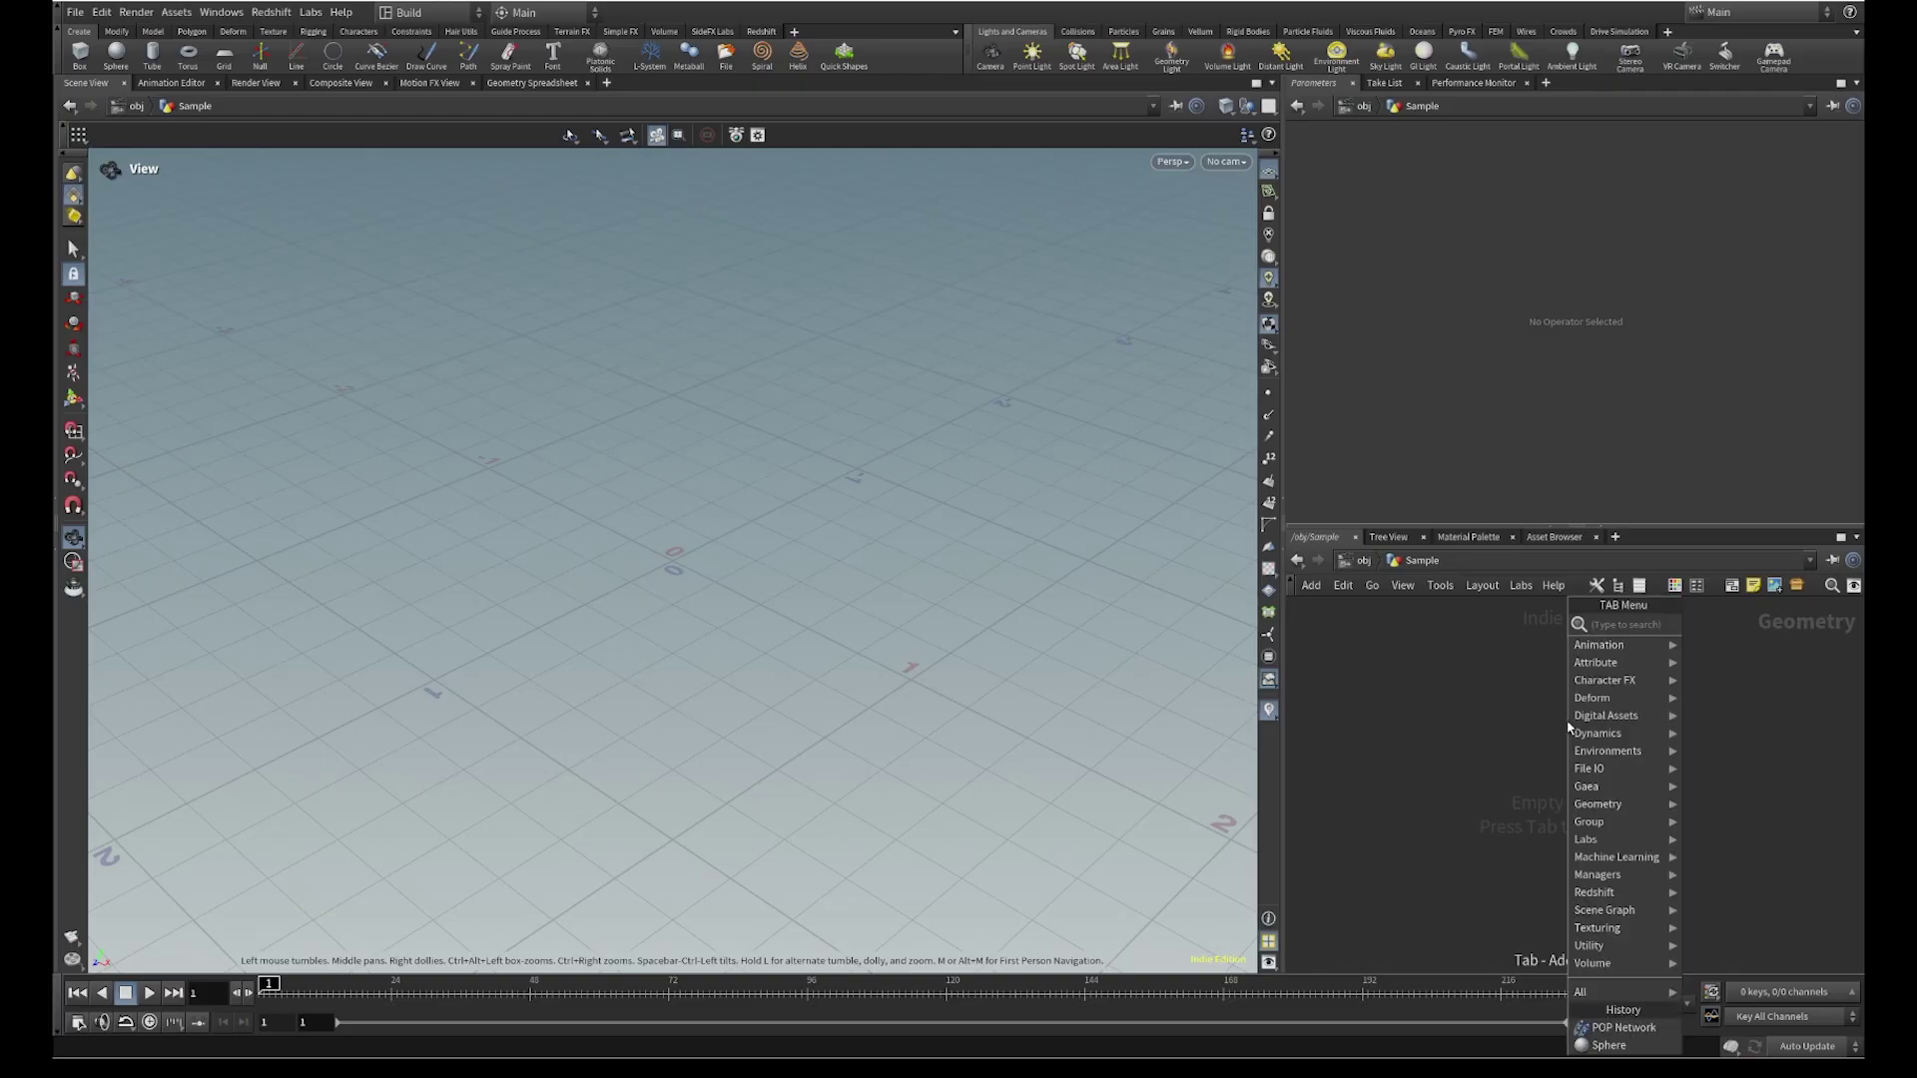
# Add a sphere node to the geometry network and set its primitive type to Polygon
pyautogui.write('sphere')
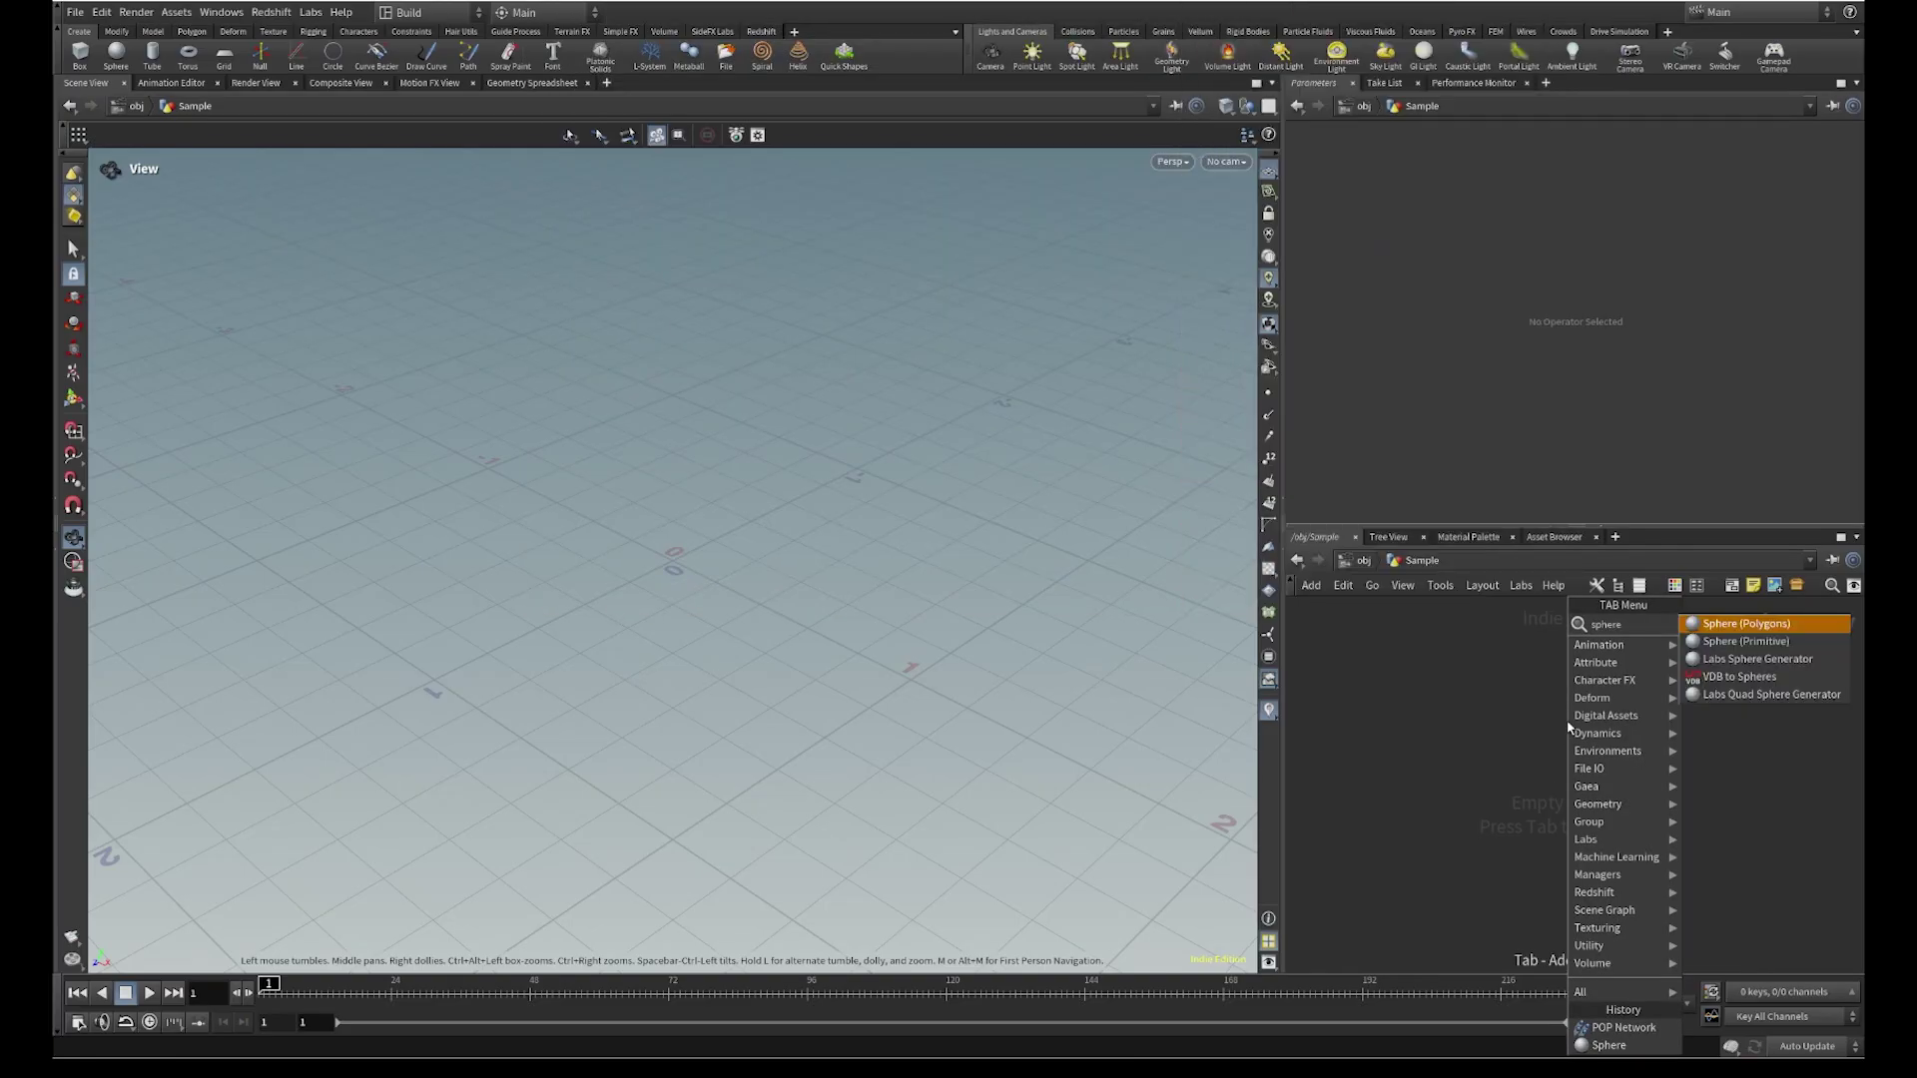
pyautogui.press('Return')
pyautogui.click(1567, 720)
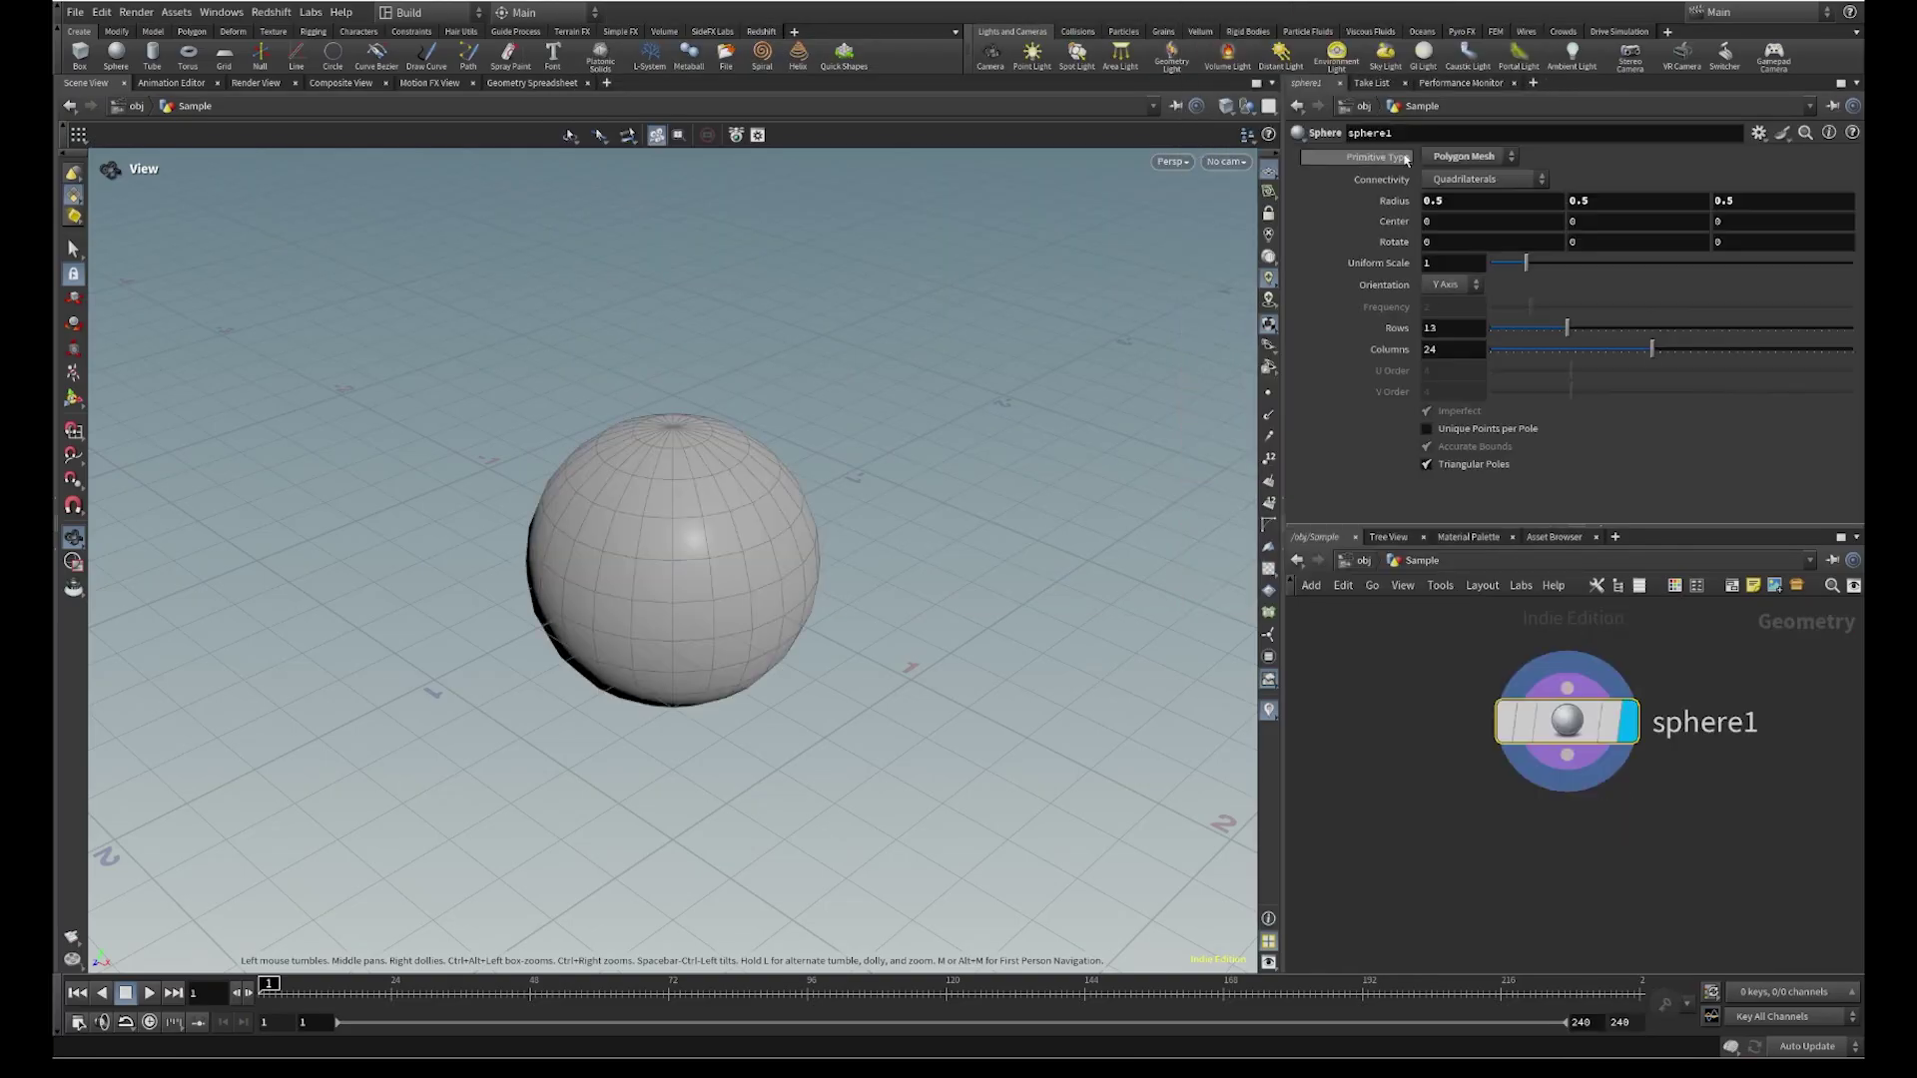
pyautogui.click(1467, 156)
pyautogui.click(1453, 177)
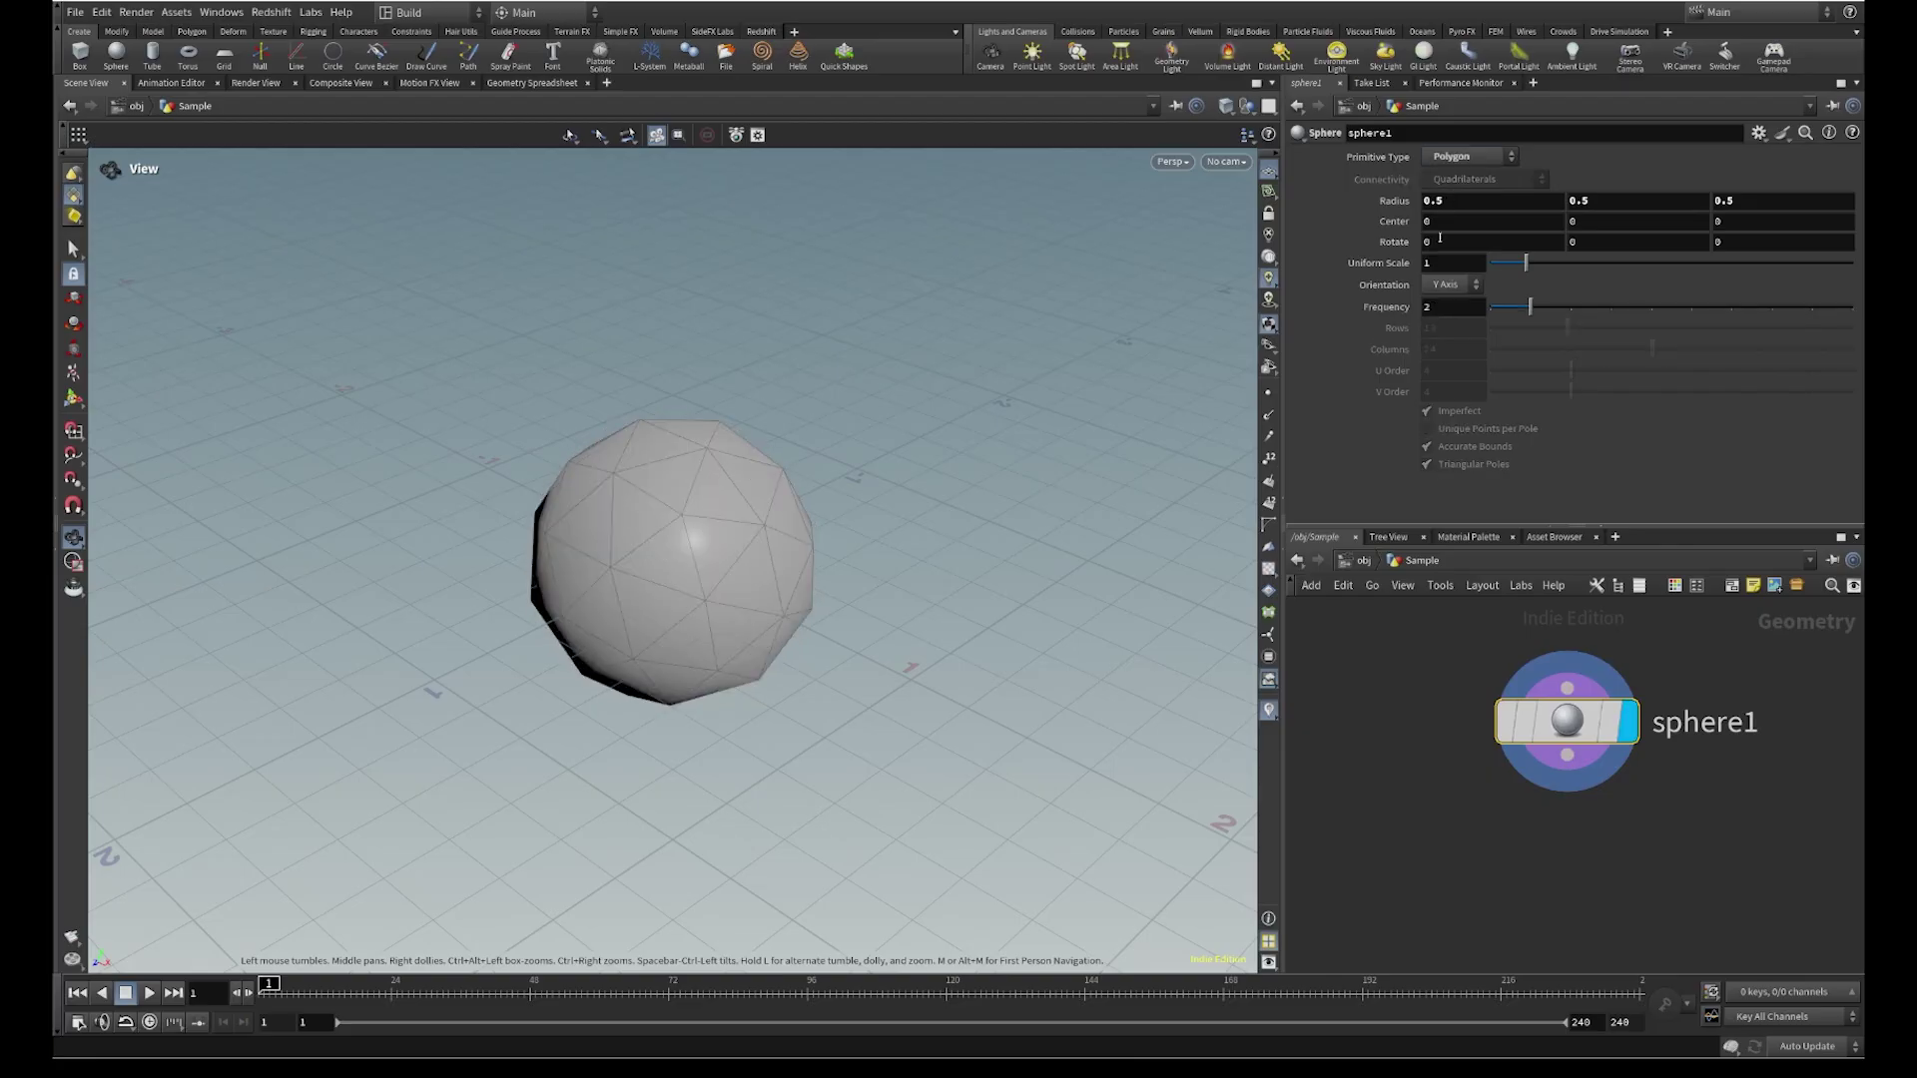
# Set the sphere's frequency to 20
pyautogui.click(1459, 311)
pyautogui.write('0')
pyautogui.press('Return')
pyautogui.scroll(5, 1013, 390)
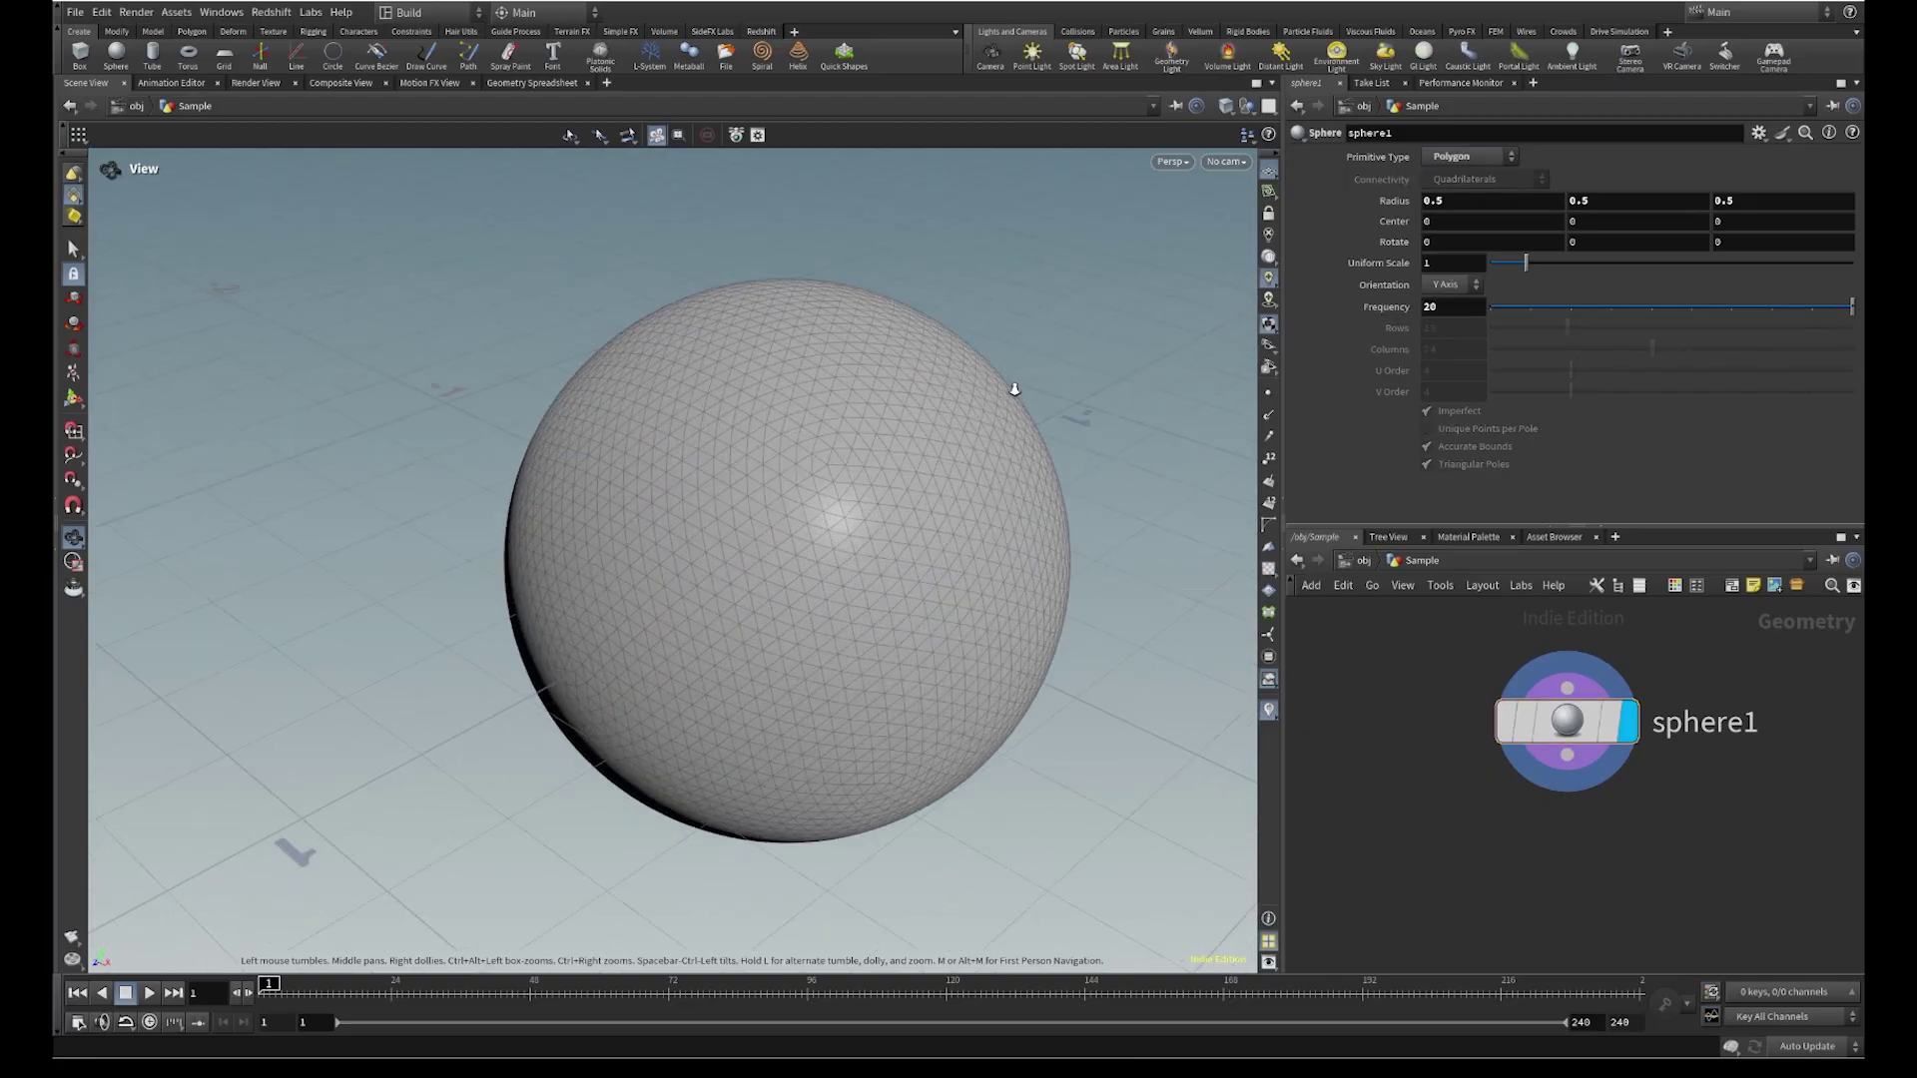
pyautogui.moveTo(923, 510); pyautogui.dragTo(844, 514)
pyautogui.moveTo(844, 514); pyautogui.dragTo(881, 537, button='right')
pyautogui.scroll(4, 881, 538)
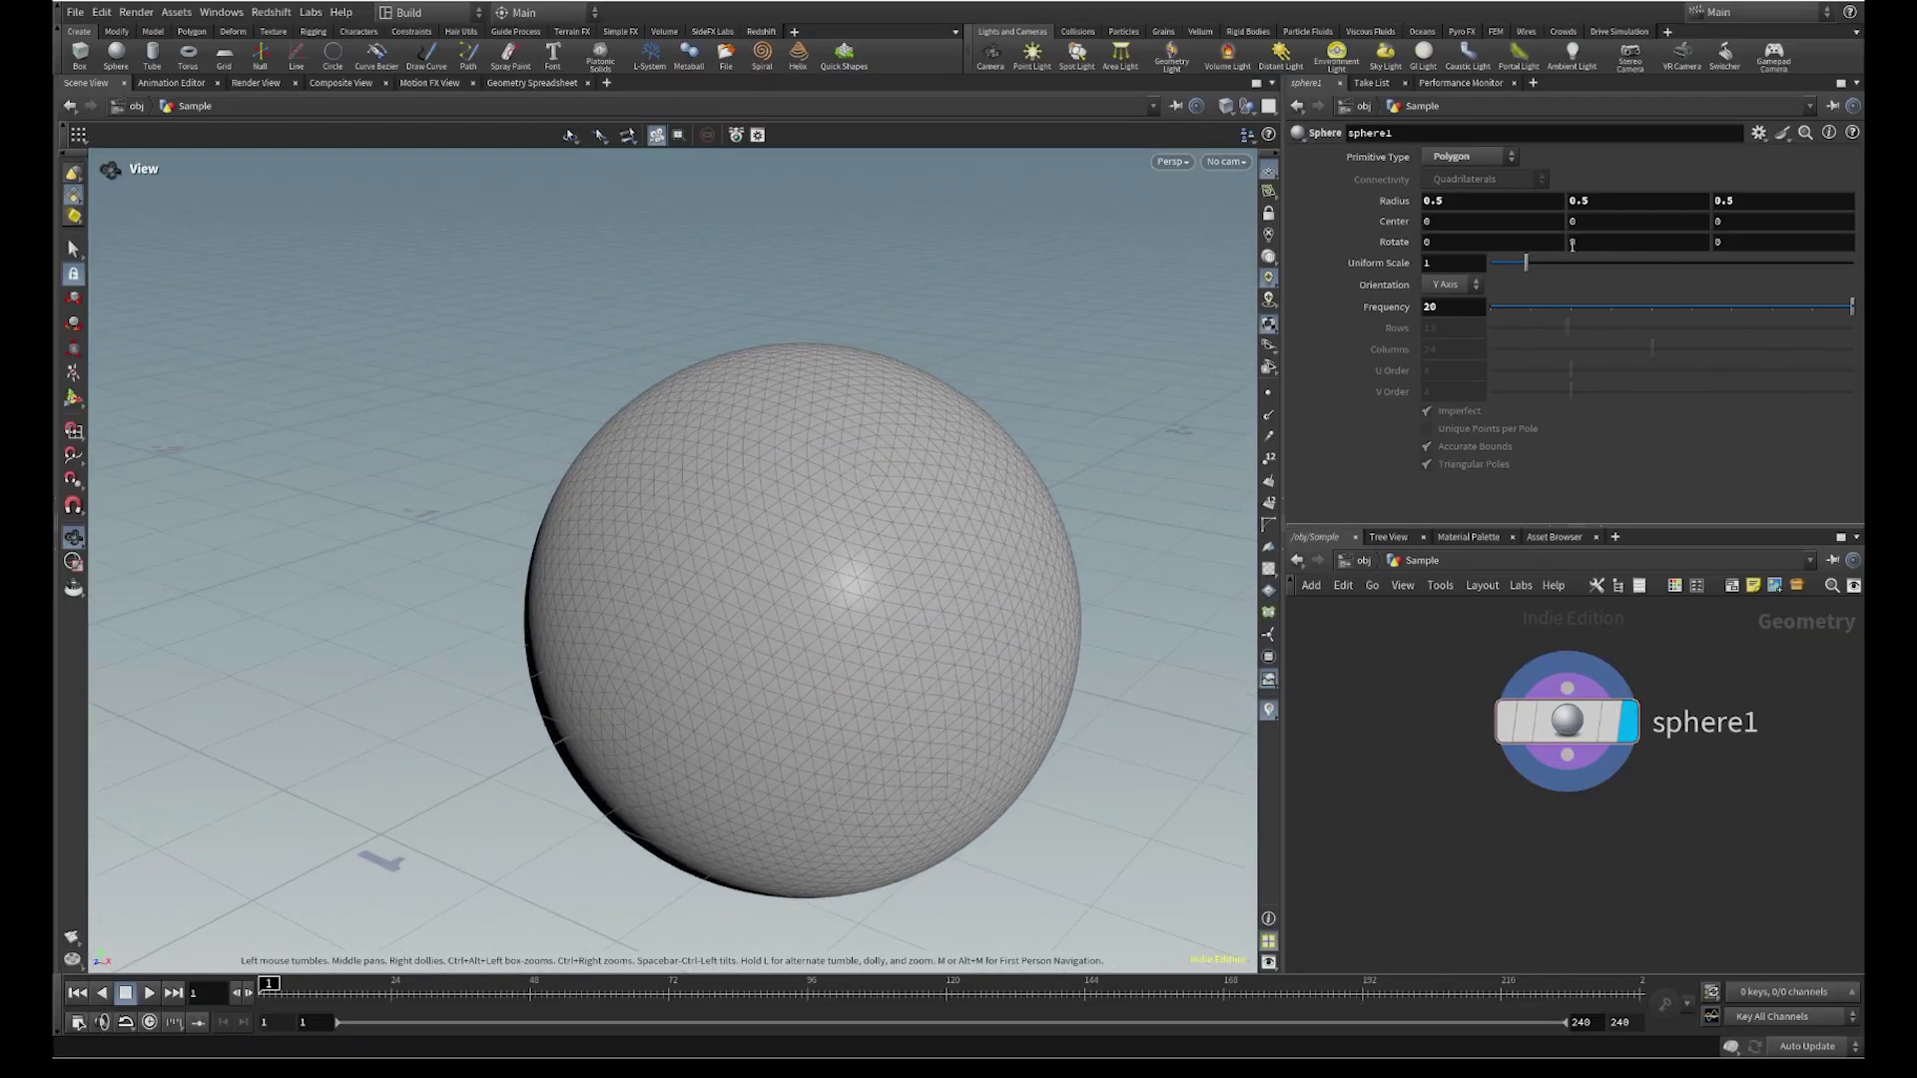
# Raise the sphere above the grid by setting its Y center to 1
pyautogui.moveTo(1611, 222)
pyautogui.mouseDown(button='middle')
pyautogui.moveTo(1658, 222)
pyautogui.moveTo(1608, 223)
pyautogui.mouseUp(button='middle')
pyautogui.scroll(-4, 950, 363)
pyautogui.moveTo(810, 436); pyautogui.dragTo(711, 606, button='middle')
pyautogui.moveTo(712, 606); pyautogui.dragTo(828, 554)
pyautogui.moveTo(1615, 228); pyautogui.dragTo(1658, 226, button='middle')
pyautogui.moveTo(801, 460); pyautogui.dragTo(811, 513, button='middle')
pyautogui.scroll(3, 823, 474)
pyautogui.scroll(-3, 868, 411)
pyautogui.moveTo(799, 501)
pyautogui.mouseDown()
pyautogui.moveTo(783, 466)
pyautogui.moveTo(802, 527)
pyautogui.mouseUp()
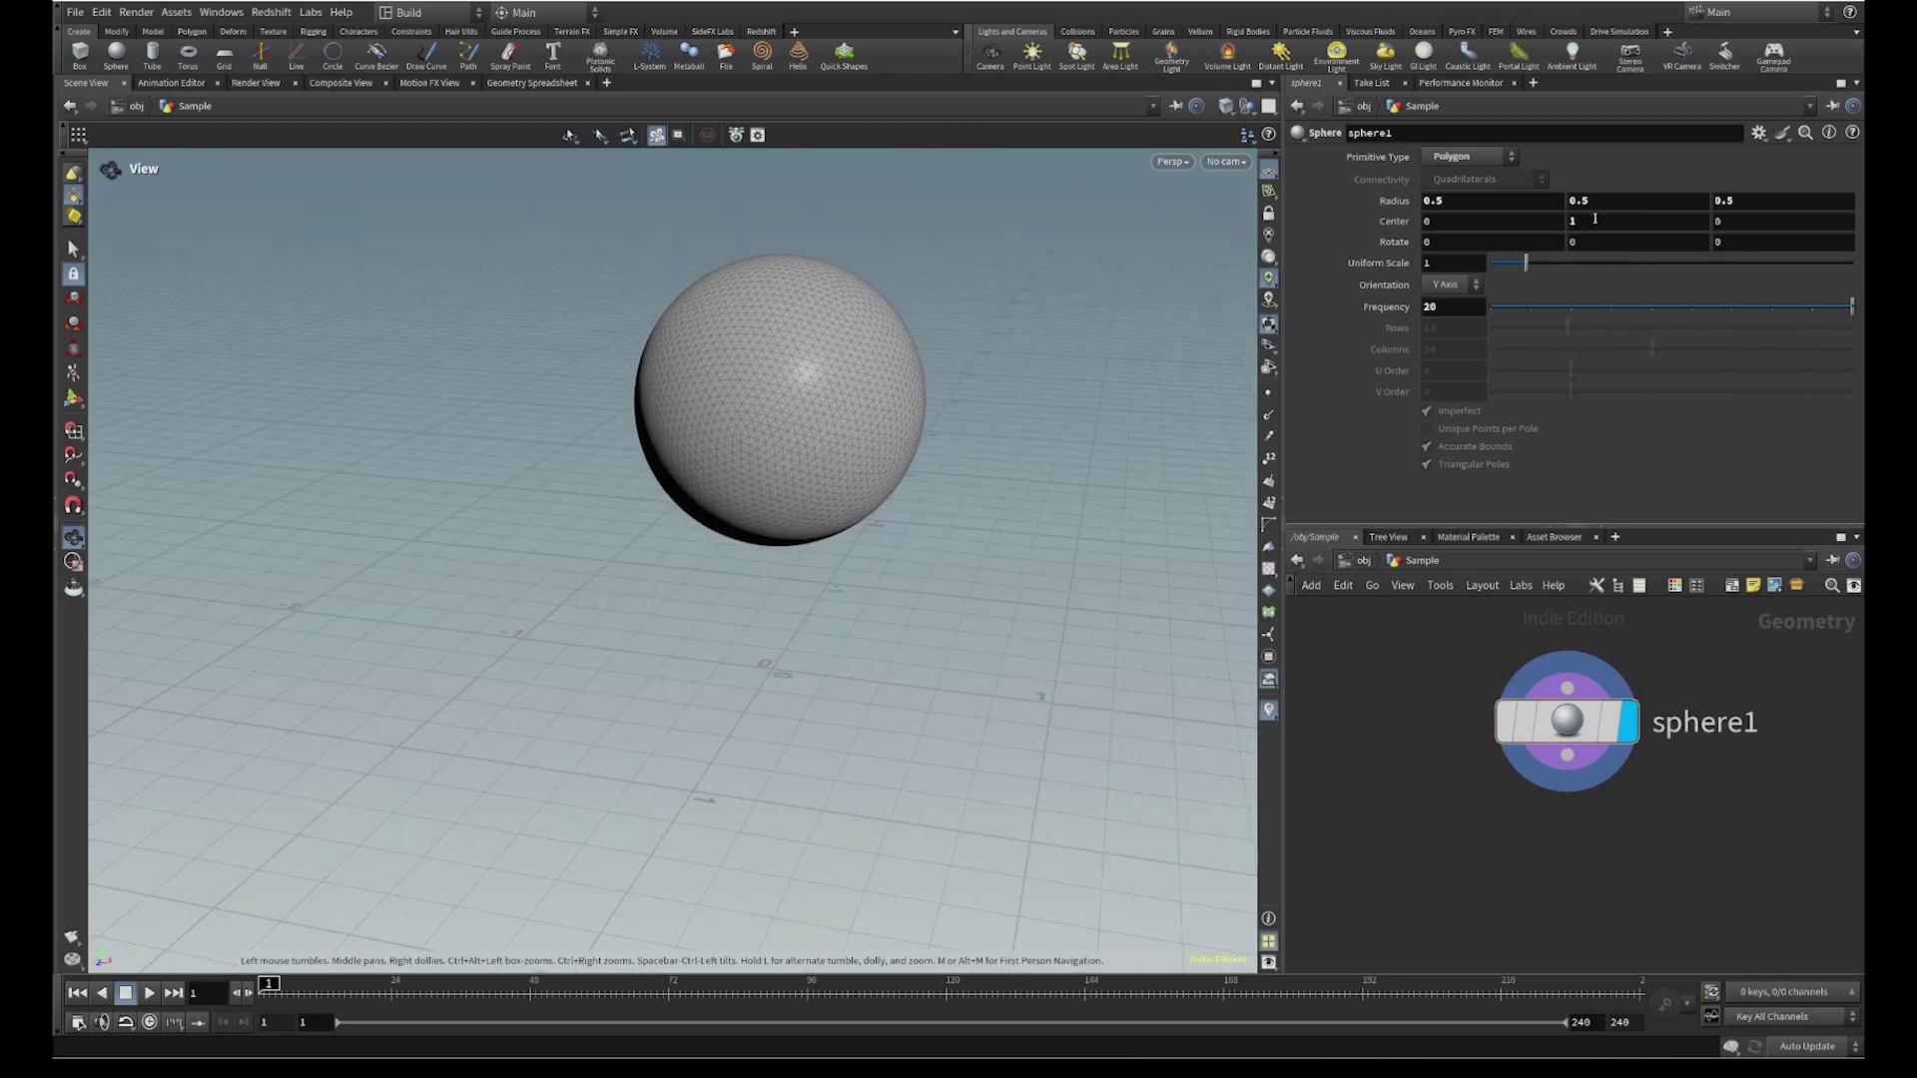
pyautogui.scroll(-2, 795, 486)
pyautogui.moveTo(774, 539); pyautogui.dragTo(767, 506)
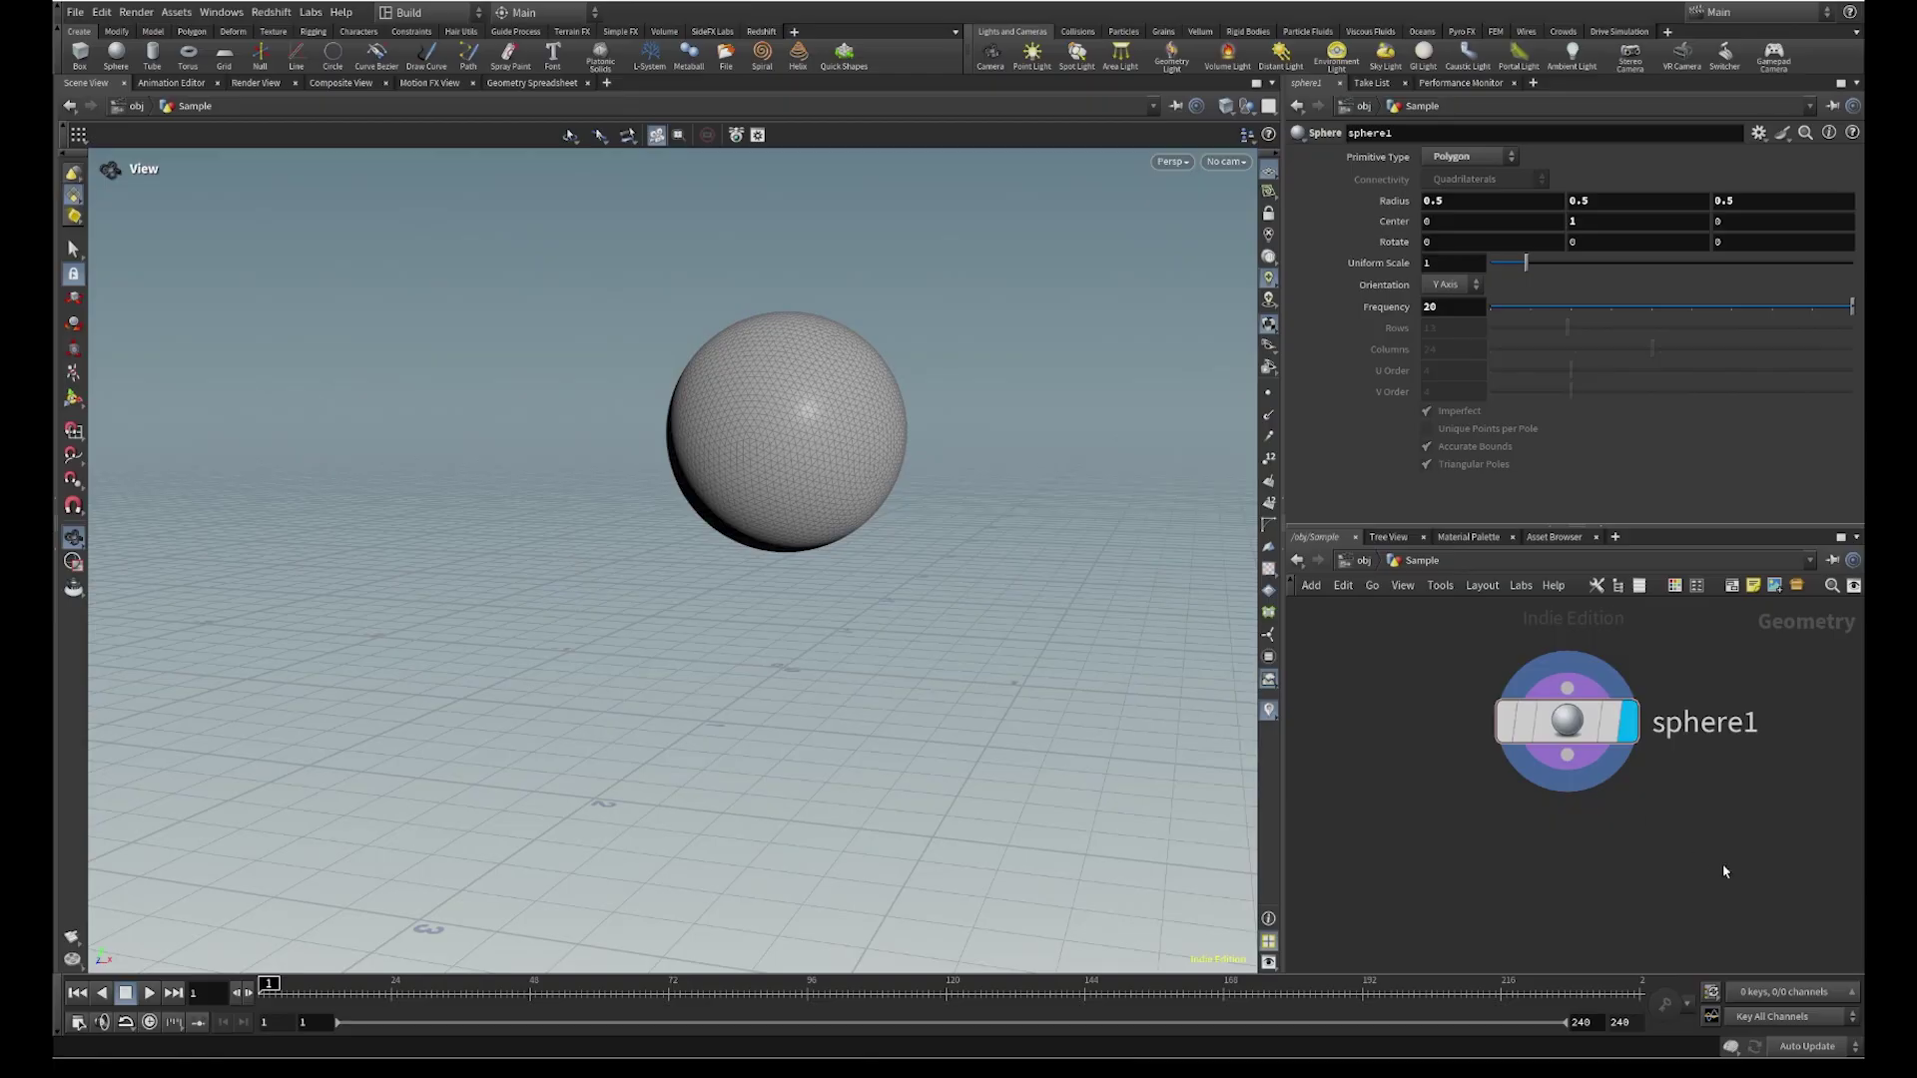
# Rename the sphere node as sphere_Source
pyautogui.scroll(-3, 1698, 798)
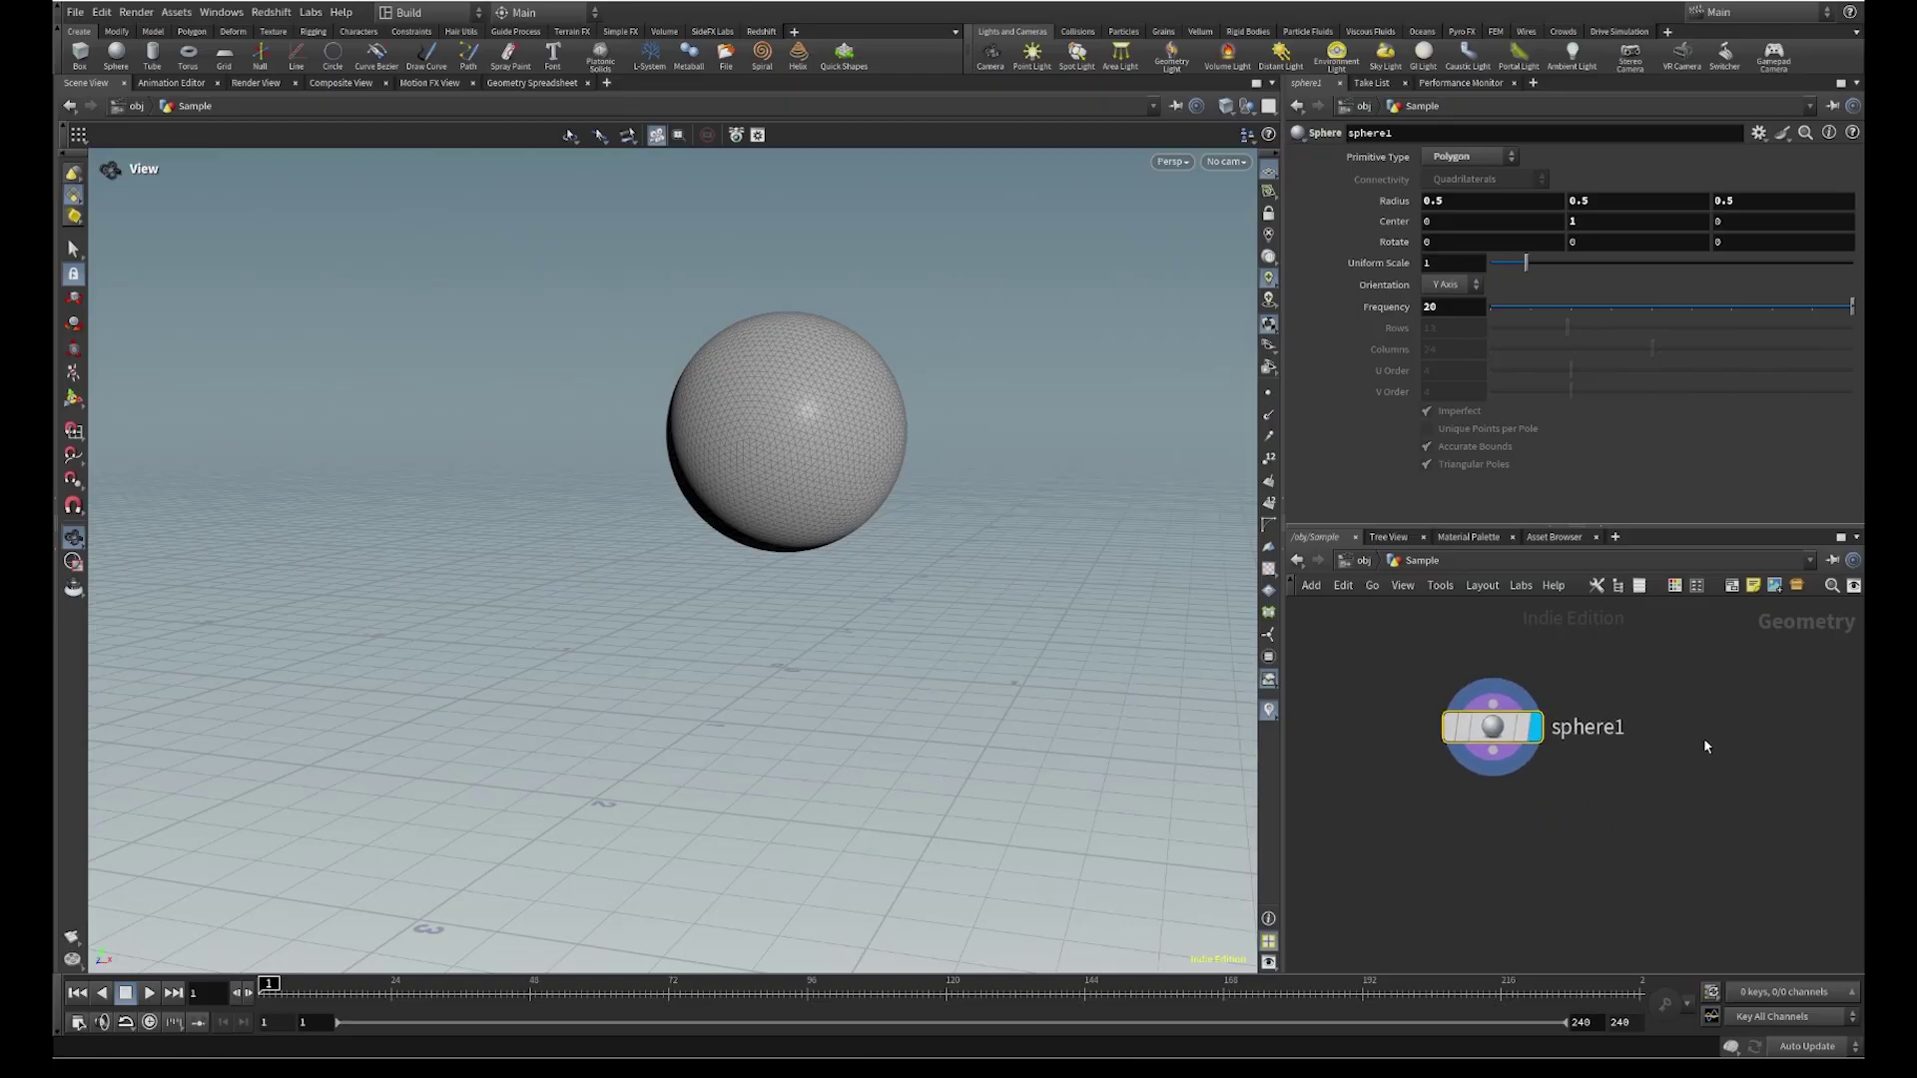
pyautogui.doubleClick(1598, 736)
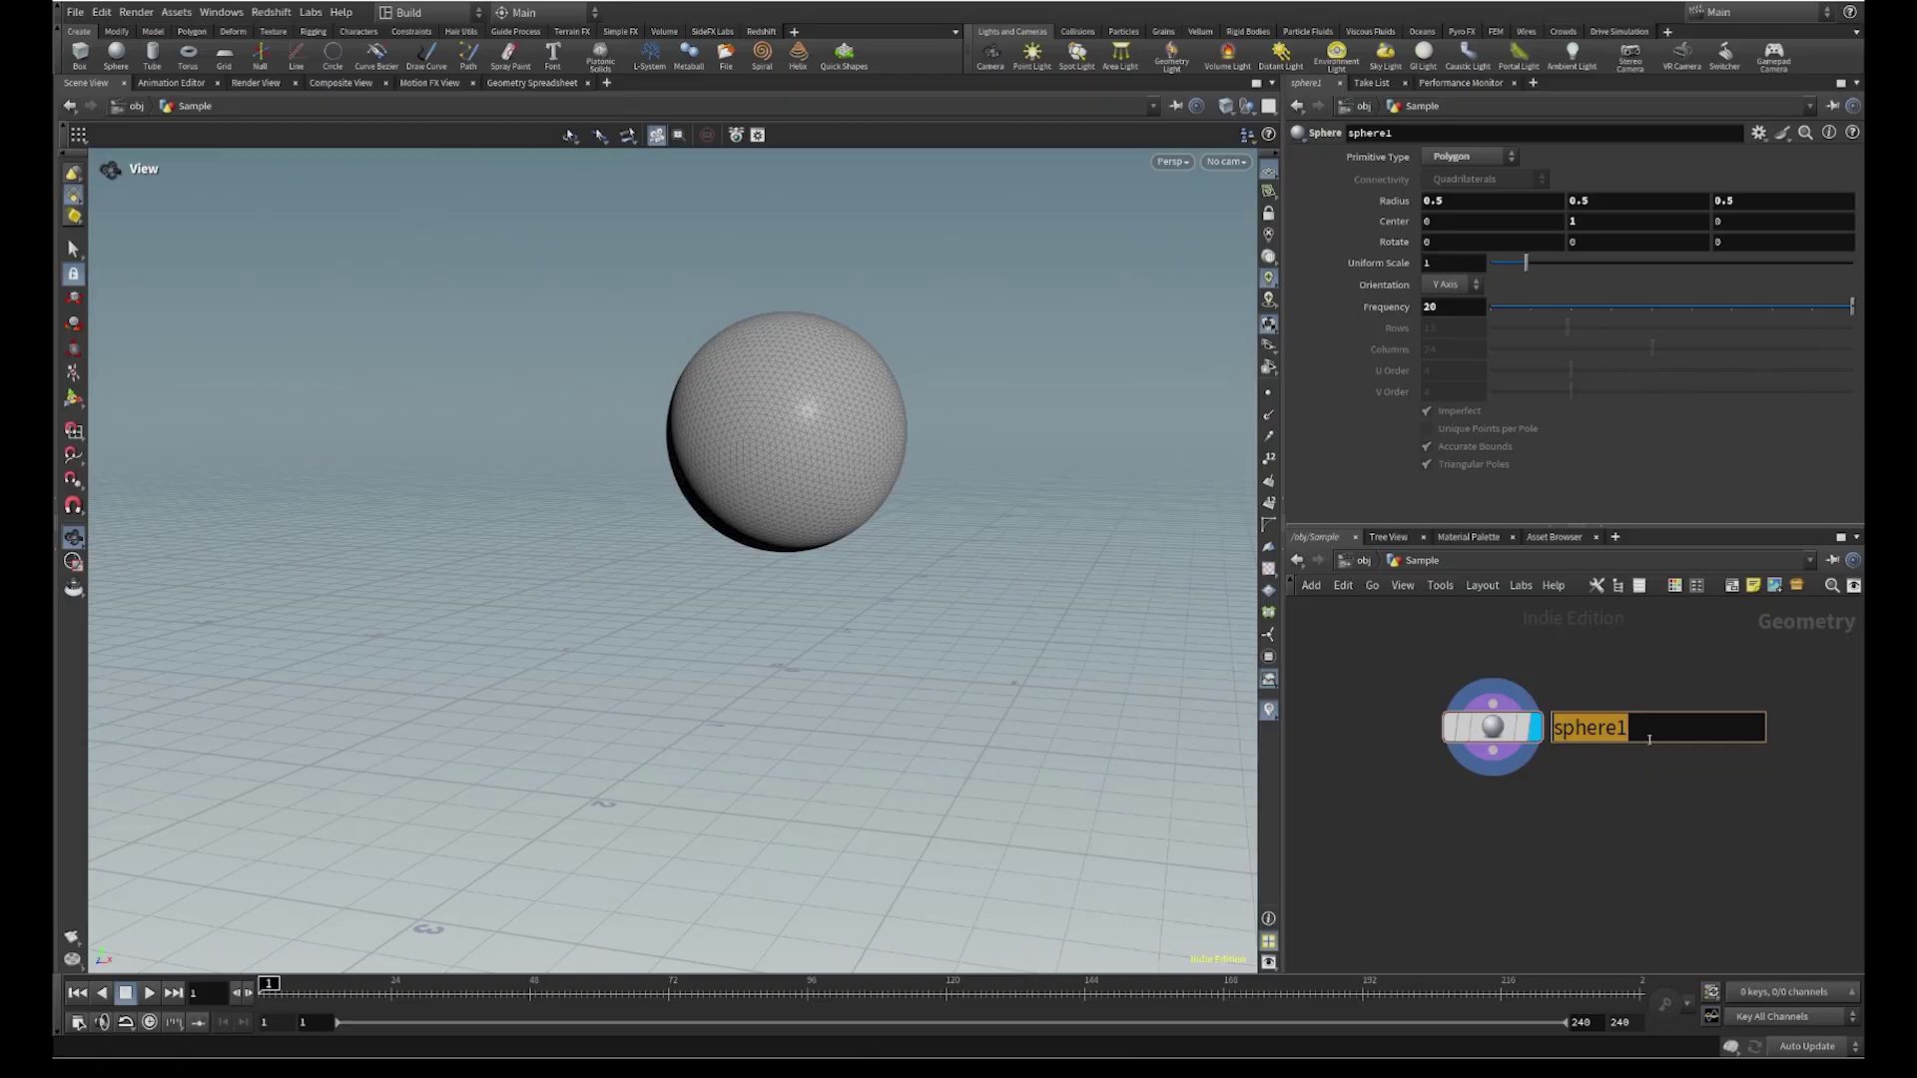
pyautogui.click(1650, 740)
pyautogui.press('BackSpace')
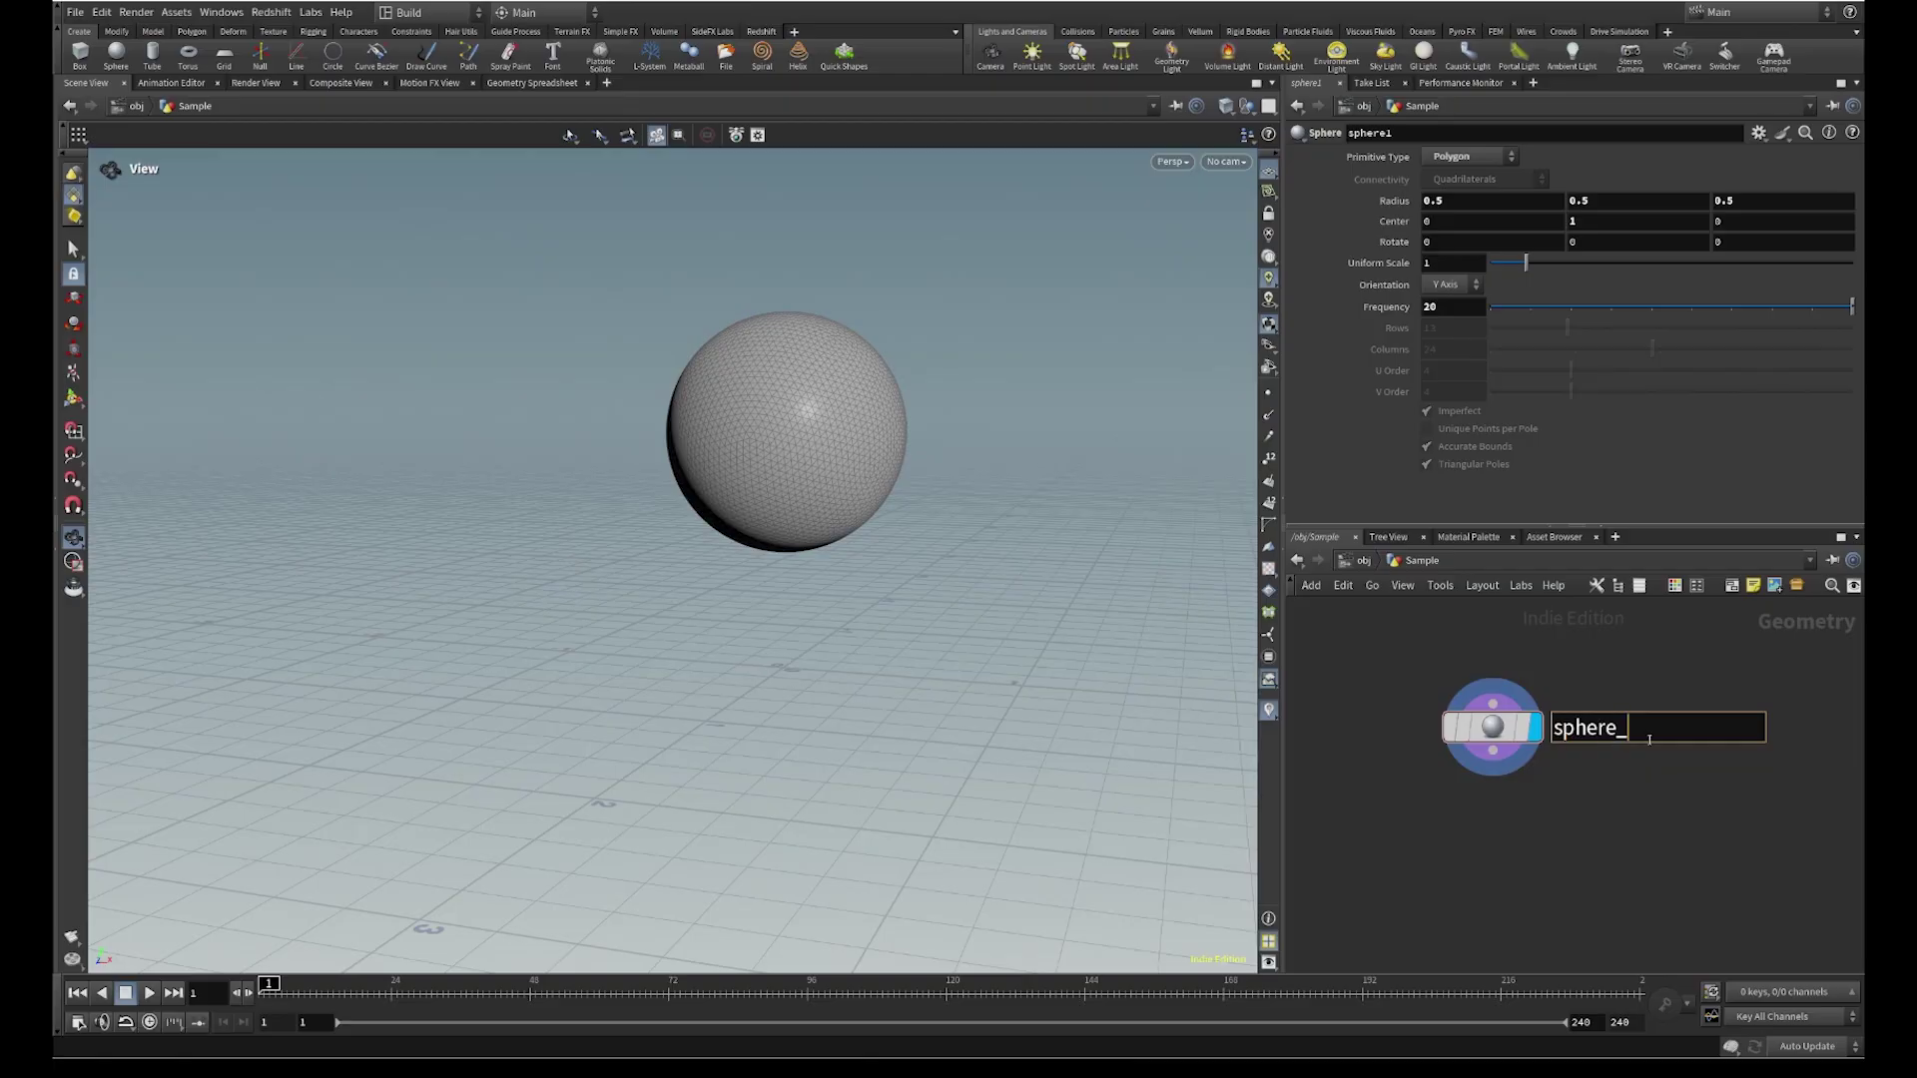
pyautogui.write('_Source')
pyautogui.press('Return')
# Add a POP Network node wired from the output of sphere_Source into its first input
pyautogui.click(1454, 718)
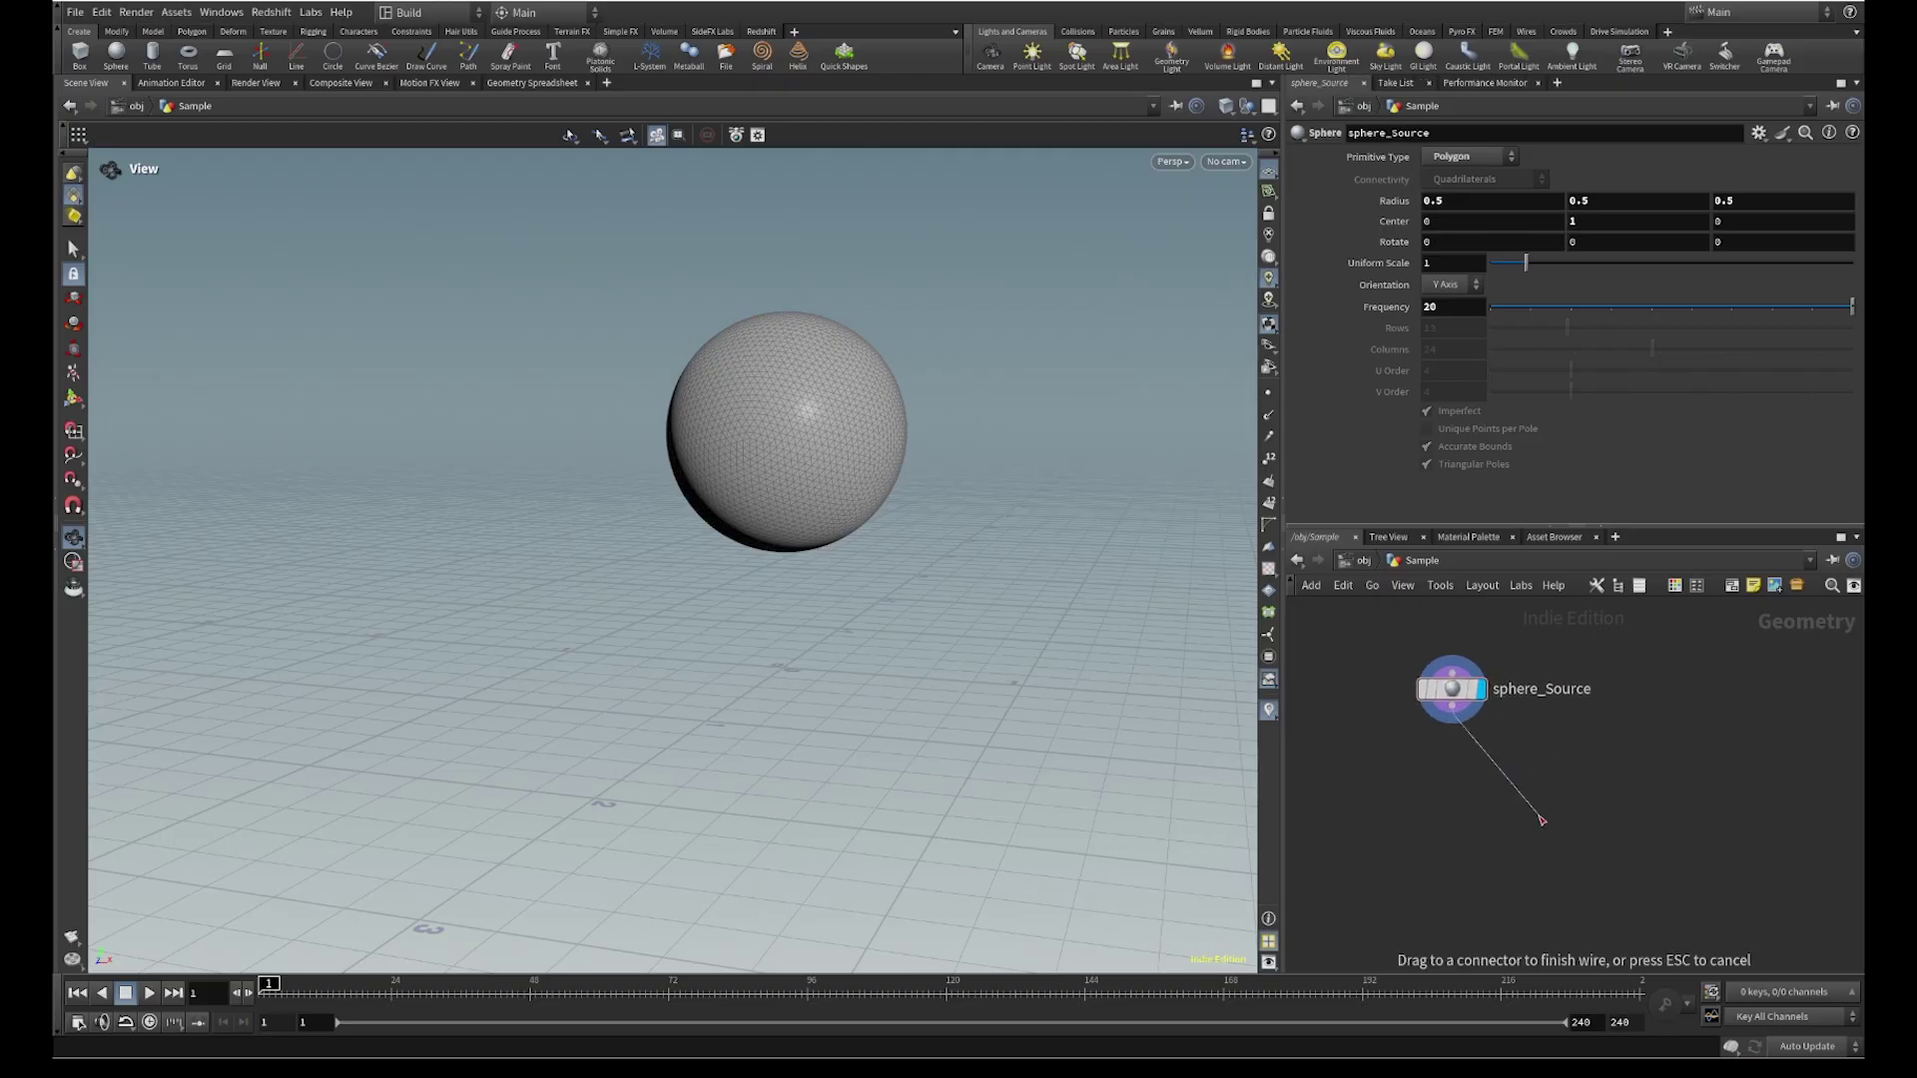
pyautogui.press('Tab')
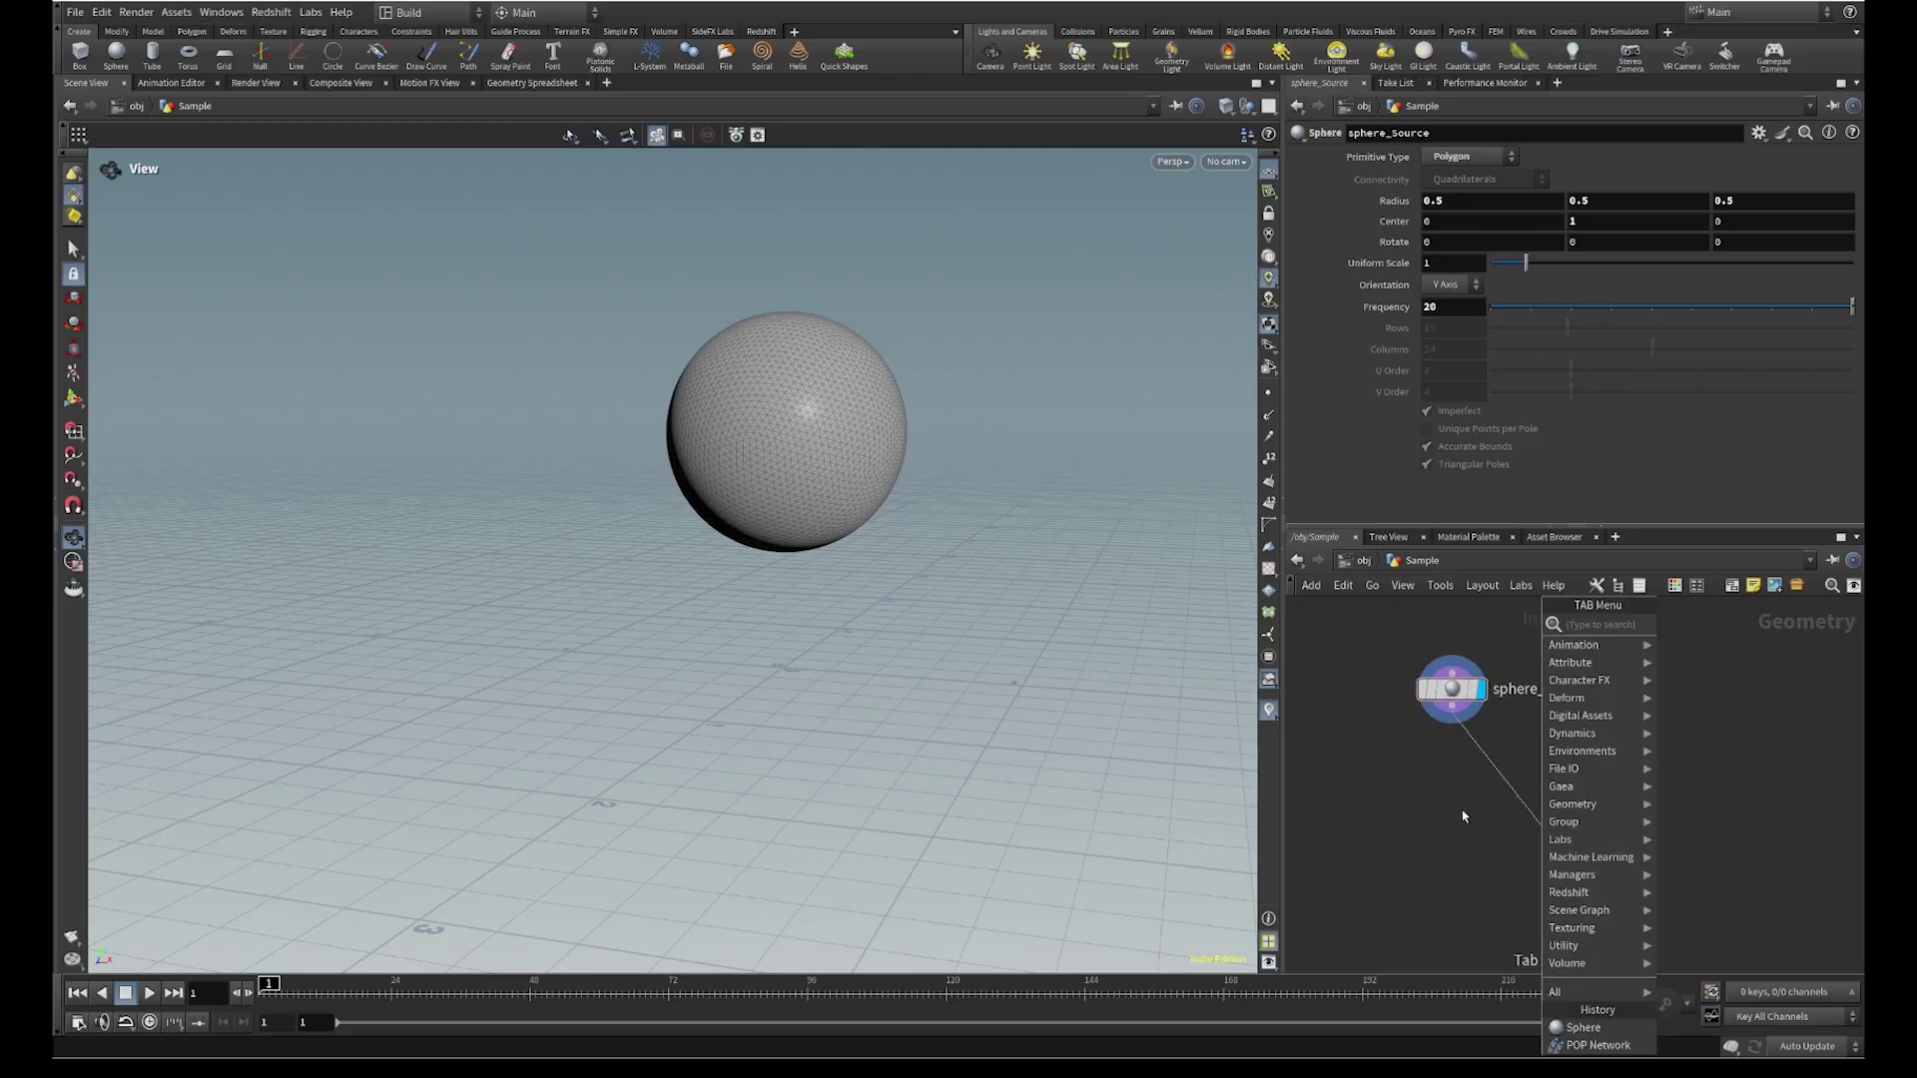
pyautogui.press('Escape')
pyautogui.press('Tab')
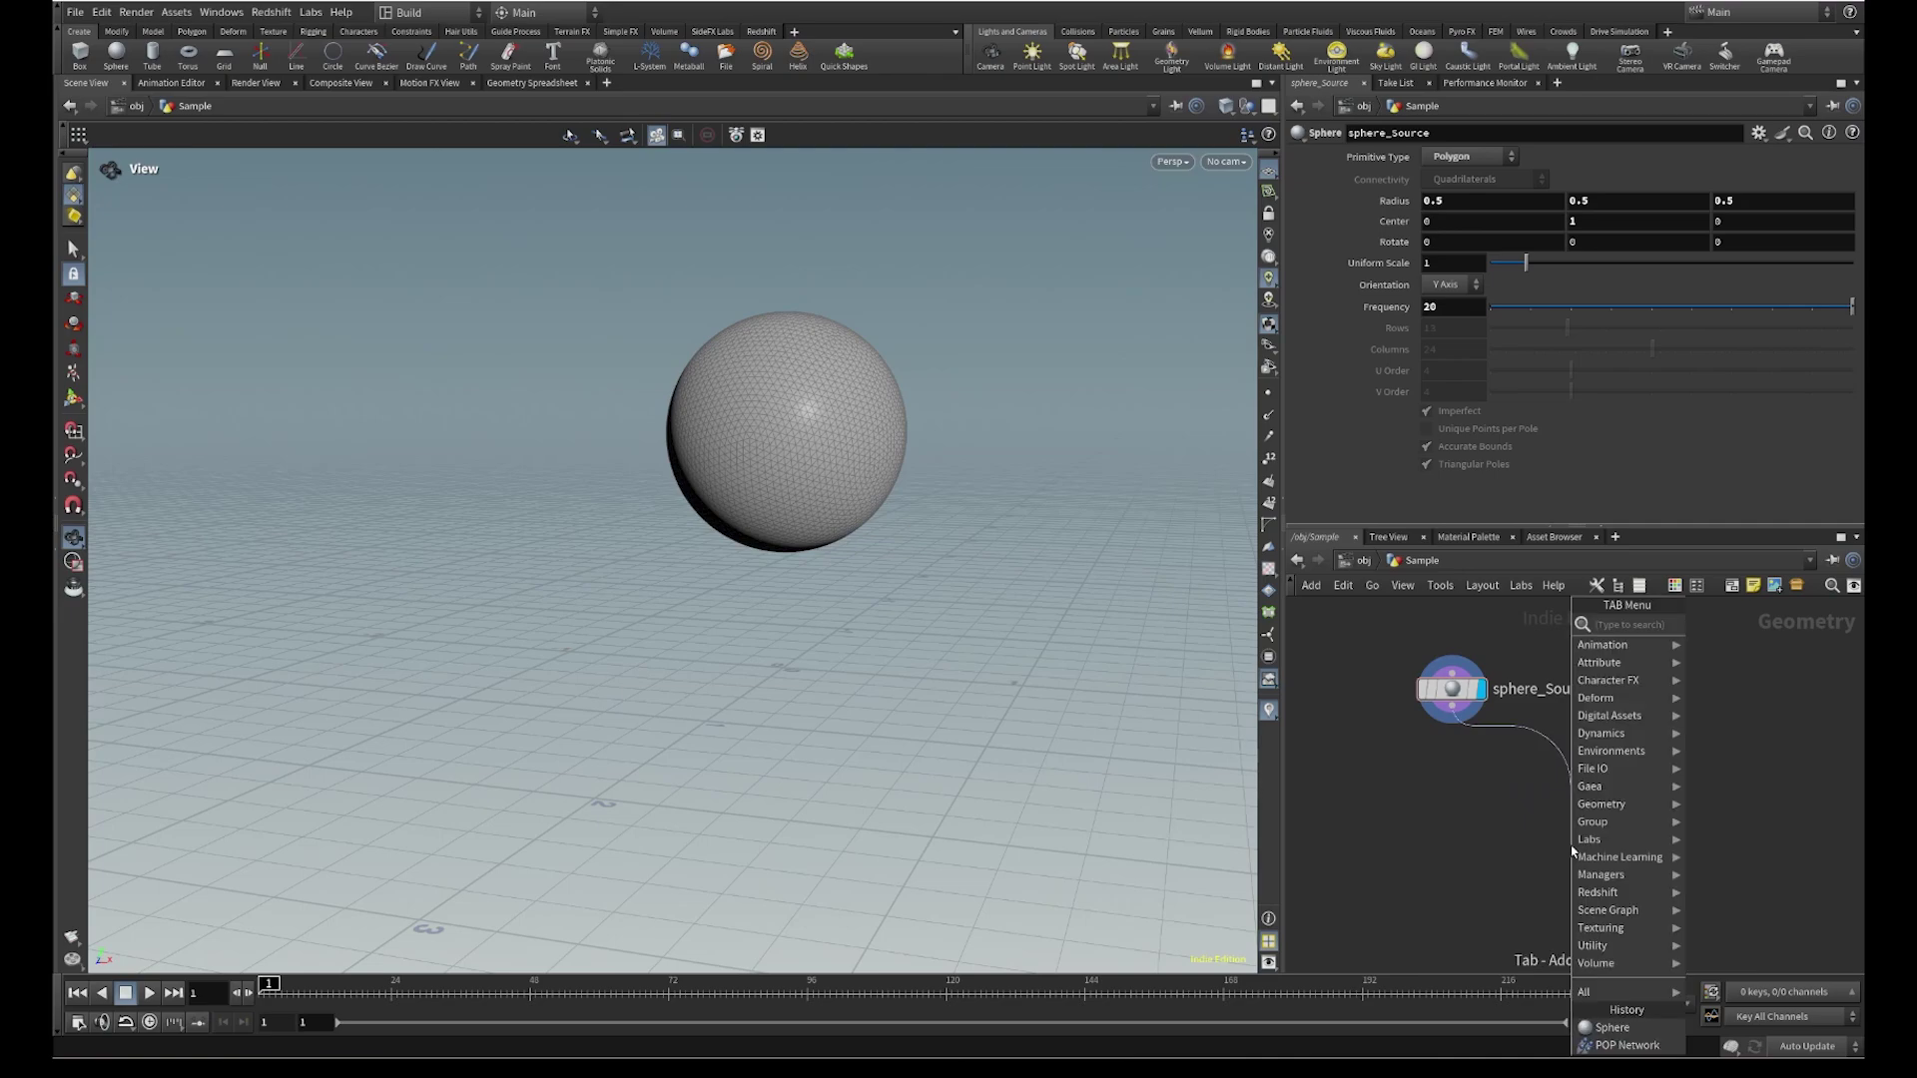
pyautogui.write('pop')
pyautogui.press('Return')
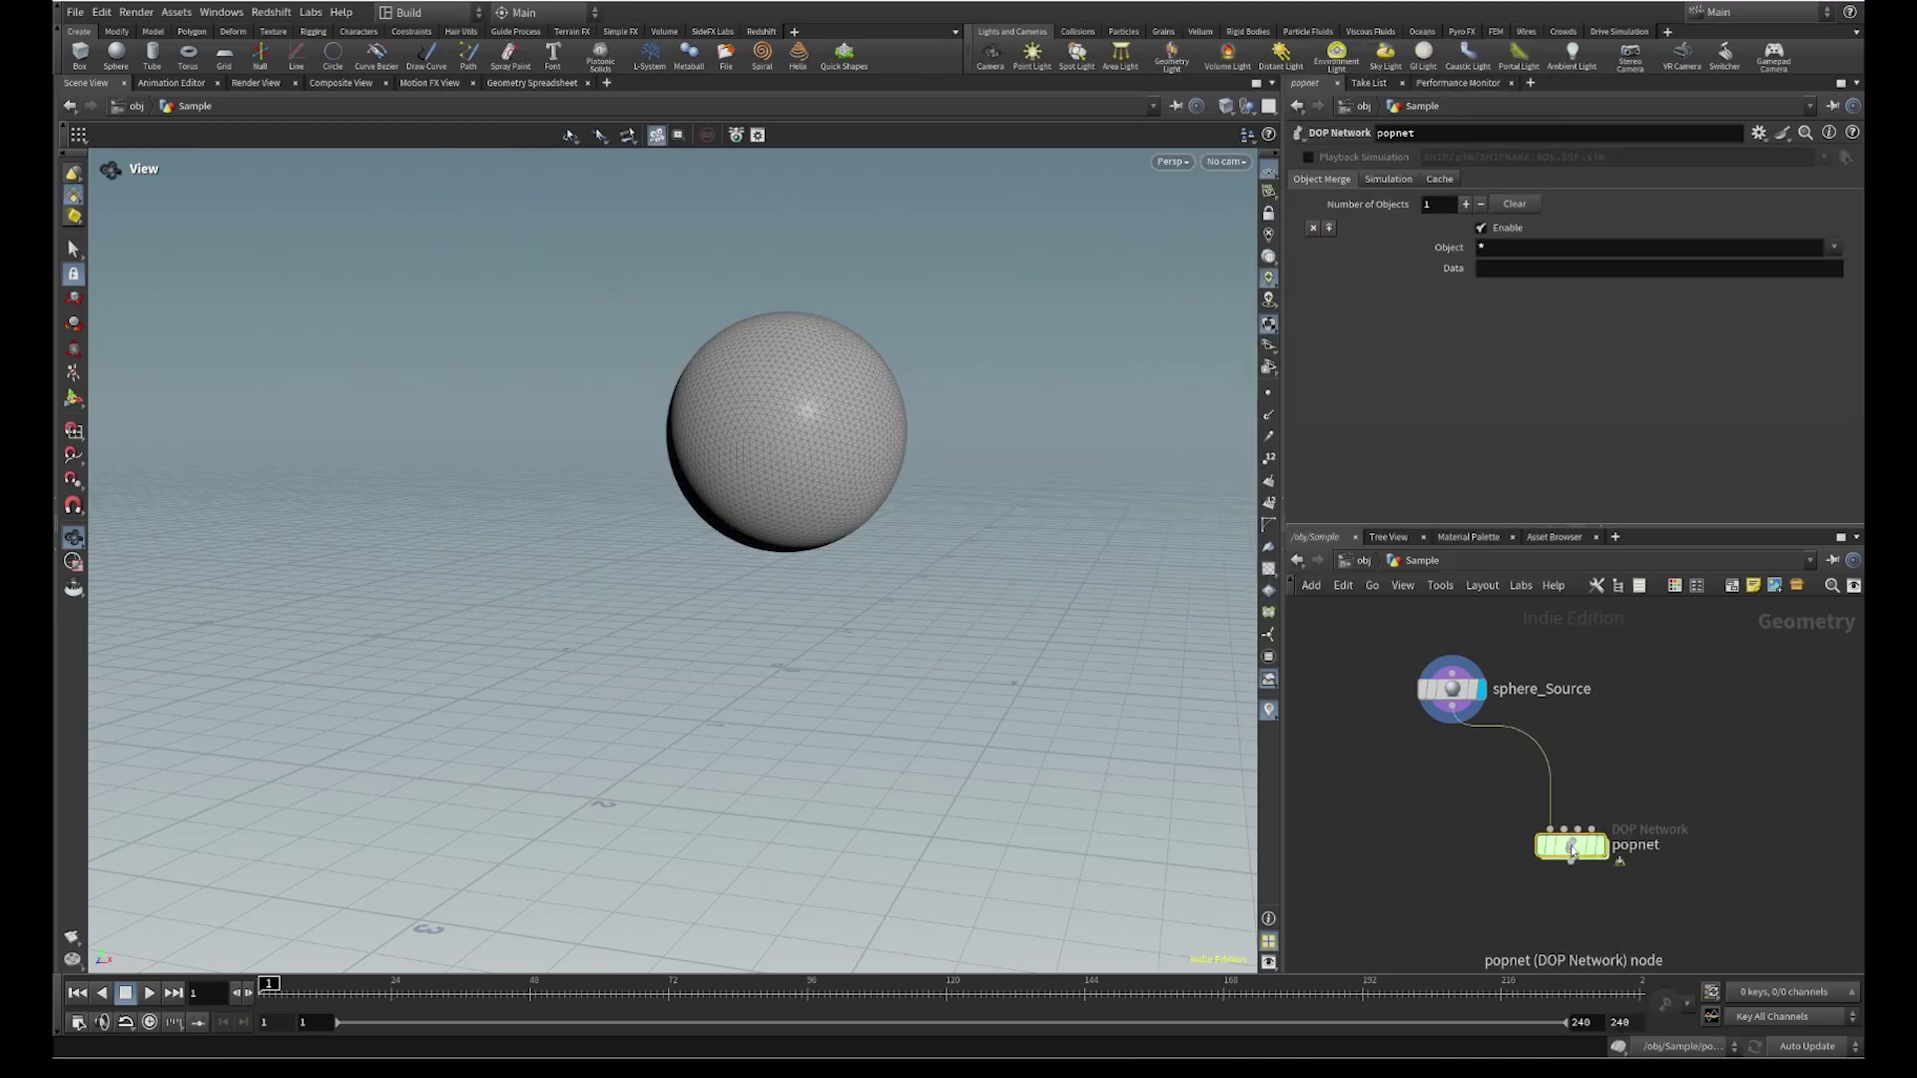
pyautogui.scroll(3, 1617, 856)
pyautogui.scroll(-2, 1736, 854)
pyautogui.moveTo(1742, 856); pyautogui.dragTo(1702, 872, button='middle')
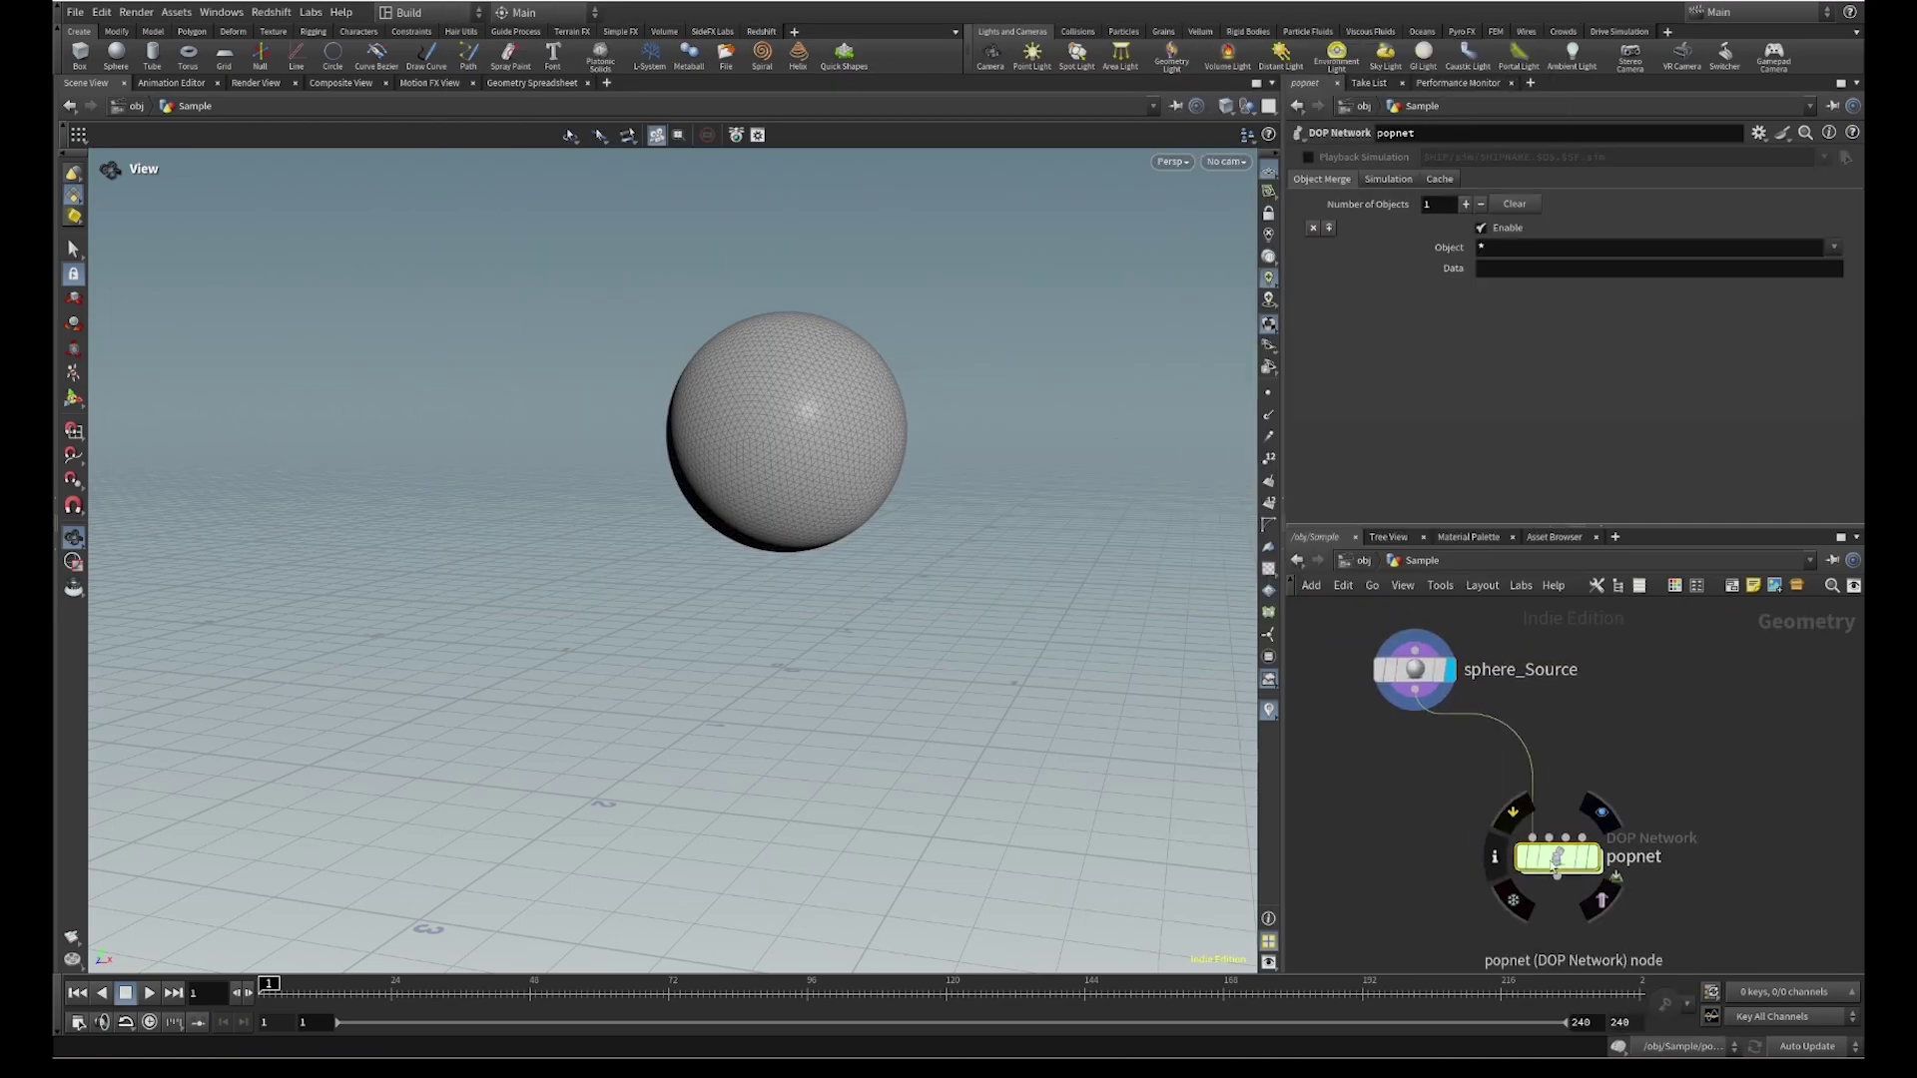
pyautogui.moveTo(1786, 901); pyautogui.dragTo(1411, 807)
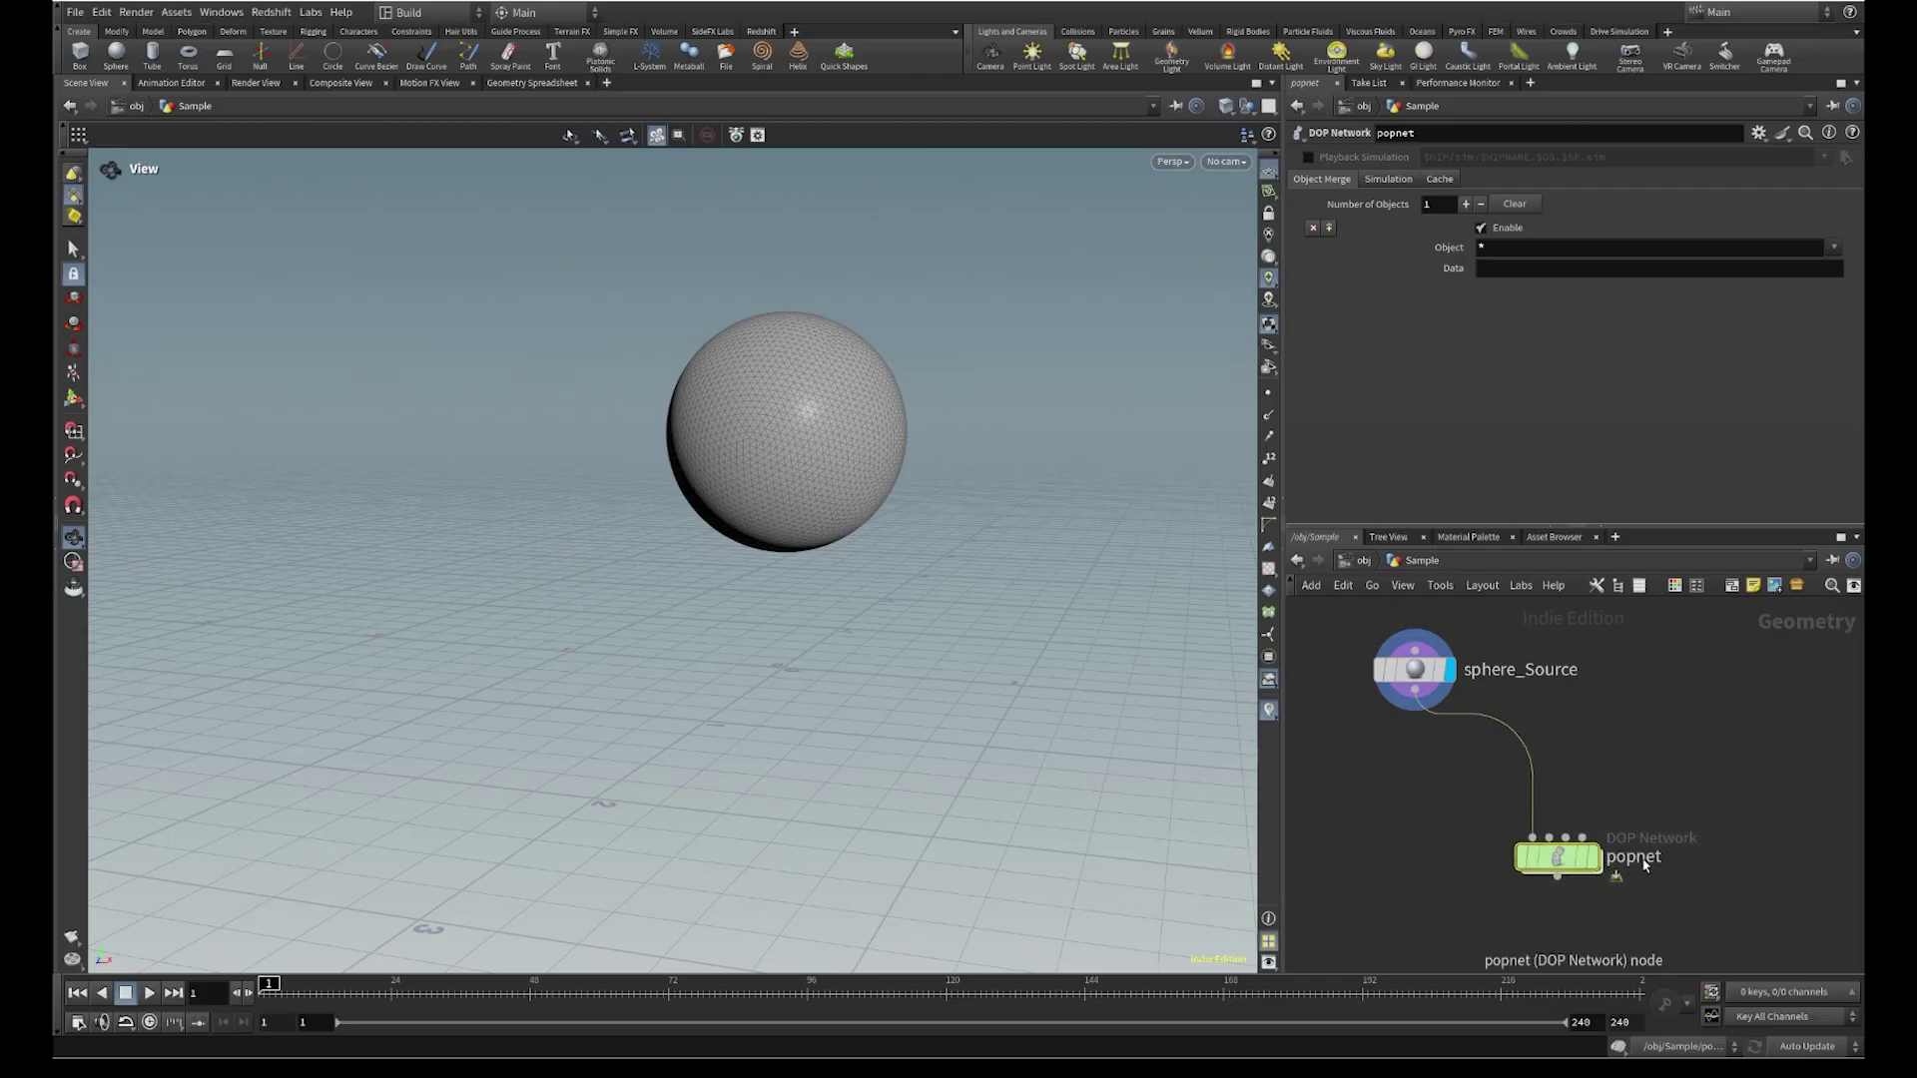
# Rename the popnet node as Particle_sim
pyautogui.scroll(2, 1668, 871)
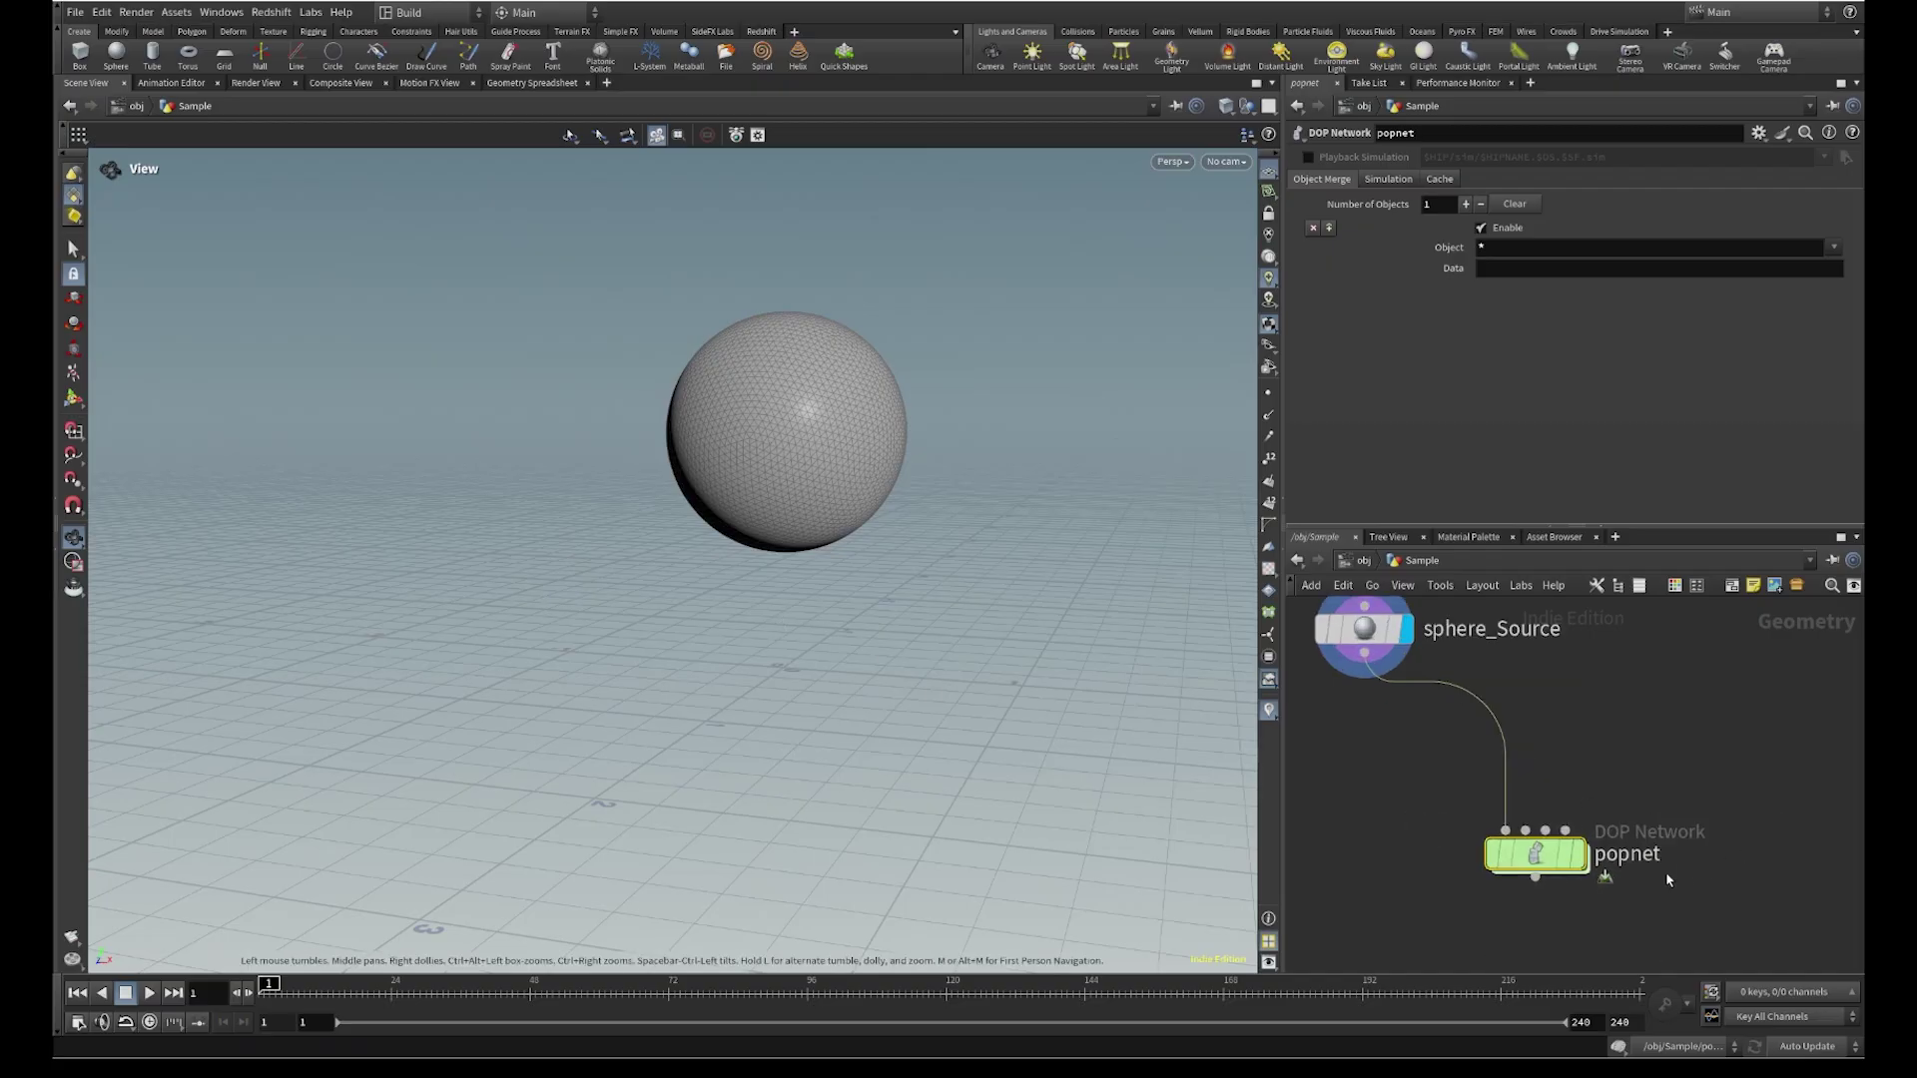
pyautogui.doubleClick(1682, 856)
pyautogui.click(1699, 853)
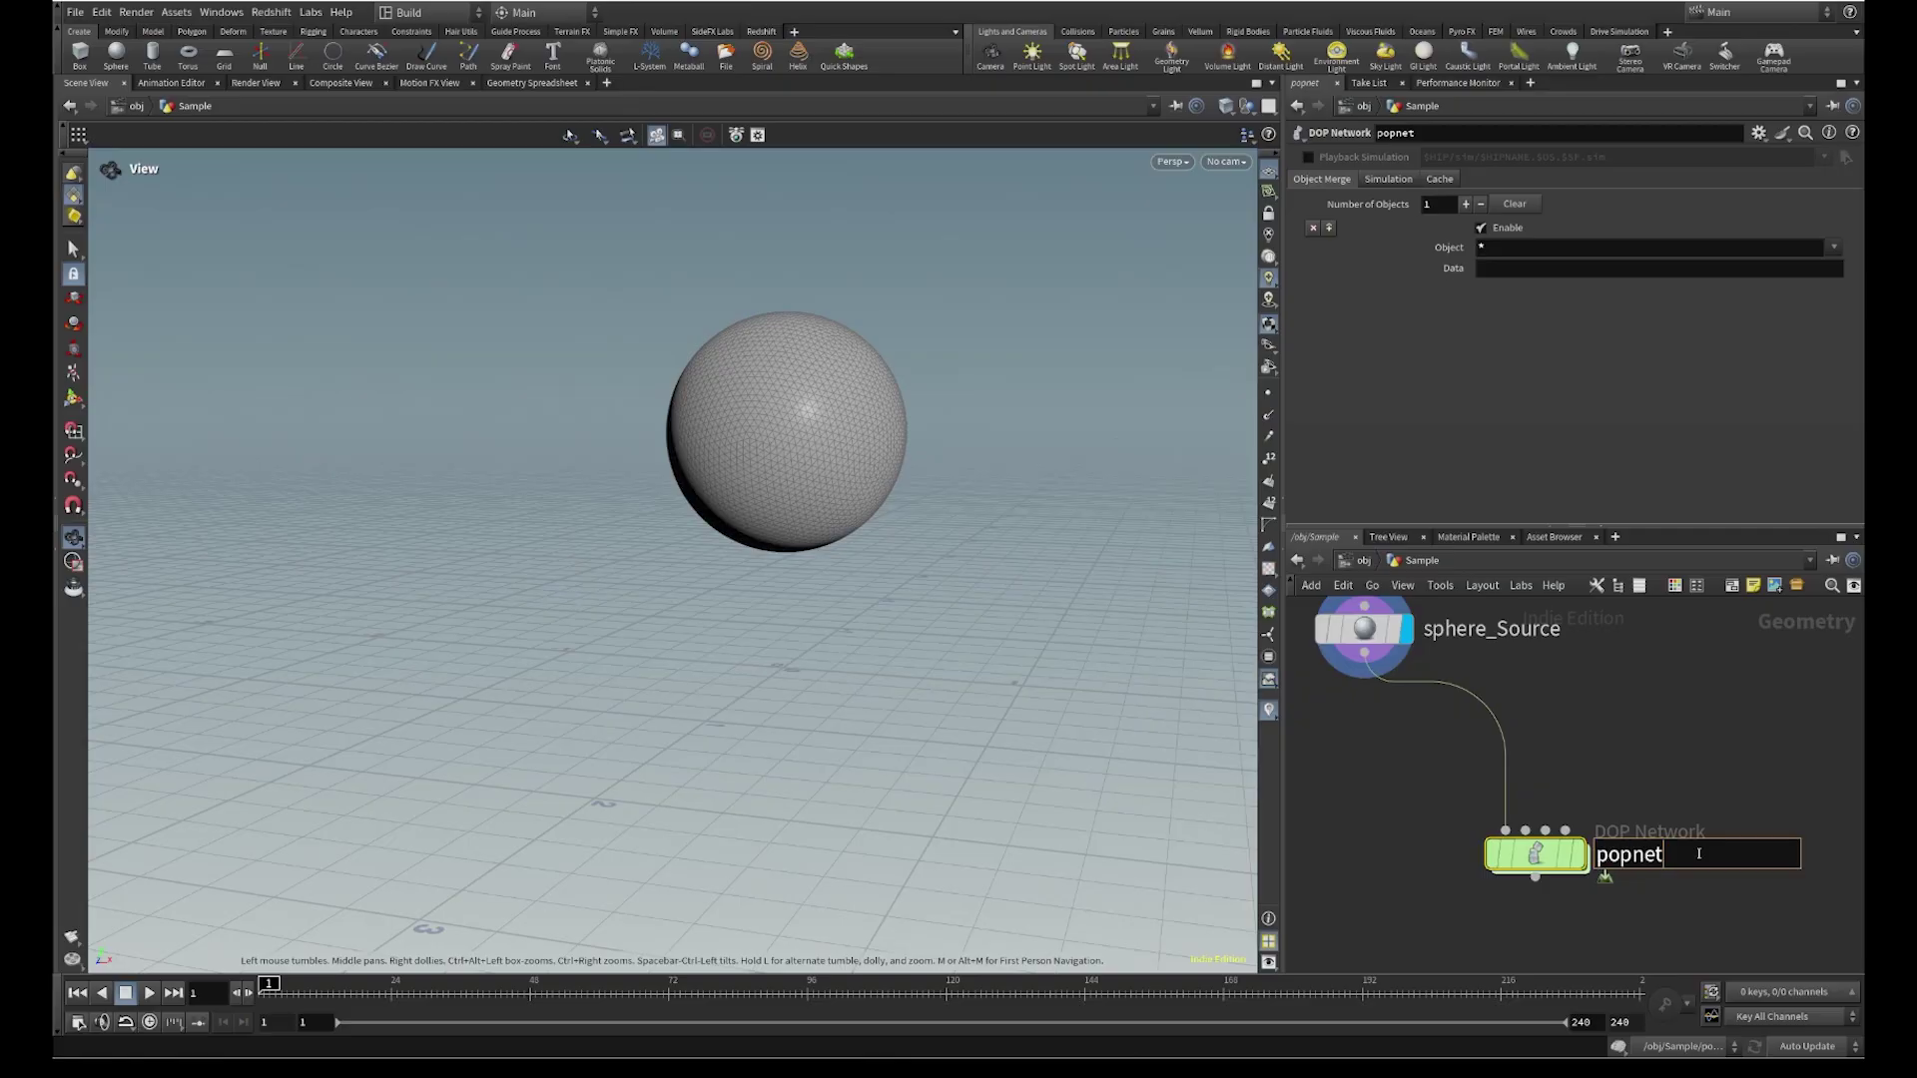
pyautogui.doubleClick(1700, 854)
pyautogui.moveTo(1552, 850)
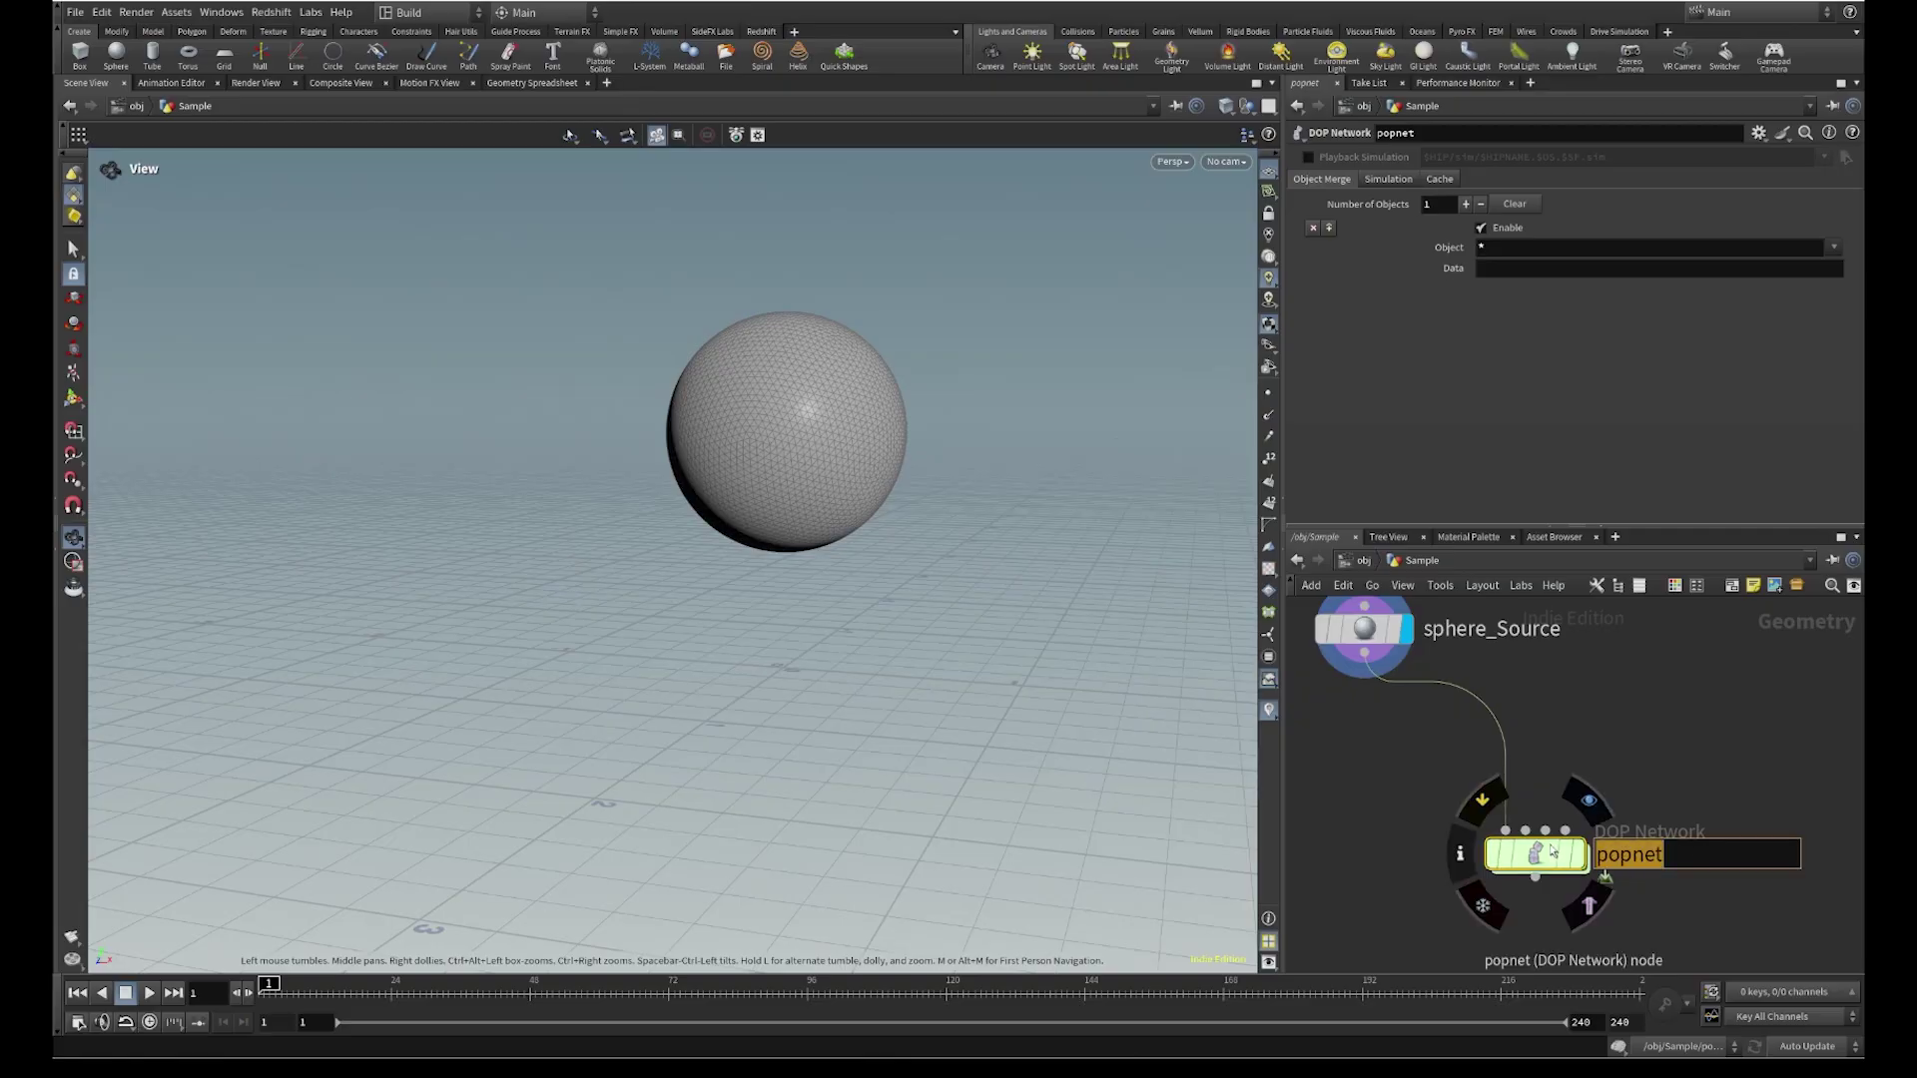
pyautogui.write('Particle')
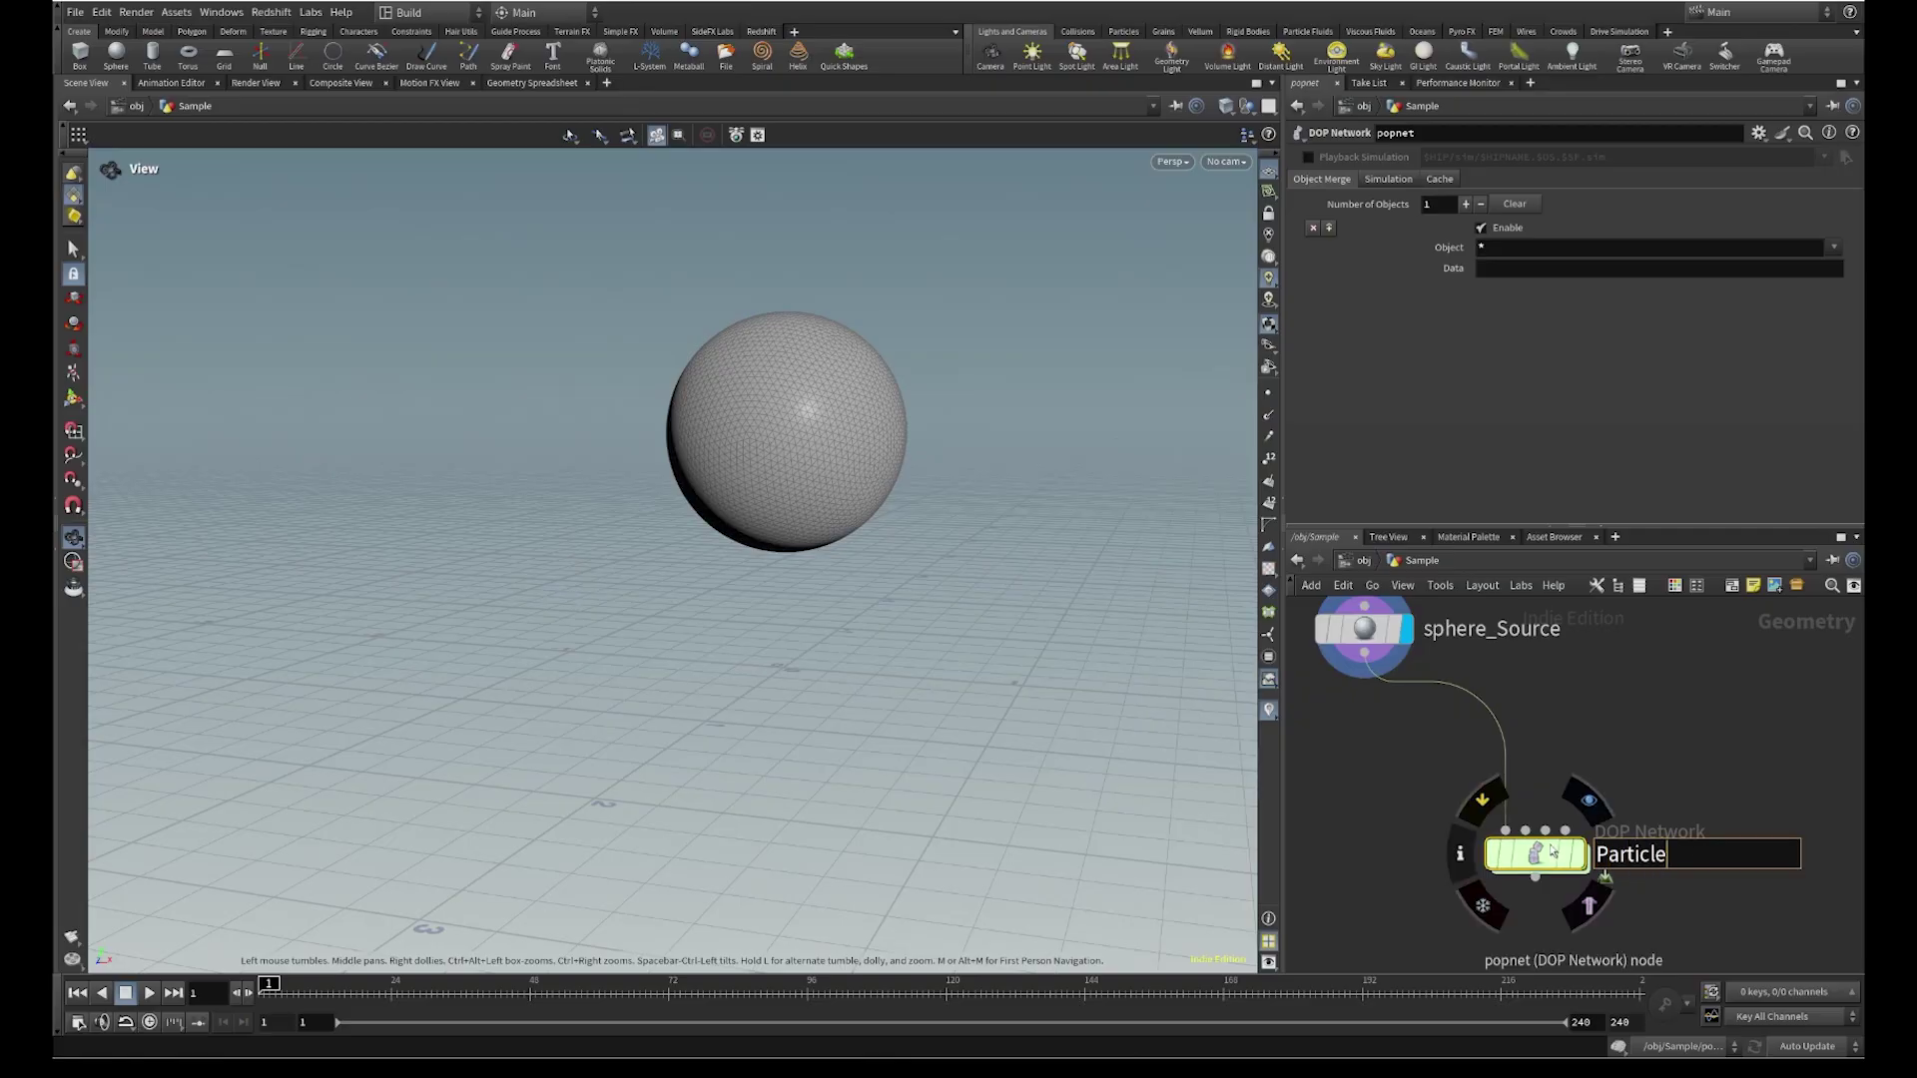
pyautogui.write('_sim')
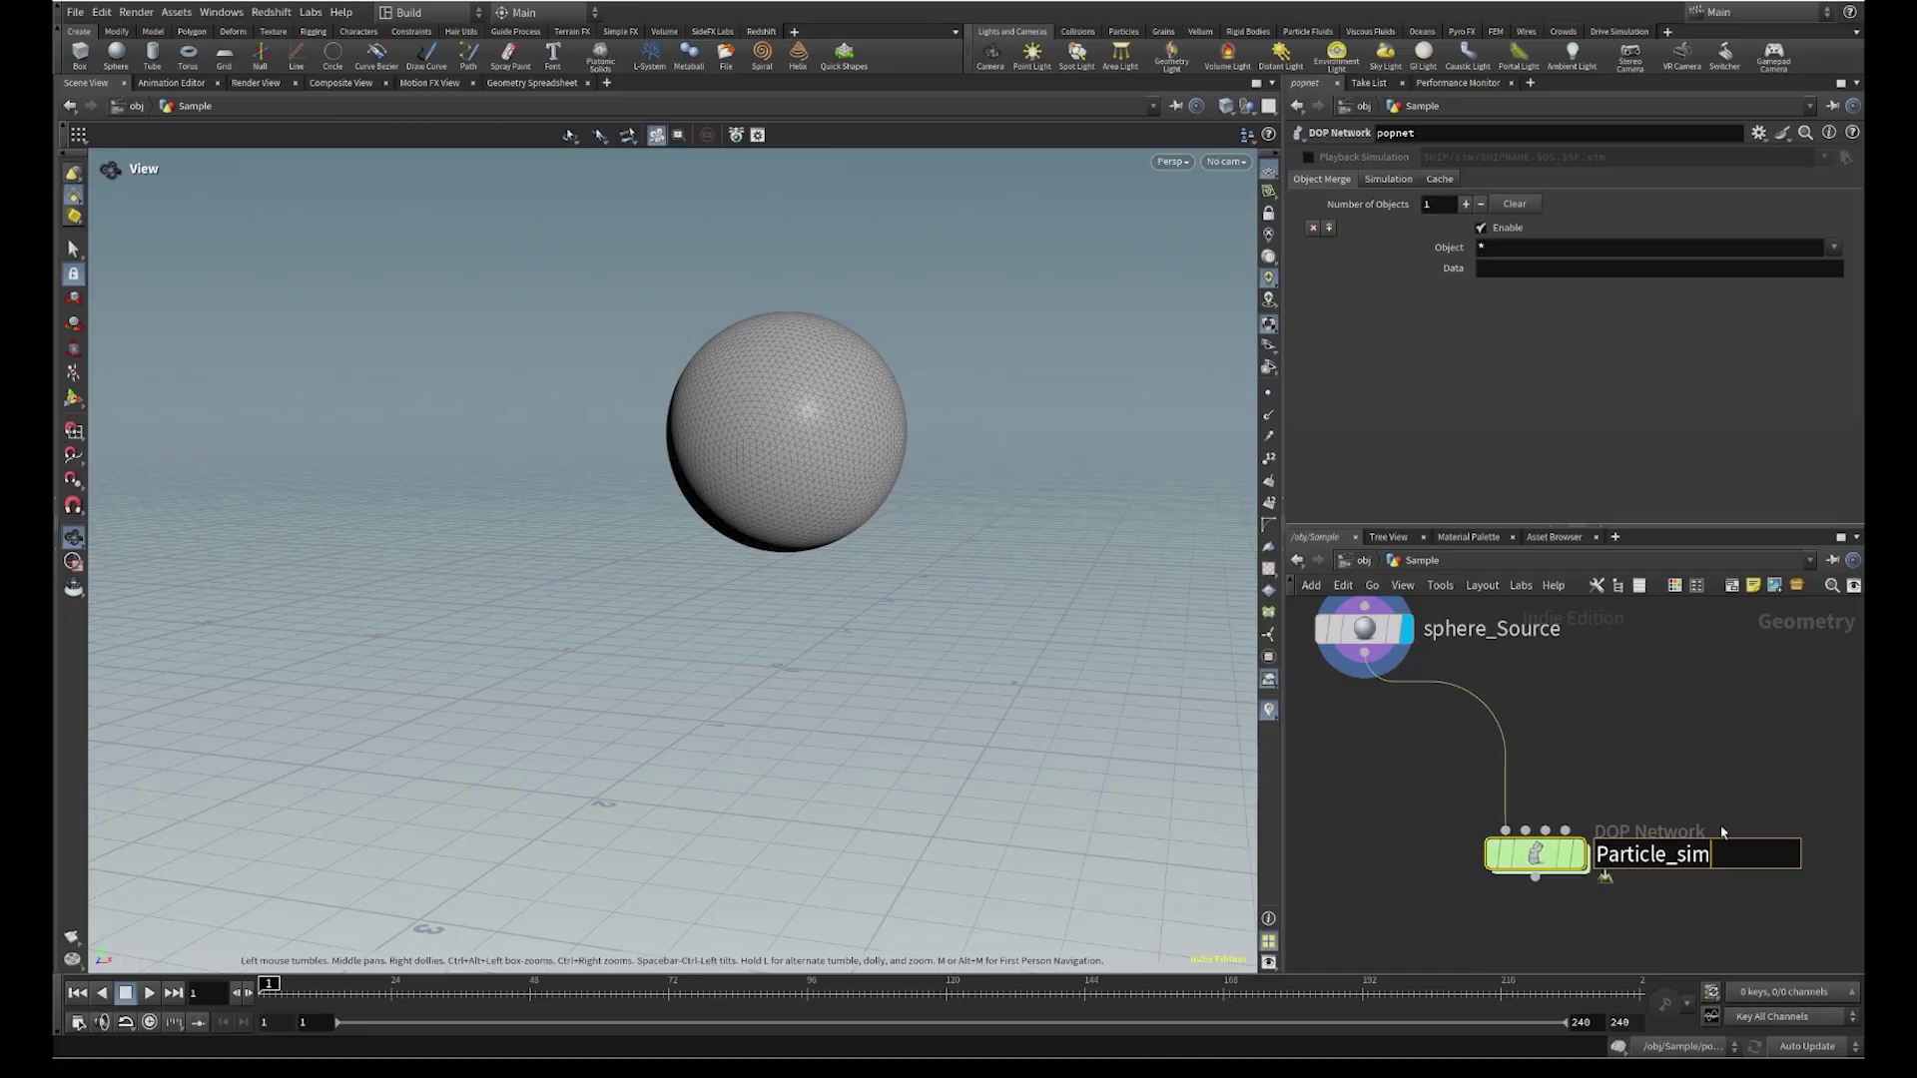
pyautogui.press('Return')
pyautogui.scroll(-2, 1674, 850)
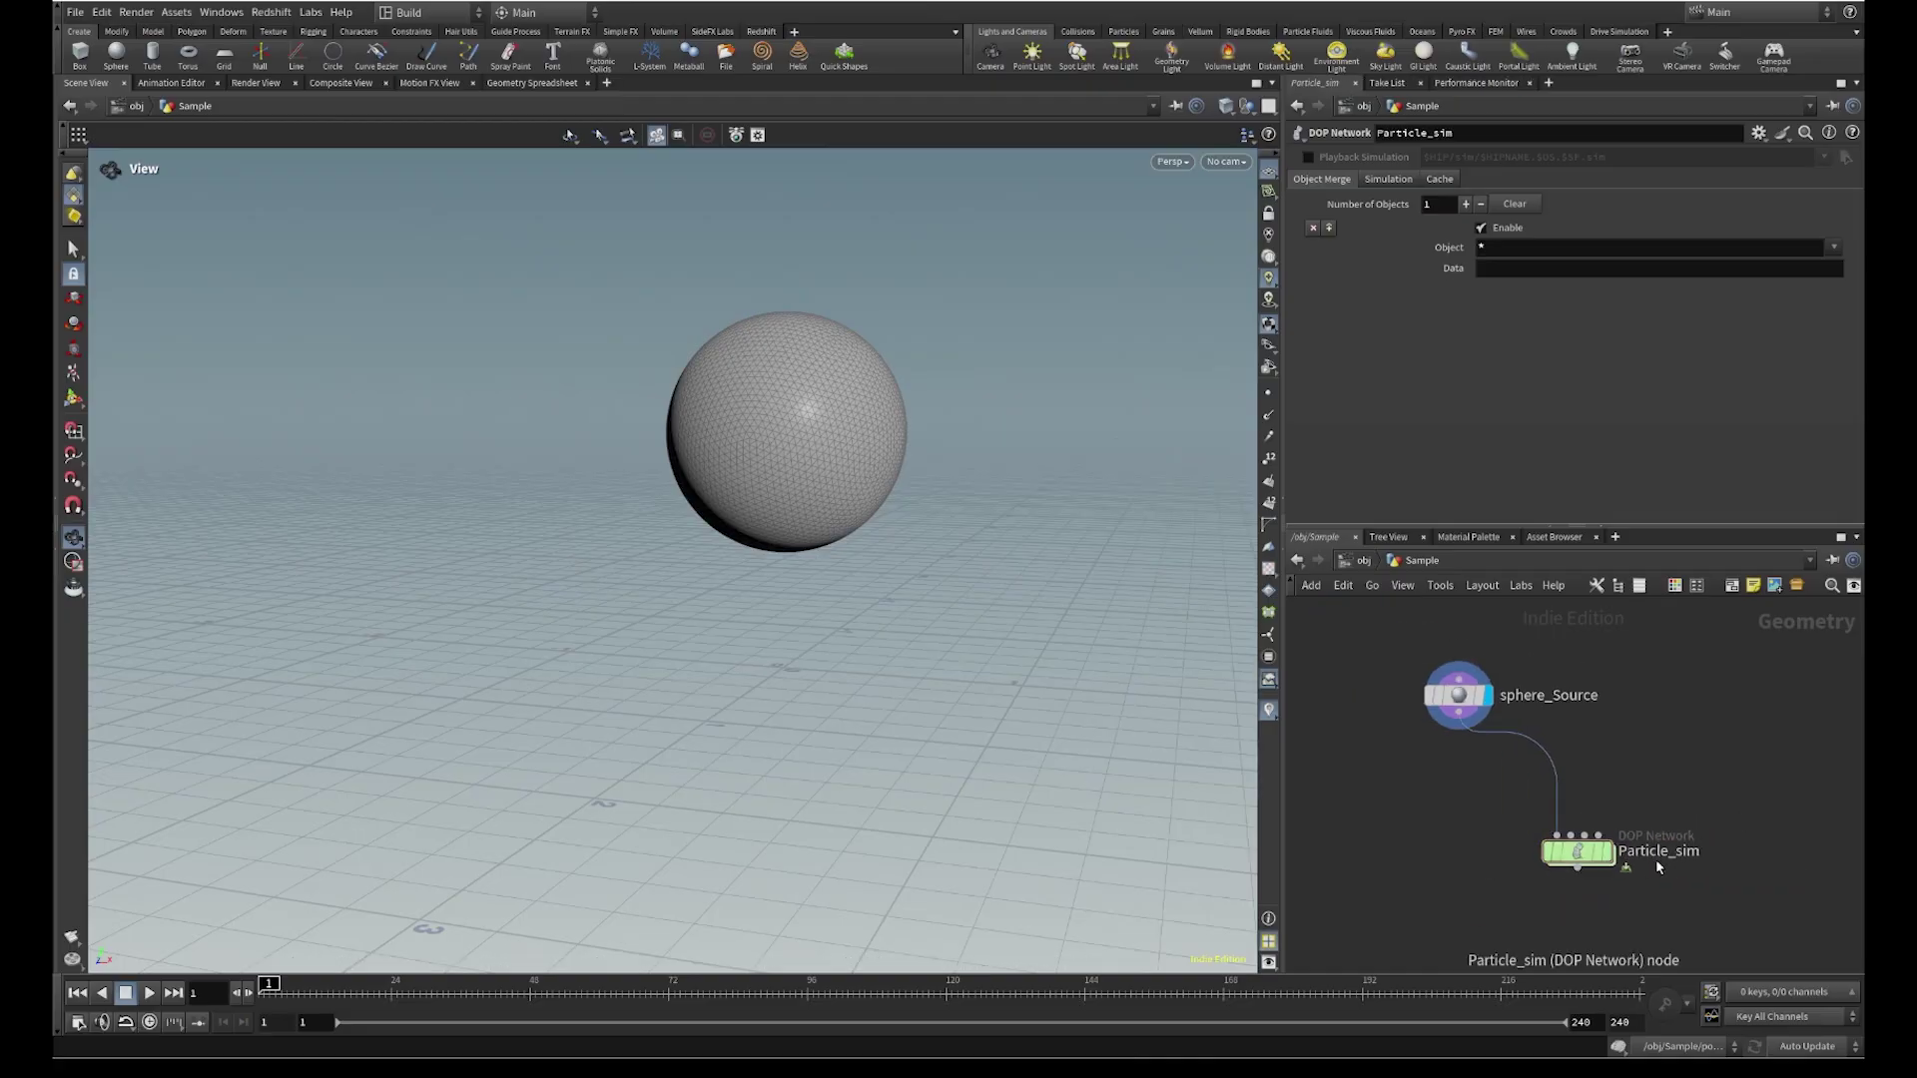
pyautogui.scroll(2, 1655, 864)
pyautogui.scroll(-2, 1663, 879)
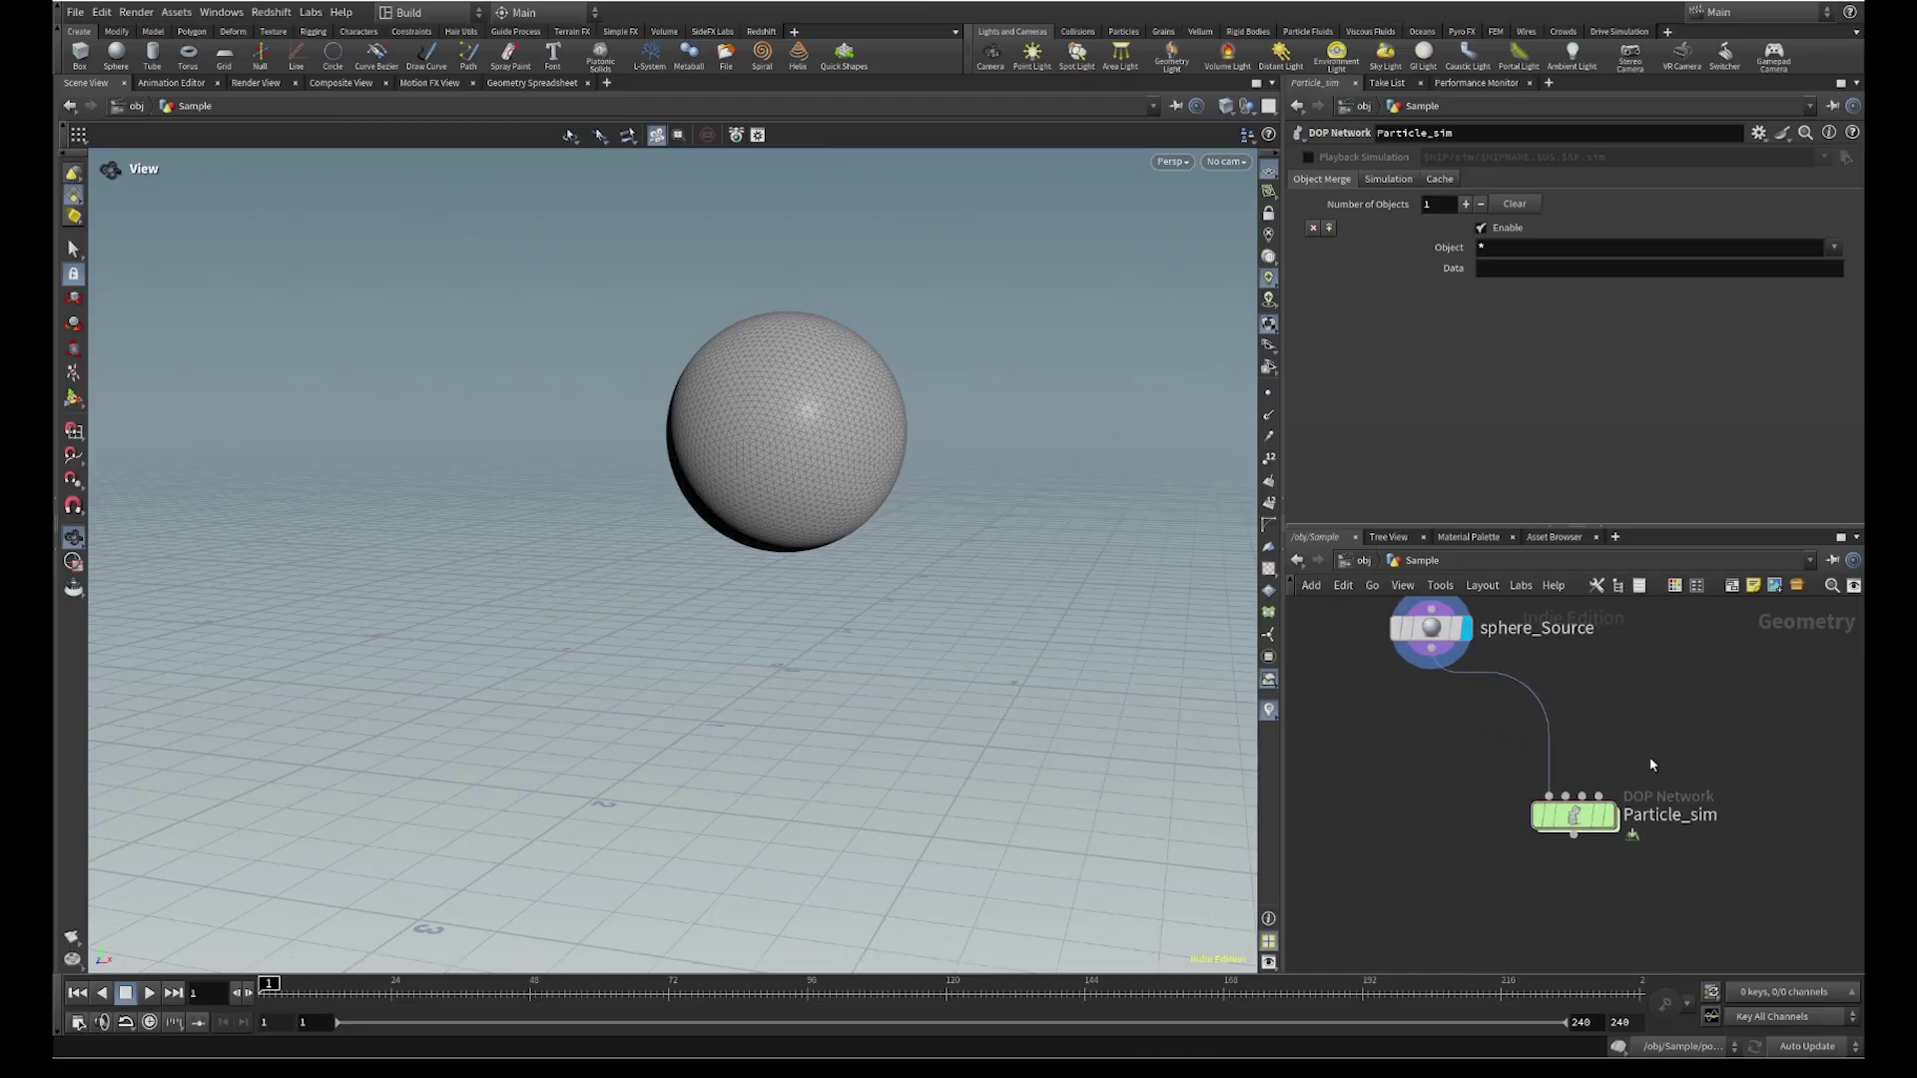
# Display the Particle_sim node's result in the viewport and turn on point display
pyautogui.click(1388, 650)
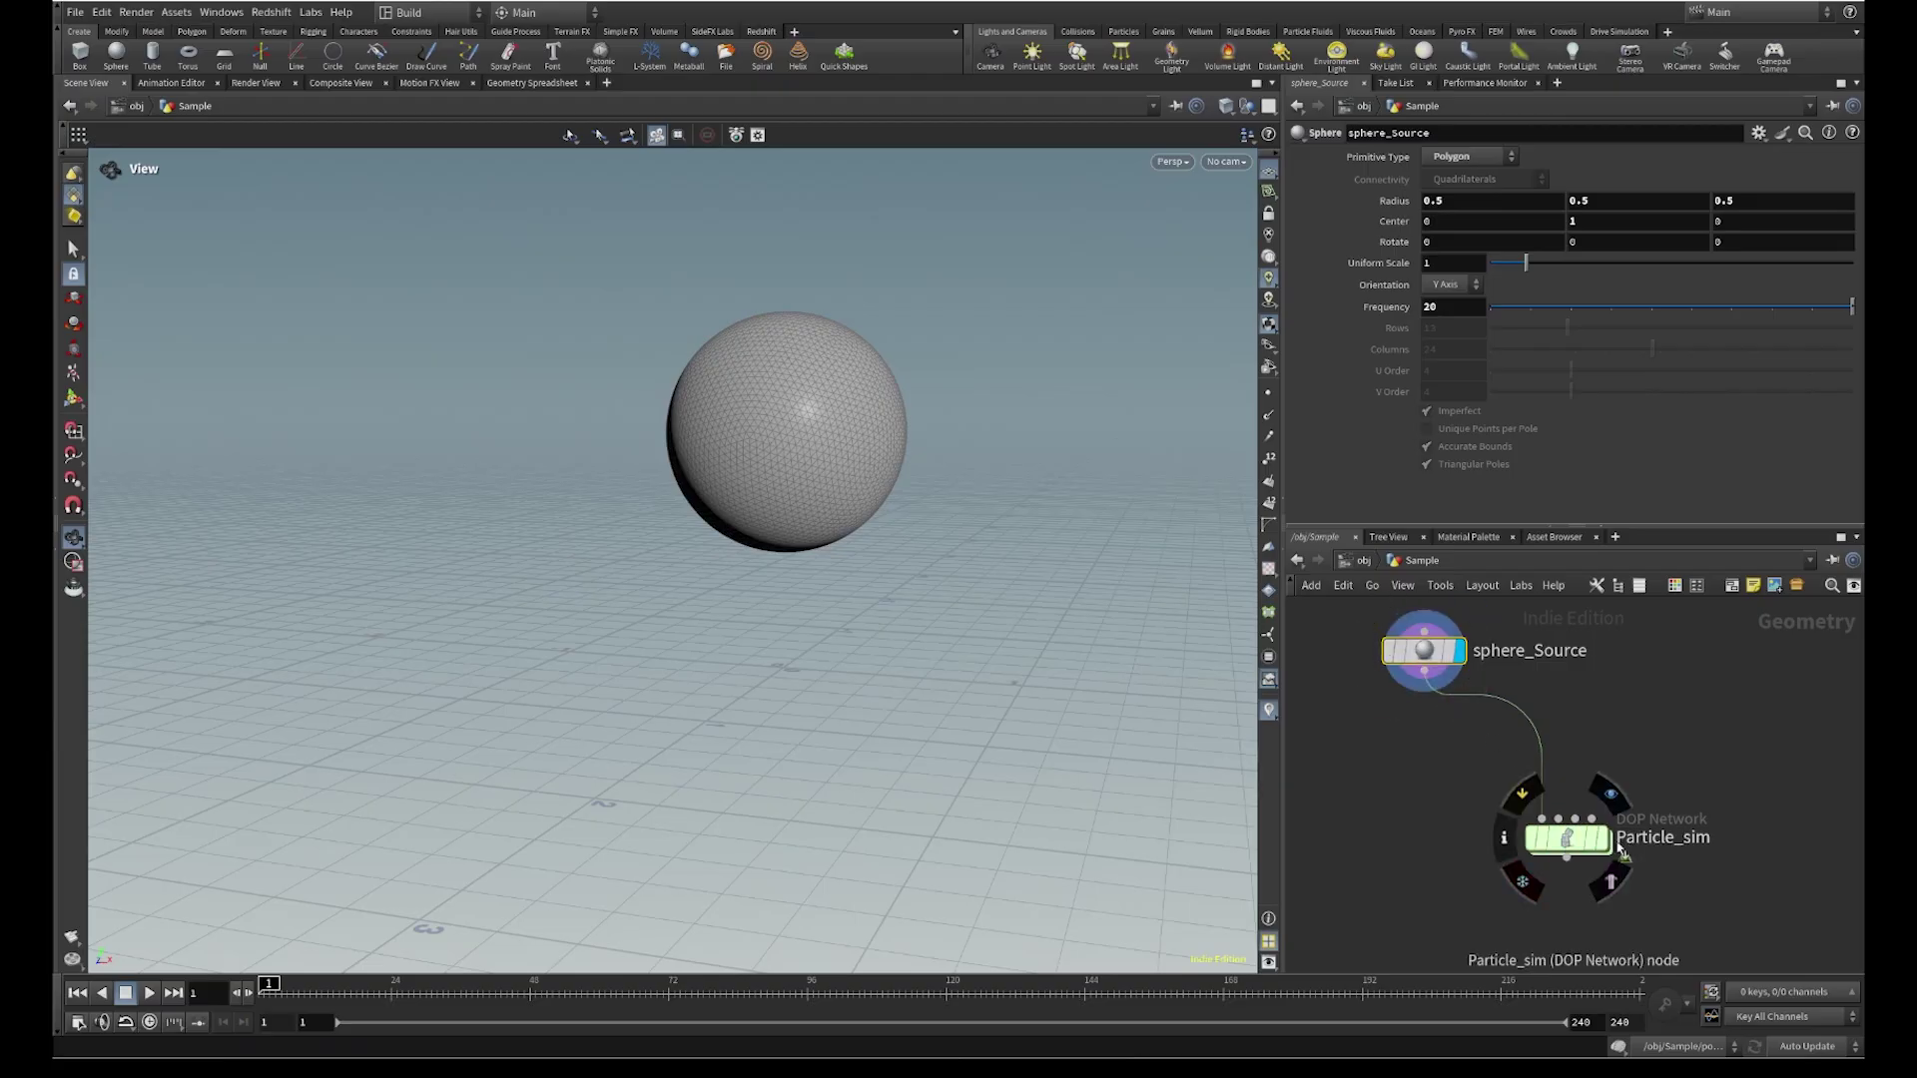
pyautogui.scroll(2, 1664, 866)
pyautogui.click(1573, 837)
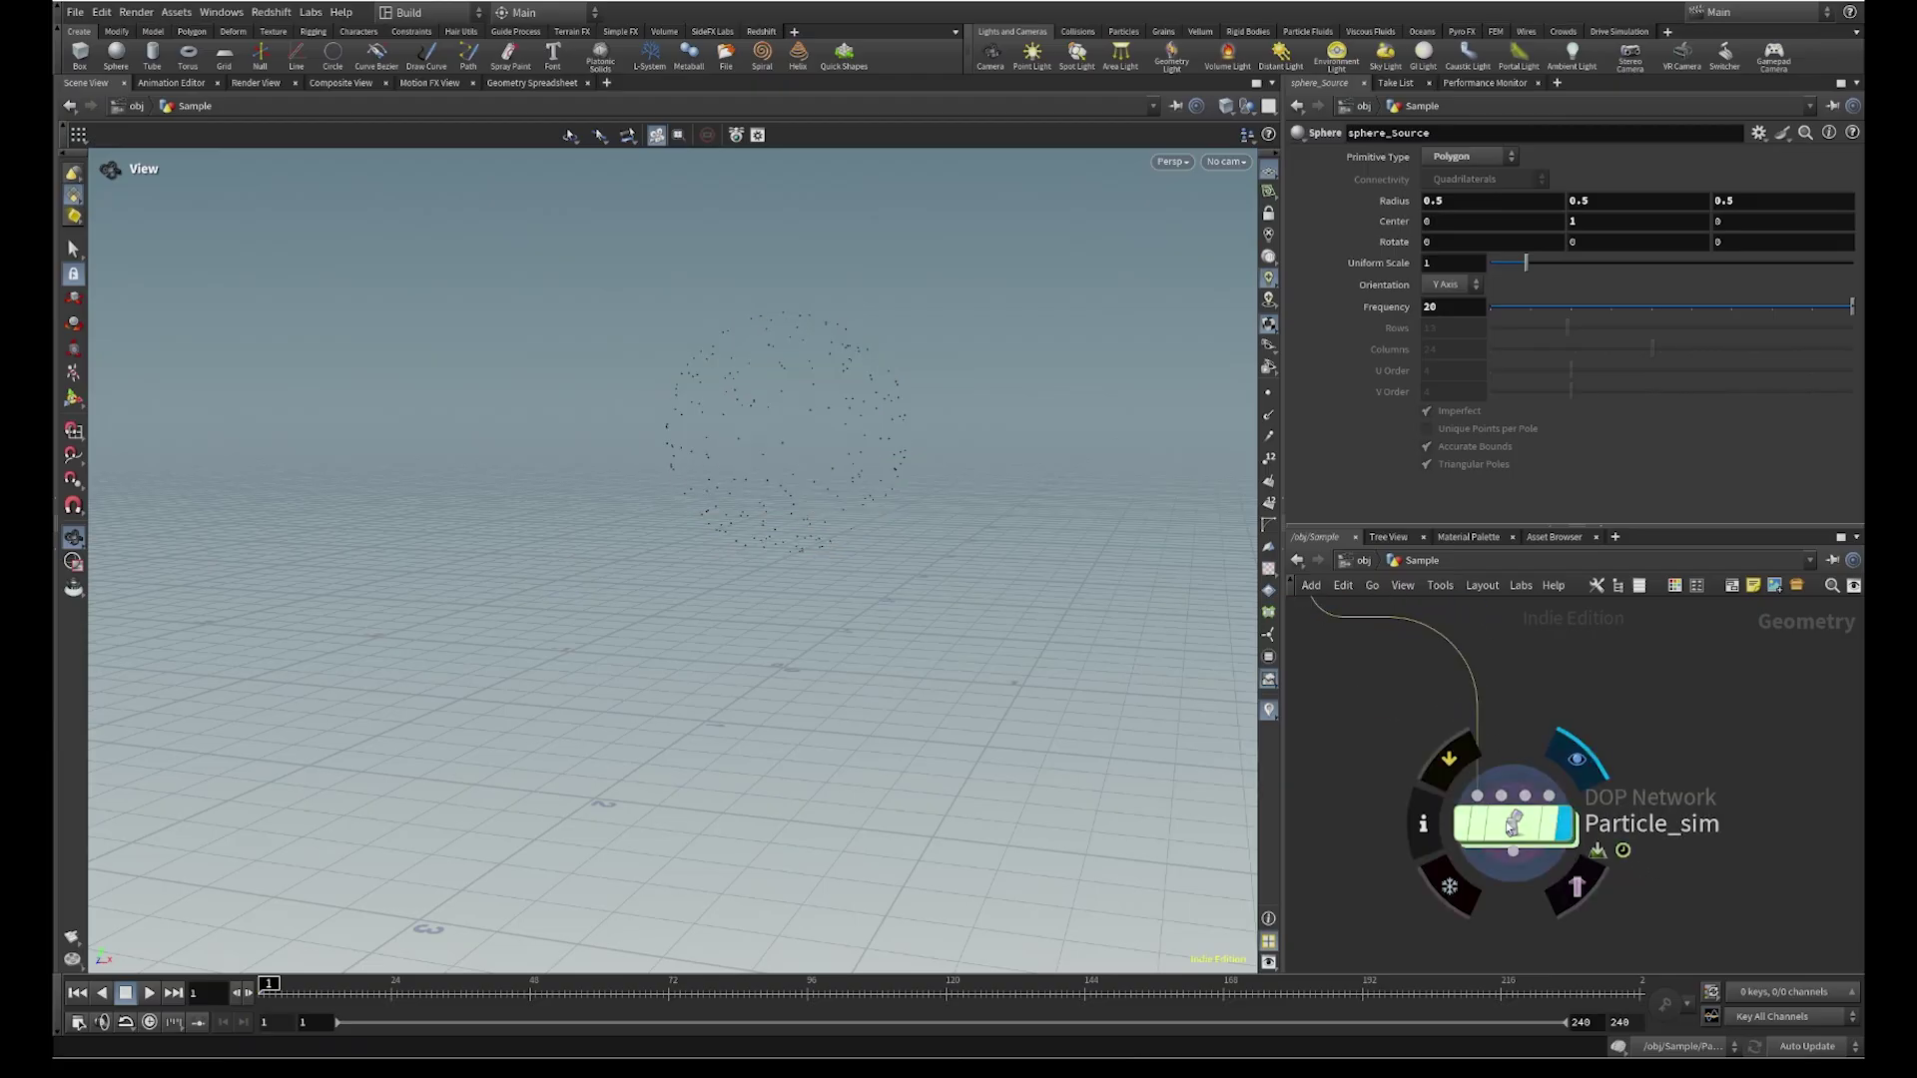
pyautogui.moveTo(841, 534); pyautogui.dragTo(929, 412, button='right')
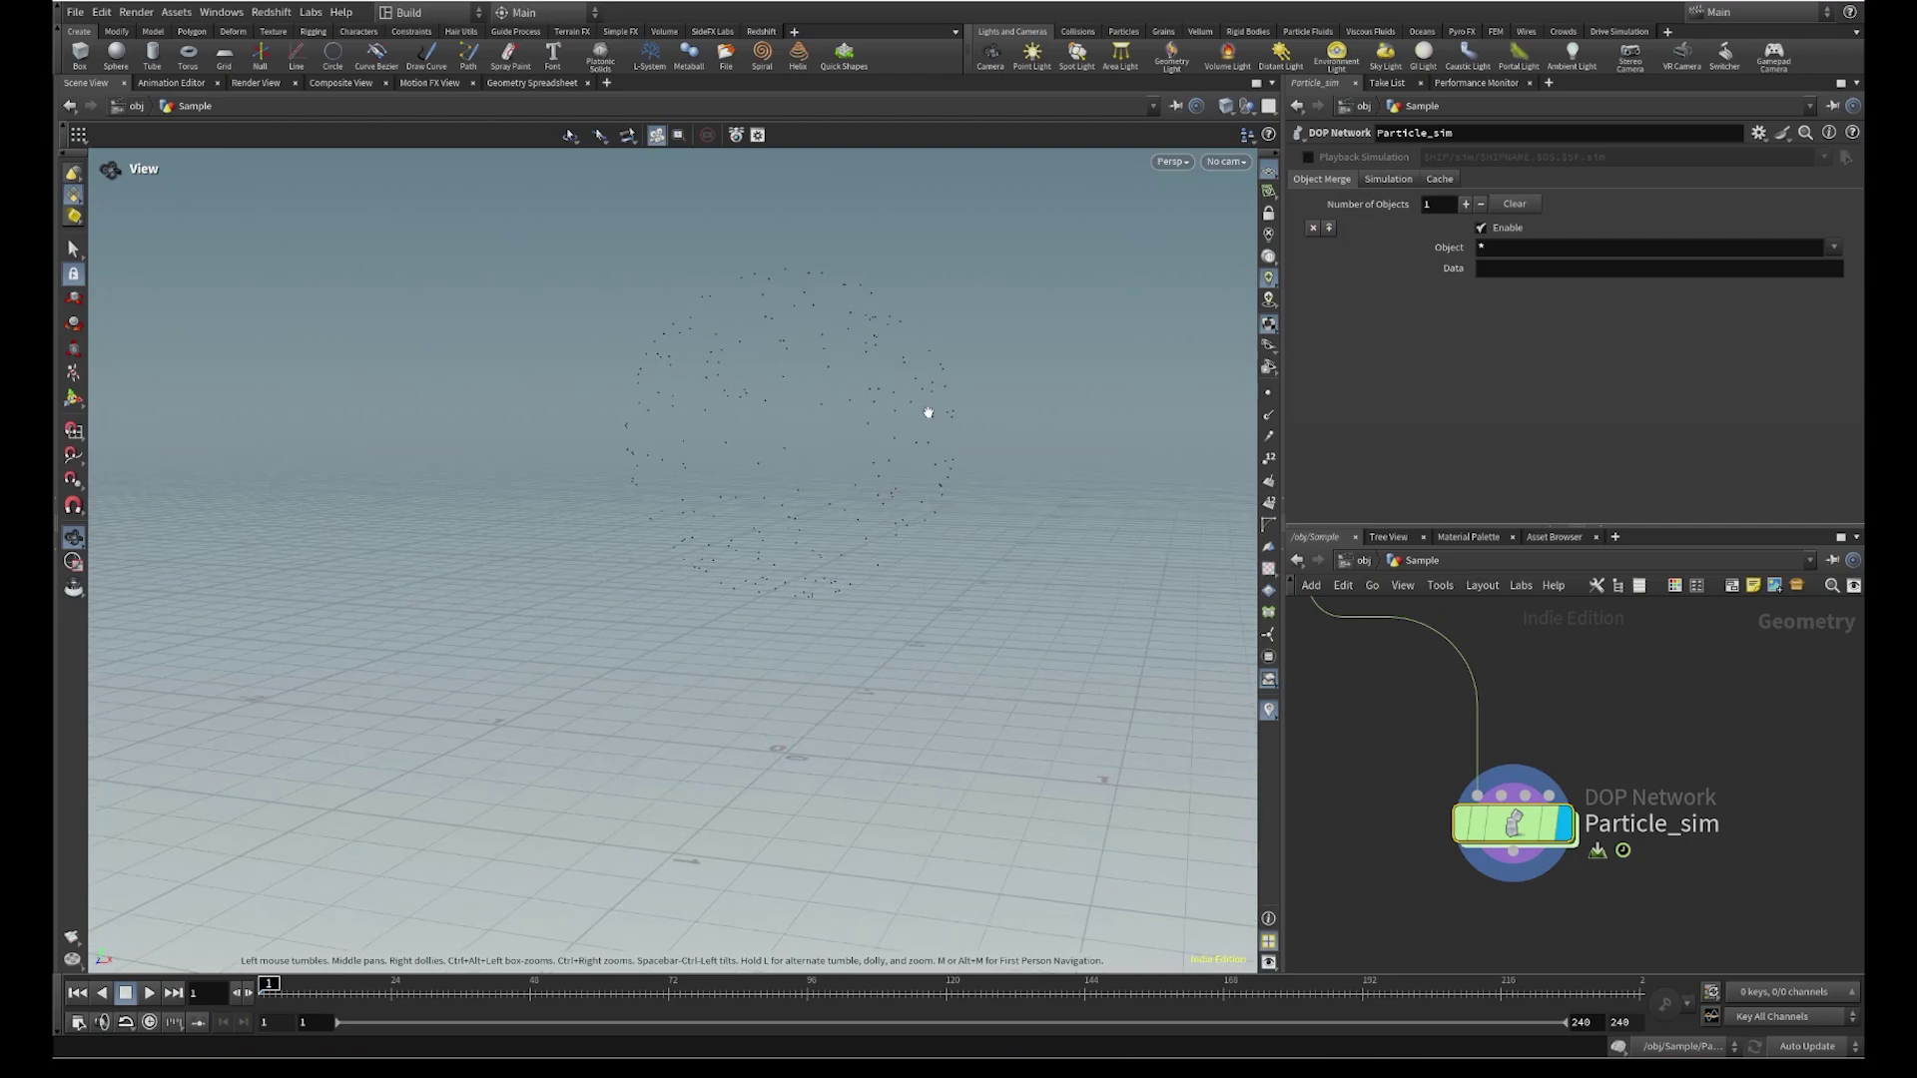
pyautogui.click(1268, 392)
pyautogui.moveTo(939, 446)
pyautogui.mouseDown()
pyautogui.moveTo(788, 501)
pyautogui.moveTo(879, 481)
pyautogui.moveTo(907, 445)
pyautogui.moveTo(1078, 462)
pyautogui.moveTo(933, 483)
pyautogui.moveTo(796, 462)
pyautogui.moveTo(778, 483)
pyautogui.moveTo(825, 481)
pyautogui.mouseUp()
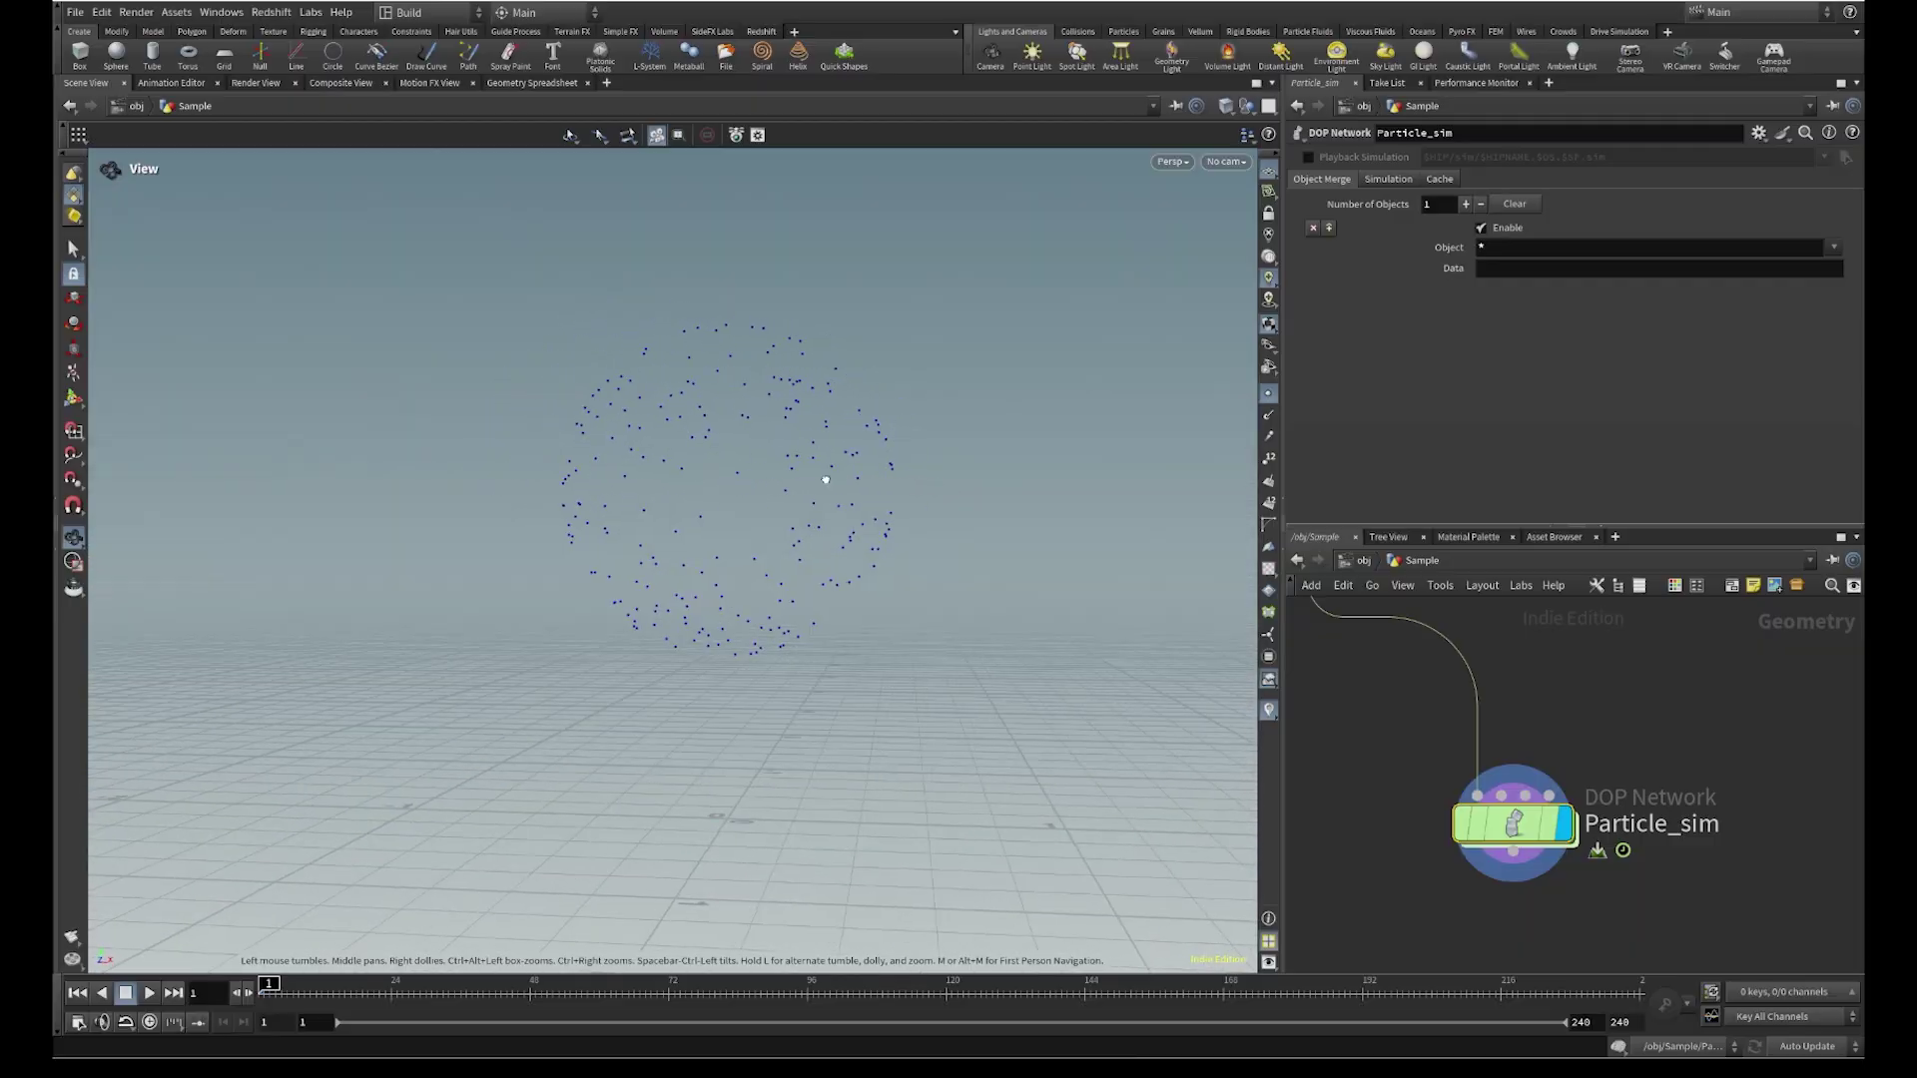
# Play the particle simulation and return the timeline to frame 1
pyautogui.click(148, 993)
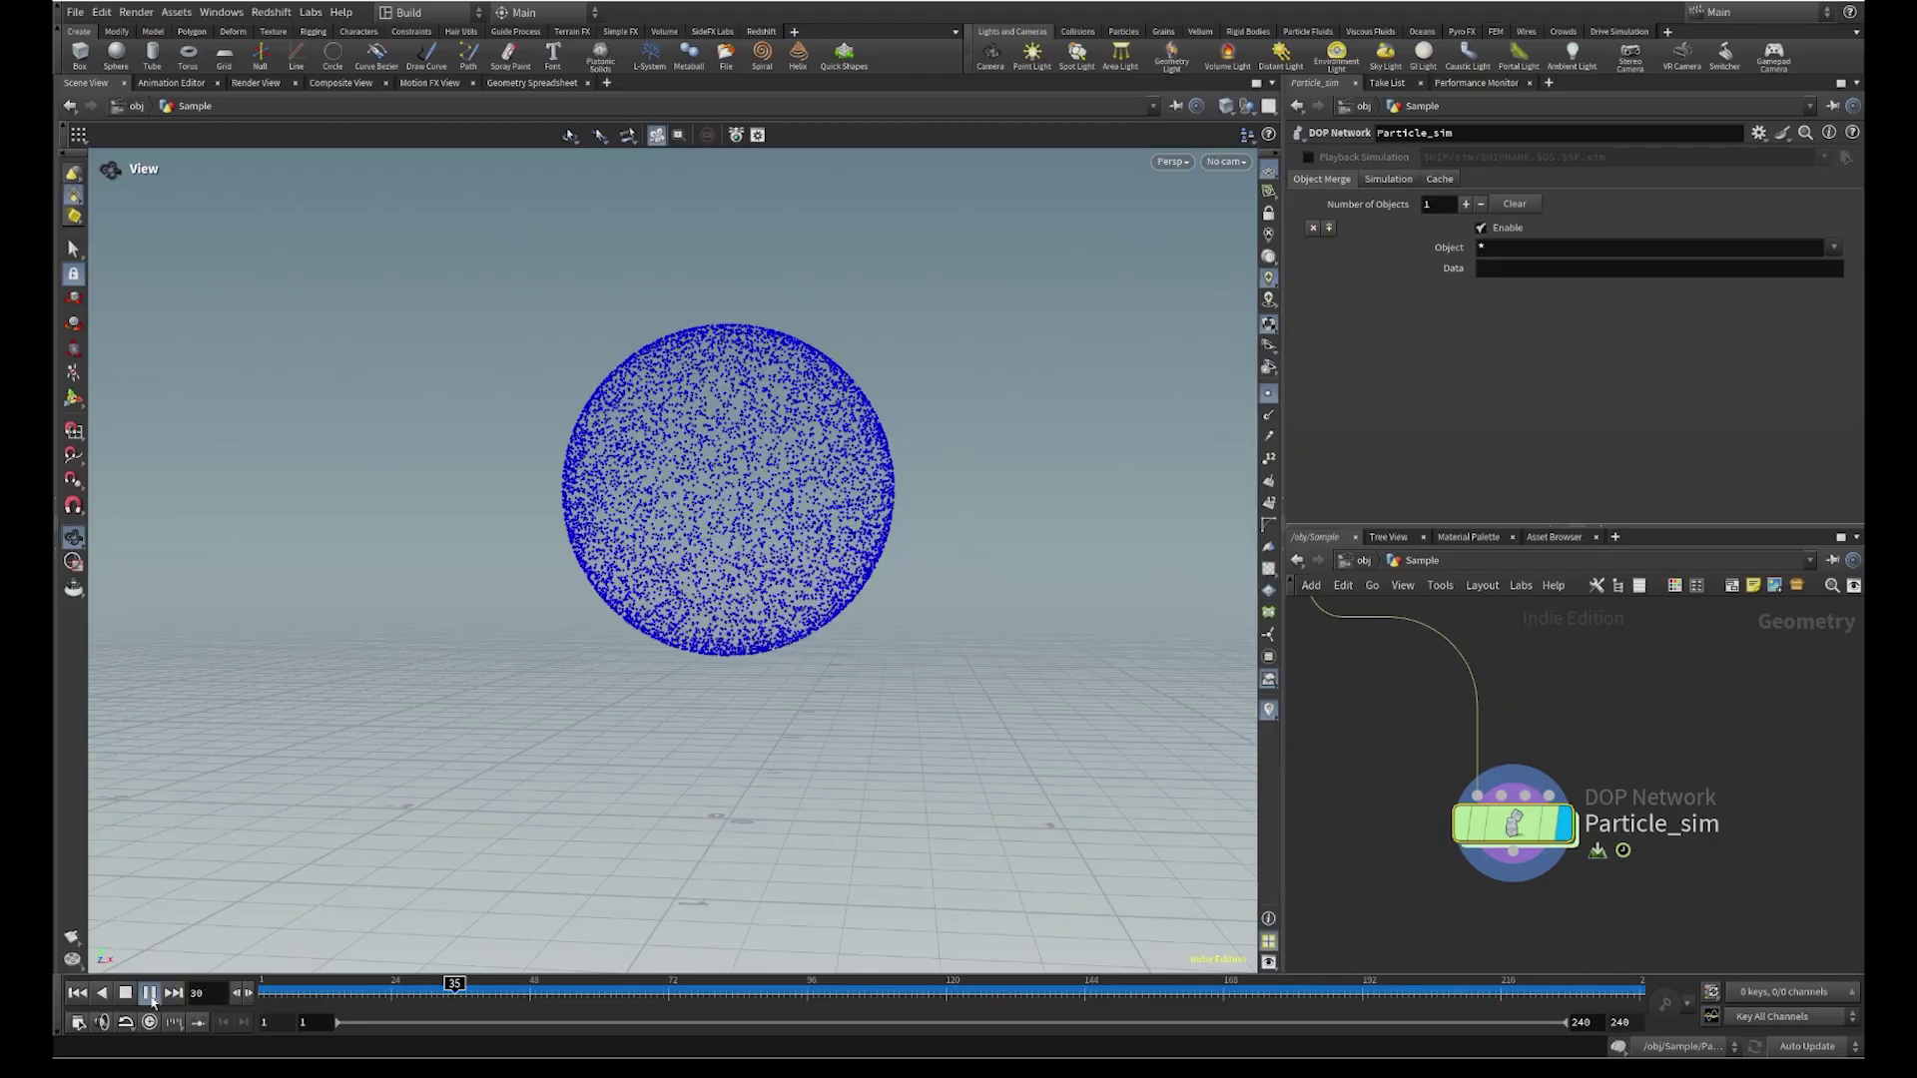
pyautogui.moveTo(364, 983)
pyautogui.mouseDown()
pyautogui.moveTo(1061, 978)
pyautogui.moveTo(1091, 953)
pyautogui.moveTo(1289, 931)
pyautogui.moveTo(1632, 932)
pyautogui.moveTo(803, 984)
pyautogui.moveTo(1478, 985)
pyautogui.moveTo(305, 984)
pyautogui.moveTo(1498, 974)
pyautogui.moveTo(268, 984)
pyautogui.mouseUp()
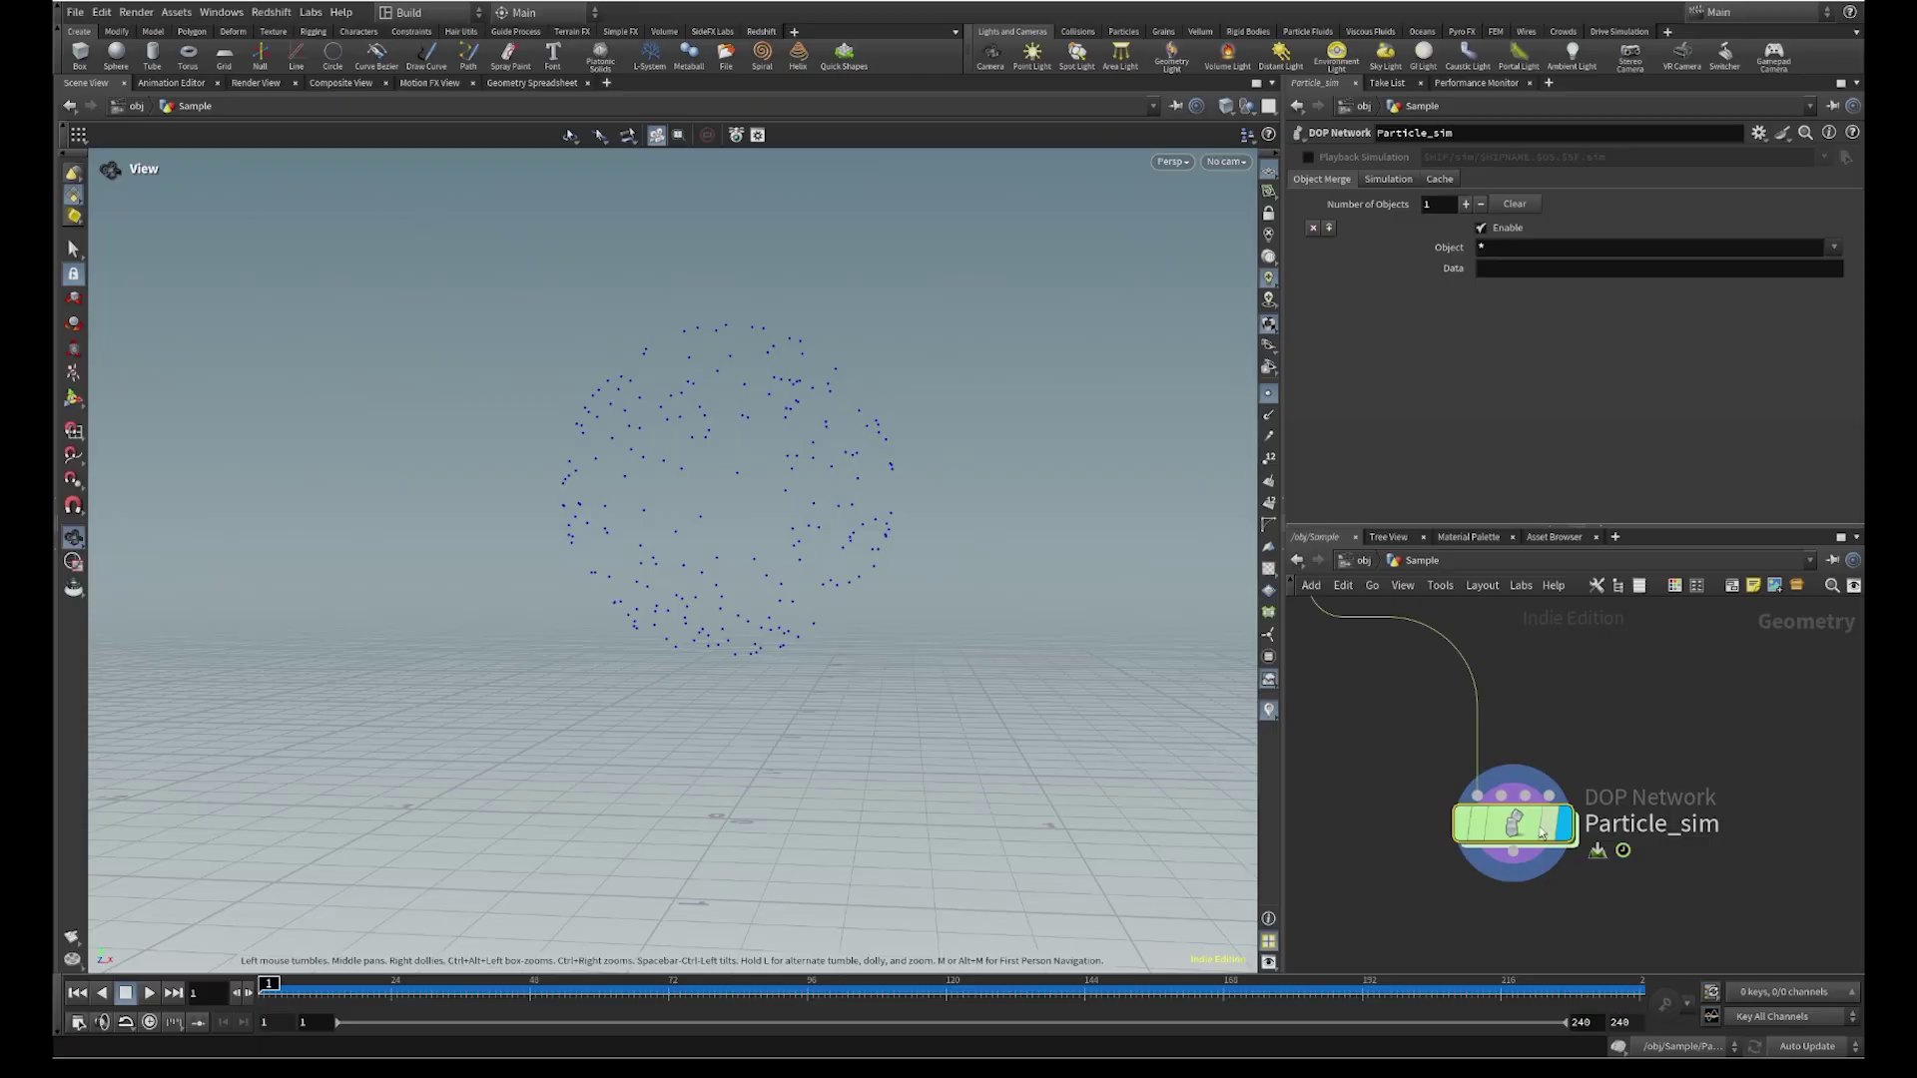
# Enter the Particle_sim network to reach its internal particle nodes
pyautogui.scroll(-3, 1693, 764)
pyautogui.scroll(2, 1701, 747)
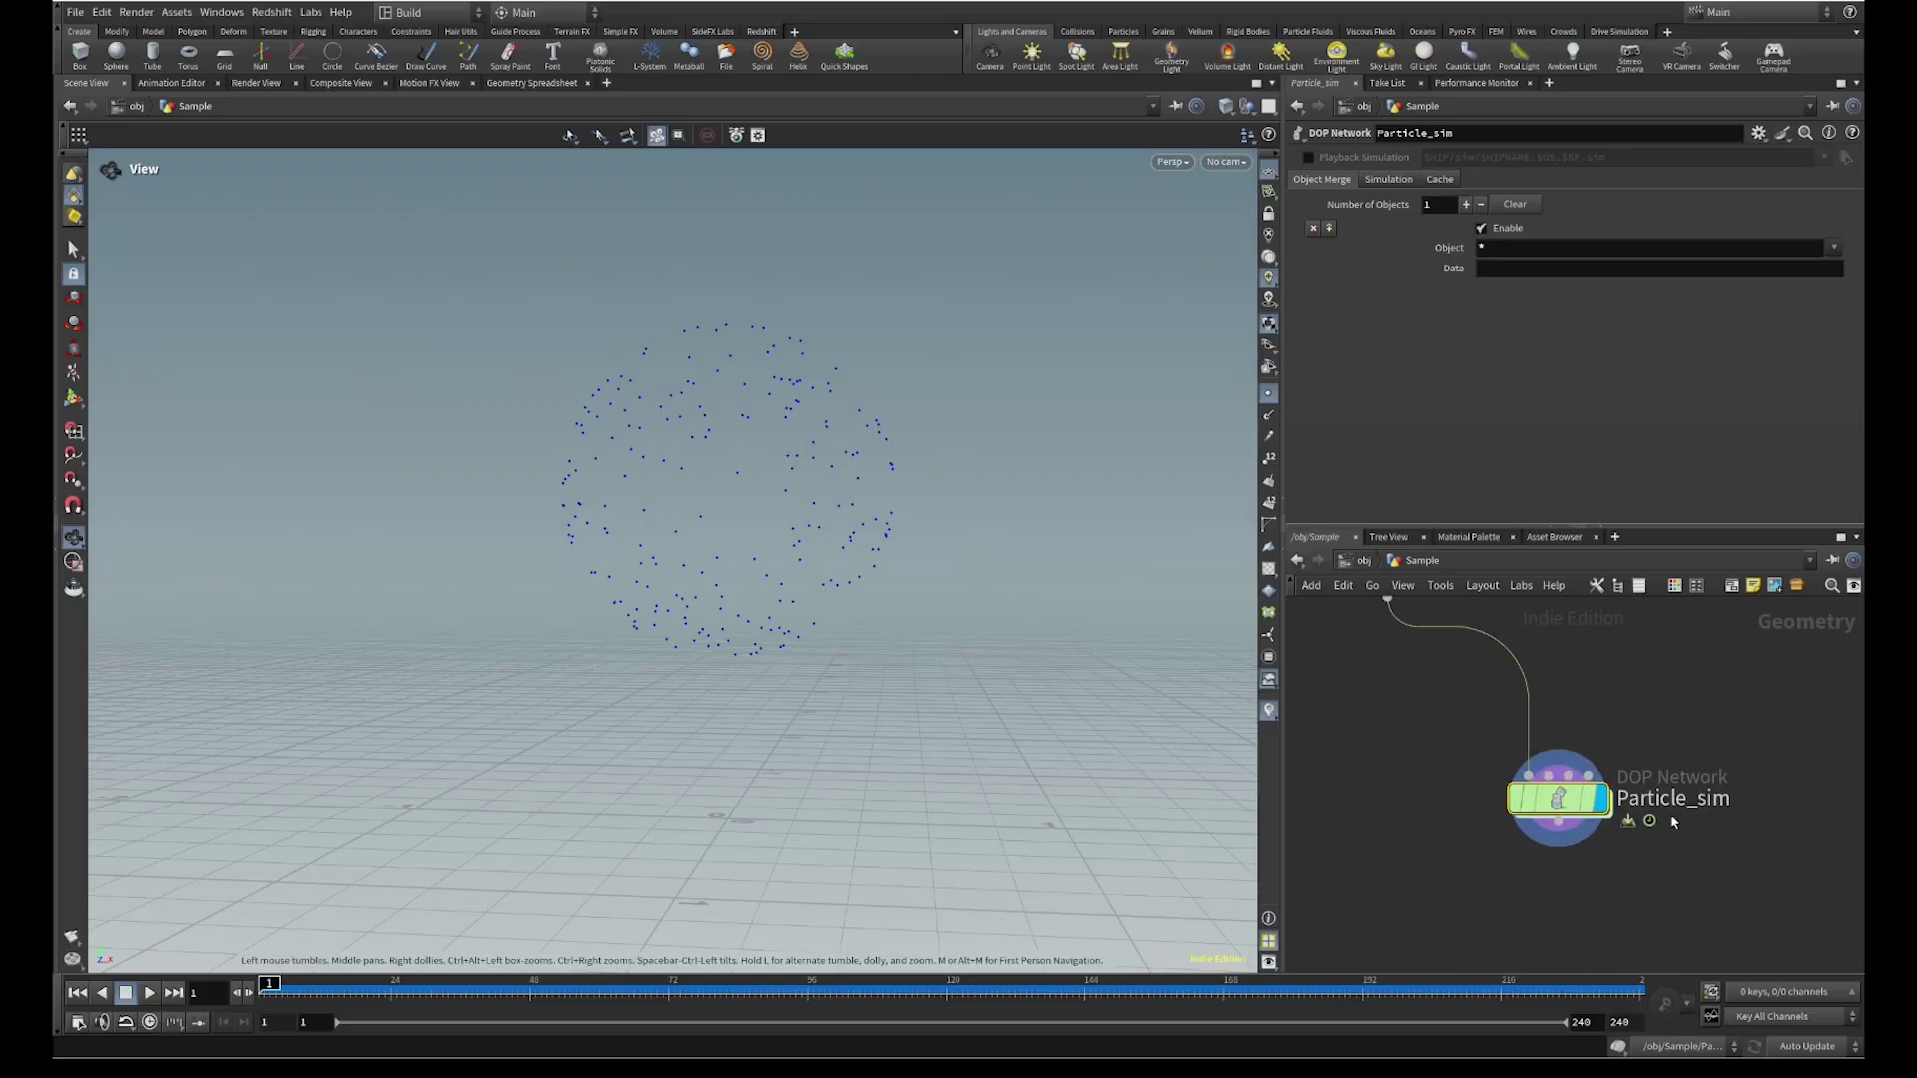
pyautogui.scroll(-2, 1676, 822)
pyautogui.scroll(1, 1597, 828)
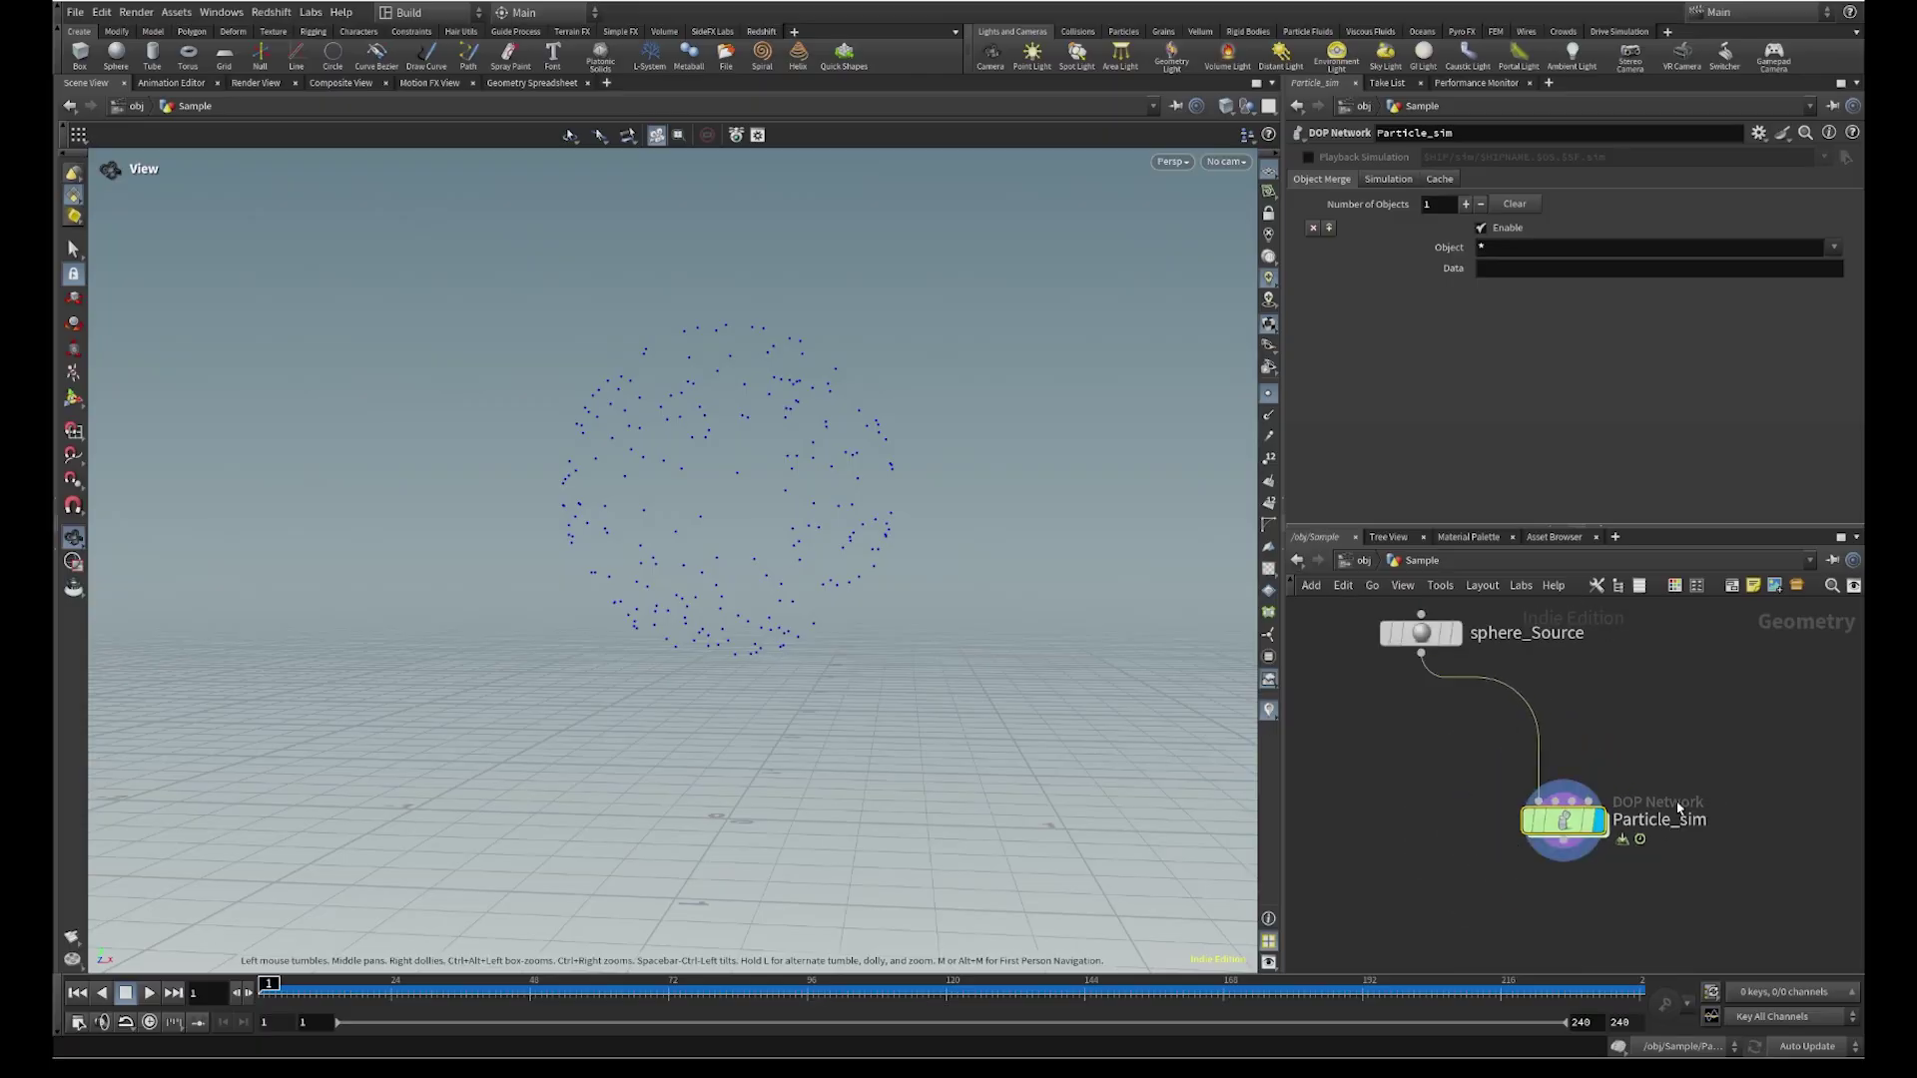
pyautogui.doubleClick(1539, 832)
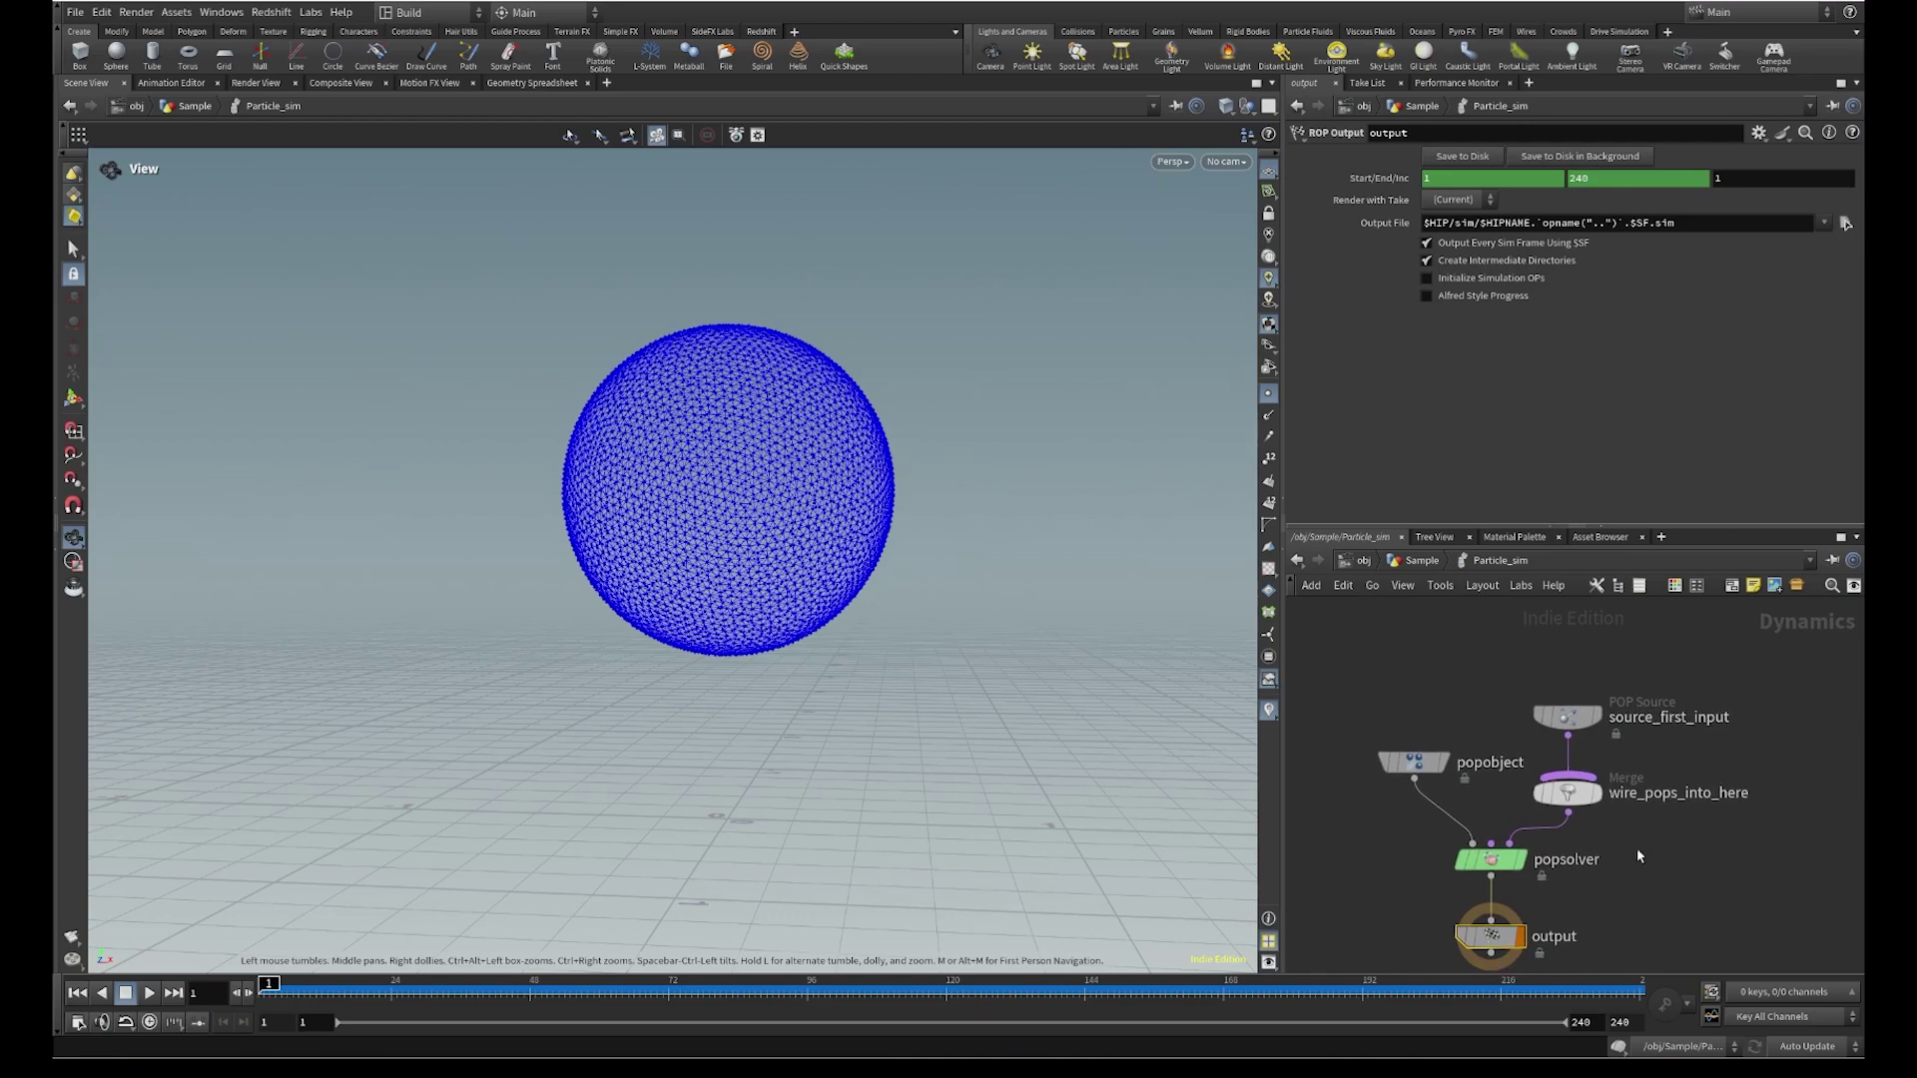
pyautogui.moveTo(1695, 773); pyautogui.dragTo(1742, 766, button='middle')
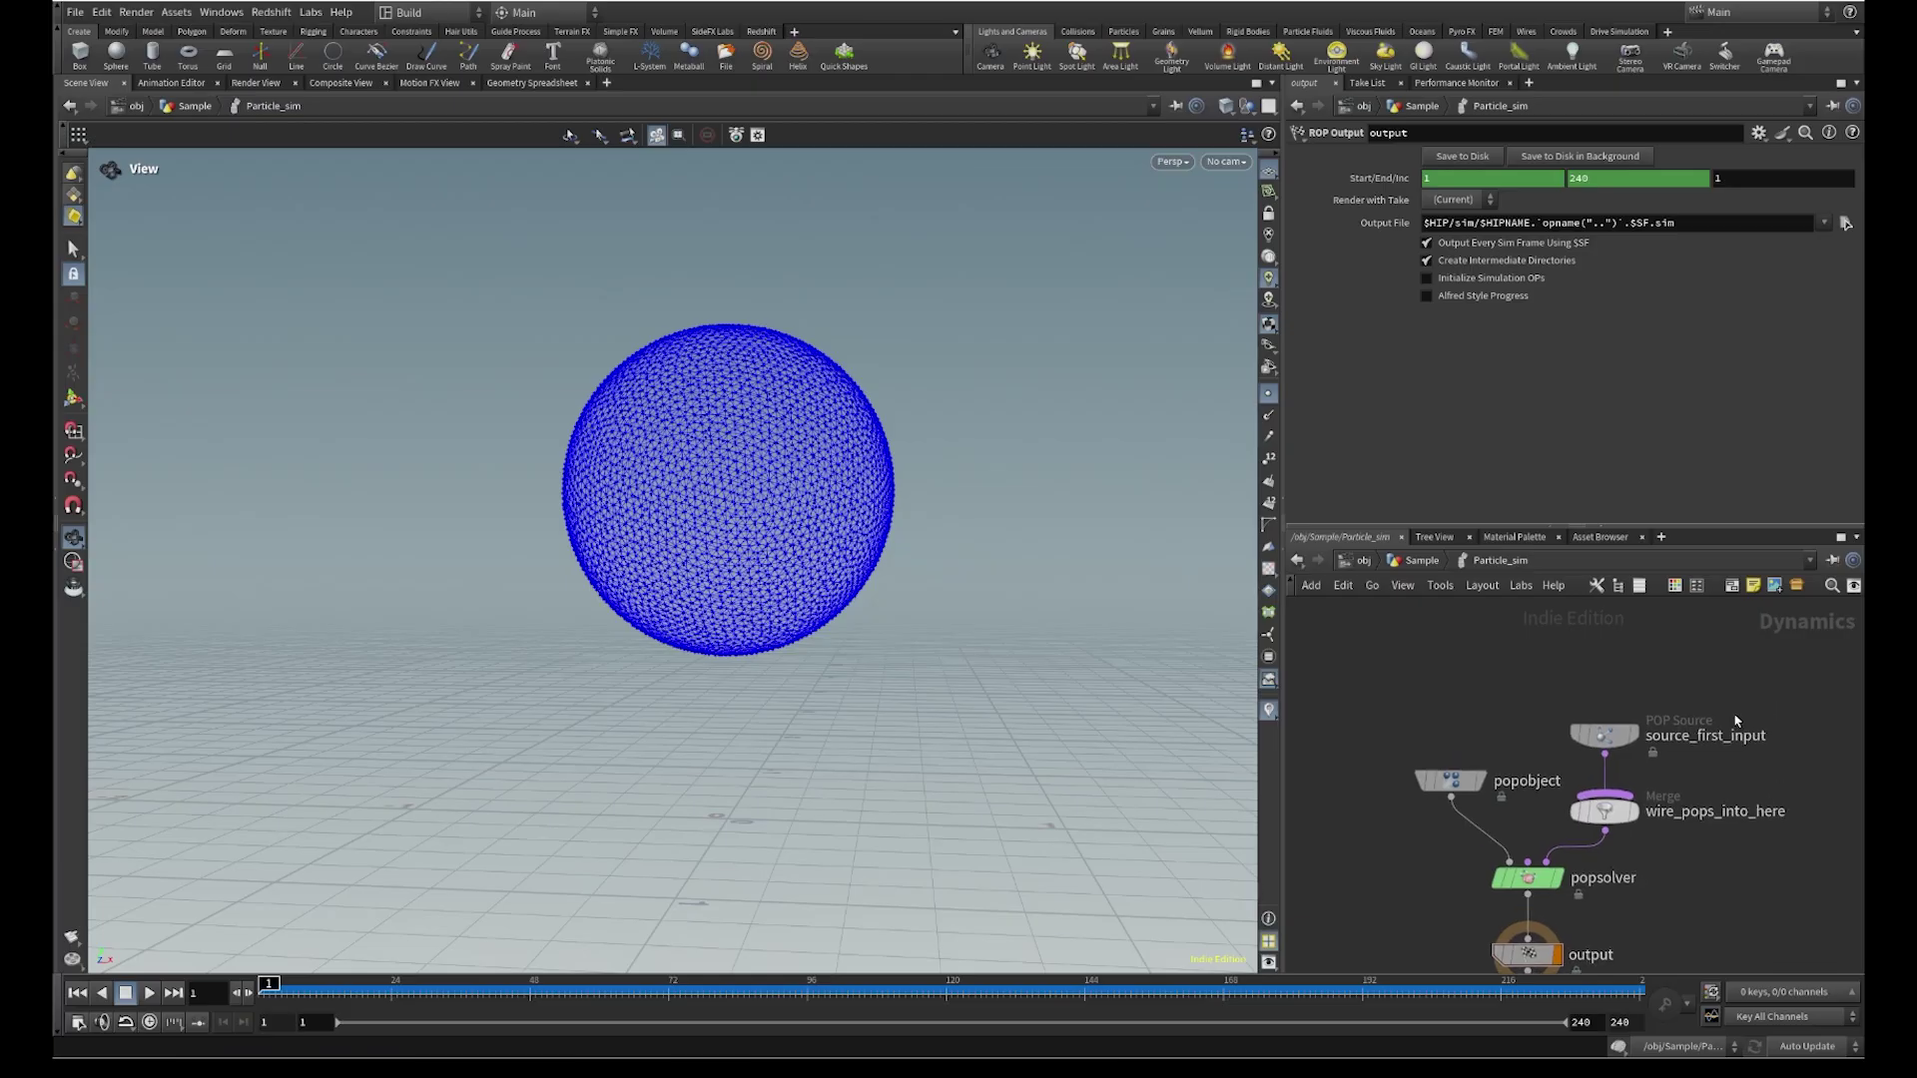
# Spread out the network by moving source_first_input farther above the merge node and popobject farther away from popsolver
pyautogui.moveTo(1618, 736); pyautogui.dragTo(1619, 677)
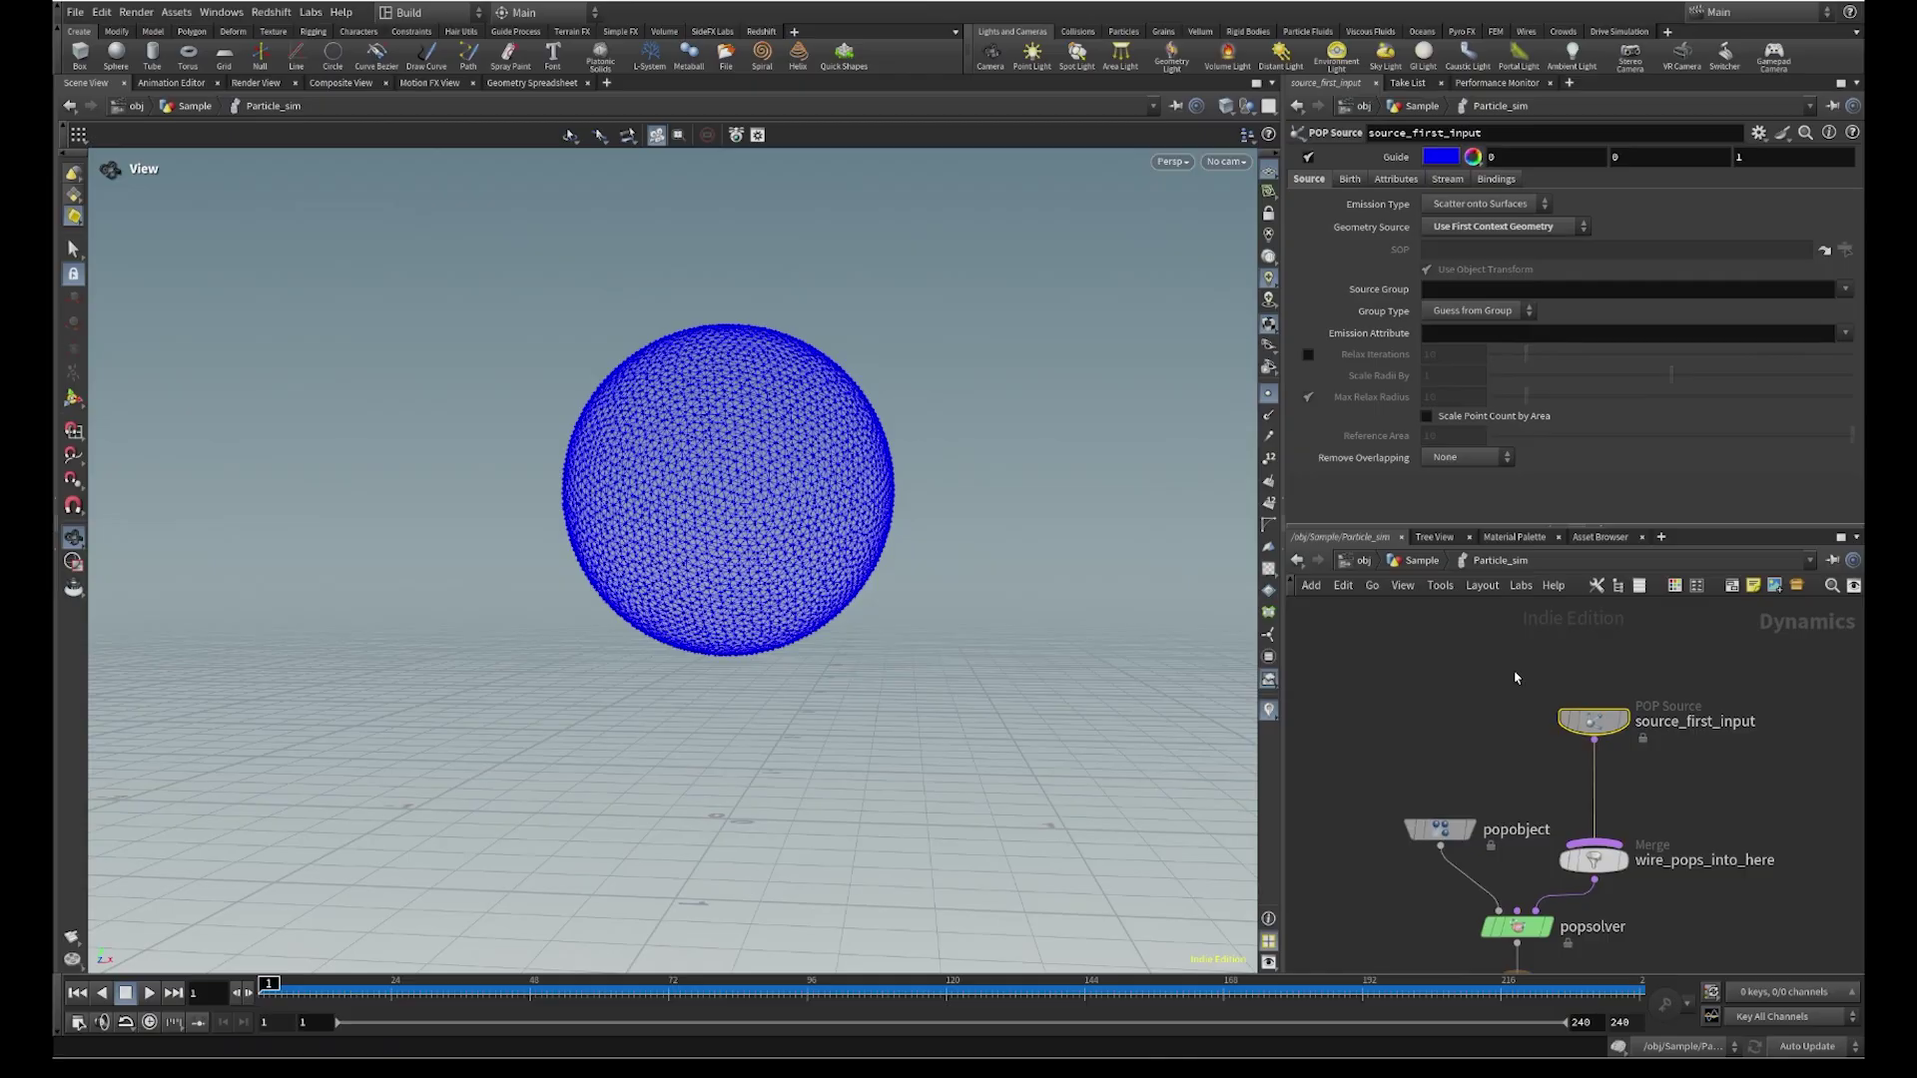
pyautogui.moveTo(1685, 765); pyautogui.dragTo(1791, 679, button='middle')
pyautogui.moveTo(1550, 747); pyautogui.dragTo(1451, 769)
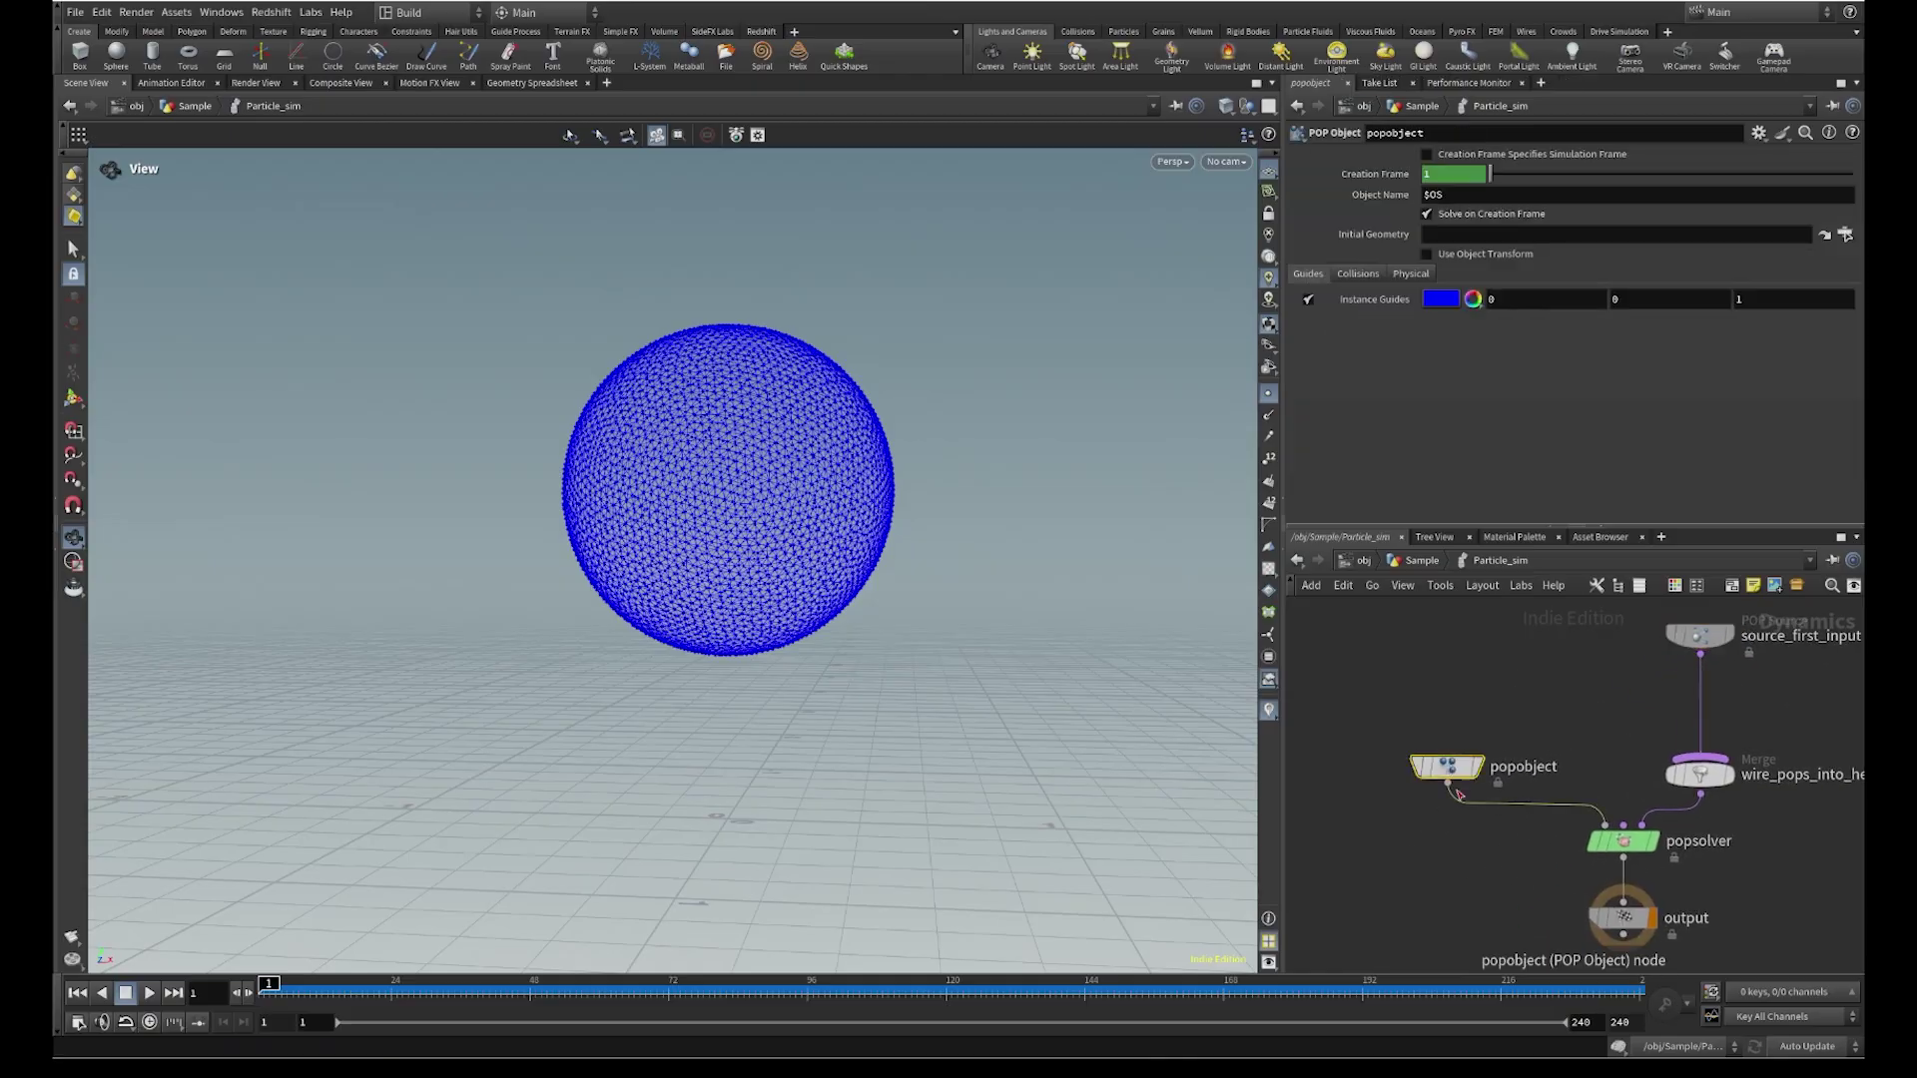
# Select the popsolver node and review its substep parameters
pyautogui.moveTo(1538, 854); pyautogui.dragTo(1470, 738, button='middle')
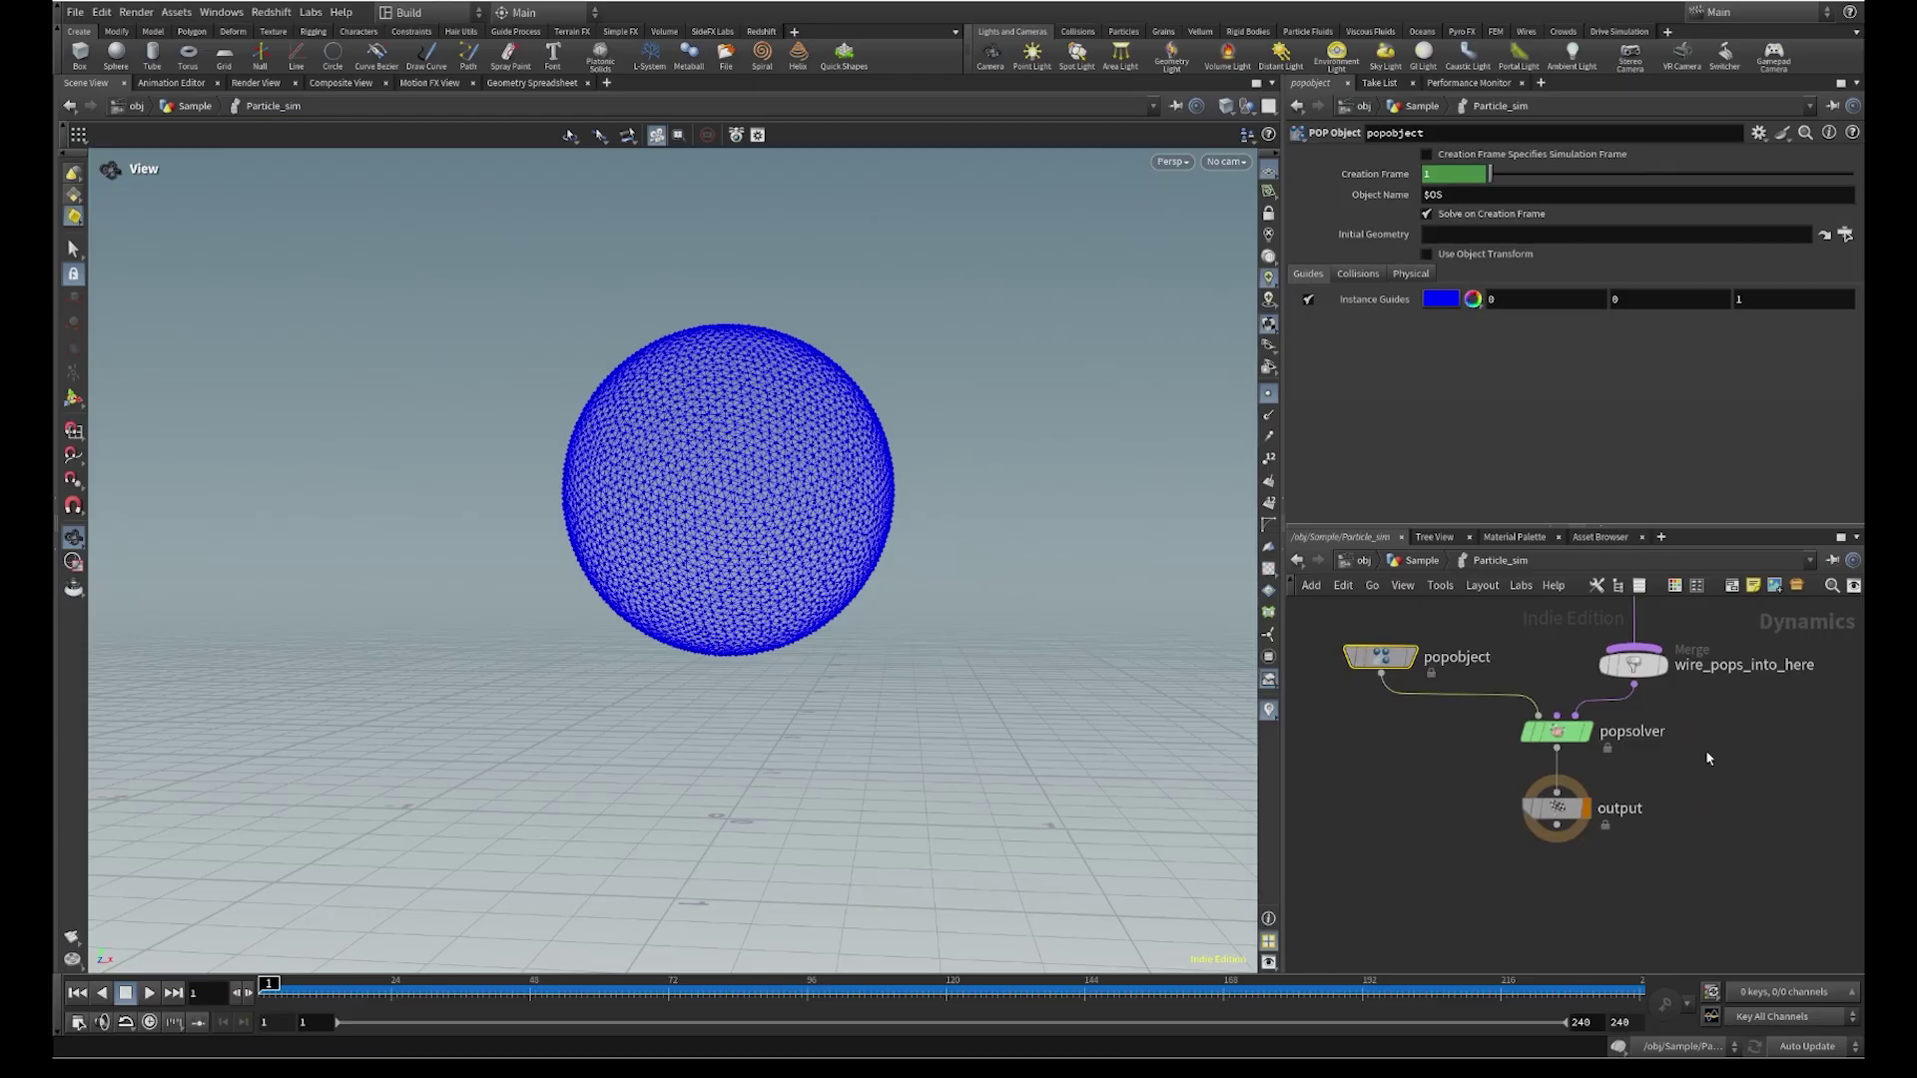
pyautogui.click(1556, 732)
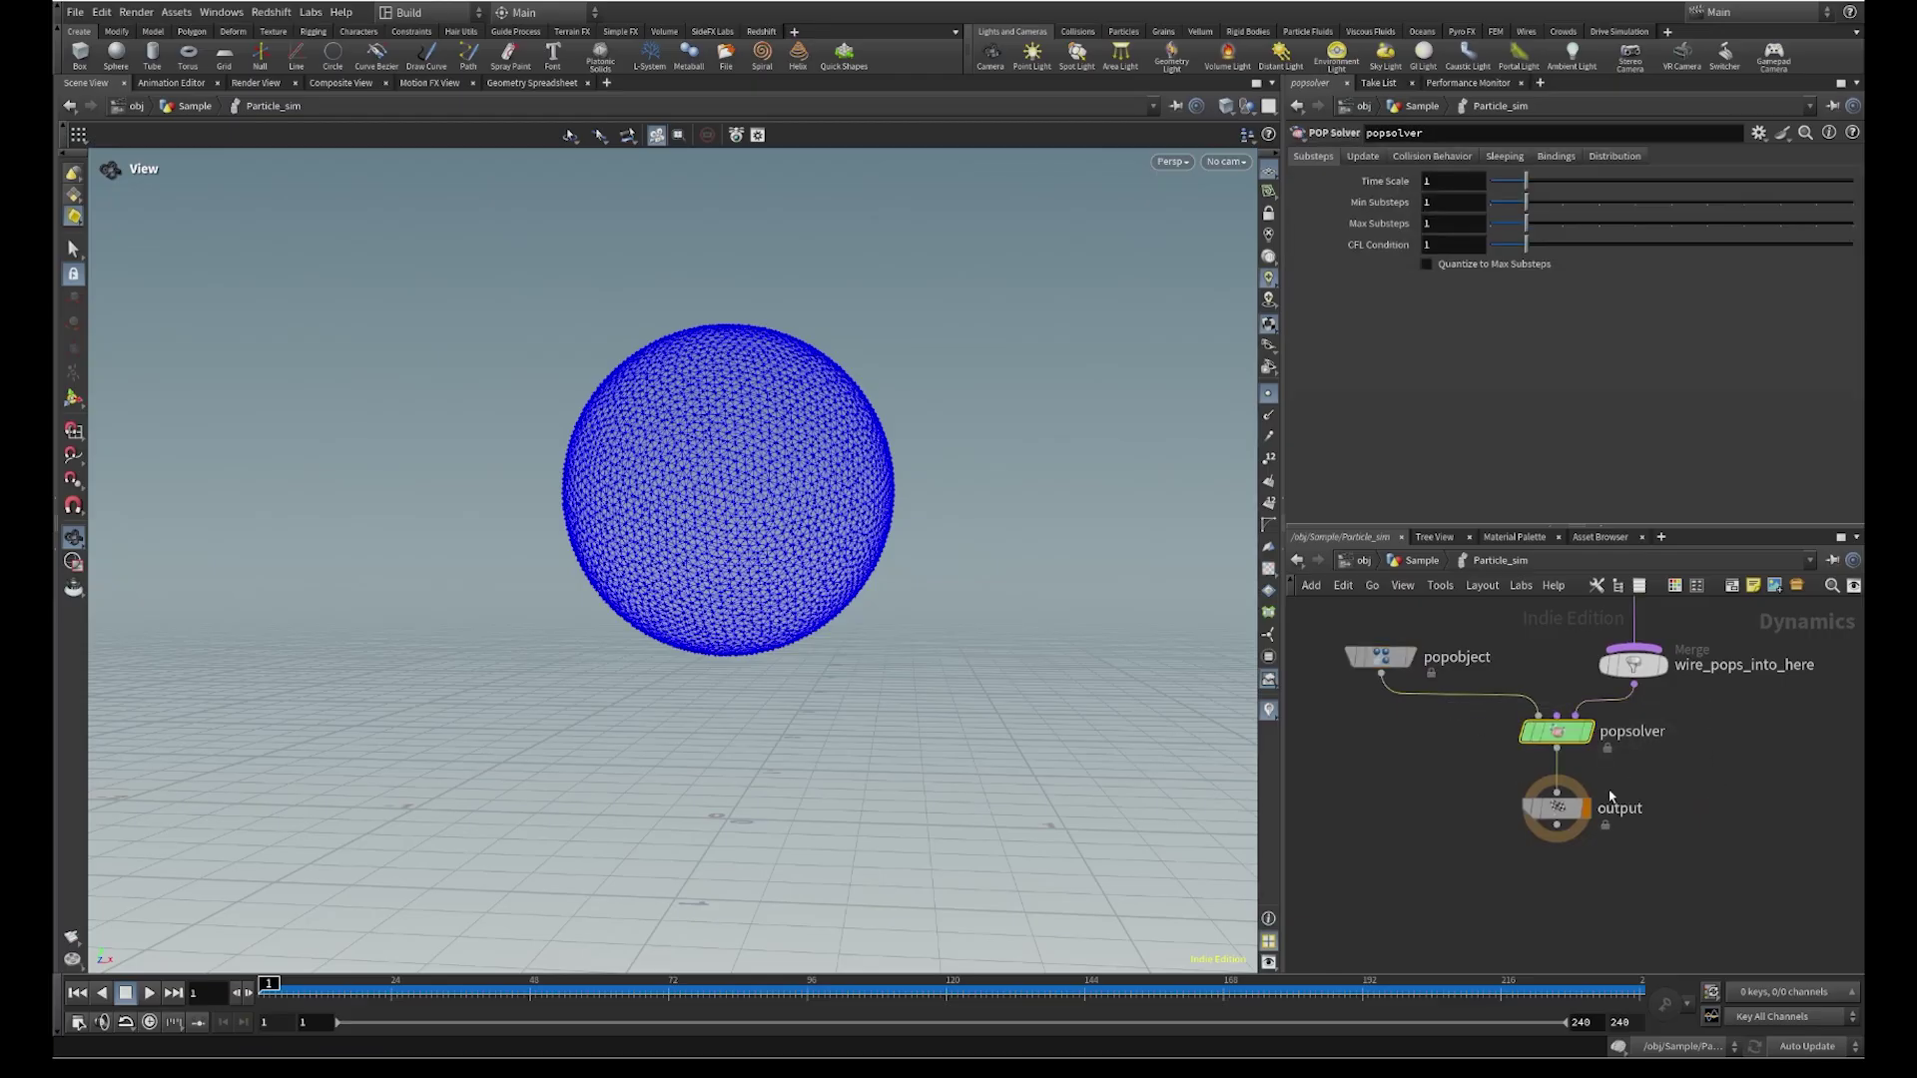
pyautogui.scroll(-2, 1578, 726)
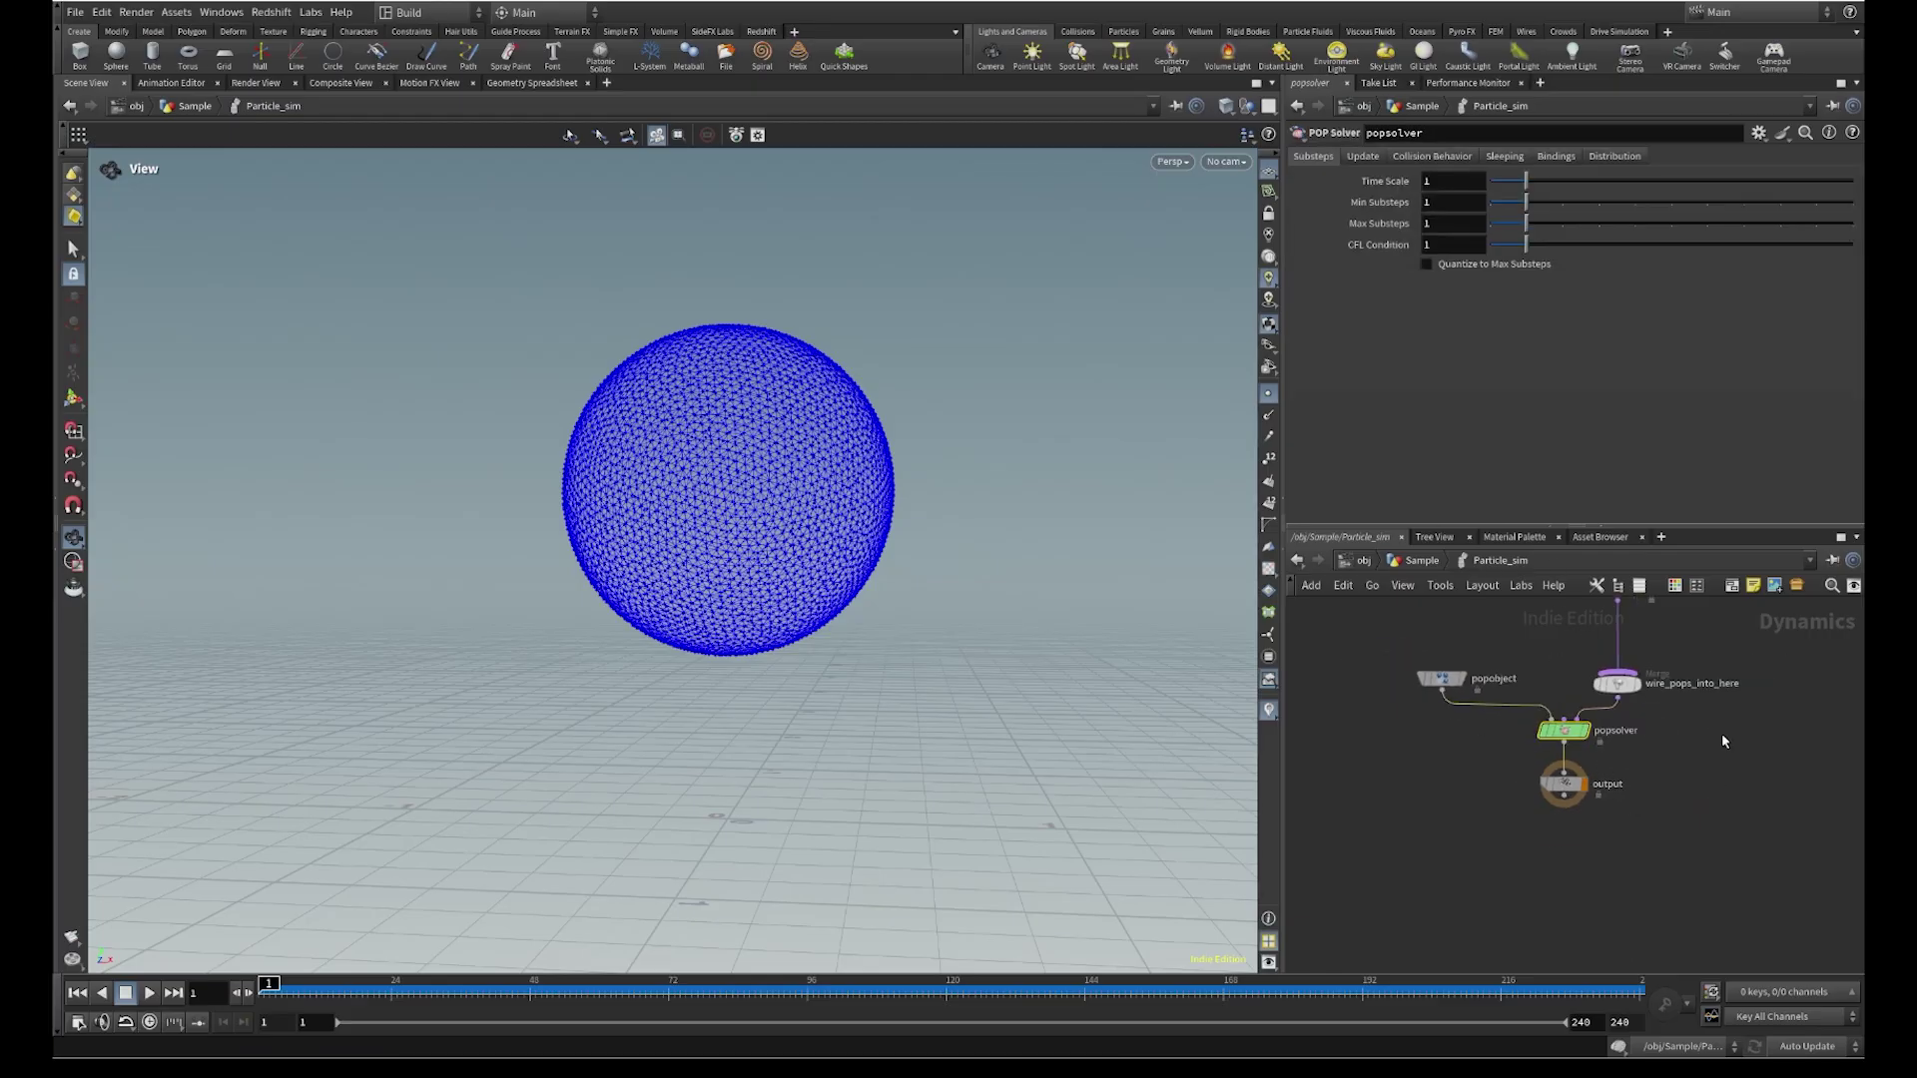
# Select source_first_input and examine which emission types it offers, leaving the current choice in place
pyautogui.moveTo(1706, 650); pyautogui.dragTo(1674, 761, button='middle')
pyautogui.scroll(3, 1620, 713)
pyautogui.click(1559, 688)
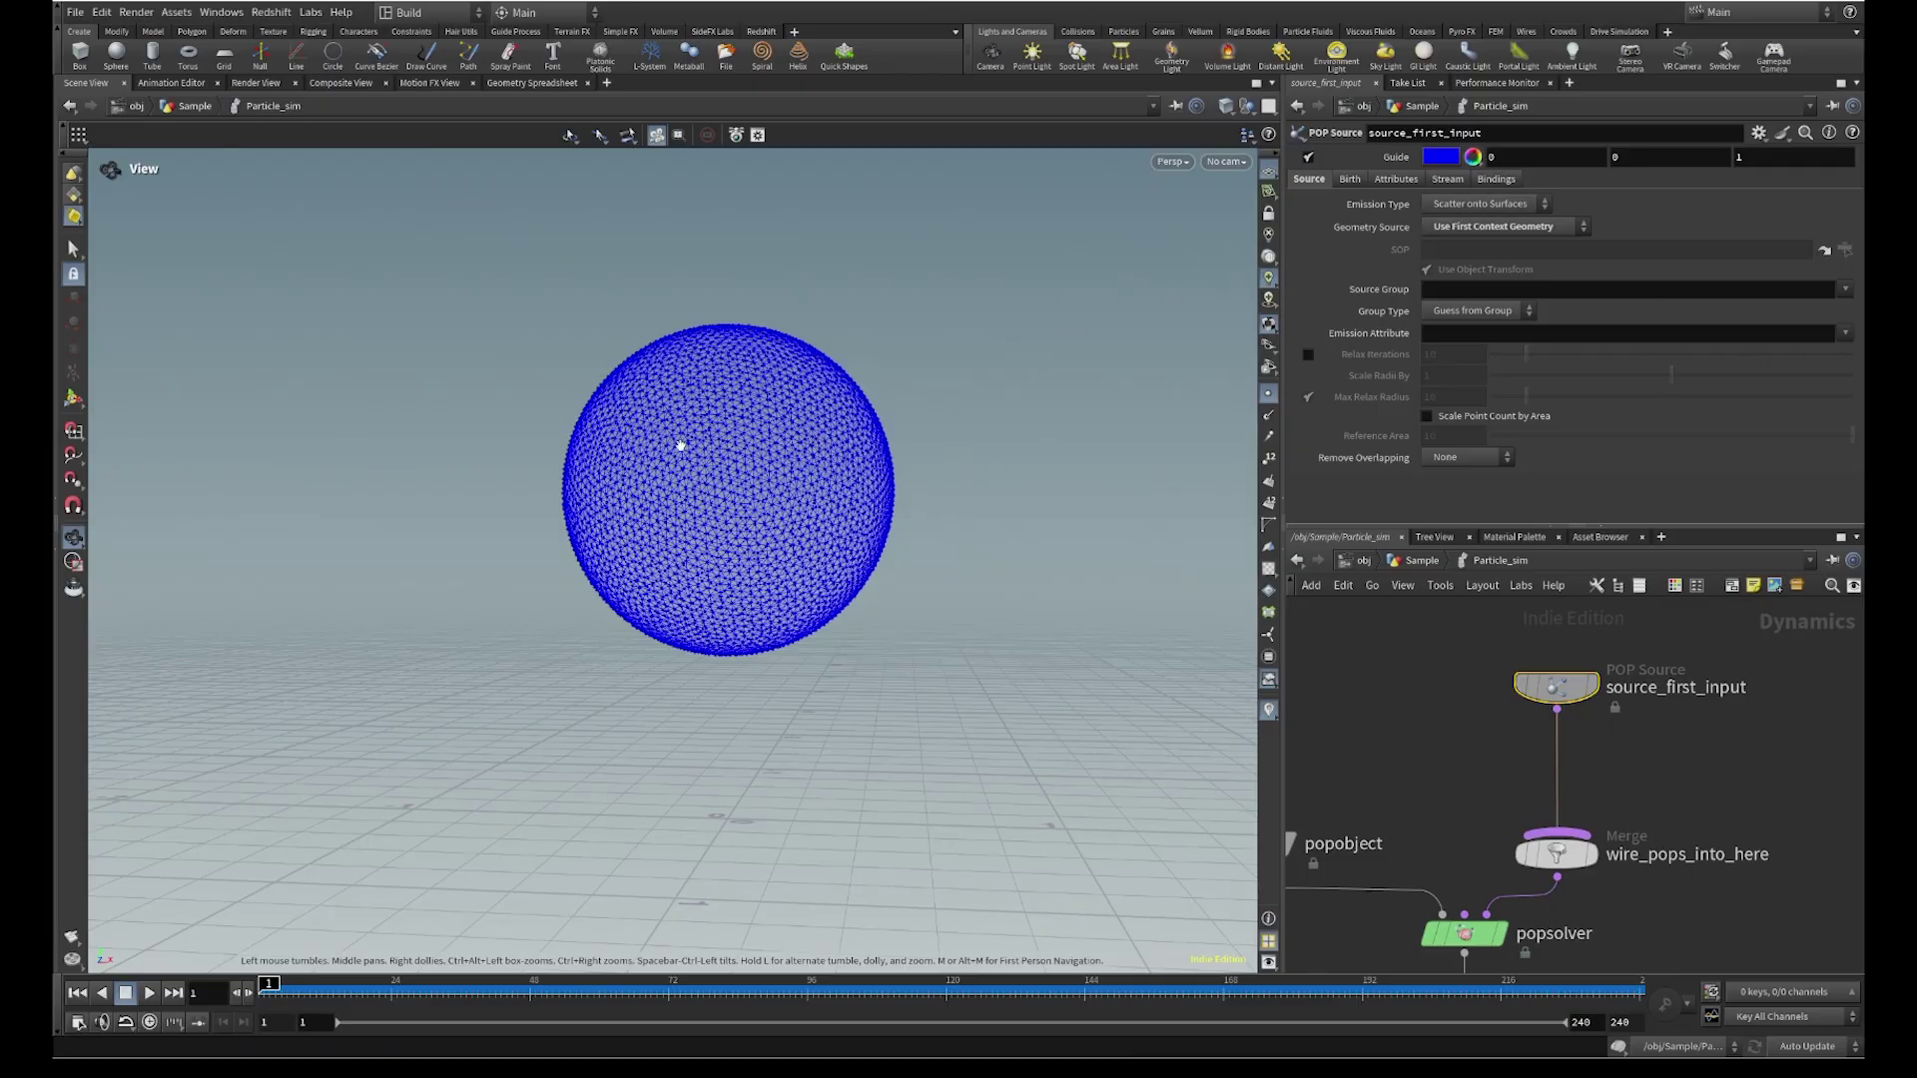
pyautogui.click(1476, 205)
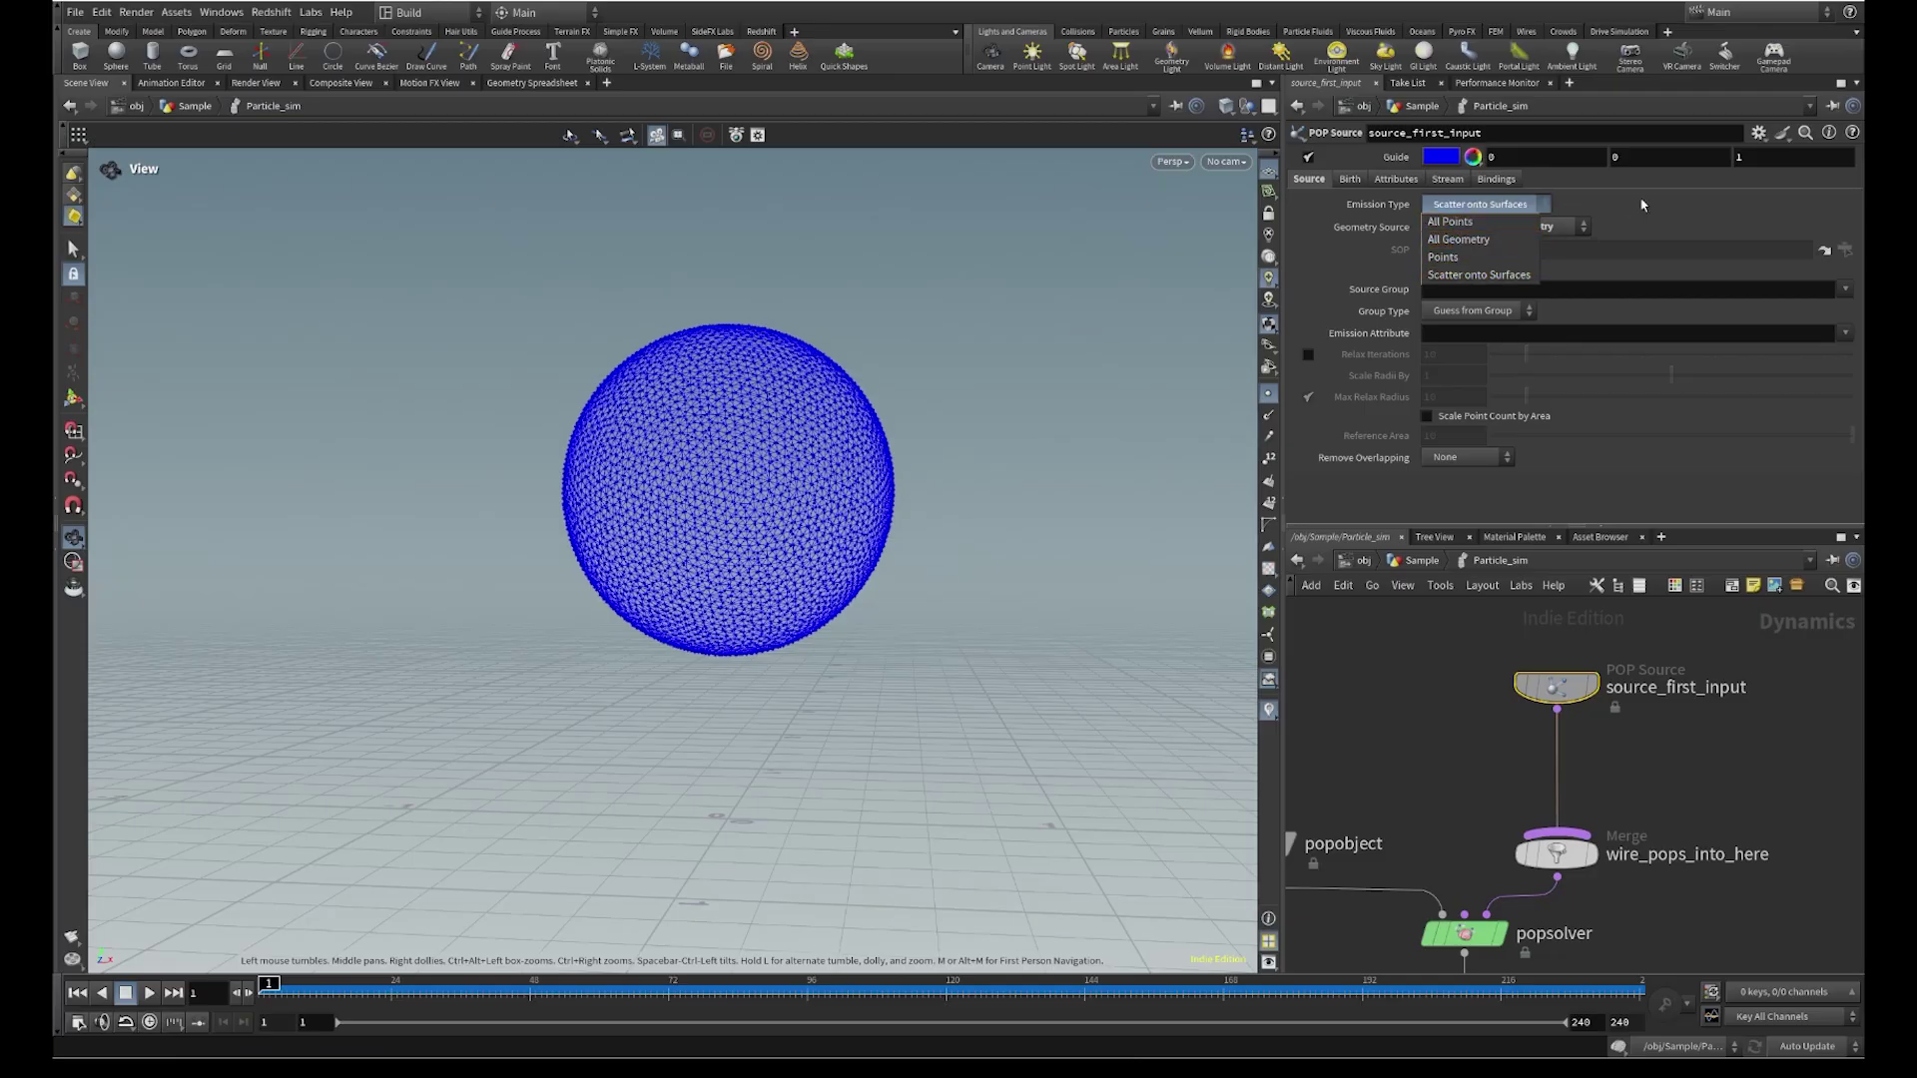
pyautogui.click(1464, 205)
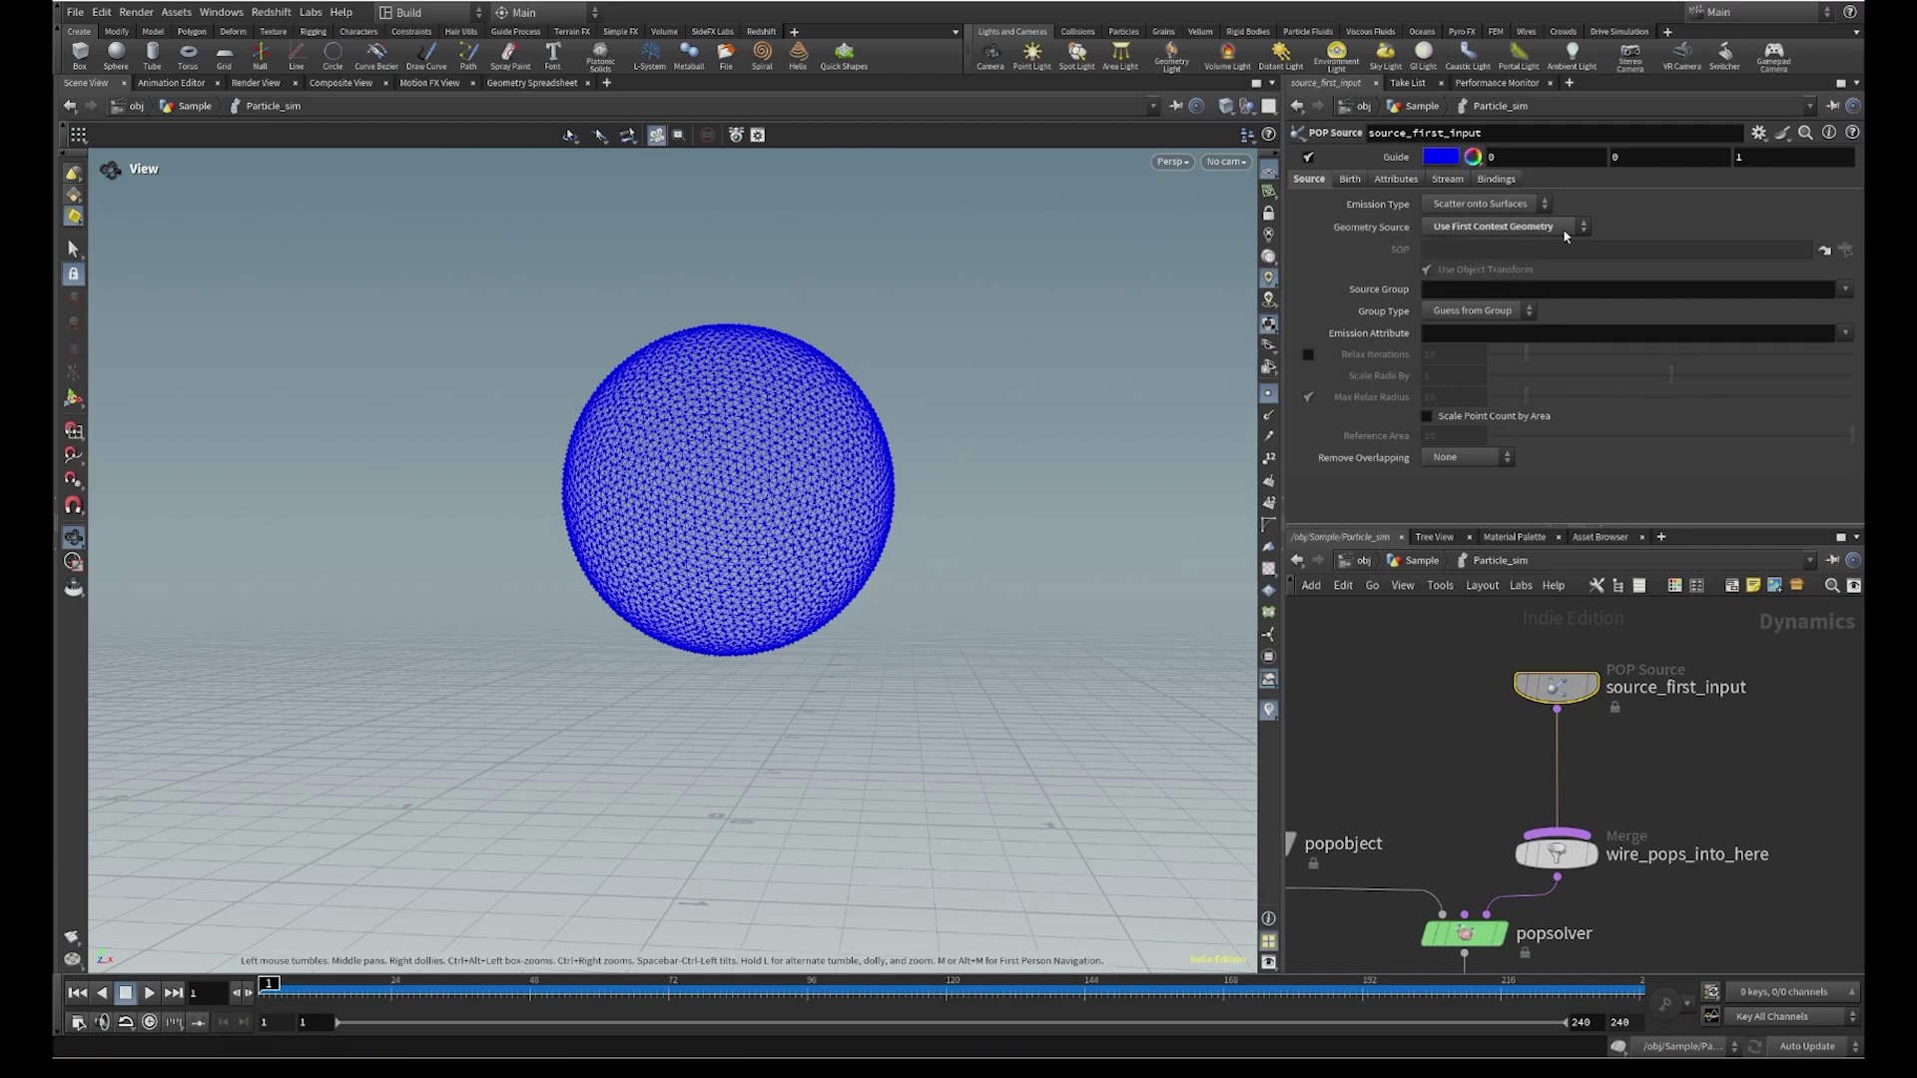
# Examine in the Sample network how sphere_Source connects to Particle_sim's first input, and return inside Particle_sim
pyautogui.click(1436, 560)
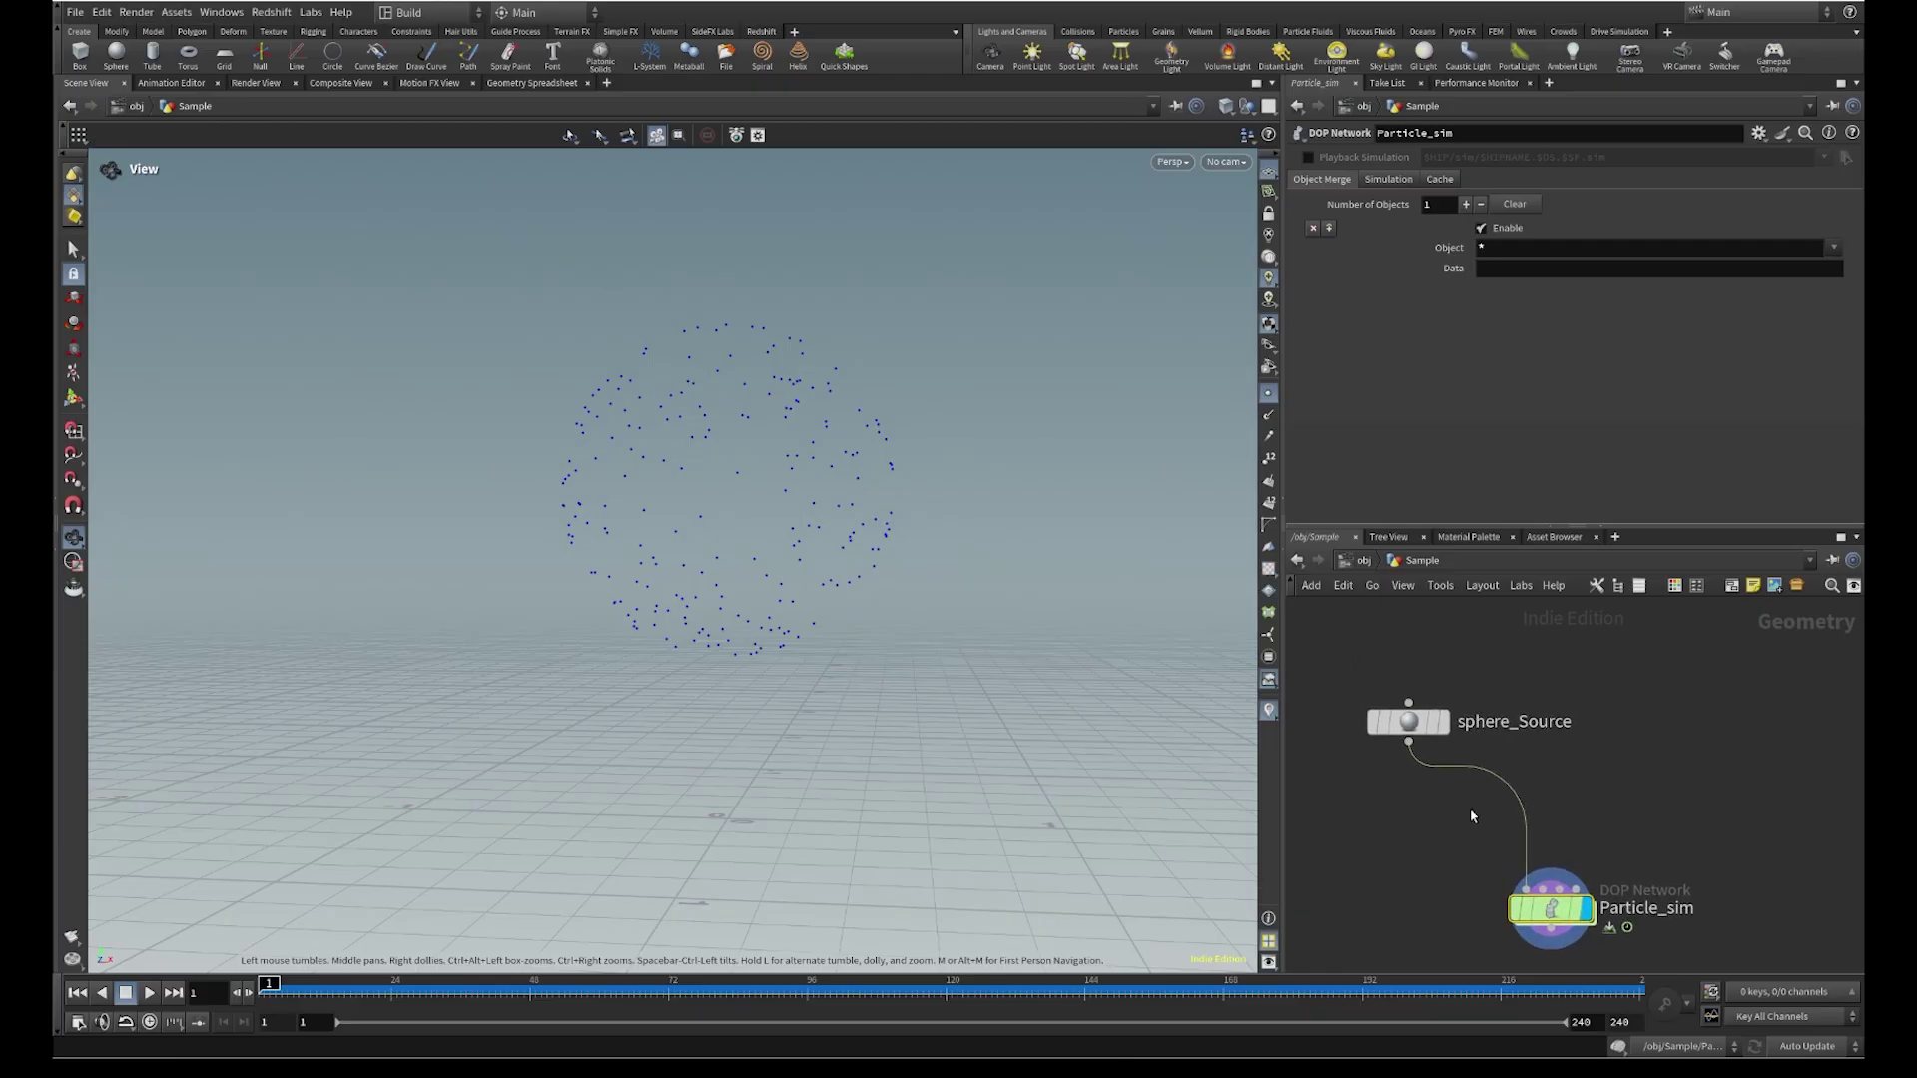
pyautogui.click(1388, 717)
pyautogui.scroll(3, 1520, 844)
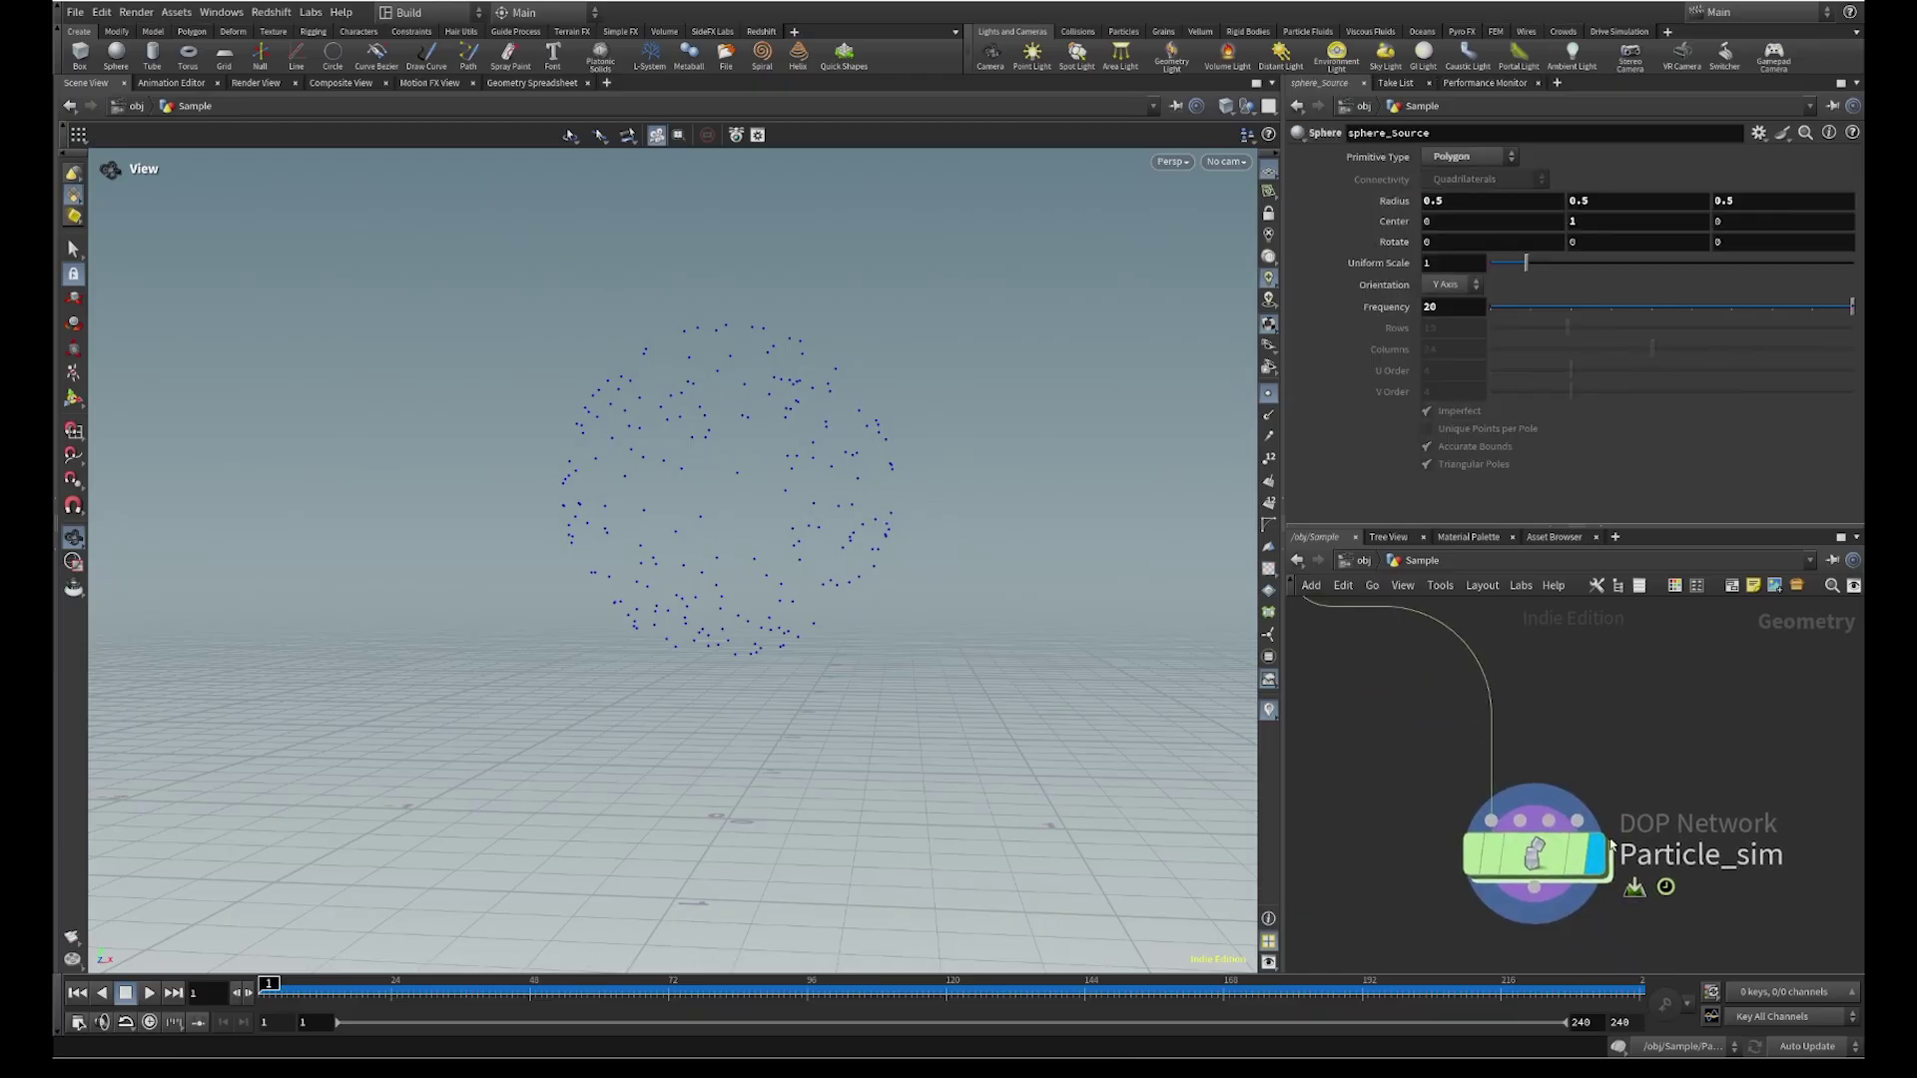
pyautogui.doubleClick(1531, 856)
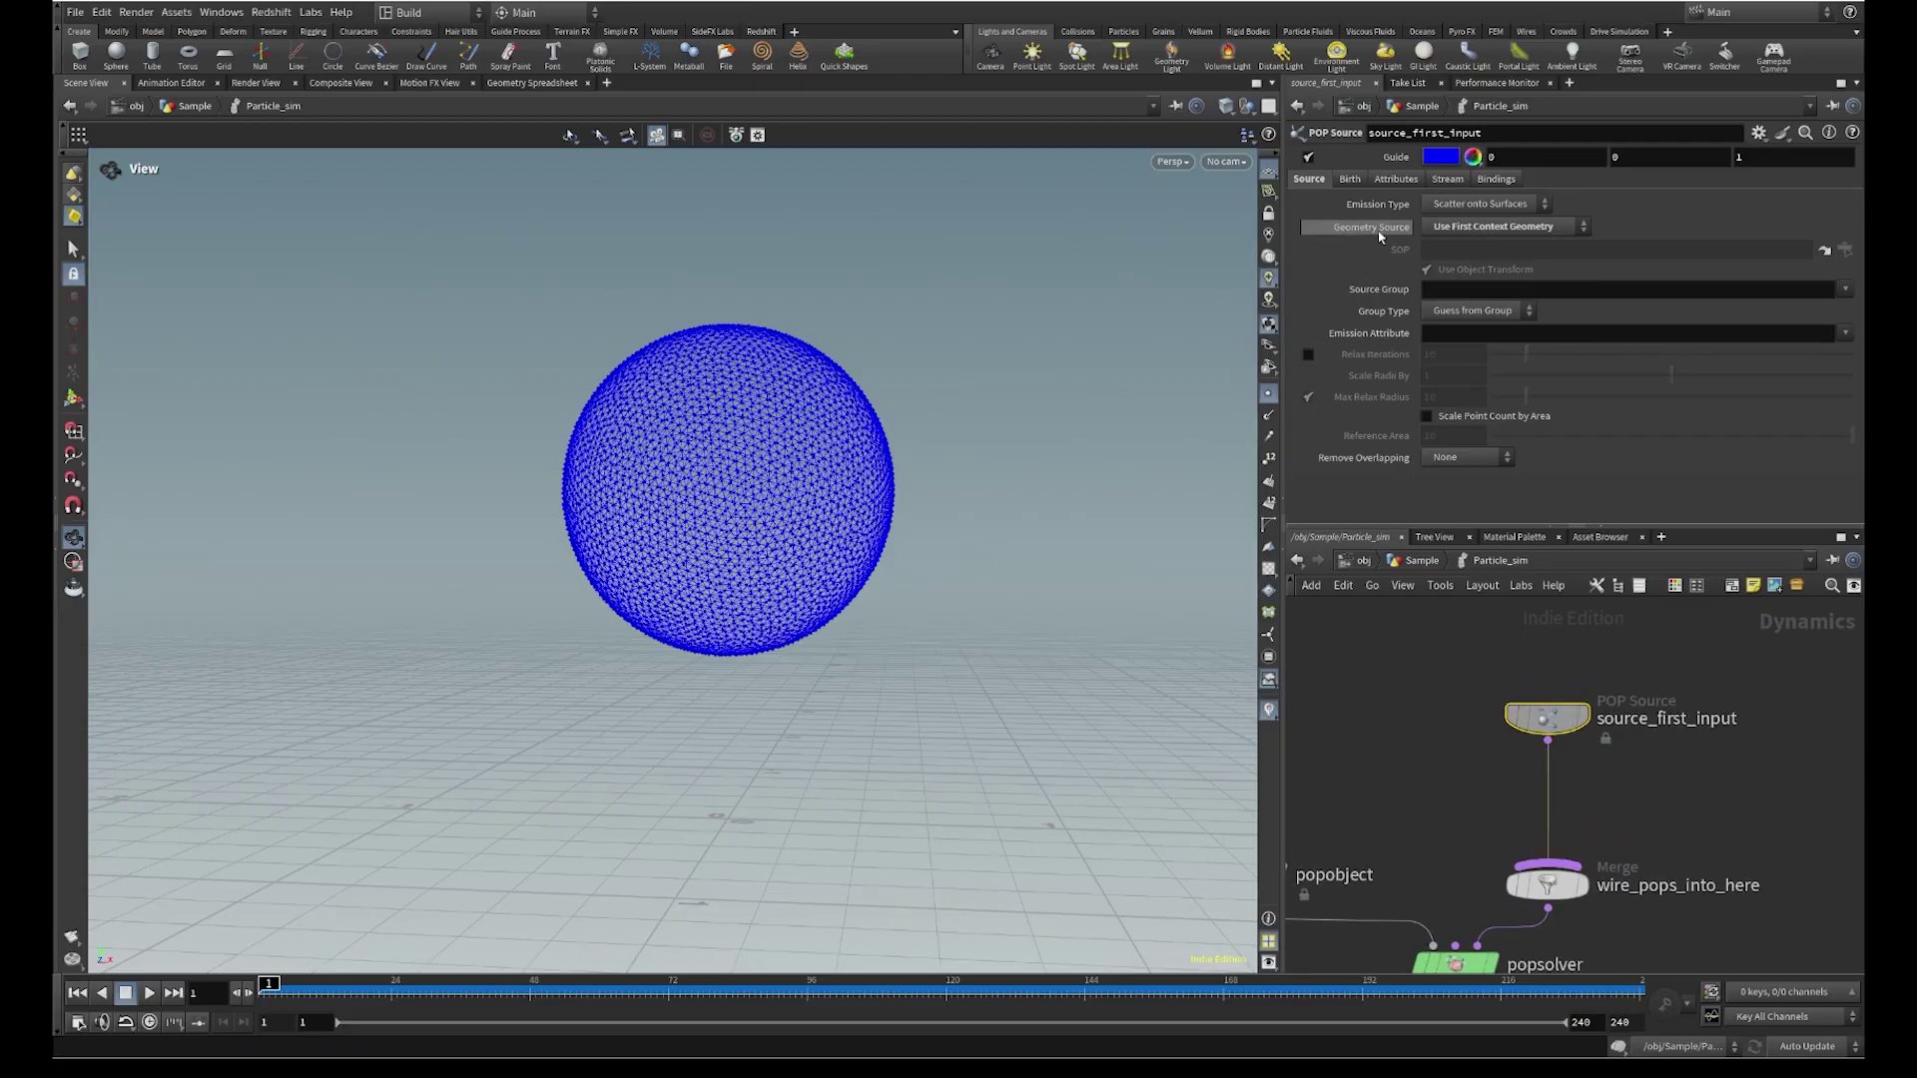
pyautogui.press('u')
pyautogui.moveTo(1582, 751); pyautogui.dragTo(1636, 813, button='middle')
pyautogui.scroll(-2, 1636, 813)
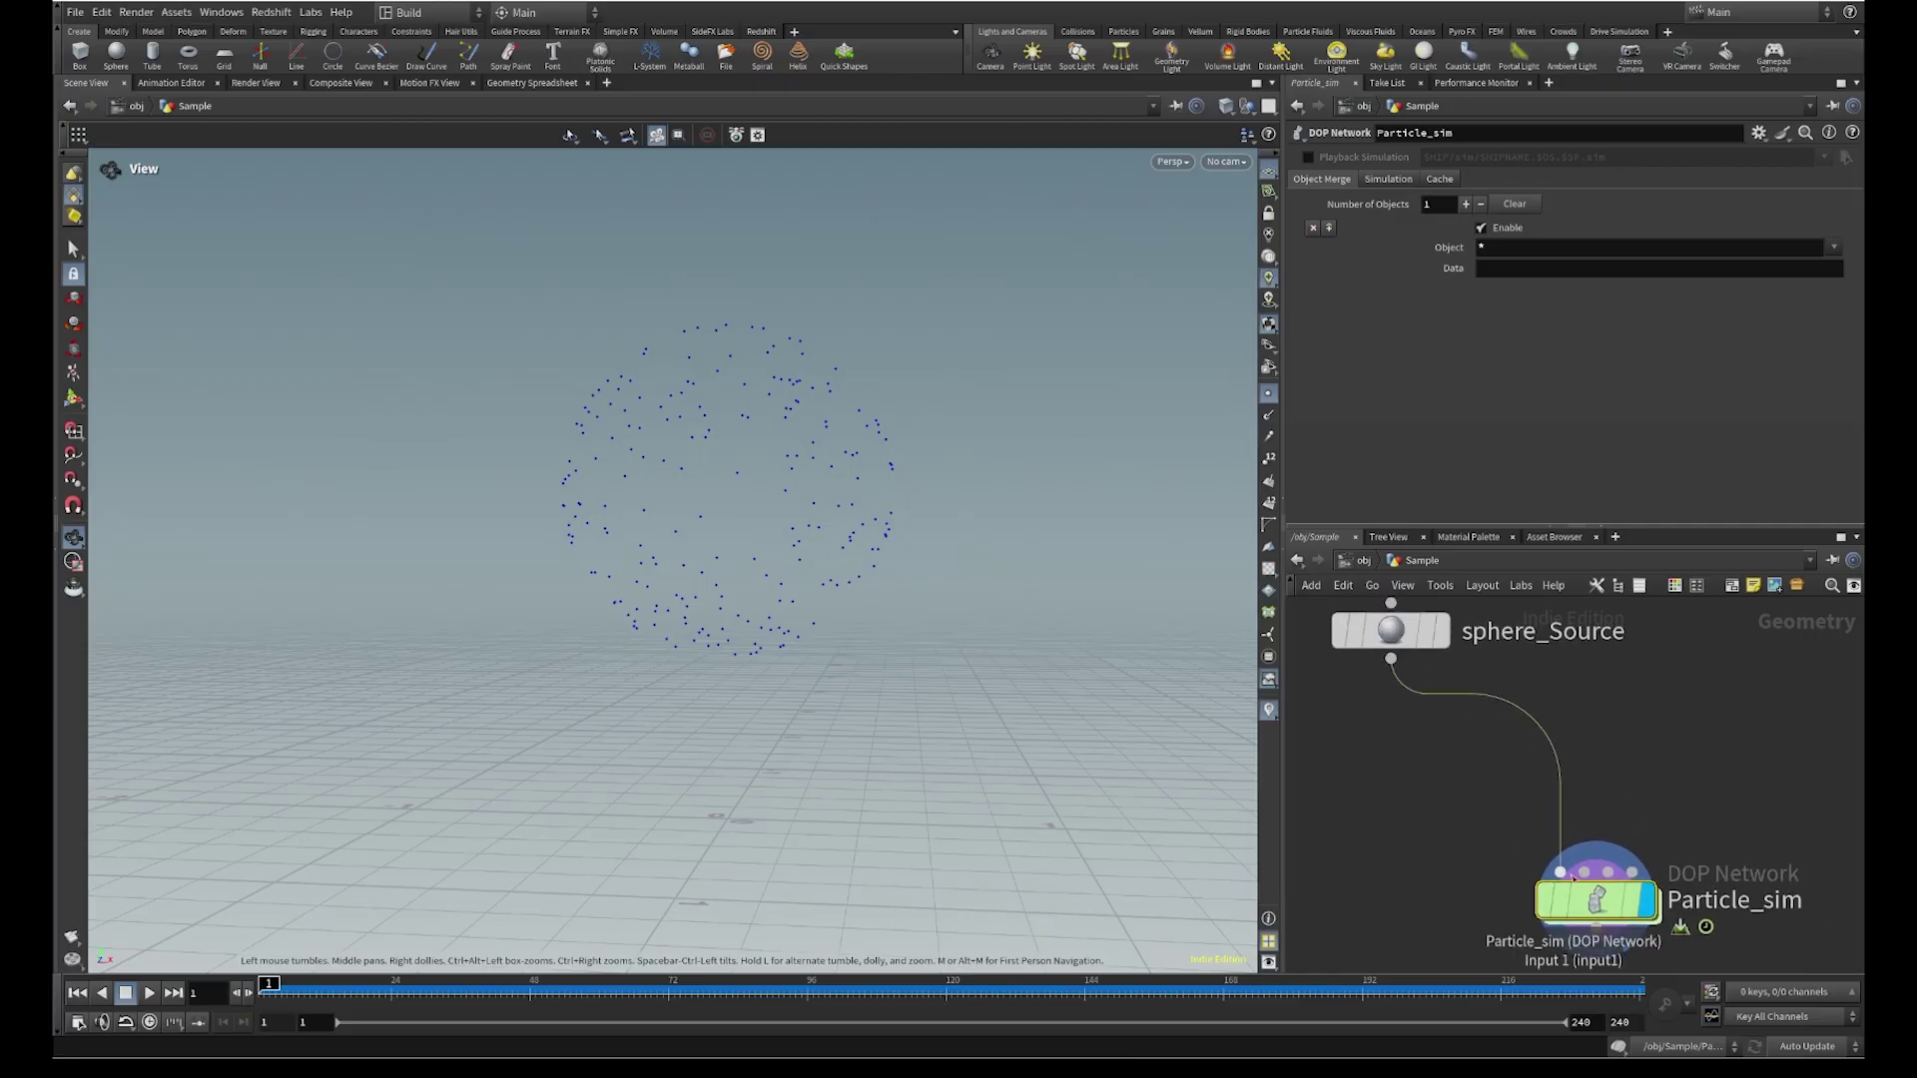
pyautogui.doubleClick(1596, 899)
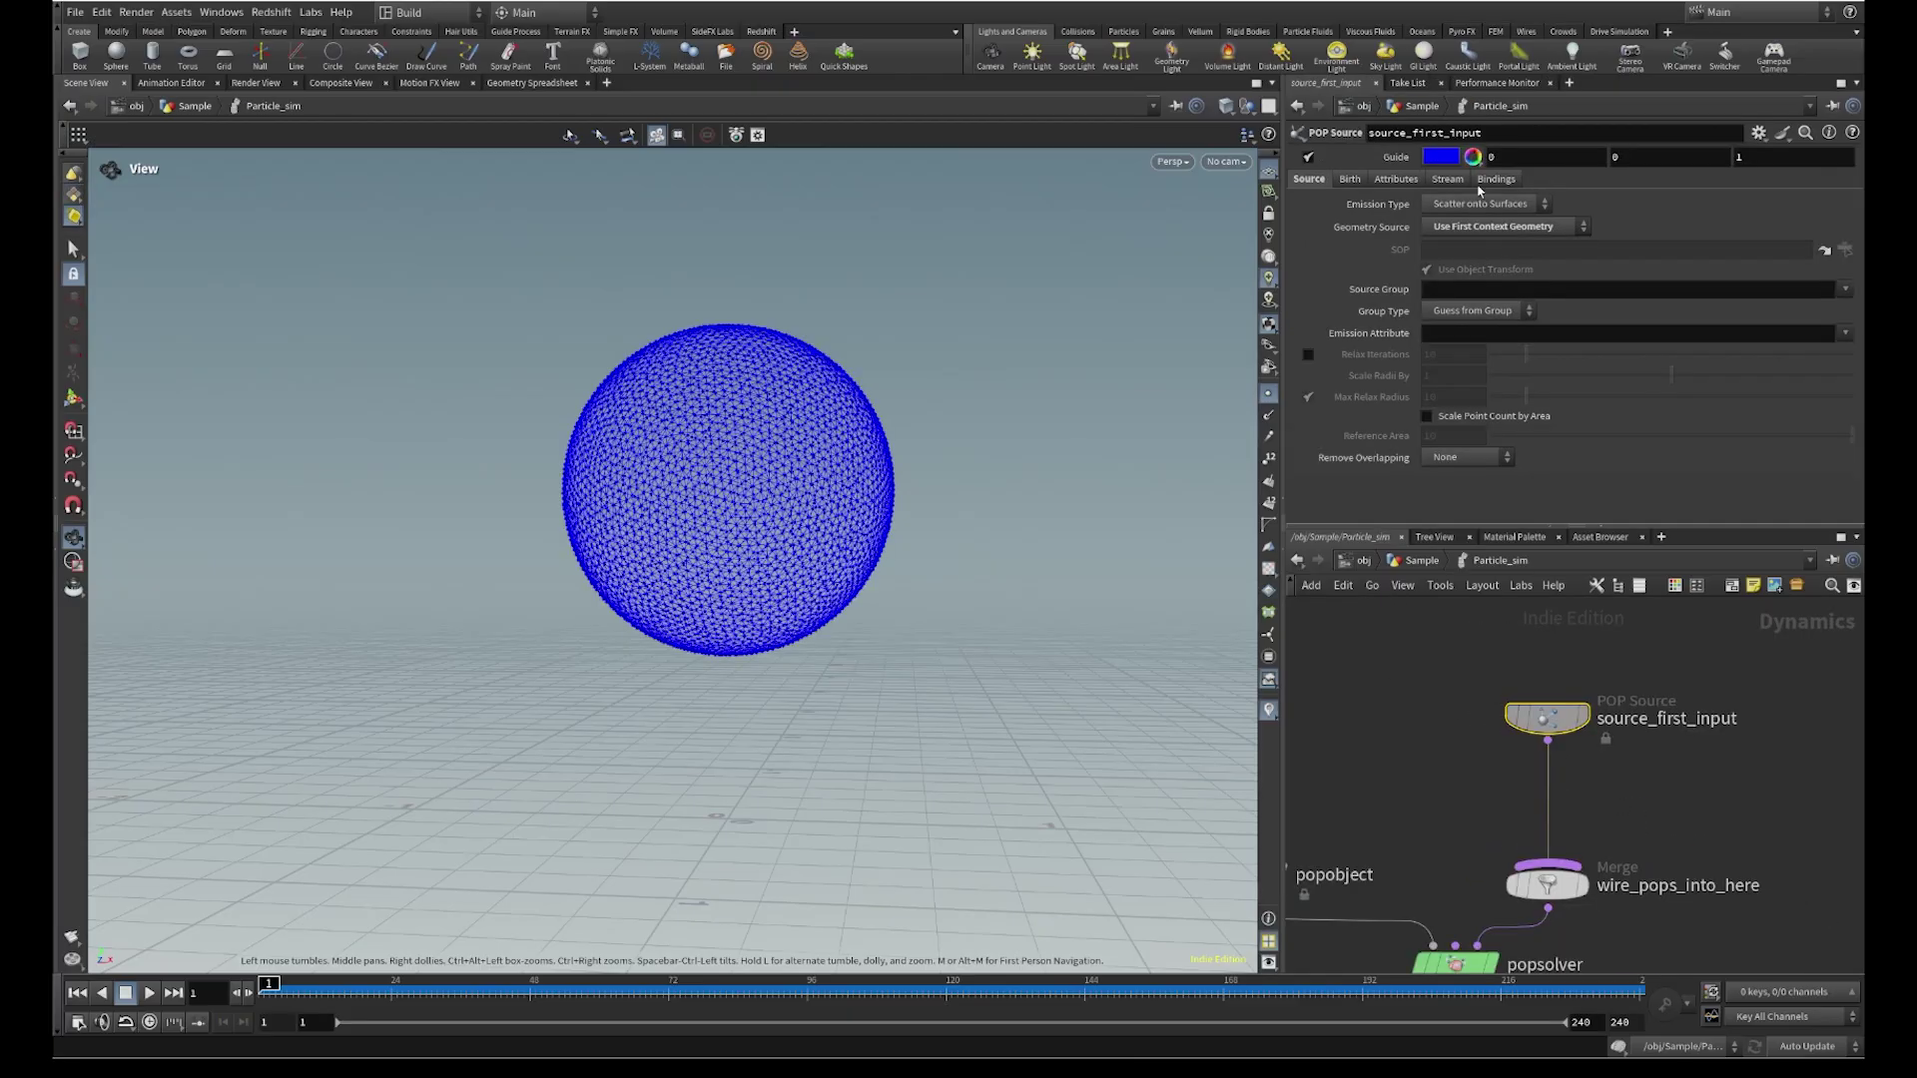
# Try a different context geometry as source_first_input's geometry source, reconnecting sphere_Source to another input of Particle_sim
pyautogui.click(1468, 223)
pyautogui.click(1445, 270)
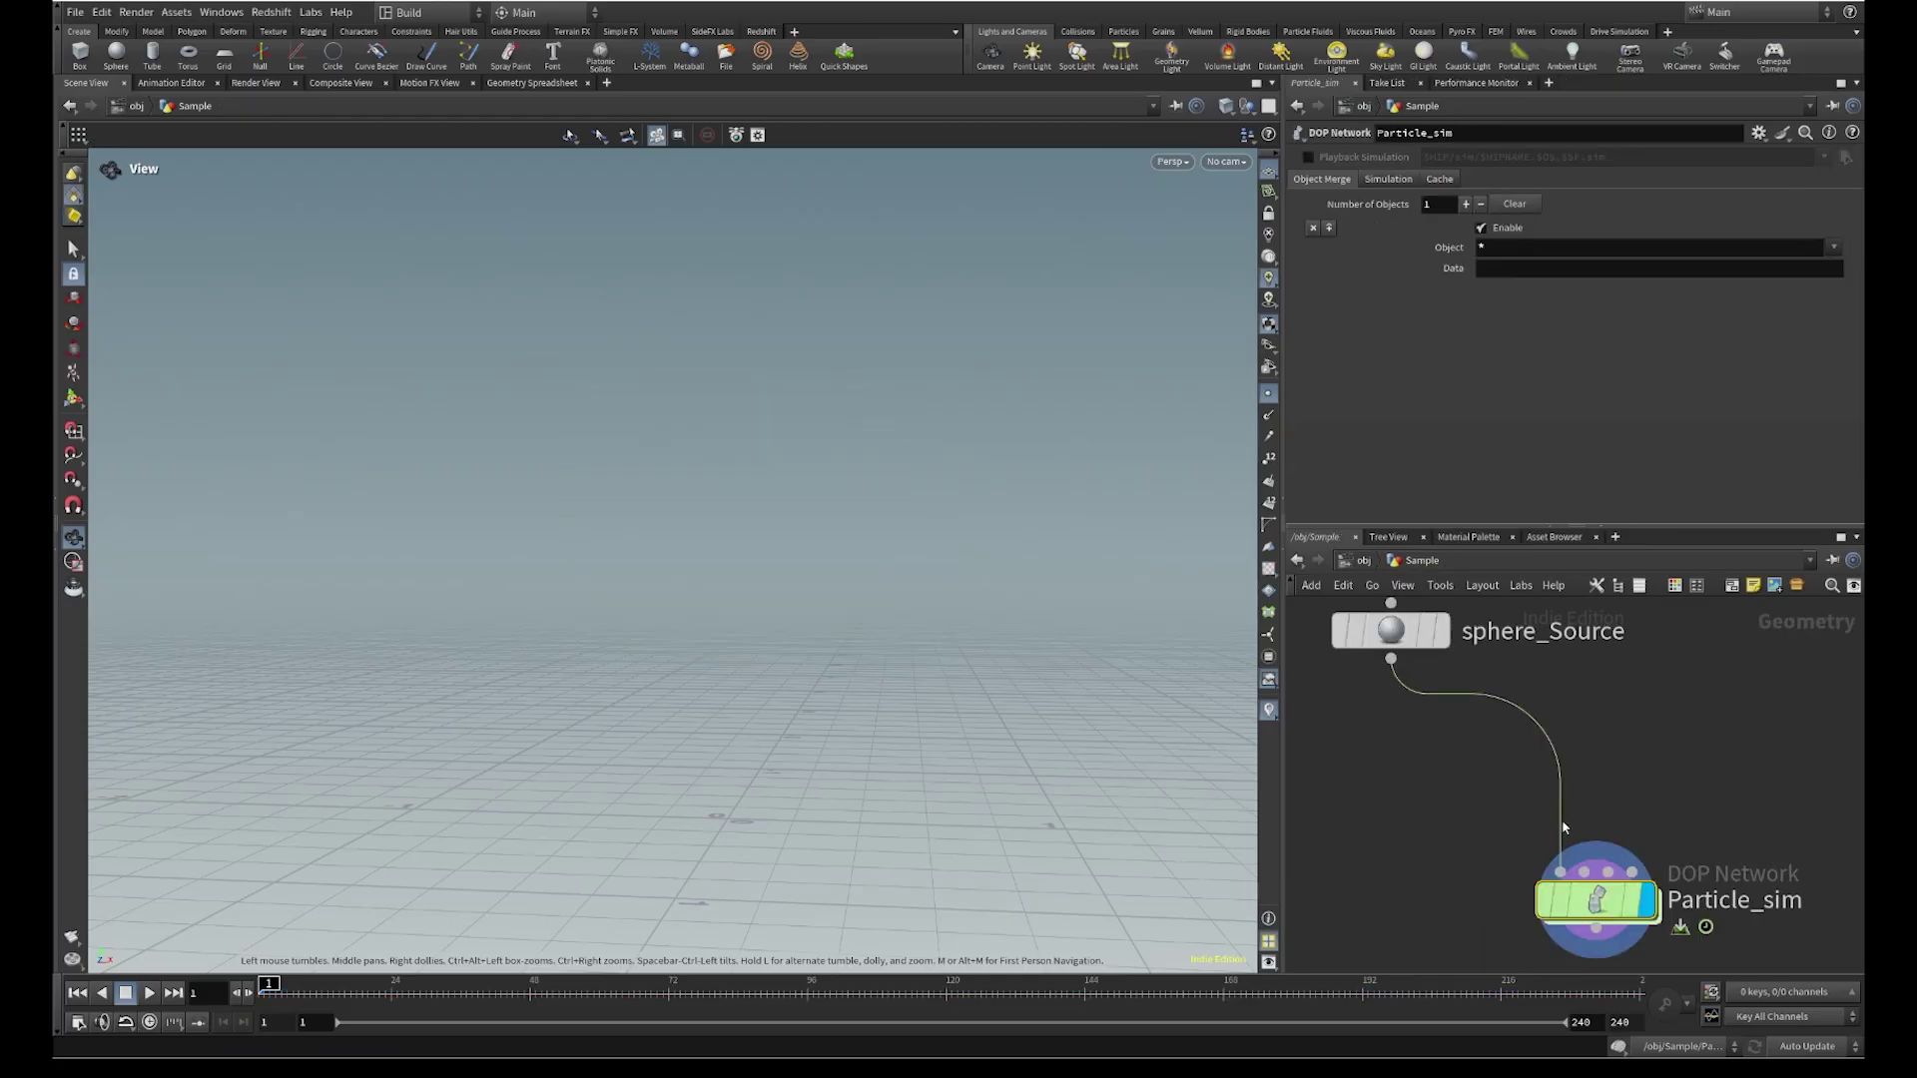
pyautogui.moveTo(1561, 861); pyautogui.dragTo(1584, 872)
pyautogui.doubleClick(1598, 898)
# Set source_first_input's emission type to All Points and its geometry source to Use Parameter Values
pyautogui.click(1483, 203)
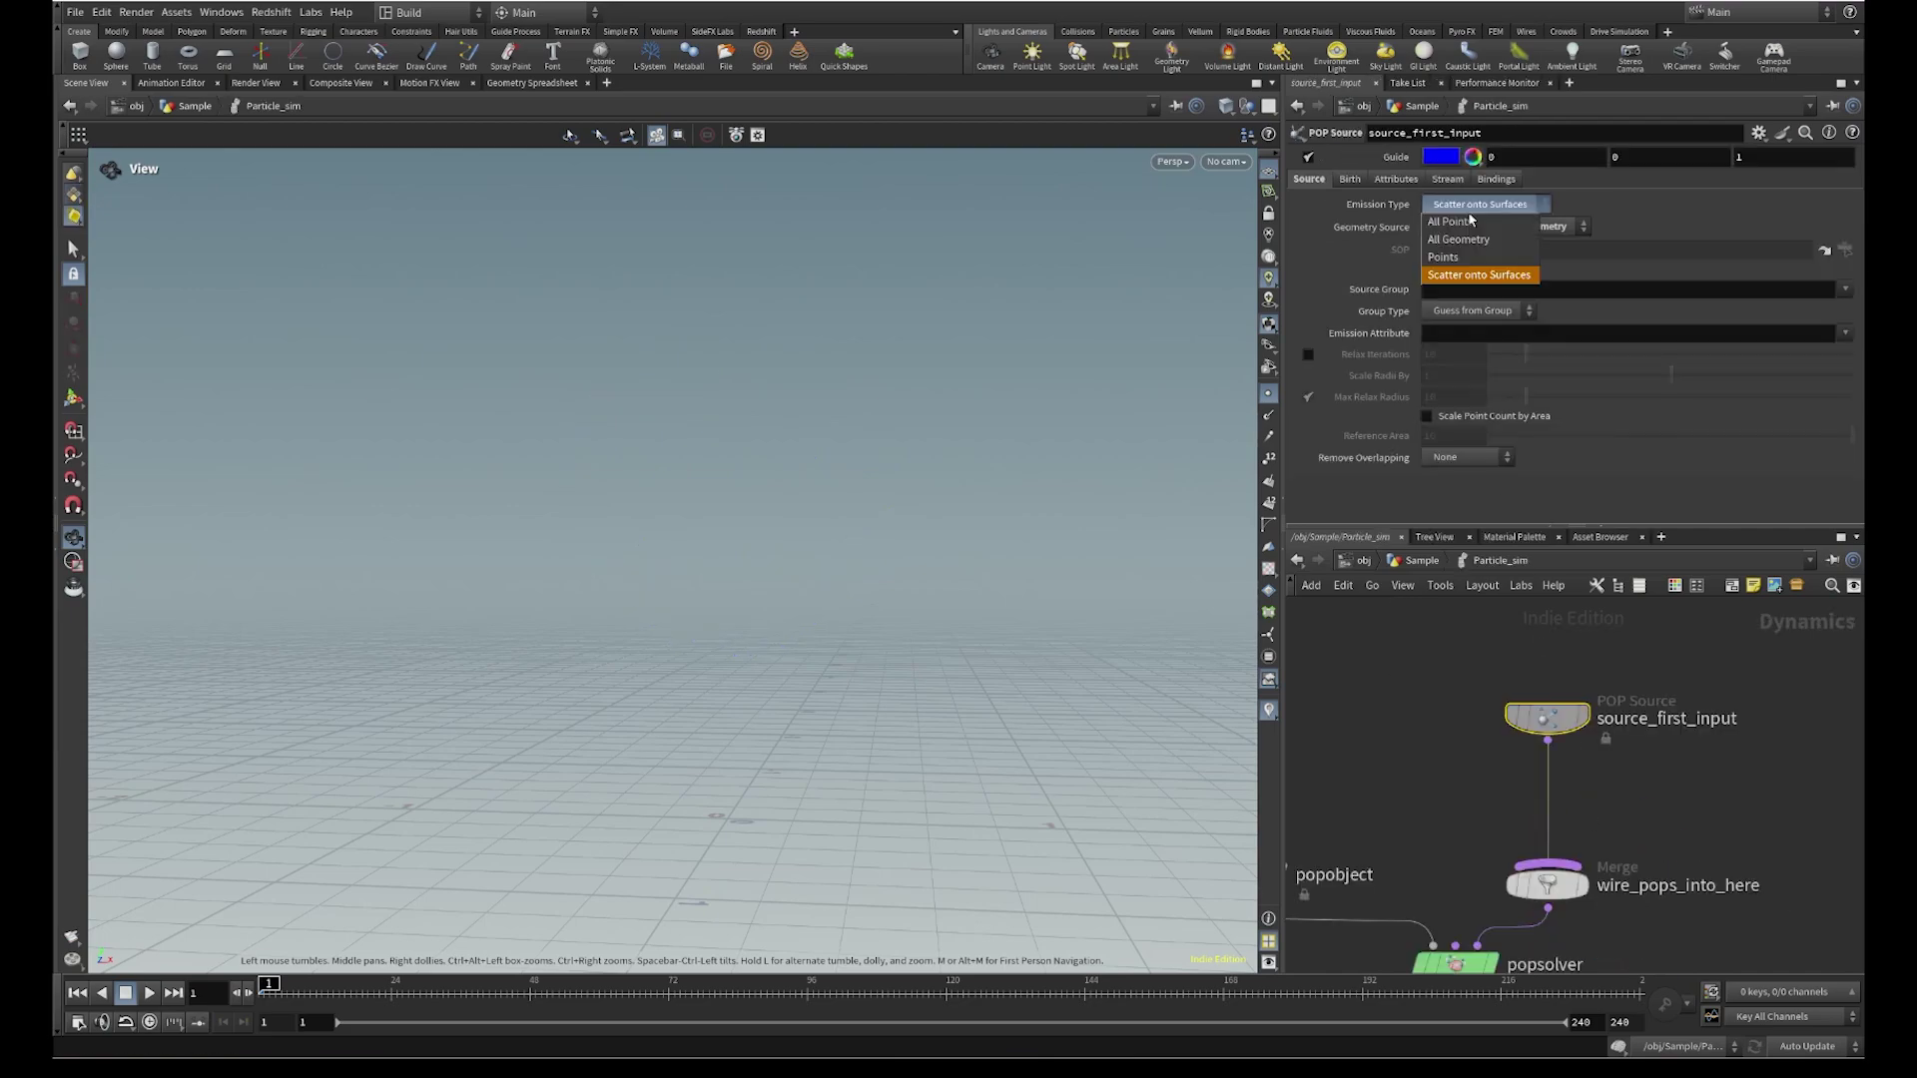
pyautogui.click(1474, 223)
pyautogui.click(1474, 227)
pyautogui.click(1473, 316)
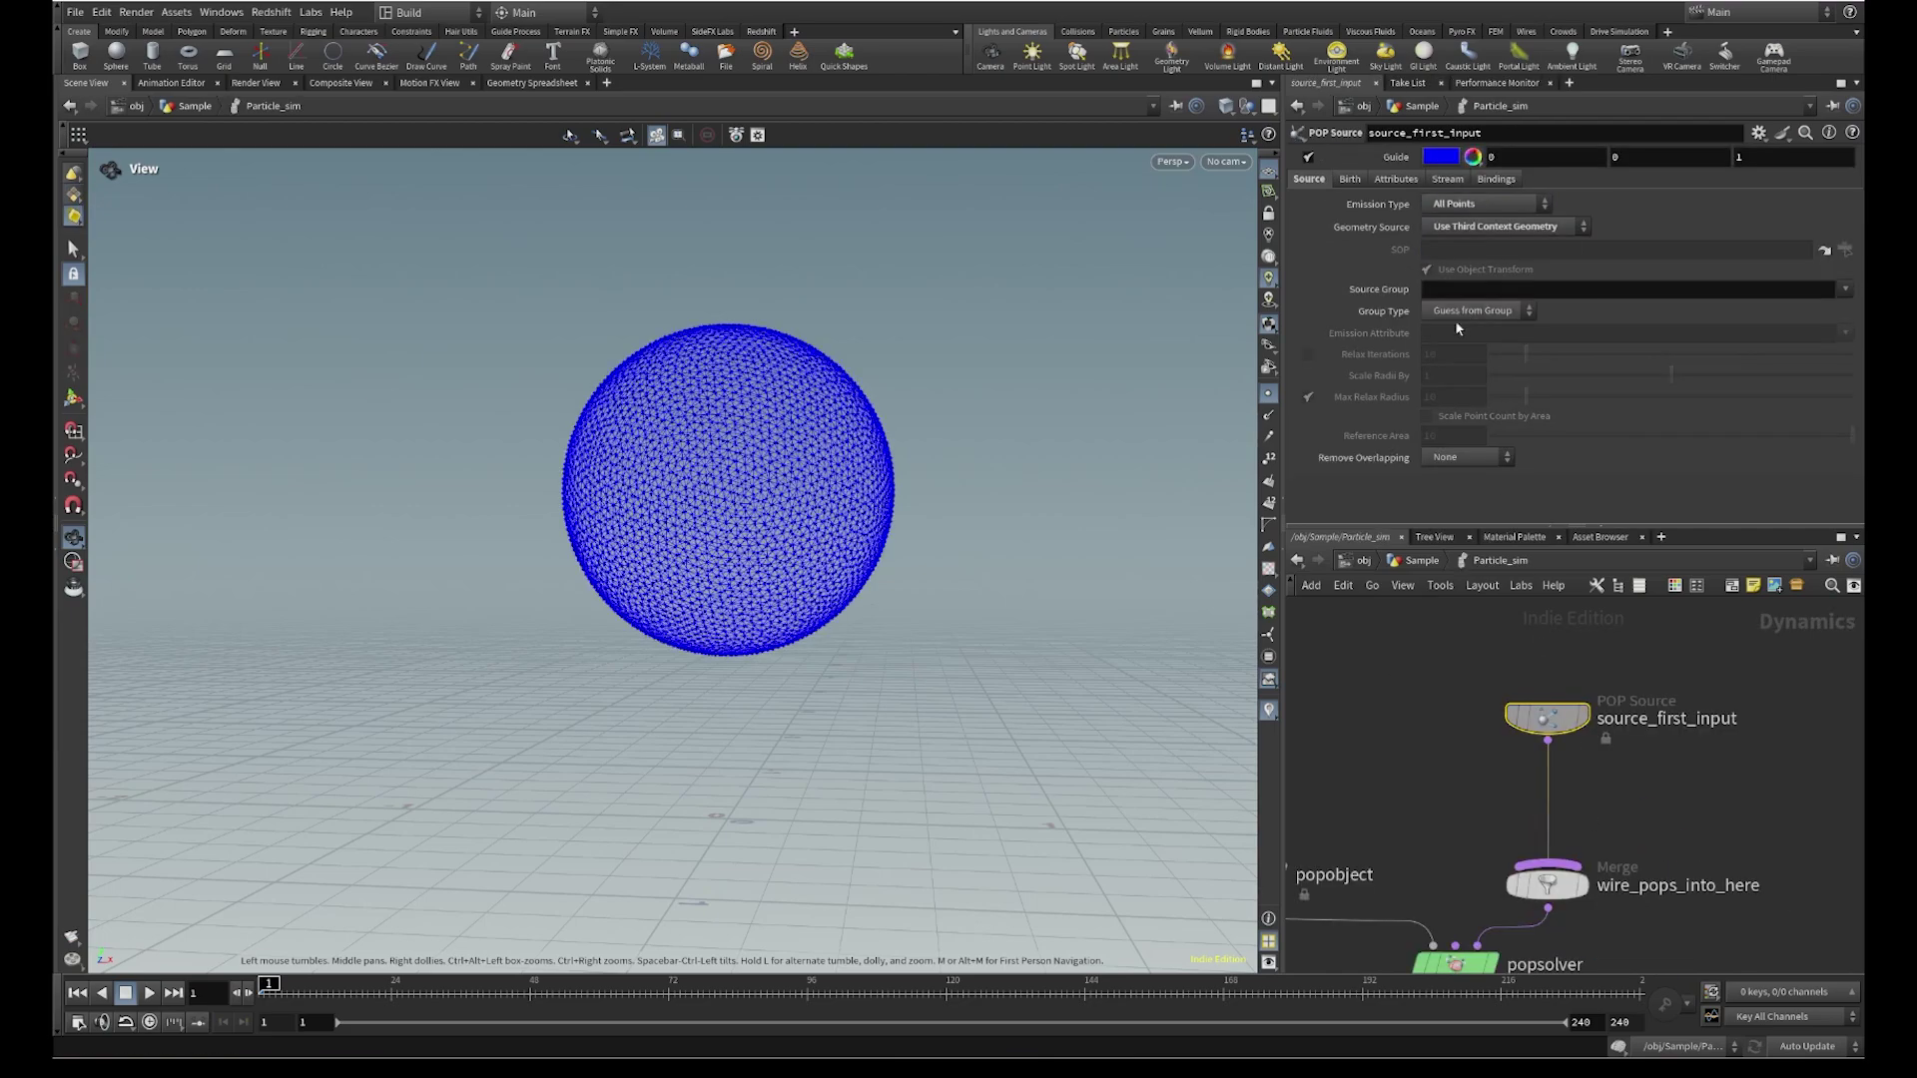
pyautogui.click(1487, 229)
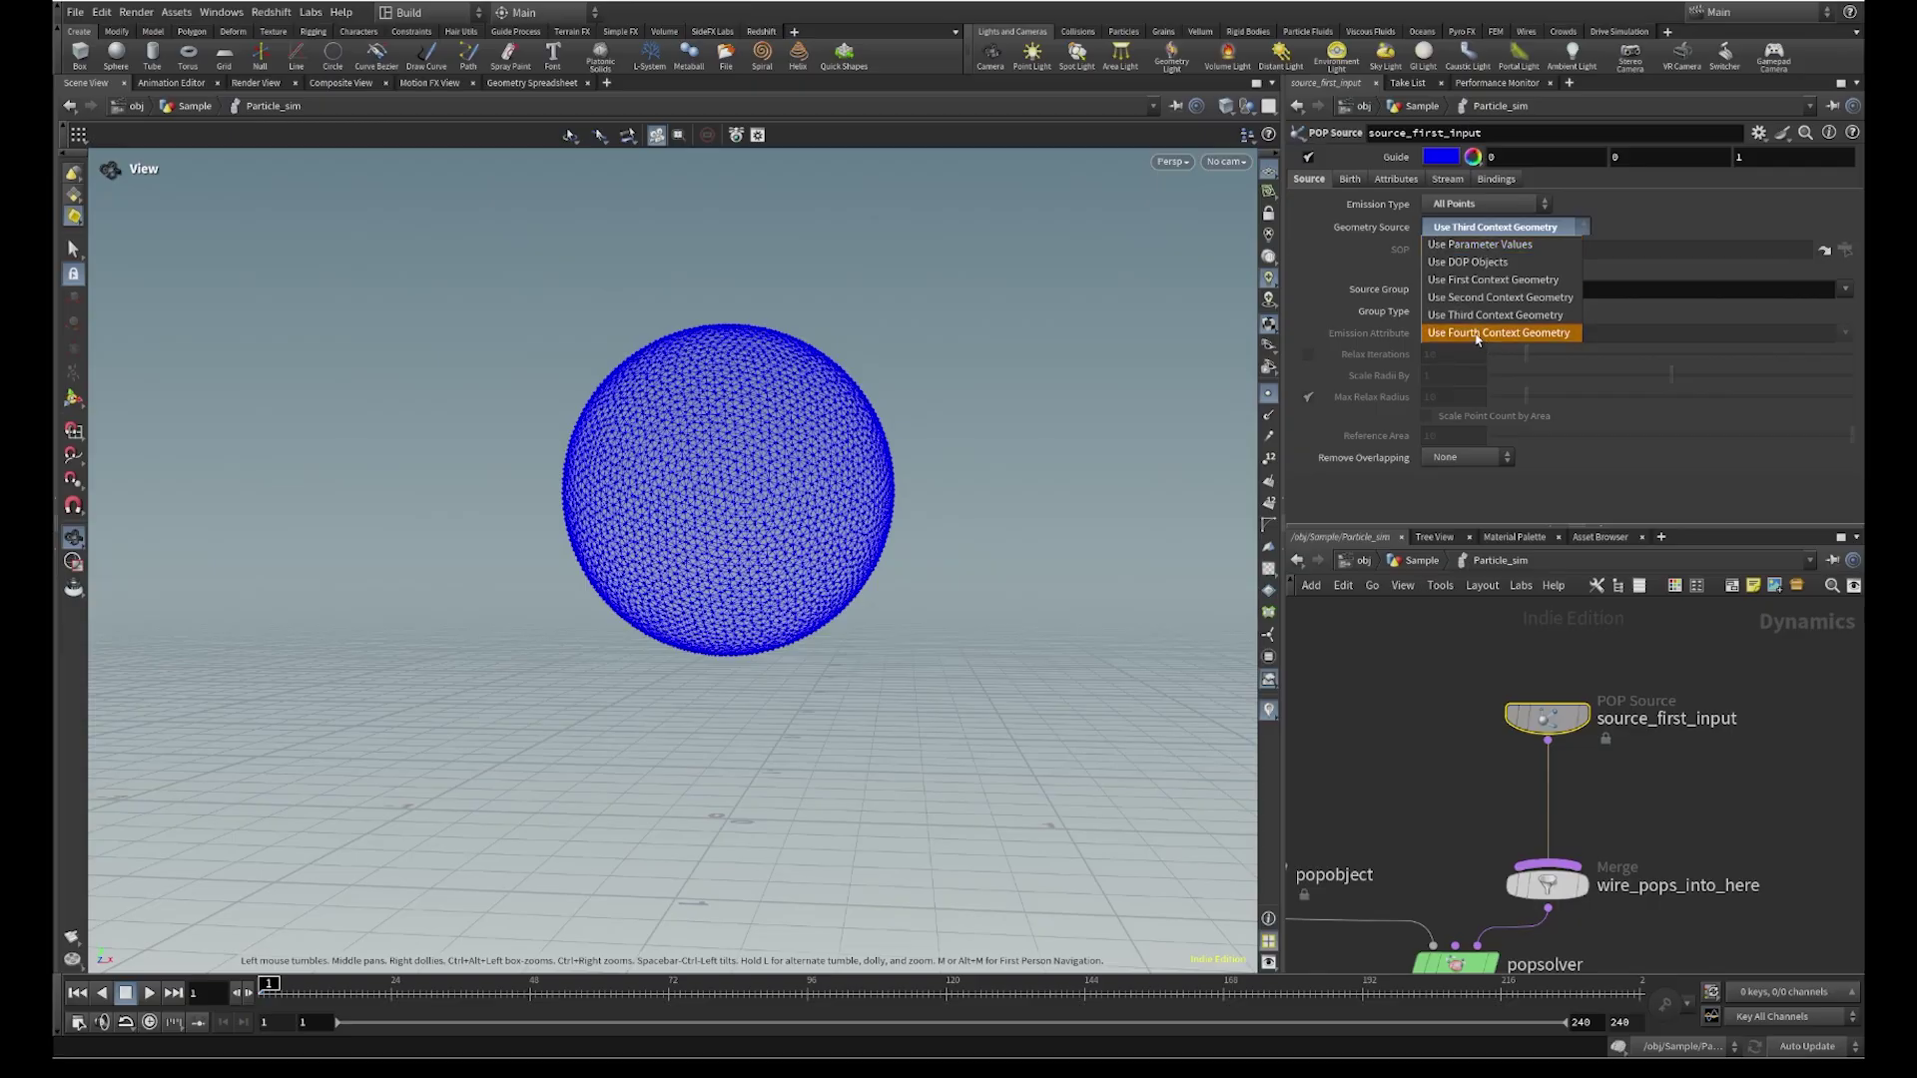
pyautogui.click(1484, 246)
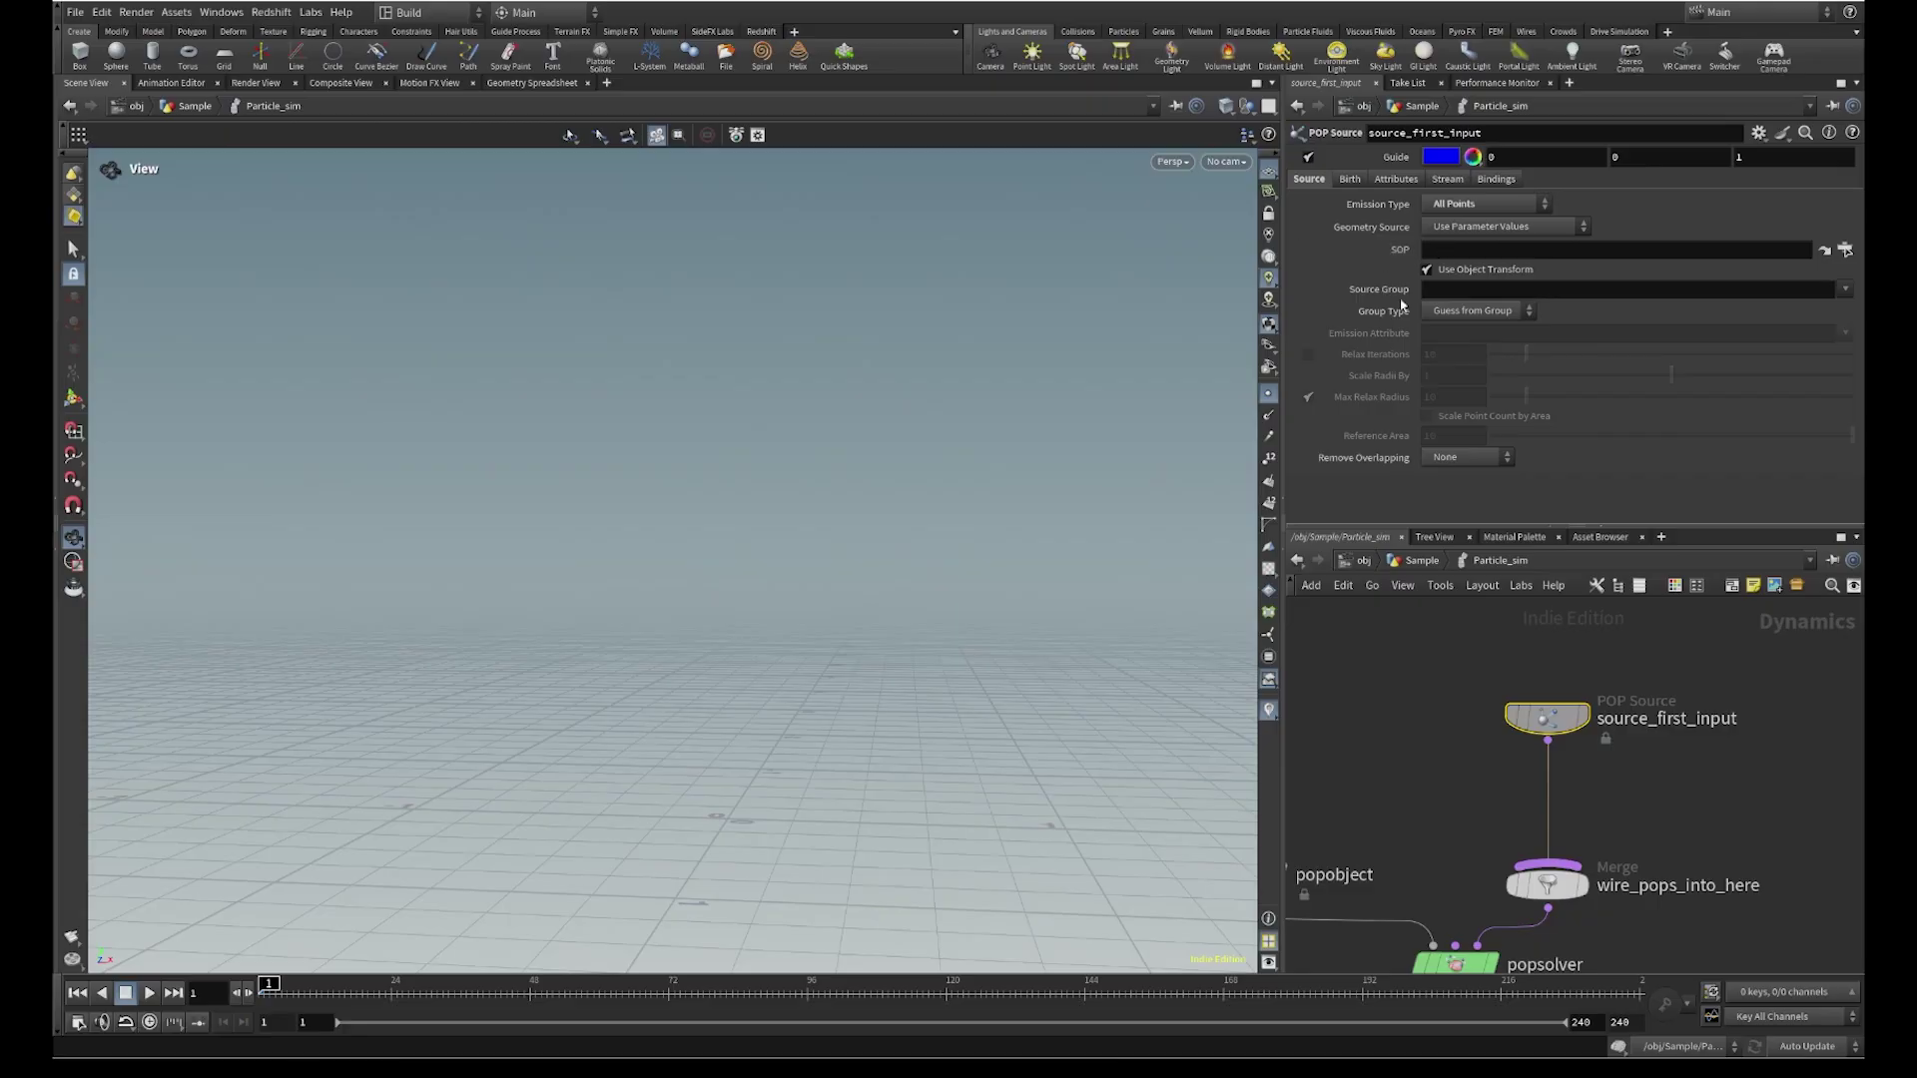
# In the Sample network, cut the wire between sphere_Source and Particle_sim and move sphere_Source farther up
pyautogui.click(1412, 563)
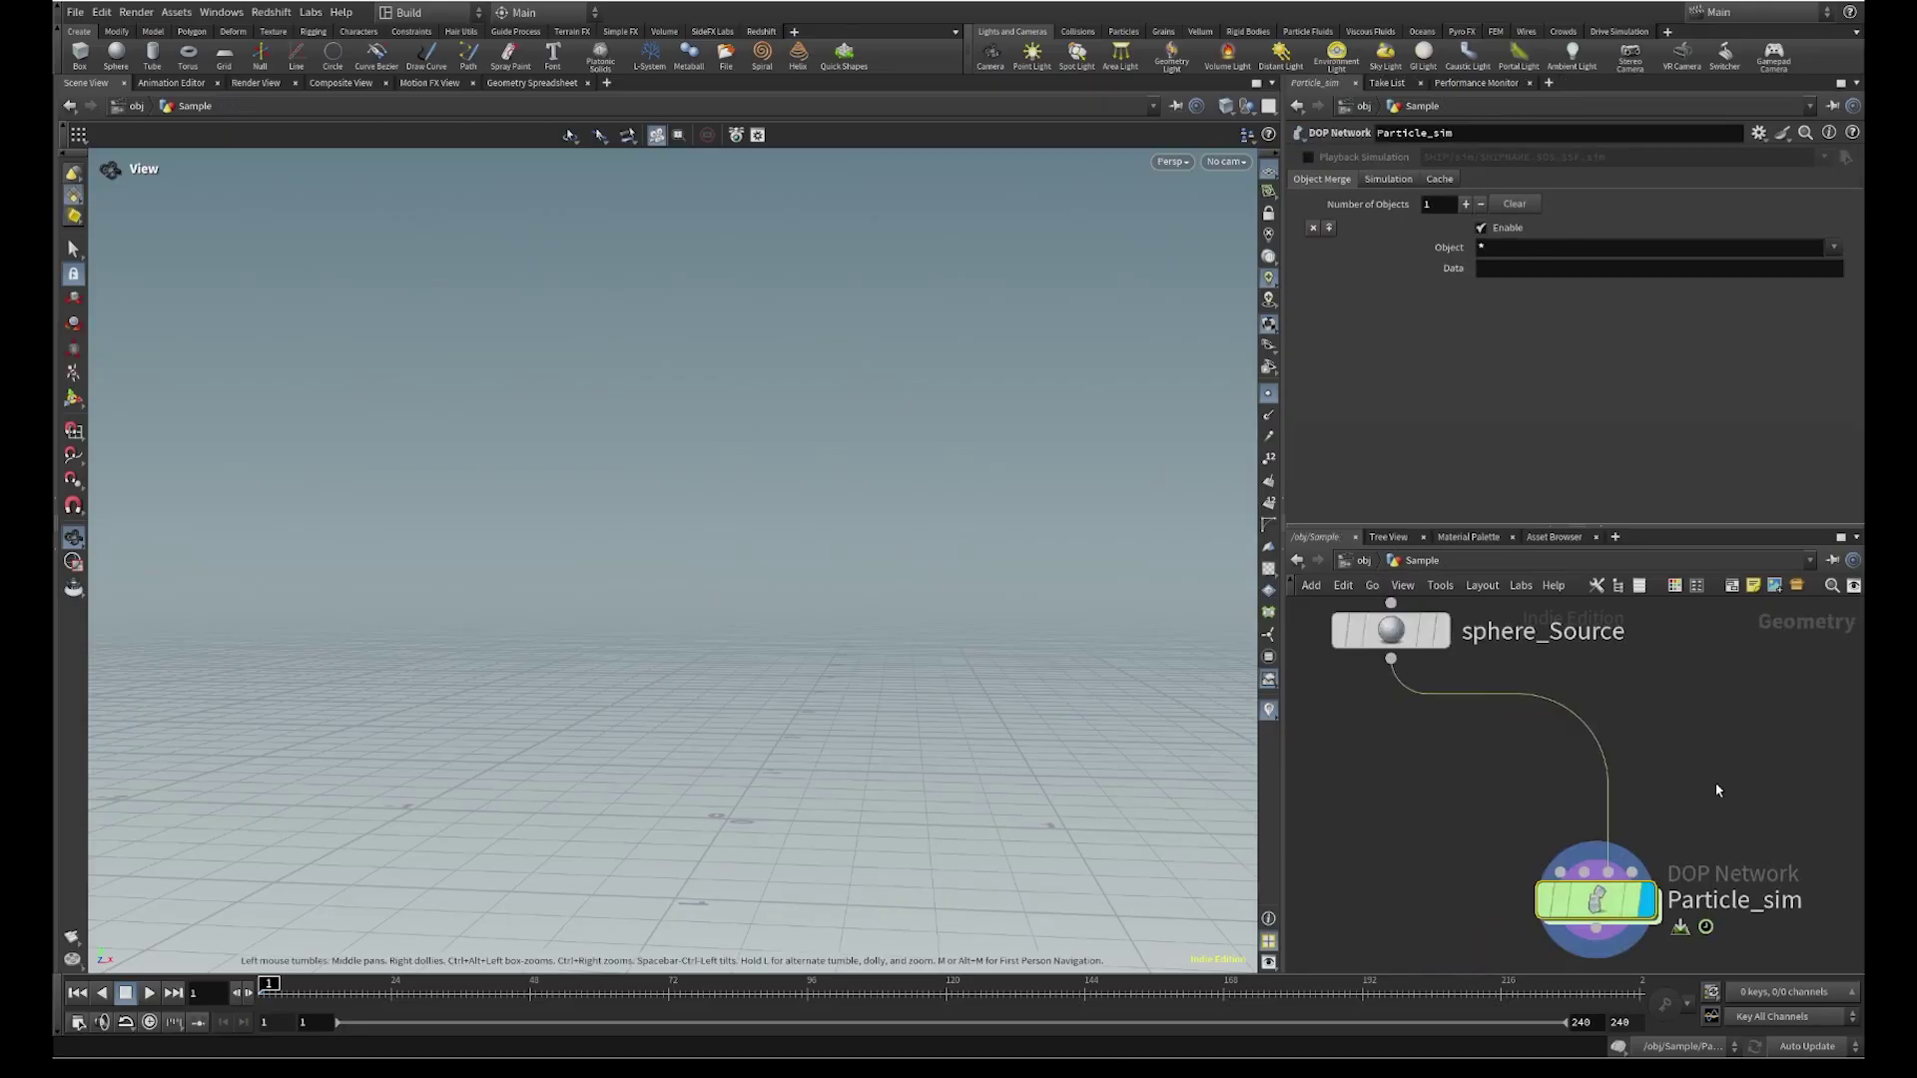
pyautogui.moveTo(1548, 753); pyautogui.dragTo(1575, 806, button='middle')
pyautogui.press('y')
pyautogui.moveTo(1723, 832); pyautogui.dragTo(1484, 830)
pyautogui.scroll(-1, 1482, 830)
pyautogui.moveTo(1482, 830); pyautogui.dragTo(1482, 866, button='middle')
pyautogui.moveTo(1433, 757); pyautogui.dragTo(1433, 680)
pyautogui.moveTo(1633, 831); pyautogui.dragTo(1622, 817, button='middle')
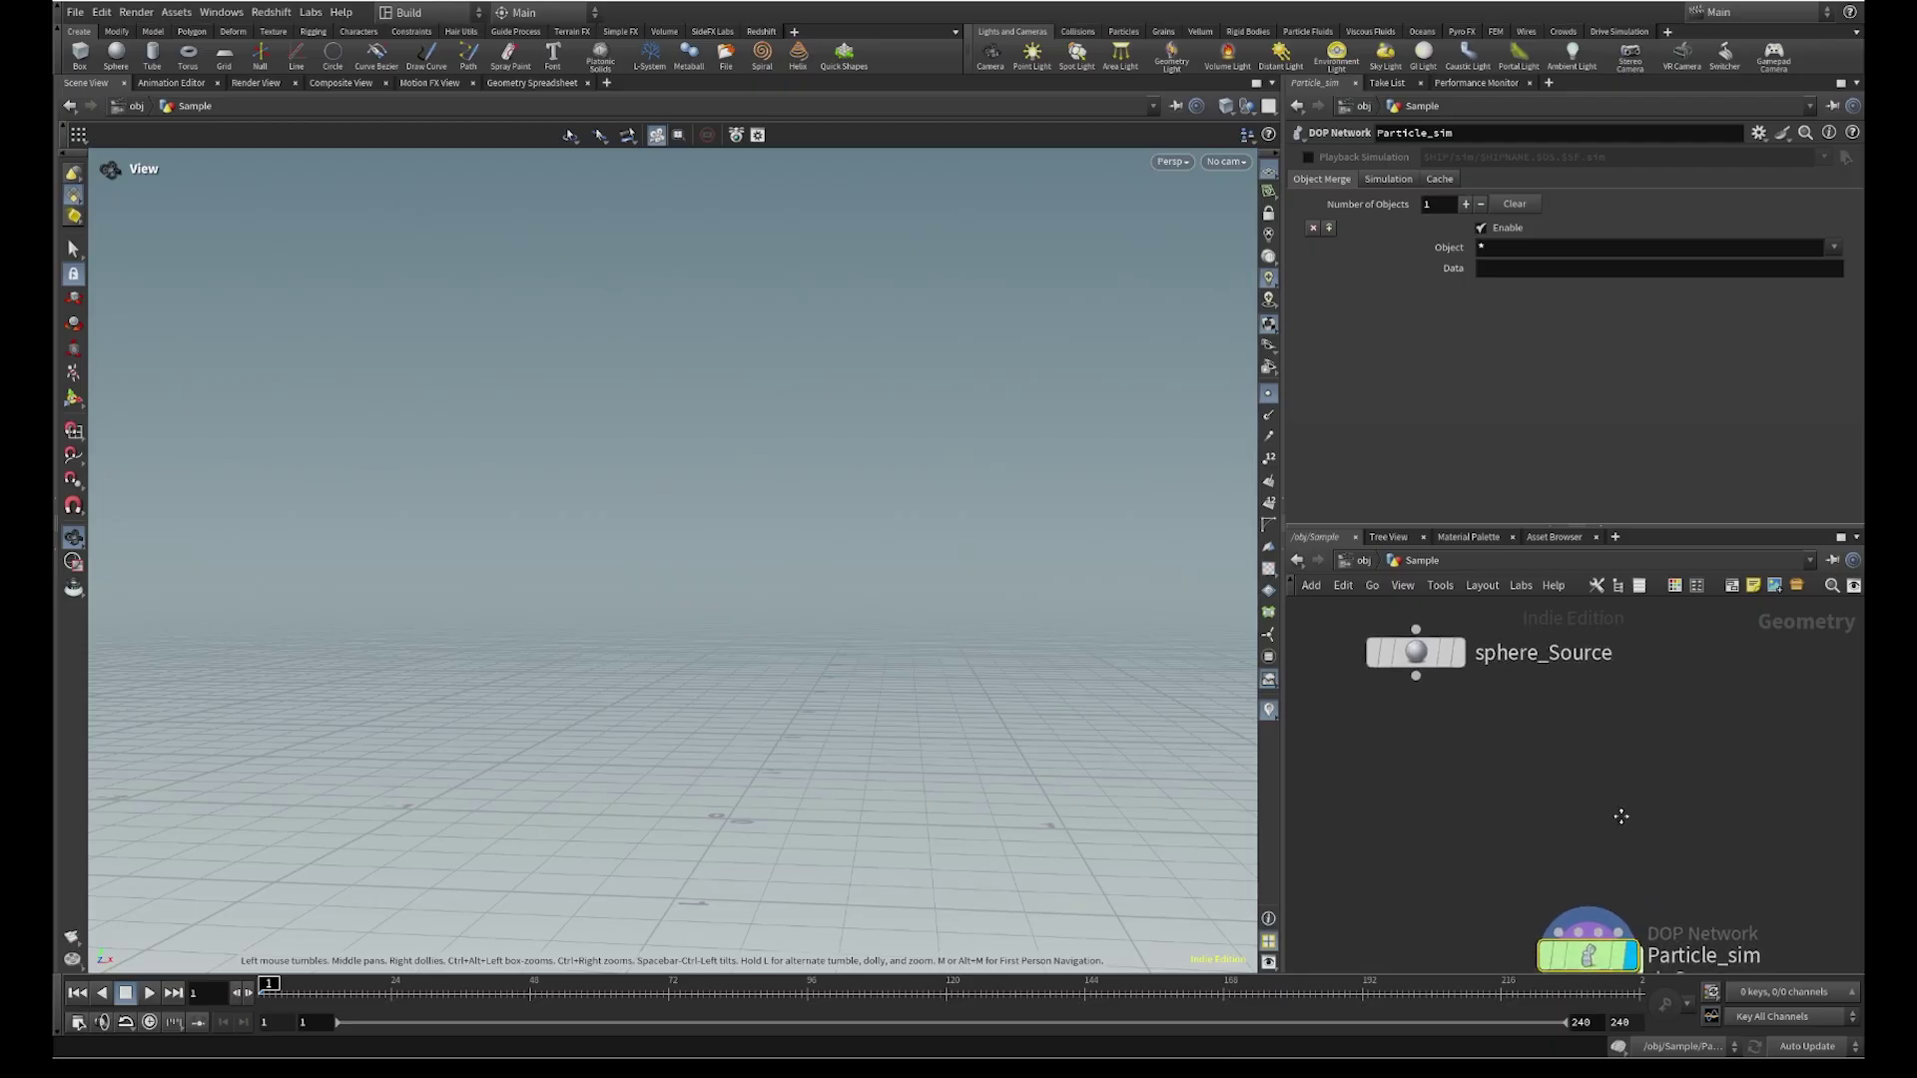
# Add a Null node connected to the output of sphere_Source and rename it Source
pyautogui.moveTo(1434, 716); pyautogui.dragTo(1421, 680, button='middle')
pyautogui.moveTo(1430, 660)
pyautogui.mouseDown()
pyautogui.moveTo(1521, 771)
pyautogui.moveTo(1466, 754)
pyautogui.mouseUp()
pyautogui.write('null')
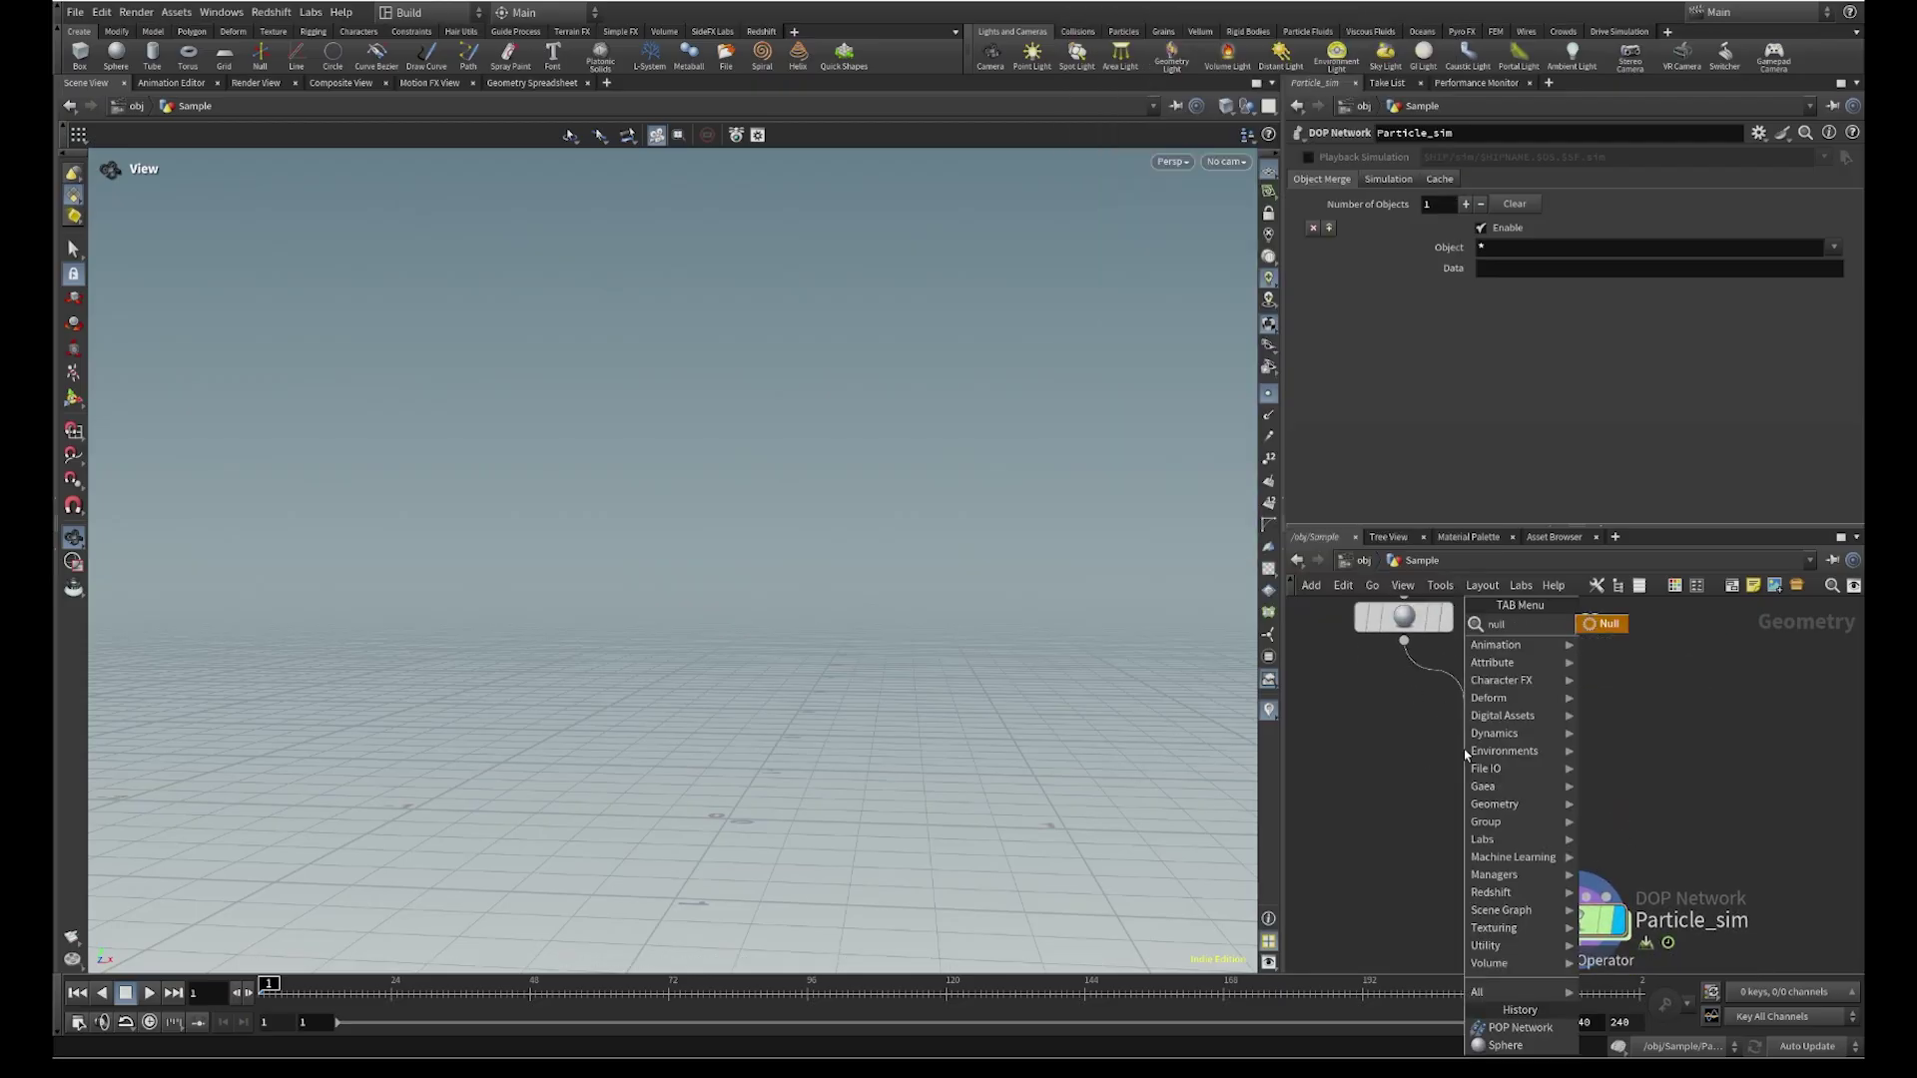
pyautogui.press('Return')
pyautogui.doubleClick(1533, 747)
pyautogui.write('Source')
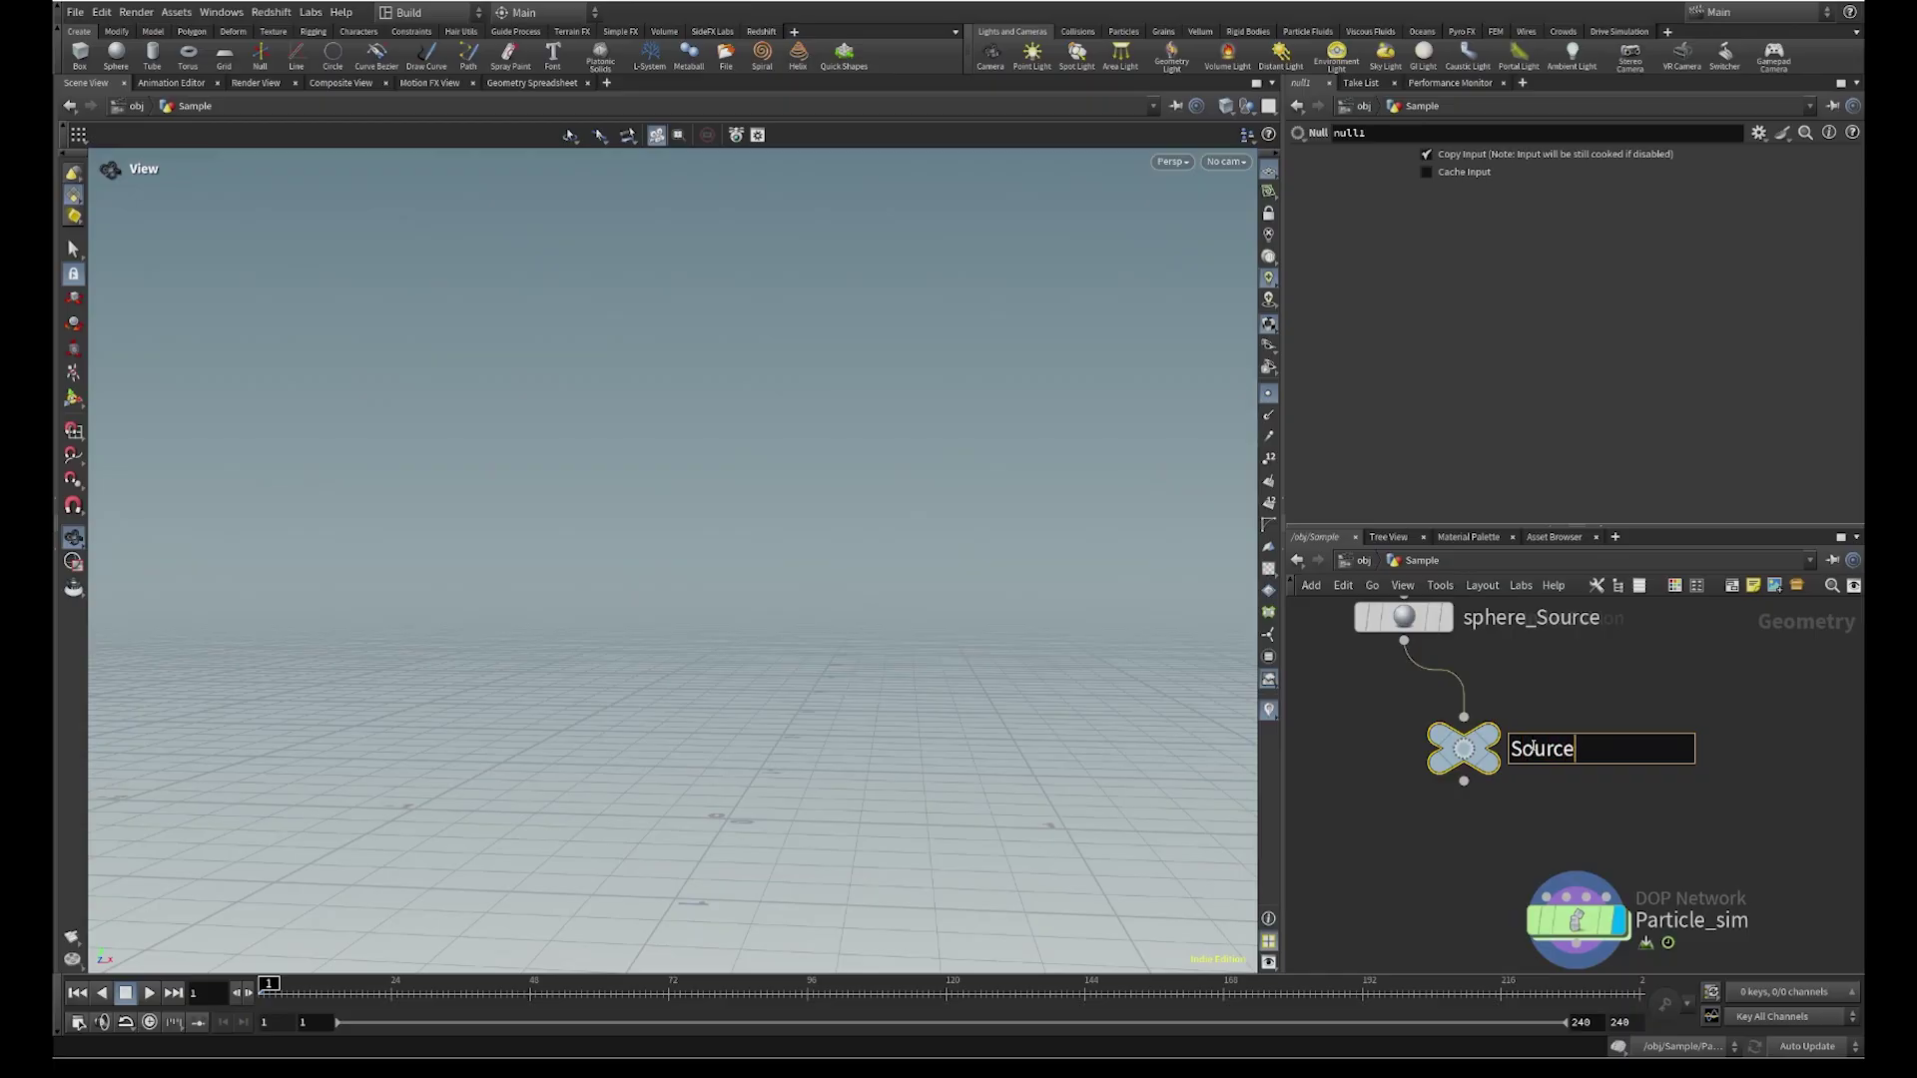
pyautogui.press('Return')
# Copy the Source null and paste its path, /obj/Sample/Source, as the SOP of source_first_input inside Particle_sim
pyautogui.moveTo(1573, 825); pyautogui.dragTo(1359, 710)
pyautogui.hotkey('ctrl', 'c')
pyautogui.doubleClick(1576, 920)
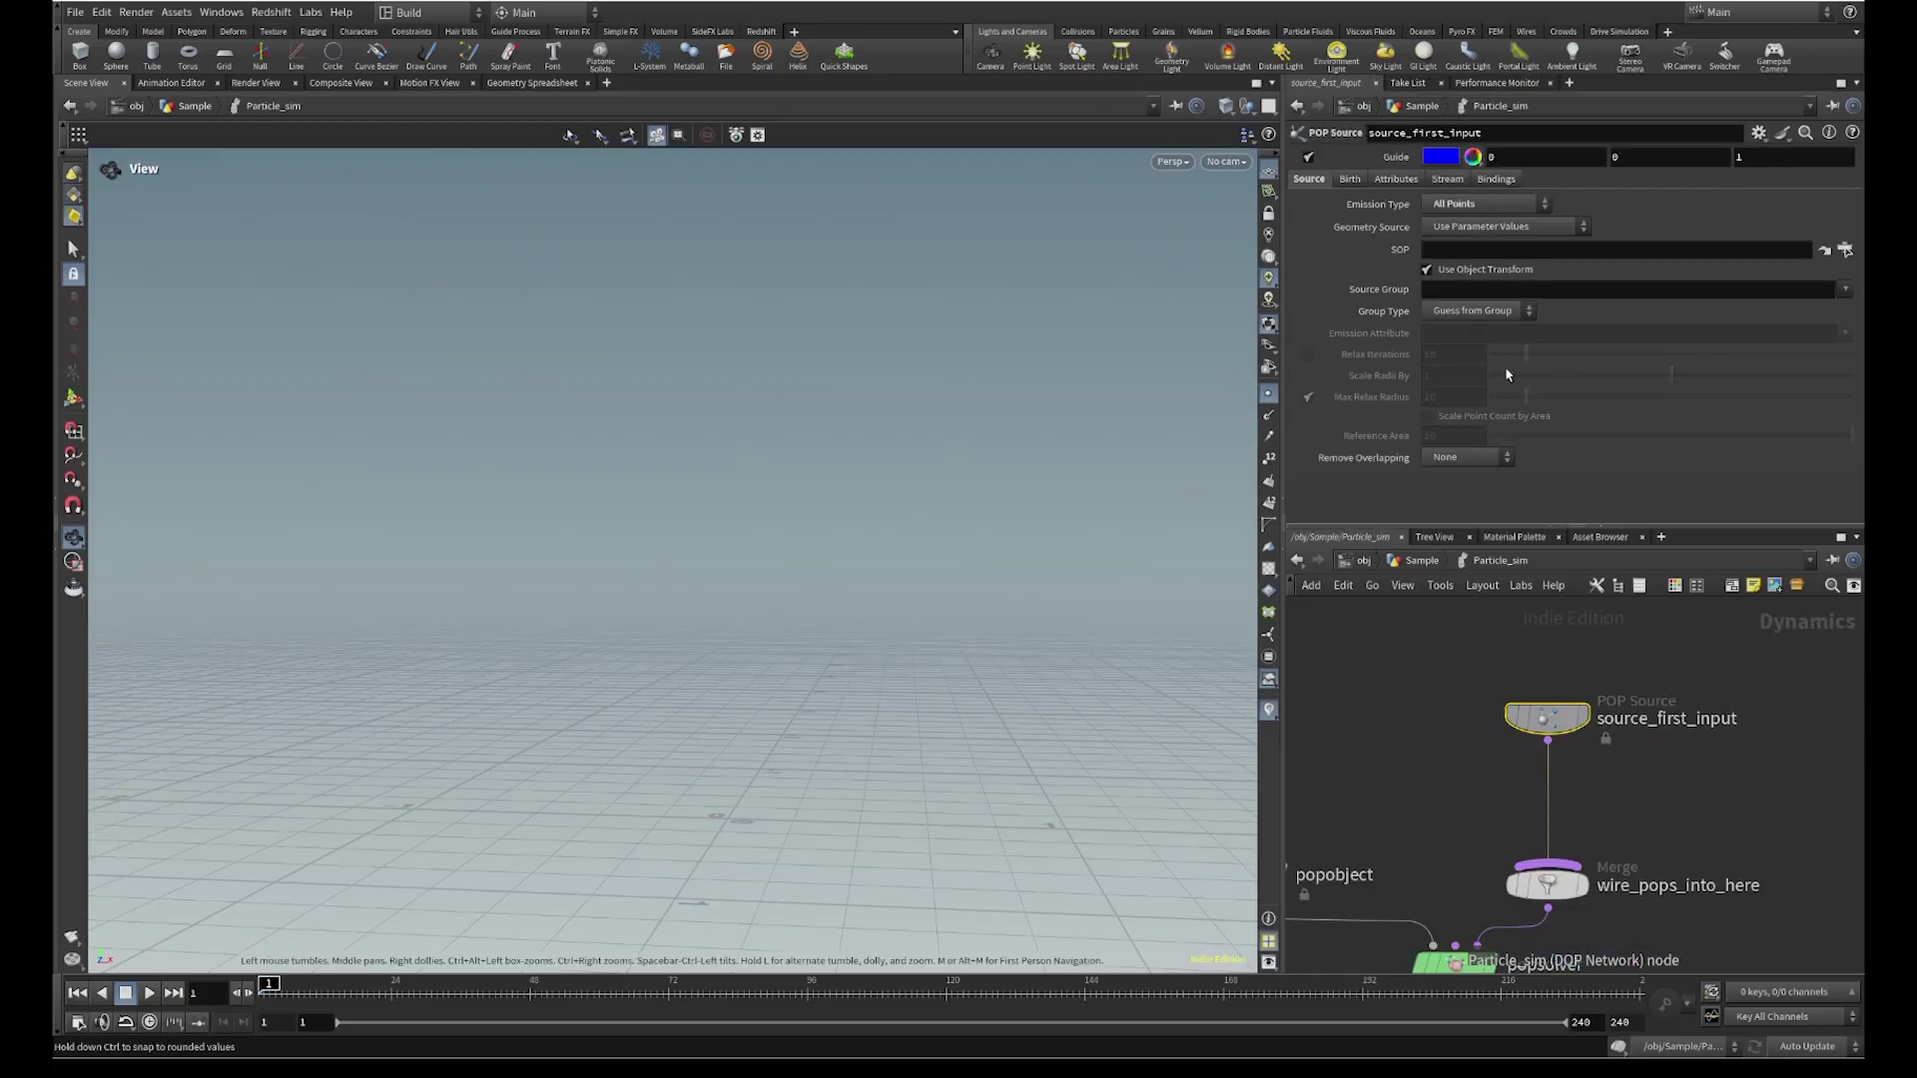
pyautogui.click(1444, 251)
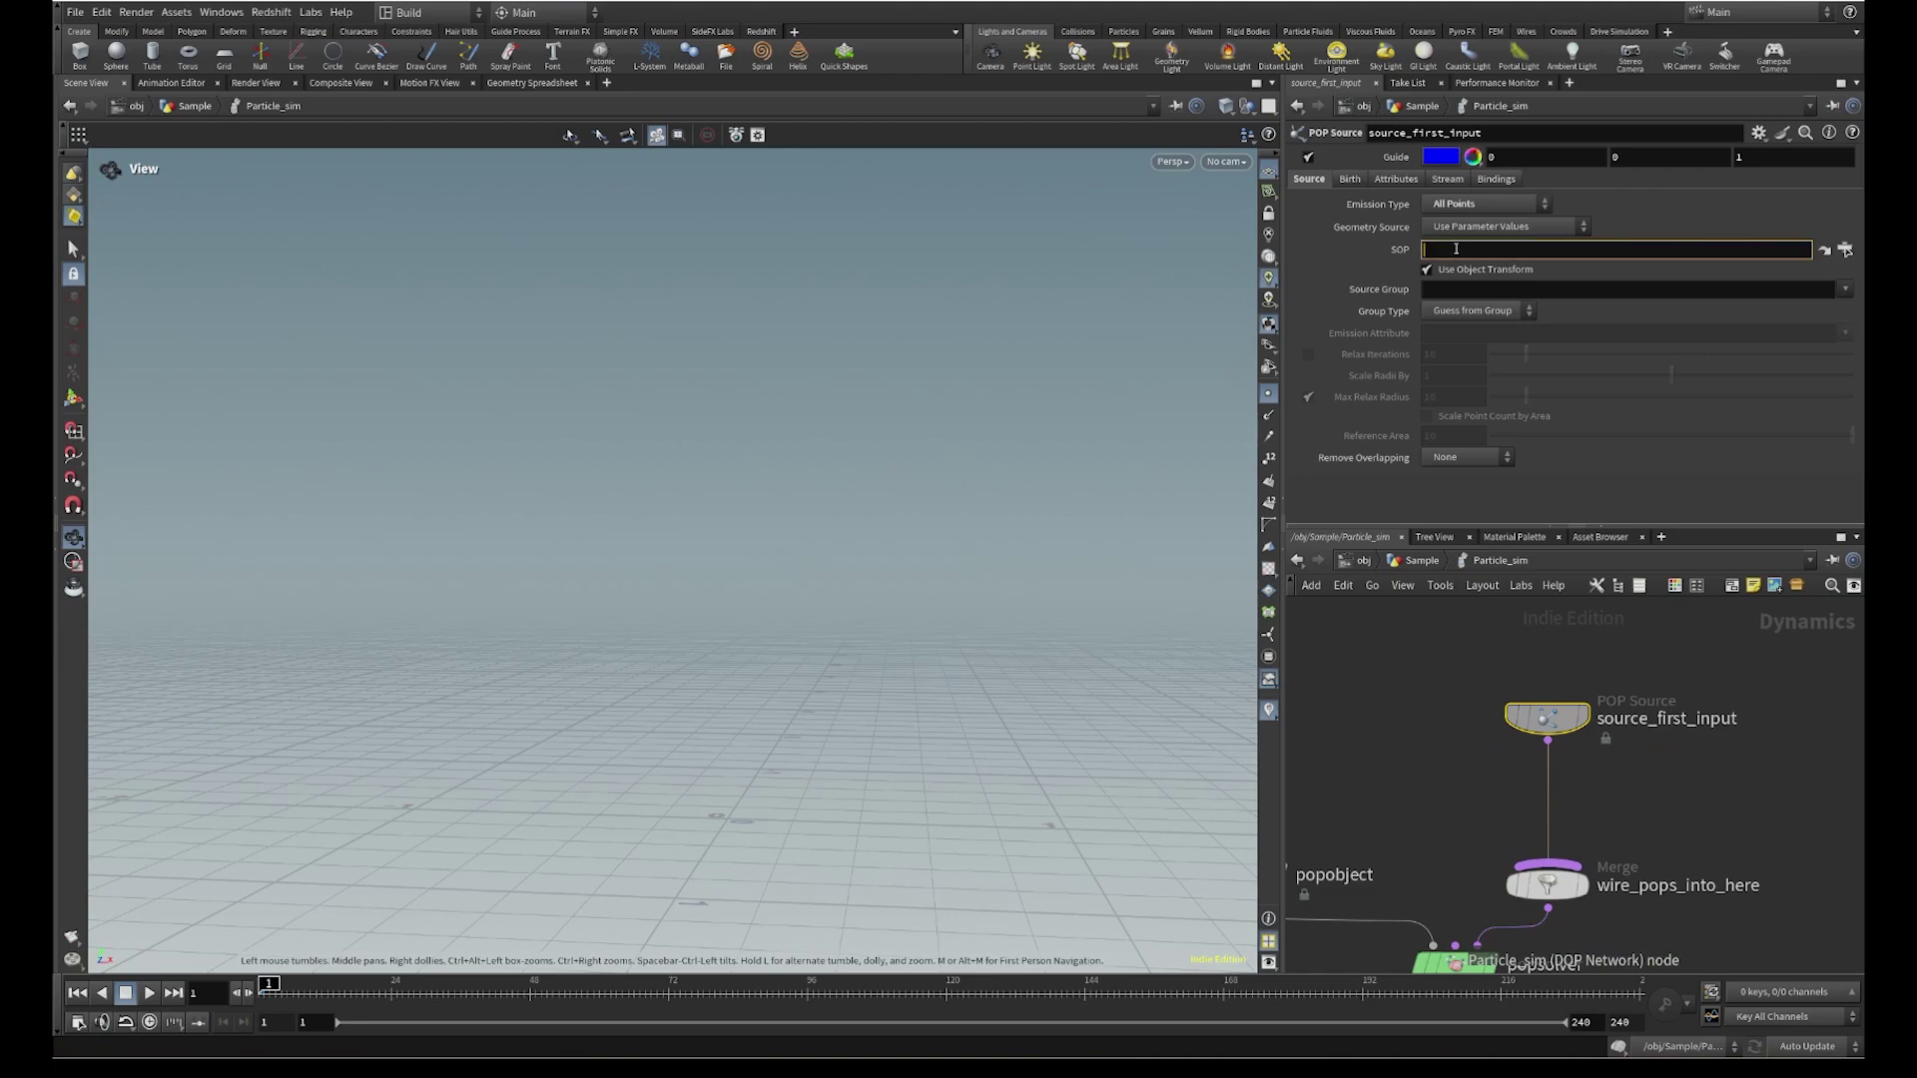
pyautogui.hotkey('ctrl', 'v')
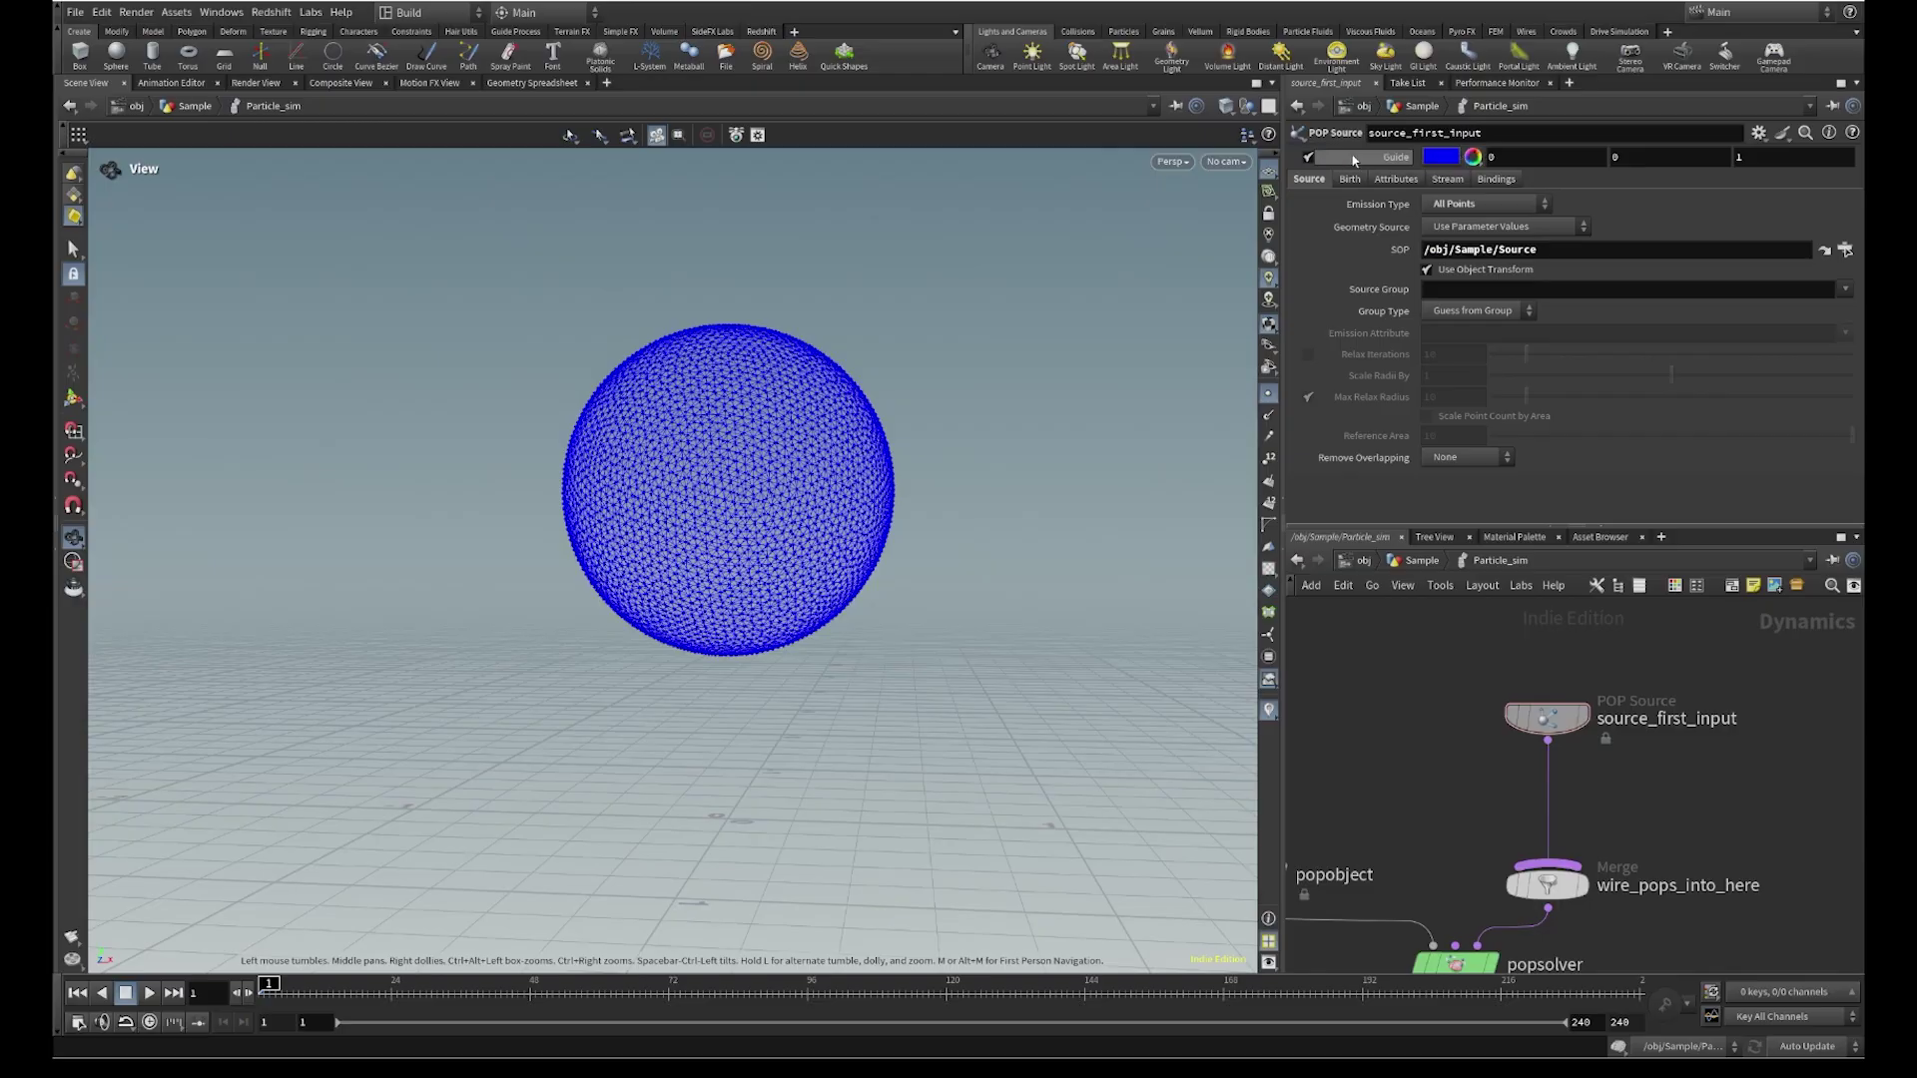
# Turn off source_first_input's guide display and inspect the emitted points from several angles
pyautogui.click(1307, 158)
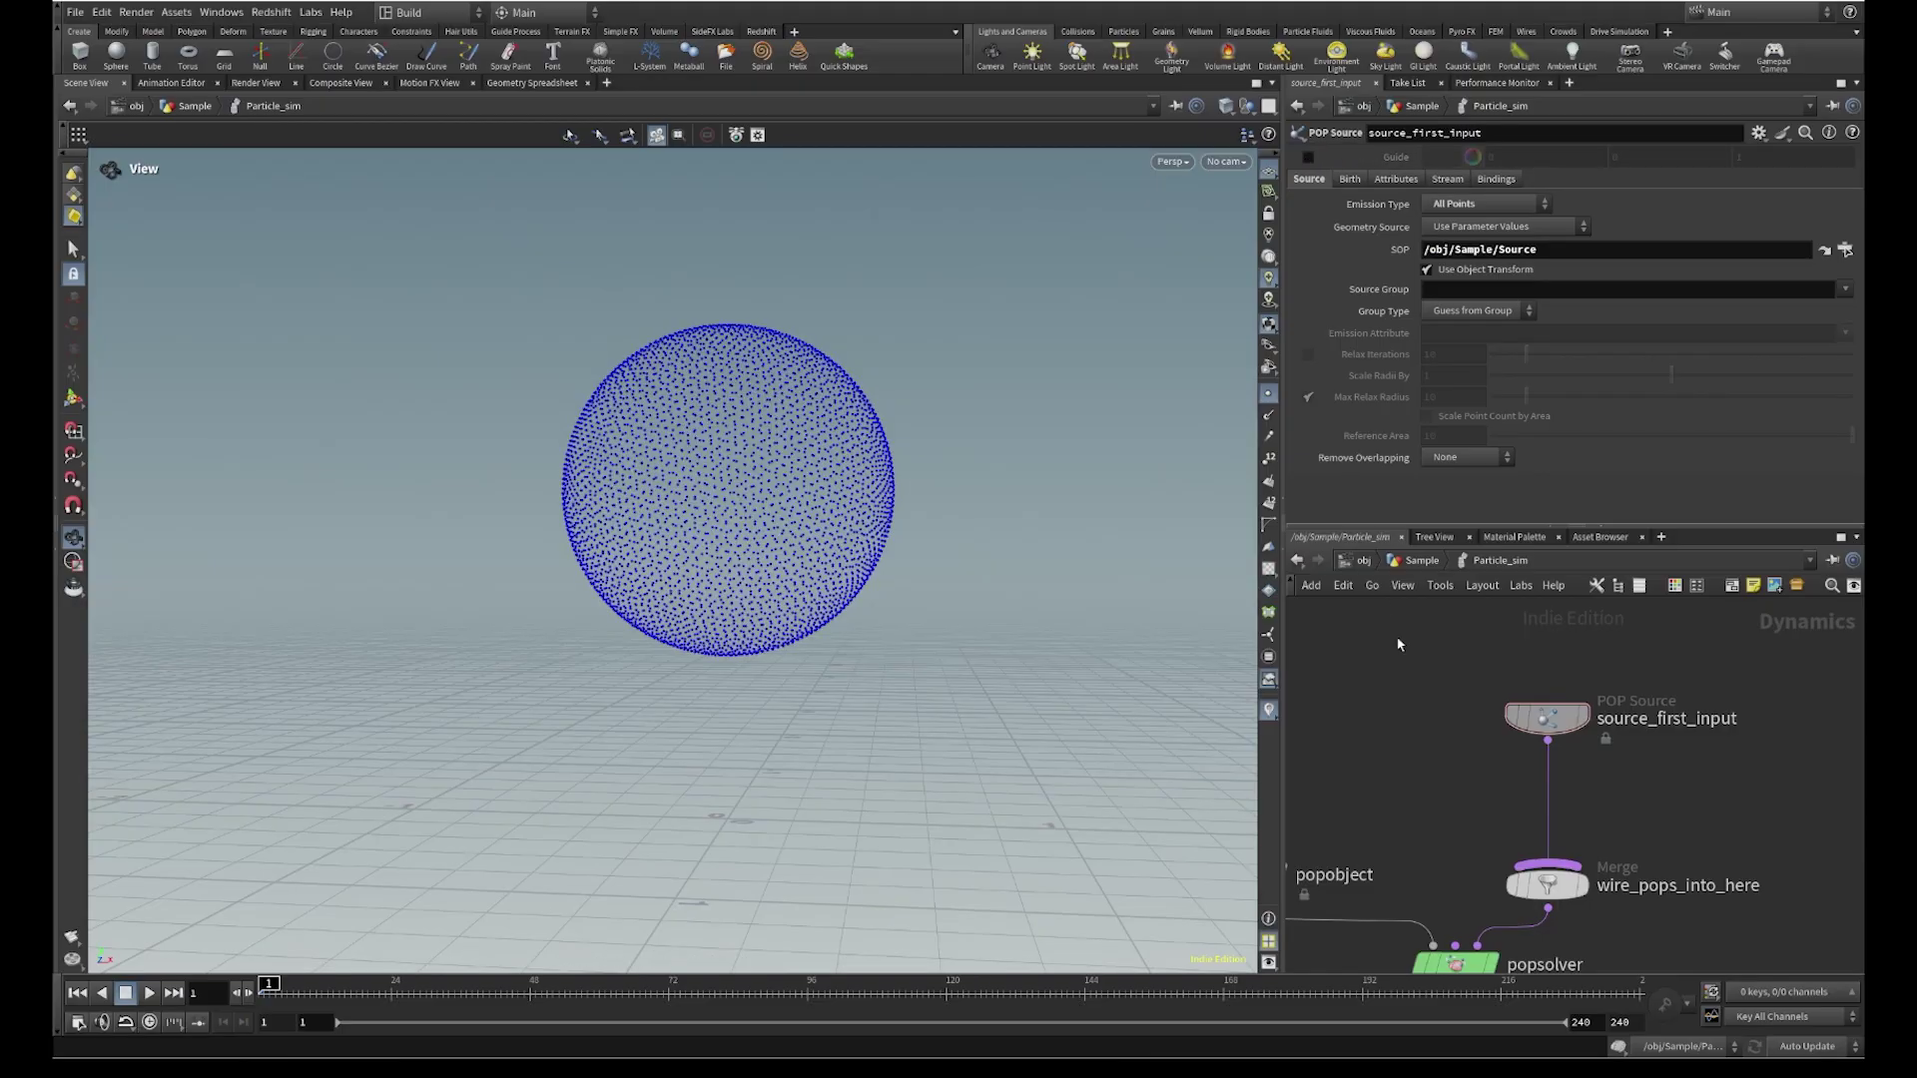
pyautogui.moveTo(894, 599); pyautogui.dragTo(1008, 688, button='middle')
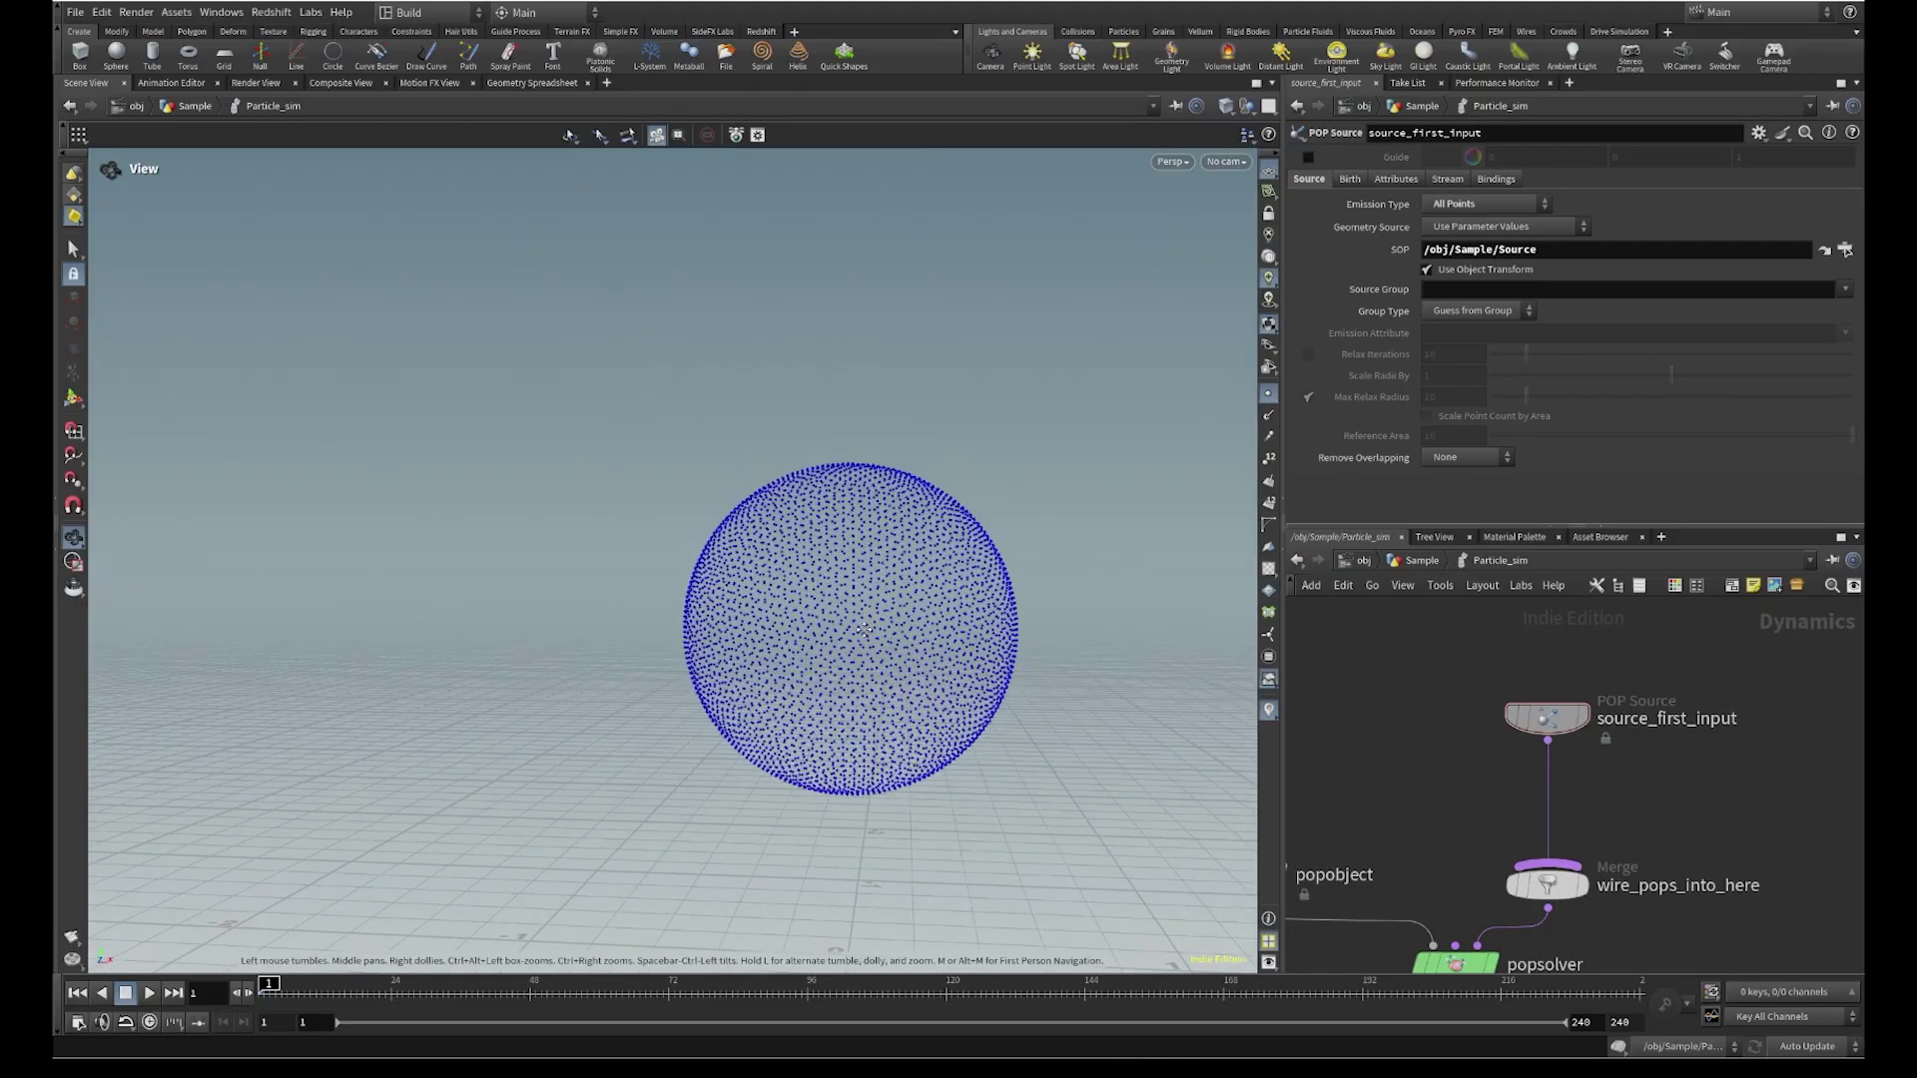
pyautogui.moveTo(1008, 688); pyautogui.dragTo(1187, 425, button='right')
pyautogui.moveTo(799, 504)
pyautogui.mouseDown()
pyautogui.moveTo(974, 544)
pyautogui.moveTo(1100, 707)
pyautogui.moveTo(835, 492)
pyautogui.mouseUp()
pyautogui.moveTo(835, 492); pyautogui.dragTo(728, 603, button='right')
pyautogui.moveTo(728, 603); pyautogui.dragTo(870, 511)
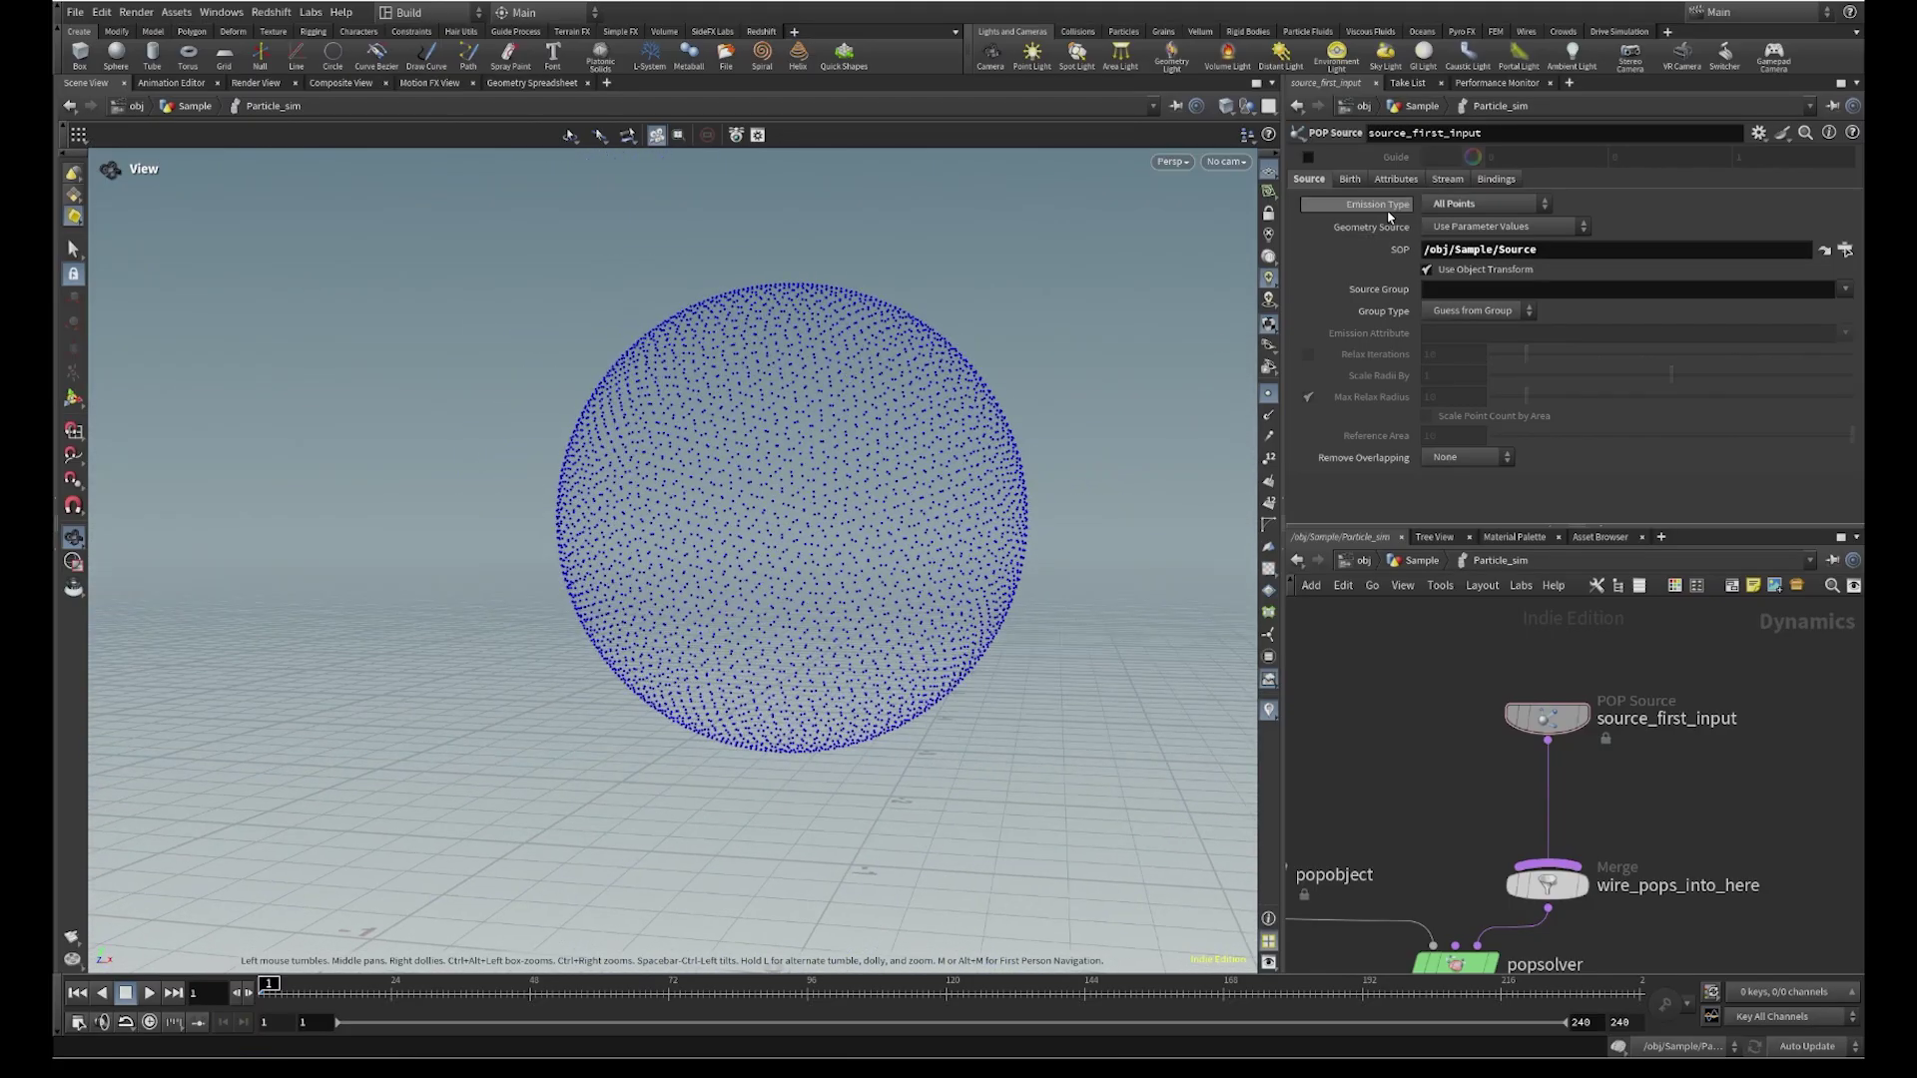
pyautogui.moveTo(856, 355); pyautogui.dragTo(942, 542)
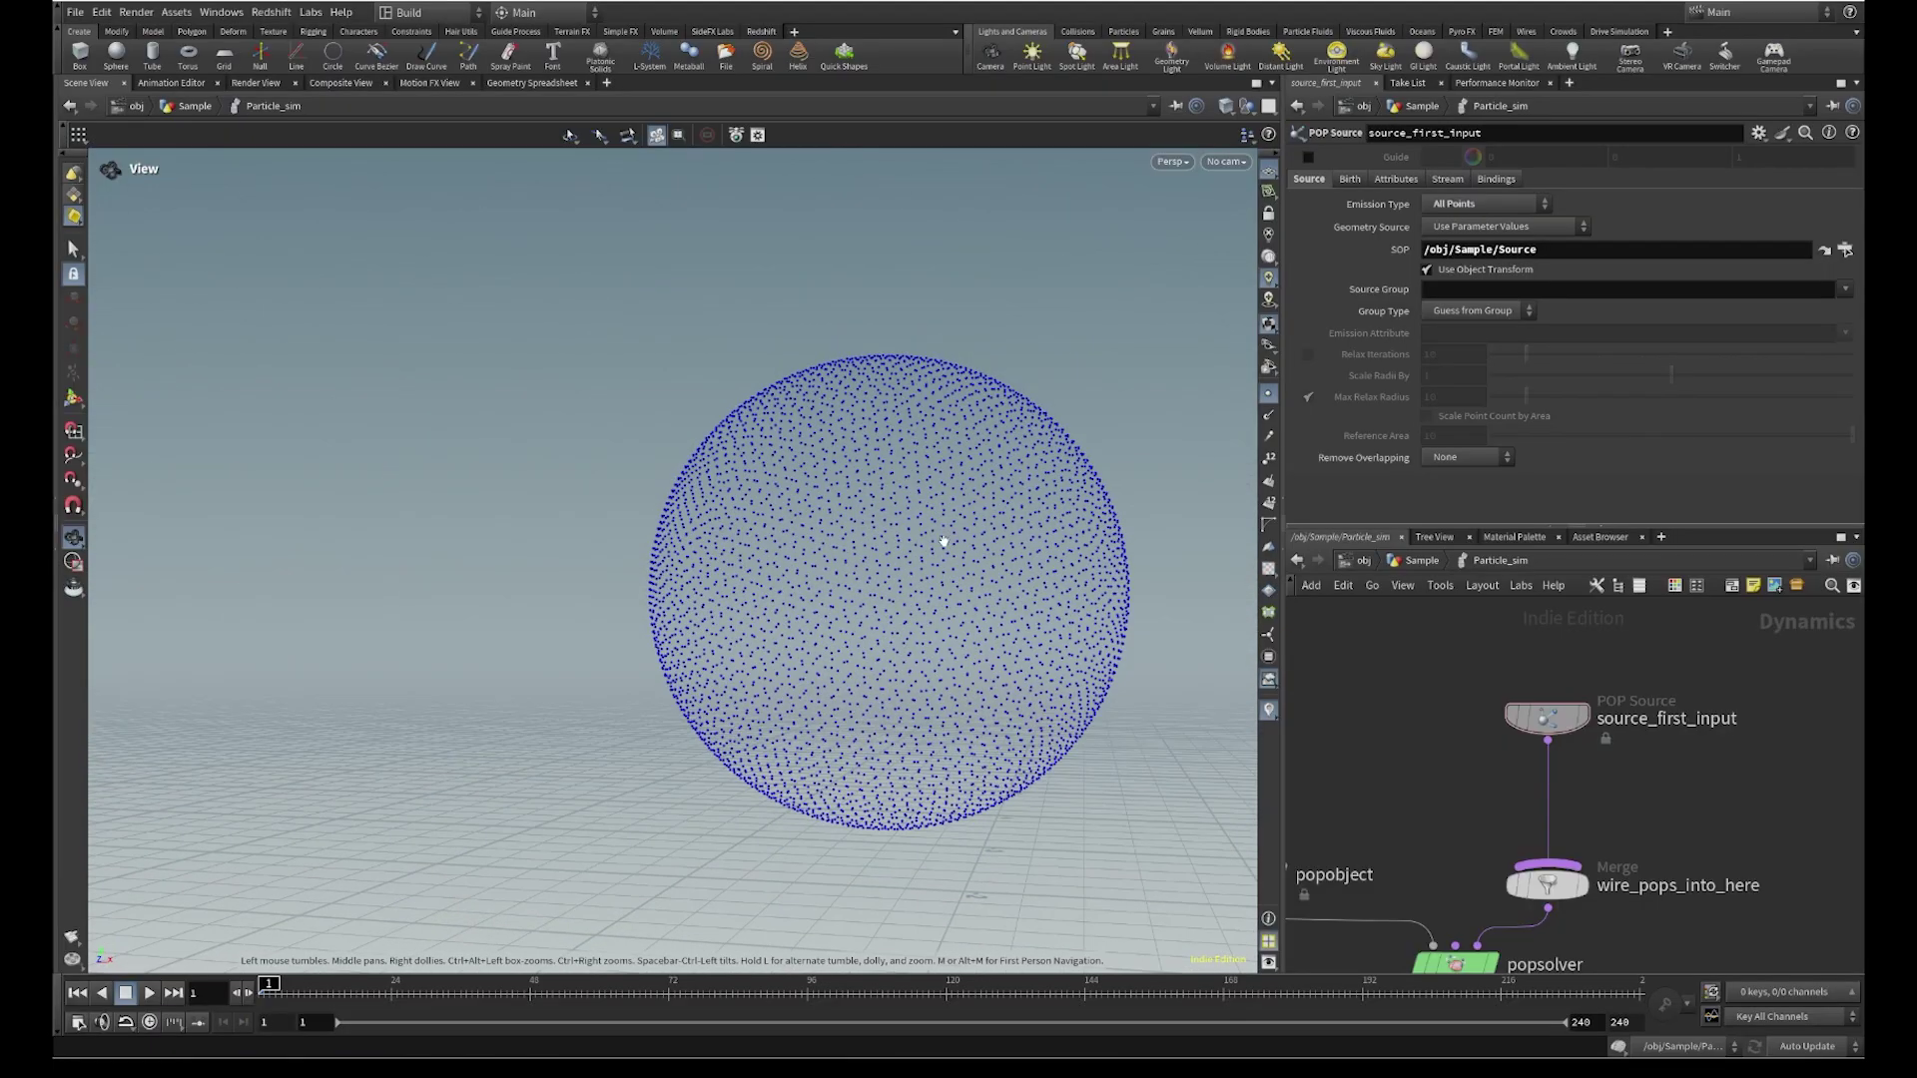
# Set source_first_input's emission type to Scatter onto Surfaces and view the scattered points from above
pyautogui.click(1451, 205)
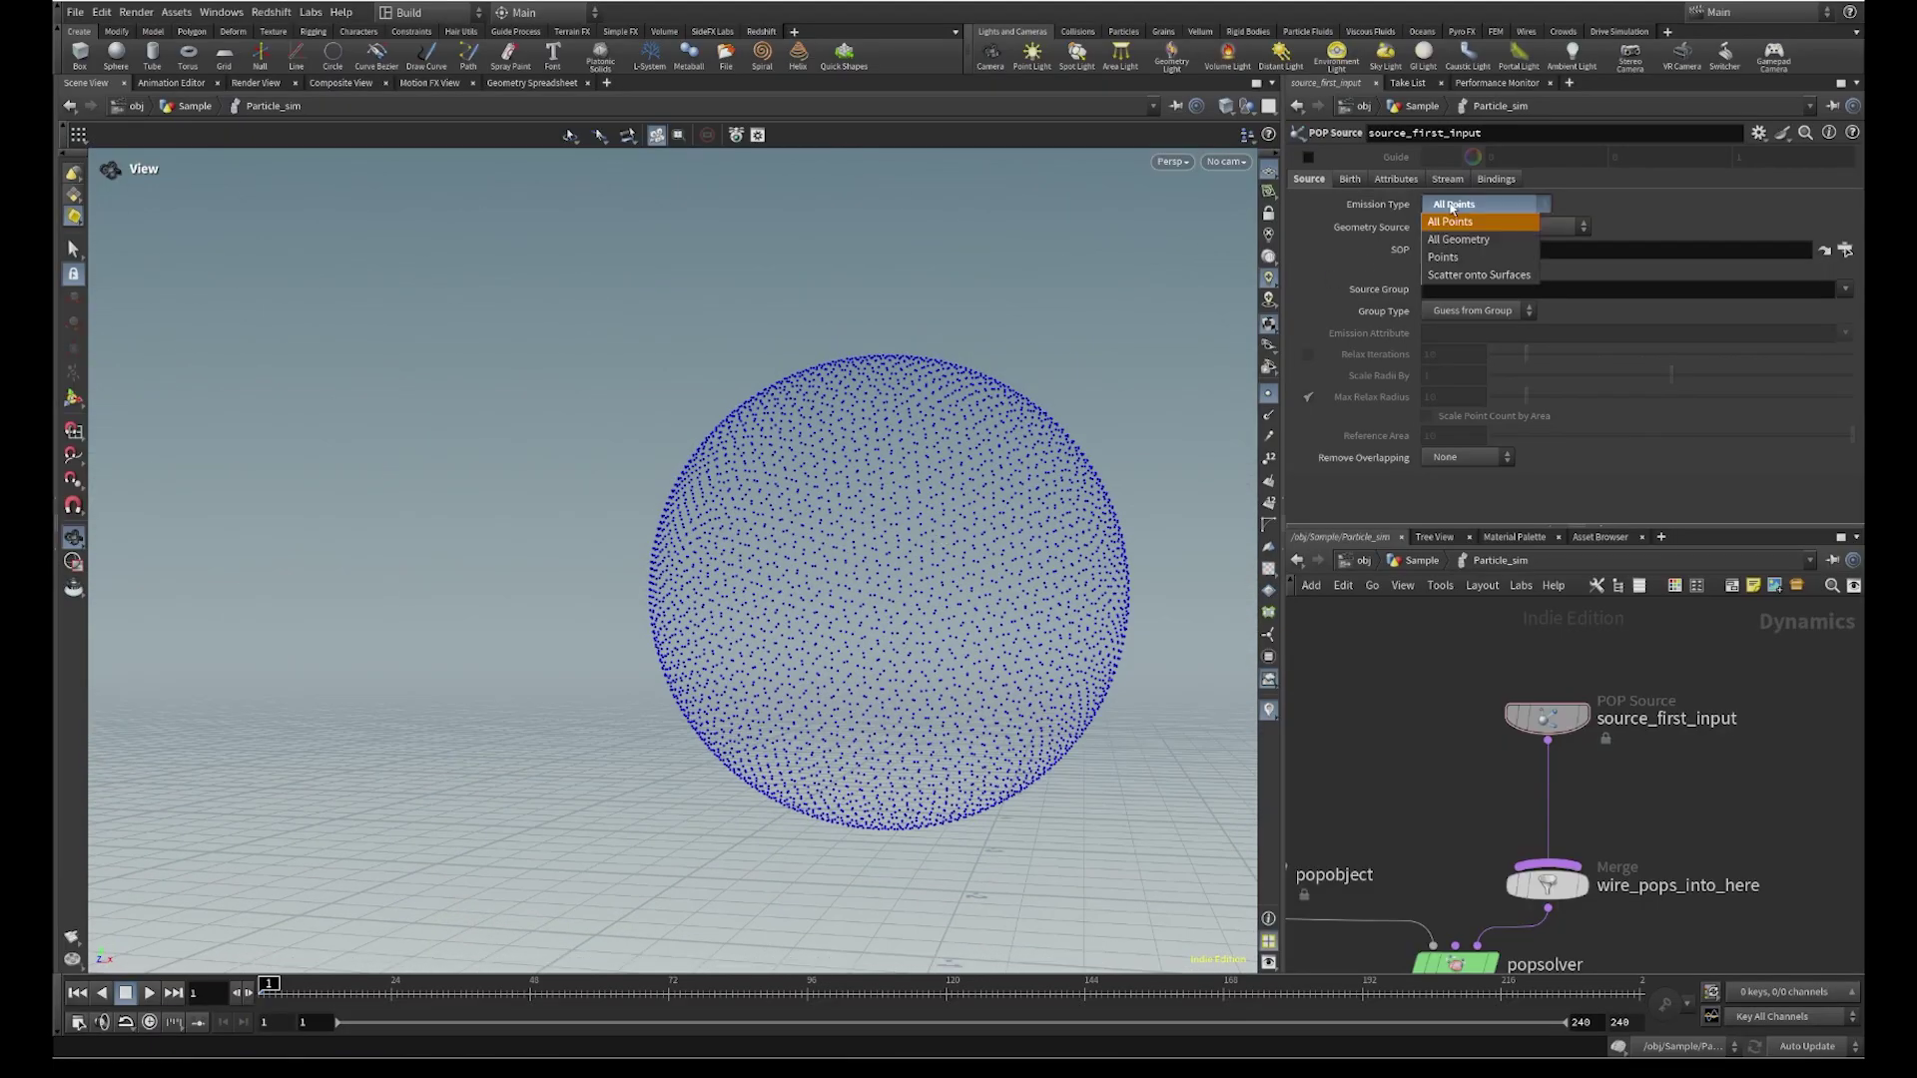
pyautogui.click(1476, 275)
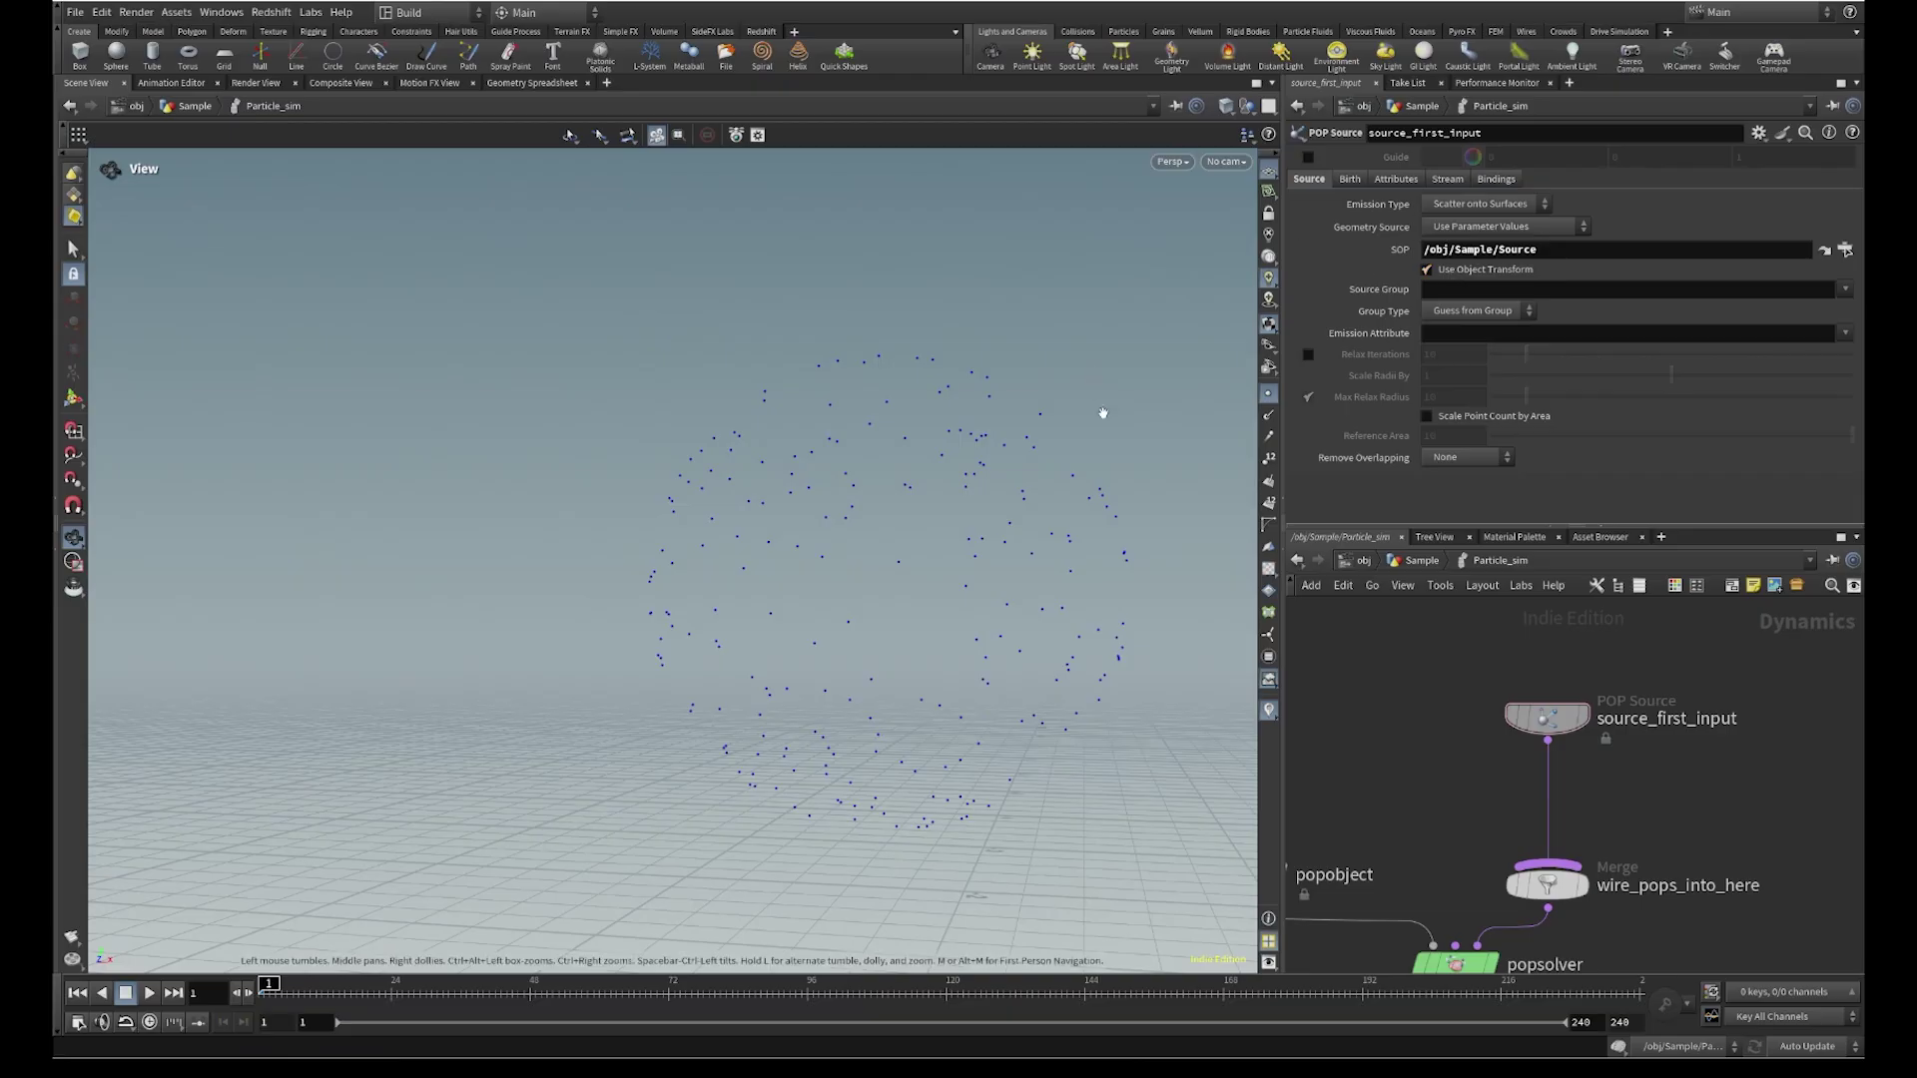
pyautogui.moveTo(959, 361); pyautogui.dragTo(929, 504)
# Play the simulation to check the surface-scattered emission, and return the timeline to frame 1
pyautogui.click(148, 993)
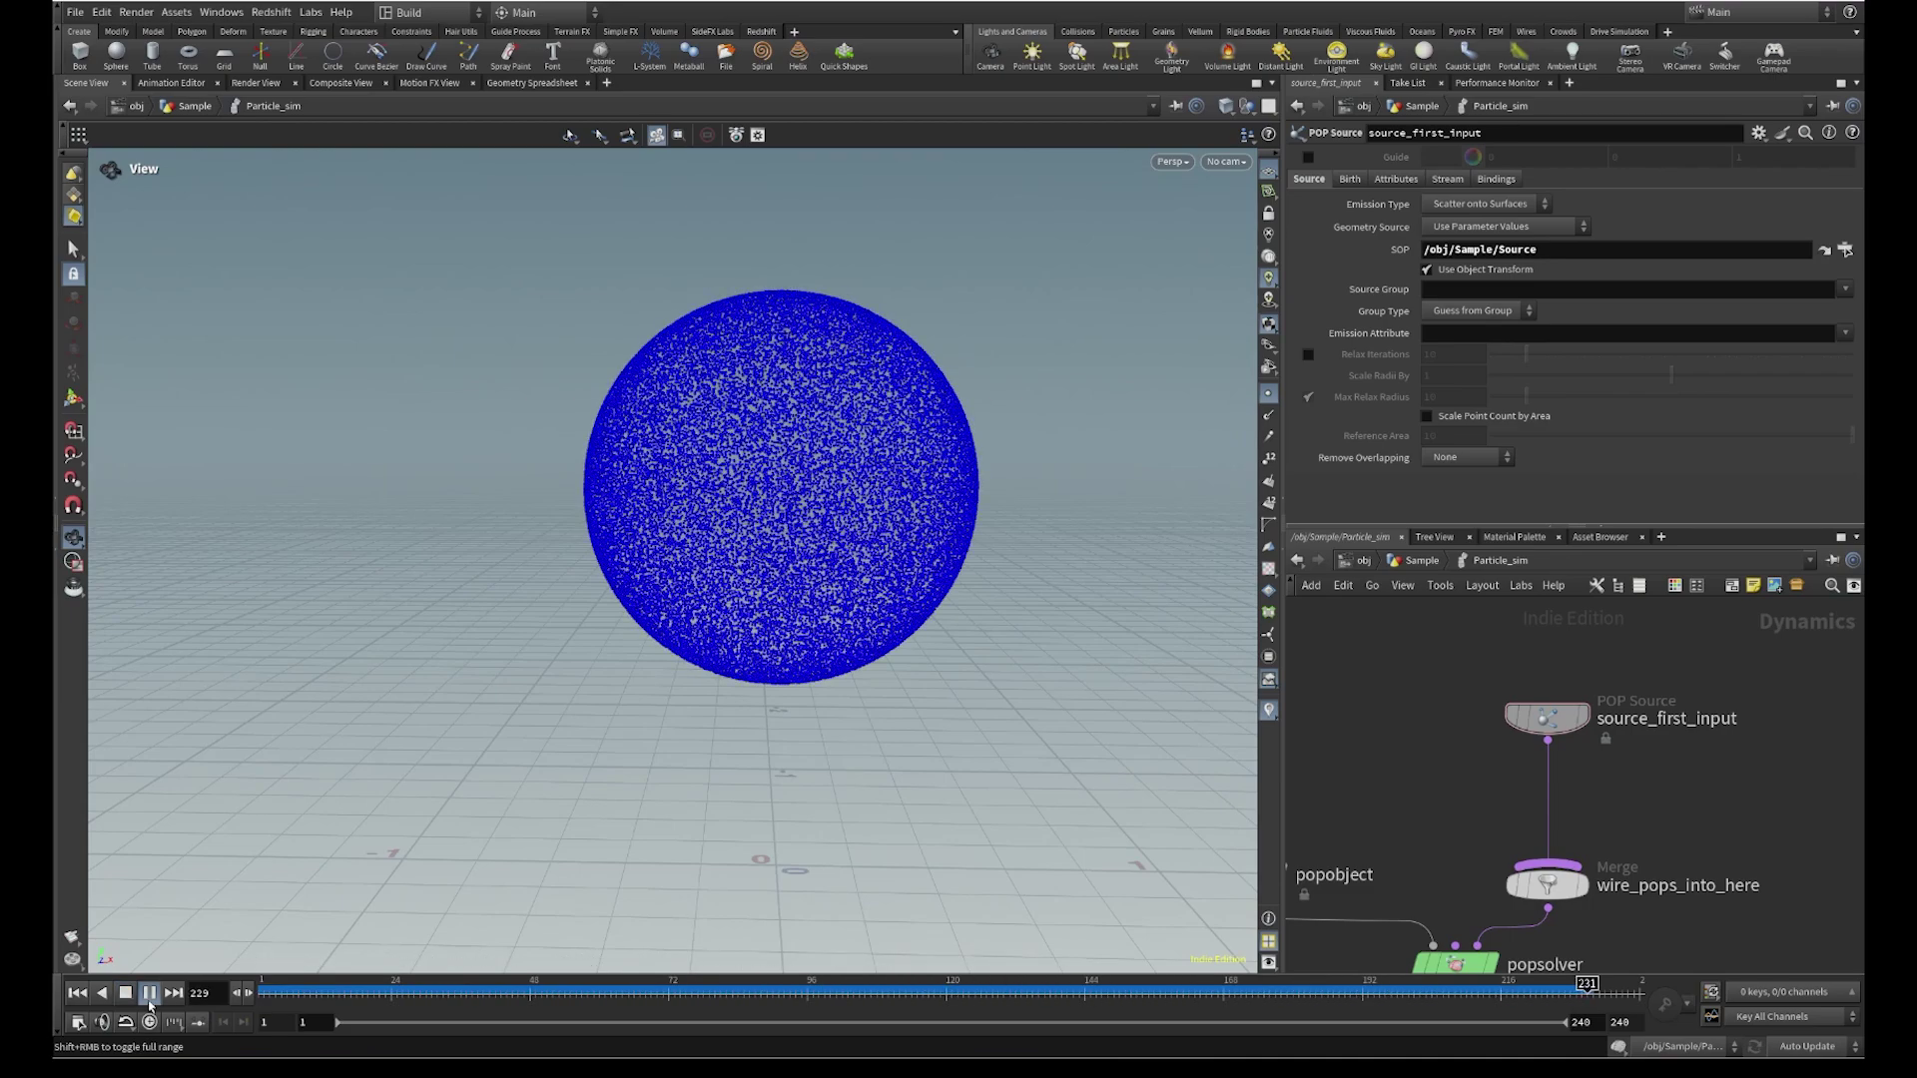
pyautogui.click(149, 993)
pyautogui.moveTo(294, 1000); pyautogui.dragTo(263, 994)
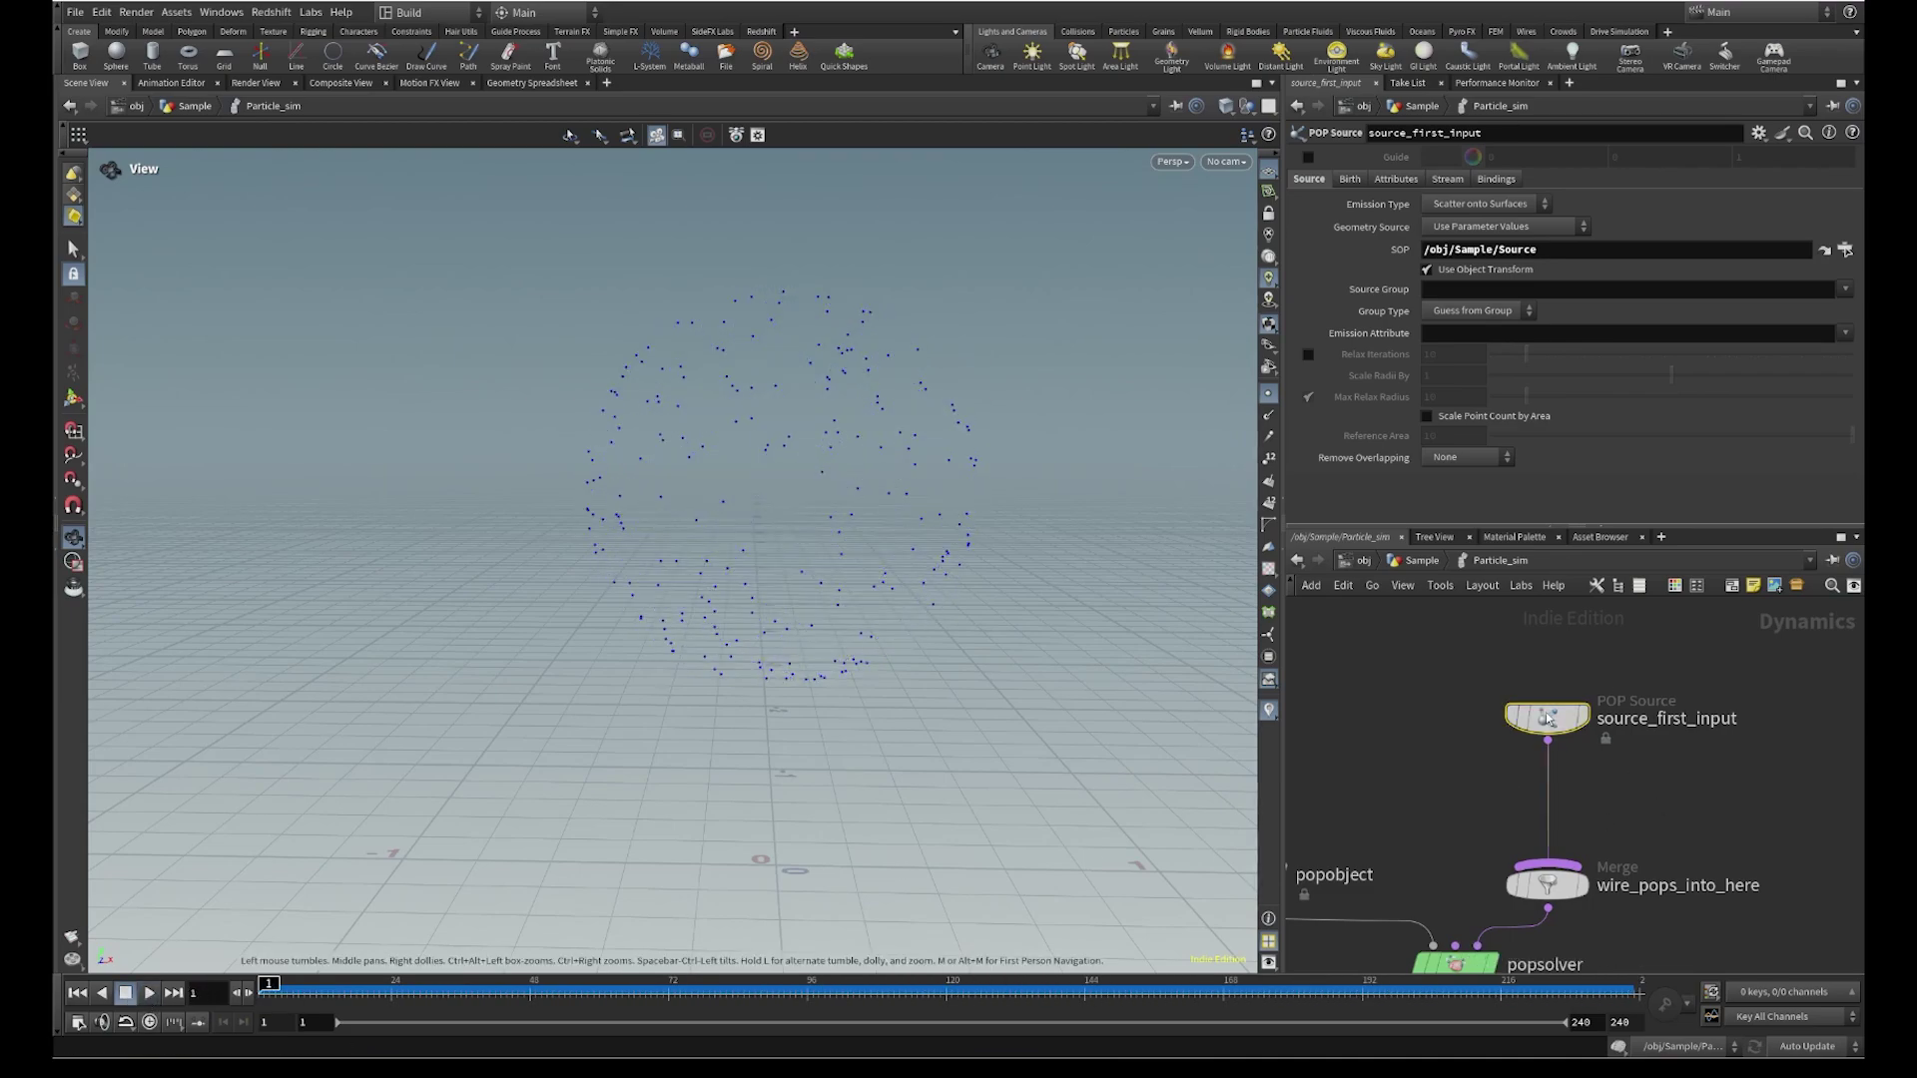
# Display the Source null's sphere in the Sample network and turn off point display
pyautogui.moveTo(1766, 768); pyautogui.dragTo(1751, 800, button='middle')
pyautogui.moveTo(1727, 811); pyautogui.dragTo(1395, 674)
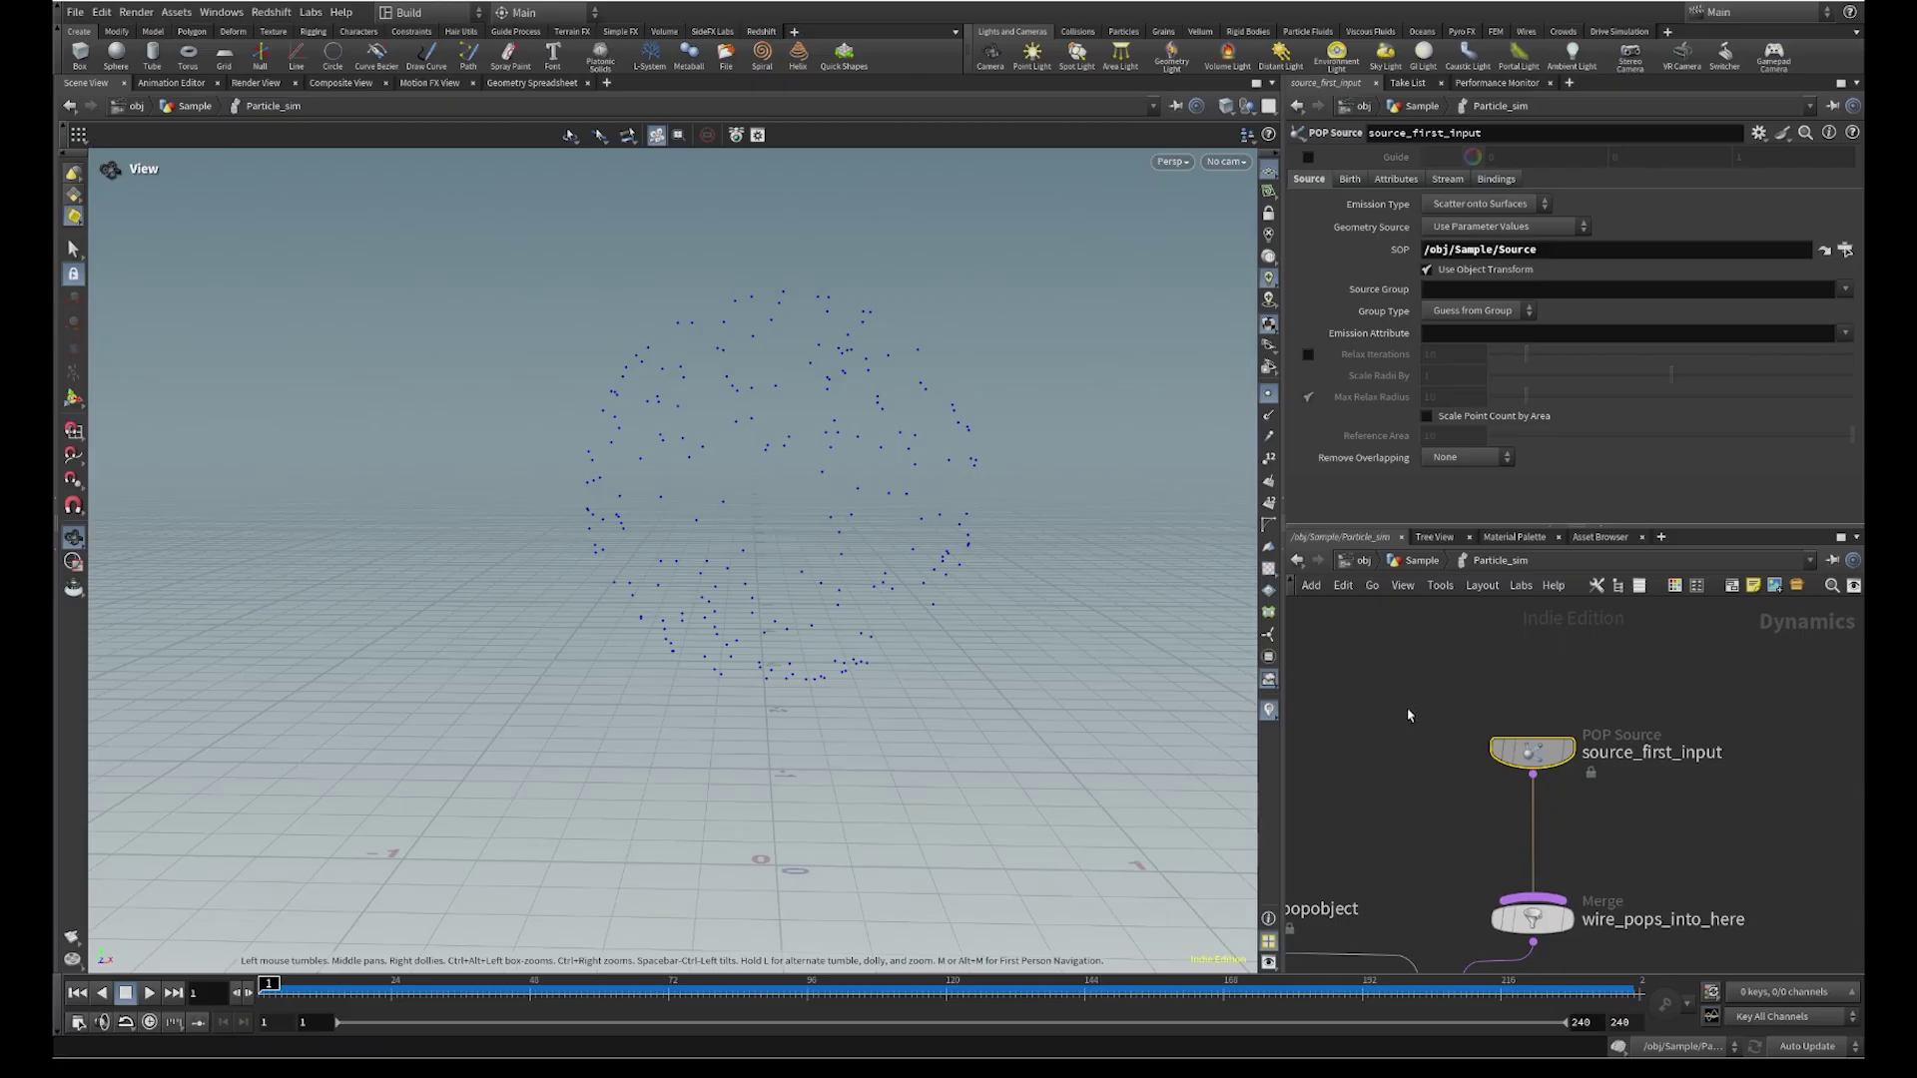
pyautogui.click(1421, 560)
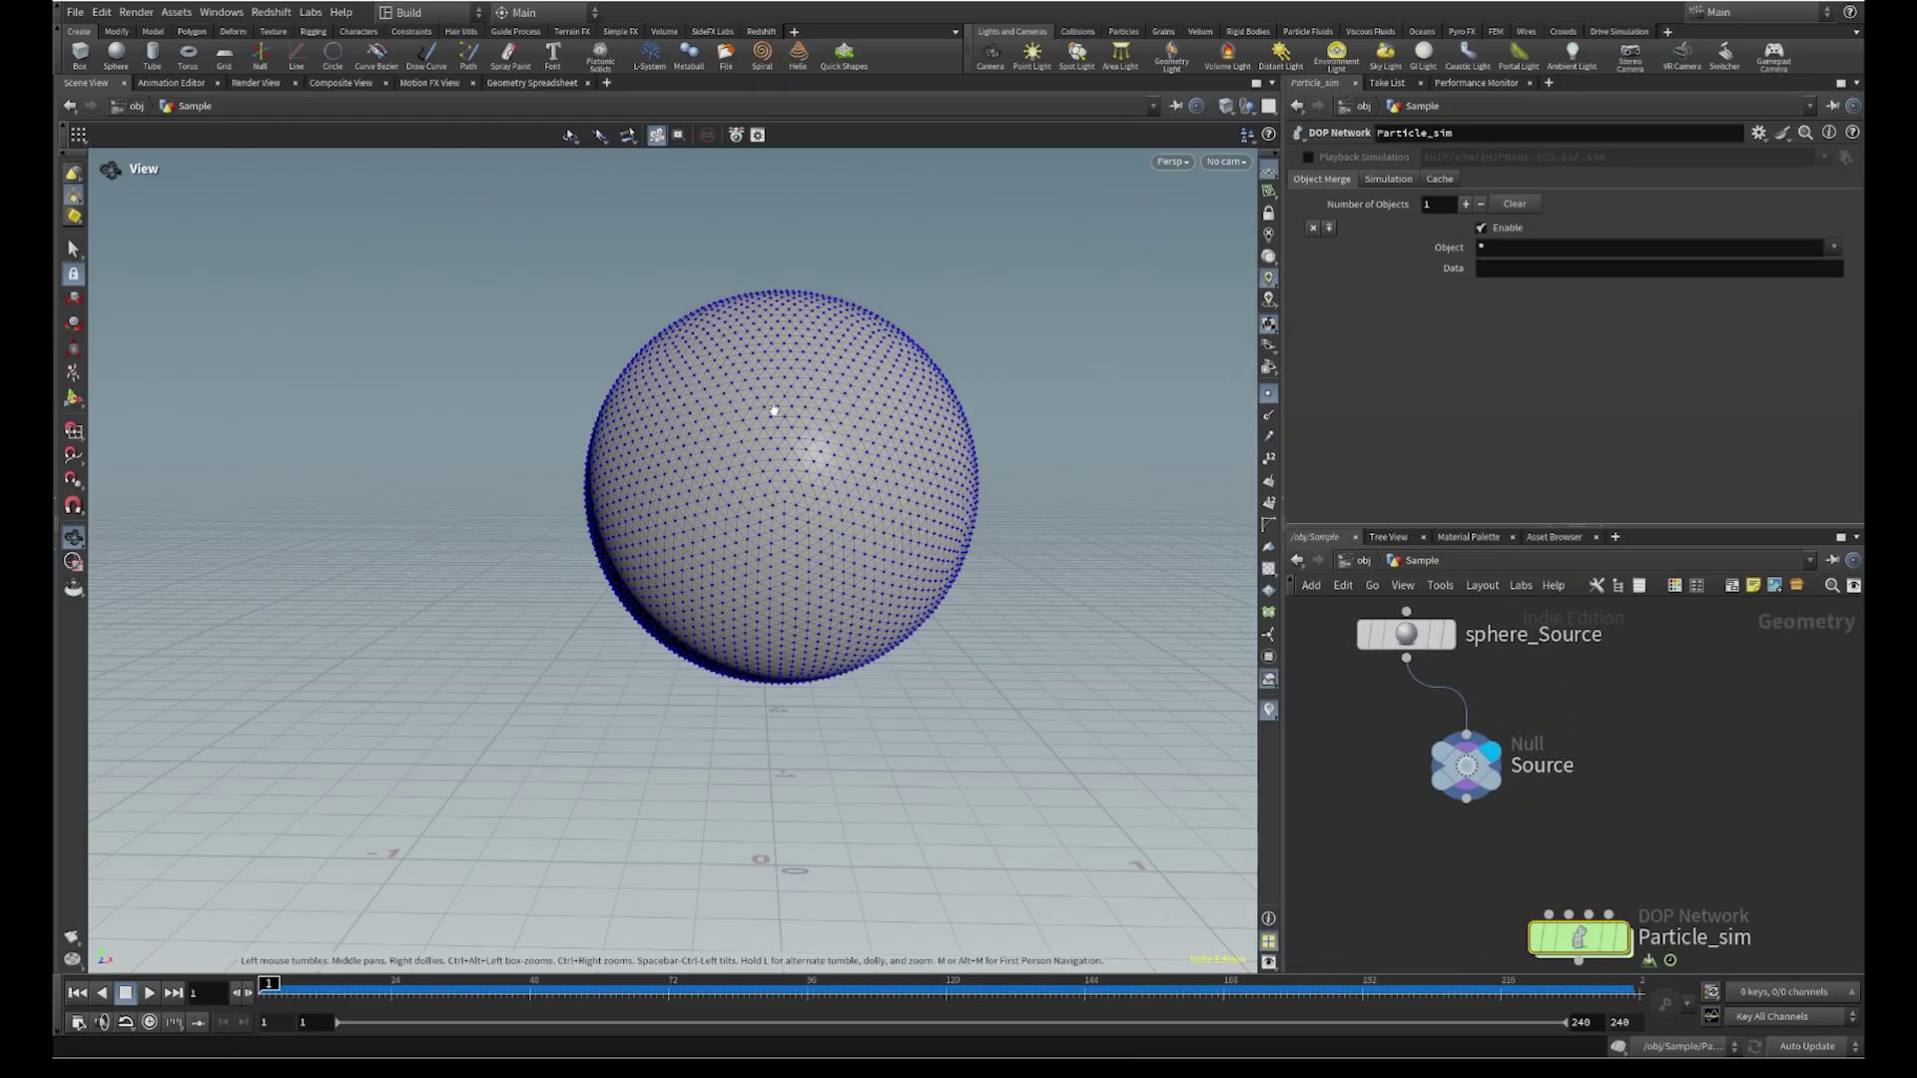
pyautogui.click(1268, 394)
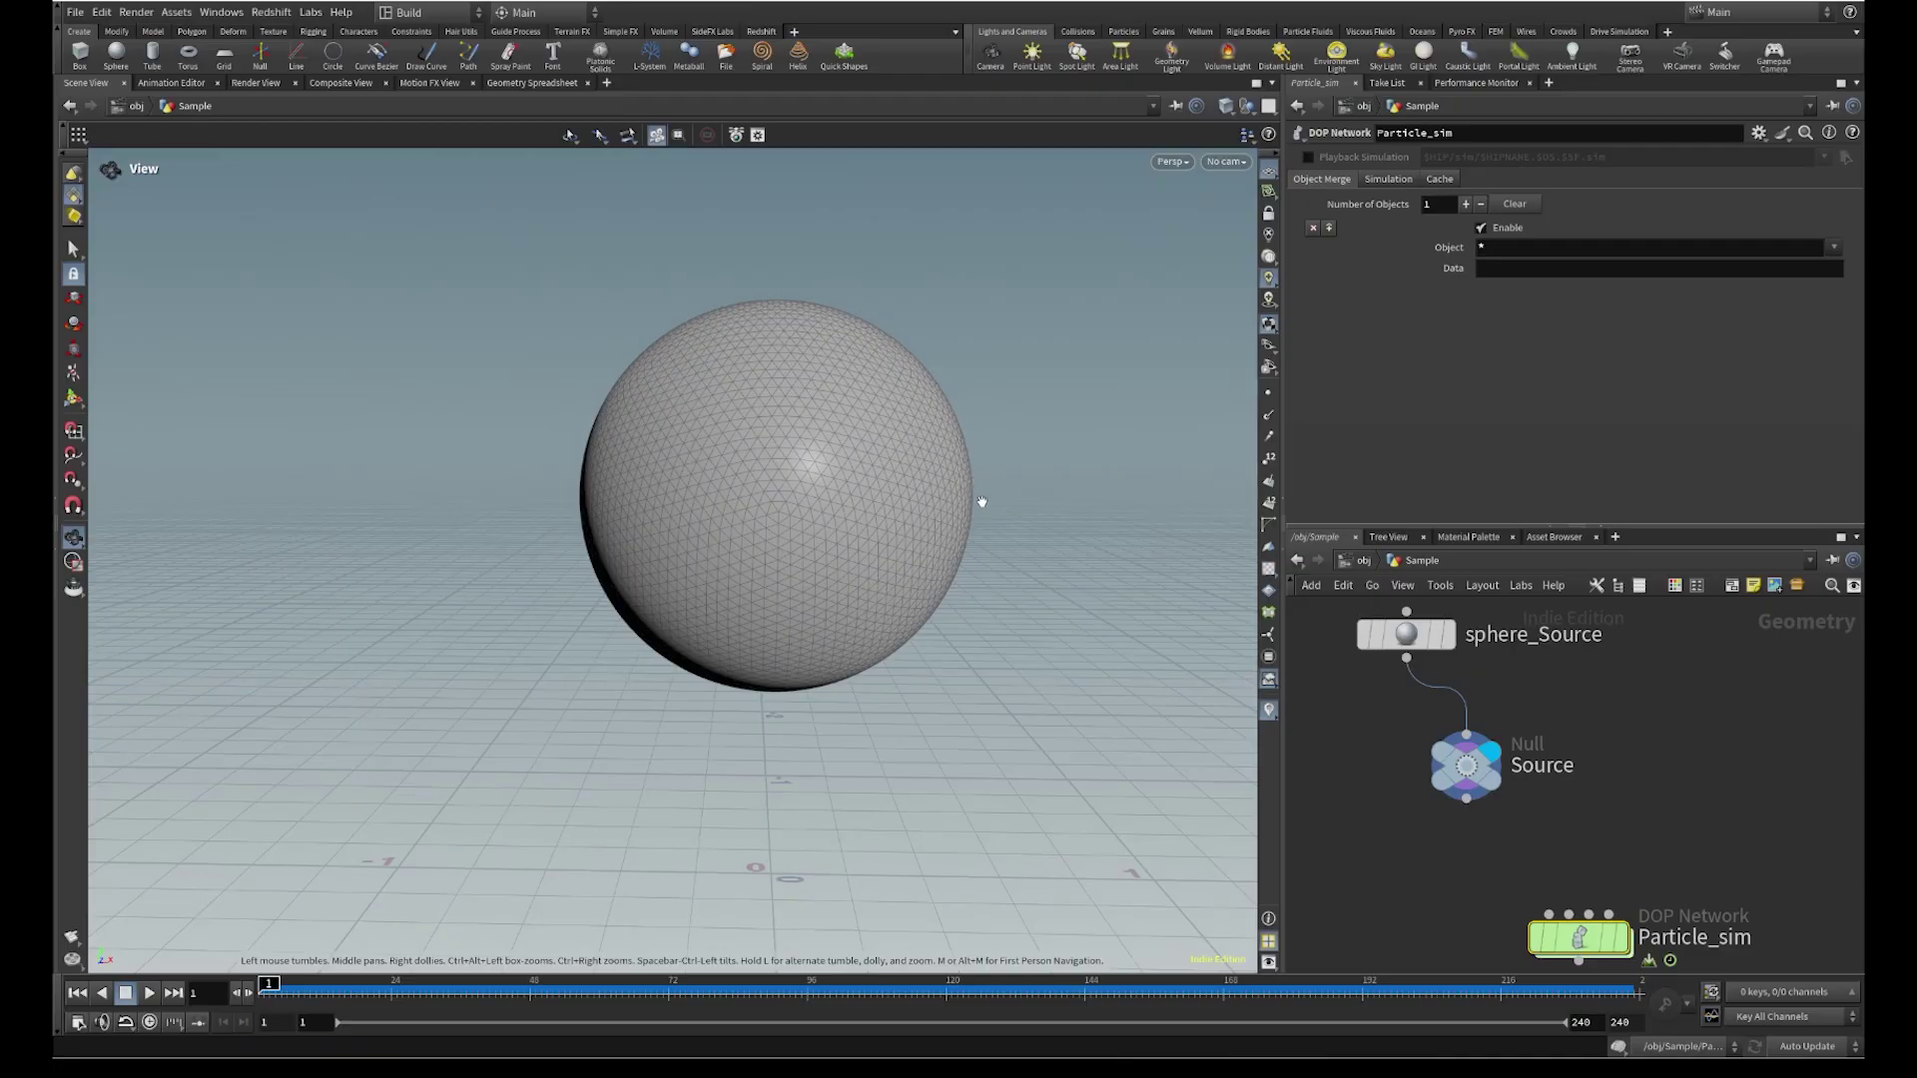
# Switch to point selection and box-select a patch of points on the lower part of the Source null's sphere
pyautogui.moveTo(1099, 437); pyautogui.dragTo(1008, 451)
pyautogui.press('s')
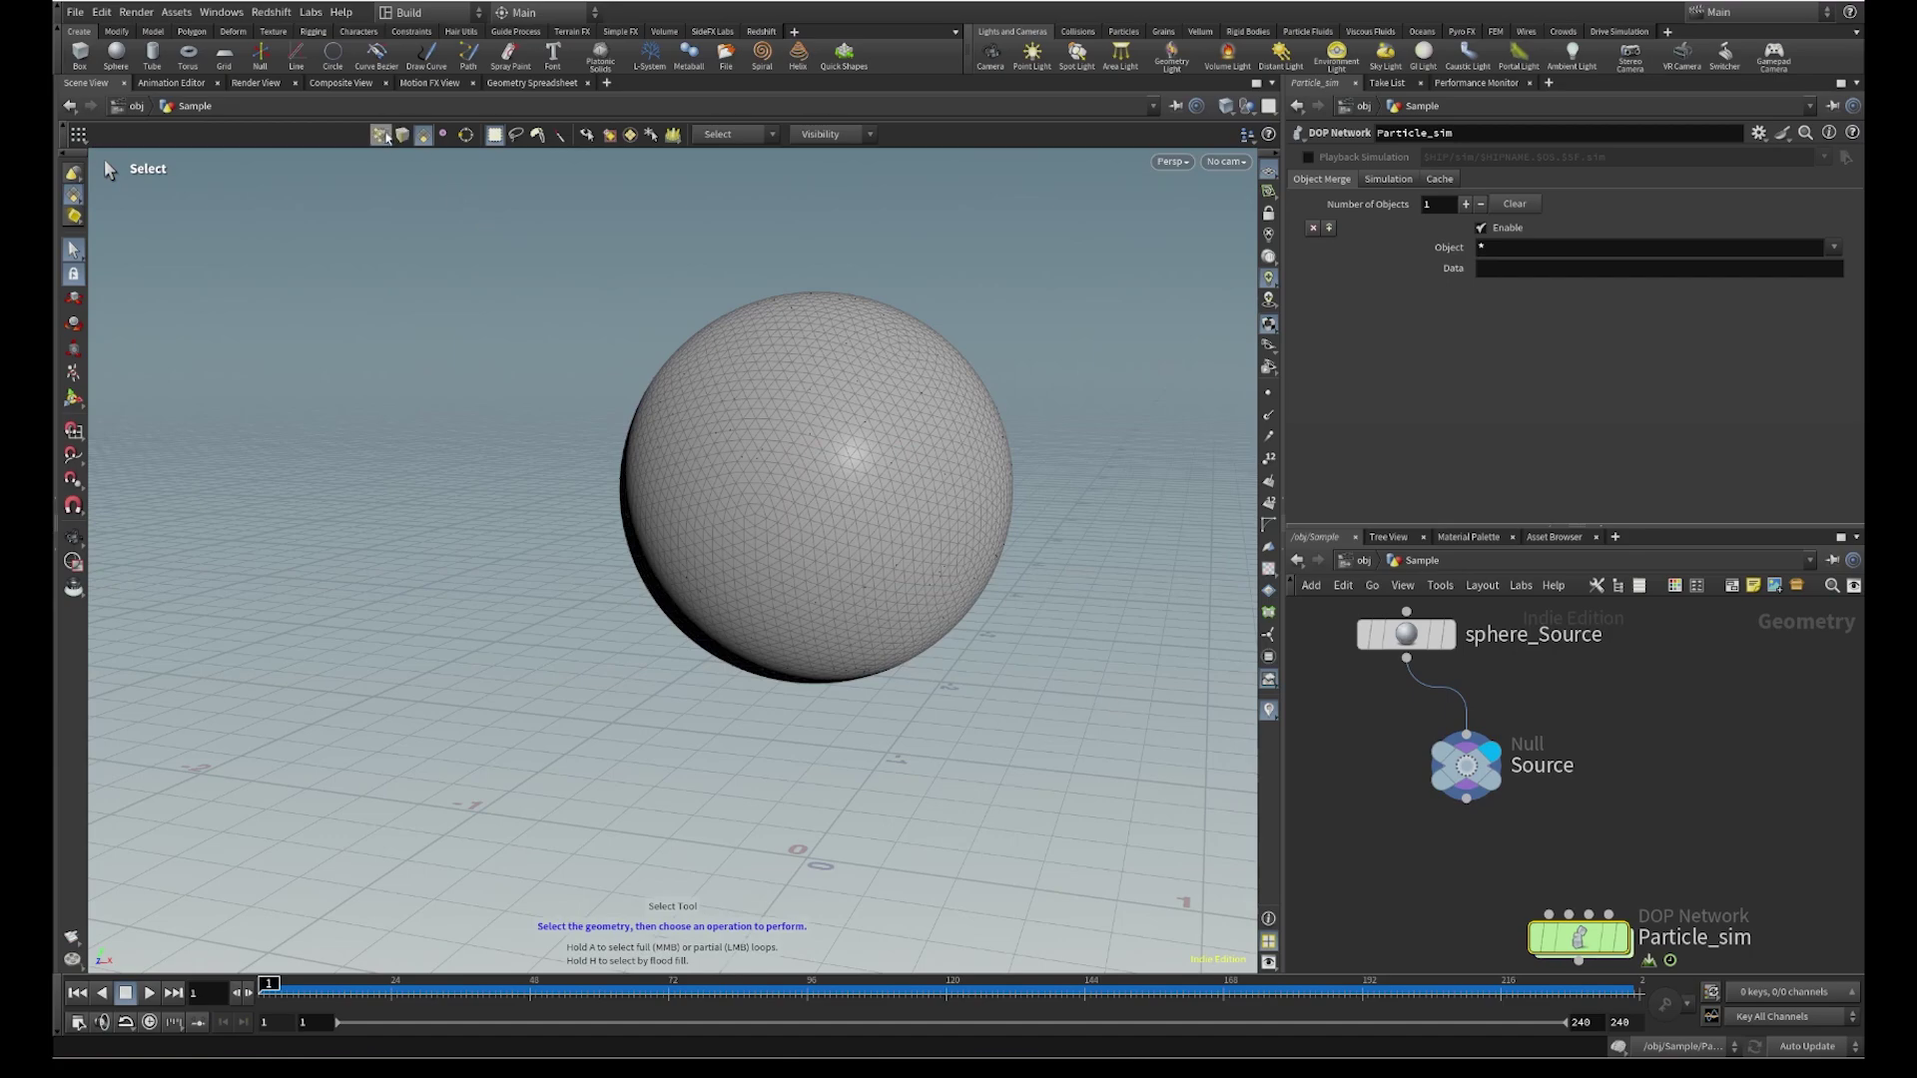
pyautogui.click(380, 134)
pyautogui.moveTo(1129, 484); pyautogui.dragTo(719, 789)
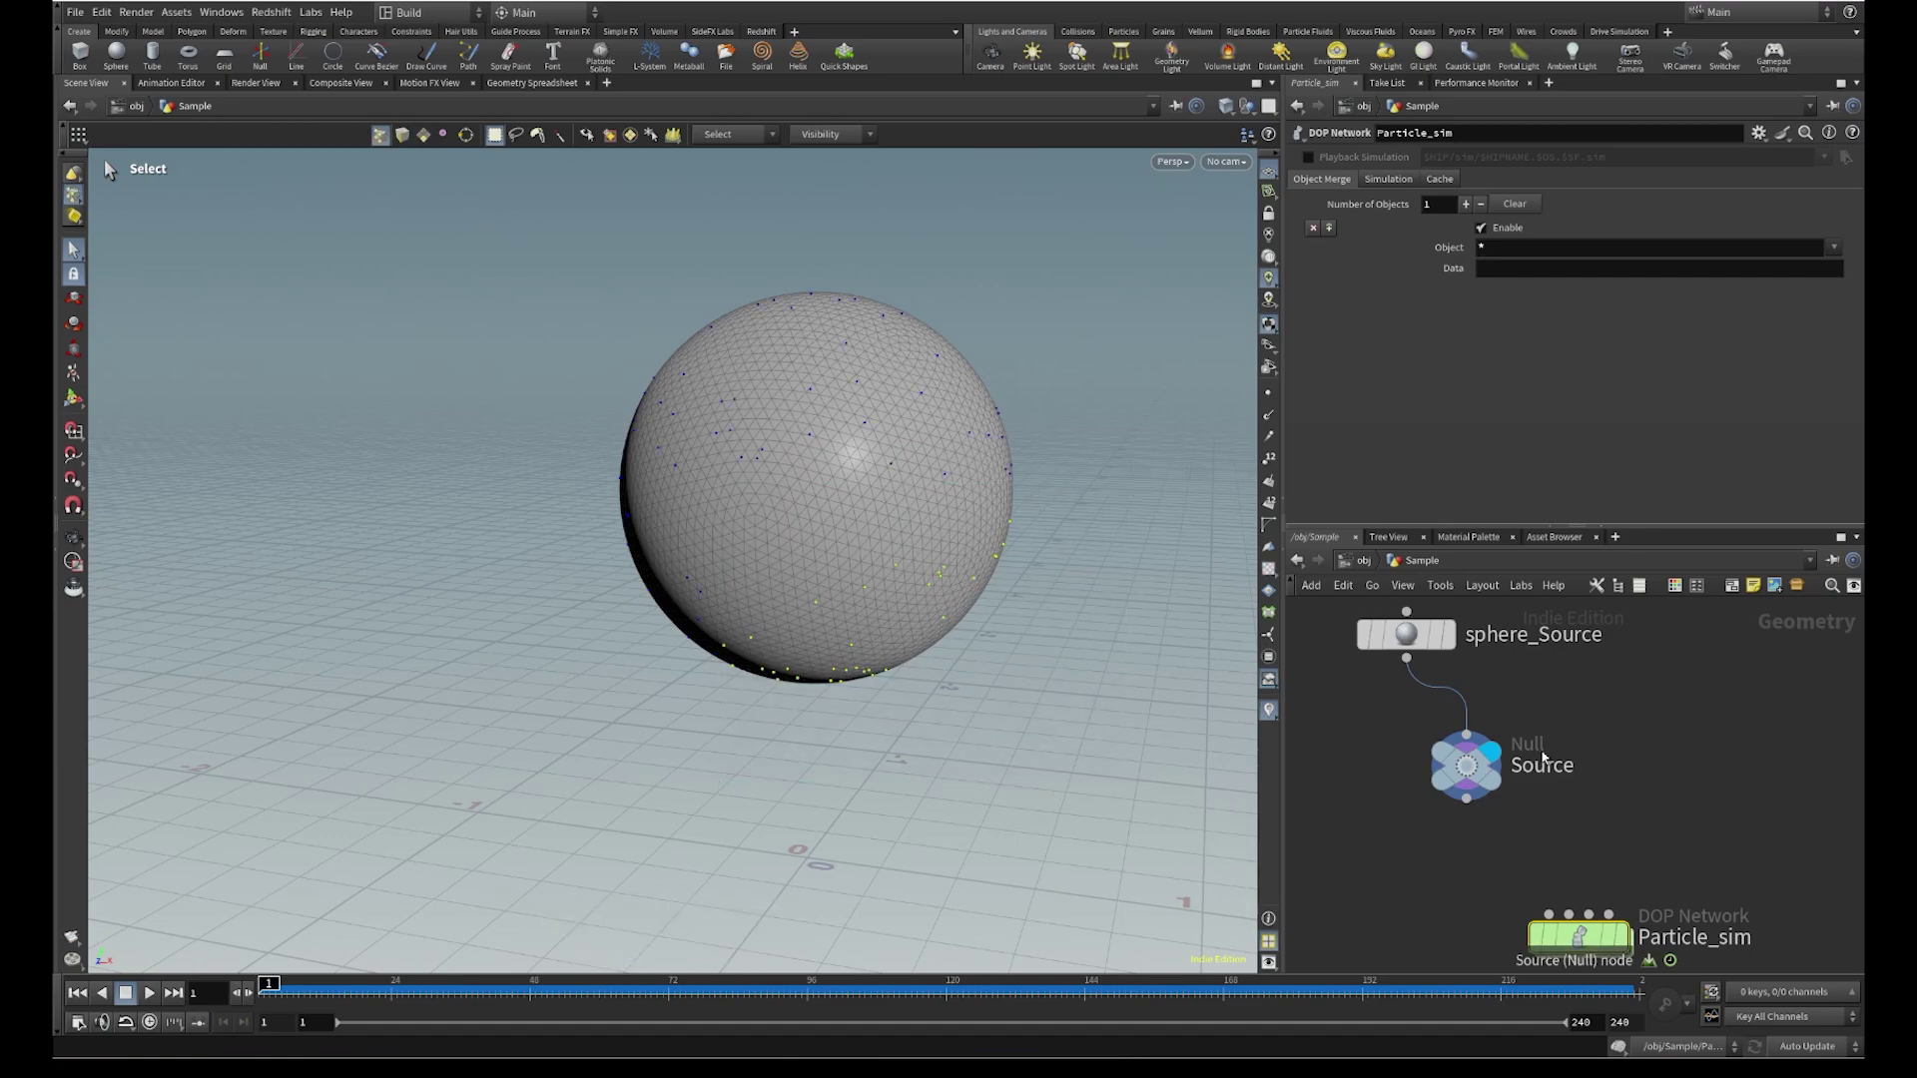
pyautogui.click(1466, 765)
pyautogui.moveTo(1088, 422); pyautogui.dragTo(755, 683)
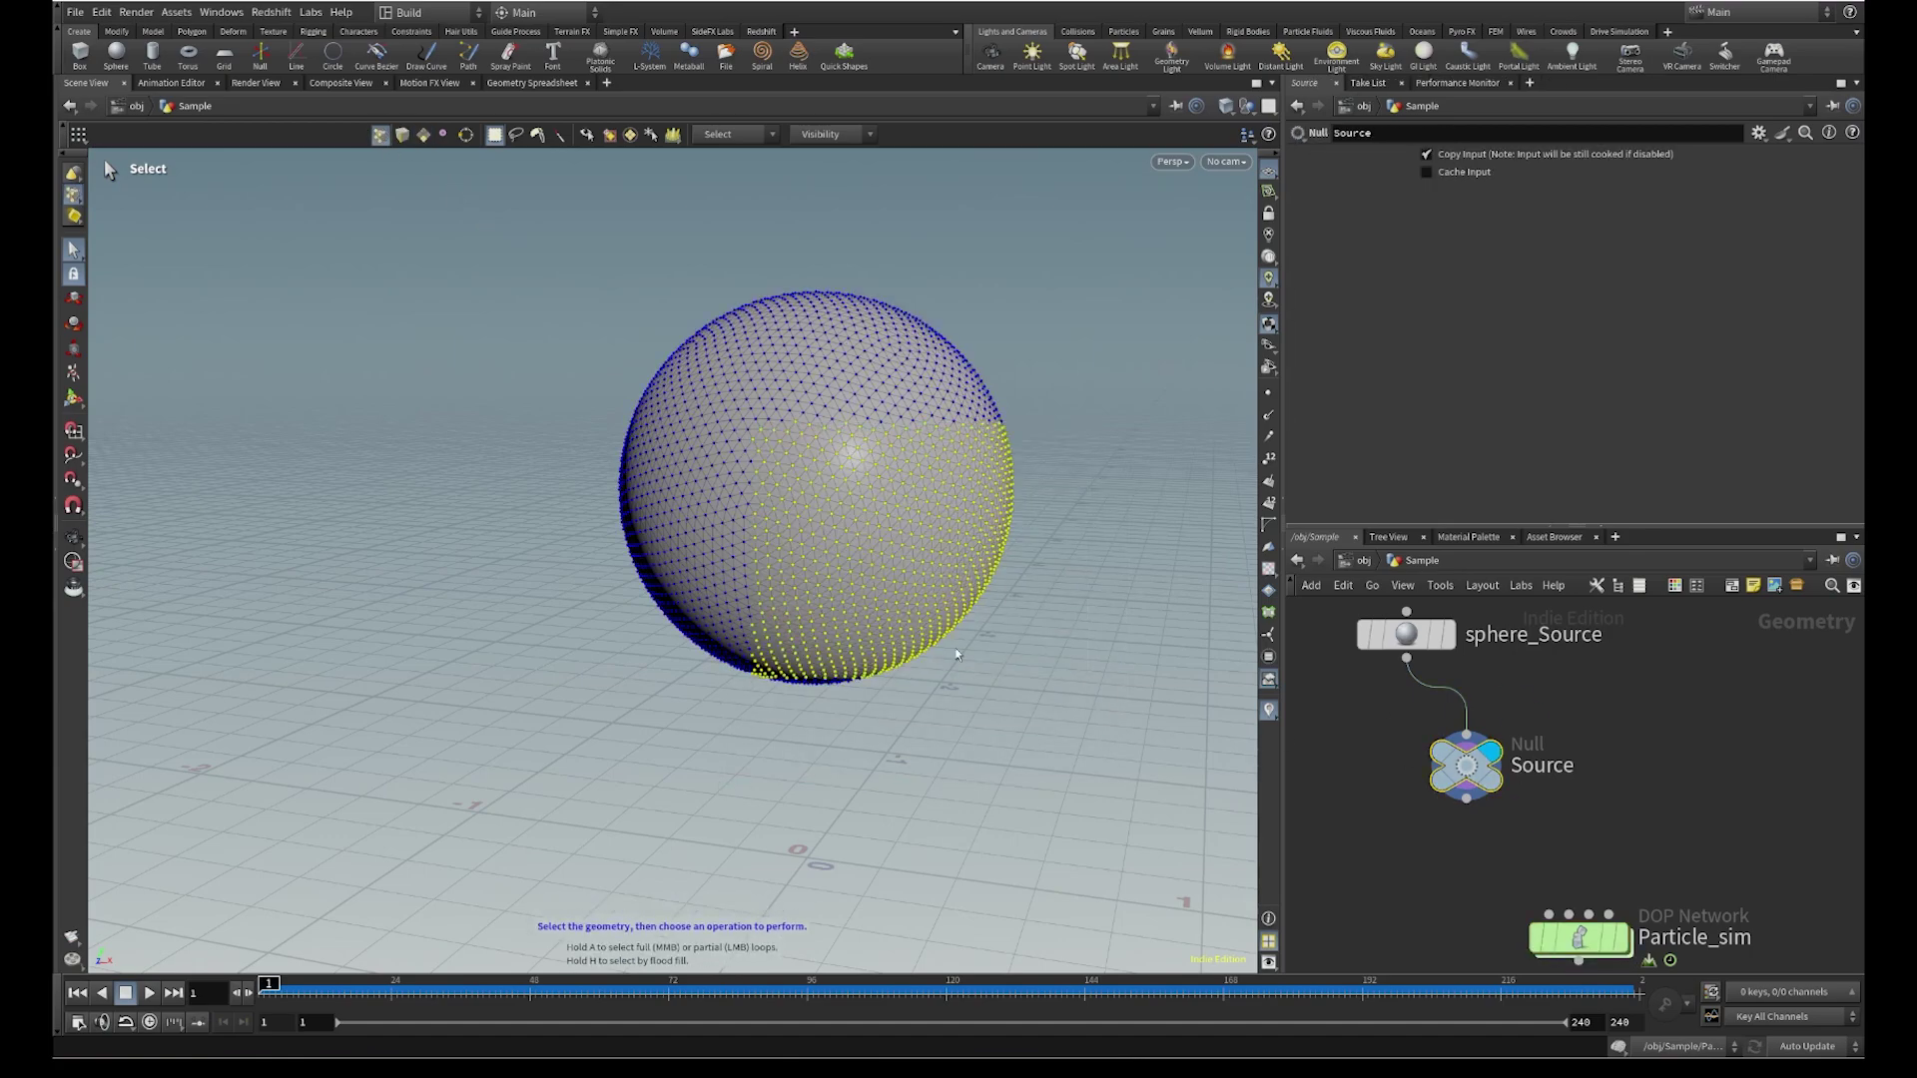
# Examine the selected patch of points on the sphere from several angles and distances
pyautogui.press('Escape')
pyautogui.moveTo(958, 488); pyautogui.dragTo(856, 577)
pyautogui.scroll(-5, 1175, 541)
pyautogui.scroll(5, 858, 569)
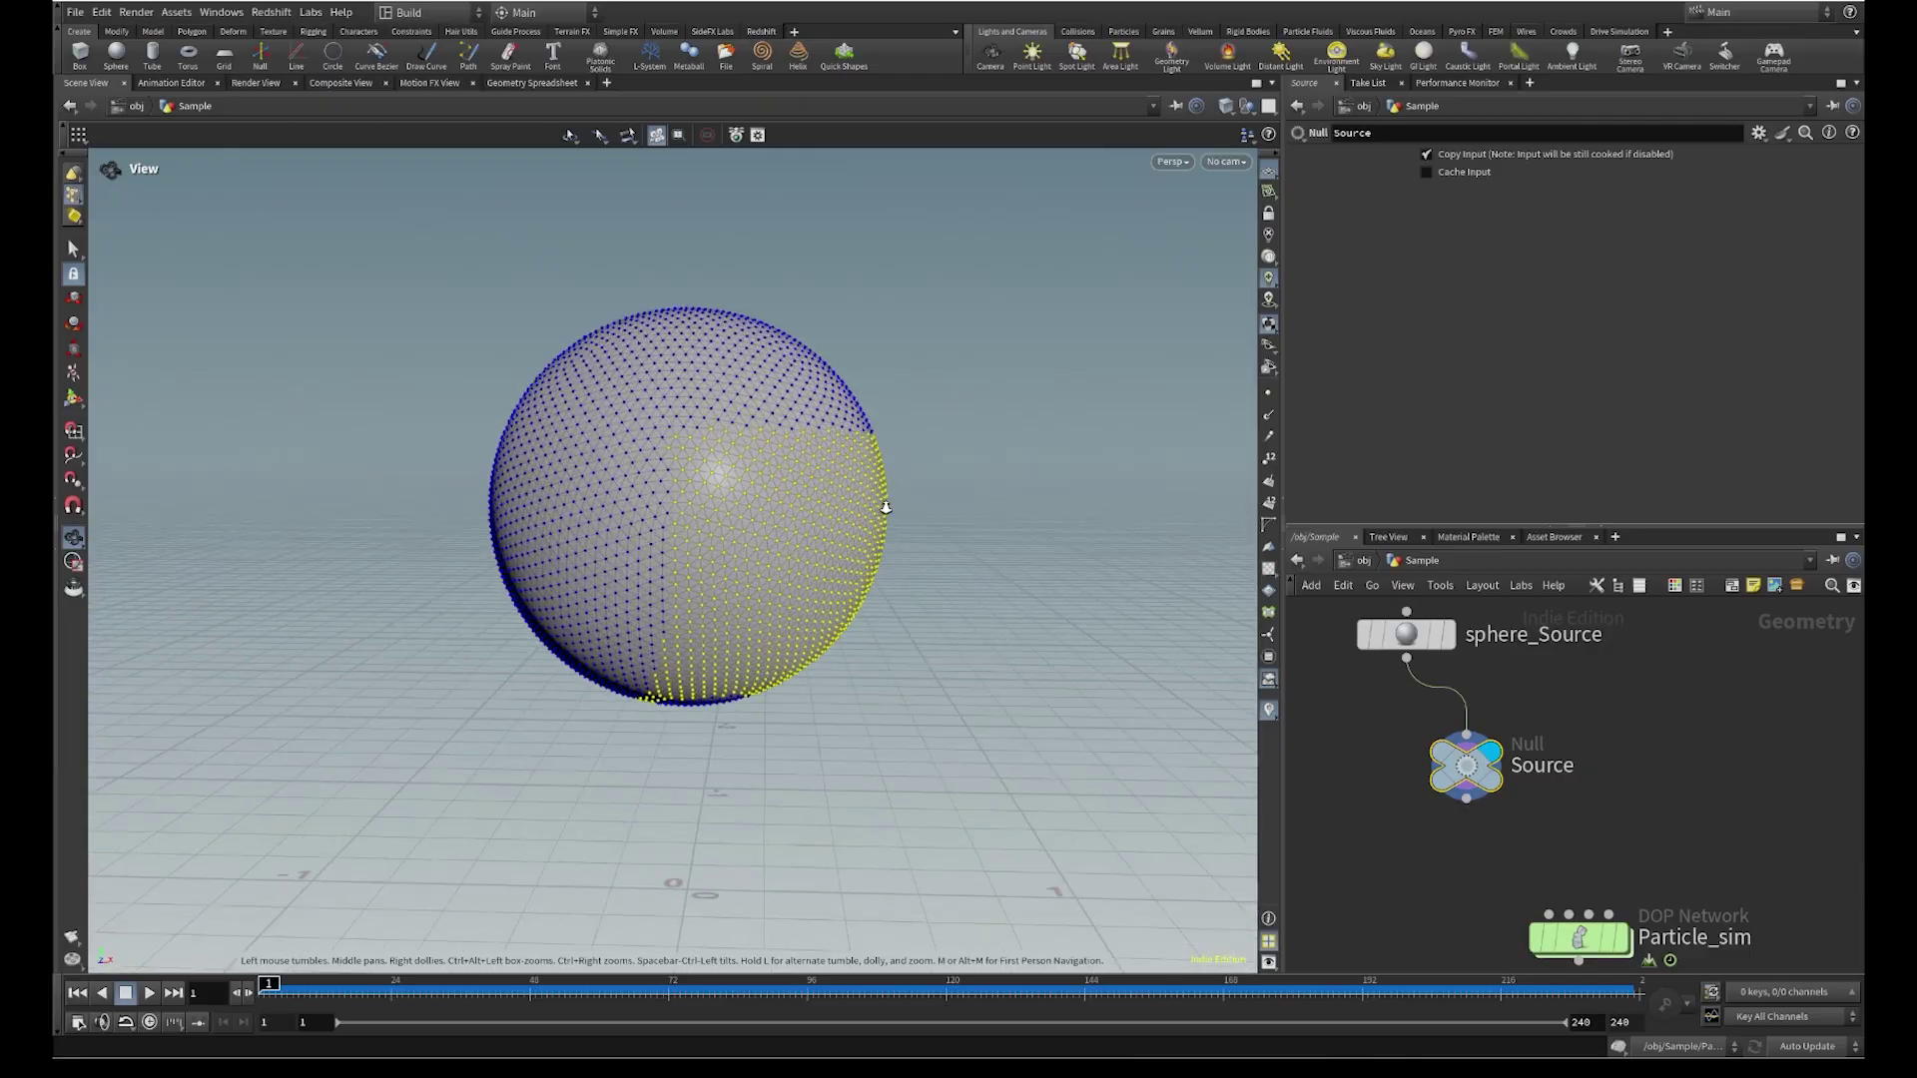
pyautogui.press('s')
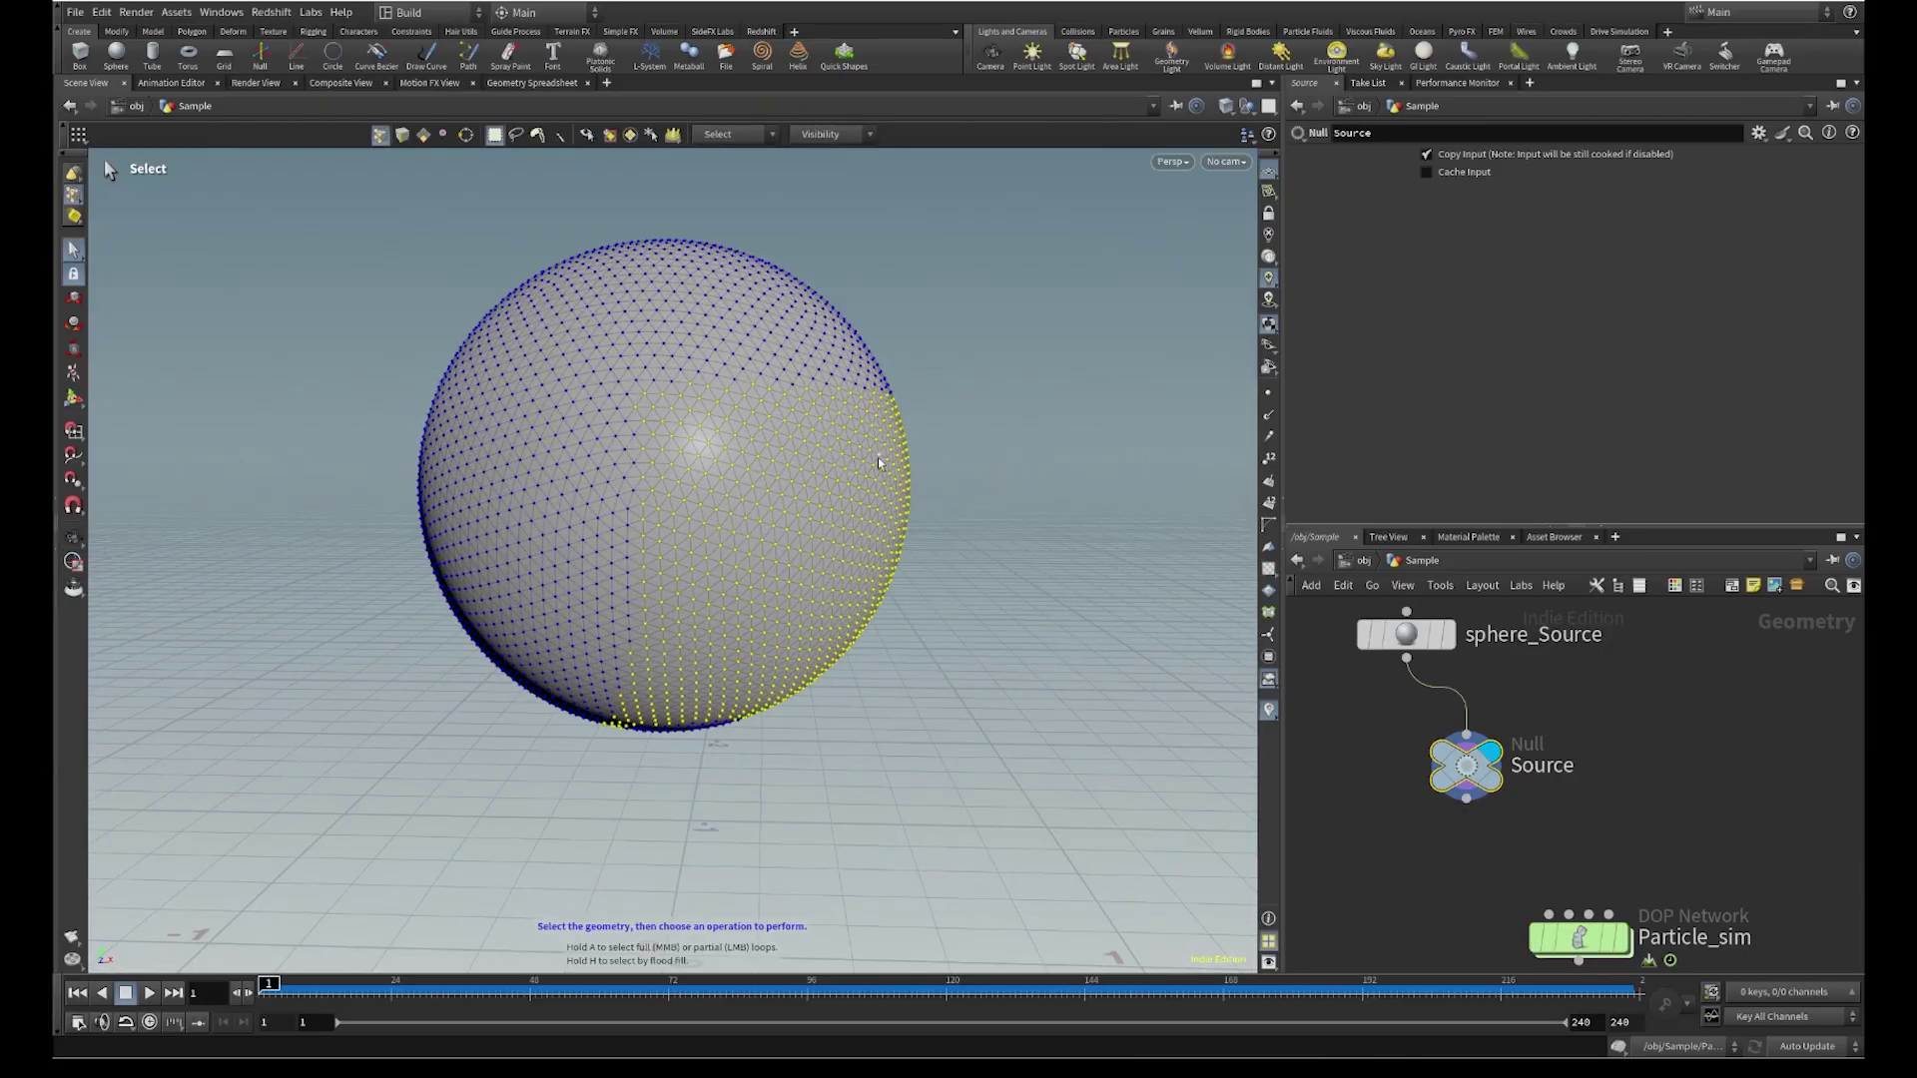
pyautogui.press('Escape')
pyautogui.moveTo(833, 454); pyautogui.dragTo(630, 455)
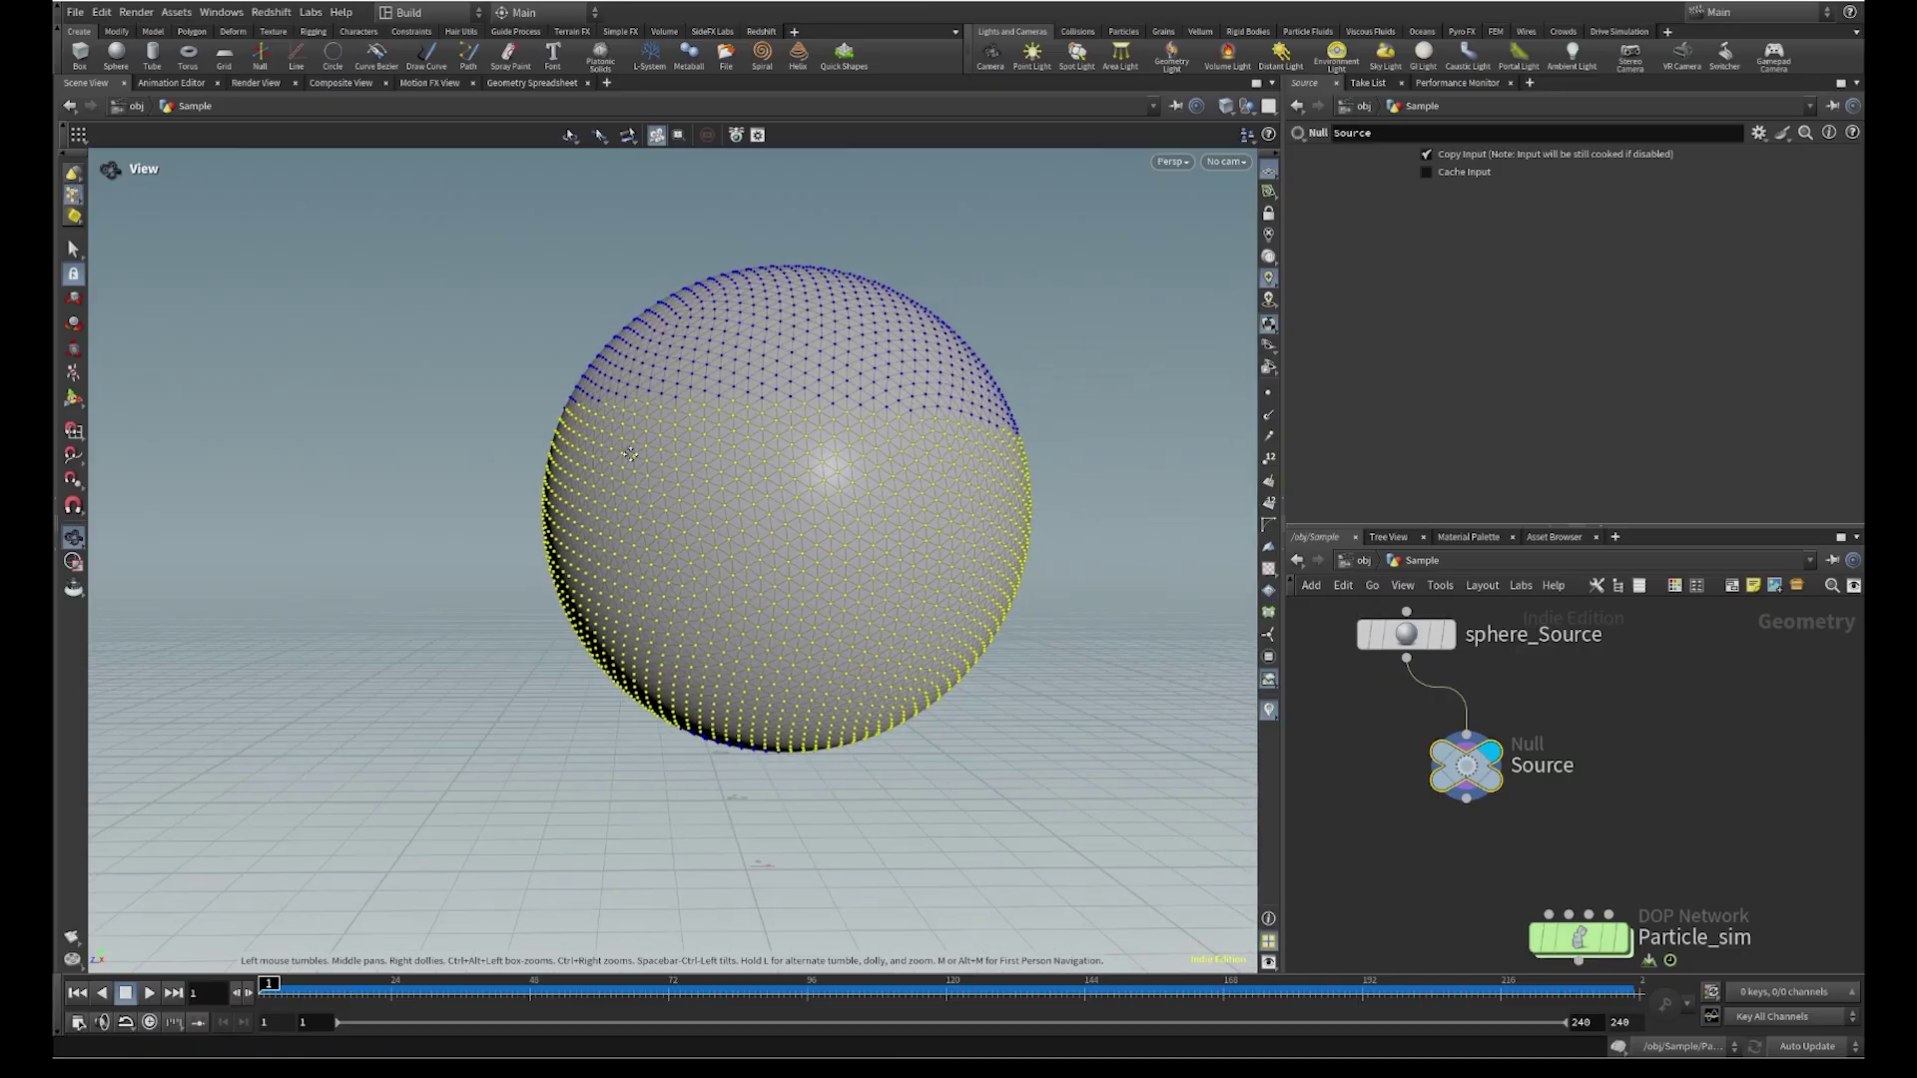
pyautogui.moveTo(984, 501); pyautogui.dragTo(1155, 509)
pyautogui.press('s')
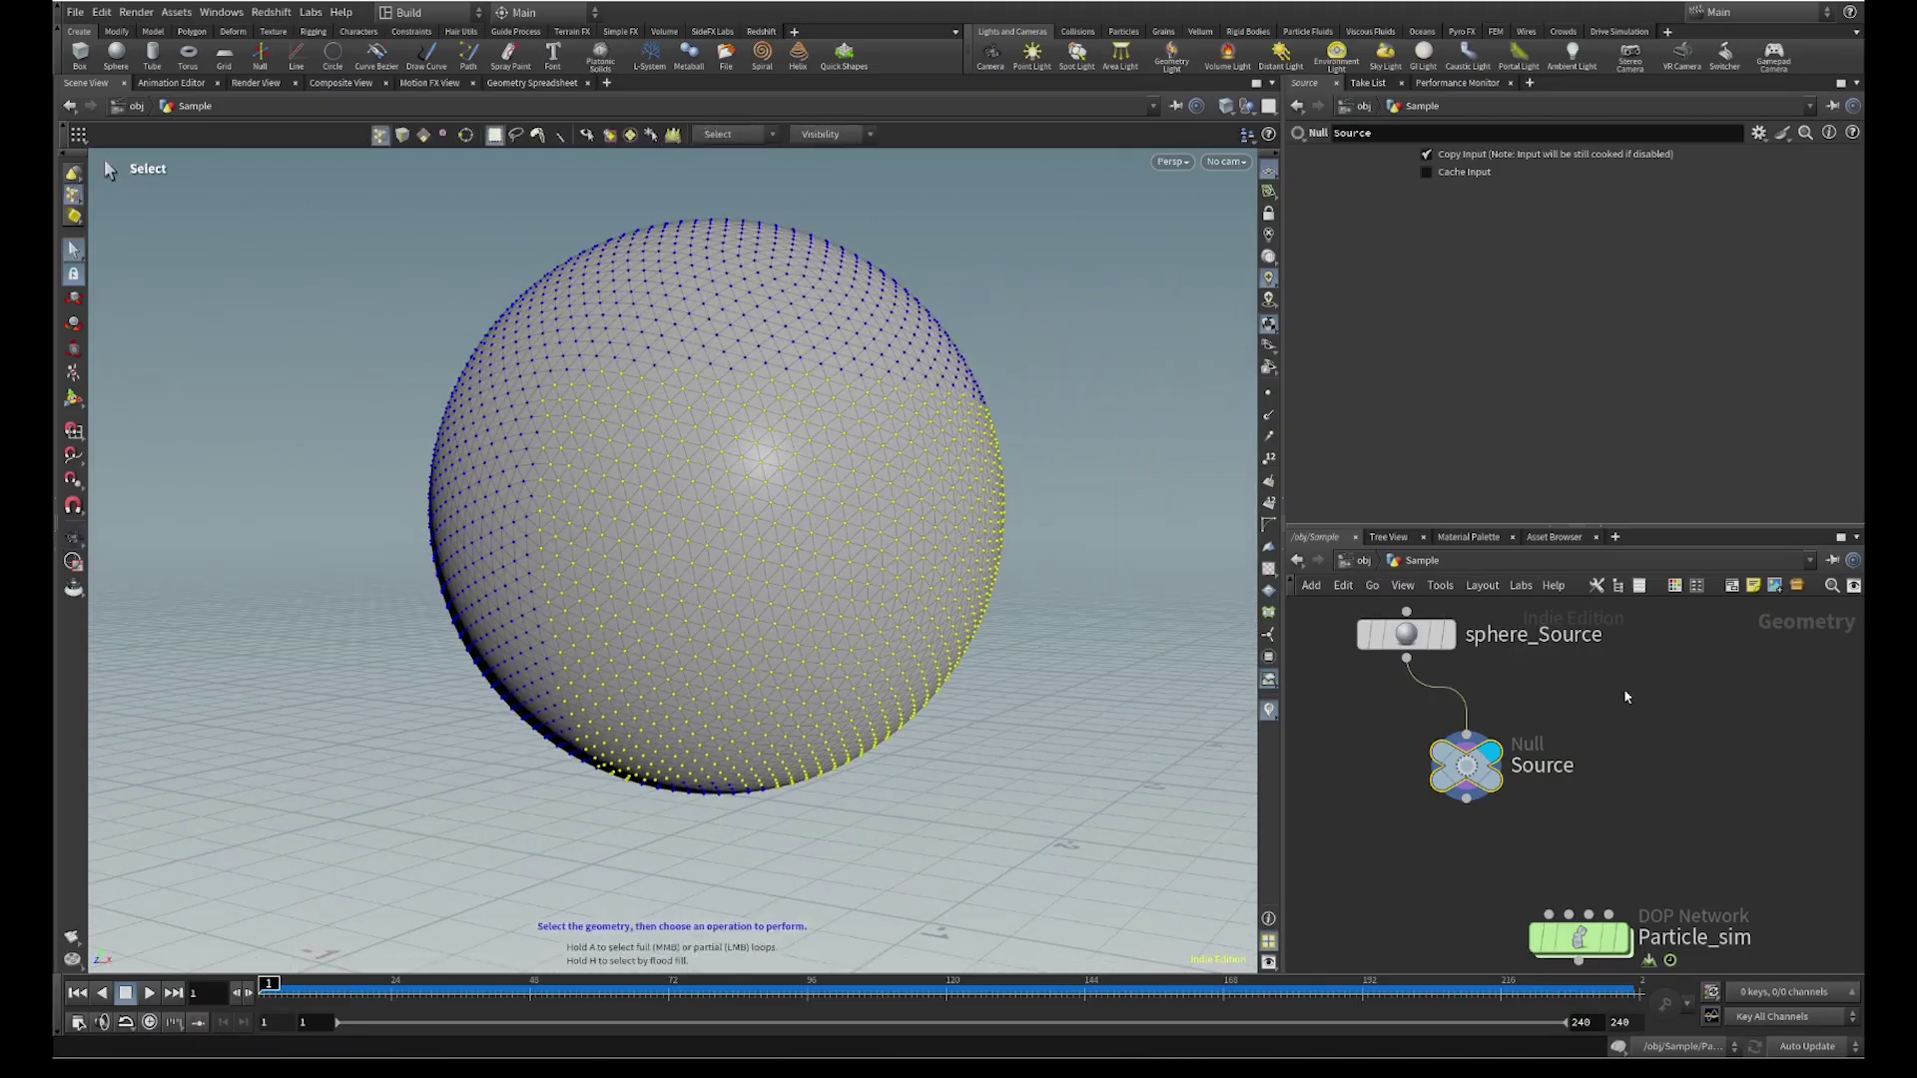
# Insert a Group Create node on the wire between sphere_Source and the Source null
pyautogui.scroll(-2, 1648, 814)
pyautogui.moveTo(1468, 720); pyautogui.dragTo(1458, 644)
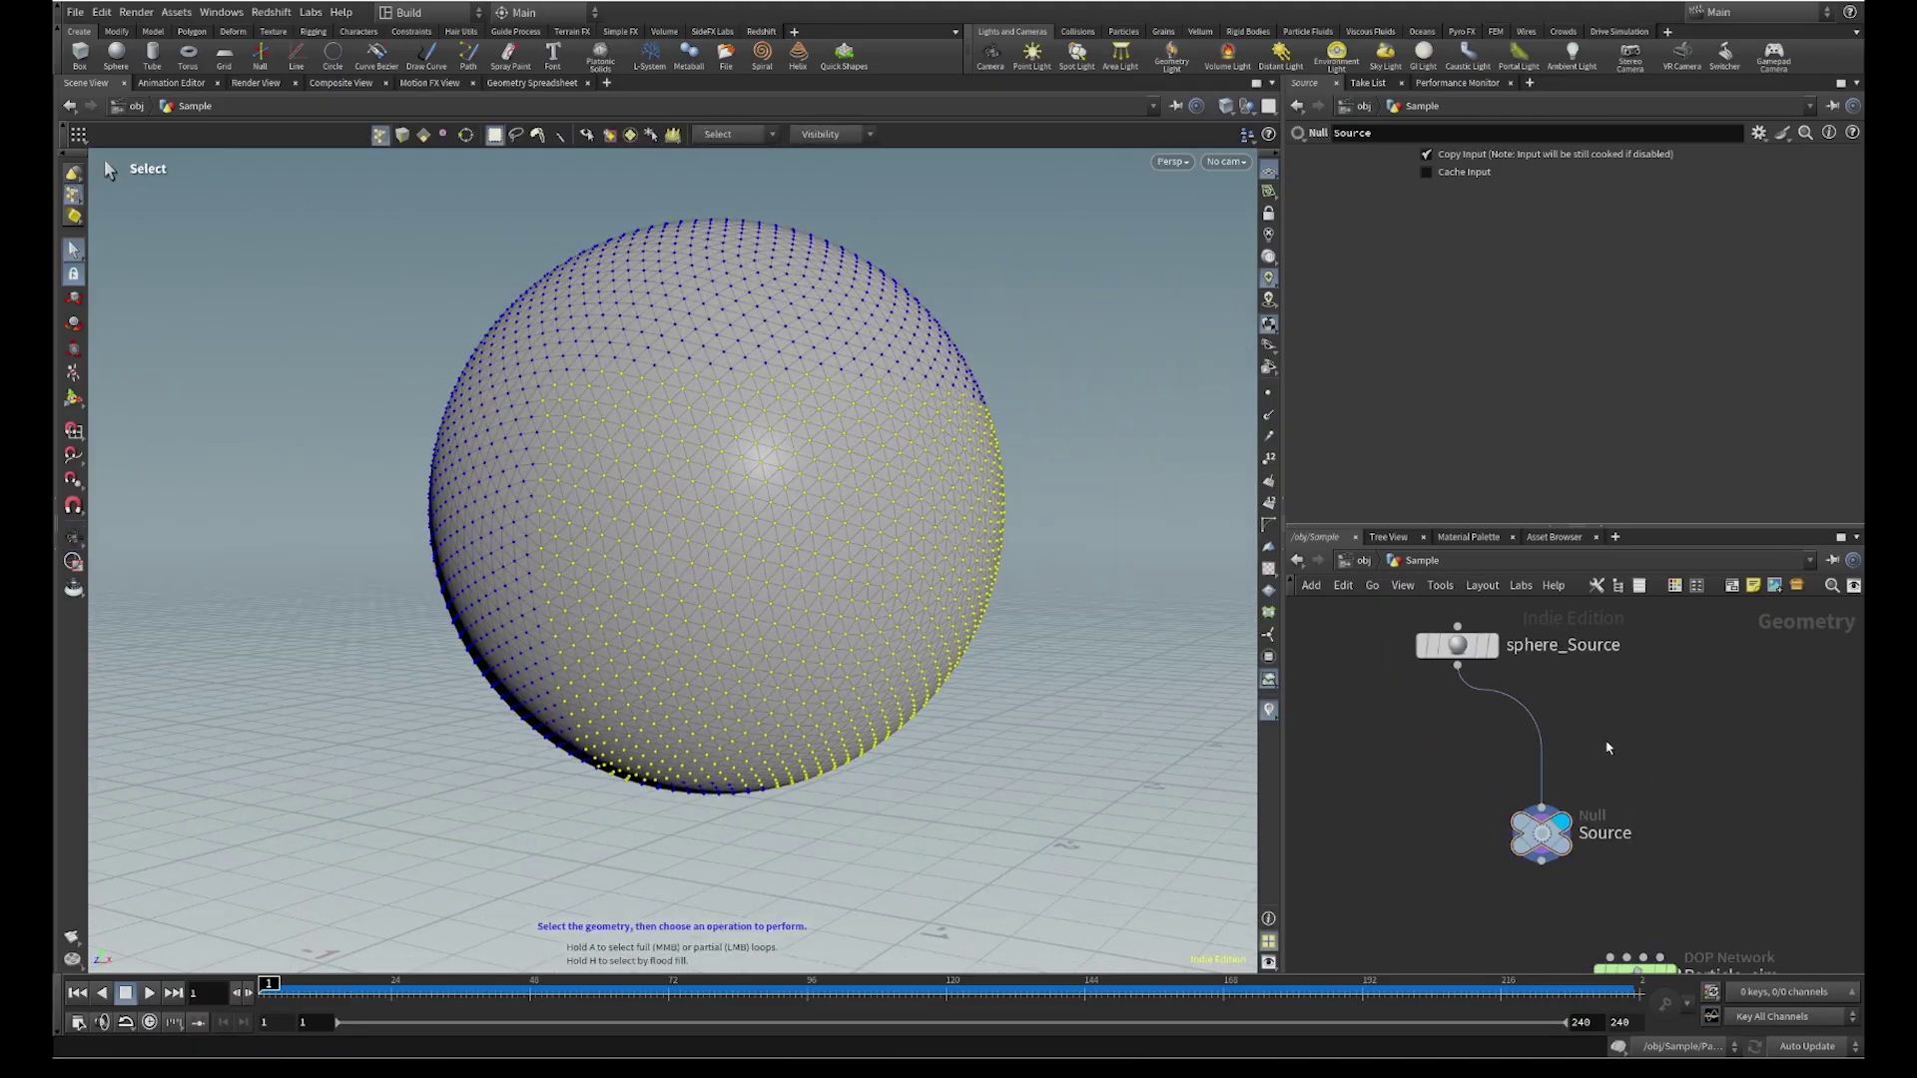
pyautogui.press('Return')
pyautogui.press('Tab')
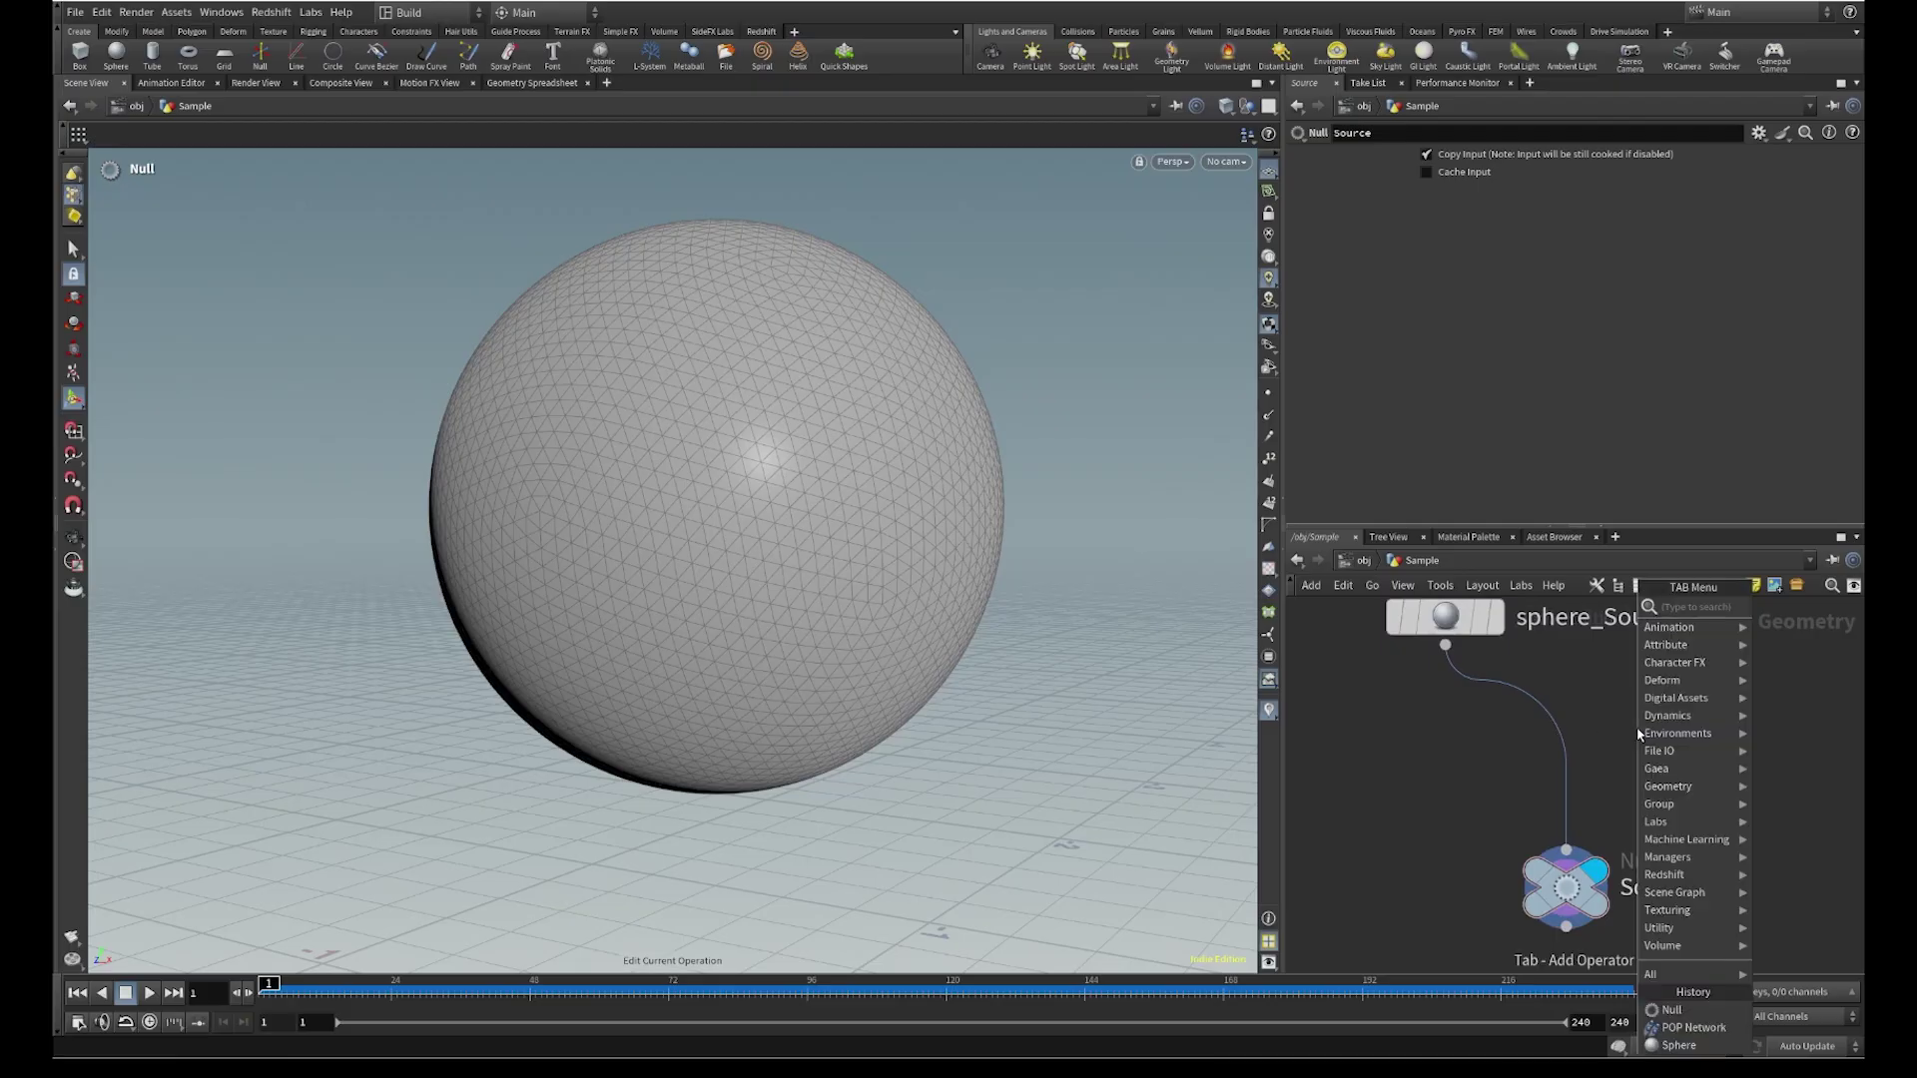
pyautogui.write('group')
pyautogui.press('Return')
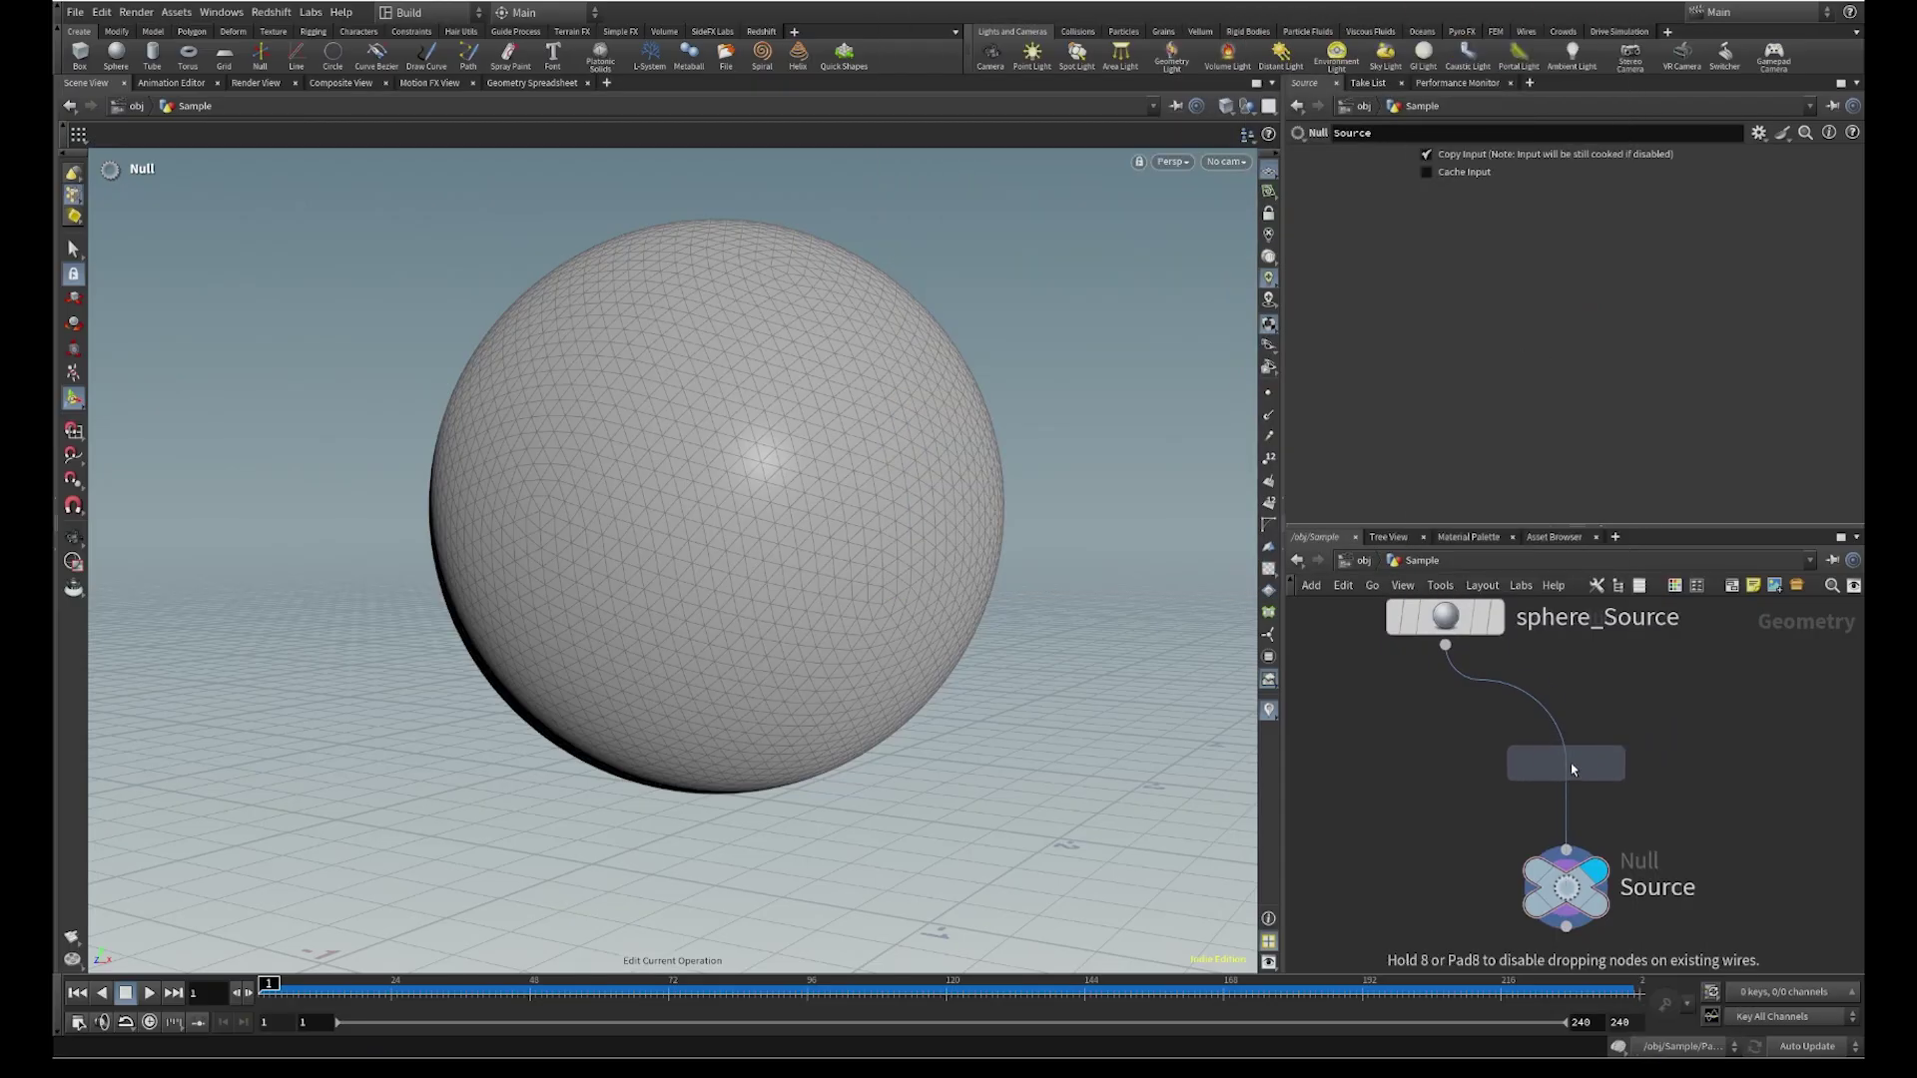
pyautogui.click(1568, 773)
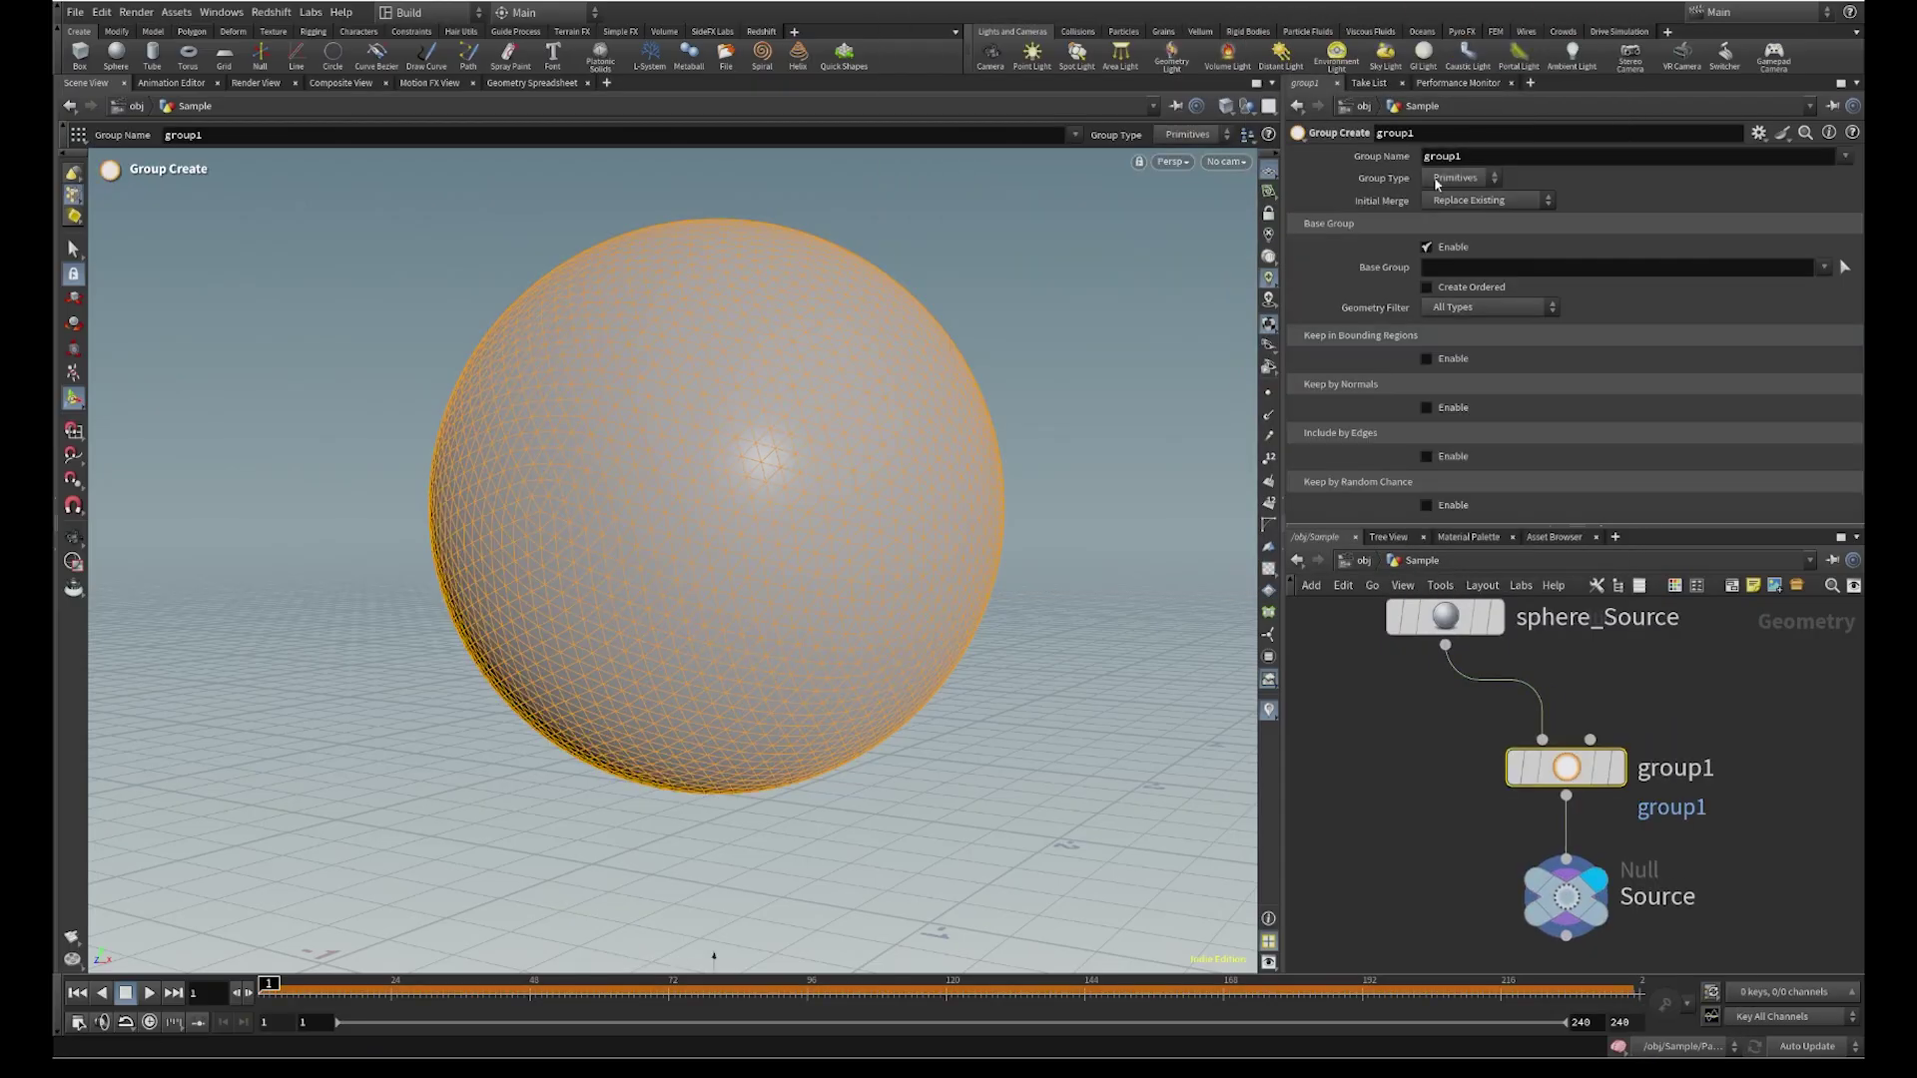
# Set the new group node's type to Points and its group name to gen
pyautogui.click(1464, 180)
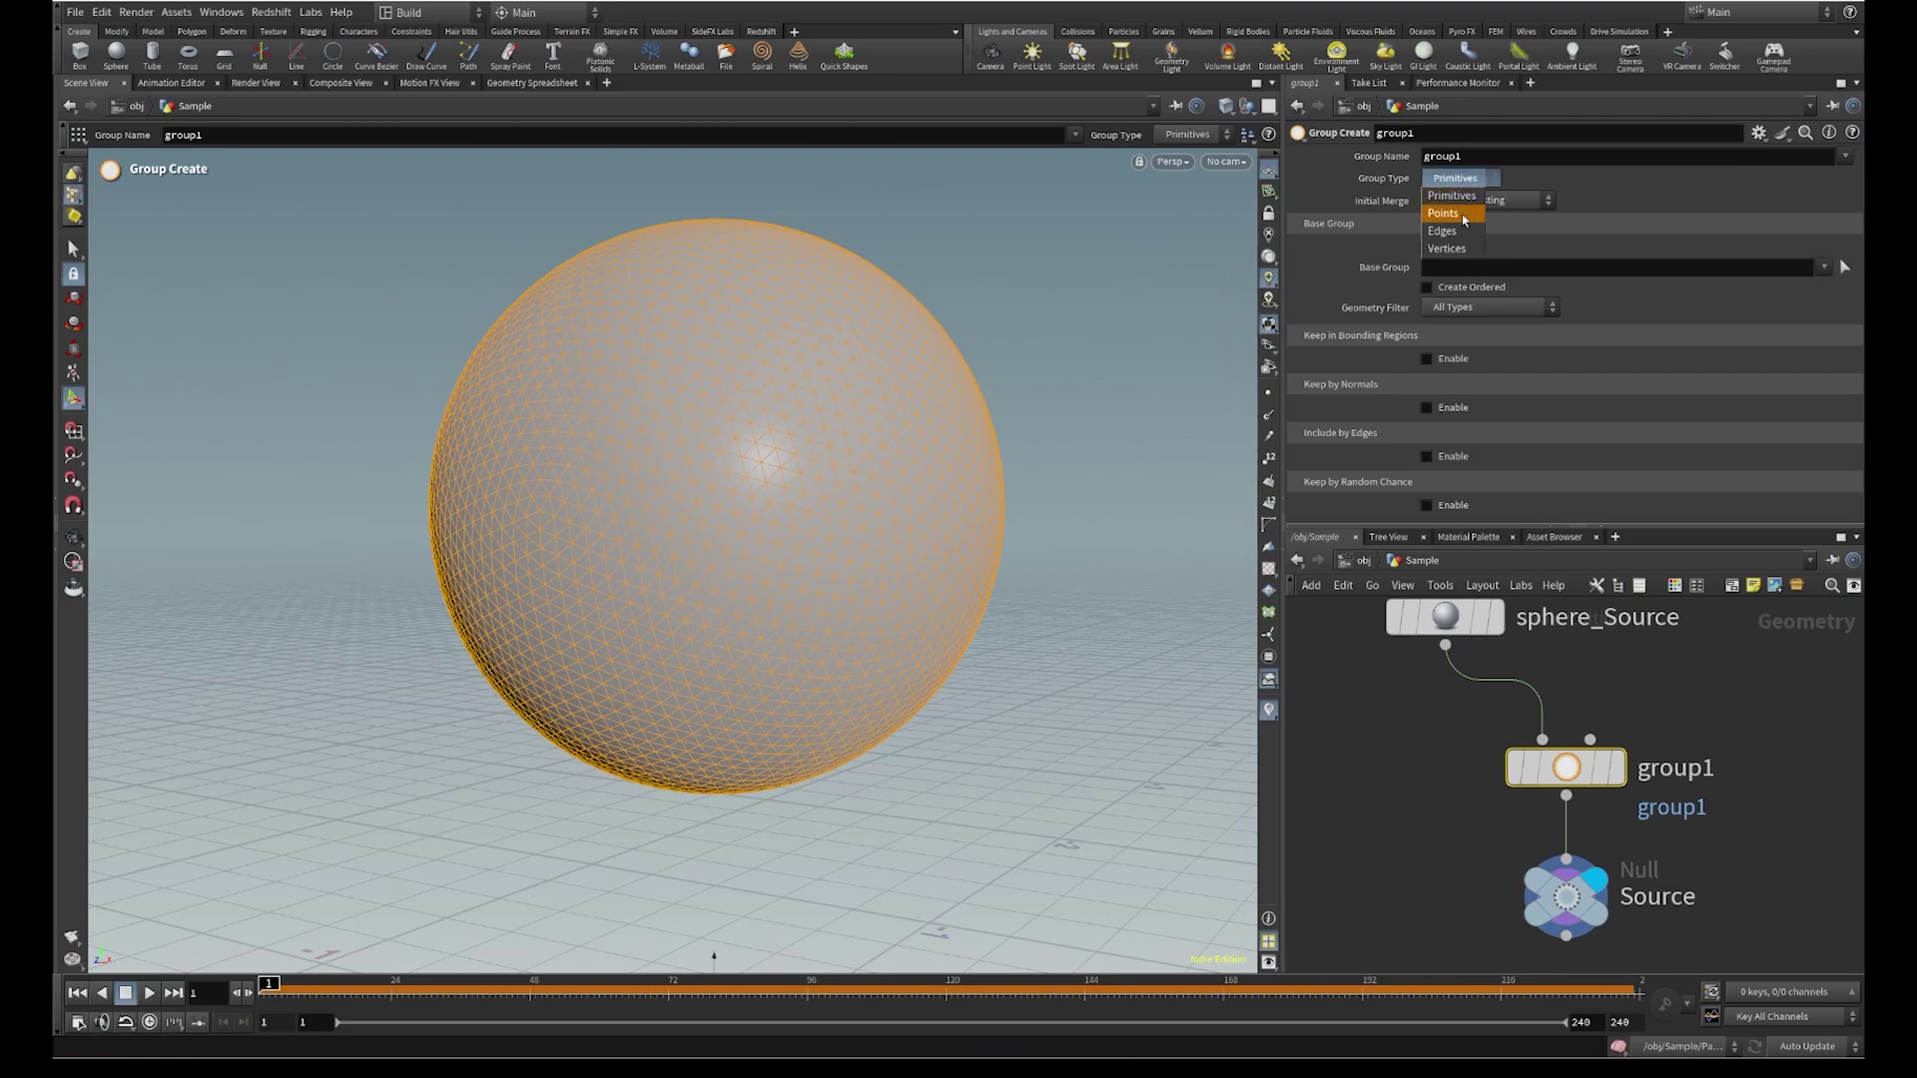
pyautogui.click(1462, 201)
pyautogui.doubleClick(1442, 157)
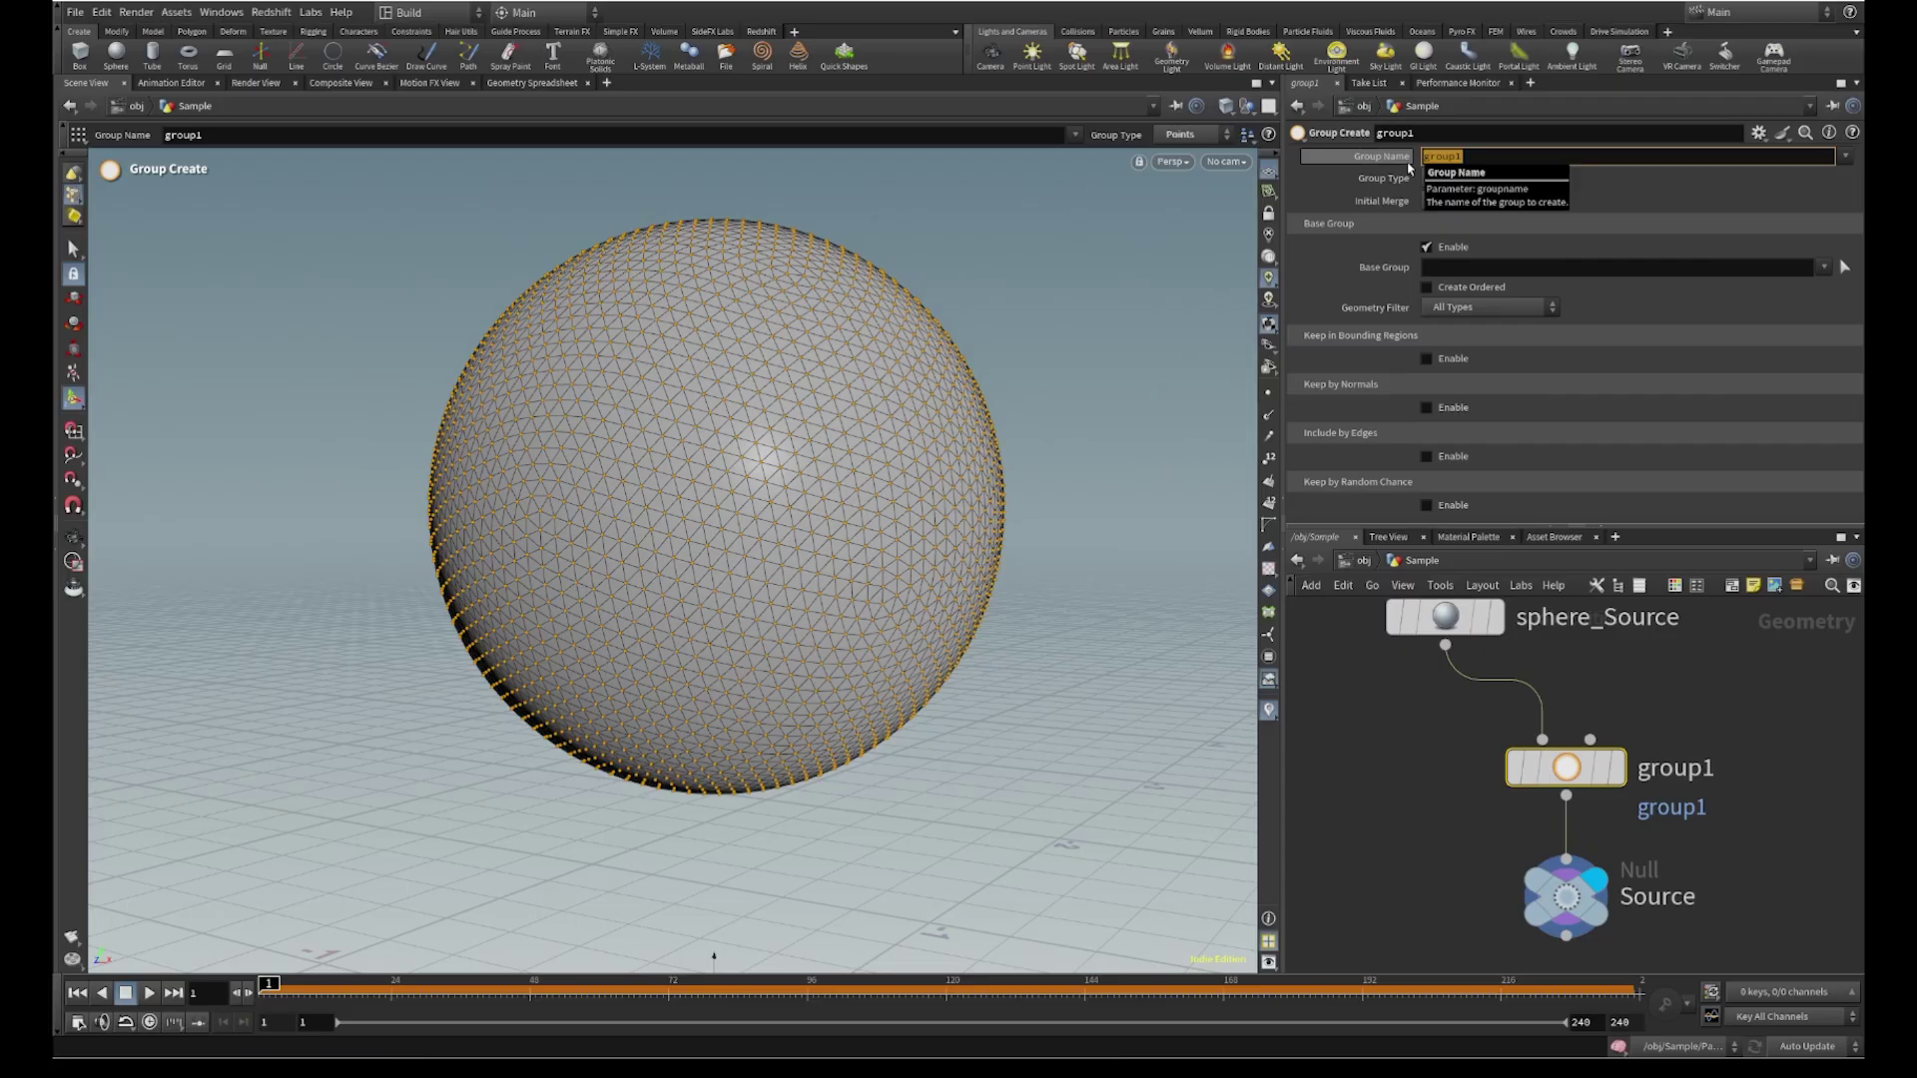
pyautogui.write('gen')
pyautogui.press('Return')
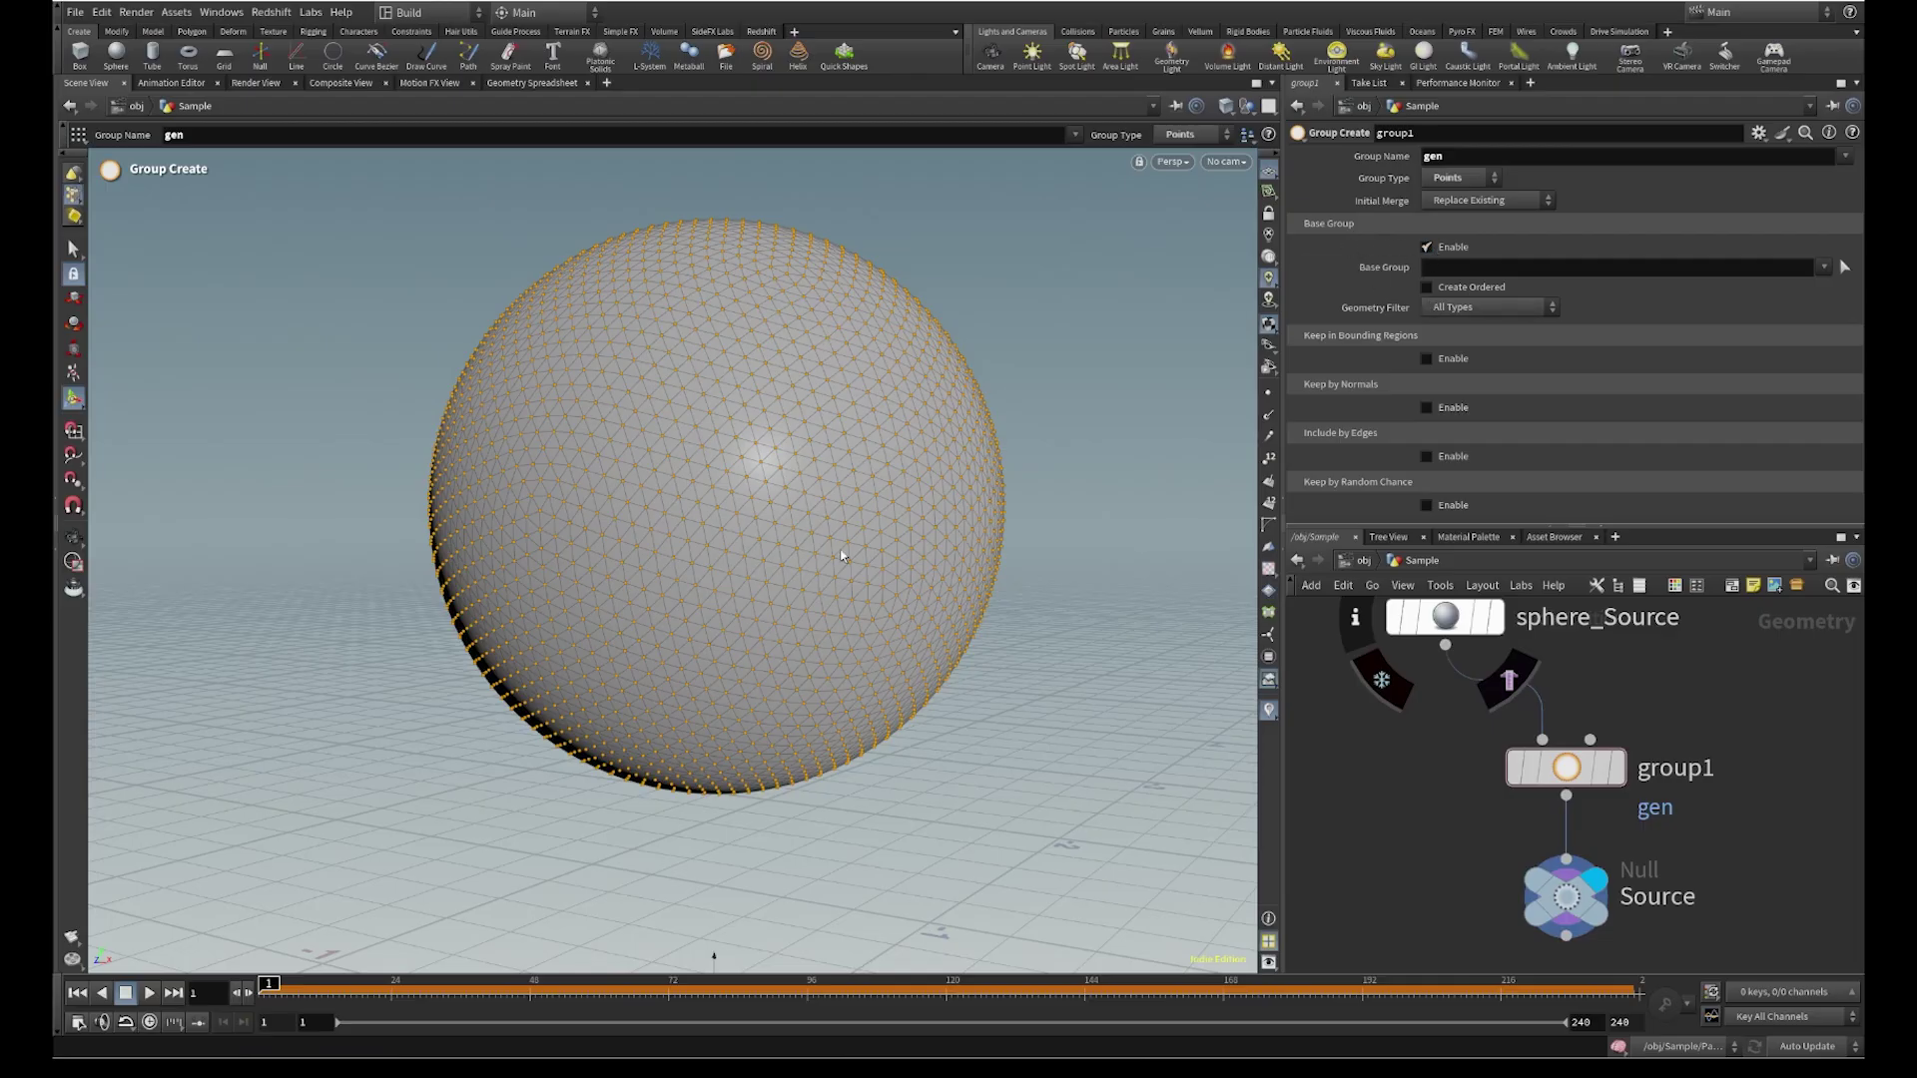
# Limit the gen group by a bounding box instead of the base group, raising the box's center to about 0.5 in Y
pyautogui.click(1425, 247)
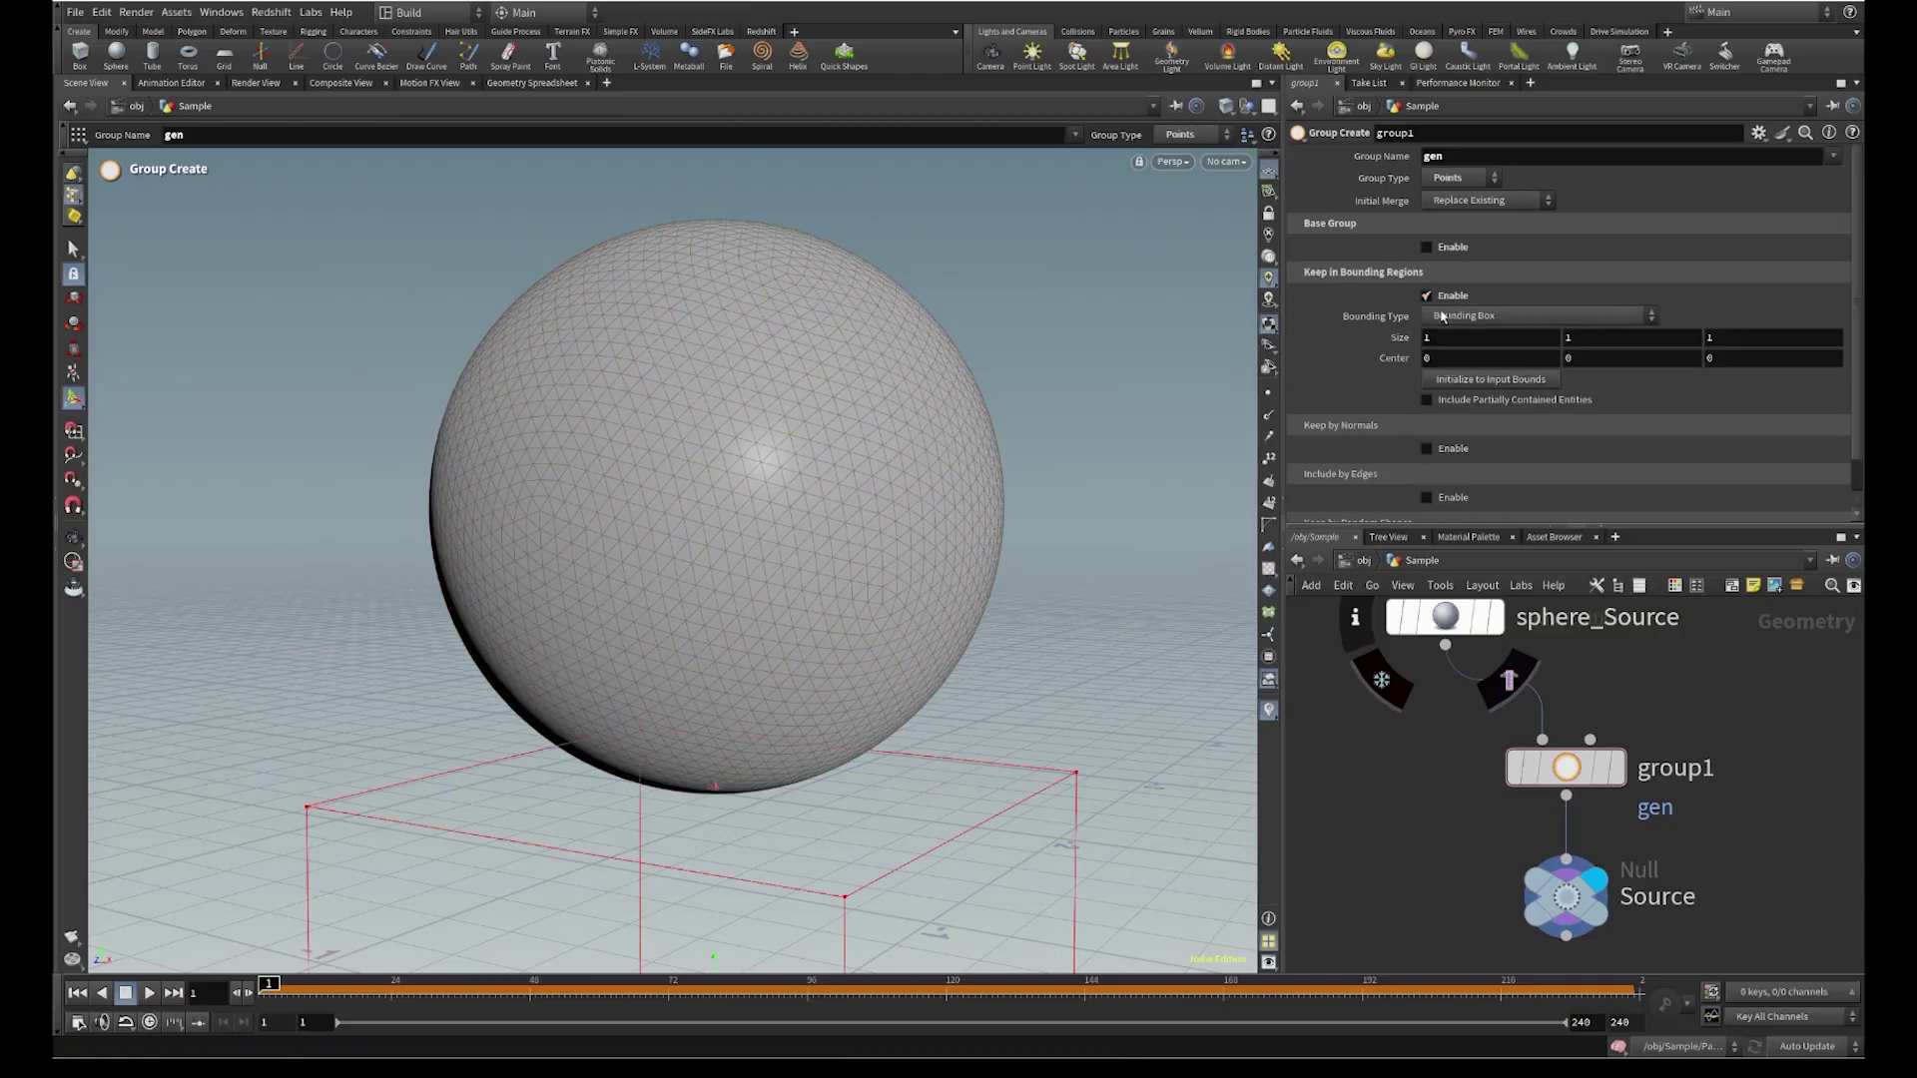
pyautogui.press('h')
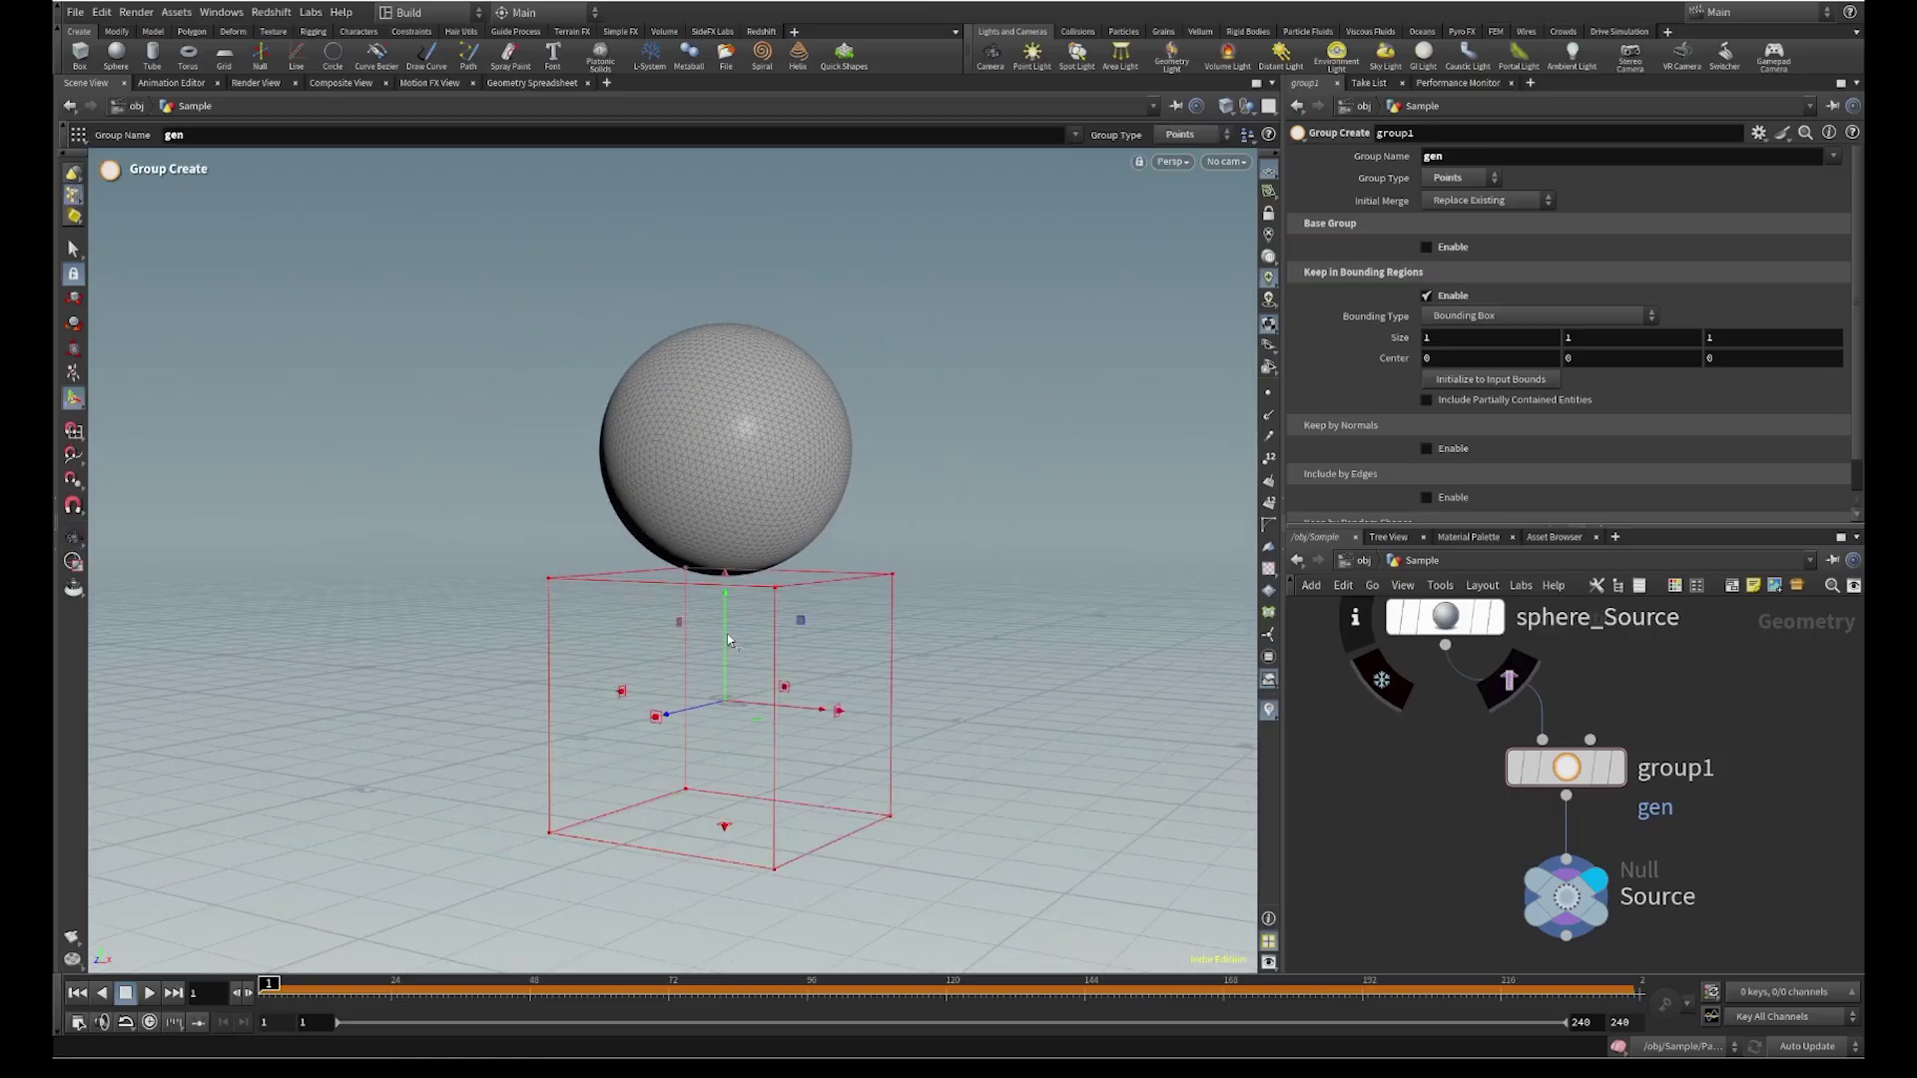
pyautogui.moveTo(727, 638); pyautogui.dragTo(764, 523)
pyautogui.keyDown('alt'); pyautogui.moveTo(812, 505); pyautogui.dragTo(911, 550, button='middle'); pyautogui.keyUp('alt')
pyautogui.moveTo(911, 550)
pyautogui.keyDown('alt'); pyautogui.mouseDown()
pyautogui.moveTo(1113, 689)
pyautogui.moveTo(1263, 577)
pyautogui.moveTo(925, 560)
pyautogui.mouseUp(); pyautogui.keyUp('alt')
pyautogui.keyDown('alt'); pyautogui.moveTo(821, 599); pyautogui.dragTo(1031, 436, button='right'); pyautogui.keyUp('alt')
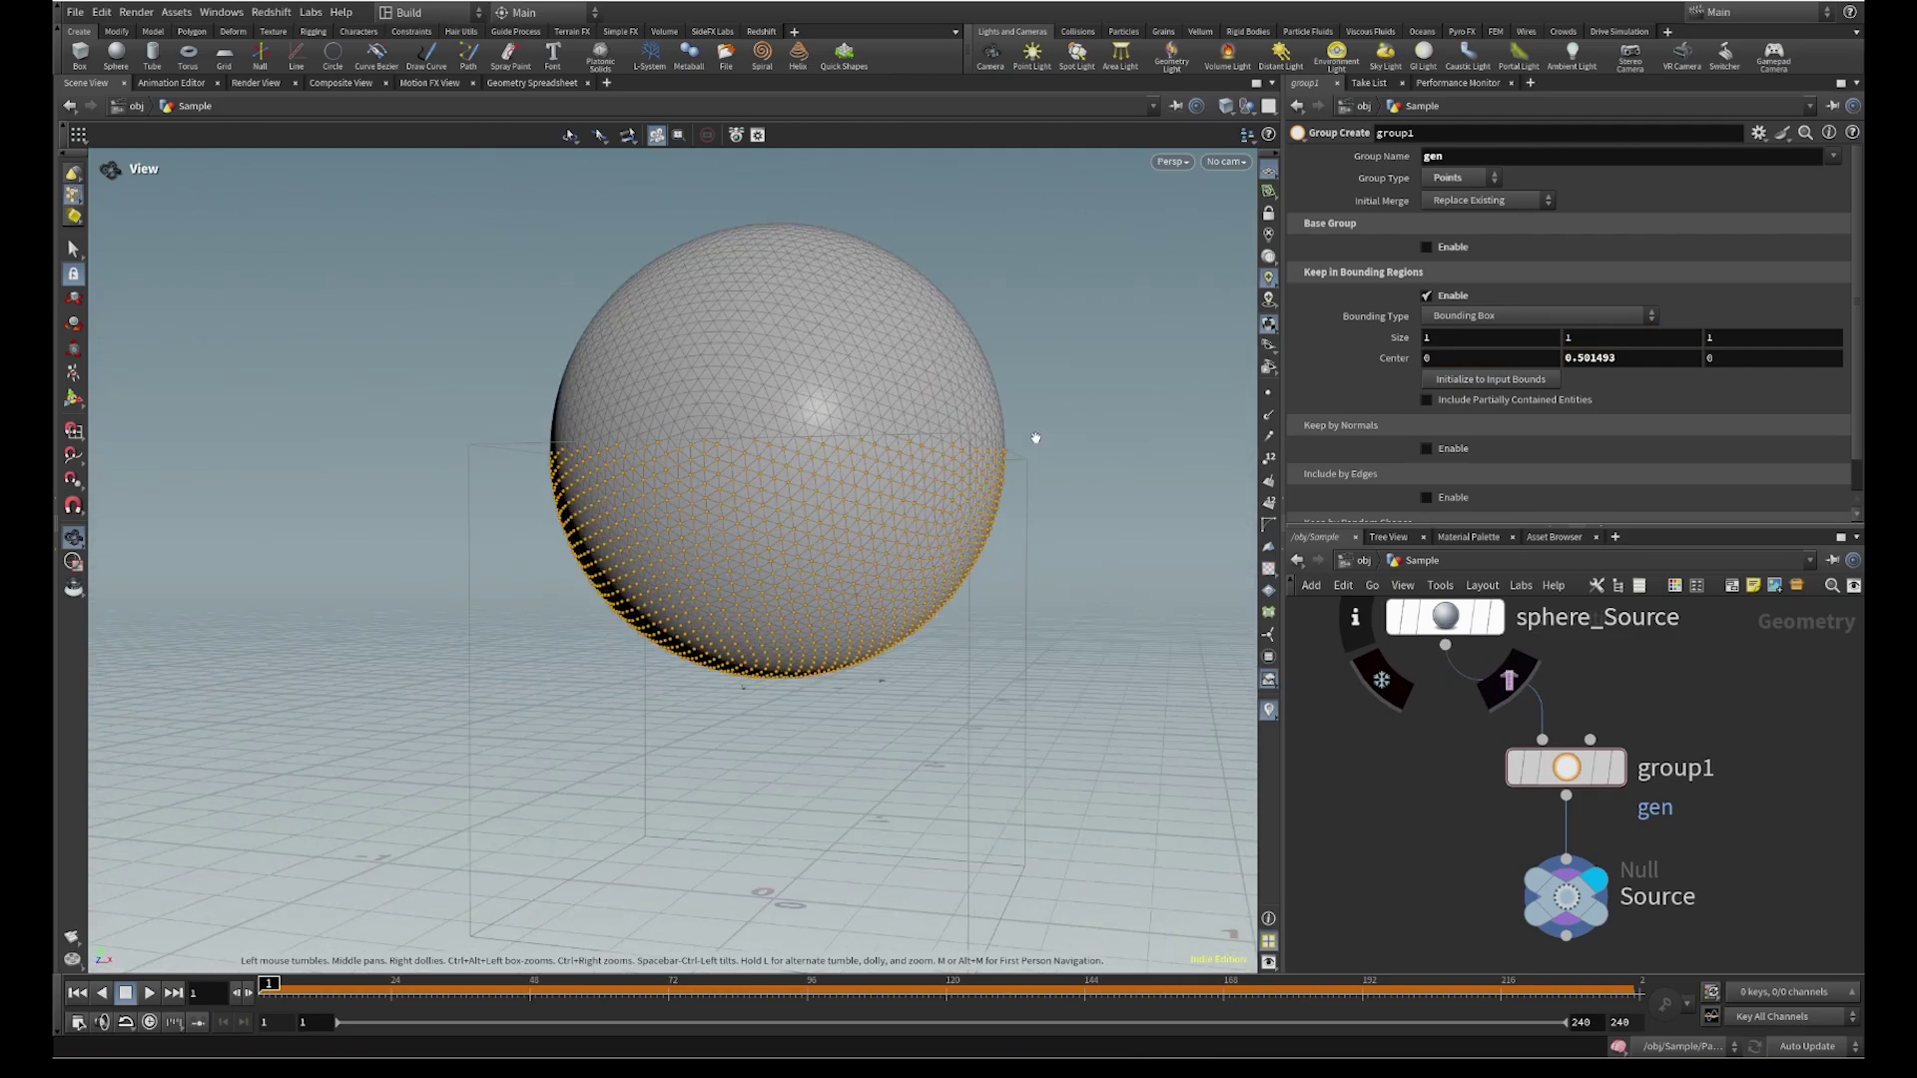
pyautogui.keyDown('alt'); pyautogui.moveTo(1032, 437); pyautogui.dragTo(798, 499); pyautogui.keyUp('alt')
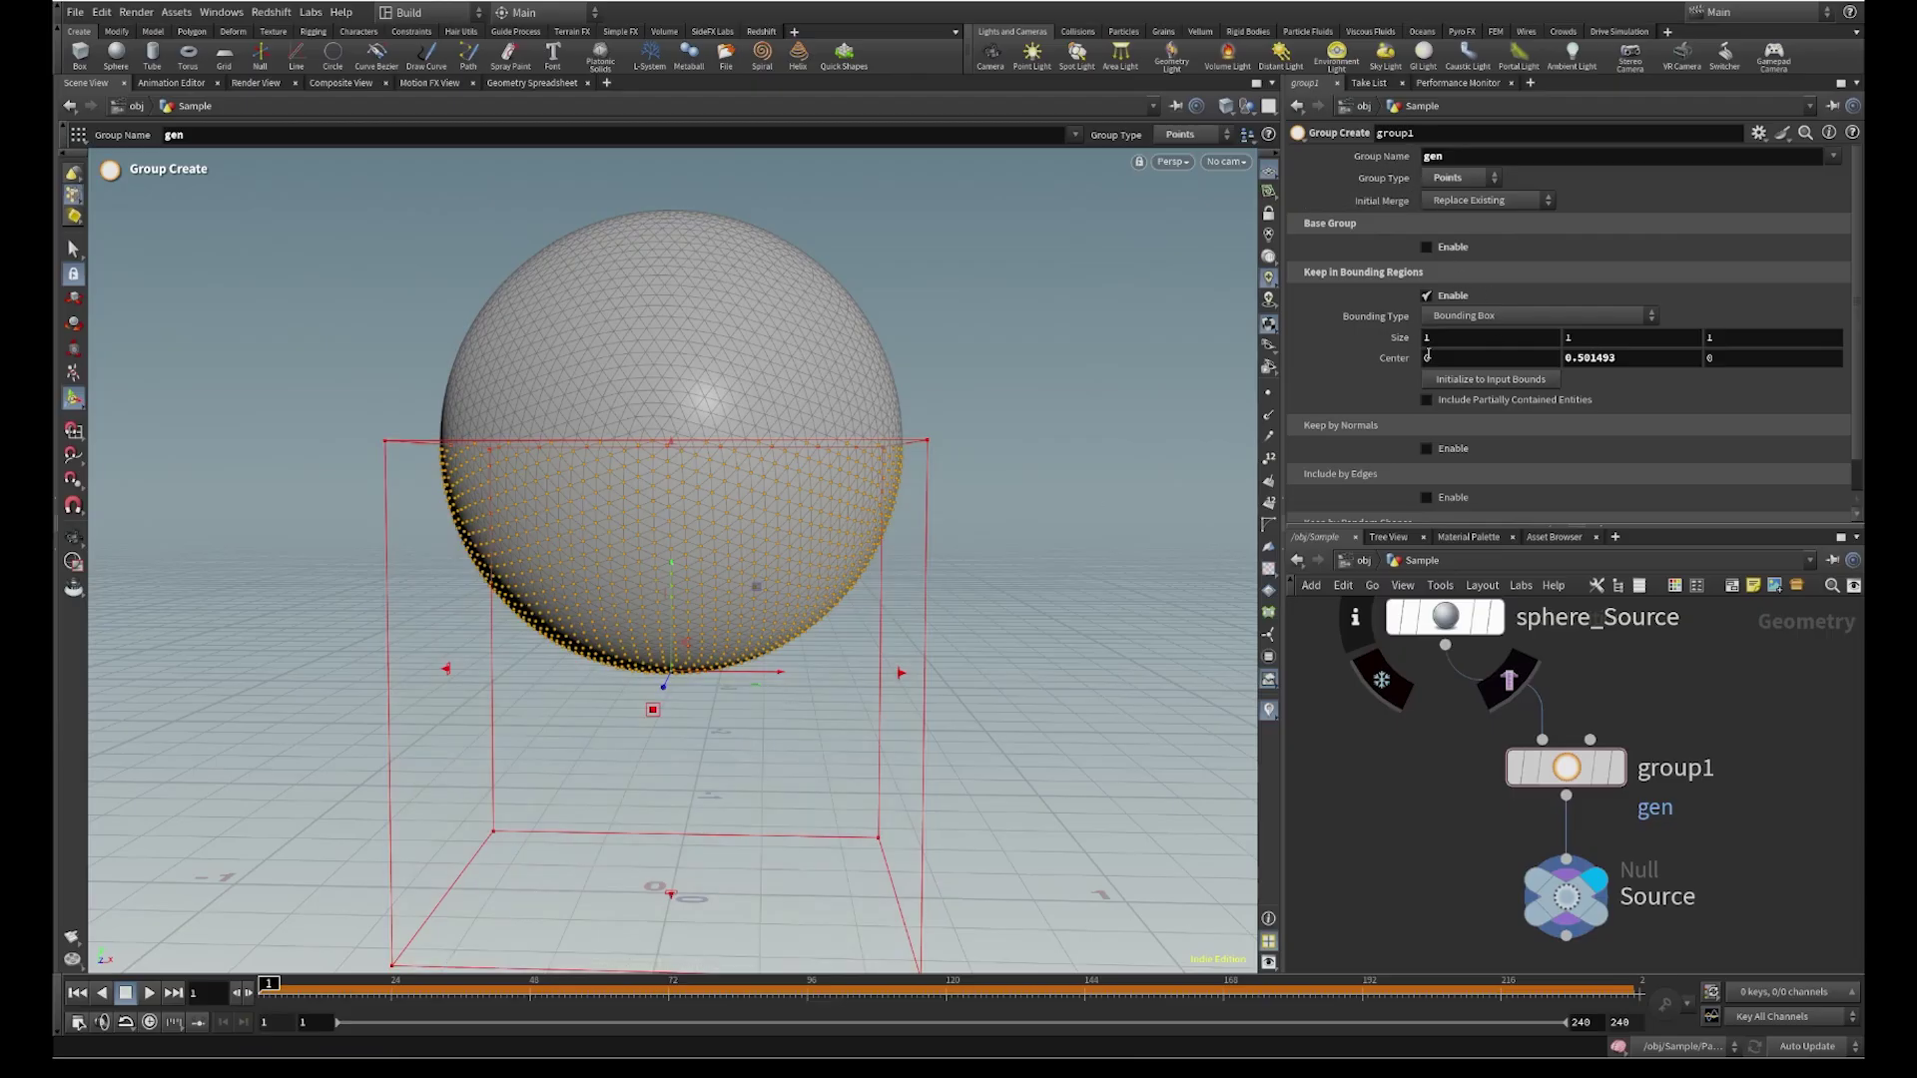
# Display Particle_sim instead of the Source null and go inside the DOP network
pyautogui.scroll(-2, 1667, 639)
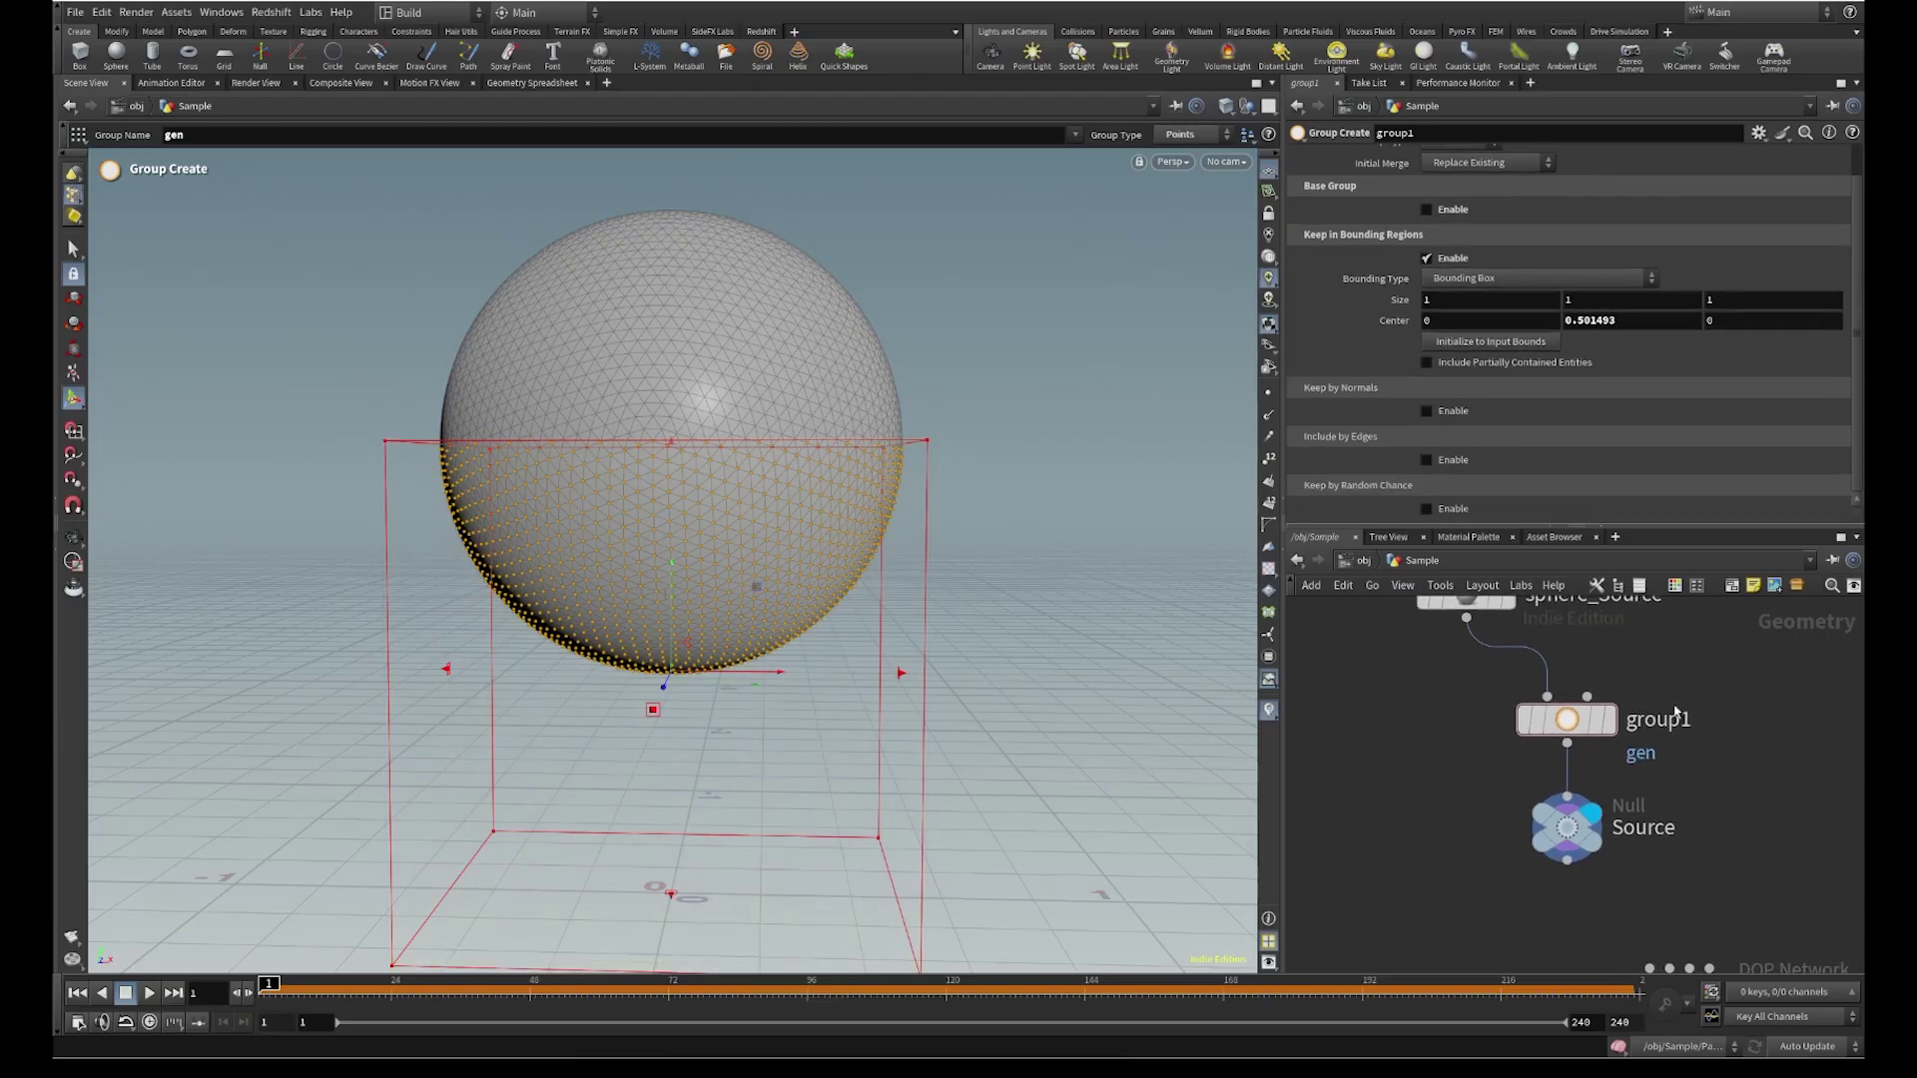
pyautogui.scroll(1, 1503, 214)
pyautogui.scroll(-1, 1755, 810)
pyautogui.moveTo(1755, 810); pyautogui.dragTo(1679, 666, button='middle')
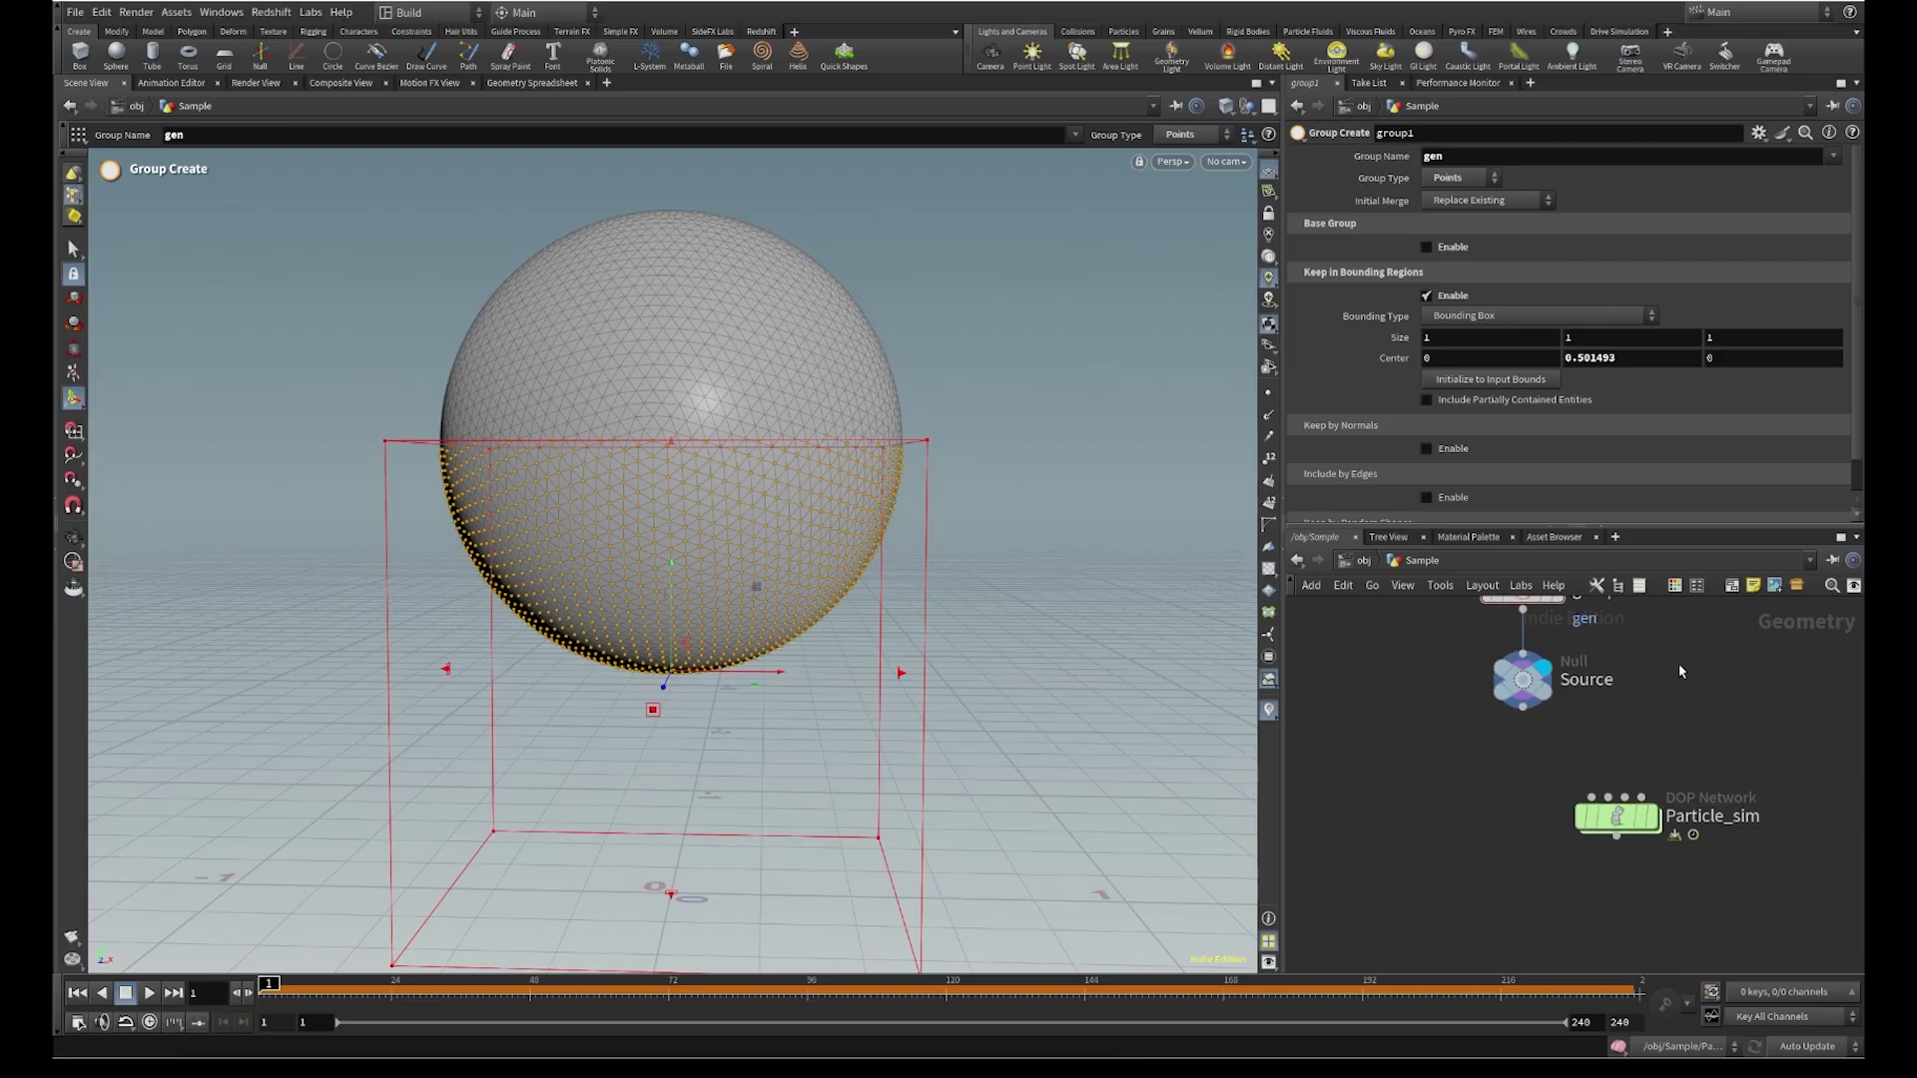
pyautogui.click(1541, 703)
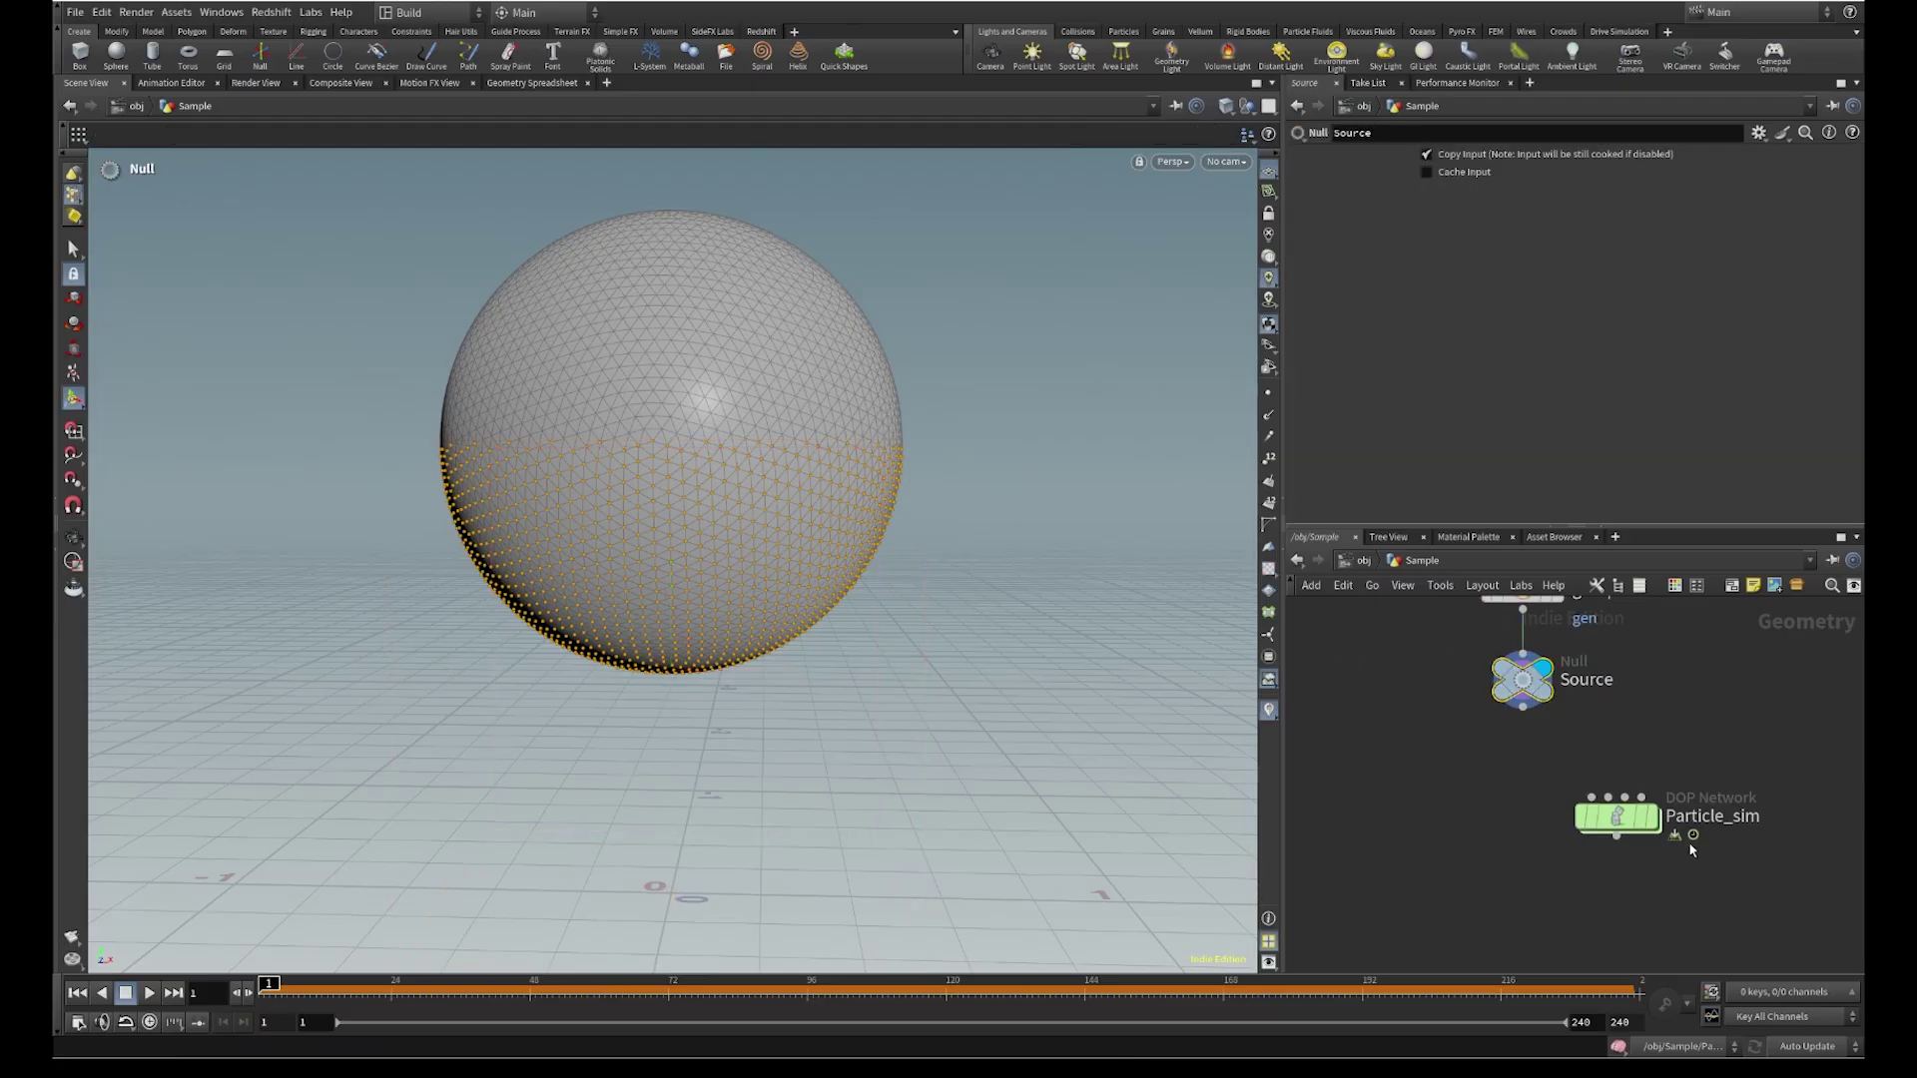
pyautogui.moveTo(1635, 826)
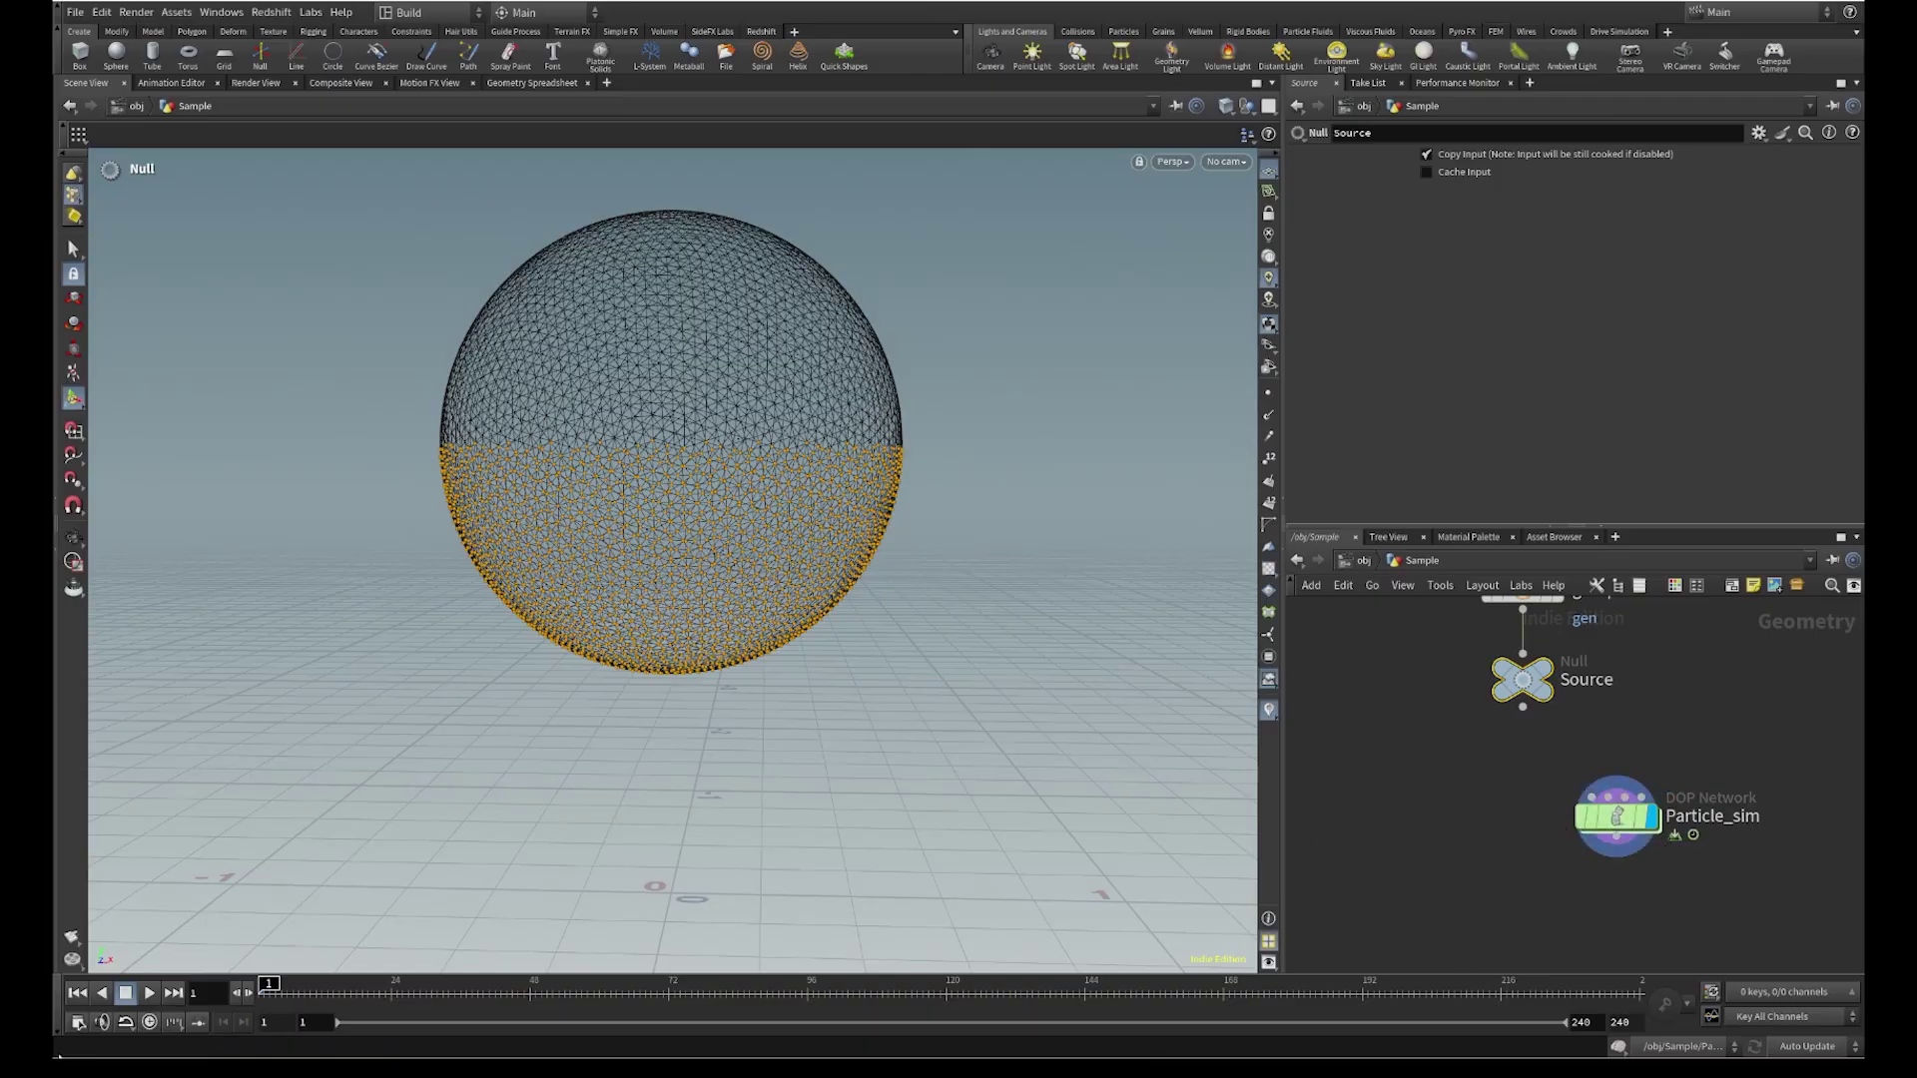
pyautogui.doubleClick(1617, 817)
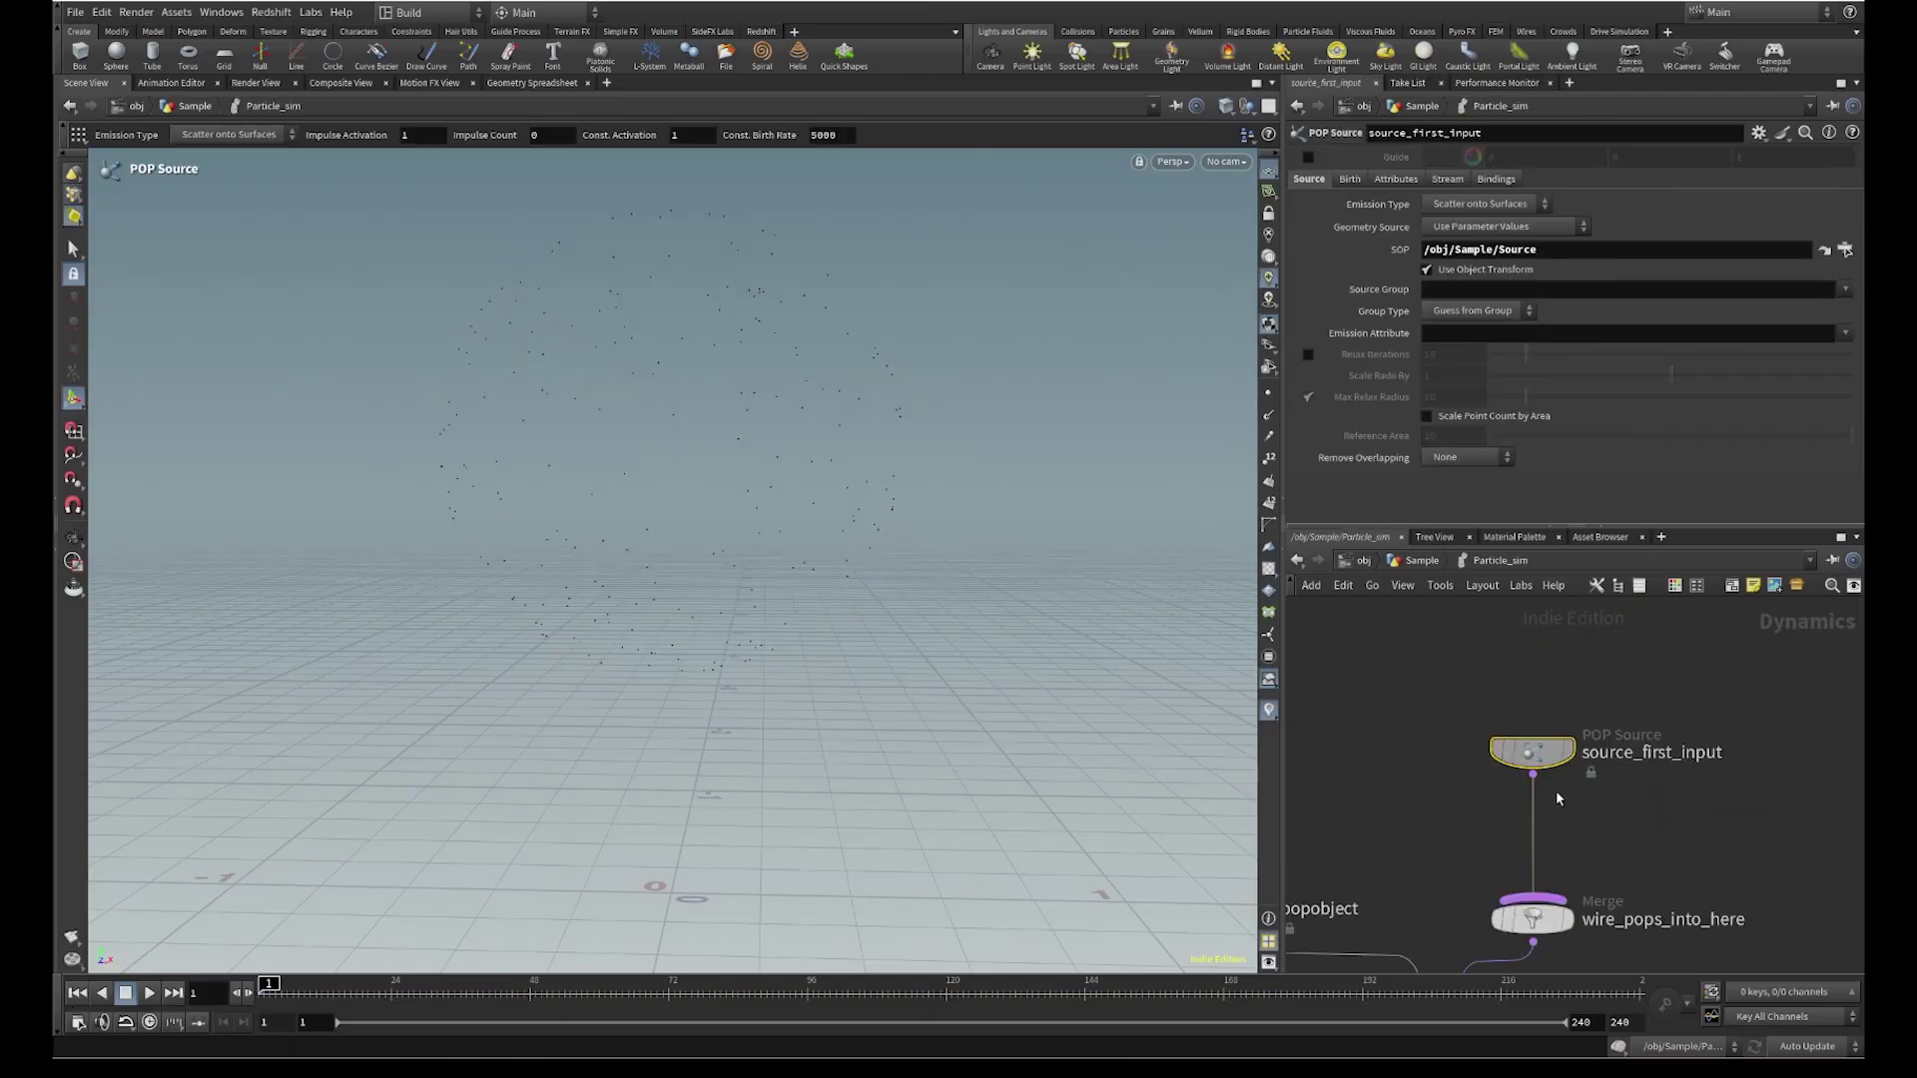
# Set source_first_input's source group to gen
pyautogui.click(73, 248)
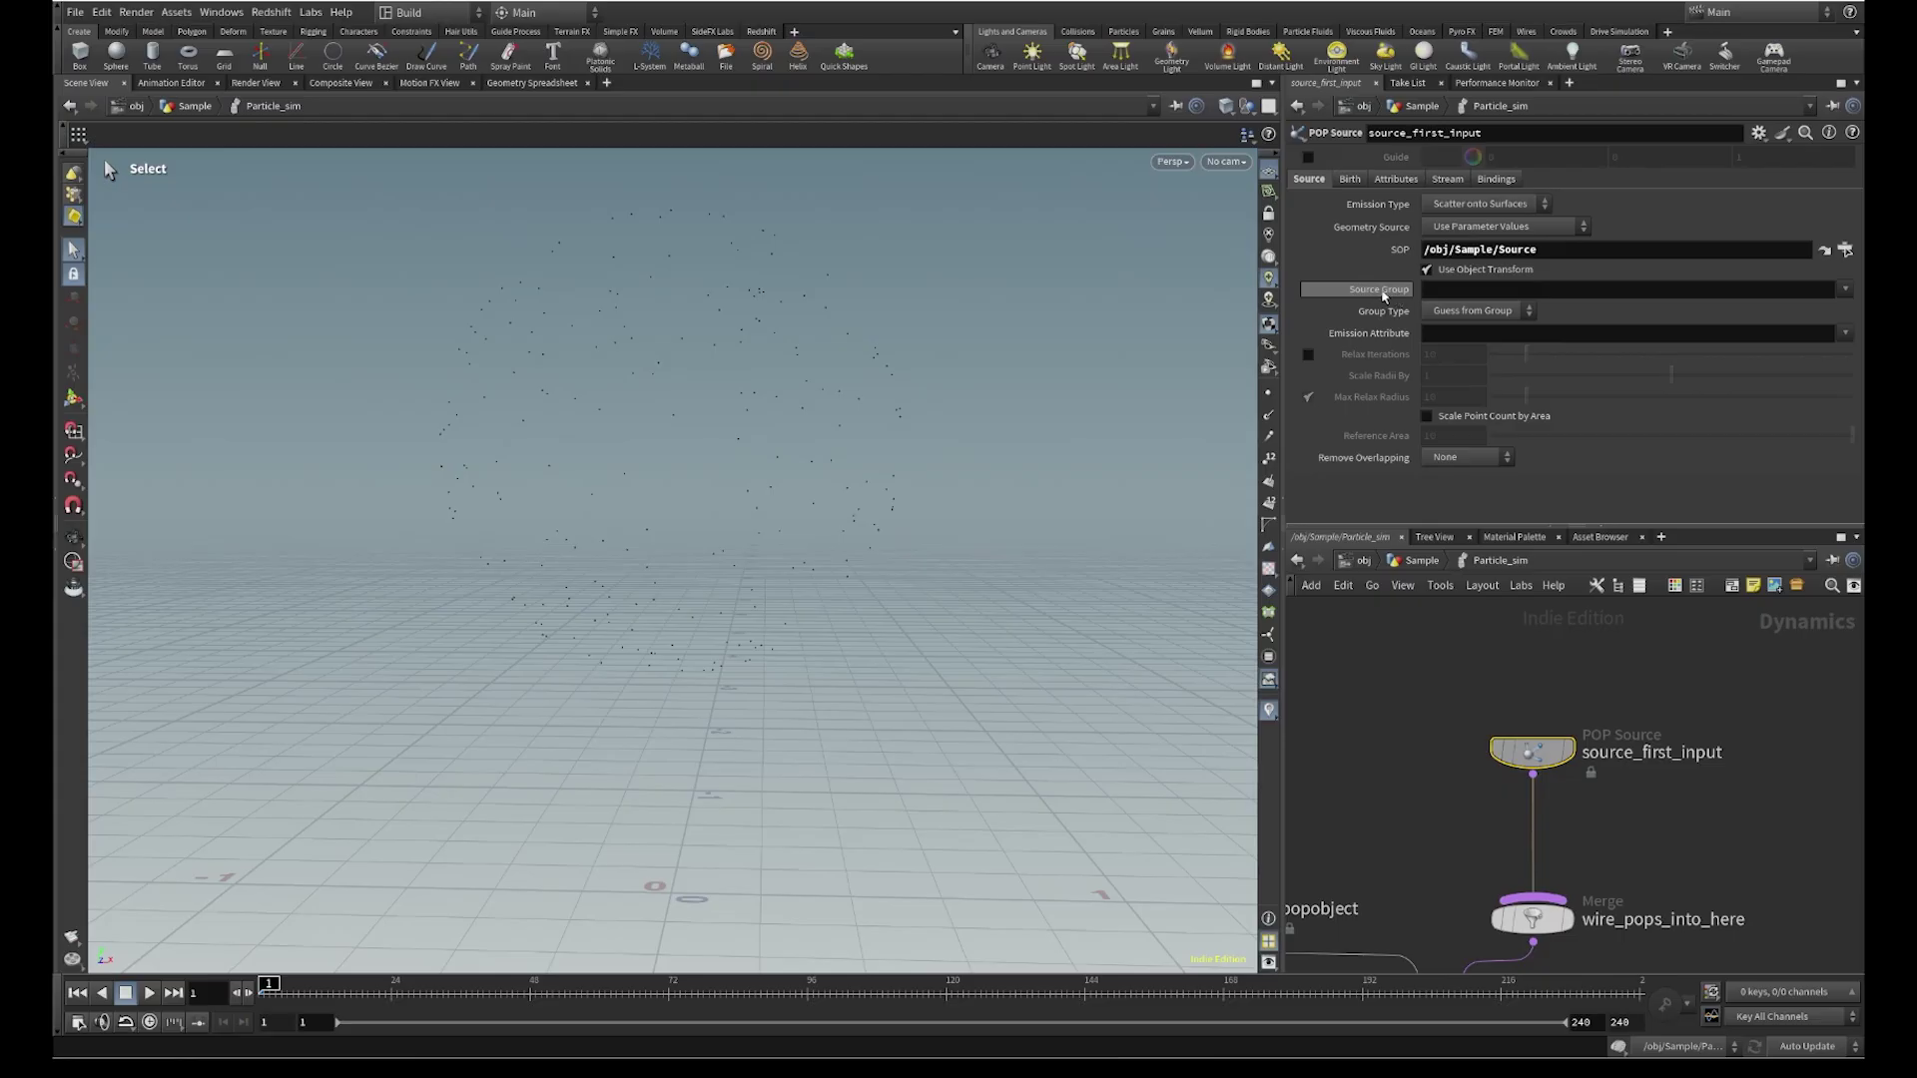
pyautogui.click(1845, 289)
pyautogui.click(1842, 306)
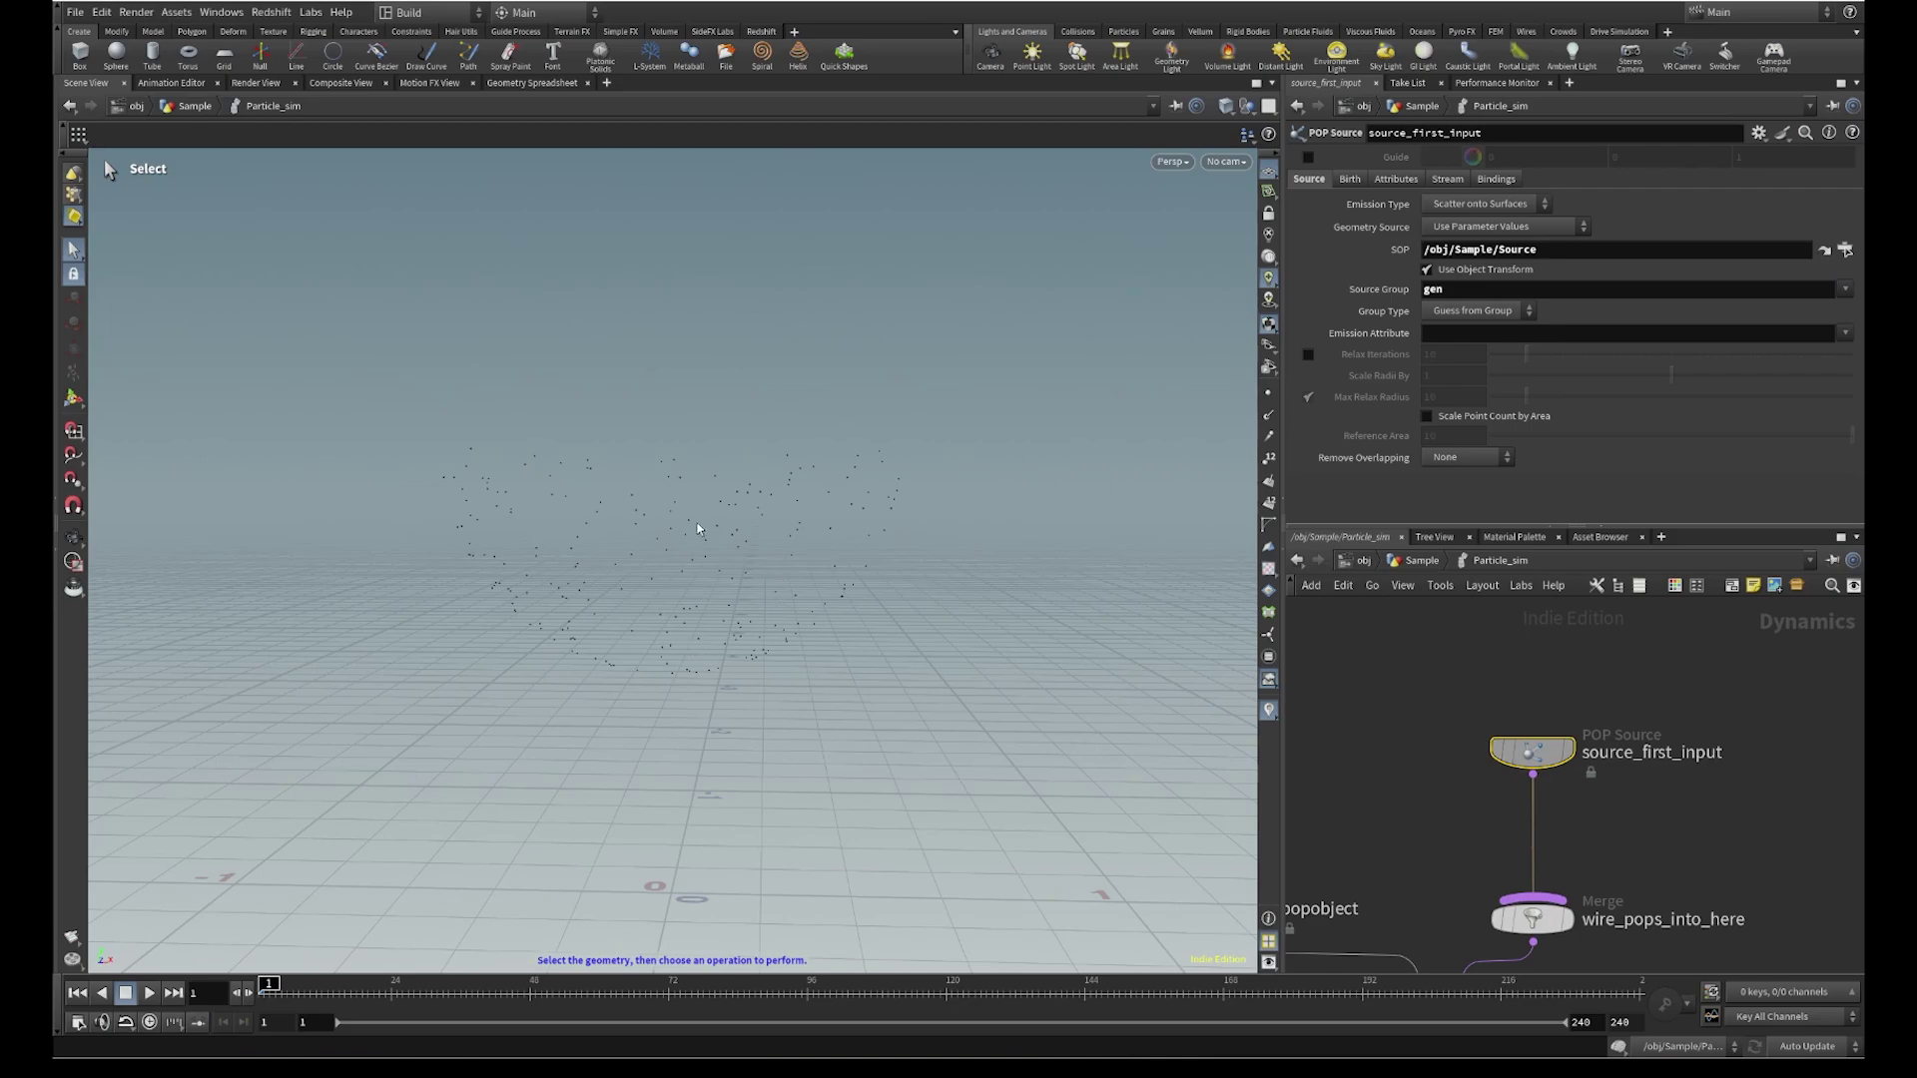
# Hide the reference grid, then play the simulation and scrub to frame 147 to check the emission from the gen group
pyautogui.press('Escape')
pyautogui.moveTo(732, 560); pyautogui.dragTo(1057, 377)
pyautogui.press('s')
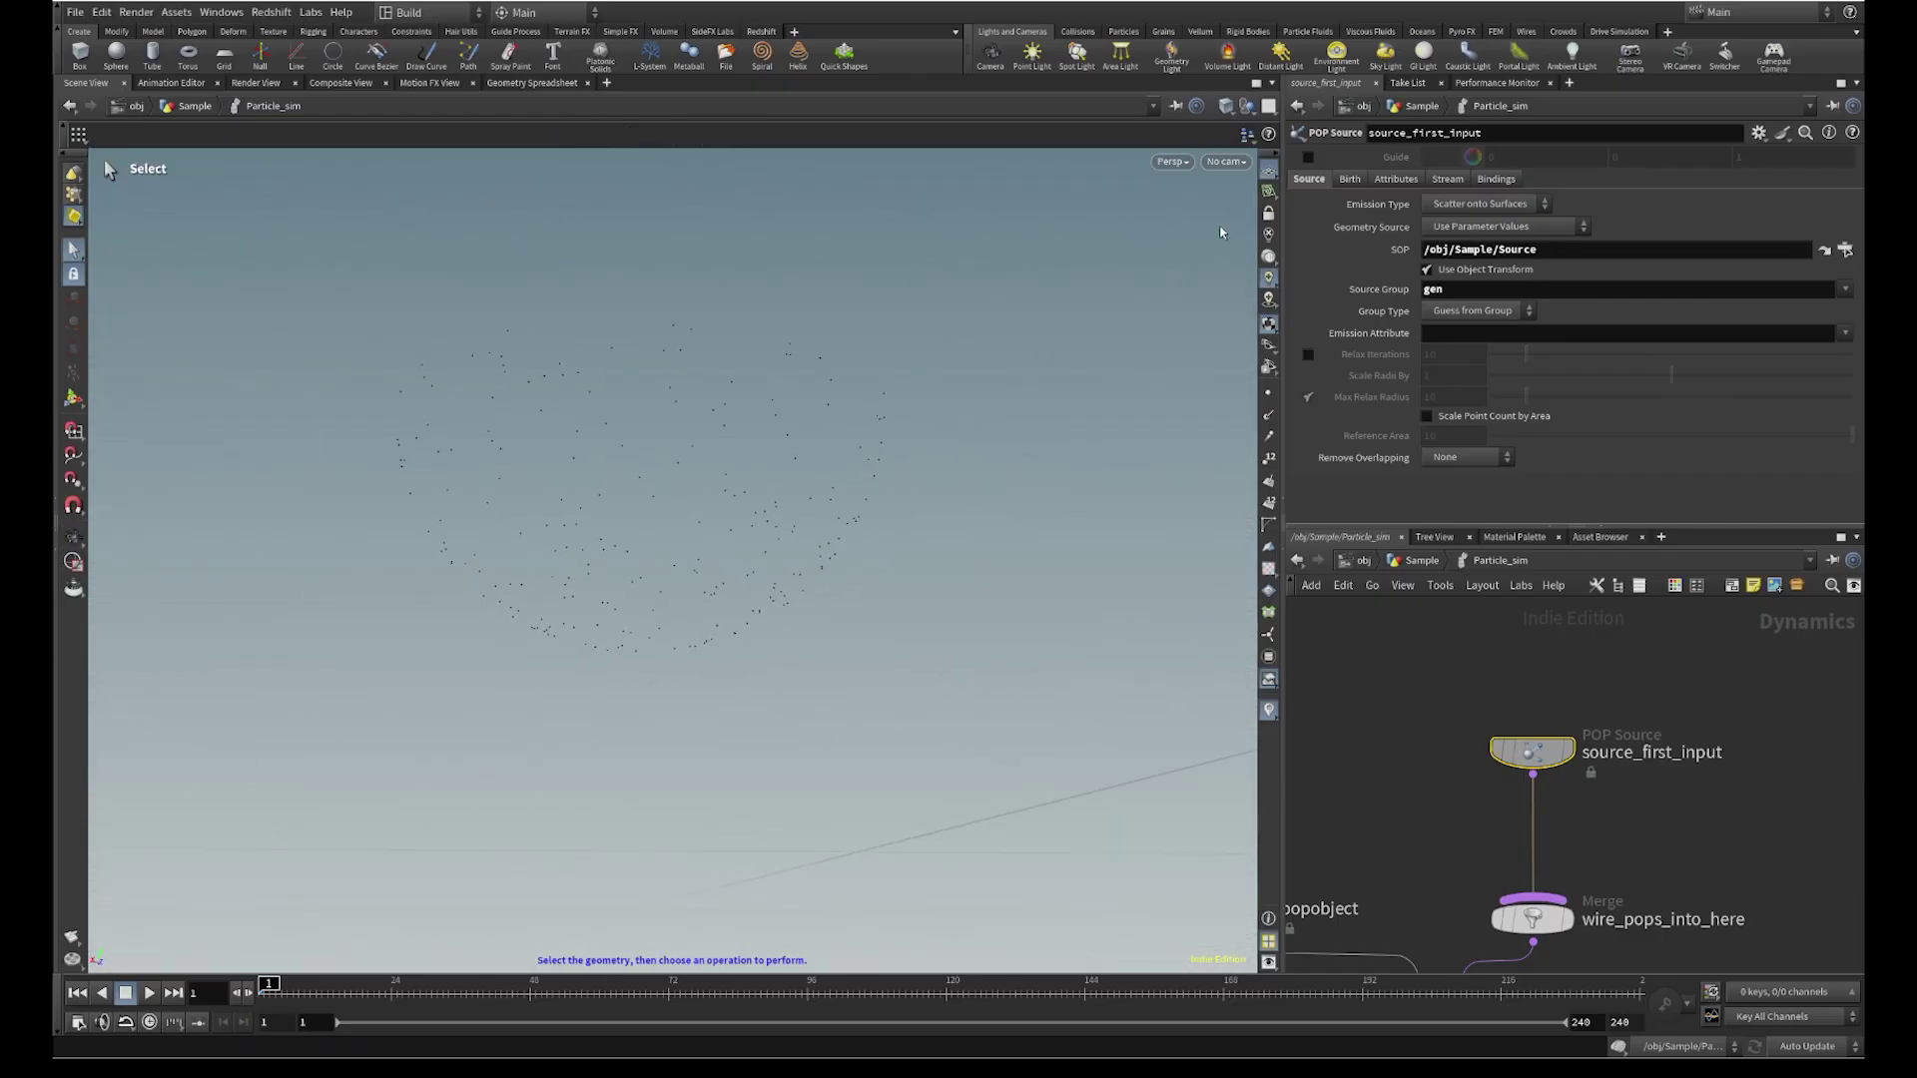
pyautogui.click(1267, 177)
pyautogui.keyDown('alt'); pyautogui.moveTo(836, 407); pyautogui.dragTo(905, 402, button='middle'); pyautogui.keyUp('alt')
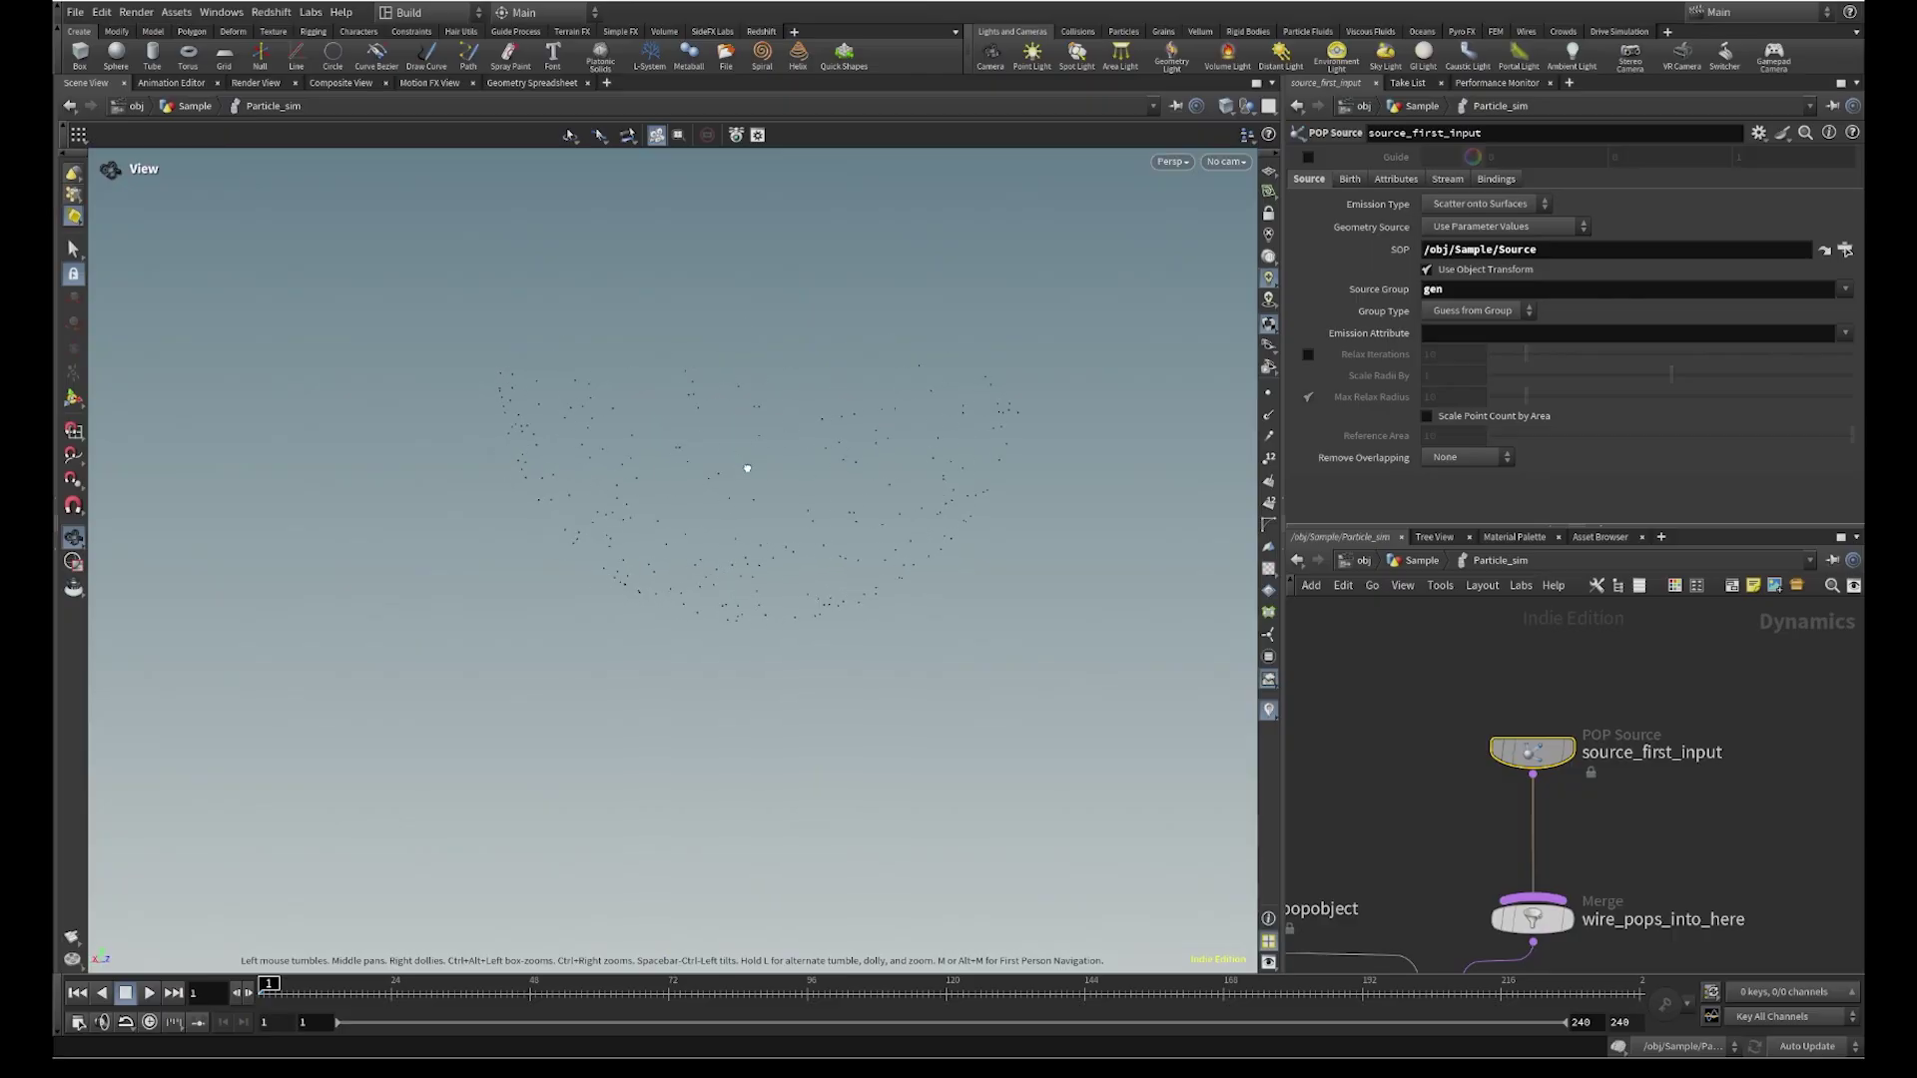
pyautogui.click(149, 993)
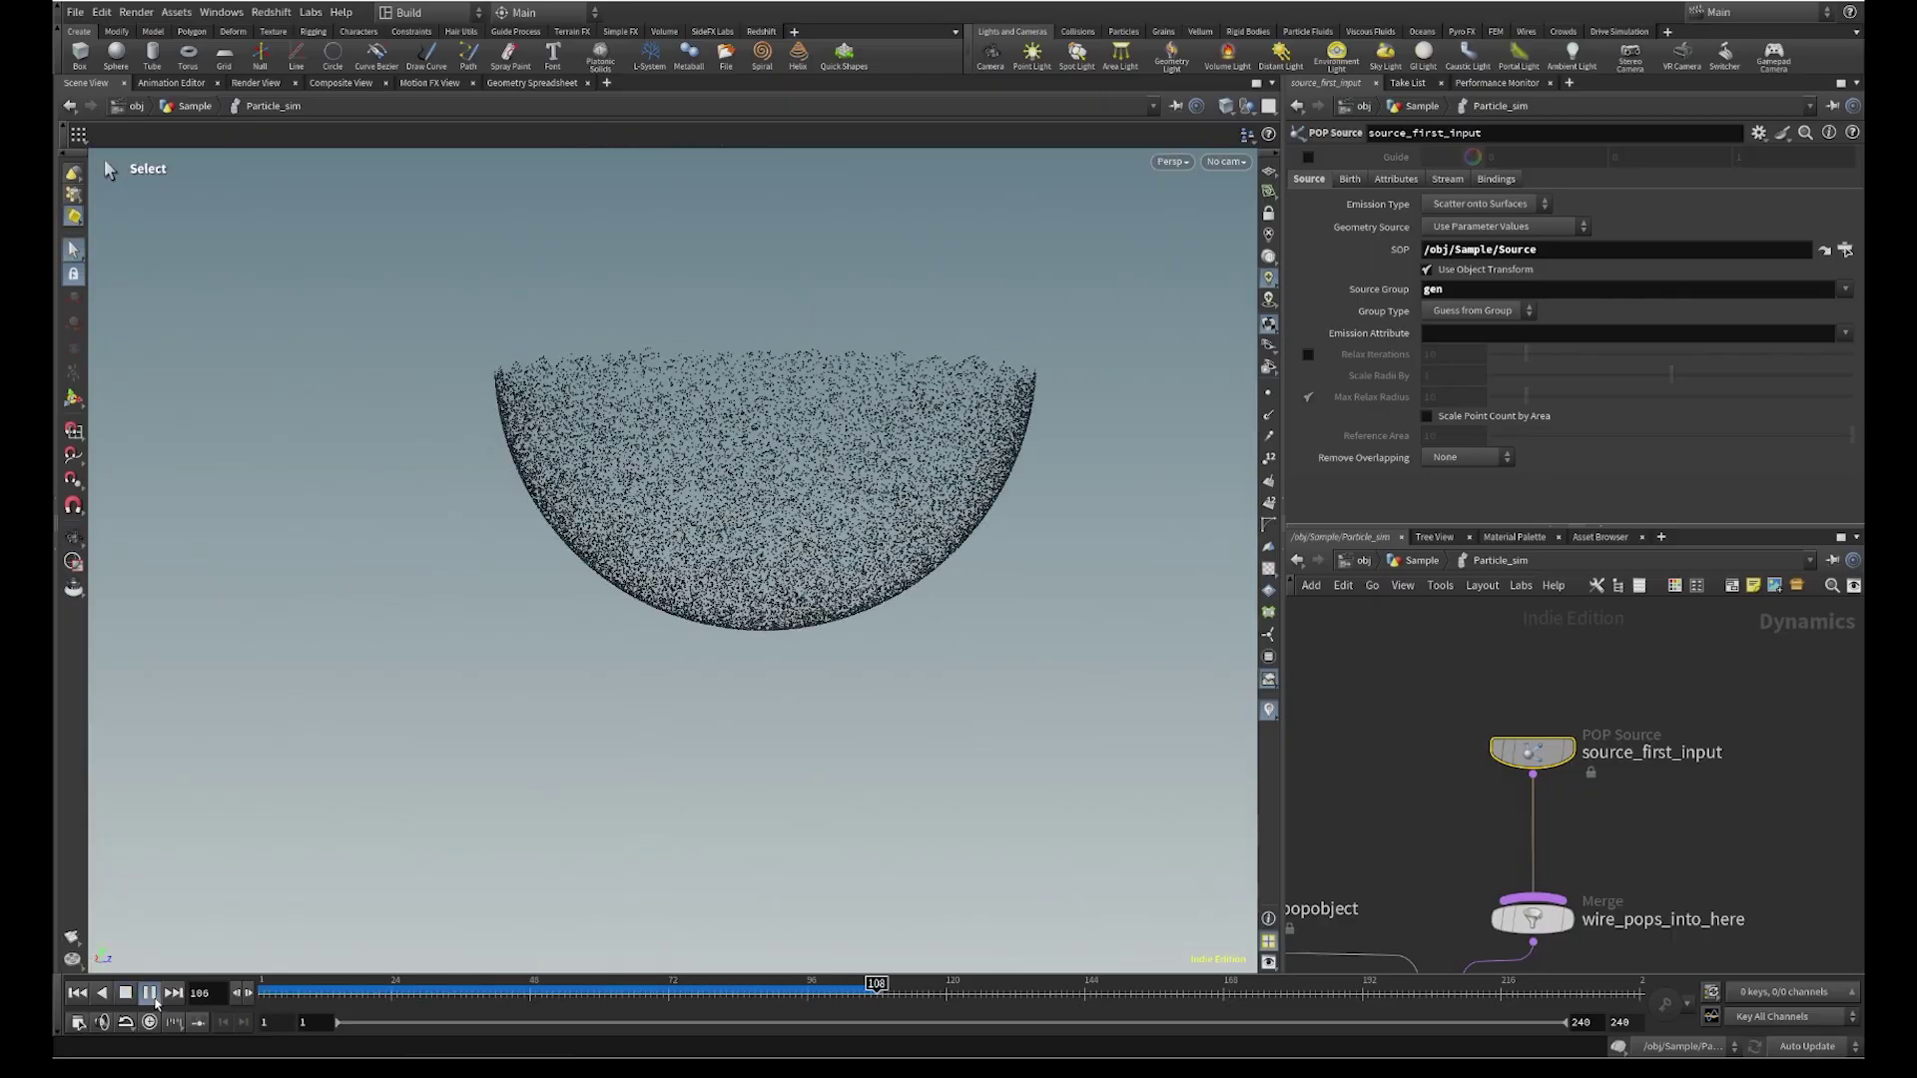
pyautogui.moveTo(399, 991); pyautogui.dragTo(1102, 992)
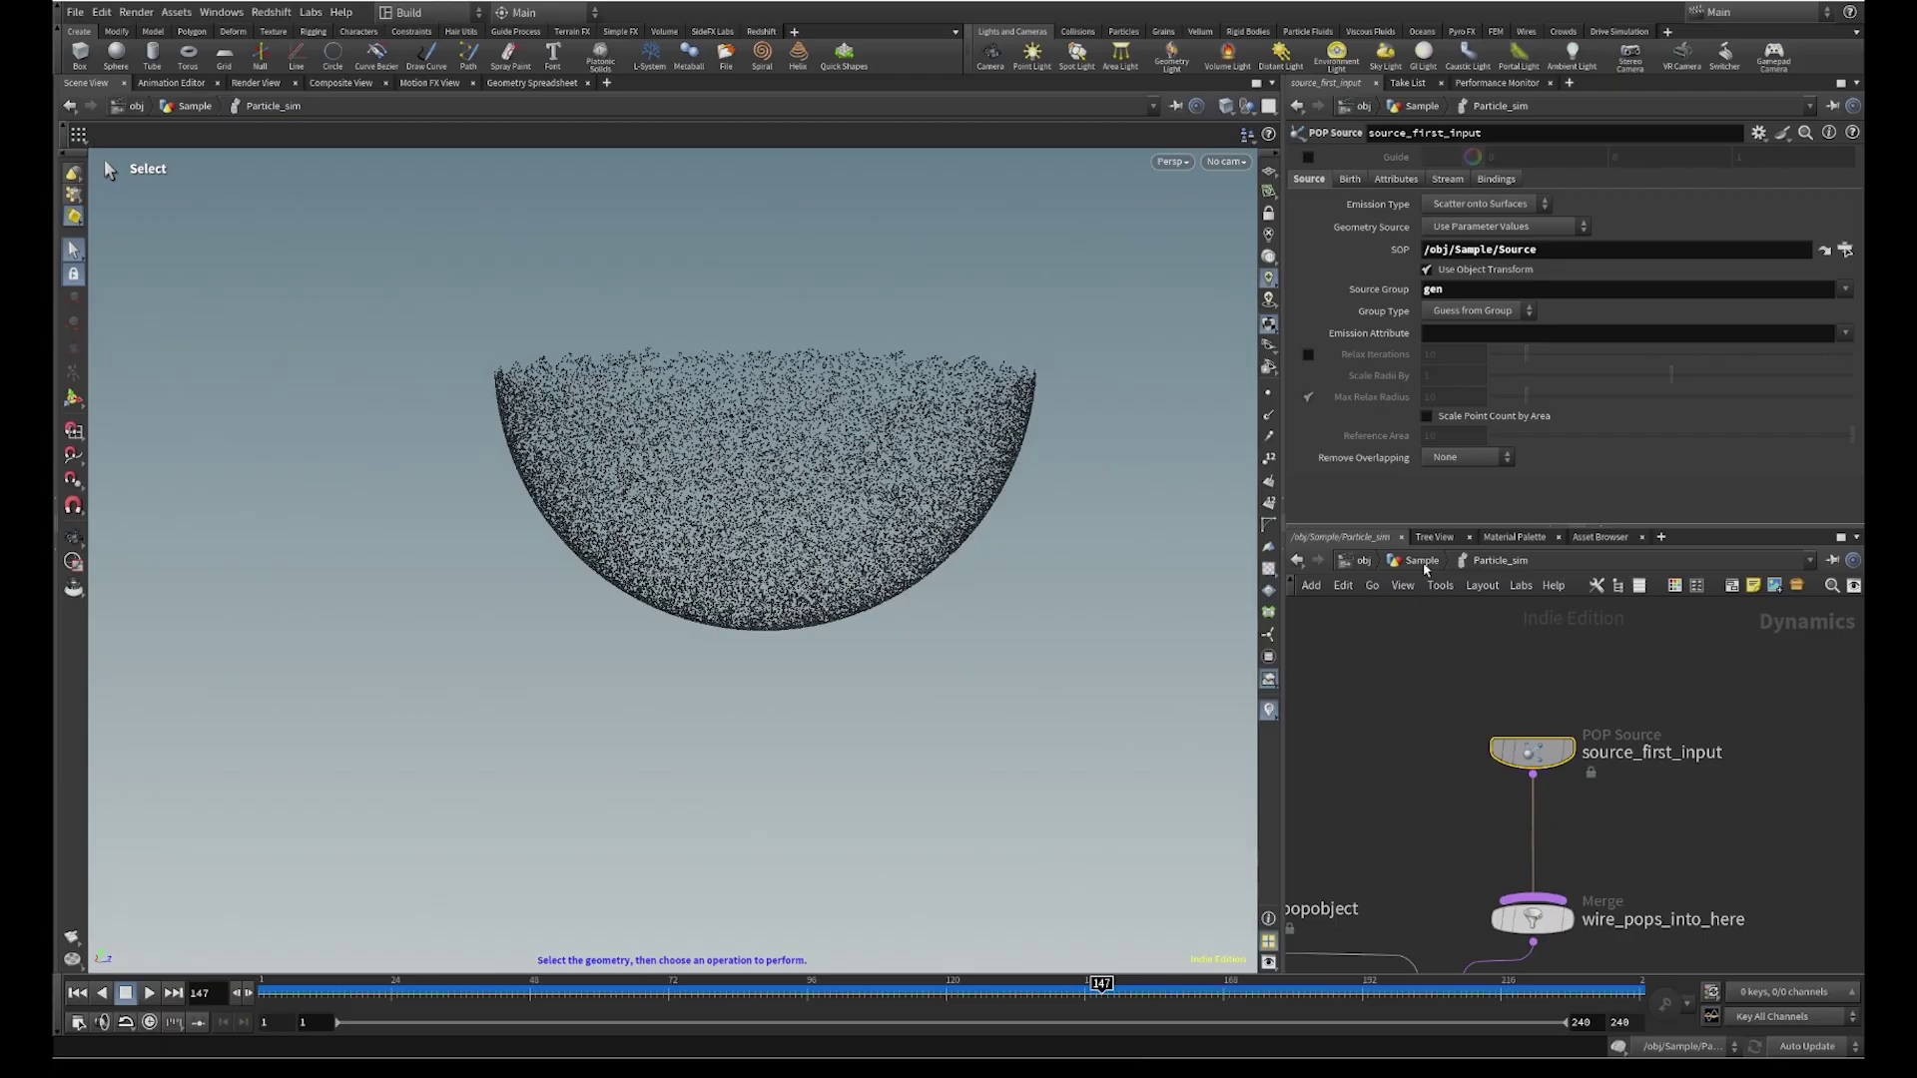
# Return to the Sample network and examine Particle_sim's particles from another angle, scrubbing the timeline to frame 119
pyautogui.click(1423, 562)
pyautogui.click(1488, 699)
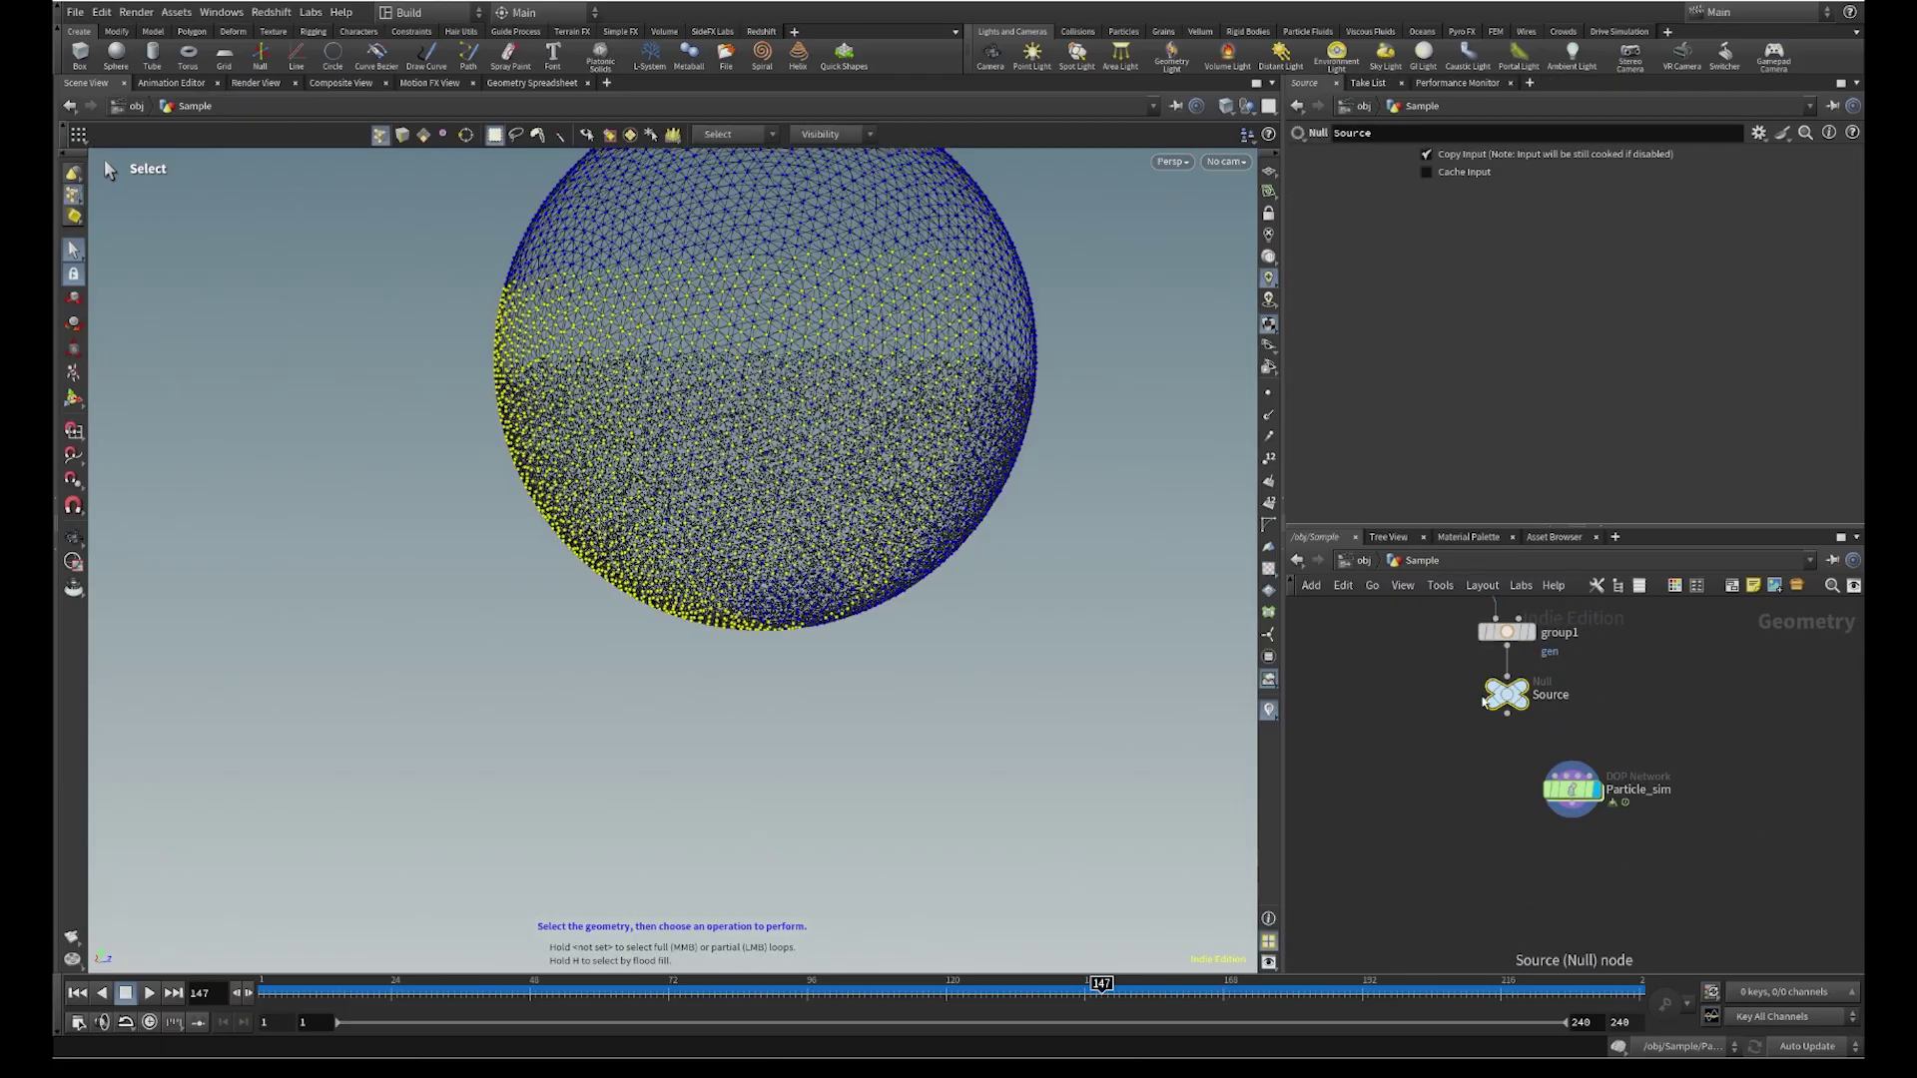
pyautogui.click(1569, 788)
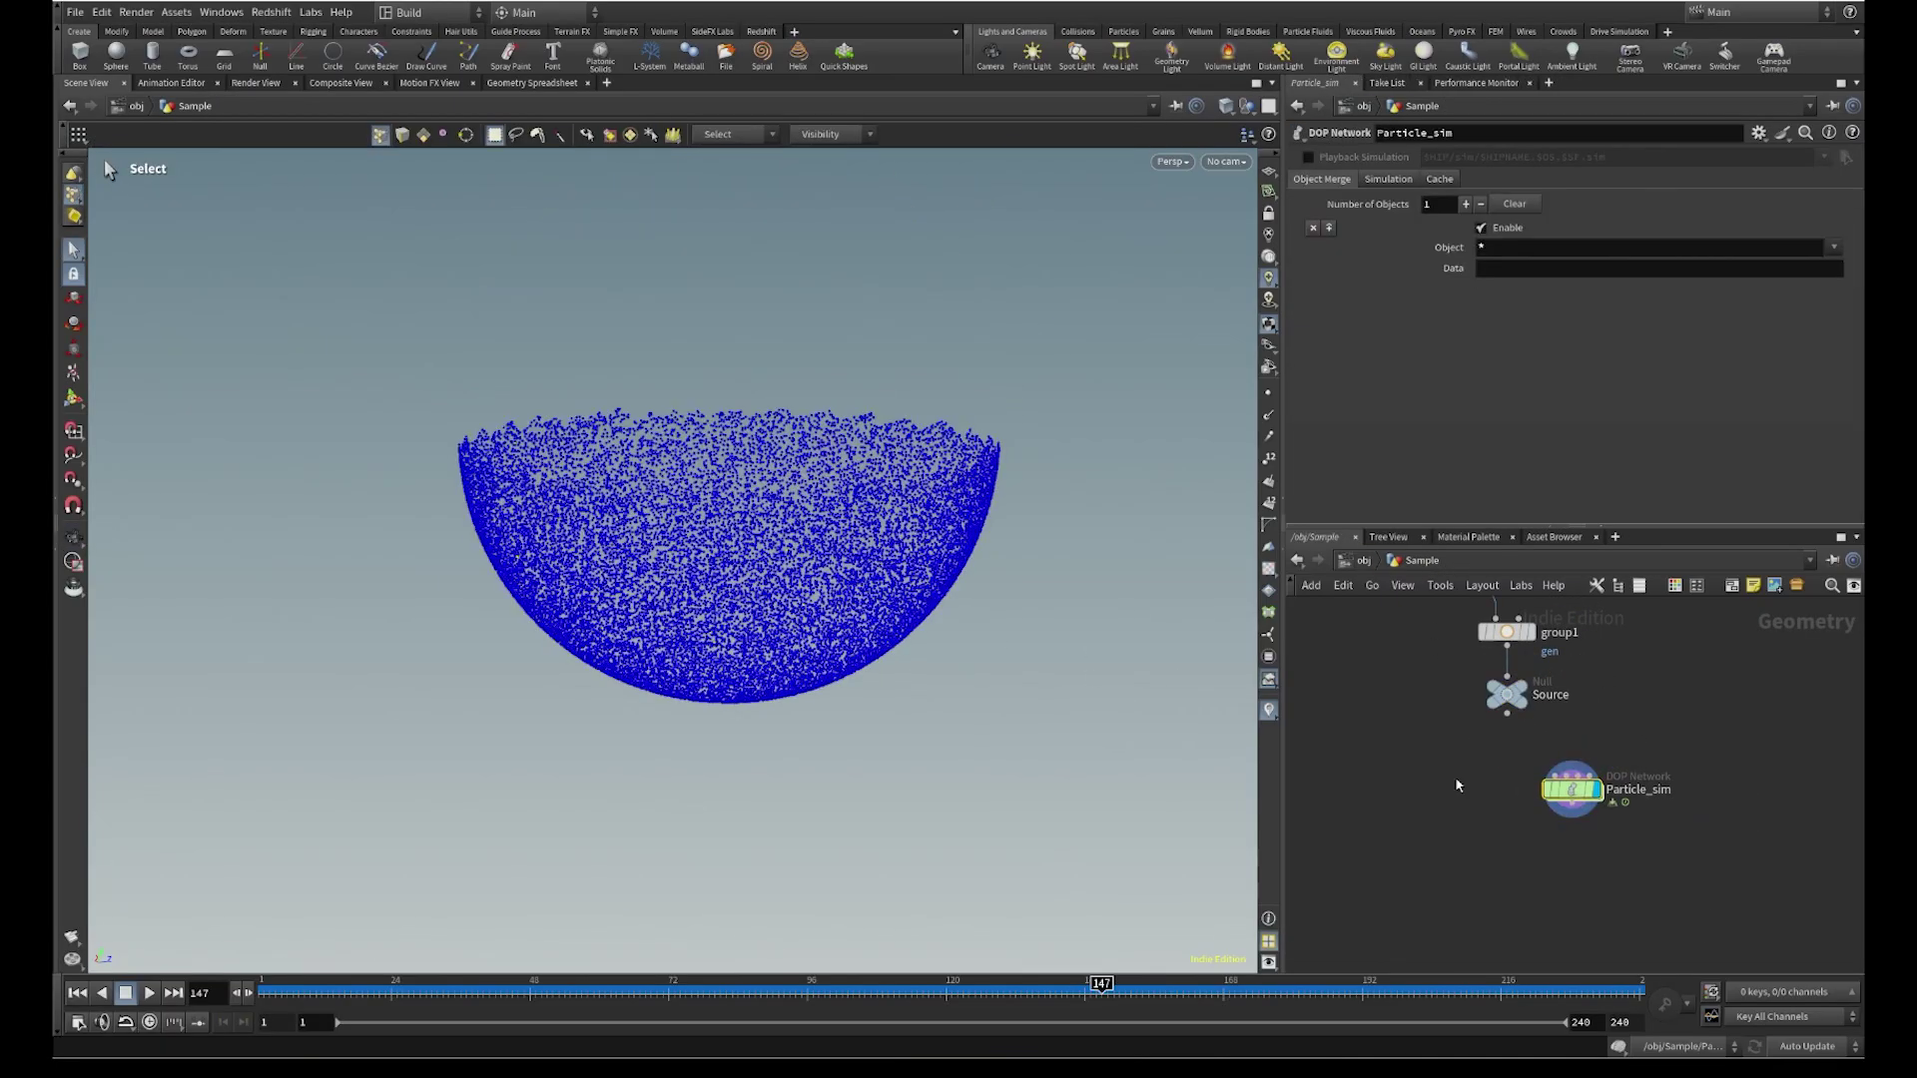
pyautogui.keyDown('alt'); pyautogui.moveTo(789, 469); pyautogui.dragTo(1025, 447); pyautogui.keyUp('alt')
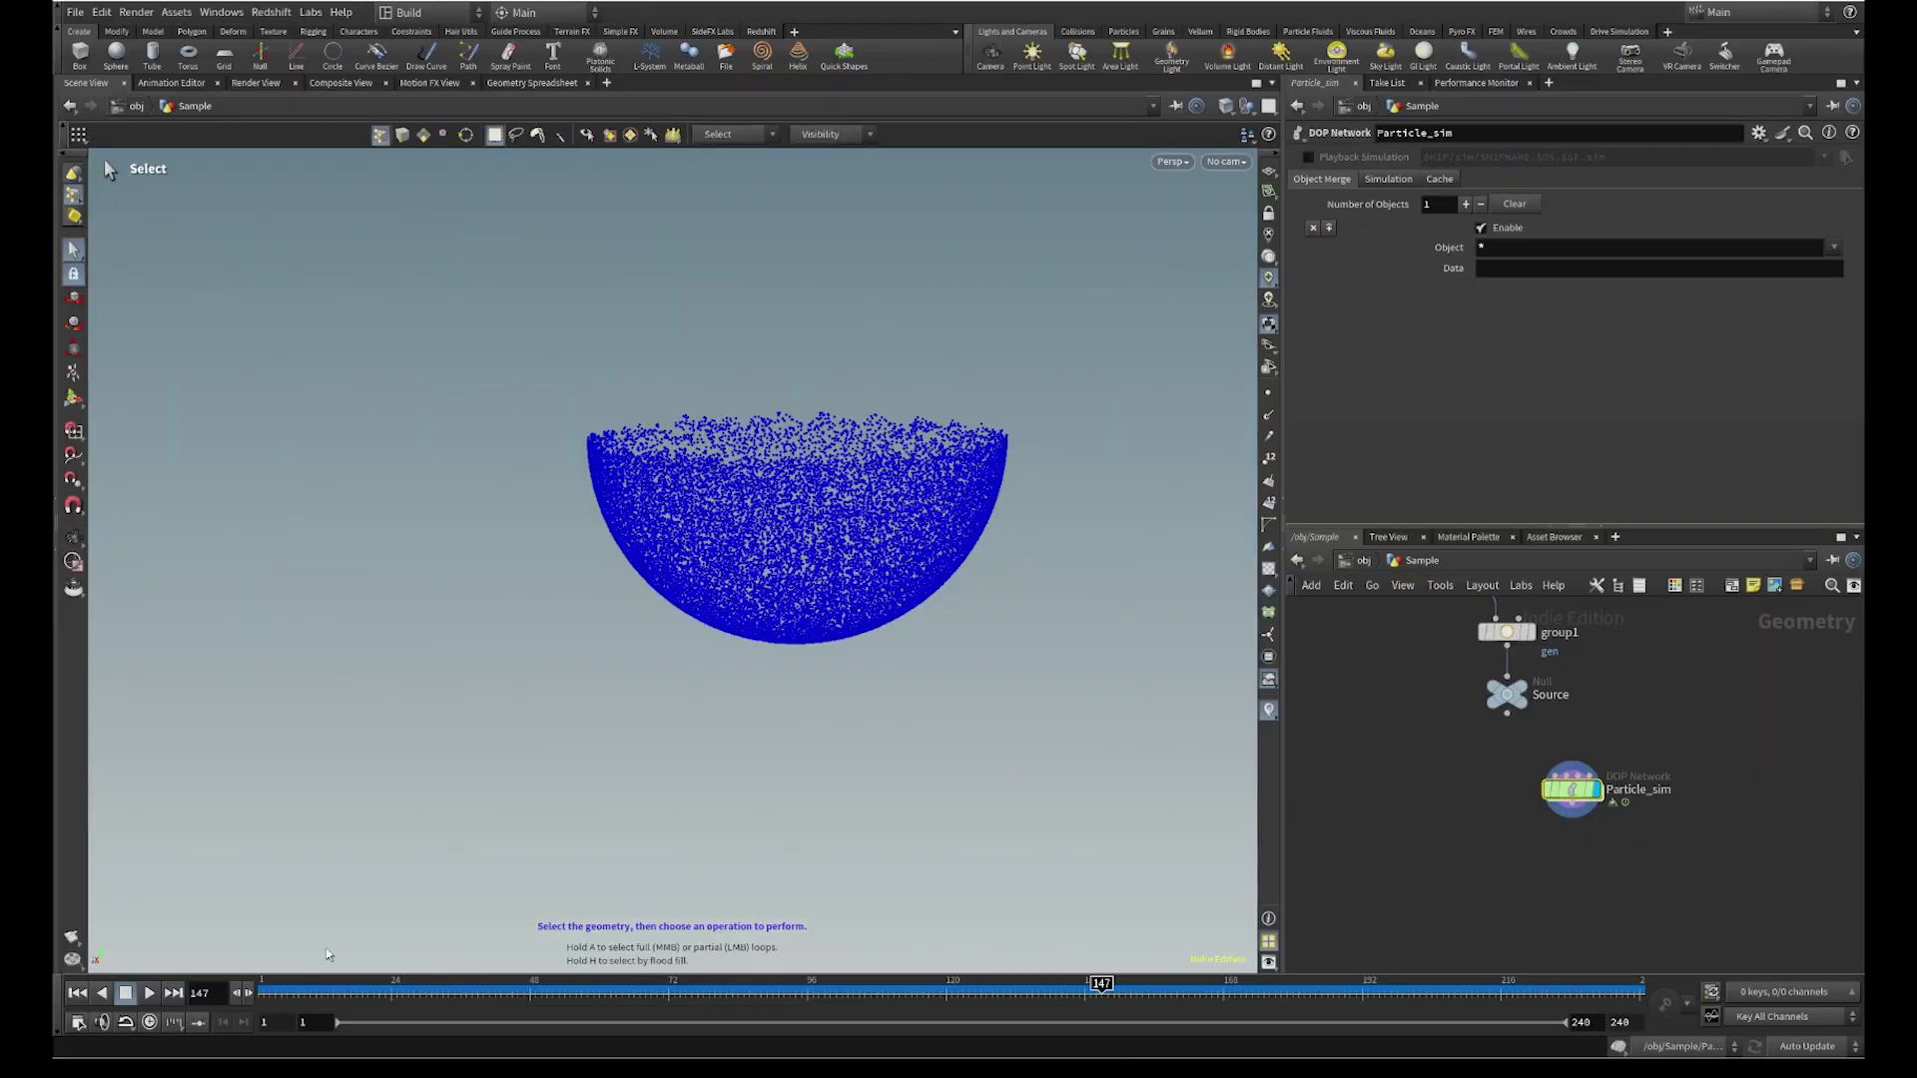
pyautogui.moveTo(268, 990); pyautogui.dragTo(941, 979)
pyautogui.scroll(3, 1672, 813)
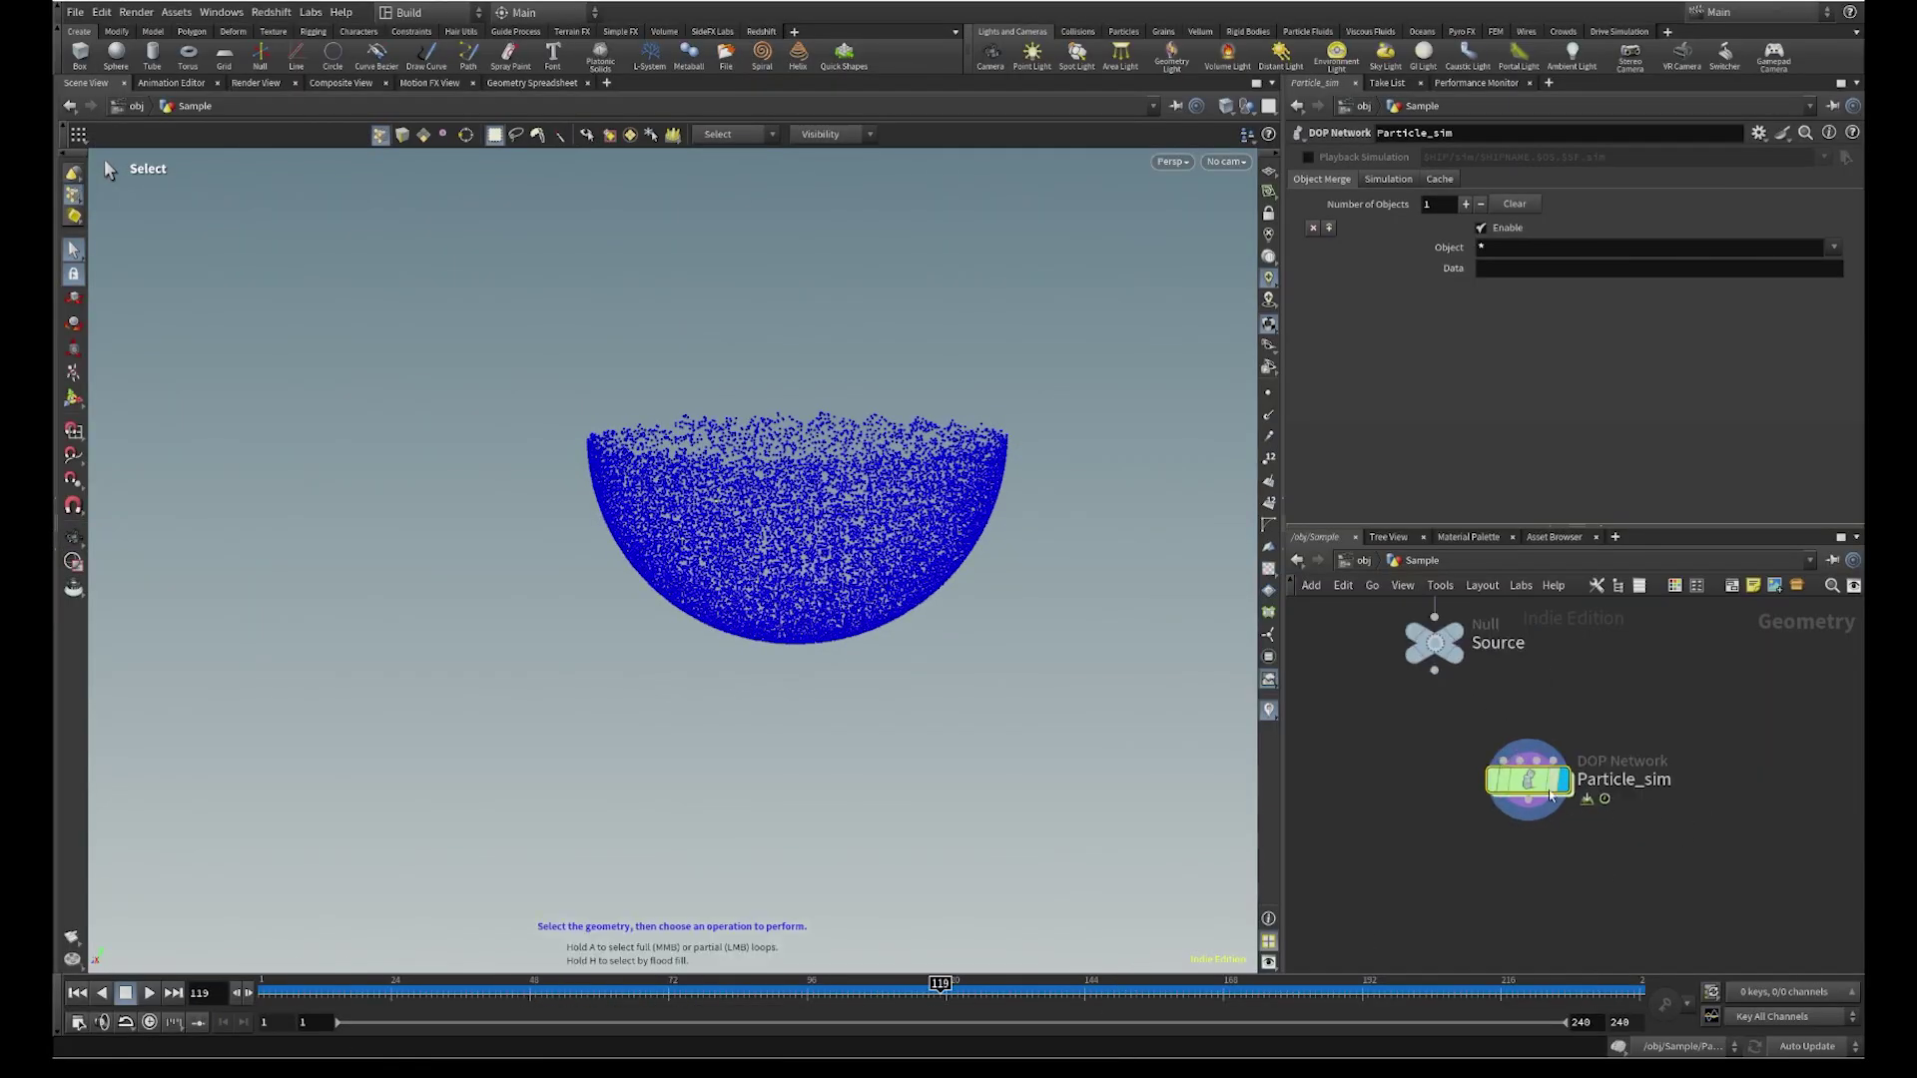
# Go back inside Particle_sim and clear source_first_input's source group
pyautogui.doubleClick(1550, 796)
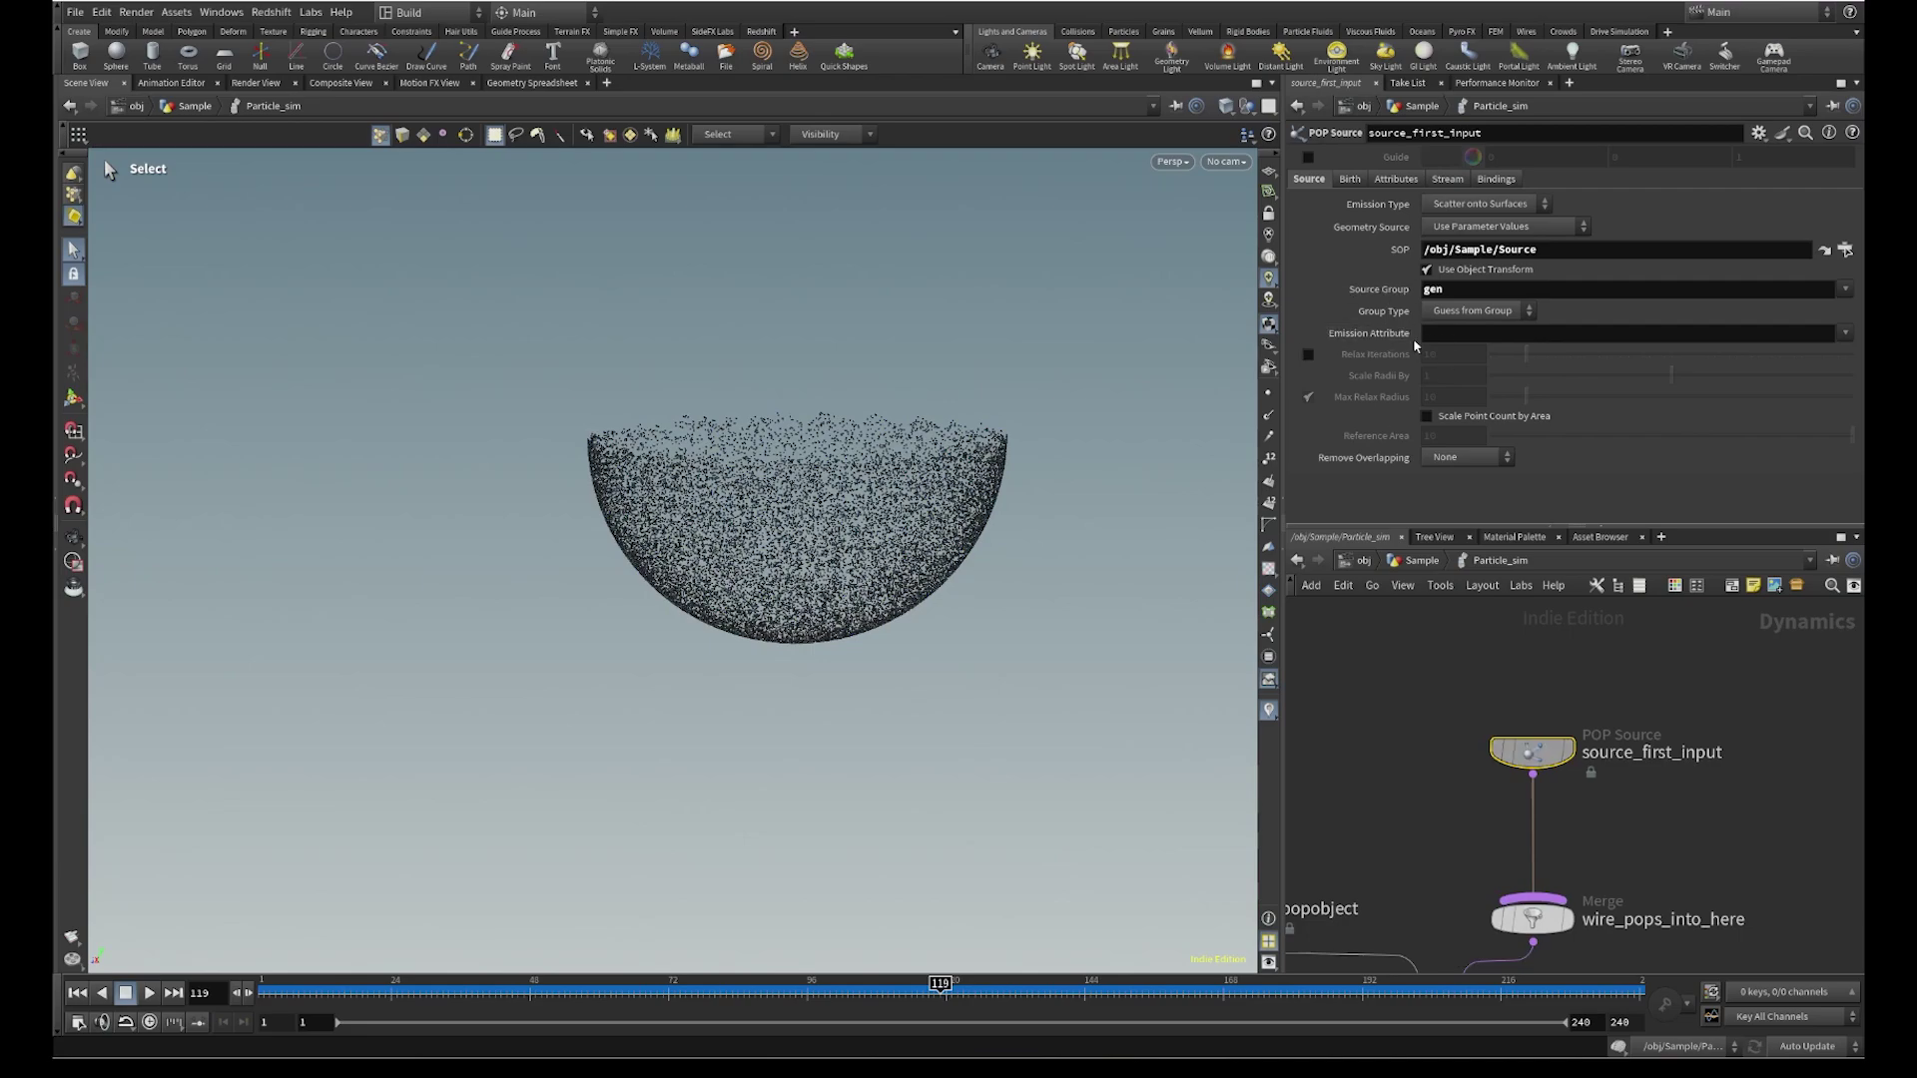
pyautogui.doubleClick(1480, 289)
pyautogui.press('BackSpace')
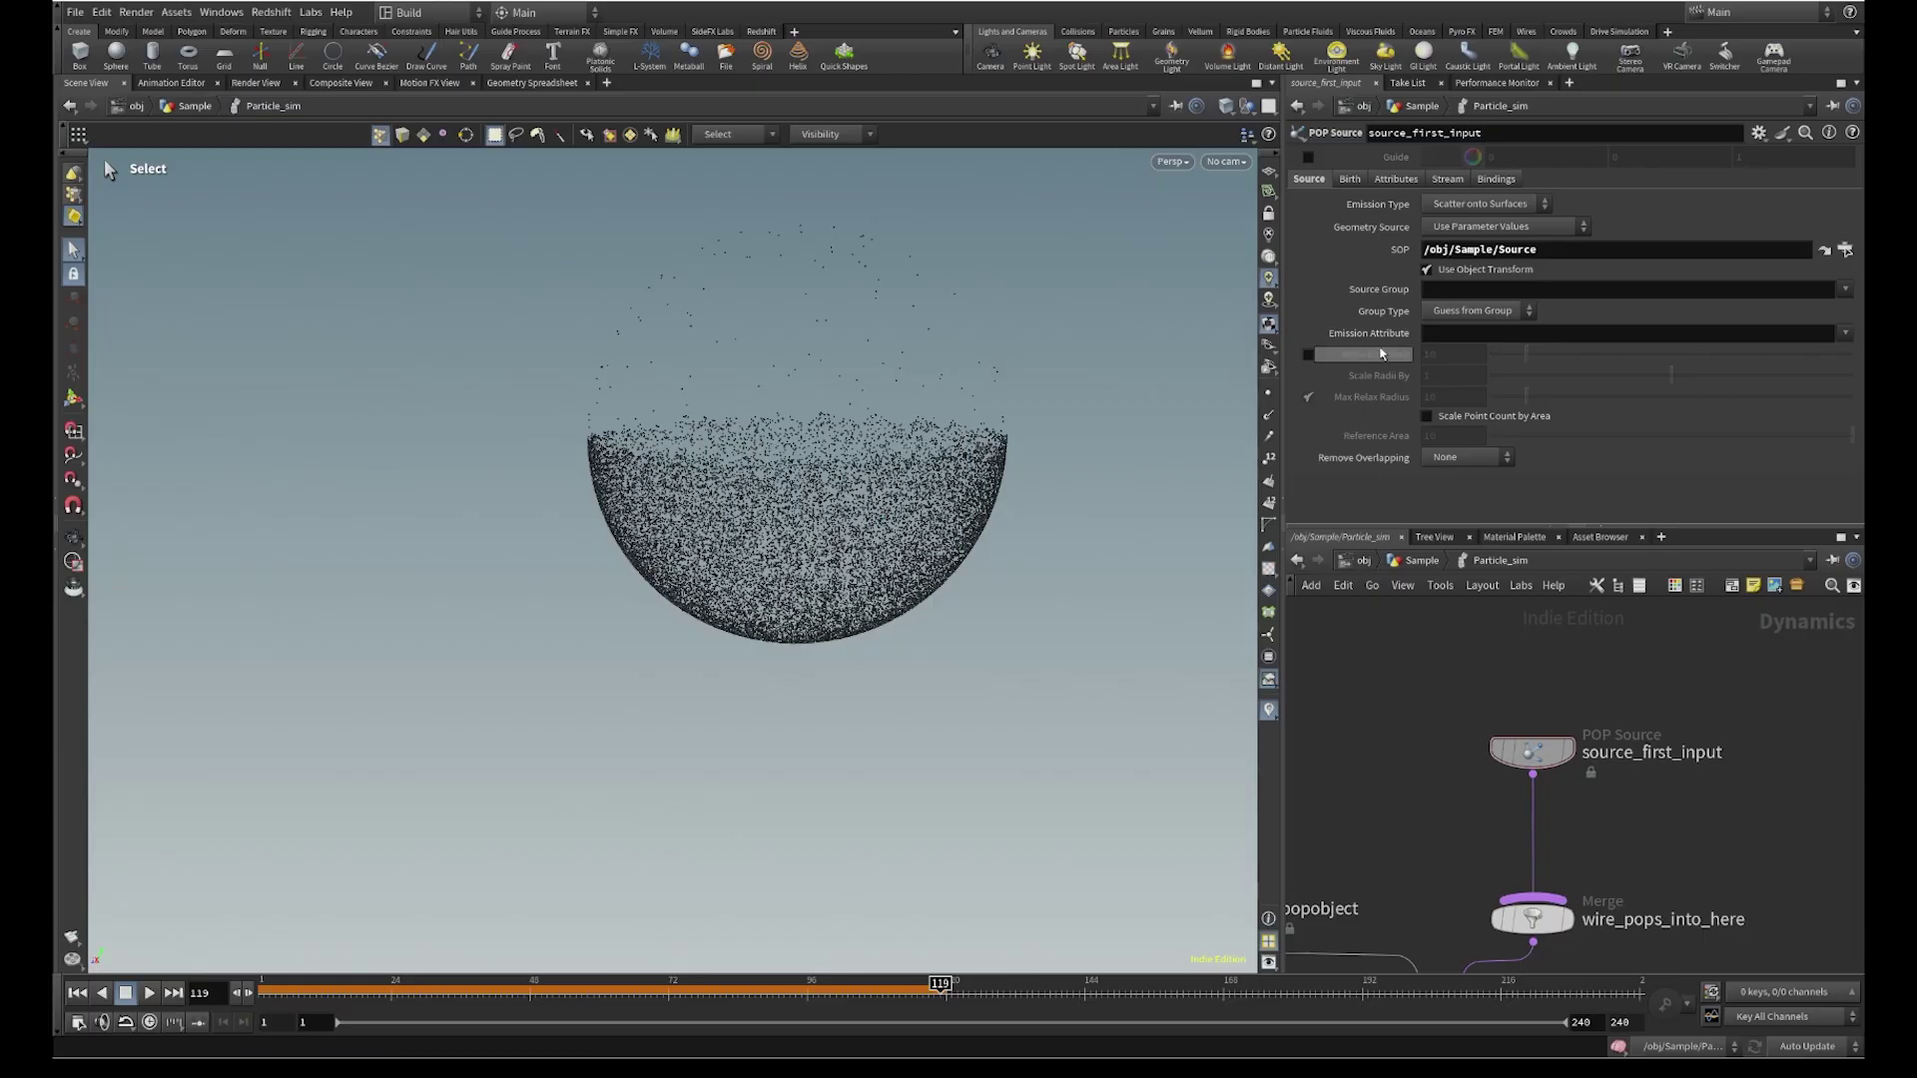
# Return to the Sample network, delete the group1 node and display the Source null with its handle tool active
pyautogui.click(1417, 560)
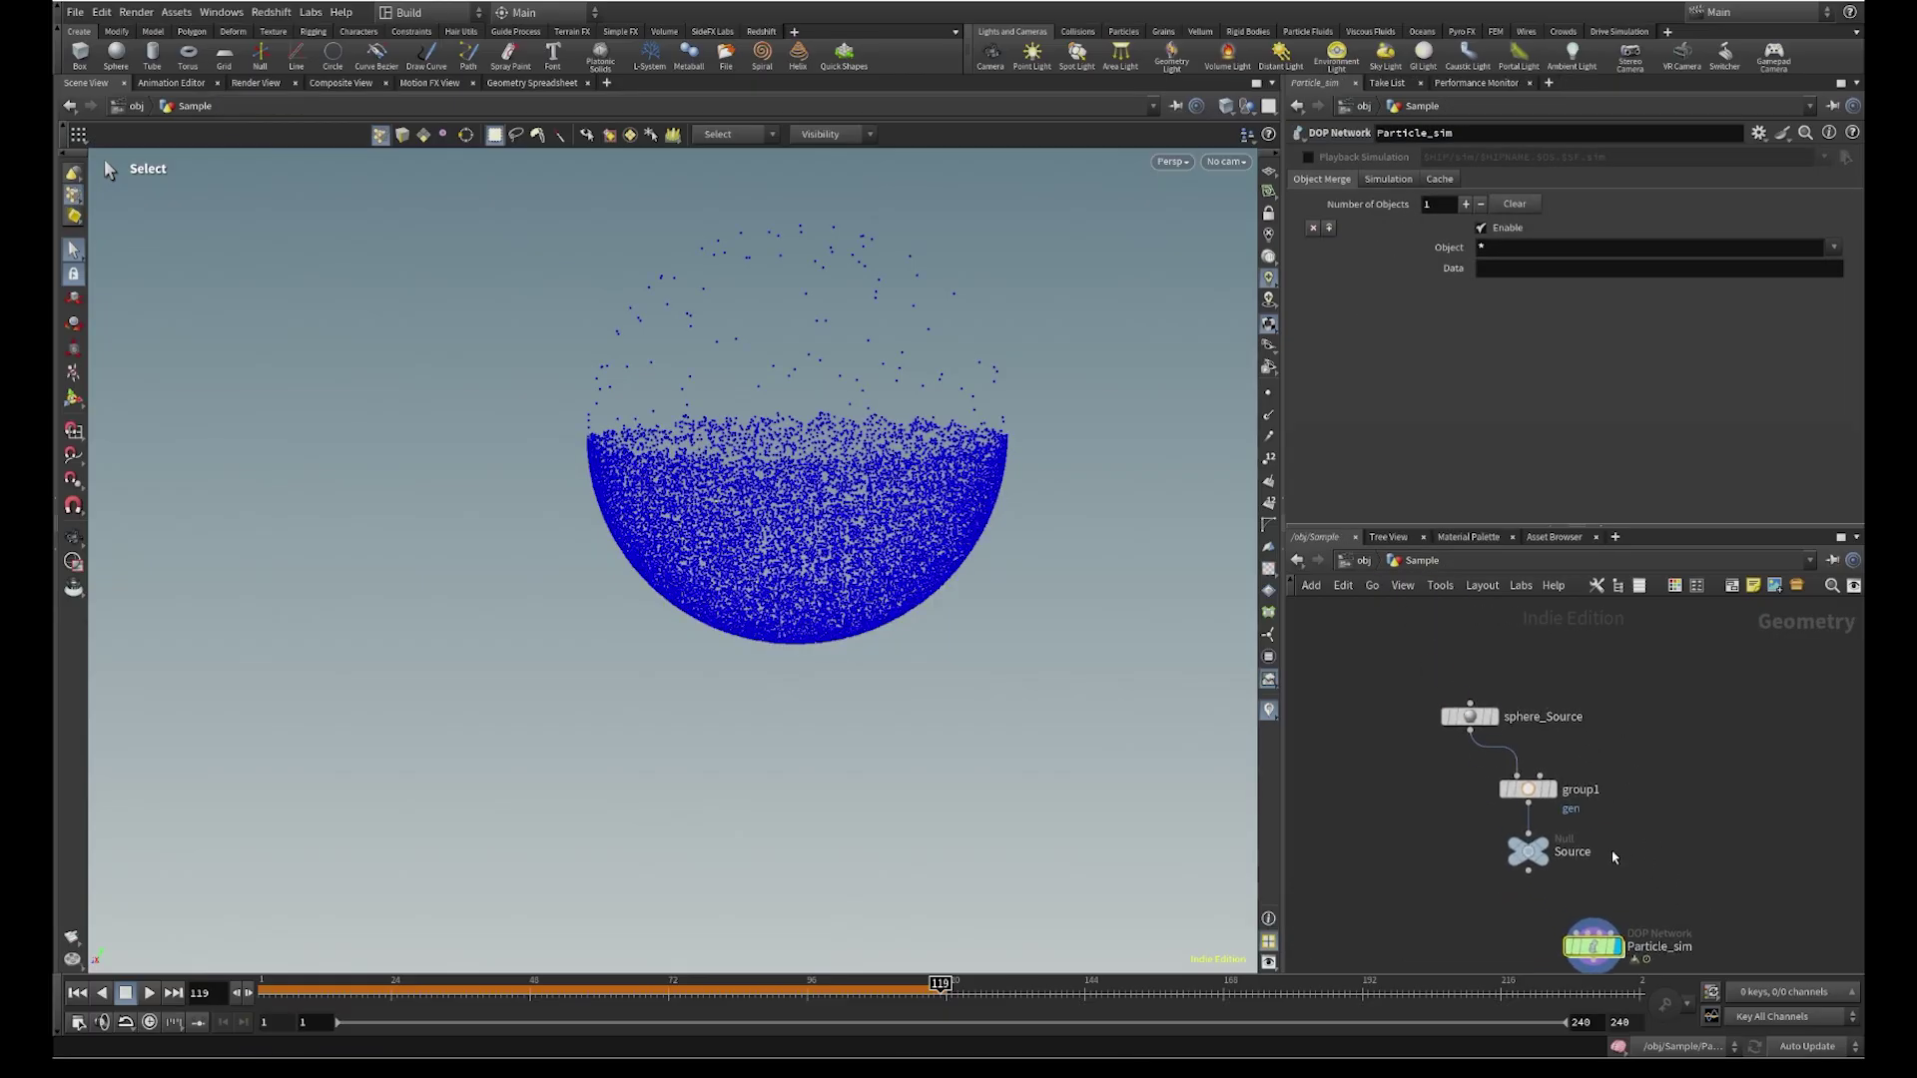
pyautogui.click(1519, 765)
pyautogui.press('Delete')
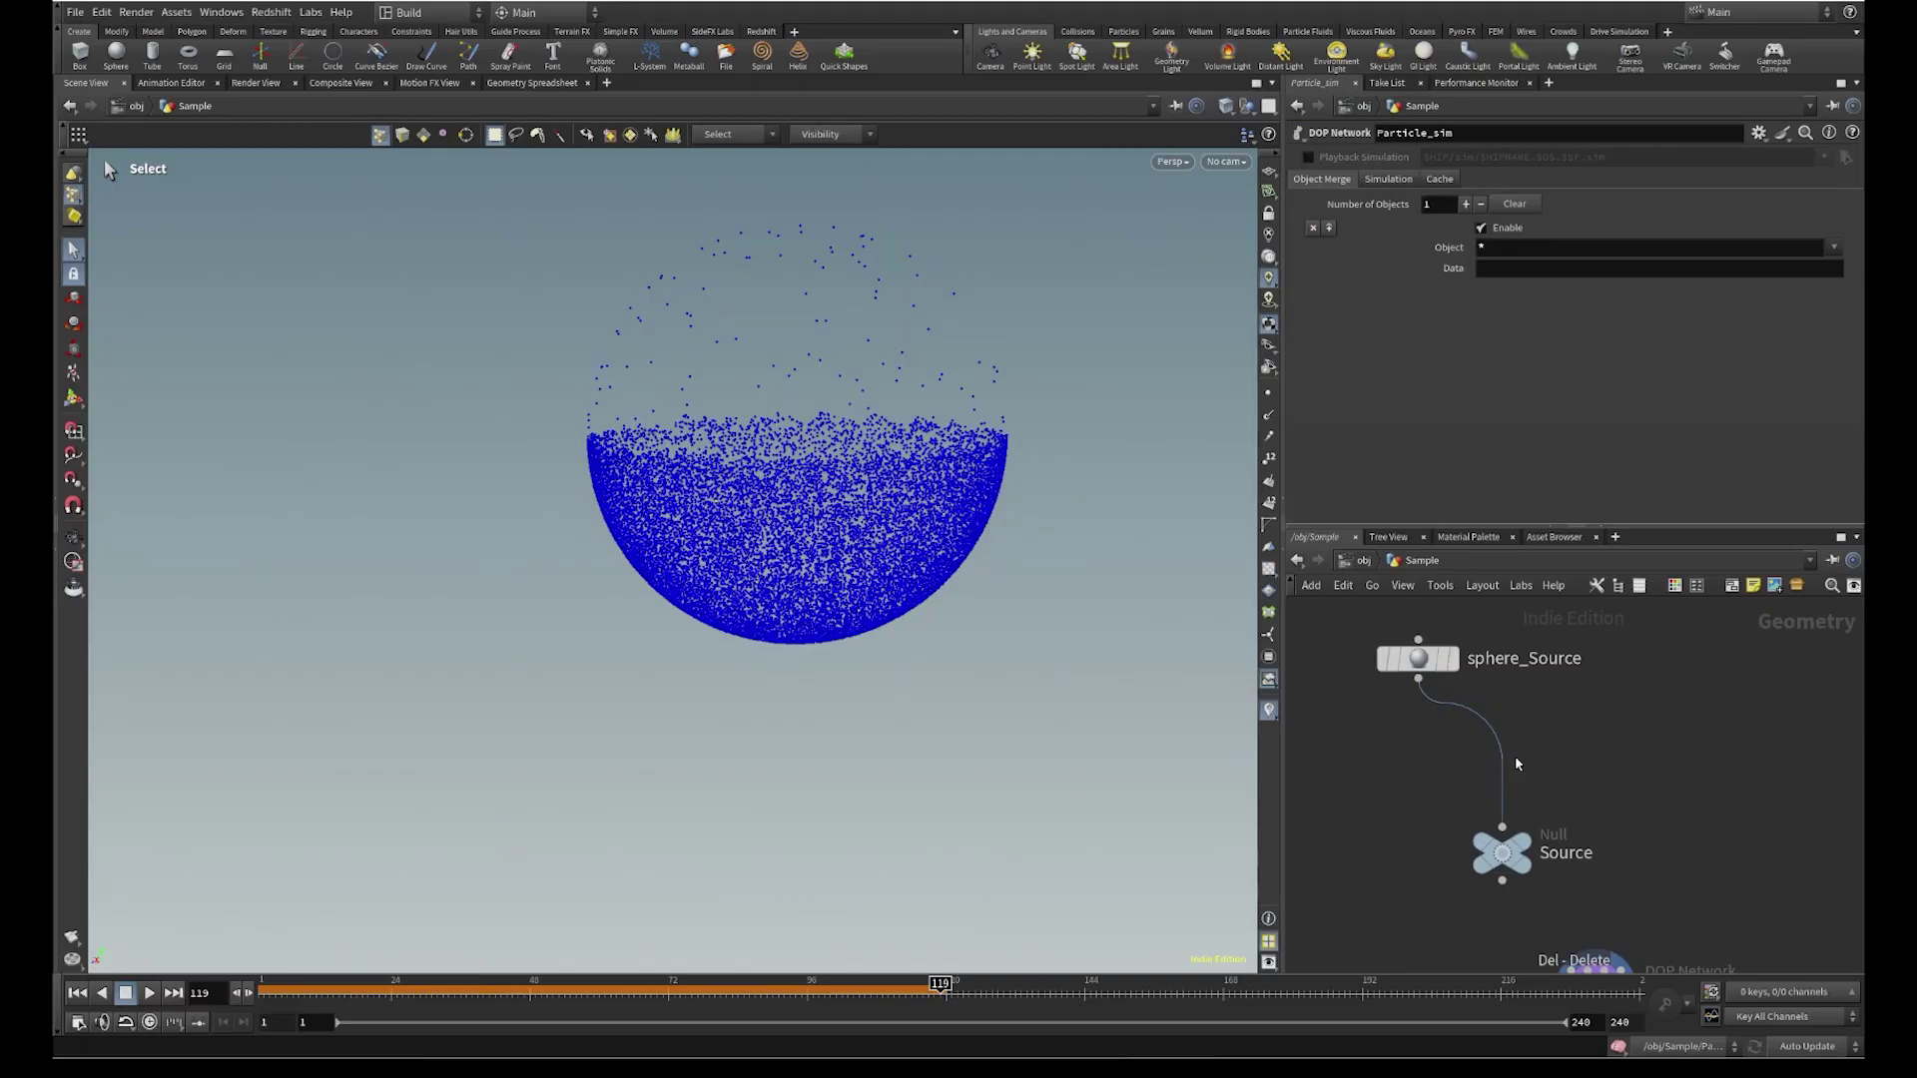
pyautogui.click(1545, 807)
pyautogui.click(1501, 851)
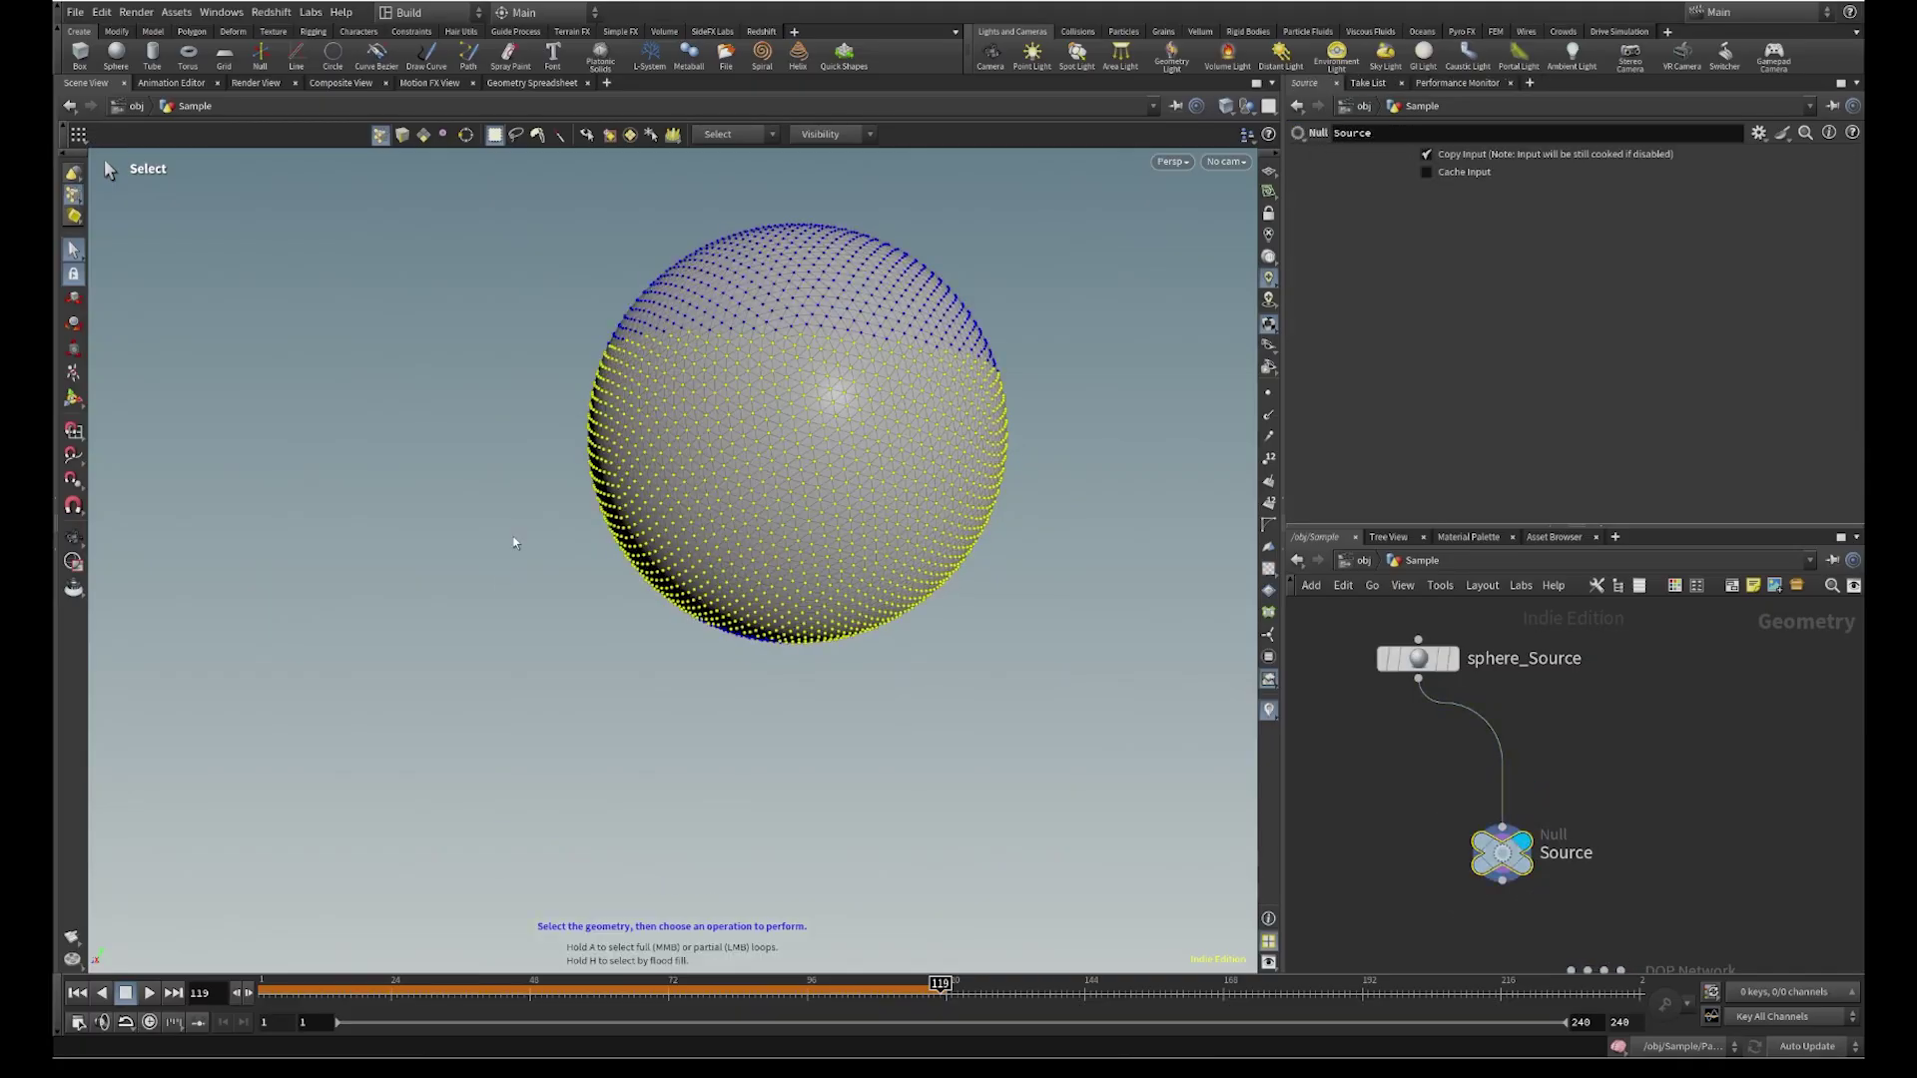
pyautogui.click(73, 397)
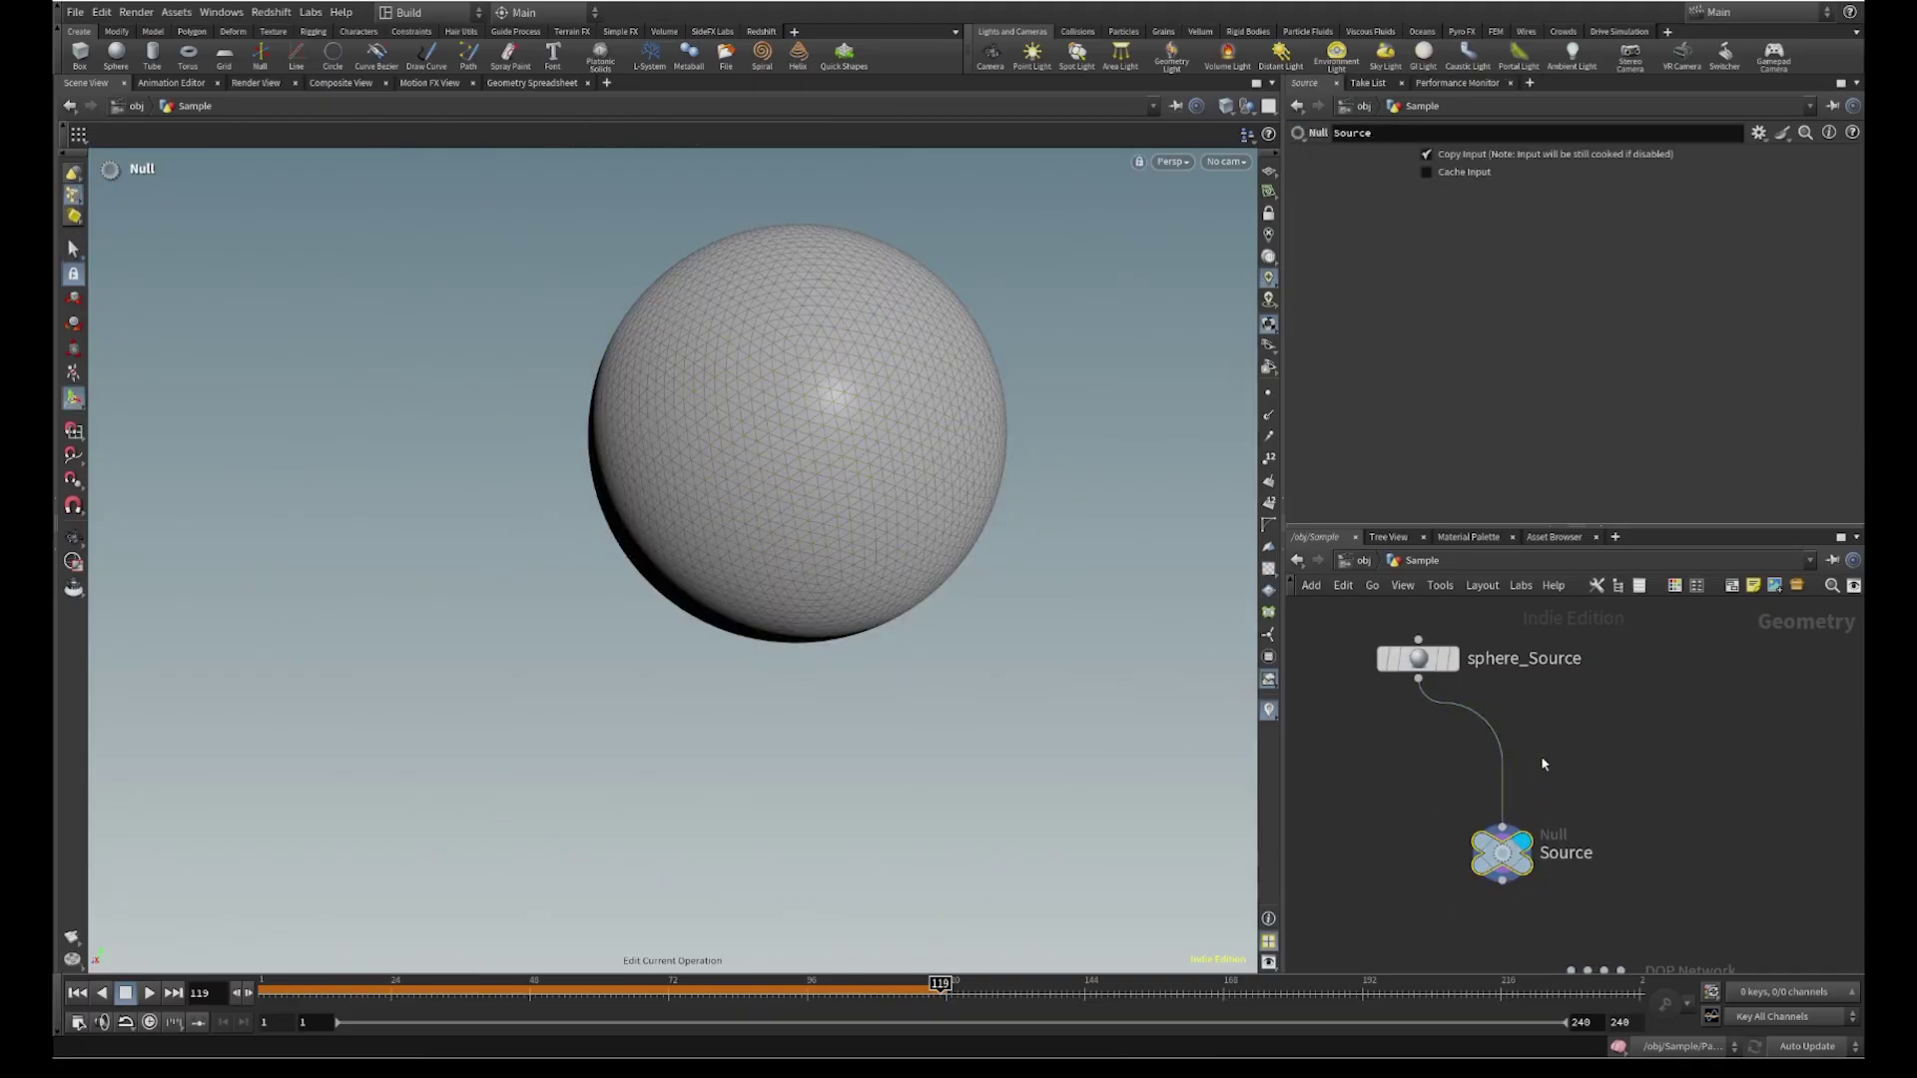
# Insert an Attribute Adjust Float node on the wire between sphere_Source and the Source null
pyautogui.press('Tab')
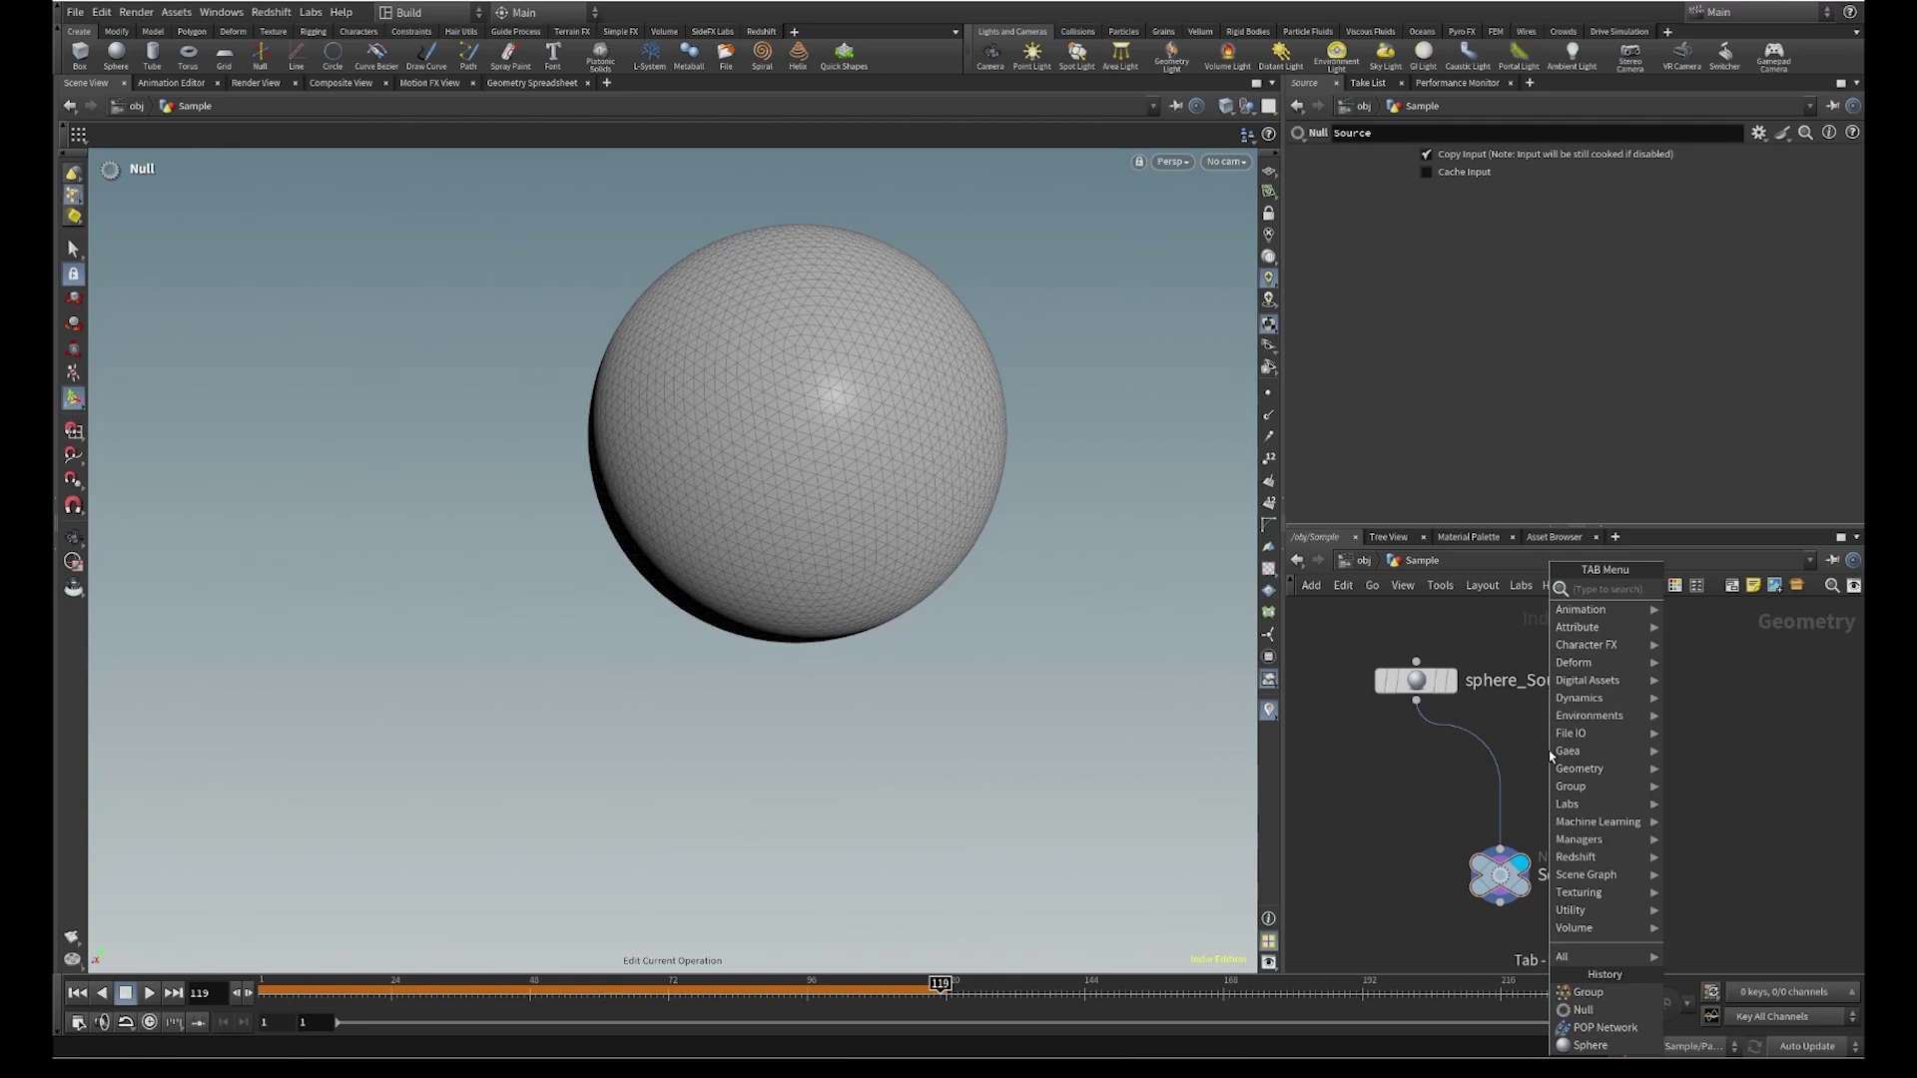
pyautogui.write('aa')
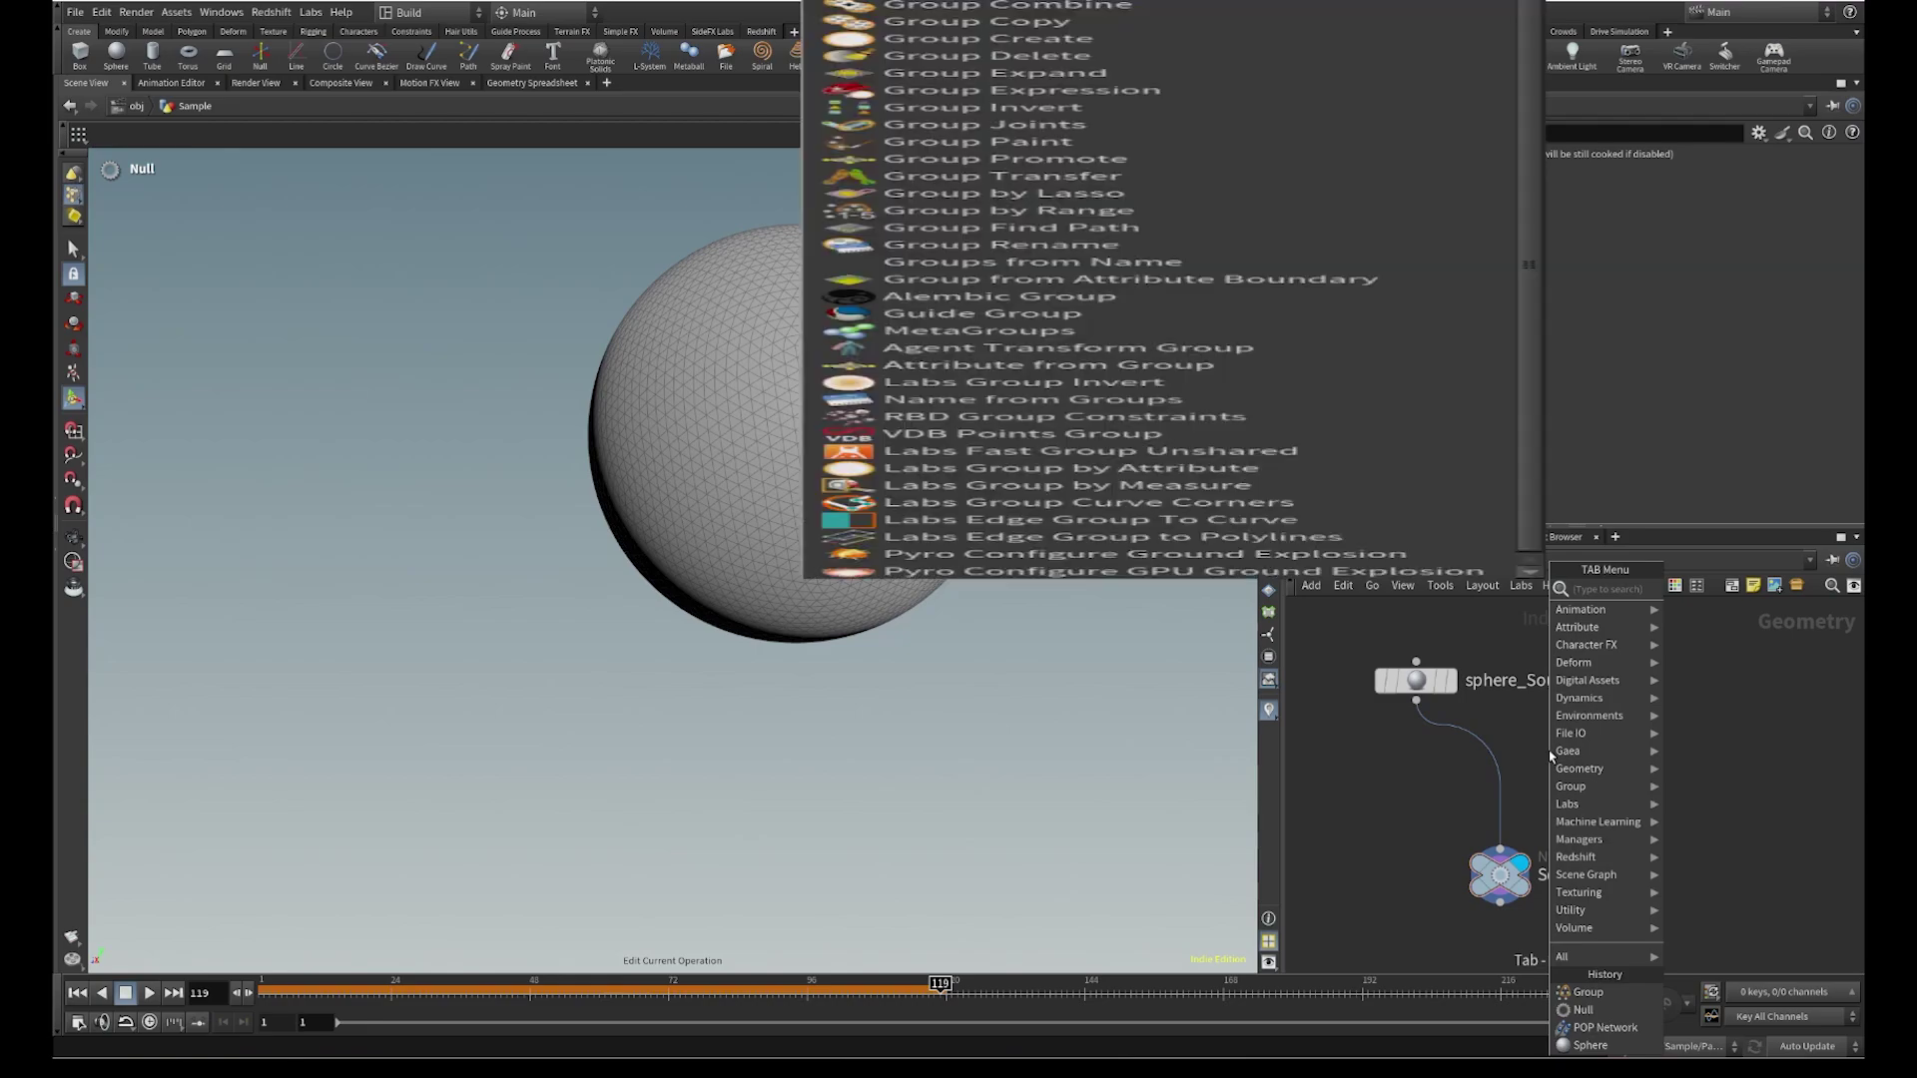
pyautogui.write('f')
pyautogui.press('Return')
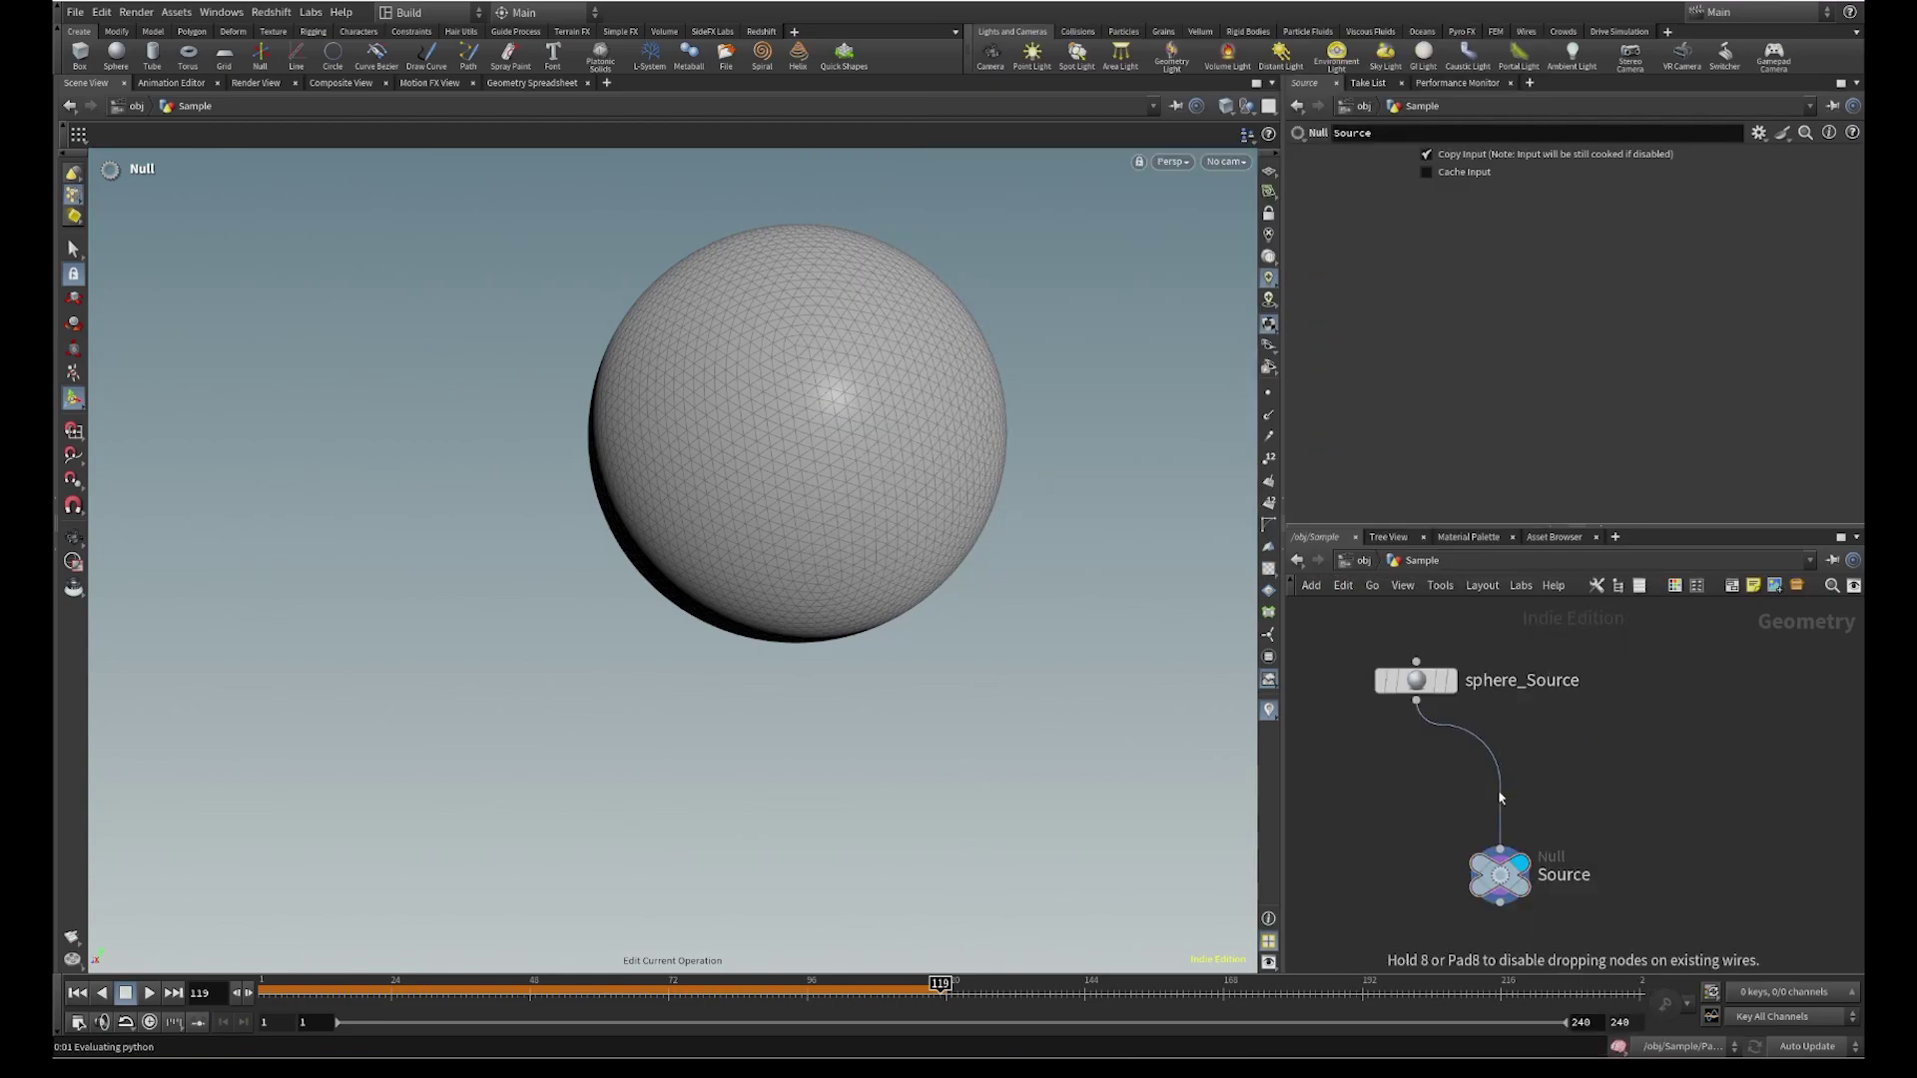
pyautogui.click(1499, 792)
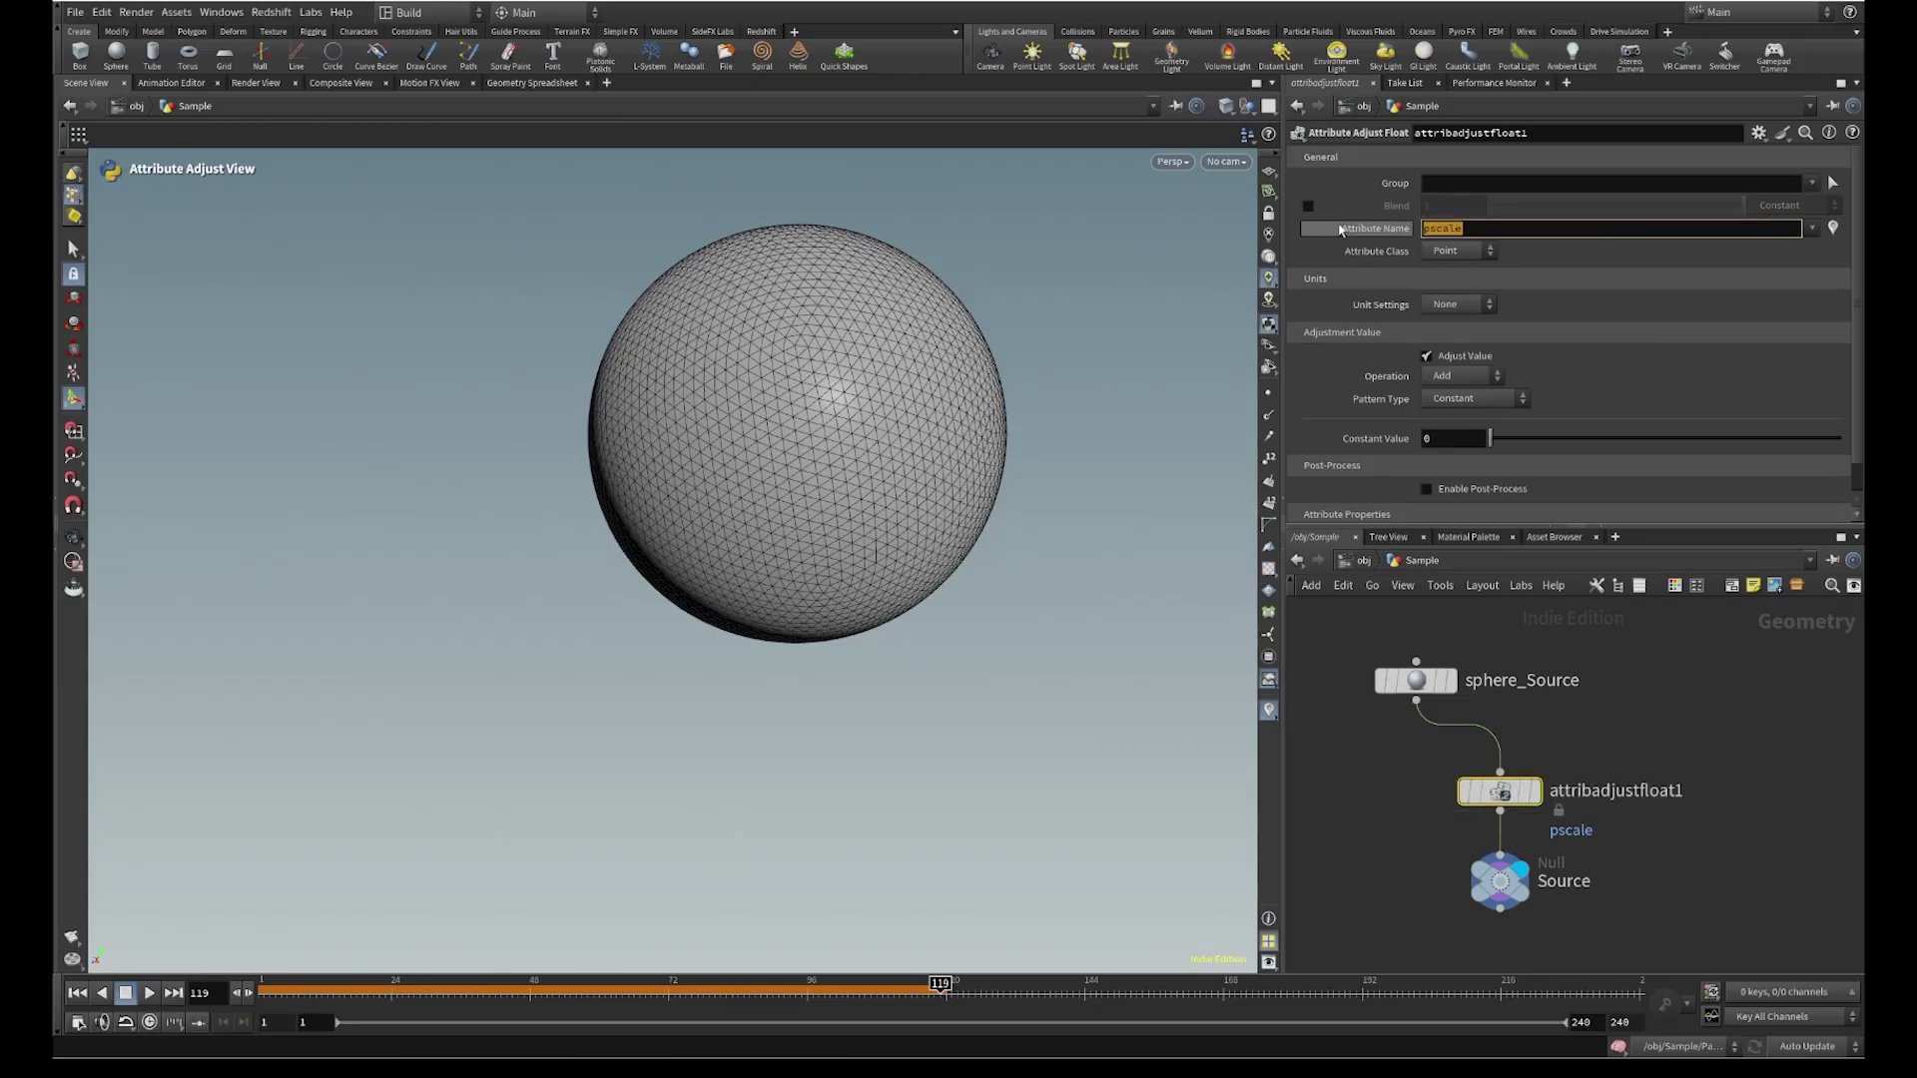
# Set the attribute name of attribadjustfloat1 to mask
pyautogui.moveTo(1341, 231)
pyautogui.press('BackSpace')
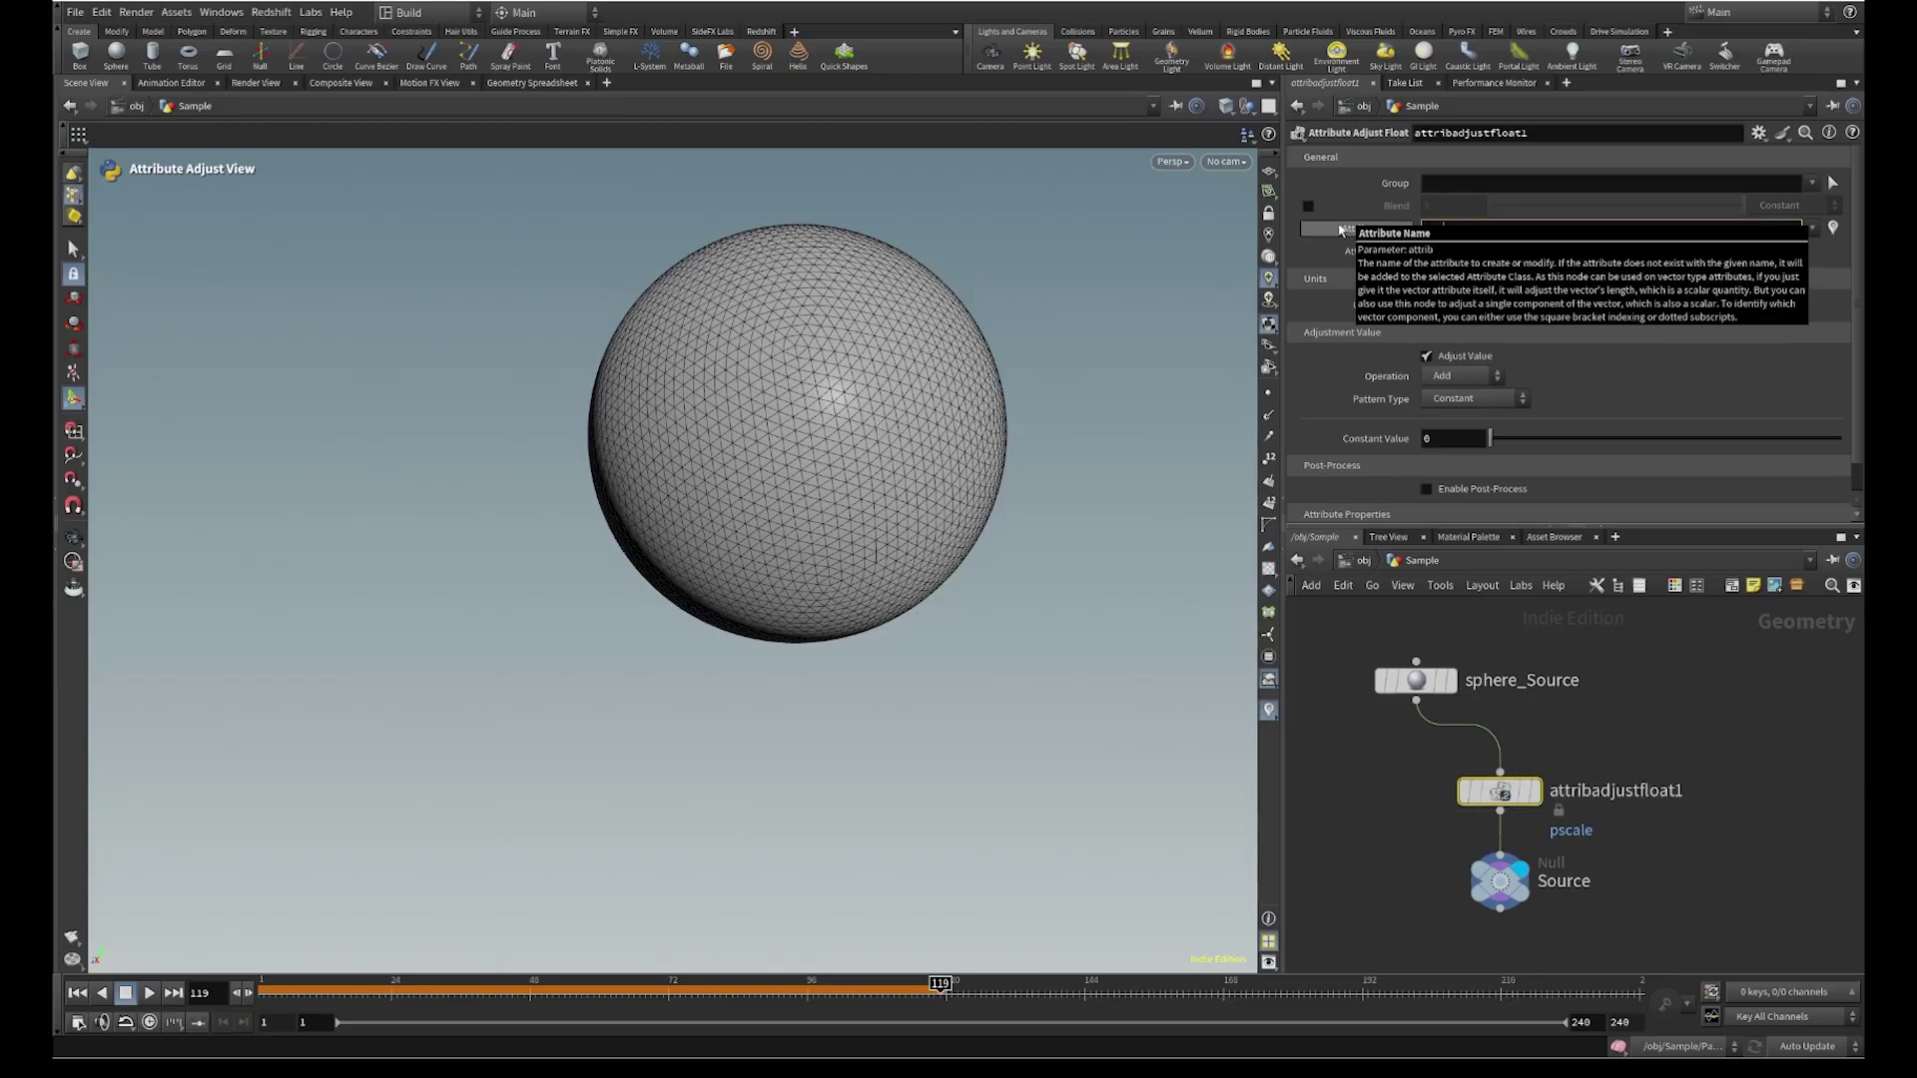
pyautogui.write('mask')
pyautogui.press('Return')
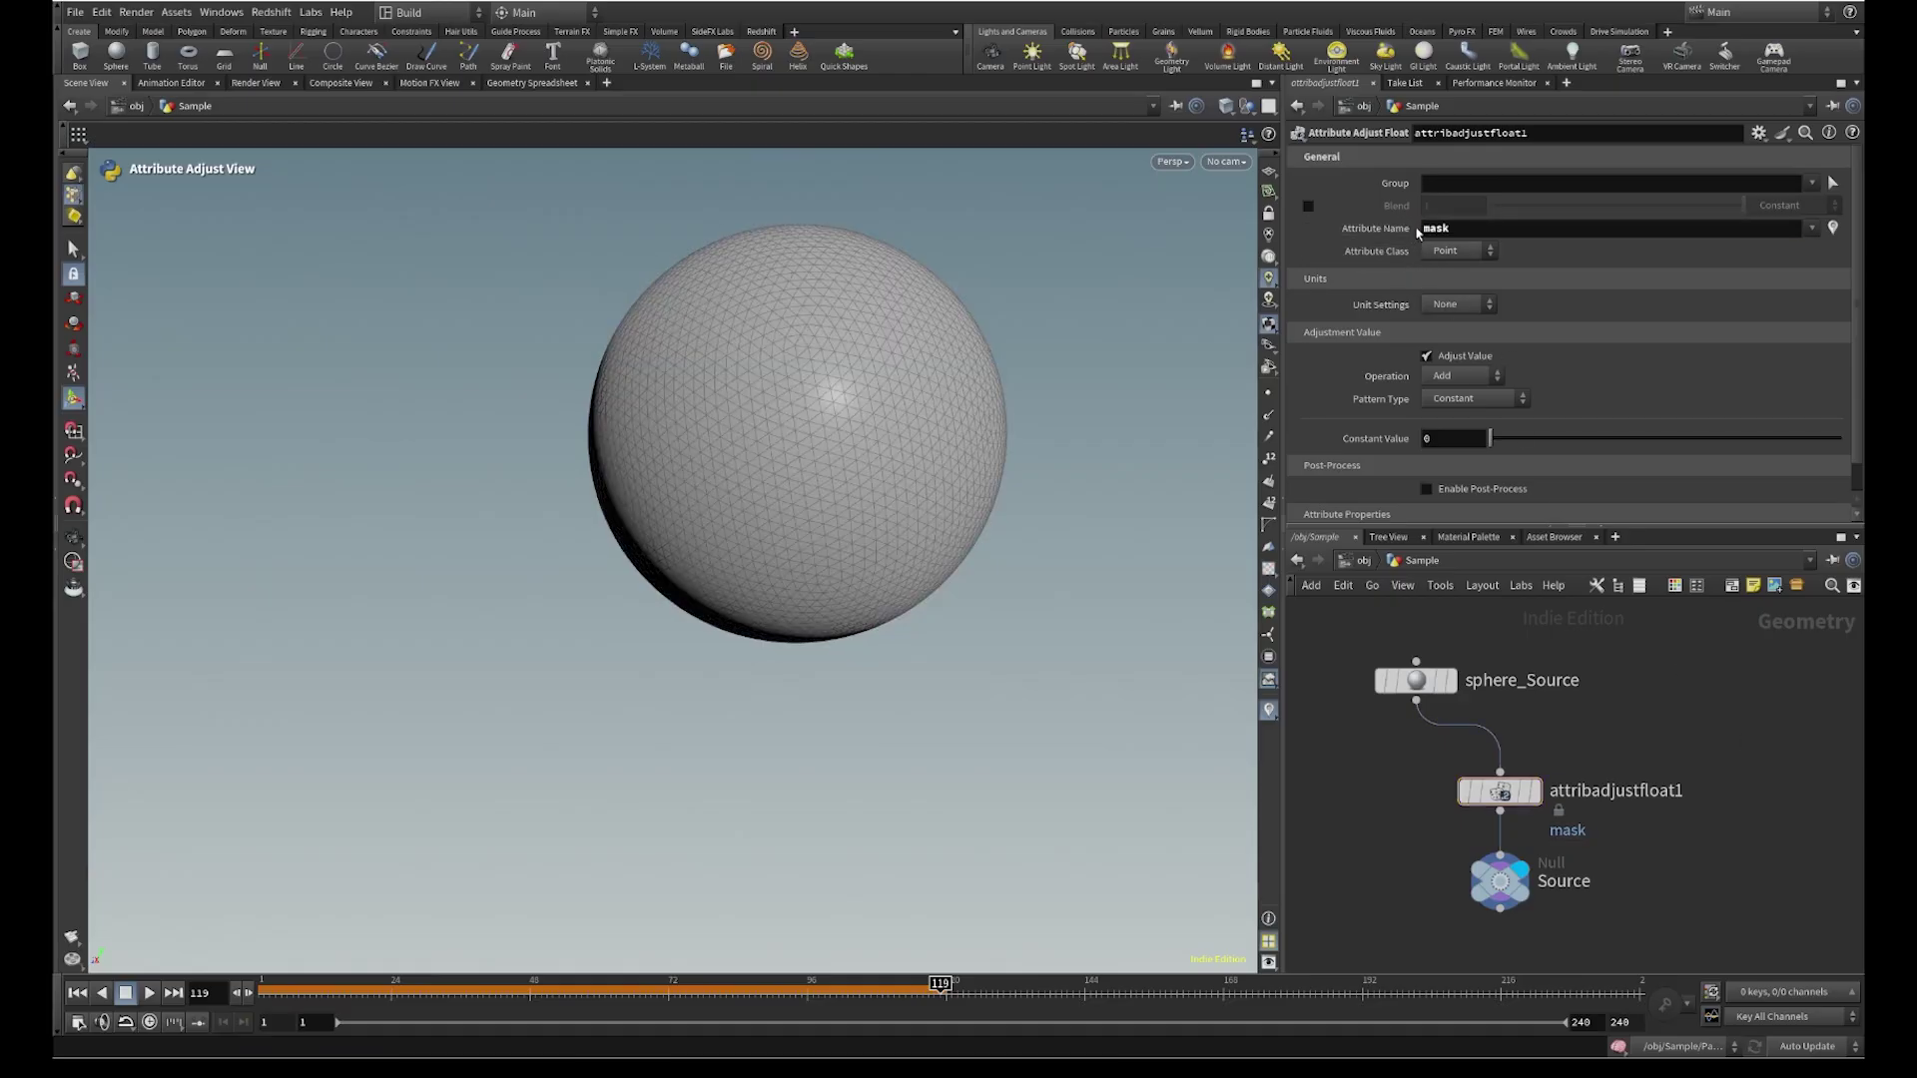
# Set the mask adjustment's operation to Set Always and its pattern type to Noise
pyautogui.click(1462, 375)
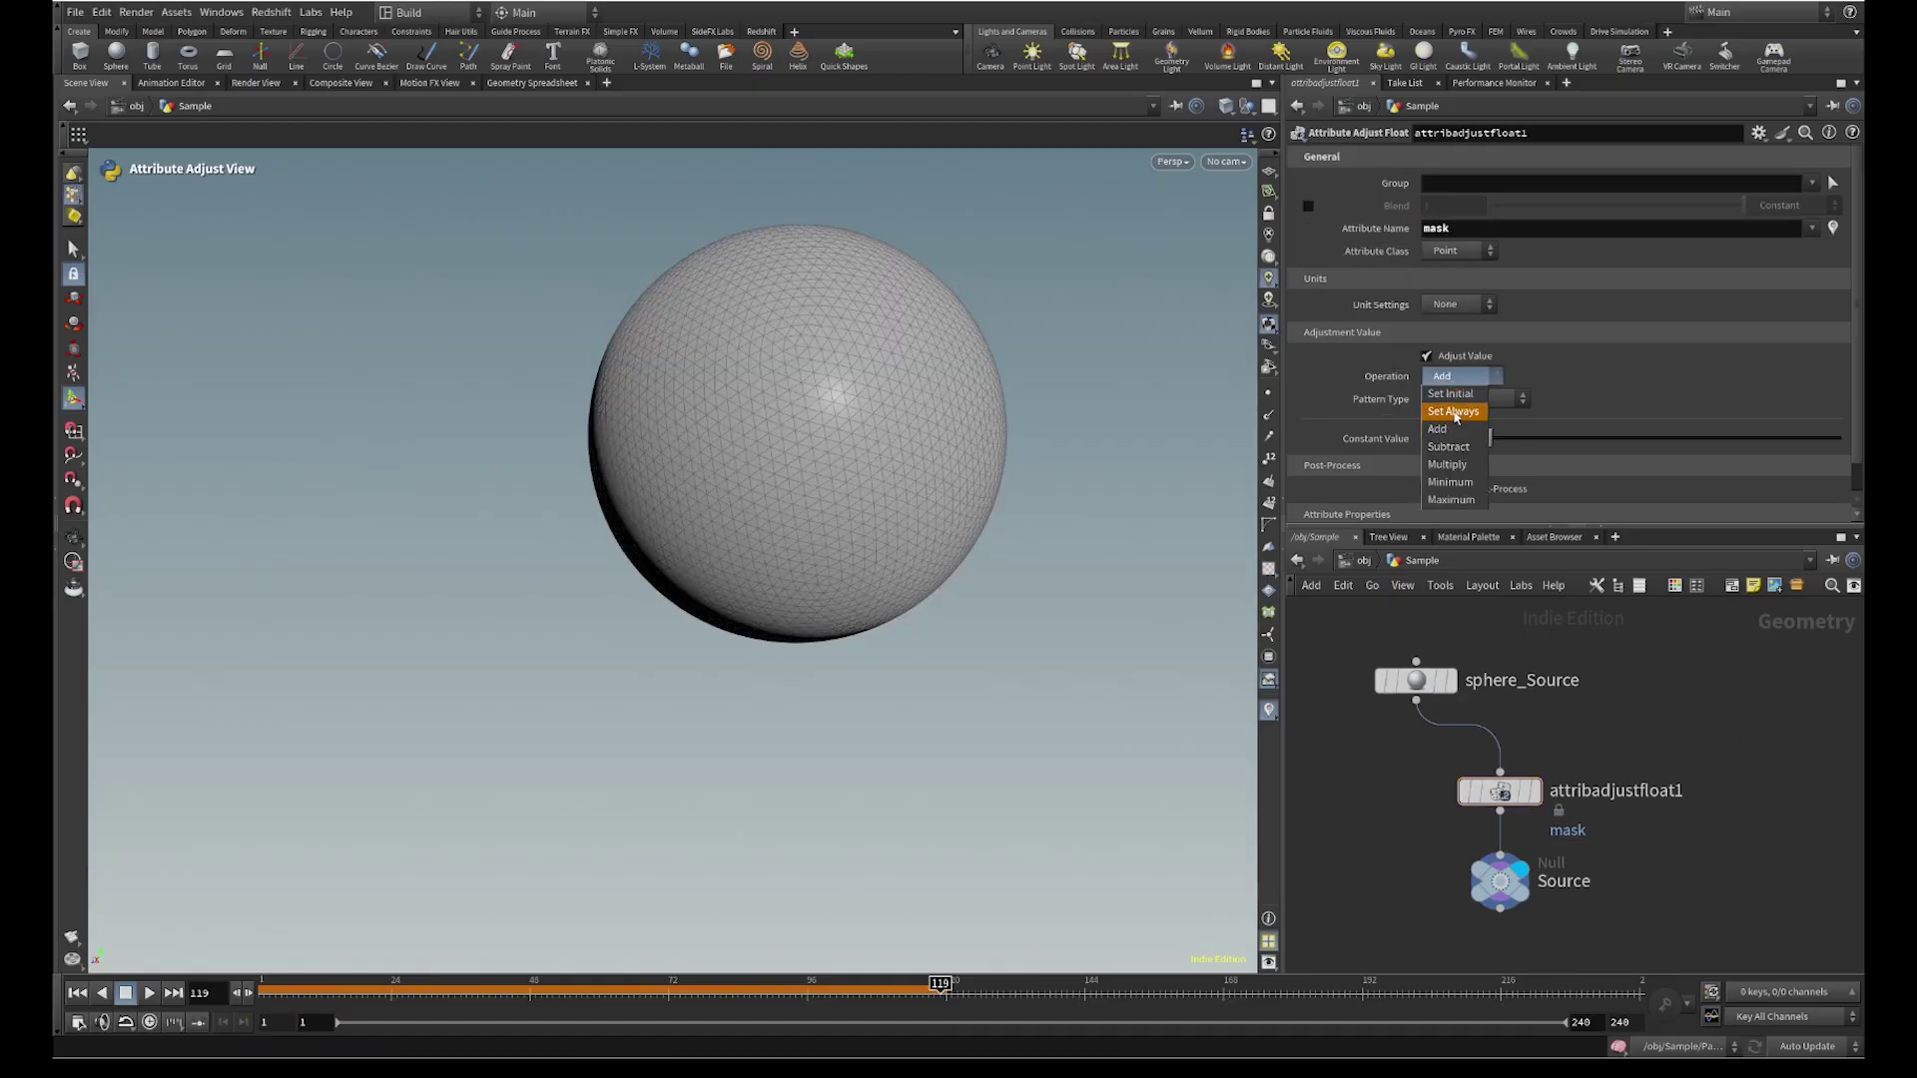
pyautogui.click(1455, 420)
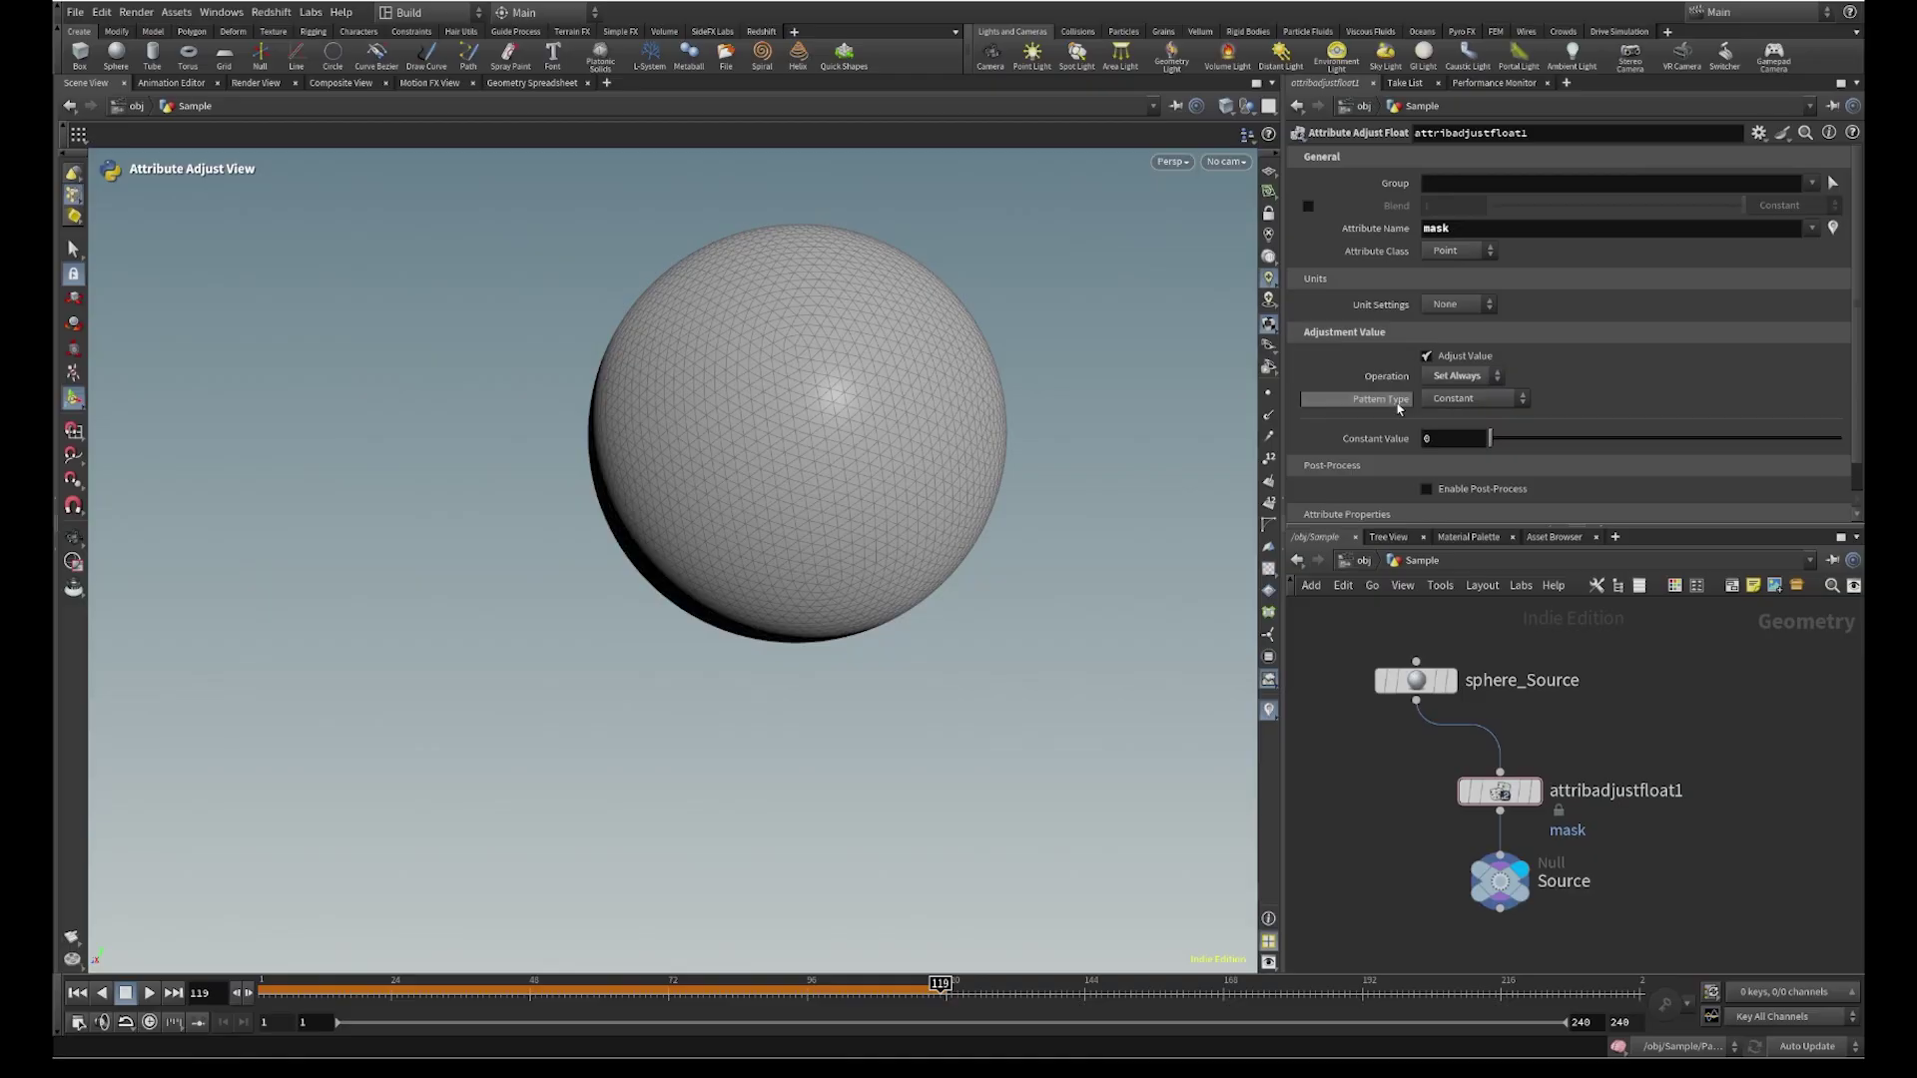
pyautogui.click(1457, 405)
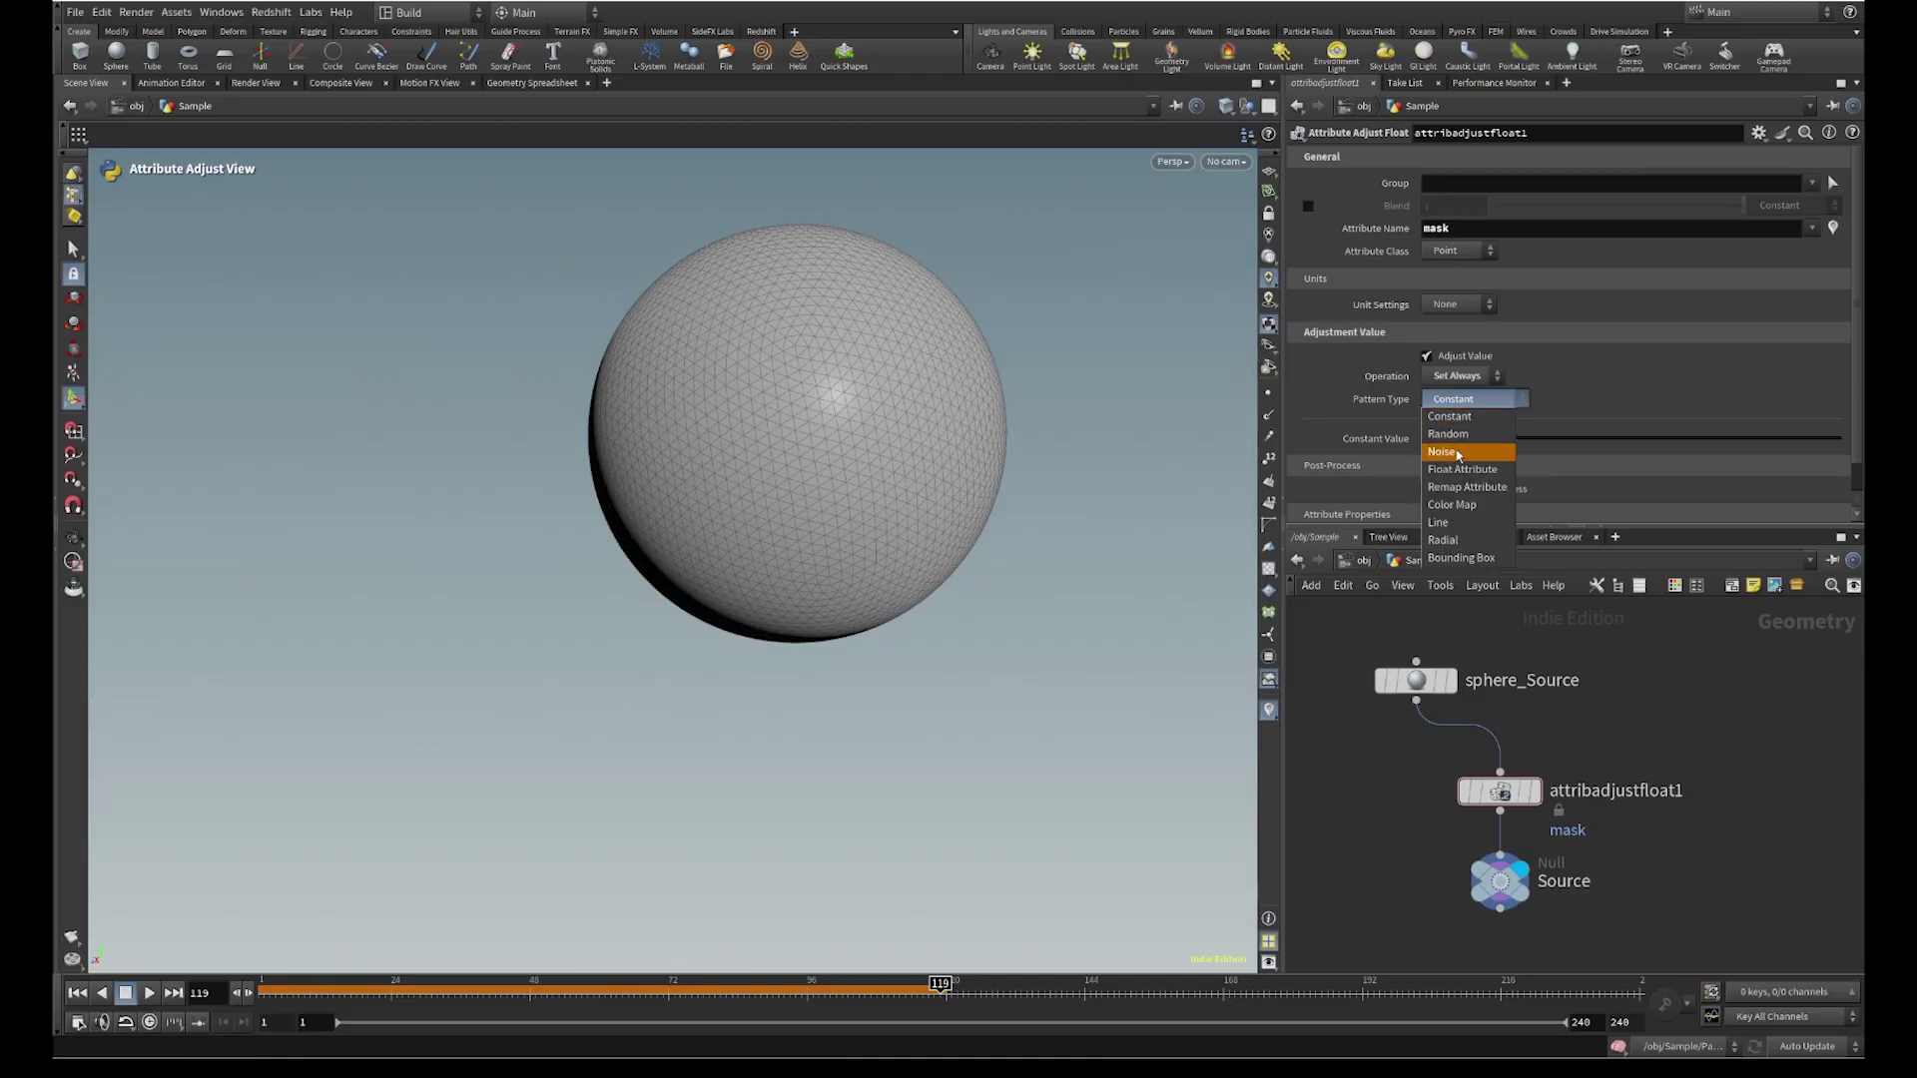
pyautogui.click(1457, 453)
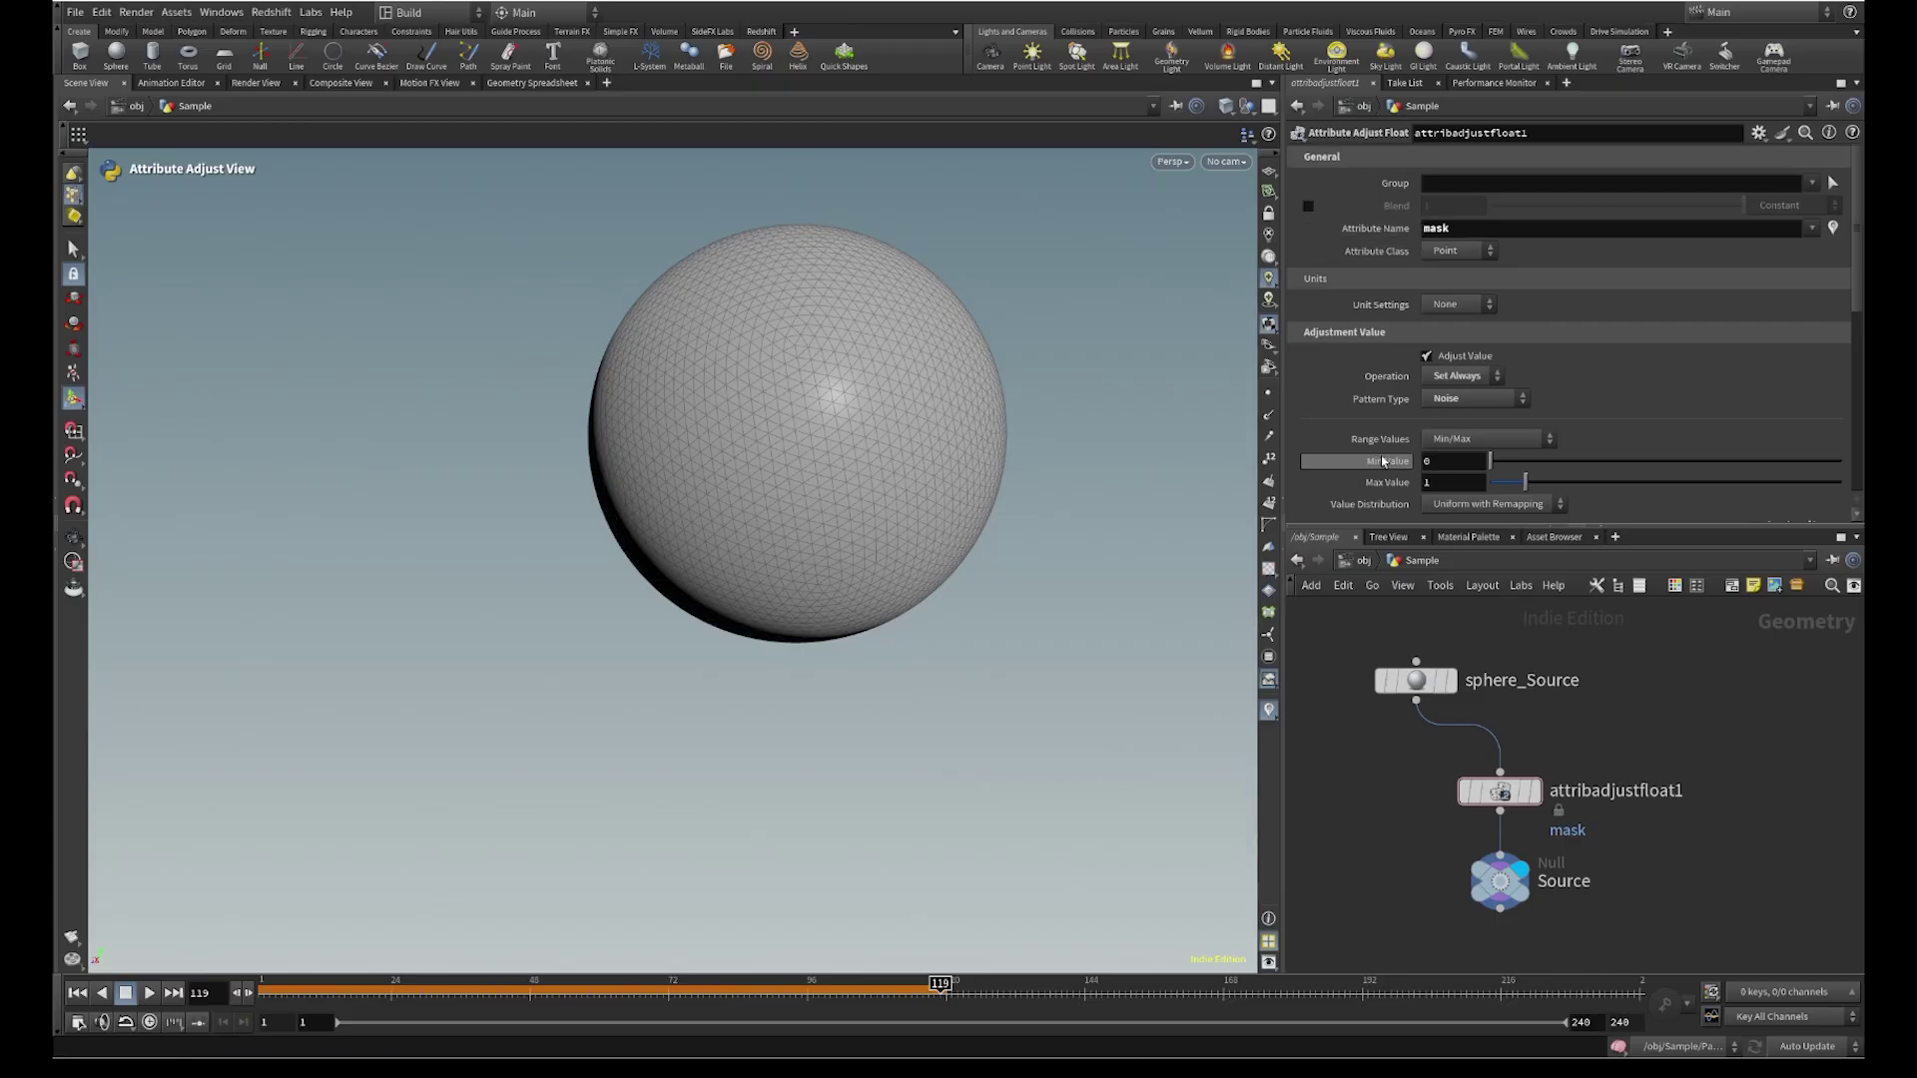
pyautogui.scroll(-2, 1383, 461)
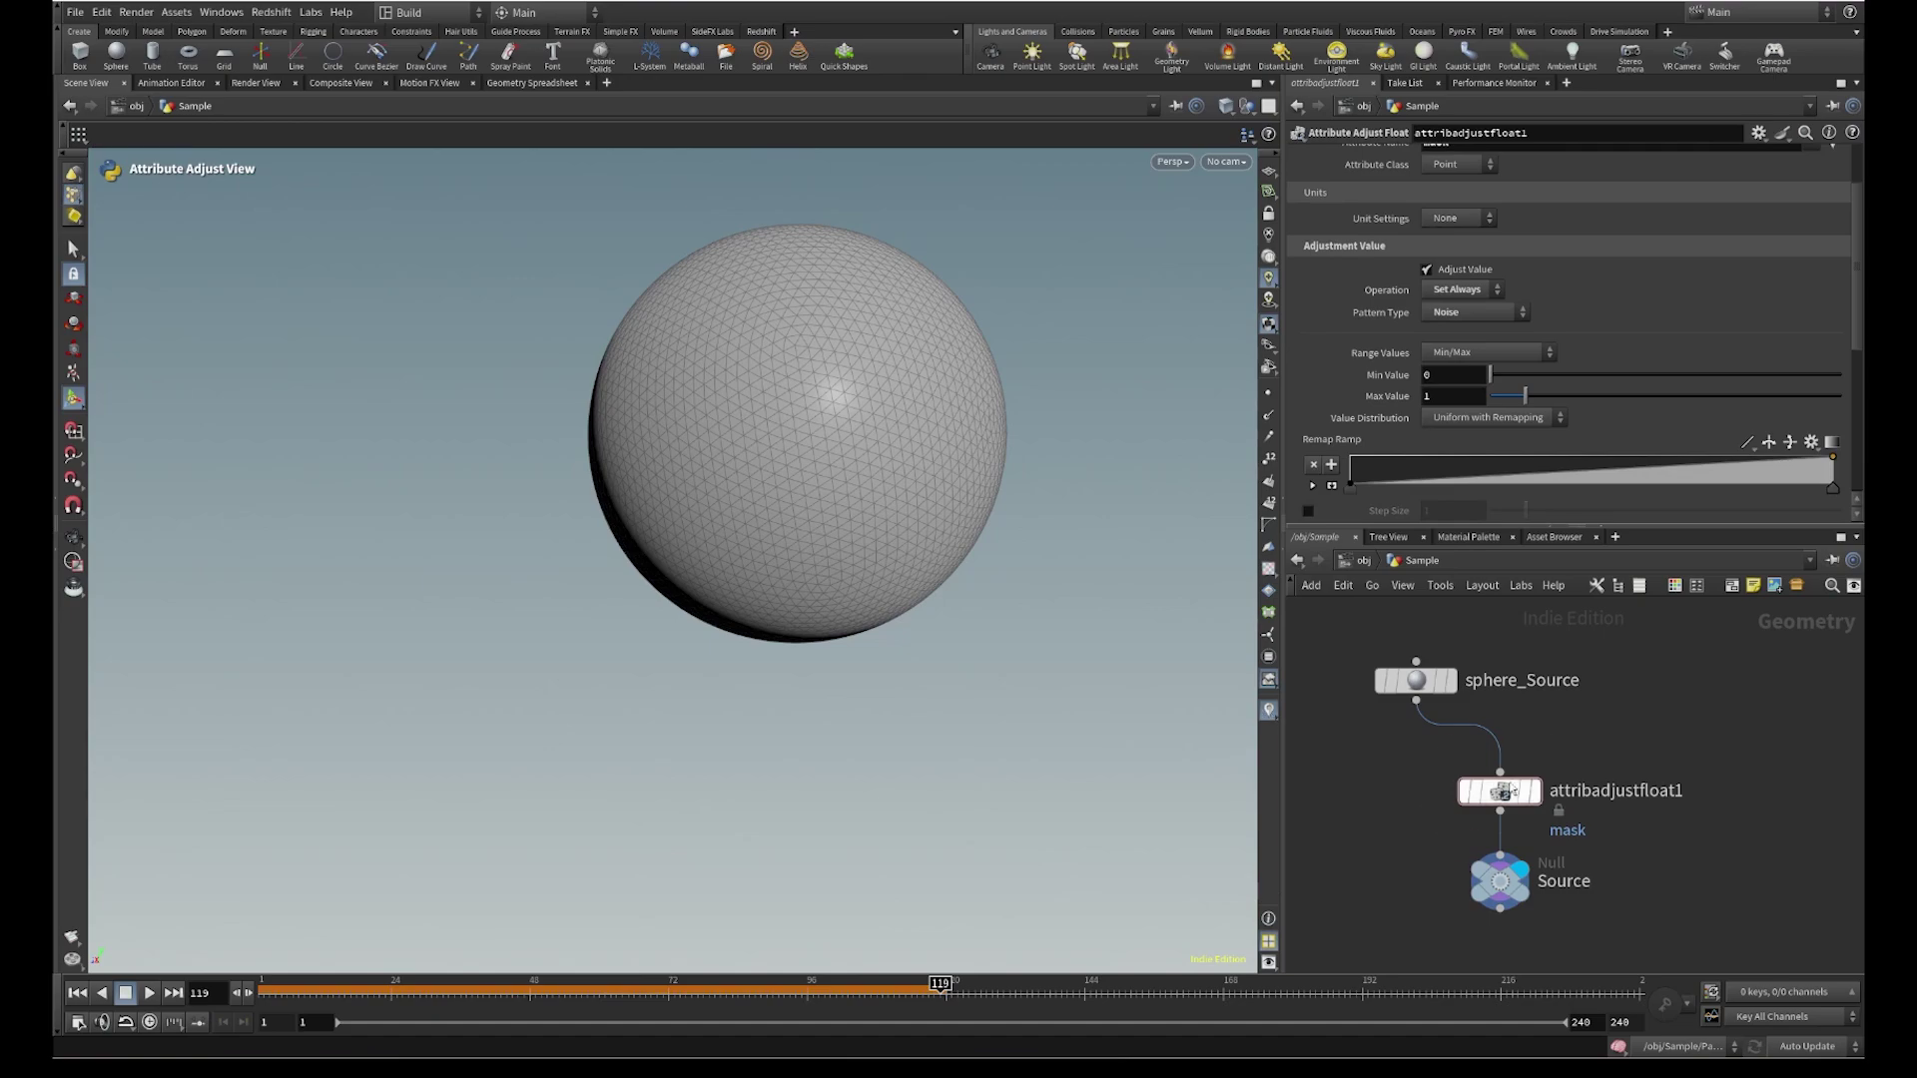
# Turn on the viewport visualization of attribadjustfloat1's mask attribute from its node information and close that window
pyautogui.middleClick(1500, 792)
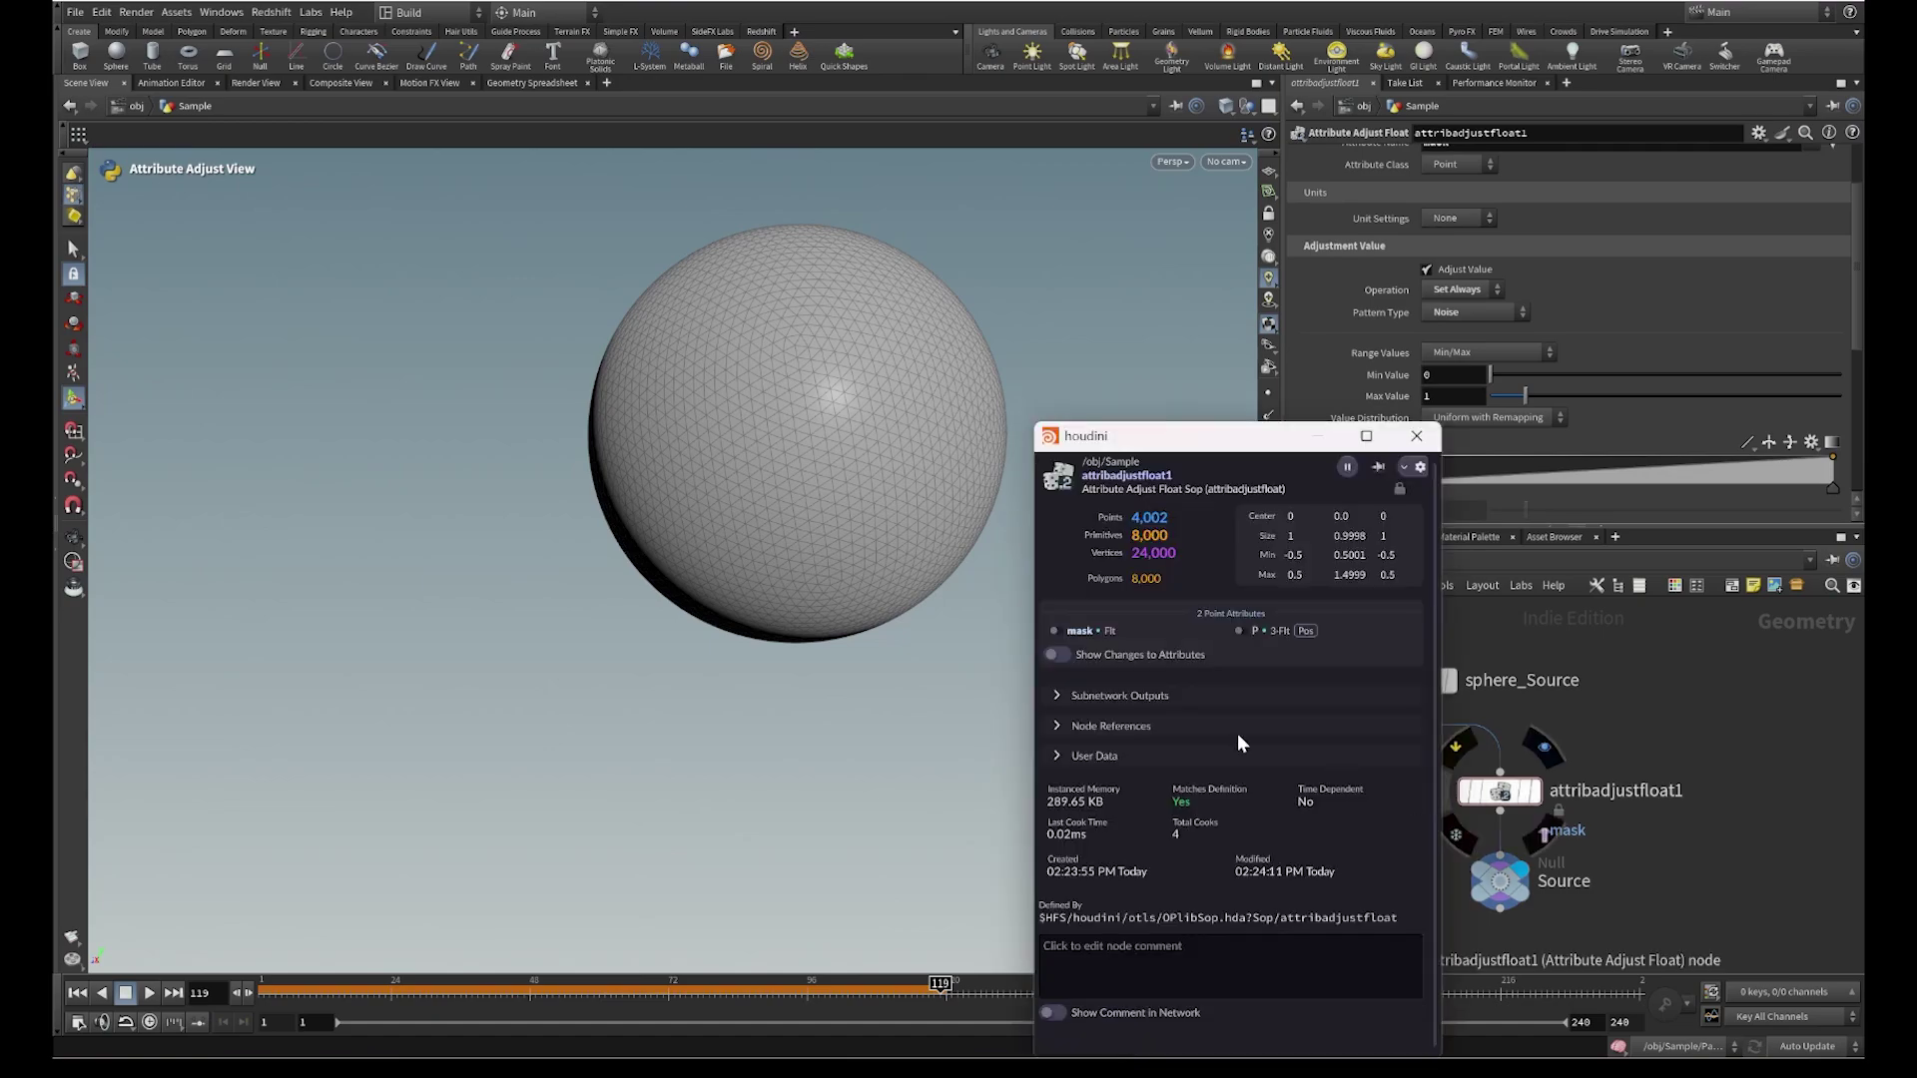
pyautogui.click(1054, 654)
pyautogui.click(1416, 436)
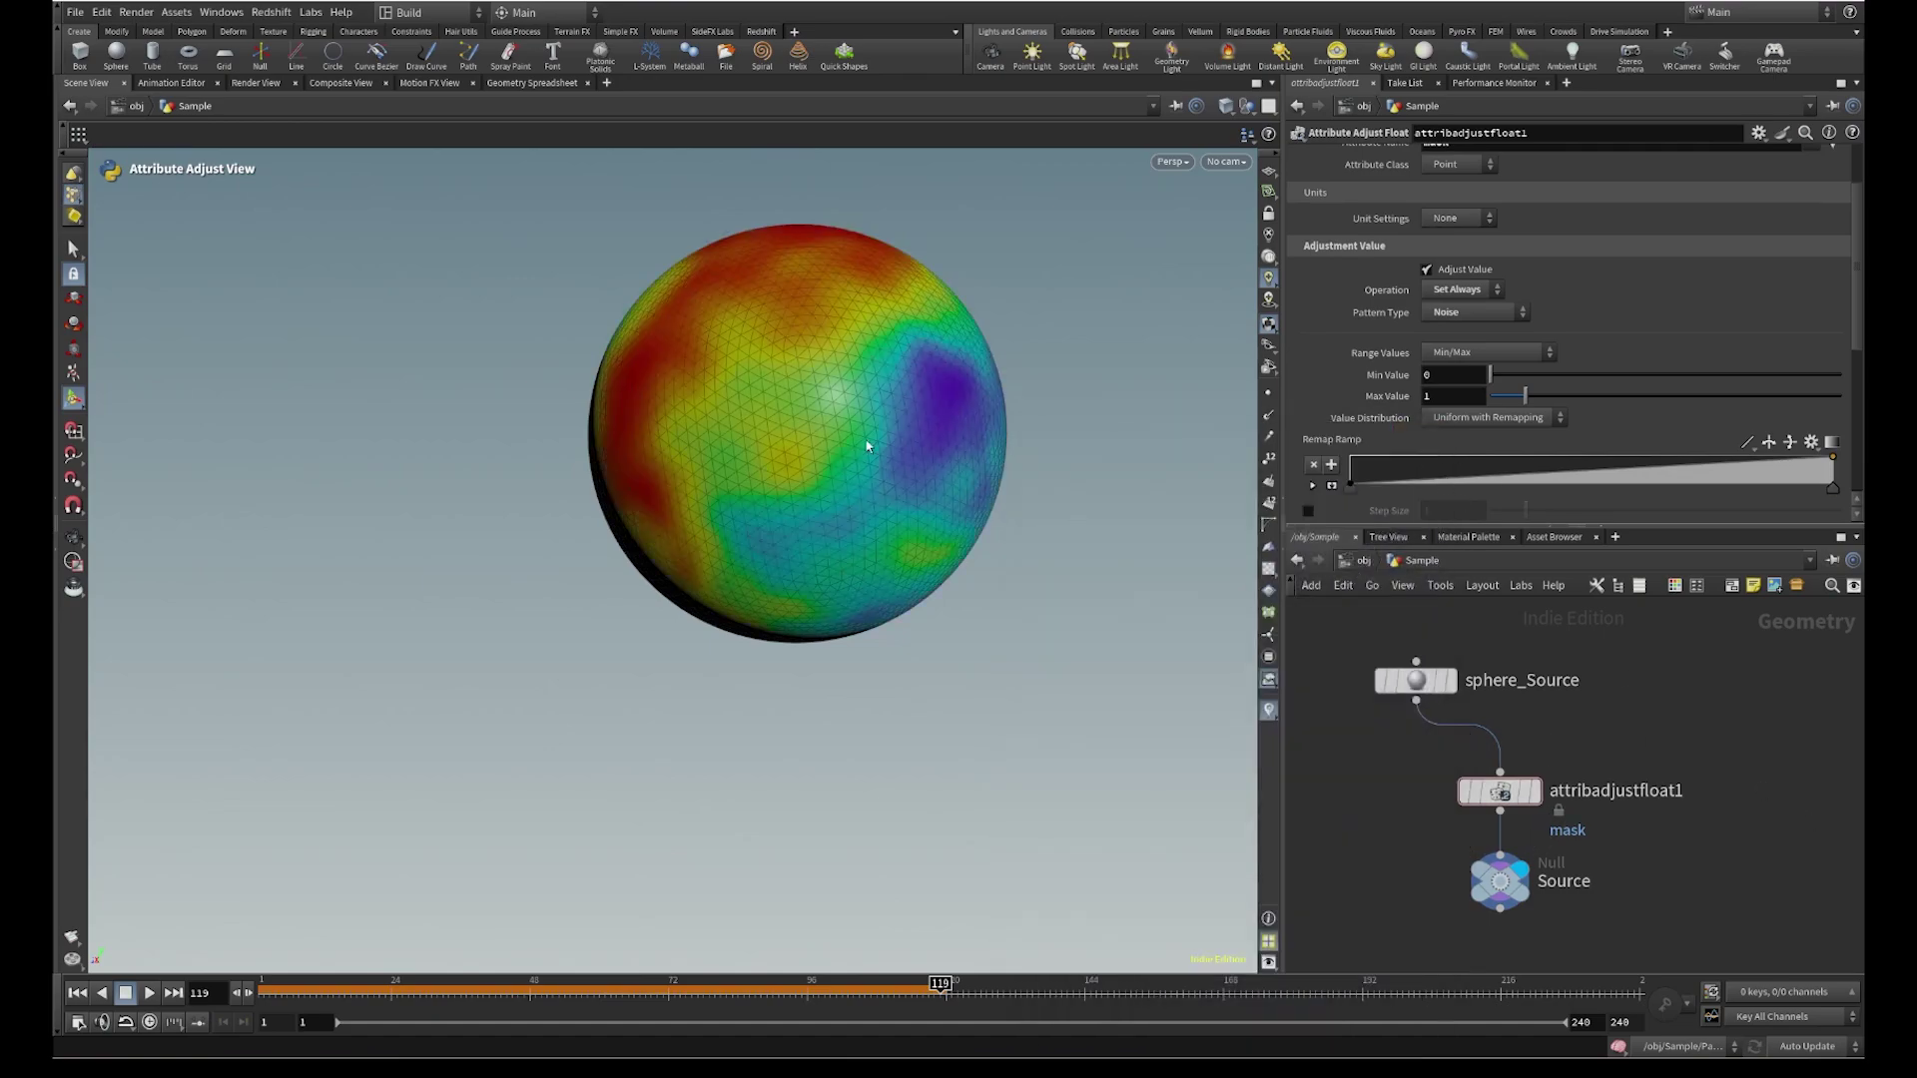
pyautogui.press('Escape')
pyautogui.moveTo(867, 446); pyautogui.dragTo(913, 552)
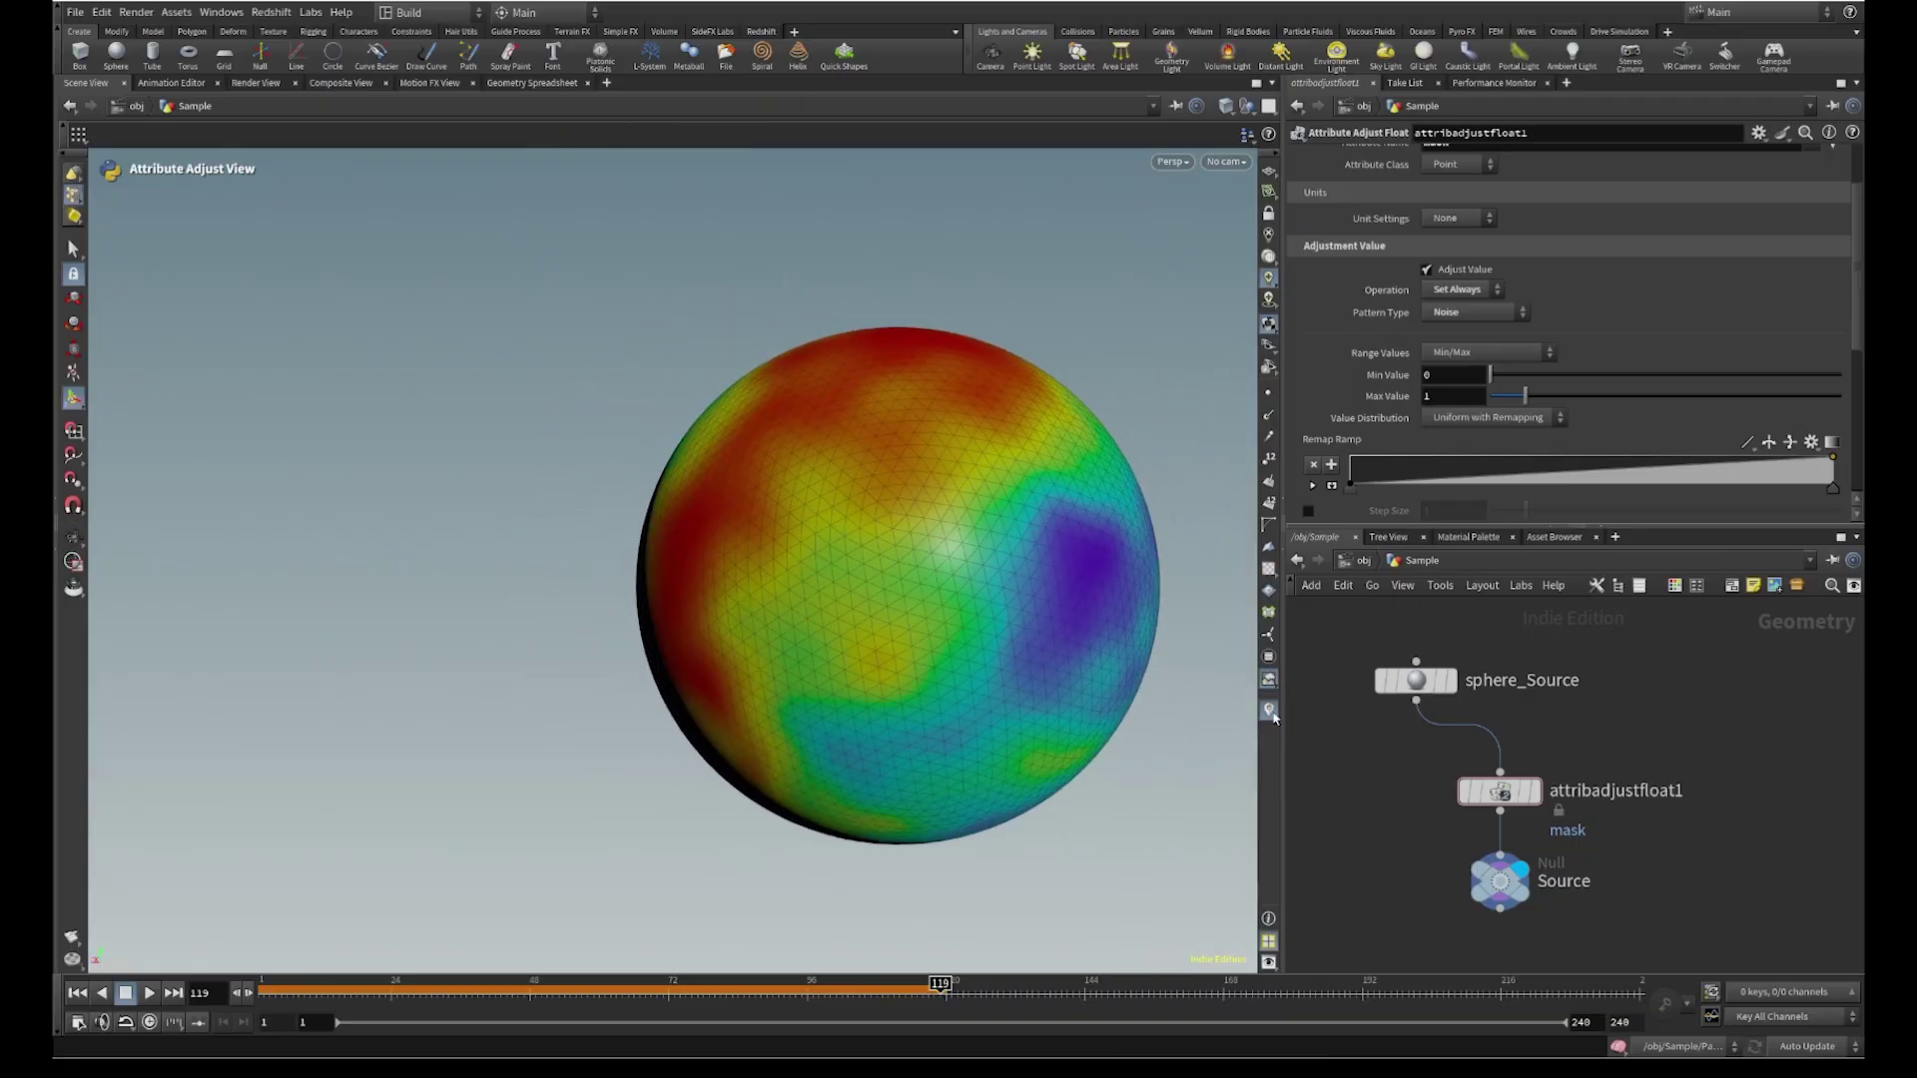
# Change the color ramp of the mask Point Attribute visualizer to the Grayscale preset
pyautogui.rightClick(1269, 710)
pyautogui.click(1435, 689)
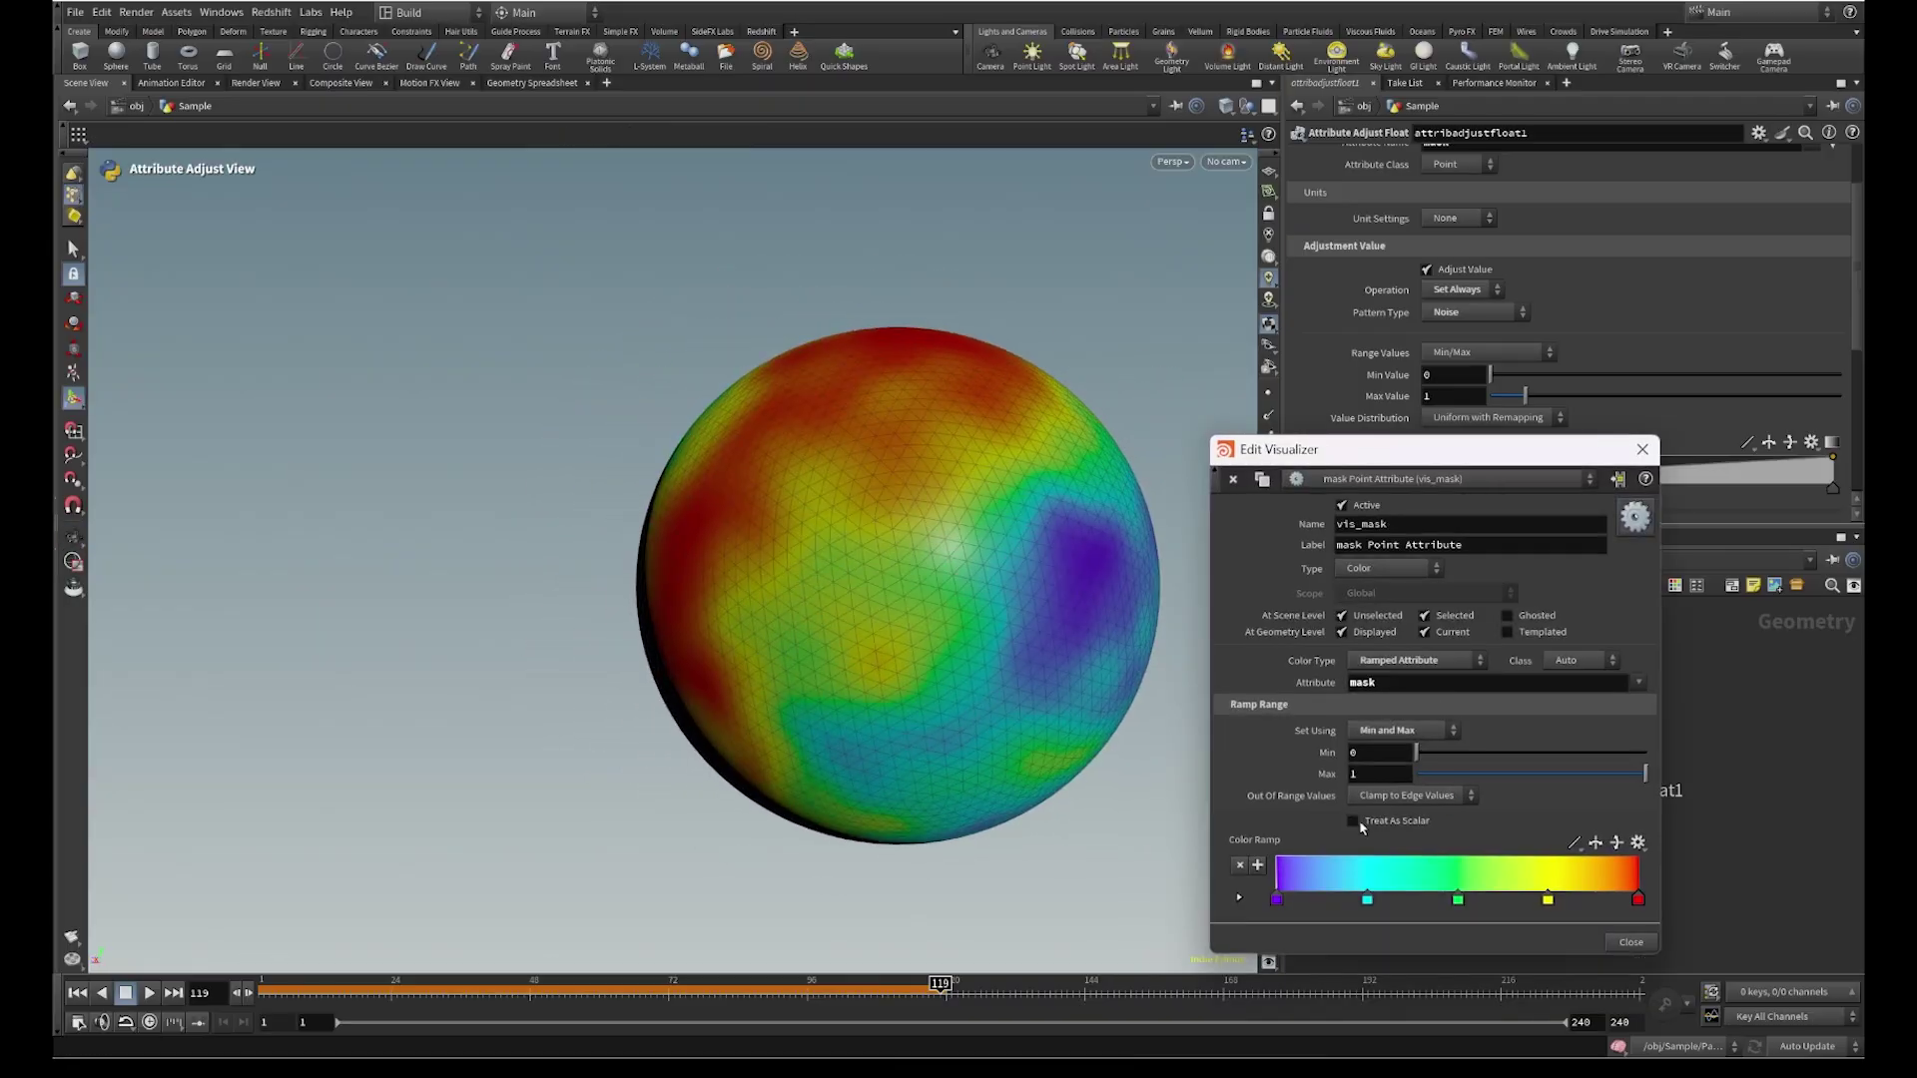
pyautogui.click(1638, 842)
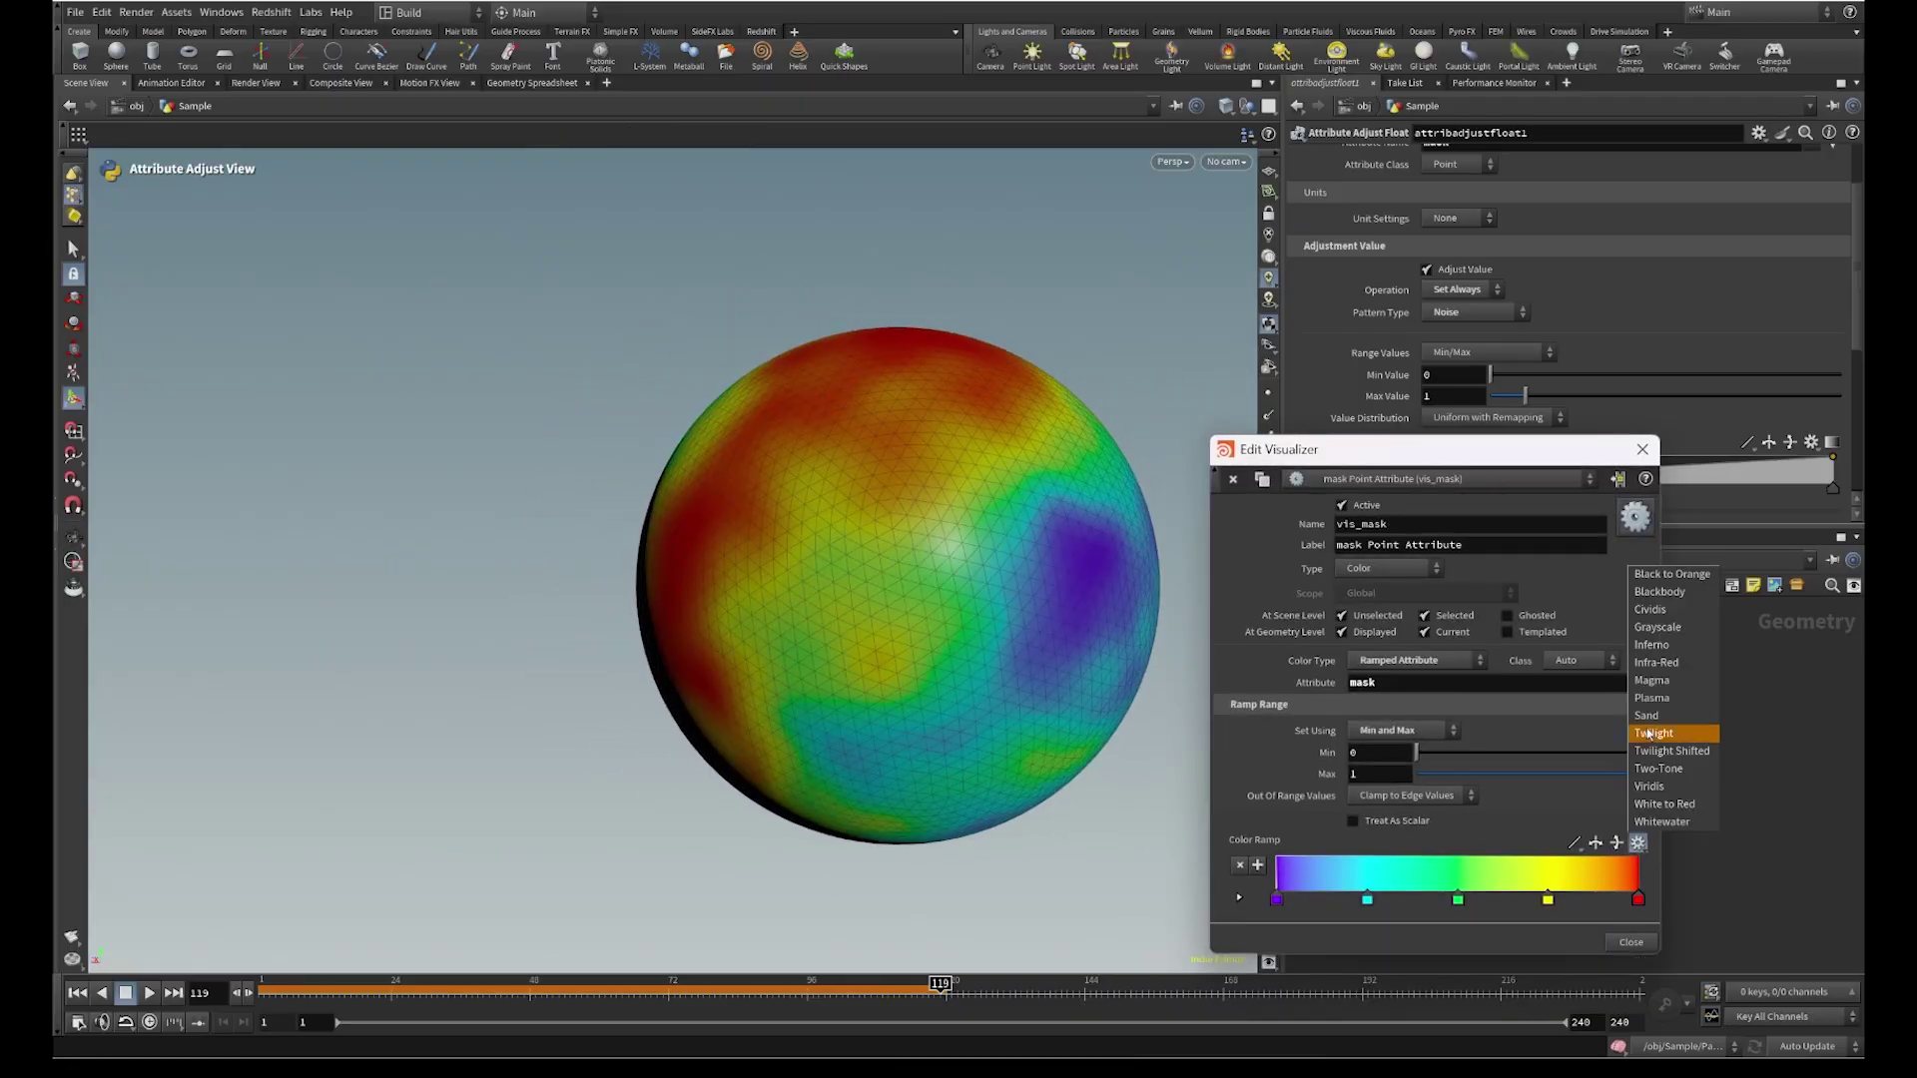
pyautogui.click(1657, 627)
pyautogui.click(1630, 943)
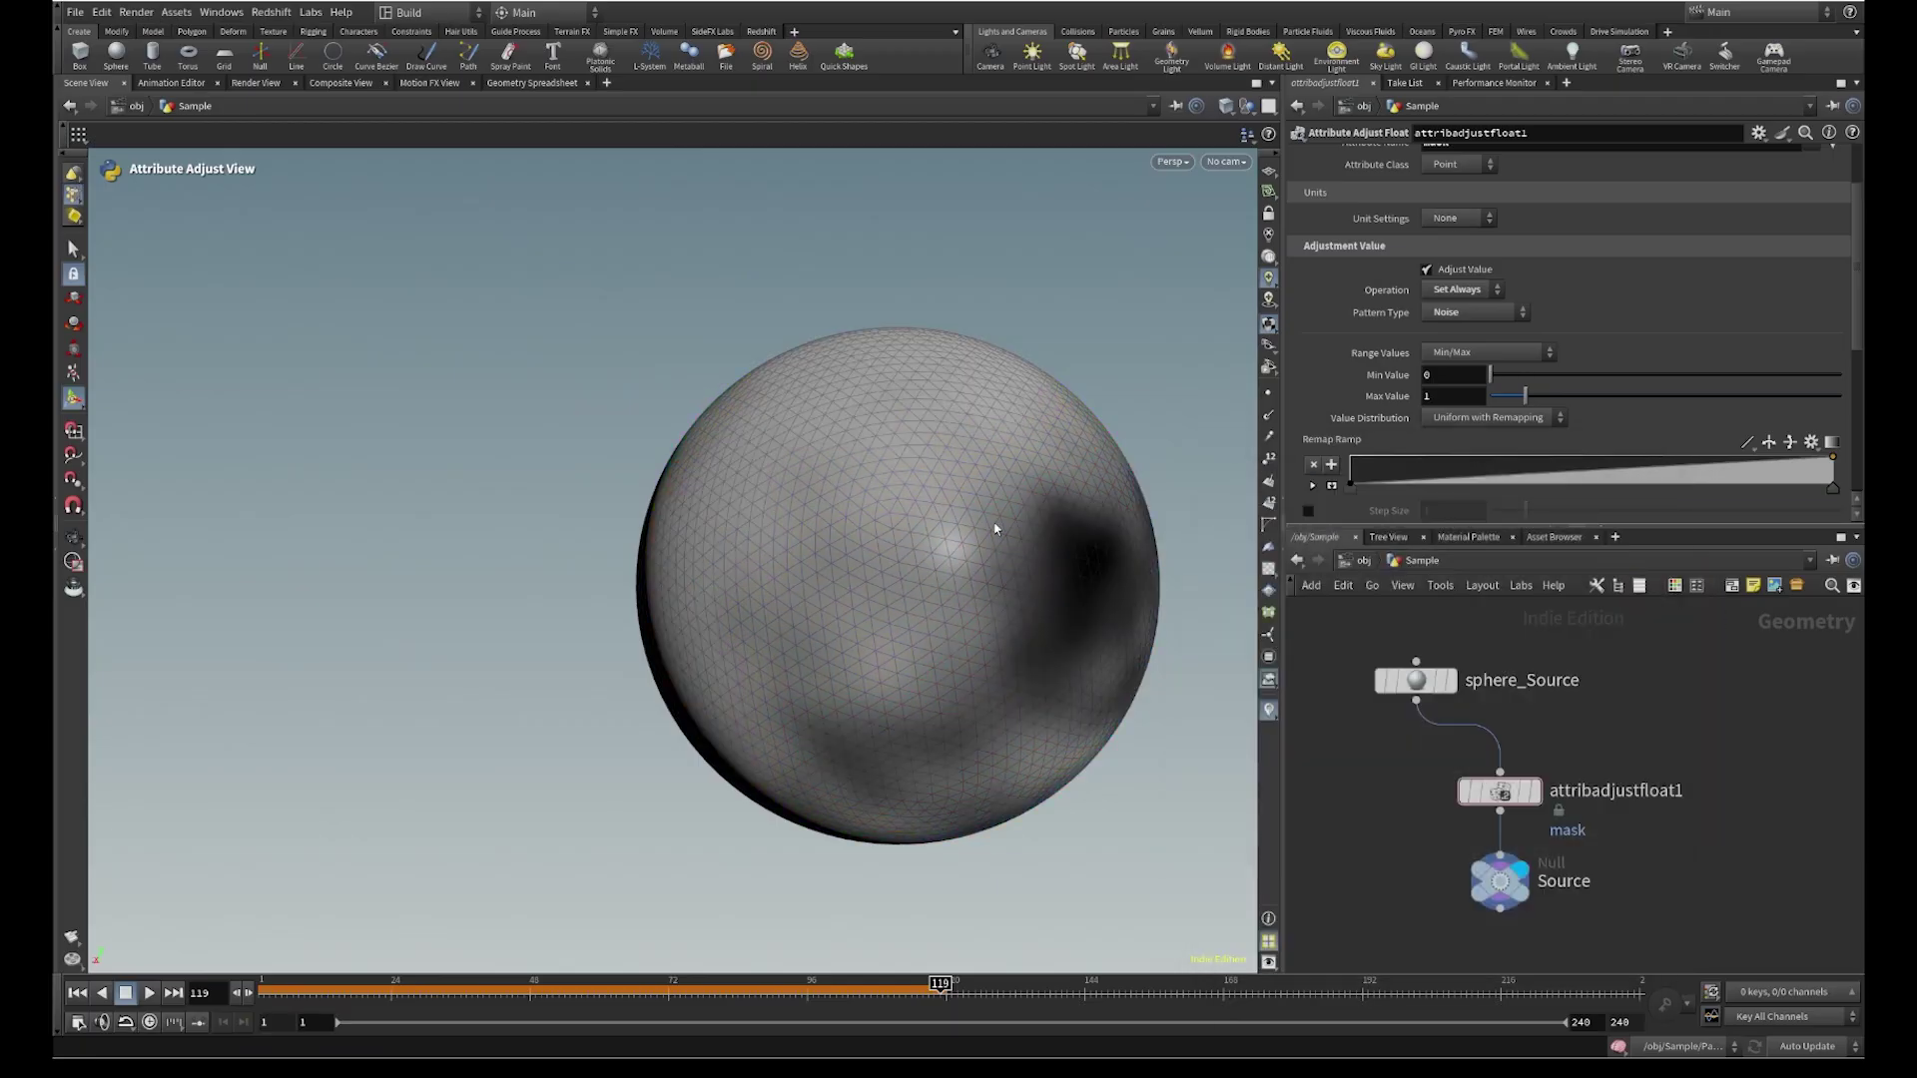
# Examine the grayscale noise mask on the sphere from several sides and distances
pyautogui.press('Escape')
pyautogui.moveTo(894, 514); pyautogui.dragTo(771, 450)
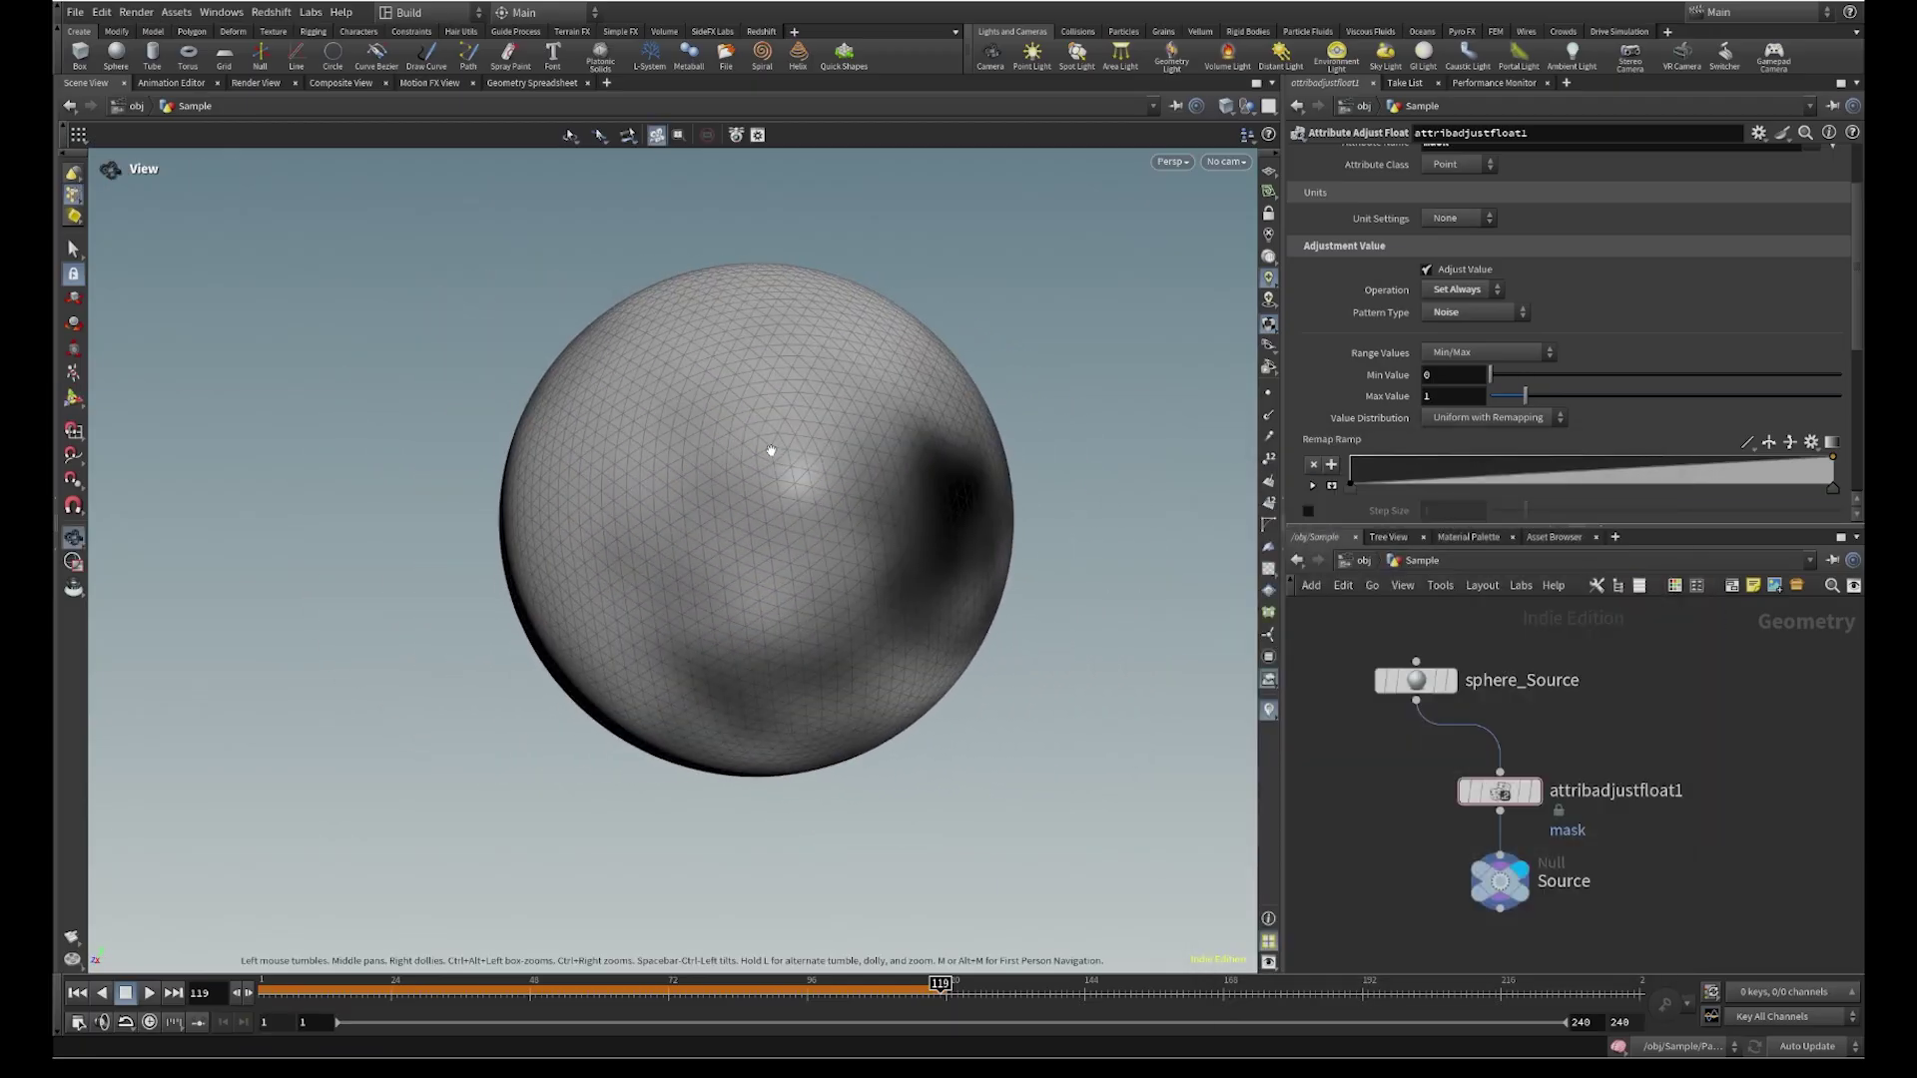
pyautogui.moveTo(771, 450); pyautogui.dragTo(800, 376, button='right')
pyautogui.moveTo(800, 376); pyautogui.dragTo(824, 441, button='middle')
pyautogui.moveTo(831, 451); pyautogui.dragTo(719, 560, button='right')
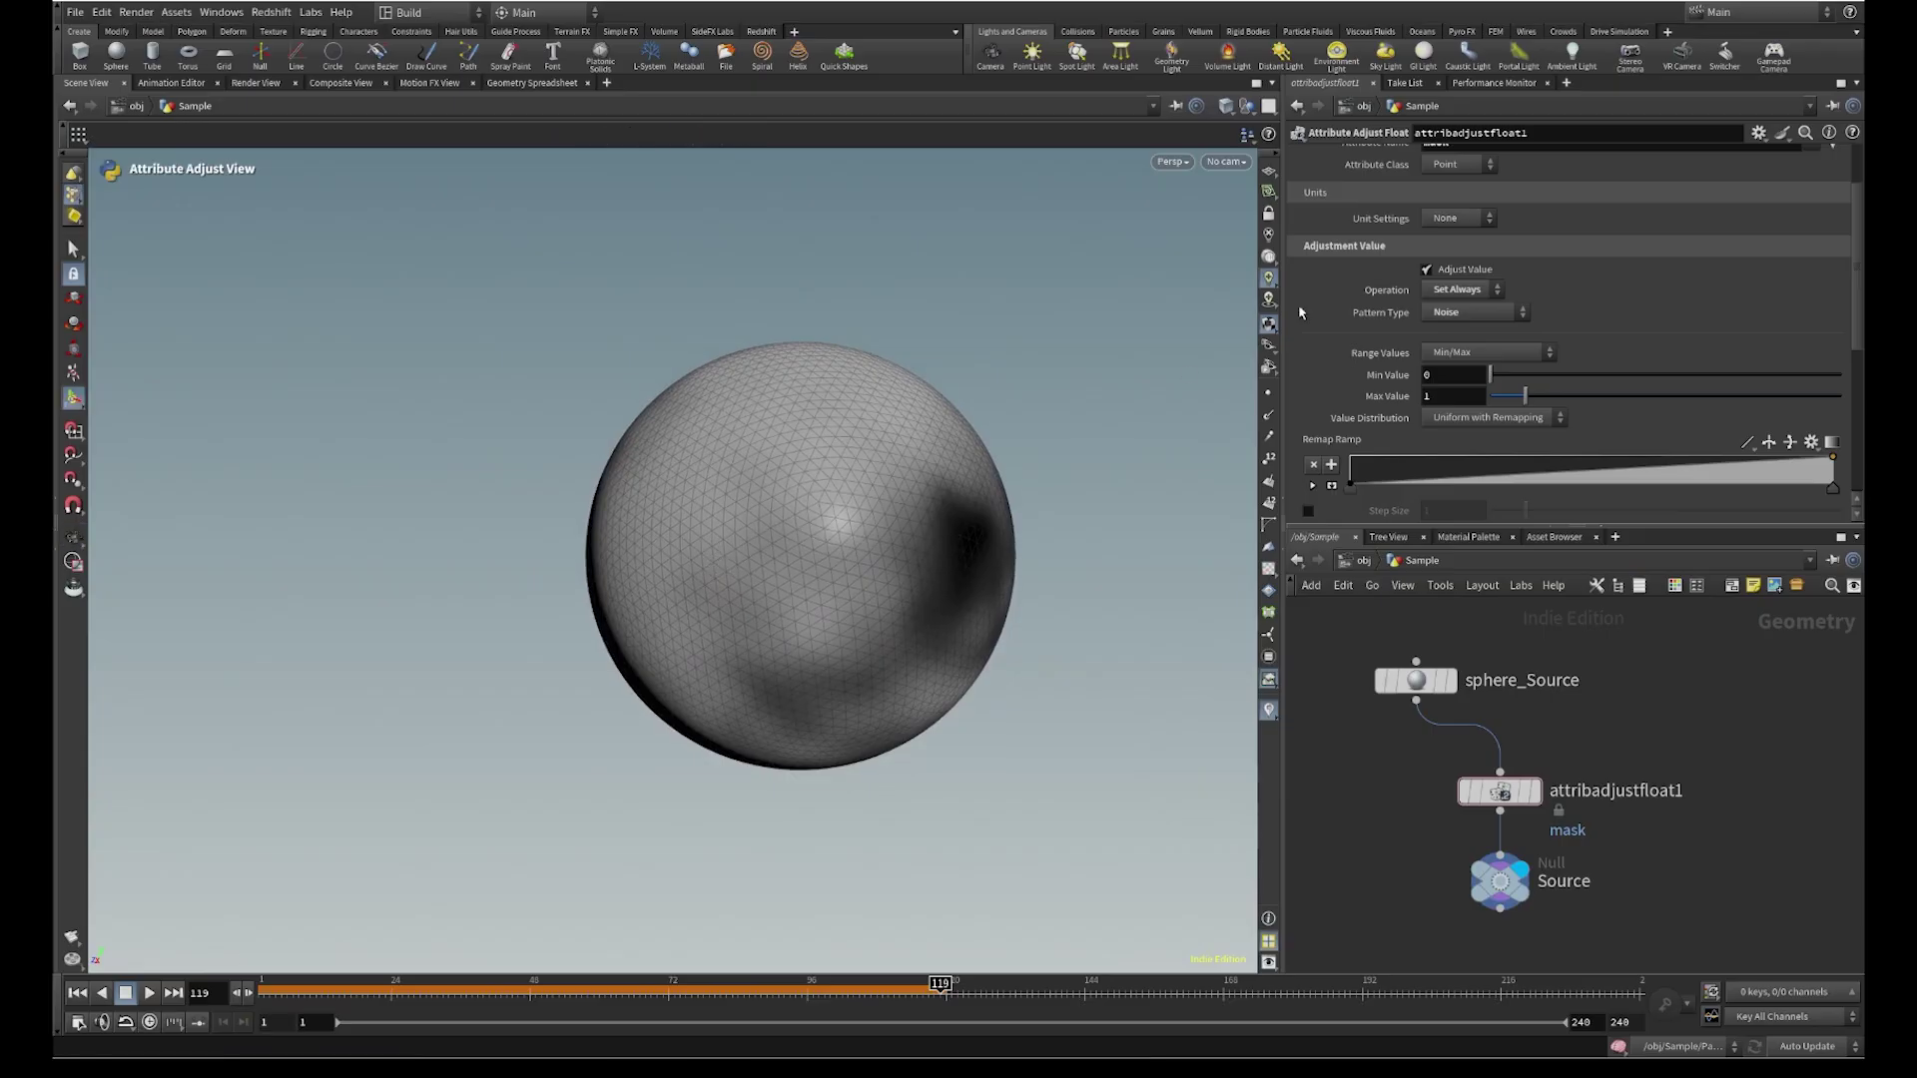
pyautogui.scroll(3, 1469, 221)
pyautogui.scroll(-1, 1426, 432)
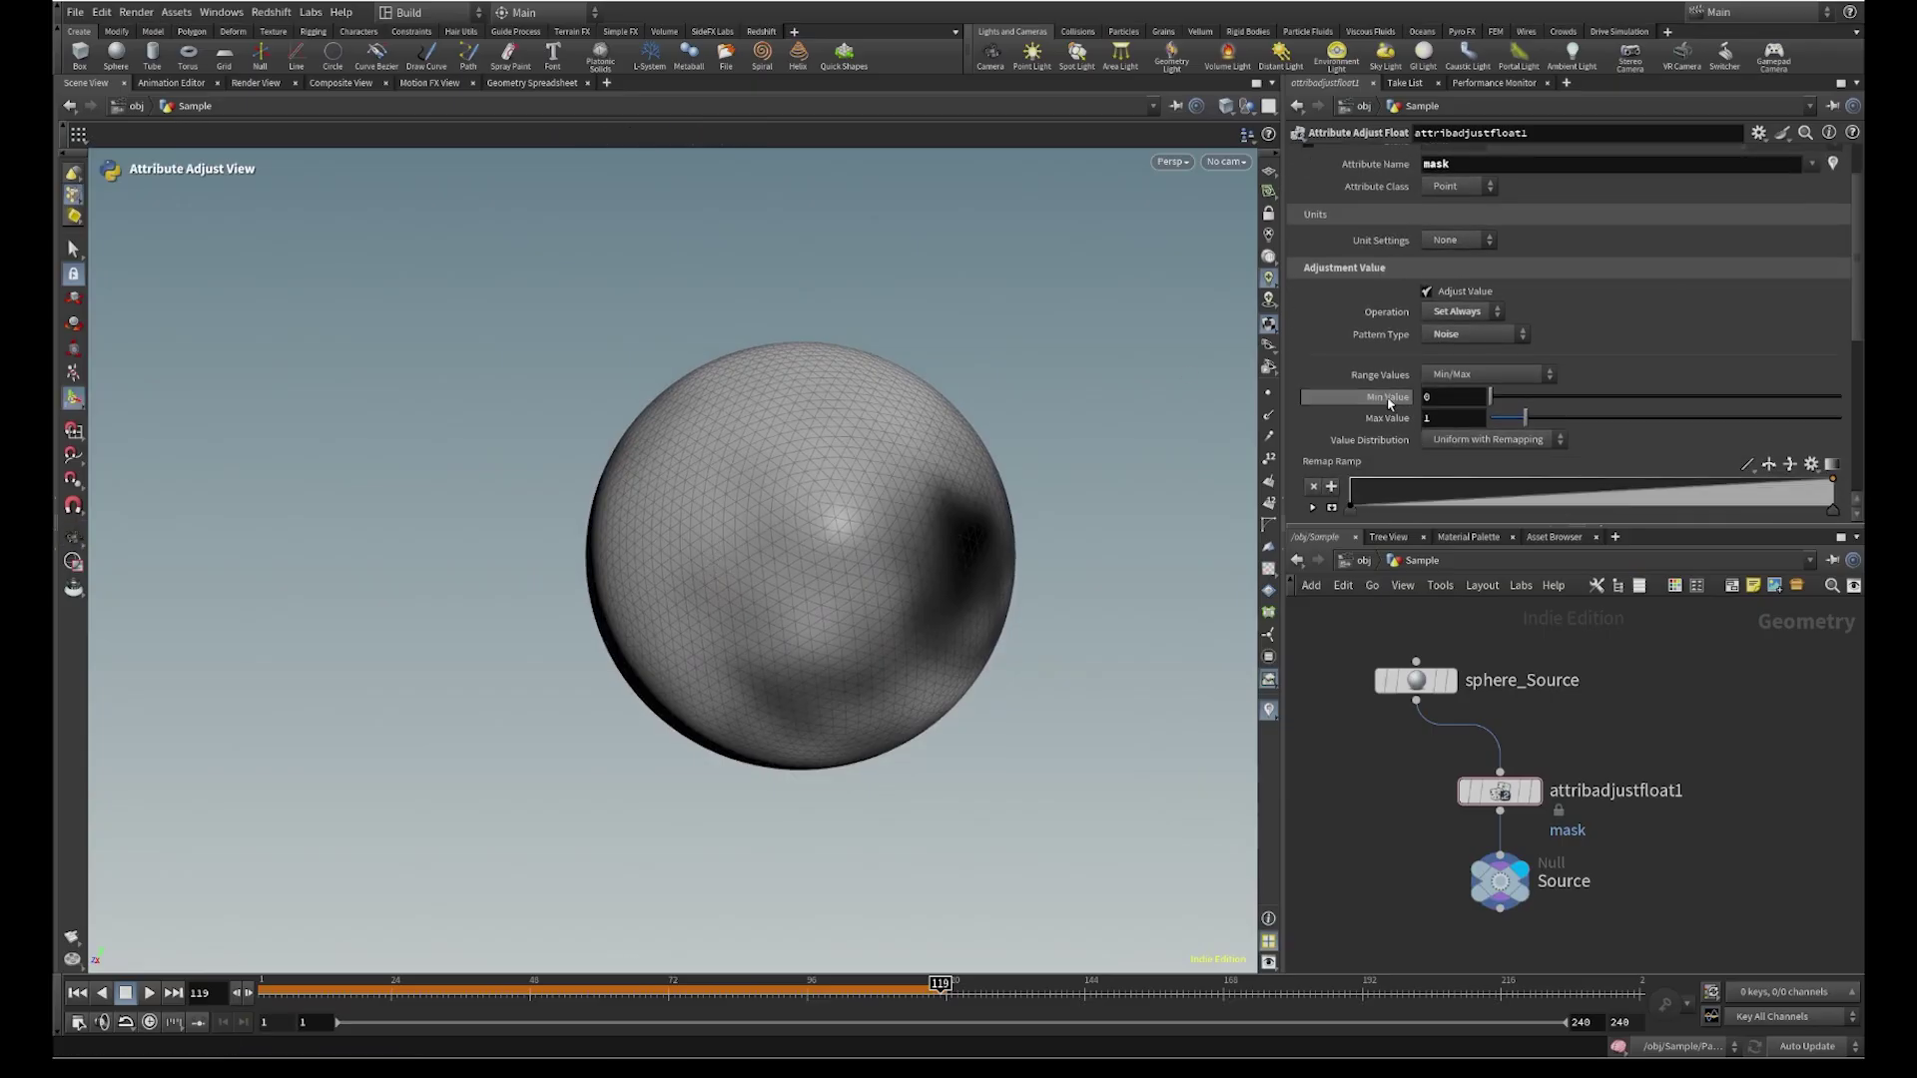
pyautogui.moveTo(899, 445); pyautogui.dragTo(838, 524, button='right')
pyautogui.moveTo(809, 522); pyautogui.dragTo(1078, 503)
pyautogui.moveTo(718, 540); pyautogui.dragTo(890, 574, button='middle')
pyautogui.scroll(4, 890, 574)
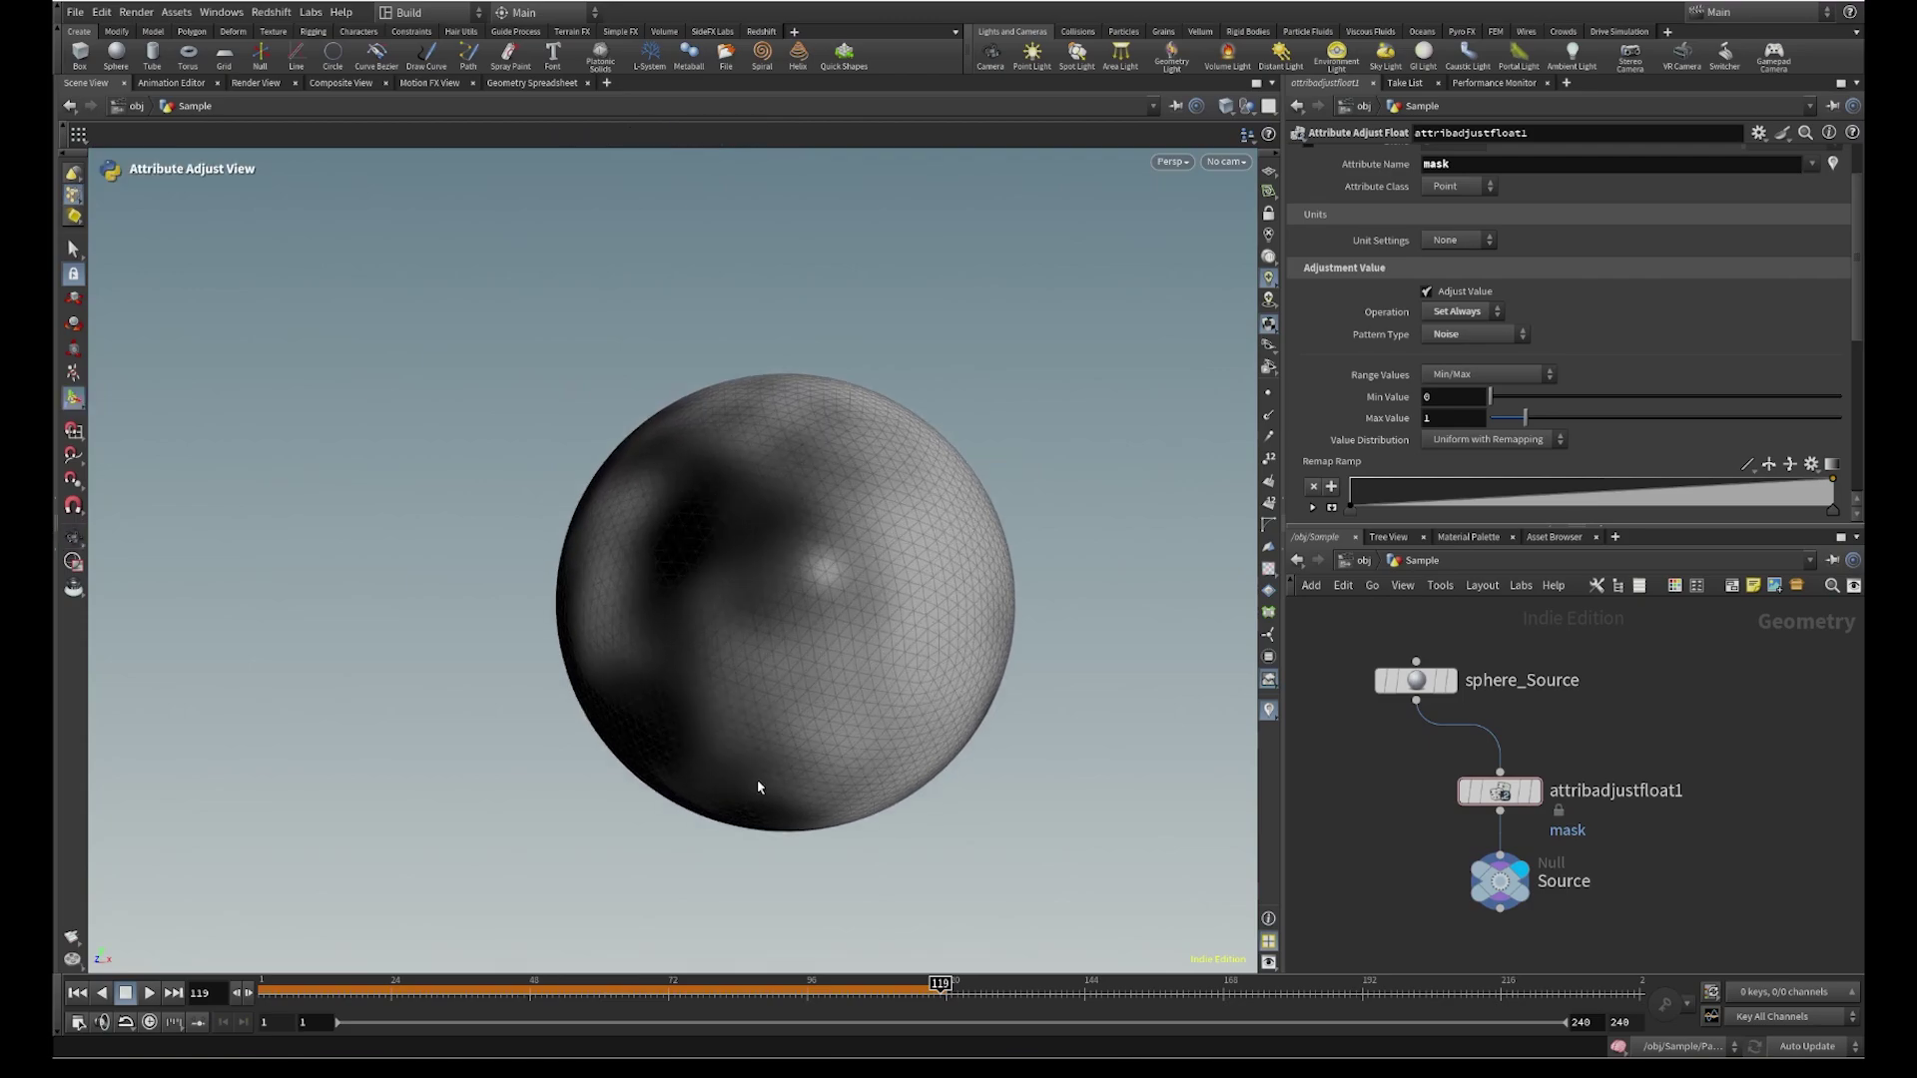
# Rewind the timeline to frame 1 and inspect the mask's dark and light areas around the whole sphere
pyautogui.click(78, 993)
pyautogui.scroll(-1, 774, 581)
pyautogui.moveTo(774, 581); pyautogui.dragTo(746, 605, button='right')
pyautogui.moveTo(795, 581); pyautogui.dragTo(711, 585, button='middle')
pyautogui.moveTo(736, 578); pyautogui.dragTo(834, 488, button='right')
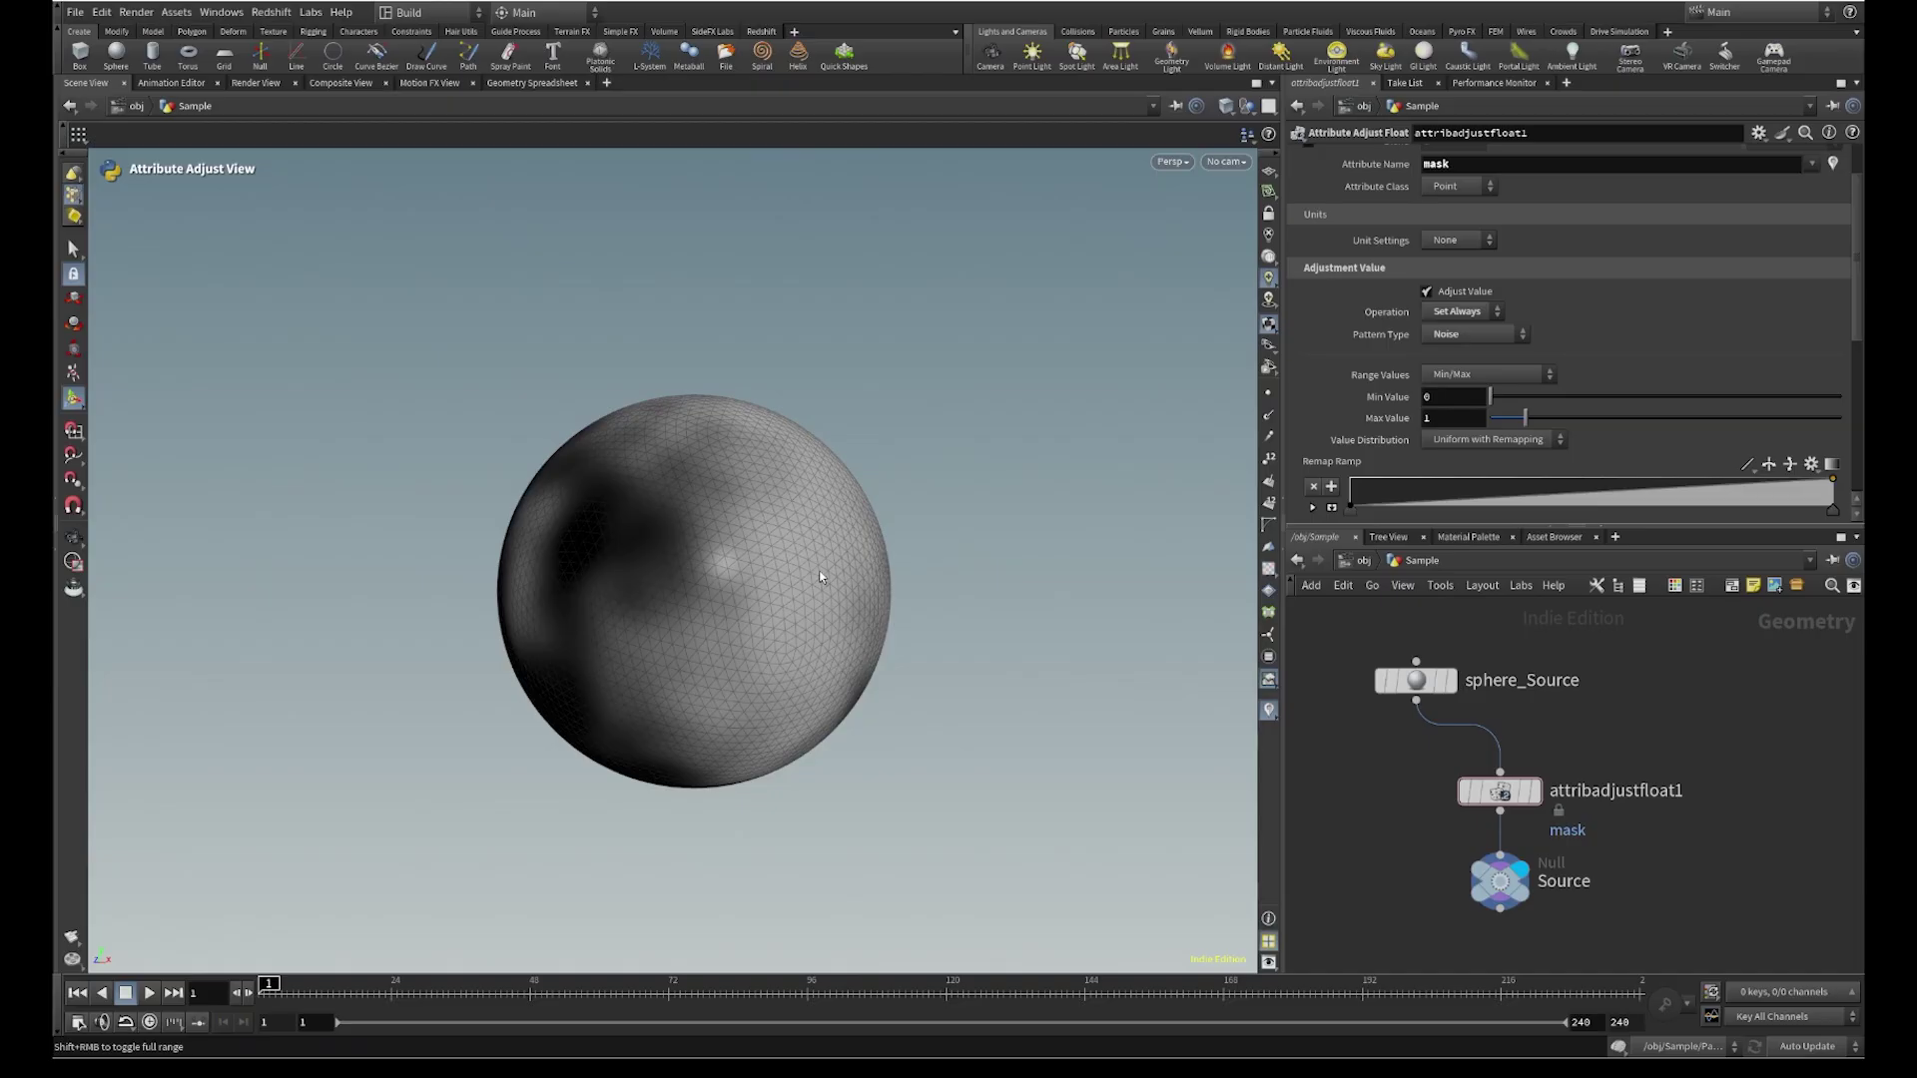
pyautogui.keyDown('alt'); pyautogui.moveTo(819, 577); pyautogui.dragTo(736, 569); pyautogui.keyUp('alt')
pyautogui.keyDown('alt'); pyautogui.moveTo(879, 547); pyautogui.dragTo(950, 509, button='right'); pyautogui.keyUp('alt')
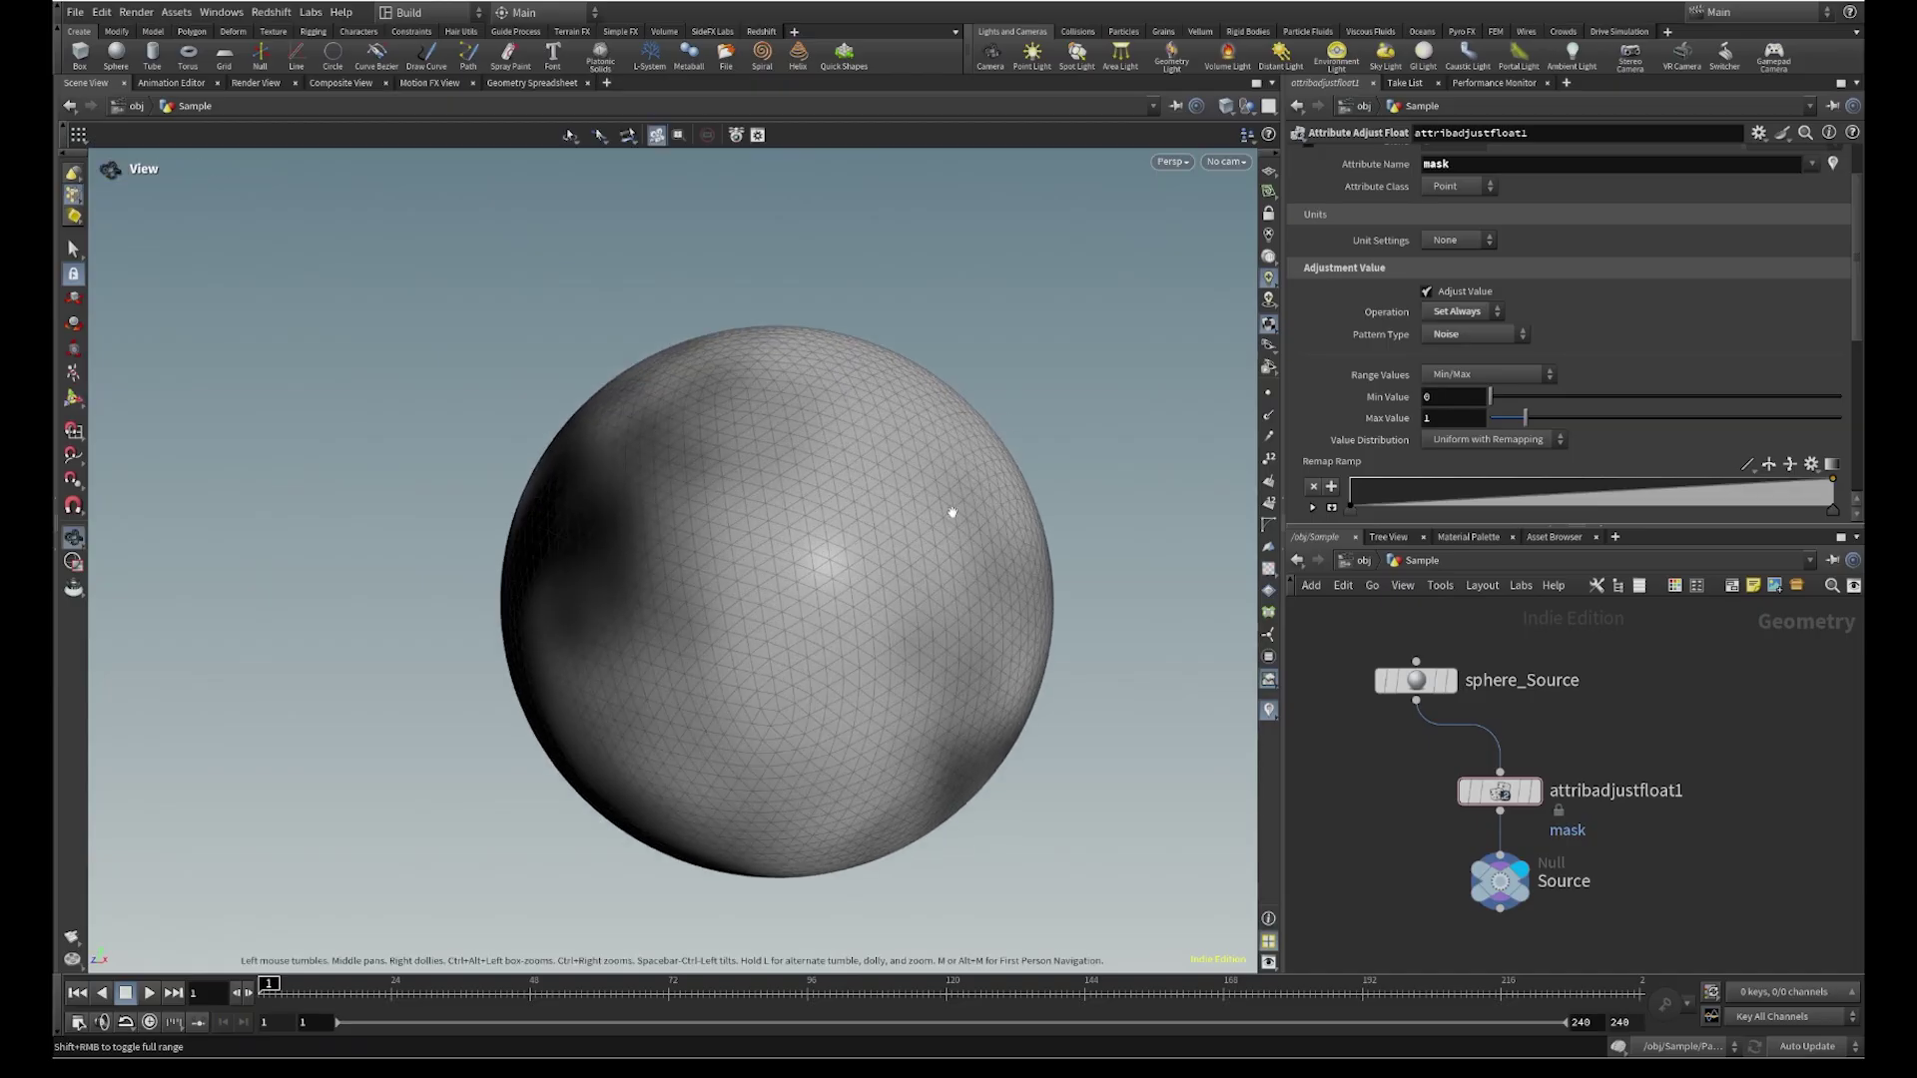
pyautogui.keyDown('alt'); pyautogui.moveTo(964, 525); pyautogui.dragTo(846, 525); pyautogui.keyUp('alt')
pyautogui.moveTo(846, 524); pyautogui.dragTo(979, 343, button='right')
pyautogui.press('Return')
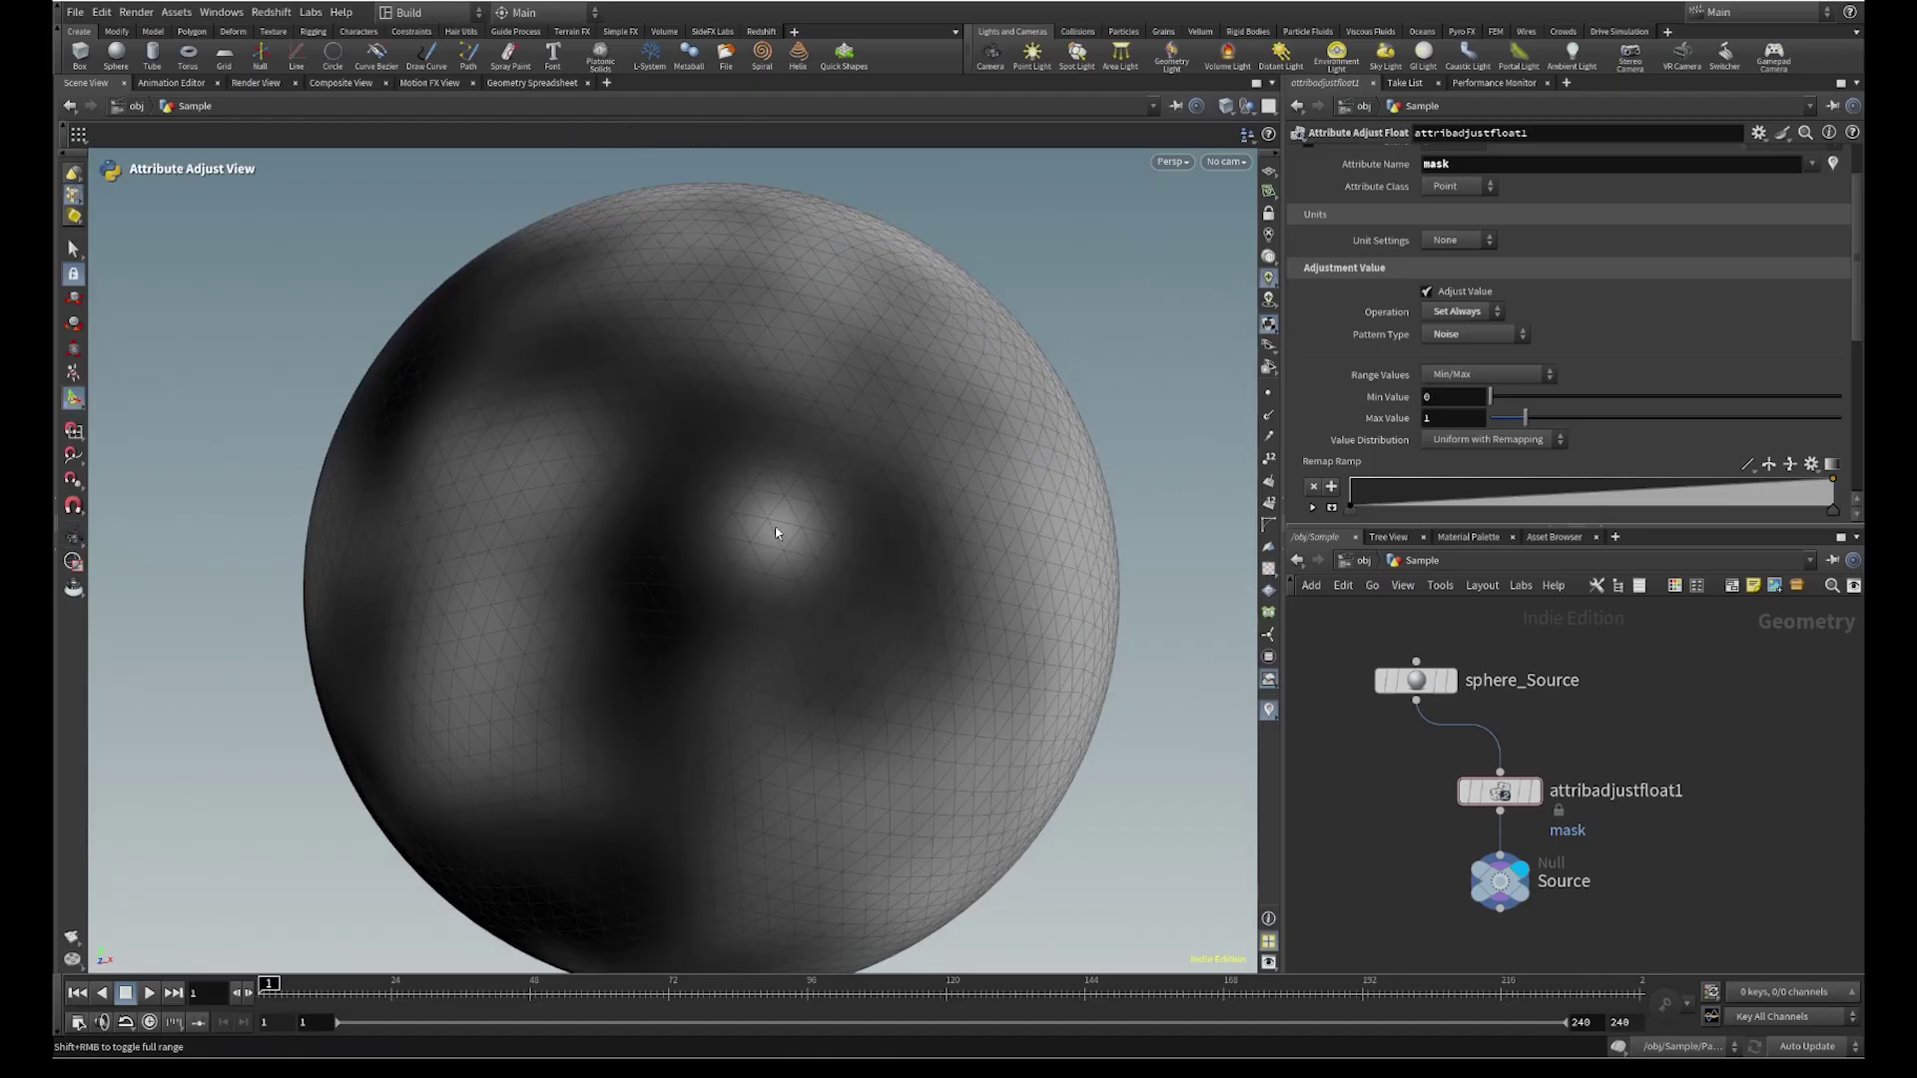
pyautogui.keyDown('alt'); pyautogui.moveTo(783, 450); pyautogui.dragTo(616, 582, button='right'); pyautogui.keyUp('alt')
pyautogui.keyDown('alt'); pyautogui.moveTo(616, 582); pyautogui.dragTo(710, 509); pyautogui.keyUp('alt')
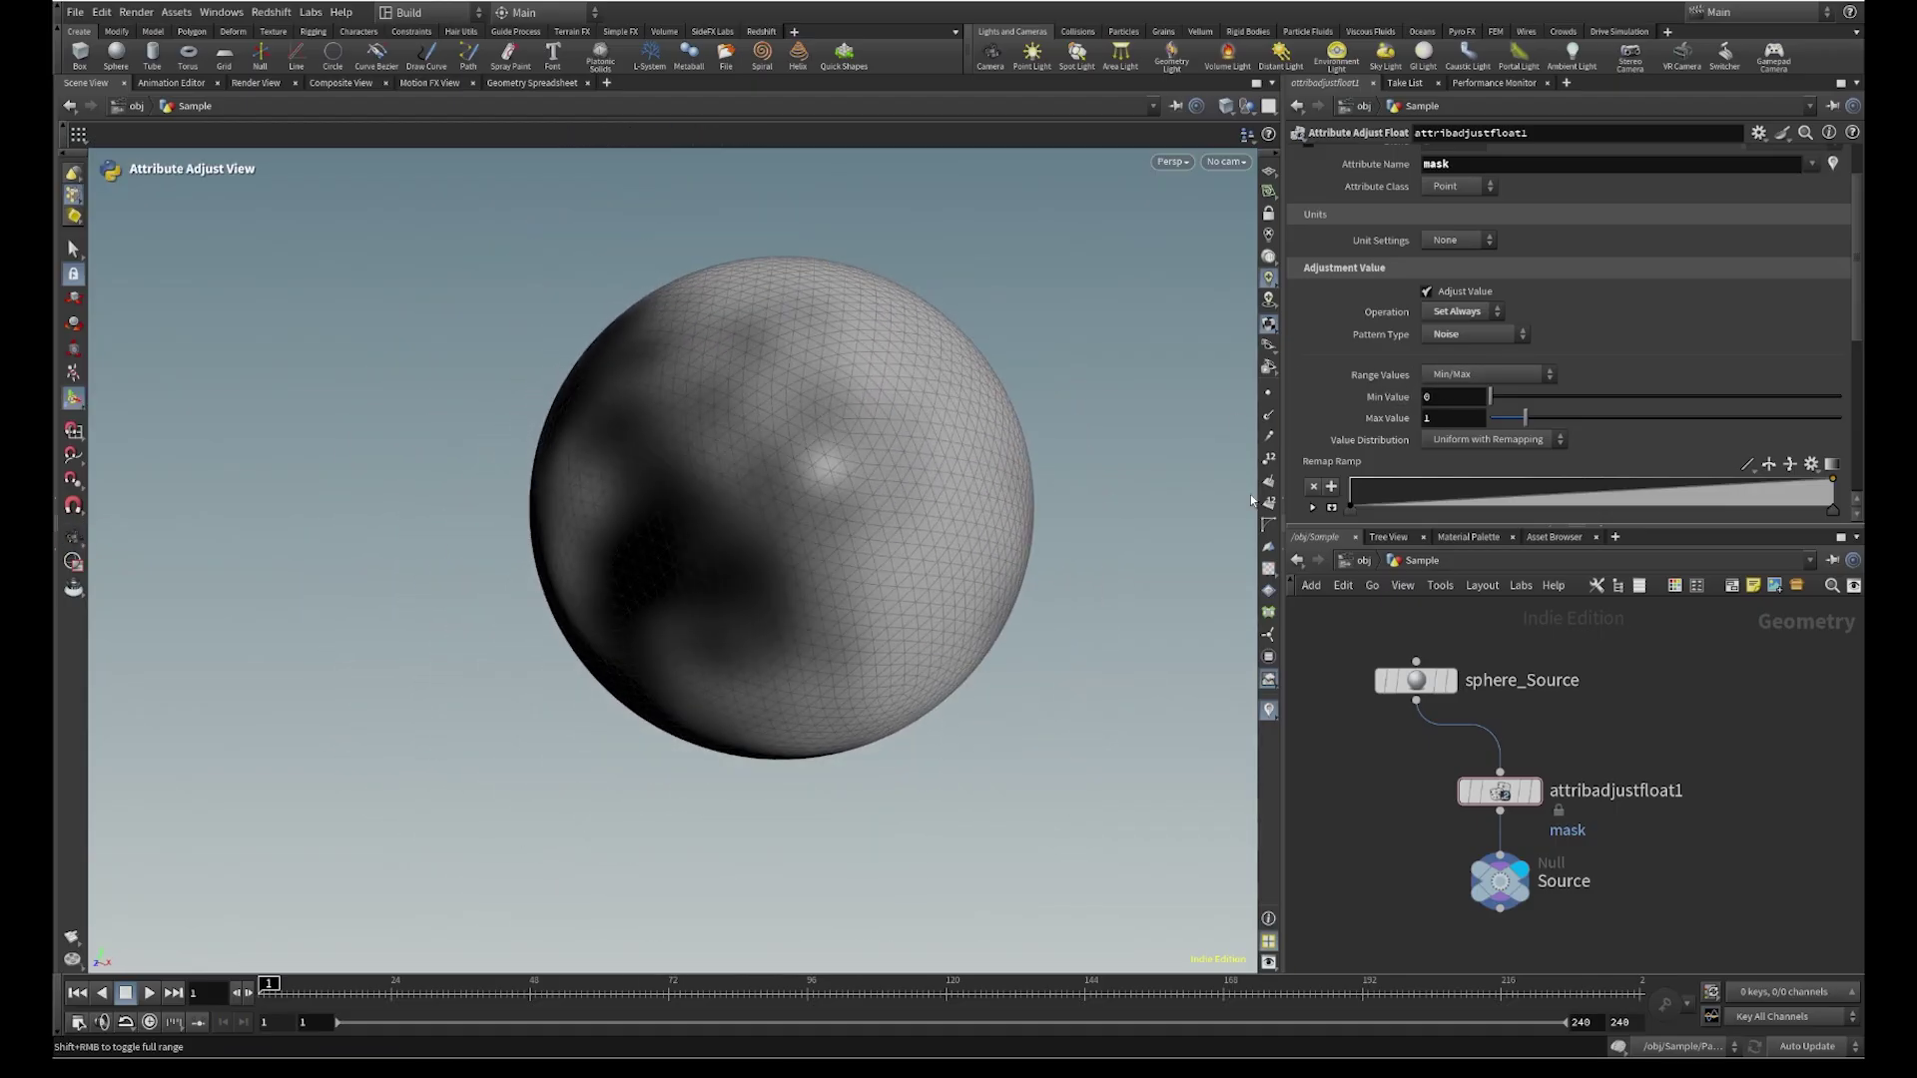
# Tighten the mask's remap ramp by moving its black point to about a third and its white point to about halfway
pyautogui.scroll(-2, 1551, 482)
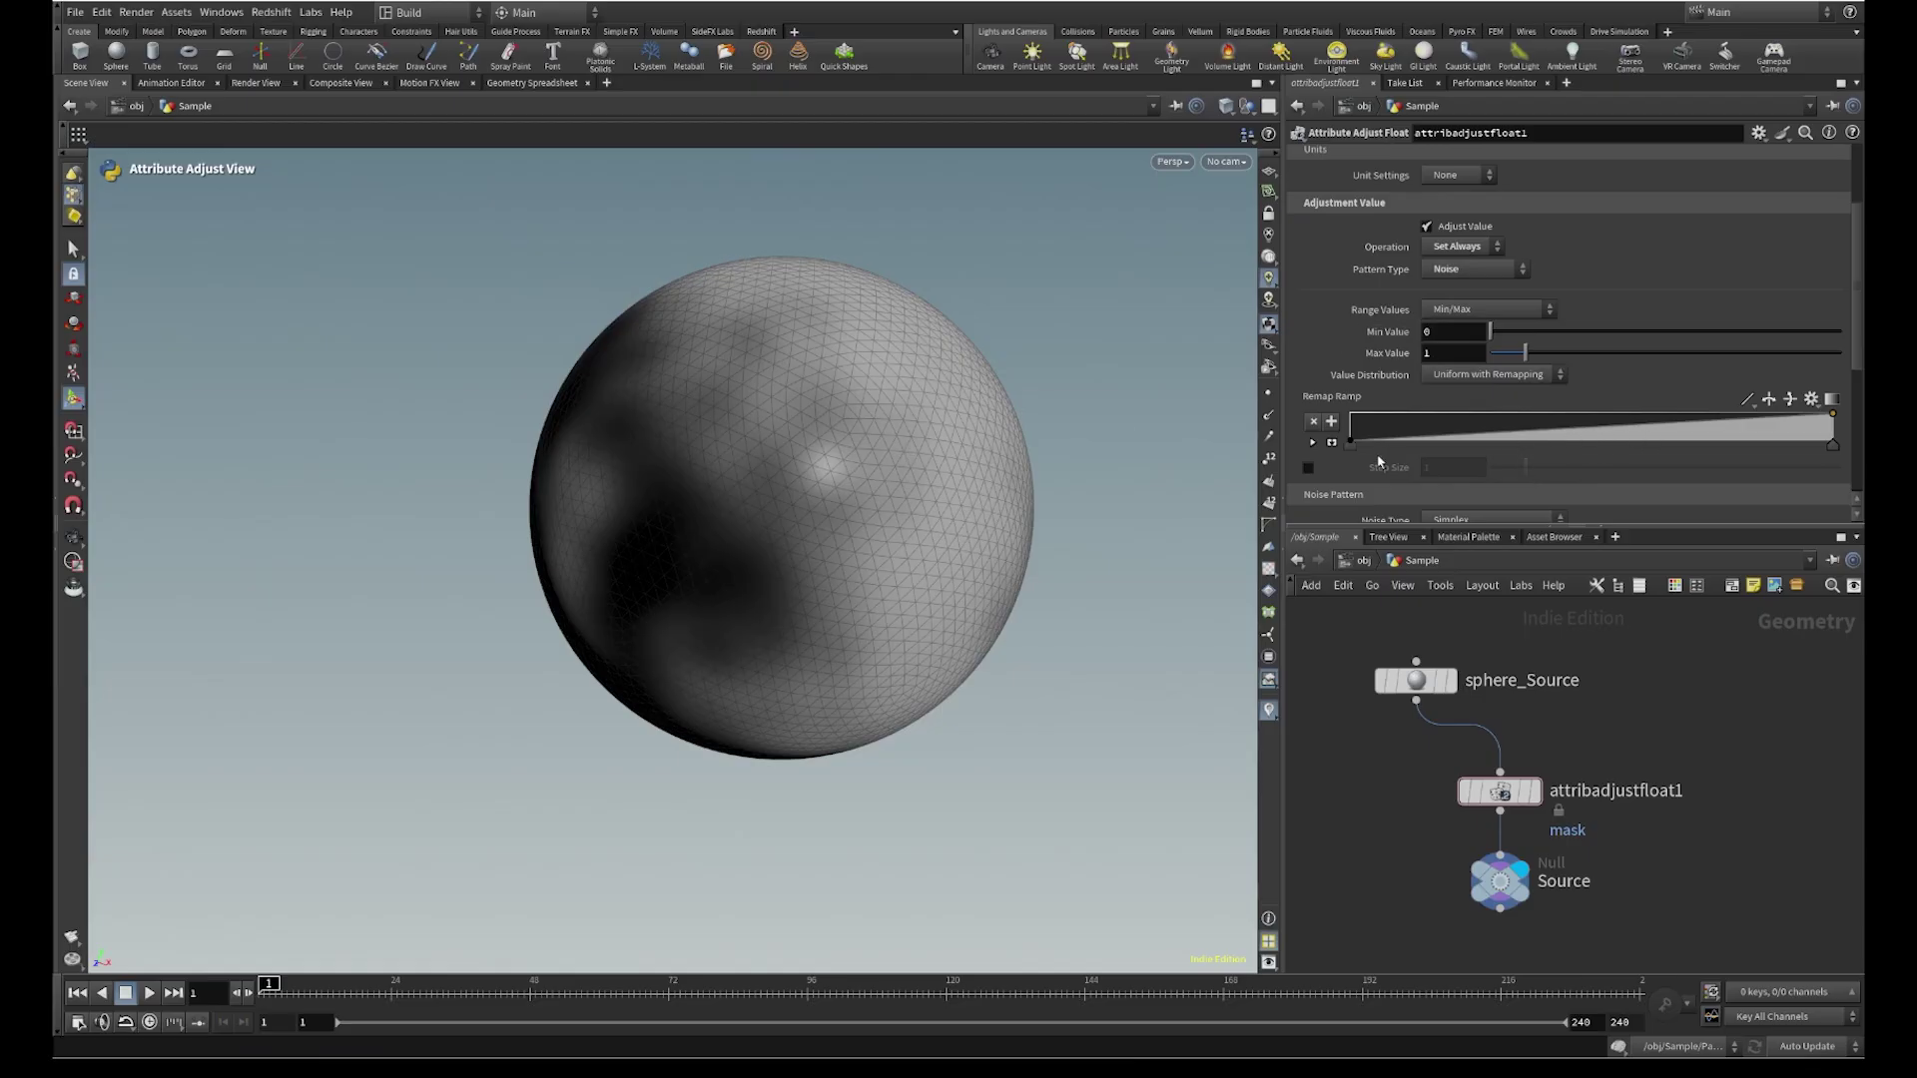
pyautogui.moveTo(1350, 441); pyautogui.dragTo(1525, 443)
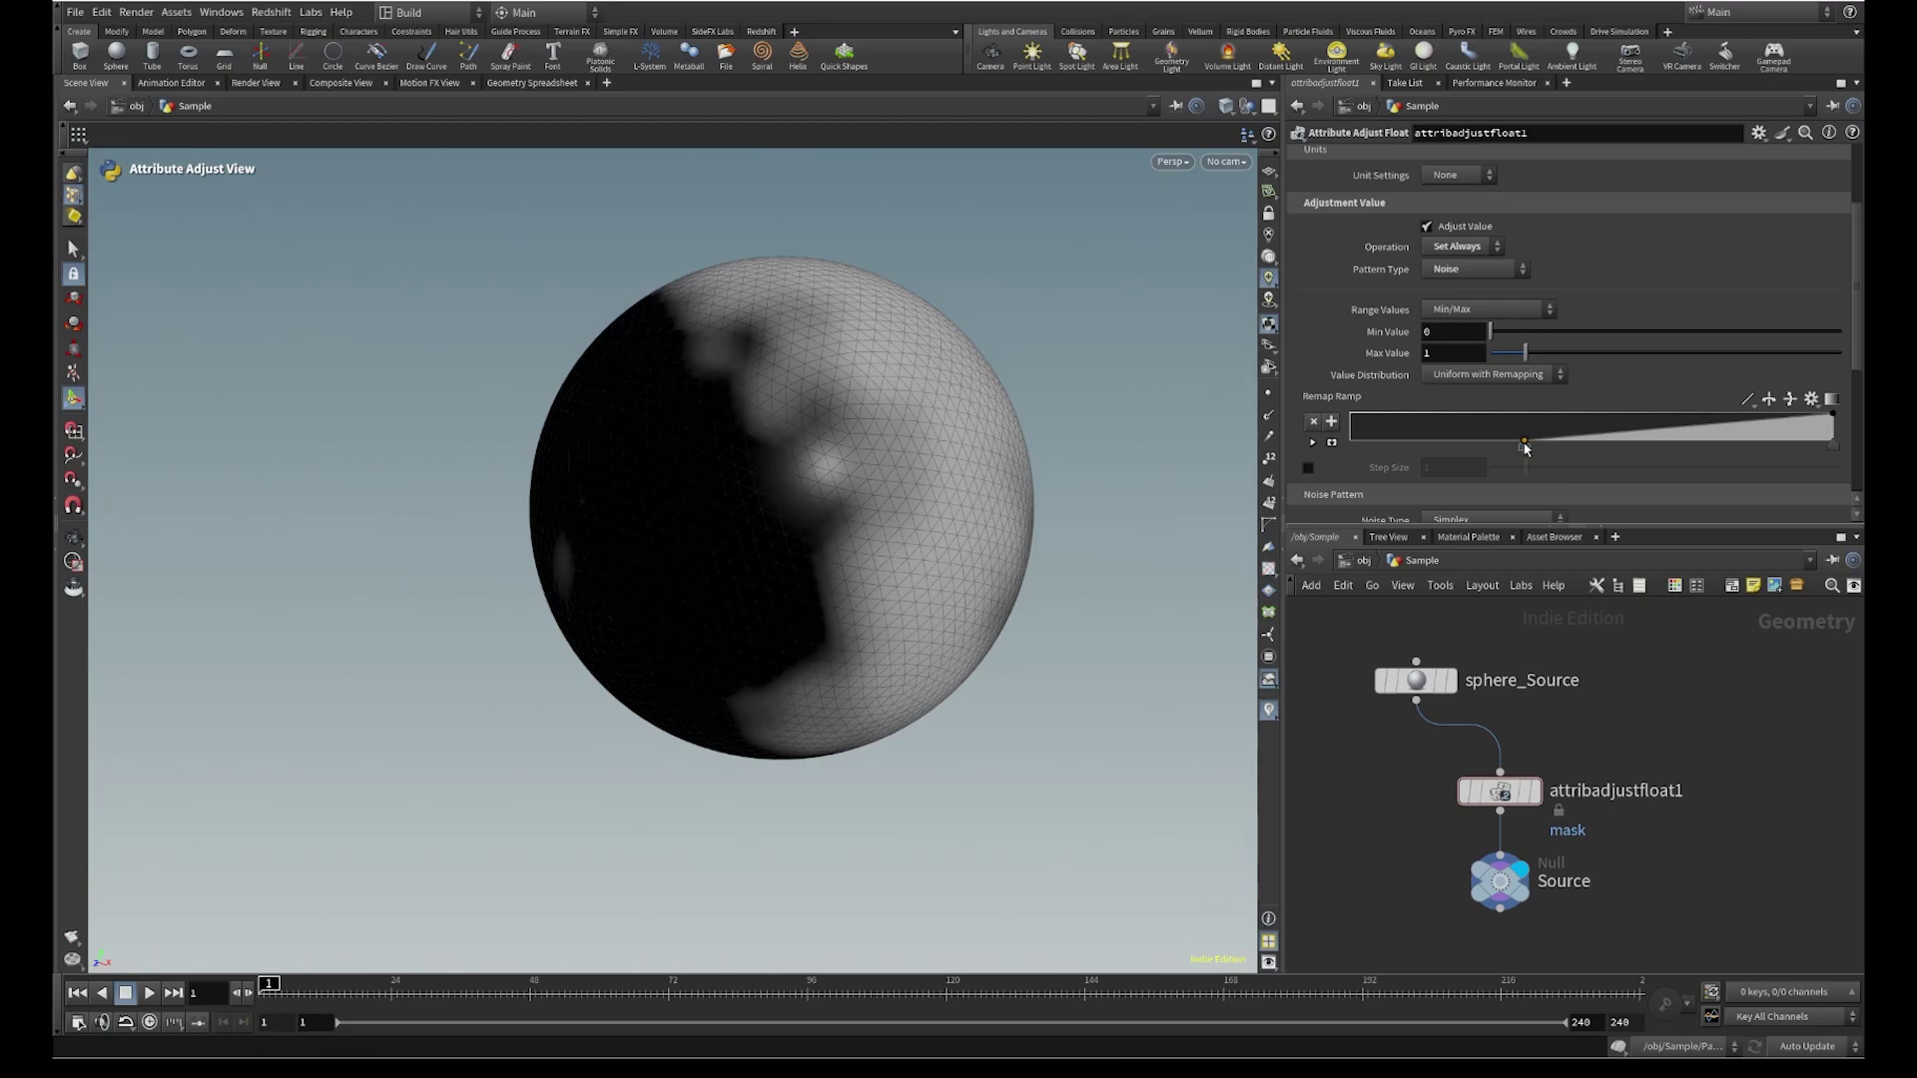
pyautogui.moveTo(1831, 446); pyautogui.dragTo(1595, 463)
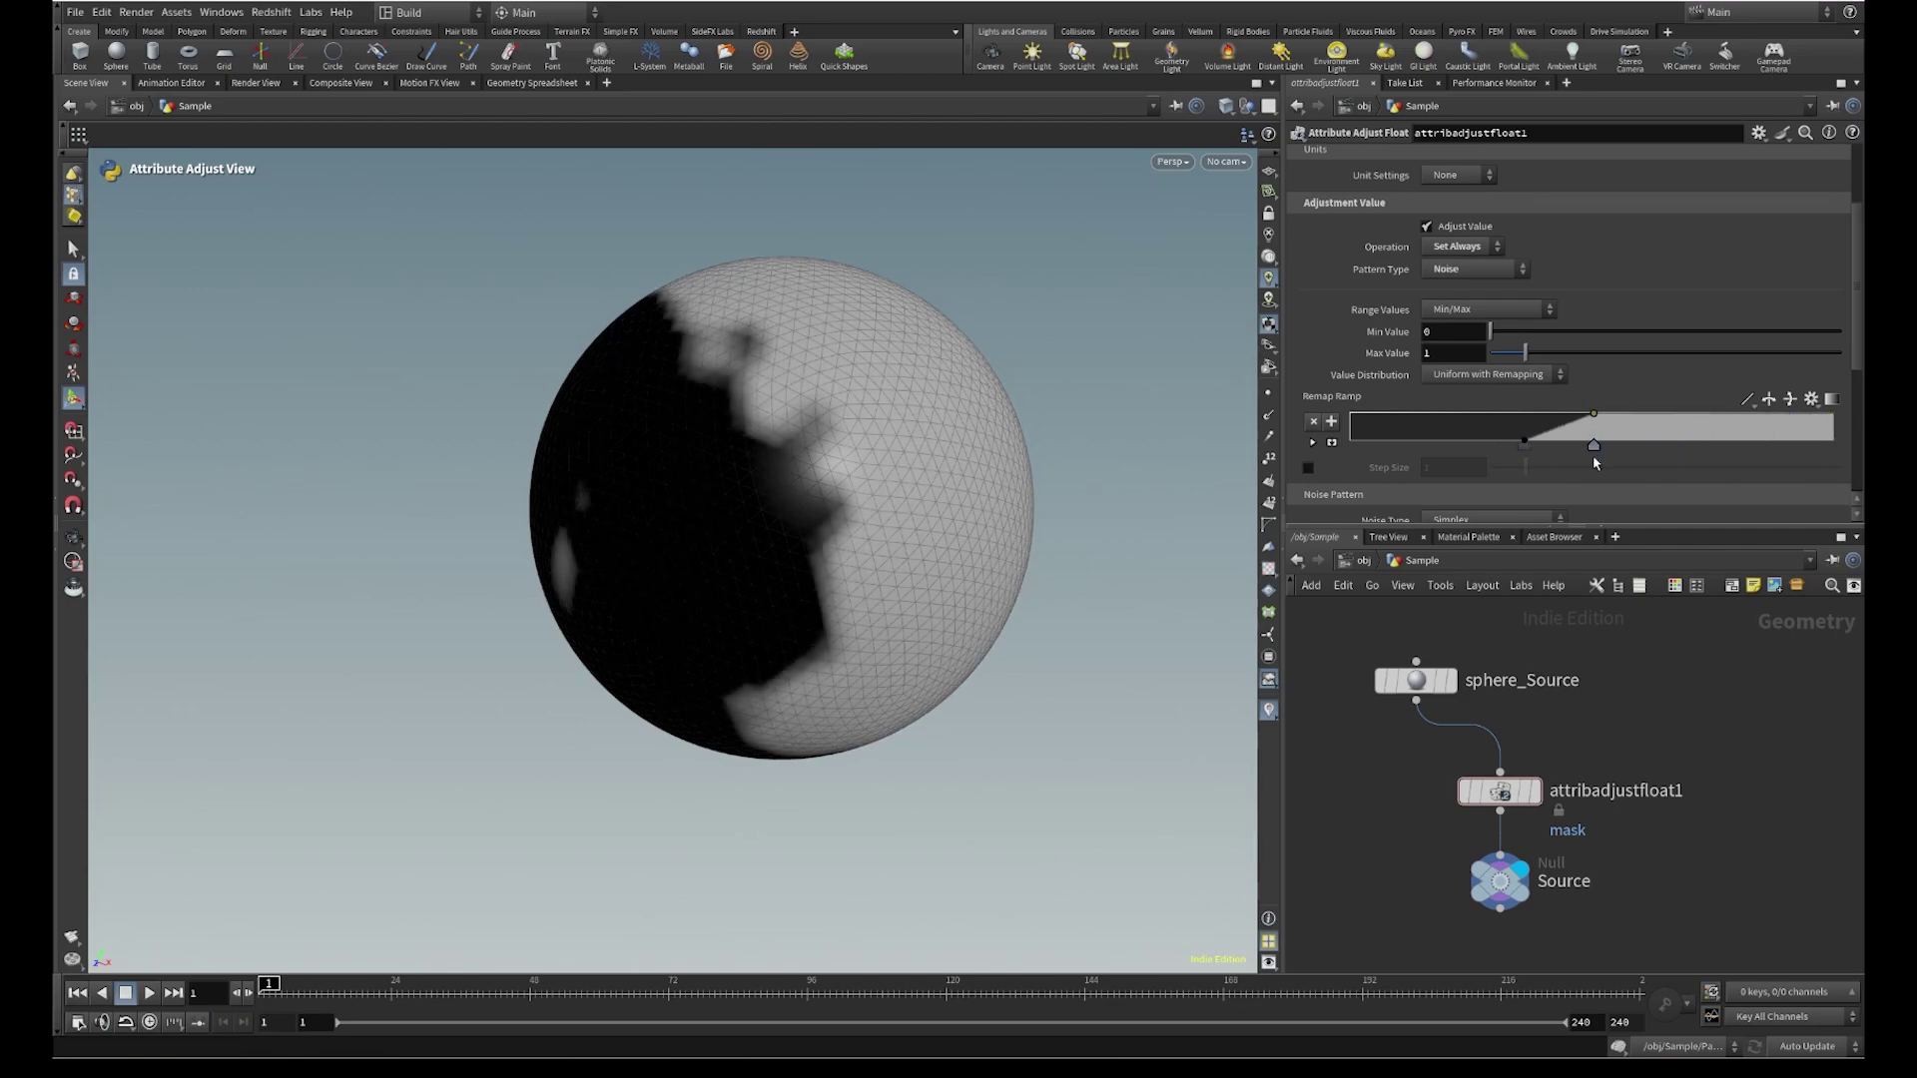
# Inspect the sharpened mask edges around the sphere, then look over the noise pattern settings and the Particle_sim node
pyautogui.scroll(-1, 769, 489)
pyautogui.keyDown('alt'); pyautogui.moveTo(792, 511); pyautogui.dragTo(844, 592, button='middle'); pyautogui.keyUp('alt')
pyautogui.keyDown('alt'); pyautogui.moveTo(789, 574); pyautogui.dragTo(750, 598); pyautogui.keyUp('alt')
pyautogui.press('Return')
pyautogui.keyDown('alt'); pyautogui.moveTo(749, 598); pyautogui.dragTo(912, 569, button='middle'); pyautogui.keyUp('alt')
pyautogui.keyDown('alt'); pyautogui.moveTo(679, 567); pyautogui.dragTo(744, 562); pyautogui.keyUp('alt')
pyautogui.scroll(3, 835, 561)
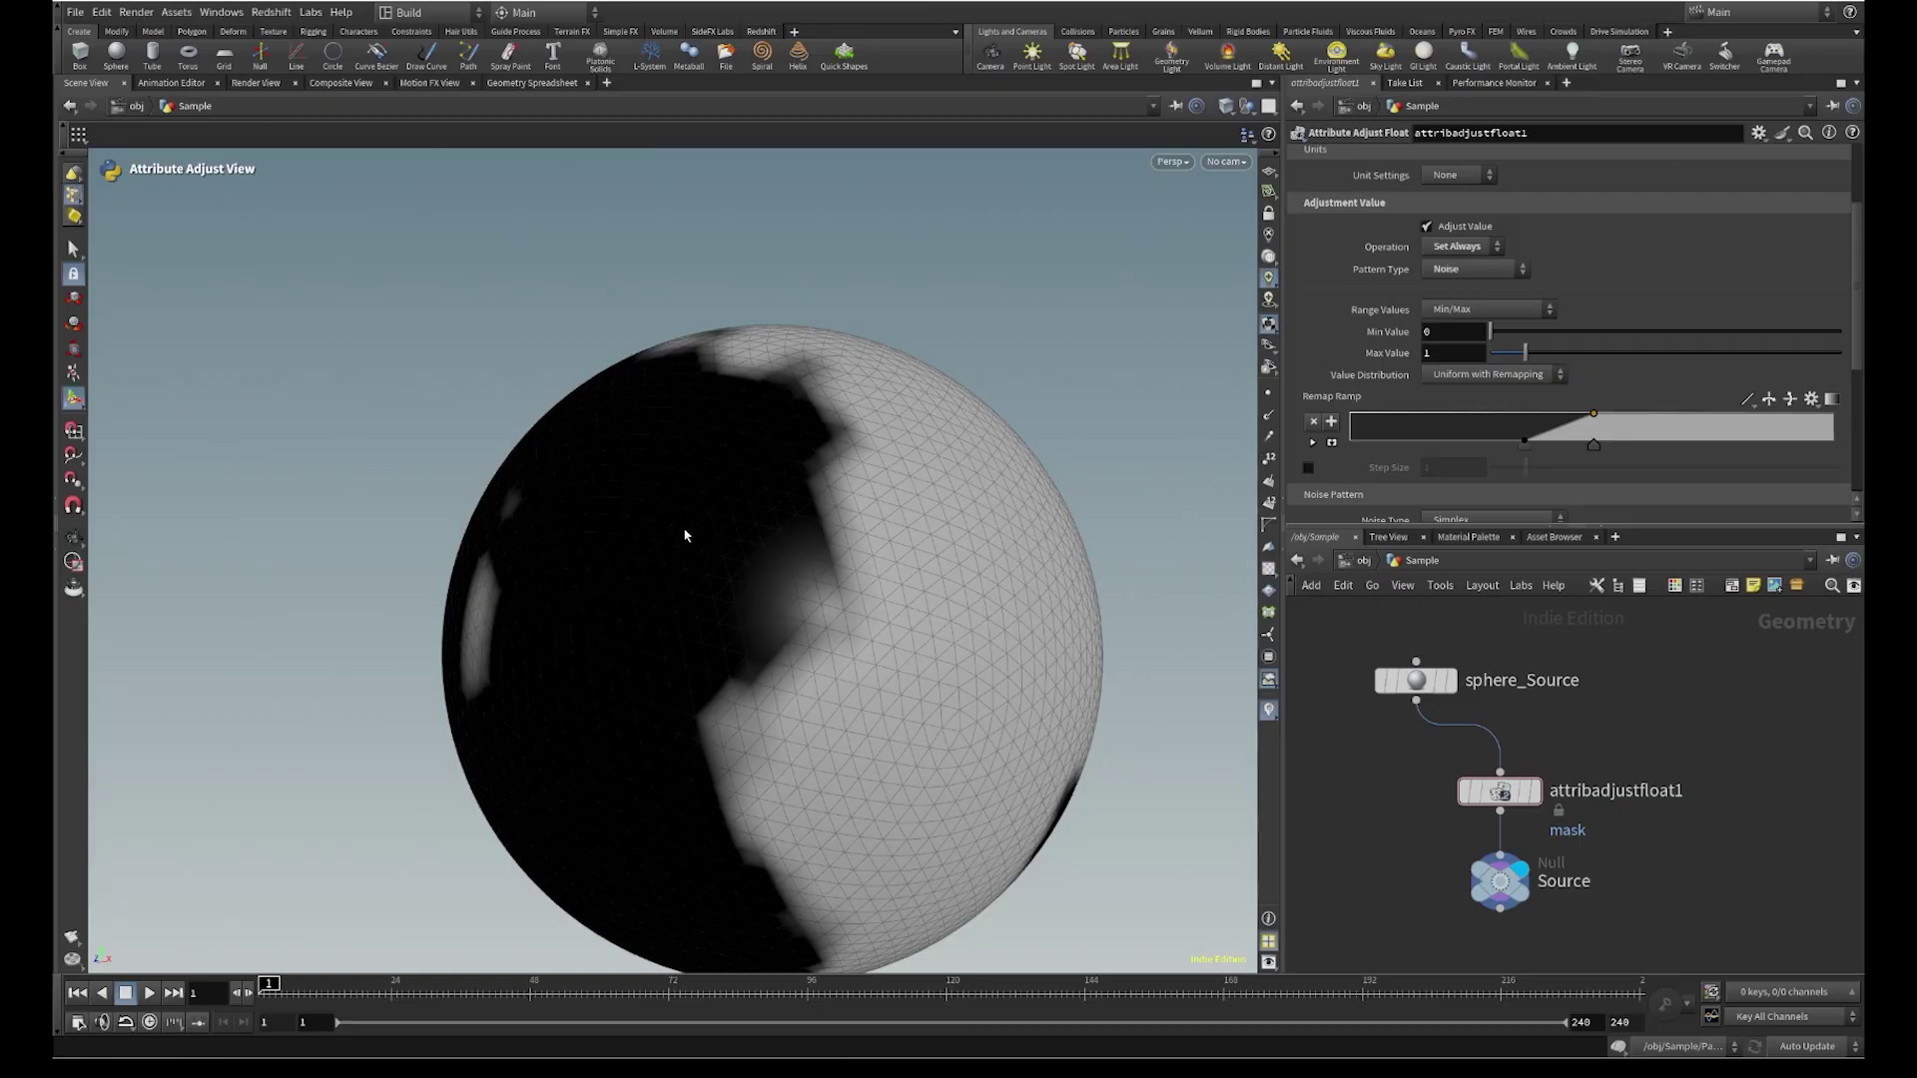
pyautogui.scroll(-5, 1397, 355)
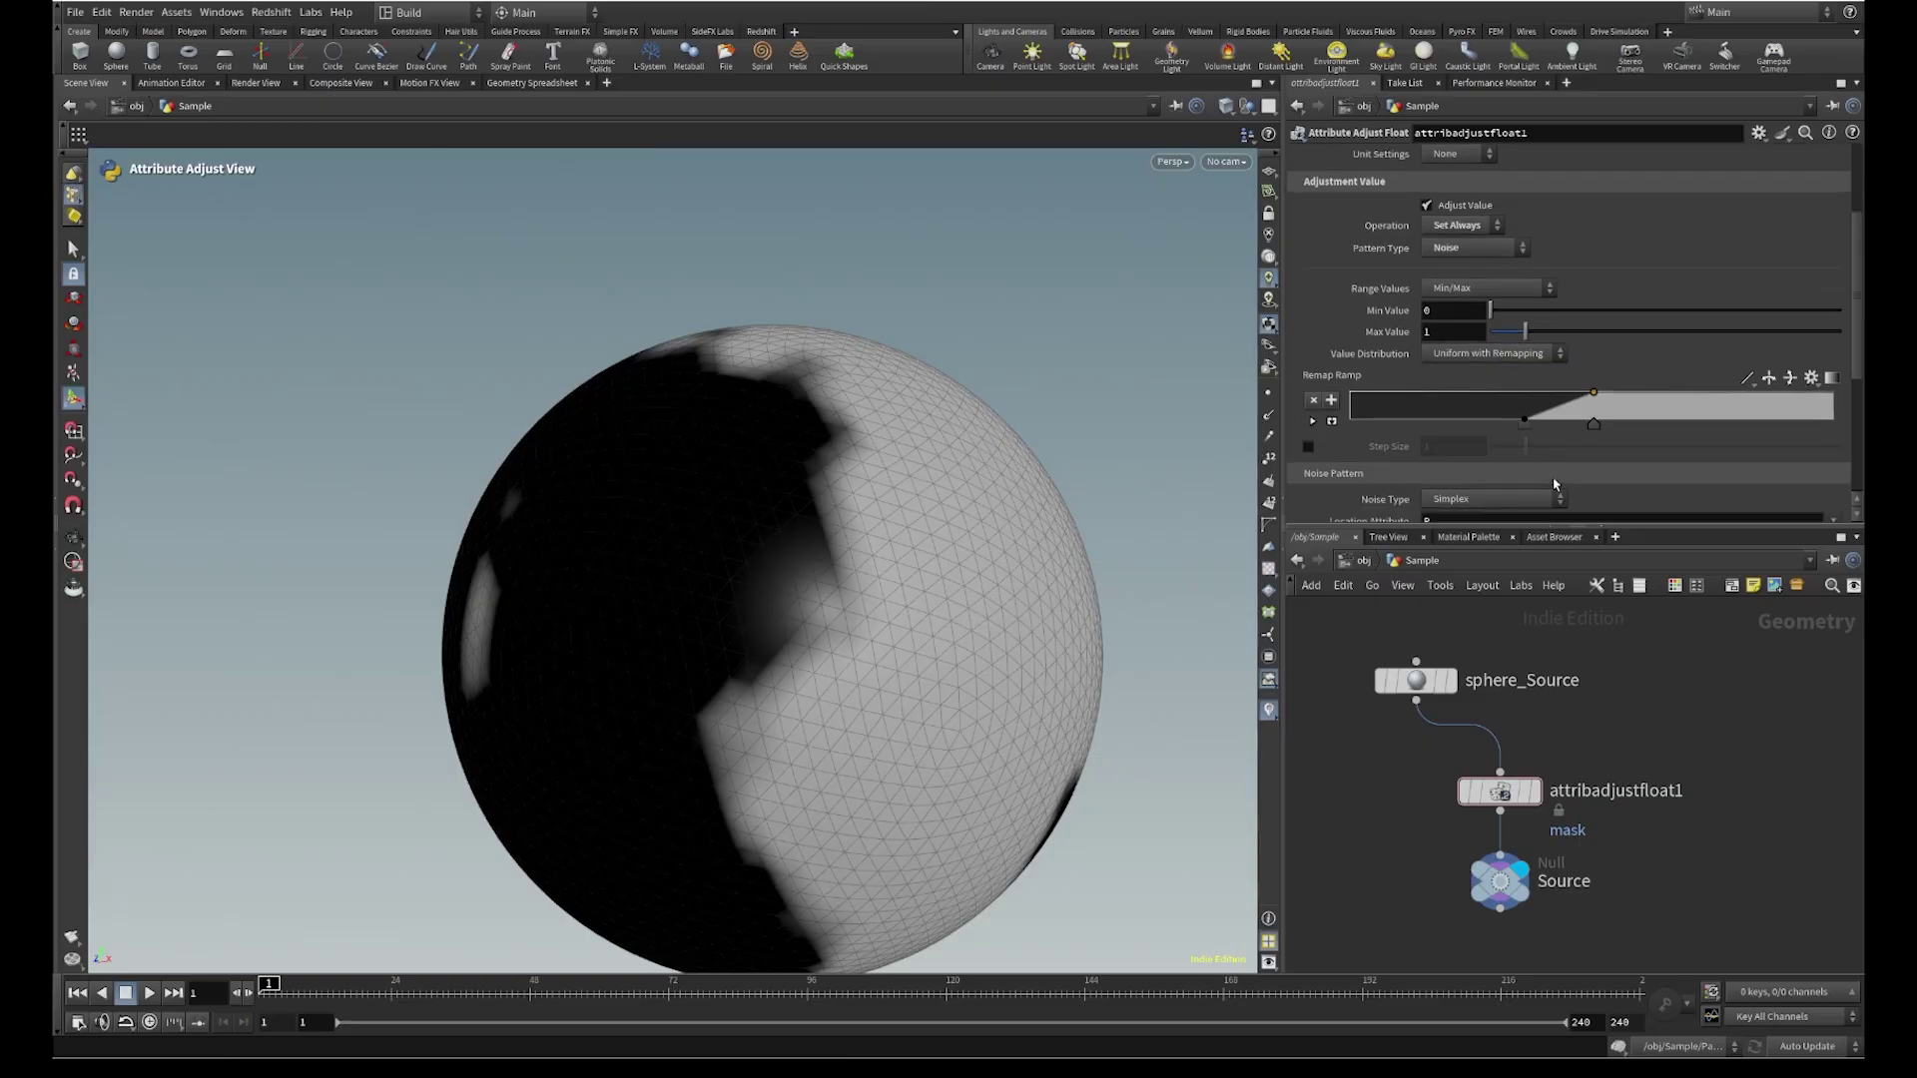
pyautogui.moveTo(1704, 815); pyautogui.dragTo(1653, 693, button='middle')
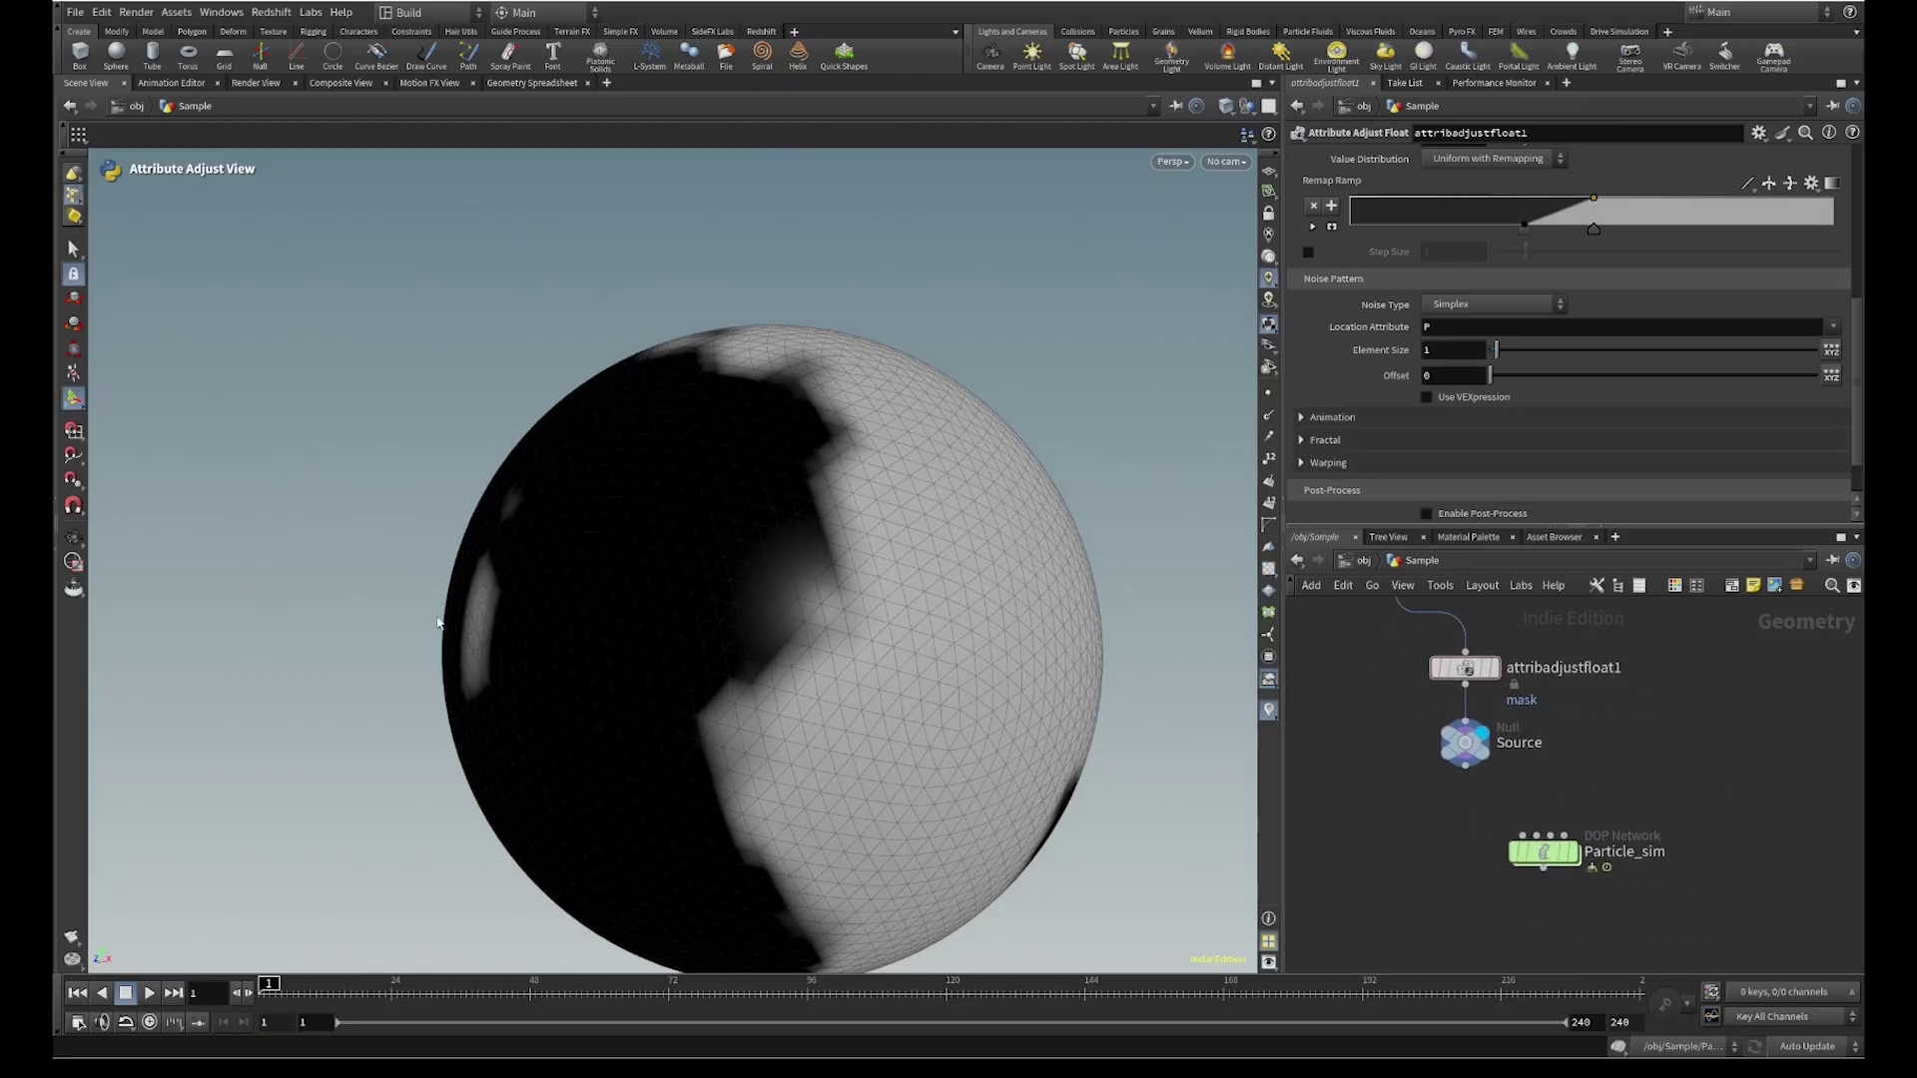
# Inside Particle_sim, set the POP Source's Emission Attribute to mask
pyautogui.click(1547, 854)
pyautogui.doubleClick(1552, 856)
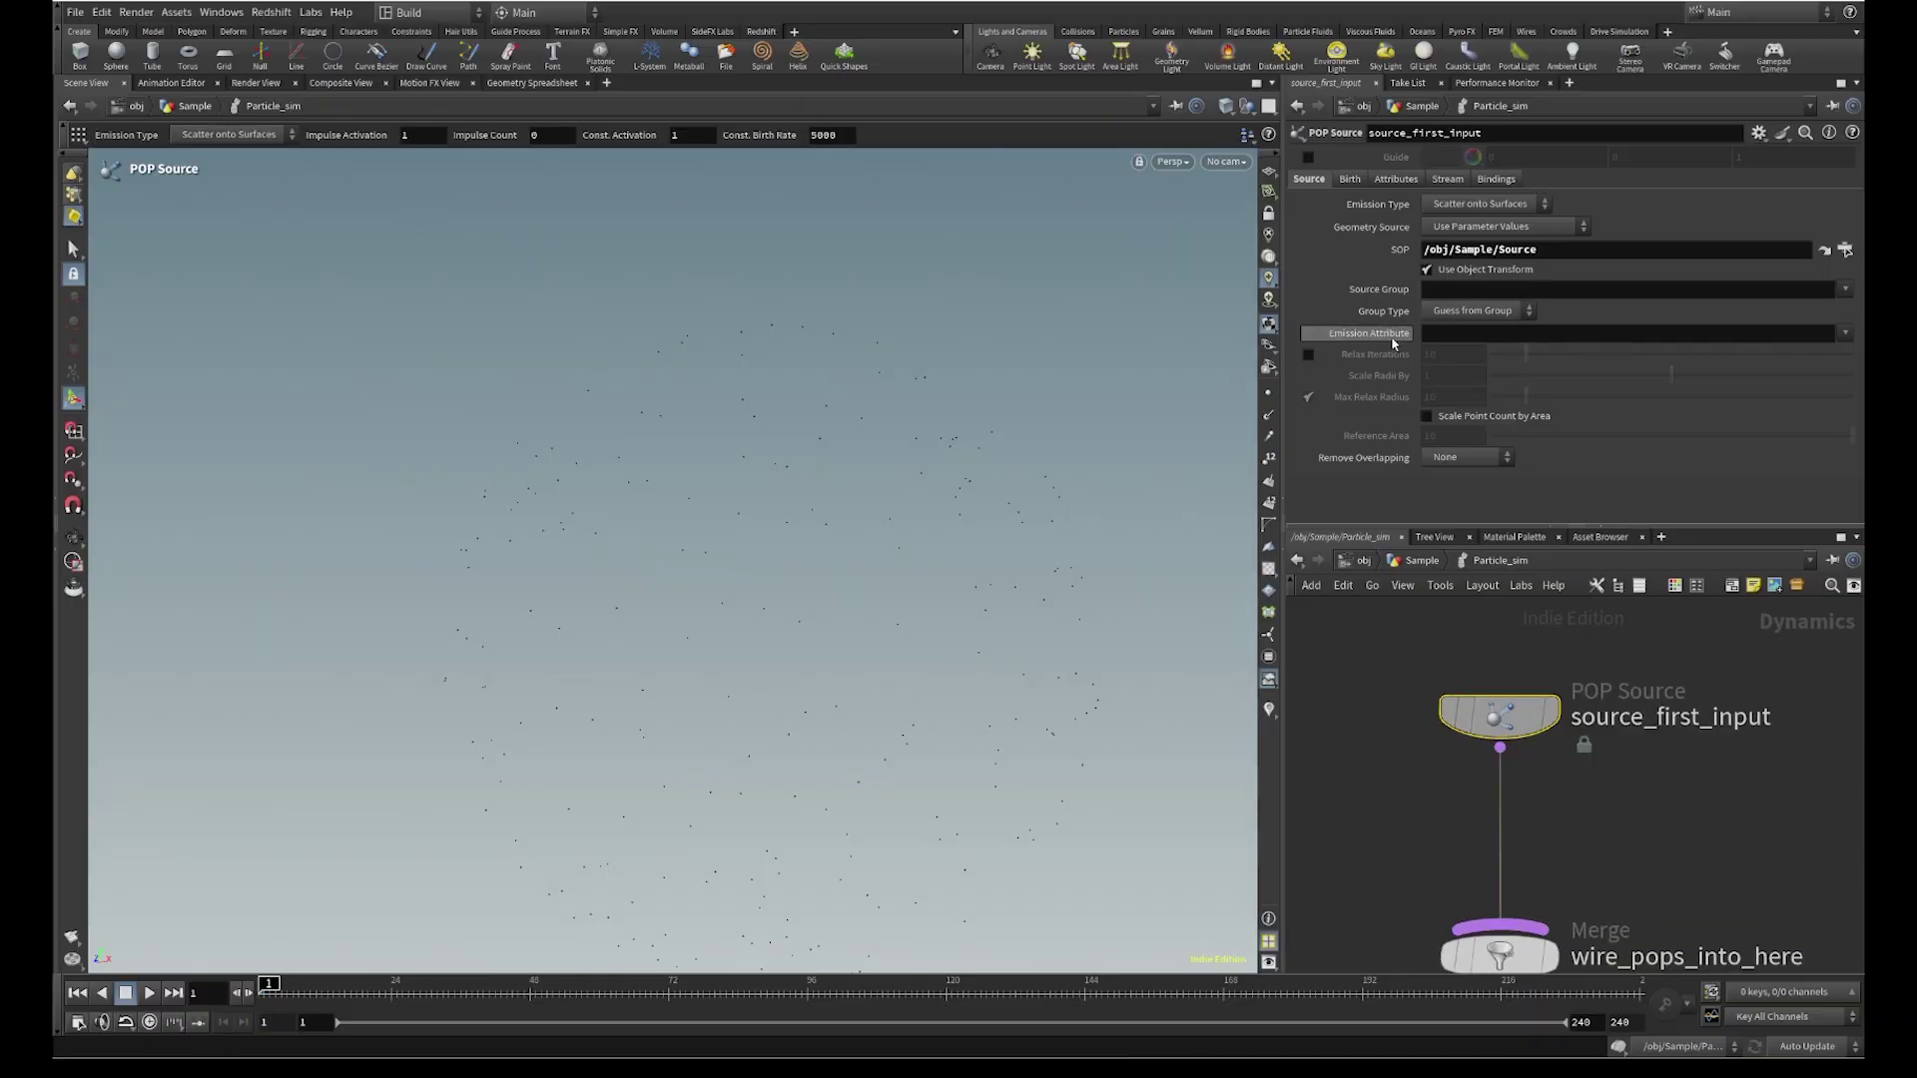
pyautogui.click(1850, 335)
pyautogui.click(1827, 365)
pyautogui.press('h')
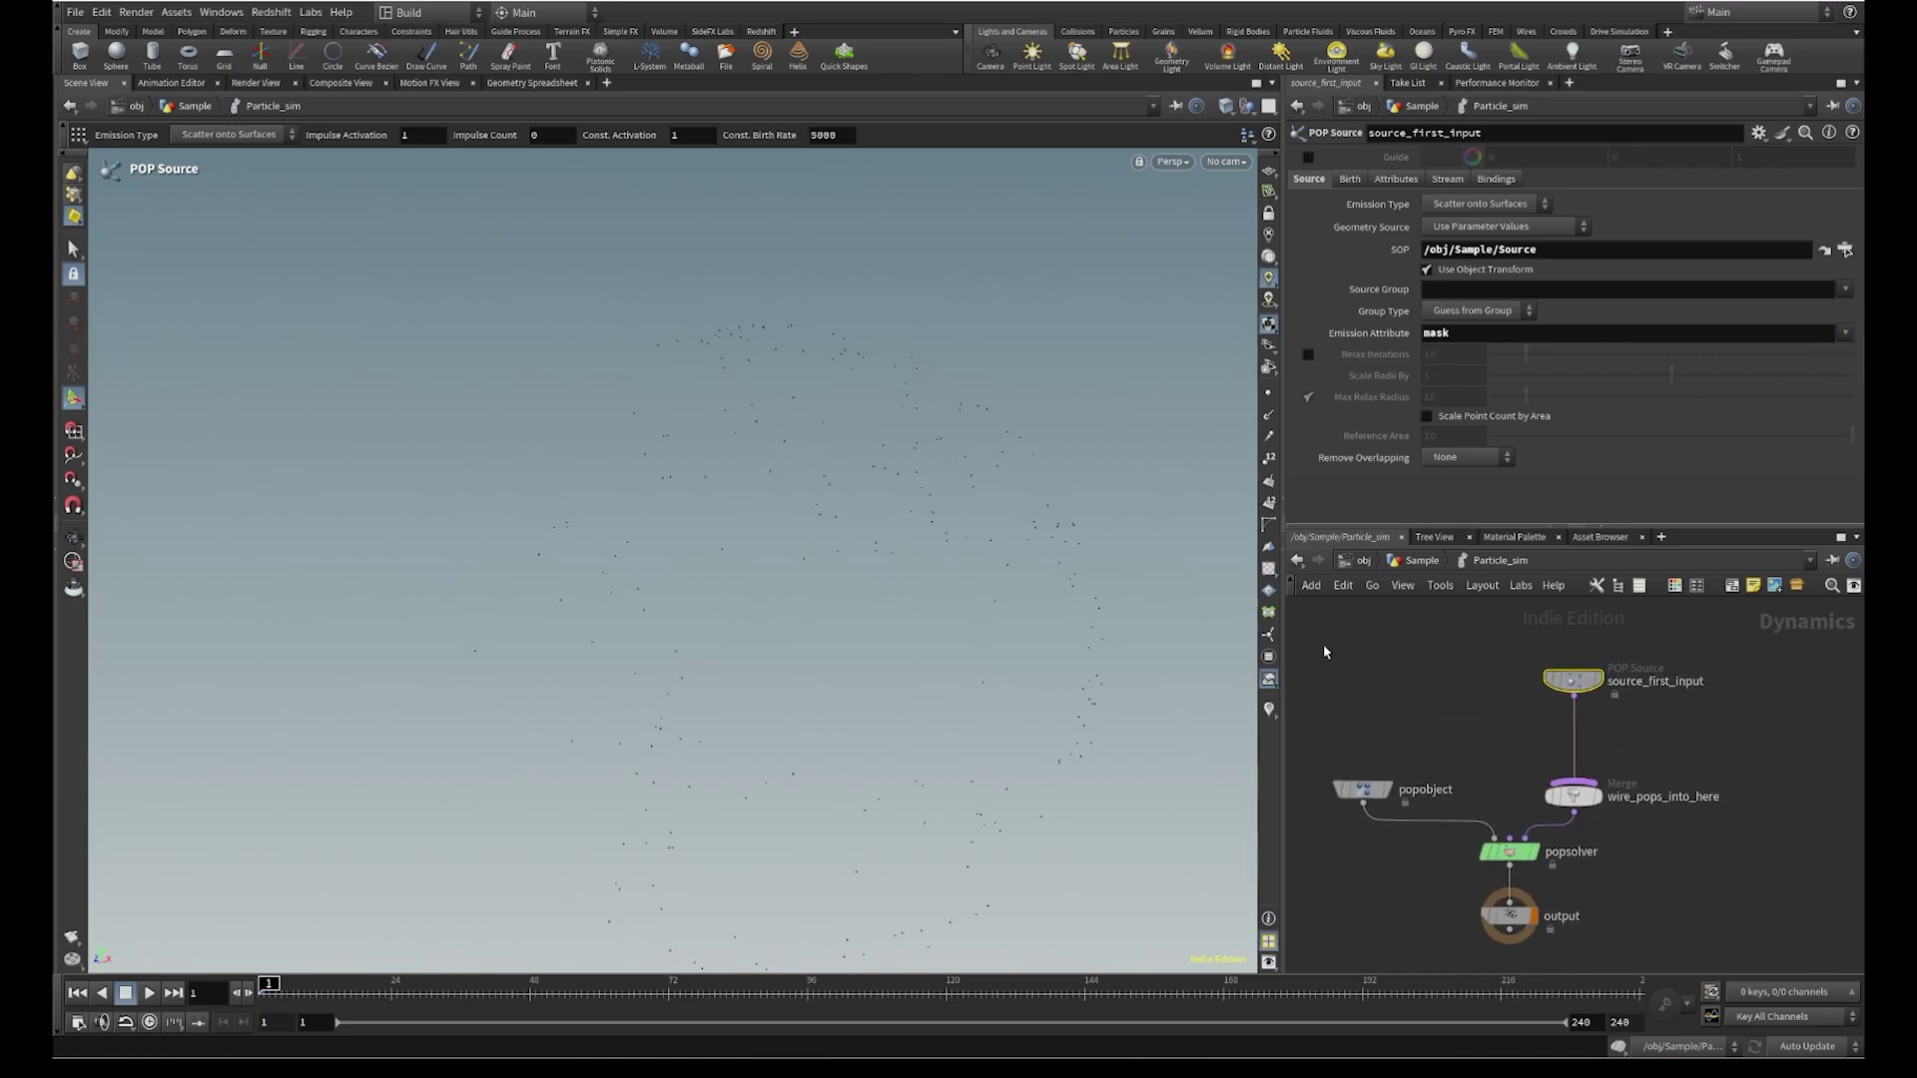
pyautogui.scroll(5, 1522, 724)
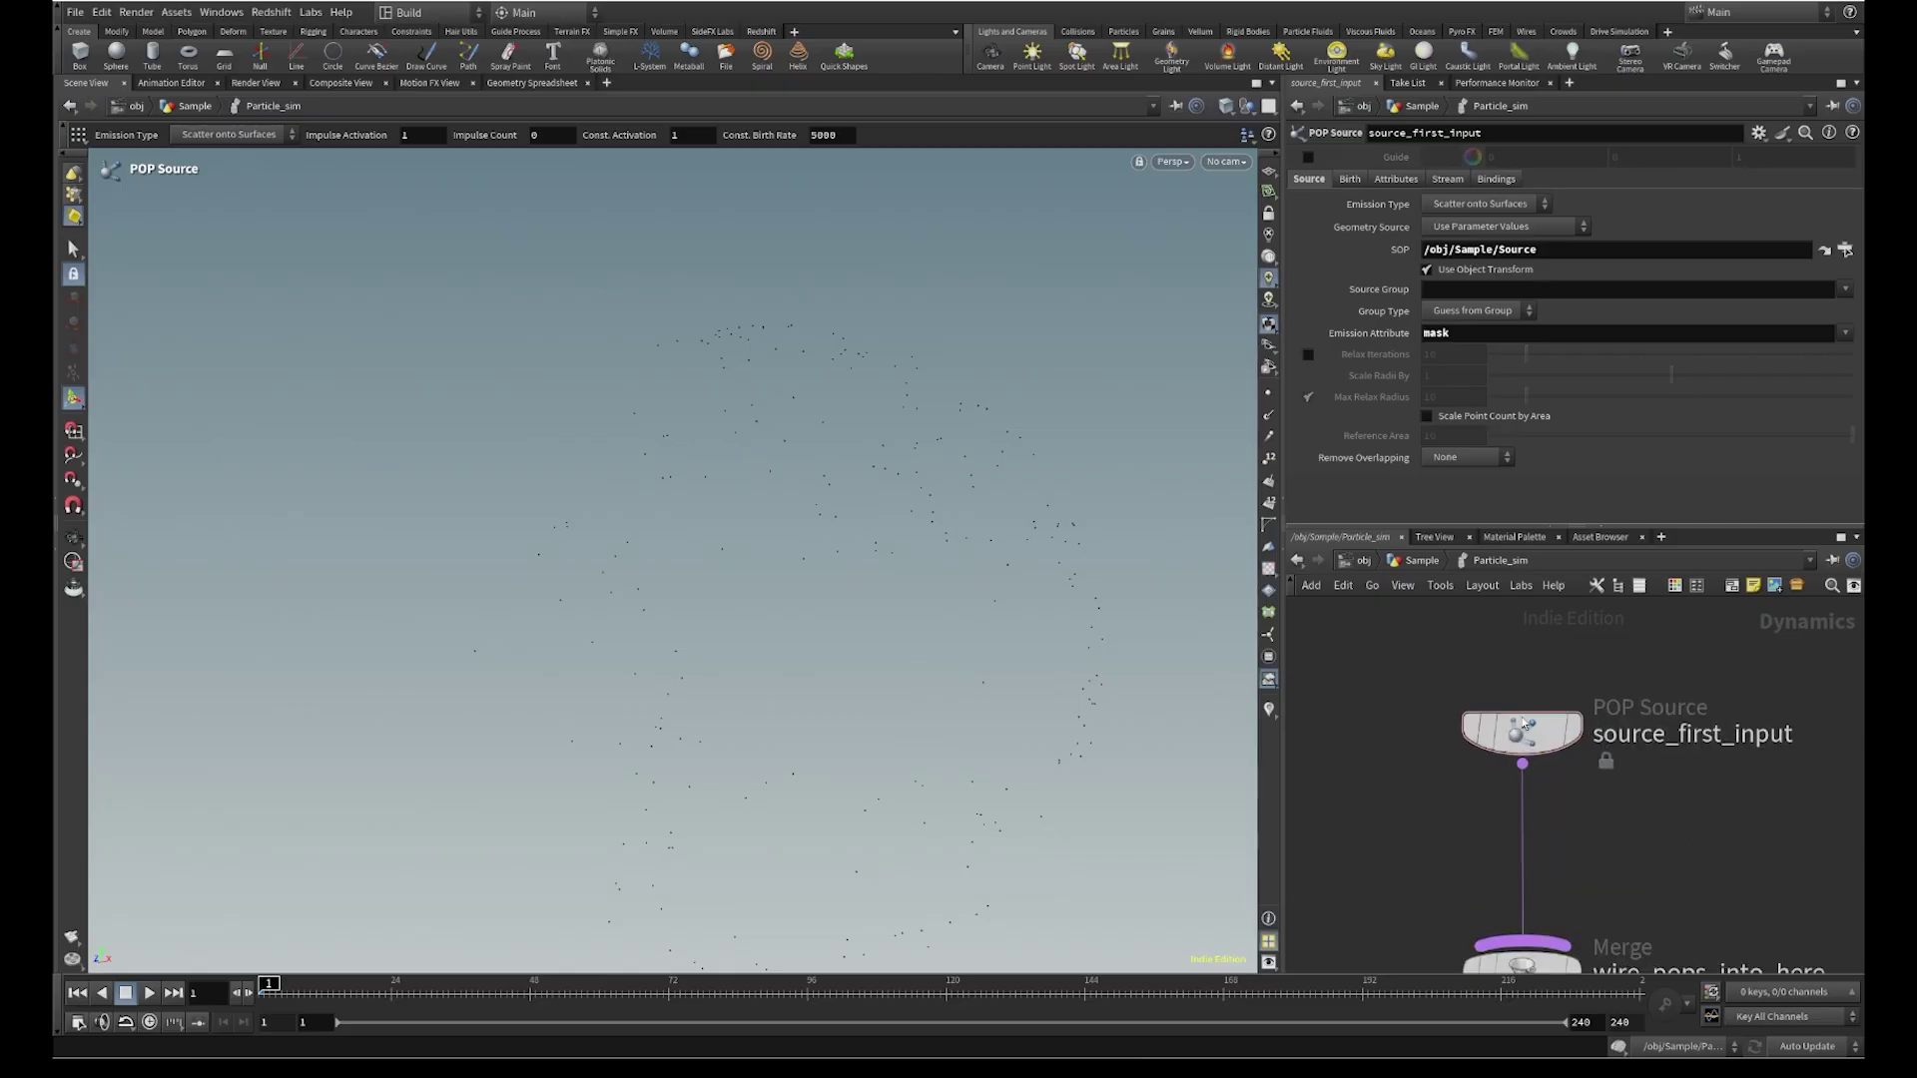
pyautogui.click(1522, 723)
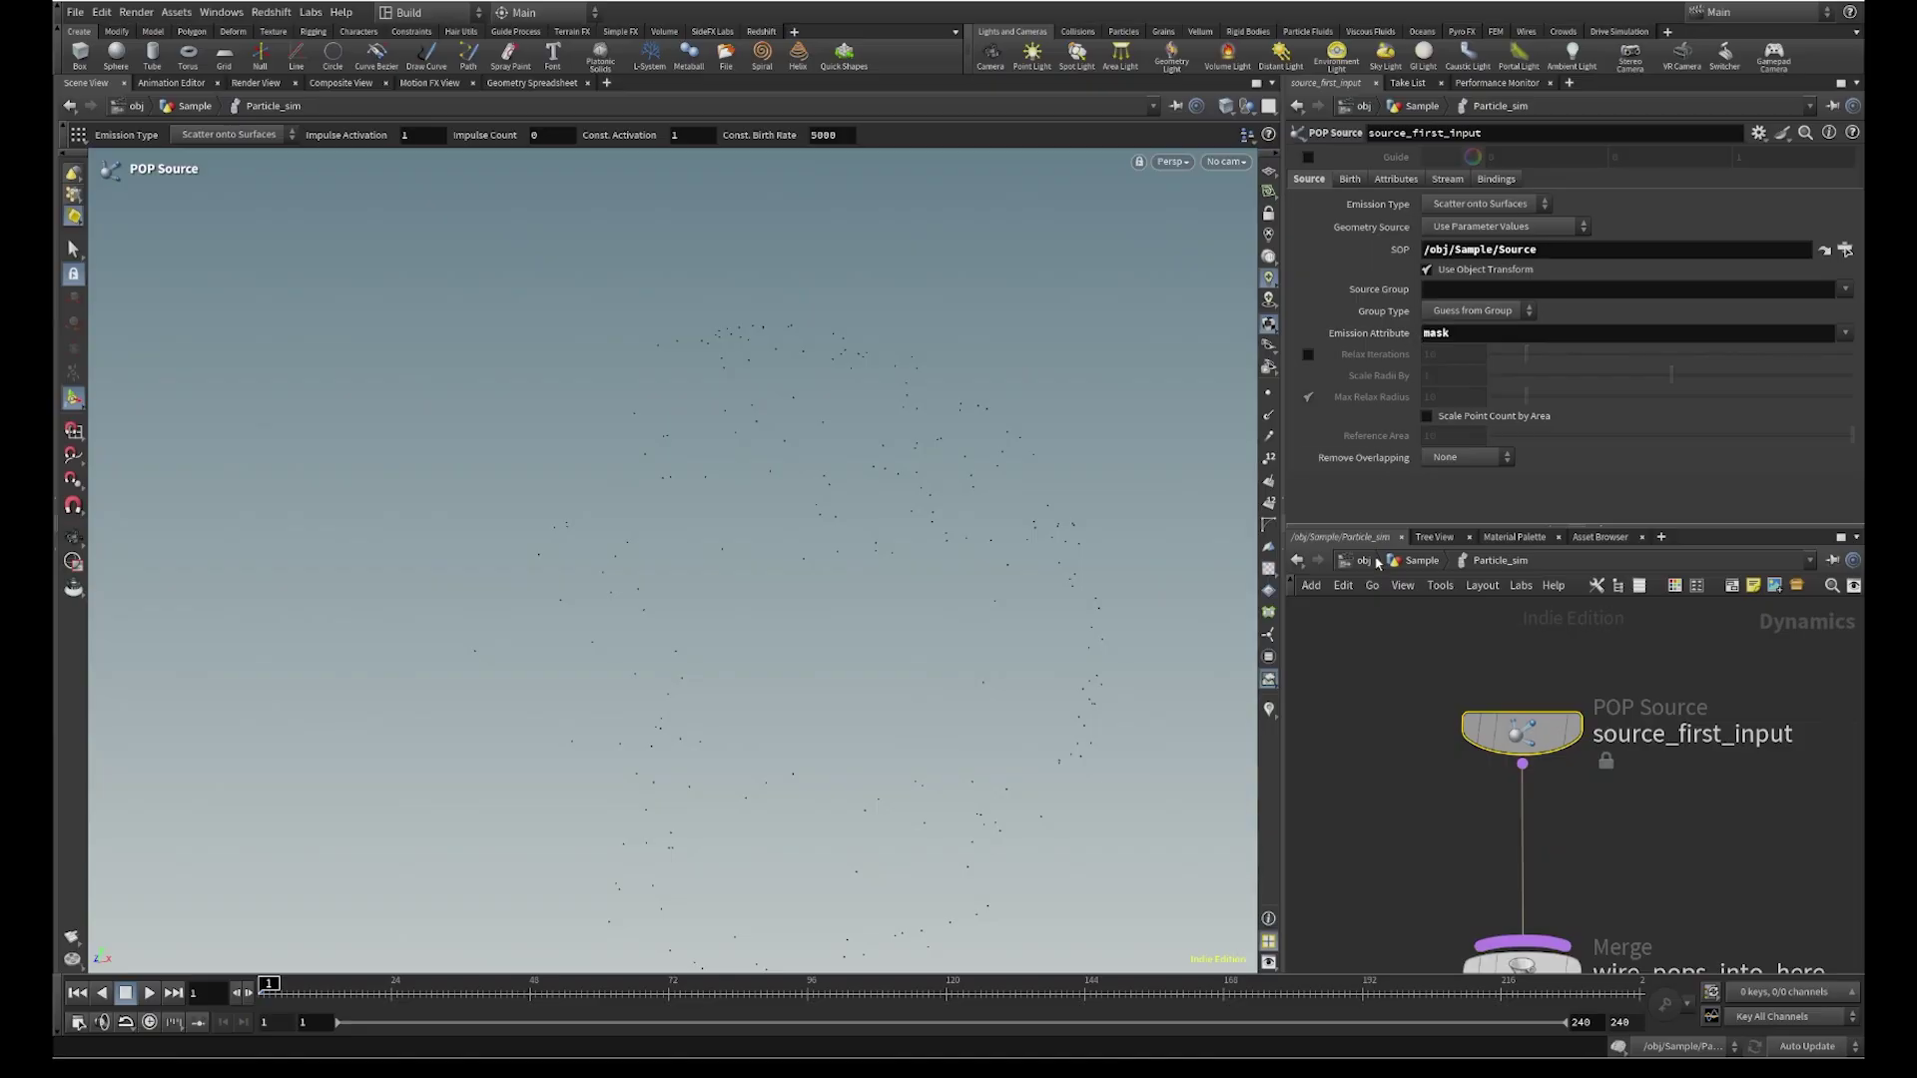
# Return to the Sample network and display the Source null with its mask visualization turned on
pyautogui.click(1431, 564)
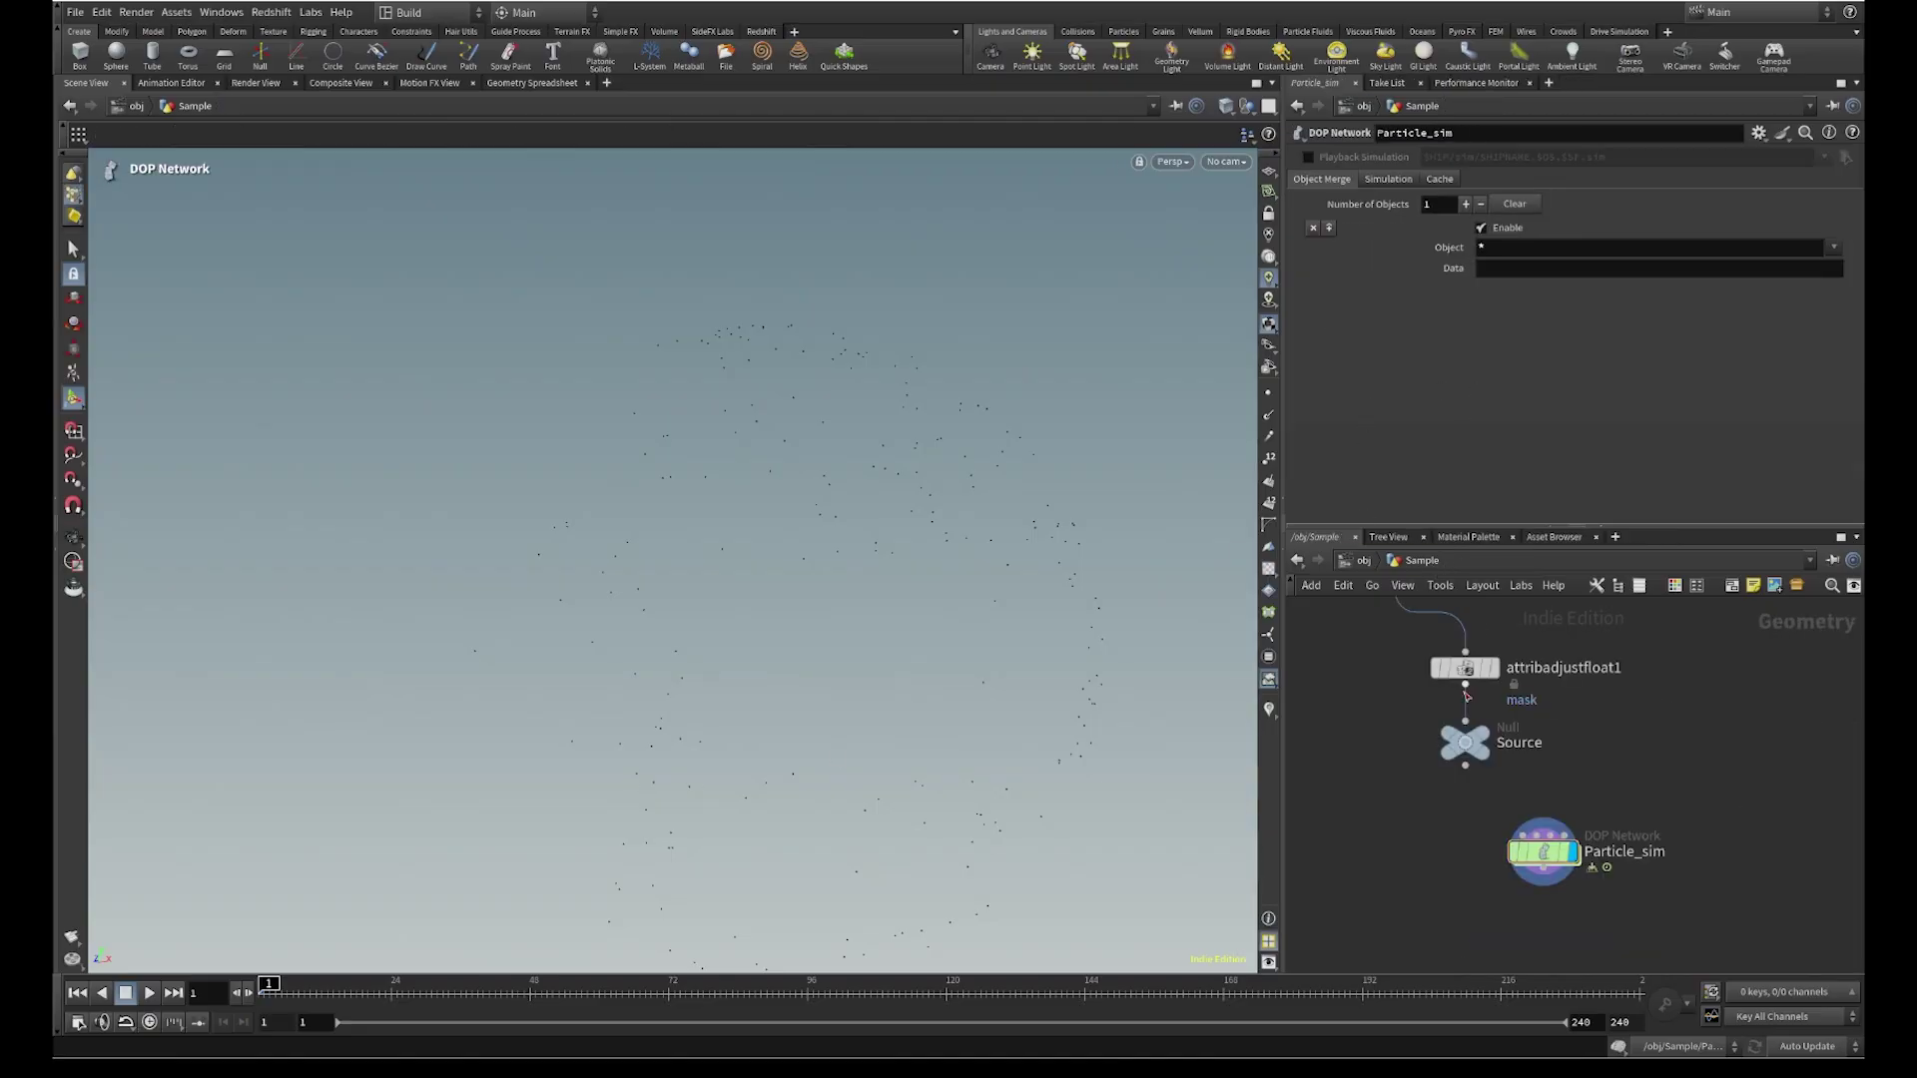
pyautogui.click(1465, 742)
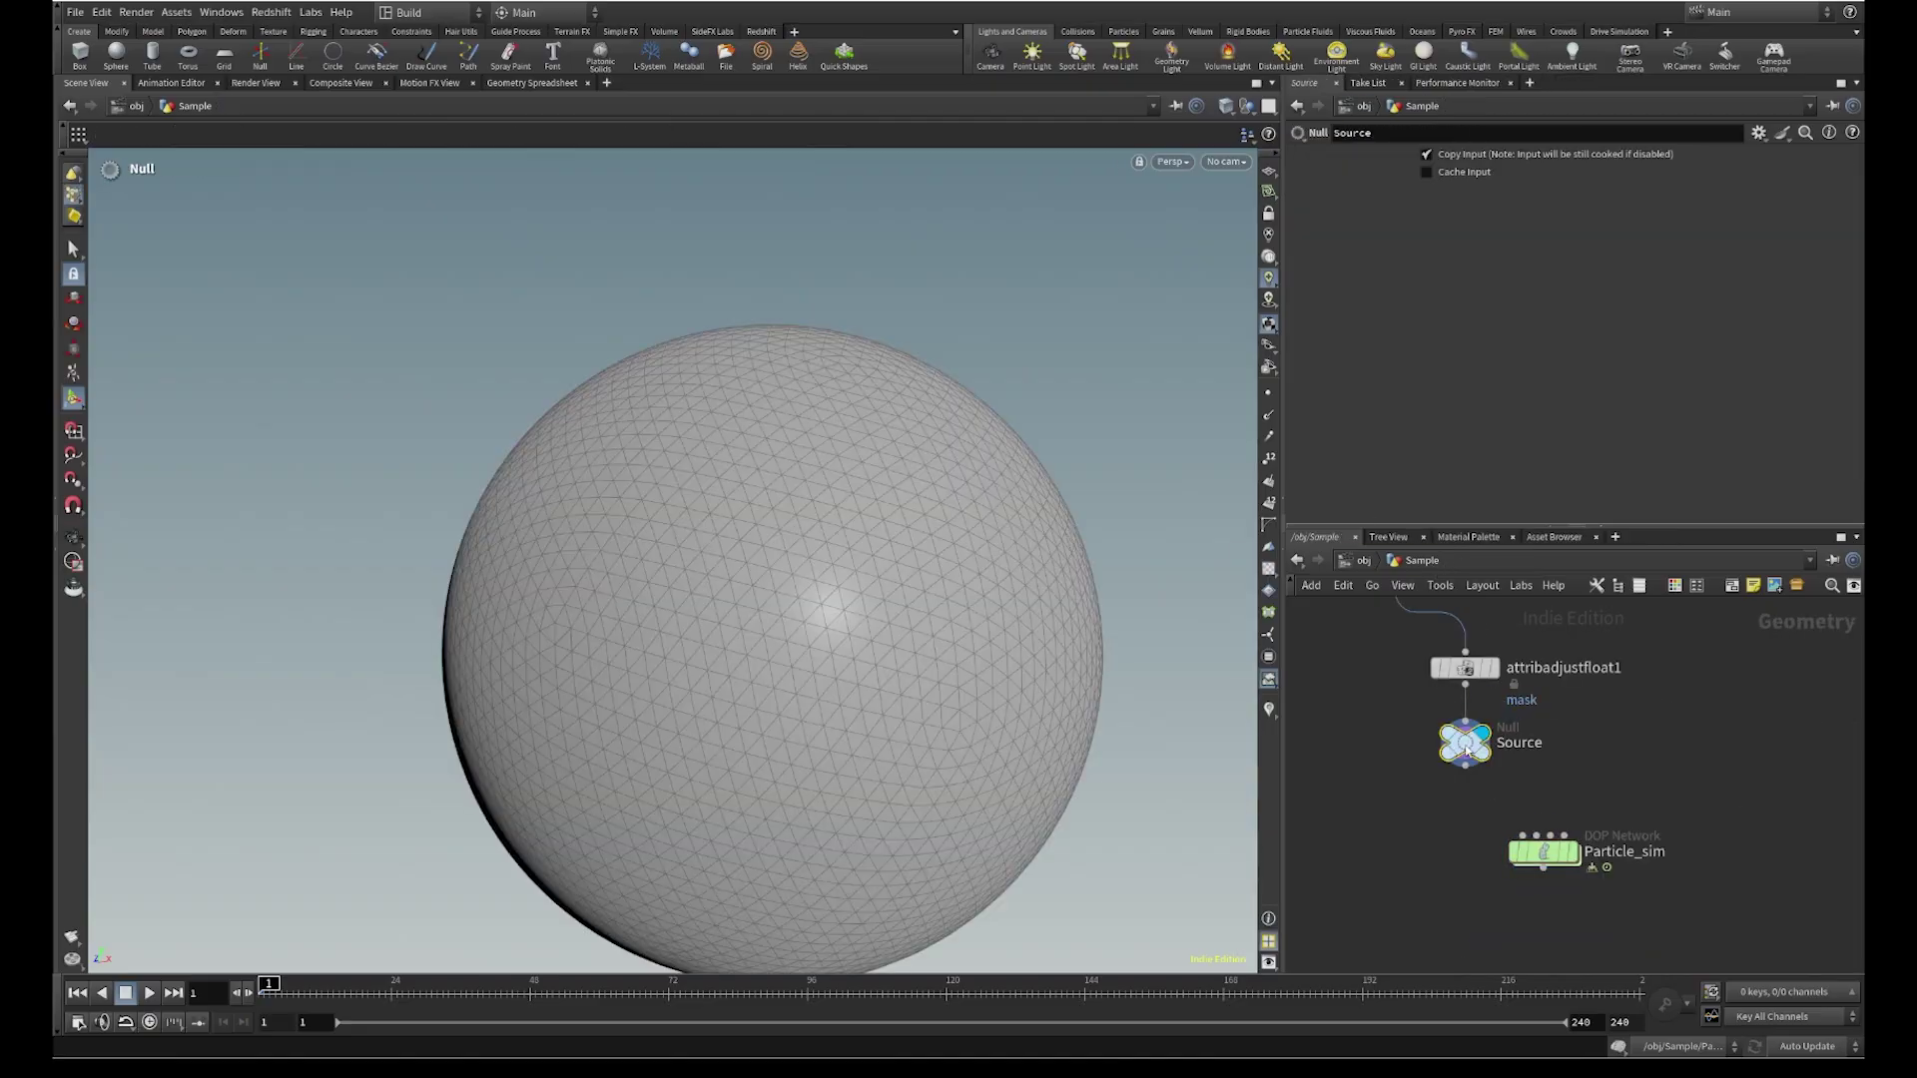
pyautogui.click(1268, 708)
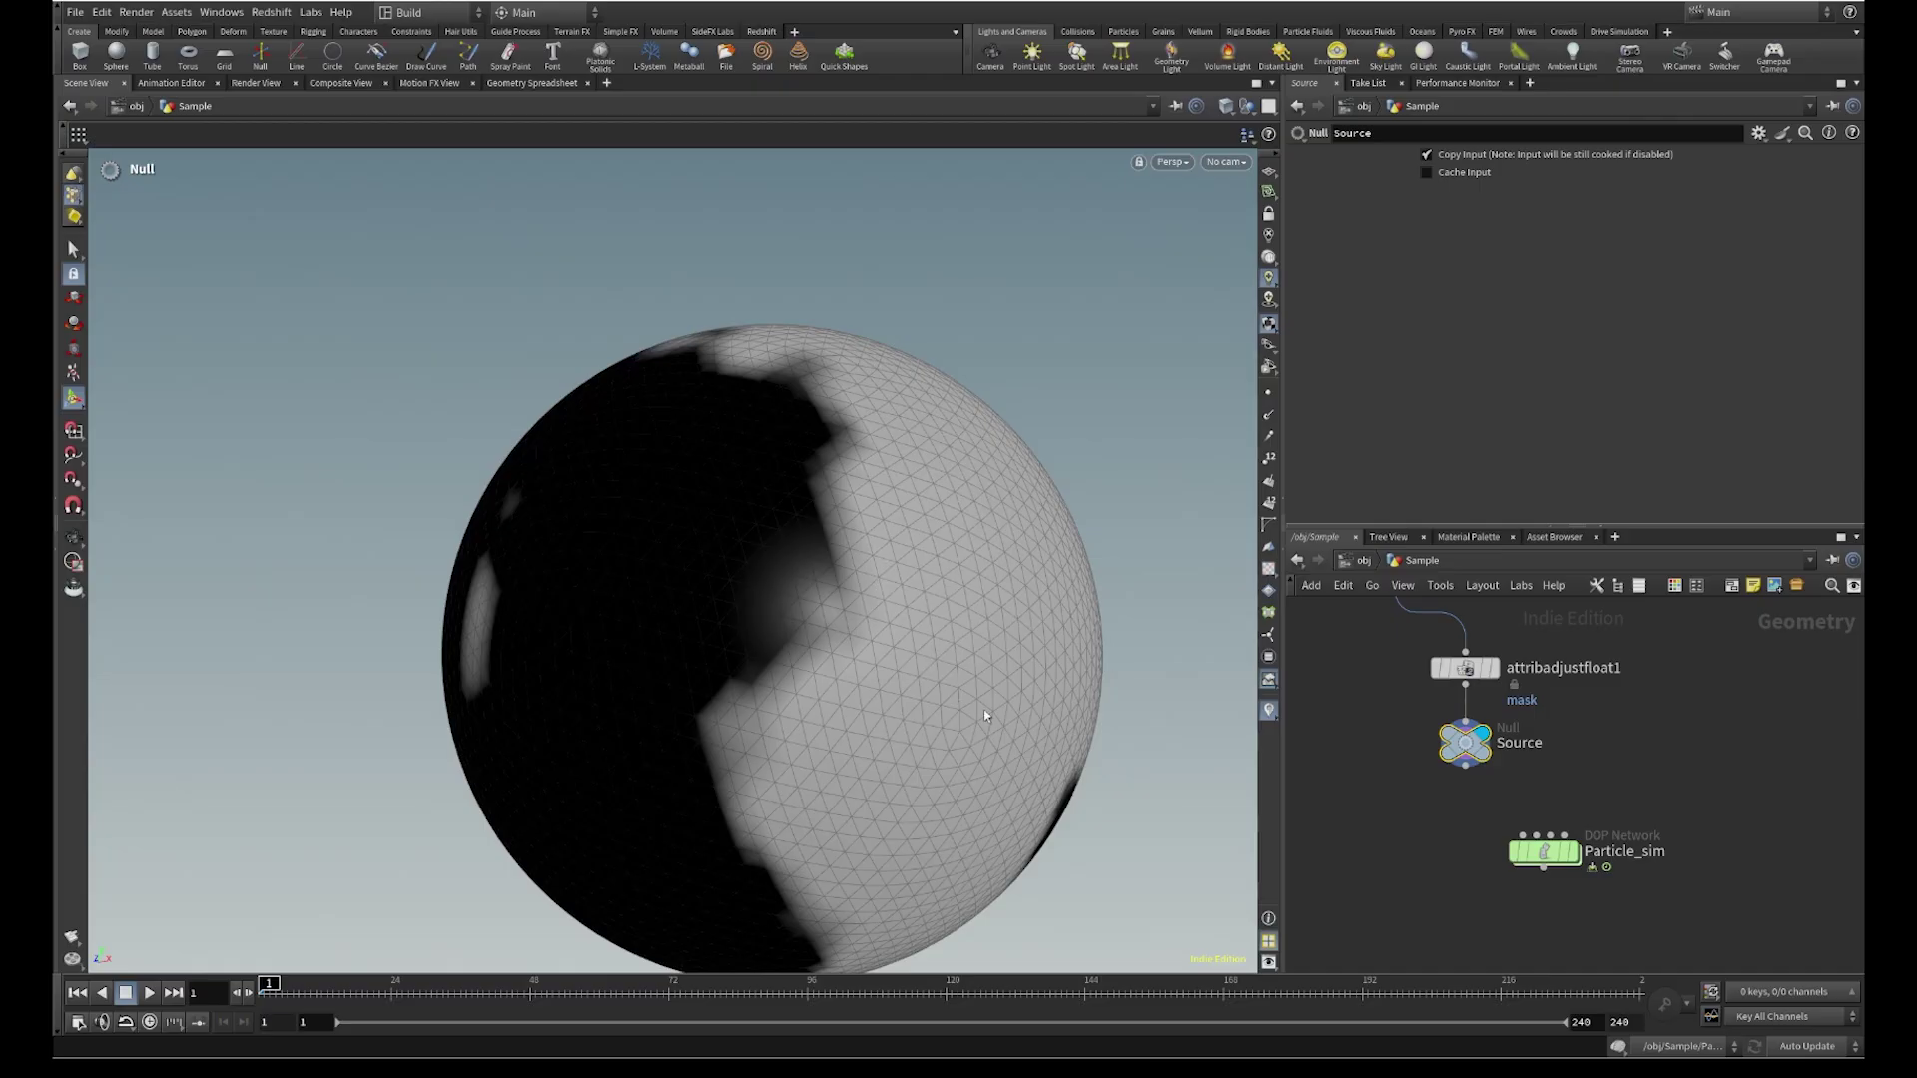
# Display Particle_sim, play the masked particle emission and scrub the timeline to frame 218
pyautogui.click(1575, 851)
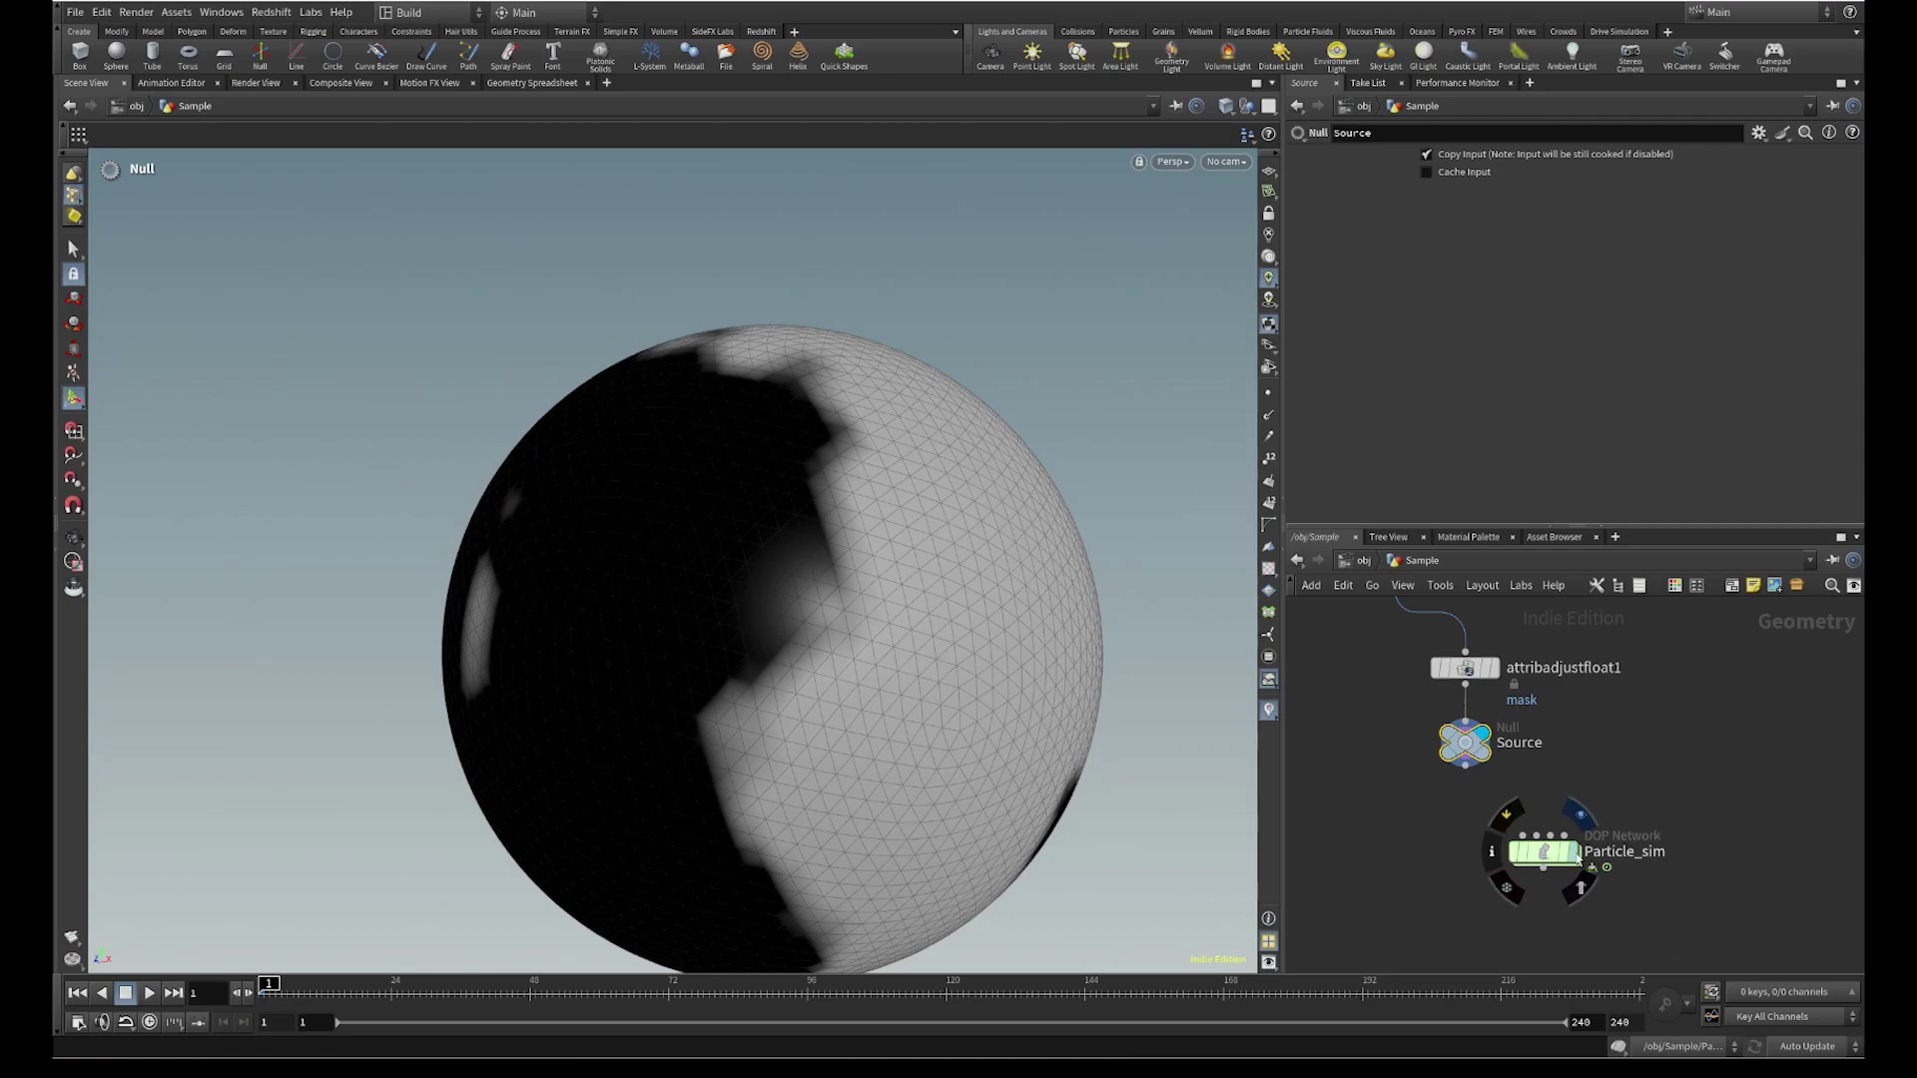
pyautogui.click(149, 992)
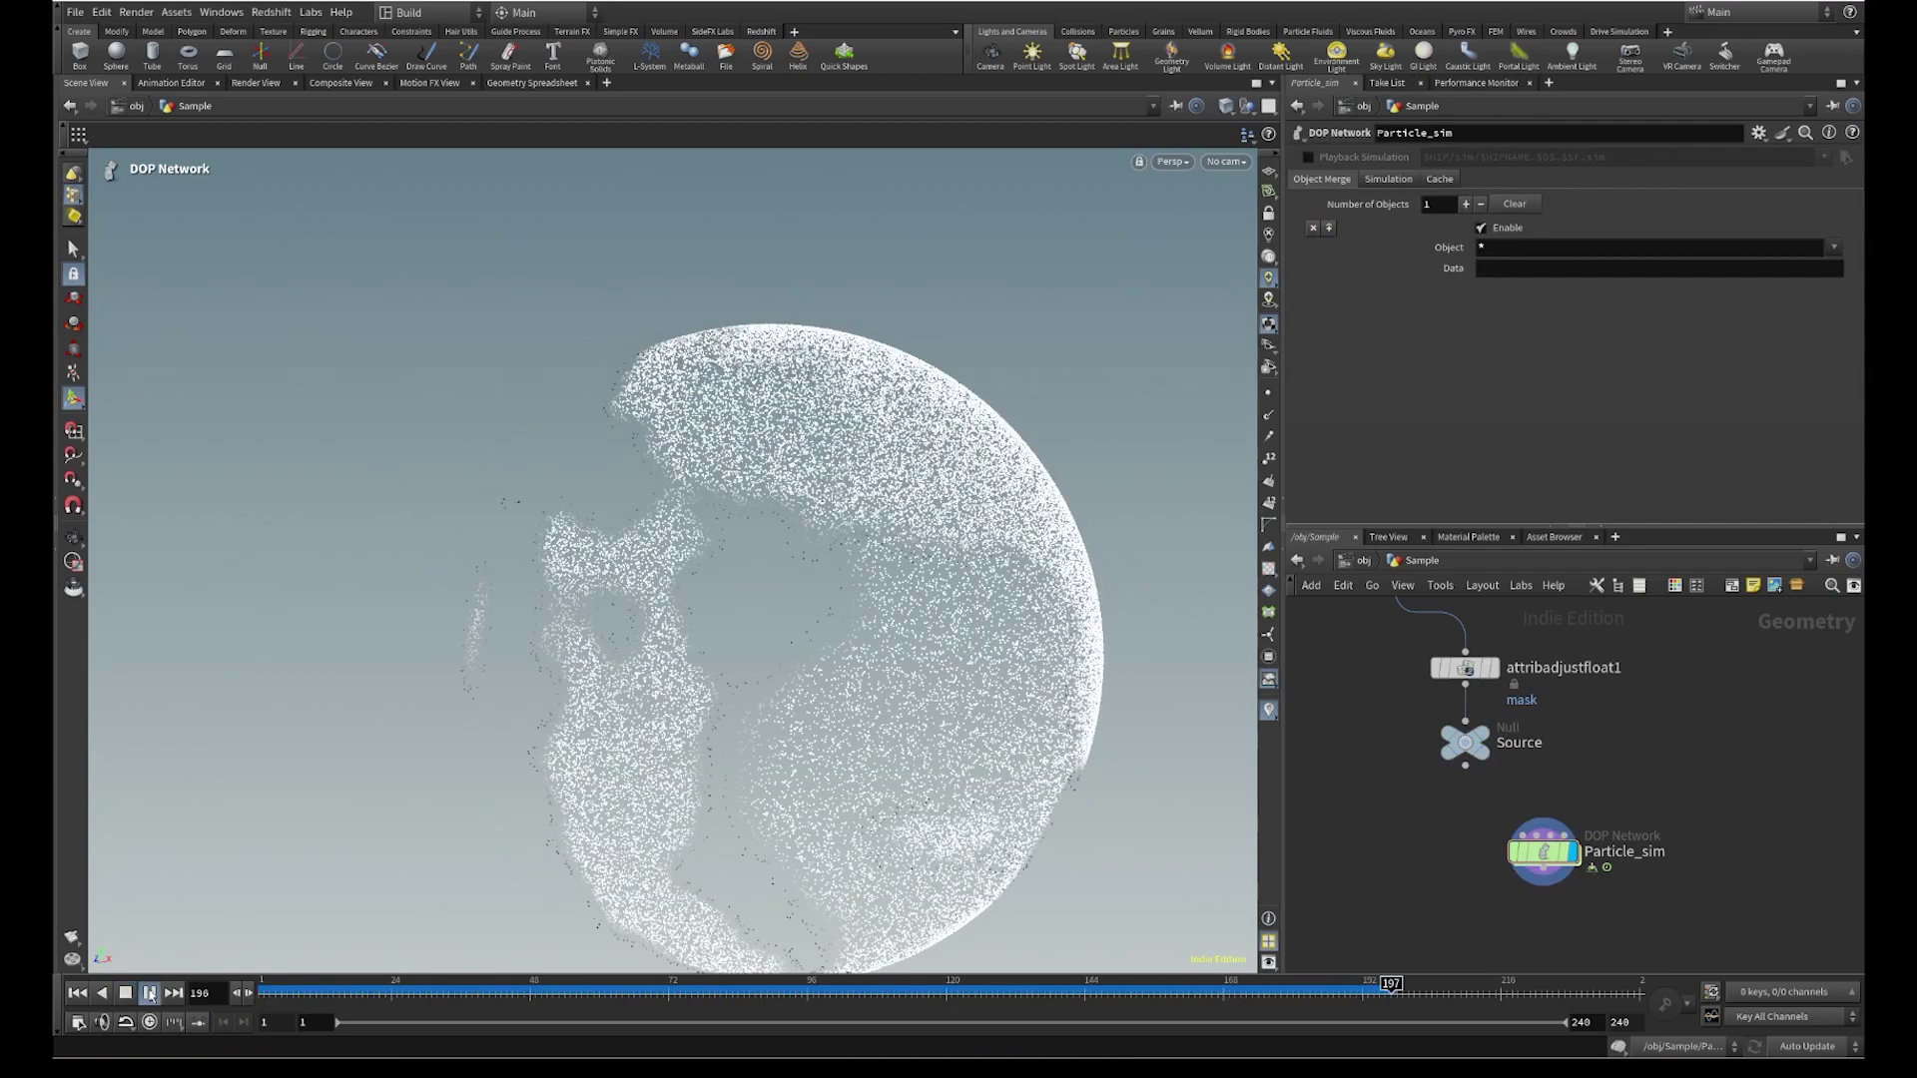
pyautogui.click(150, 994)
pyautogui.moveTo(600, 987); pyautogui.dragTo(1512, 989)
# Examine from several sides and distances how the emitted particles are distributed over the sphere
pyautogui.keyDown('alt'); pyautogui.moveTo(958, 559); pyautogui.dragTo(839, 530); pyautogui.keyUp('alt')
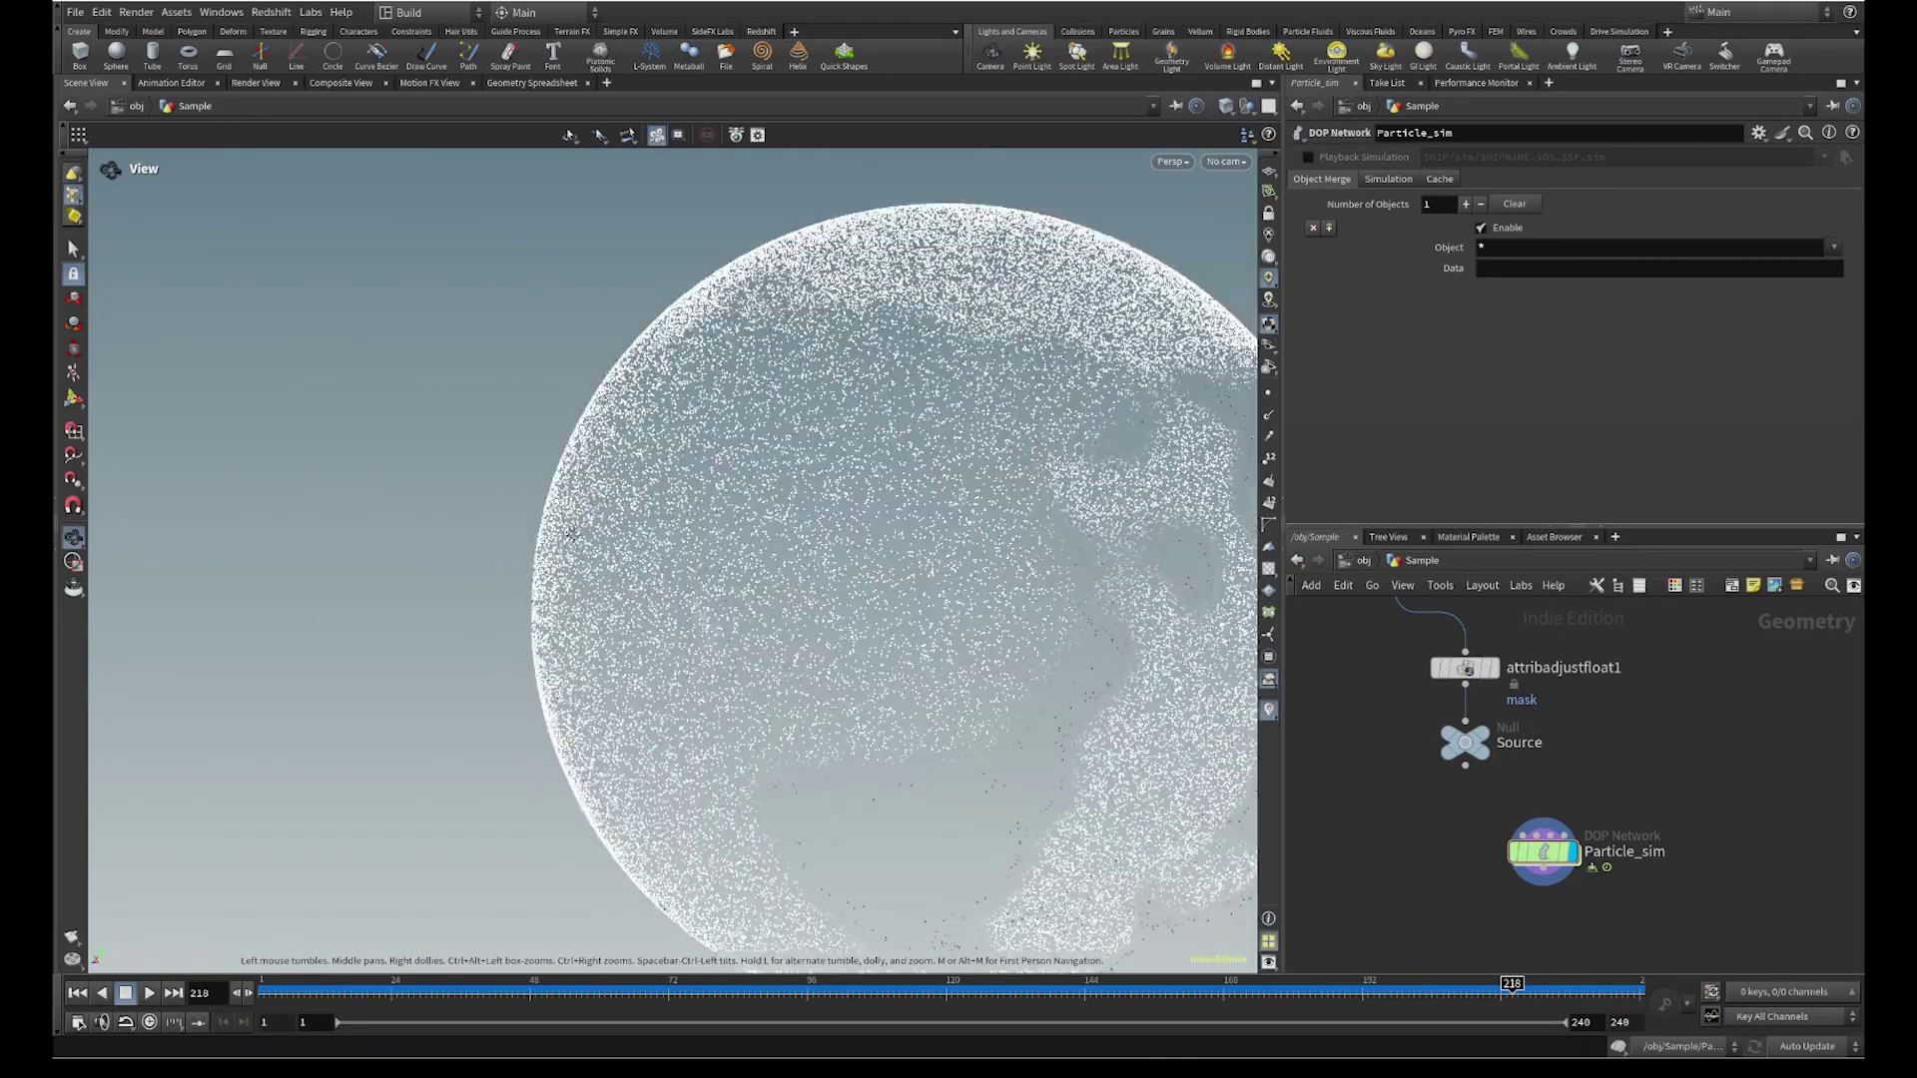
pyautogui.keyDown('alt'); pyautogui.moveTo(838, 529); pyautogui.dragTo(466, 573, button='right'); pyautogui.keyUp('alt')
pyautogui.keyDown('alt'); pyautogui.moveTo(466, 573); pyautogui.dragTo(428, 579); pyautogui.keyUp('alt')
pyautogui.moveTo(986, 540); pyautogui.dragTo(739, 521, button='middle')
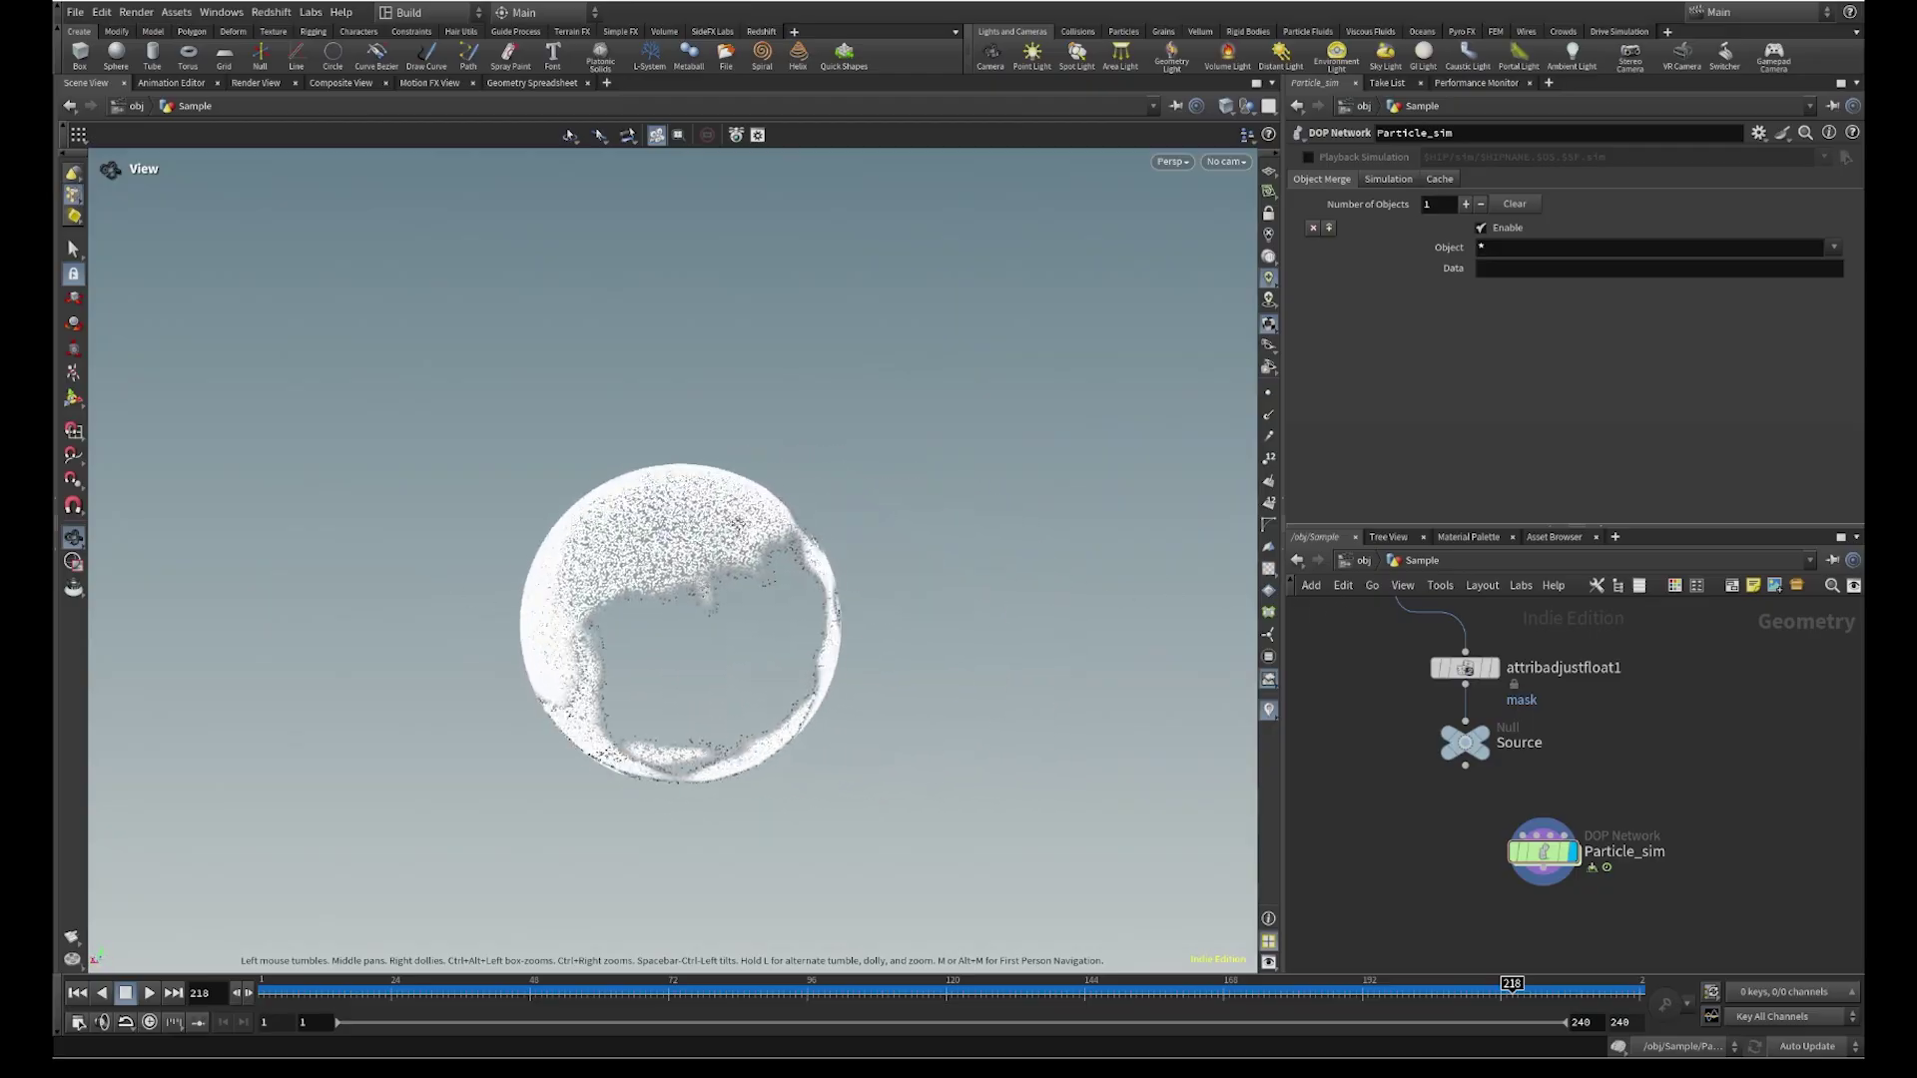
pyautogui.moveTo(745, 515); pyautogui.dragTo(928, 470, button='right')
pyautogui.moveTo(814, 514); pyautogui.dragTo(953, 389, button='middle')
pyautogui.moveTo(953, 389); pyautogui.dragTo(674, 599, button='right')
pyautogui.moveTo(674, 599); pyautogui.dragTo(879, 527)
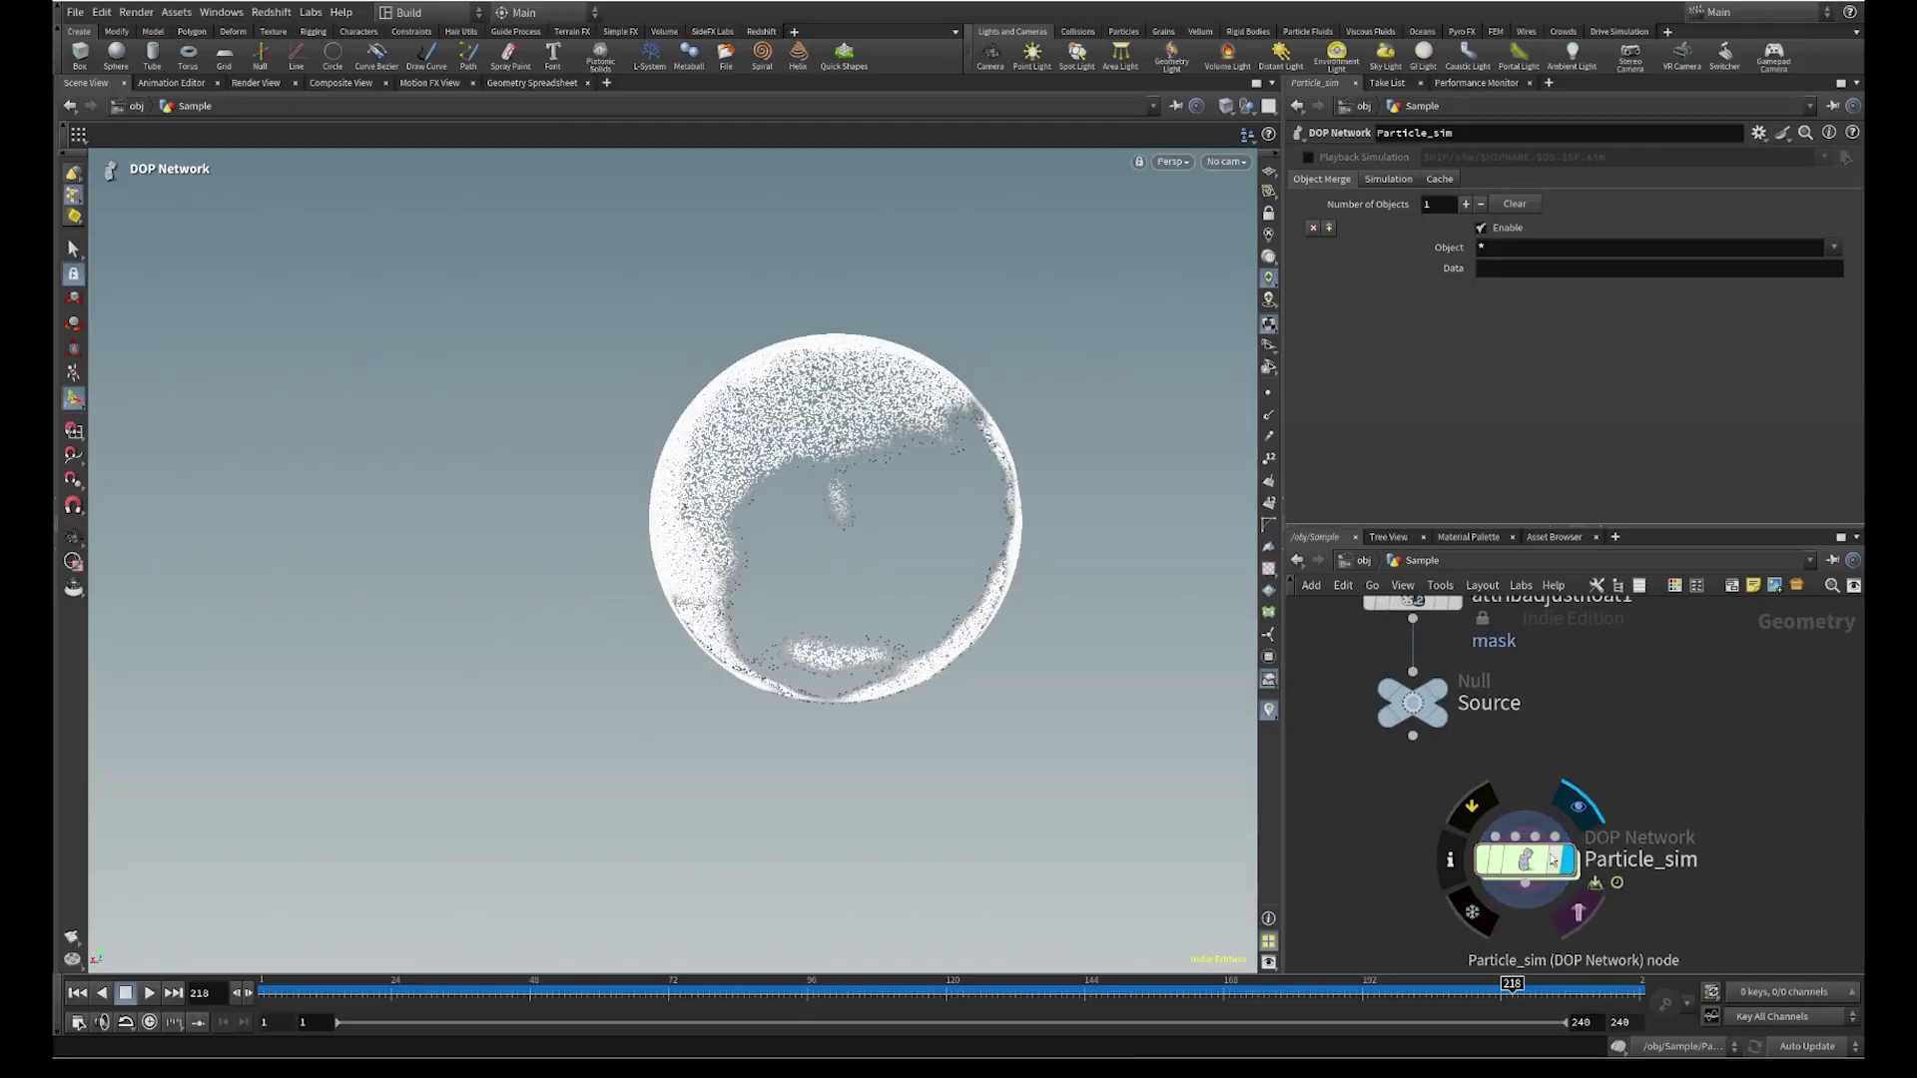
# Reopen Particle_sim and clear the POP Source's Emission Attribute
pyautogui.doubleClick(1574, 847)
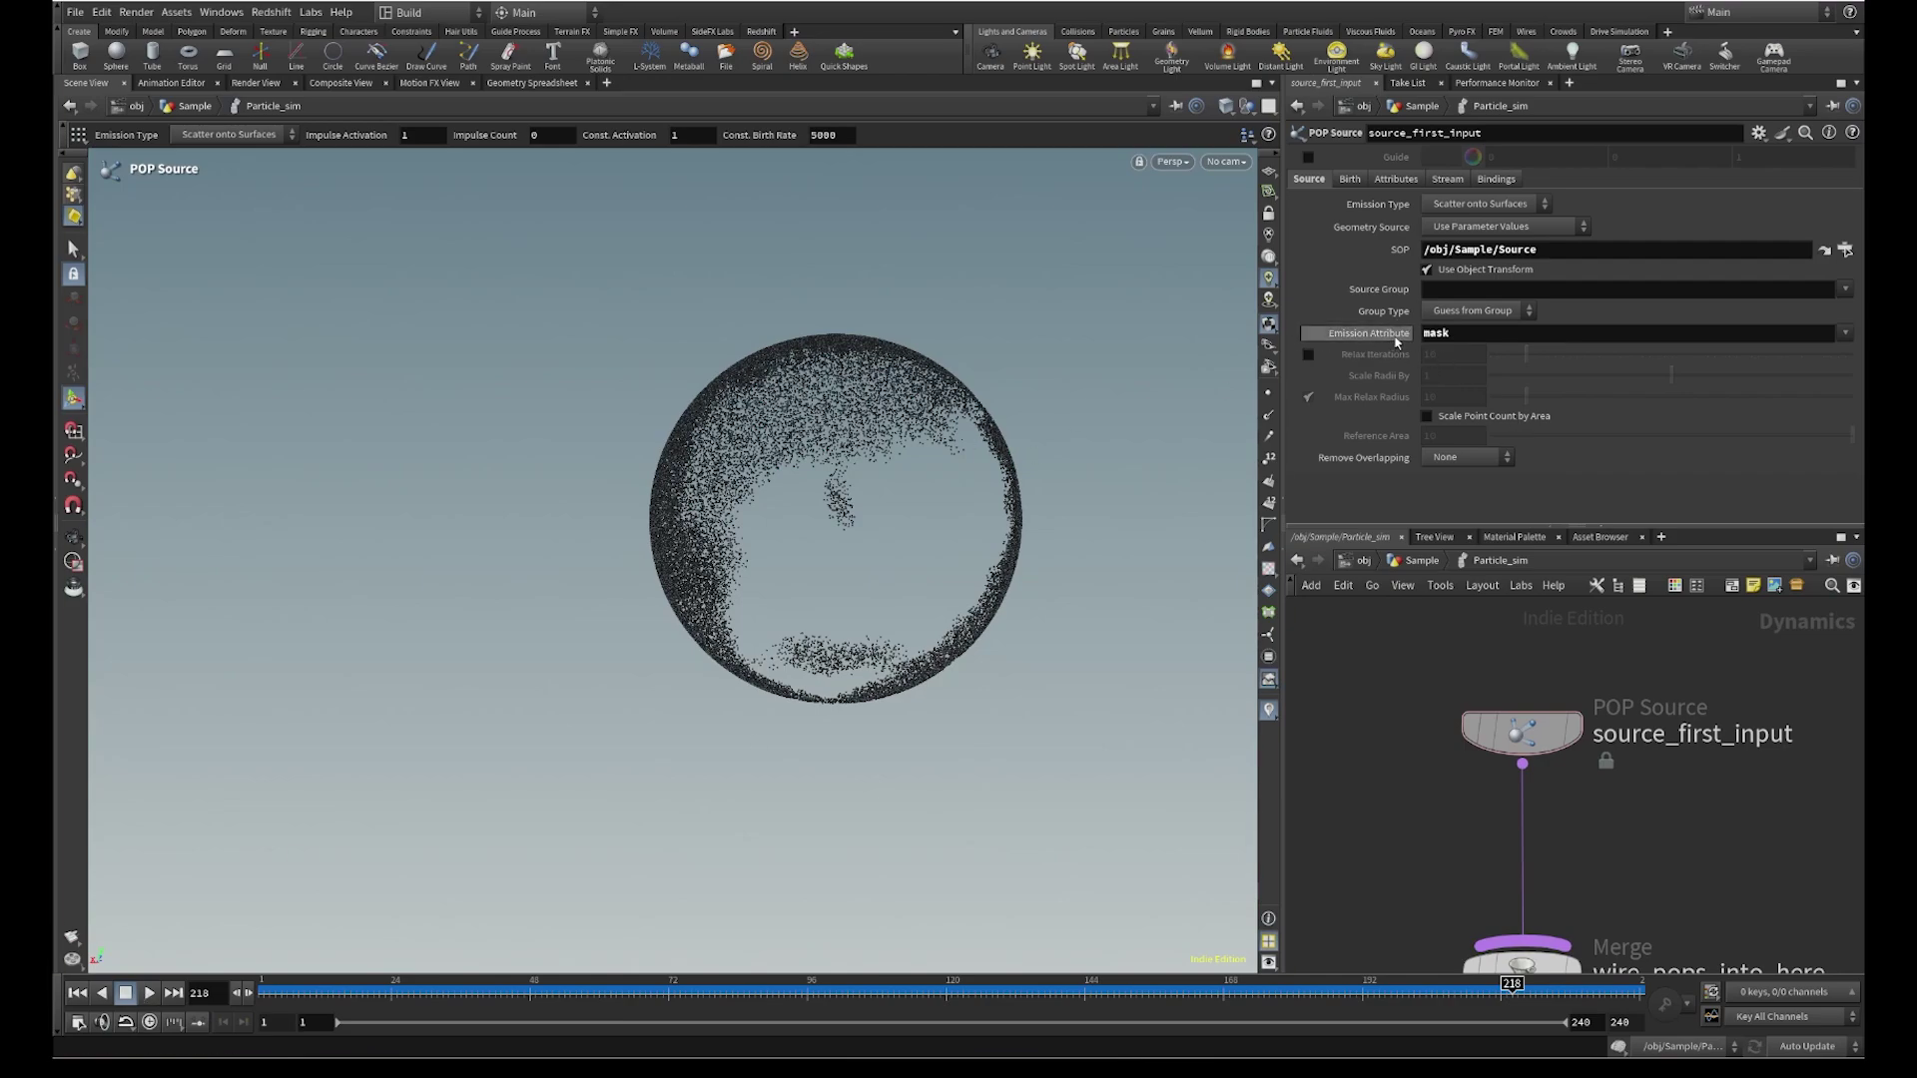
pyautogui.moveTo(1396, 342)
pyautogui.doubleClick(1460, 339)
pyautogui.press('BackSpace')
pyautogui.press('Return')
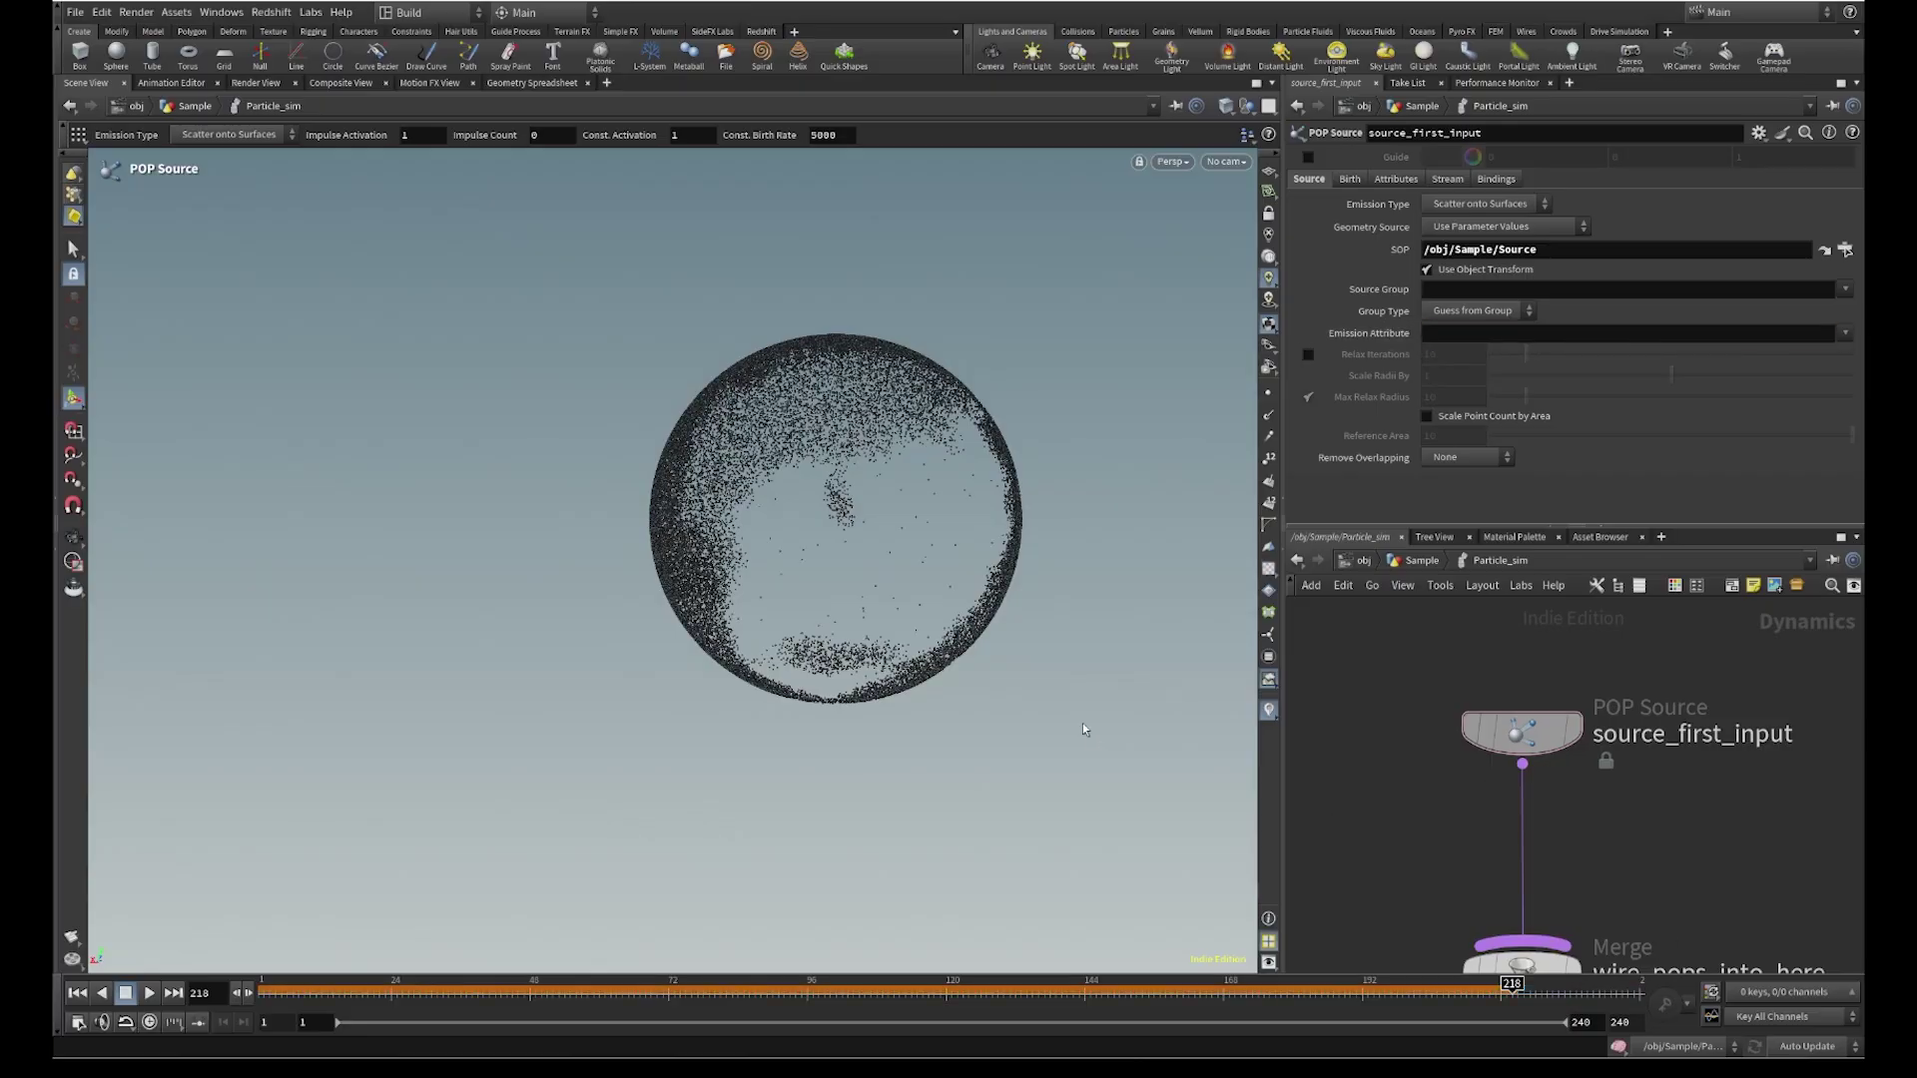
# Play the unmasked emission from frame 1, stop it and scrub back to the first frame
pyautogui.click(77, 993)
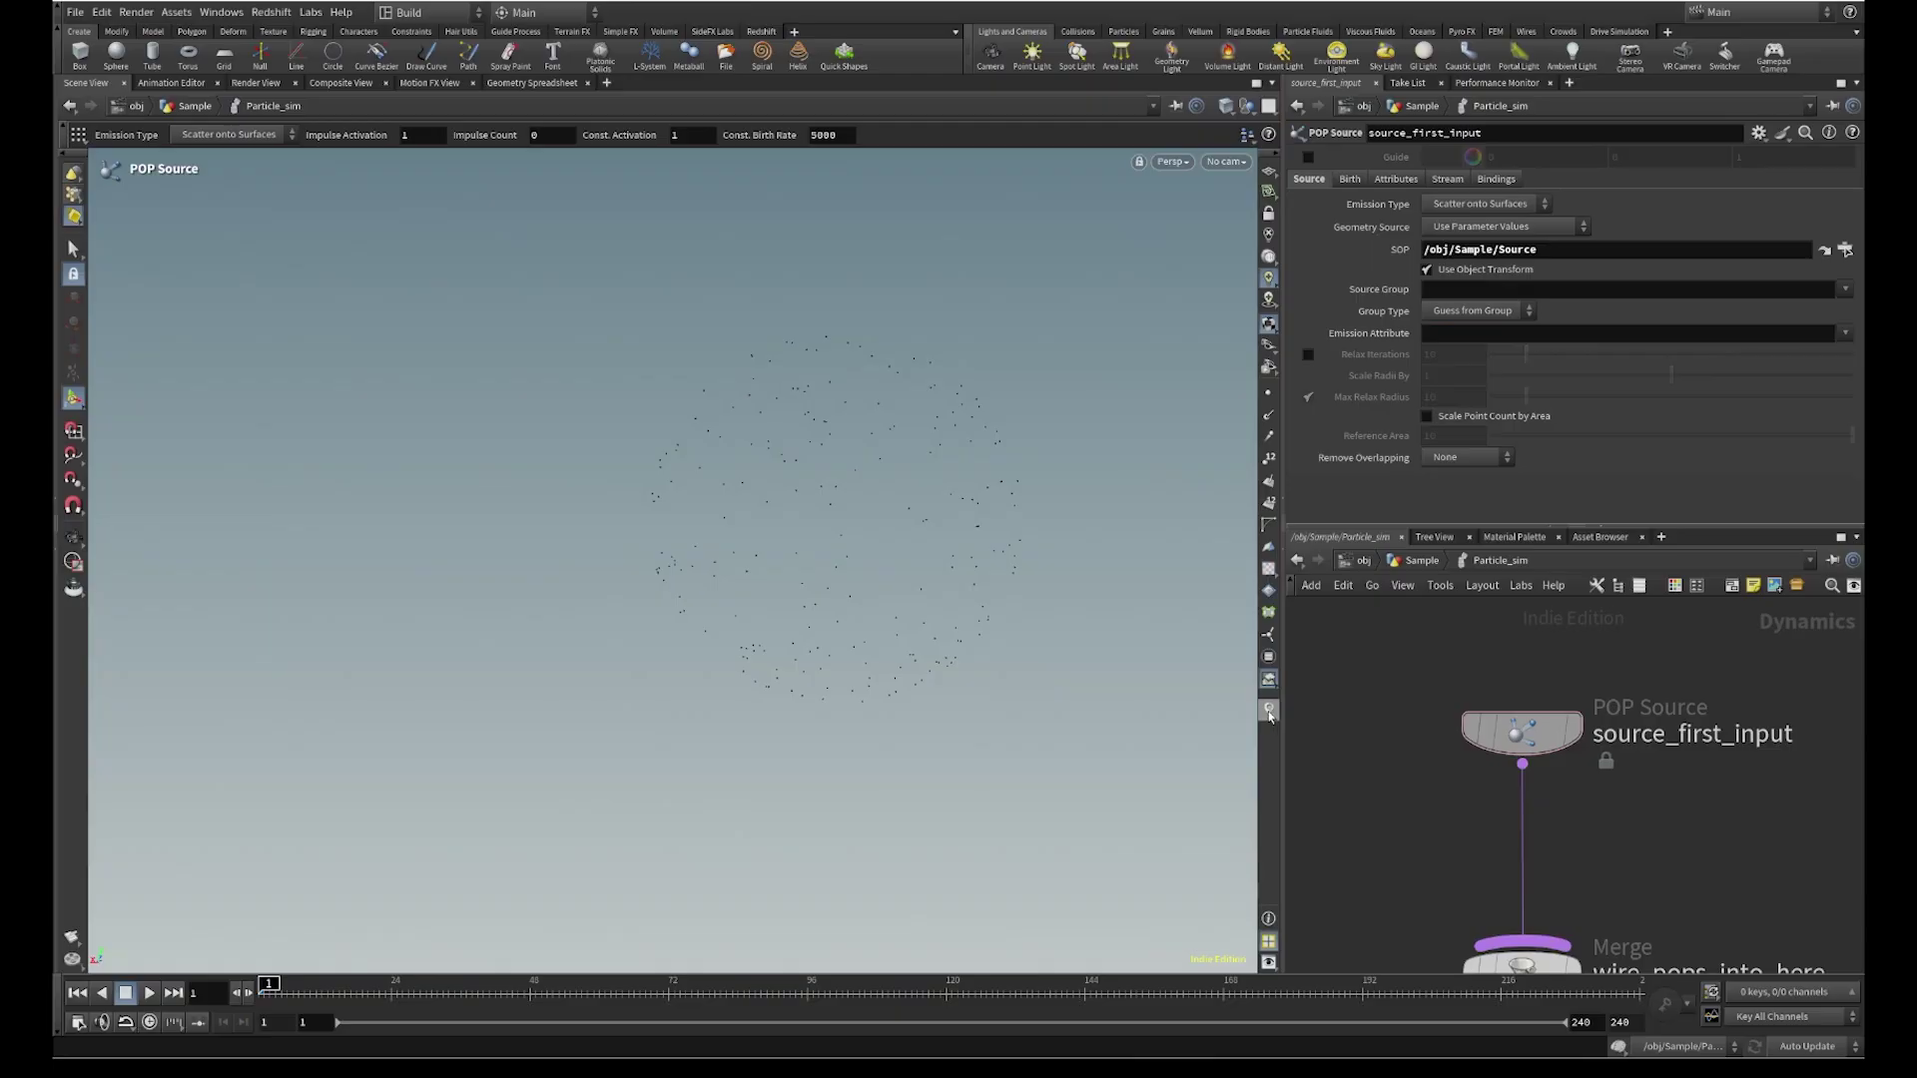
pyautogui.click(149, 992)
pyautogui.click(149, 993)
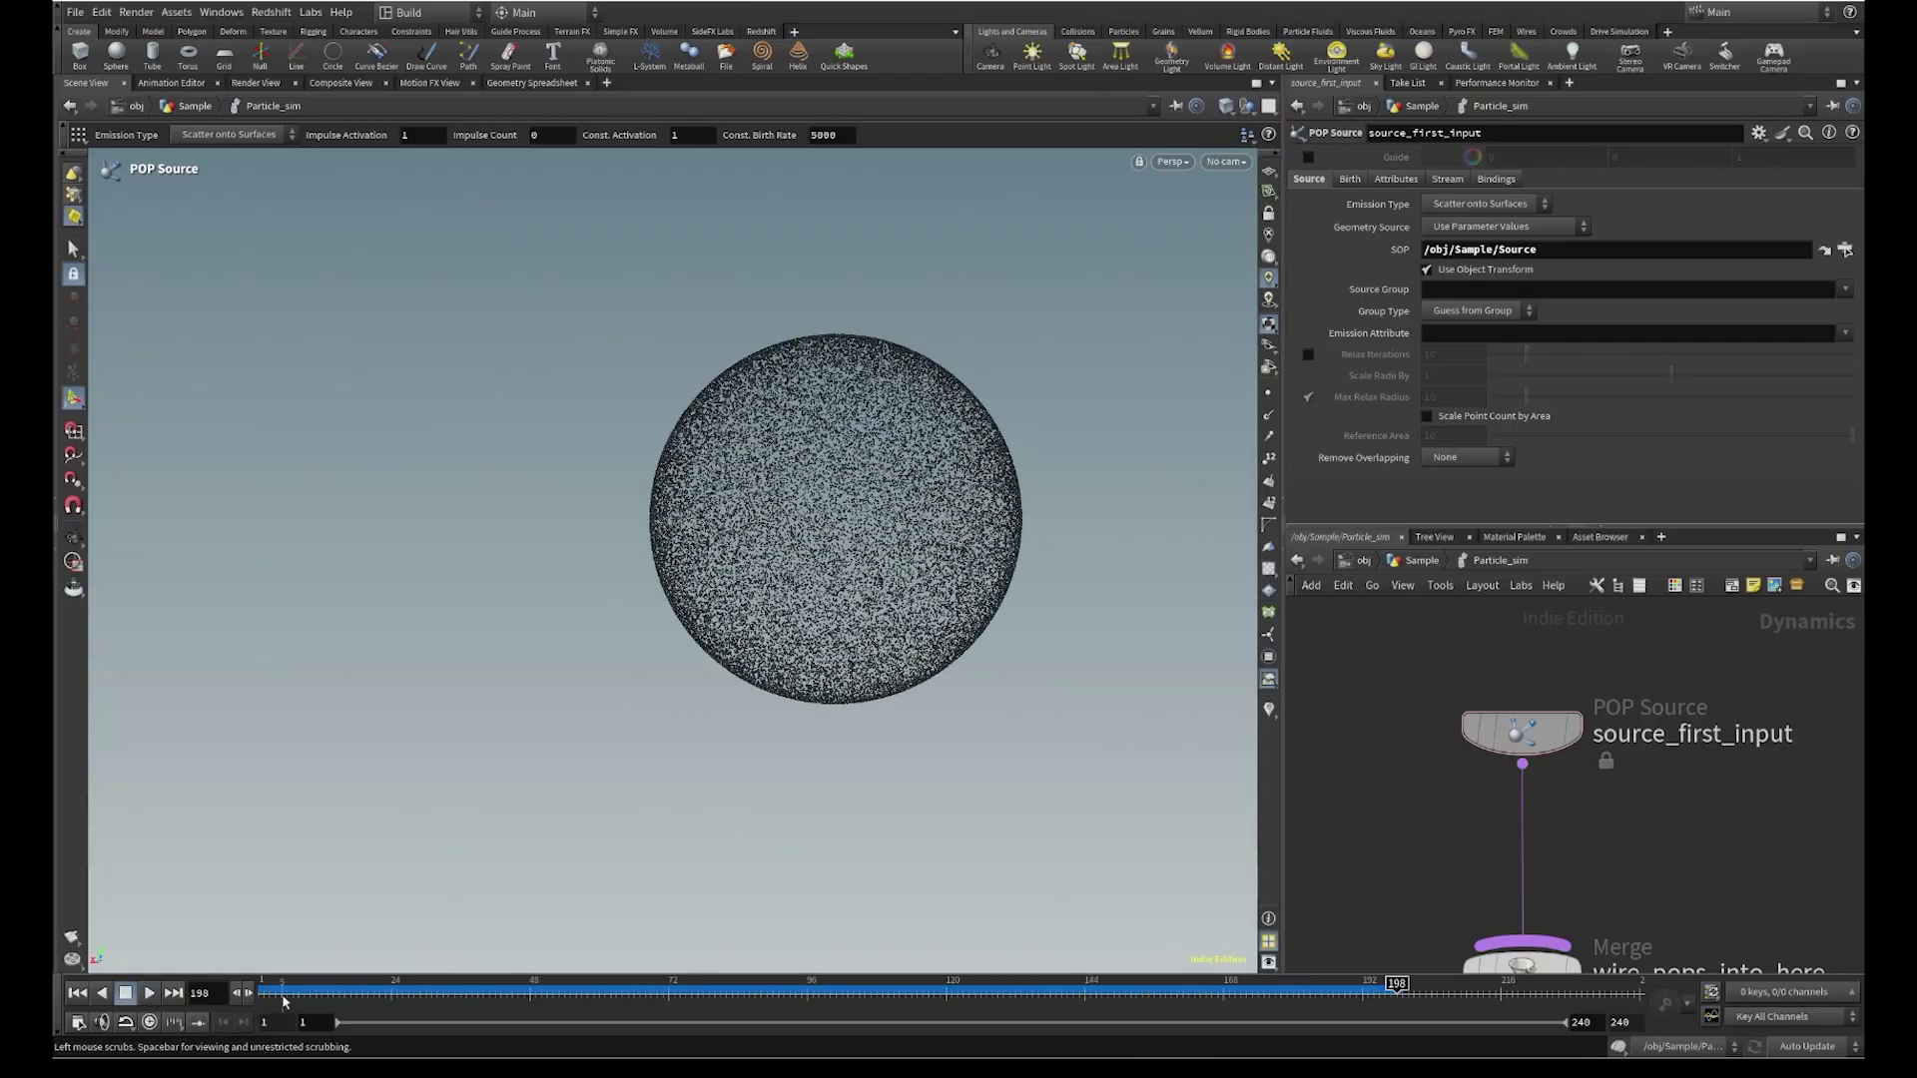
pyautogui.moveTo(836, 989); pyautogui.dragTo(266, 983)
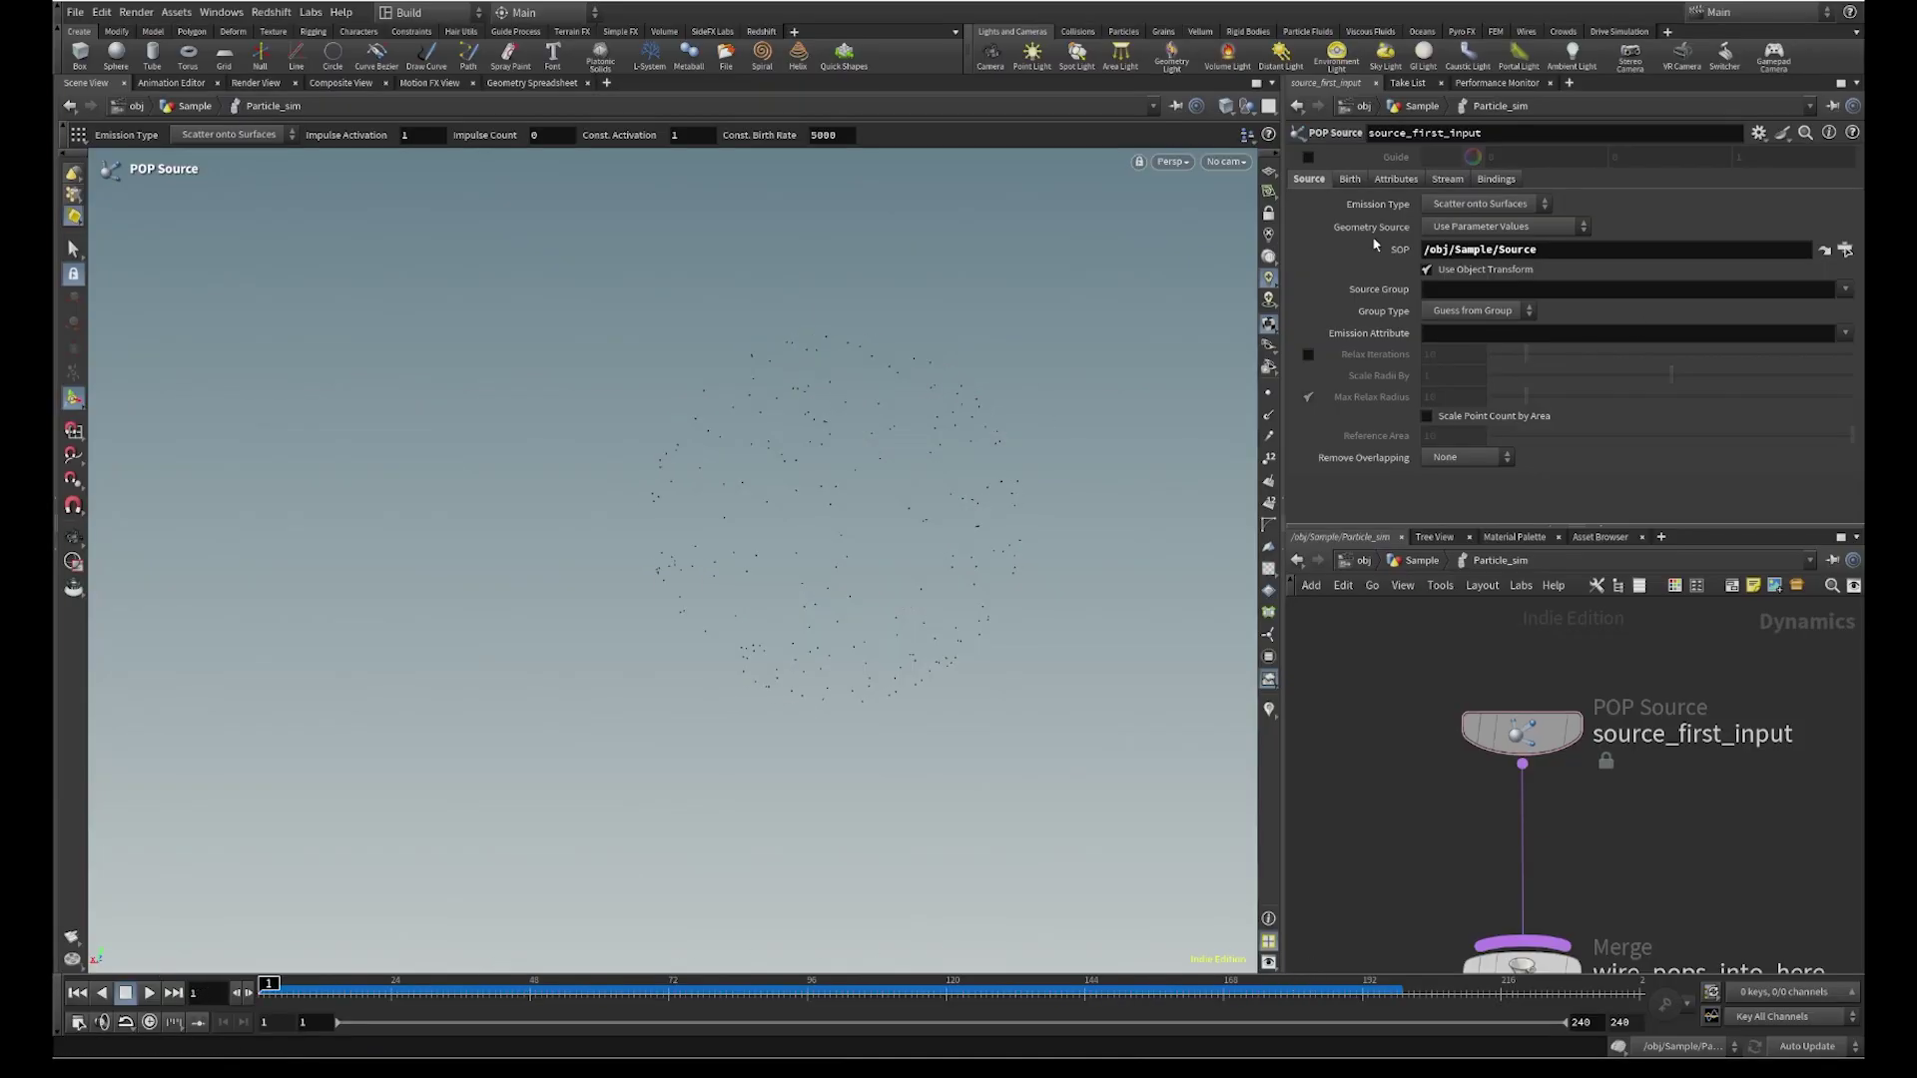
# Show the POP Source's birth settings, play the simulation and scrub to frame 24
pyautogui.click(1350, 180)
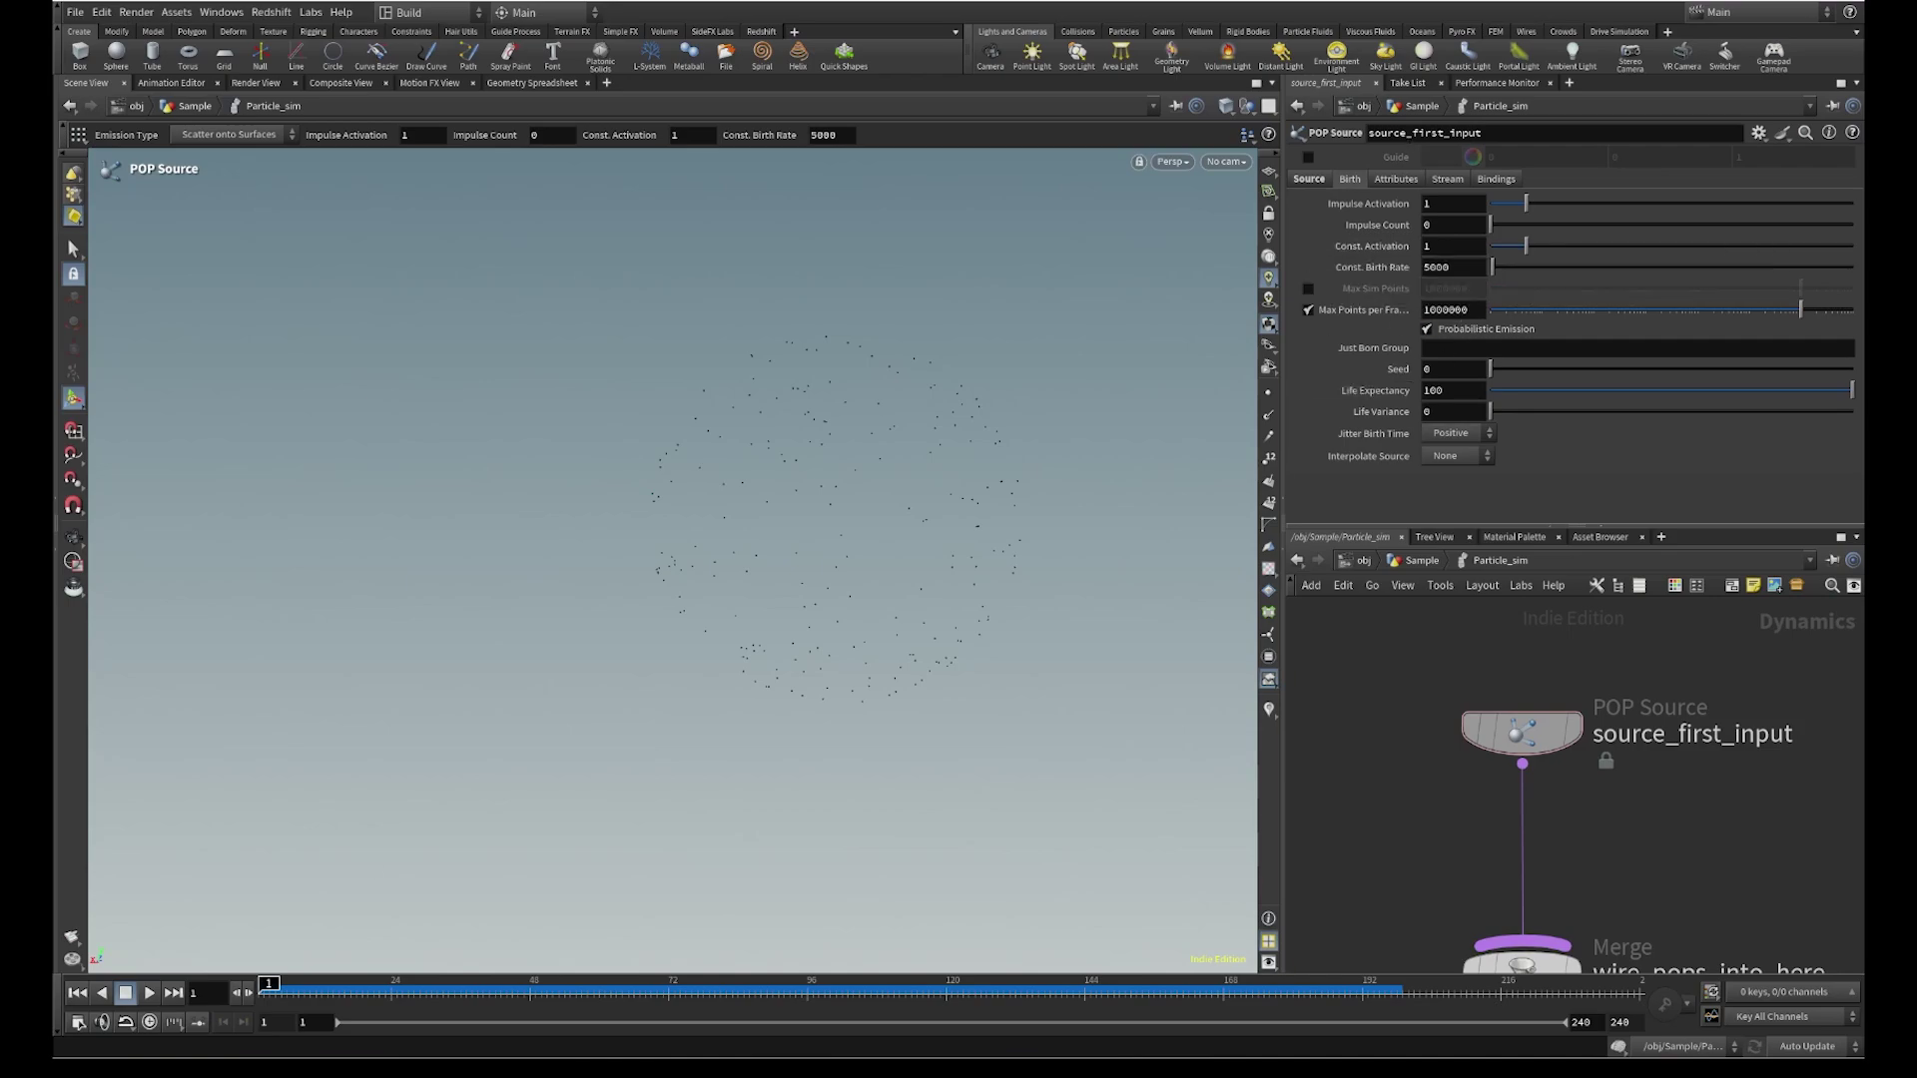
pyautogui.click(149, 992)
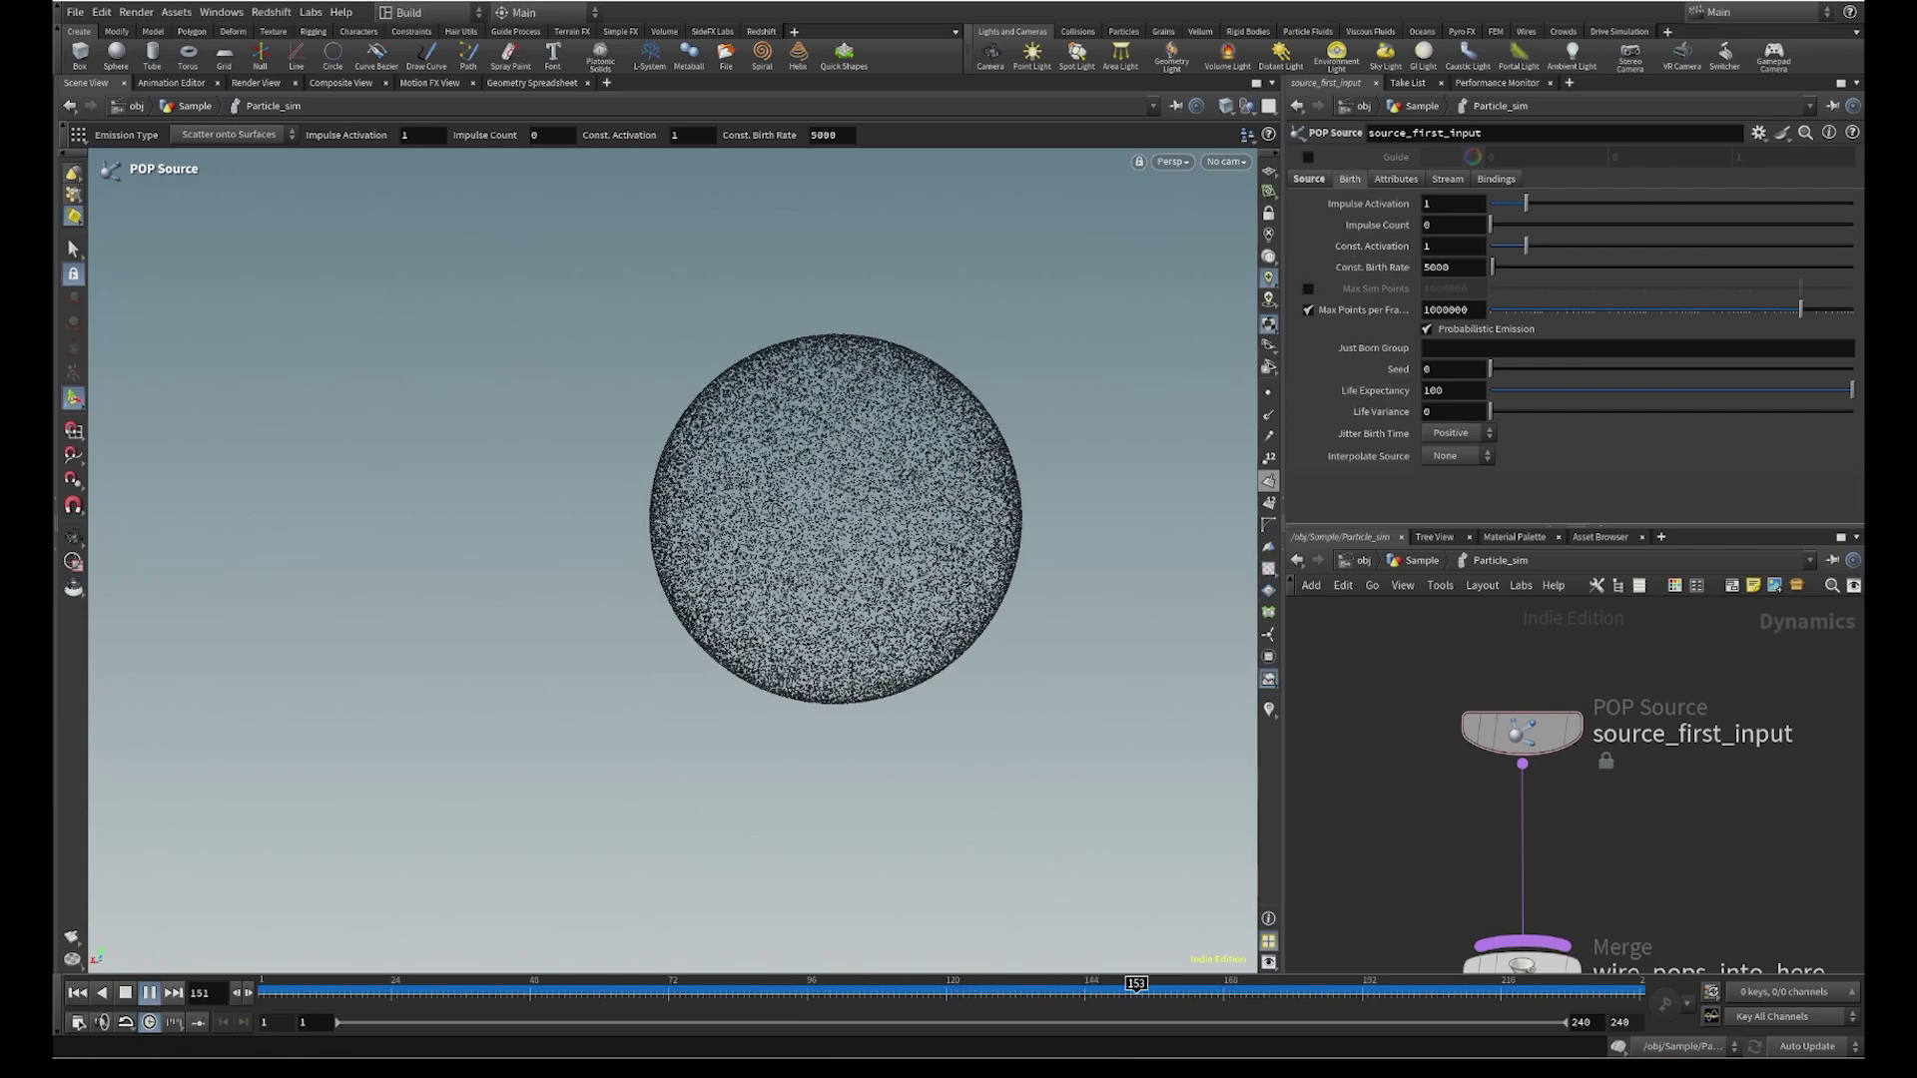
pyautogui.moveTo(285, 989); pyautogui.dragTo(391, 988)
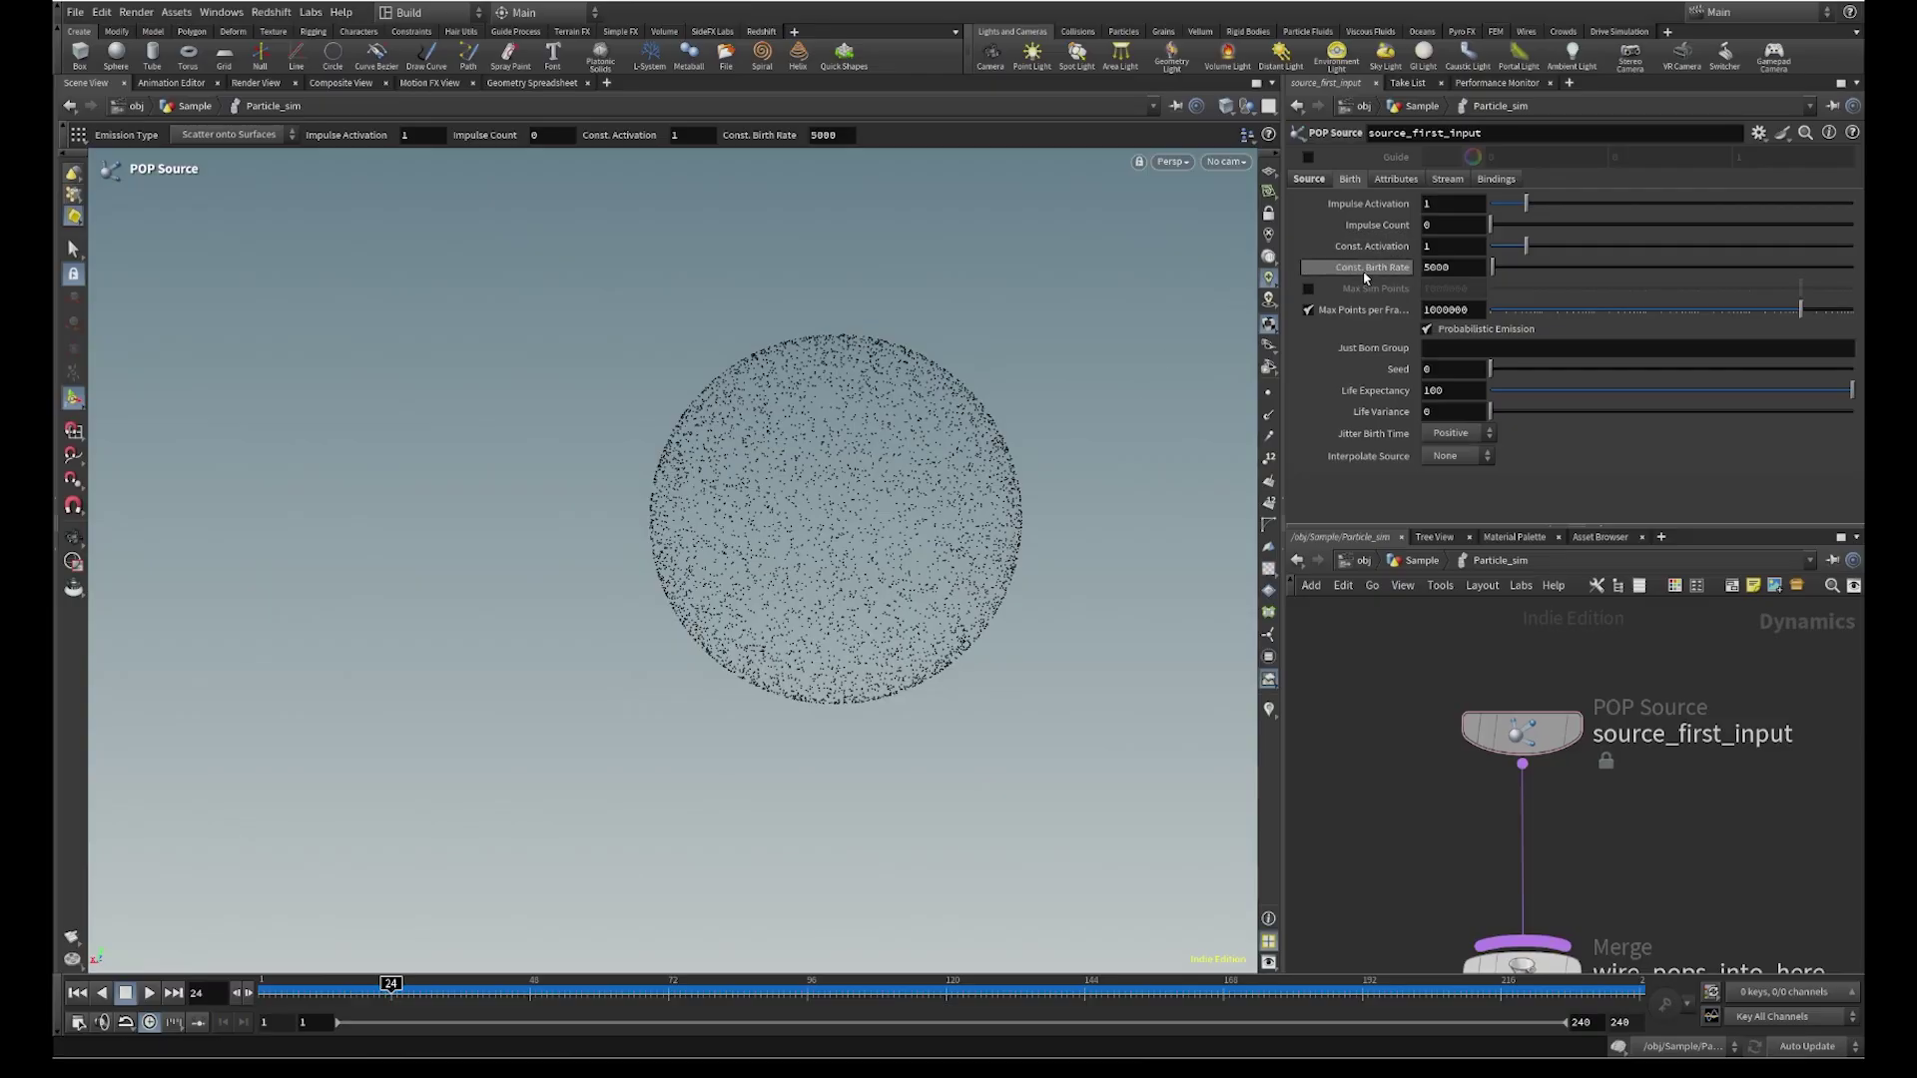
# Set the POP Source's constant birth rate to 100
pyautogui.click(1447, 267)
pyautogui.write('41')
pyautogui.press('Return')
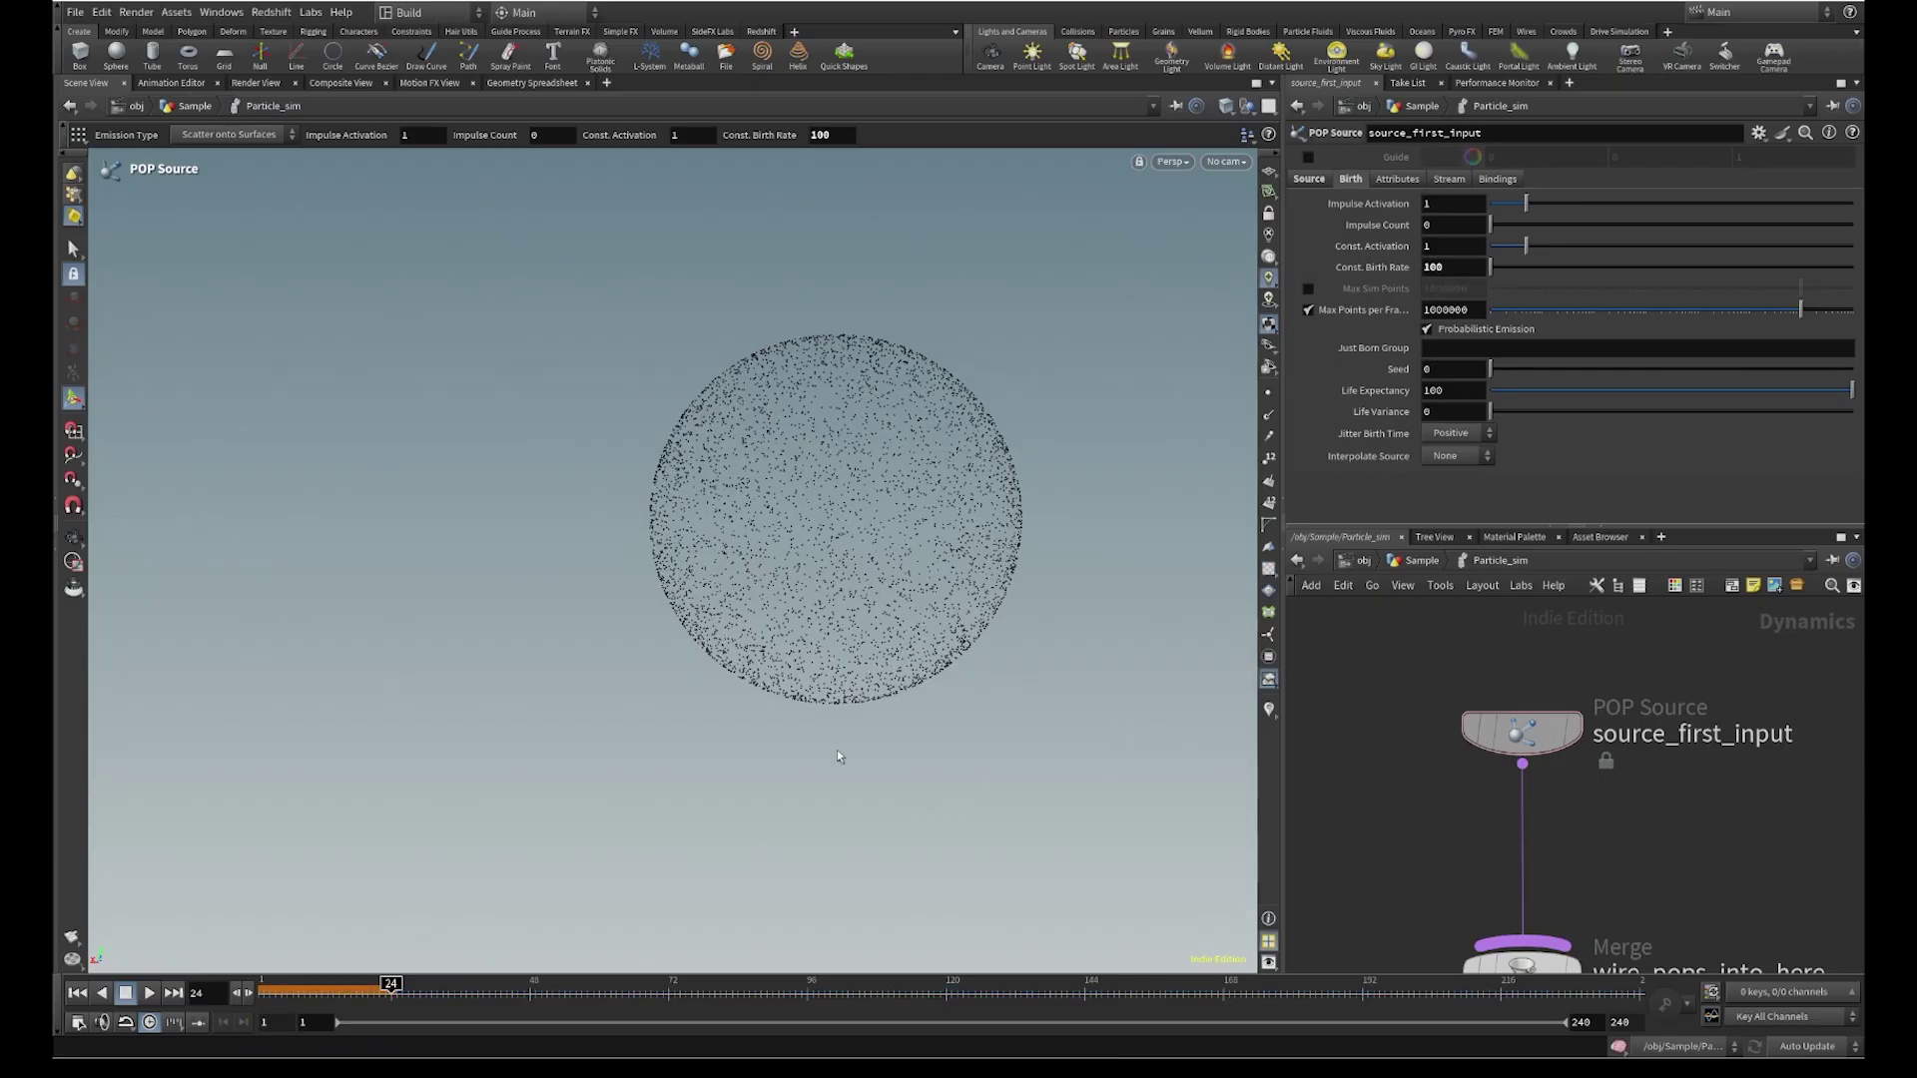
# Rewind to frame 1, briefly show point markers on the particles, and play the sparser emission
pyautogui.click(75, 993)
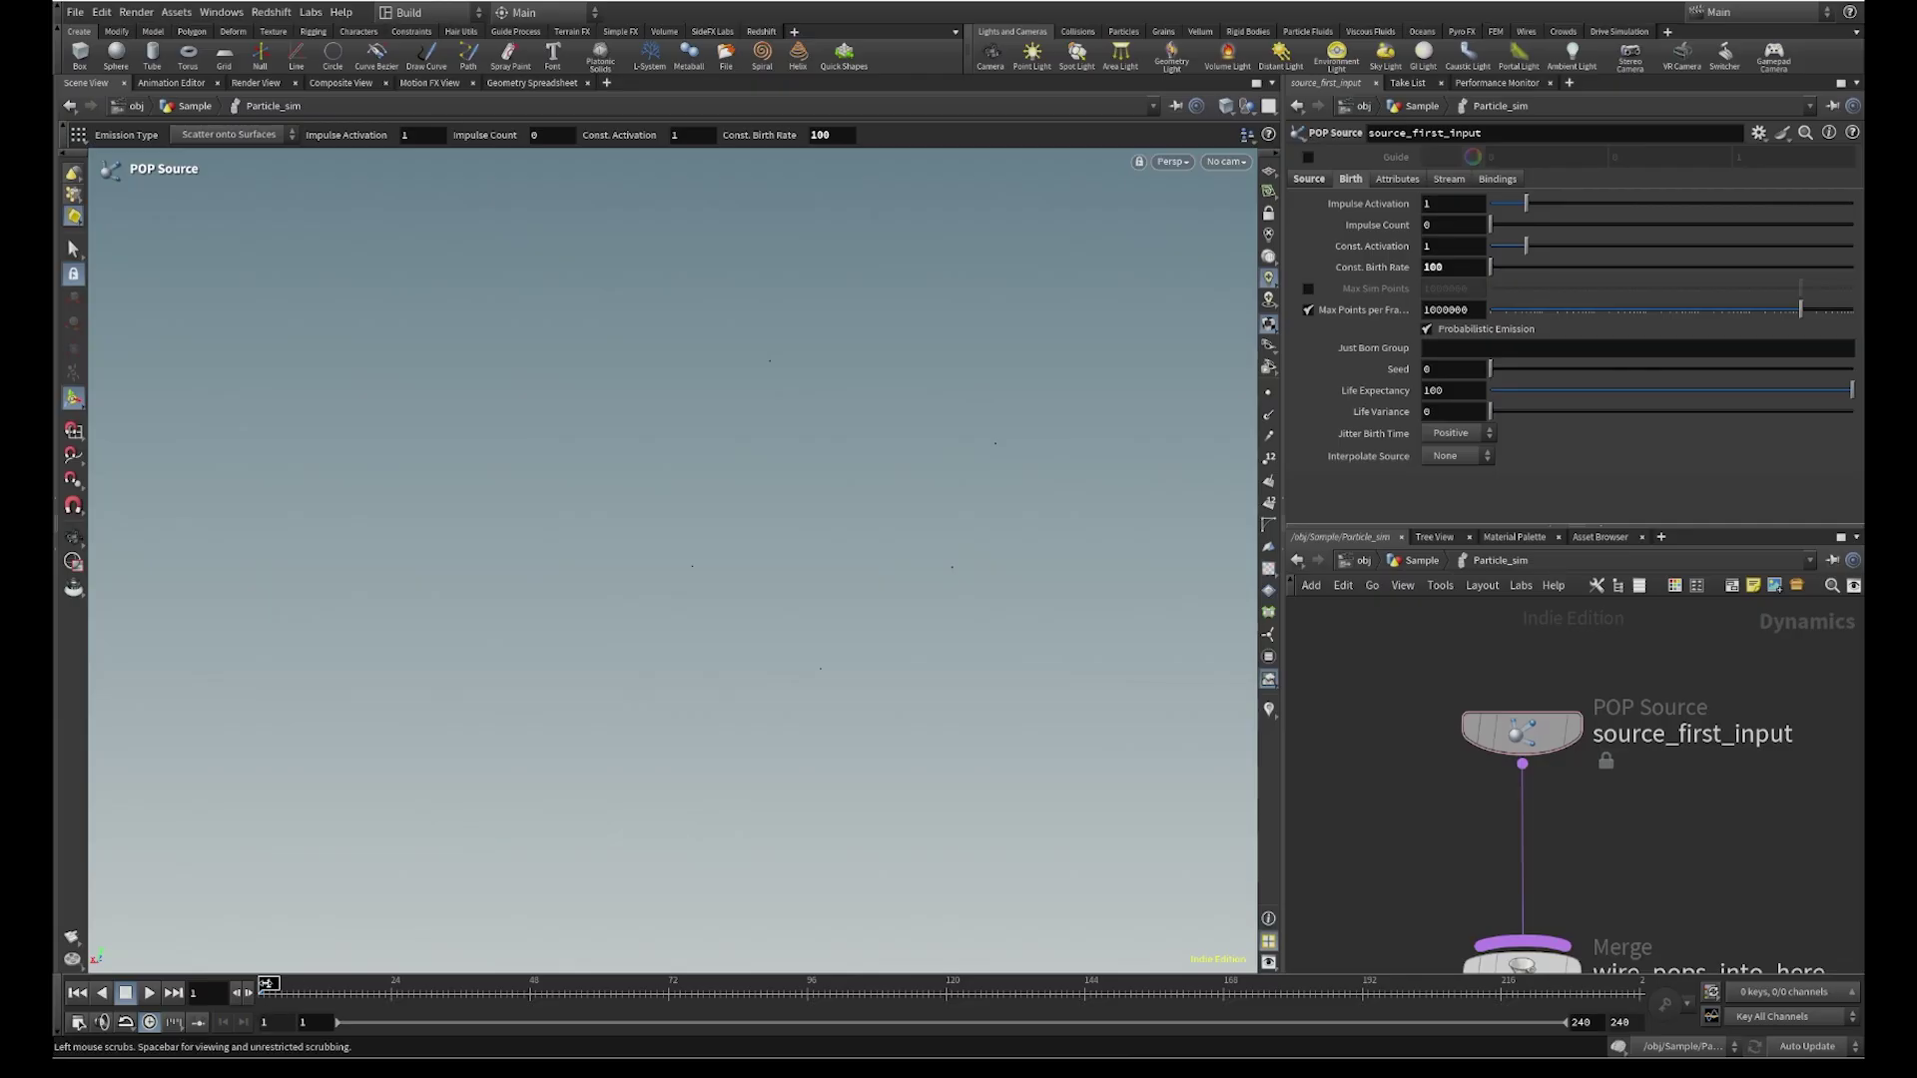
pyautogui.click(1265, 394)
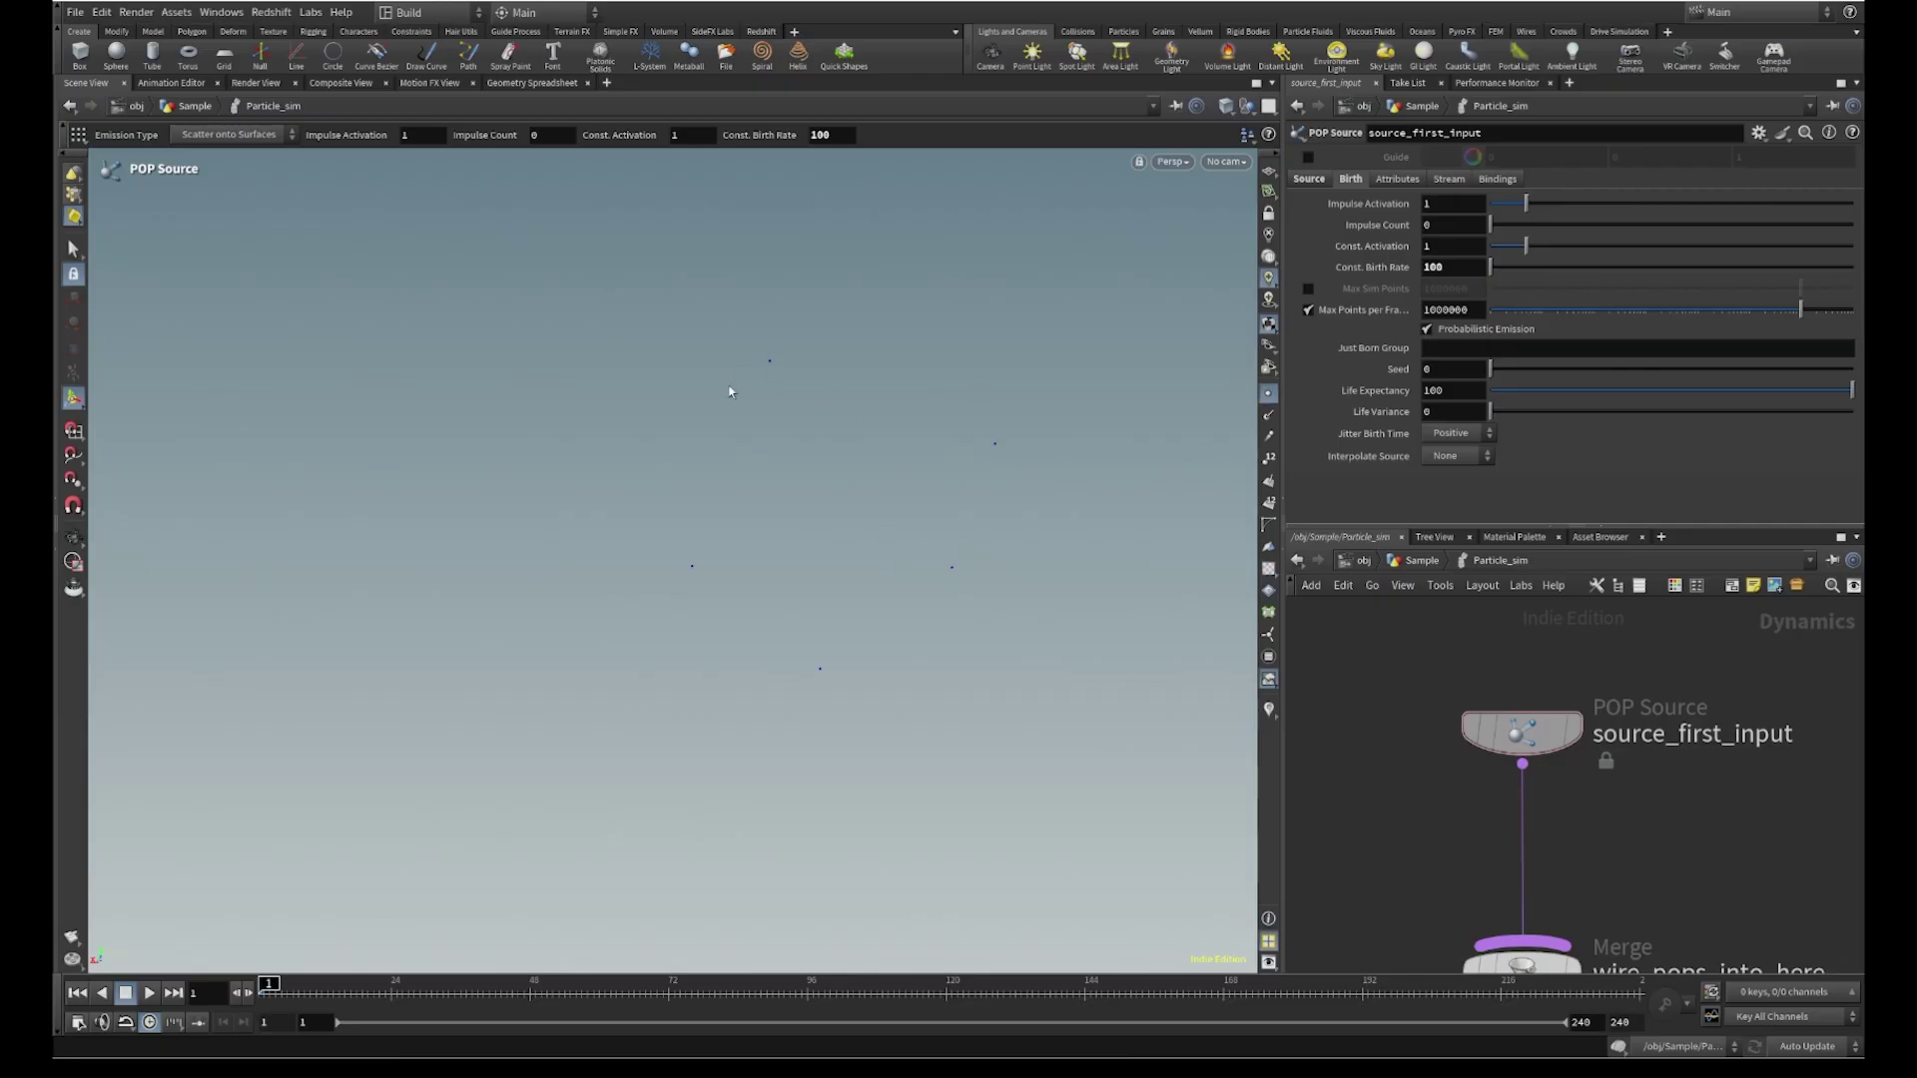
pyautogui.click(1268, 394)
pyautogui.click(148, 994)
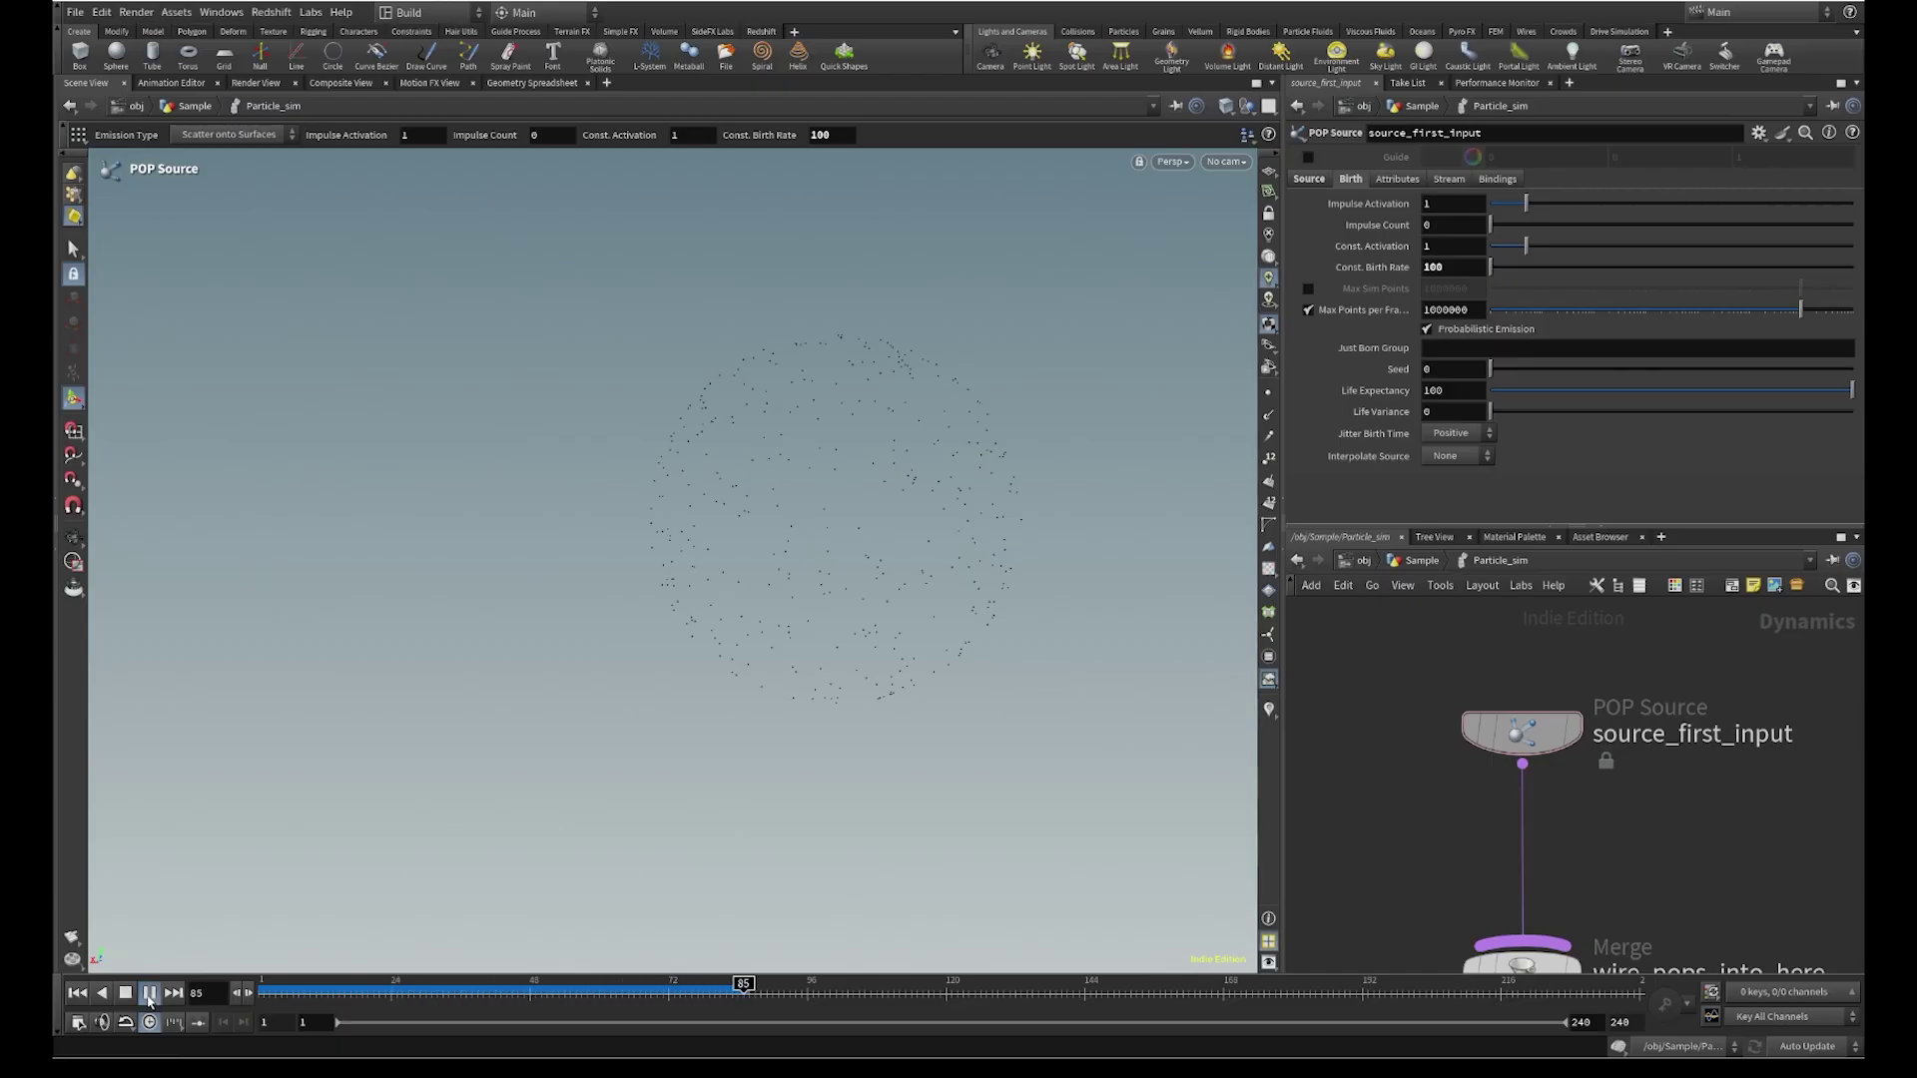
pyautogui.click(149, 994)
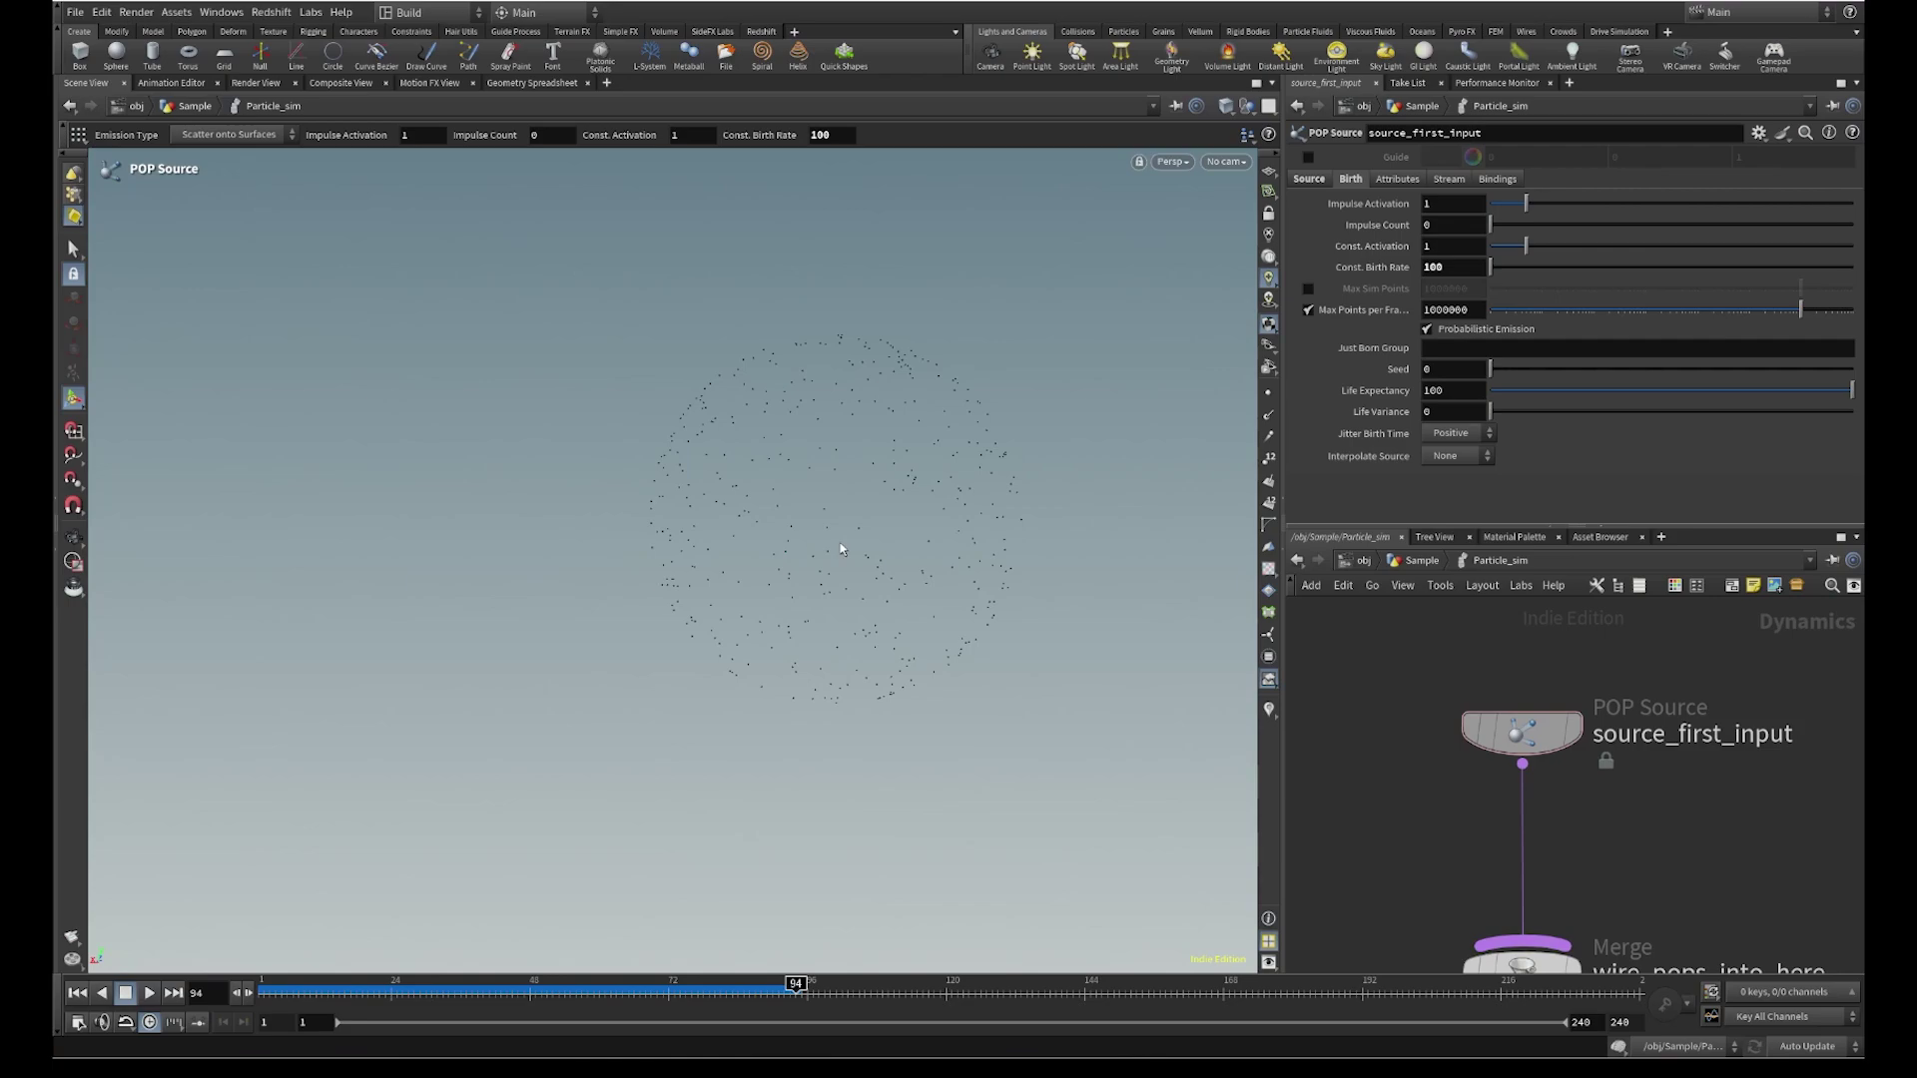
# Move to frame 24 and check the particle count in the popobject node's info
pyautogui.moveTo(361, 992); pyautogui.dragTo(390, 992)
pyautogui.press('h')
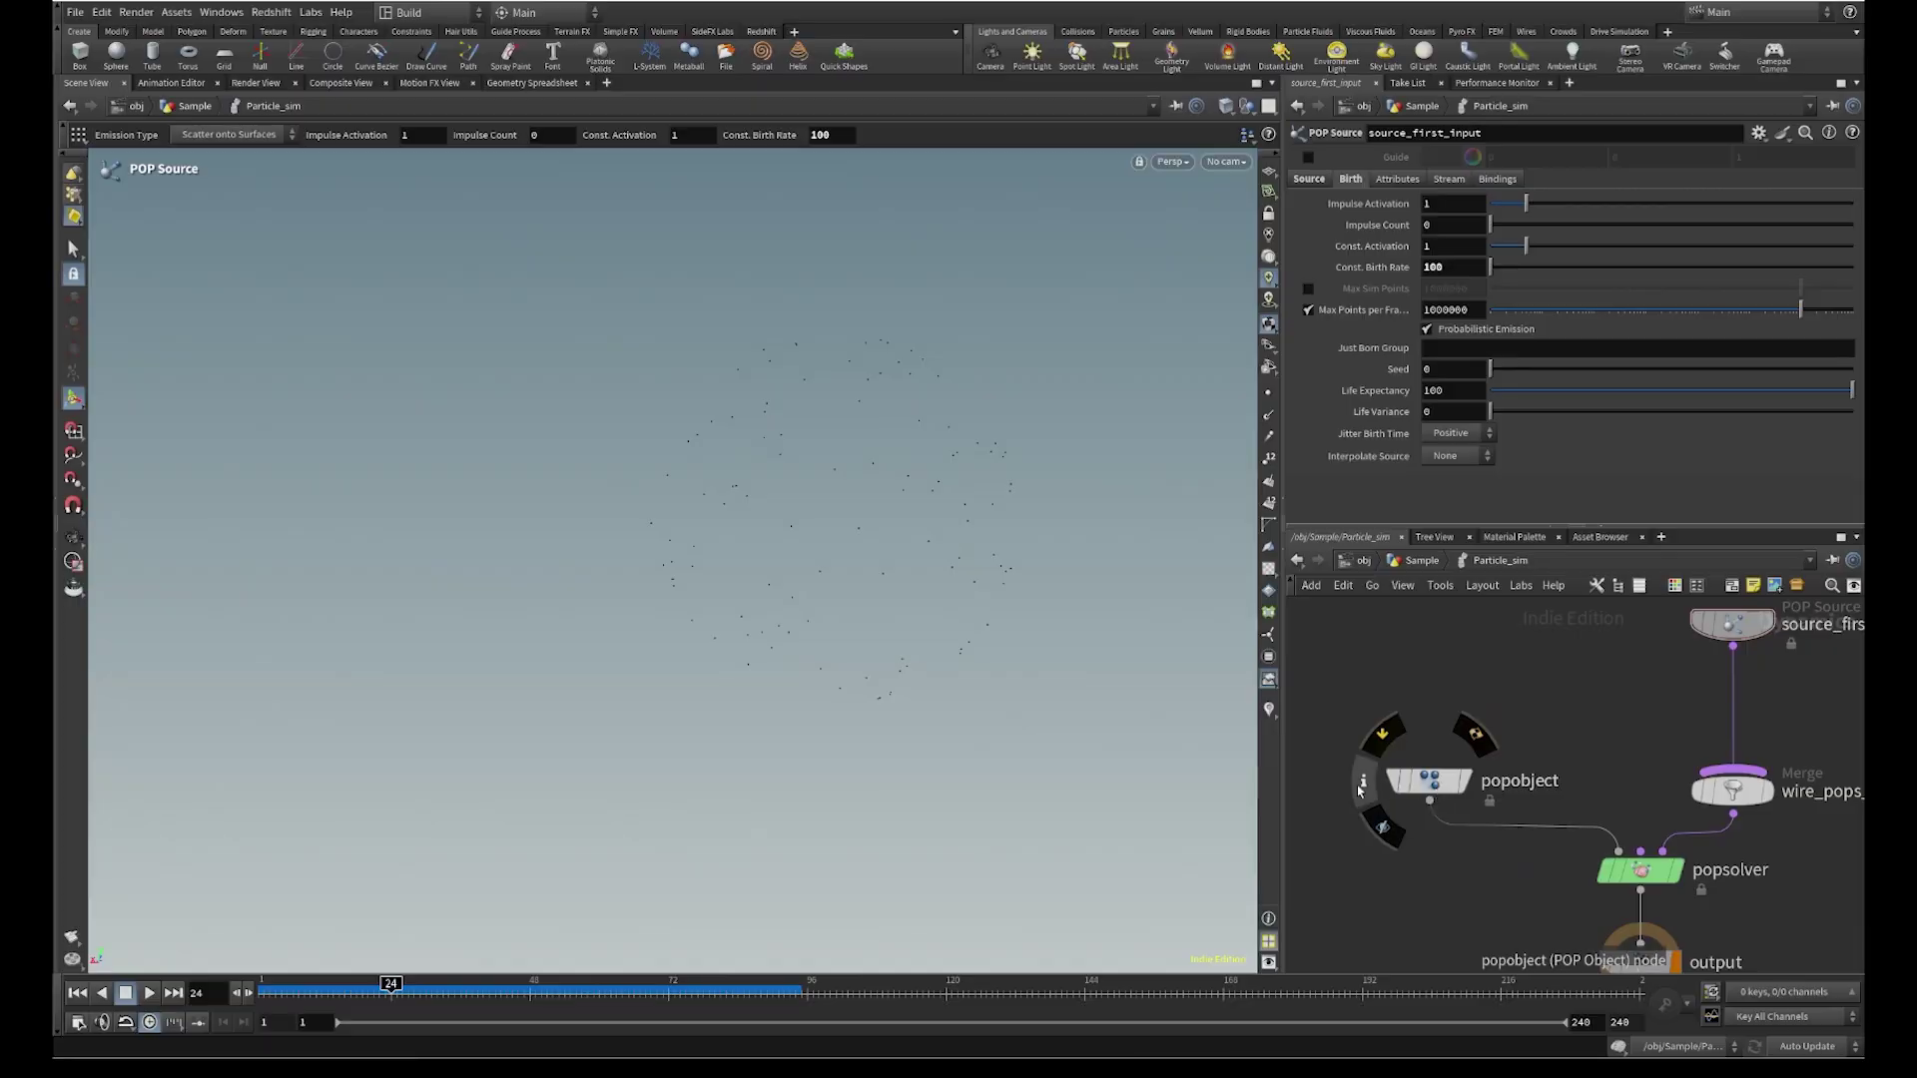
pyautogui.click(1363, 778)
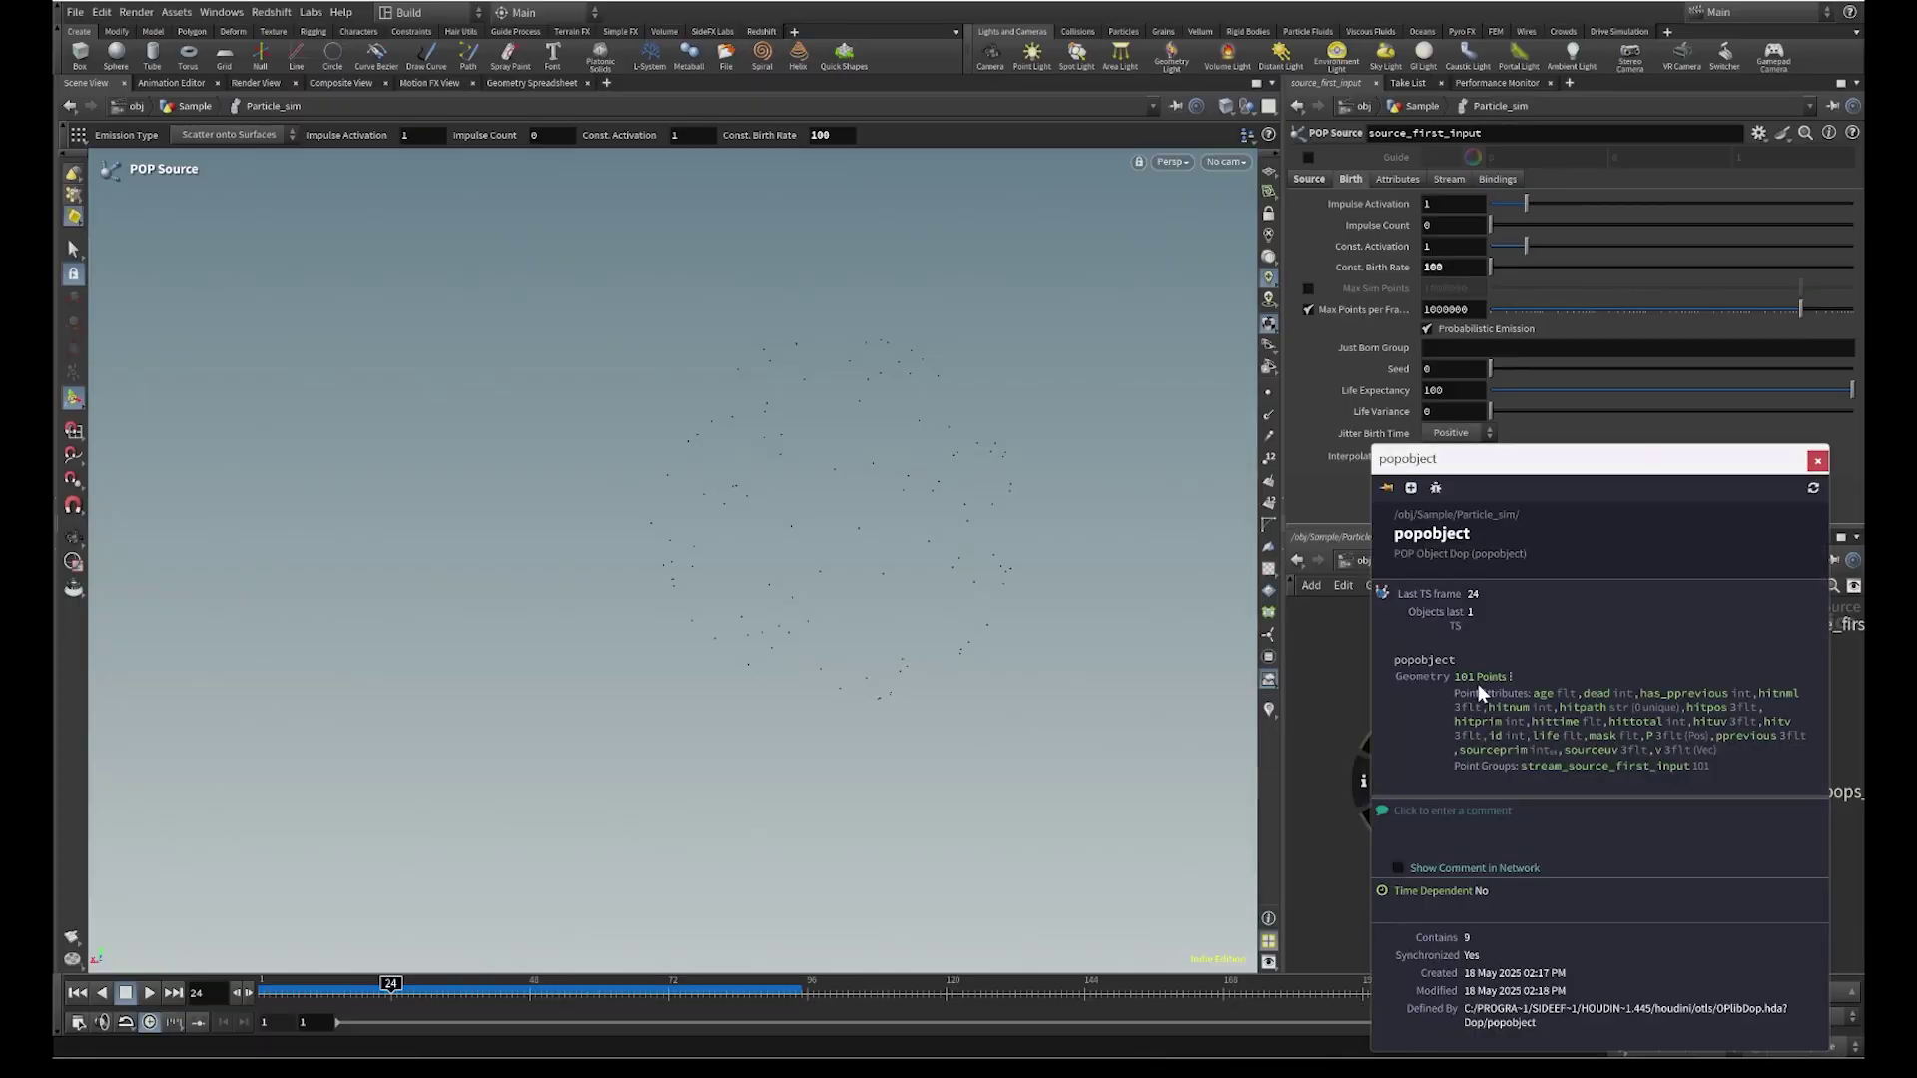
pyautogui.click(1817, 460)
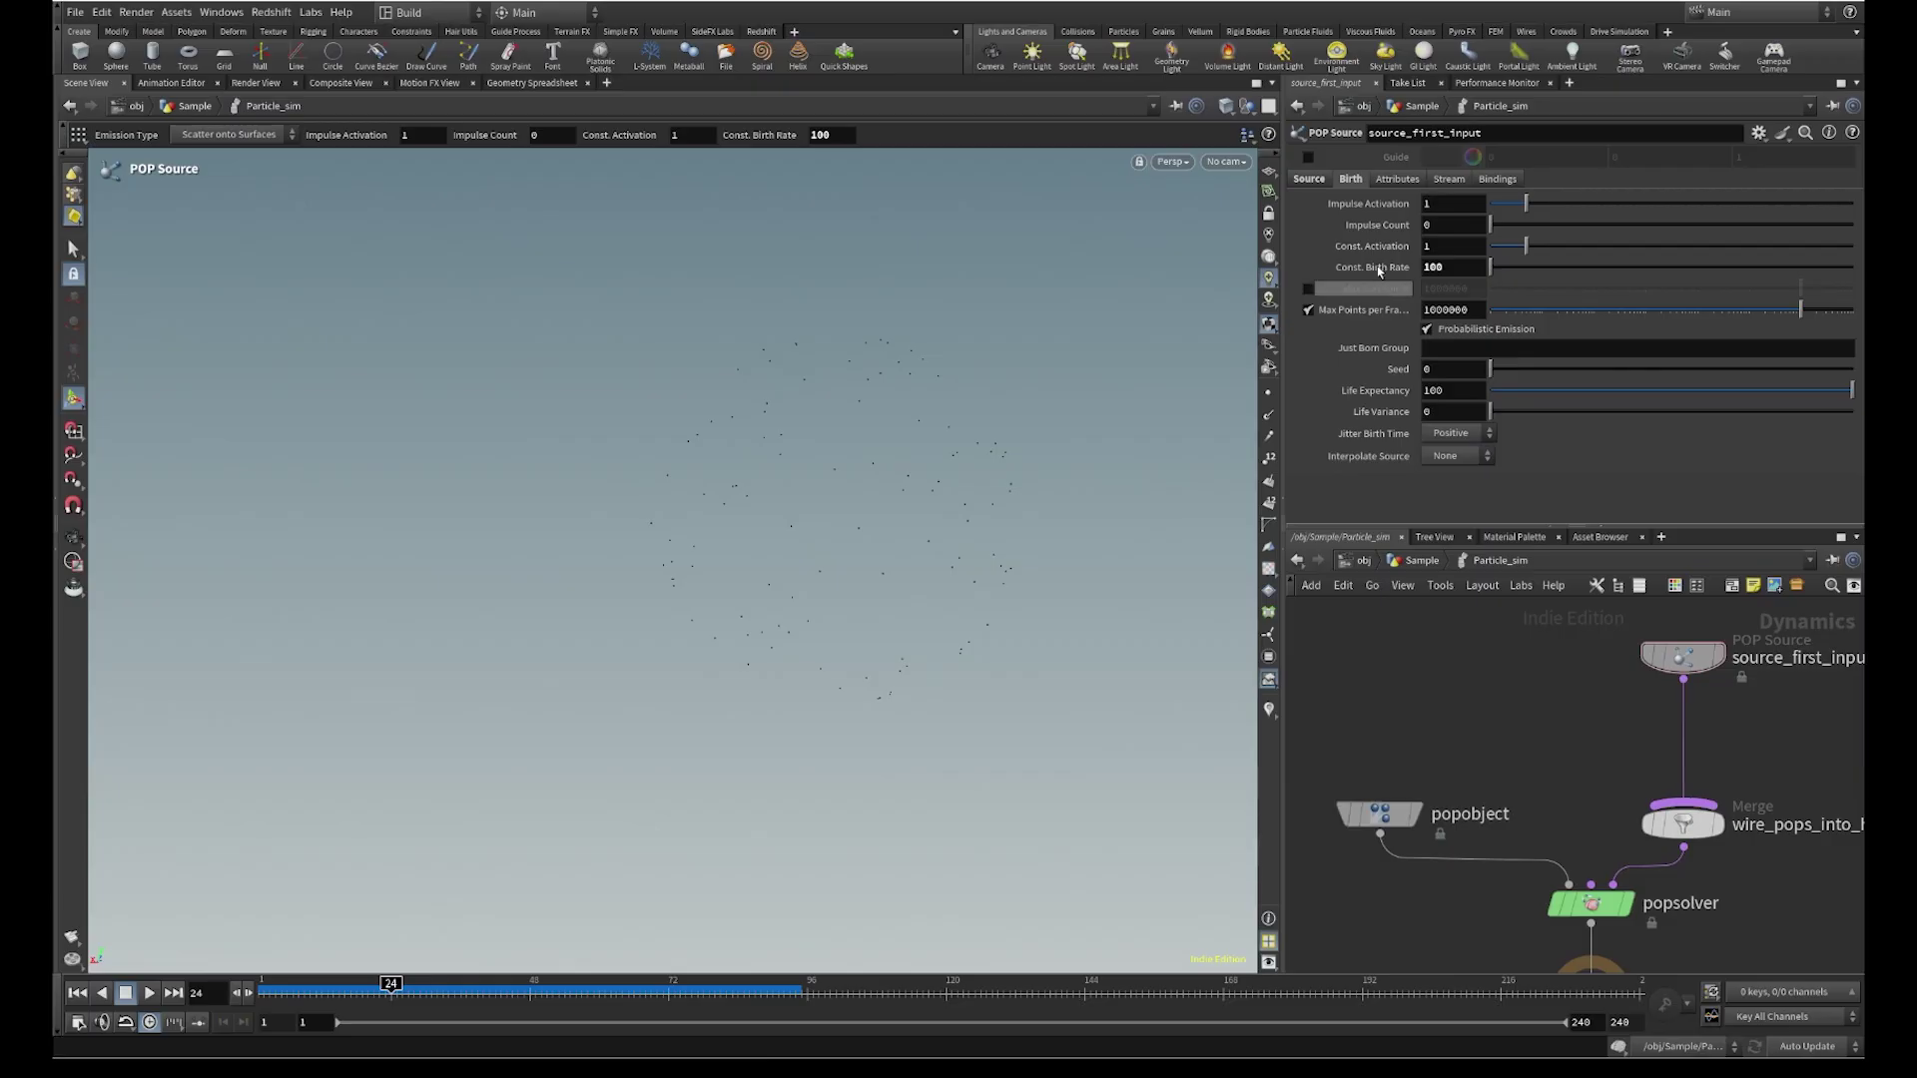
pyautogui.moveTo(1382, 282)
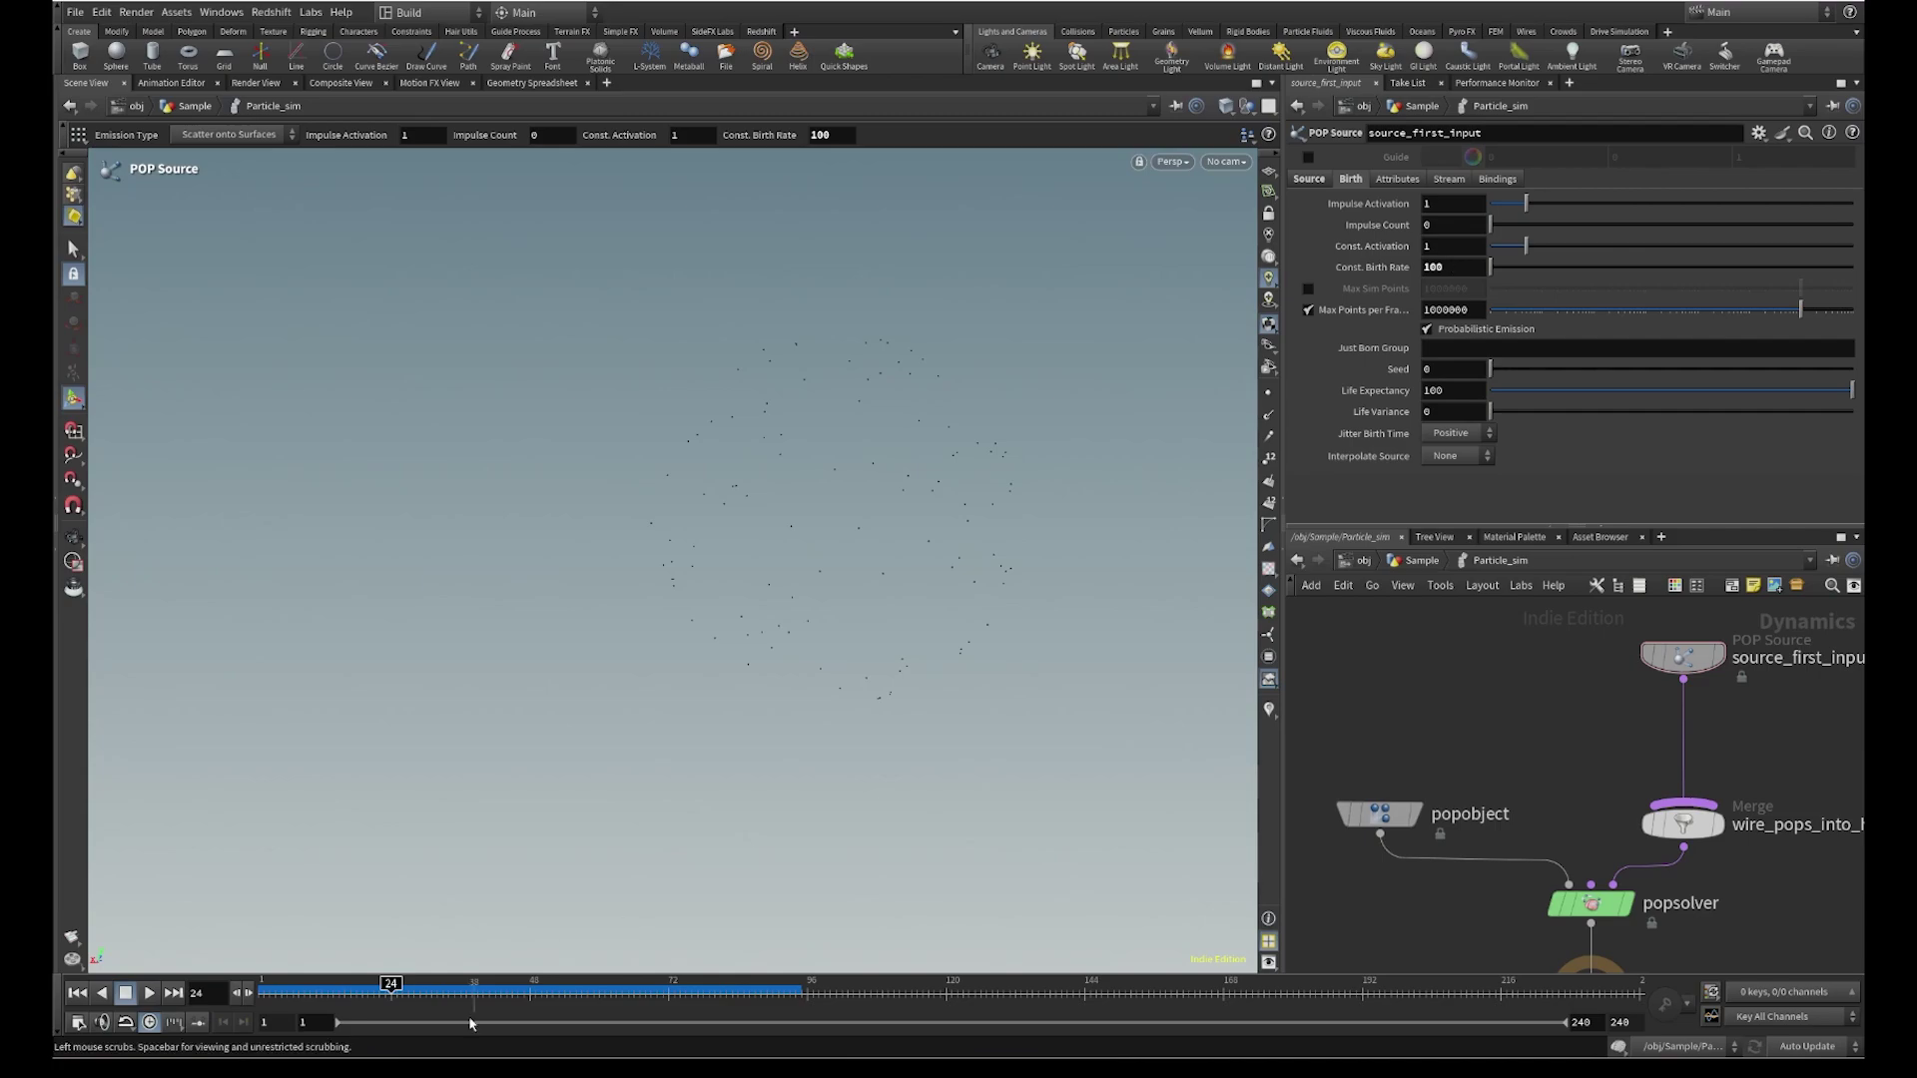
pyautogui.middleClick(1380, 814)
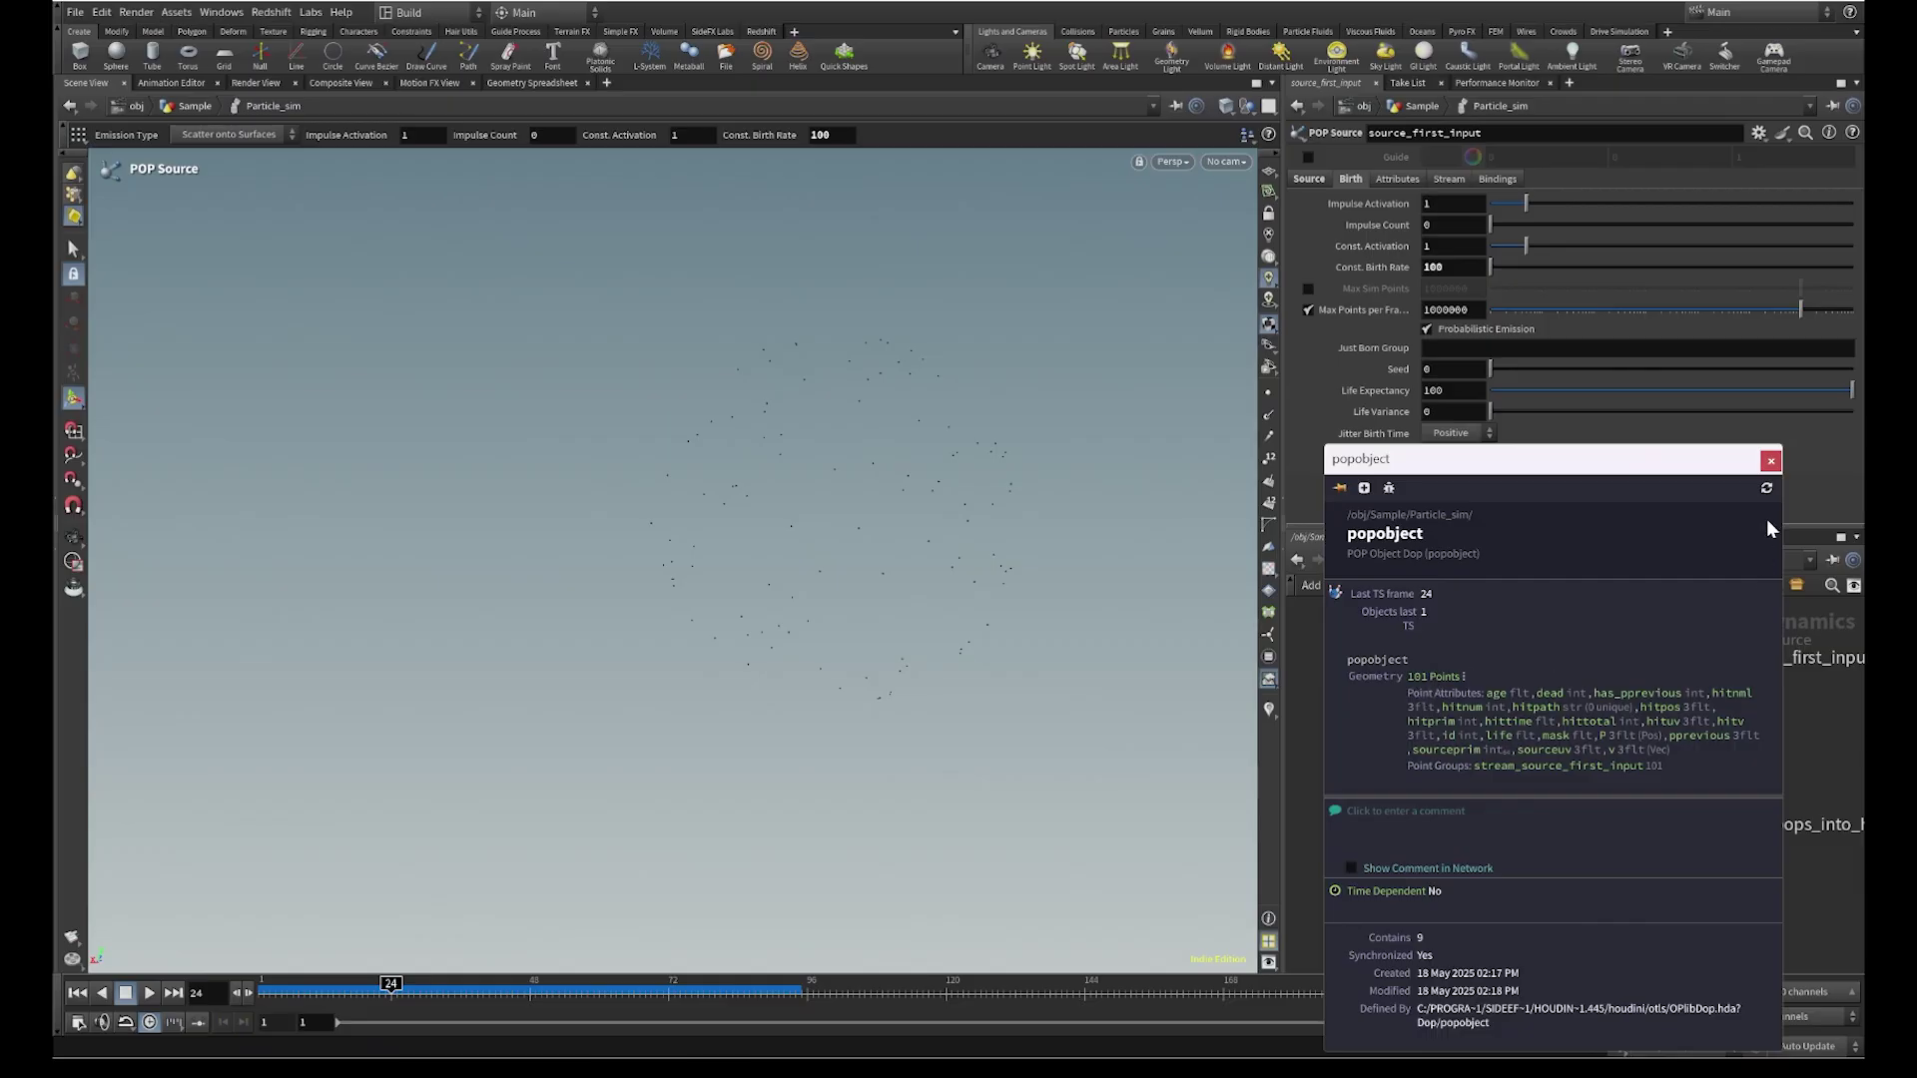
pyautogui.click(1770, 460)
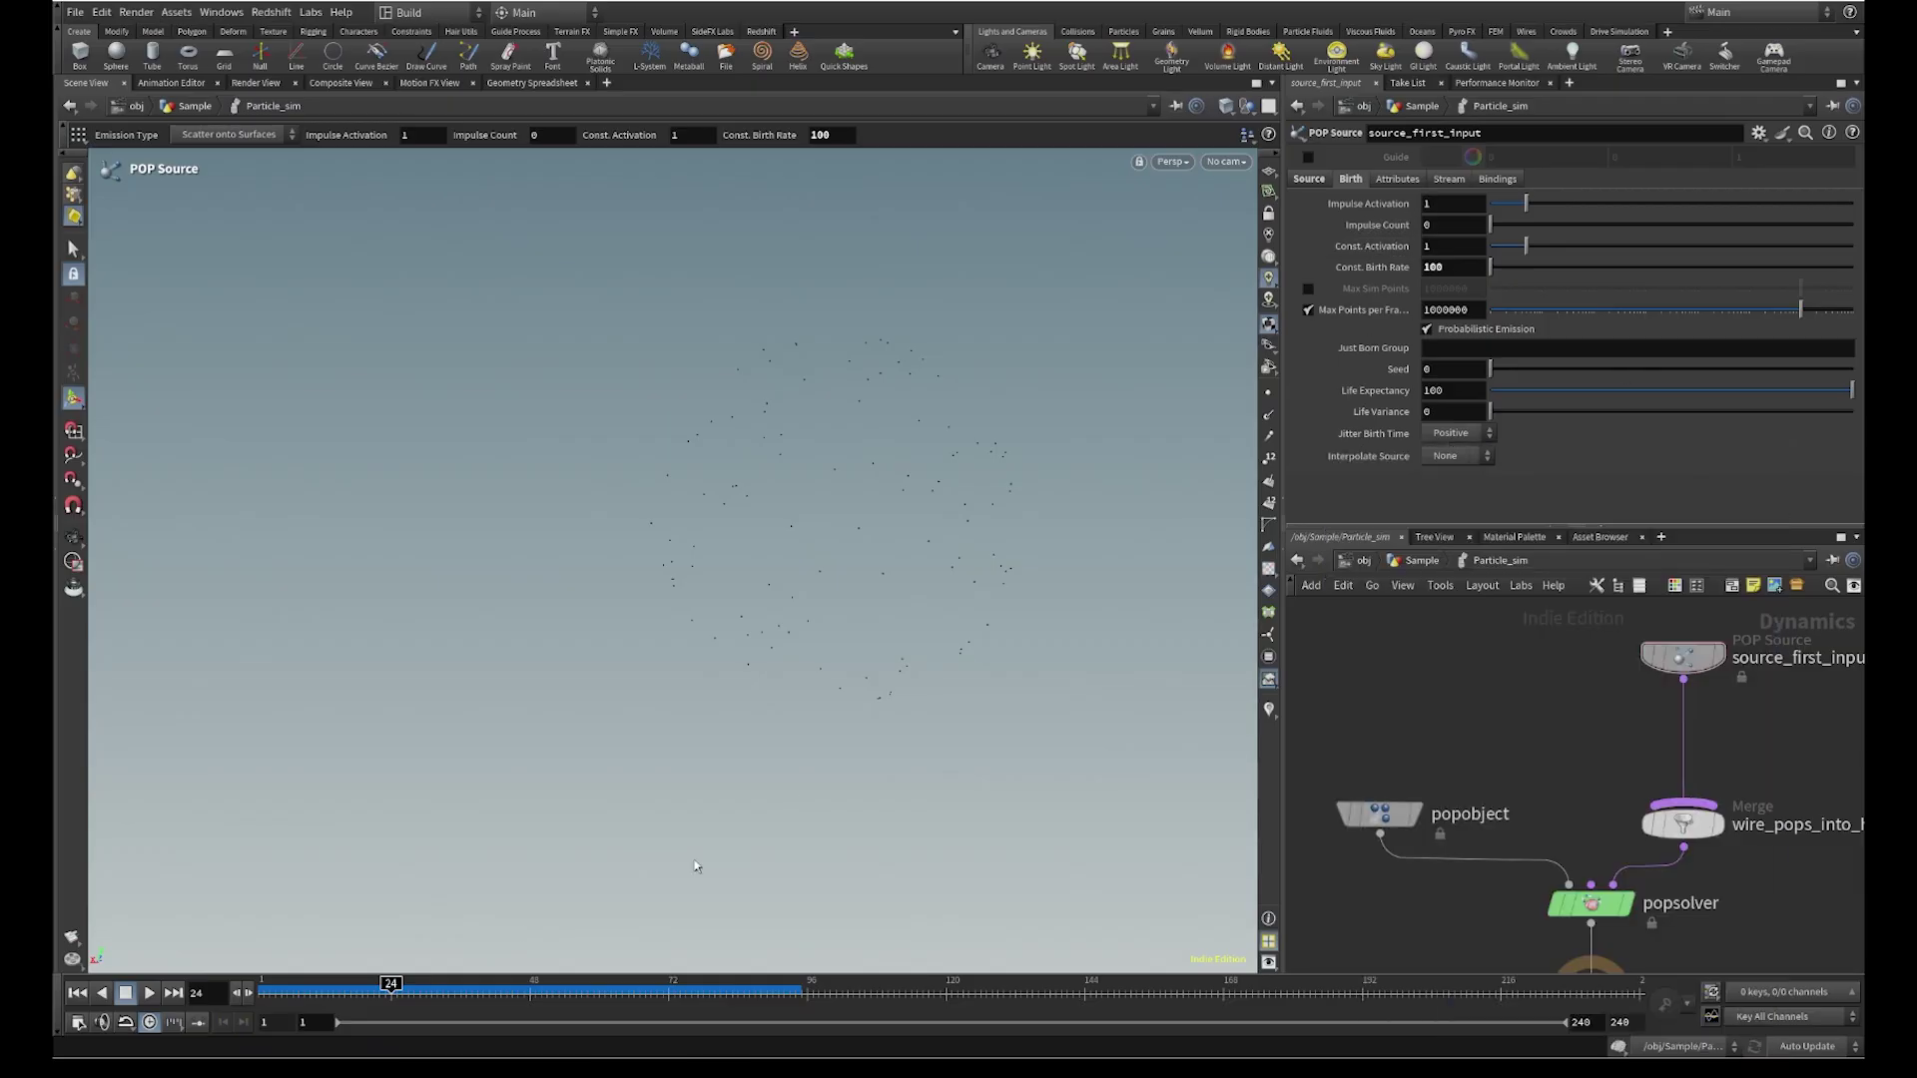
# Move to frame 48 and check the popobject node's particle count for two seconds of emission
pyautogui.moveTo(420, 979); pyautogui.dragTo(529, 998)
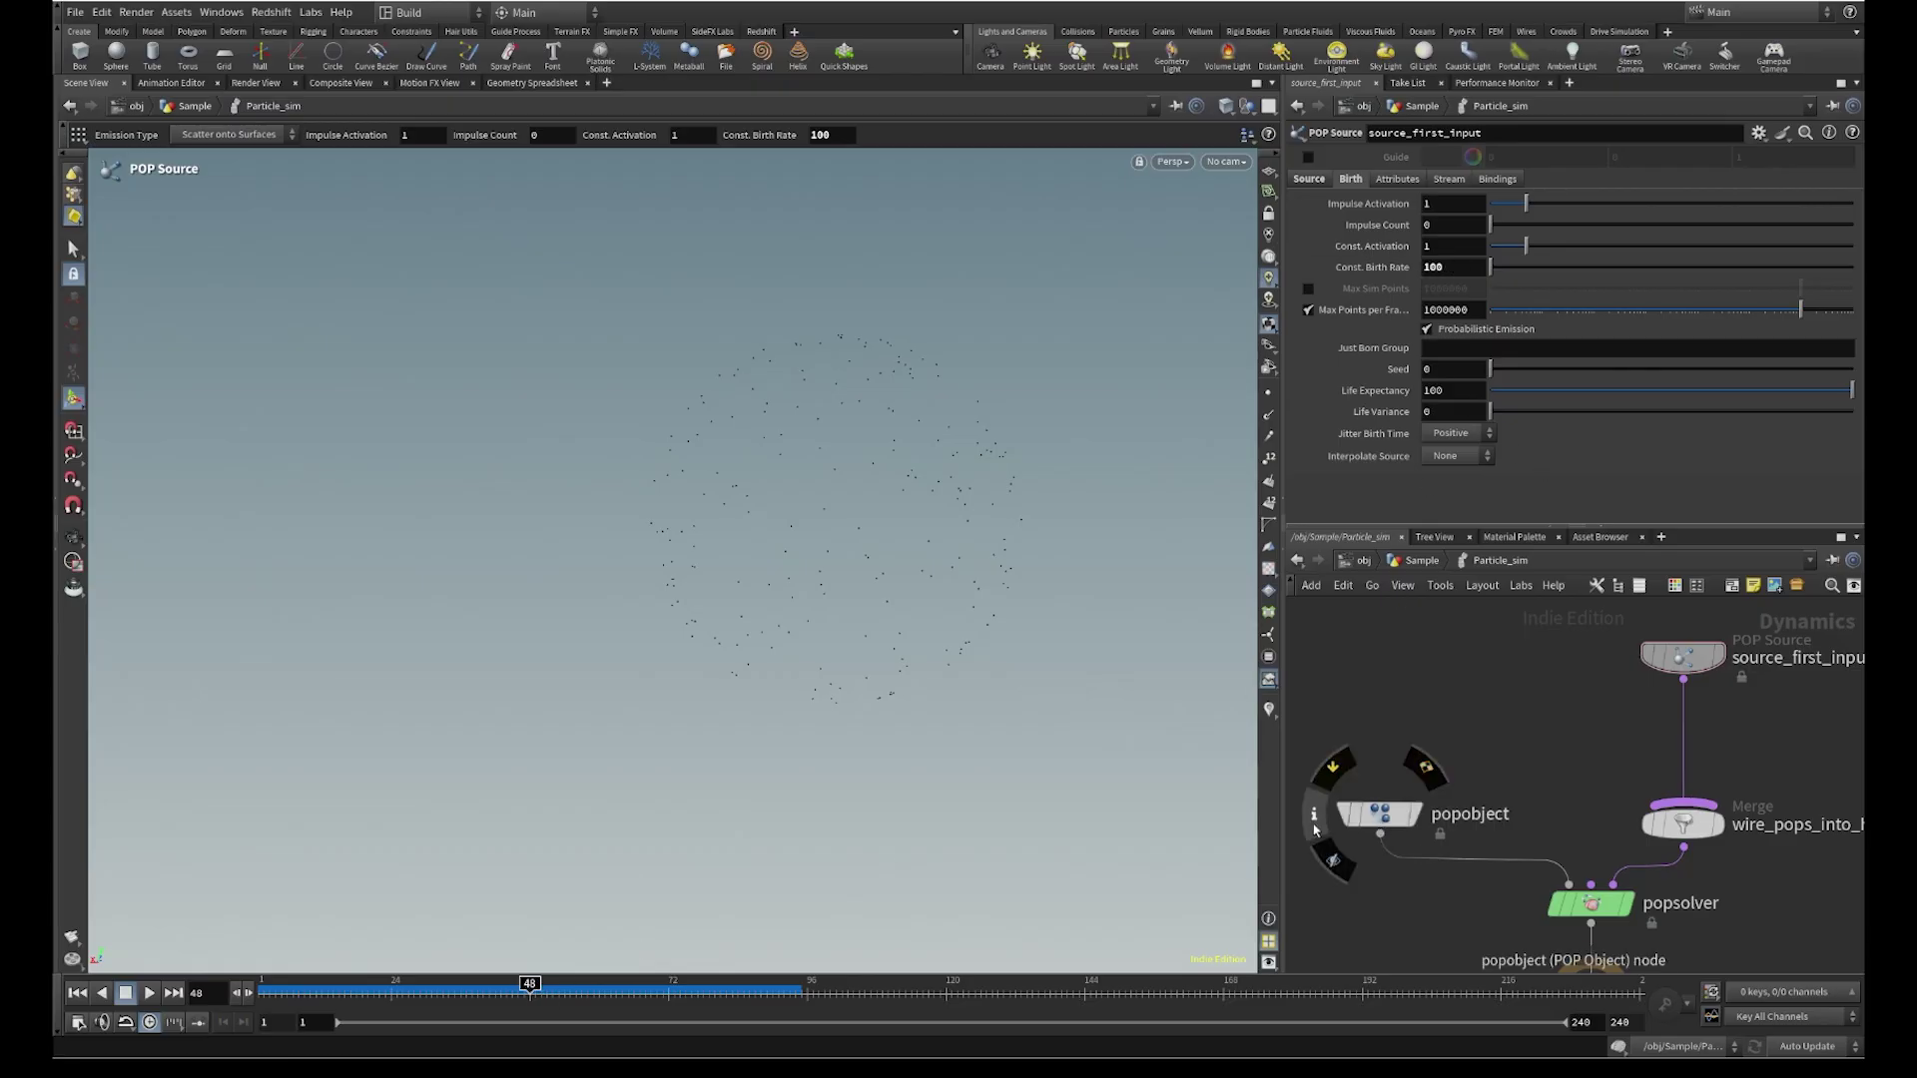
pyautogui.click(1314, 806)
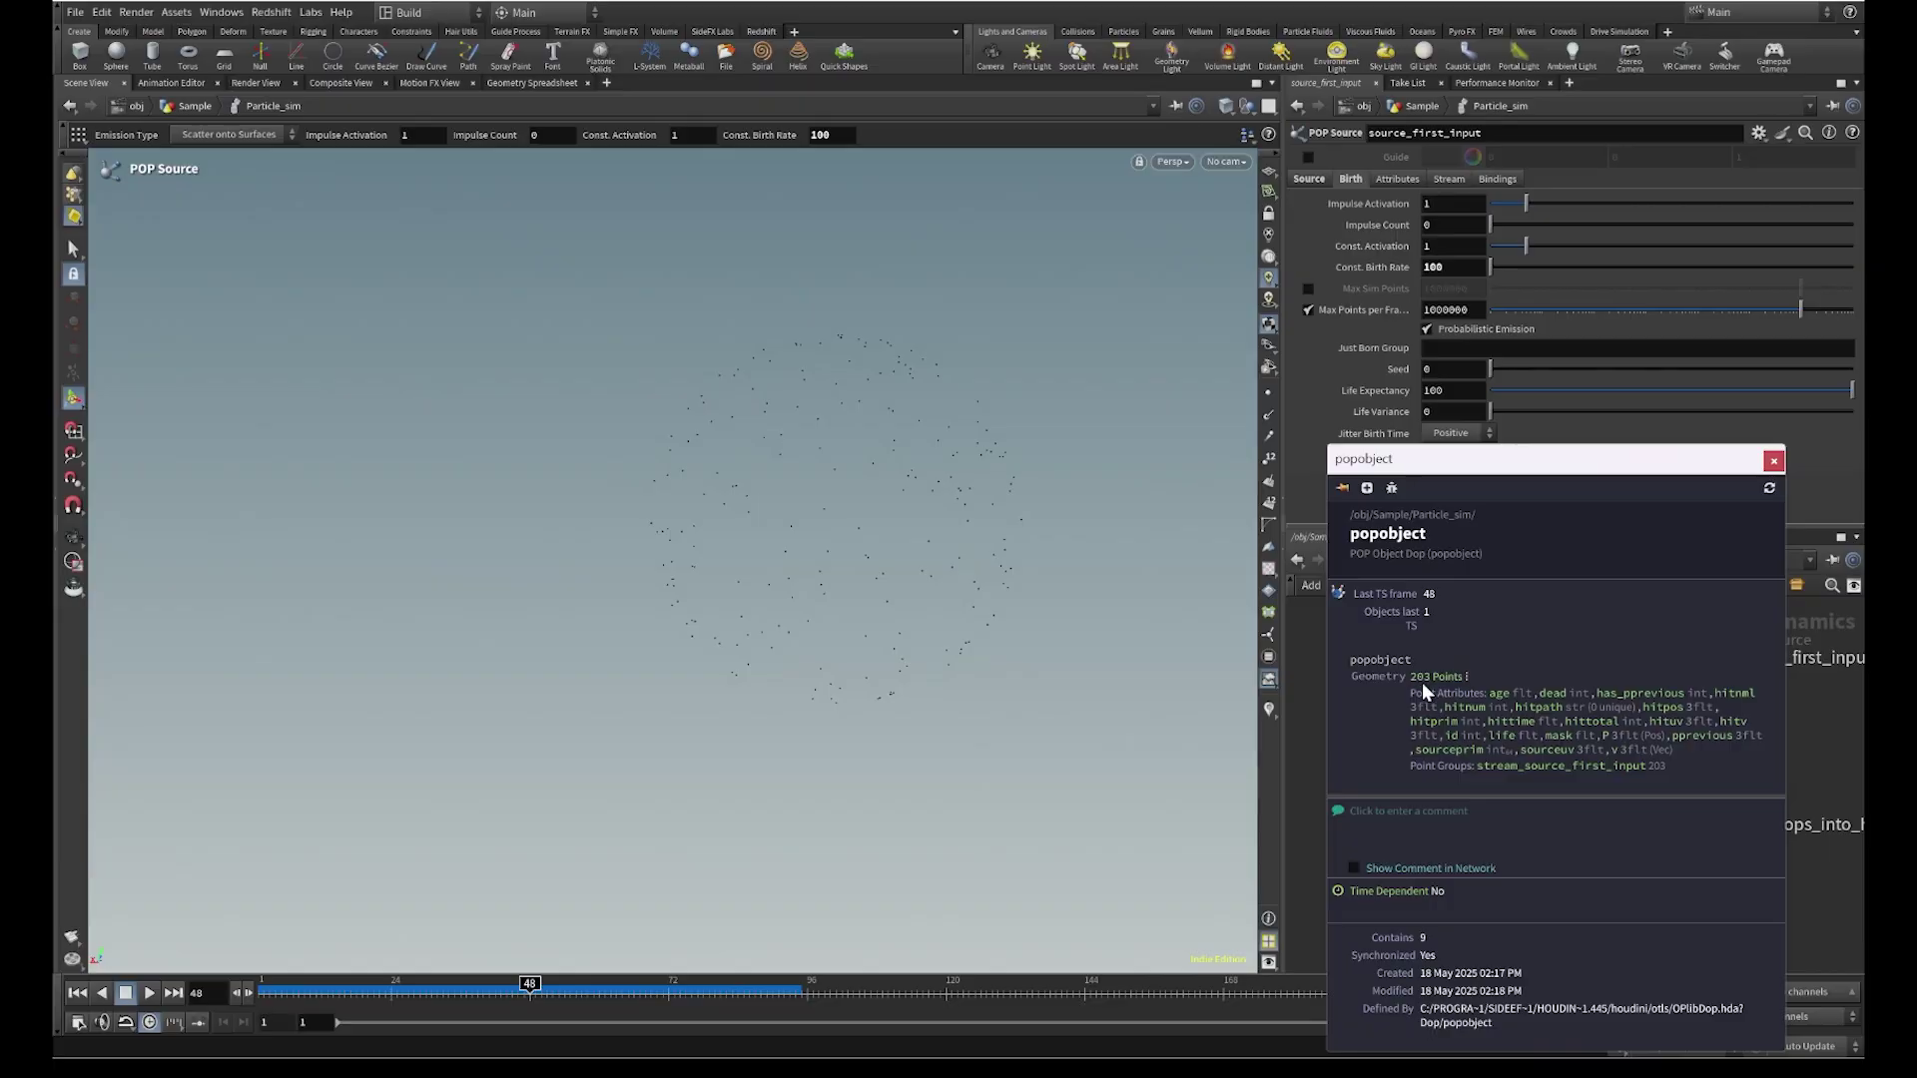
pyautogui.click(1772, 460)
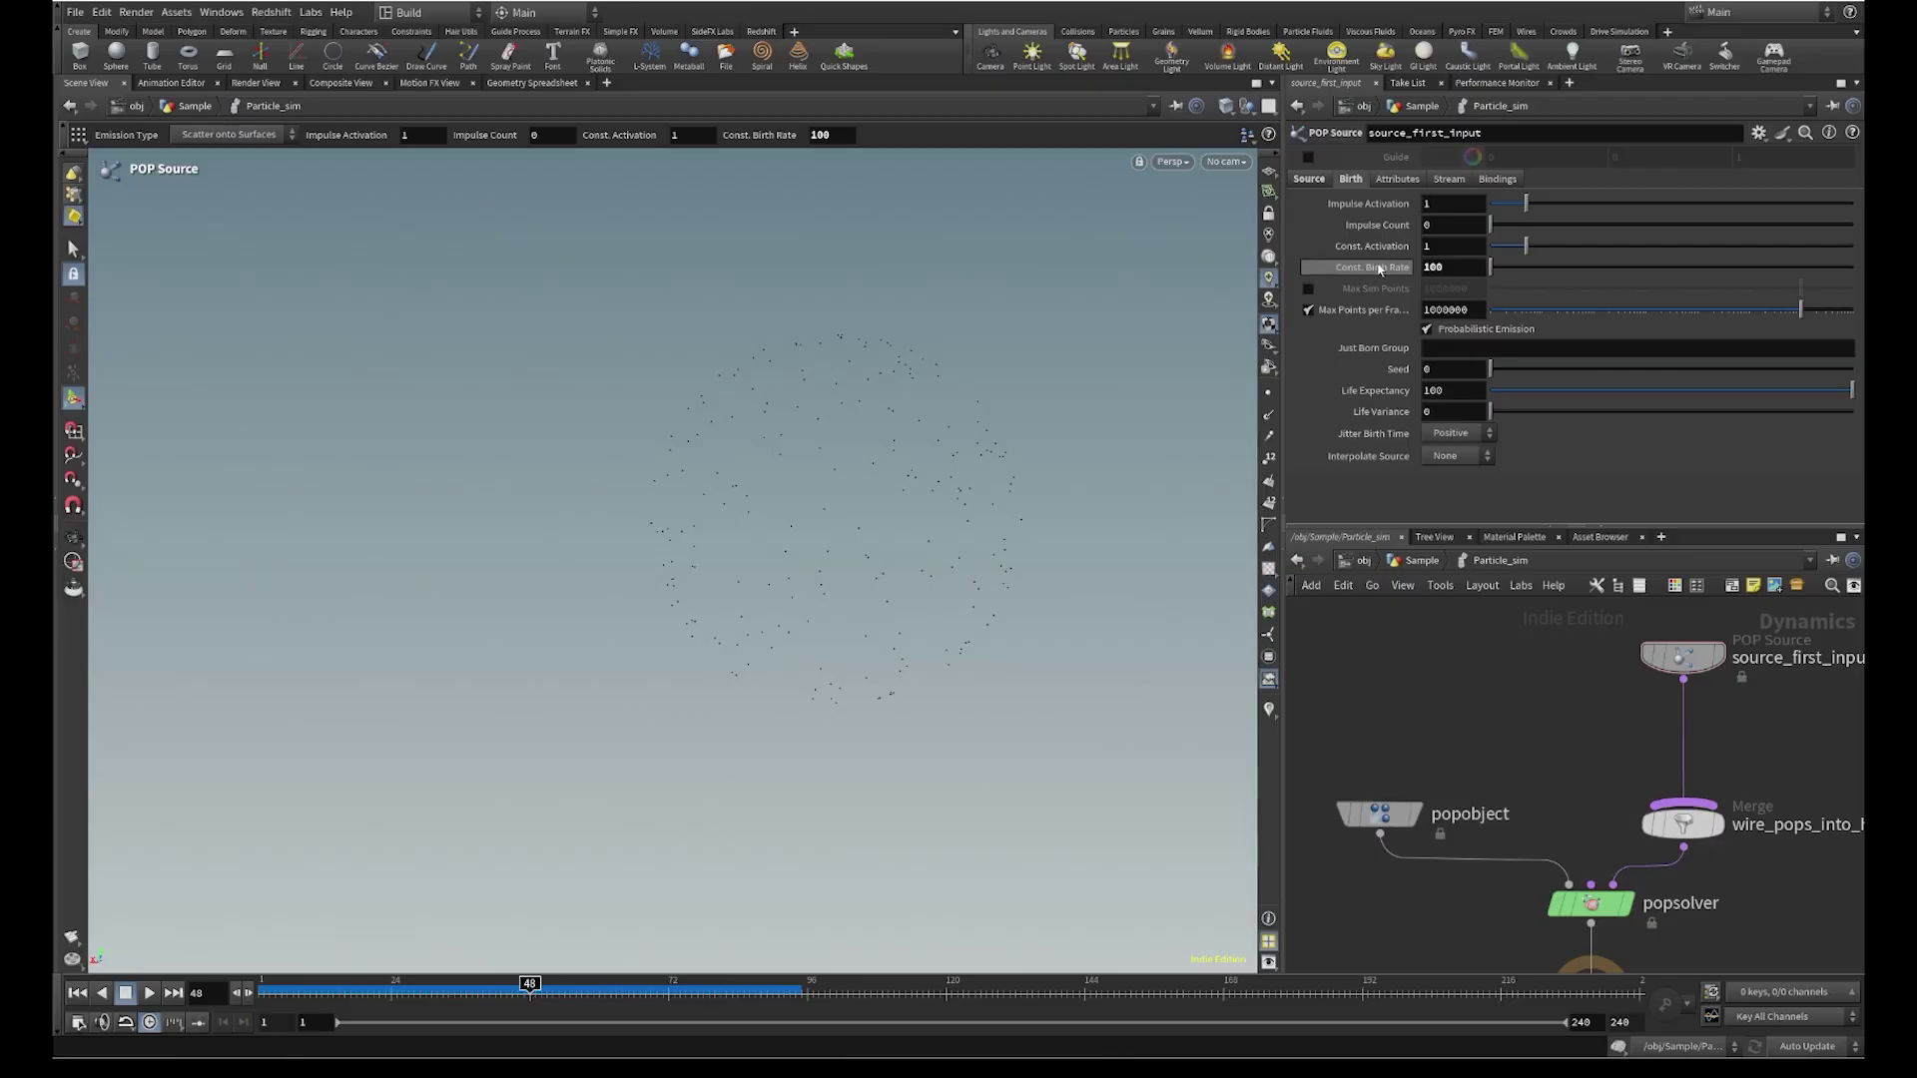
# Set the POP Source's constant birth rate to 1000
pyautogui.click(1456, 267)
pyautogui.press('Return')
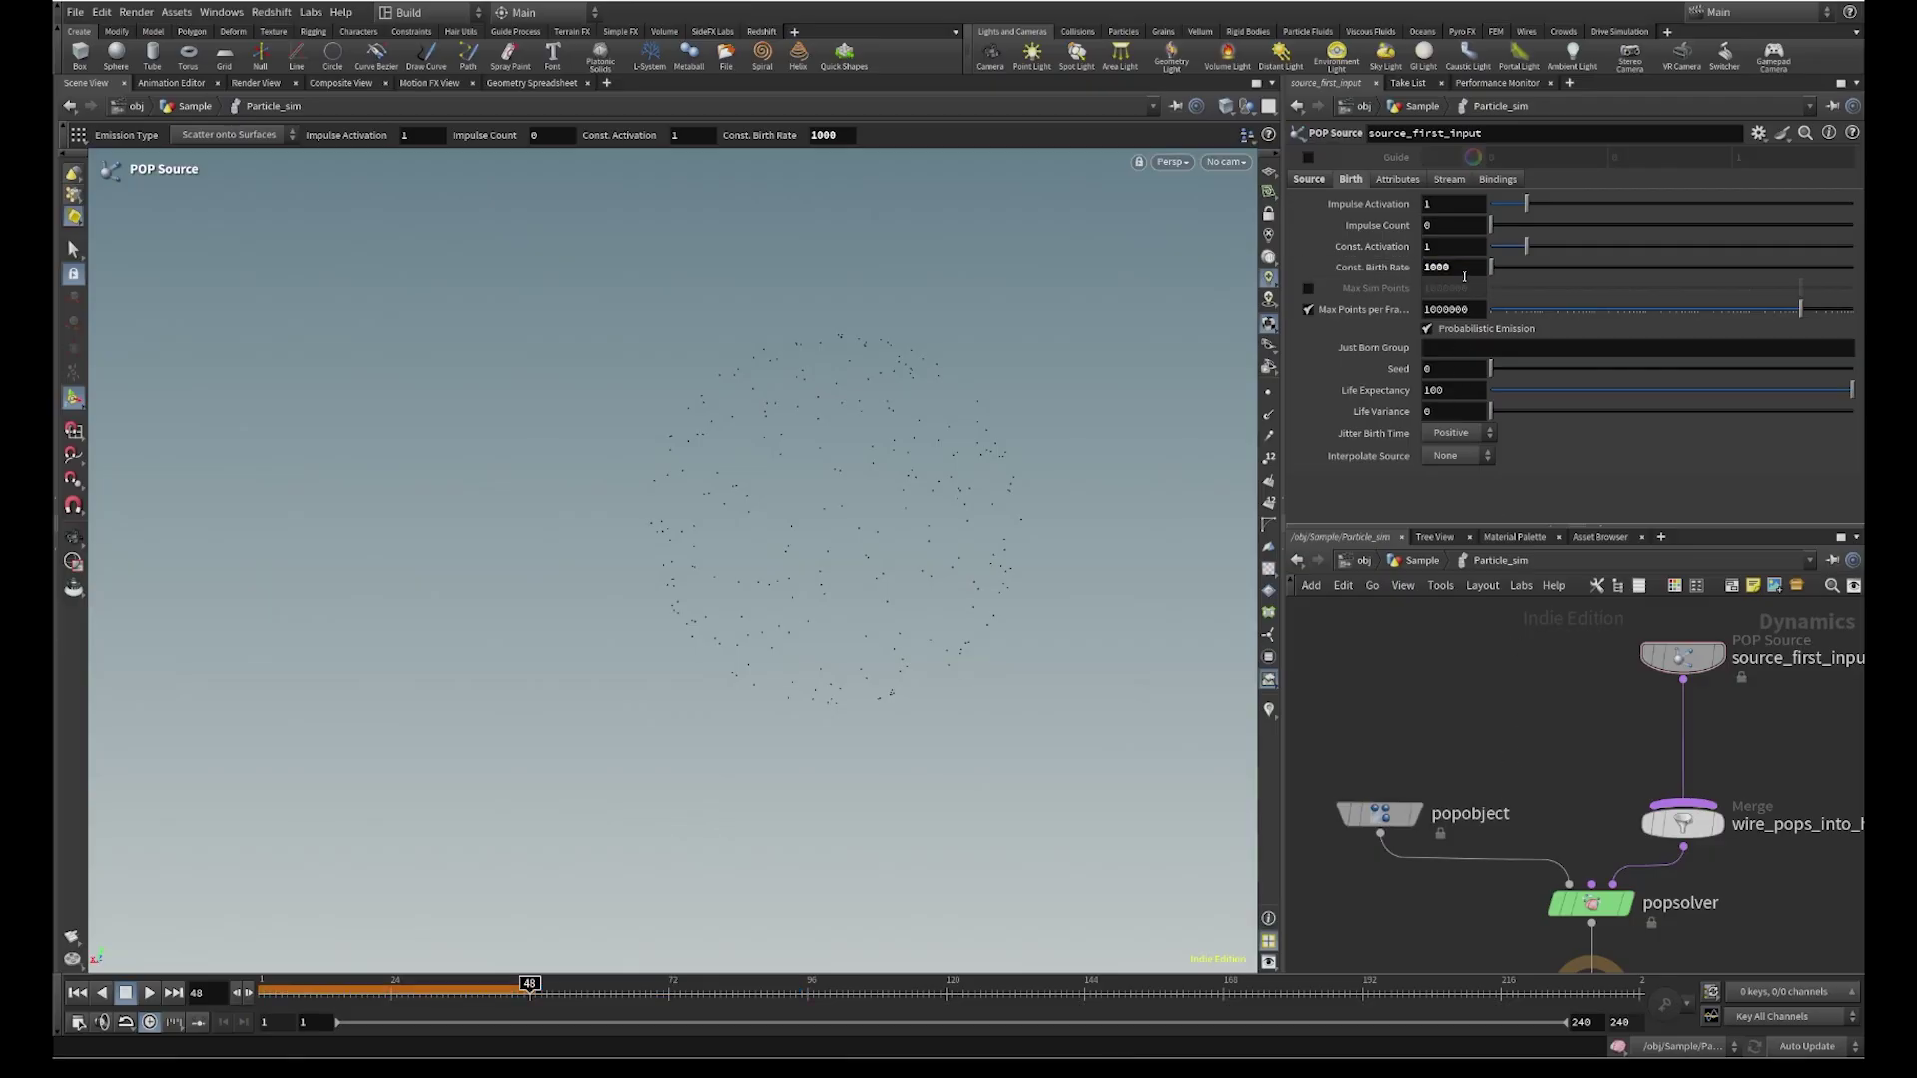
# Set the POP Source's constant birth rate to 10000 and play the emission from frame 1
pyautogui.click(1465, 274)
pyautogui.write('0')
pyautogui.press('Return')
pyautogui.click(77, 992)
pyautogui.click(149, 993)
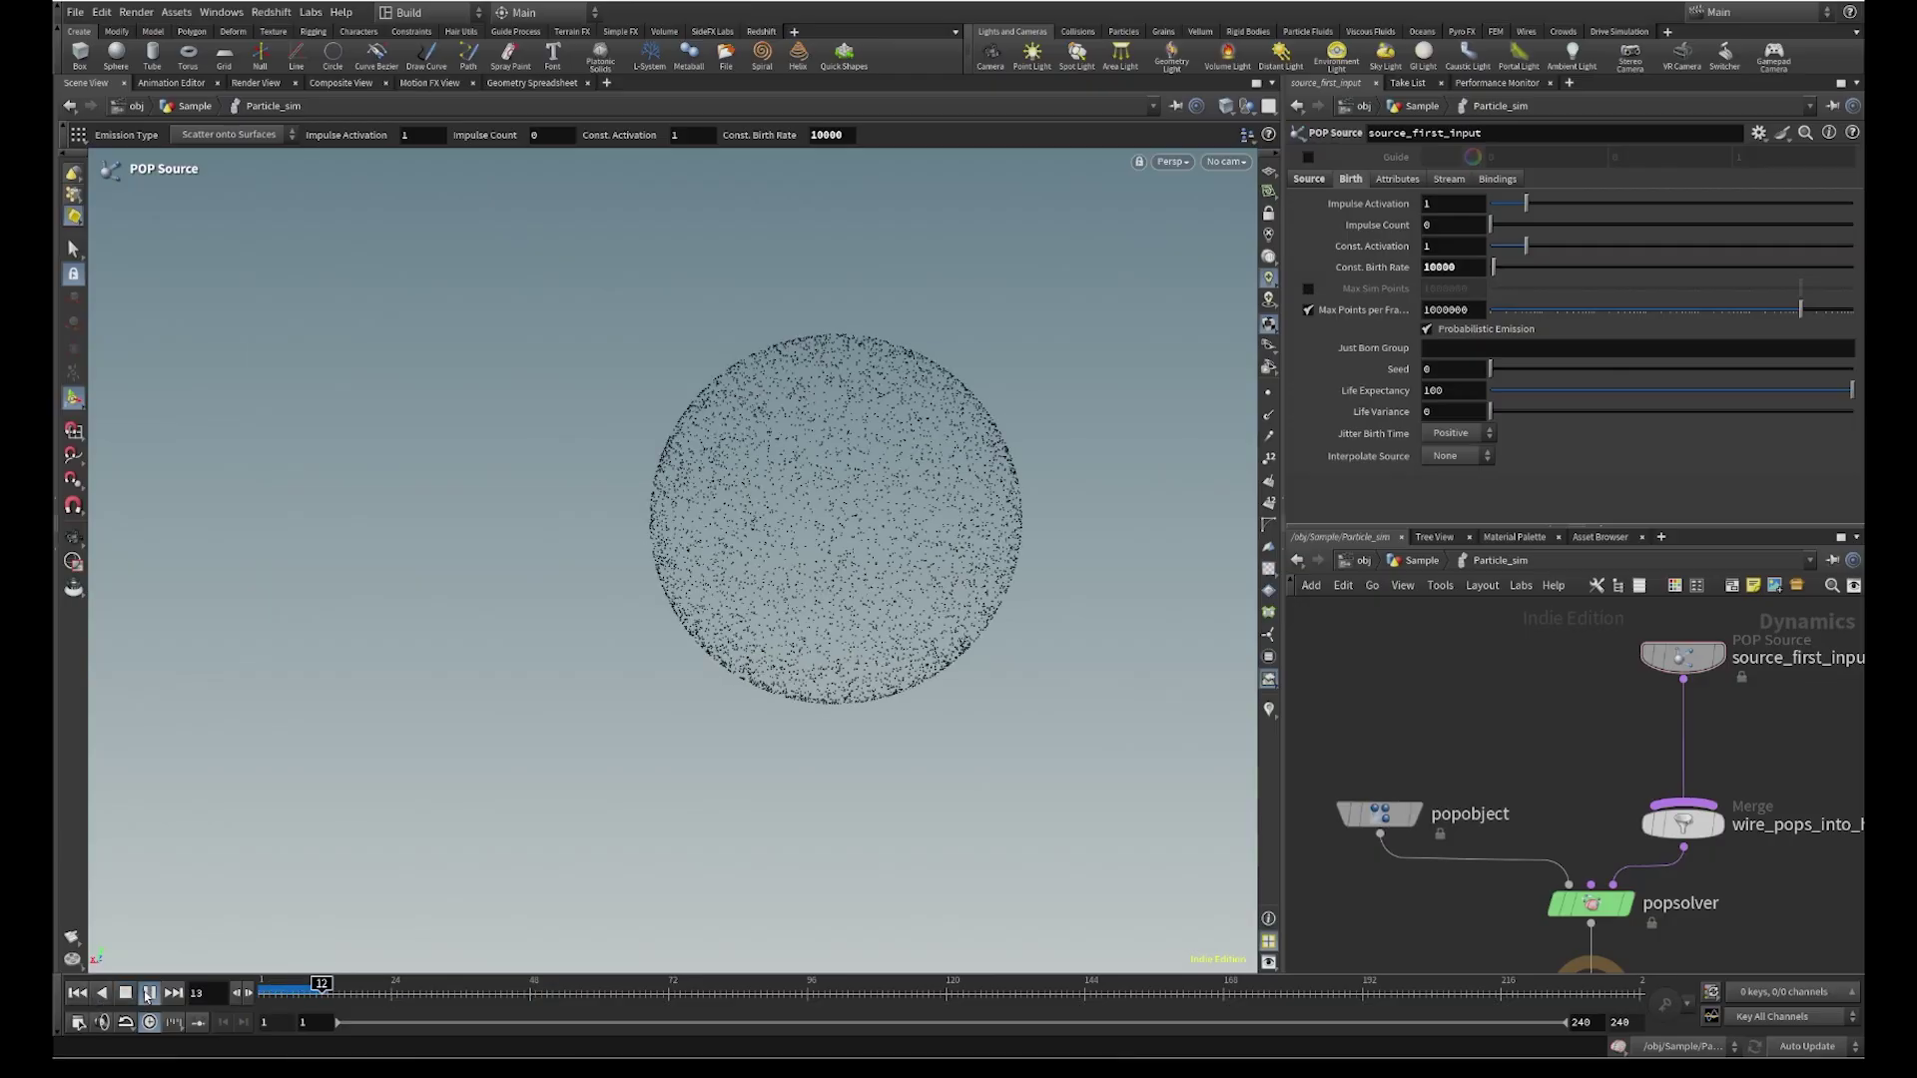
pyautogui.click(148, 993)
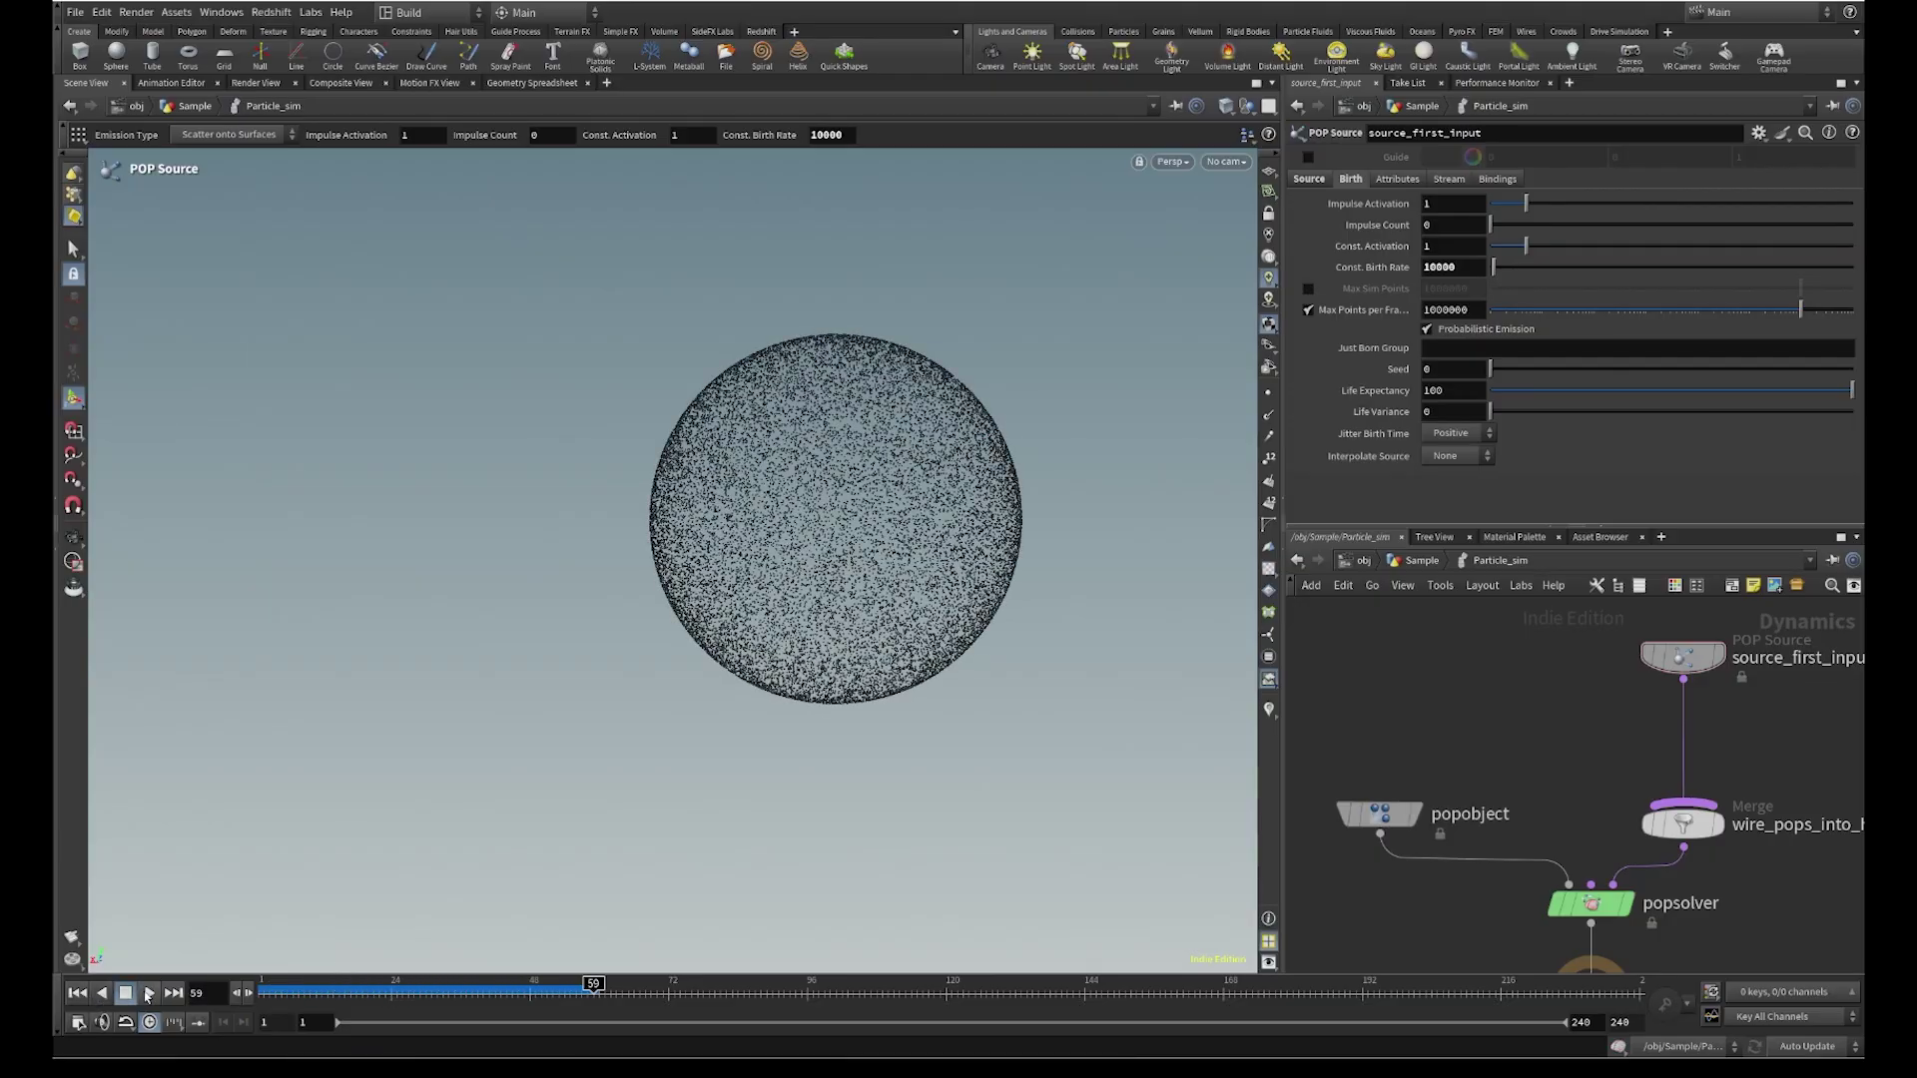
# Move to frame 24 and check the popobject node's particle count for one second of the higher birth rate
pyautogui.click(403, 986)
pyautogui.moveTo(402, 986); pyautogui.dragTo(391, 986)
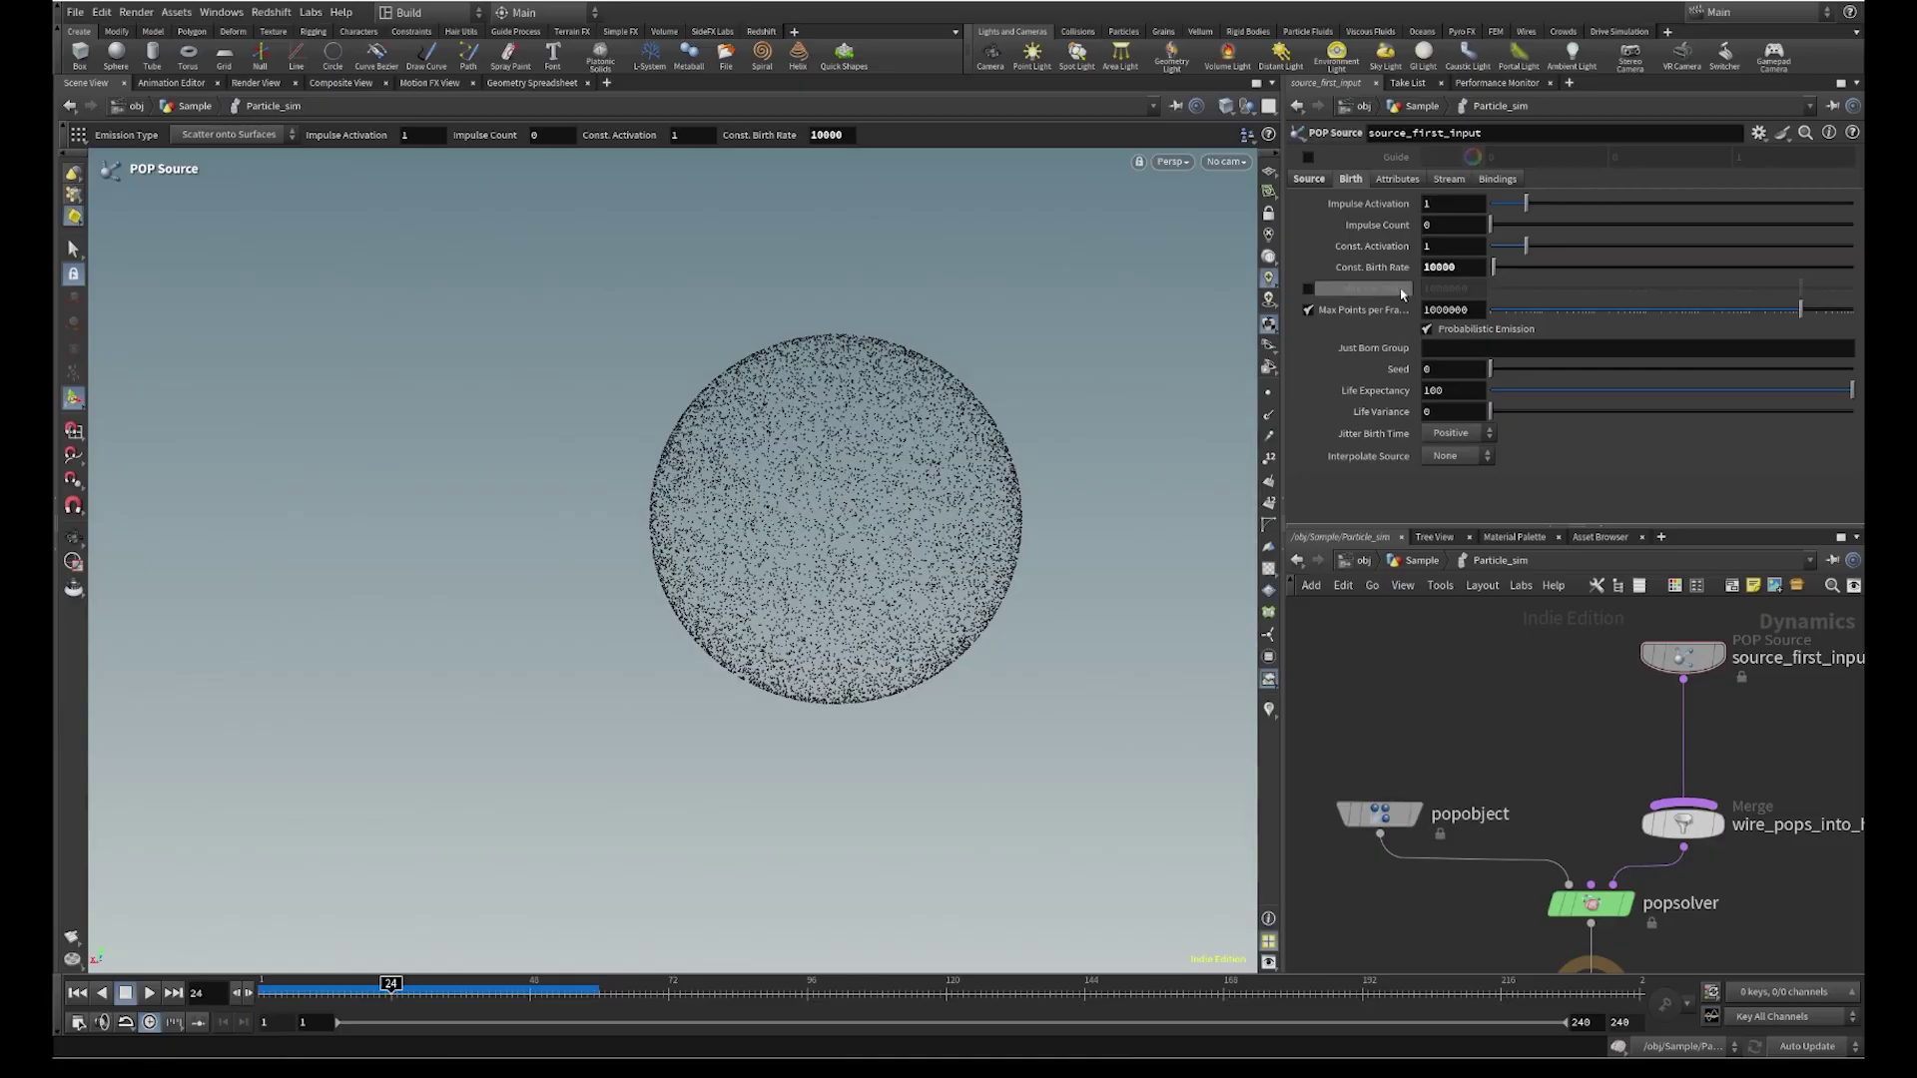
pyautogui.click(1310, 829)
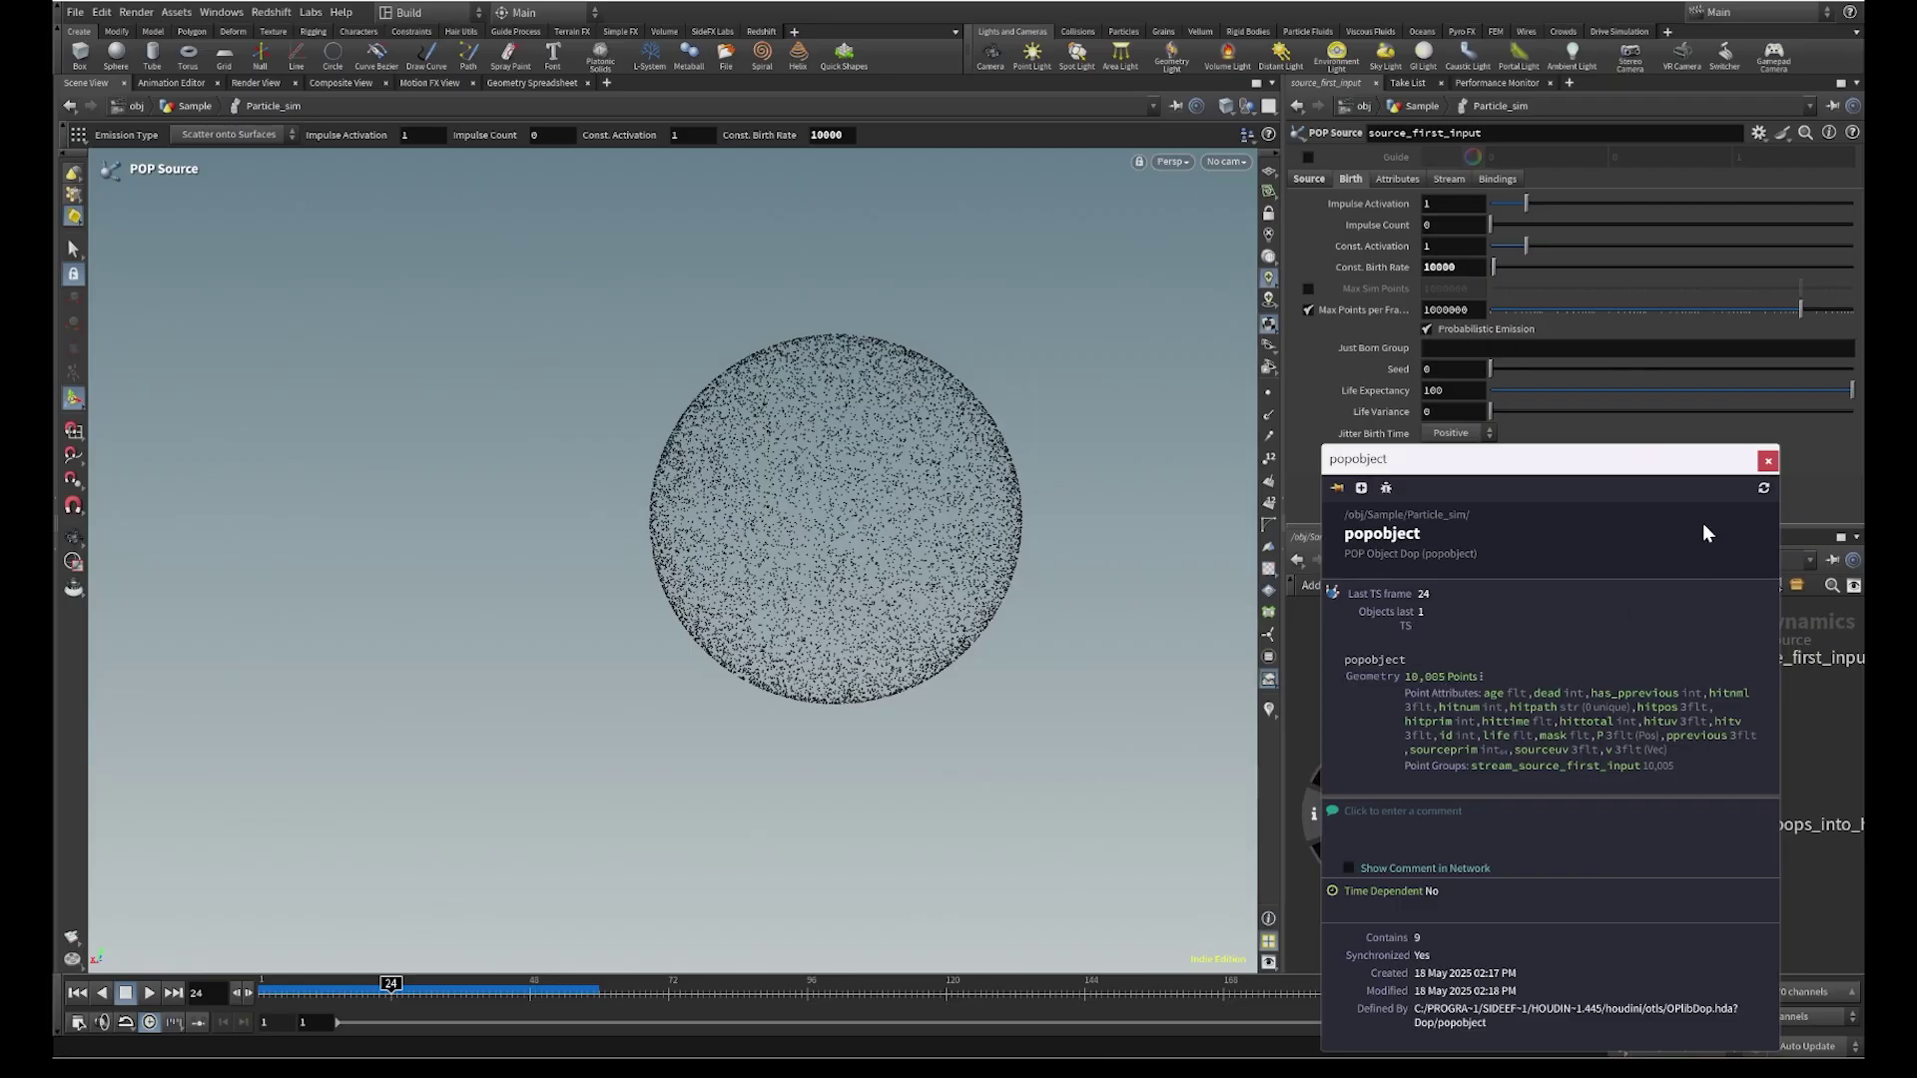
pyautogui.click(1767, 461)
# Move to frame 48 and check the particle count in the popobject node's info
pyautogui.click(530, 992)
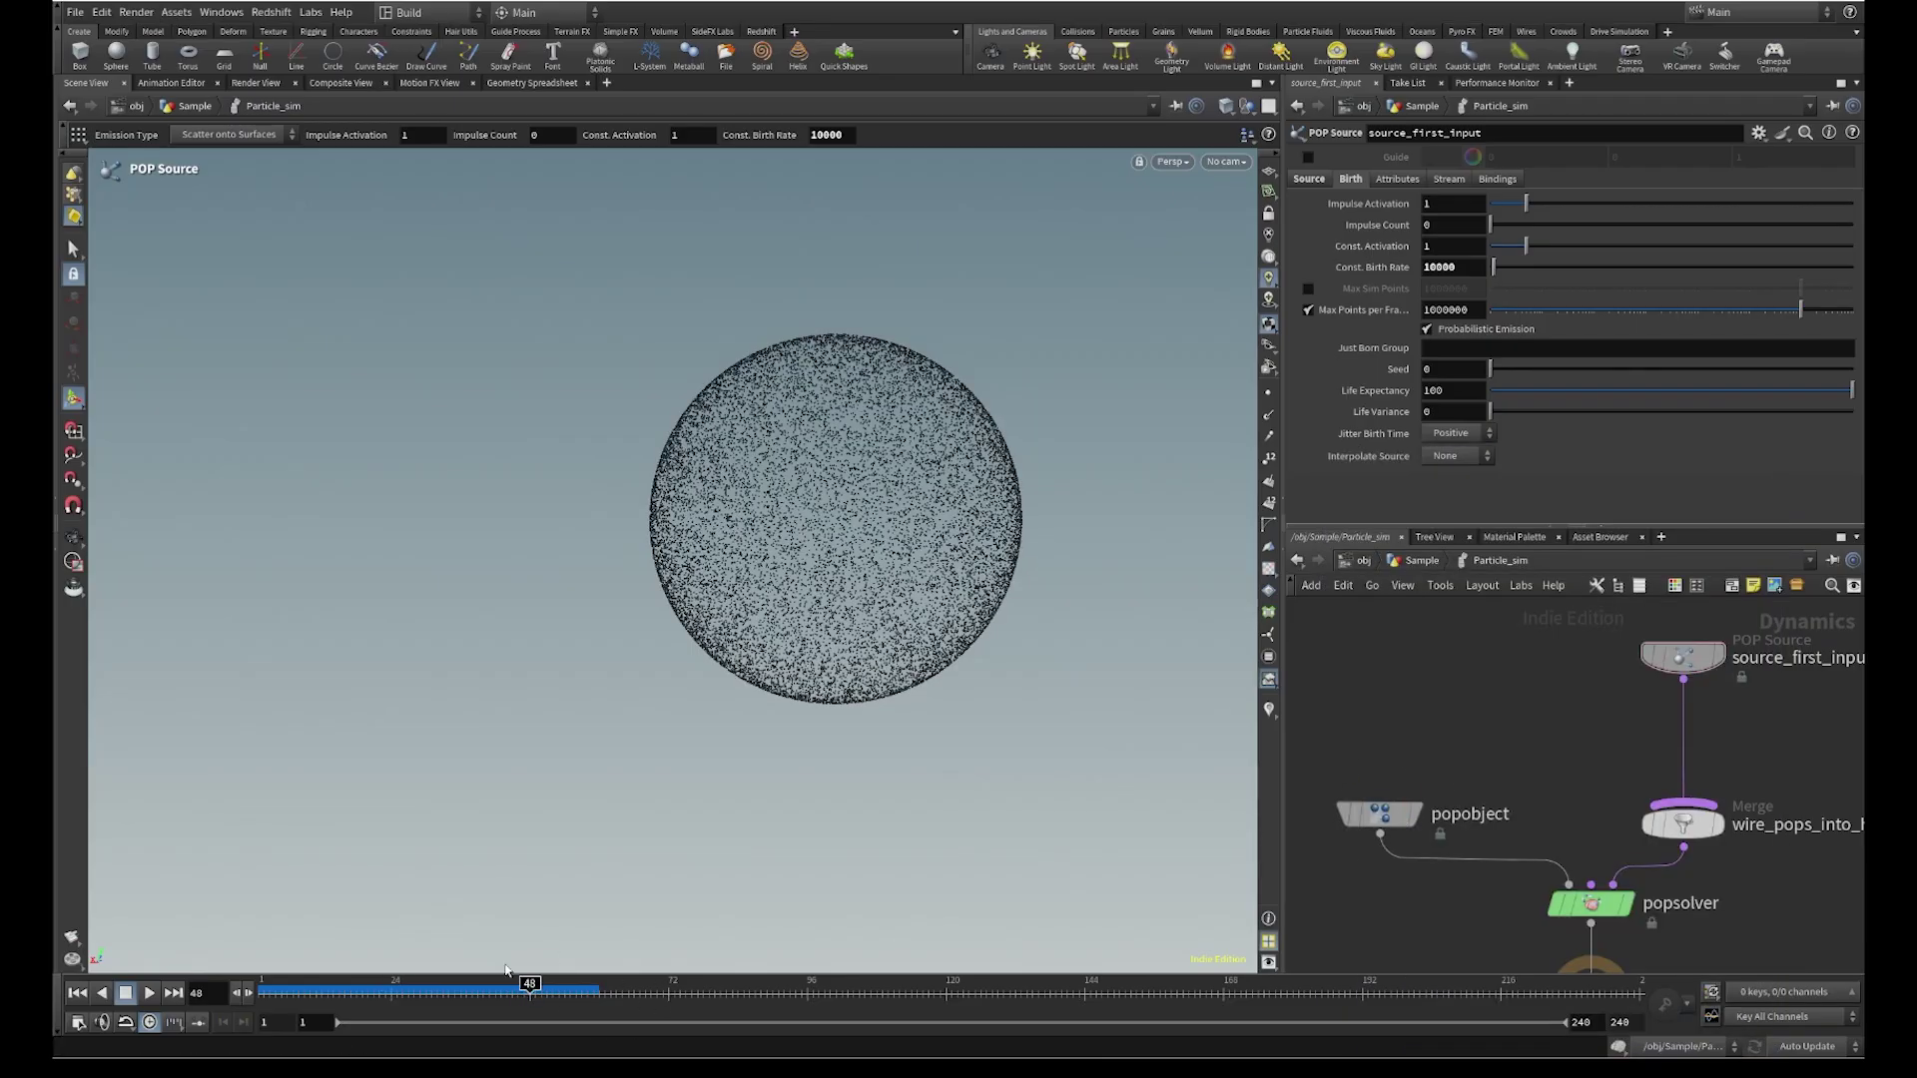
pyautogui.click(1318, 818)
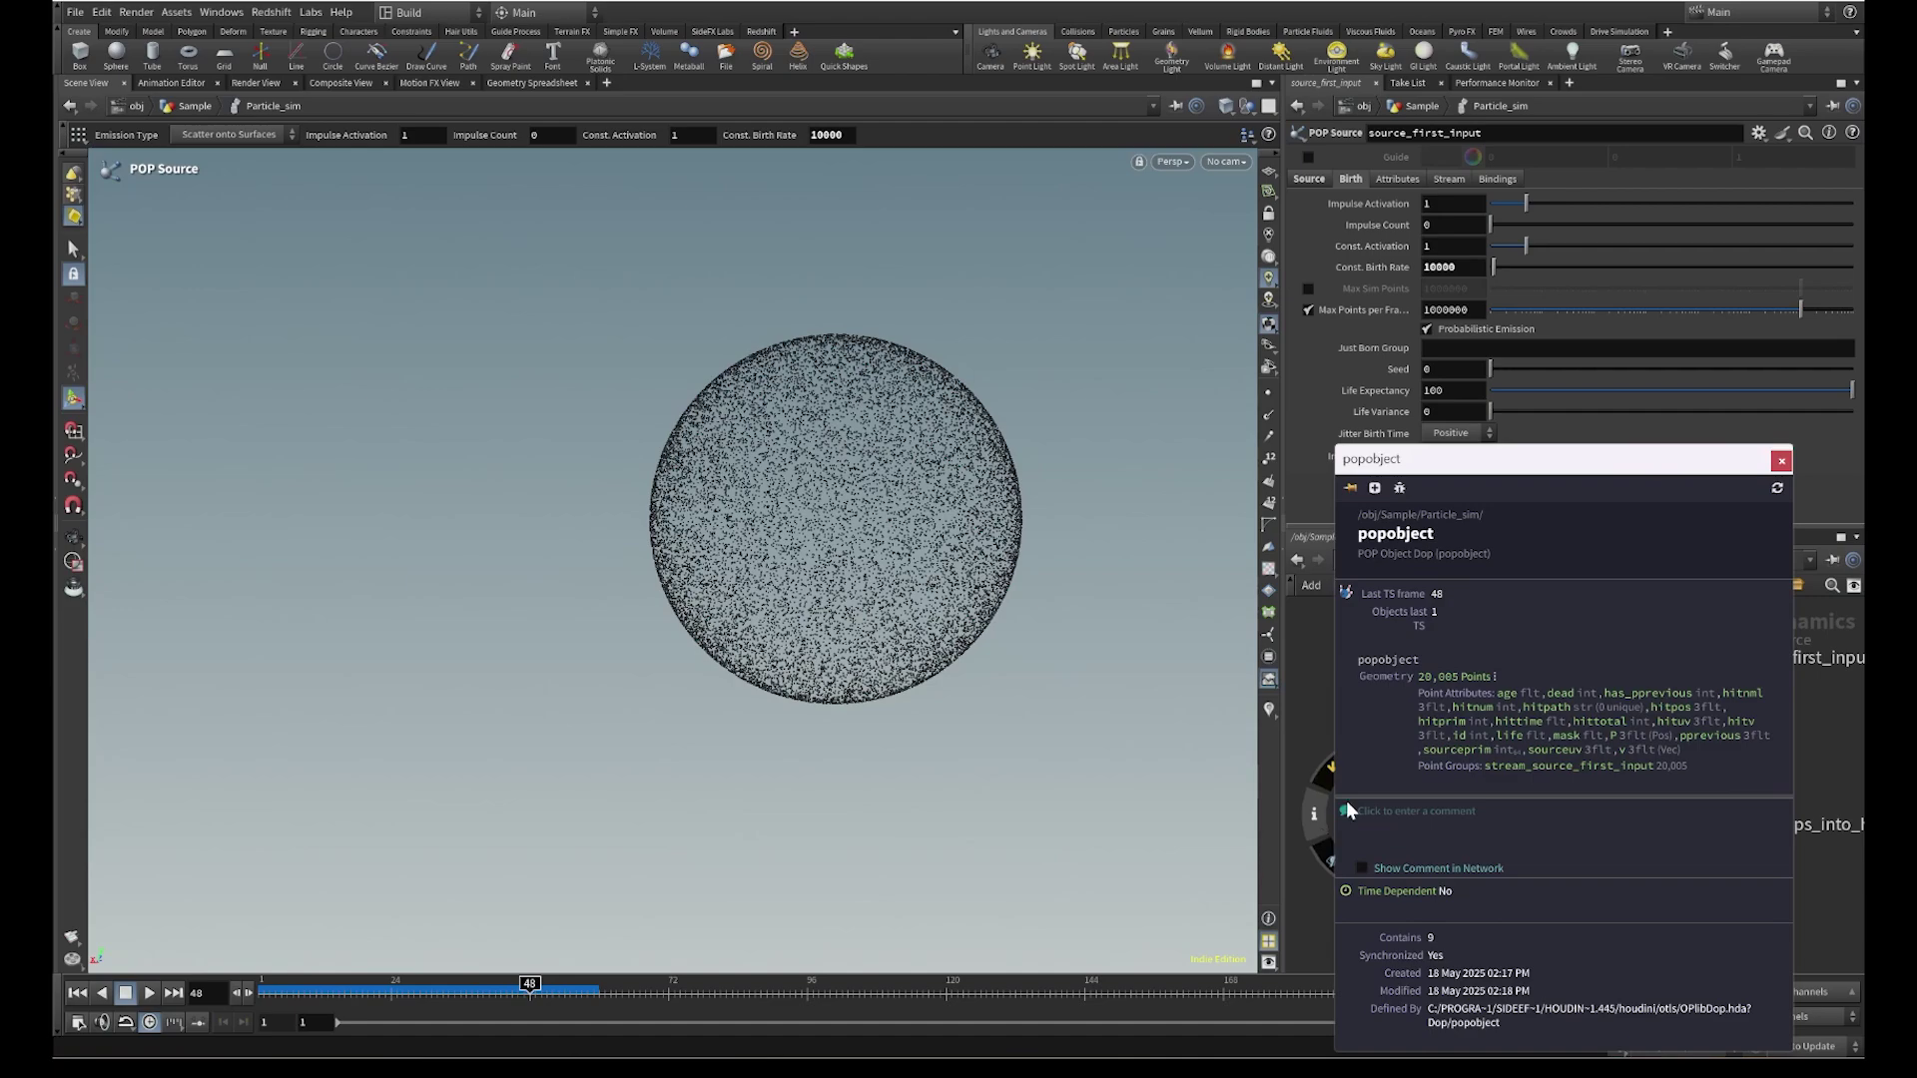
pyautogui.click(1781, 460)
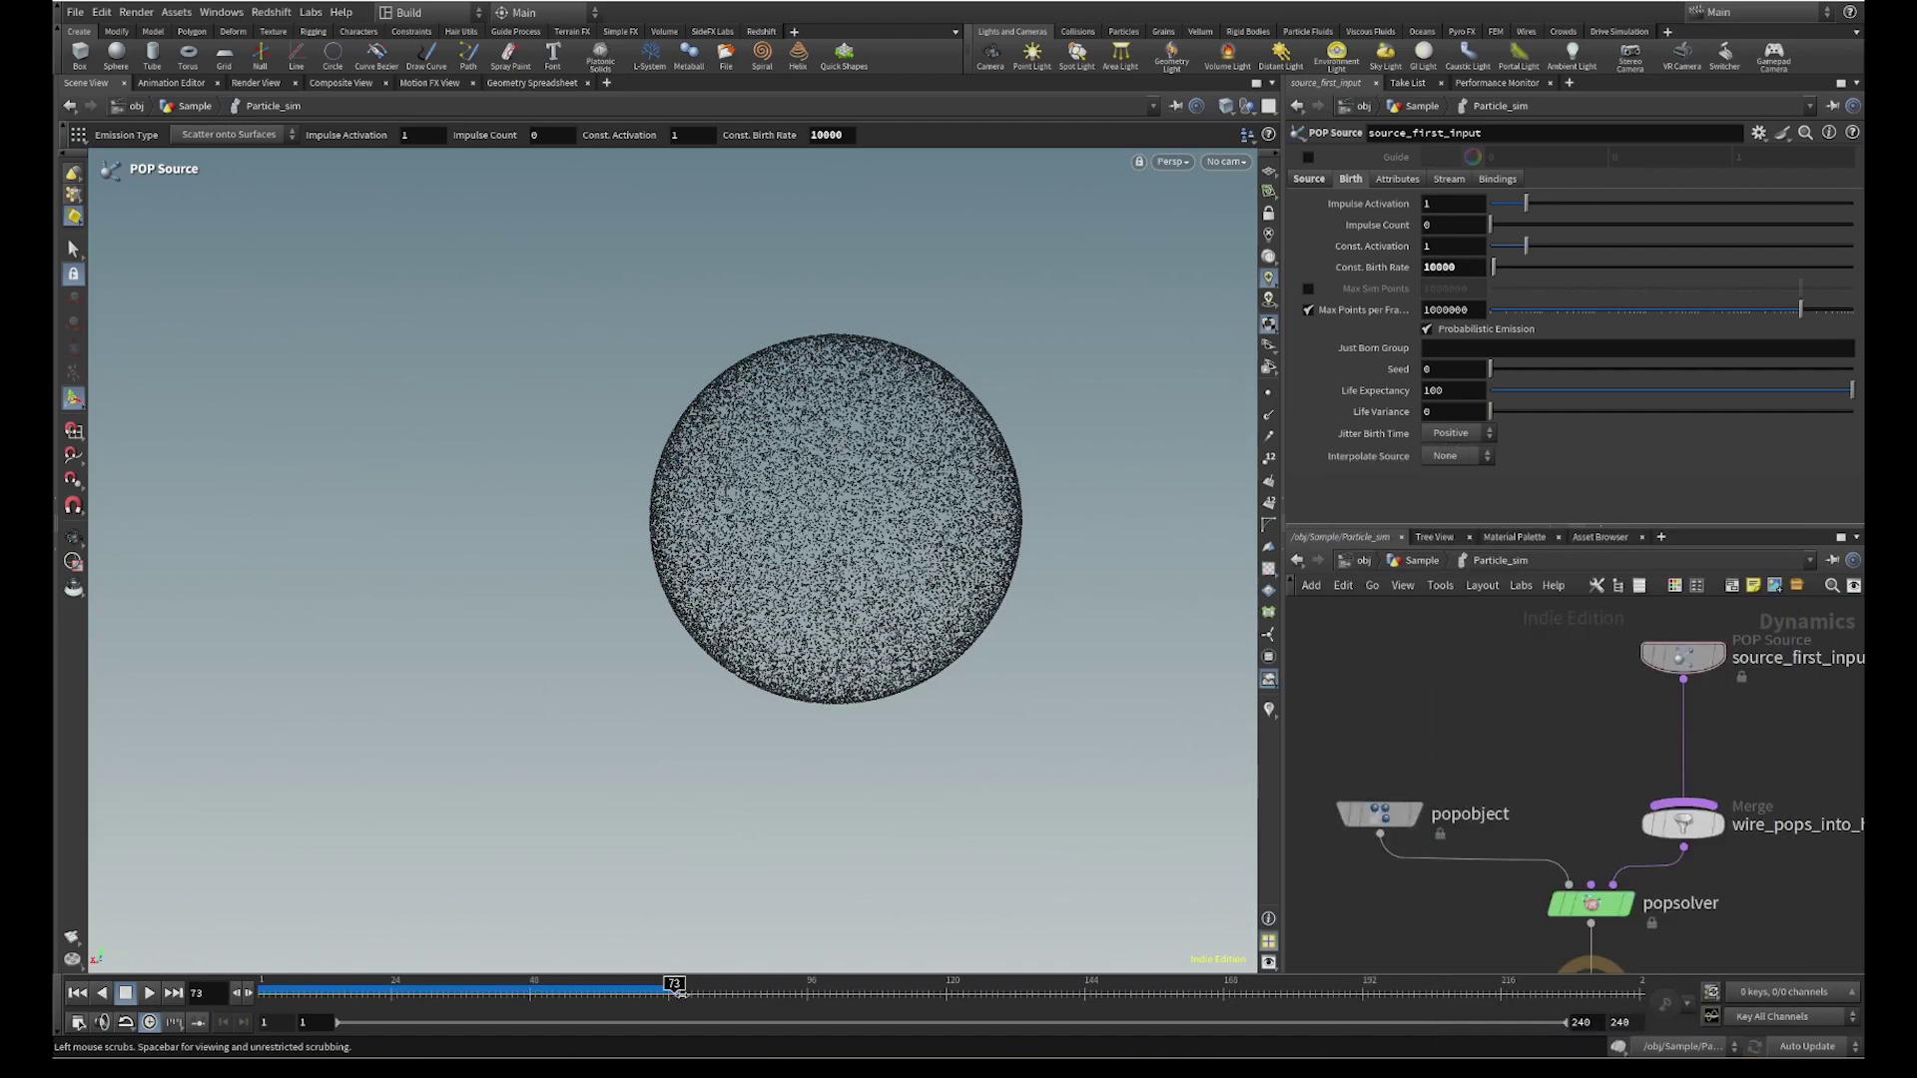
# Check the popobject node's particle count around three seconds of emission, at frames 73 and 72
pyautogui.click(1317, 816)
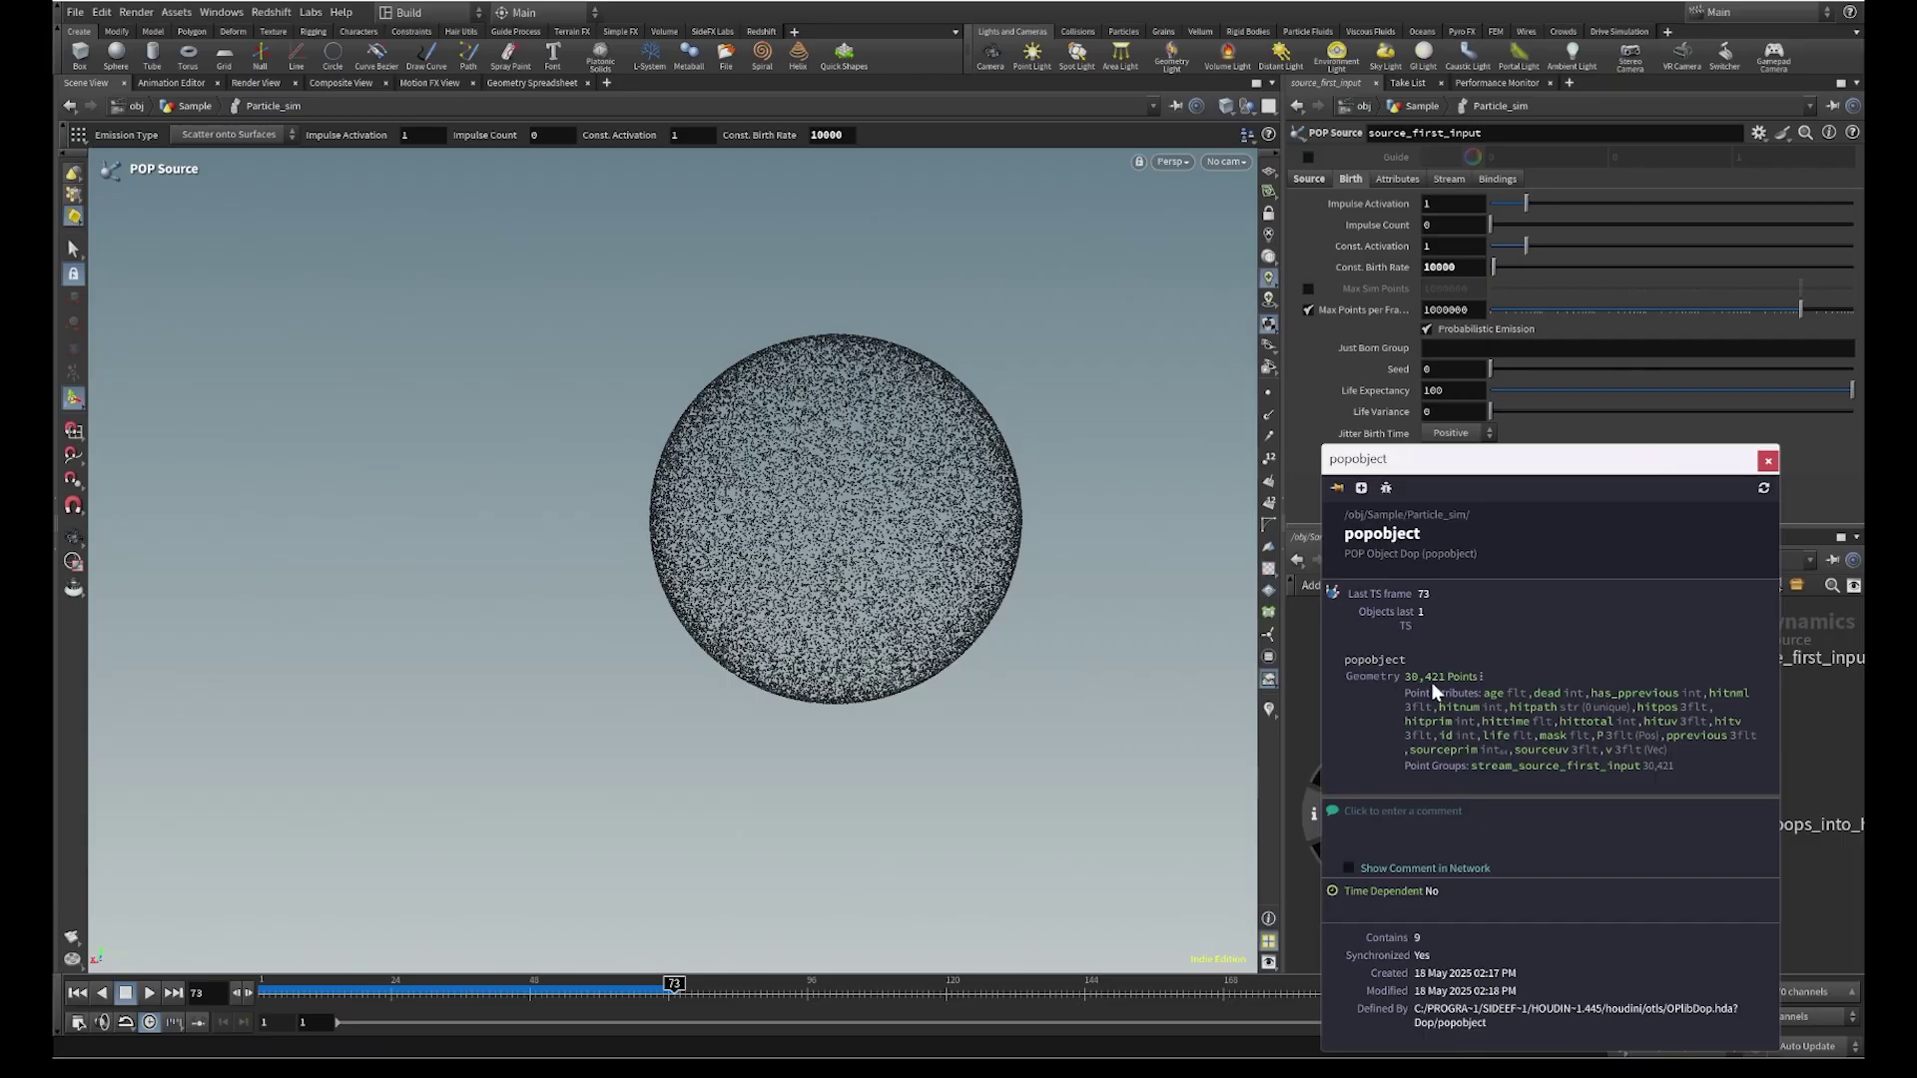
pyautogui.click(668, 988)
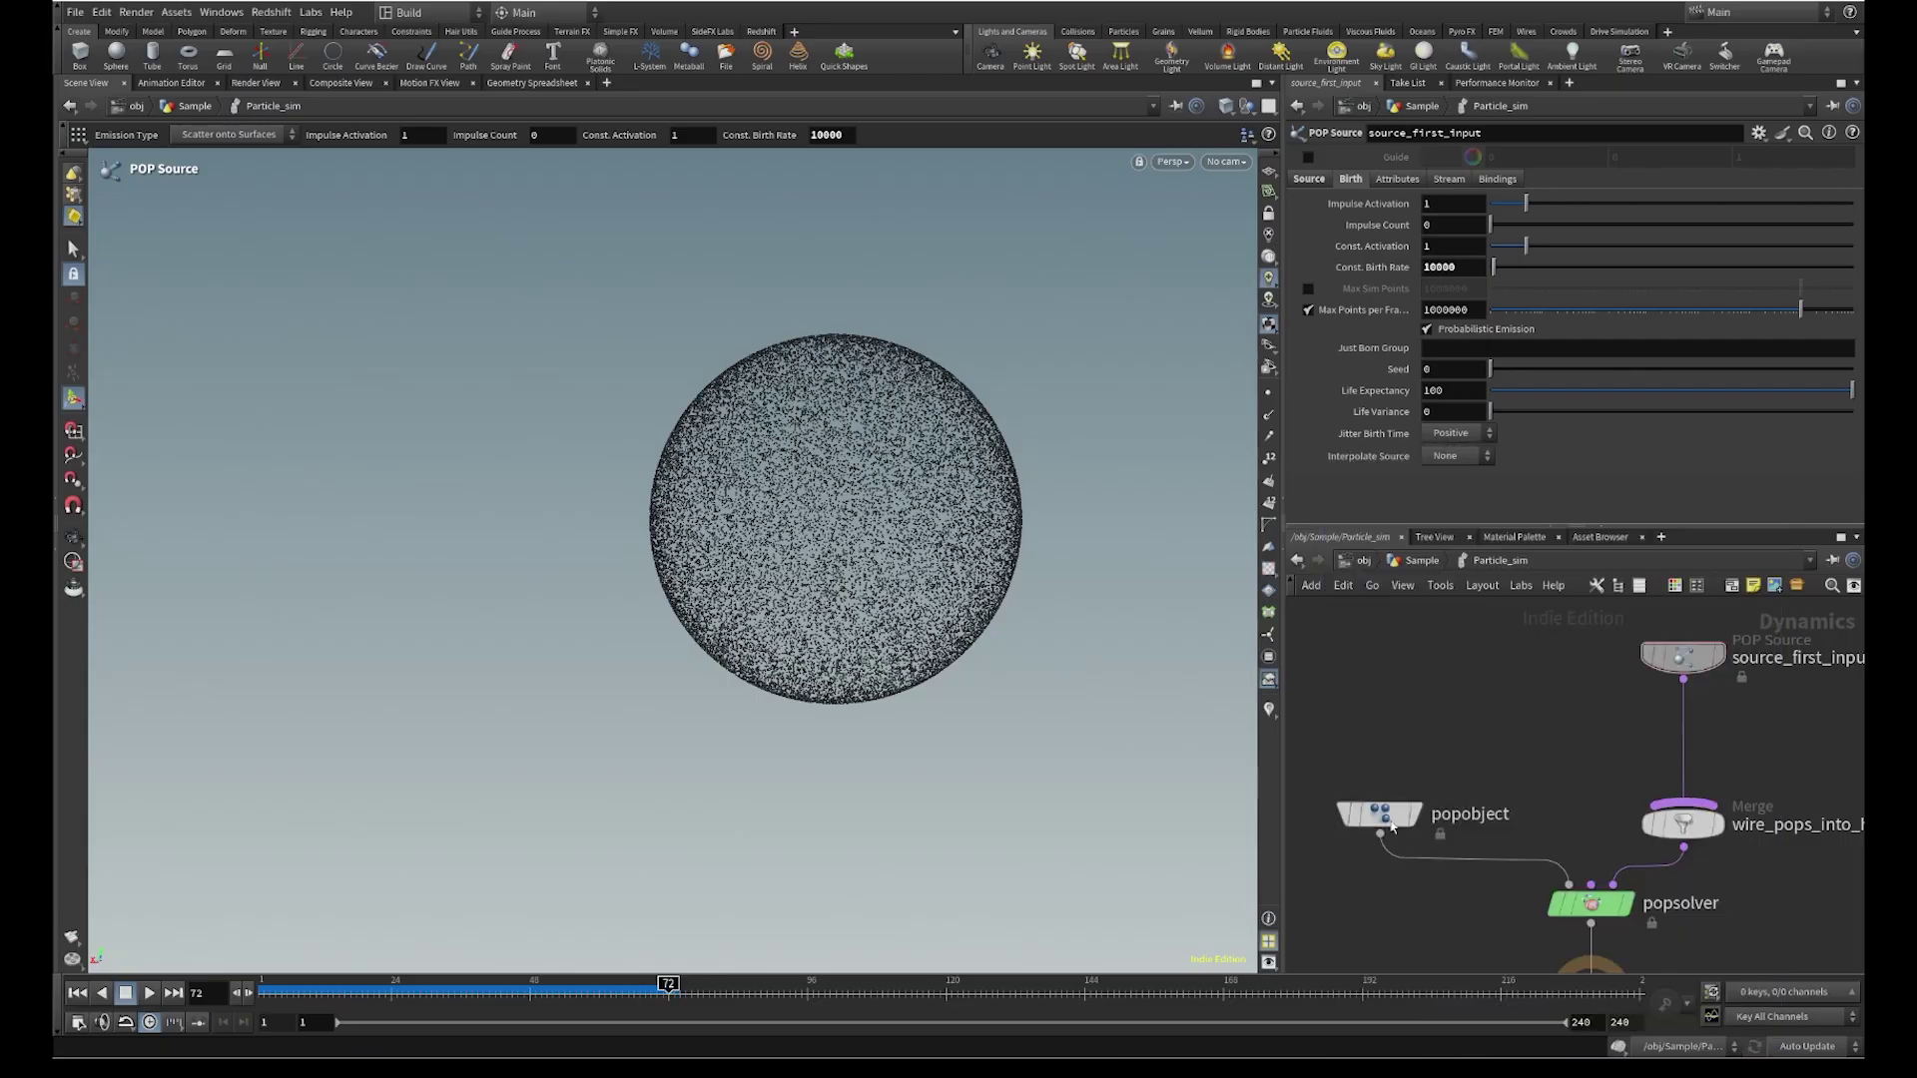
pyautogui.click(1314, 817)
# Set both the constant birth rate and the constant activation of the POP Source to 0
pyautogui.doubleClick(1466, 268)
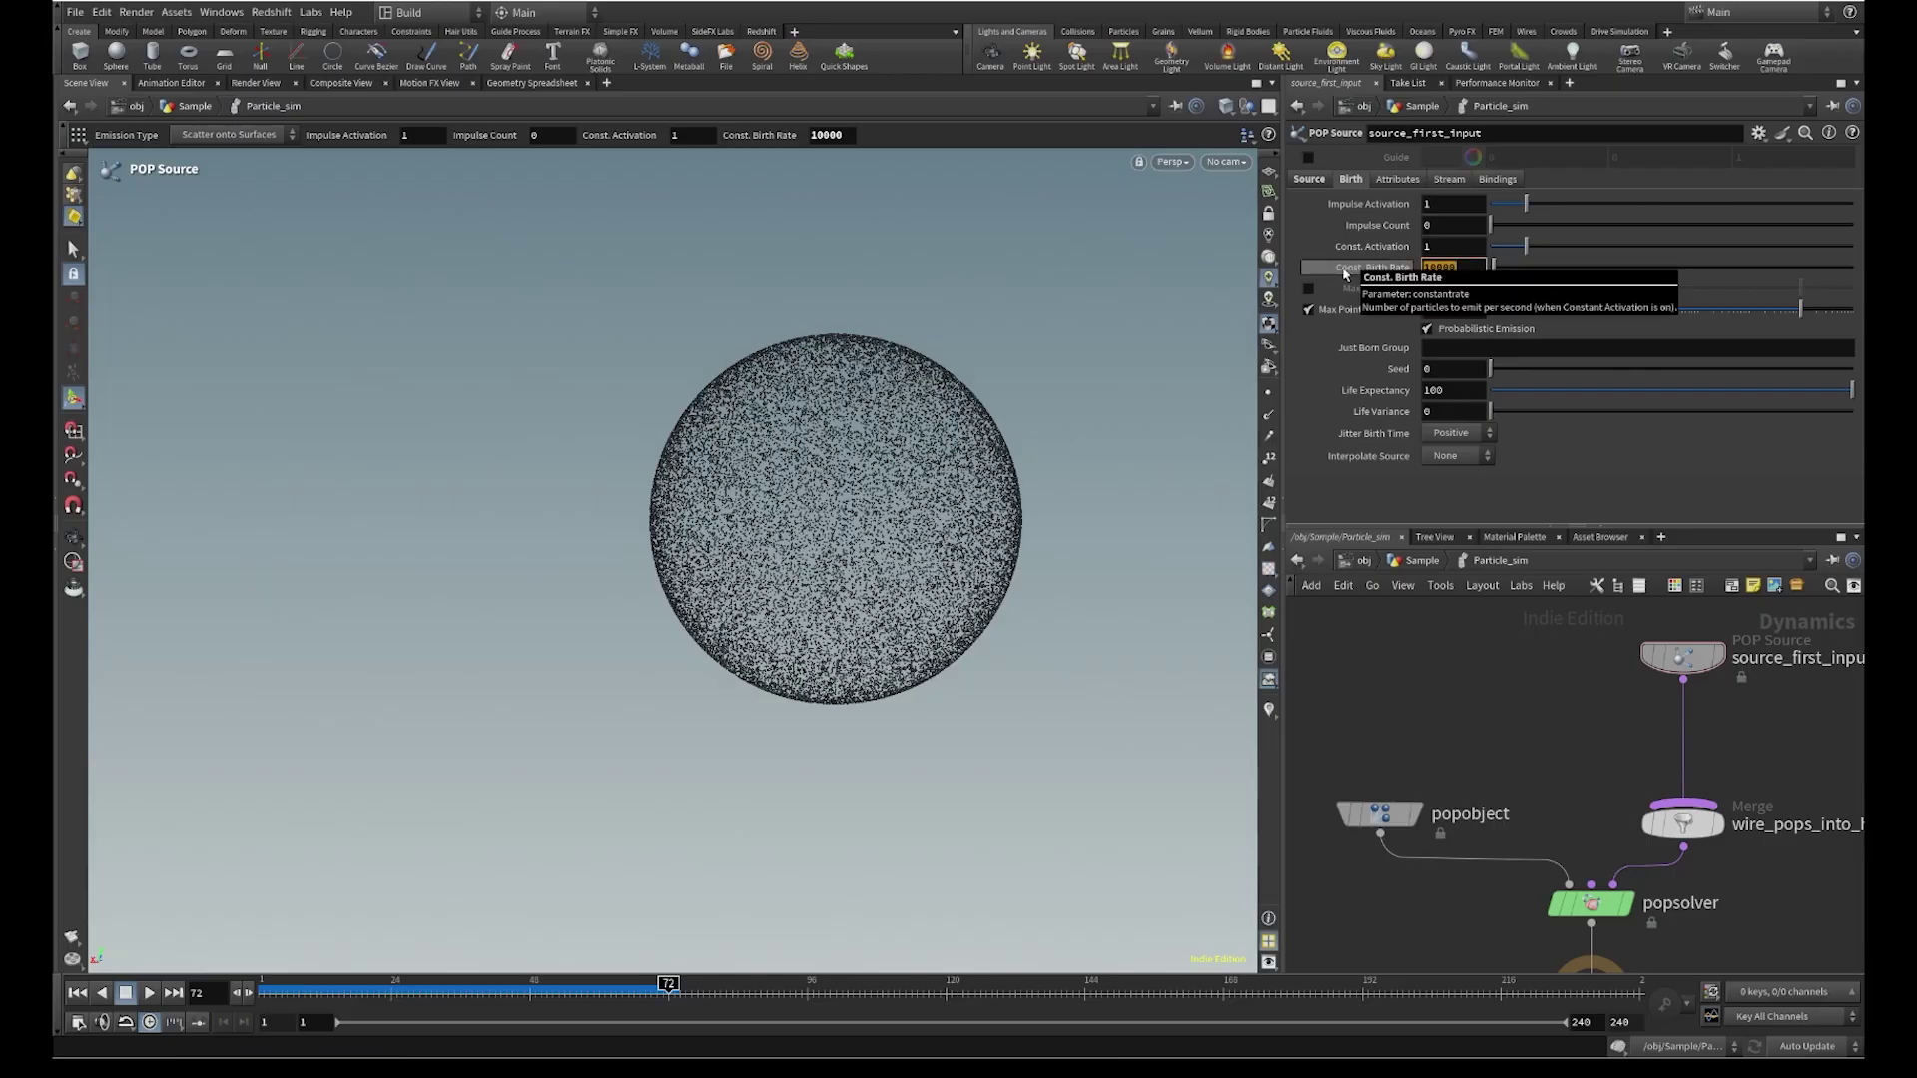
pyautogui.write('0')
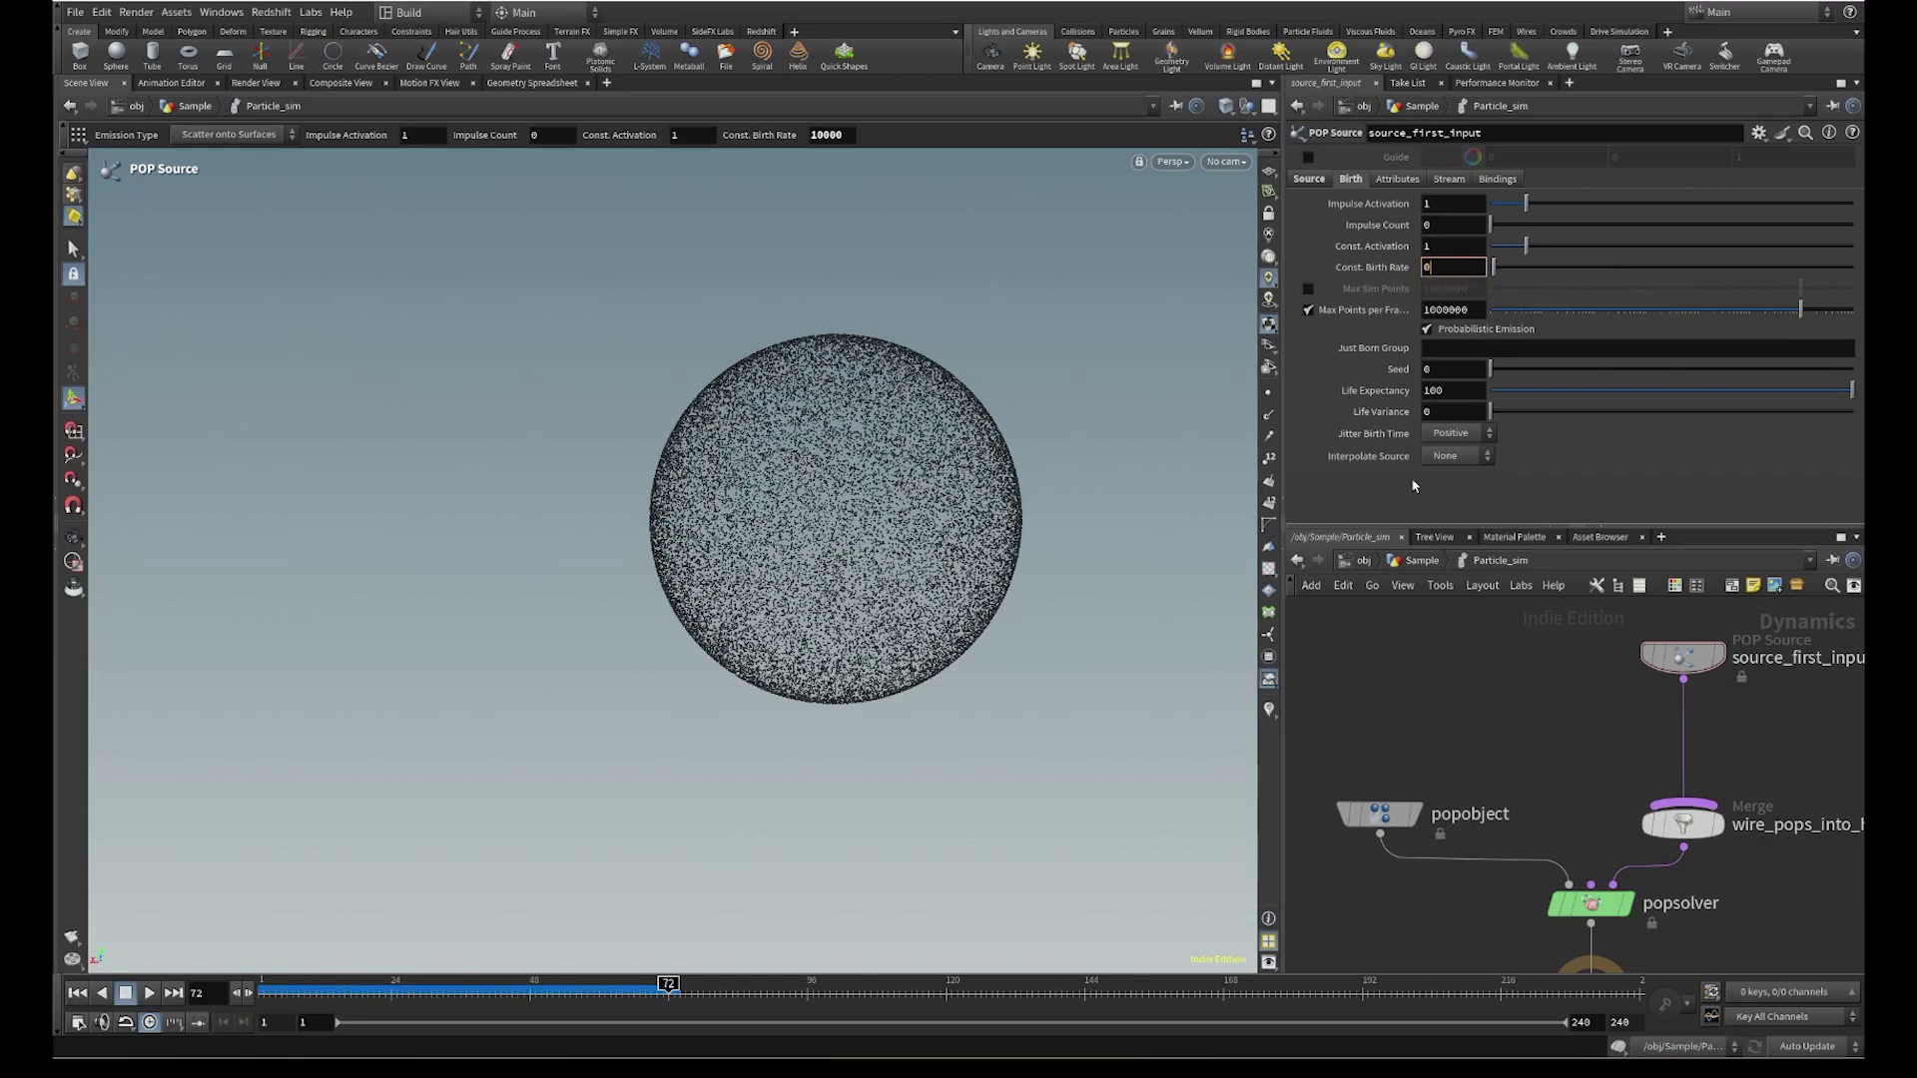
pyautogui.press('Return')
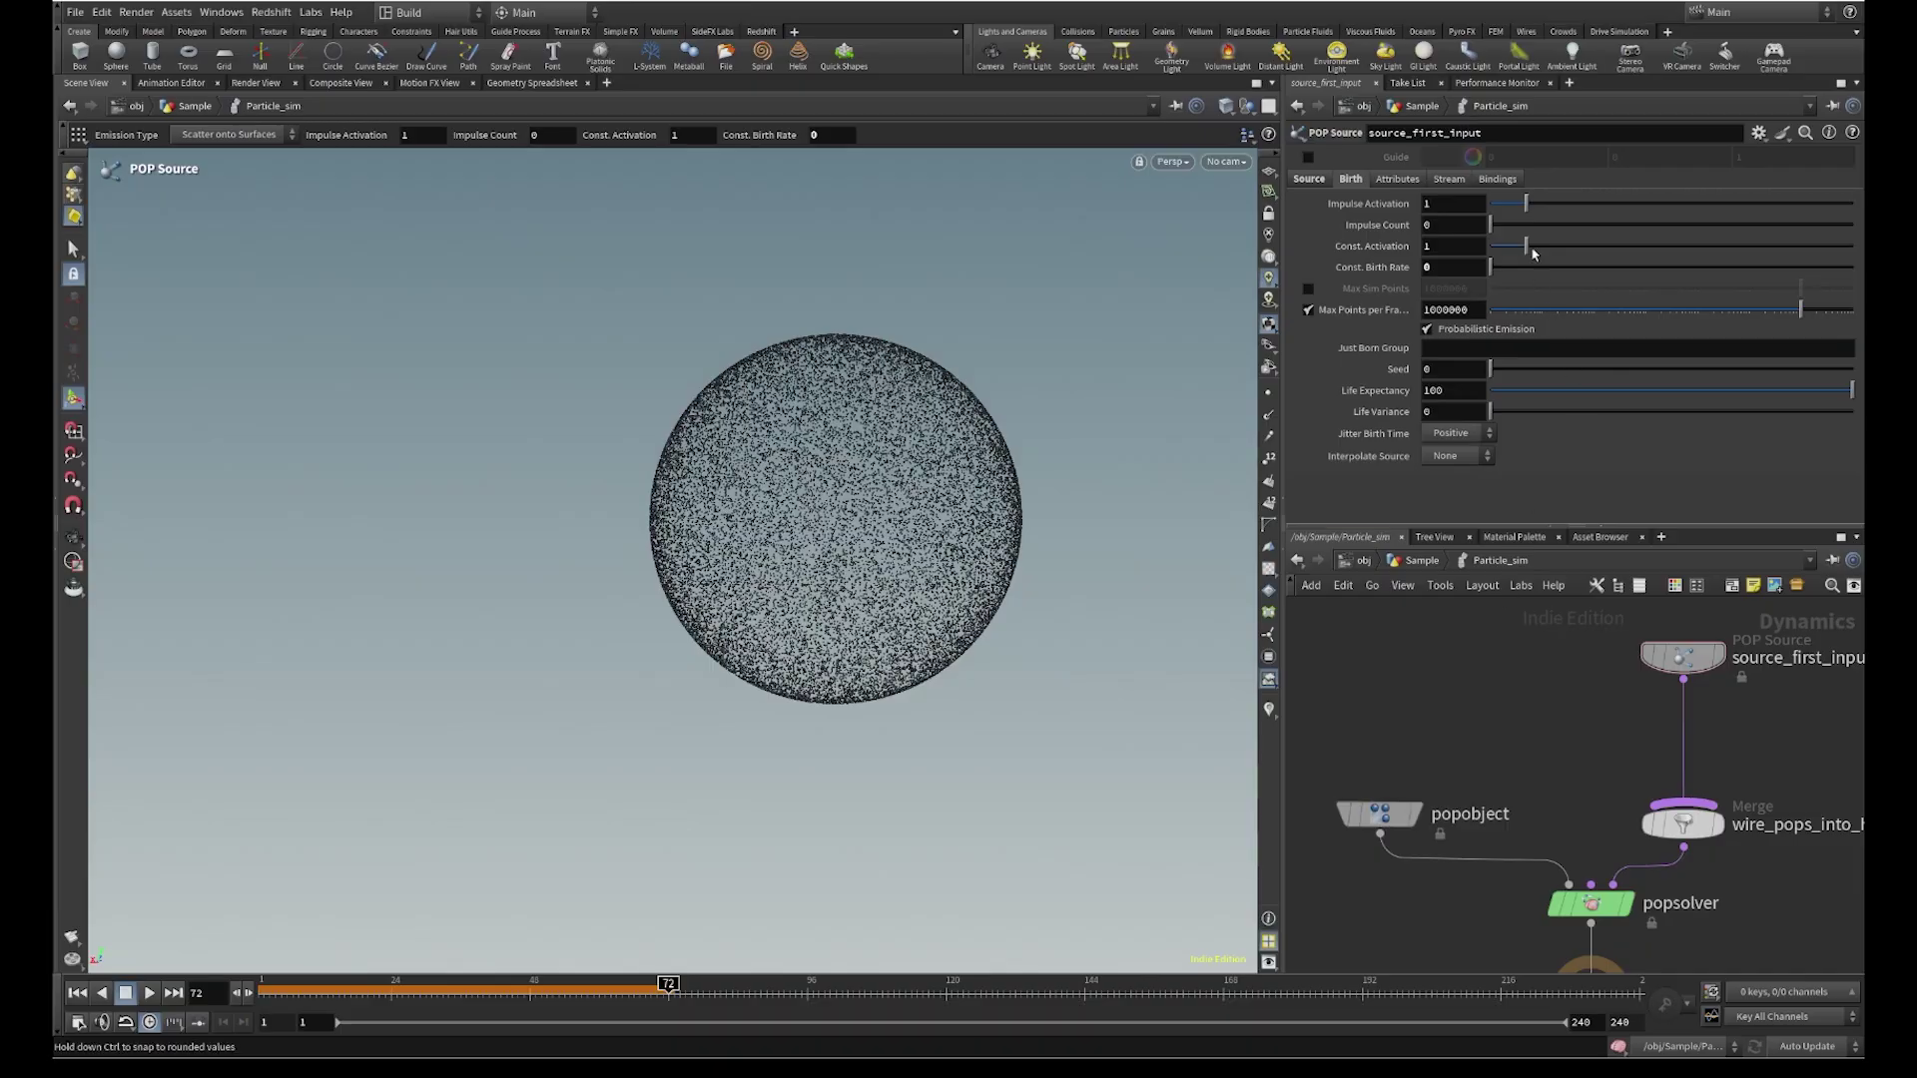
pyautogui.moveTo(1526, 245); pyautogui.dragTo(1447, 247)
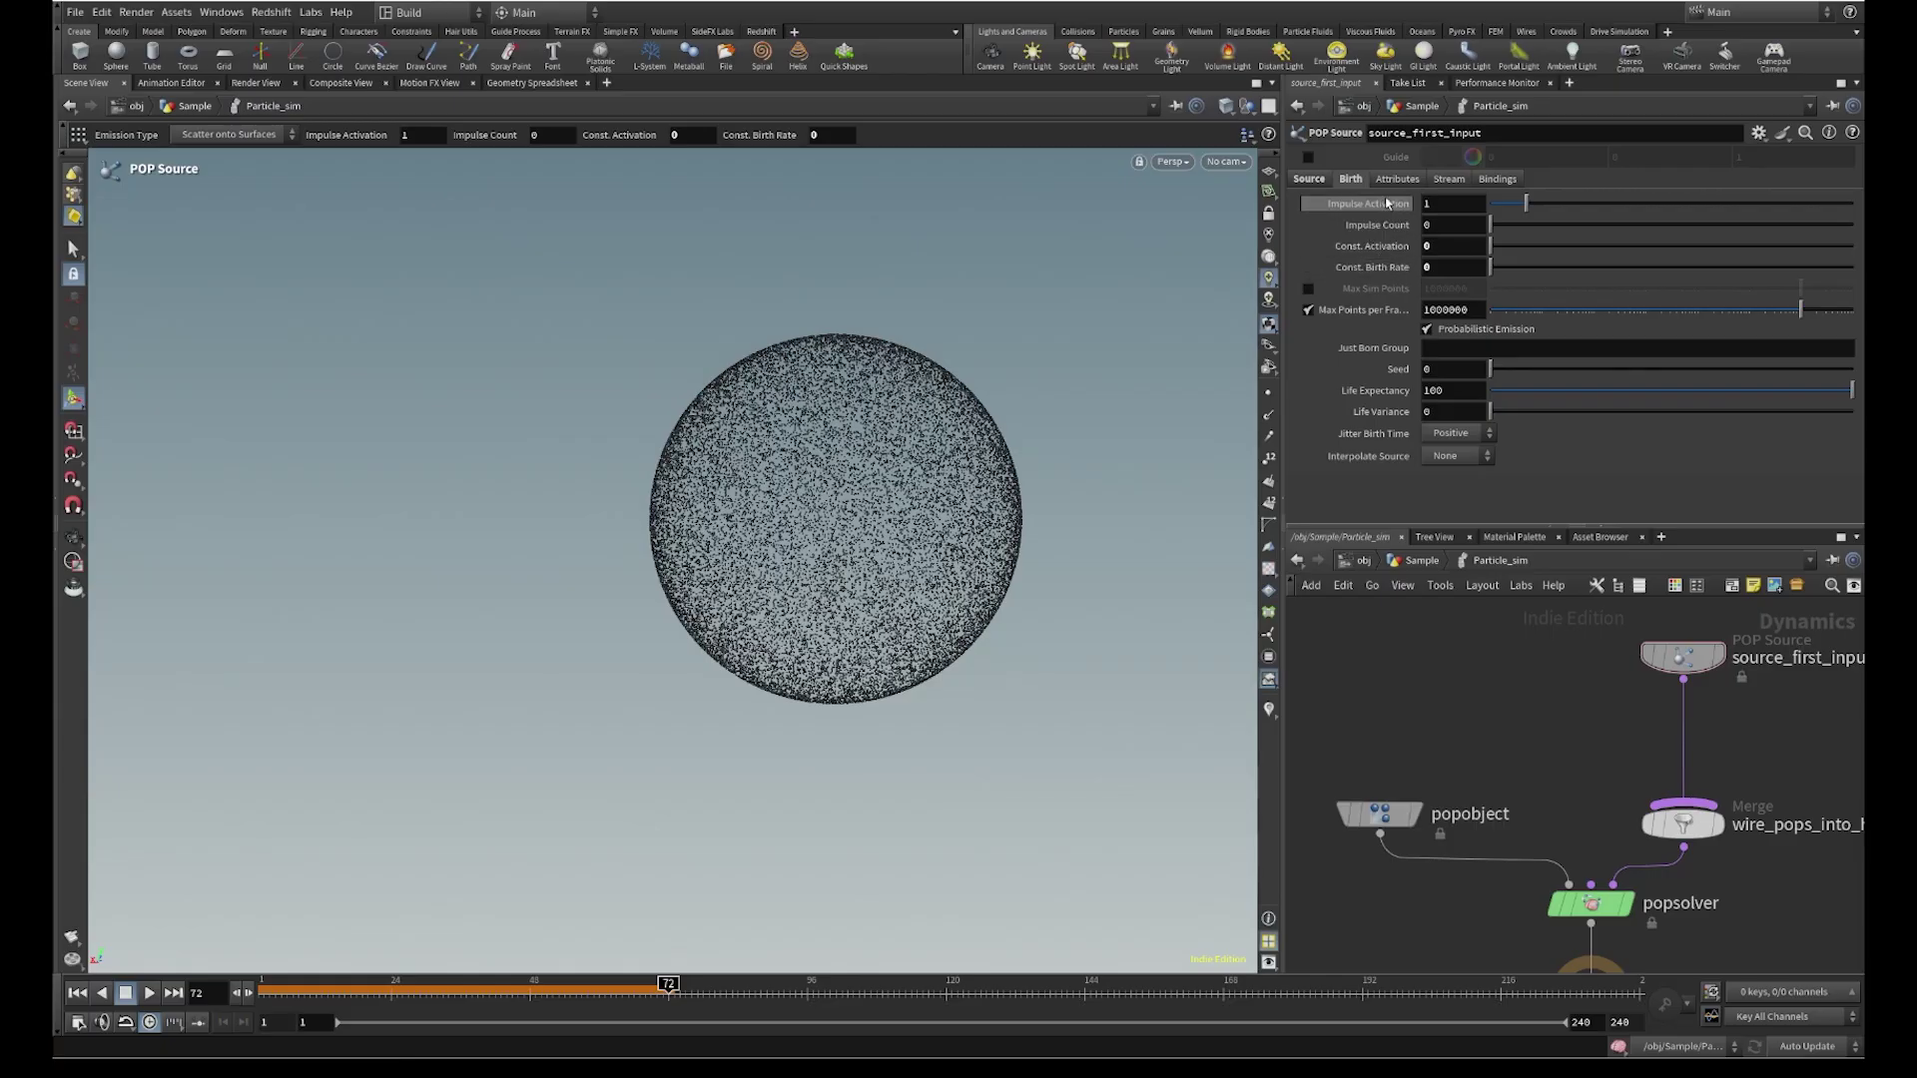
# Set the POP Source's impulse count to 100 and play the impulse emission from frame 1
pyautogui.moveTo(1435, 226); pyautogui.dragTo(1368, 223)
pyautogui.write('100')
pyautogui.press('Return')
pyautogui.click(77, 992)
pyautogui.click(148, 992)
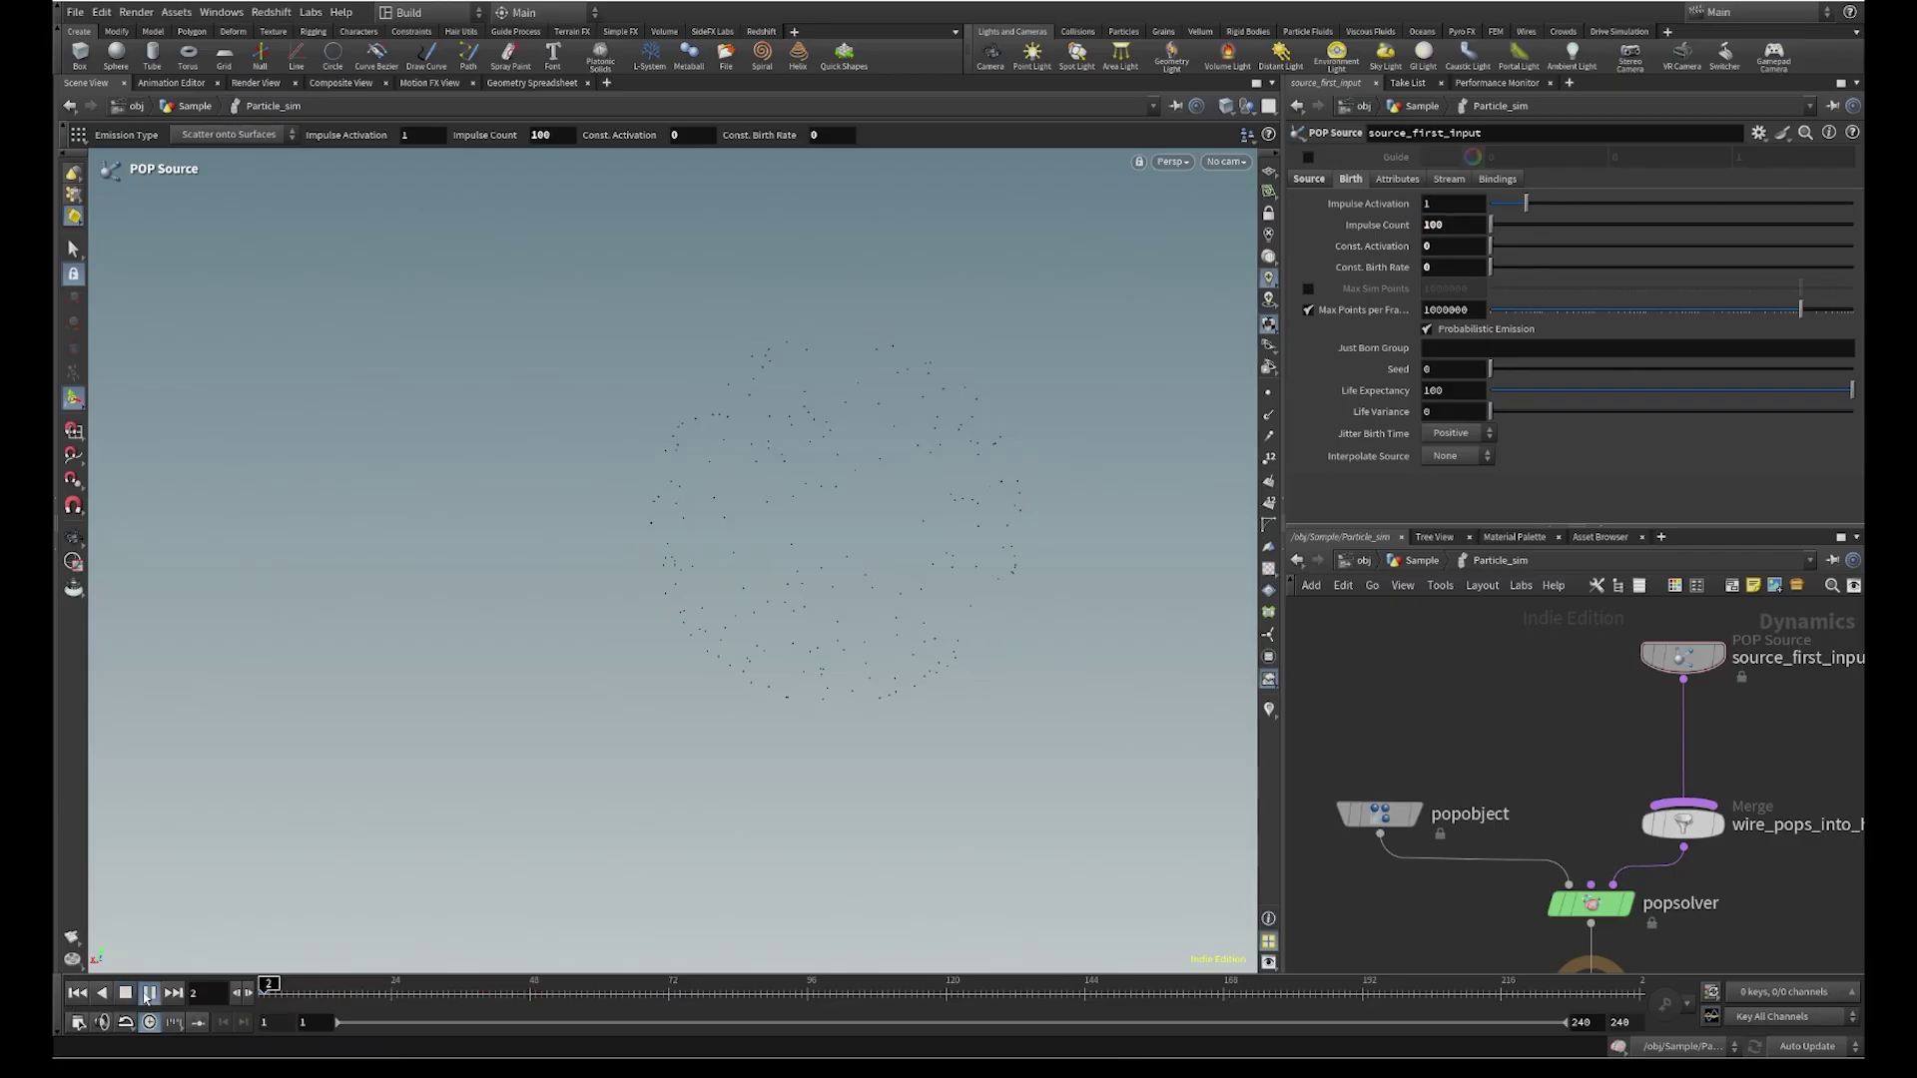
pyautogui.click(149, 993)
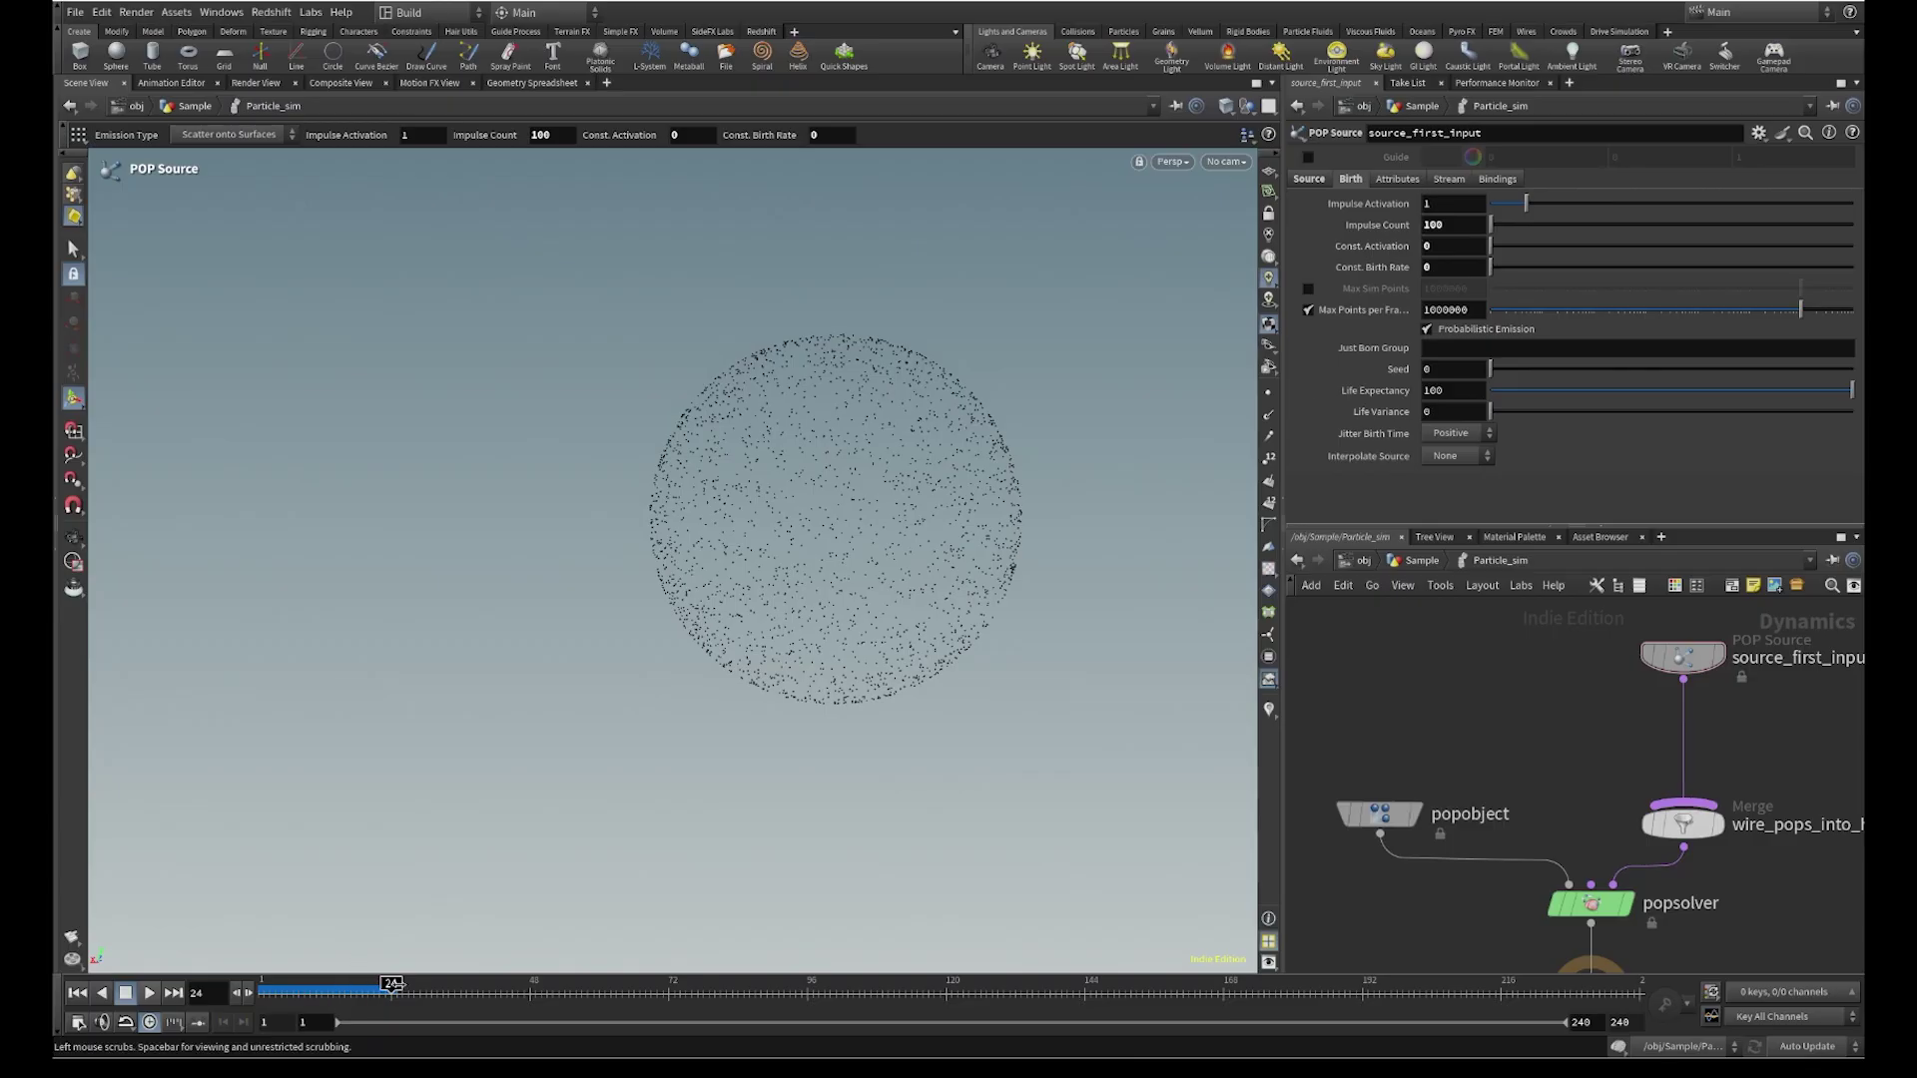
# Check the popobject node's particle count for the impulse emission at frame 24 and at frame 1
pyautogui.click(1316, 819)
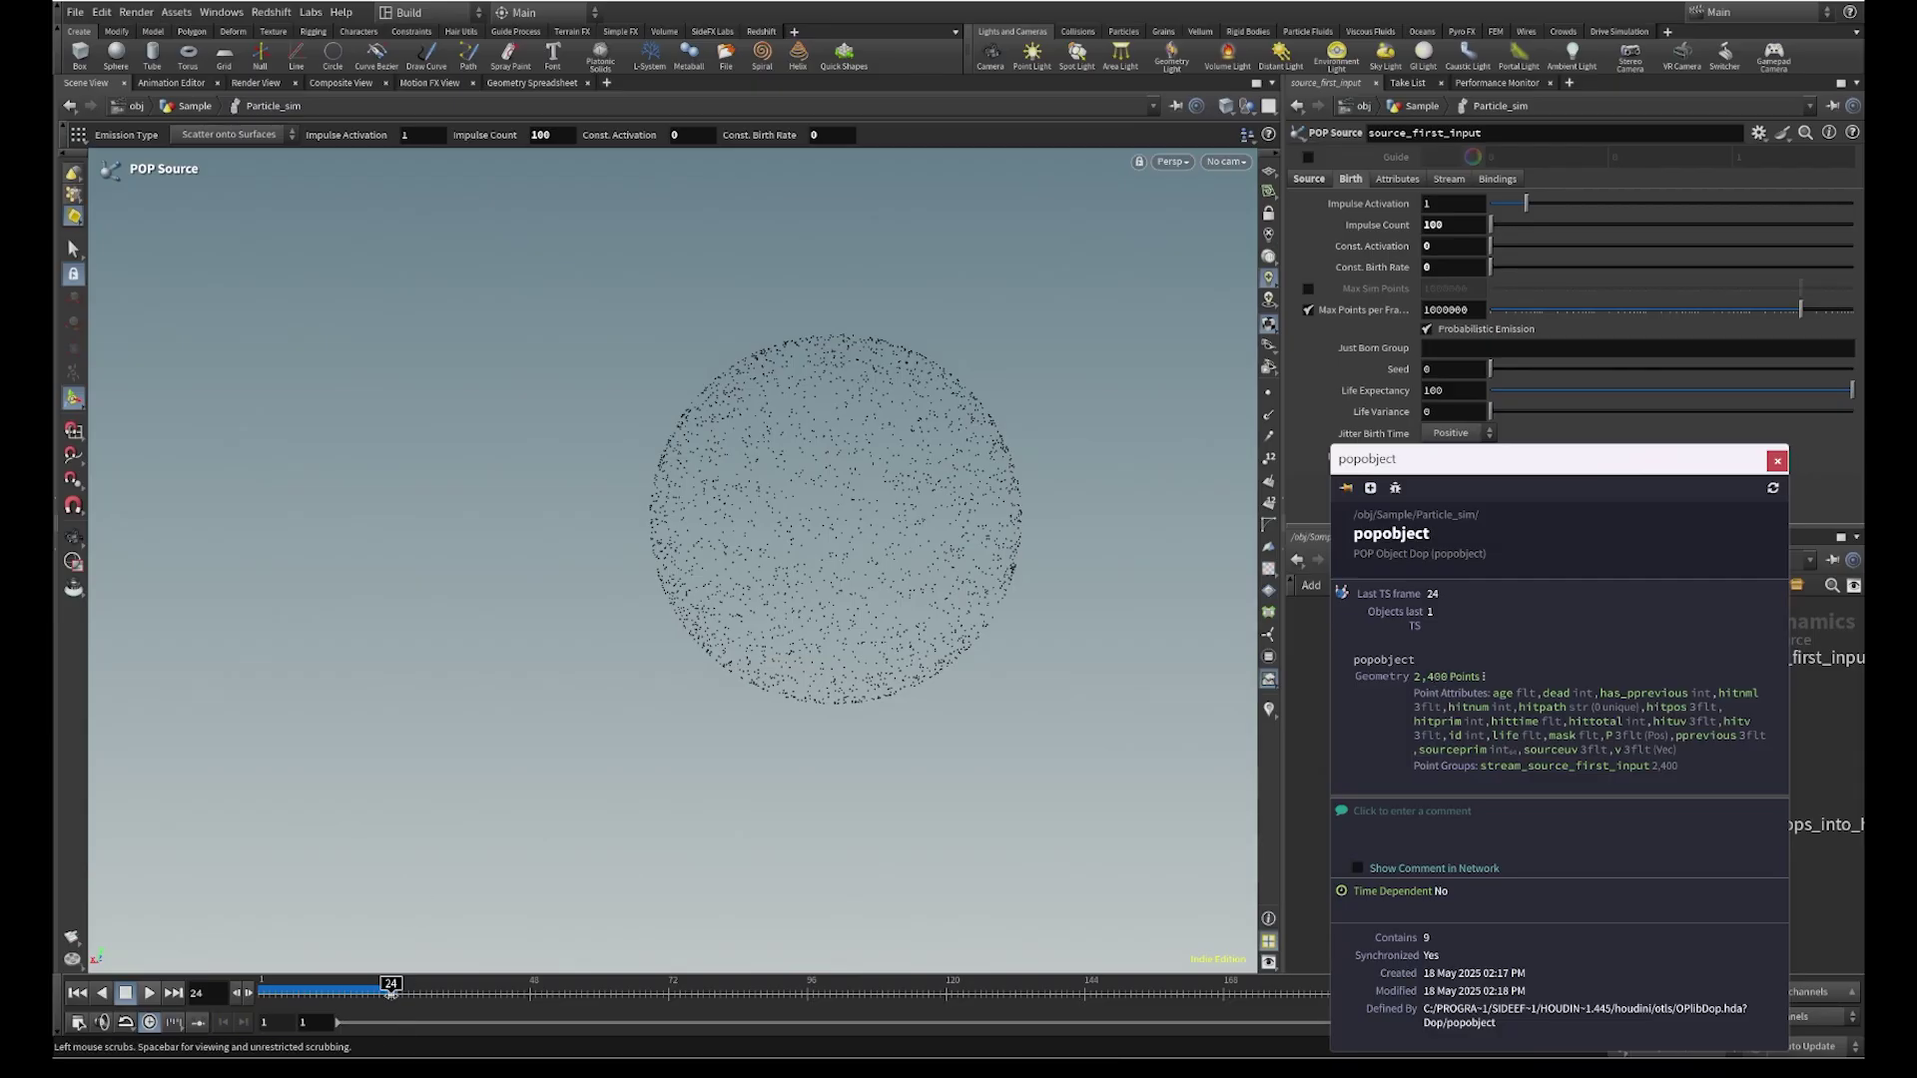
pyautogui.moveTo(358, 991); pyautogui.dragTo(209, 1002)
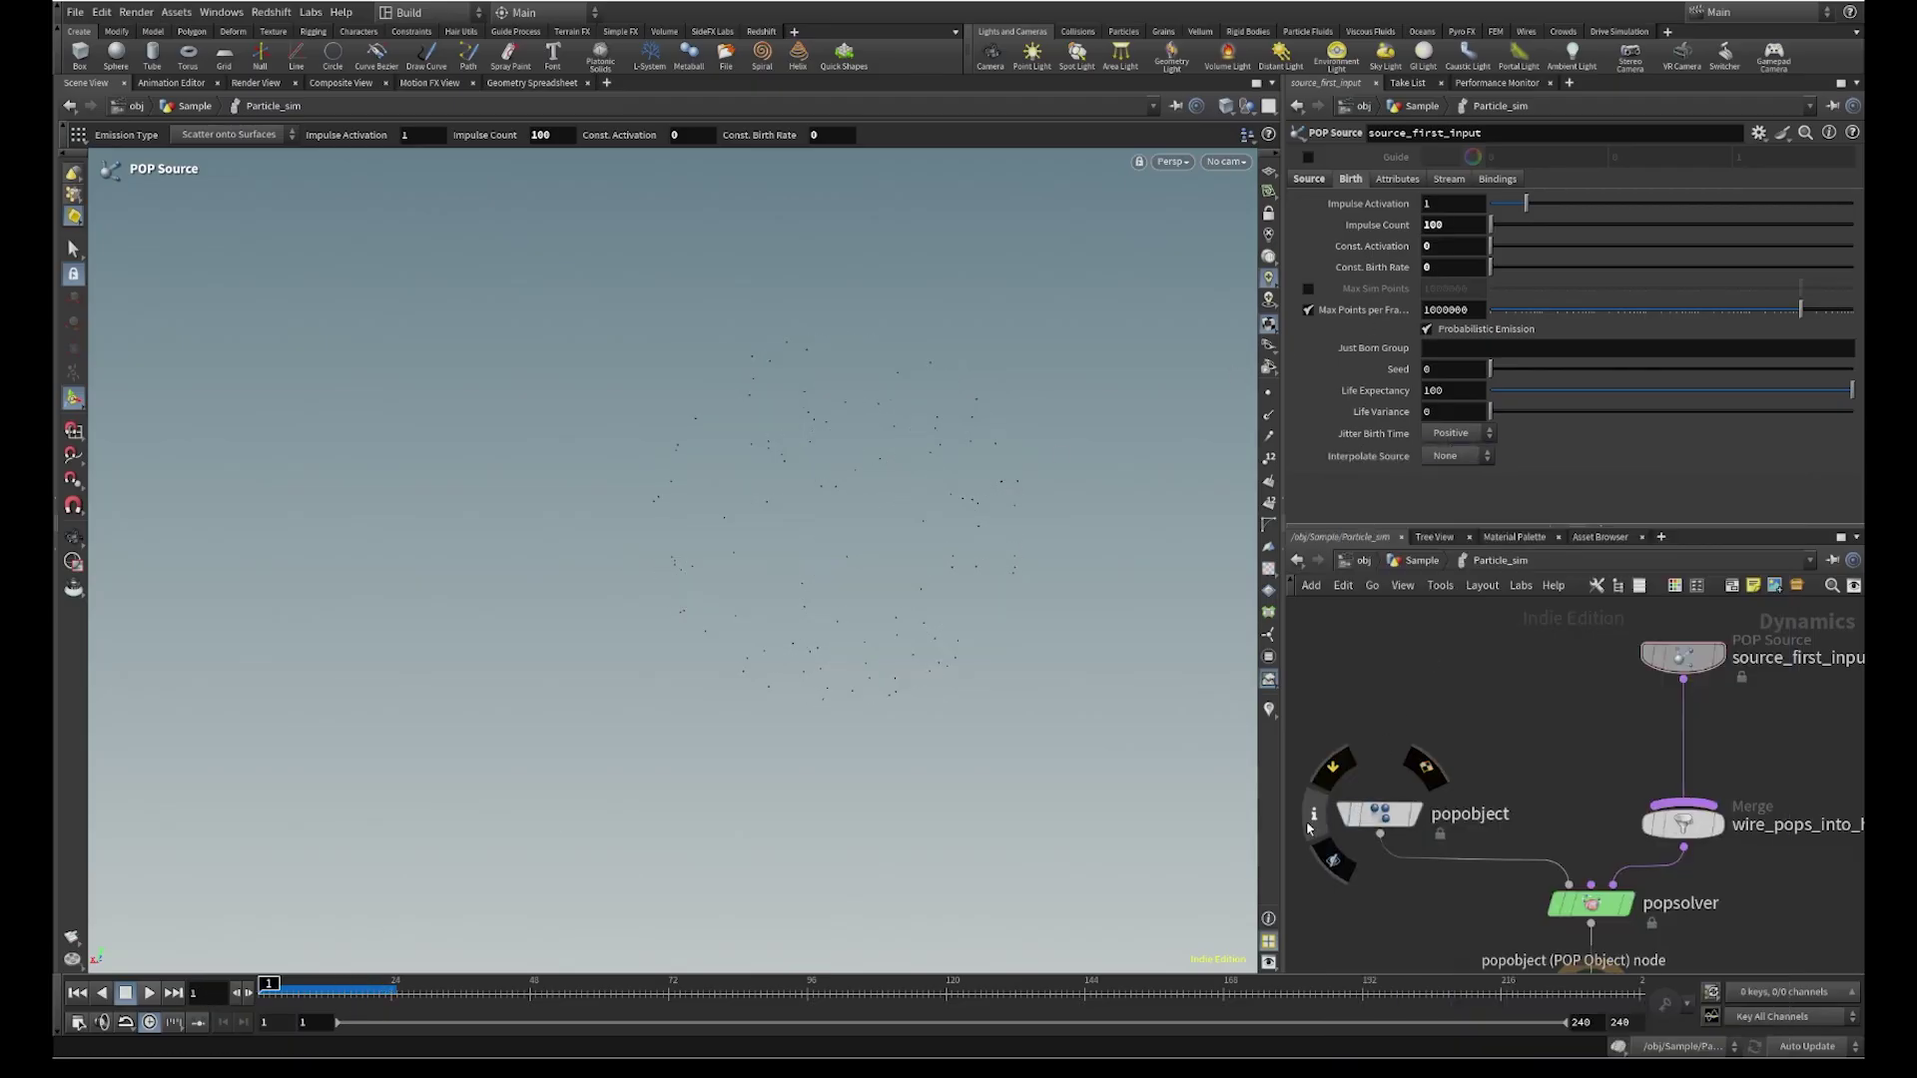
pyautogui.click(1314, 814)
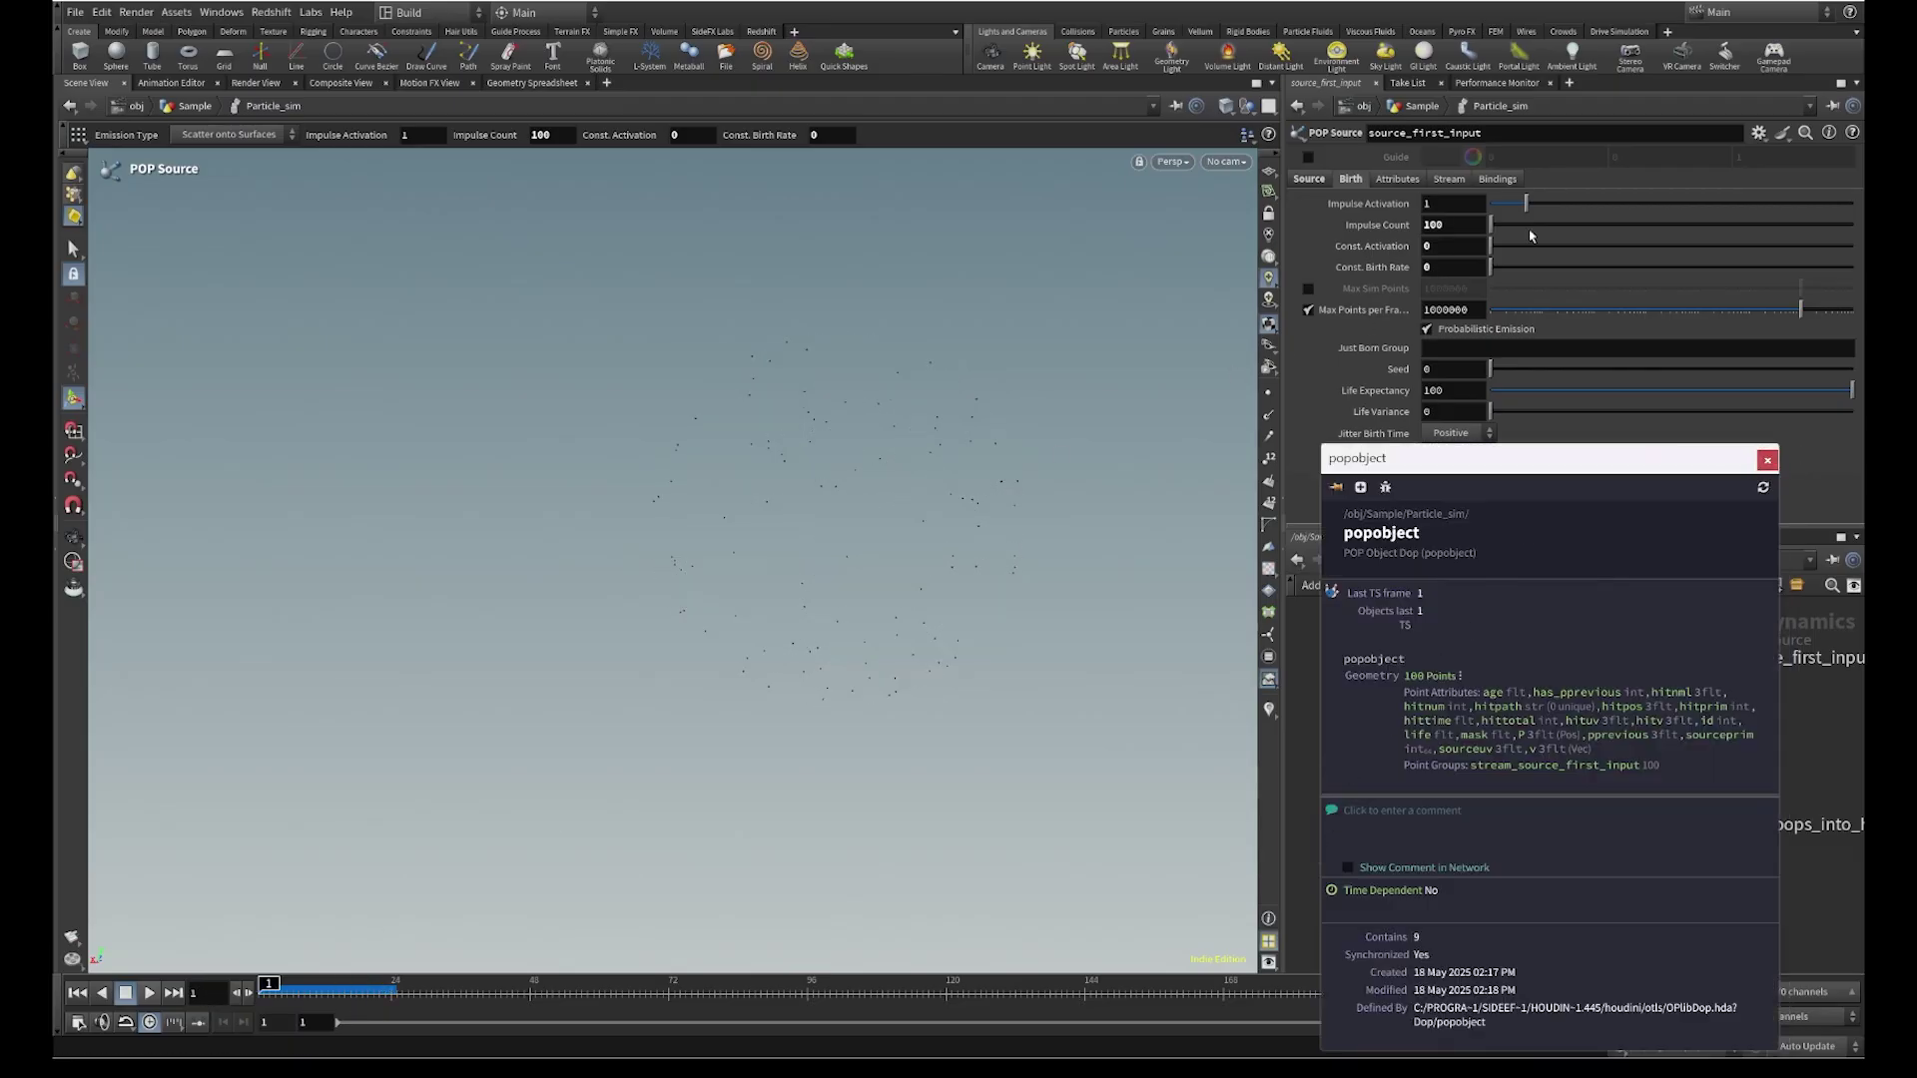
pyautogui.click(1767, 460)
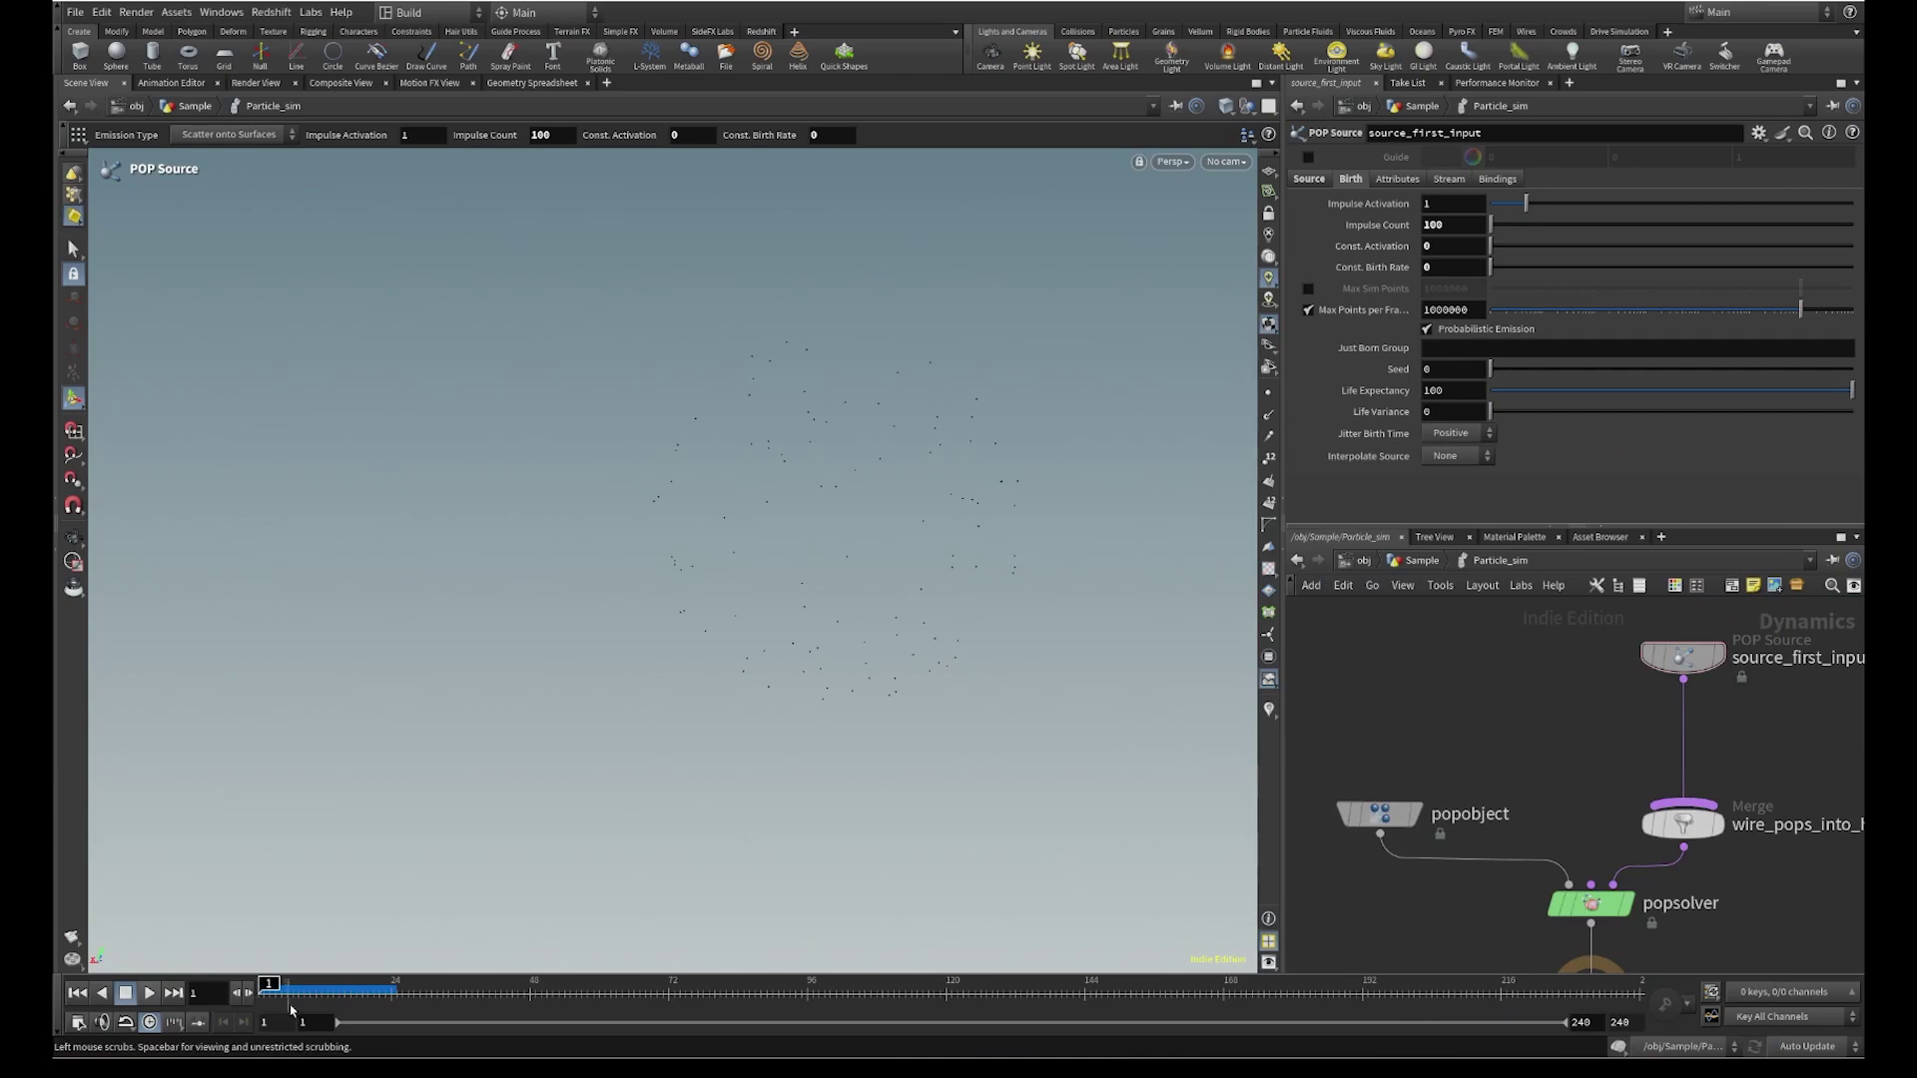
# Step through frames 2 and 3, checking the popobject node's particle count at each
pyautogui.click(276, 988)
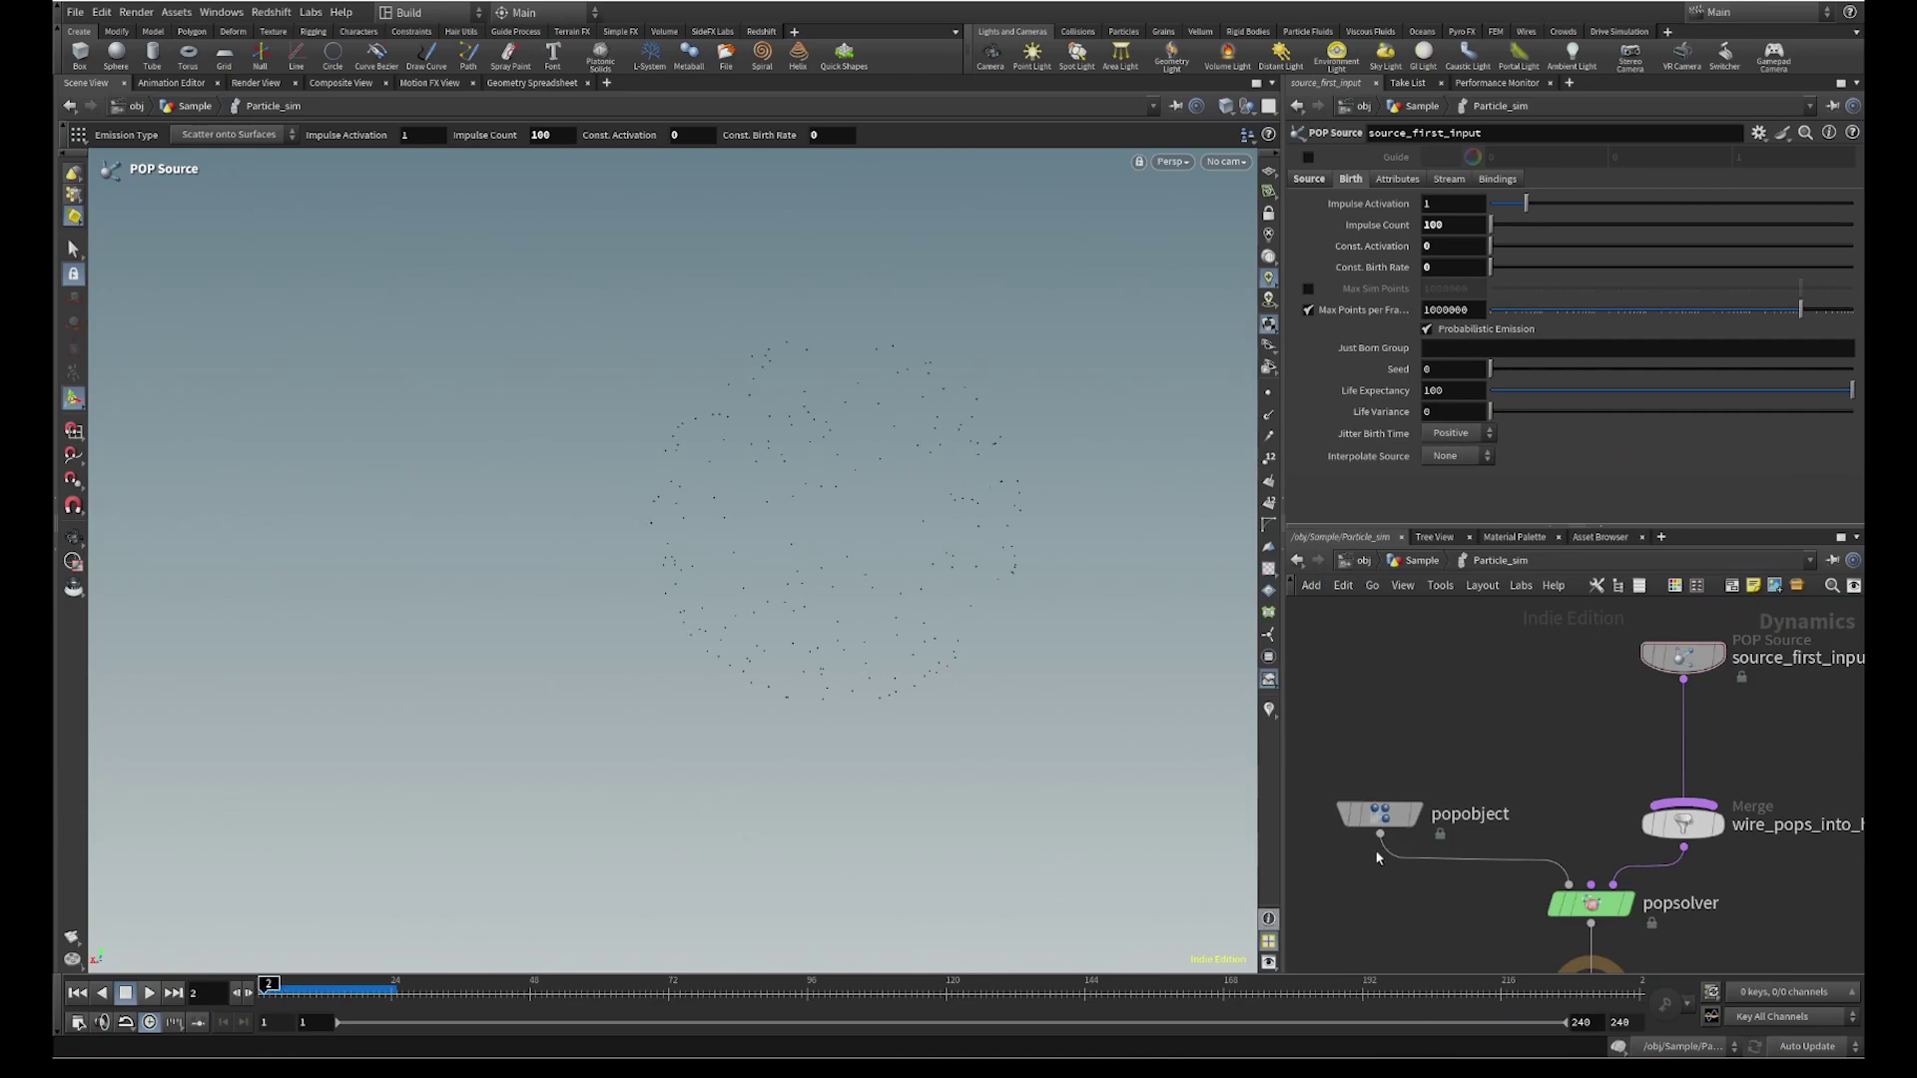
pyautogui.click(1314, 814)
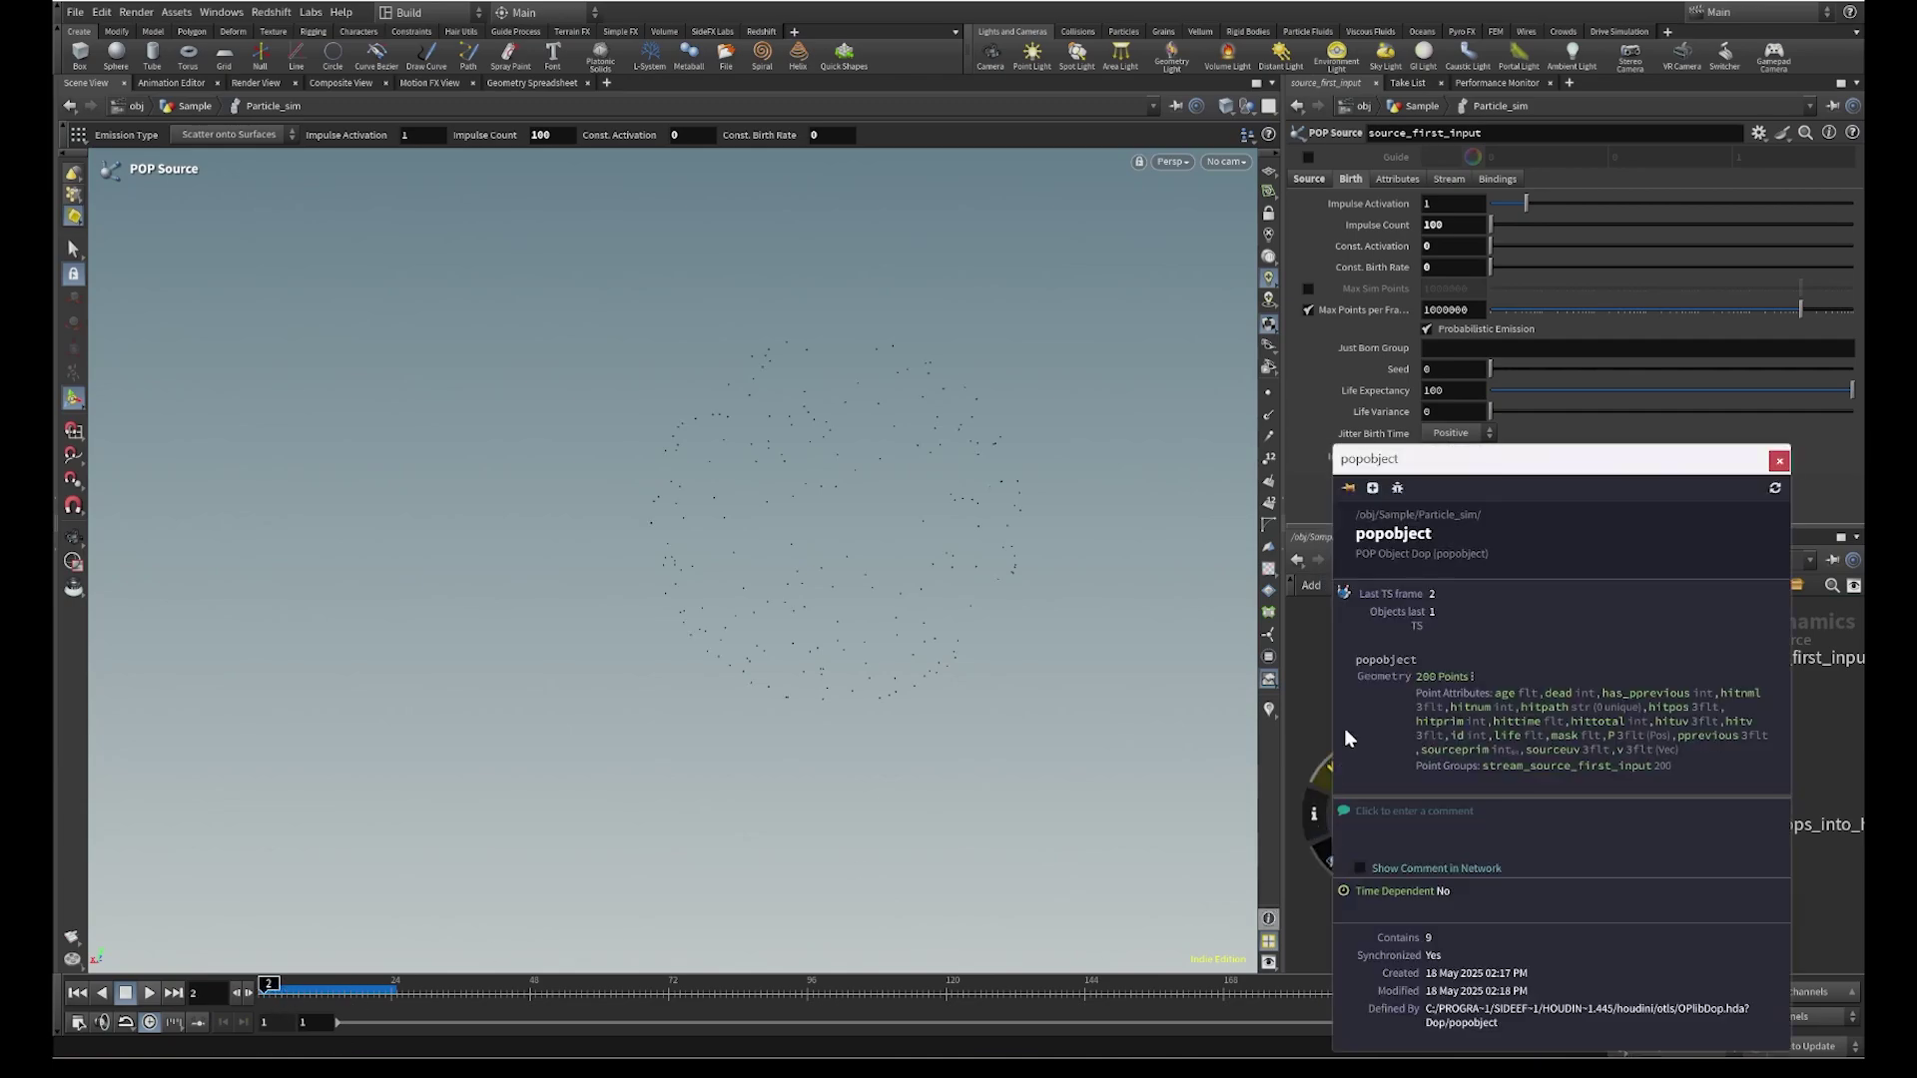
pyautogui.click(1779, 461)
pyautogui.click(273, 987)
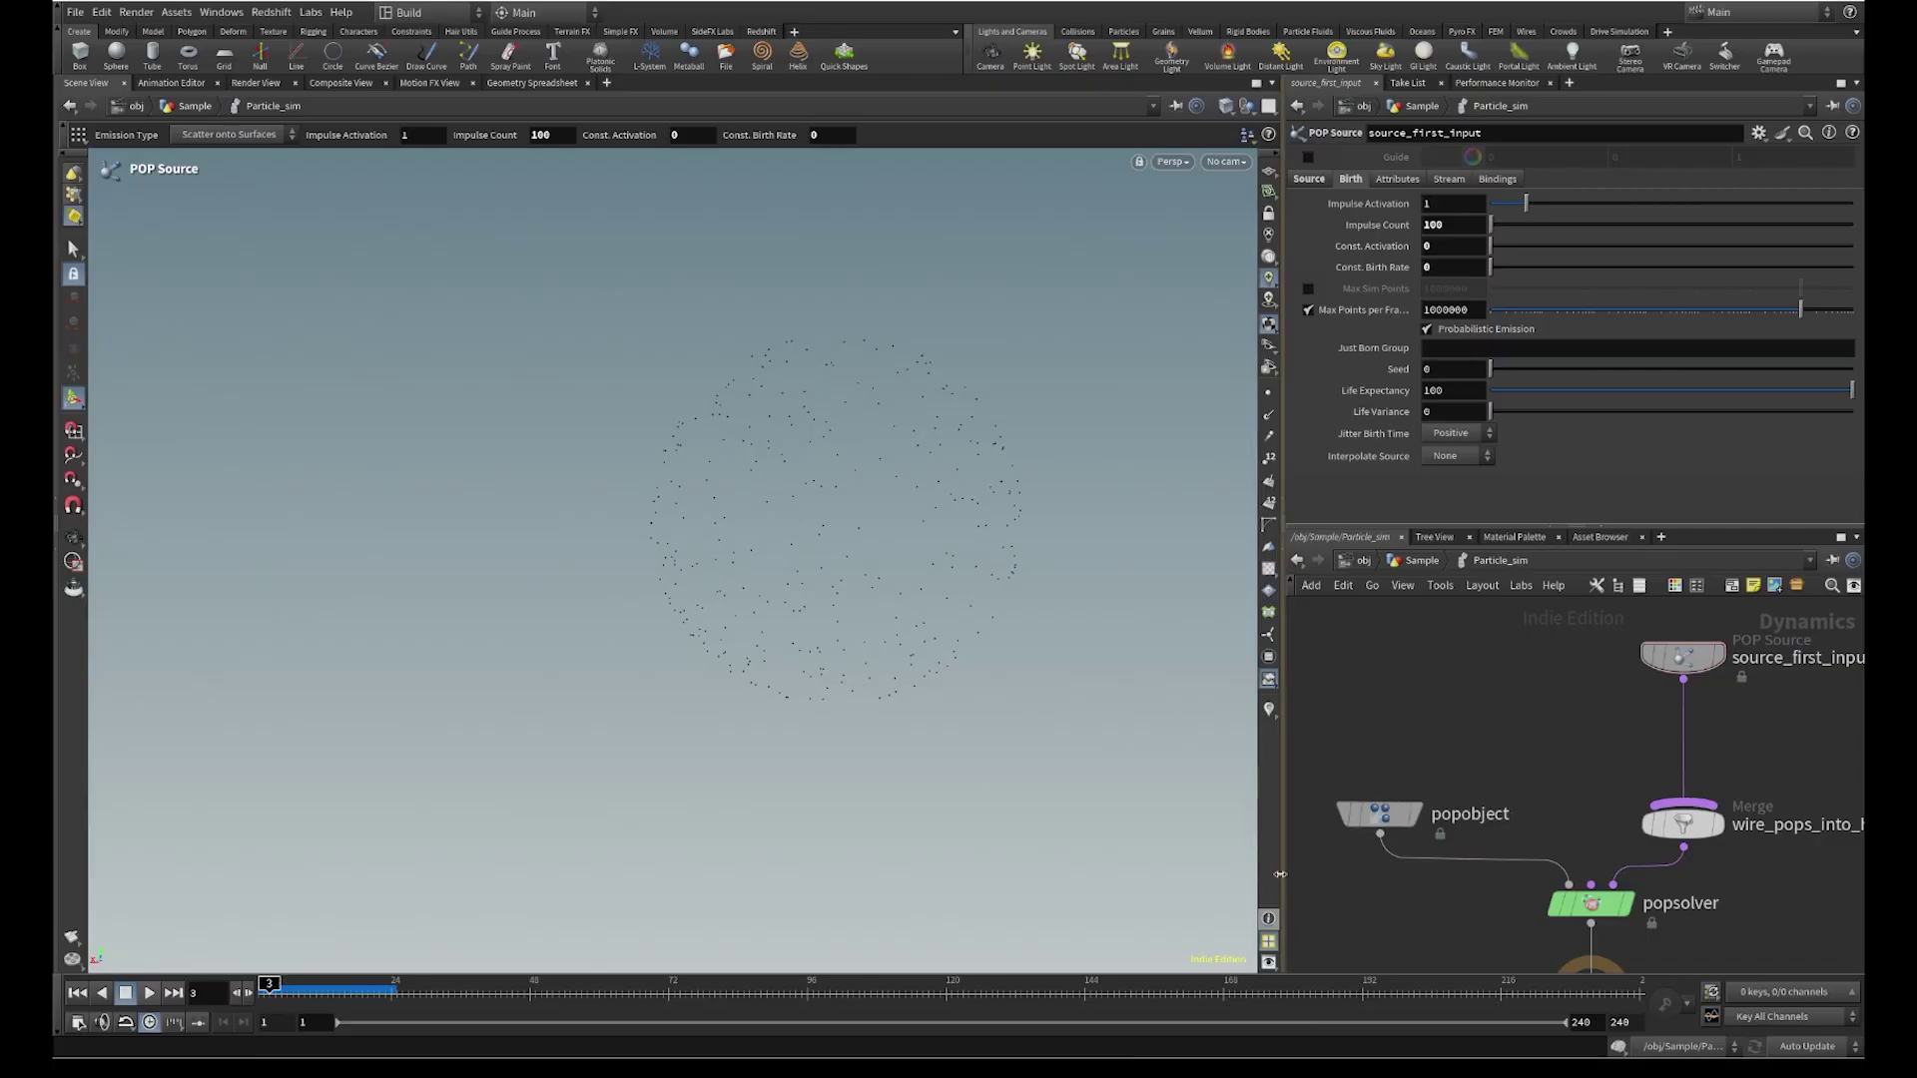
pyautogui.click(1314, 814)
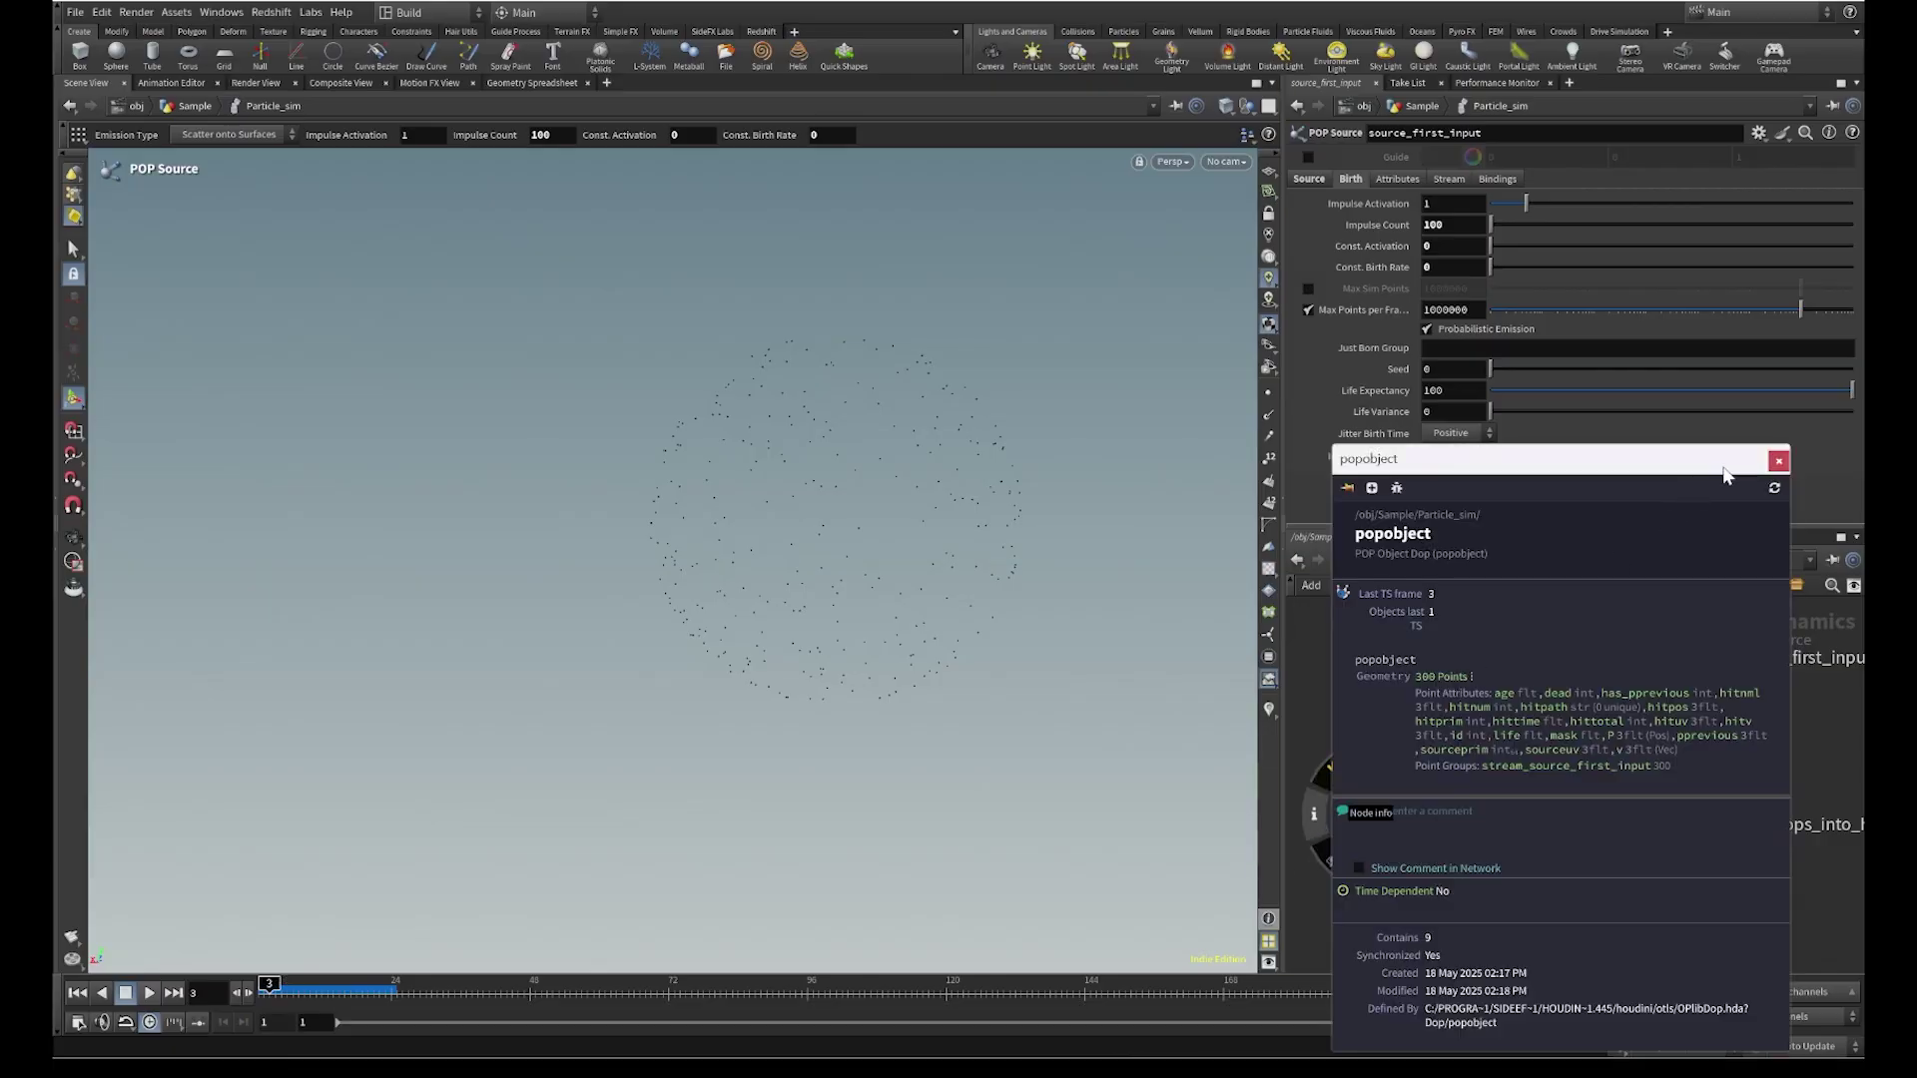
pyautogui.click(1779, 460)
# Move to frame 48 and check the popobject node's particle count for the impulse emission
pyautogui.moveTo(499, 988); pyautogui.dragTo(521, 987)
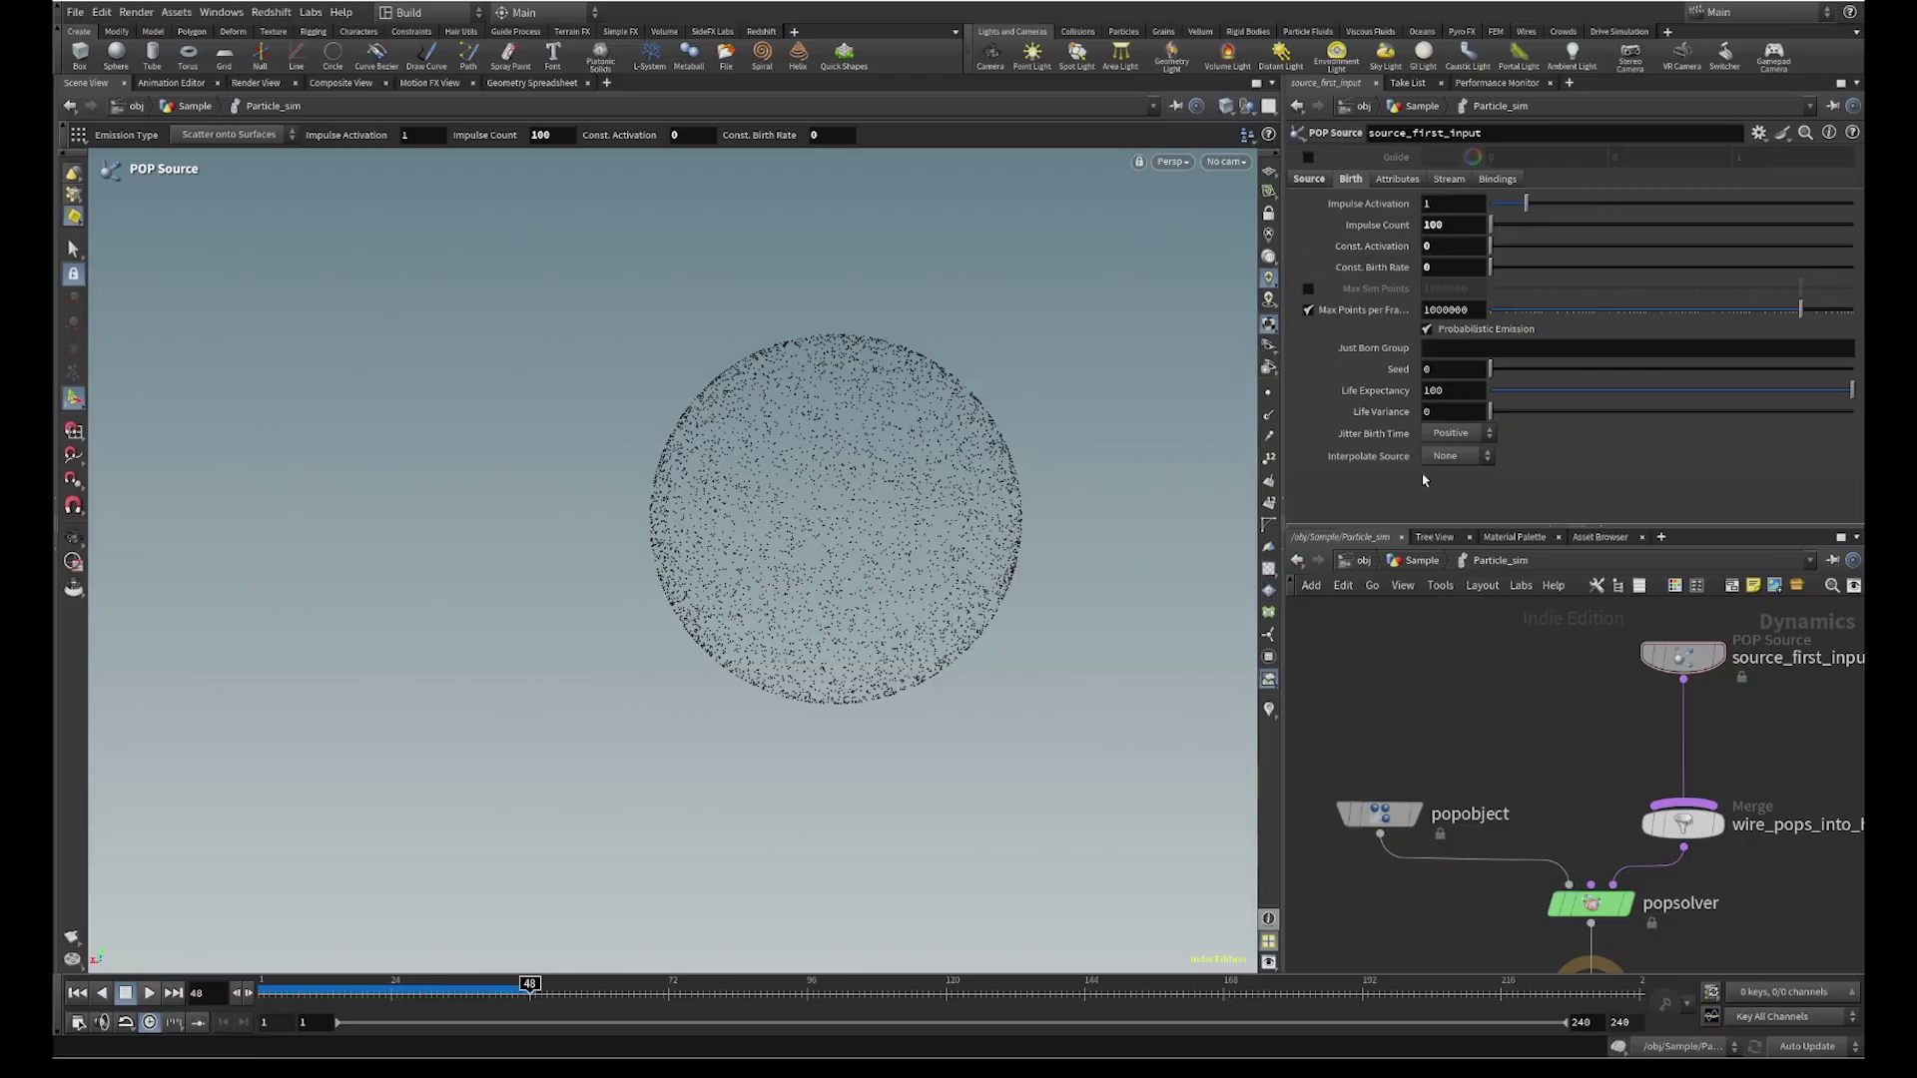
pyautogui.moveTo(1377, 826)
pyautogui.click(1314, 815)
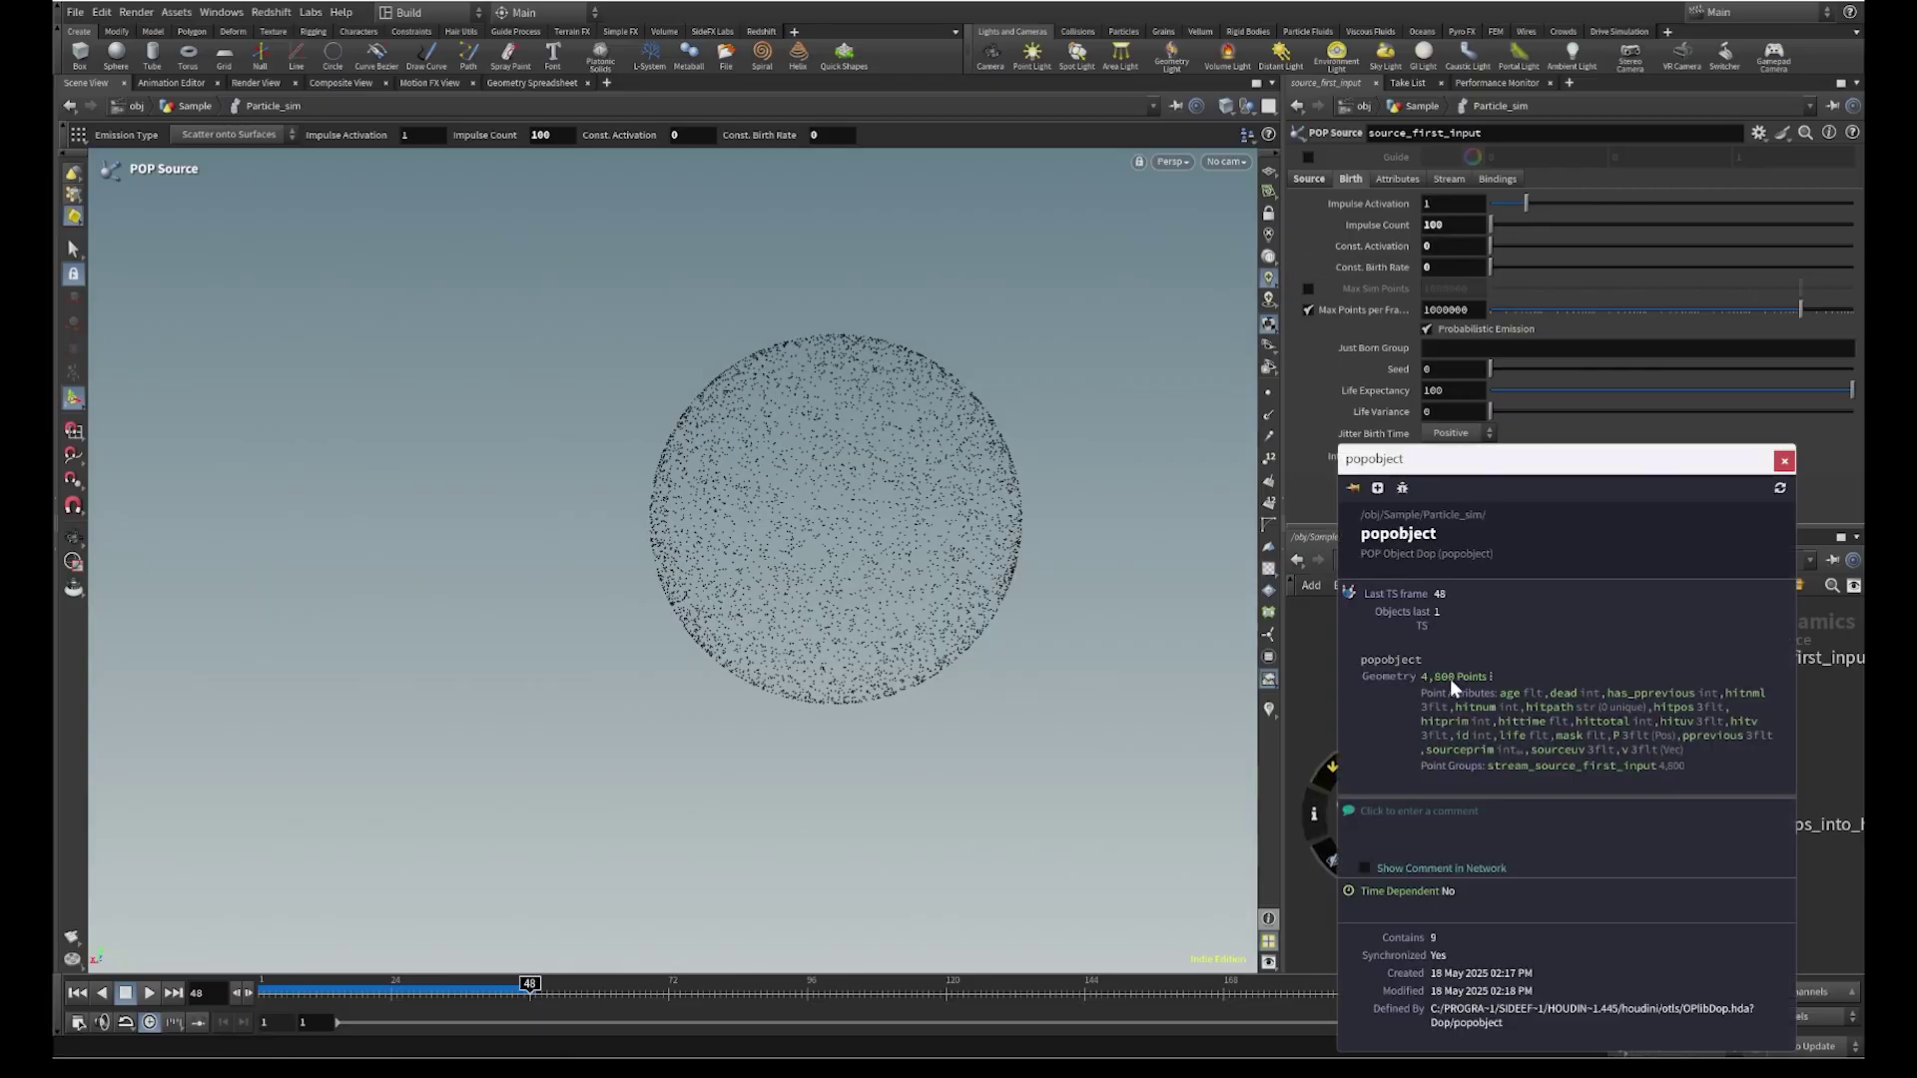
pyautogui.click(1784, 461)
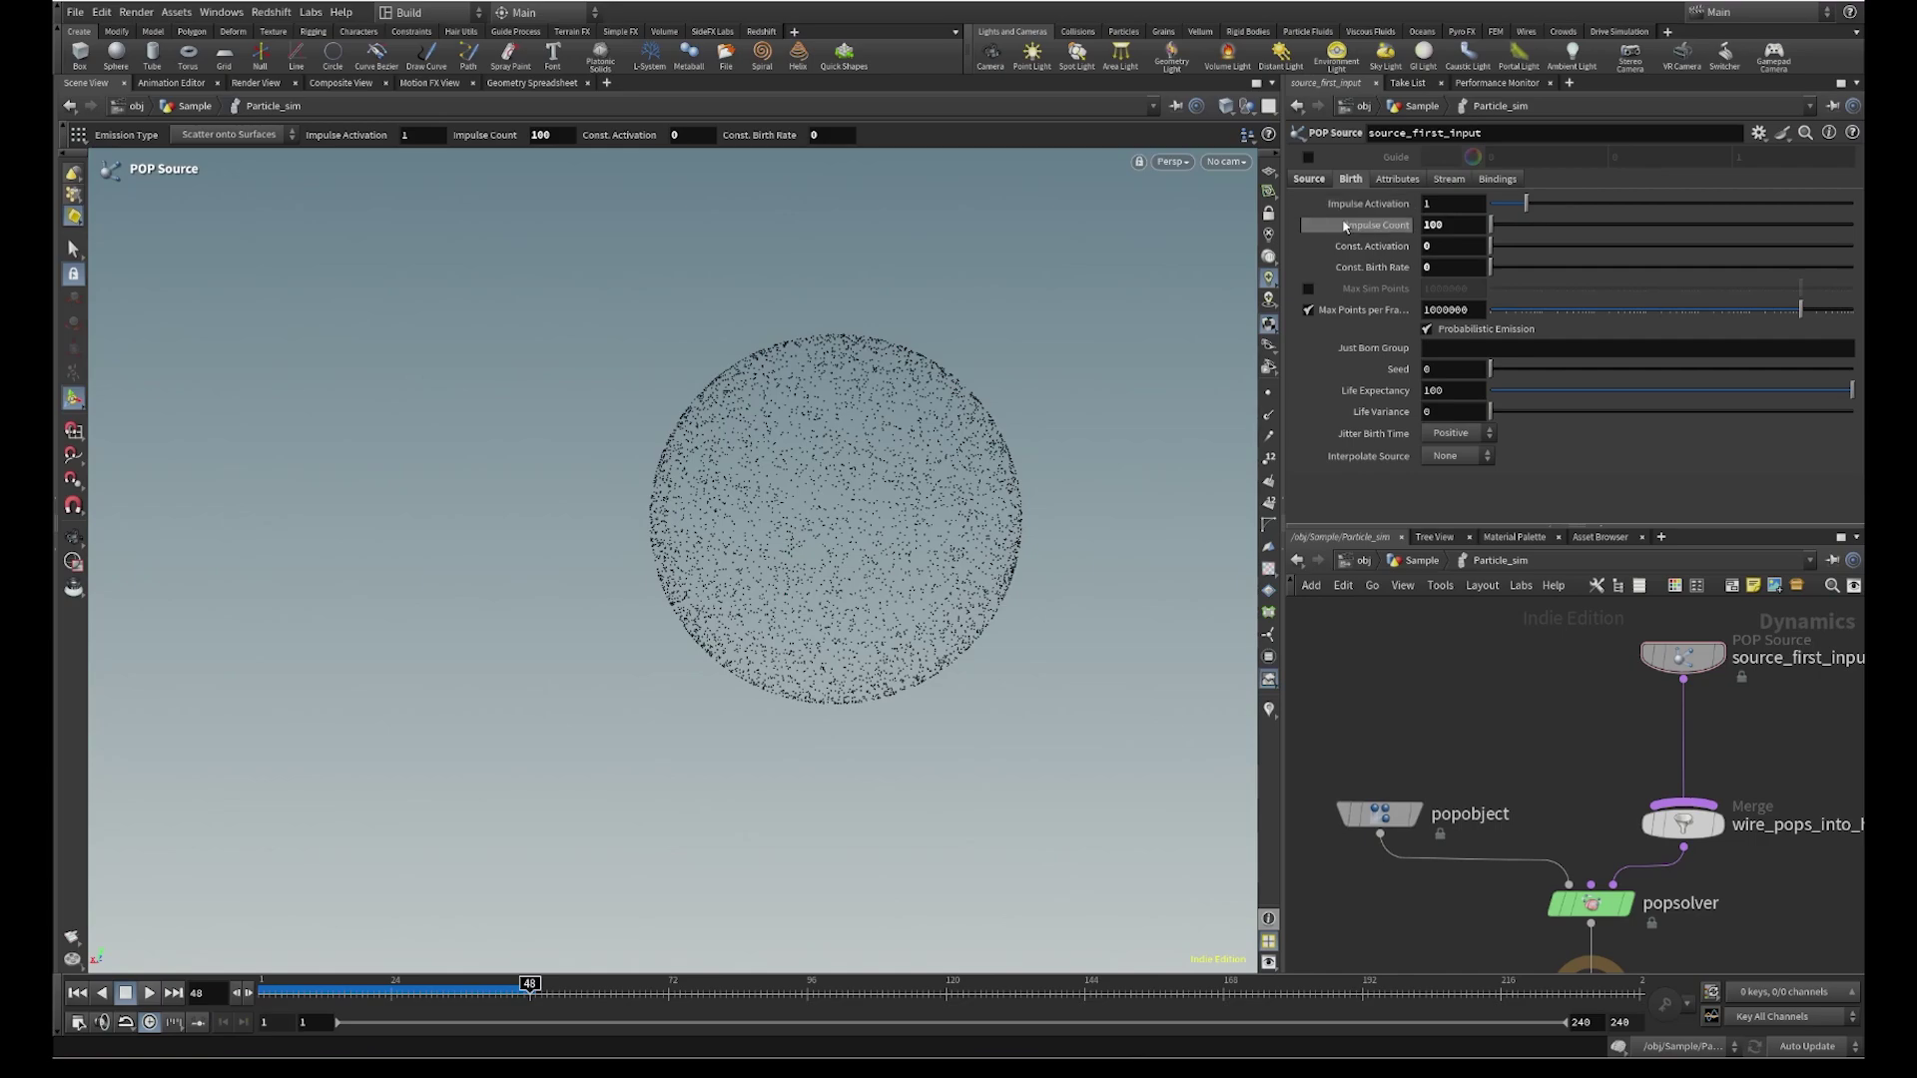
# Reset the POP Source's impulse count to 0 and its constant activation to 1
pyautogui.doubleClick(1425, 224)
pyautogui.write('0')
pyautogui.press('Return')
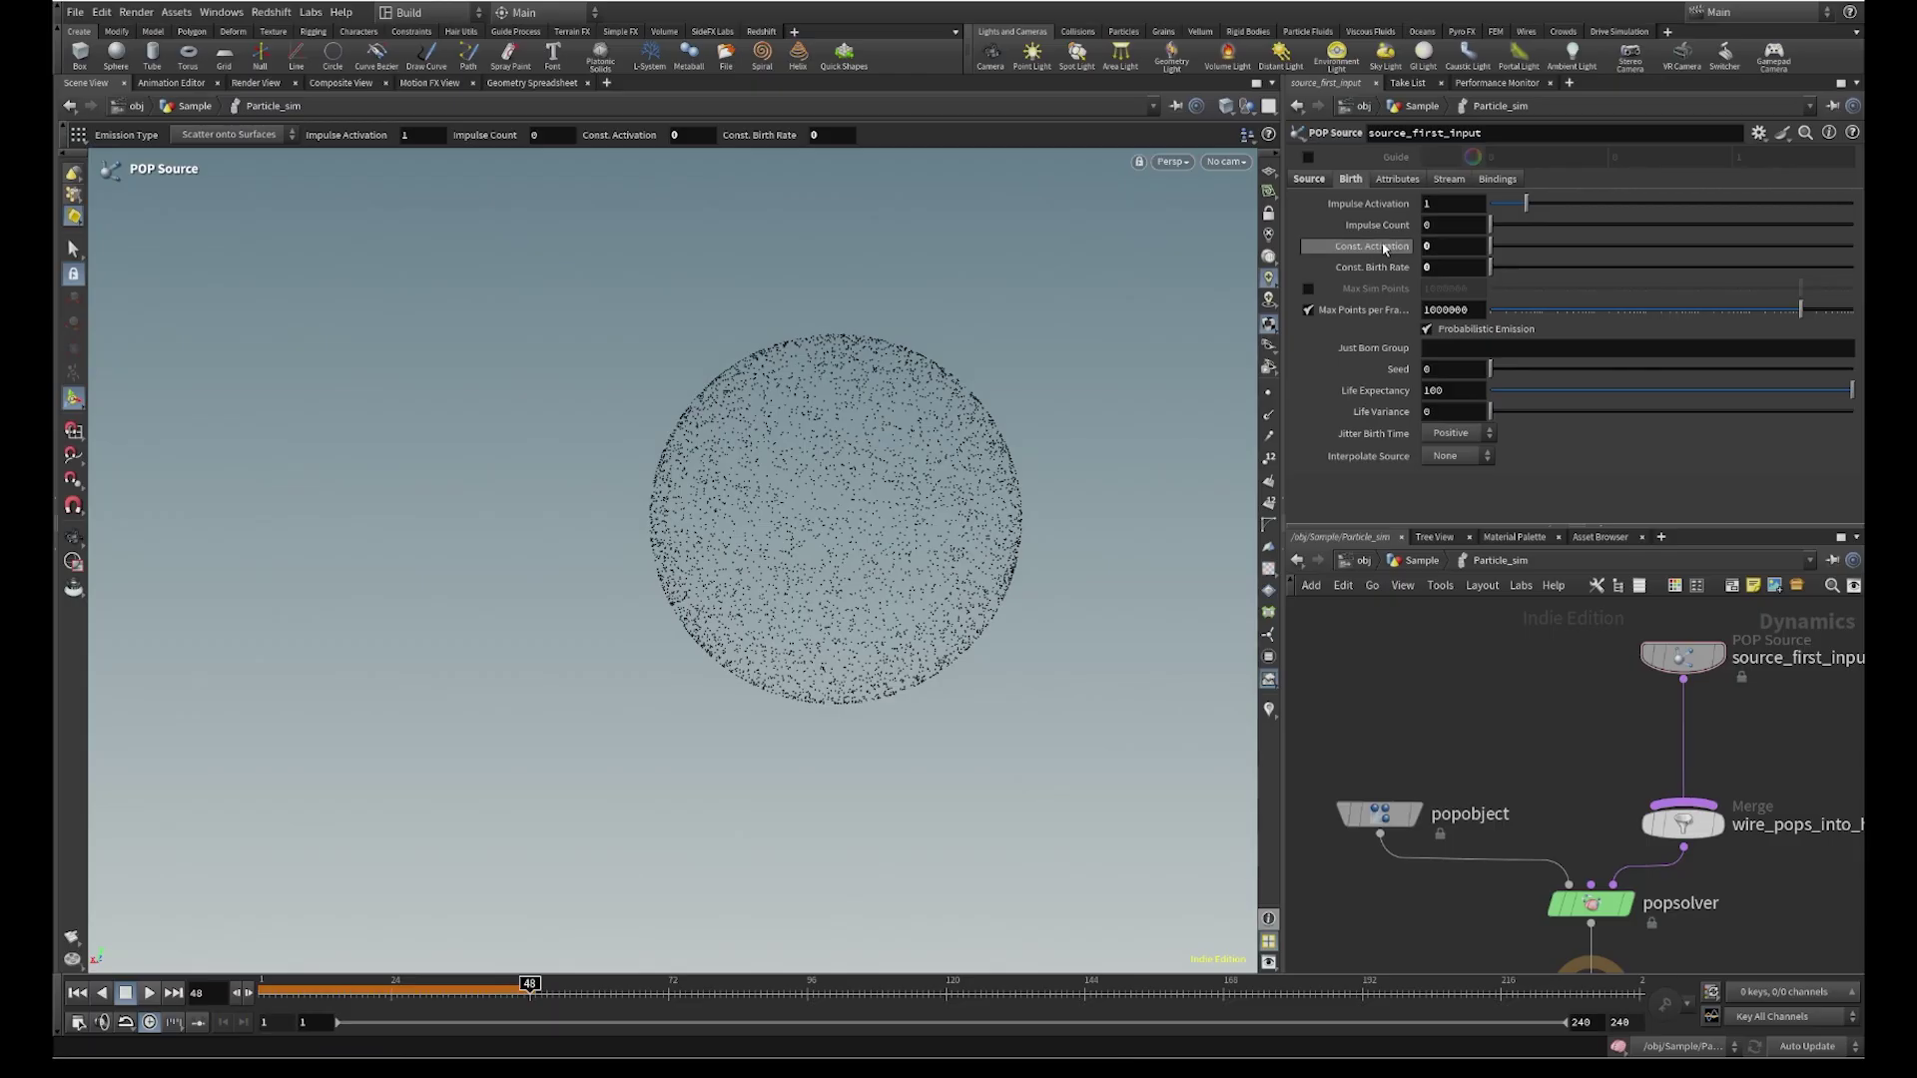
pyautogui.doubleClick(1442, 246)
pyautogui.write('1')
pyautogui.press('Return')
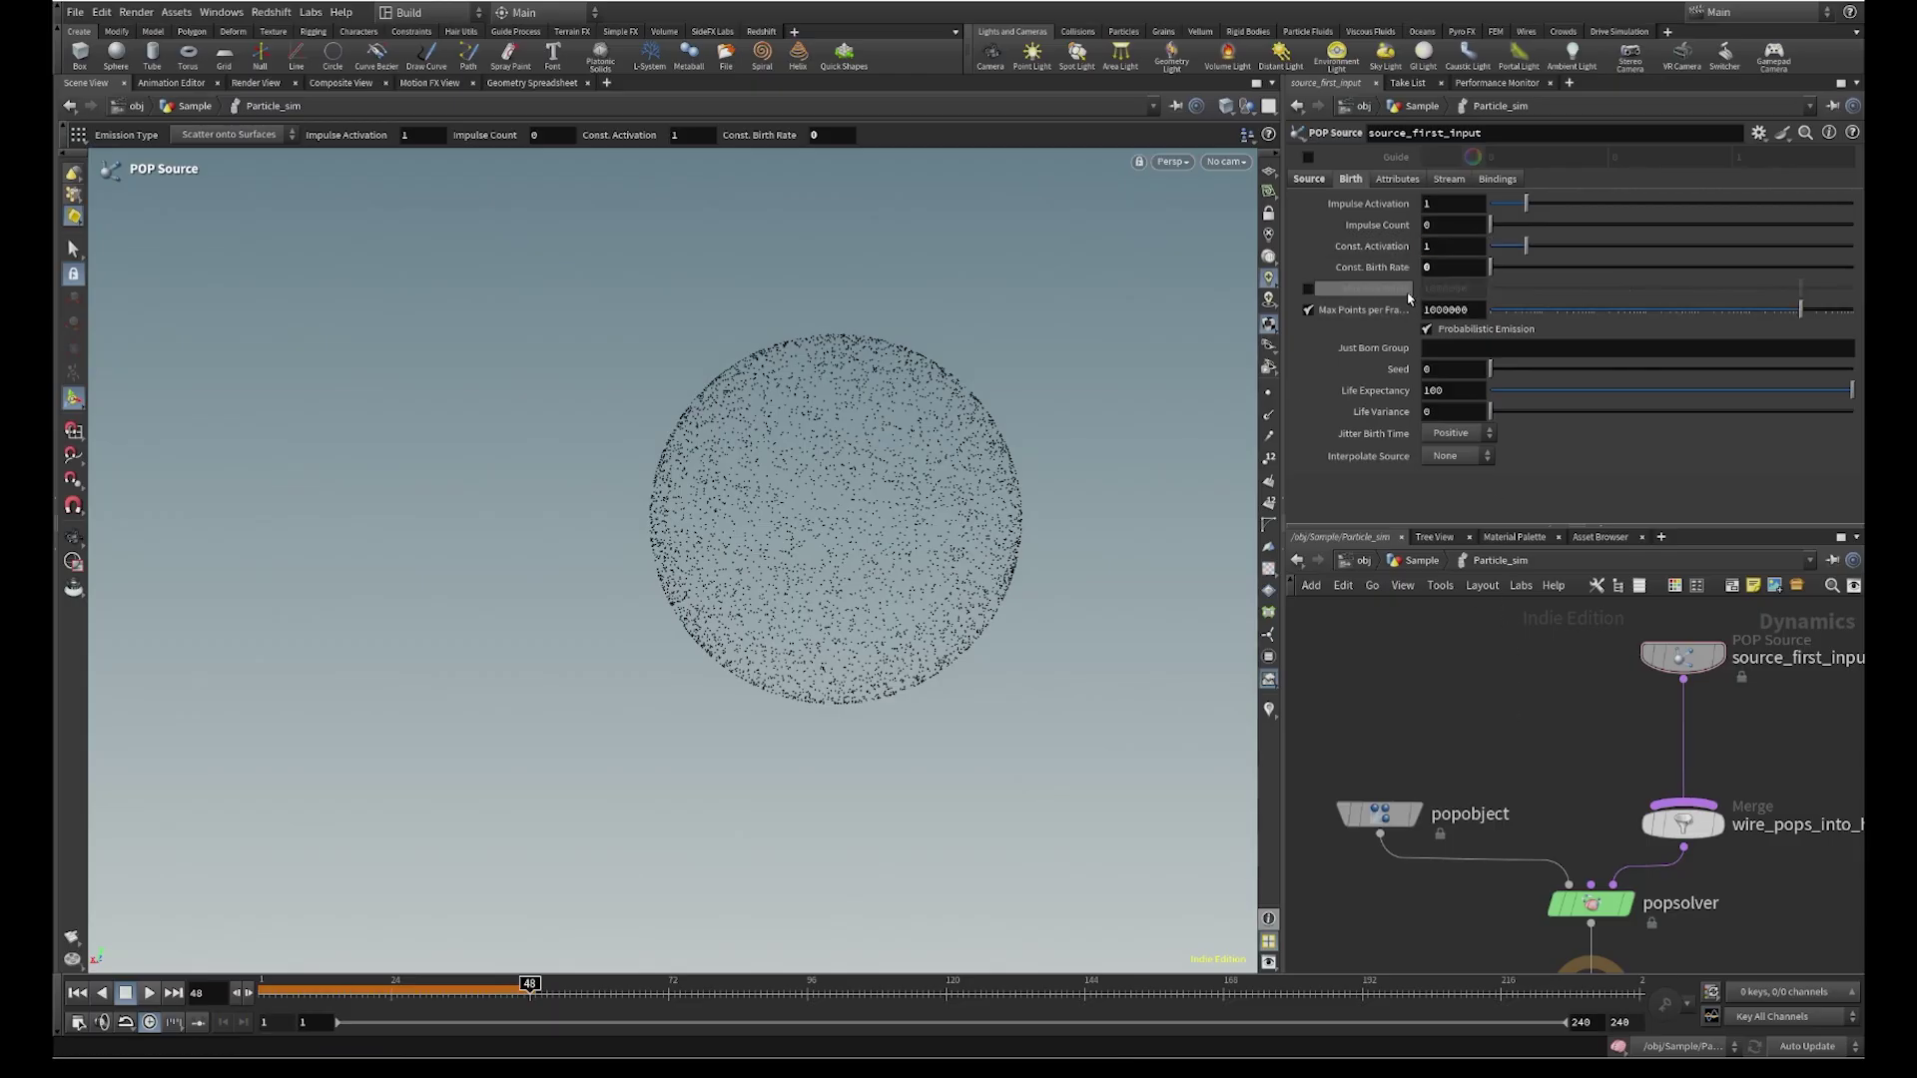
# Set the POP Source's constant birth rate to 1000 and return to frame 1
pyautogui.doubleClick(1447, 266)
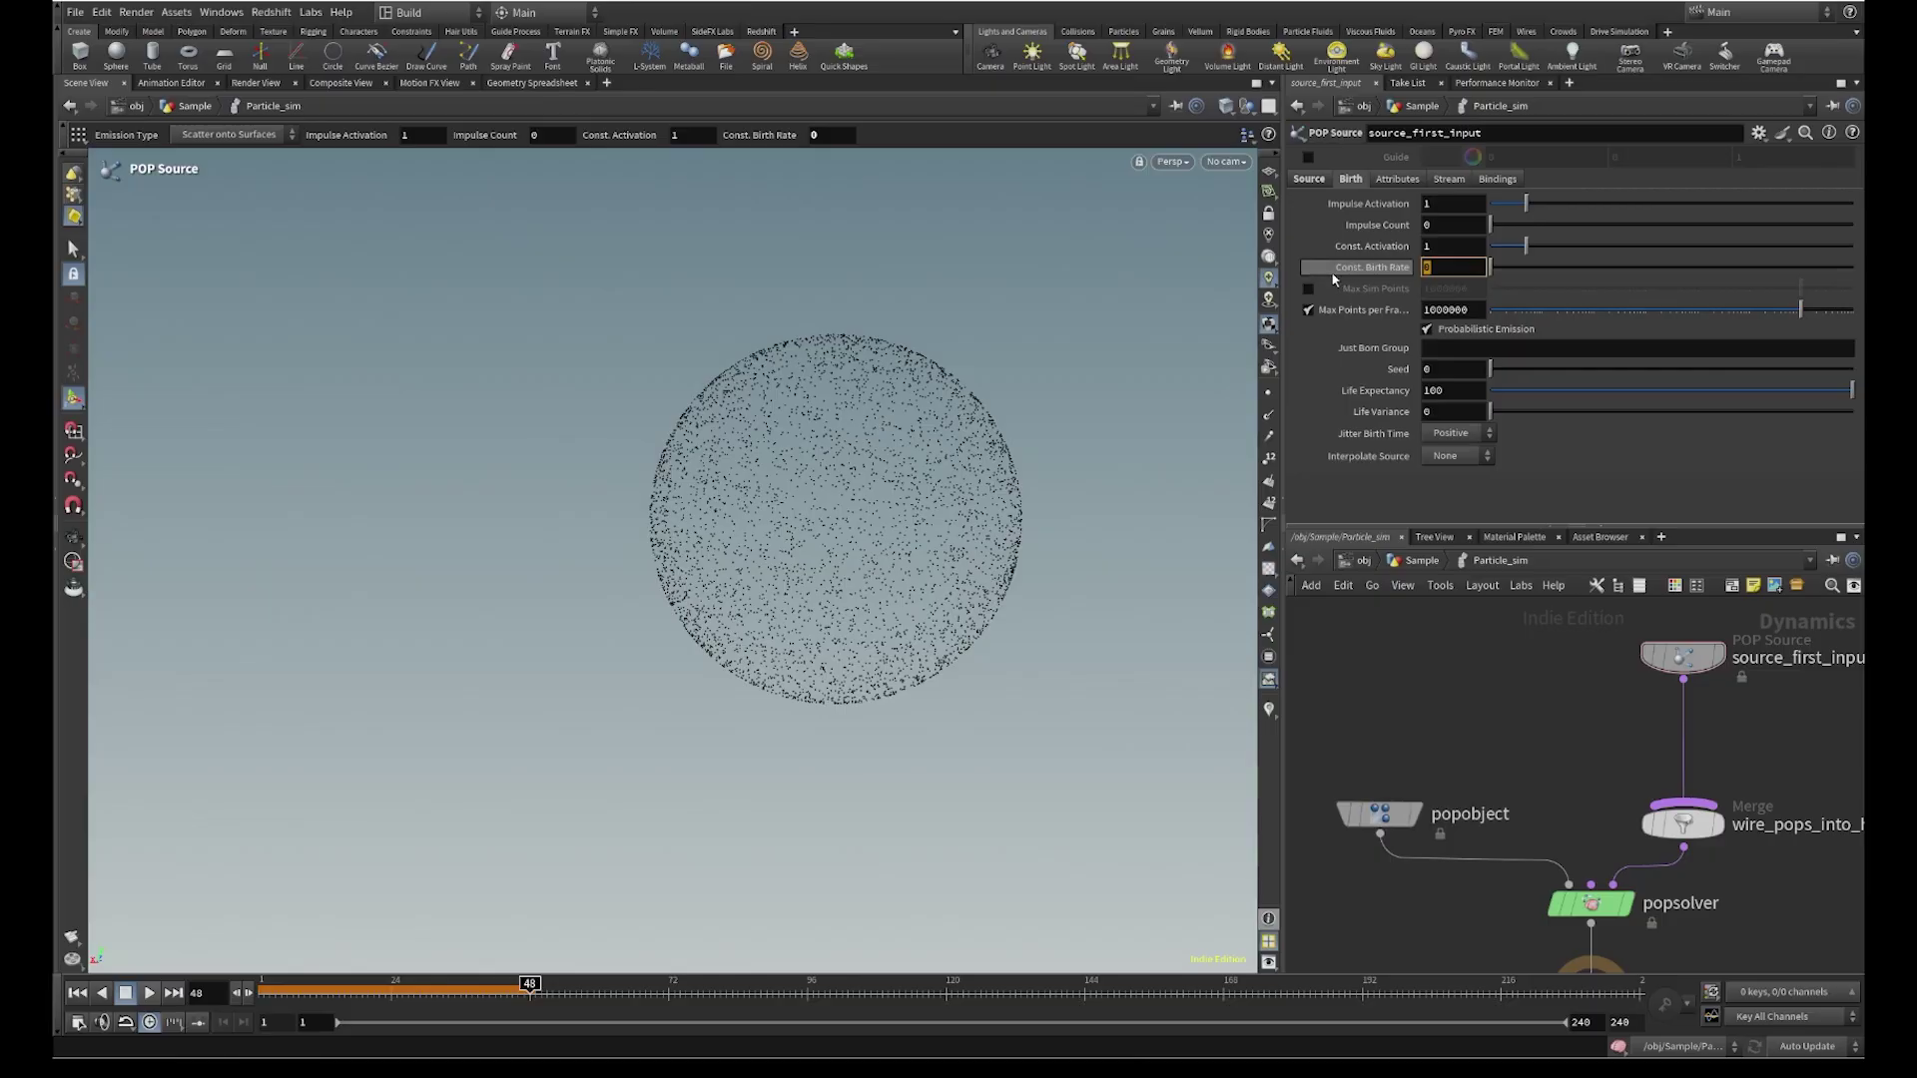
pyautogui.write('1000')
pyautogui.press('Return')
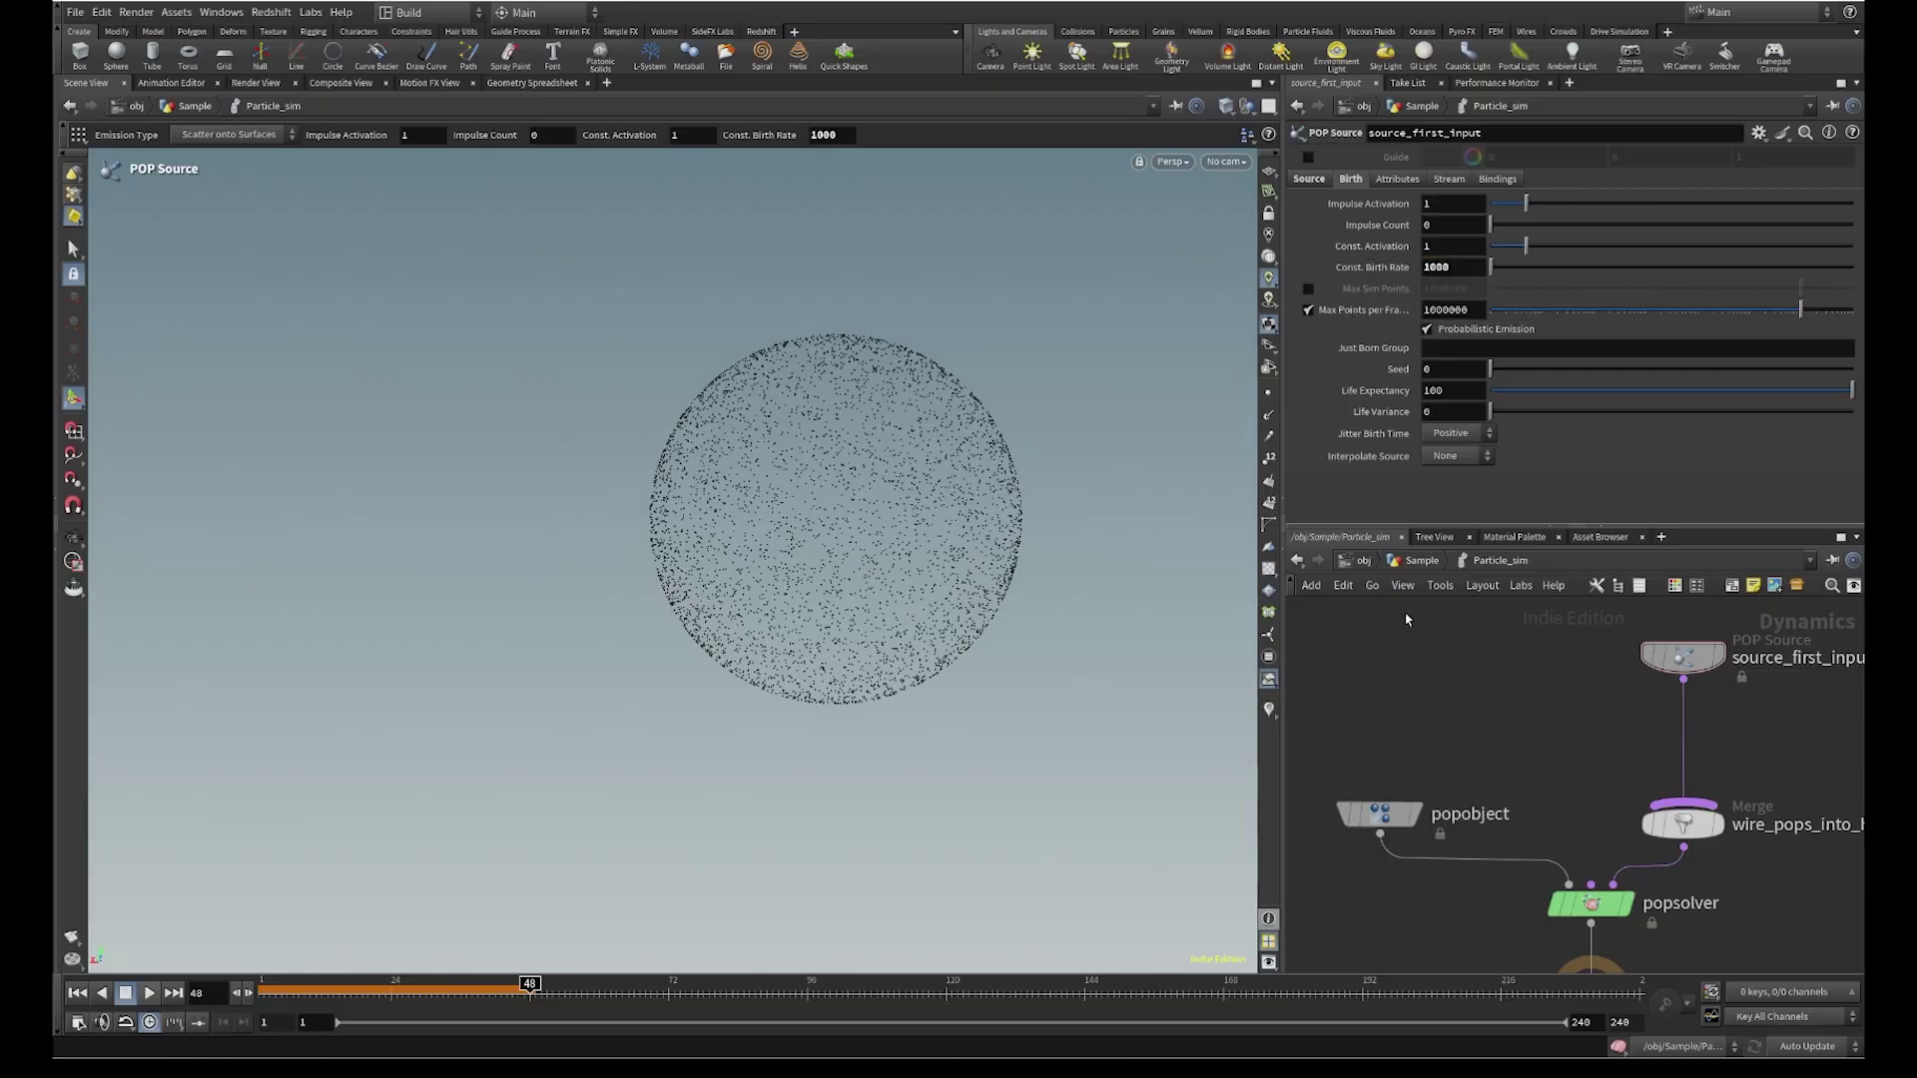
pyautogui.hotkey('ctrl', 'Up')
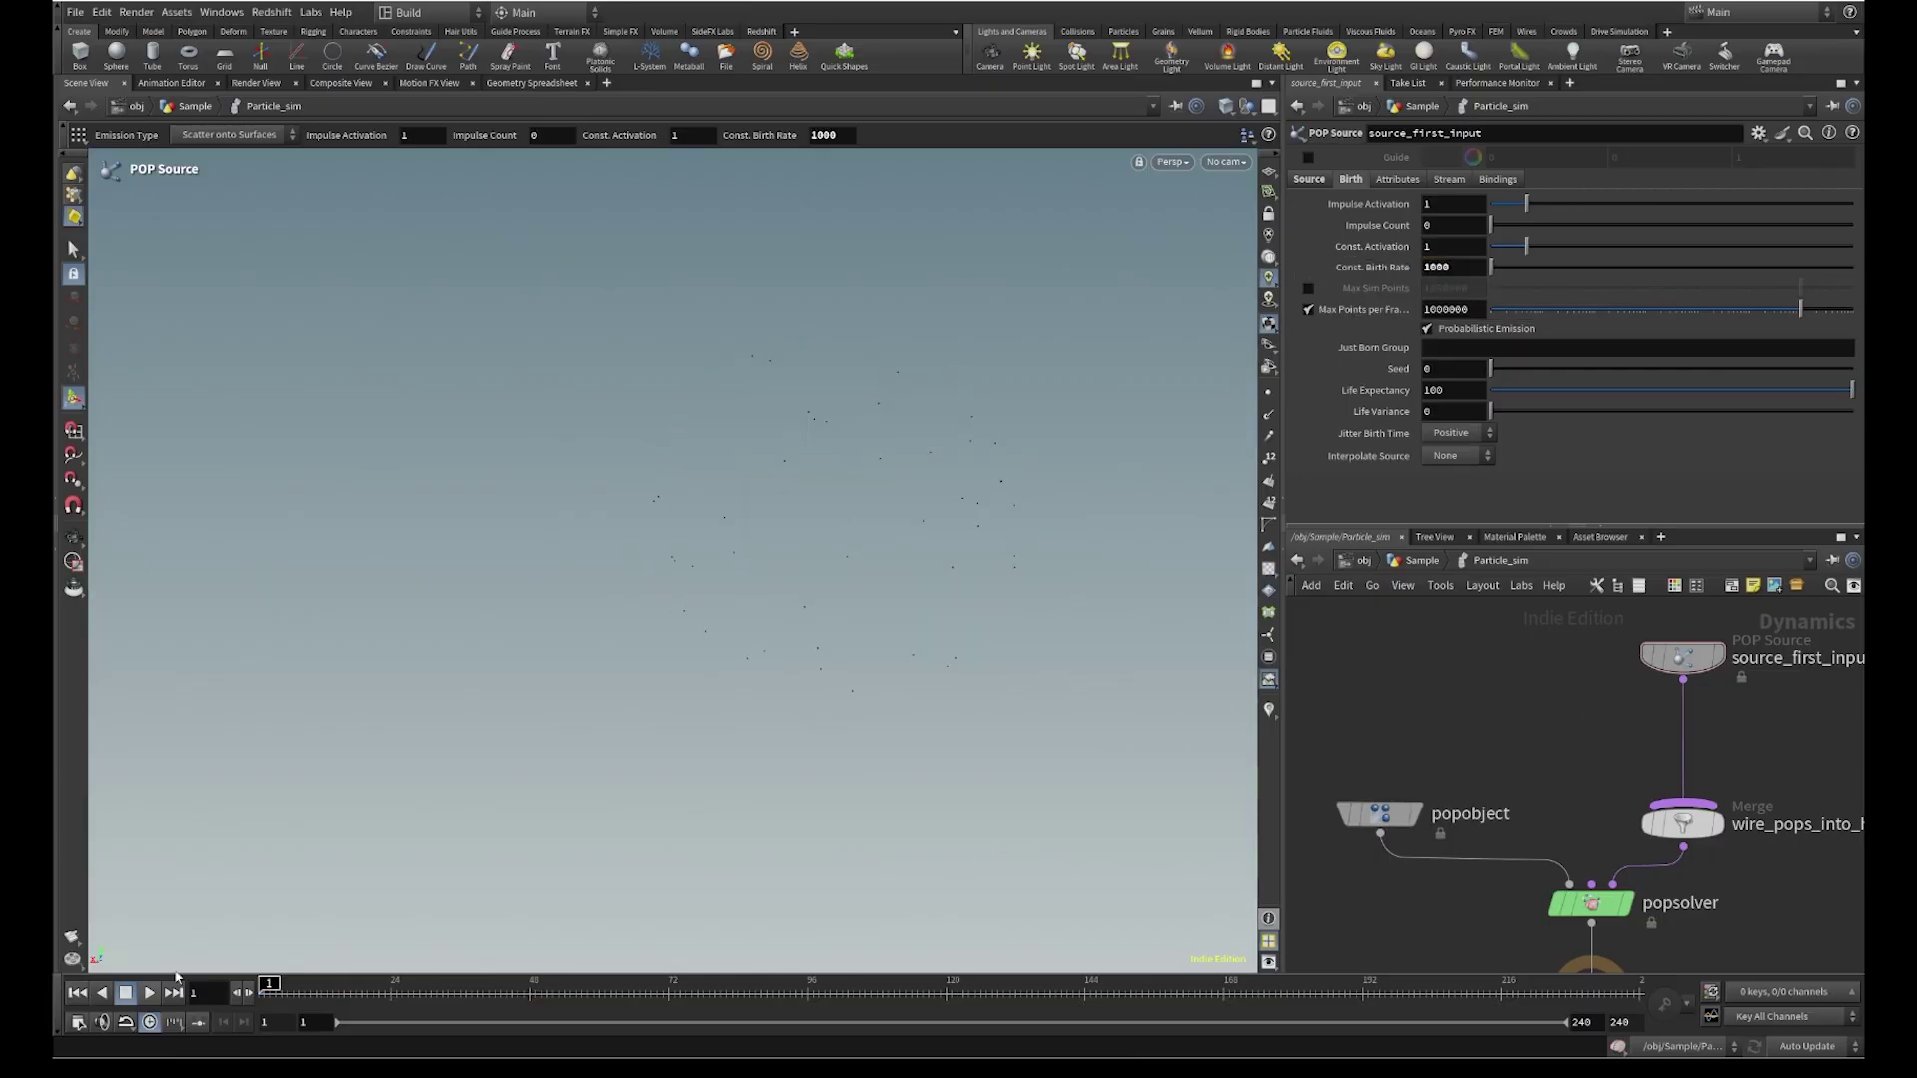
# Shorten the timeline by setting its end frame to 150
pyautogui.moveTo(1384, 277)
pyautogui.write('150')
pyautogui.press('Return')
# Raise the POP Source's constant birth rate to 100000 and play the dense emission past frame 48
pyautogui.click(1462, 272)
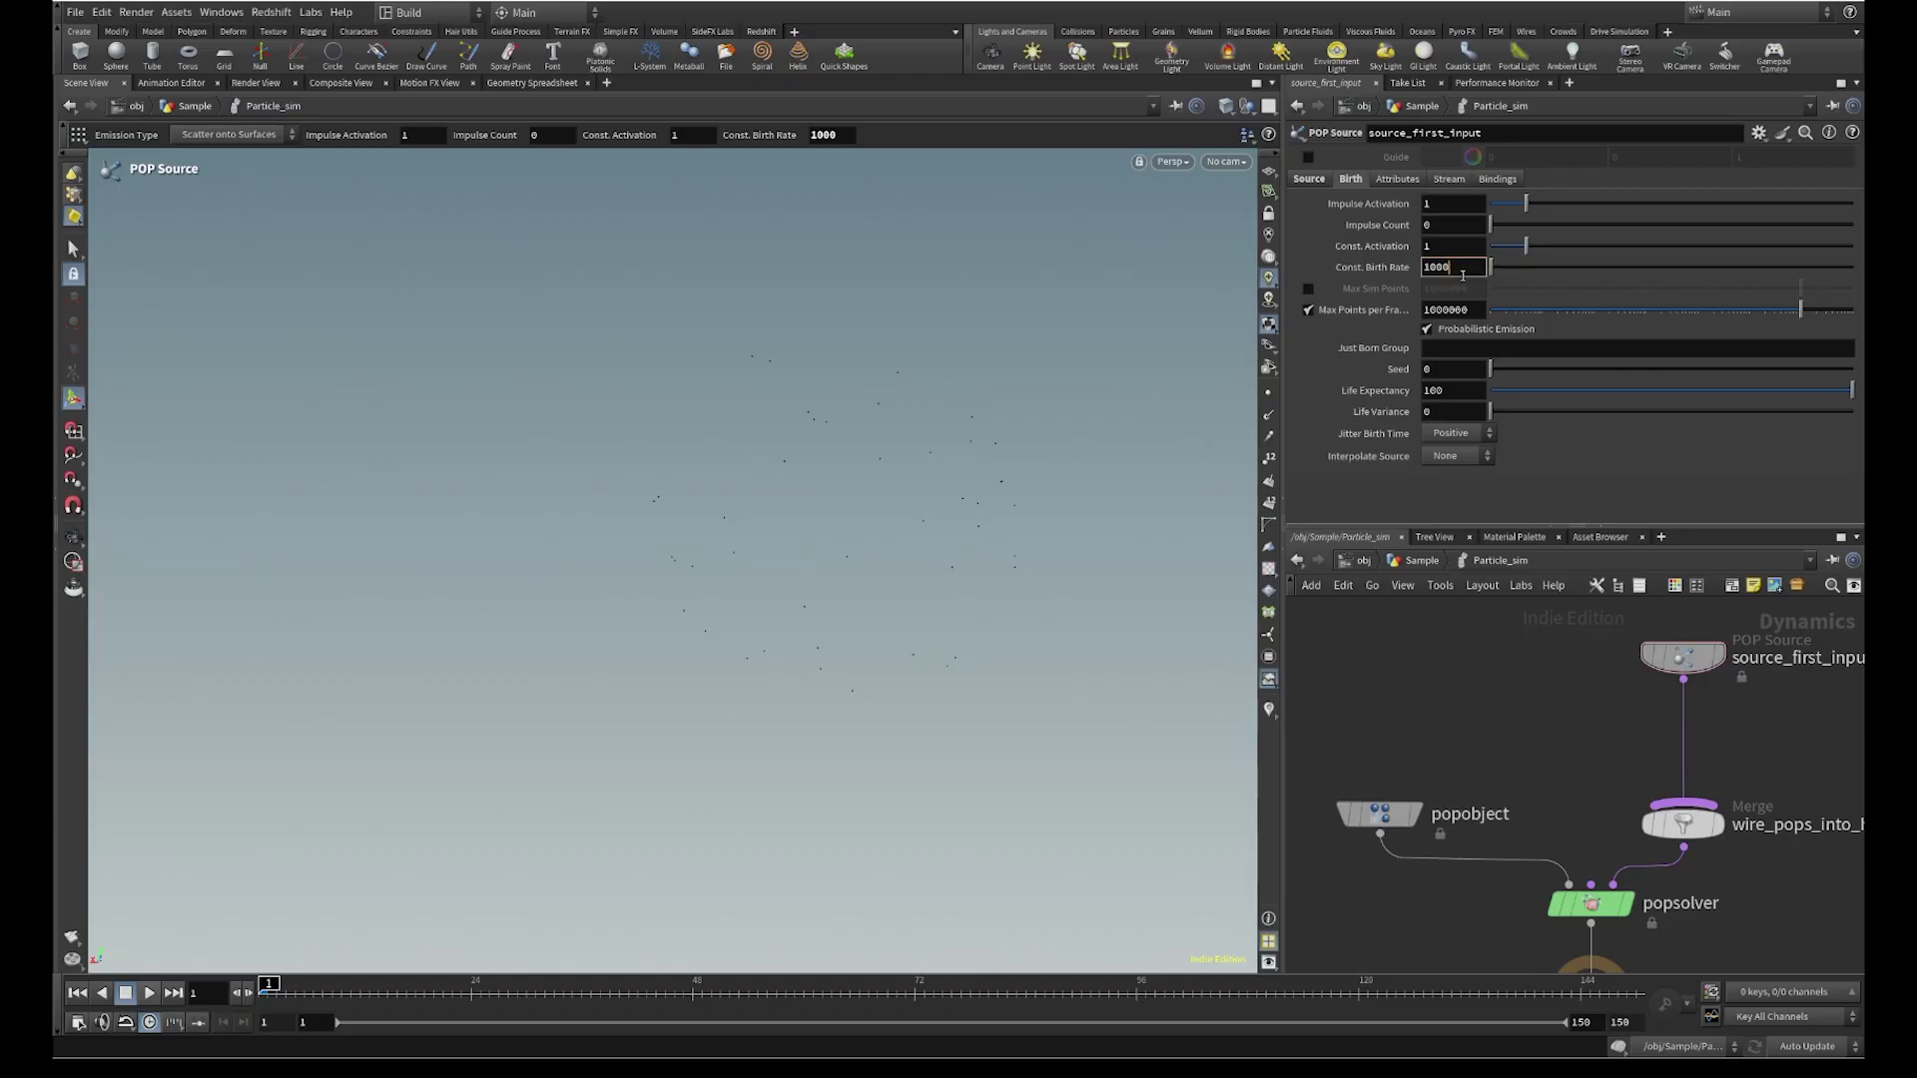
pyautogui.write('00')
pyautogui.press('Return')
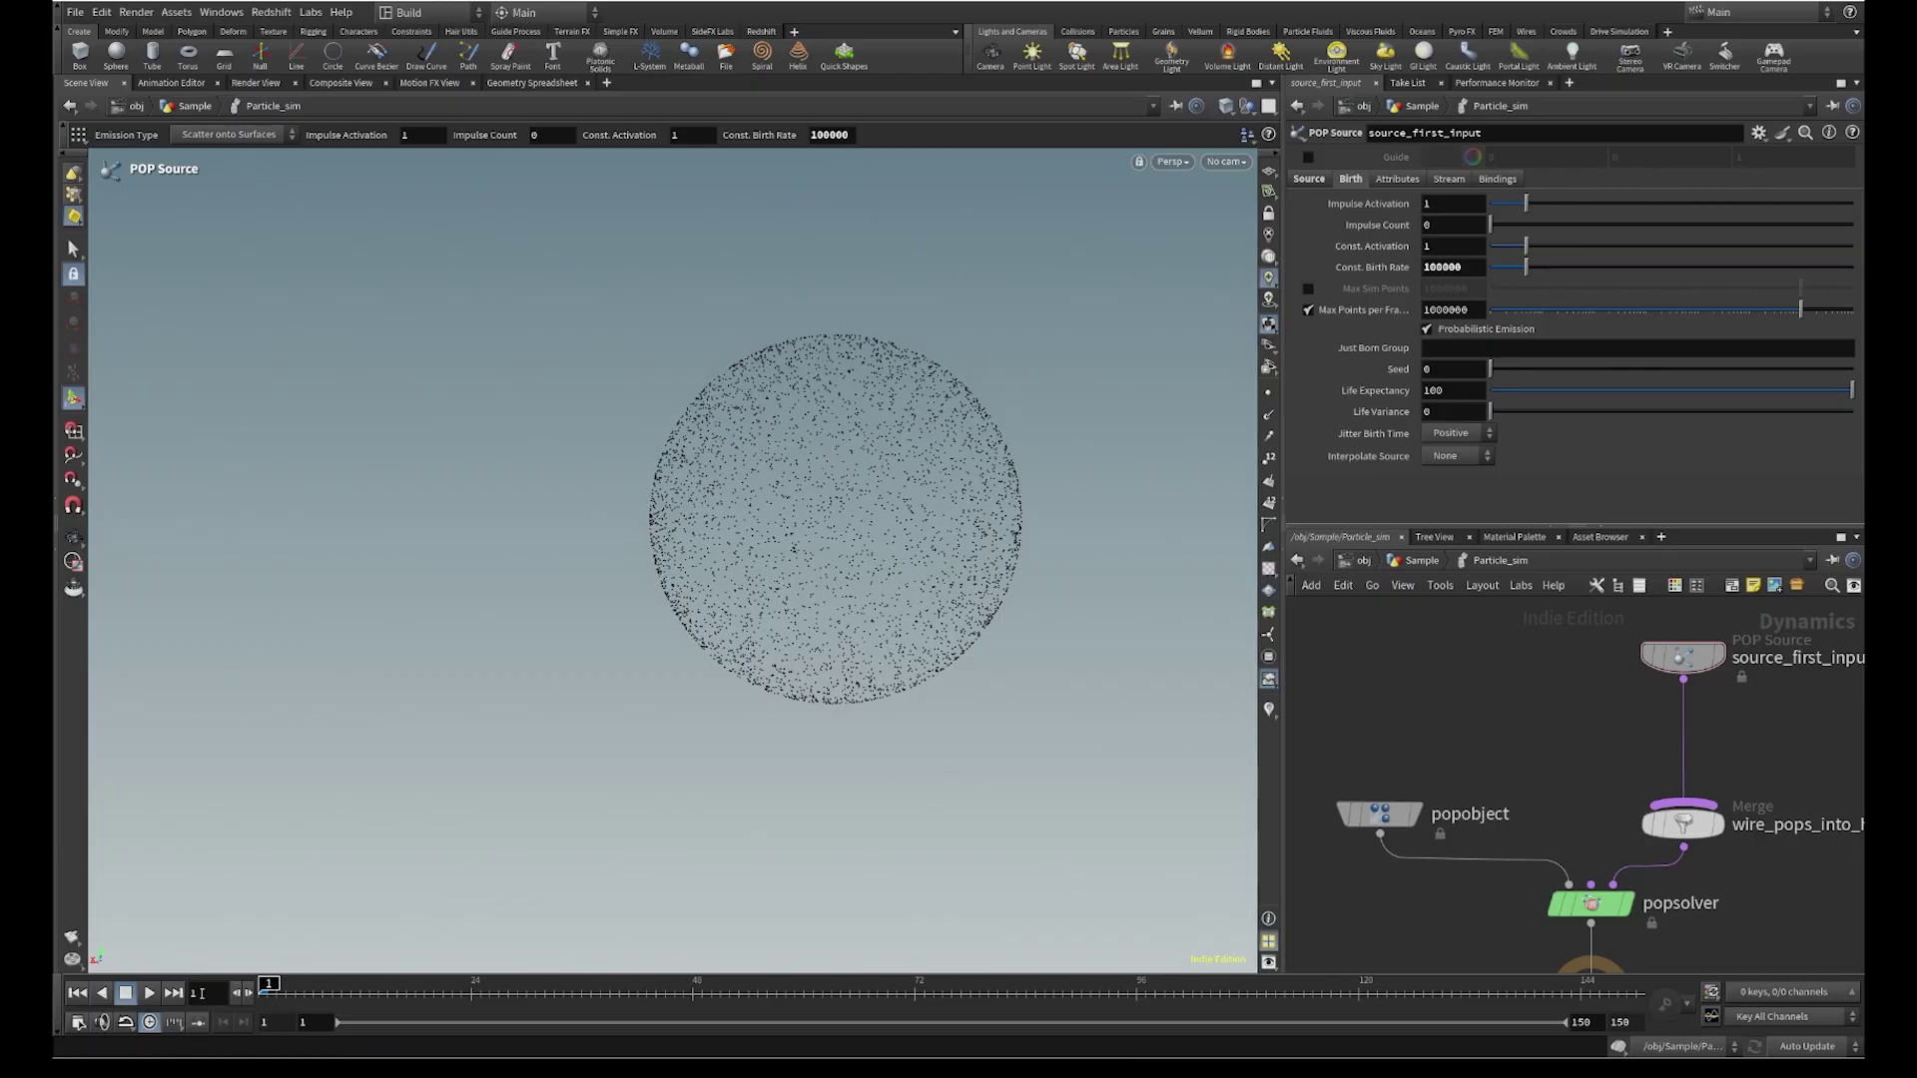
pyautogui.click(149, 993)
pyautogui.click(149, 993)
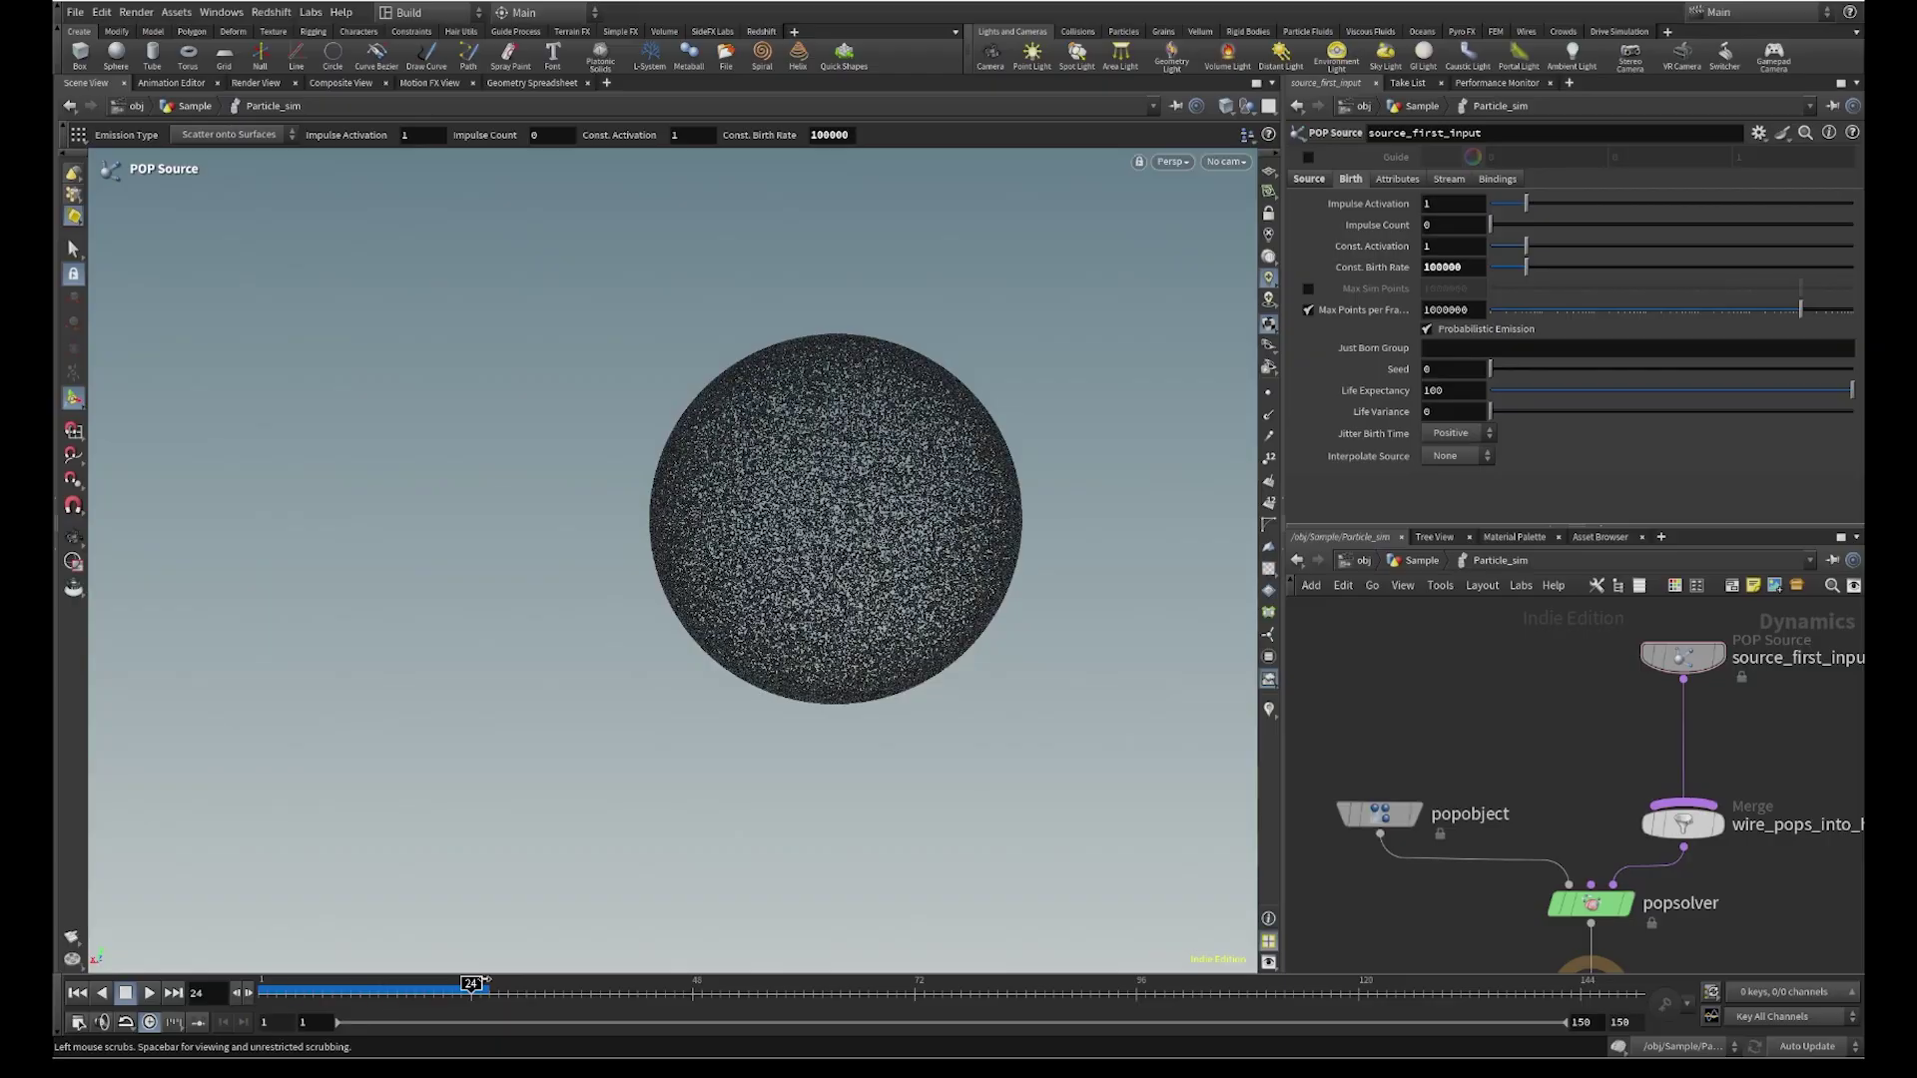
pyautogui.click(149, 993)
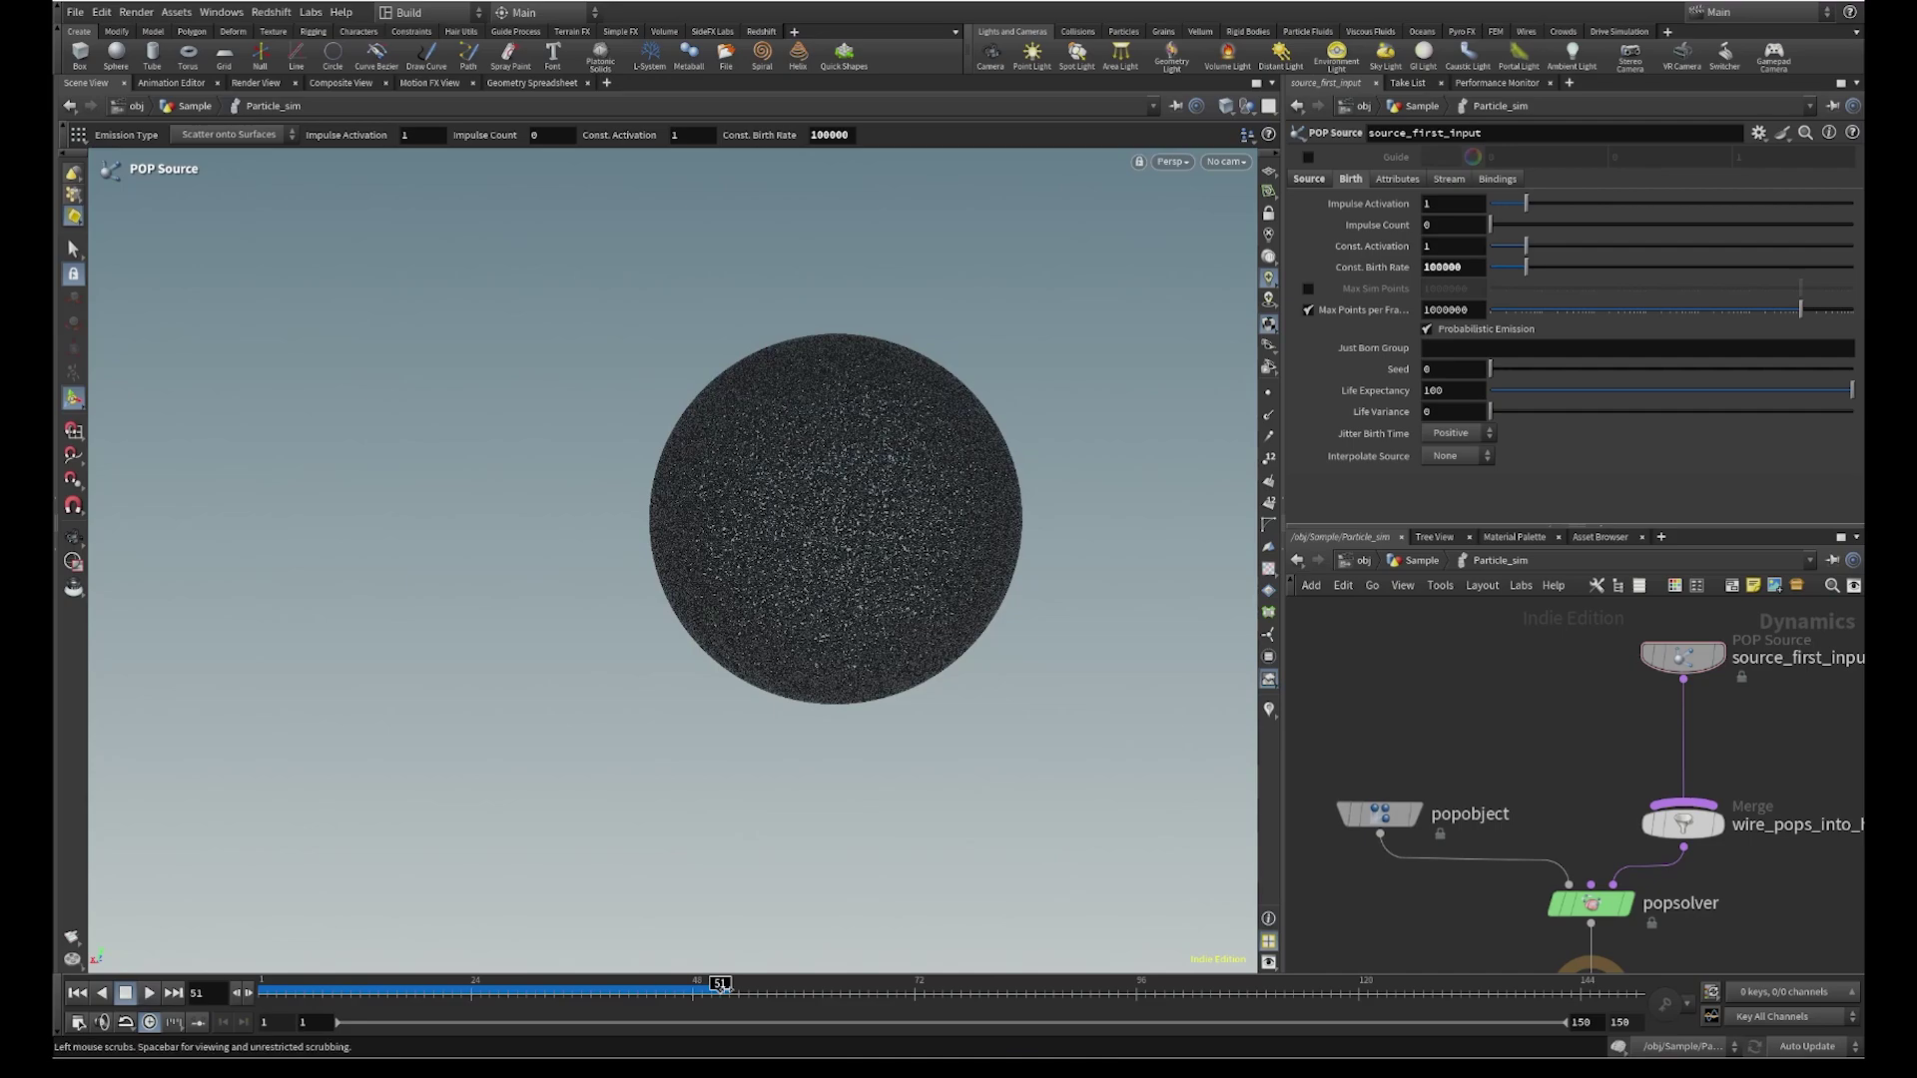
# Go to frame 48 and check the popobject node's point count in its info window
pyautogui.click(696, 989)
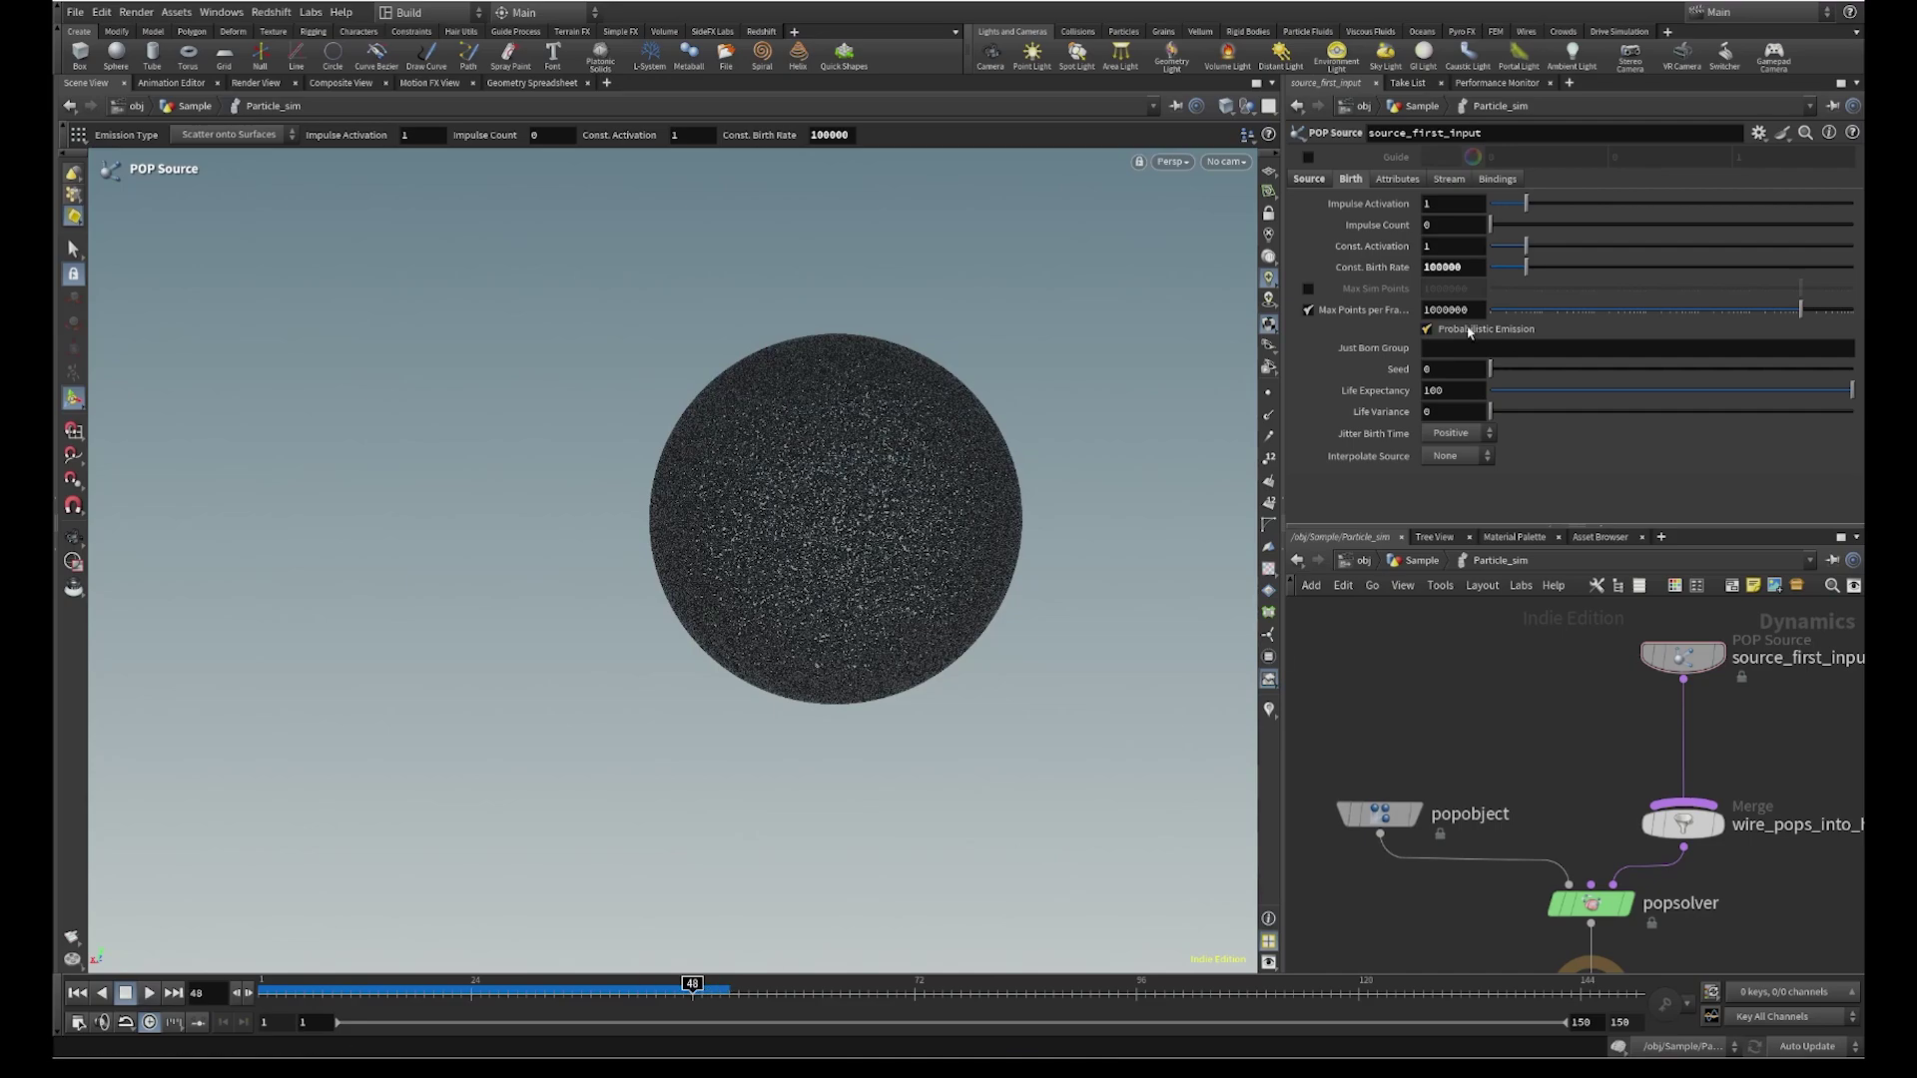
pyautogui.click(1311, 814)
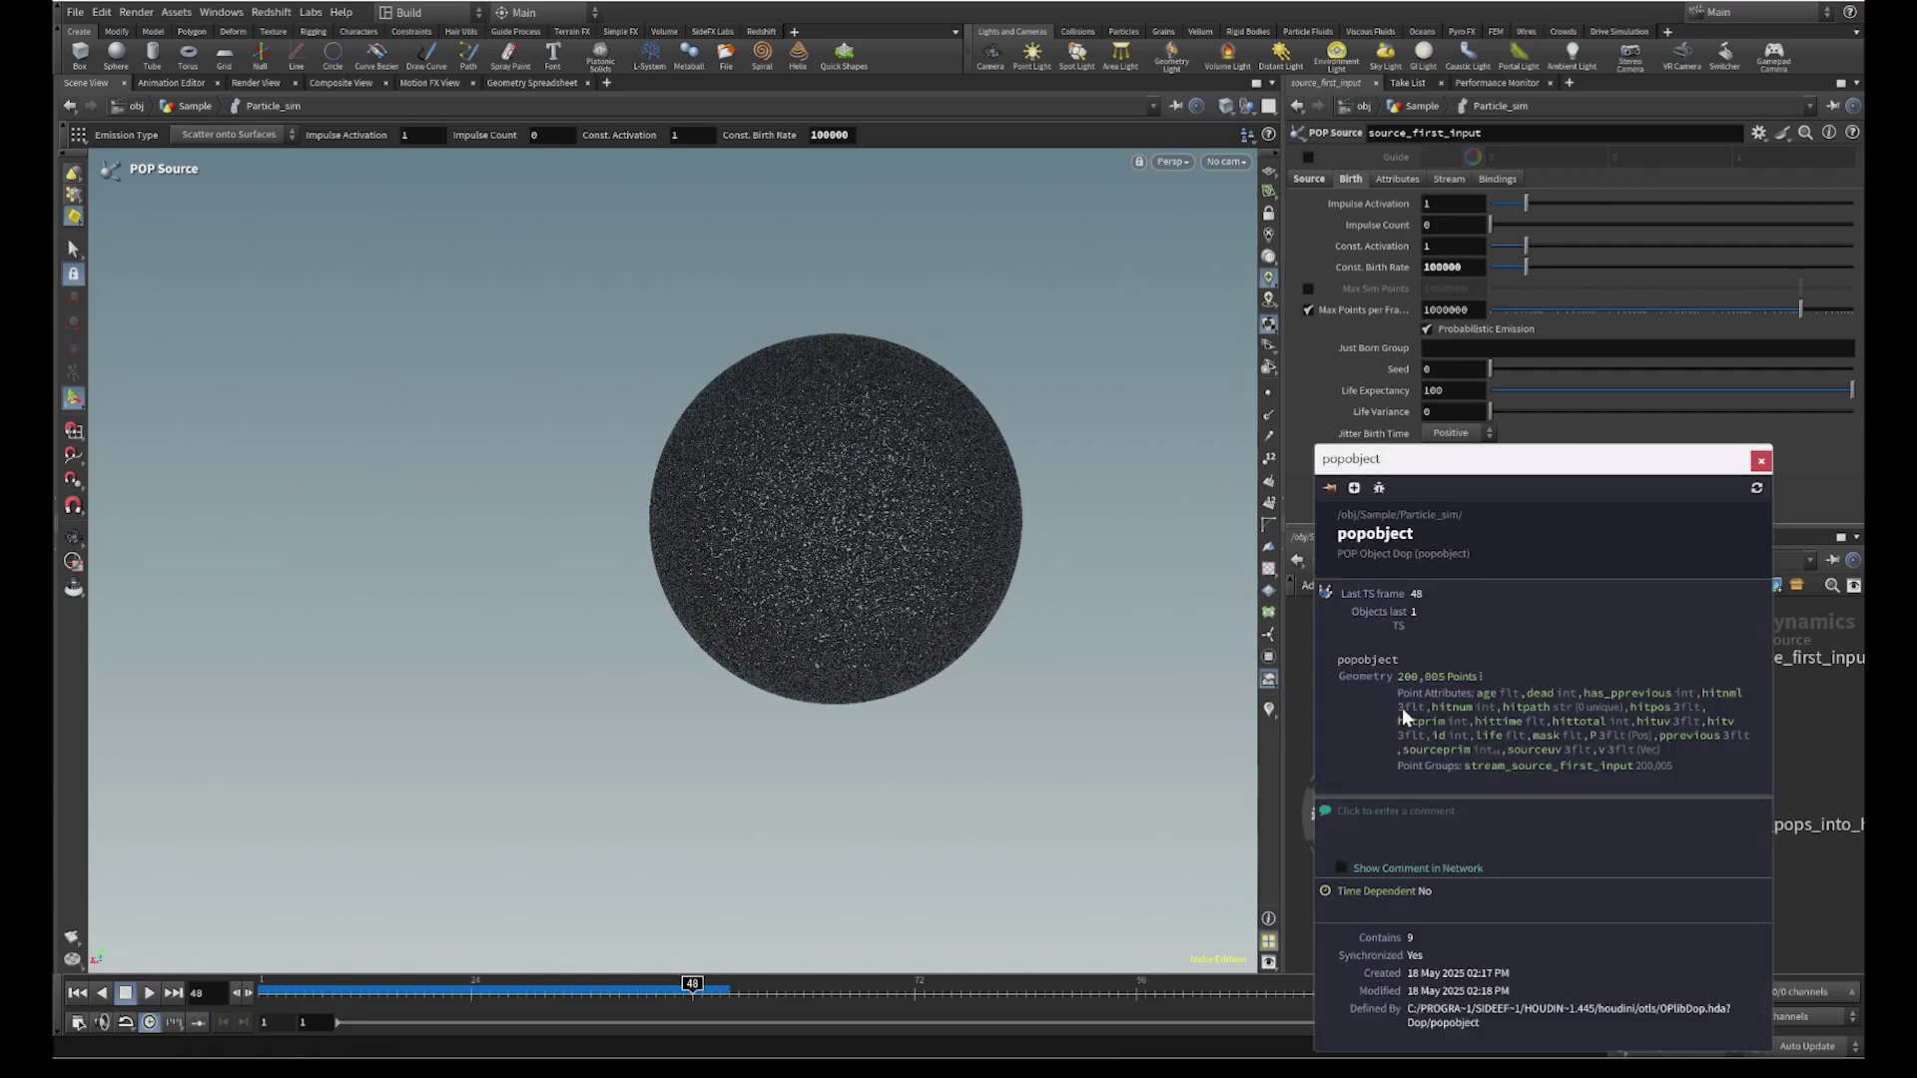
pyautogui.click(1761, 460)
# Play on to frame 73, check the popobject node's point count again, and return to frame 1
pyautogui.click(148, 993)
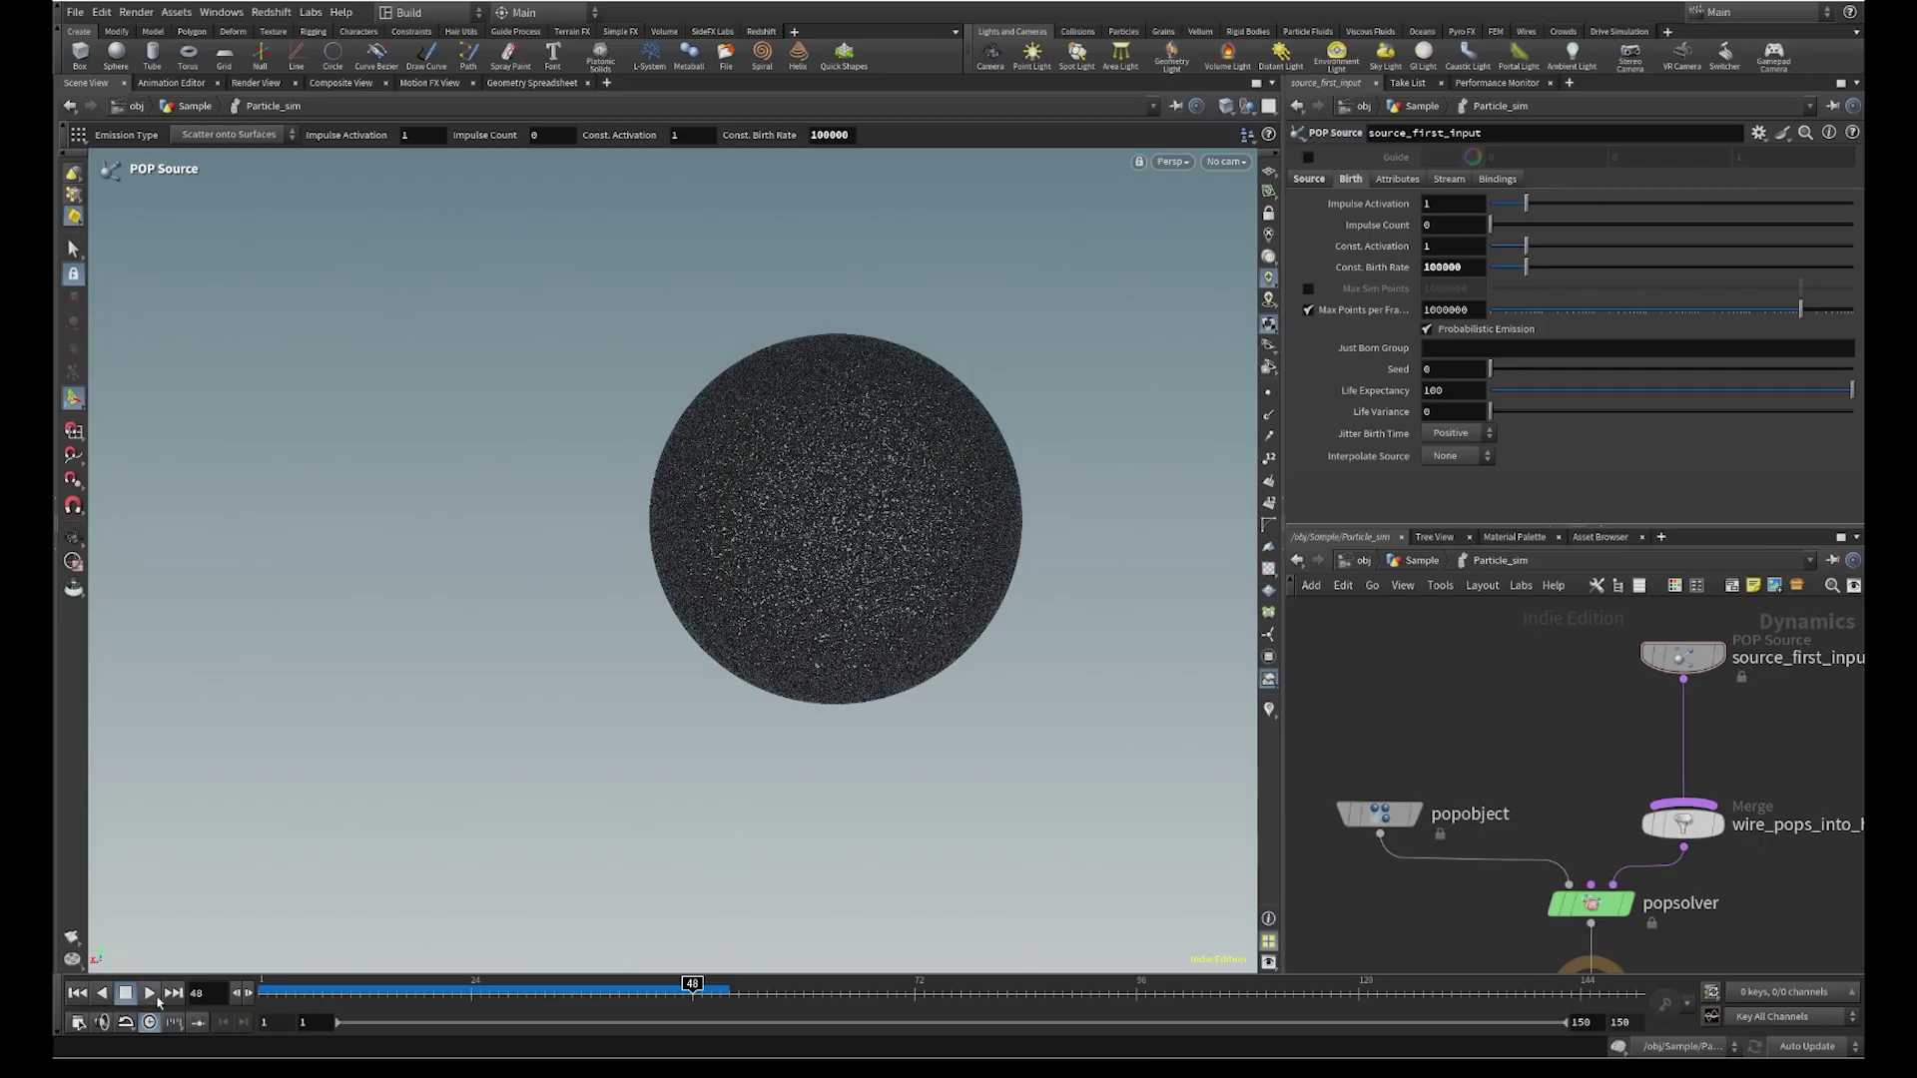
pyautogui.click(148, 992)
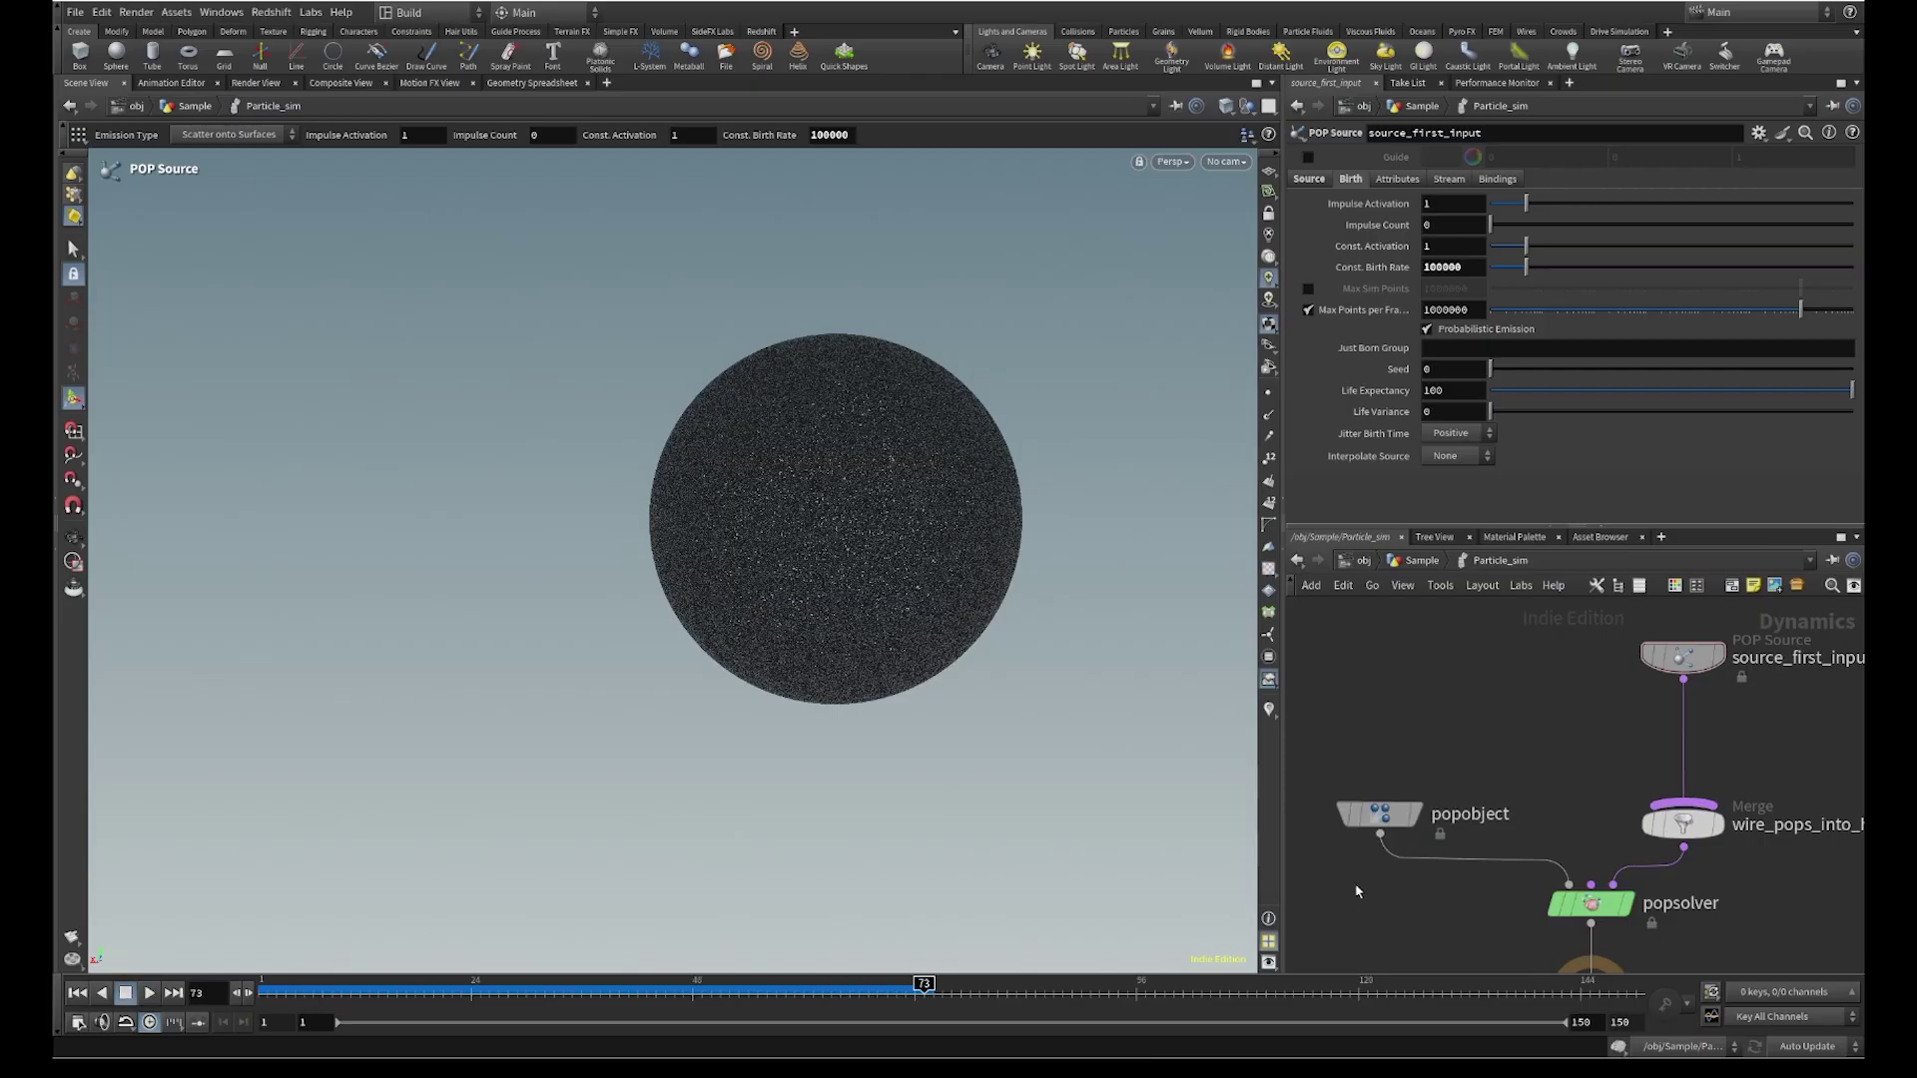
pyautogui.click(1314, 814)
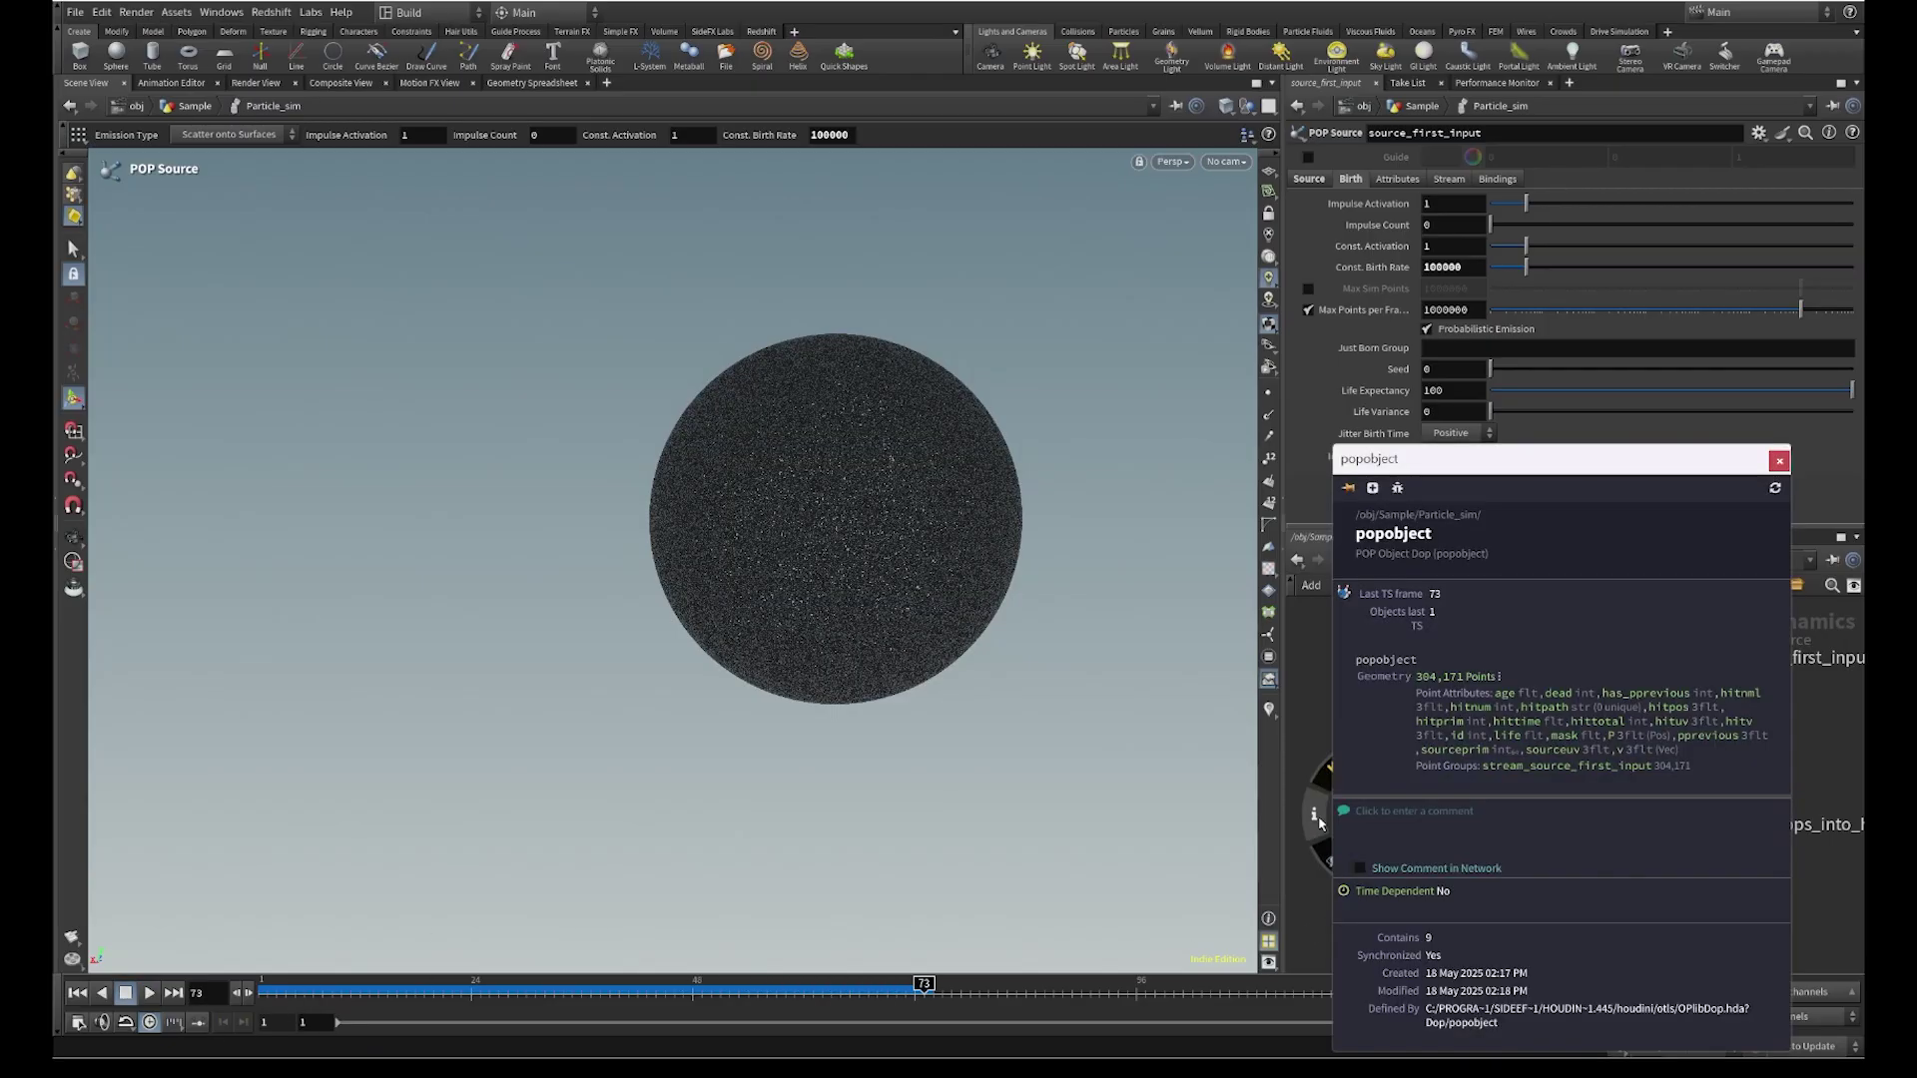
pyautogui.click(1779, 457)
pyautogui.moveTo(339, 990); pyautogui.dragTo(263, 991)
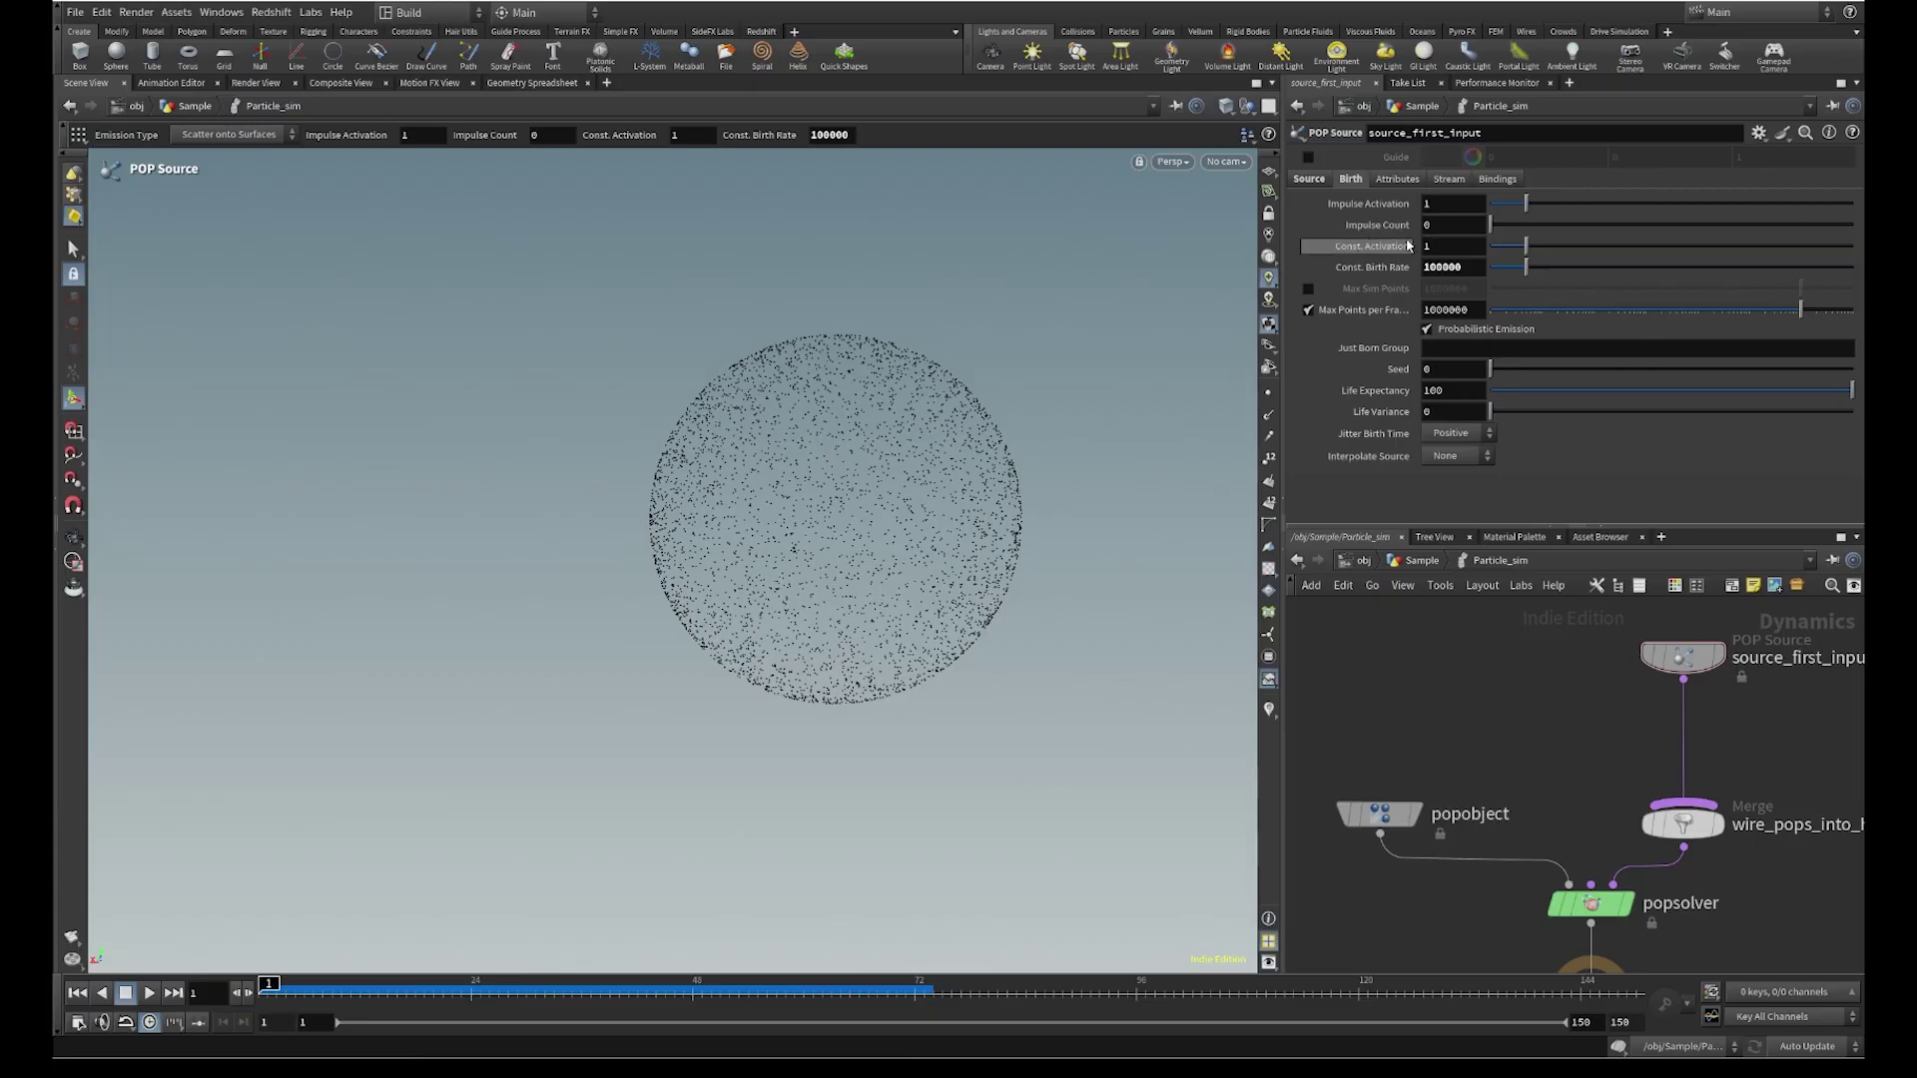
# Add a sticky note to the network beside the POP Source node
pyautogui.moveTo(1401, 250)
pyautogui.scroll(-3, 1509, 728)
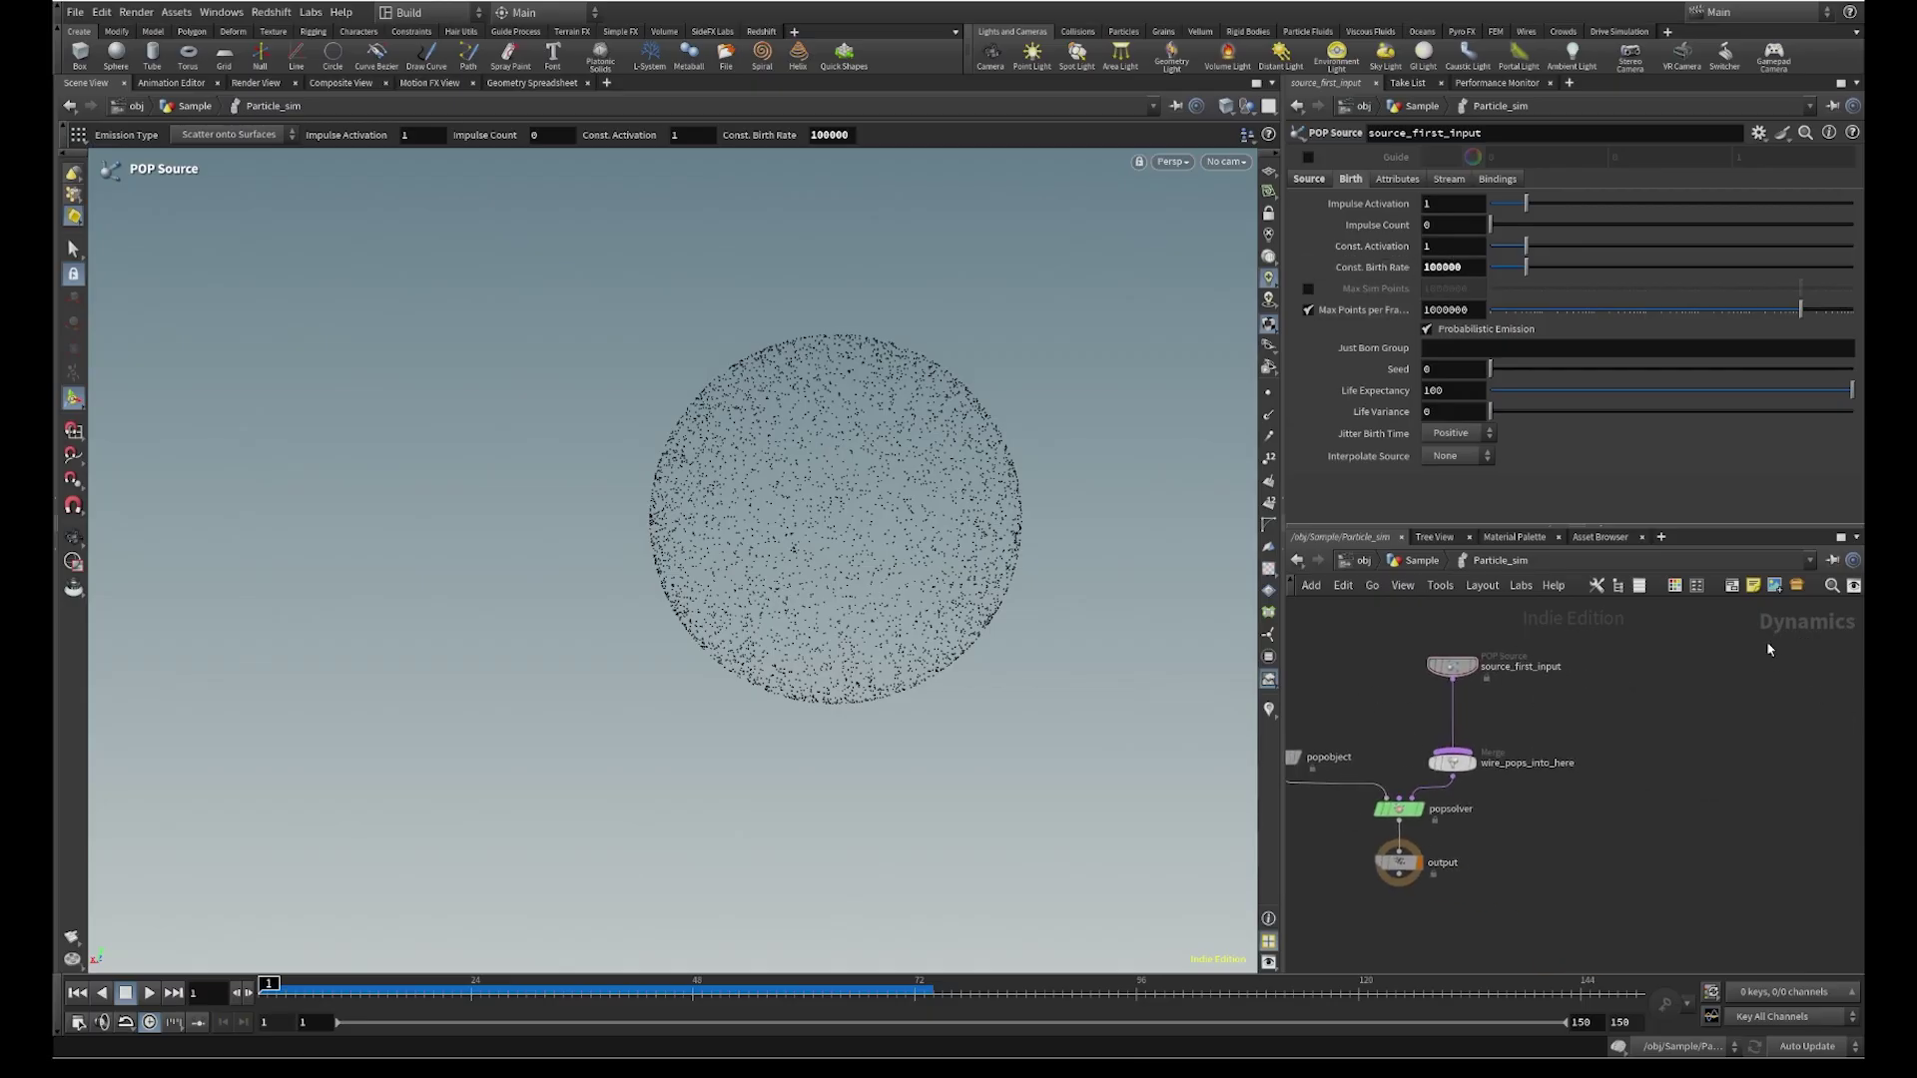
pyautogui.click(1753, 586)
pyautogui.scroll(6, 1632, 689)
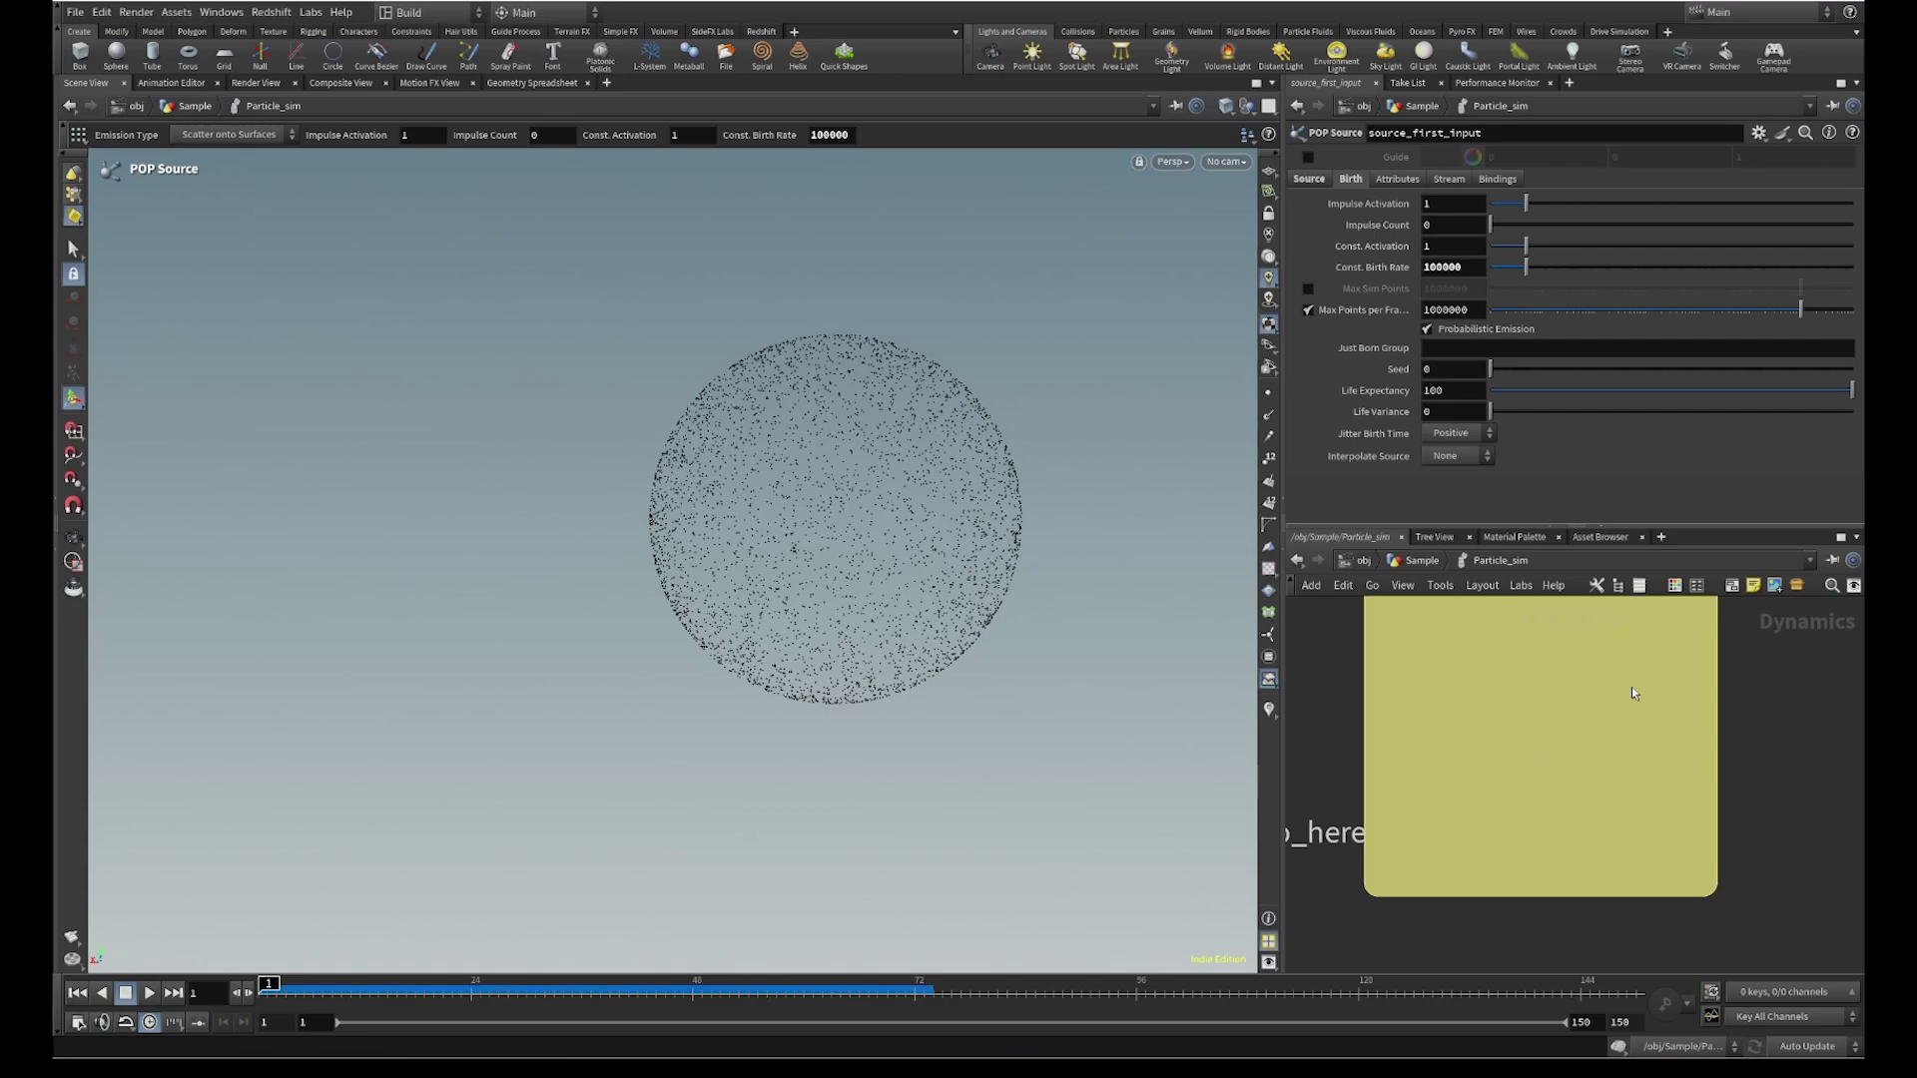
pyautogui.click(1687, 881)
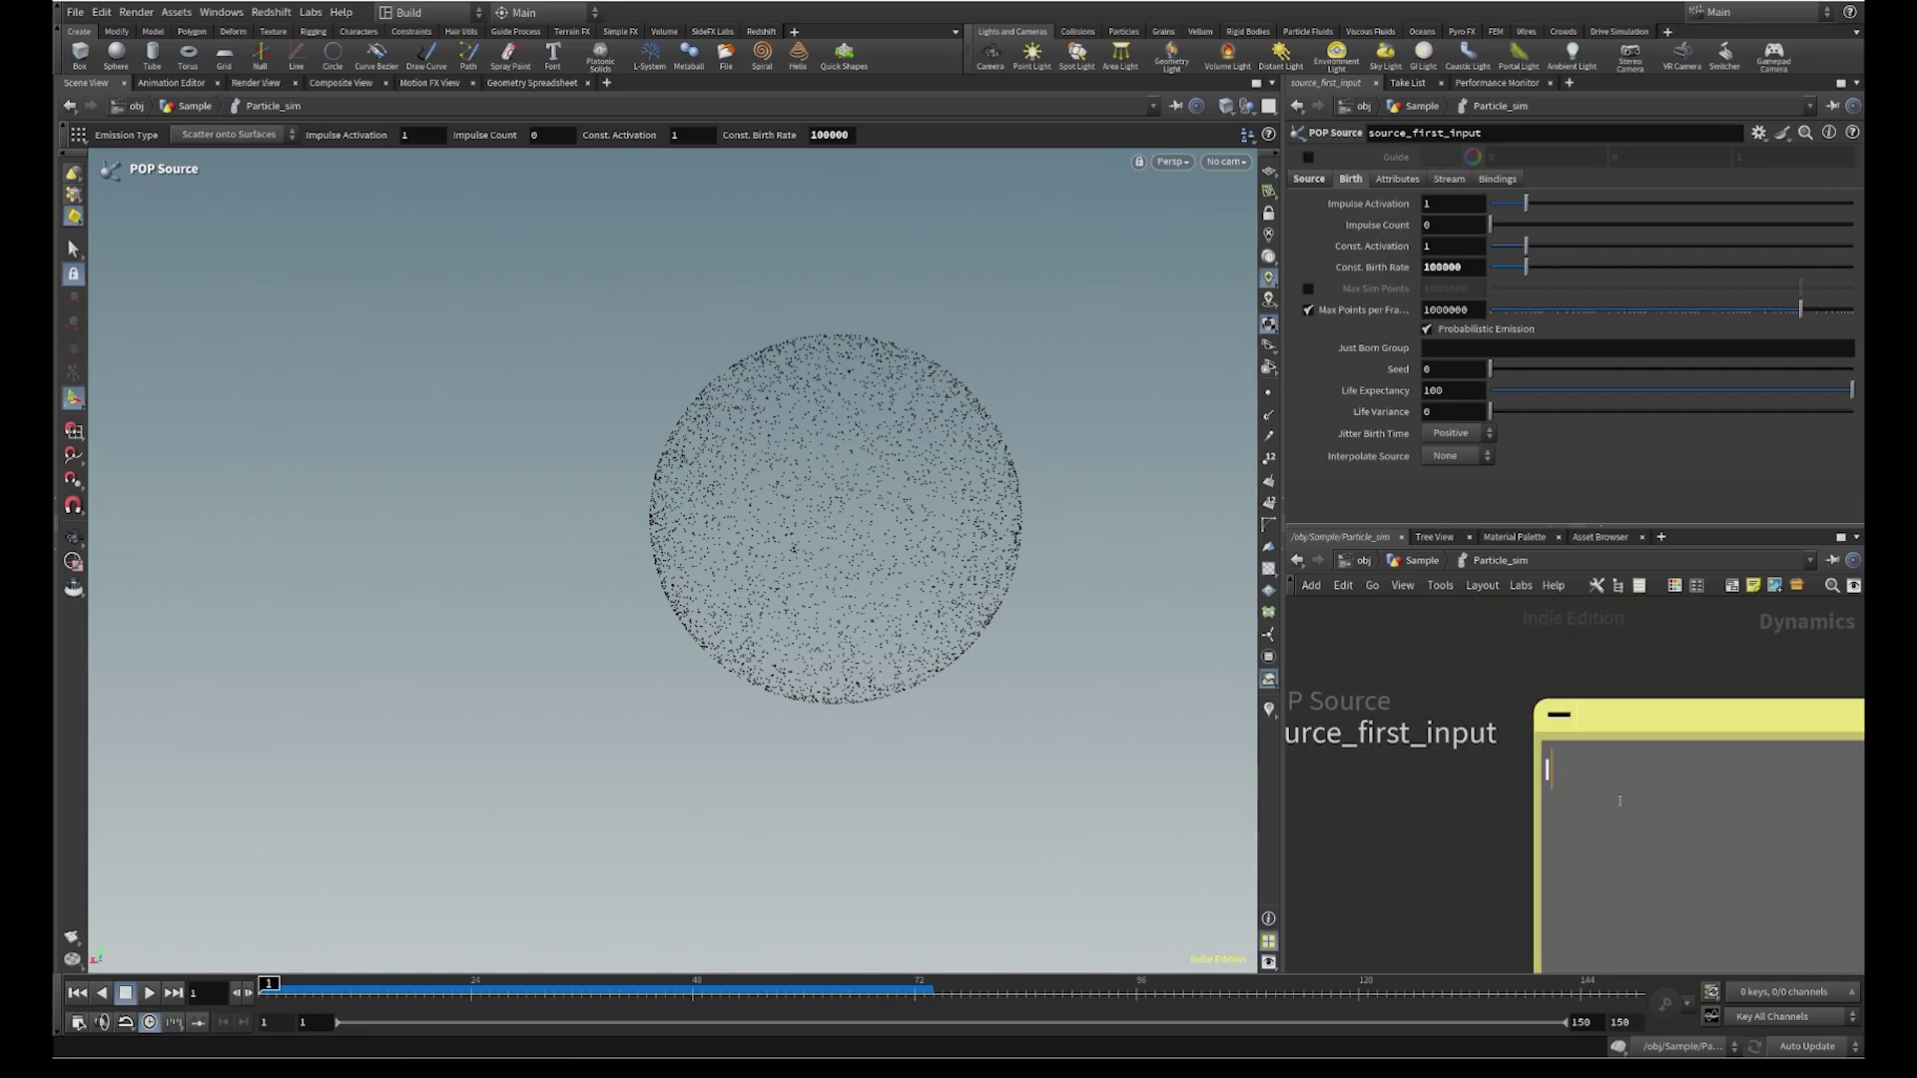
# Write "Impulse count - per second" and, after a blank line, "Constant birth rate - per" in the sticky note
pyautogui.write('Impulse count ')
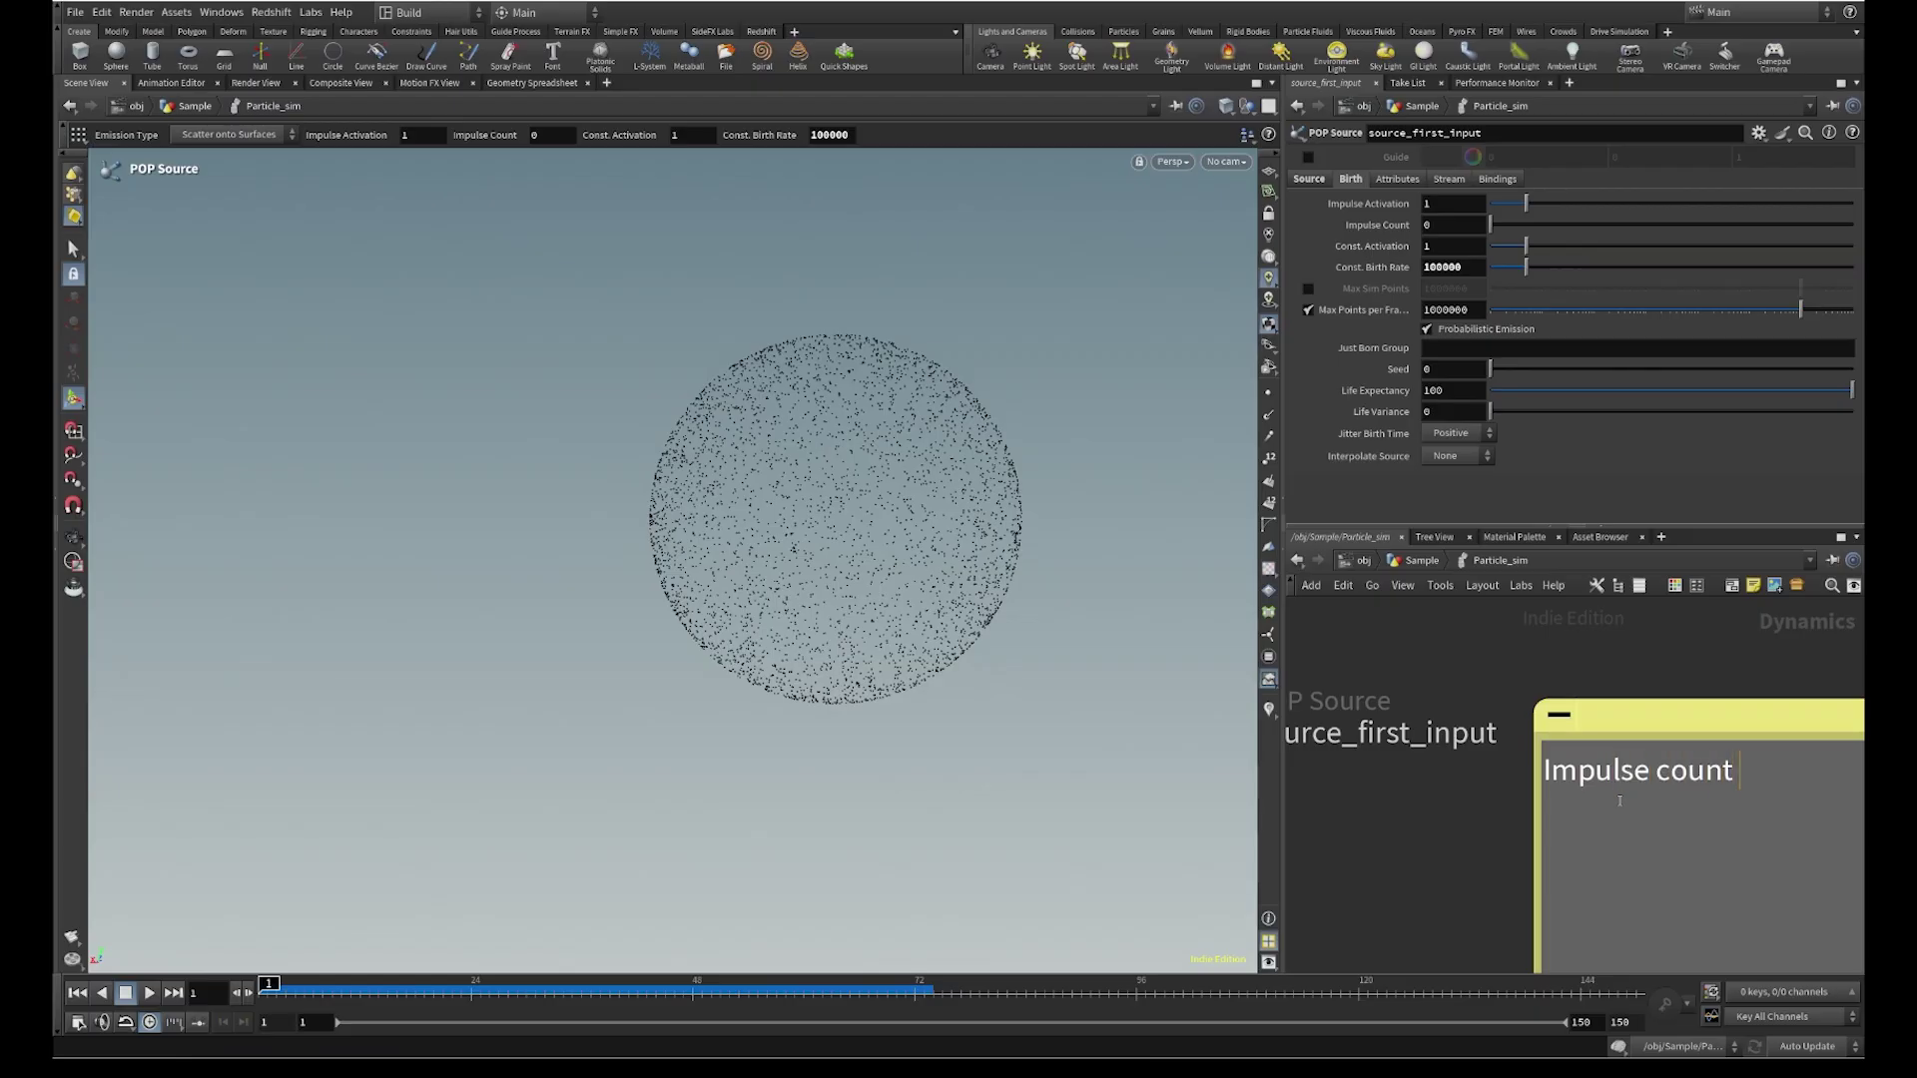
pyautogui.write('- per second')
pyautogui.press('Return')
pyautogui.press('Return')
pyautogui.write('Constant b')
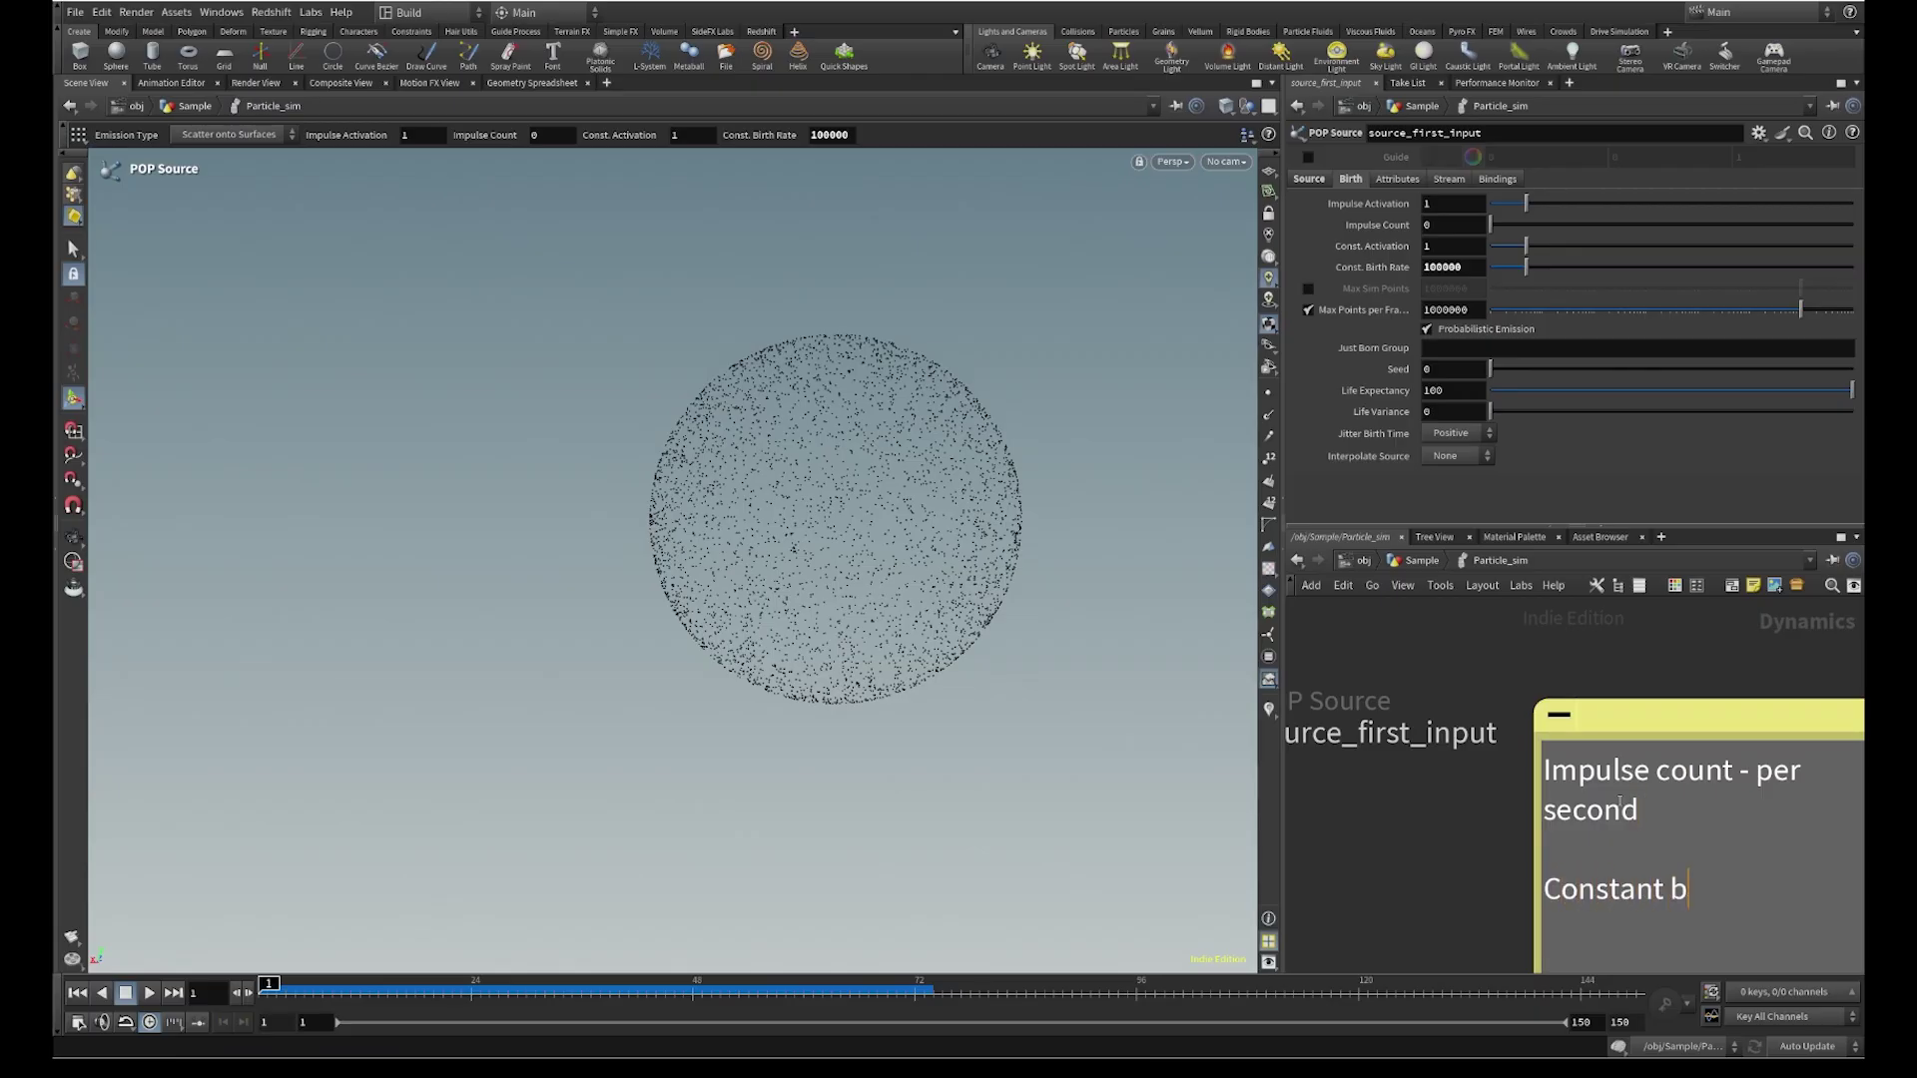
pyautogui.write('irth rate - per')
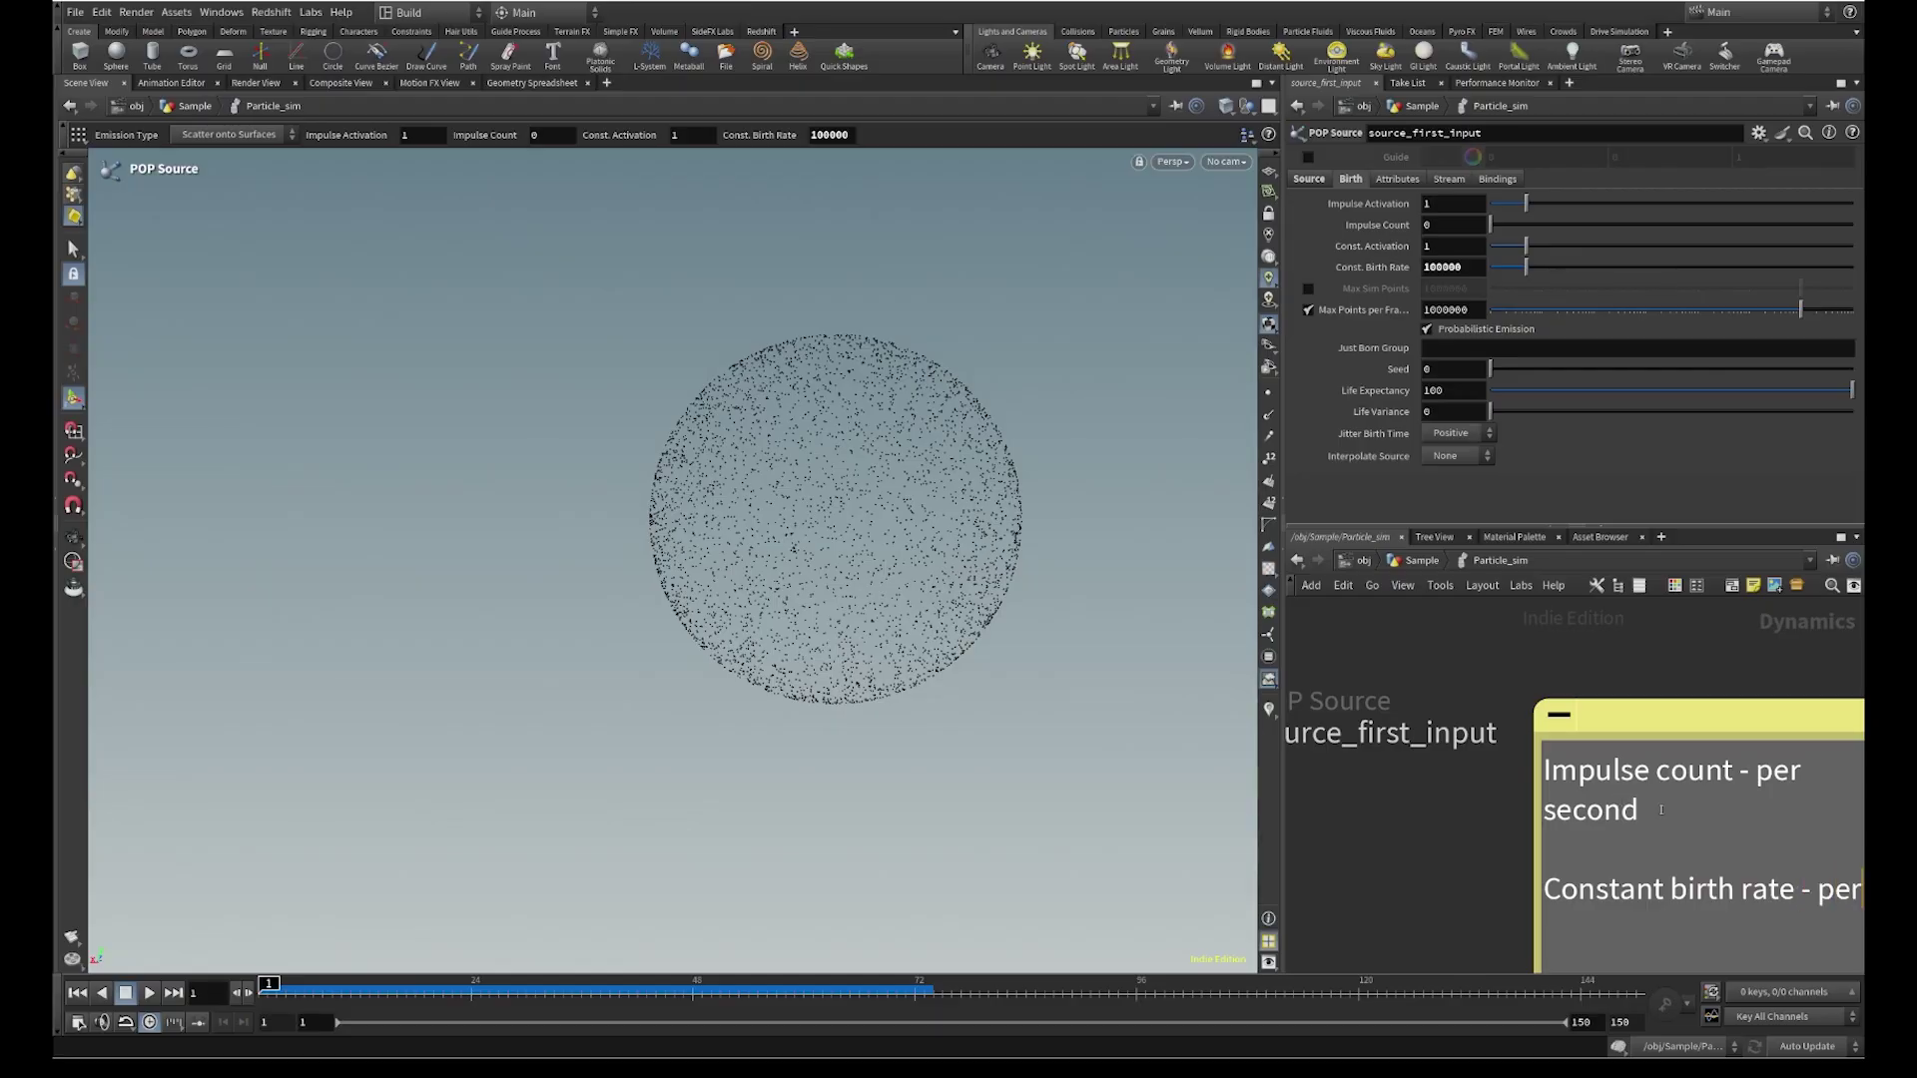
# Correct the note's first line to "Impulse count - per frame" and complete its last line as "Constant birth rate - per second"
pyautogui.moveTo(1661, 810); pyautogui.dragTo(1542, 814)
pyautogui.write('fr')
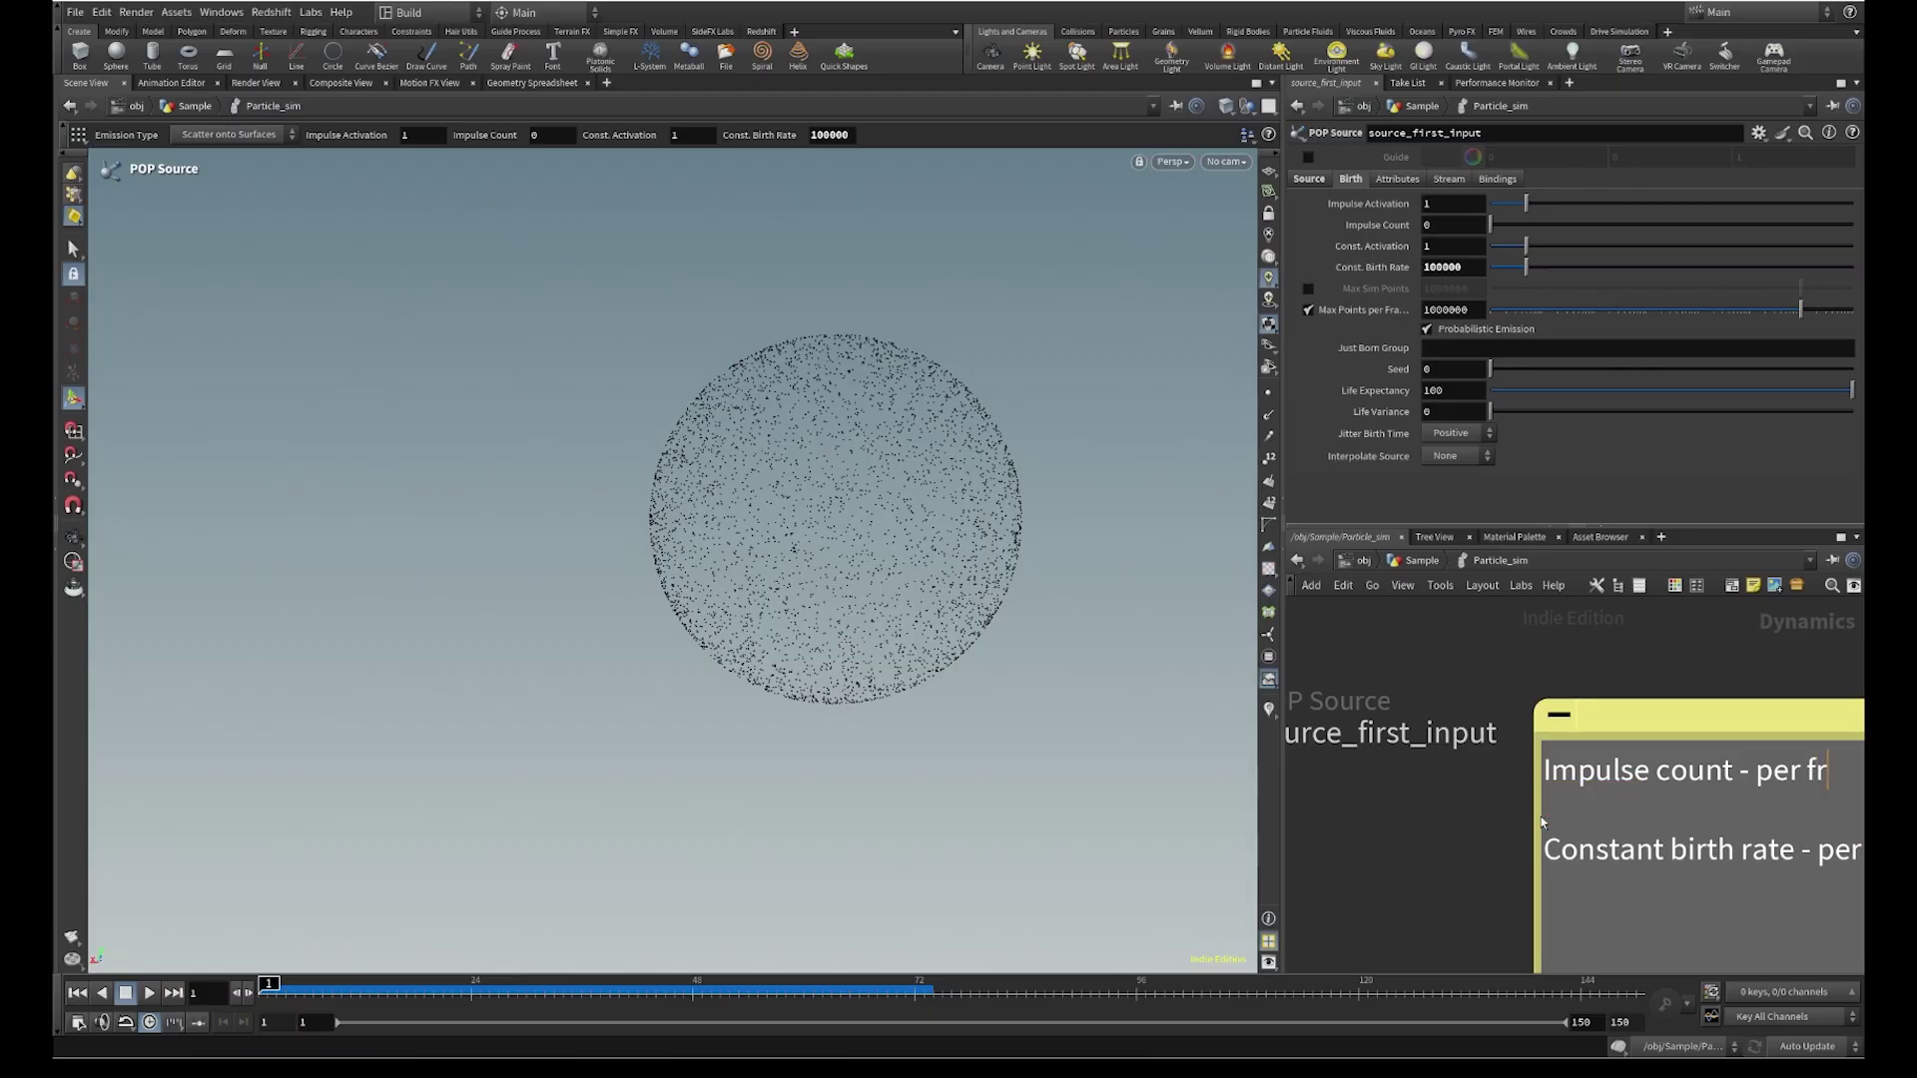
pyautogui.write('ame')
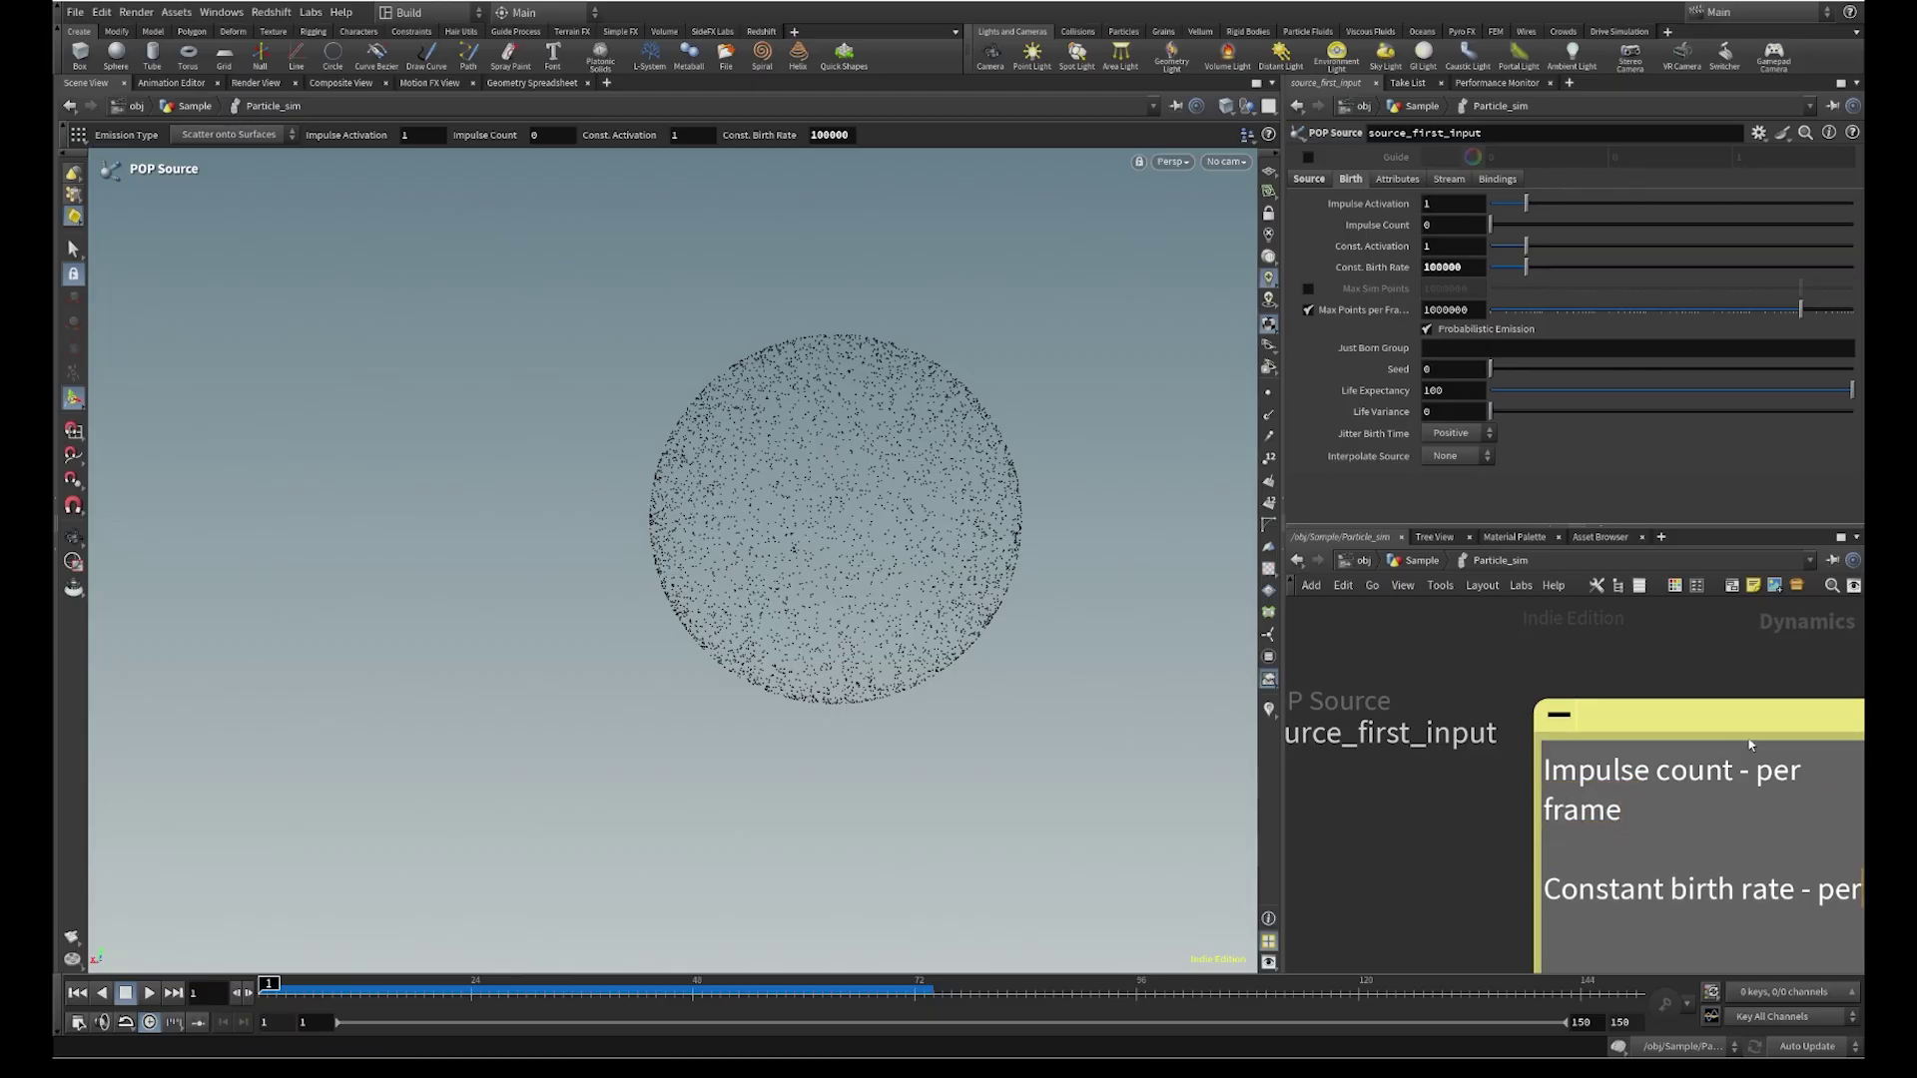
pyautogui.scroll(-3, 1687, 759)
pyautogui.scroll(3, 1688, 732)
pyautogui.doubleClick(1674, 814)
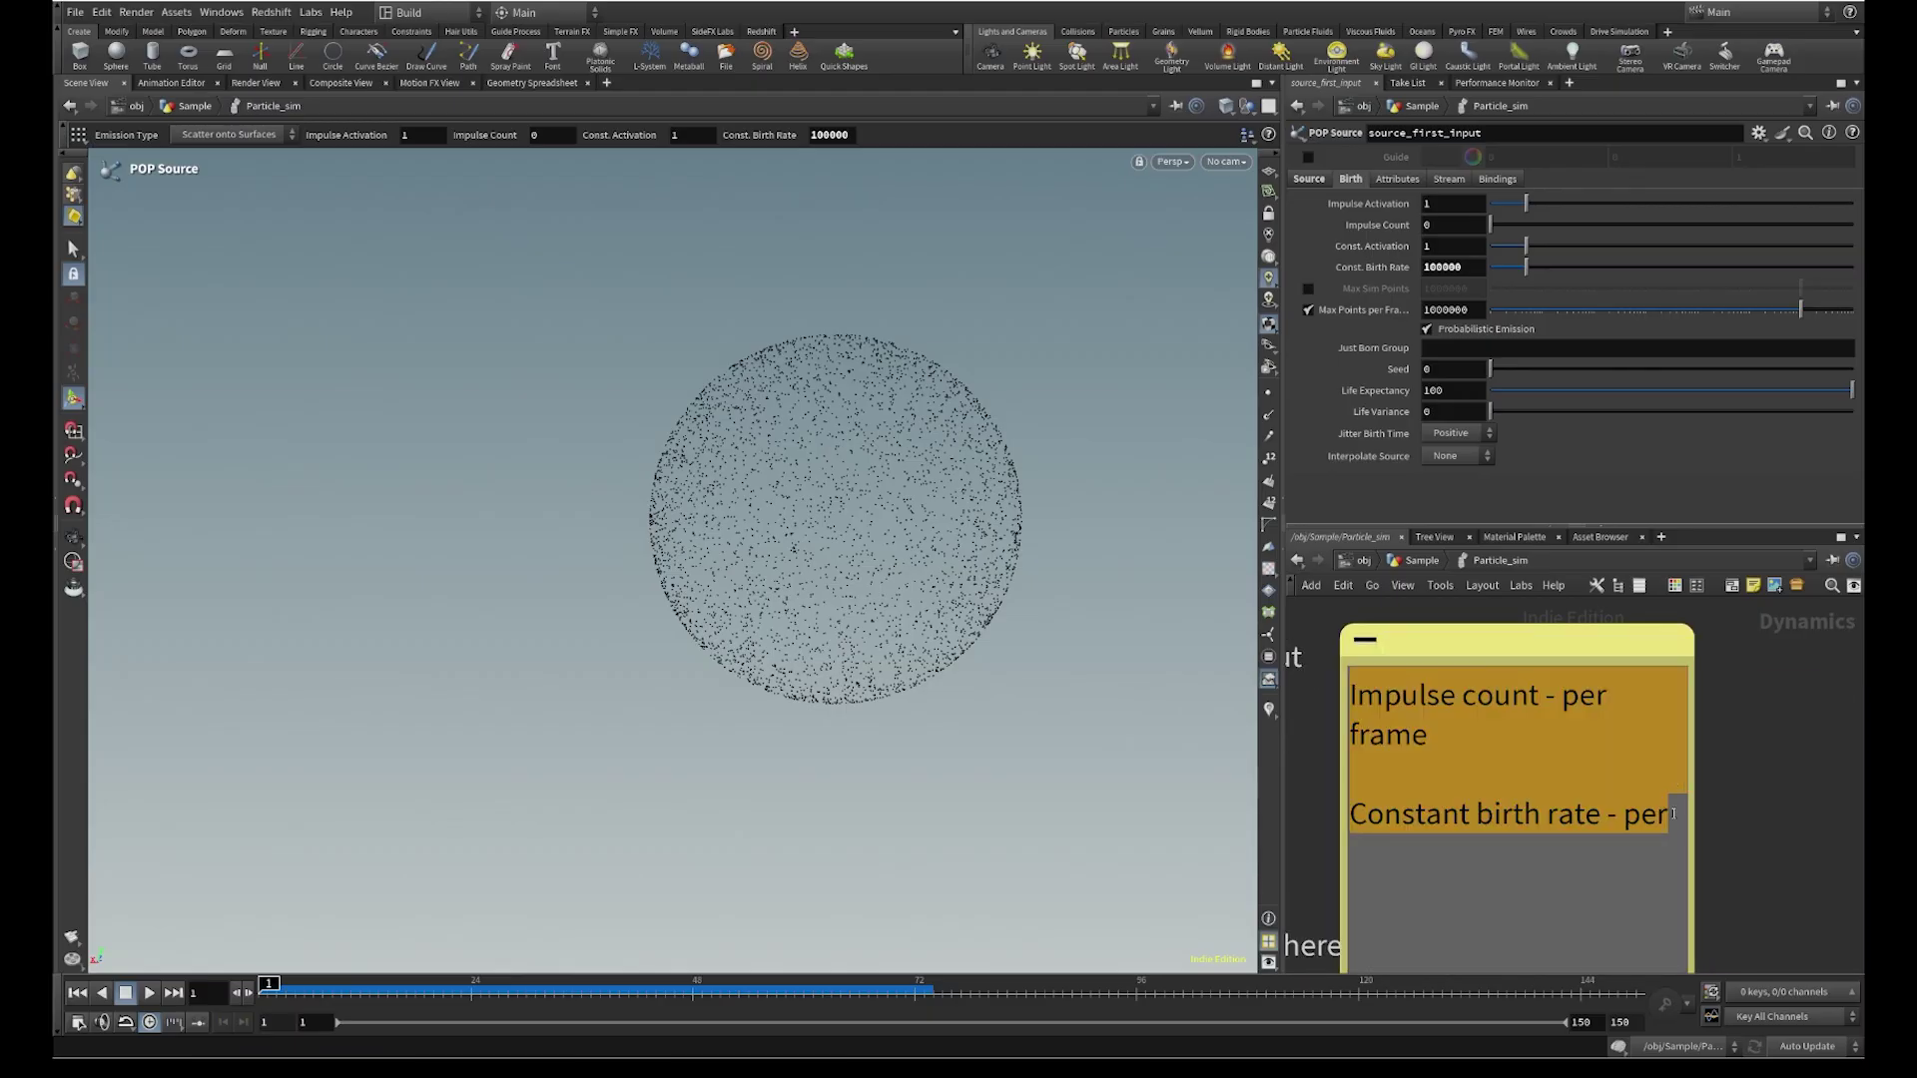
pyautogui.write('second')
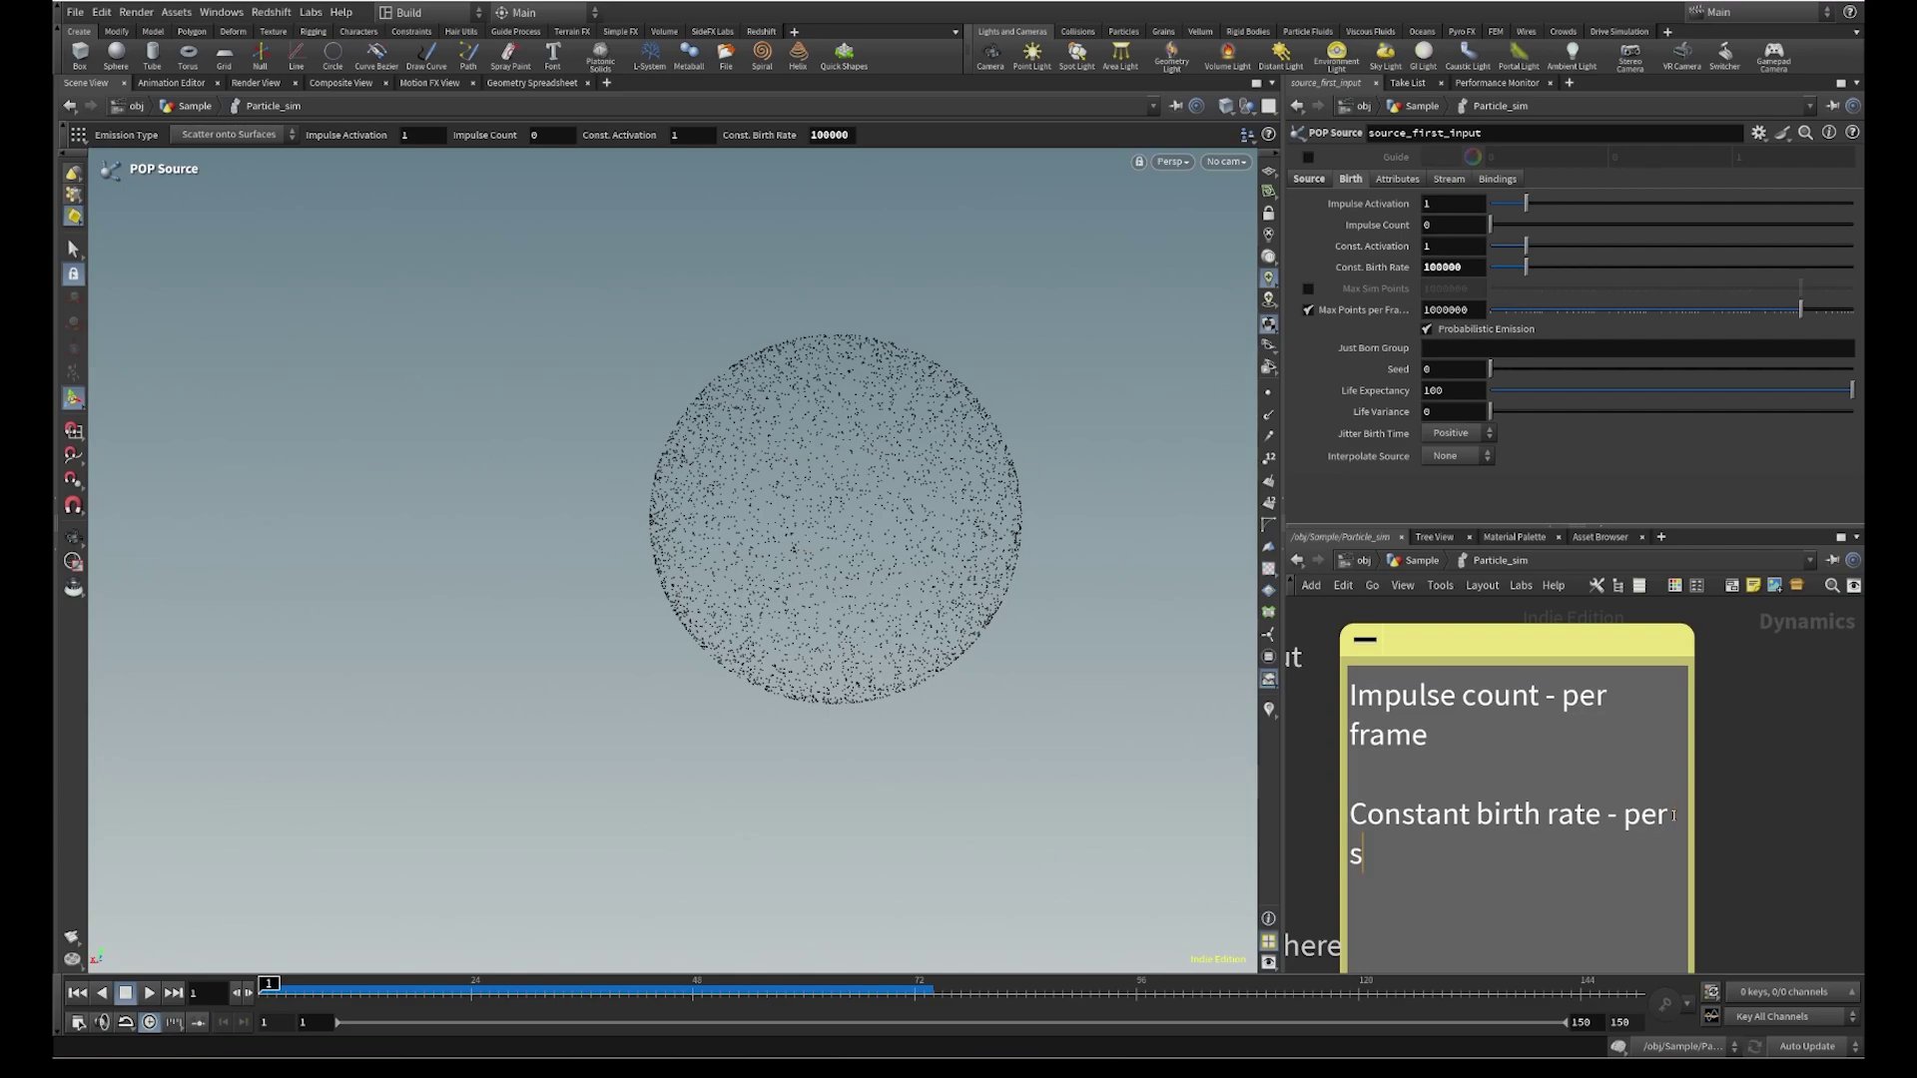
pyautogui.click(1745, 806)
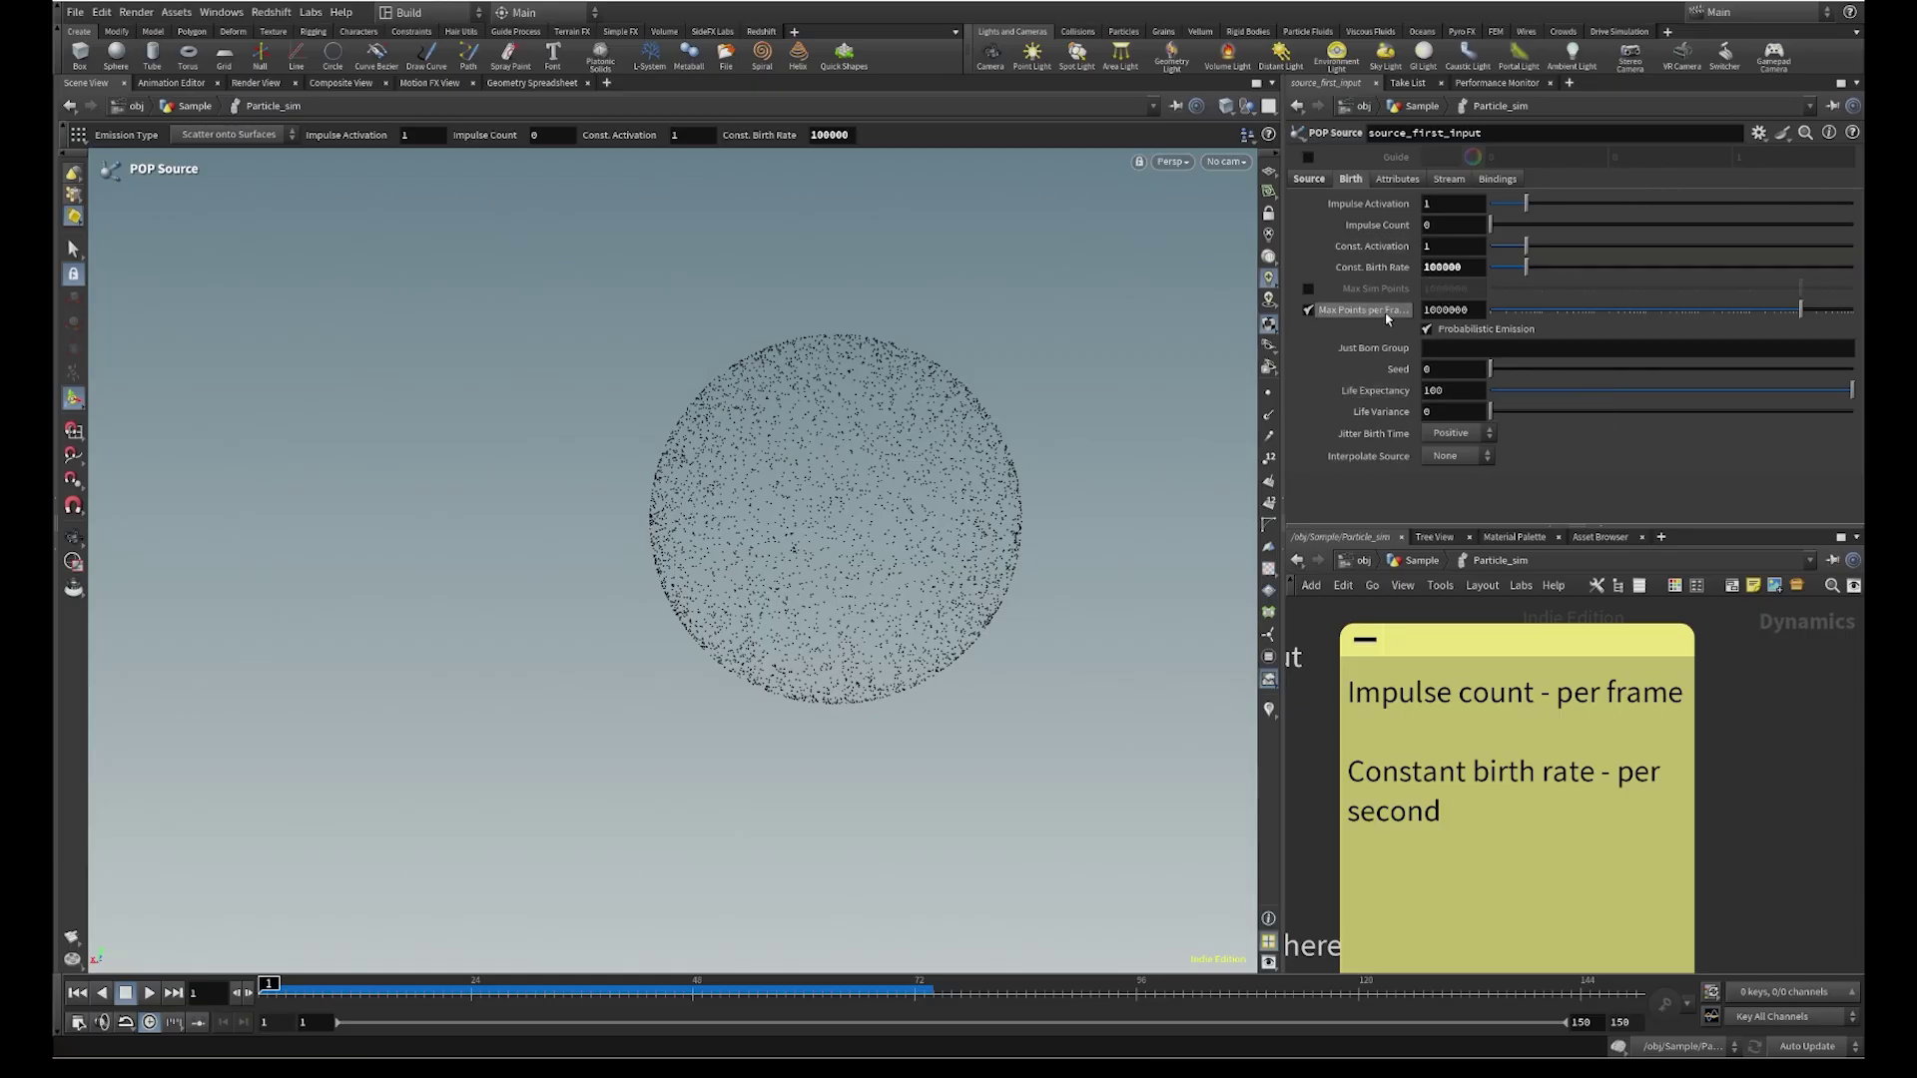
# Set the POP Source's constant birth rate to 1000
pyautogui.moveTo(1387, 318)
pyautogui.doubleClick(1453, 267)
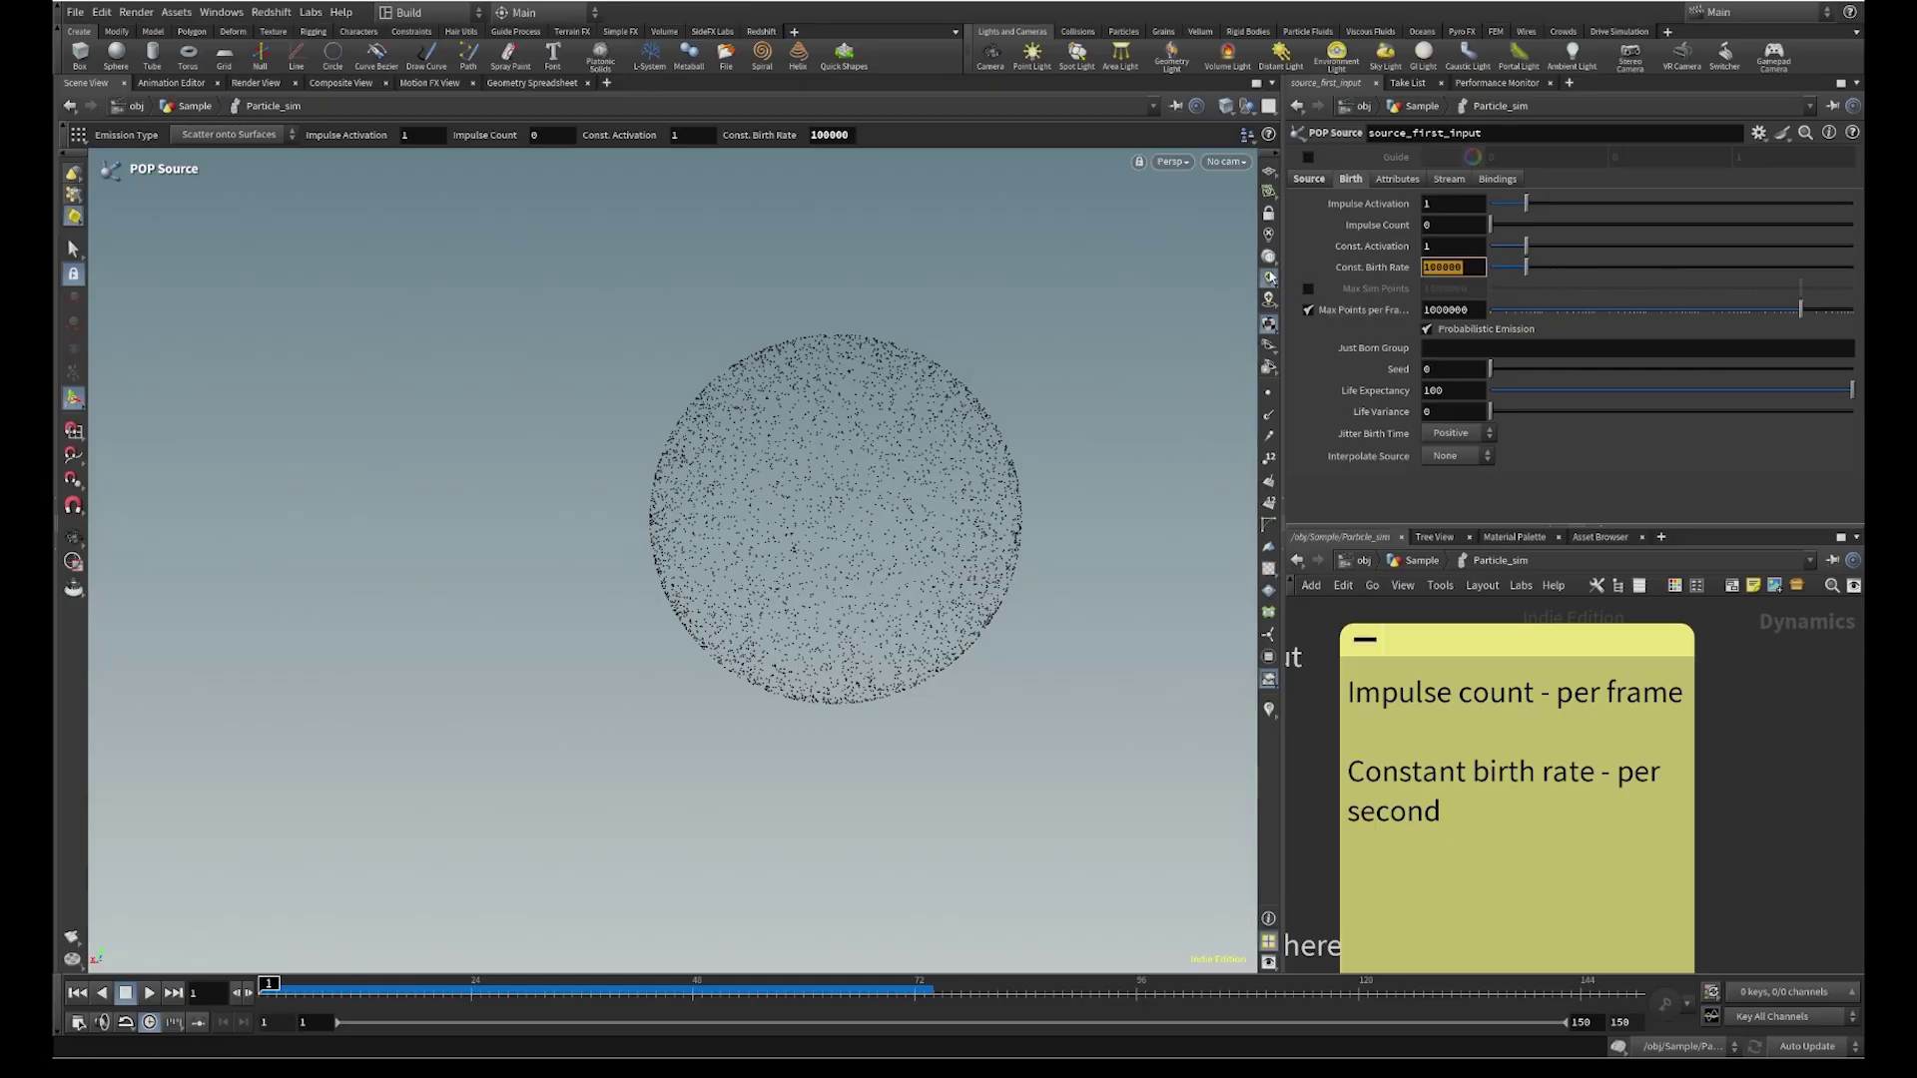
pyautogui.write('1000')
pyautogui.press('Return')
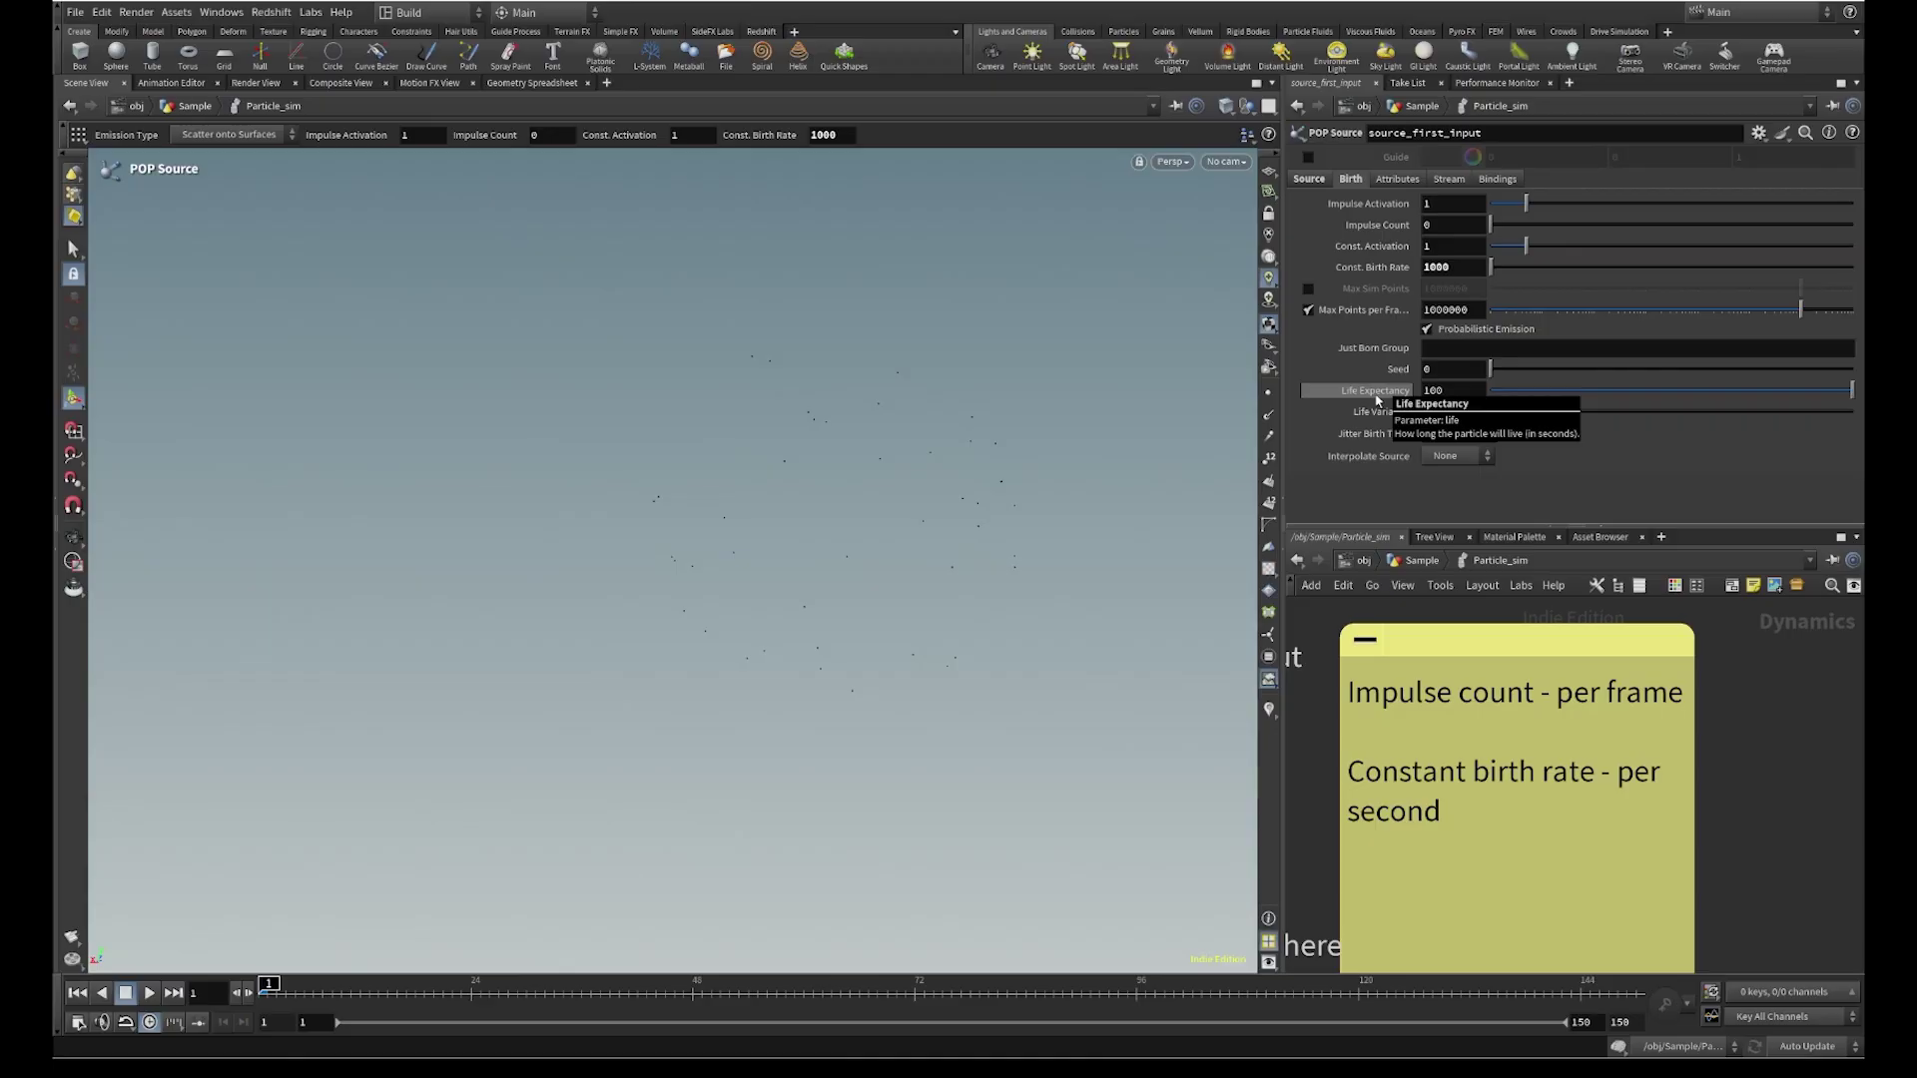
# Set the POP Source's life expectancy to 1 second and play the simulation
pyautogui.moveTo(1458, 390); pyautogui.dragTo(1401, 390)
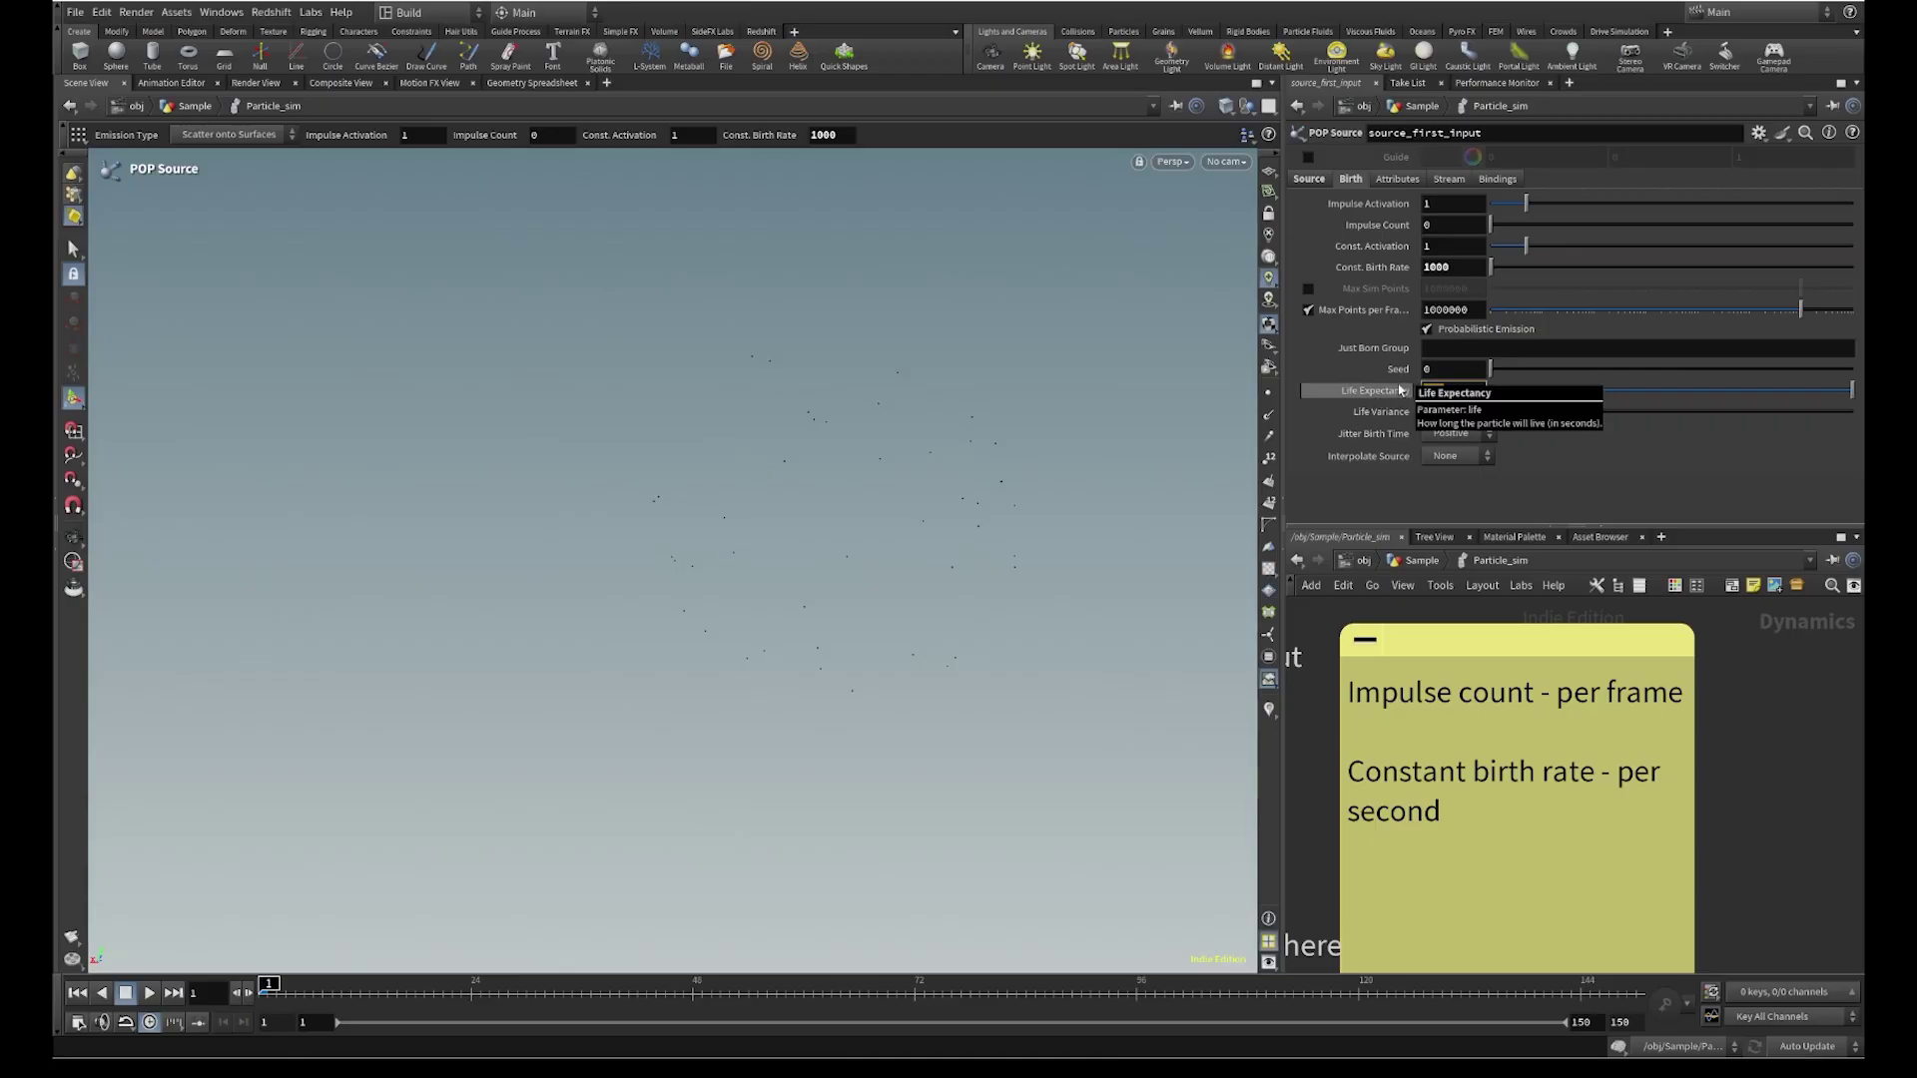
pyautogui.write('1')
pyautogui.press('Return')
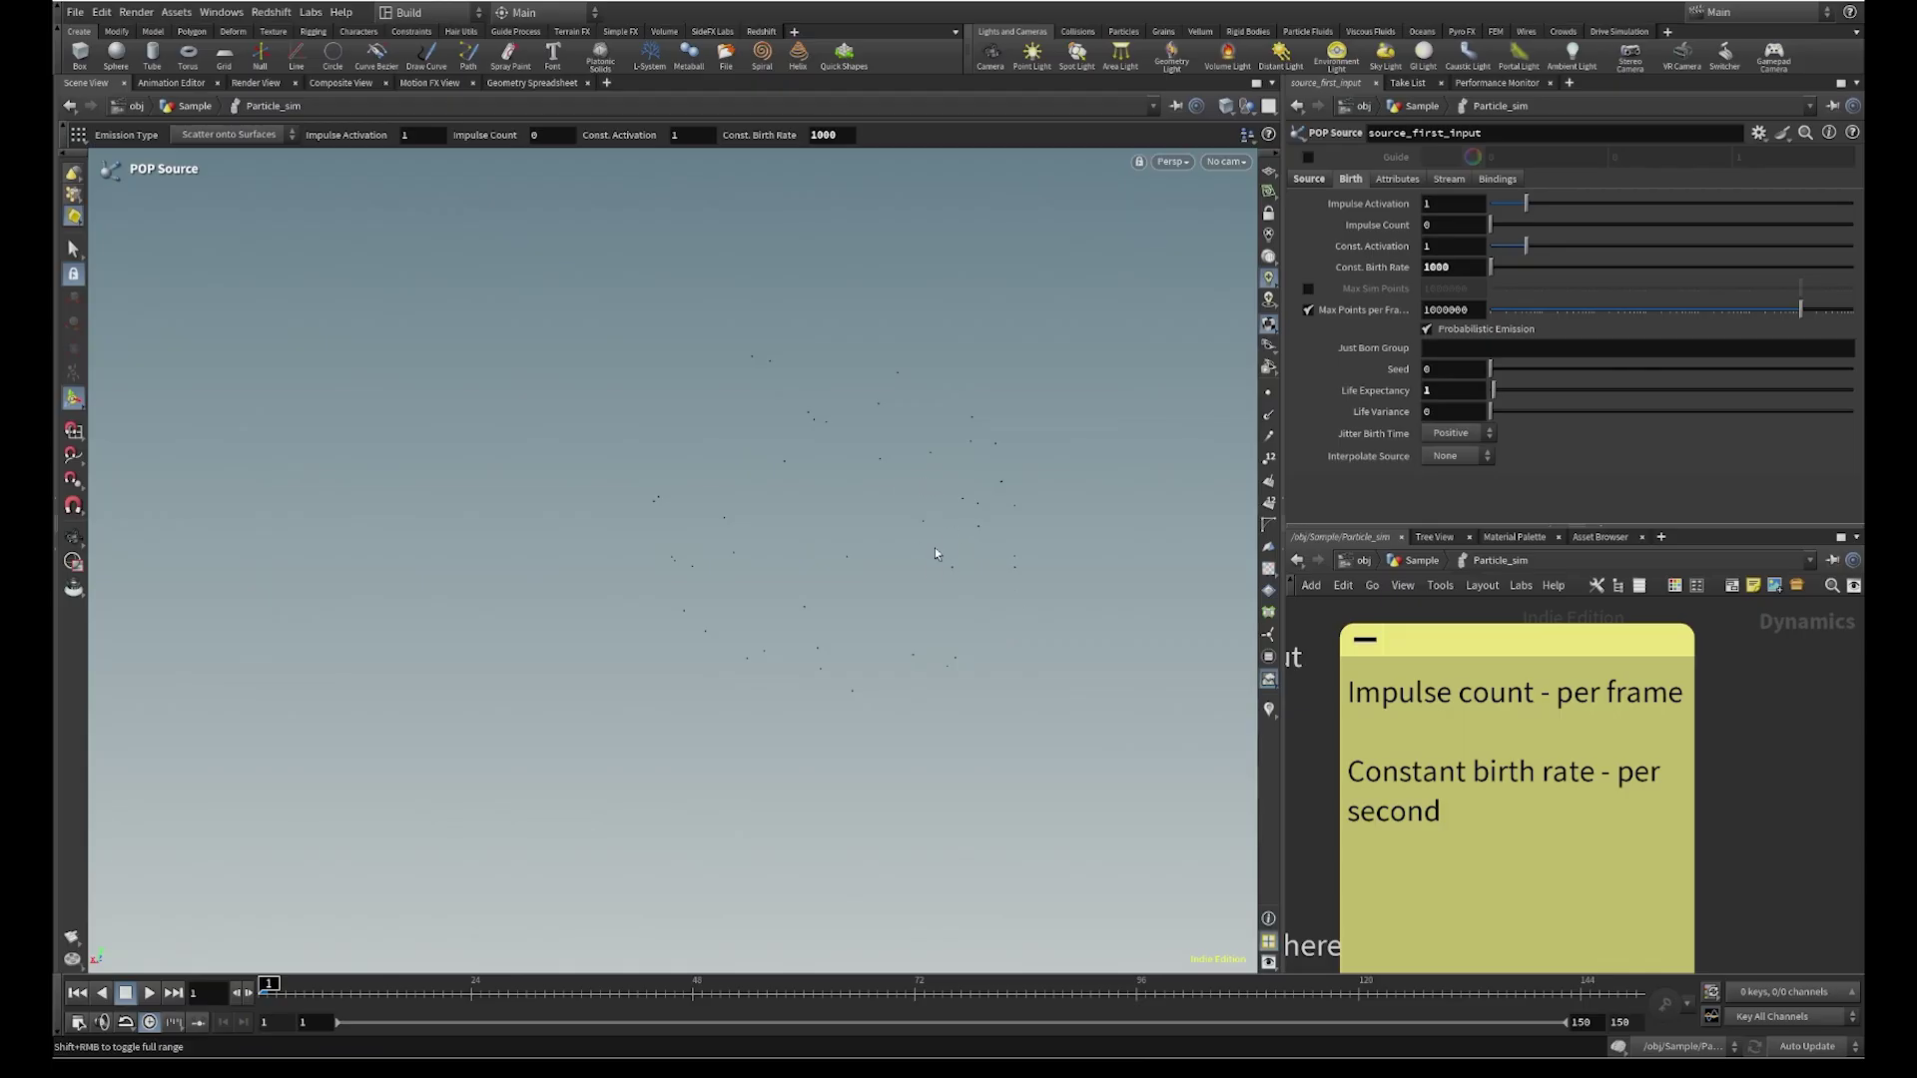
pyautogui.click(148, 992)
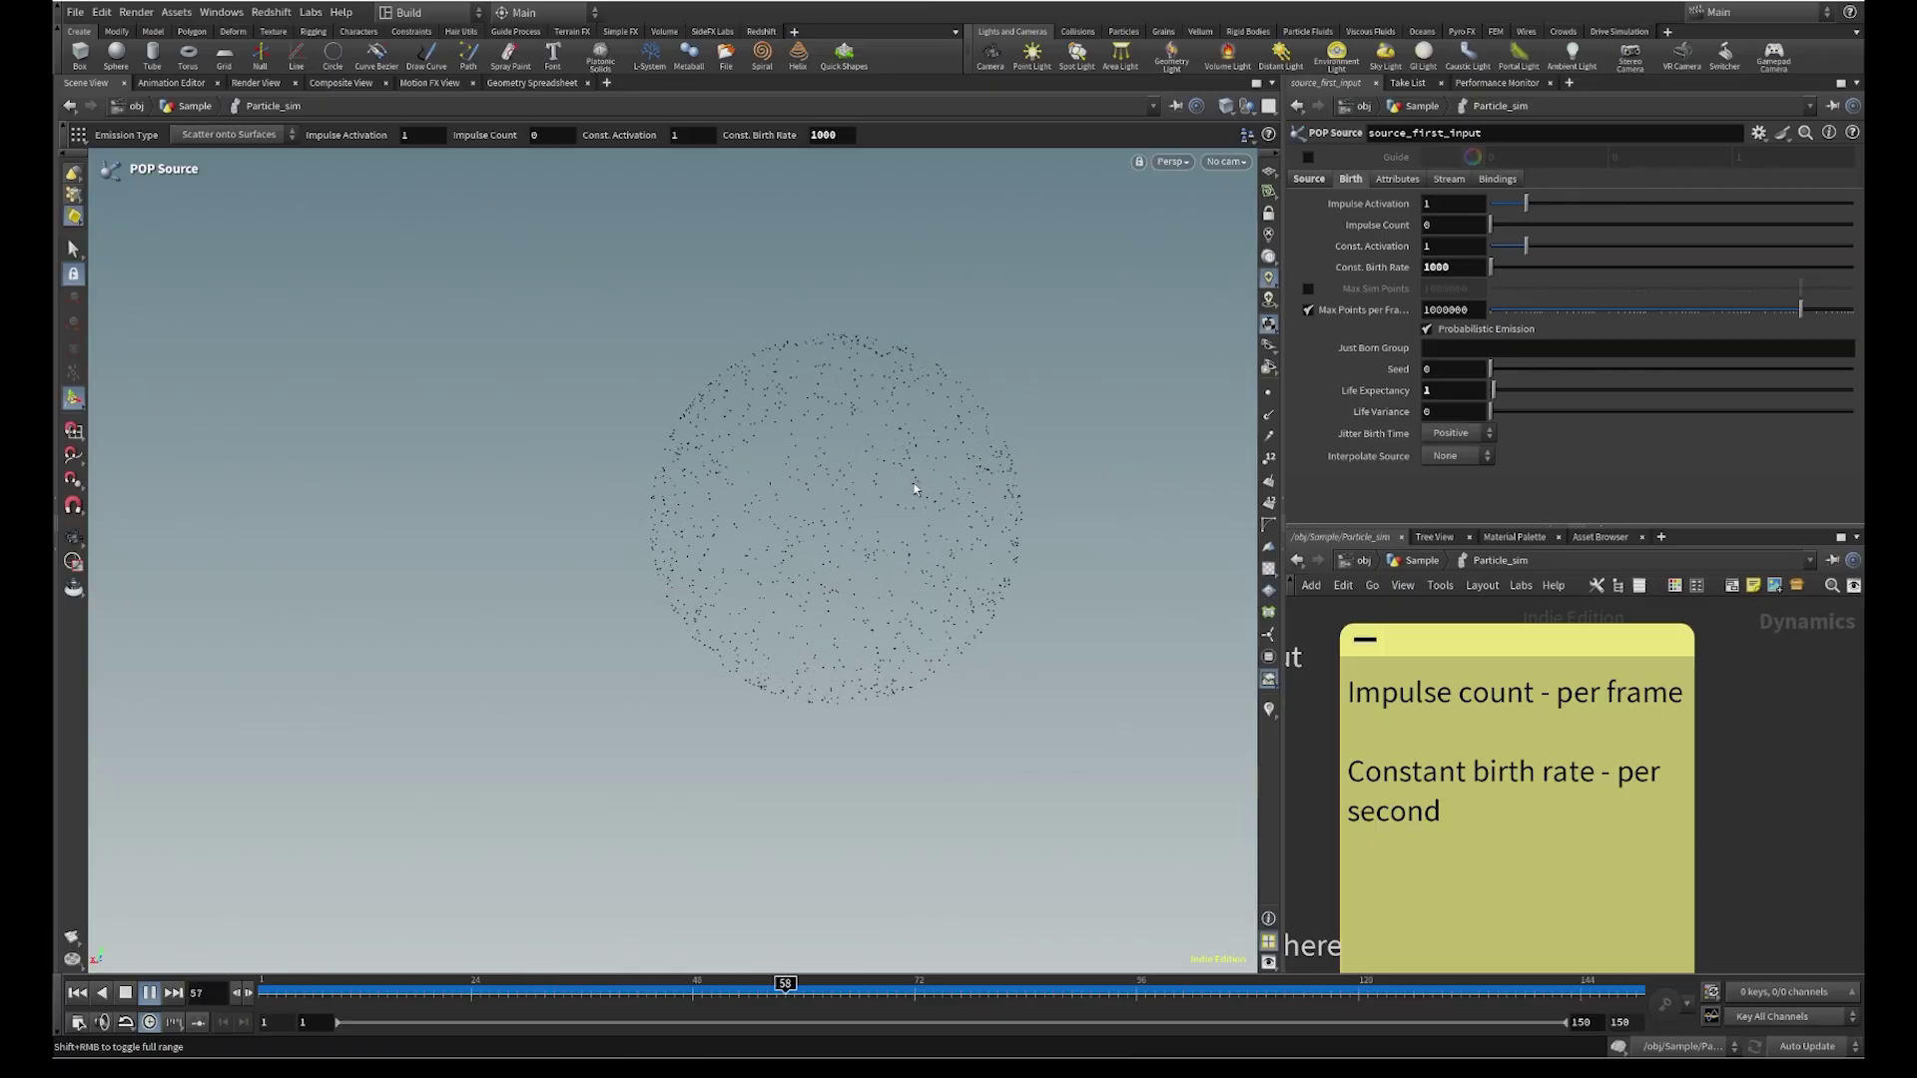
# Raise the POP Source's life expectancy to 10 seconds while the simulation plays
pyautogui.click(1434, 392)
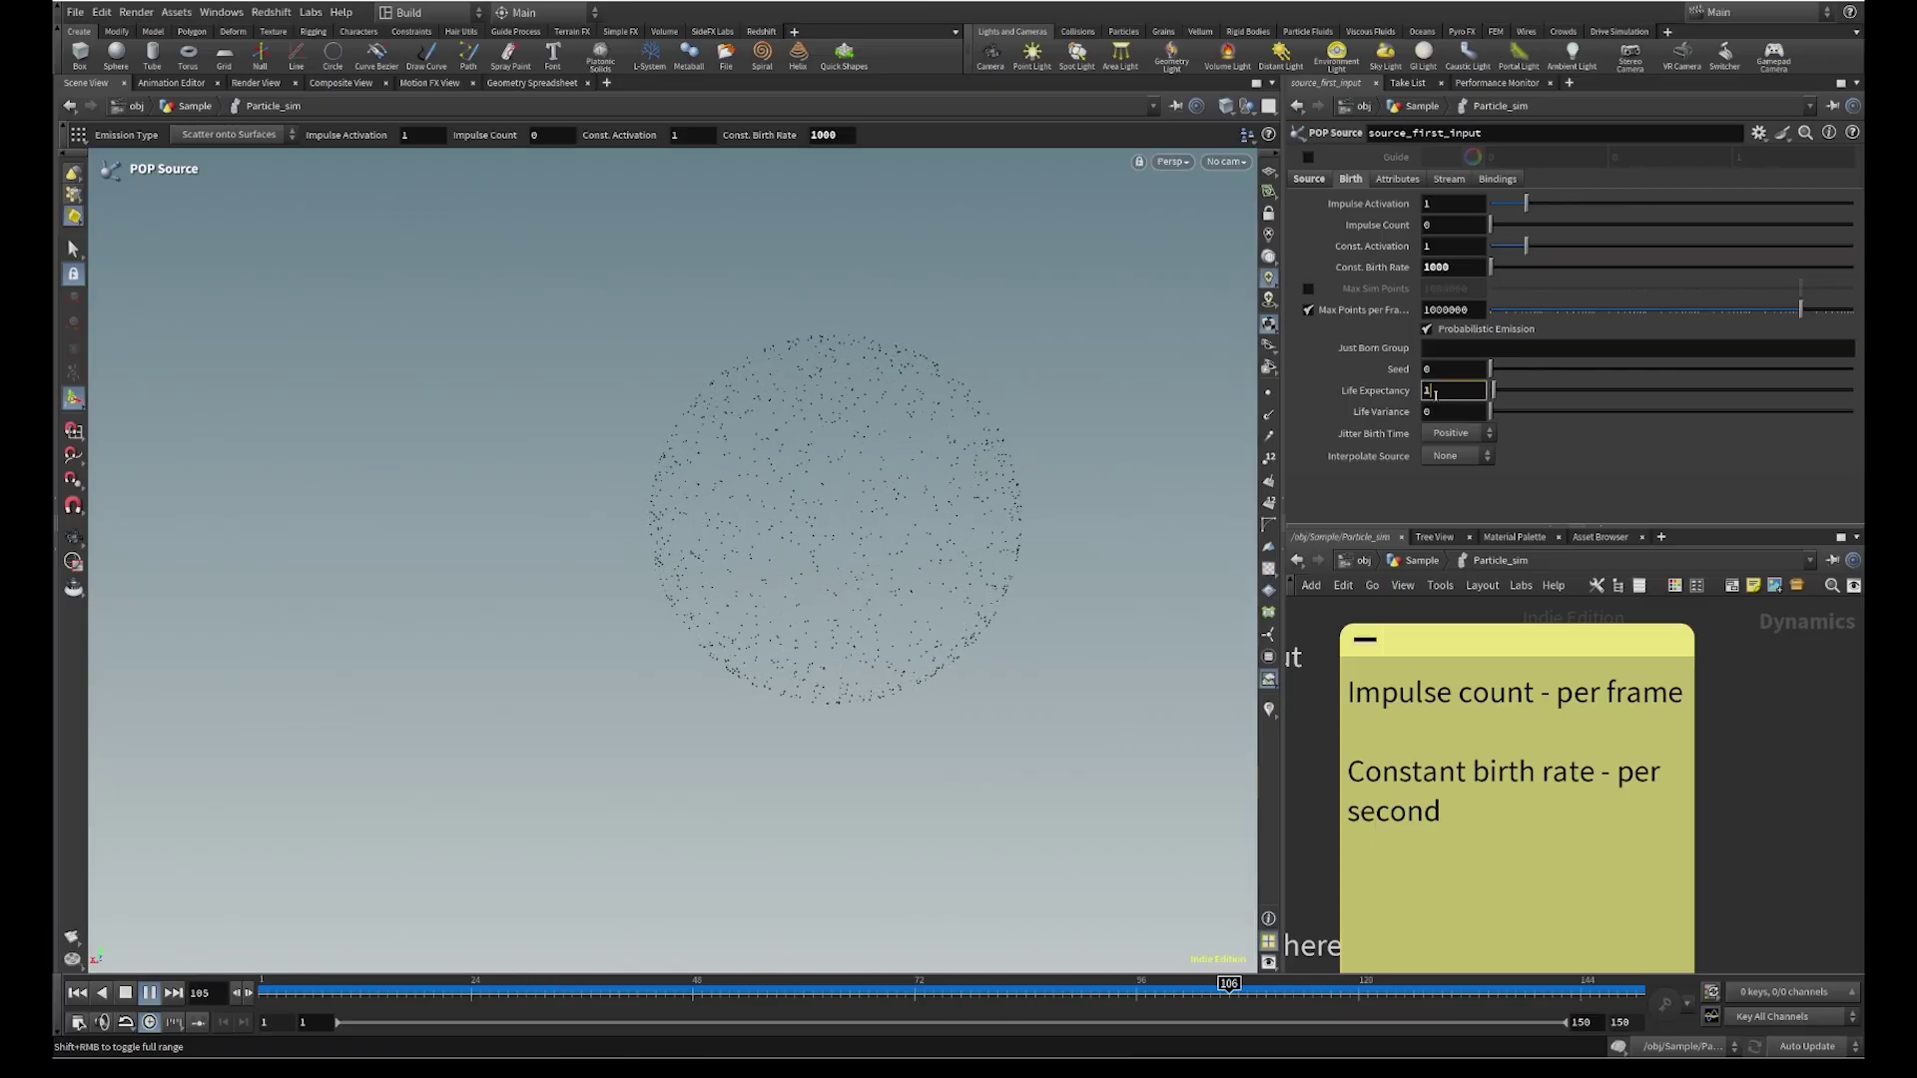
pyautogui.write('10')
pyautogui.press('Return')
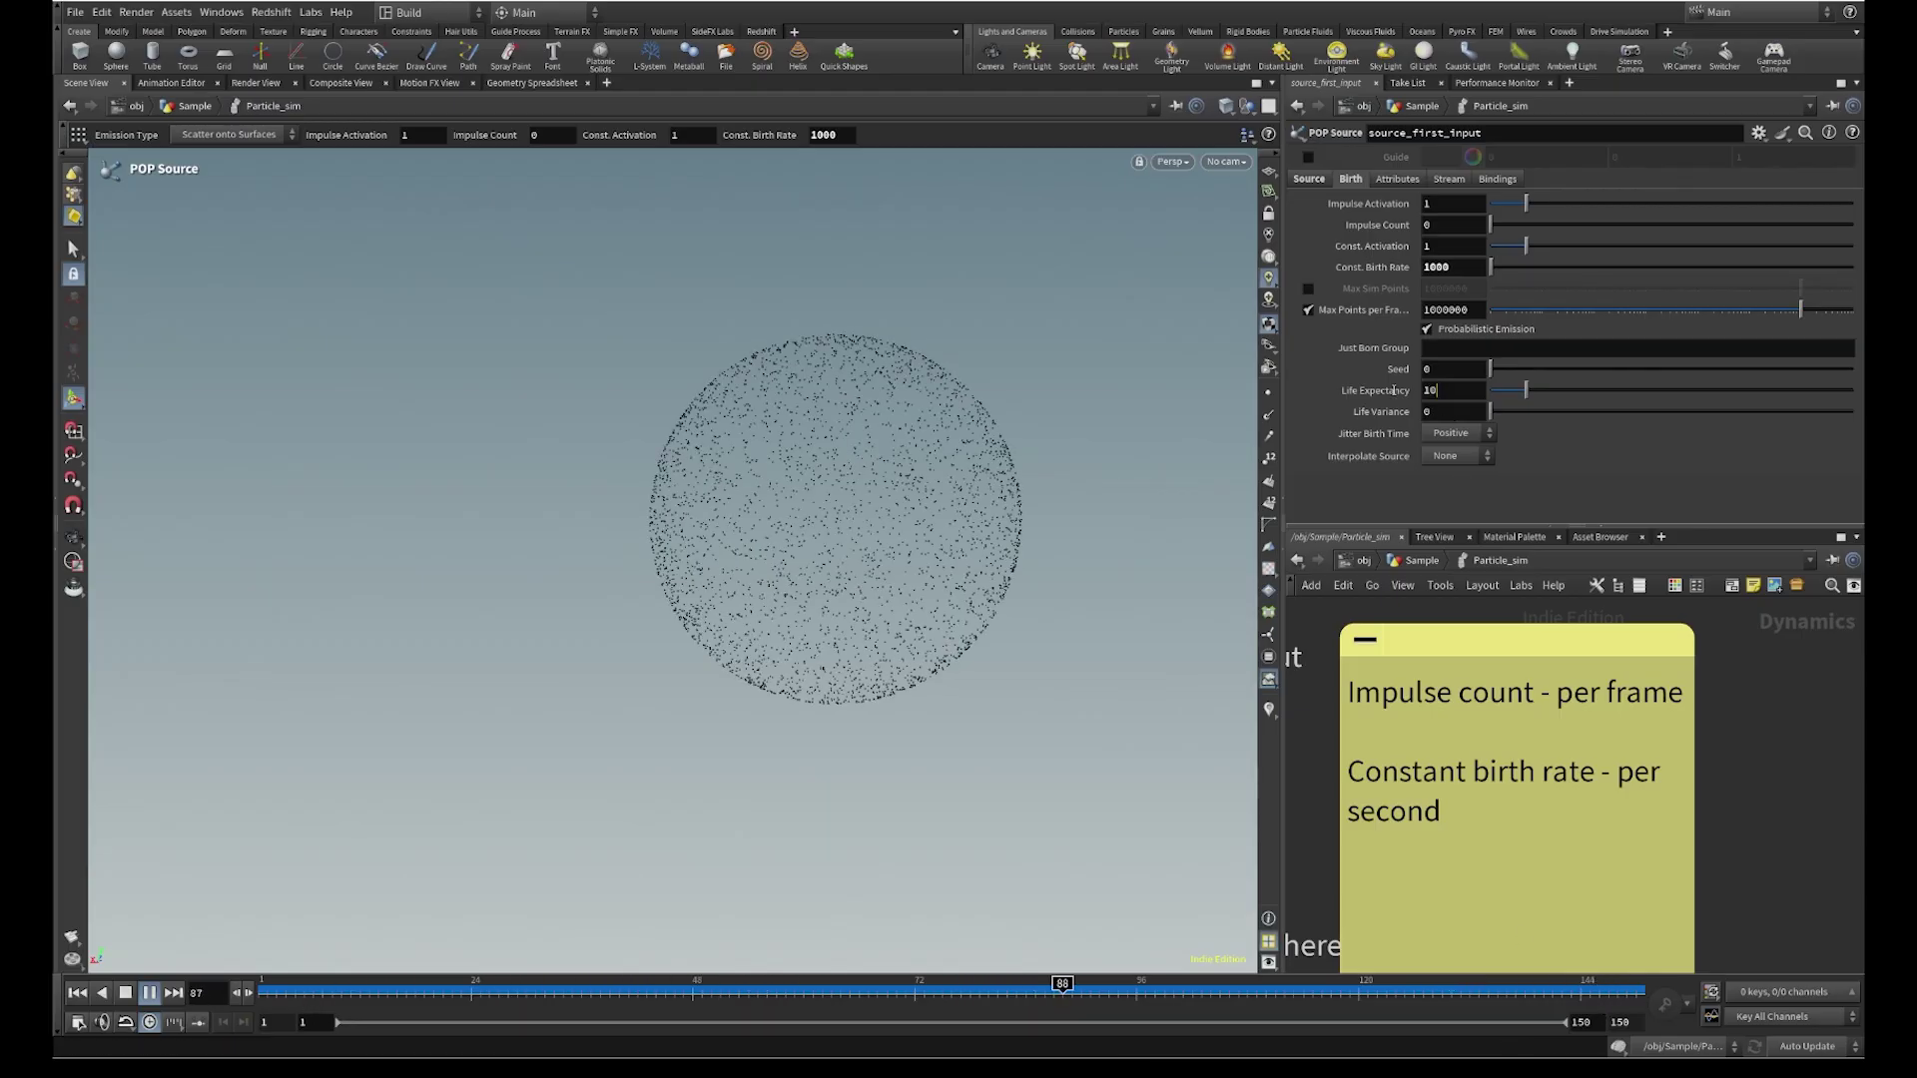
# Lower the POP Source's life expectancy to 2 seconds during playback, then stop and return to frame 1
pyautogui.moveTo(1444, 391); pyautogui.dragTo(1308, 386)
pyautogui.write('2')
pyautogui.press('Return')
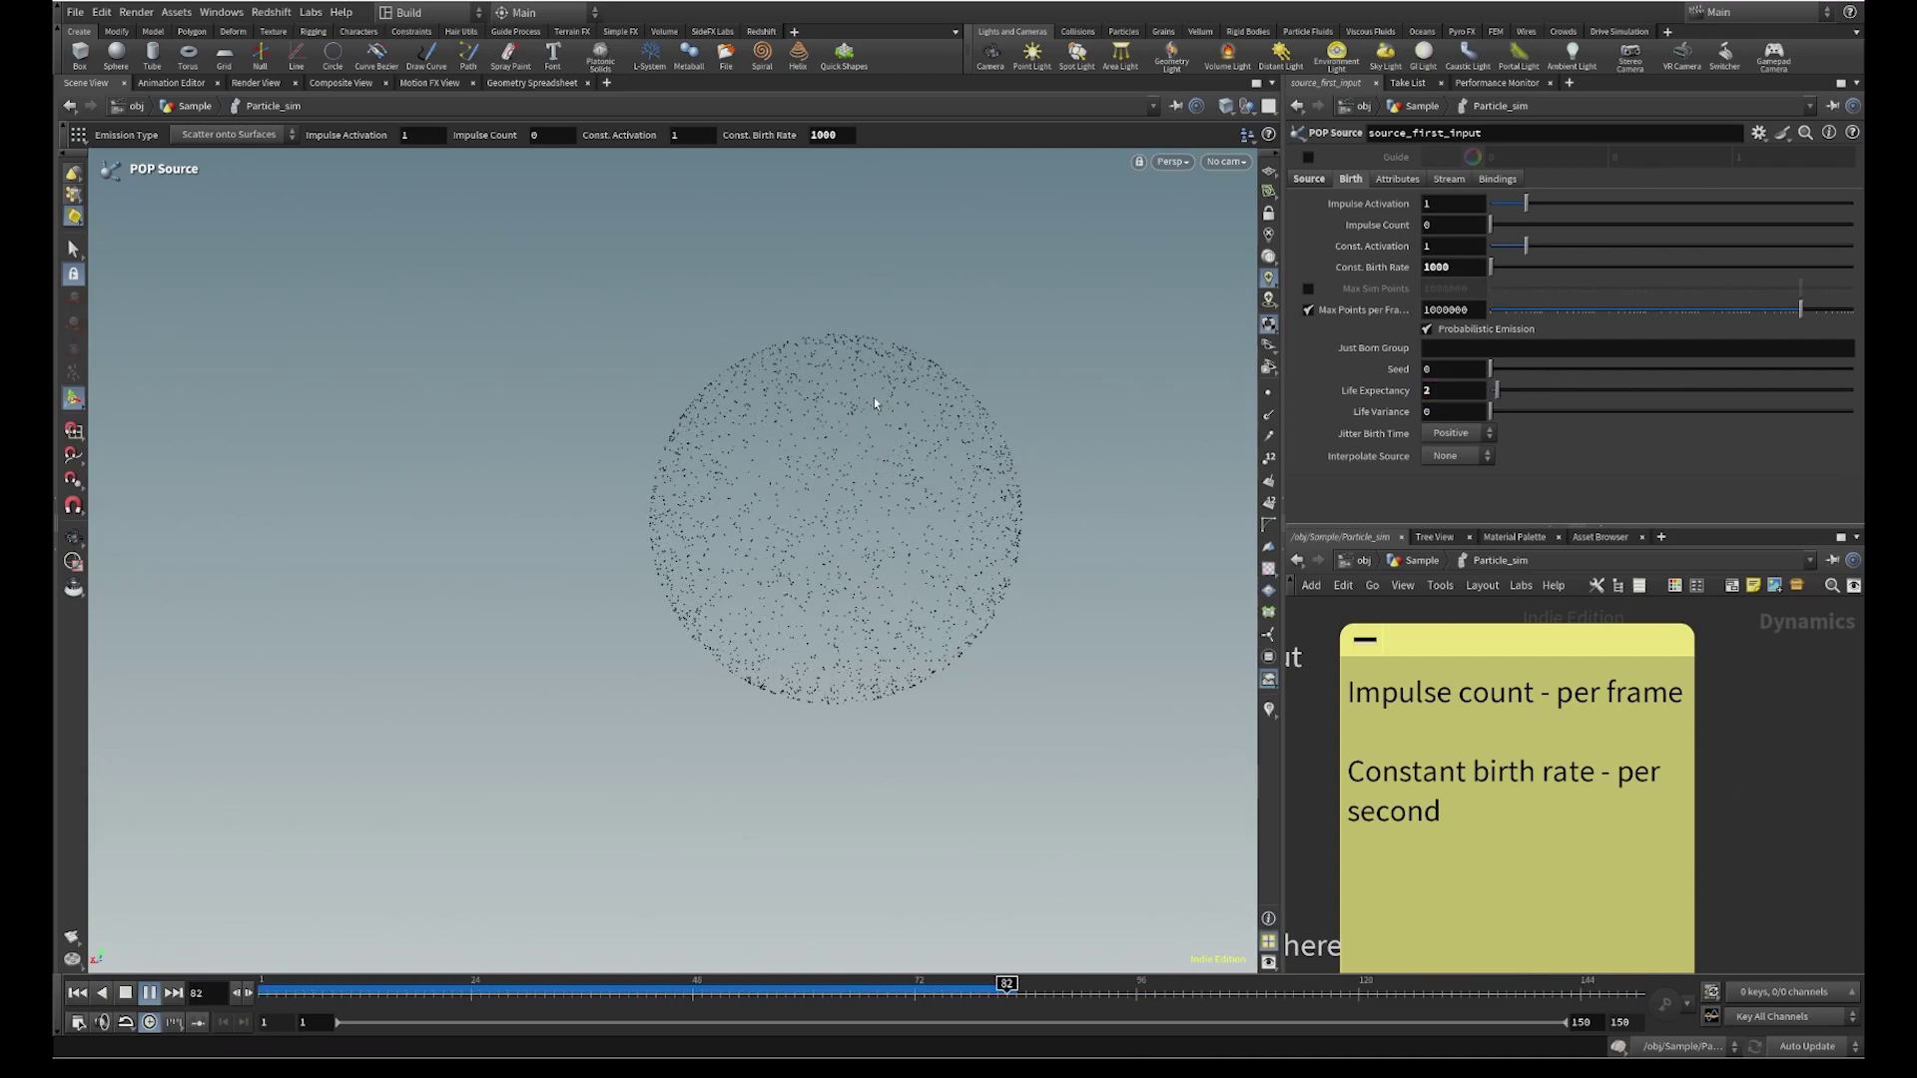
pyautogui.click(302, 994)
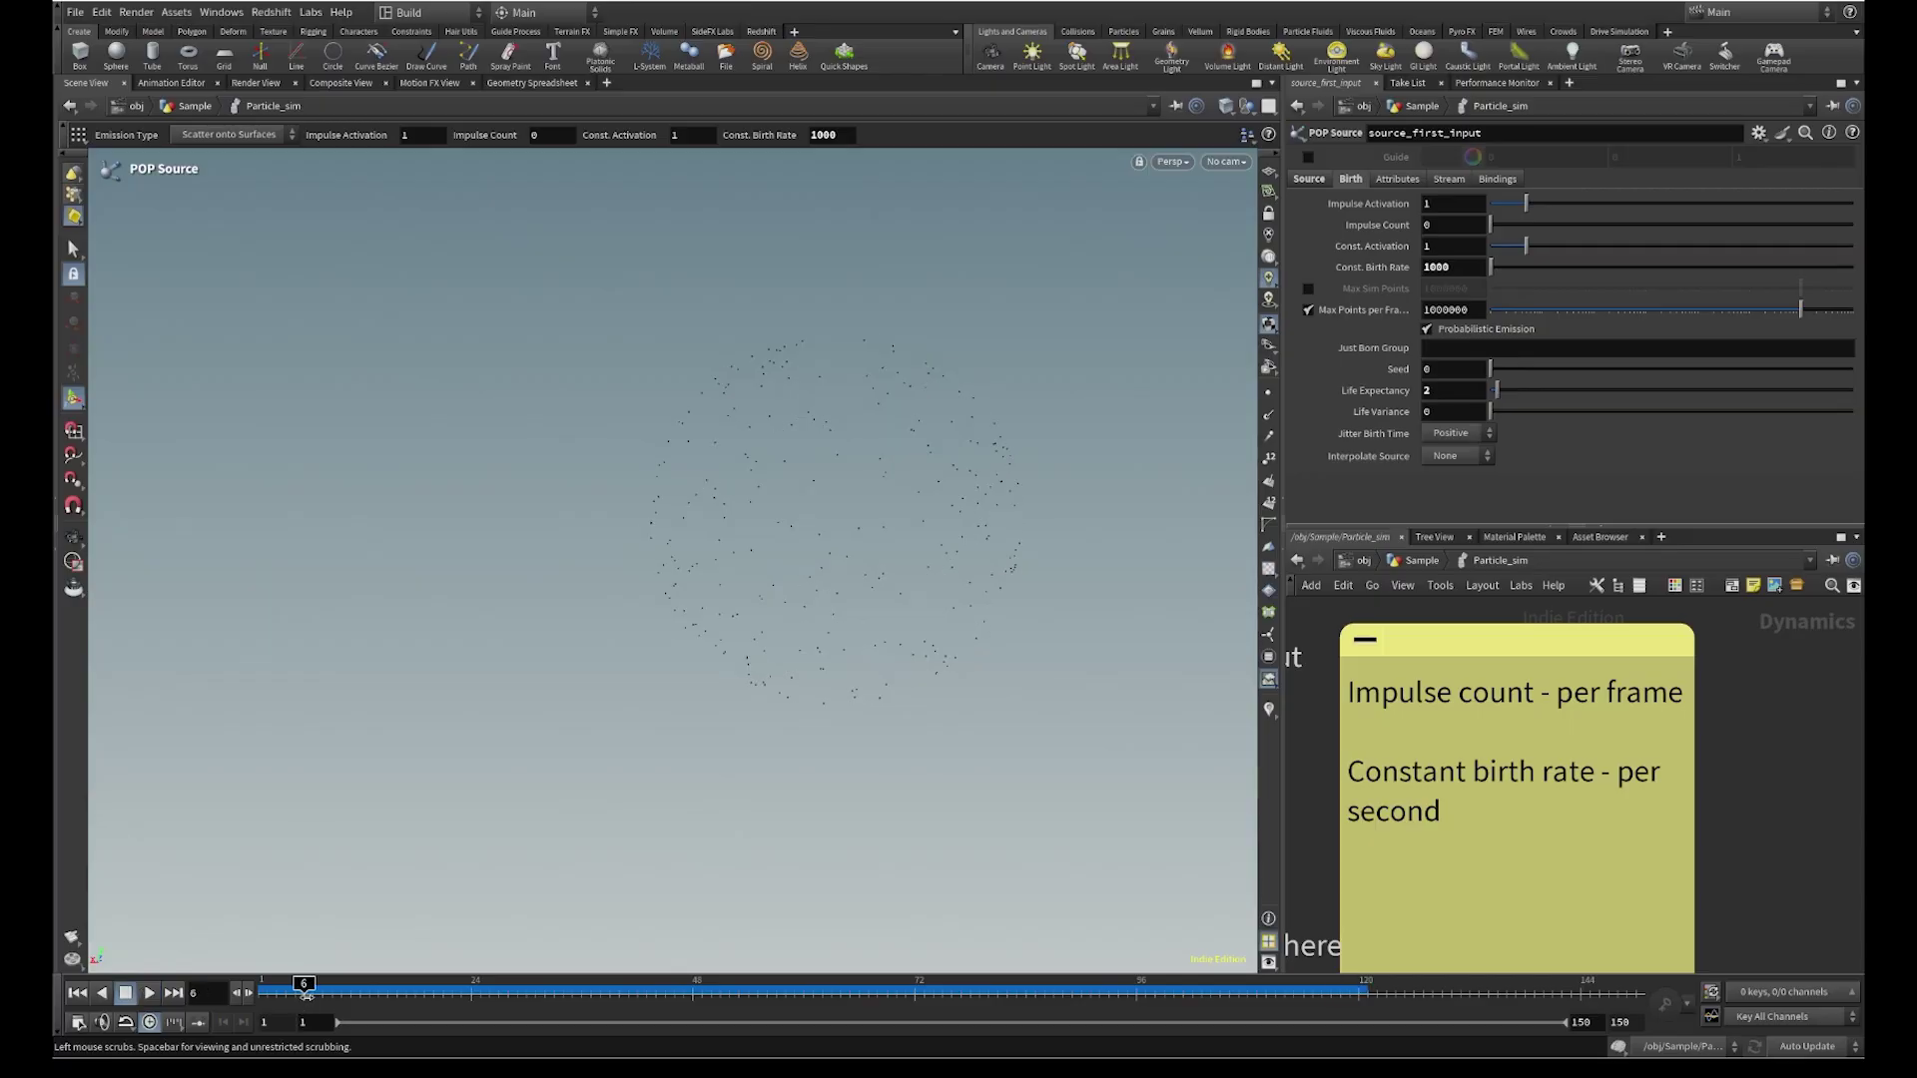
pyautogui.moveTo(1404, 398)
pyautogui.moveTo(287, 992); pyautogui.dragTo(264, 987)
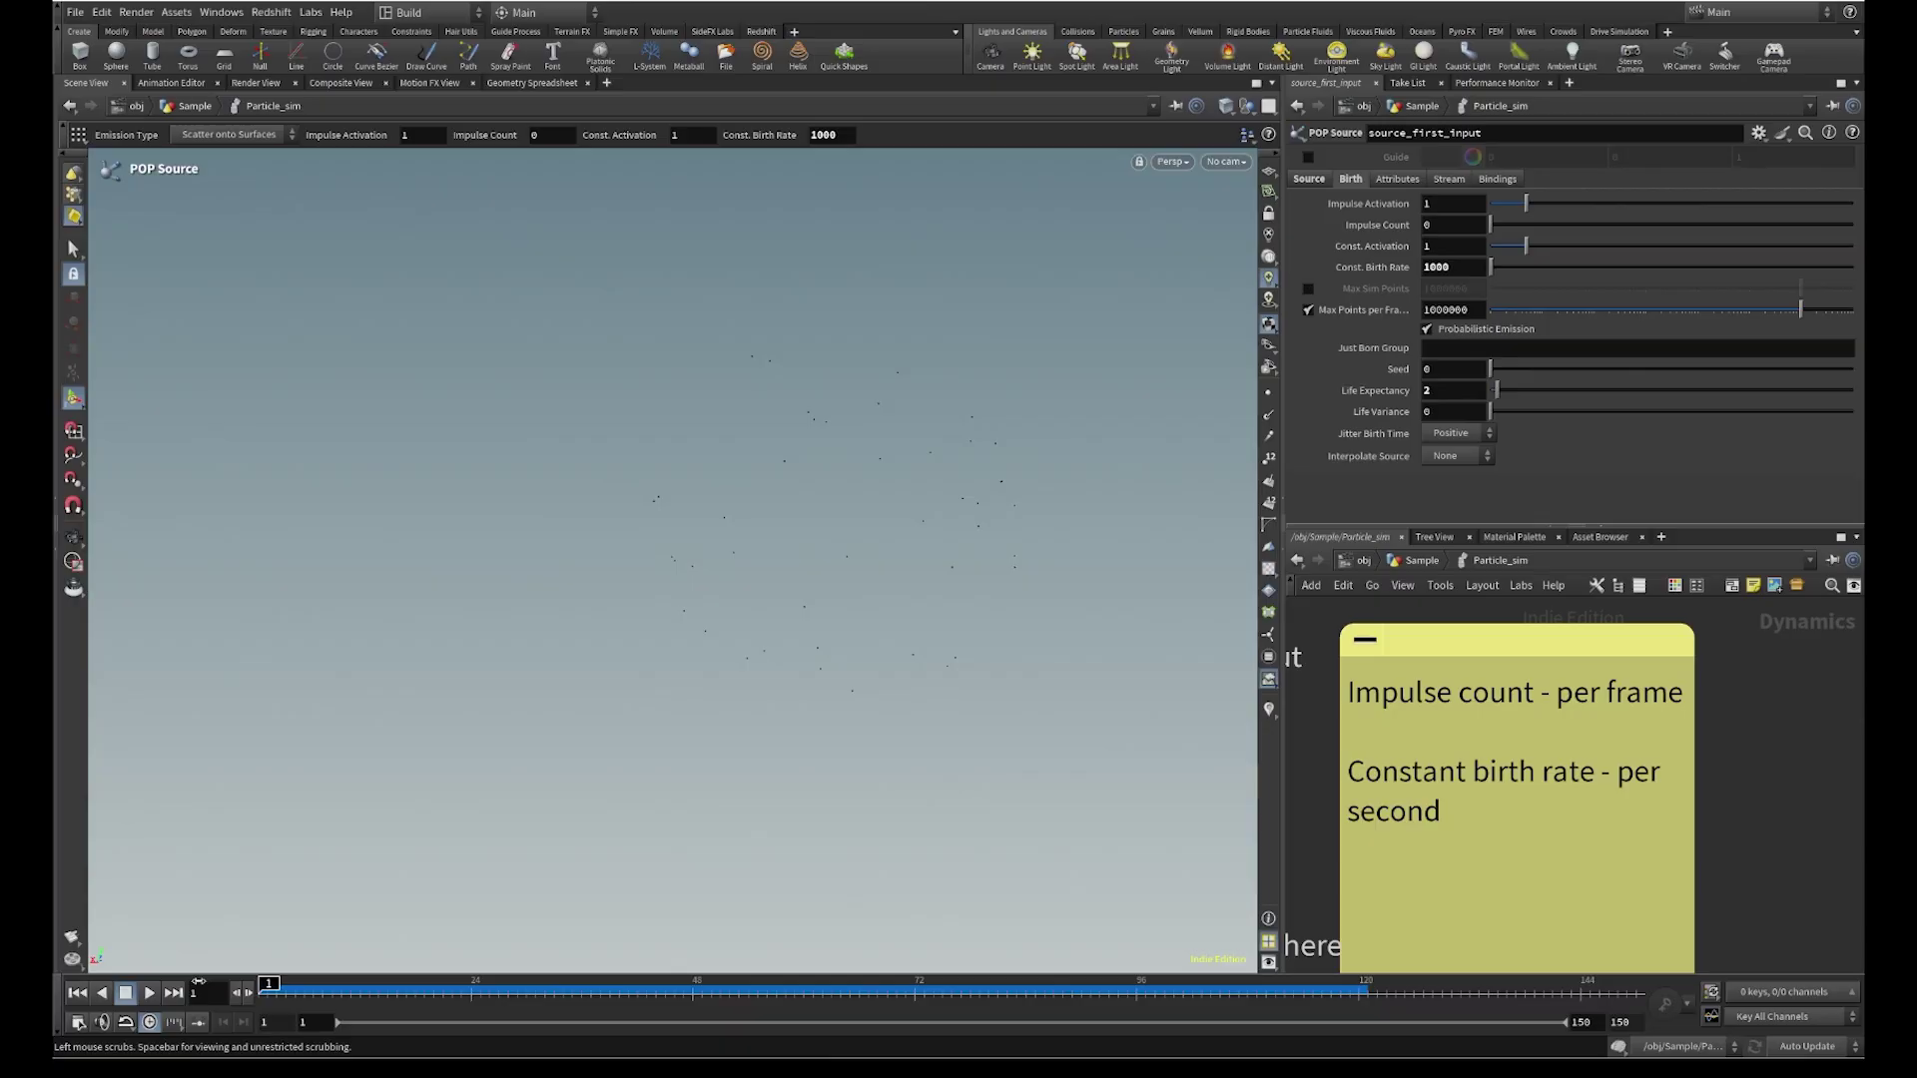
# Set the POP Source's life expectancy to 5 seconds, play the simulation, and stop at frame 24
pyautogui.doubleClick(1440, 391)
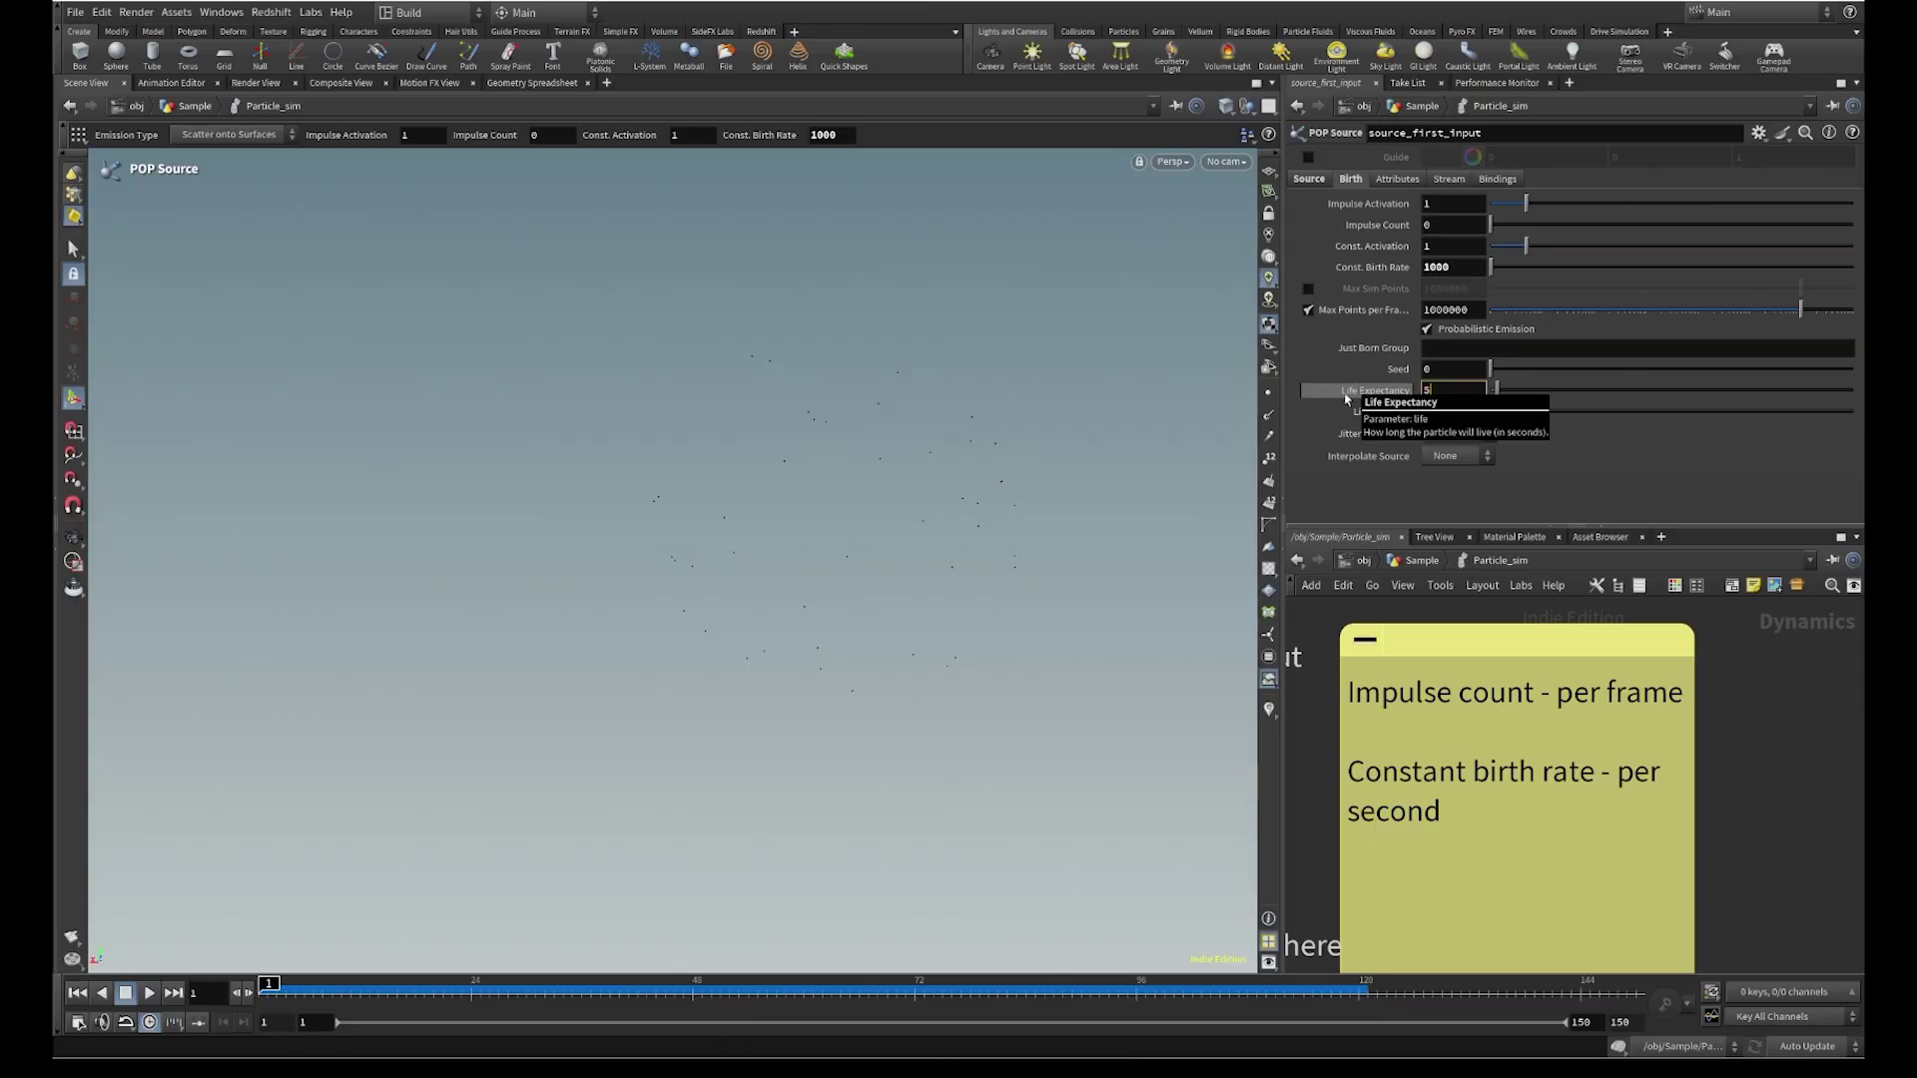
pyautogui.write('5')
pyautogui.press('Return')
pyautogui.click(146, 993)
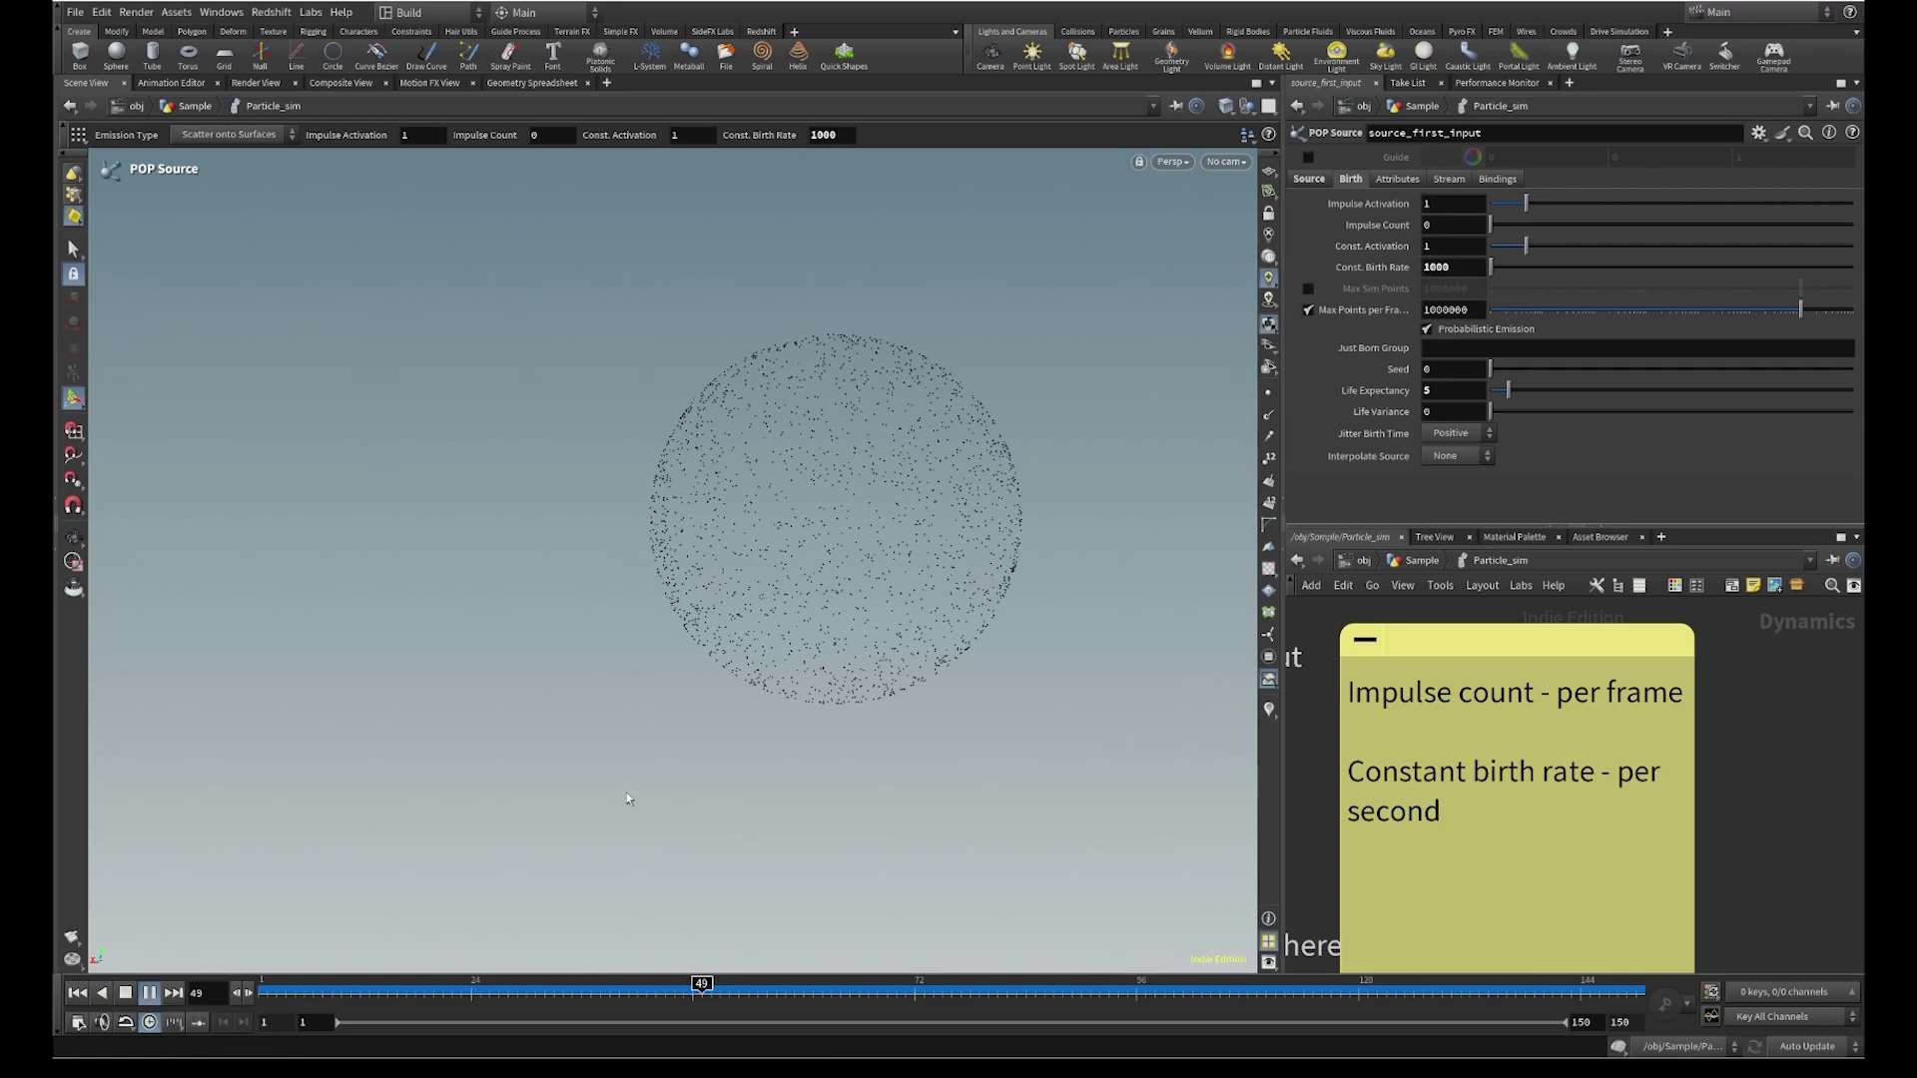
pyautogui.click(125, 992)
pyautogui.moveTo(407, 989); pyautogui.dragTo(471, 988)
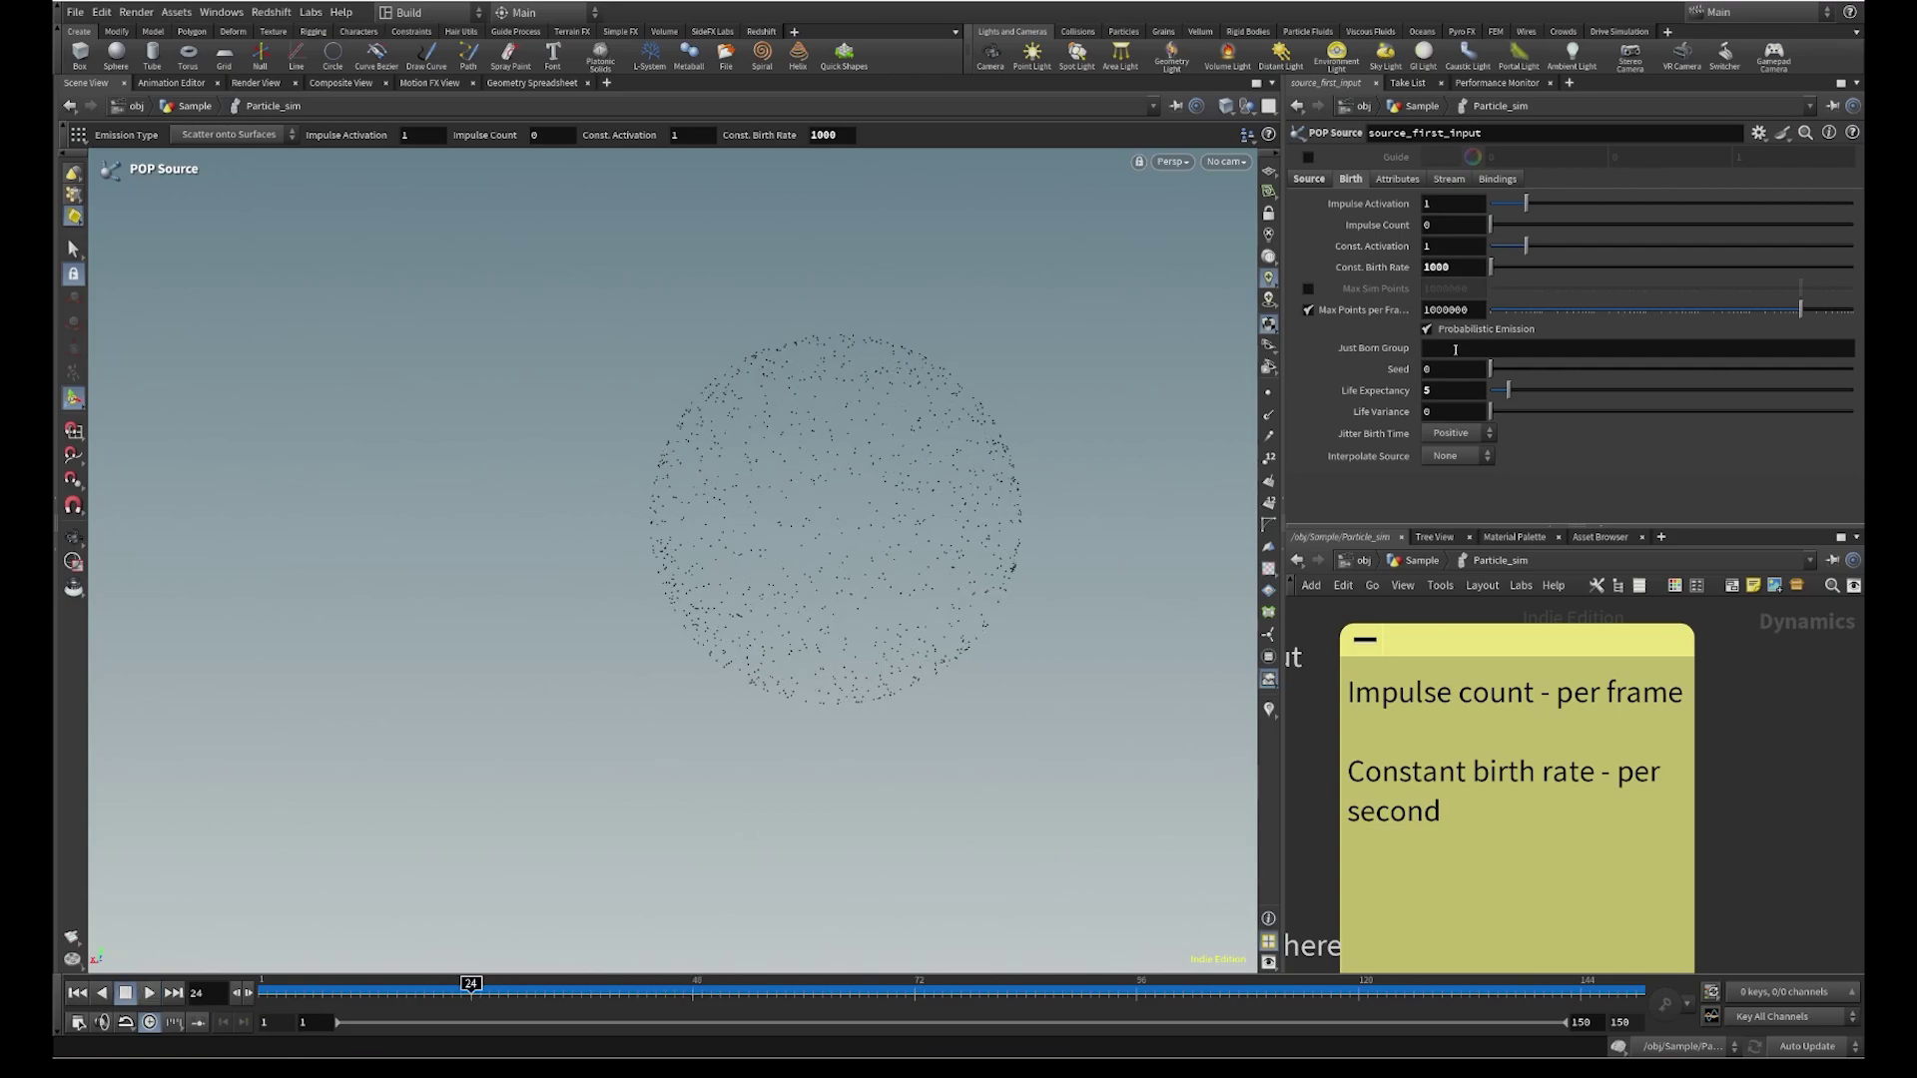
# Set the POP Source's life expectancy back to 2 seconds
pyautogui.doubleClick(1455, 392)
pyautogui.write('2')
pyautogui.press('Return')
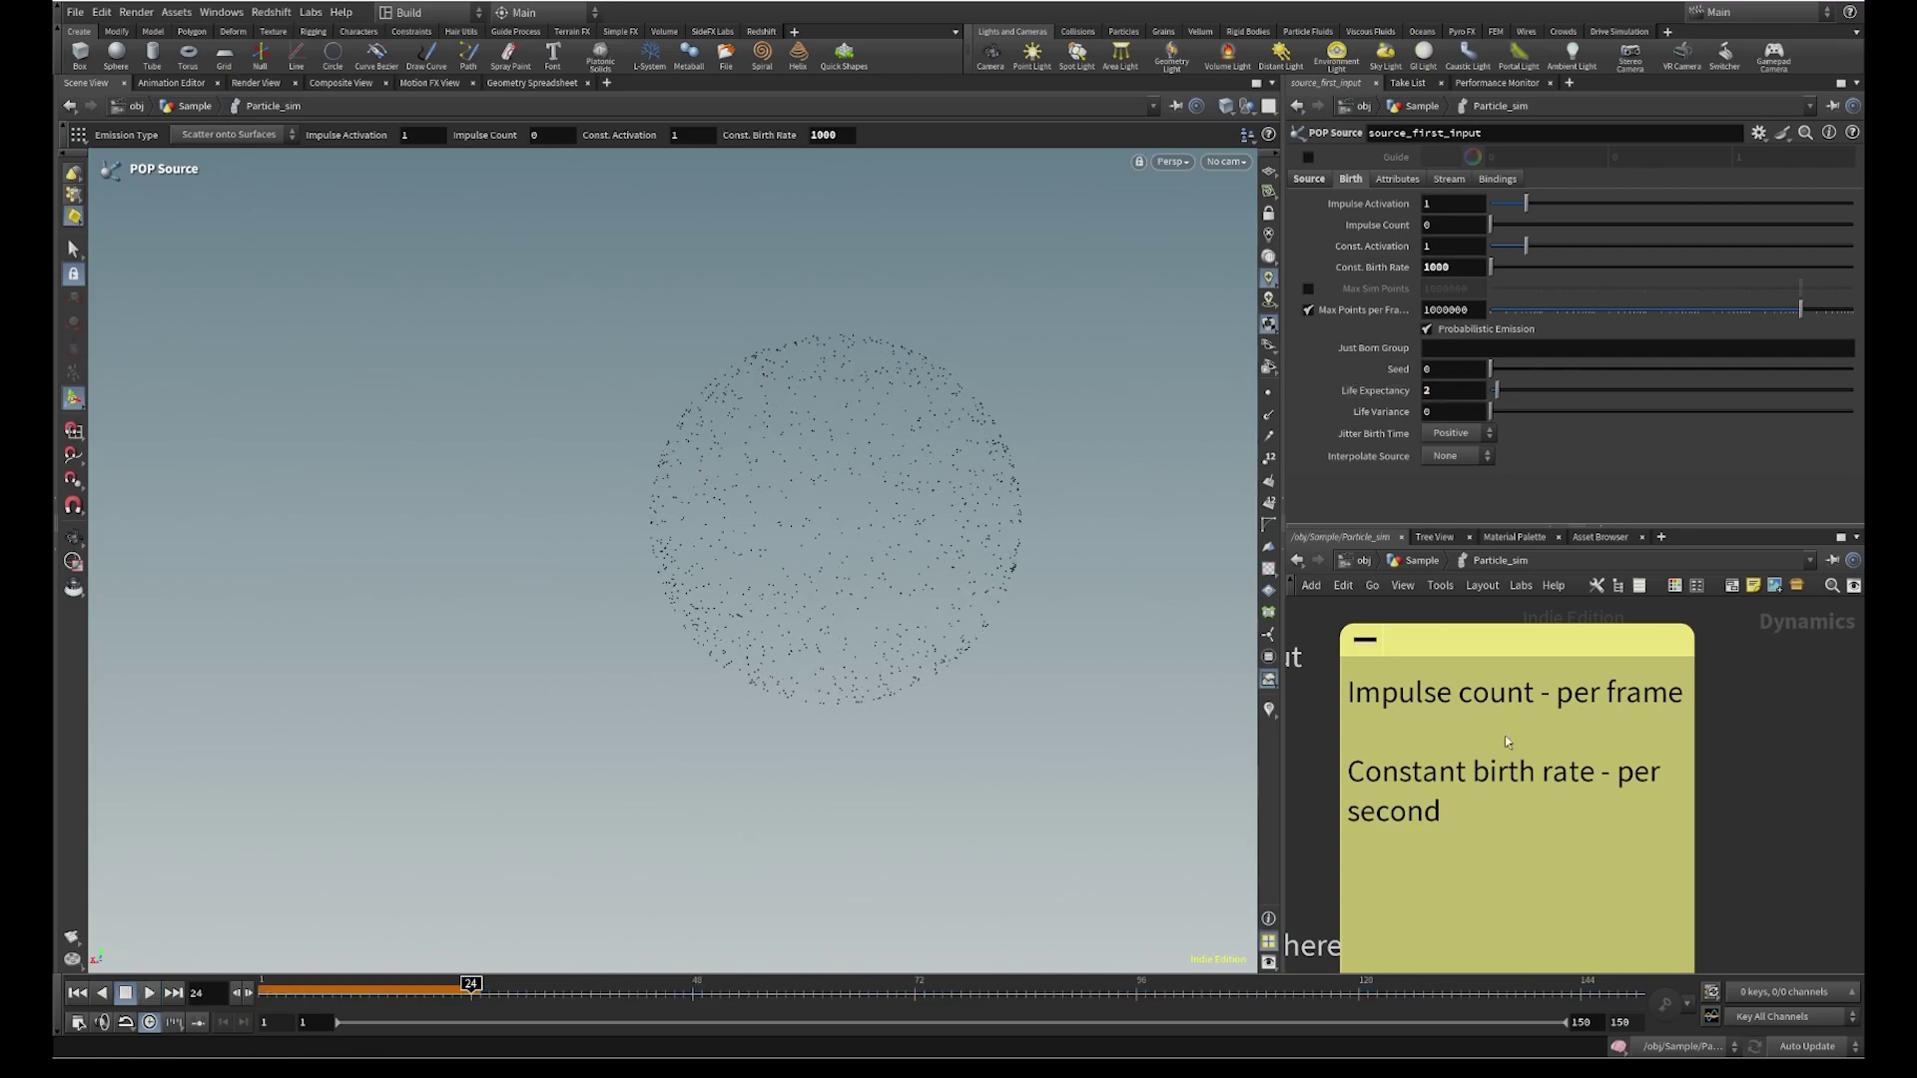
# Play the particle simulation from the first frame and scrub the timeline to frame 24
pyautogui.click(77, 993)
pyautogui.click(149, 992)
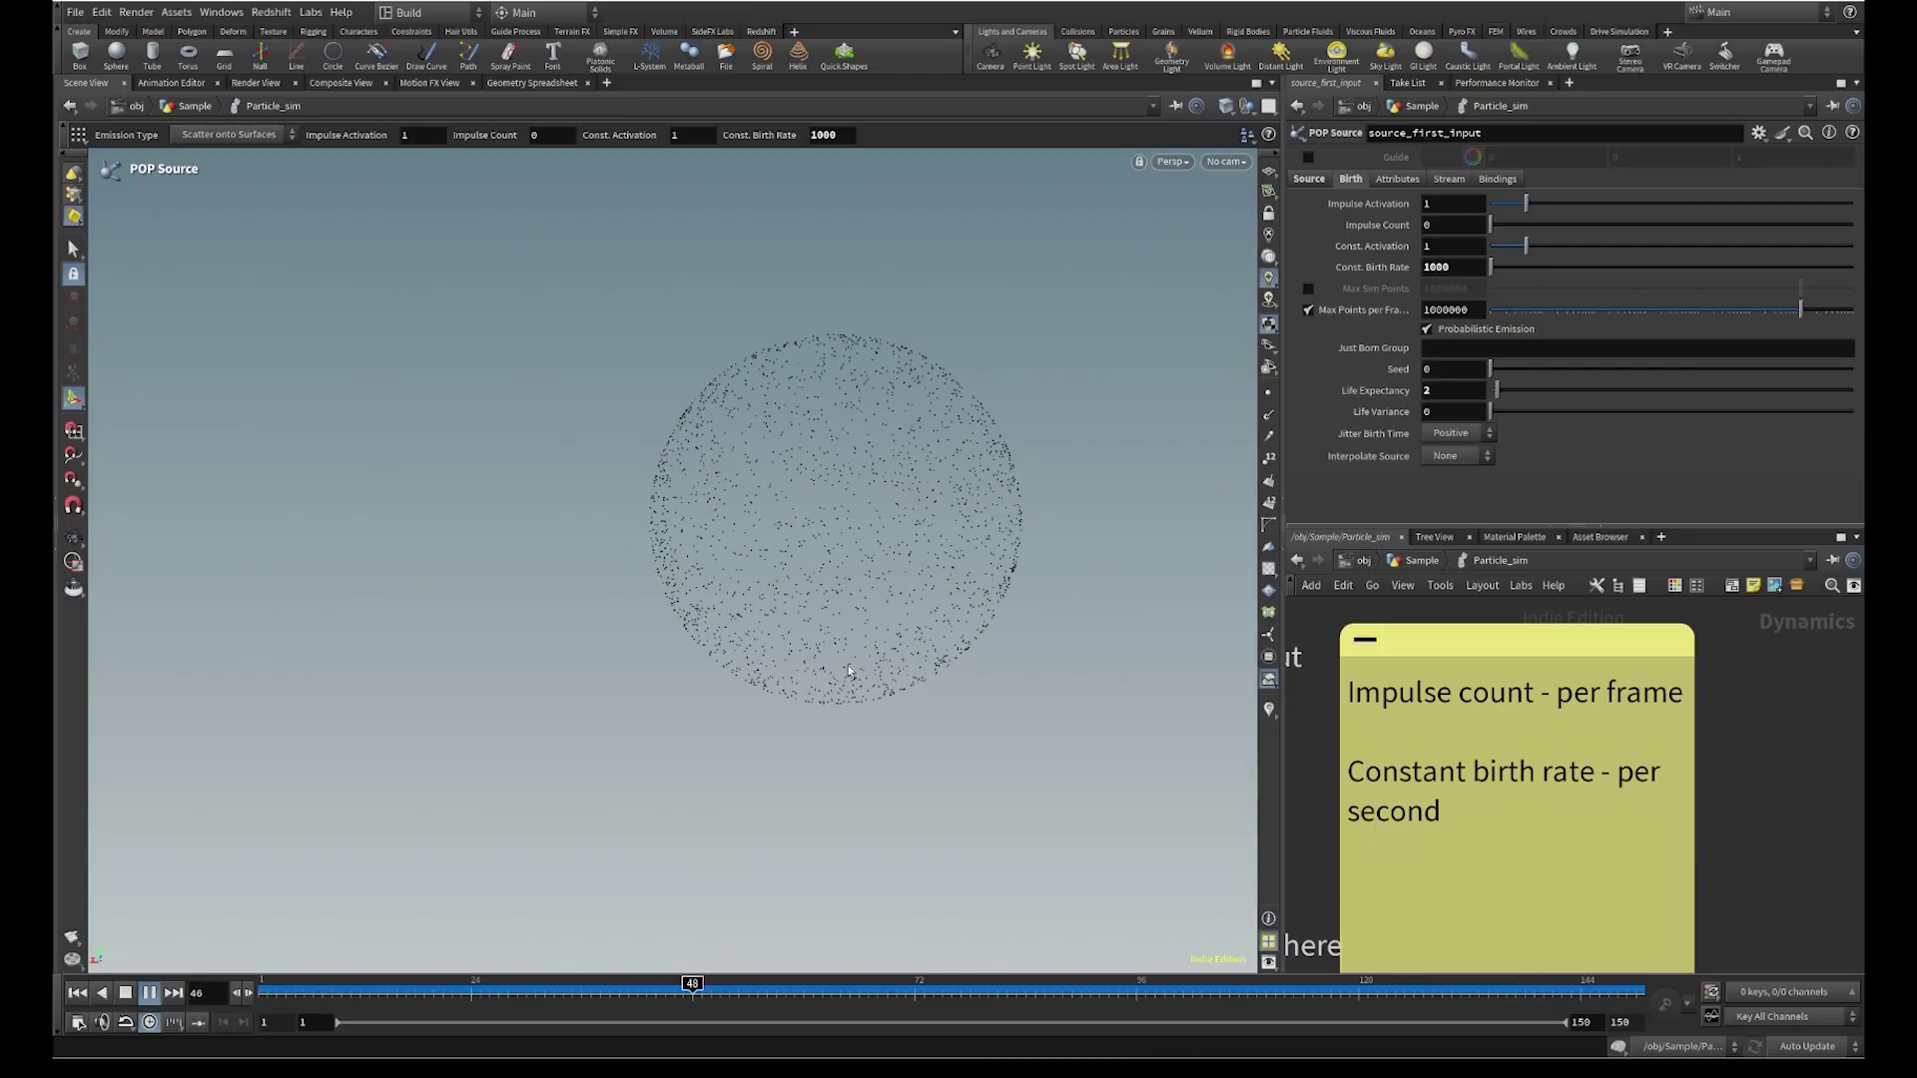
pyautogui.moveTo(262, 1009); pyautogui.dragTo(474, 1008)
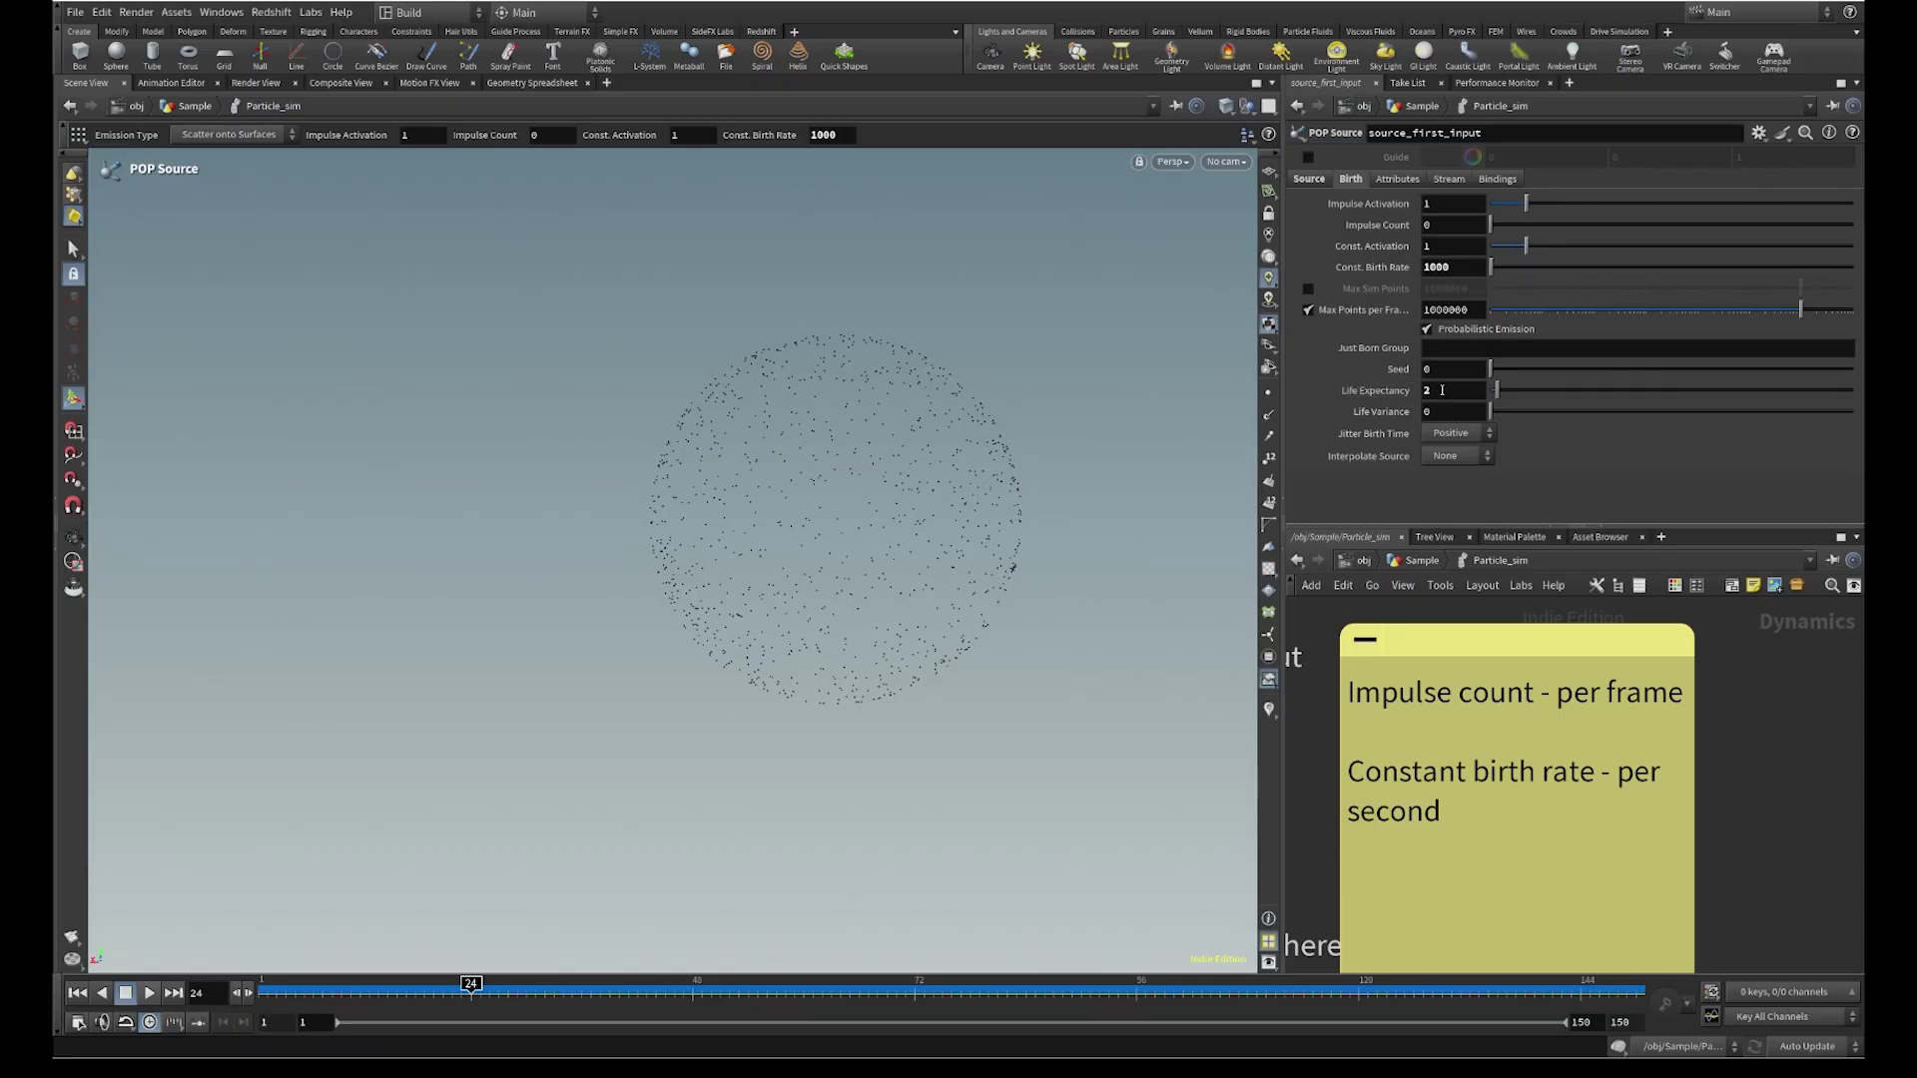
# Set the particle source's life variance to 1 and return to the first frame
pyautogui.moveTo(1355, 412)
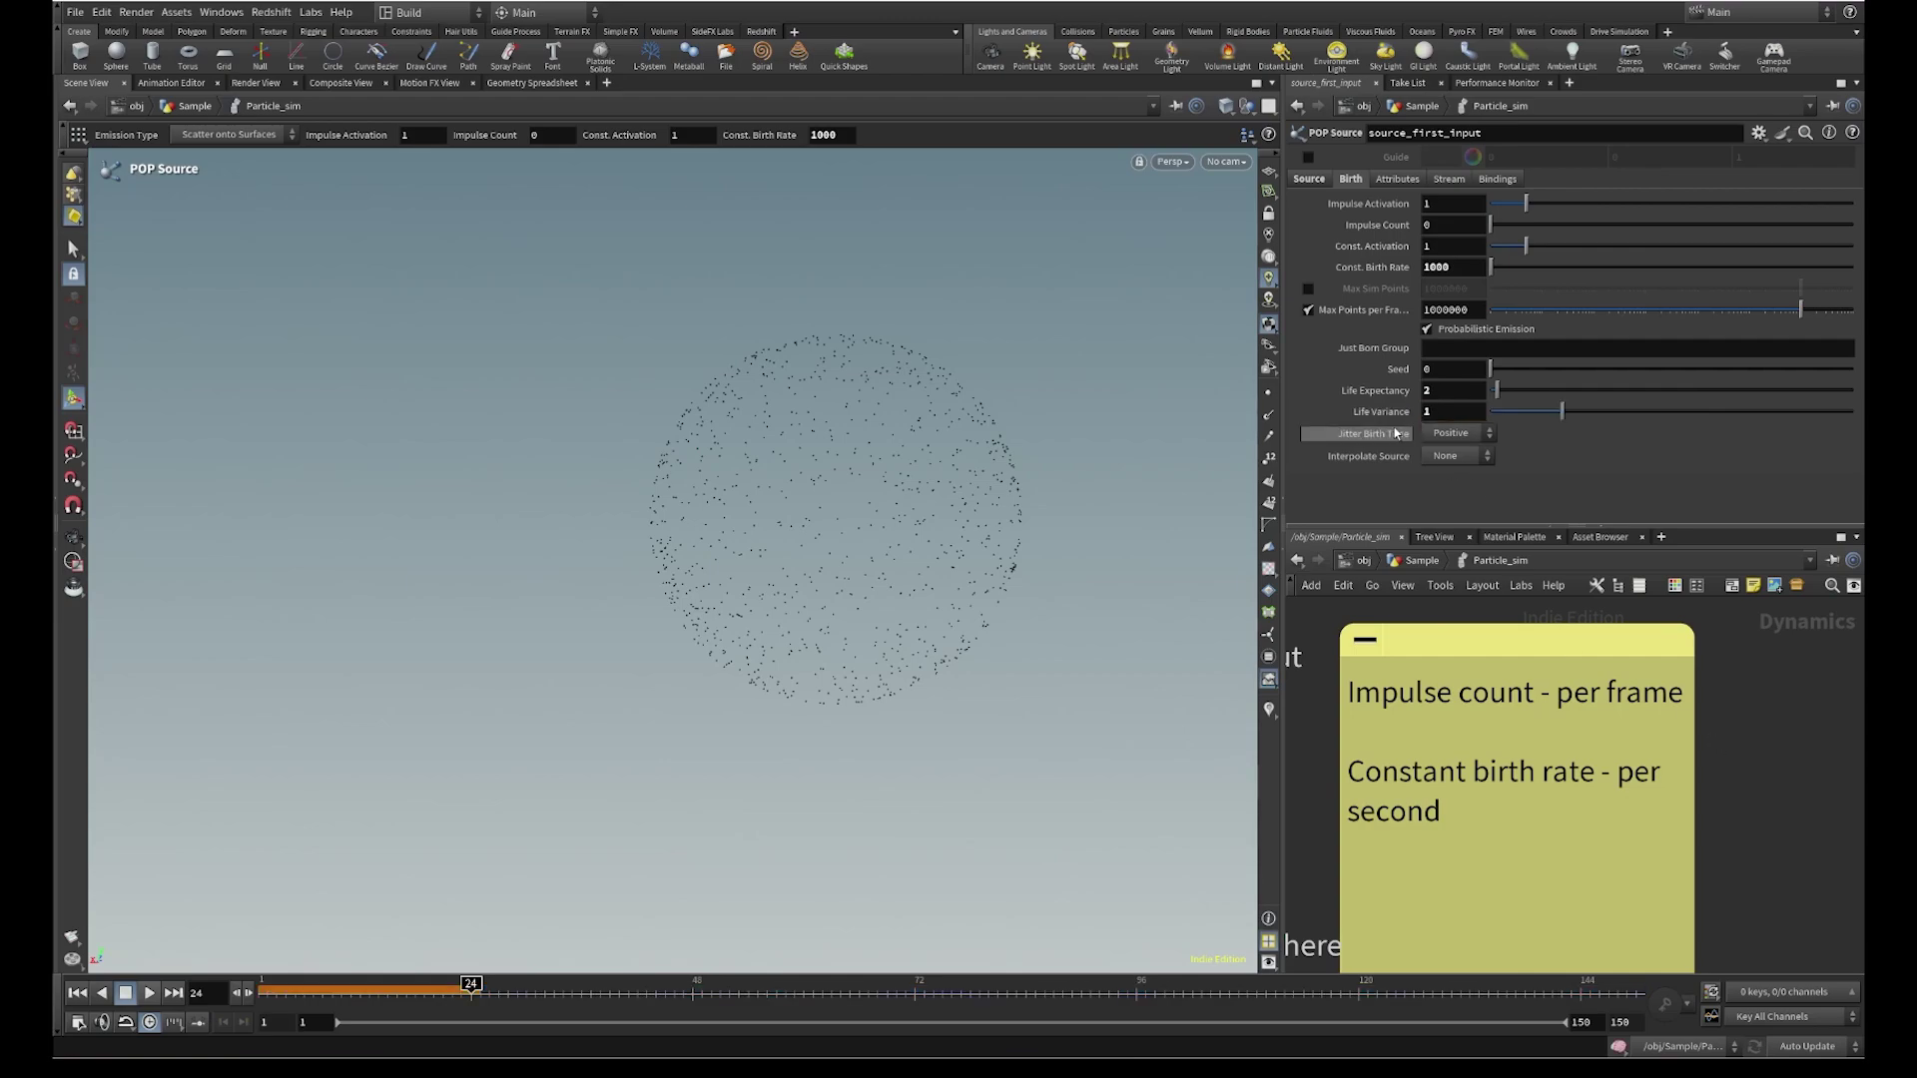
pyautogui.moveTo(1414, 420)
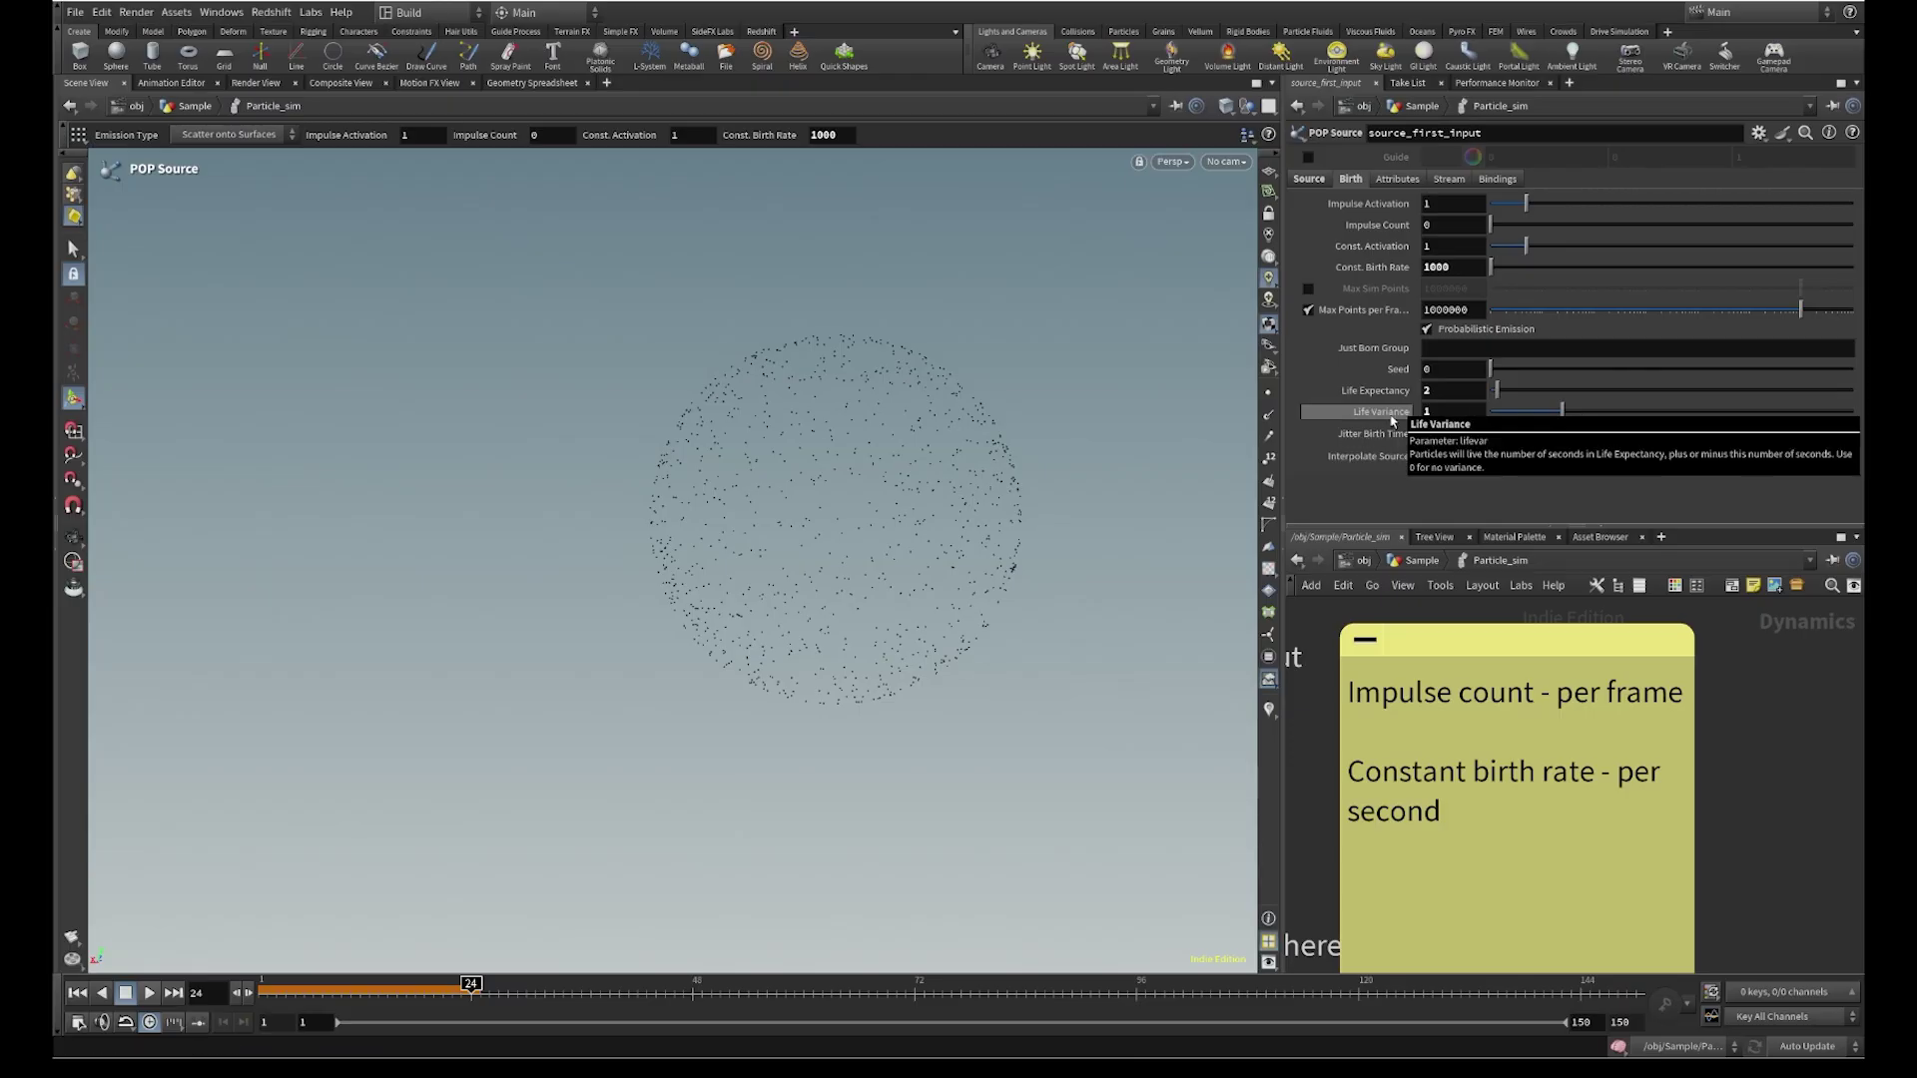
pyautogui.click(76, 994)
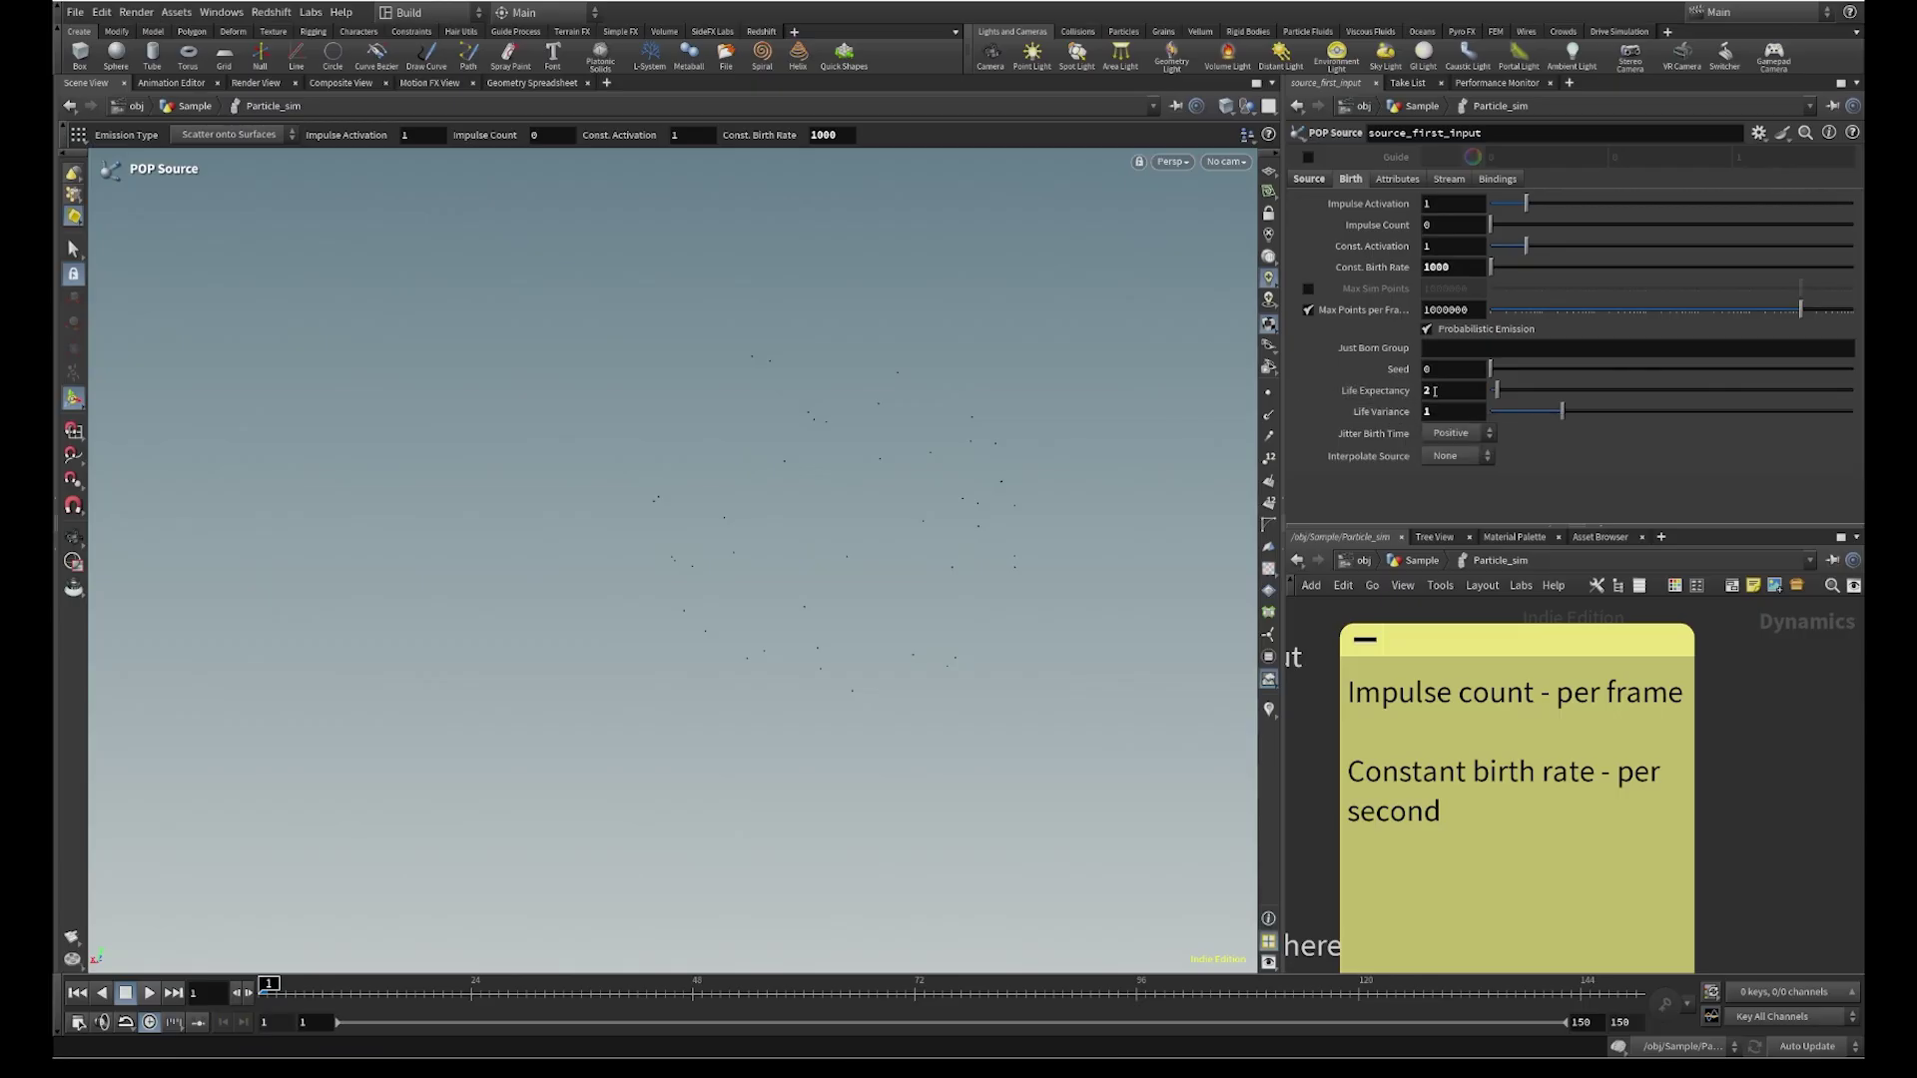
# Add the lines "life expectancy = 2" and "life variance = 1" below the birth rate text in the sticky note
pyautogui.scroll(-2, 1701, 616)
pyautogui.moveTo(1782, 661); pyautogui.dragTo(1698, 678, button='middle')
pyautogui.scroll(1, 1493, 761)
pyautogui.doubleClick(1476, 754)
pyautogui.click(1475, 754)
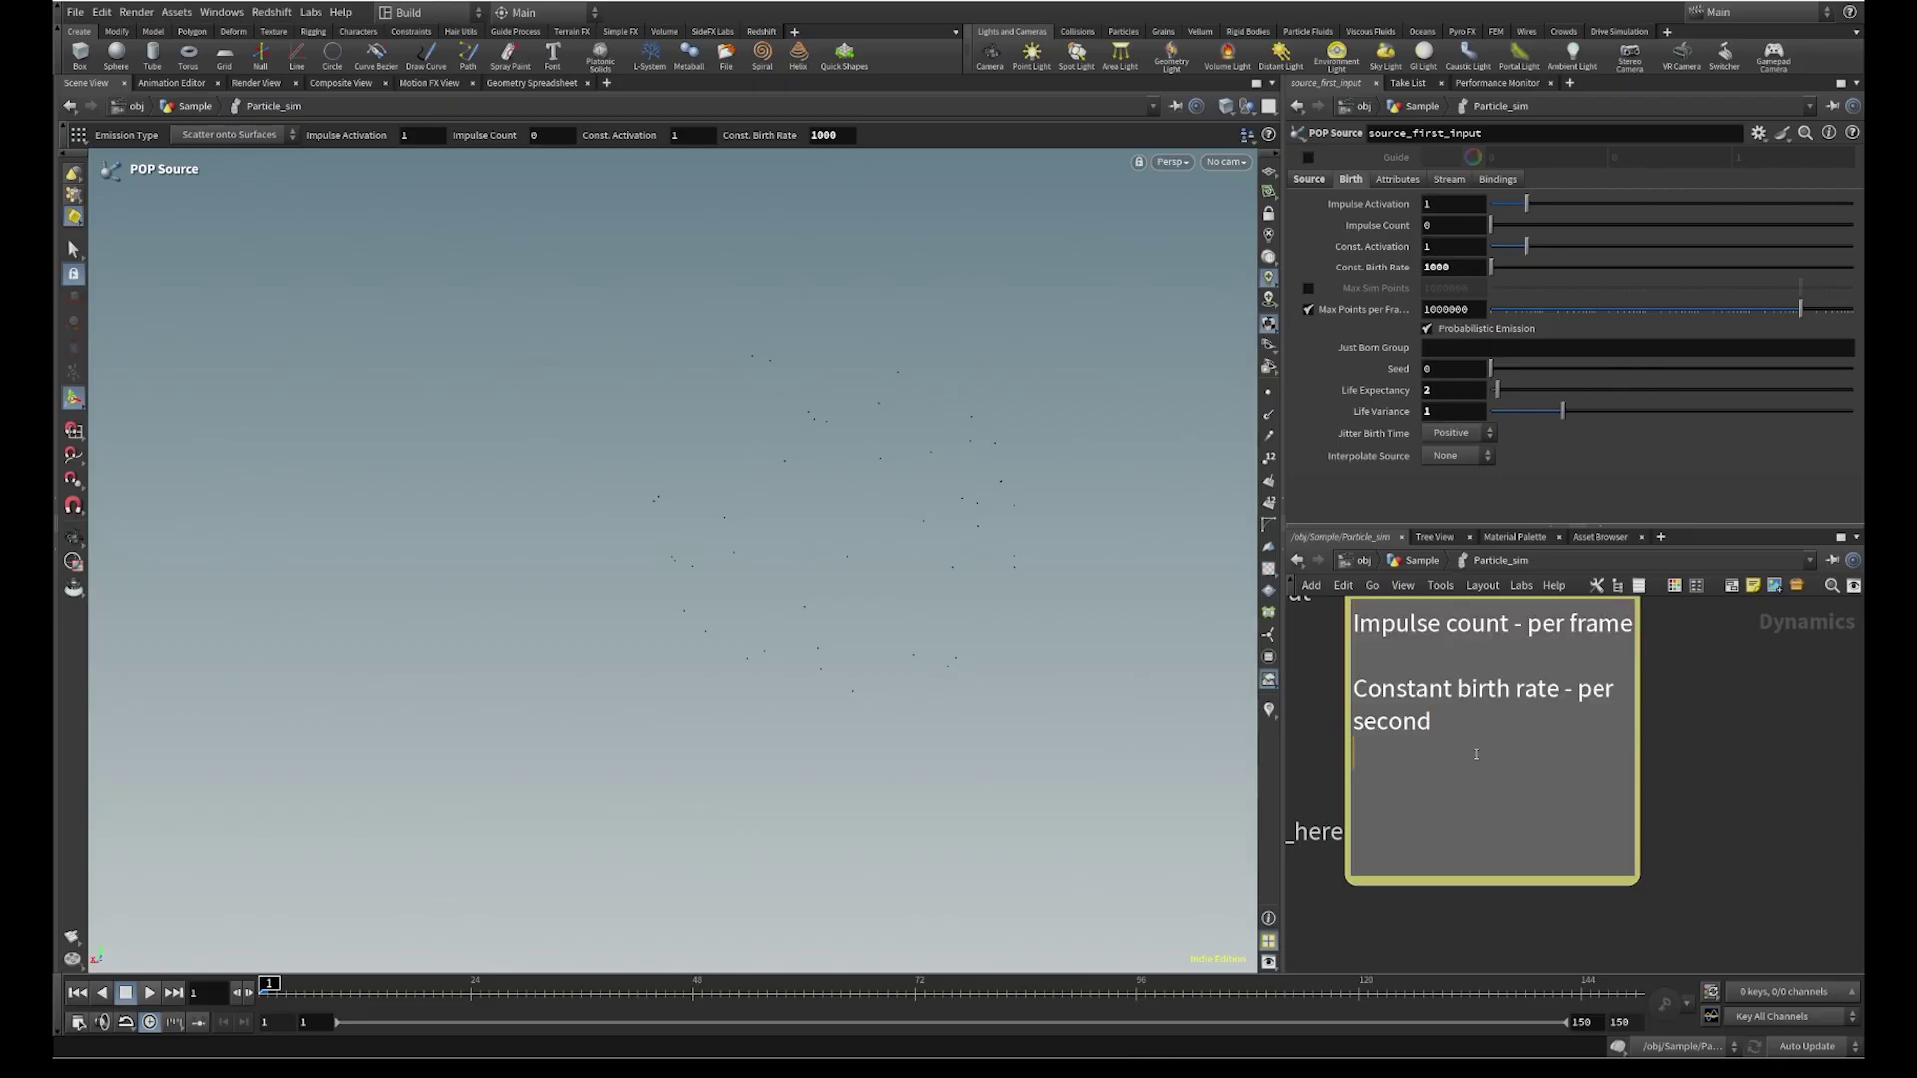
pyautogui.press('Return')
pyautogui.press('Return')
pyautogui.write('if')
pyautogui.press('BackSpace')
pyautogui.press('BackSpace')
pyautogui.write('life expectancy = 2 life variance')
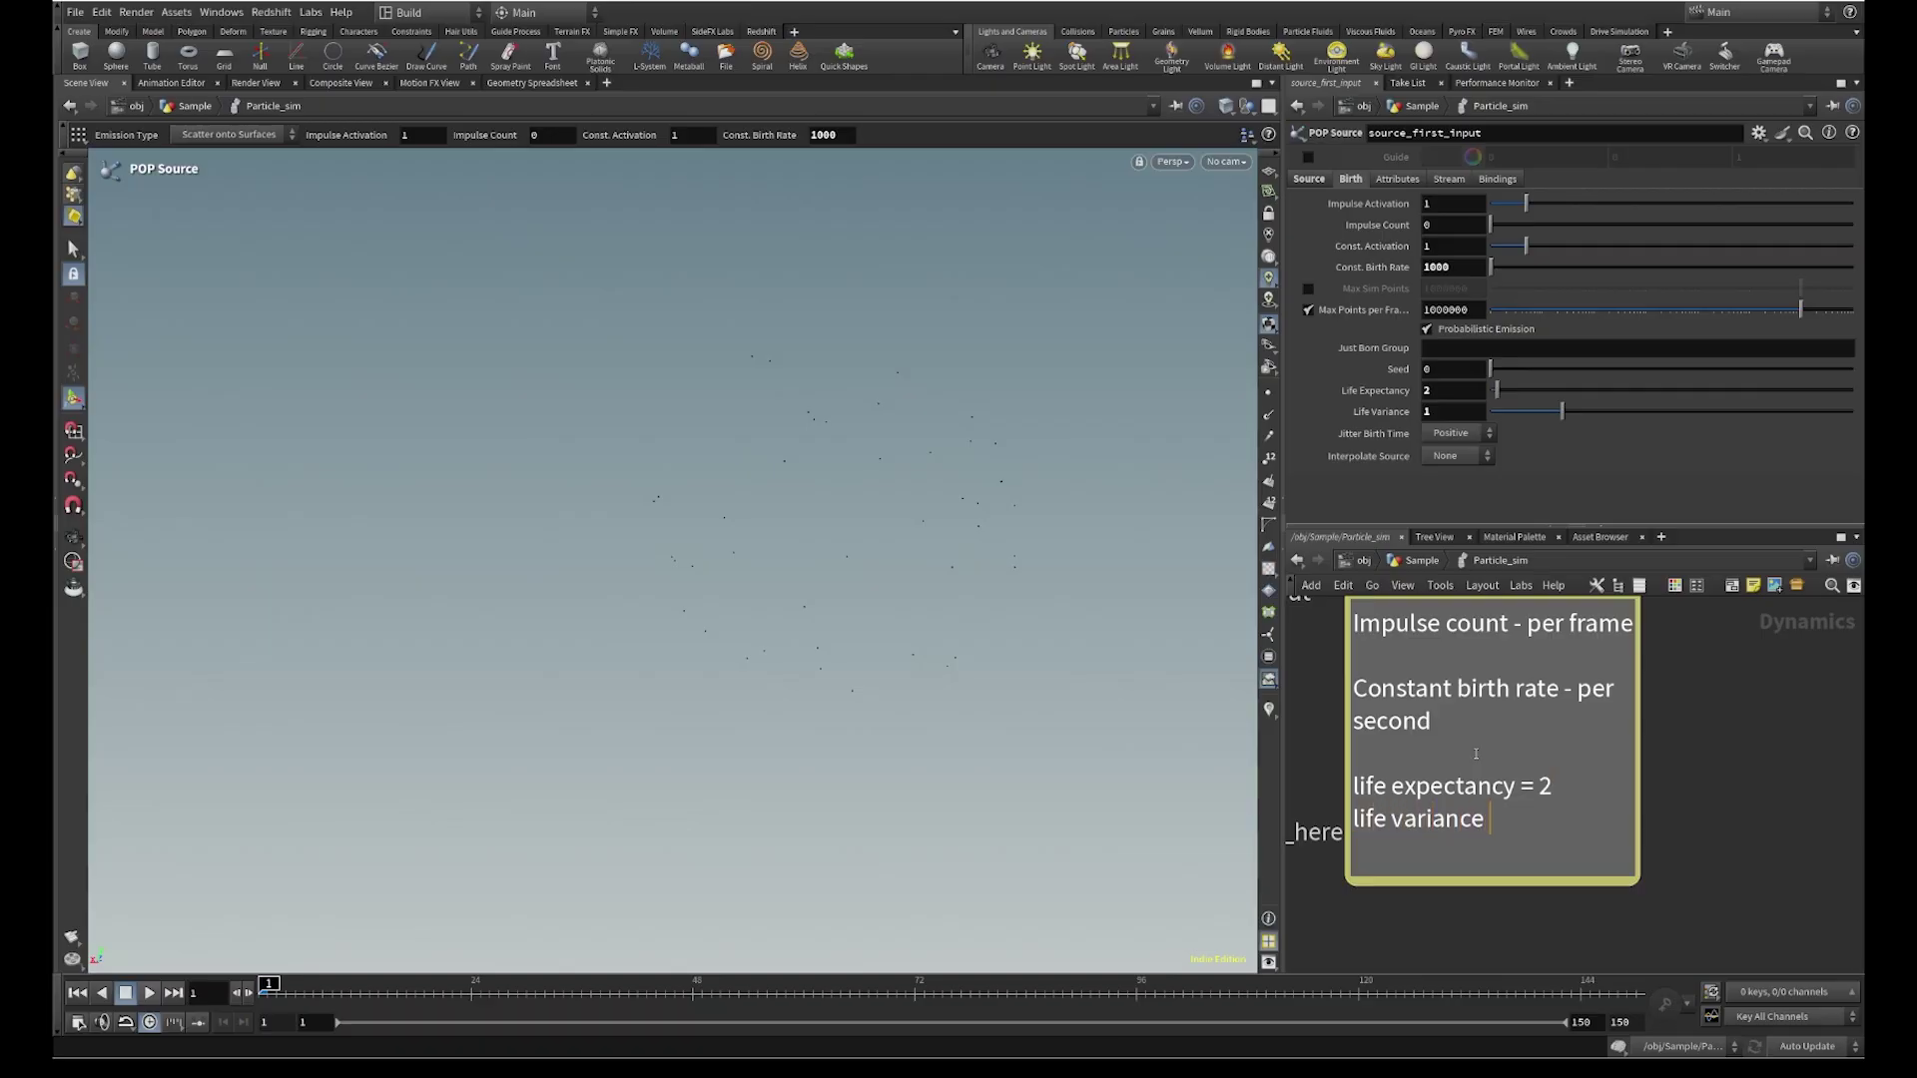
pyautogui.write(' = 1')
pyautogui.press('Return')
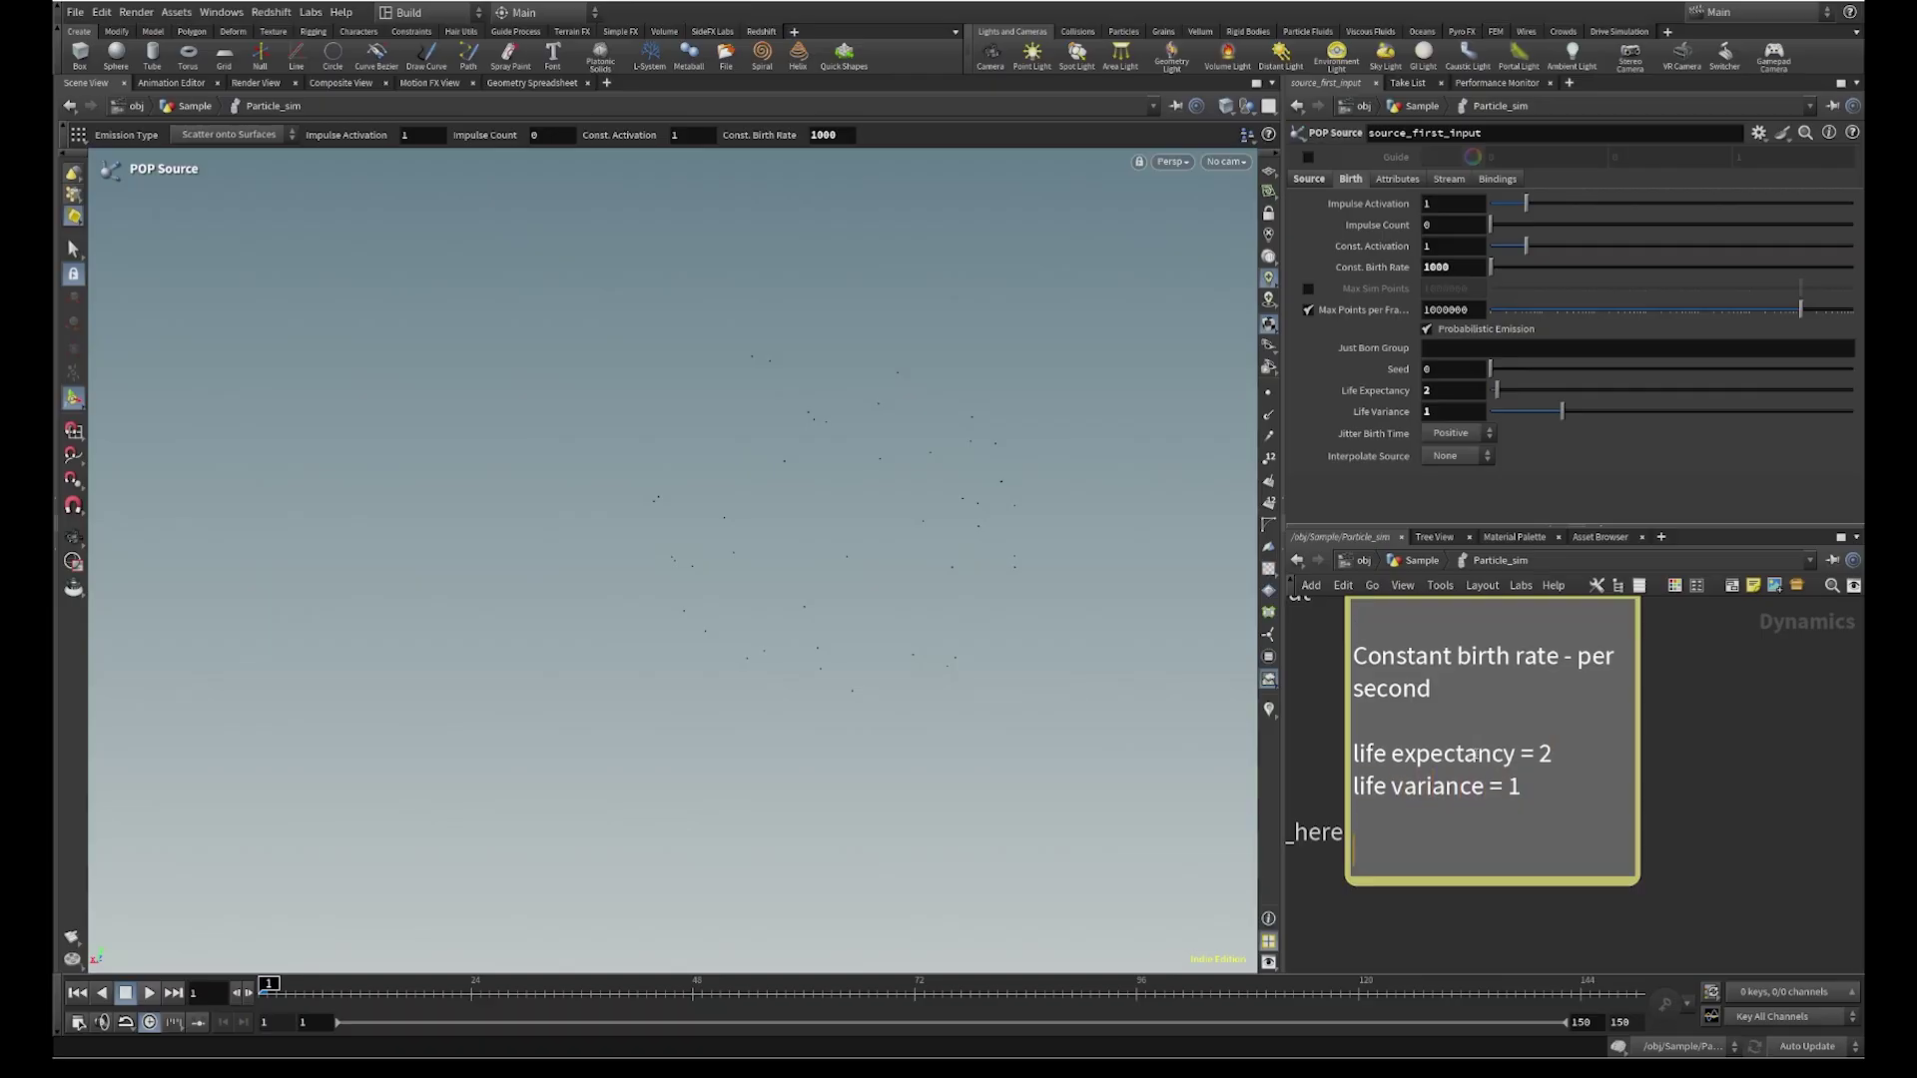
# Add the line "all the particles = 2-1, 2+1" to the sticky note and make the note taller to fit
pyautogui.write('all the particles')
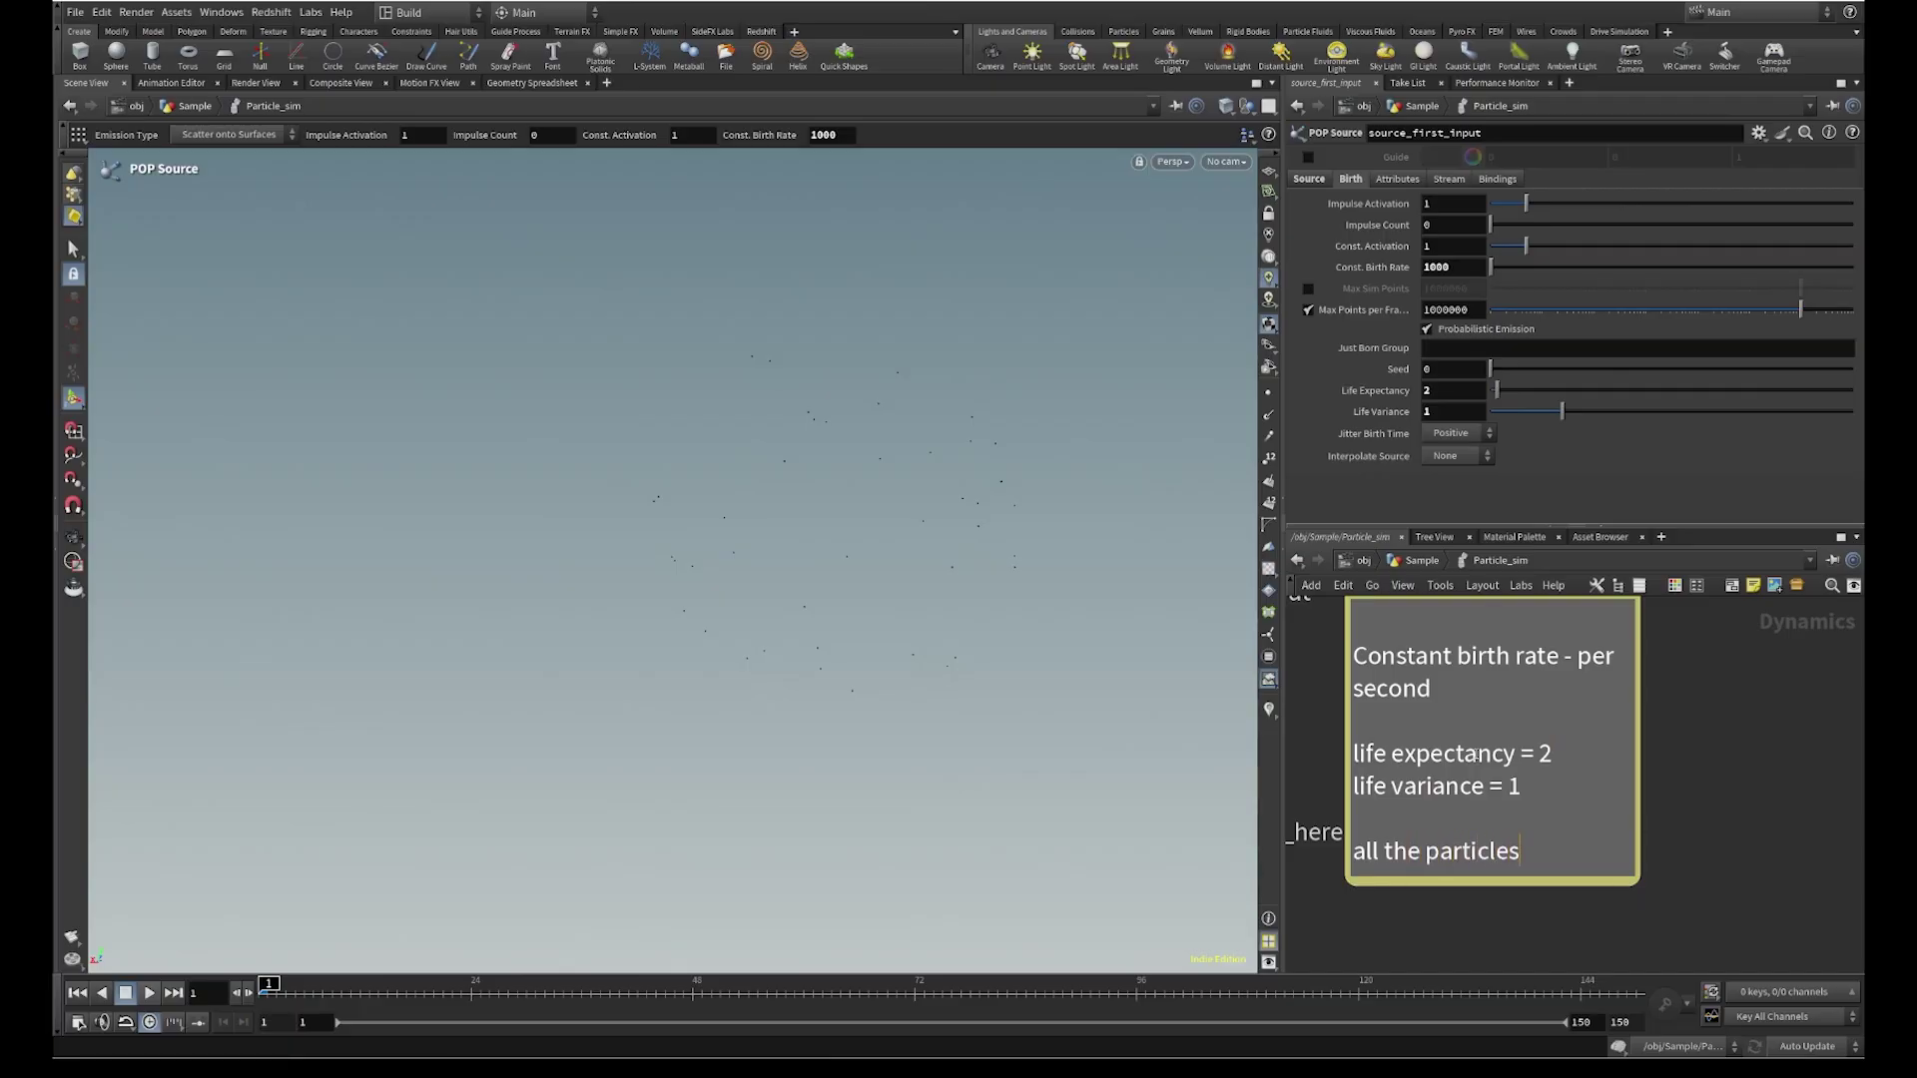
pyautogui.write(' =')
pyautogui.write('2-1, 2+1')
pyautogui.moveTo(1590, 886); pyautogui.dragTo(1607, 985)
pyautogui.moveTo(1734, 873); pyautogui.dragTo(1754, 766, button='middle')
pyautogui.scroll(2, 1662, 790)
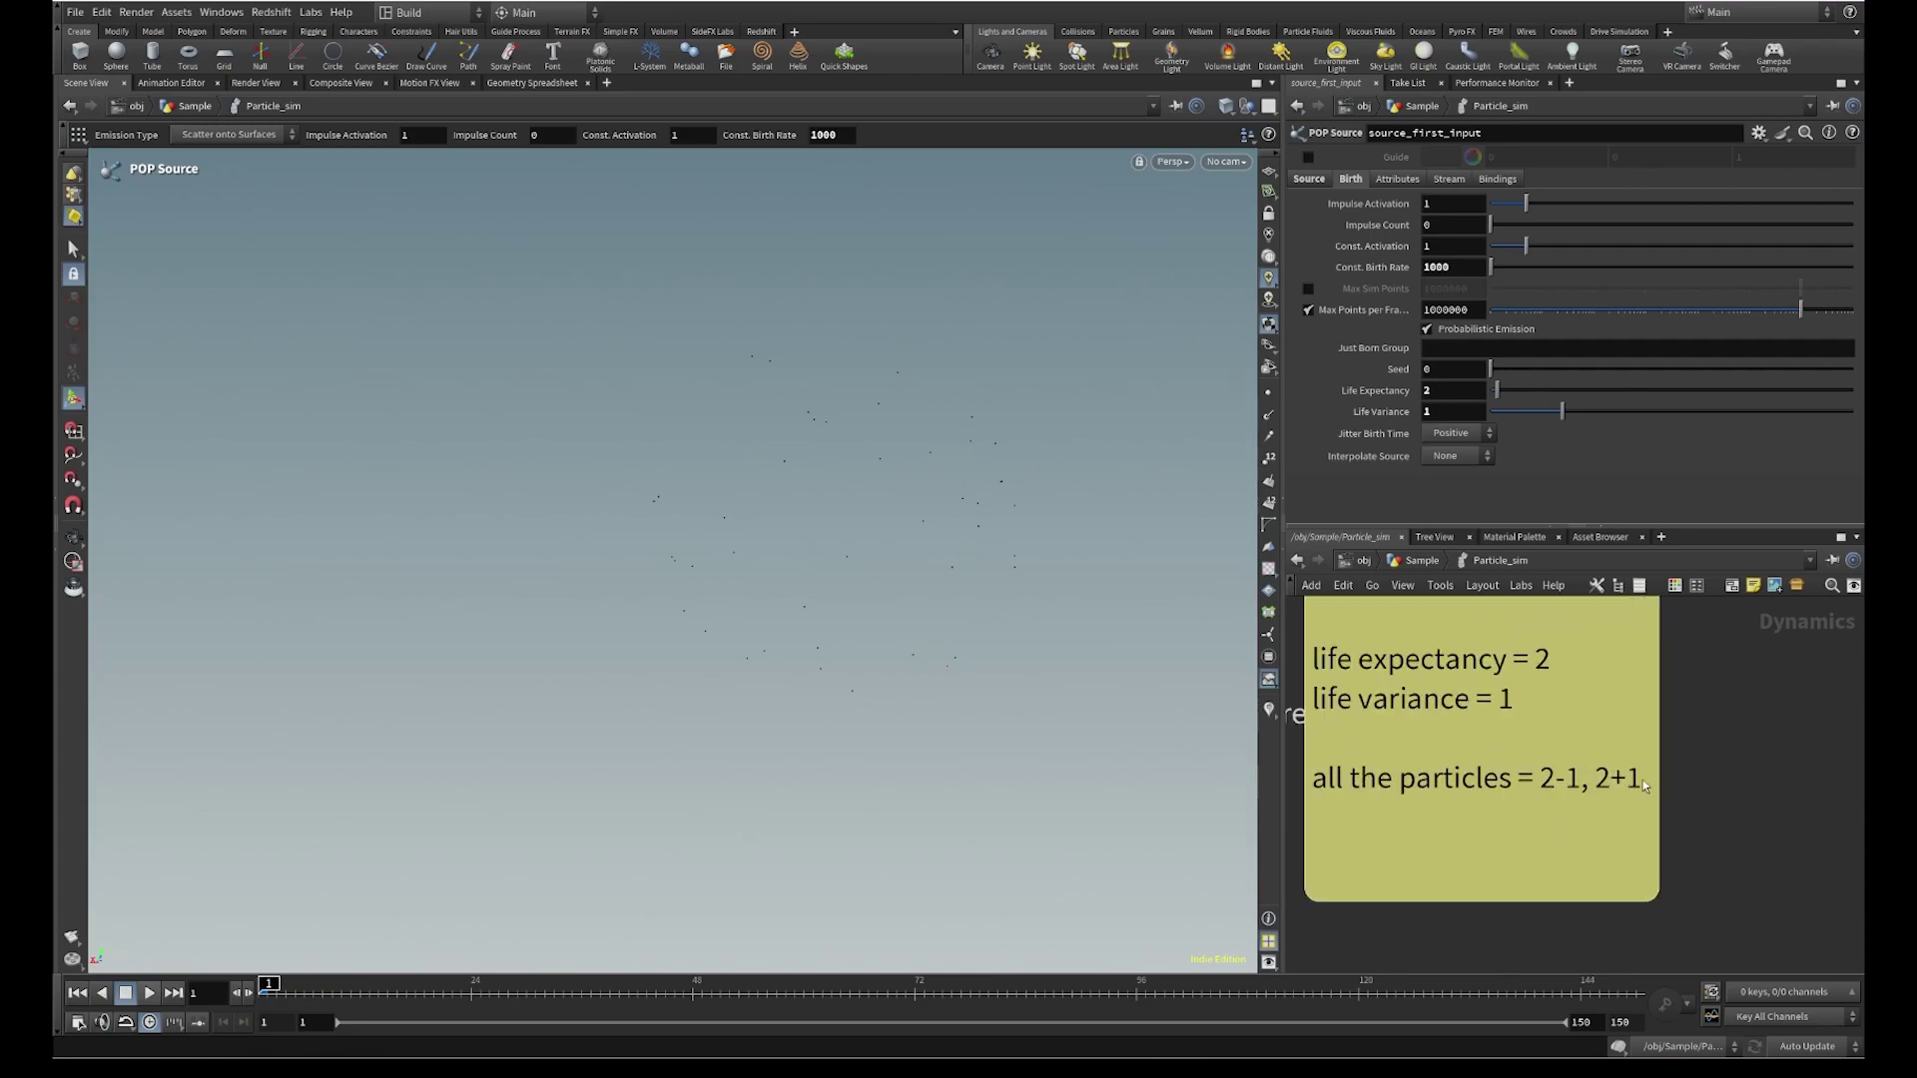
# Add "1 - 3" as a final line in the sticky note
pyautogui.doubleClick(1629, 783)
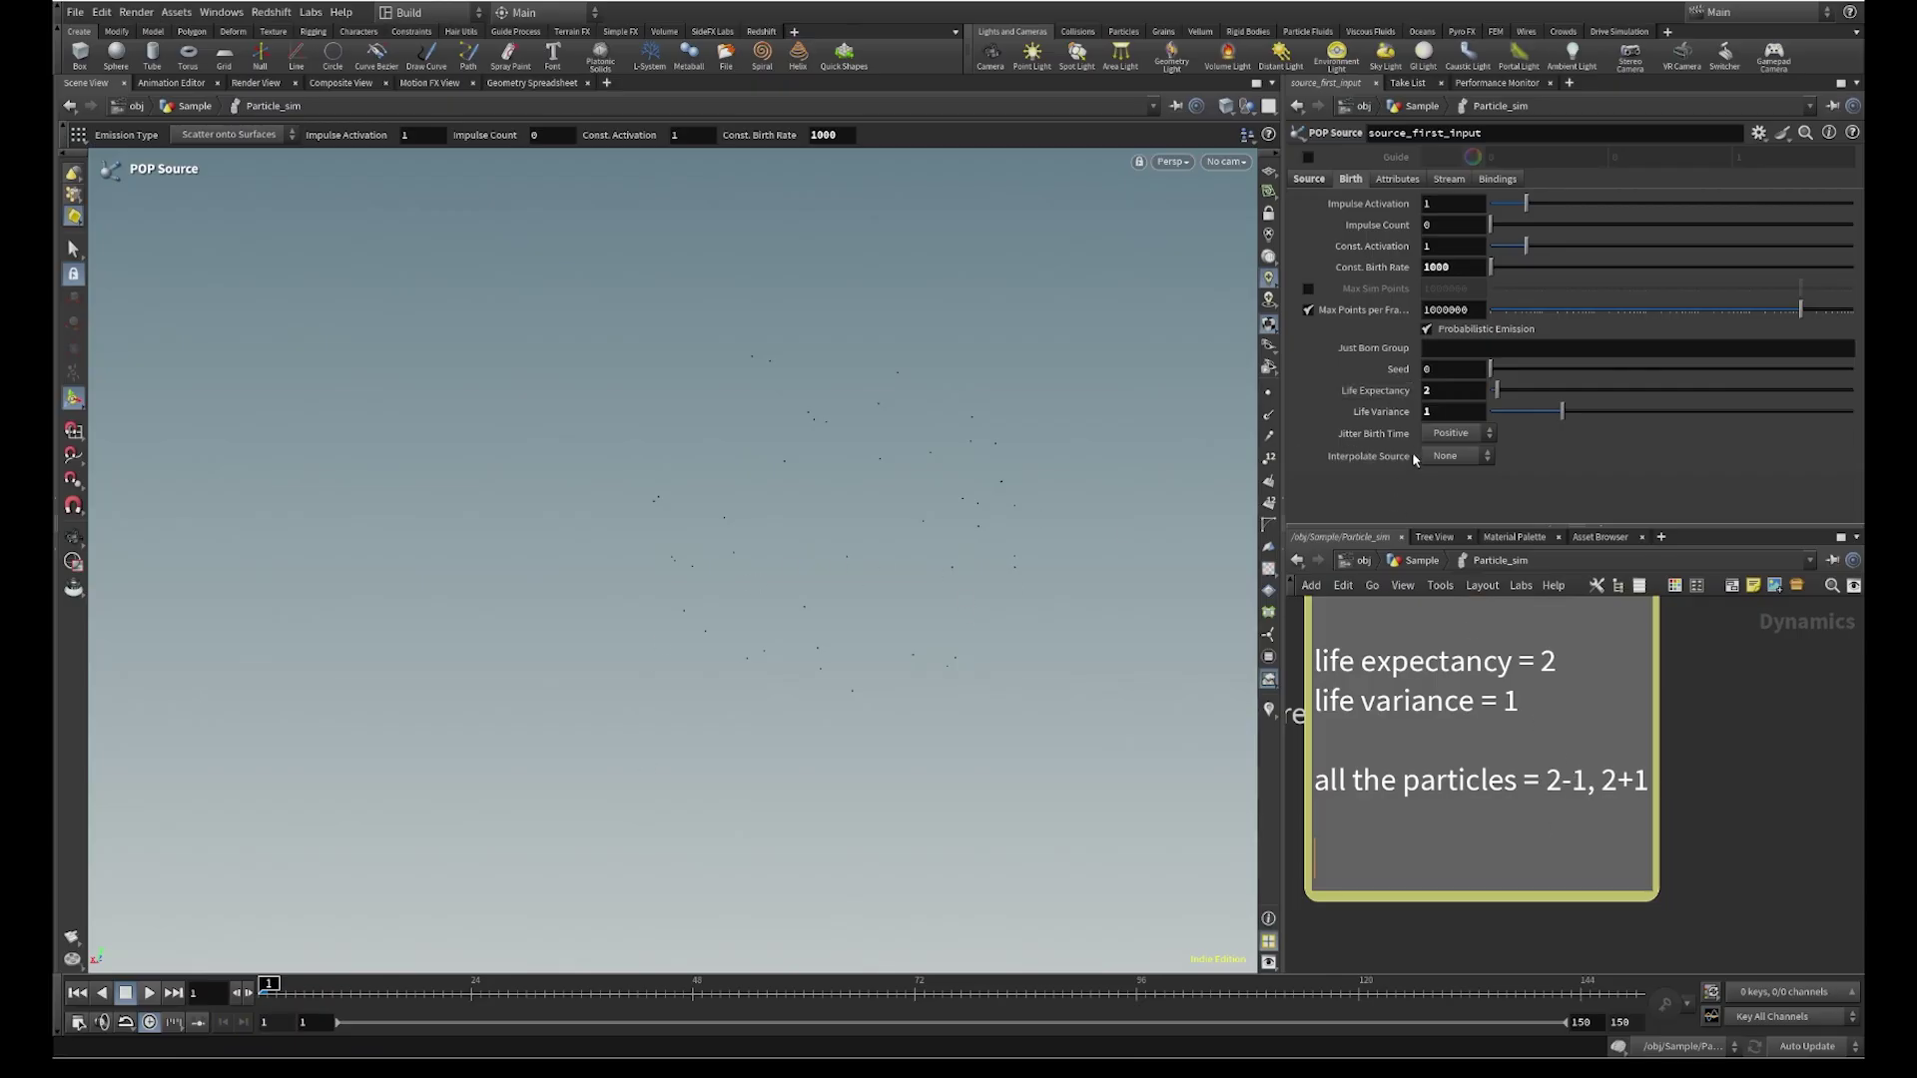
pyautogui.write('1 - 3')
pyautogui.click(1752, 851)
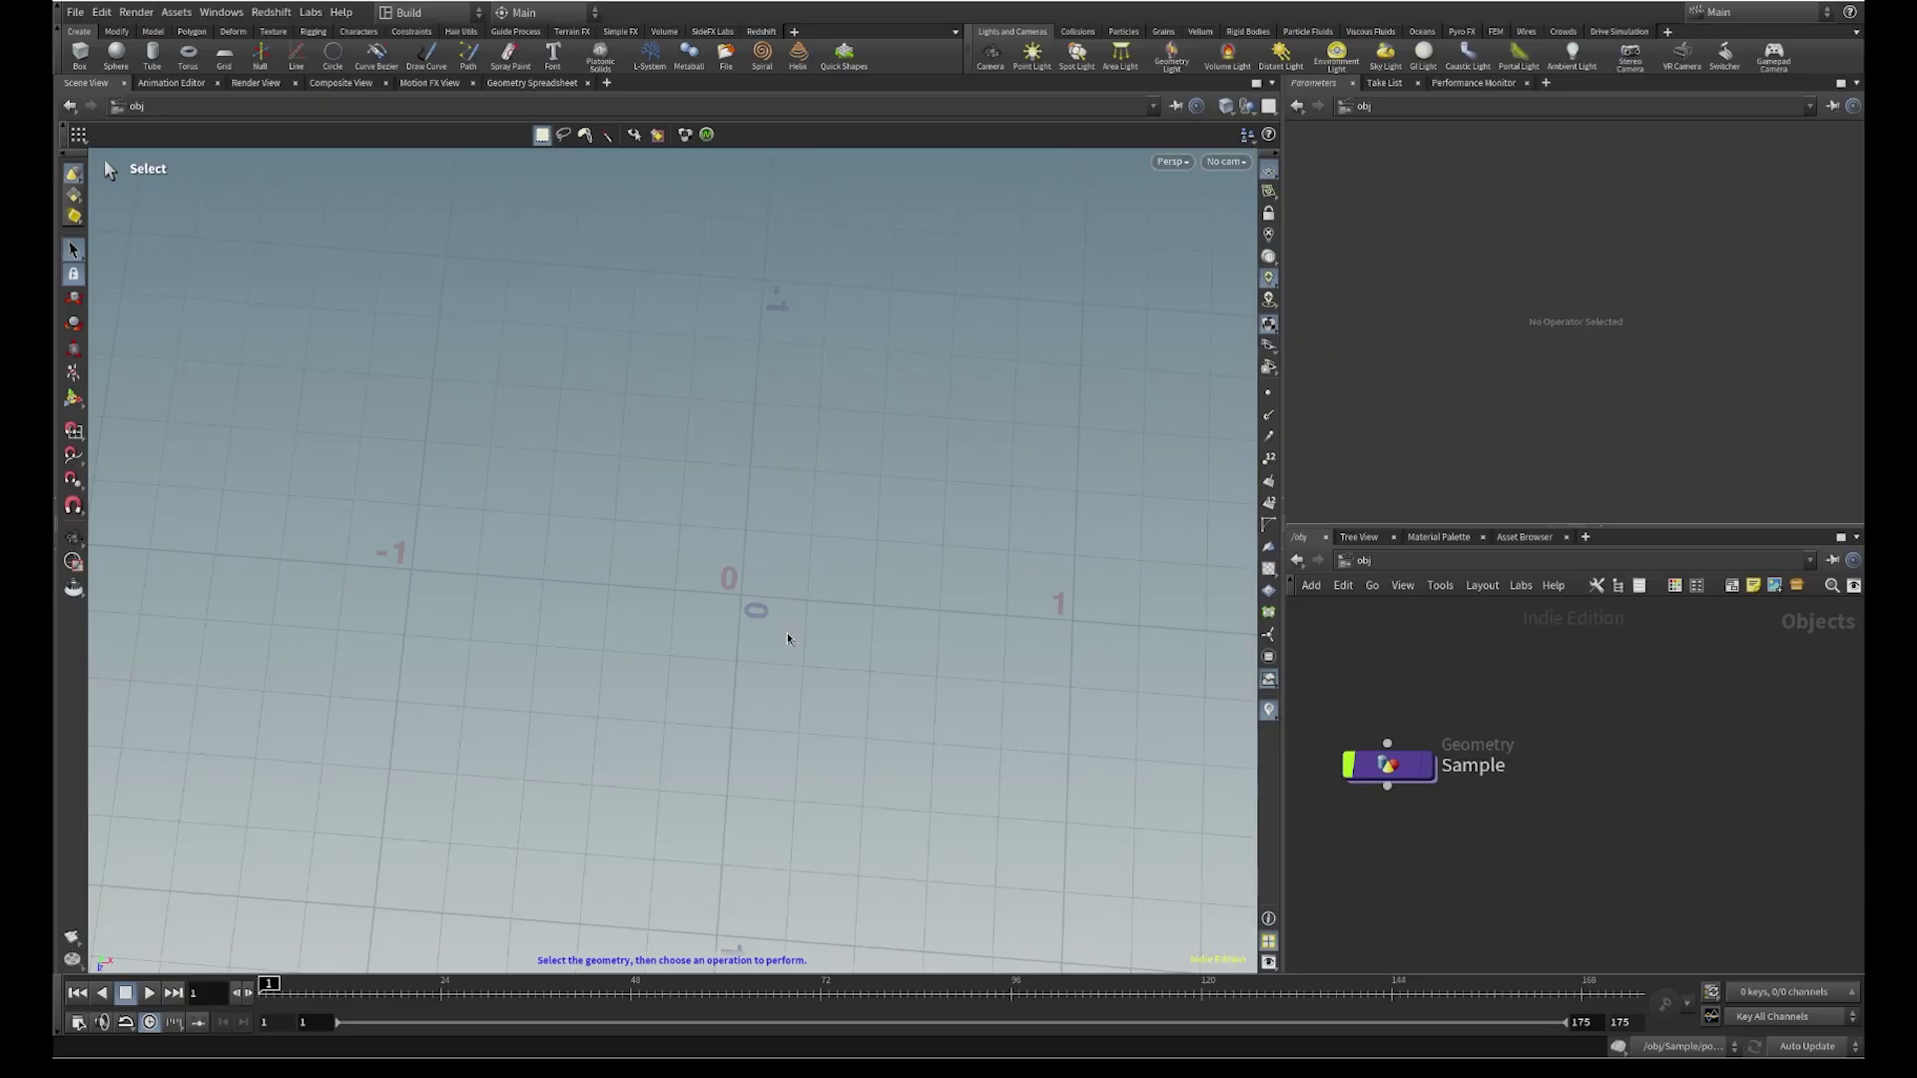
# Create a new geometry object beside Sample and name it Sim
pyautogui.press('Escape')
pyautogui.moveTo(758, 599); pyautogui.dragTo(822, 522)
pyautogui.press('s')
pyautogui.press('Tab')
pyautogui.write('geo')
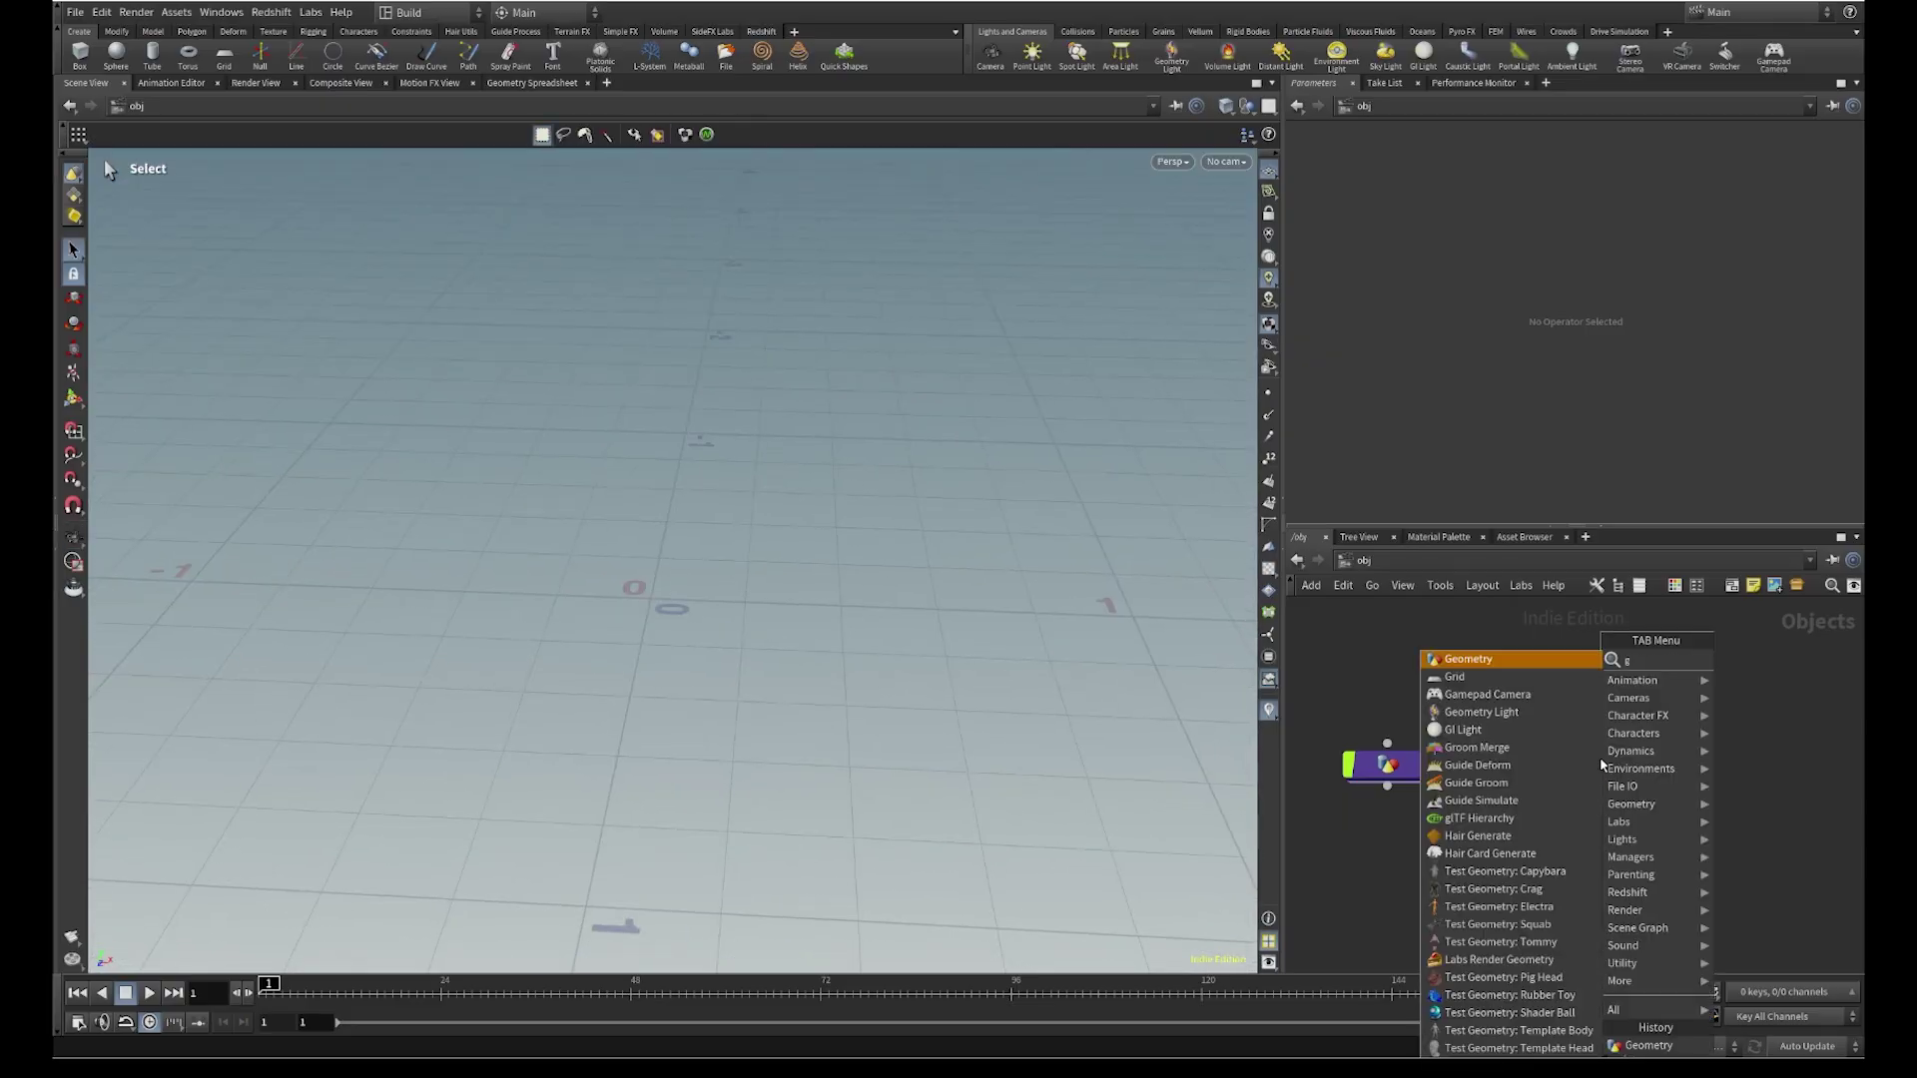
pyautogui.press('Return')
pyautogui.click(1666, 783)
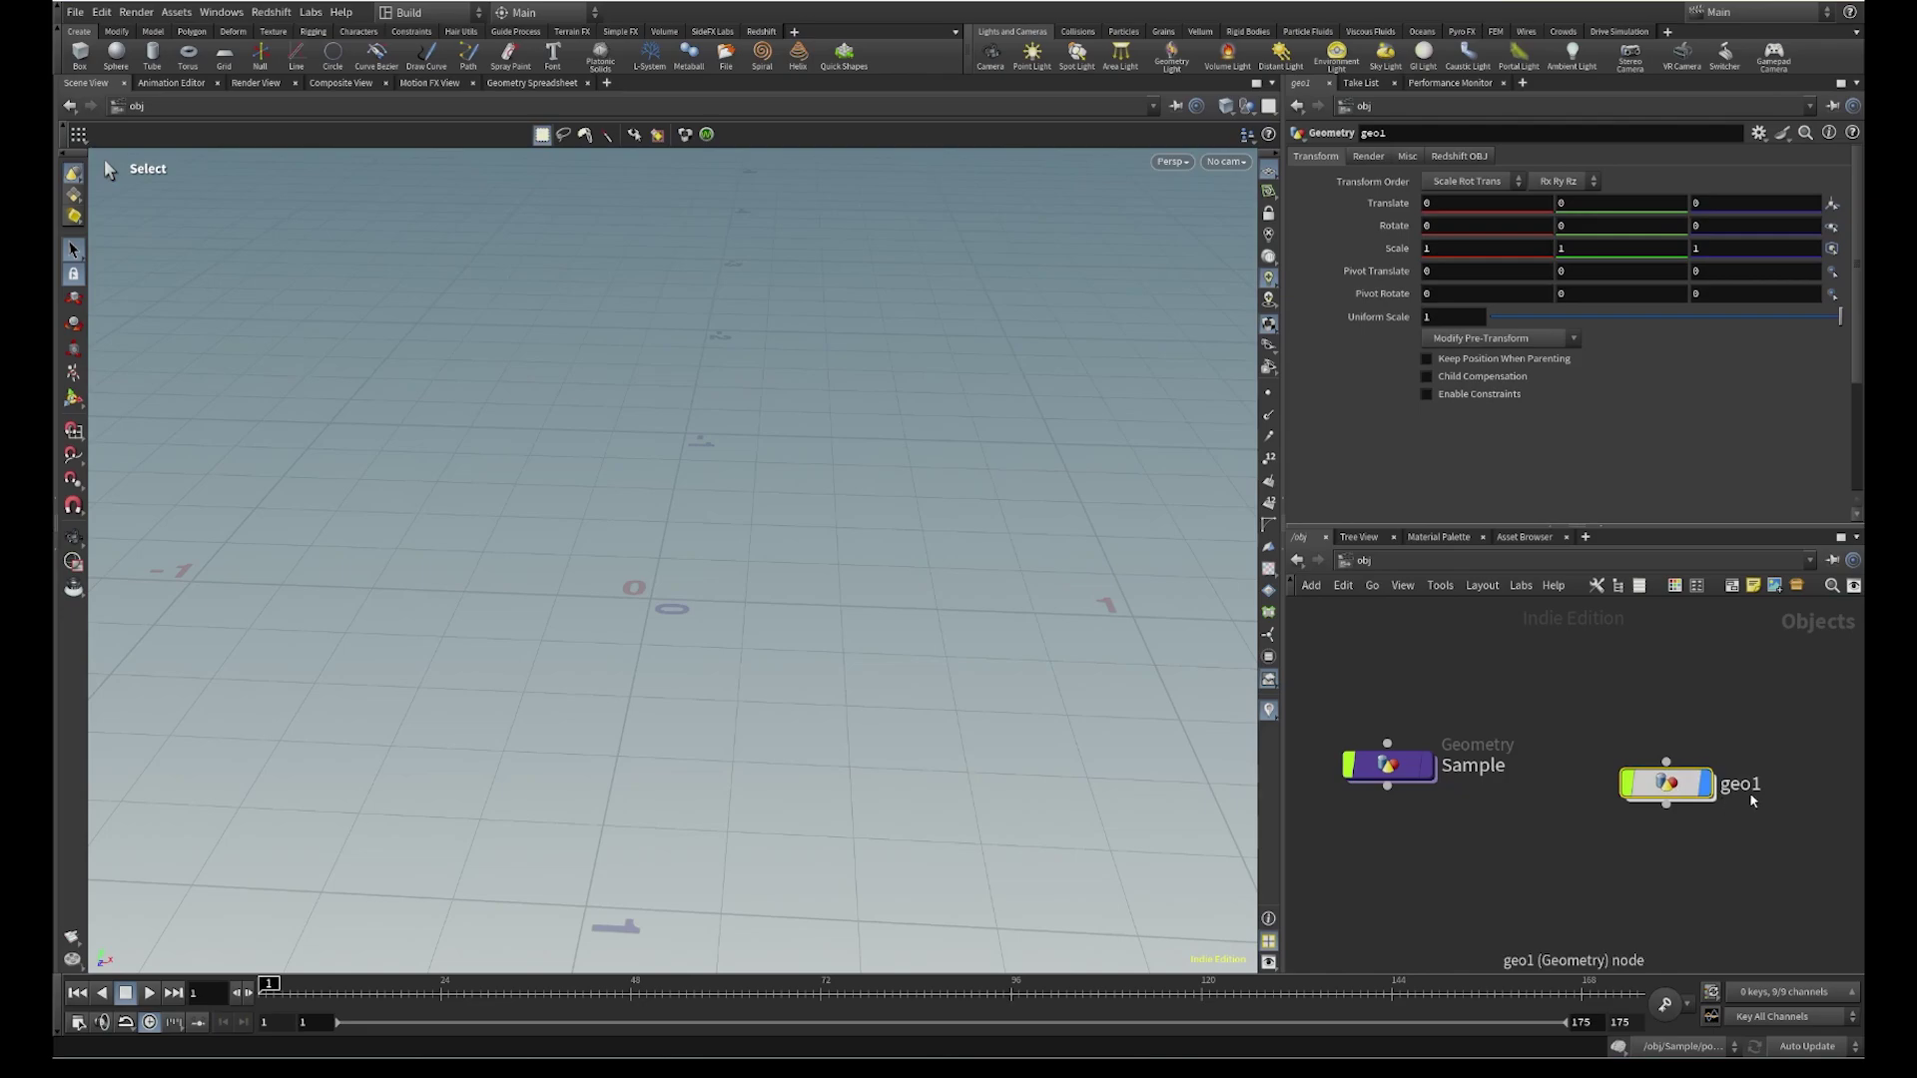
pyautogui.doubleClick(1745, 786)
pyautogui.write('Sim')
pyautogui.press('Return')
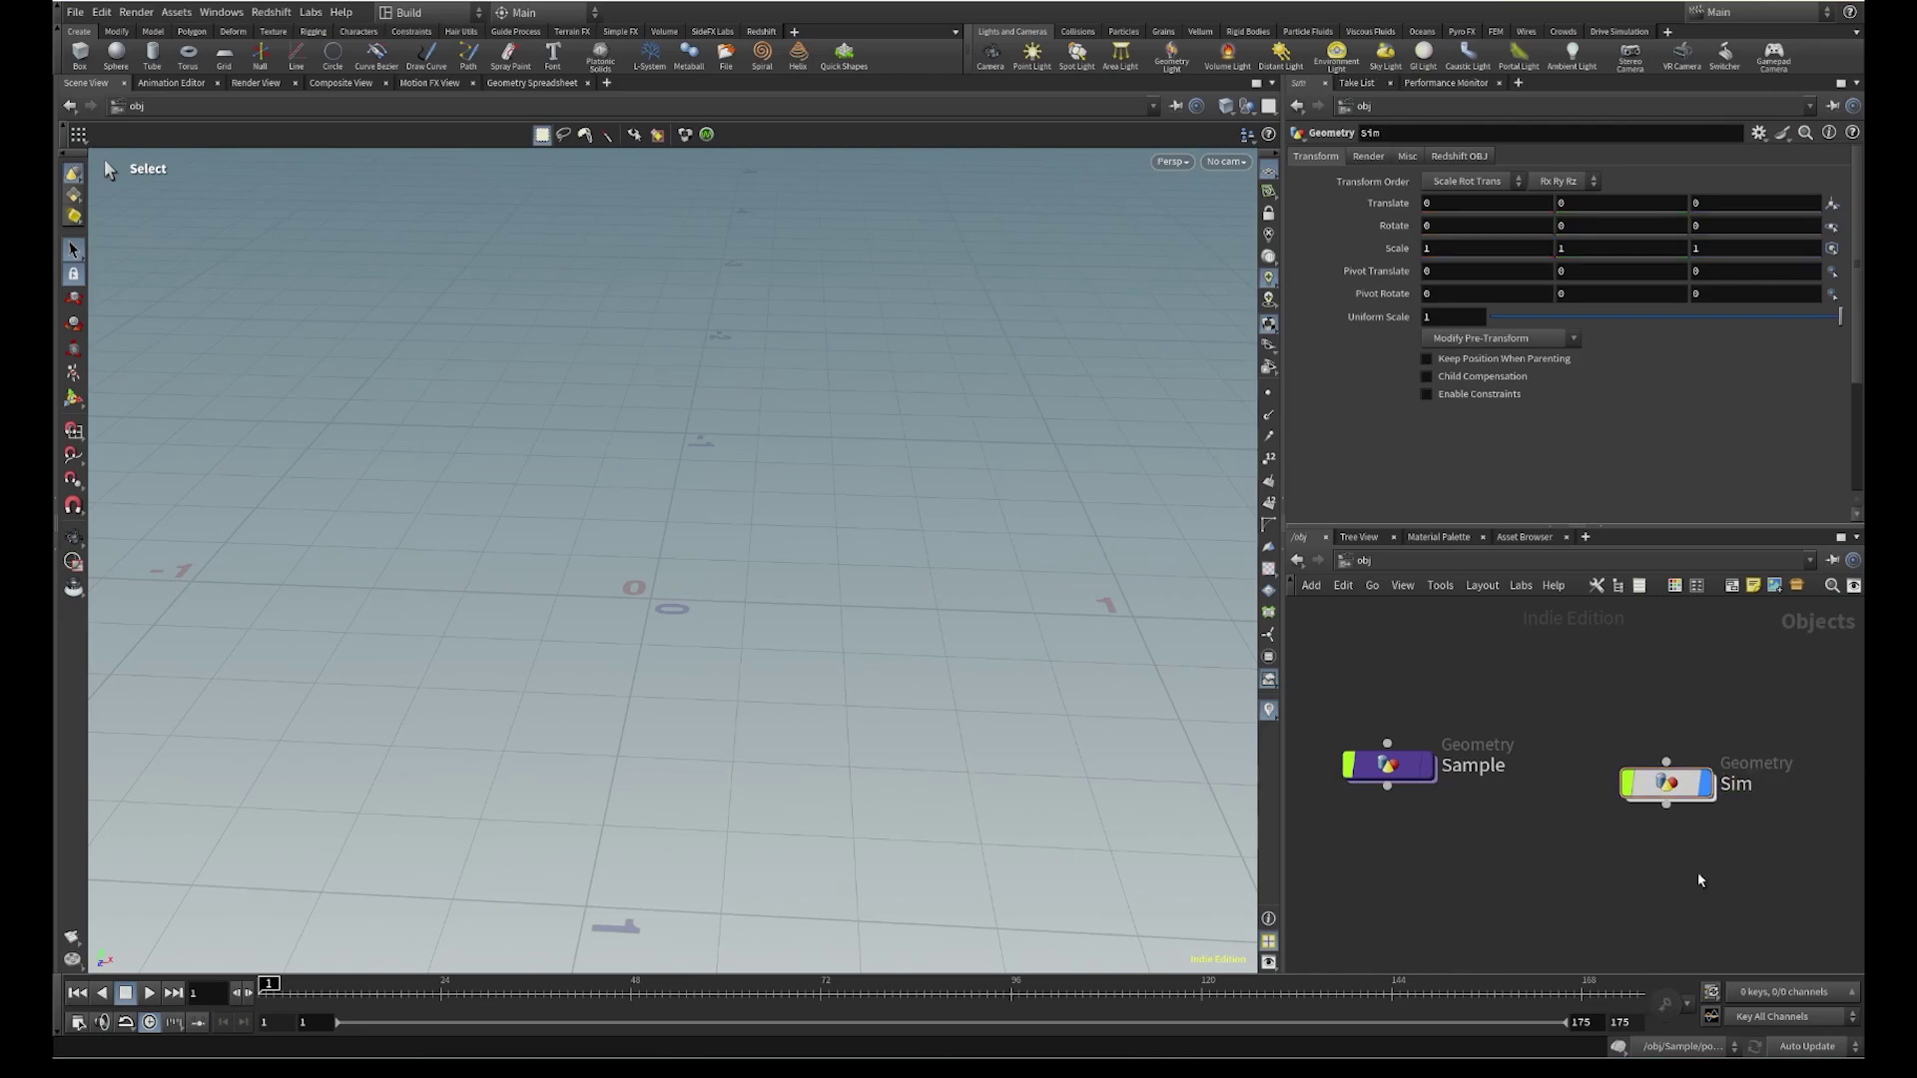
# Color the Sim node purple like Sample and align it level with that node
pyautogui.press('c')
pyautogui.click(1769, 946)
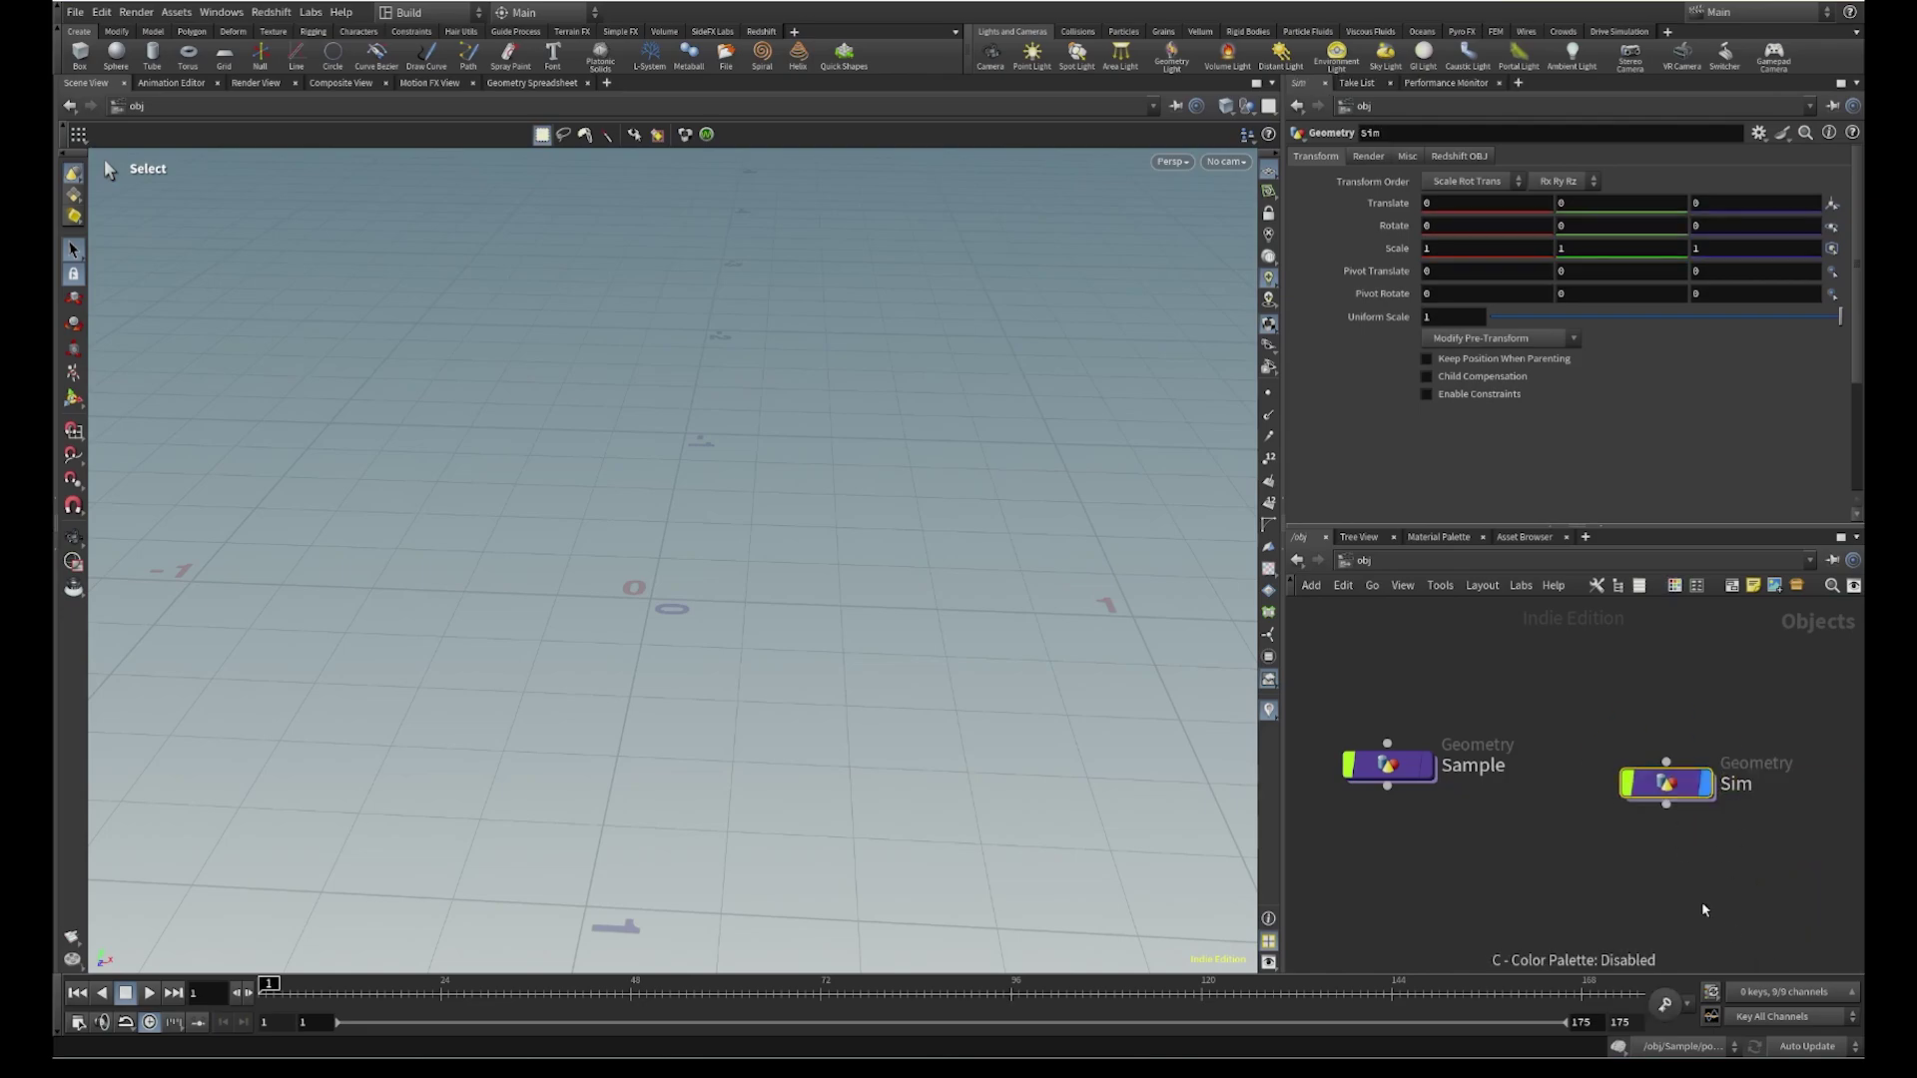
pyautogui.moveTo(1697, 855); pyautogui.dragTo(1660, 873, button='middle')
pyautogui.moveTo(1635, 810); pyautogui.dragTo(1635, 791)
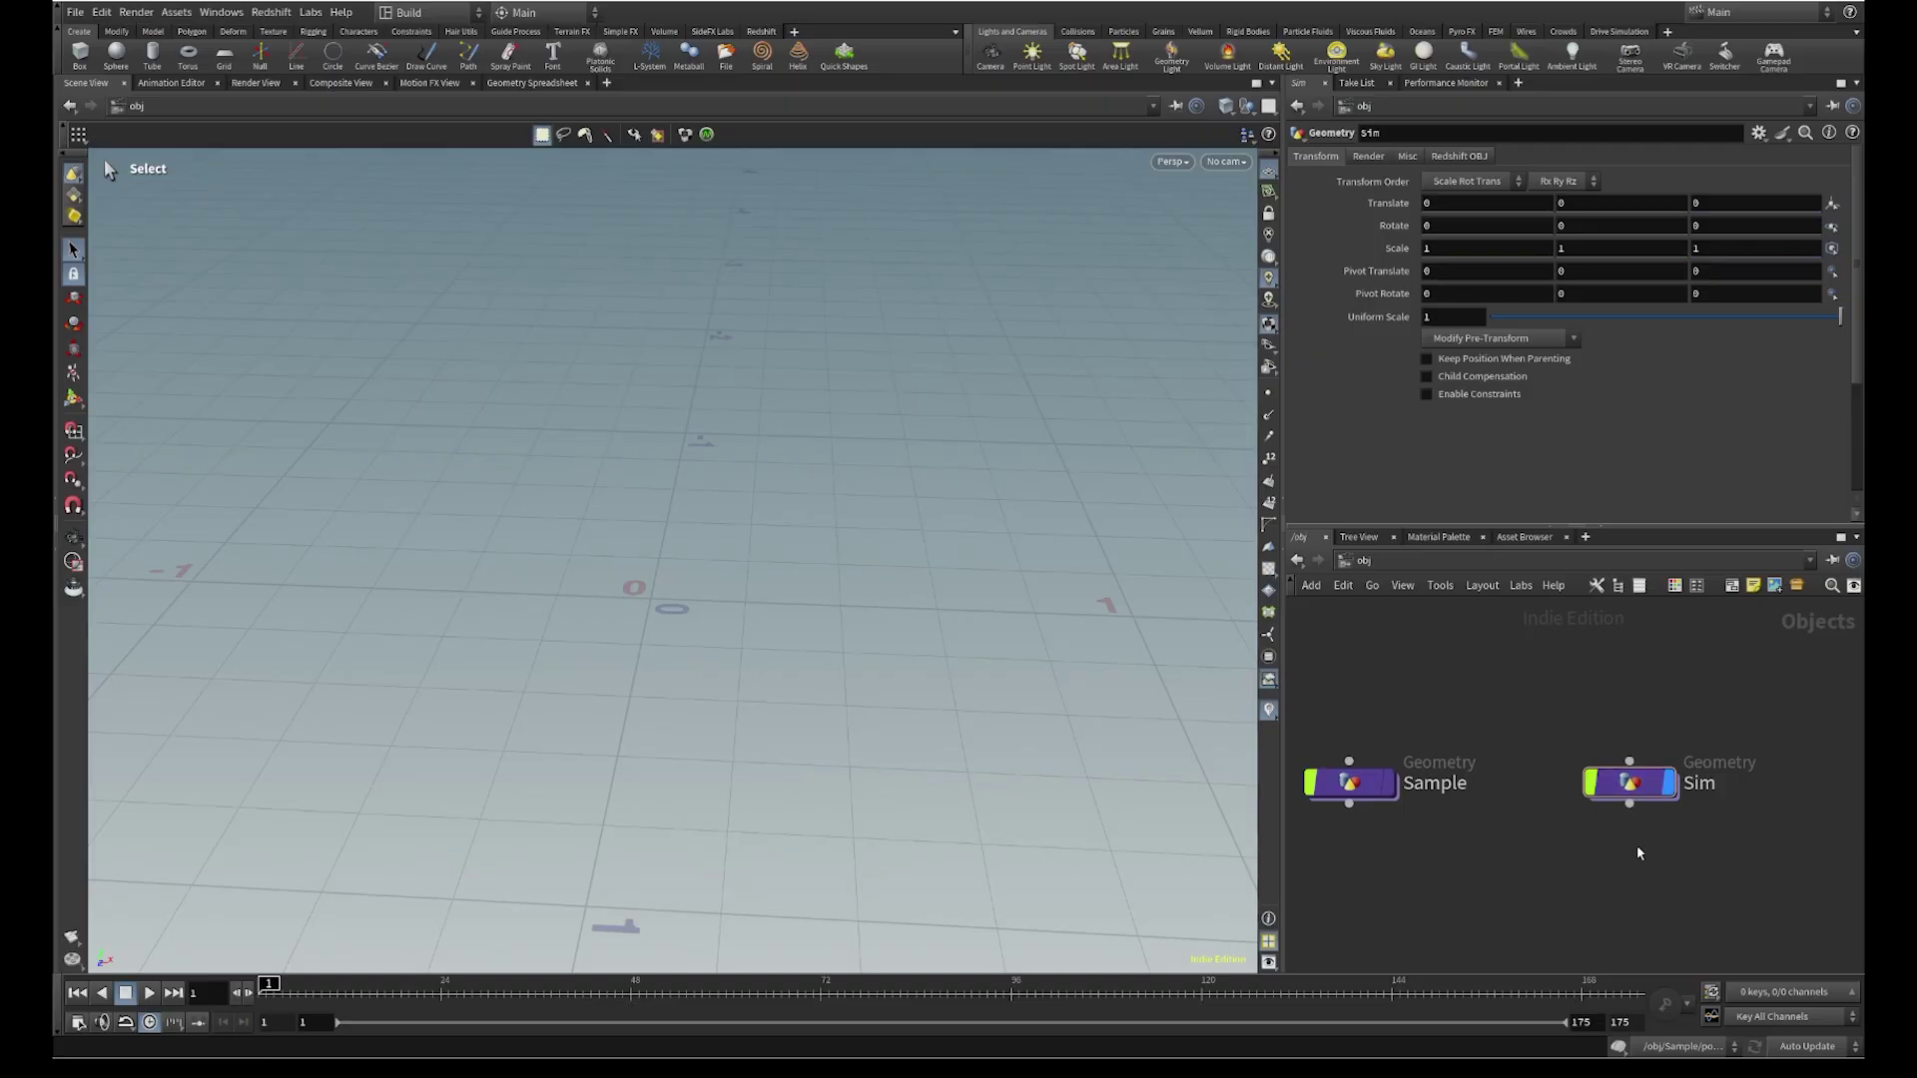
# Go inside the Sim geometry object and add a box node to its empty network
pyautogui.doubleClick(1631, 787)
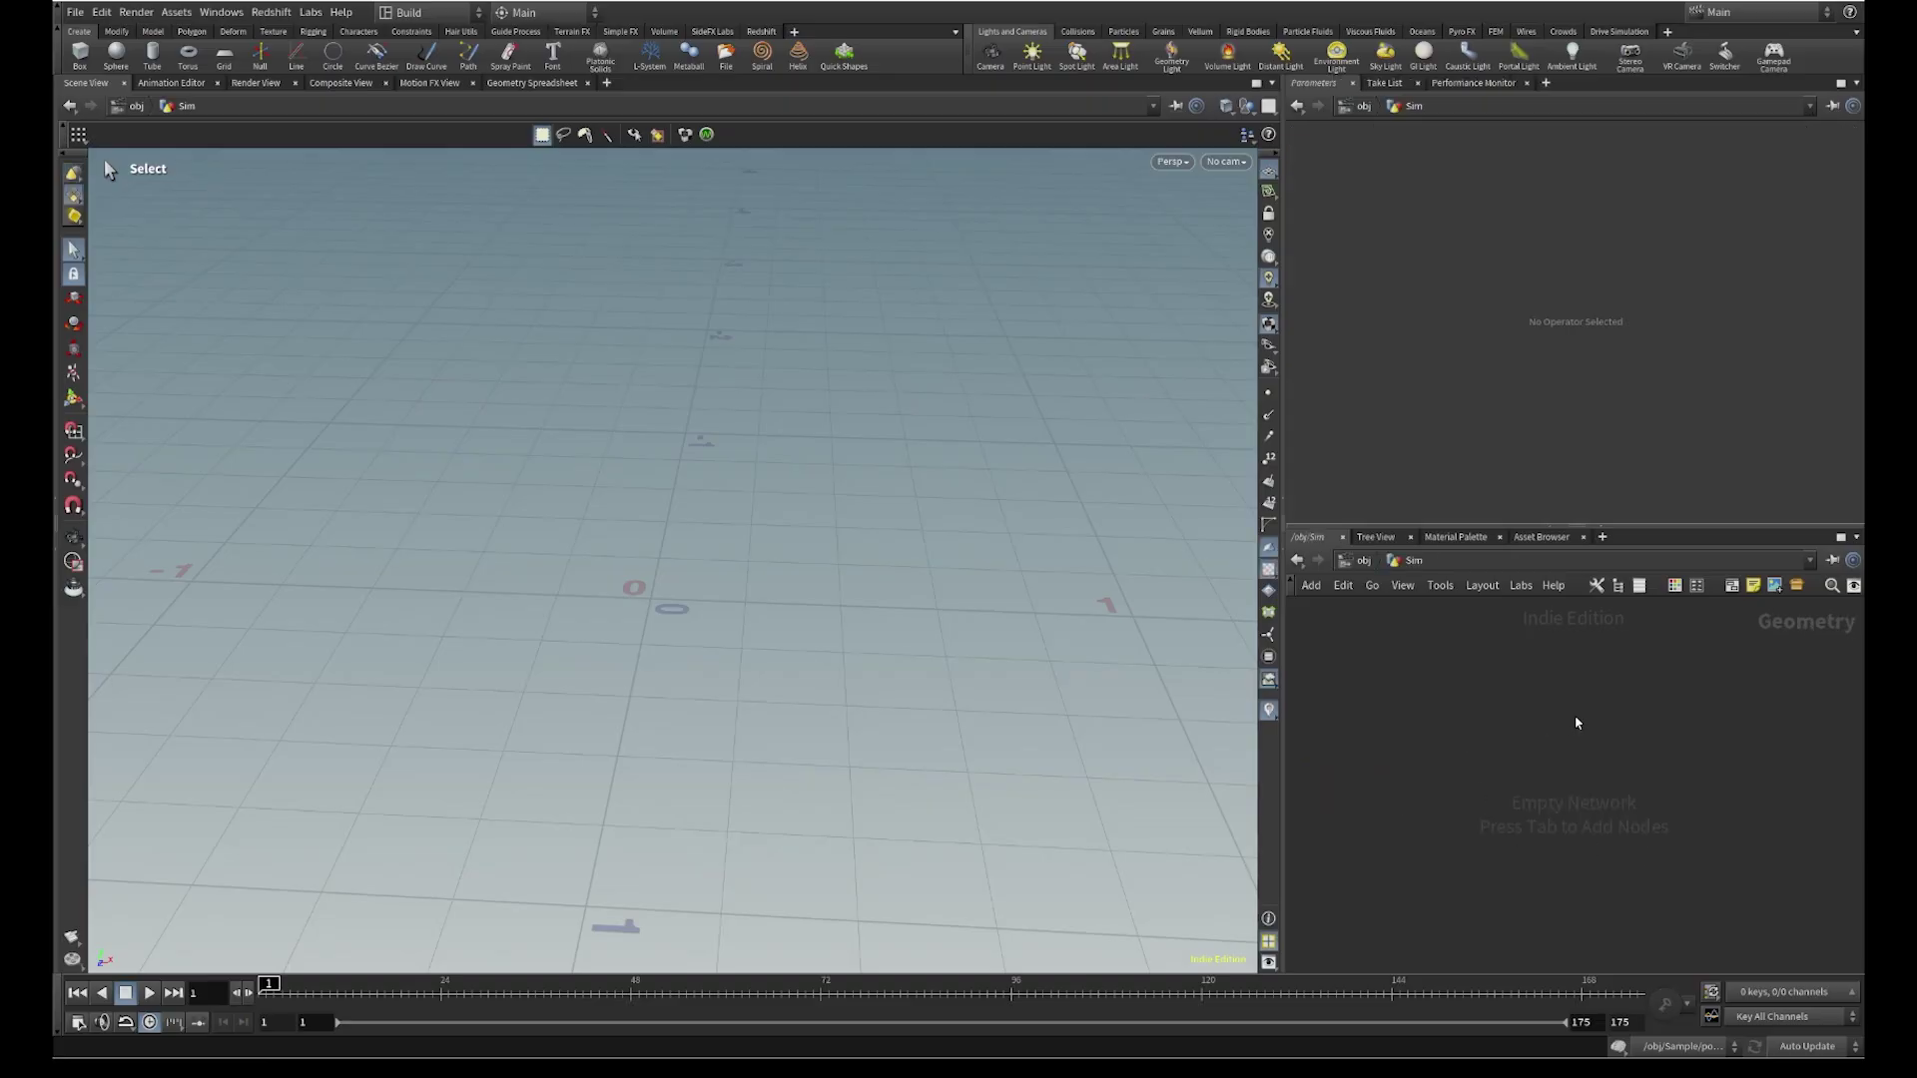
pyautogui.keyDown('alt'); pyautogui.moveTo(719, 562); pyautogui.dragTo(759, 620, button='right'); pyautogui.keyUp('alt')
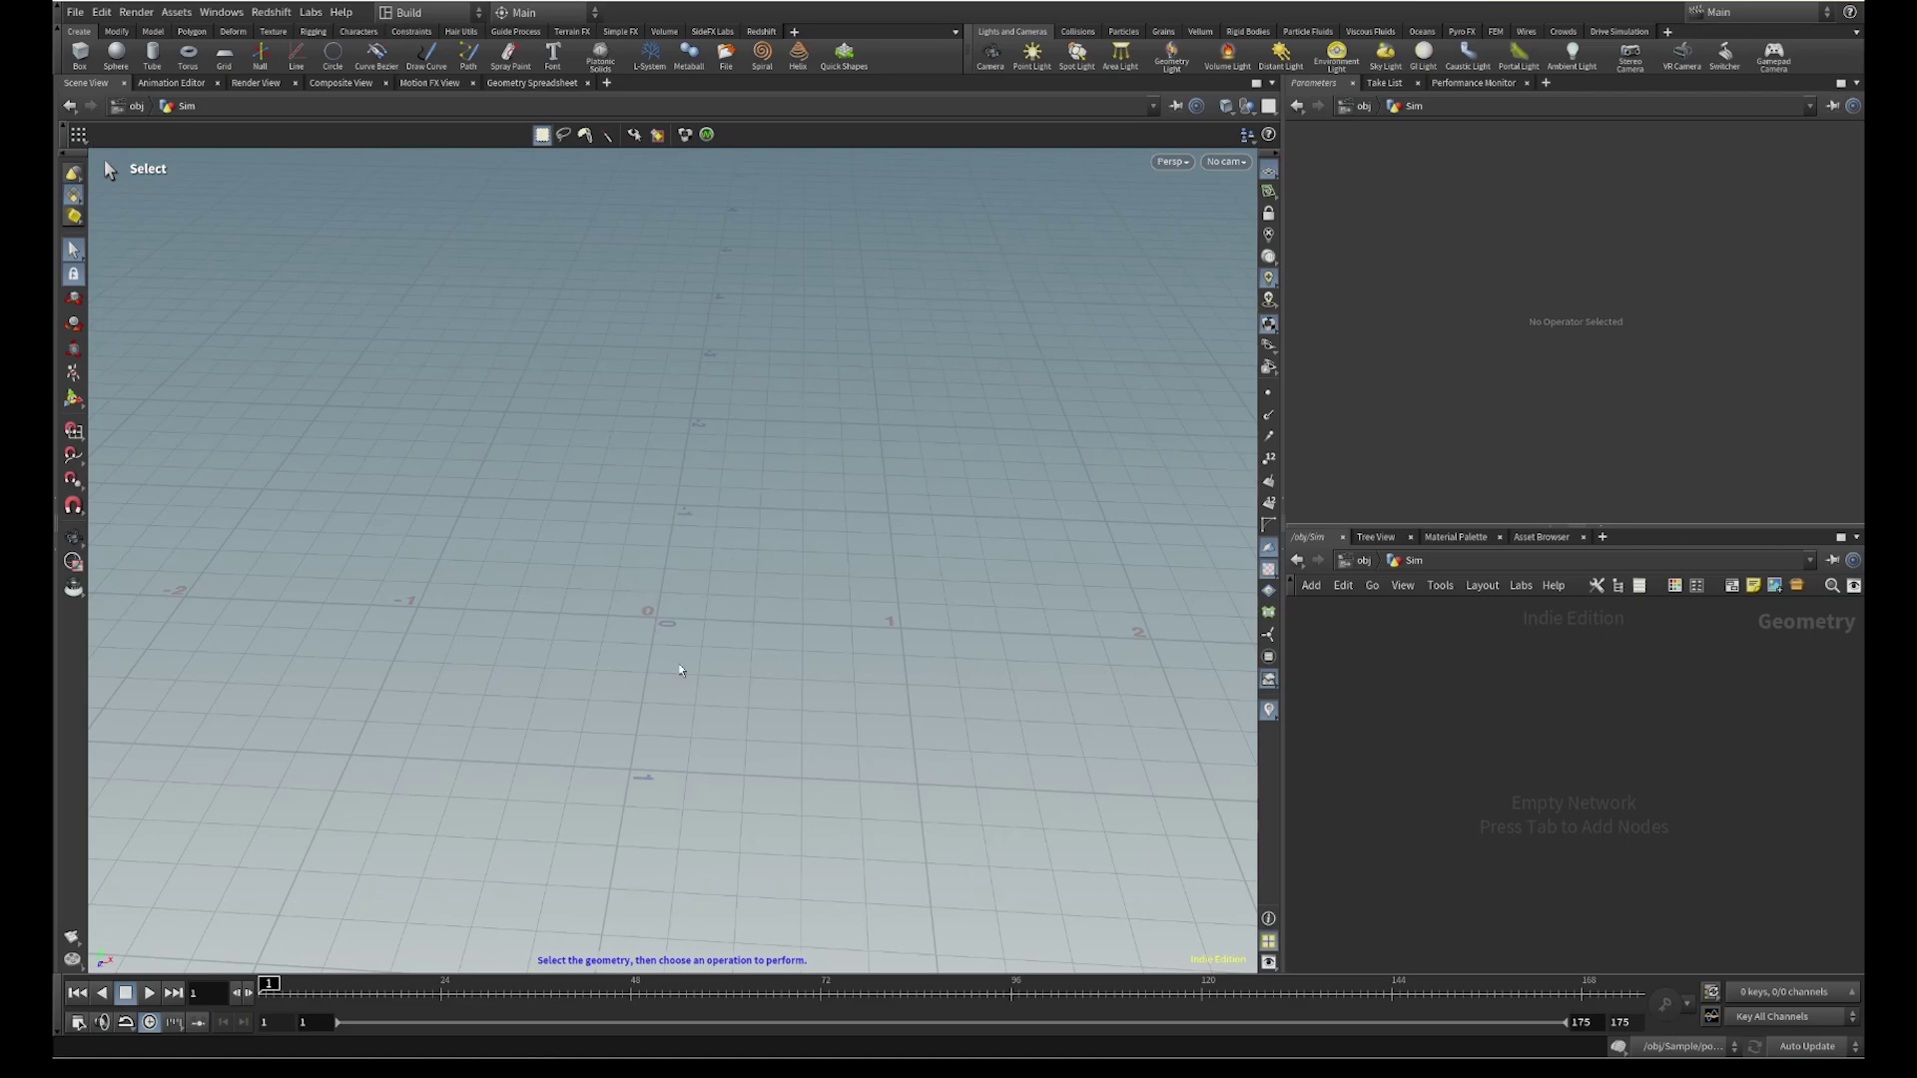
pyautogui.press('Tab')
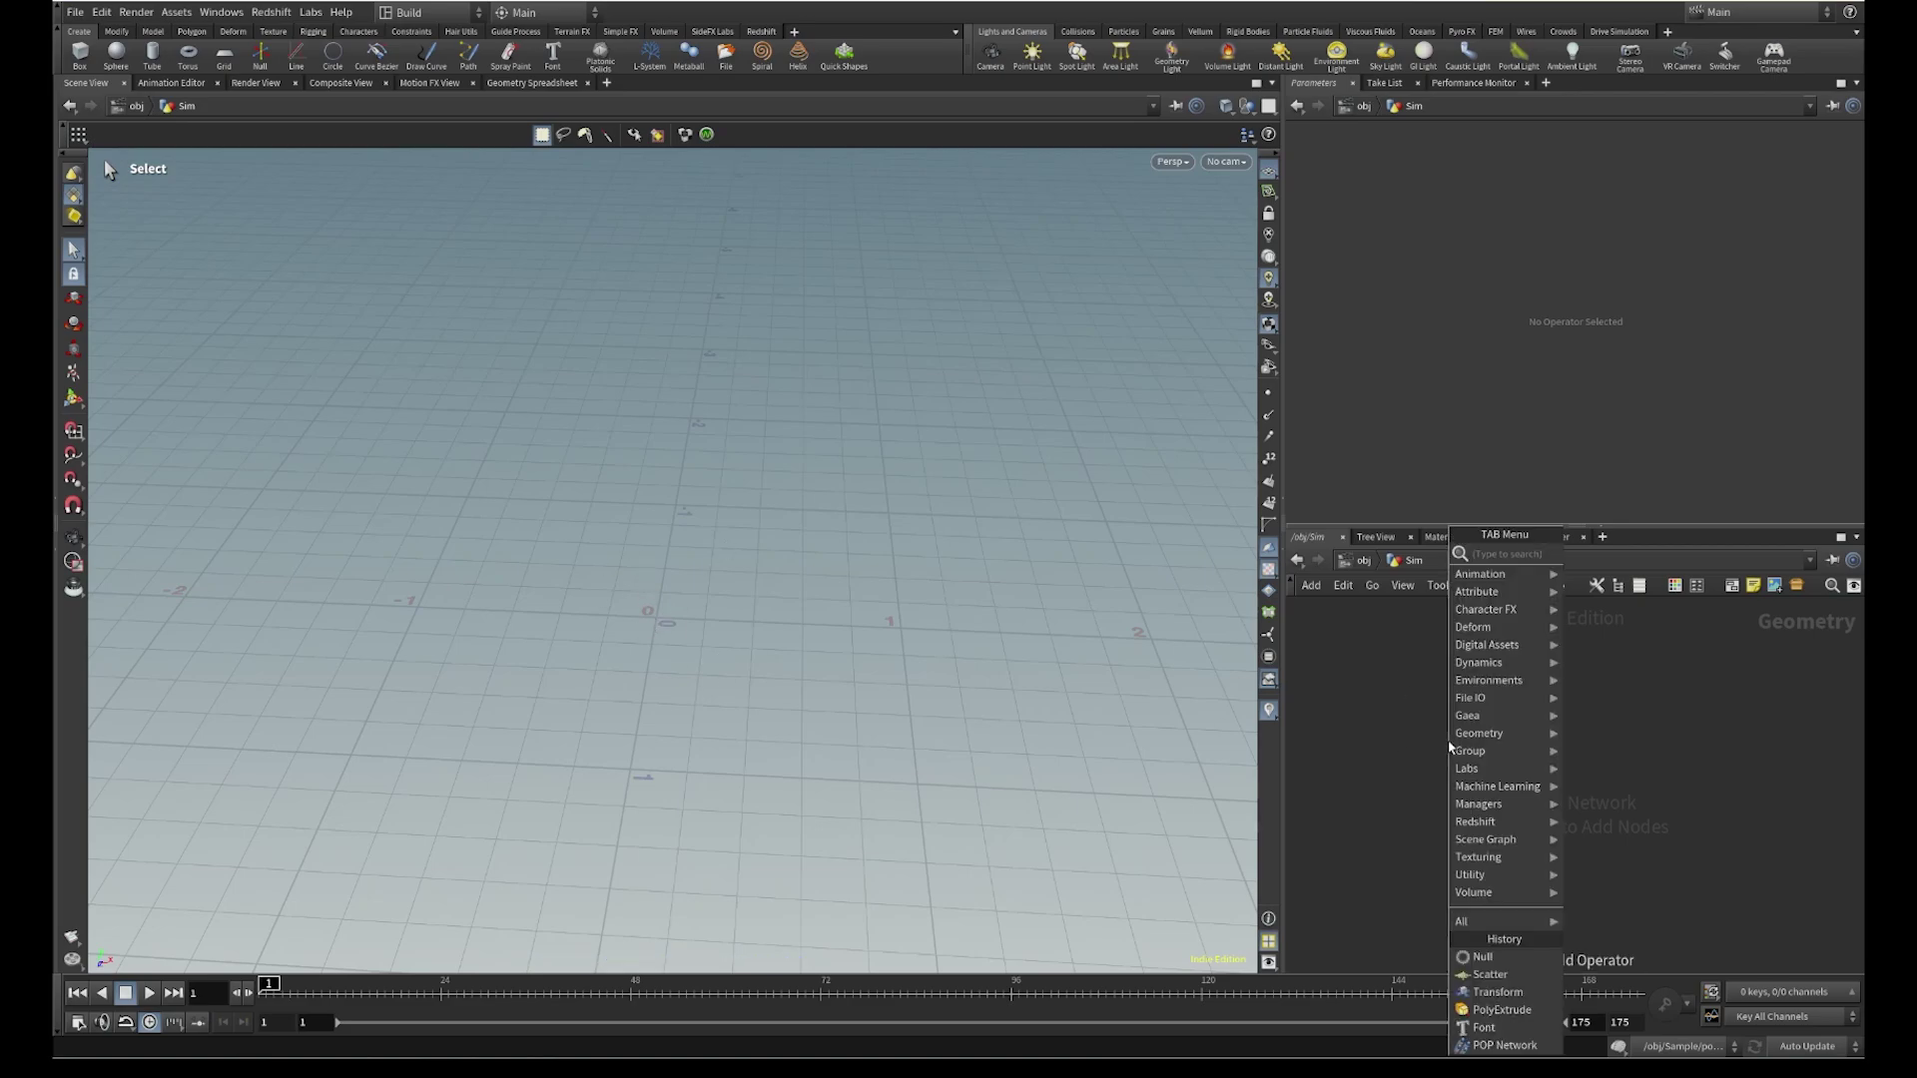
pyautogui.write('box')
pyautogui.press('Return')
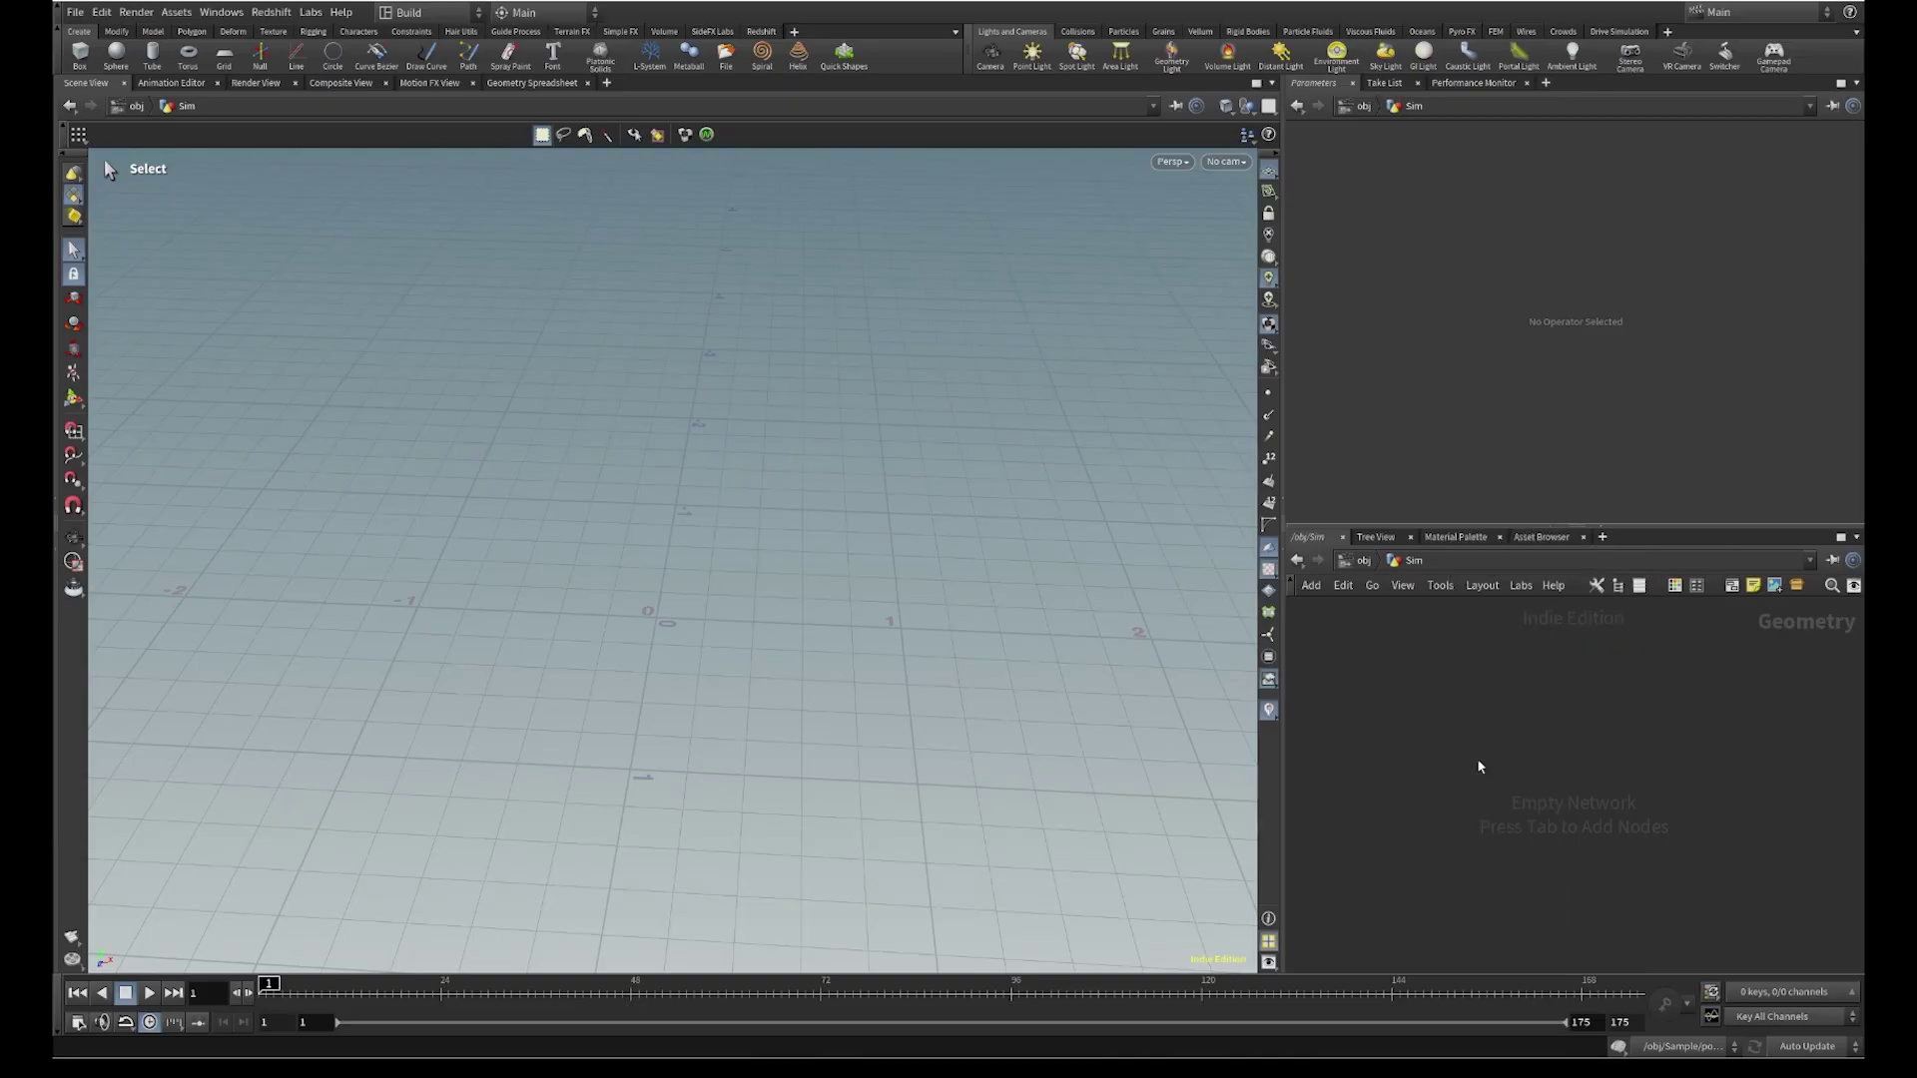
pyautogui.click(1480, 773)
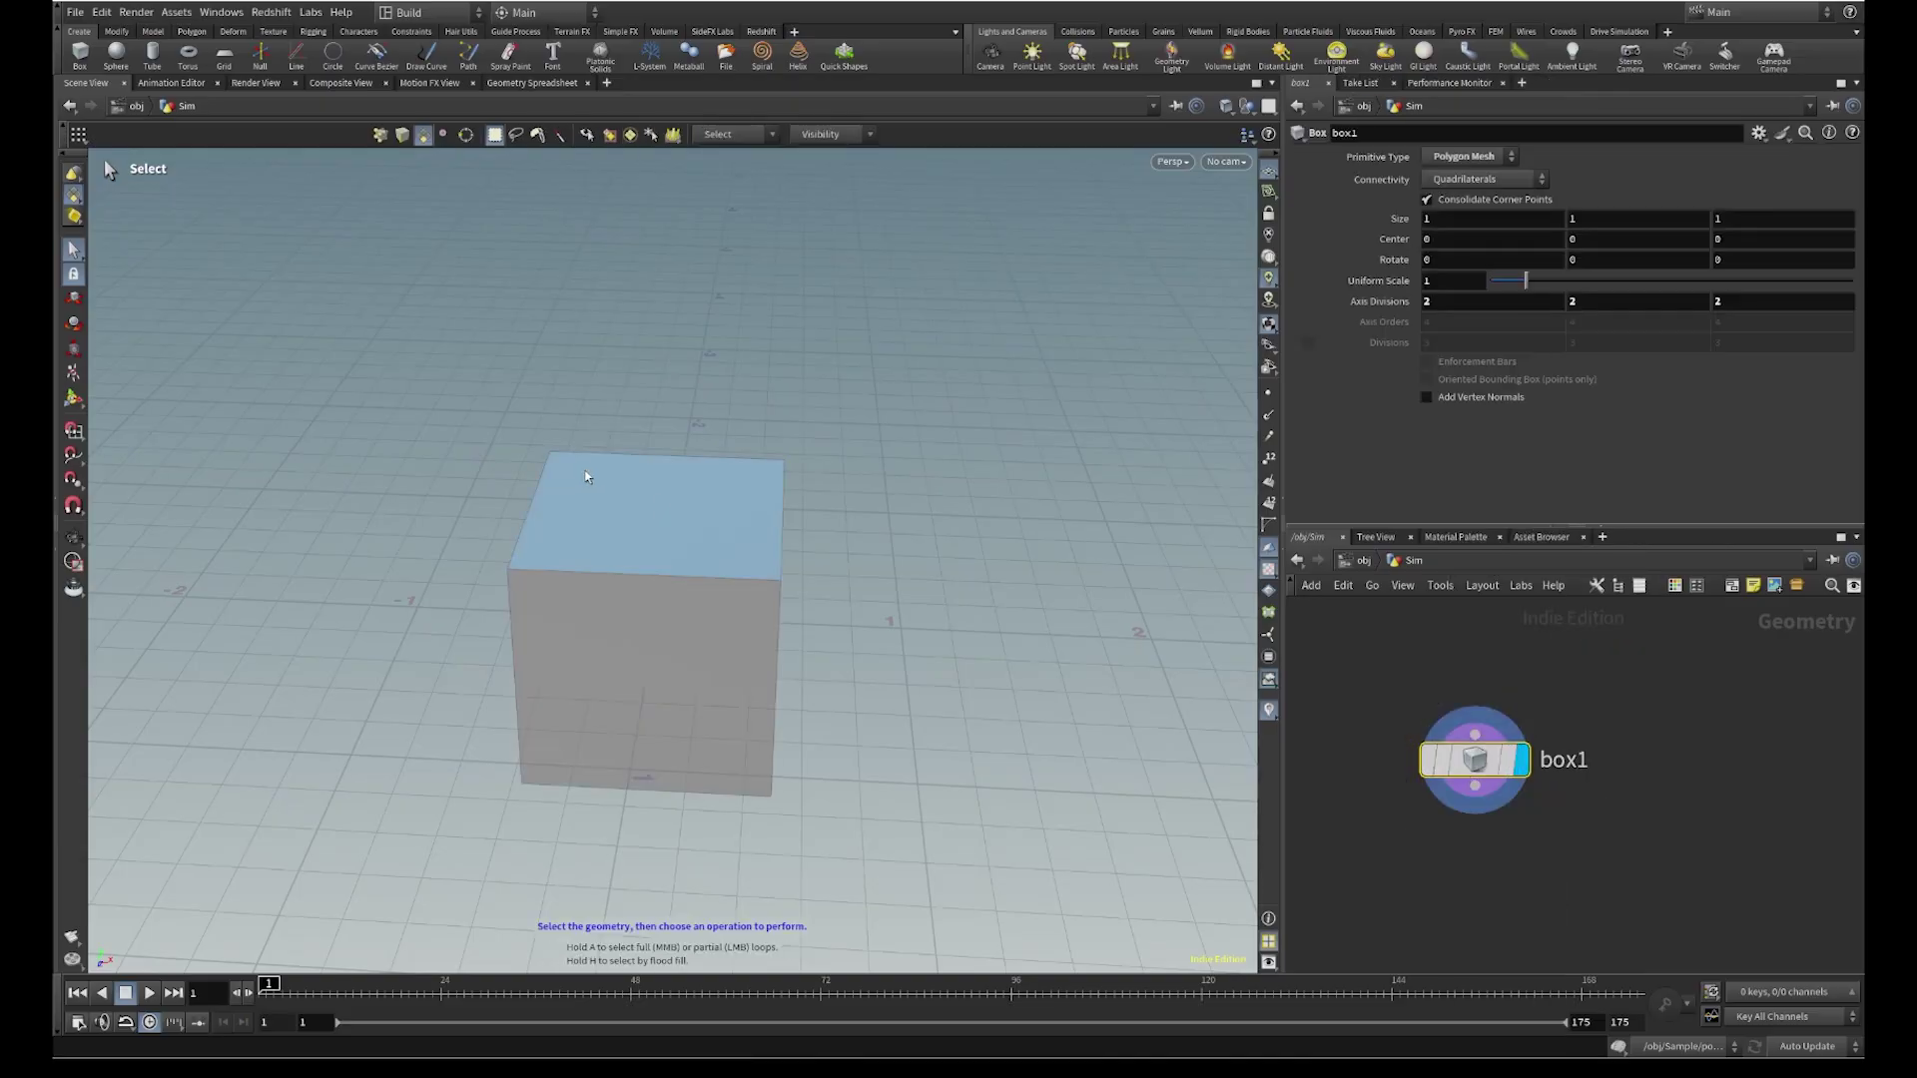
# Set the box's uniform scale to 2.13
pyautogui.press('Escape')
pyautogui.moveTo(761, 586)
pyautogui.mouseDown()
pyautogui.moveTo(738, 554)
pyautogui.moveTo(735, 594)
pyautogui.mouseUp()
pyautogui.press('s')
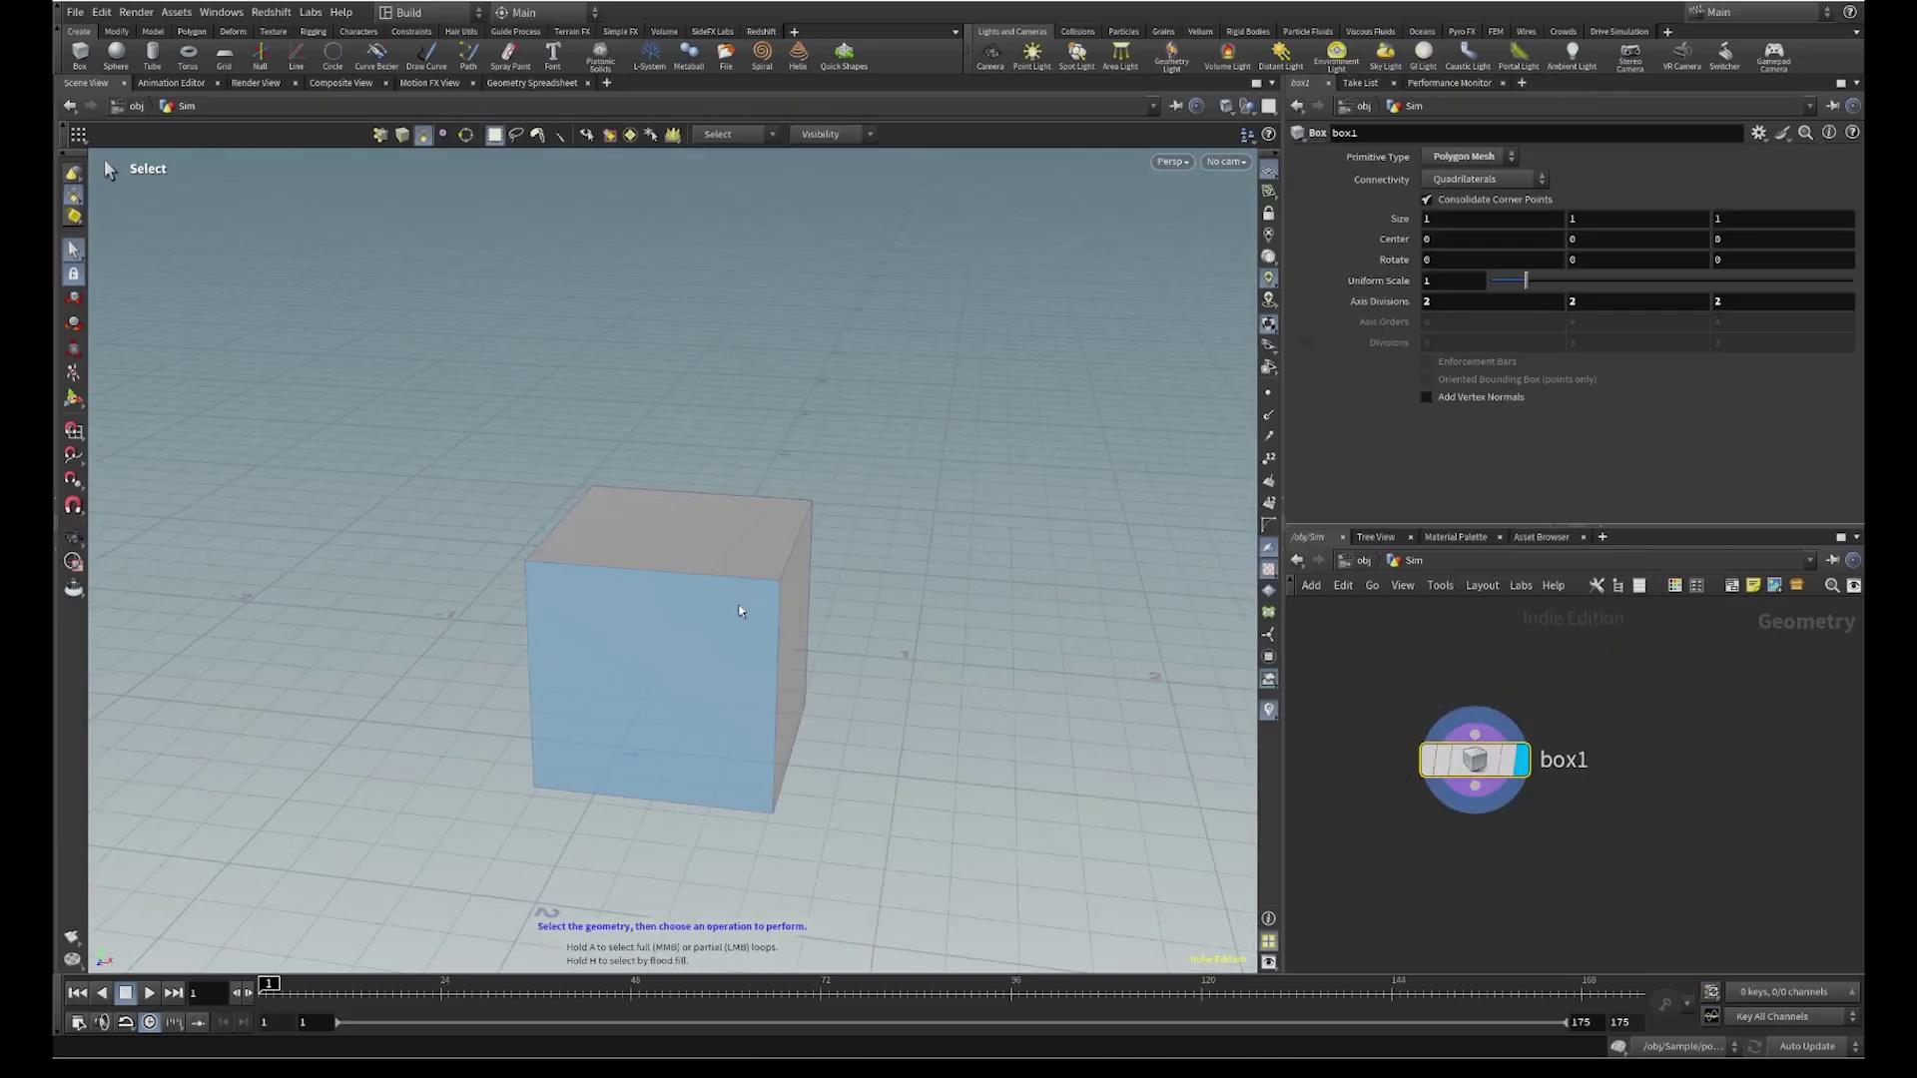
pyautogui.click(1448, 280)
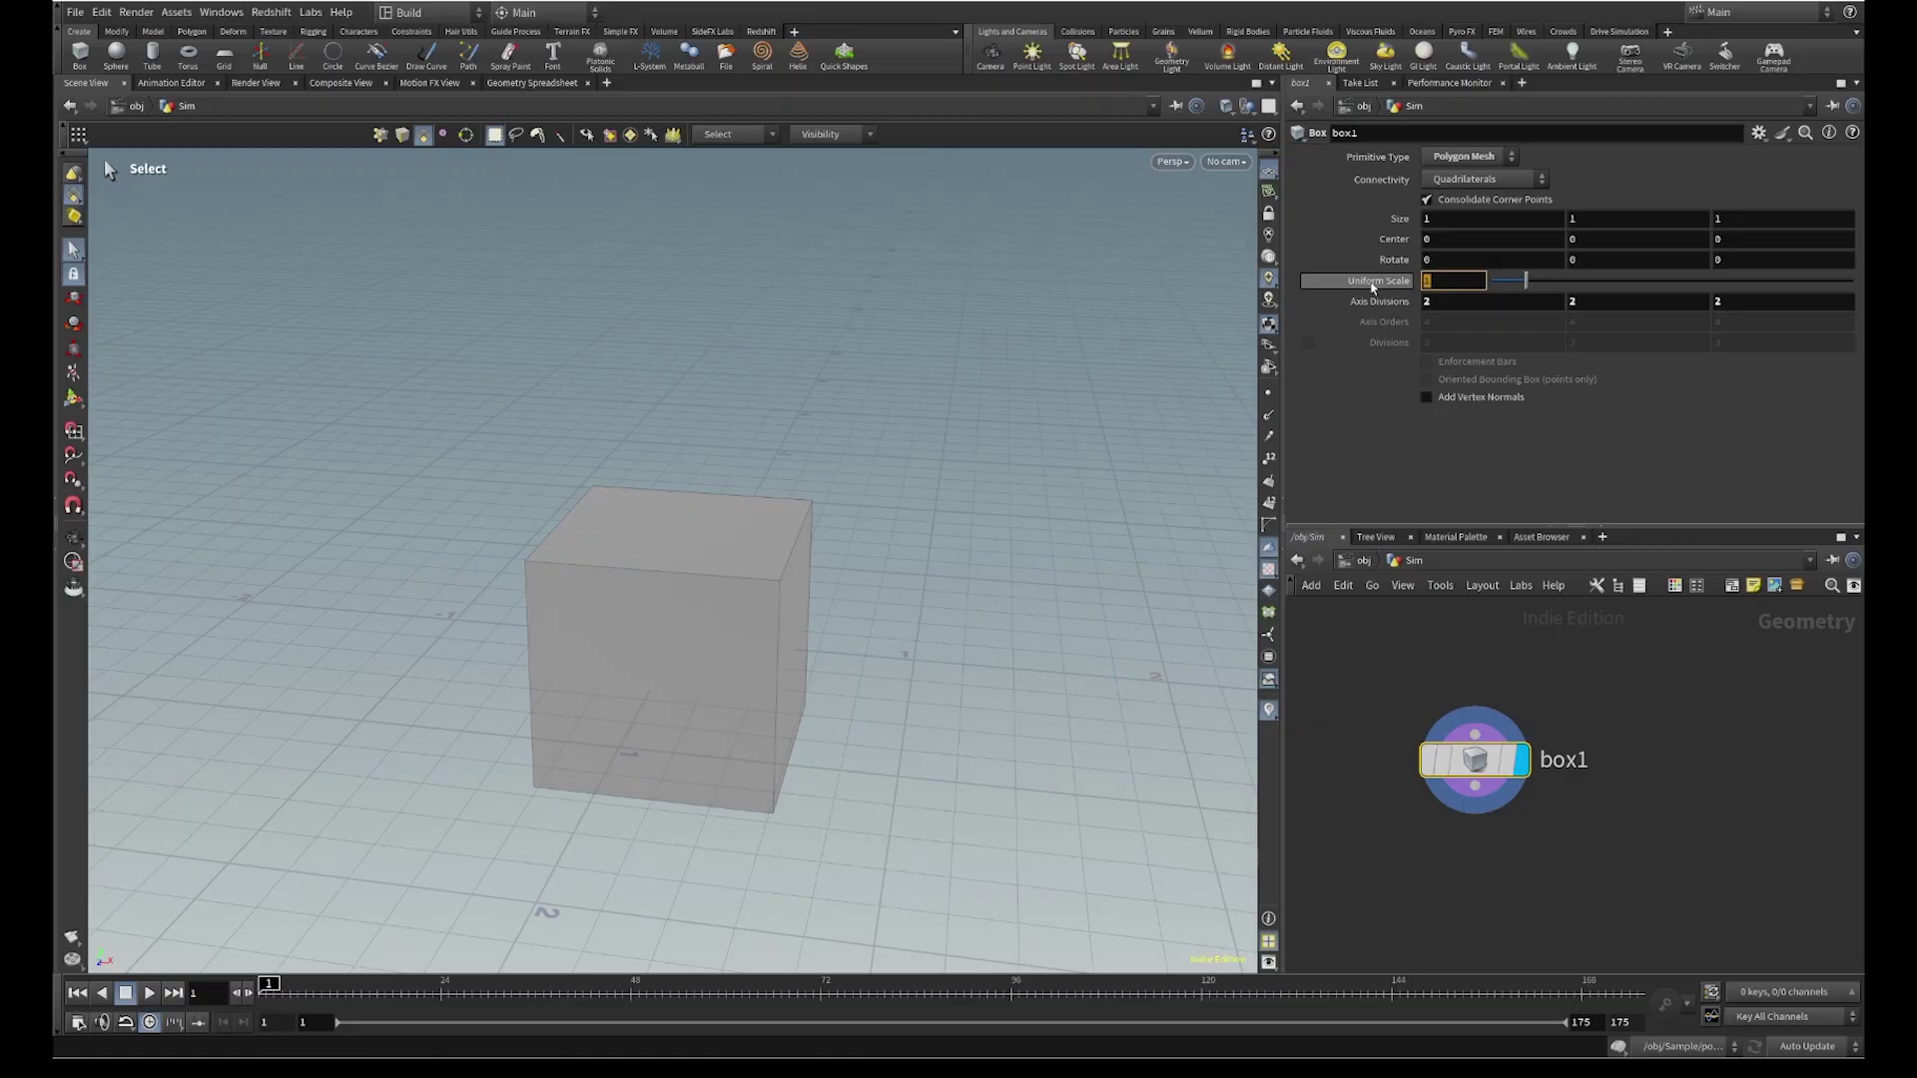
pyautogui.write('2.13')
pyautogui.press('Return')
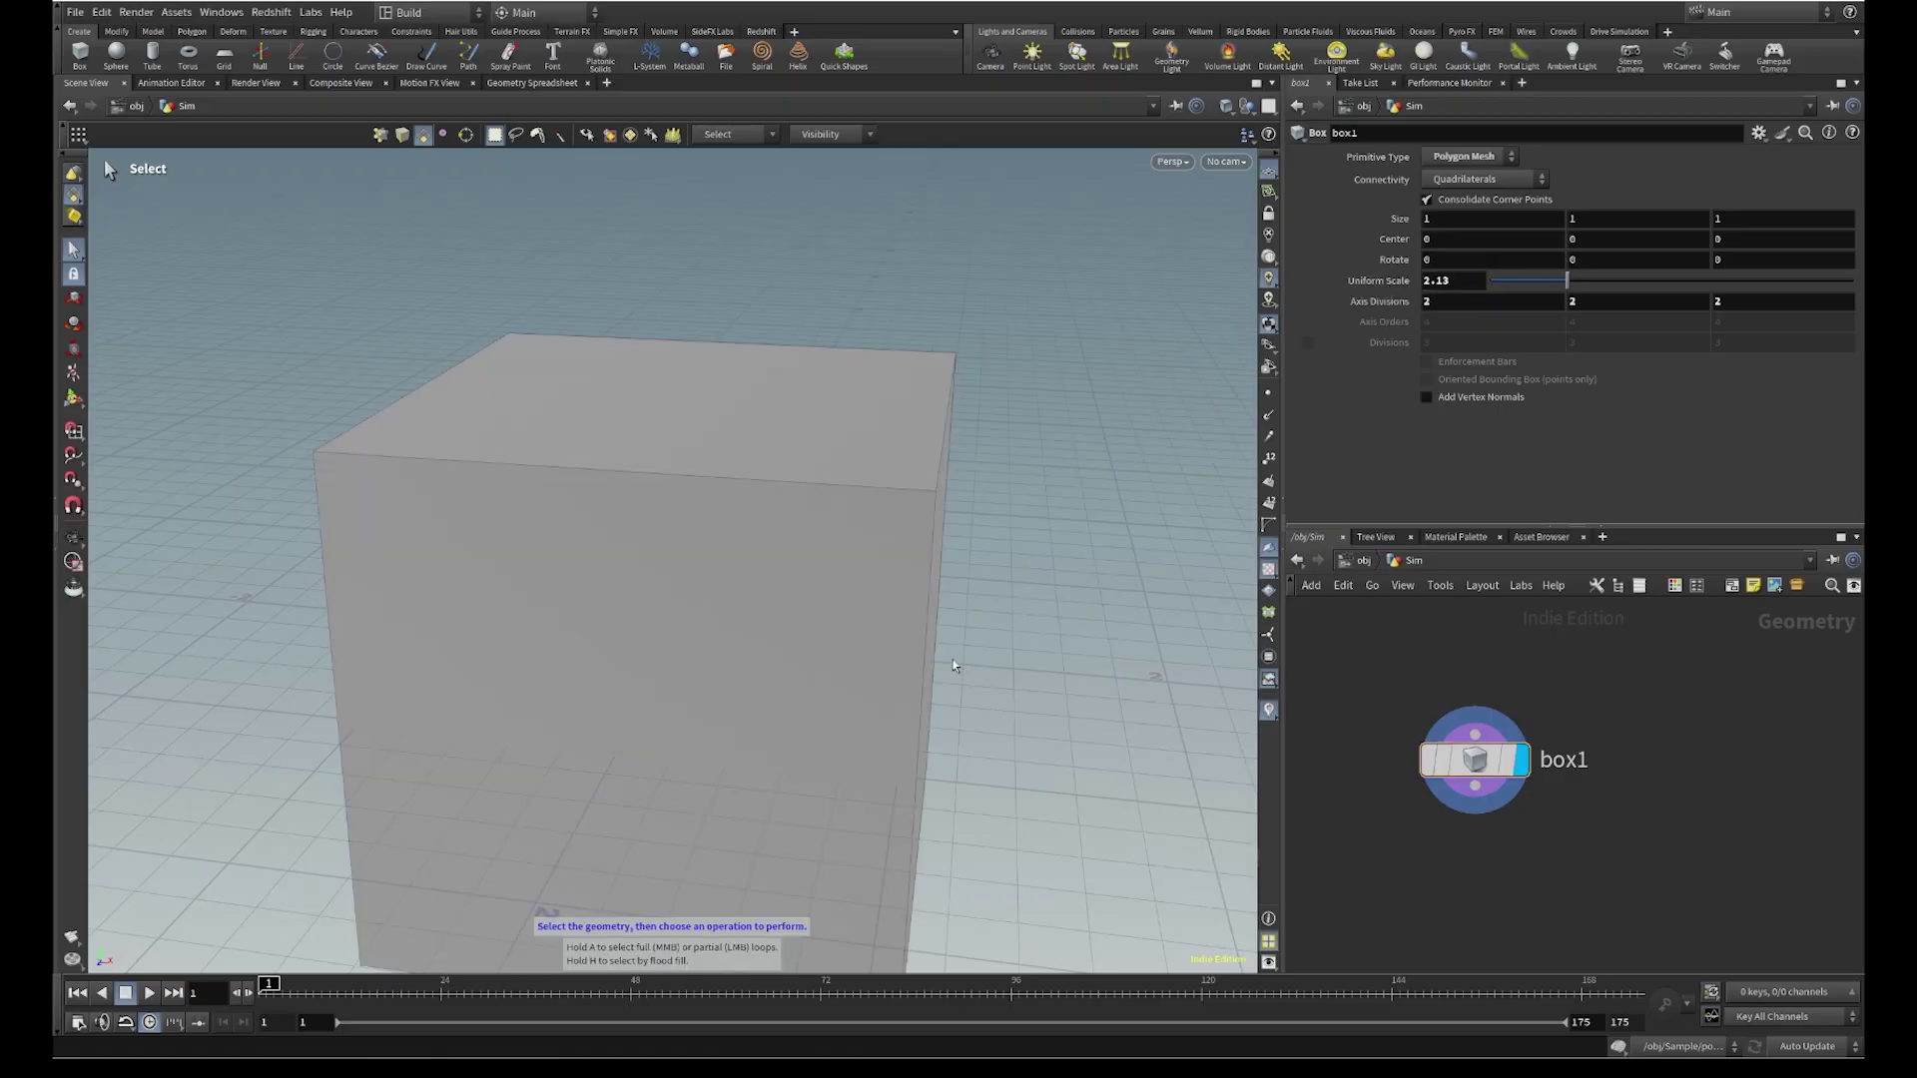
# Flatten the box to a Y size of 0.11 and set its Y center to 0.1
pyautogui.keyDown('alt'); pyautogui.scroll(-8, 813, 667); pyautogui.keyUp('alt')
pyautogui.moveTo(773, 650)
pyautogui.keyDown('alt'); pyautogui.mouseDown()
pyautogui.moveTo(788, 693)
pyautogui.moveTo(792, 658)
pyautogui.mouseUp(); pyautogui.keyUp('alt')
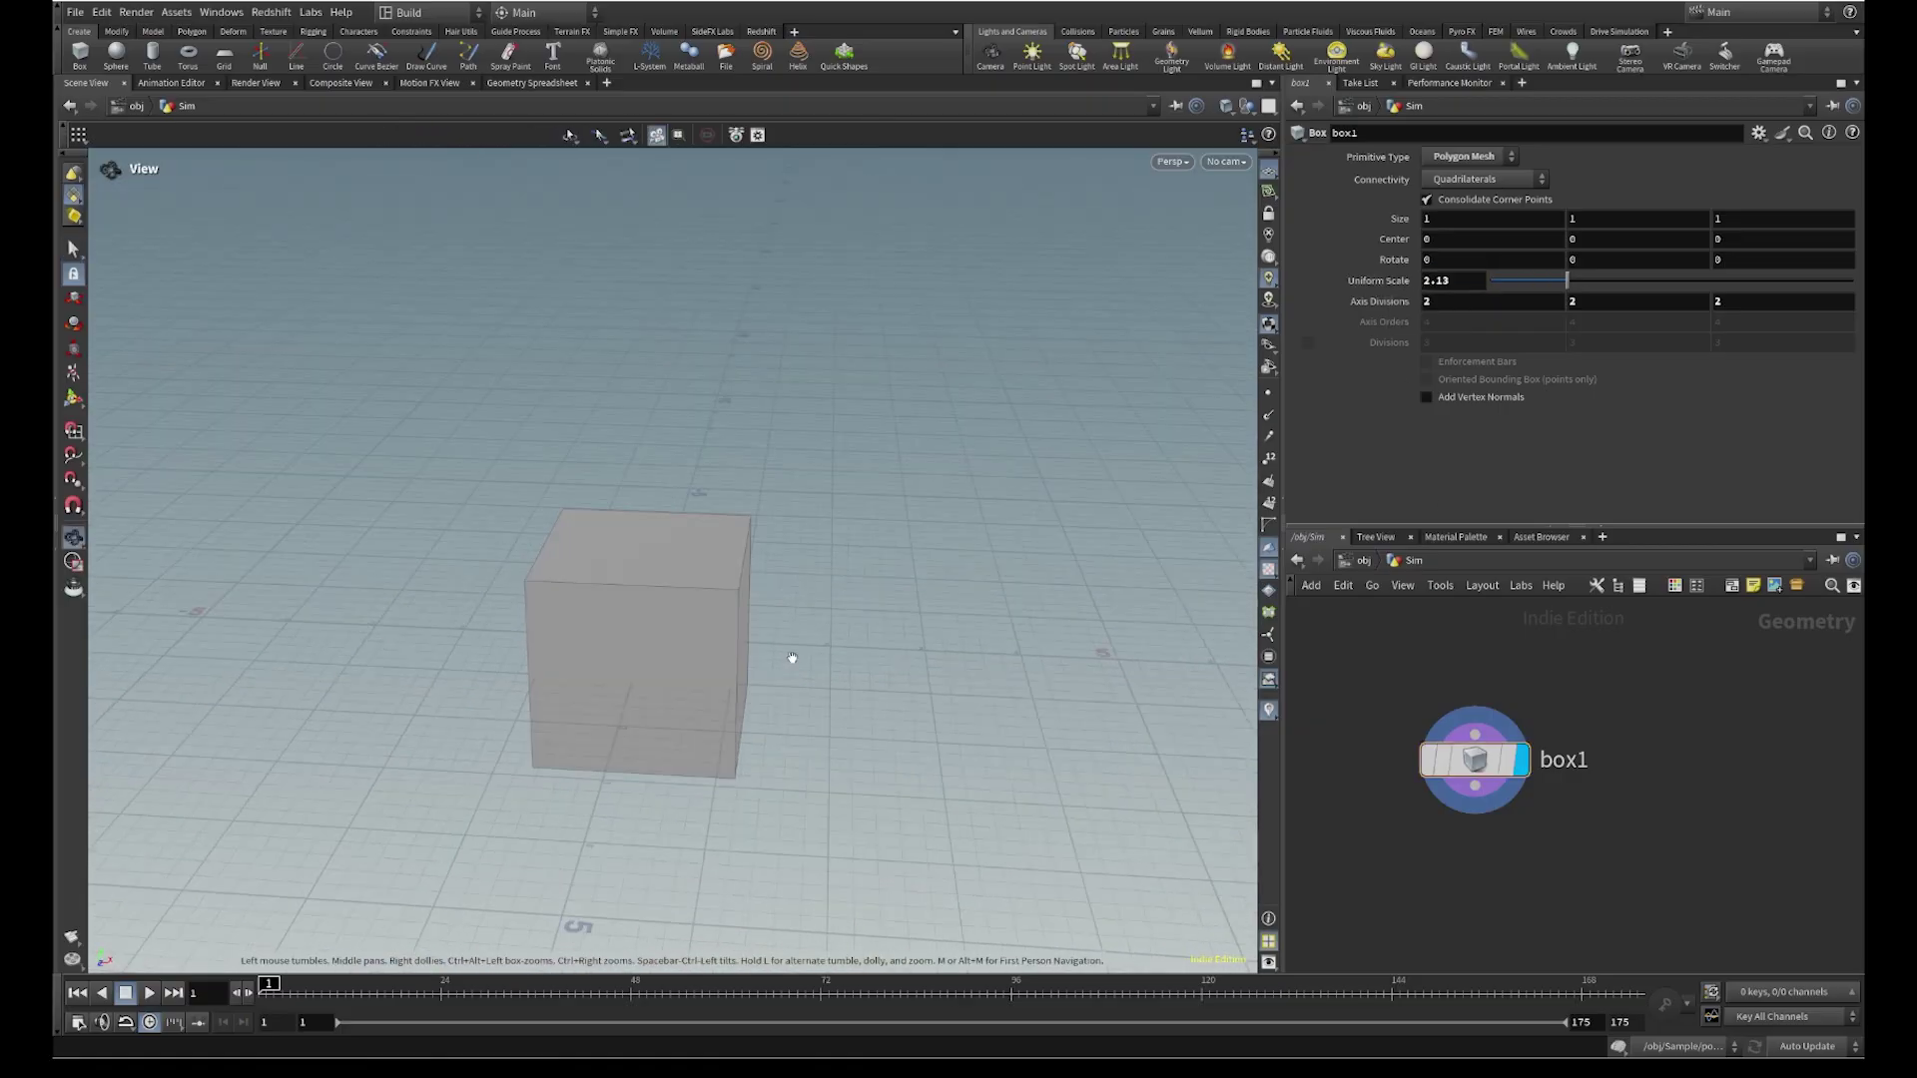
pyautogui.moveTo(697, 646); pyautogui.dragTo(747, 621, button='middle')
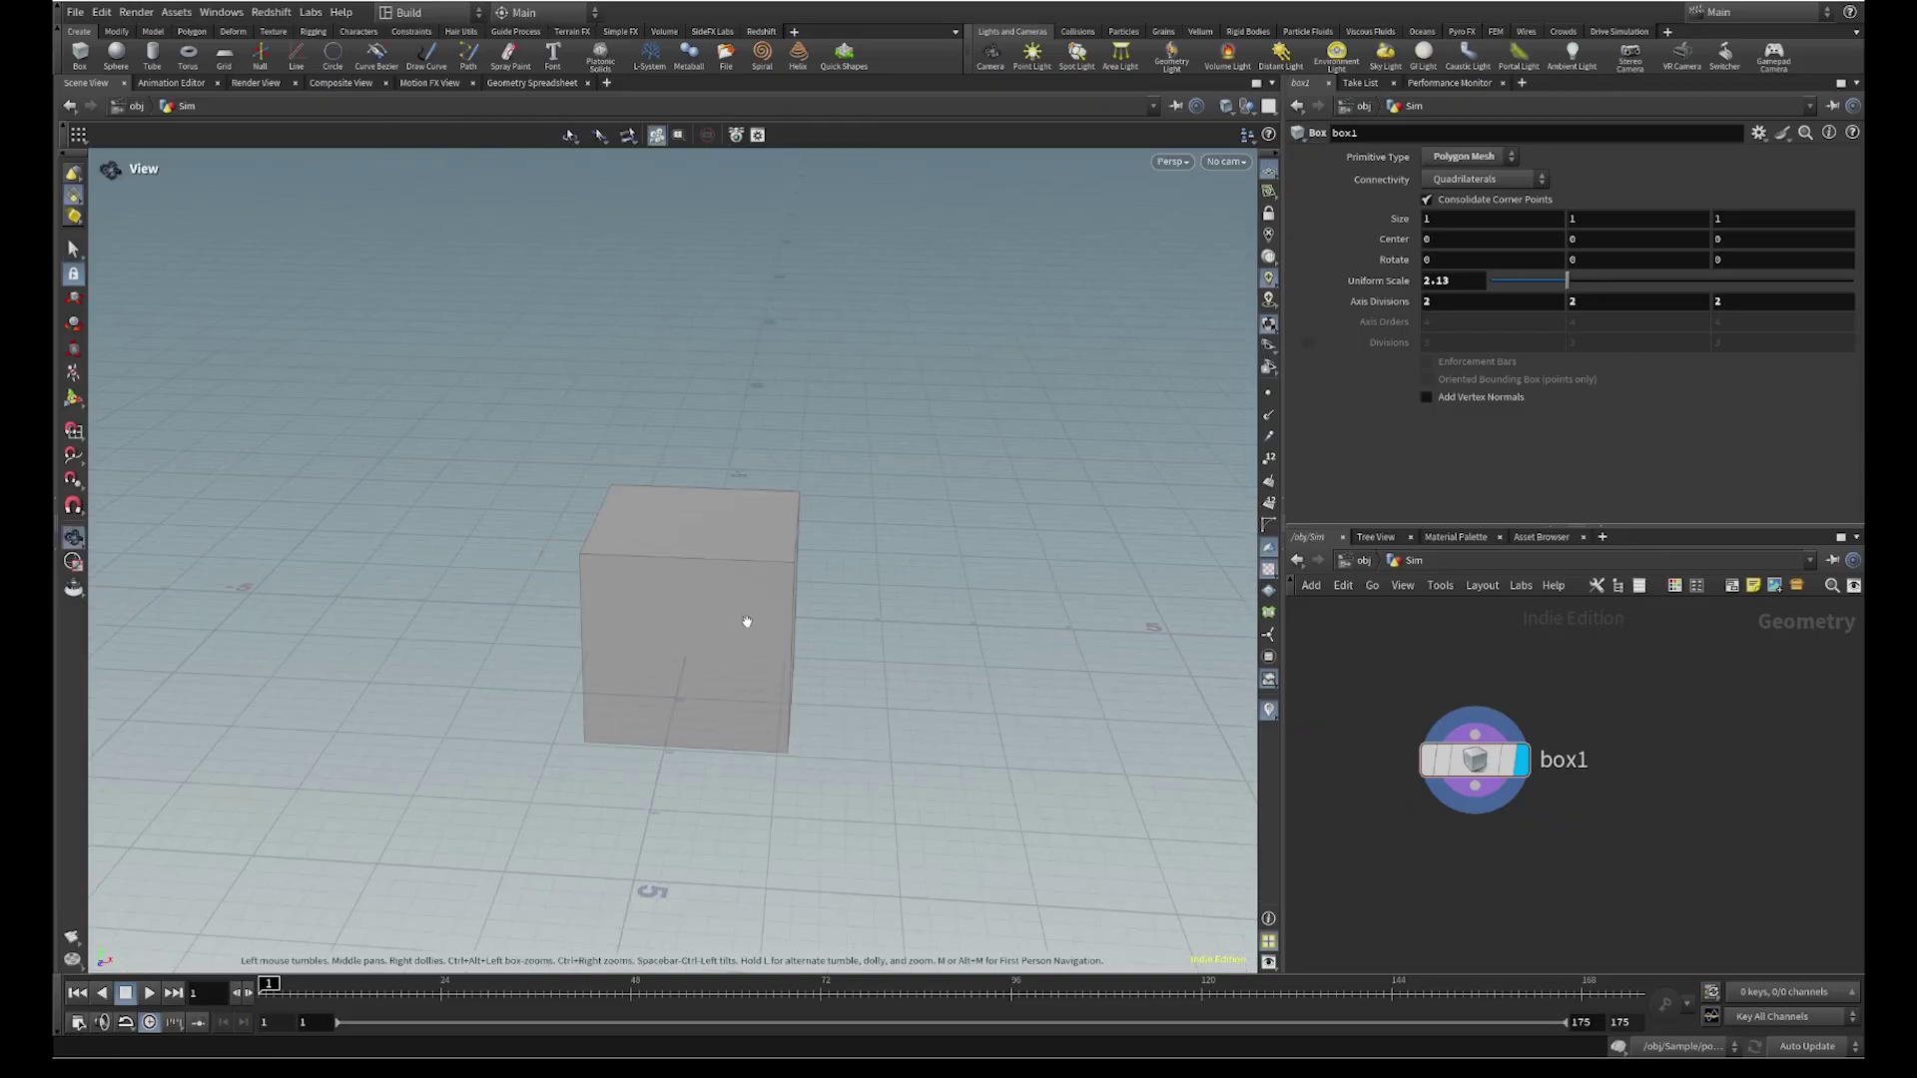
pyautogui.moveTo(746, 621); pyautogui.dragTo(706, 543)
pyautogui.press('s')
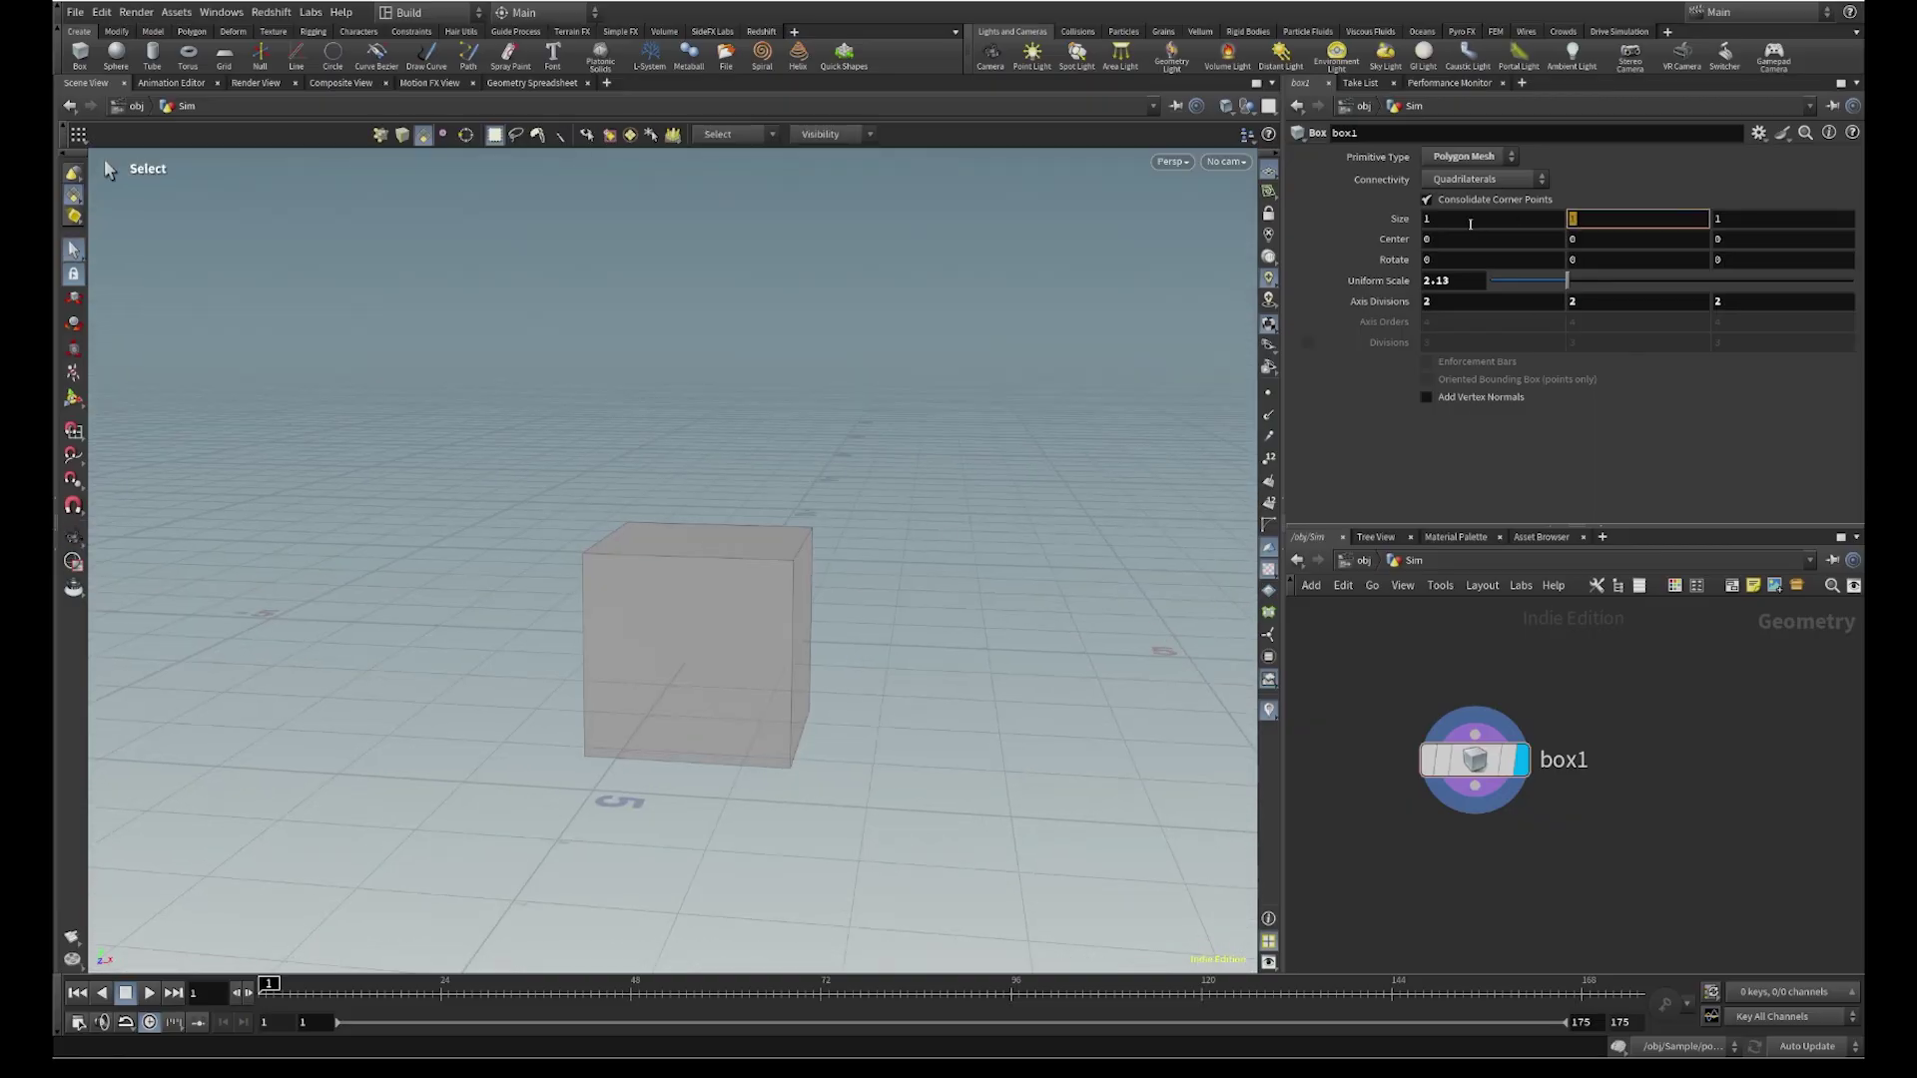
pyautogui.press('Return')
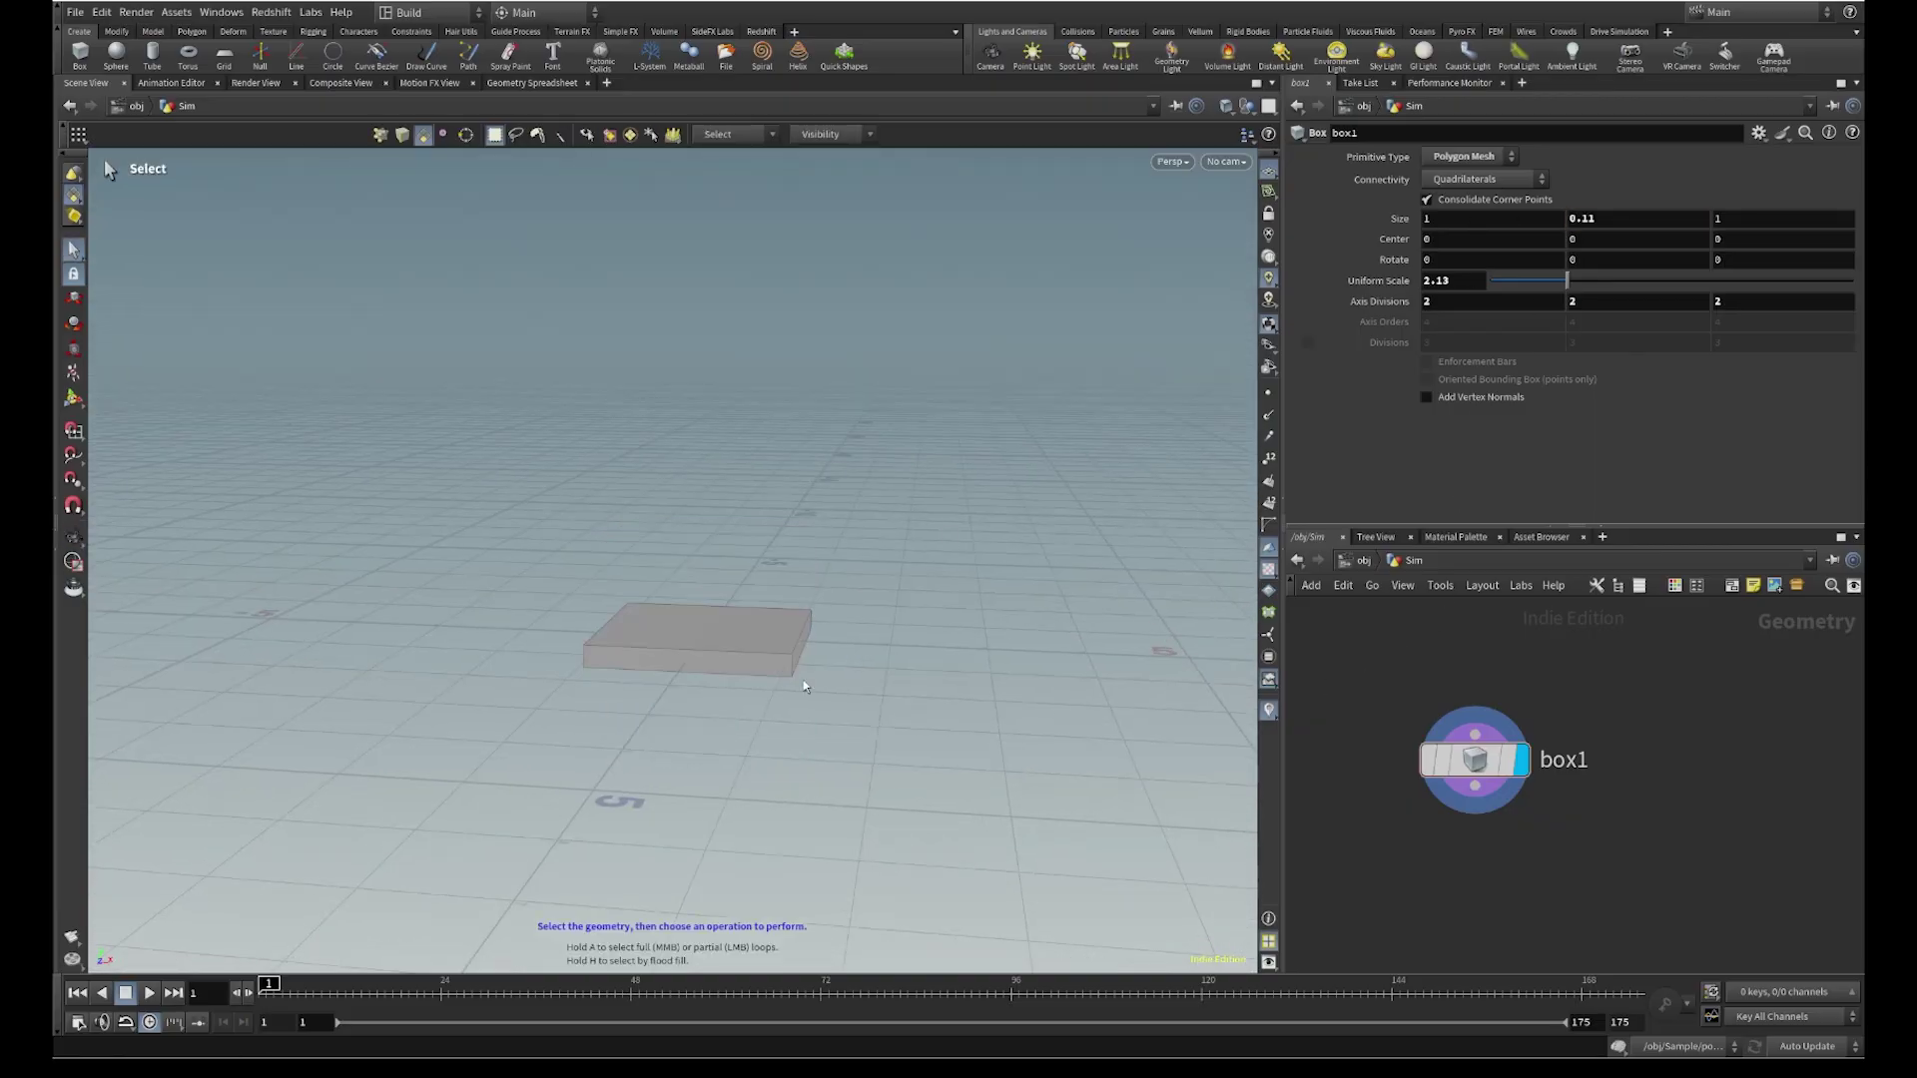
pyautogui.keyDown('alt'); pyautogui.scroll(8, 769, 675); pyautogui.keyUp('alt')
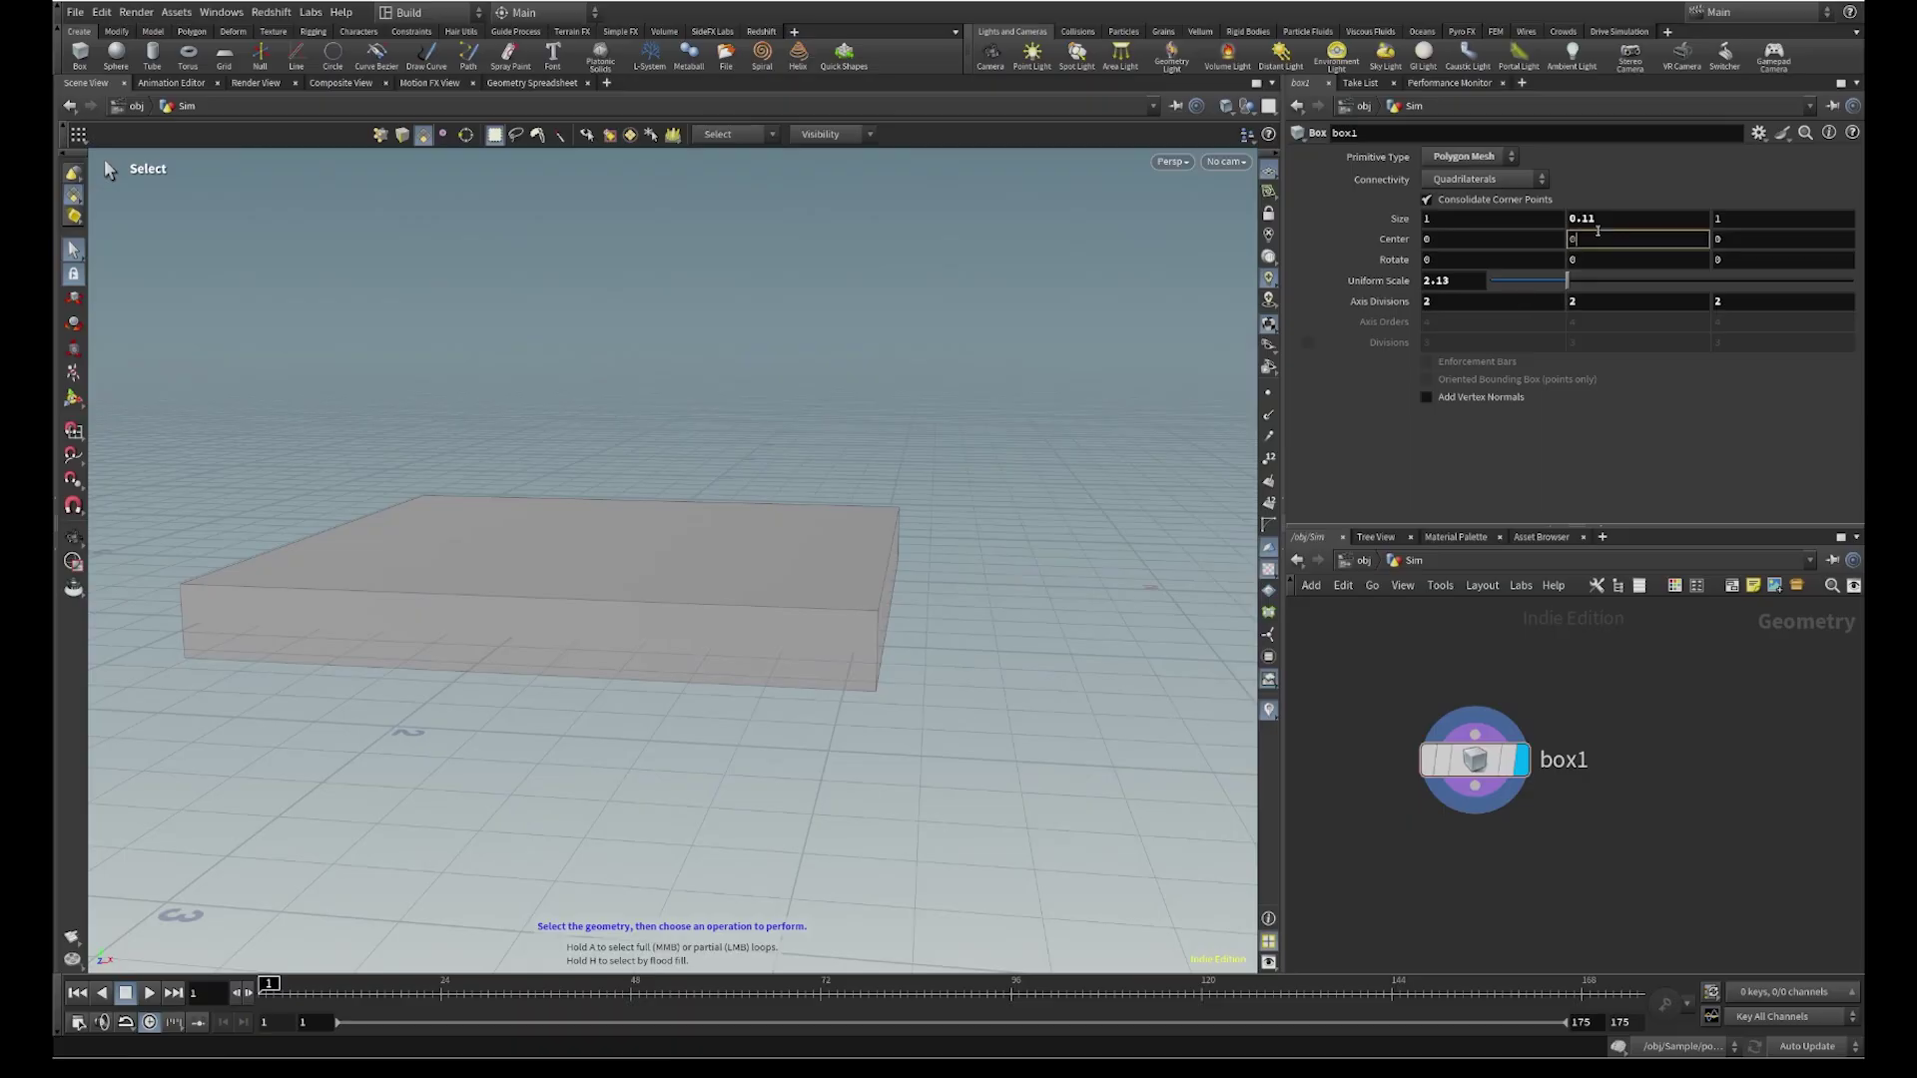
pyautogui.press('Return')
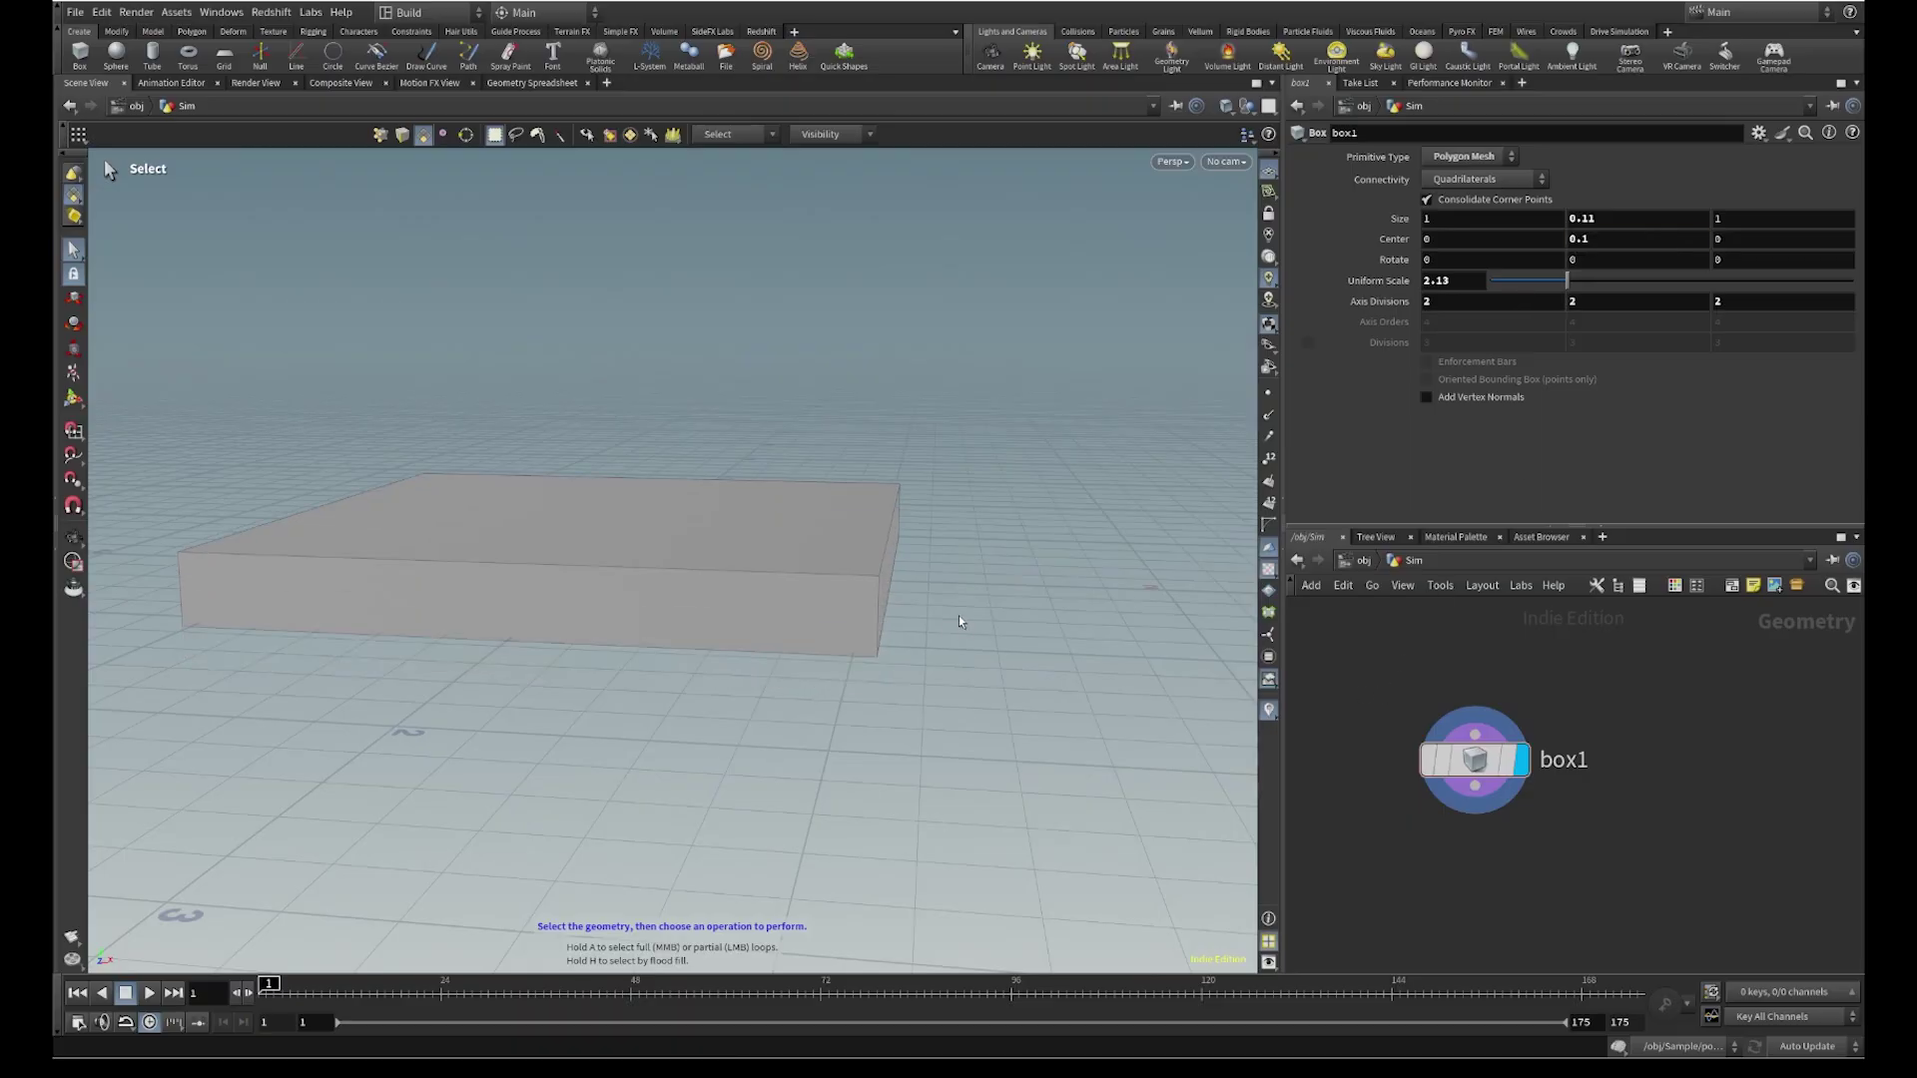
# Set the box's axis divisions to 14, 13 and 37
pyautogui.press('Escape')
pyautogui.moveTo(959, 621)
pyautogui.mouseDown()
pyautogui.moveTo(911, 543)
pyautogui.moveTo(812, 522)
pyautogui.moveTo(719, 462)
pyautogui.moveTo(920, 597)
pyautogui.moveTo(886, 668)
pyautogui.moveTo(941, 601)
pyautogui.mouseUp()
pyautogui.keyDown('alt'); pyautogui.moveTo(941, 601); pyautogui.dragTo(984, 559, button='right'); pyautogui.keyUp('alt')
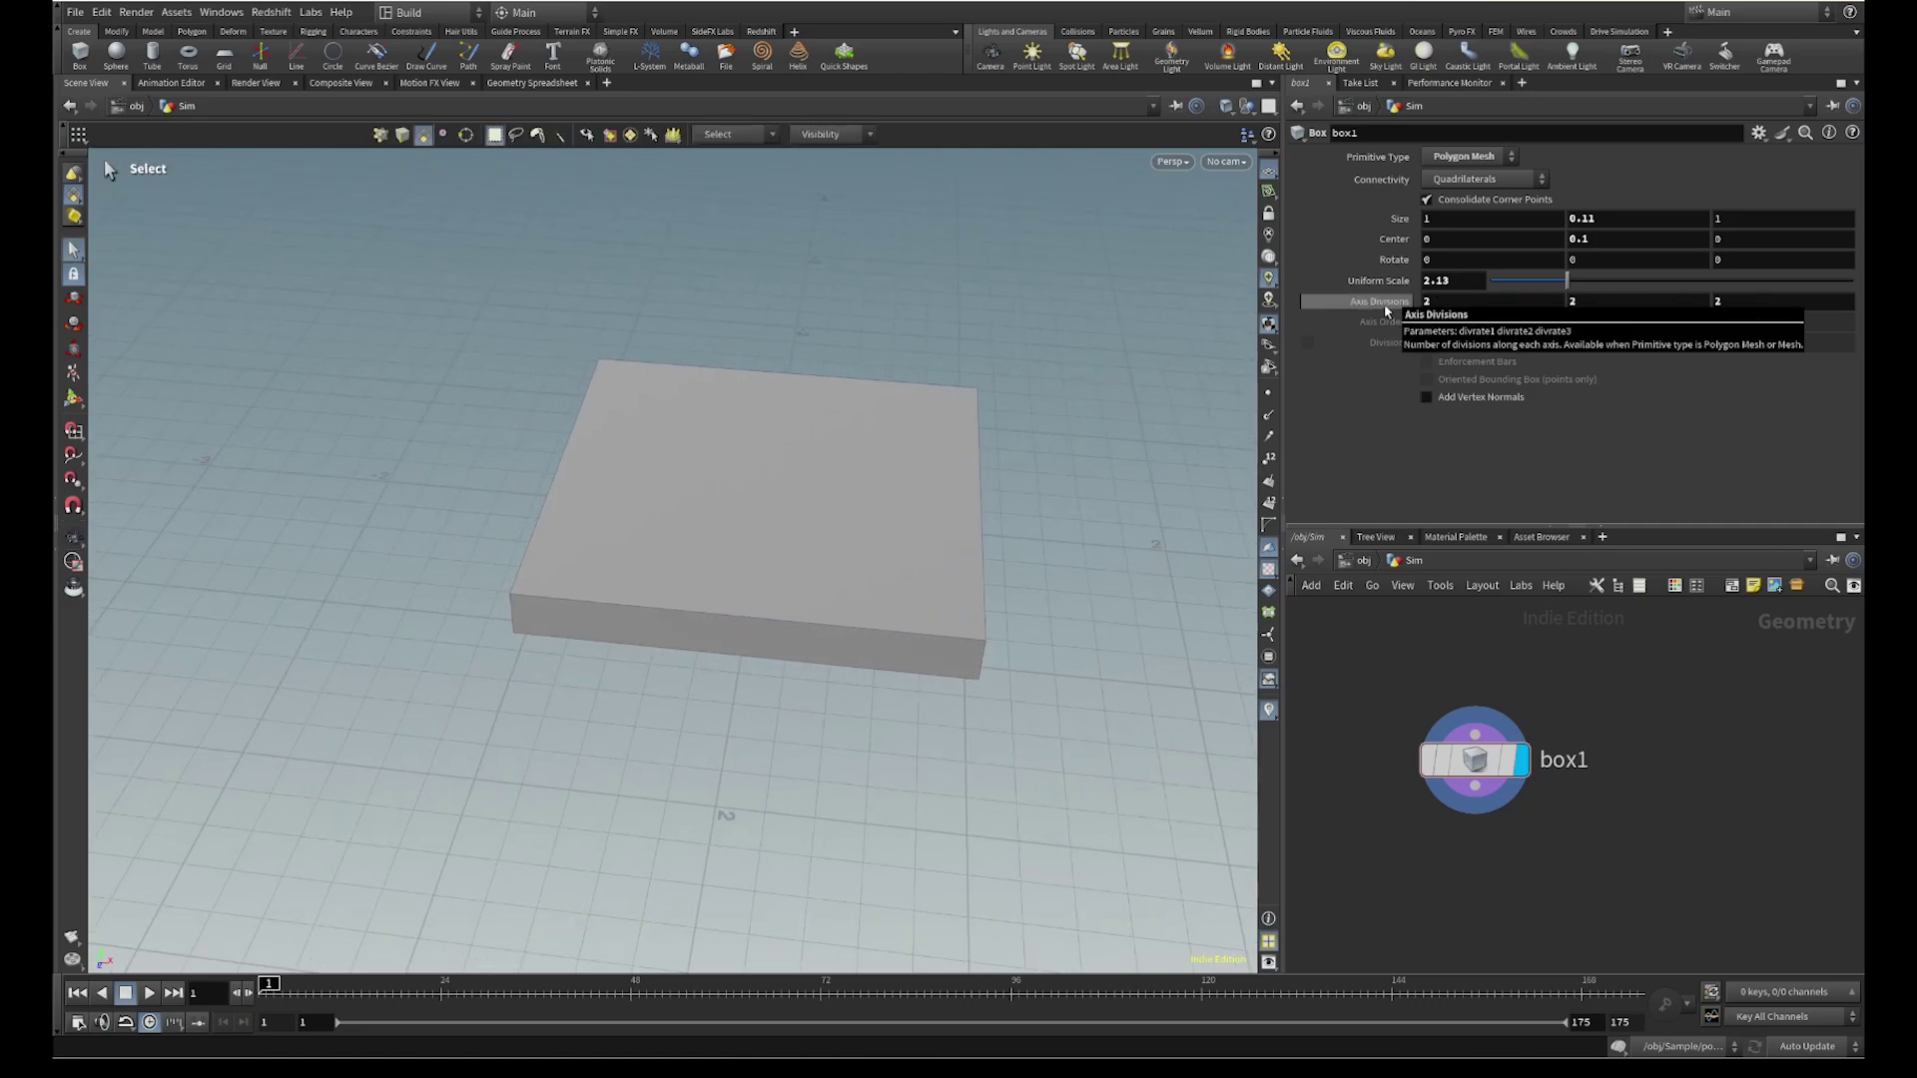
pyautogui.moveTo(1383, 303); pyautogui.dragTo(1397, 303, button='middle')
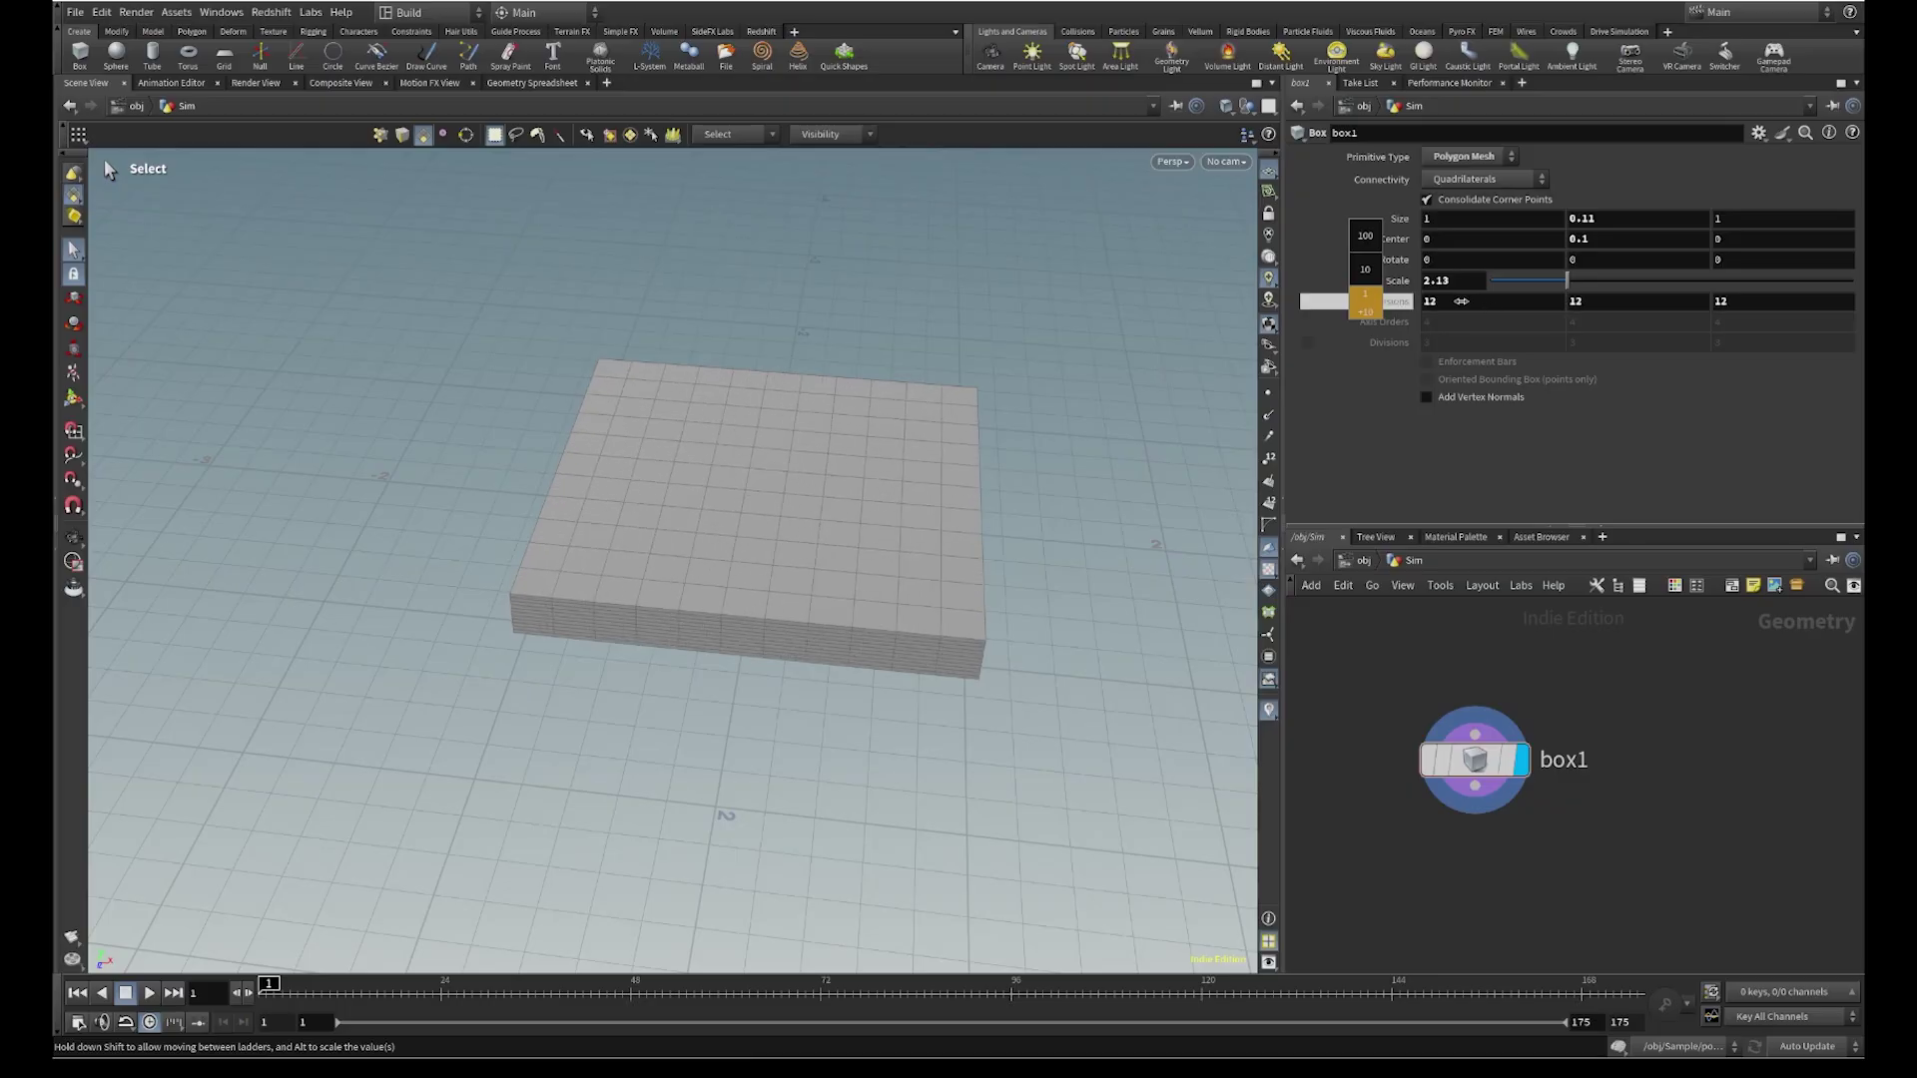
pyautogui.moveTo(1461, 301); pyautogui.dragTo(1460, 300, button='middle')
pyautogui.write('14')
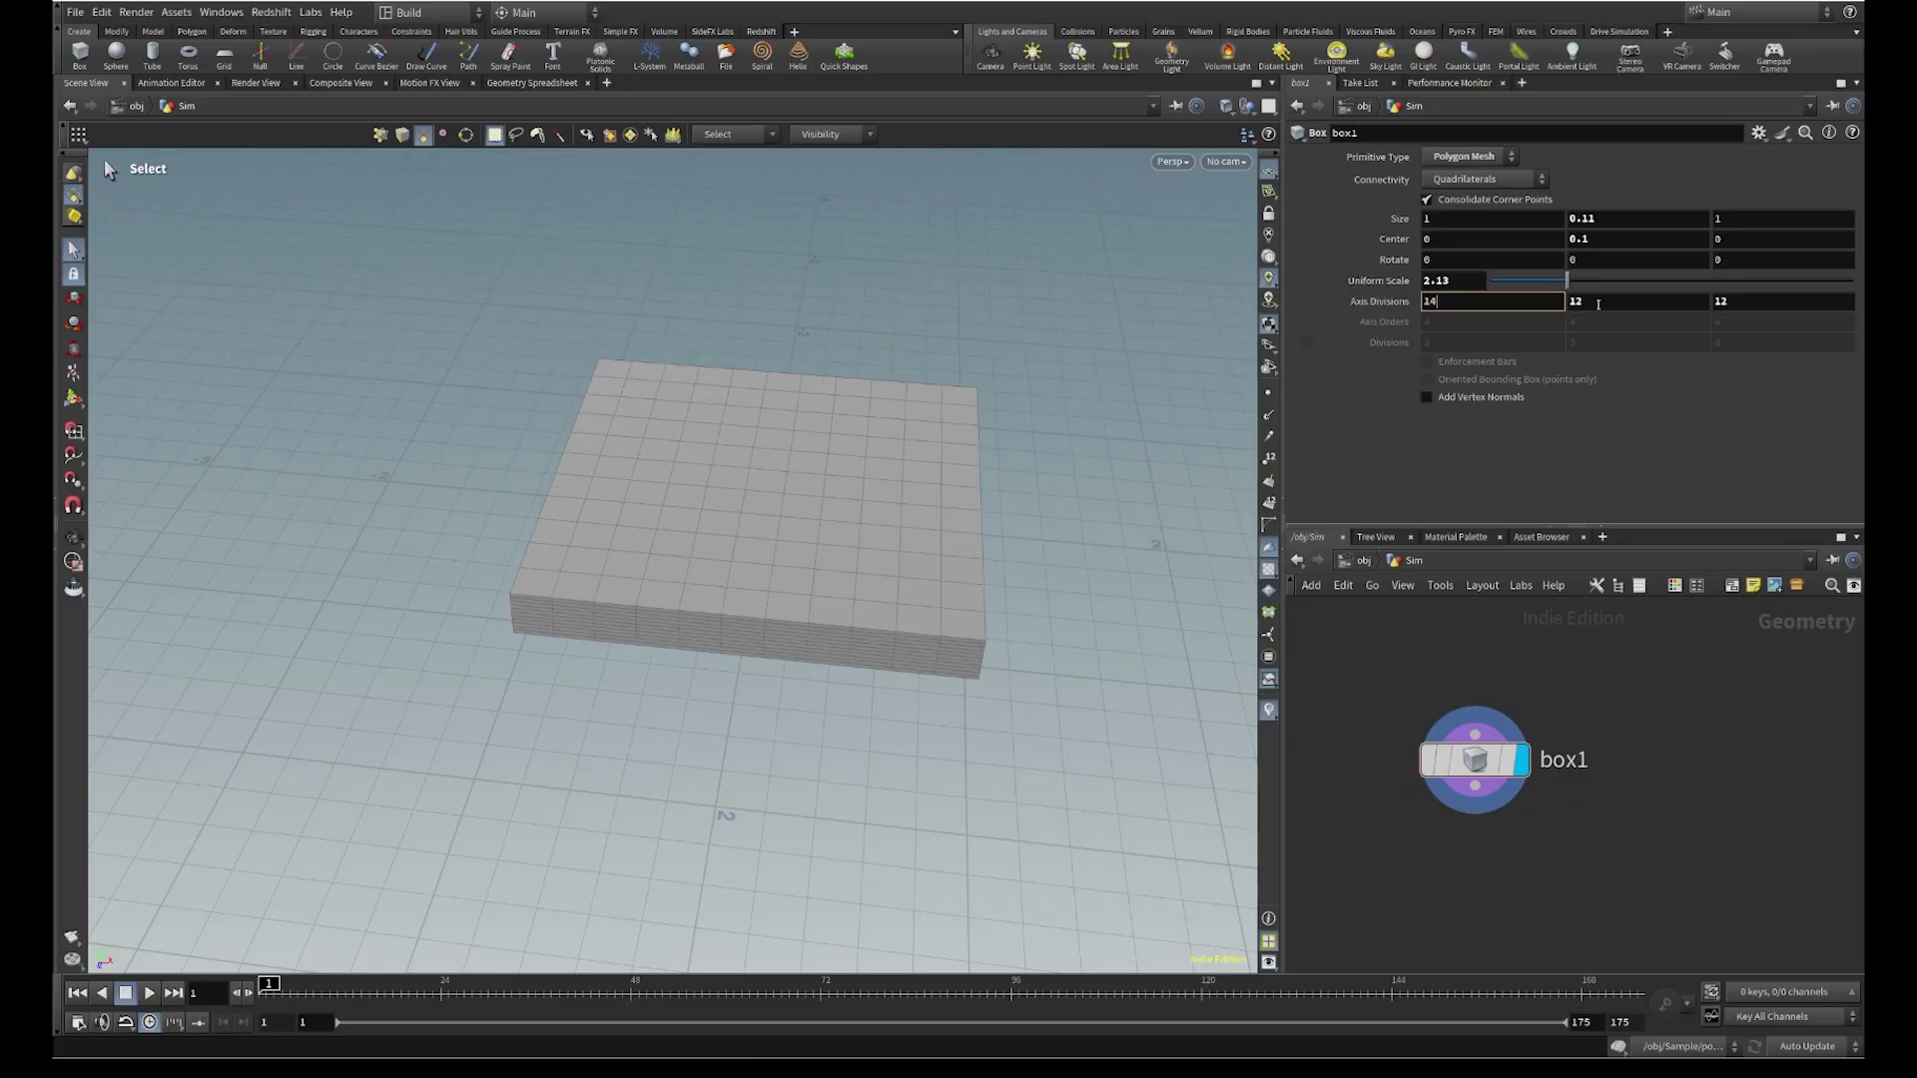
pyautogui.press('Tab')
pyautogui.write('1')
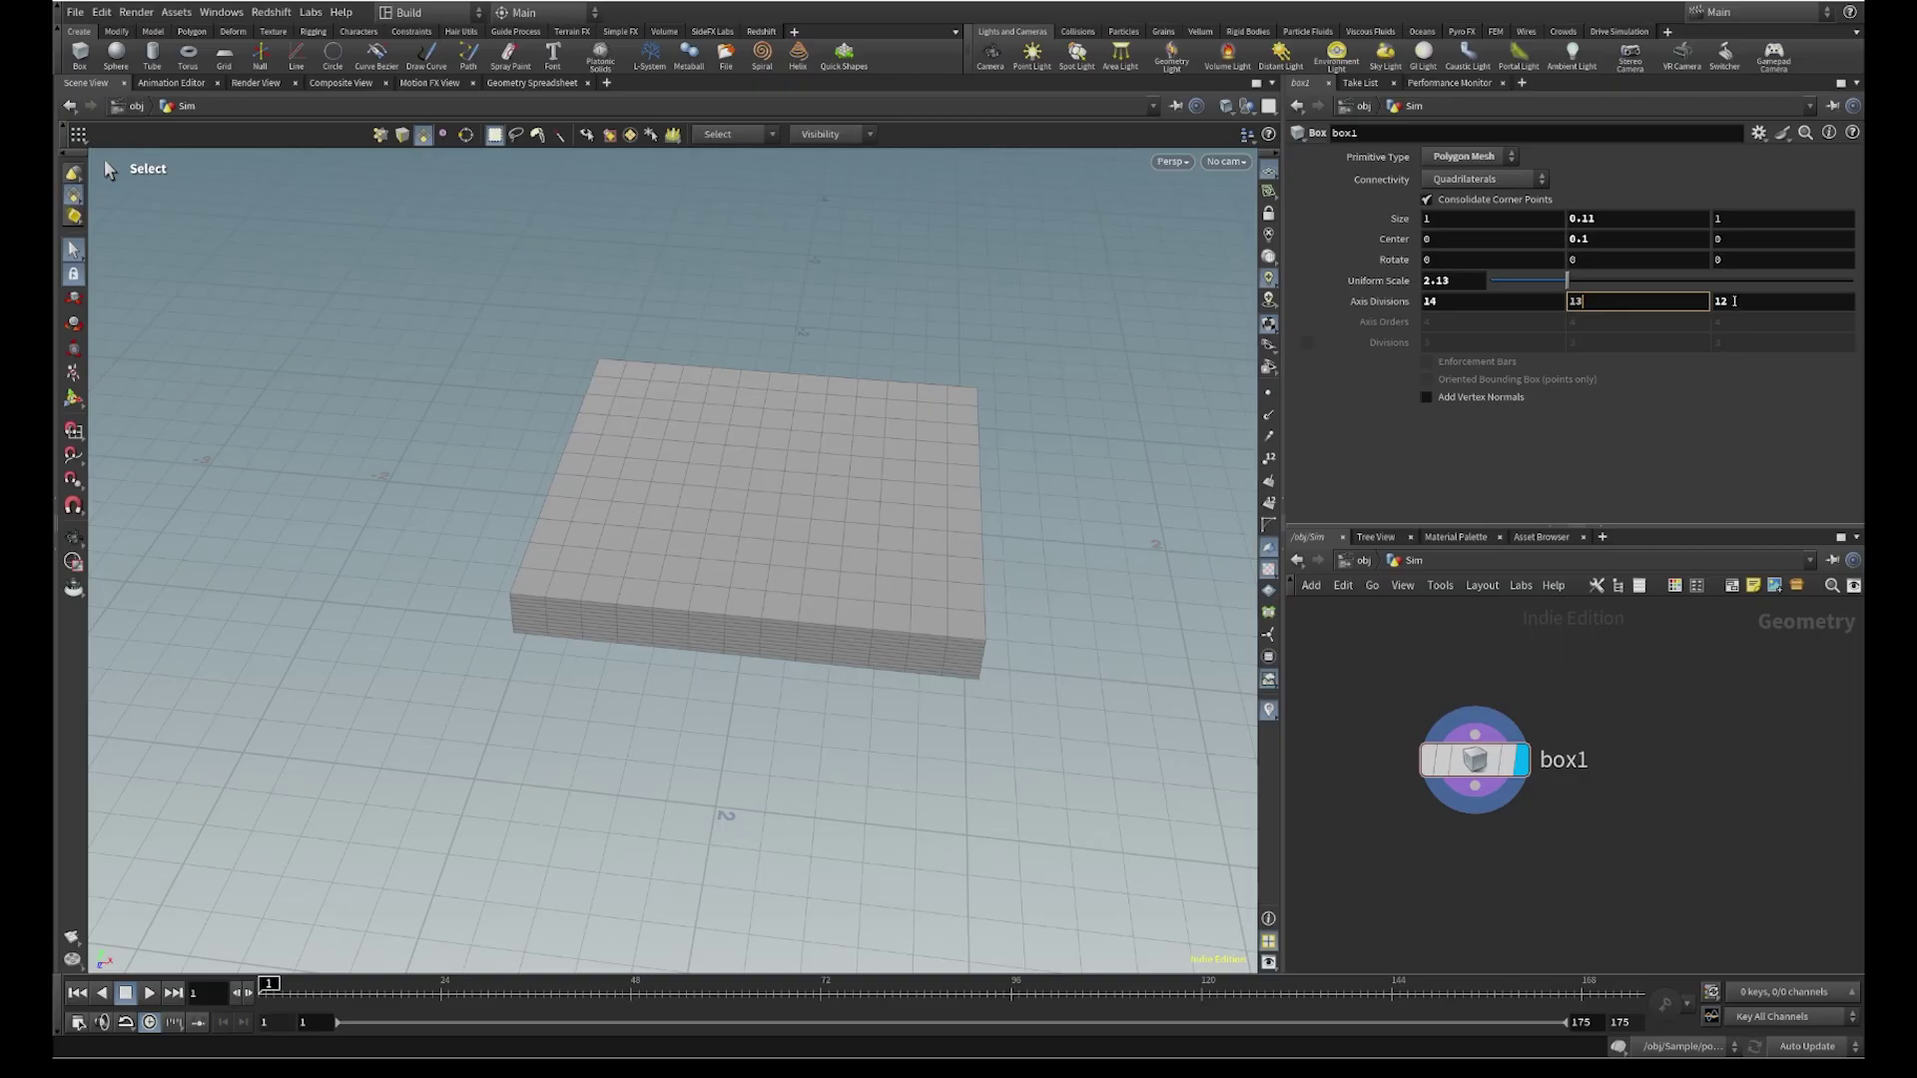
pyautogui.press('Return')
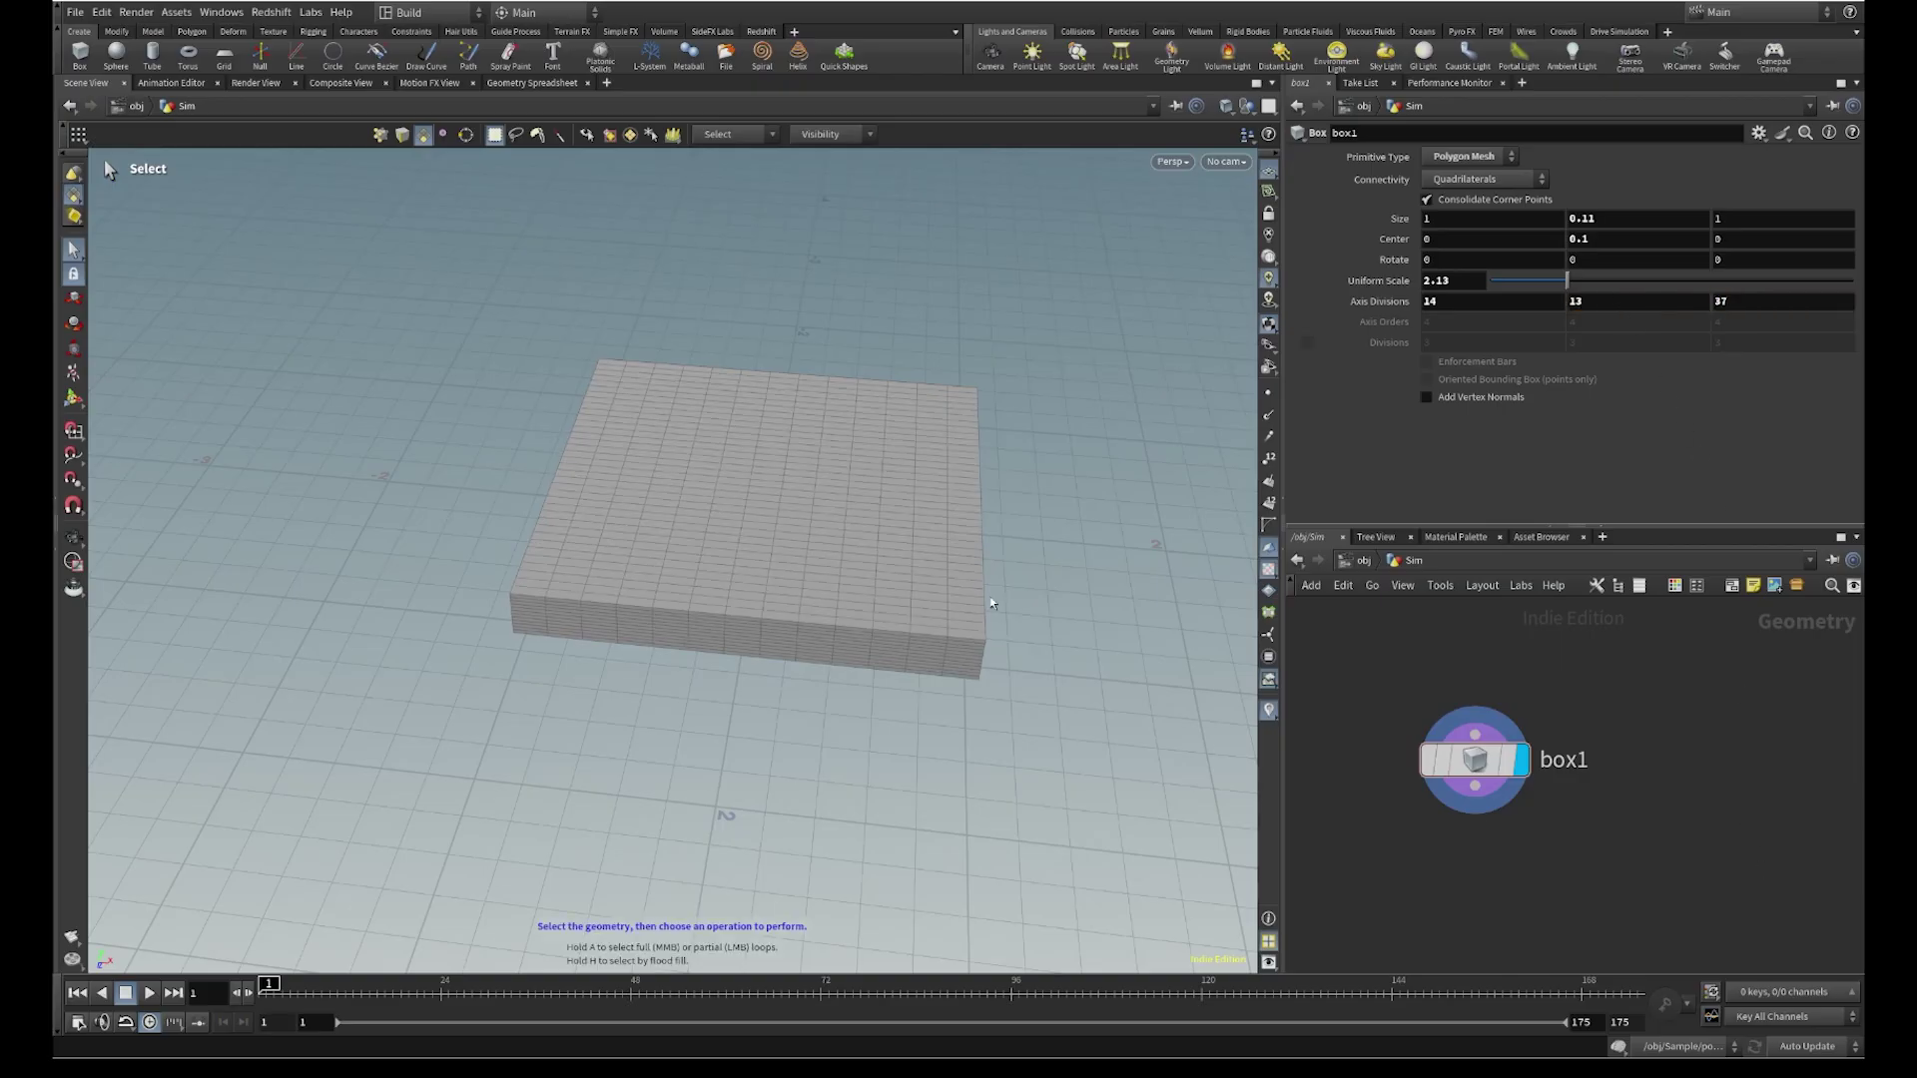
# Add a Group Create node wired to the output of the box node
pyautogui.press('Escape')
pyautogui.moveTo(975, 586); pyautogui.dragTo(1062, 486)
pyautogui.press('s')
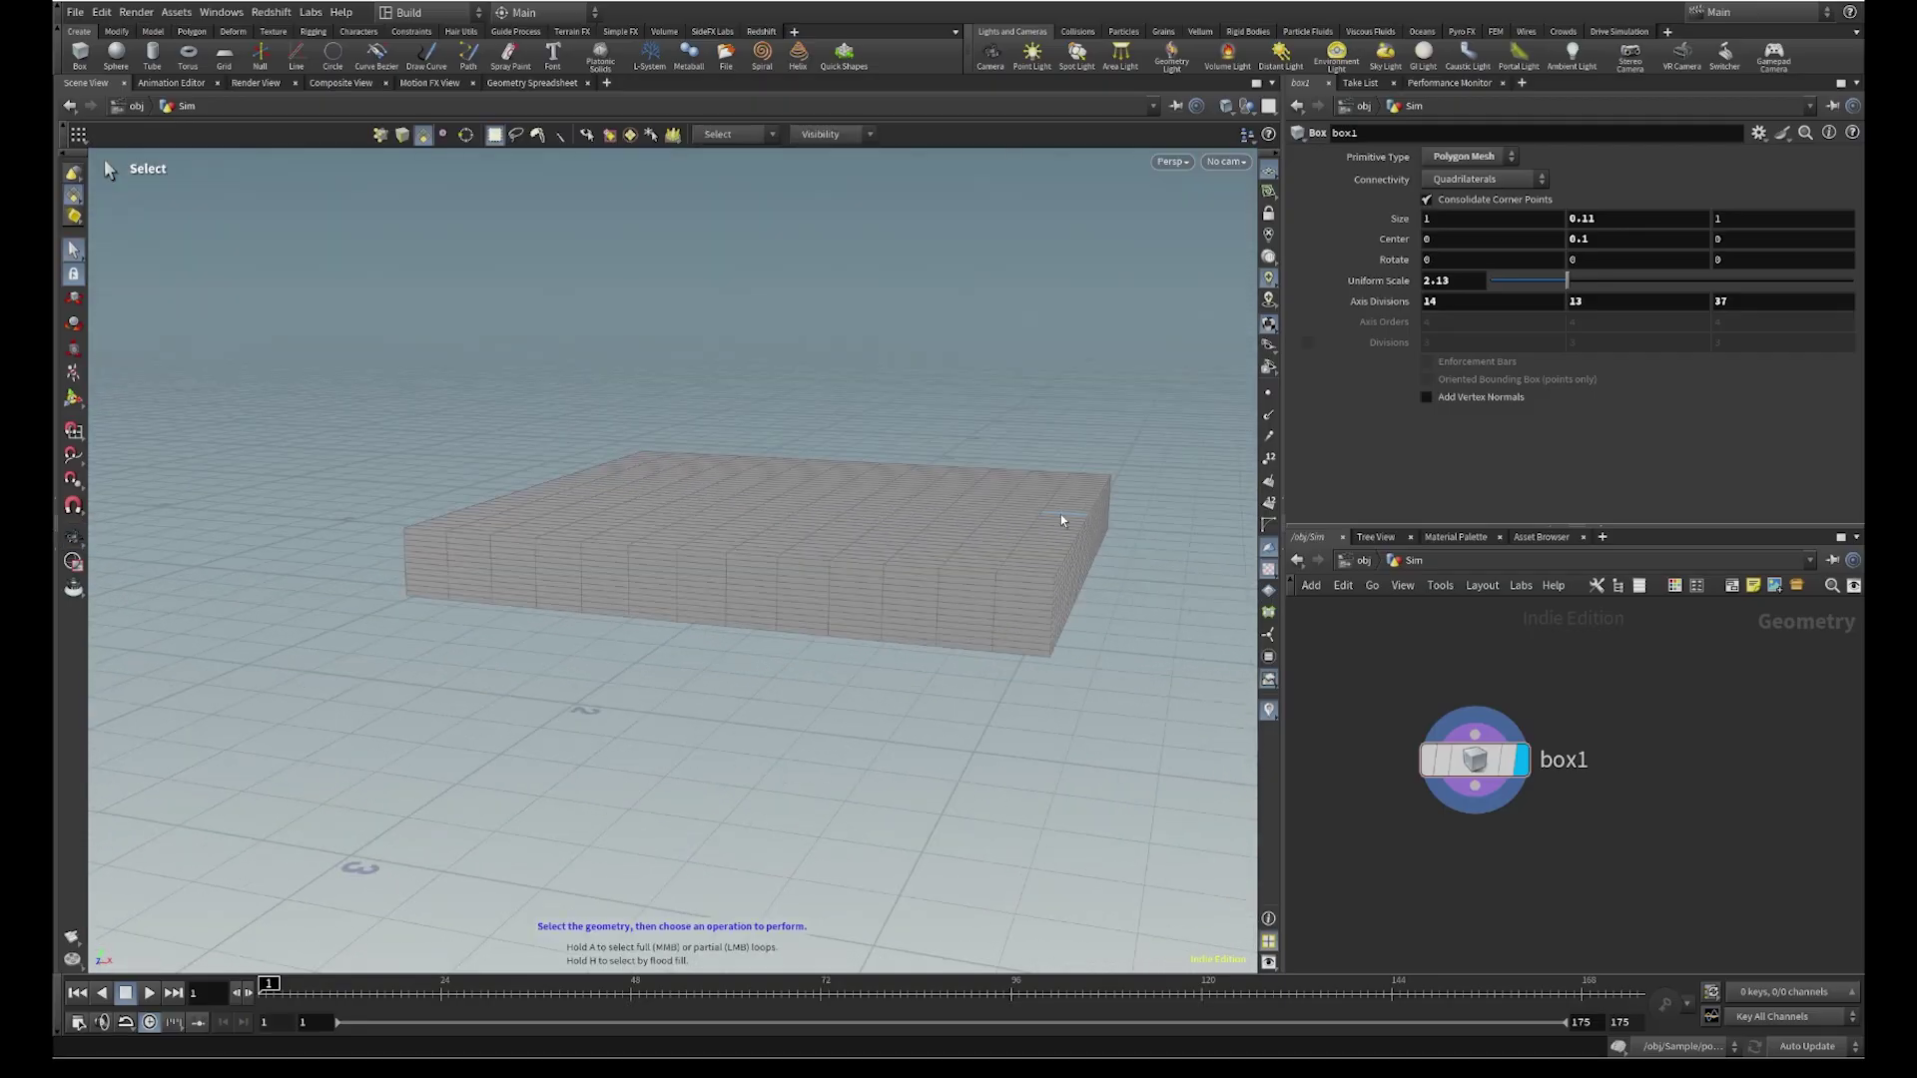
pyautogui.keyDown('alt'); pyautogui.moveTo(871, 609); pyautogui.dragTo(883, 760); pyautogui.keyUp('alt')
pyautogui.press('Escape')
pyautogui.press('s')
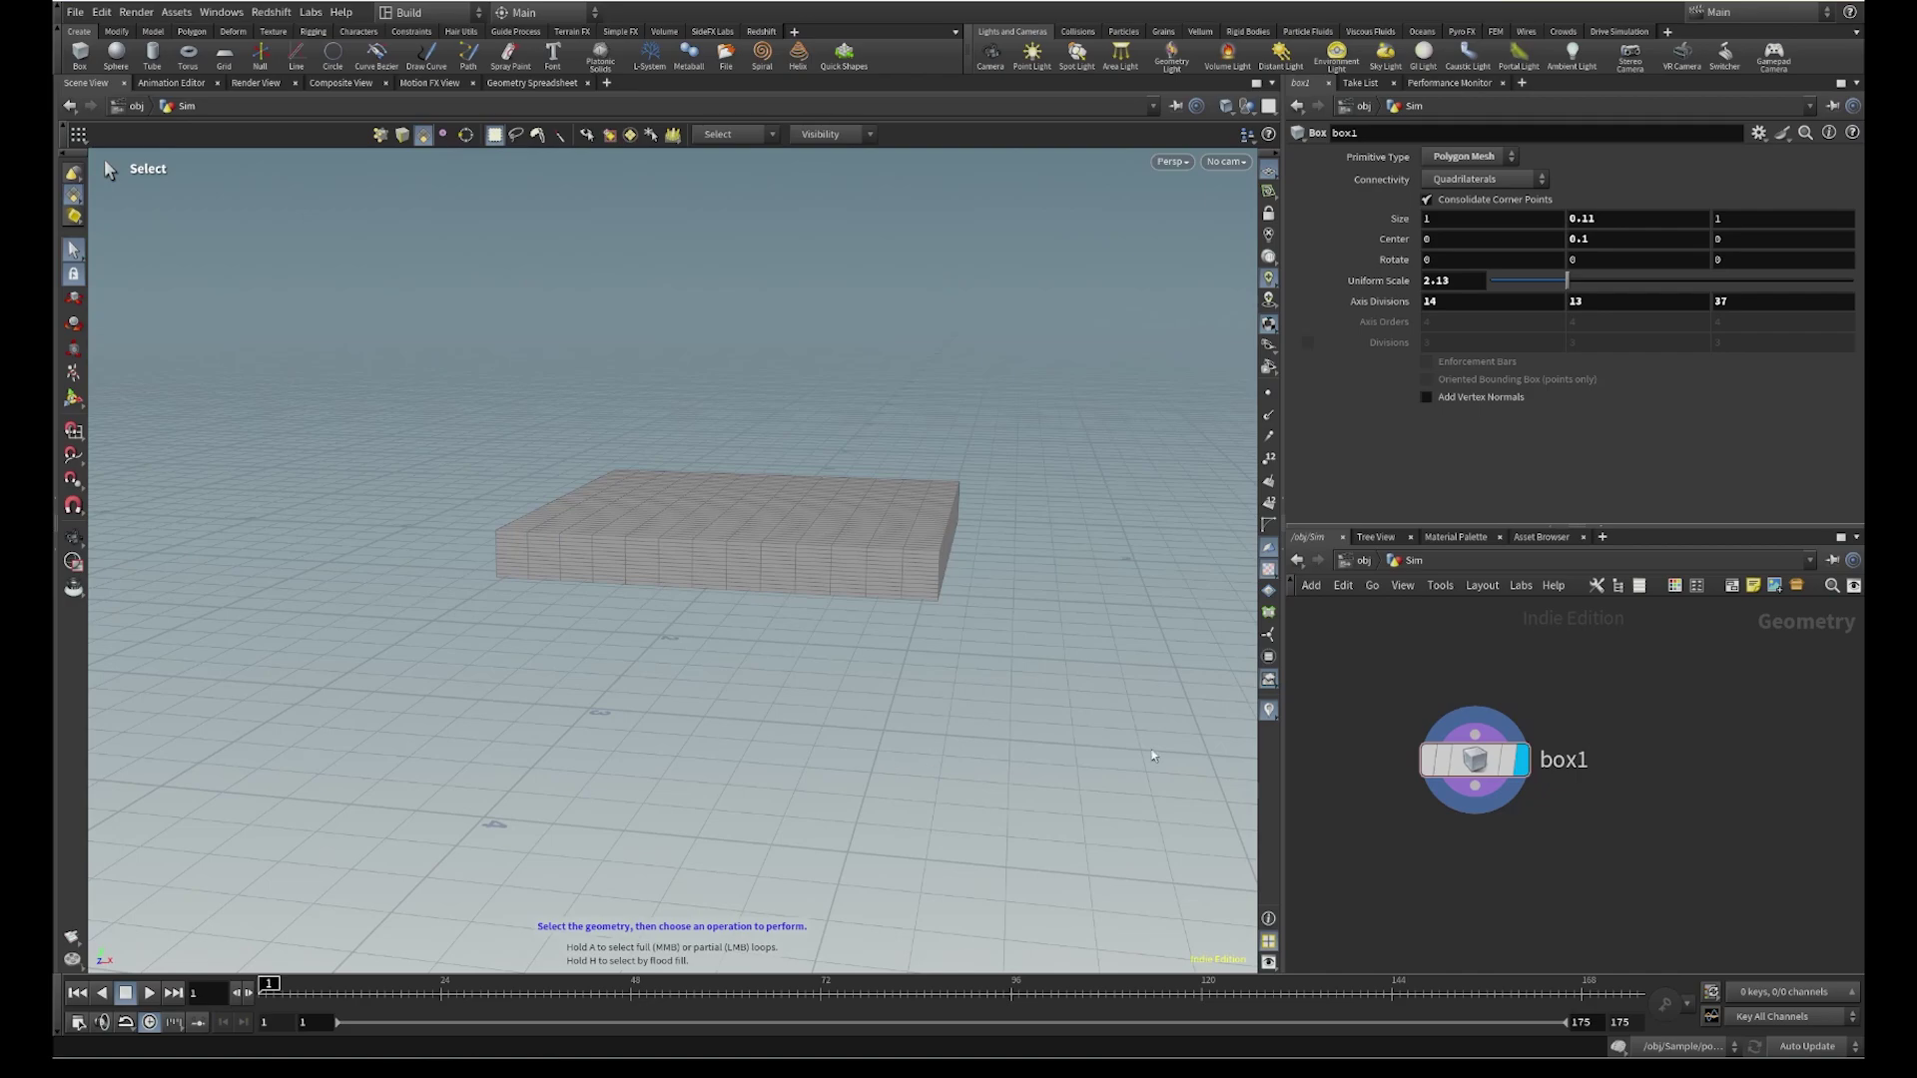
pyautogui.moveTo(1529, 885); pyautogui.dragTo(1523, 765, button='middle')
pyautogui.click(1468, 666)
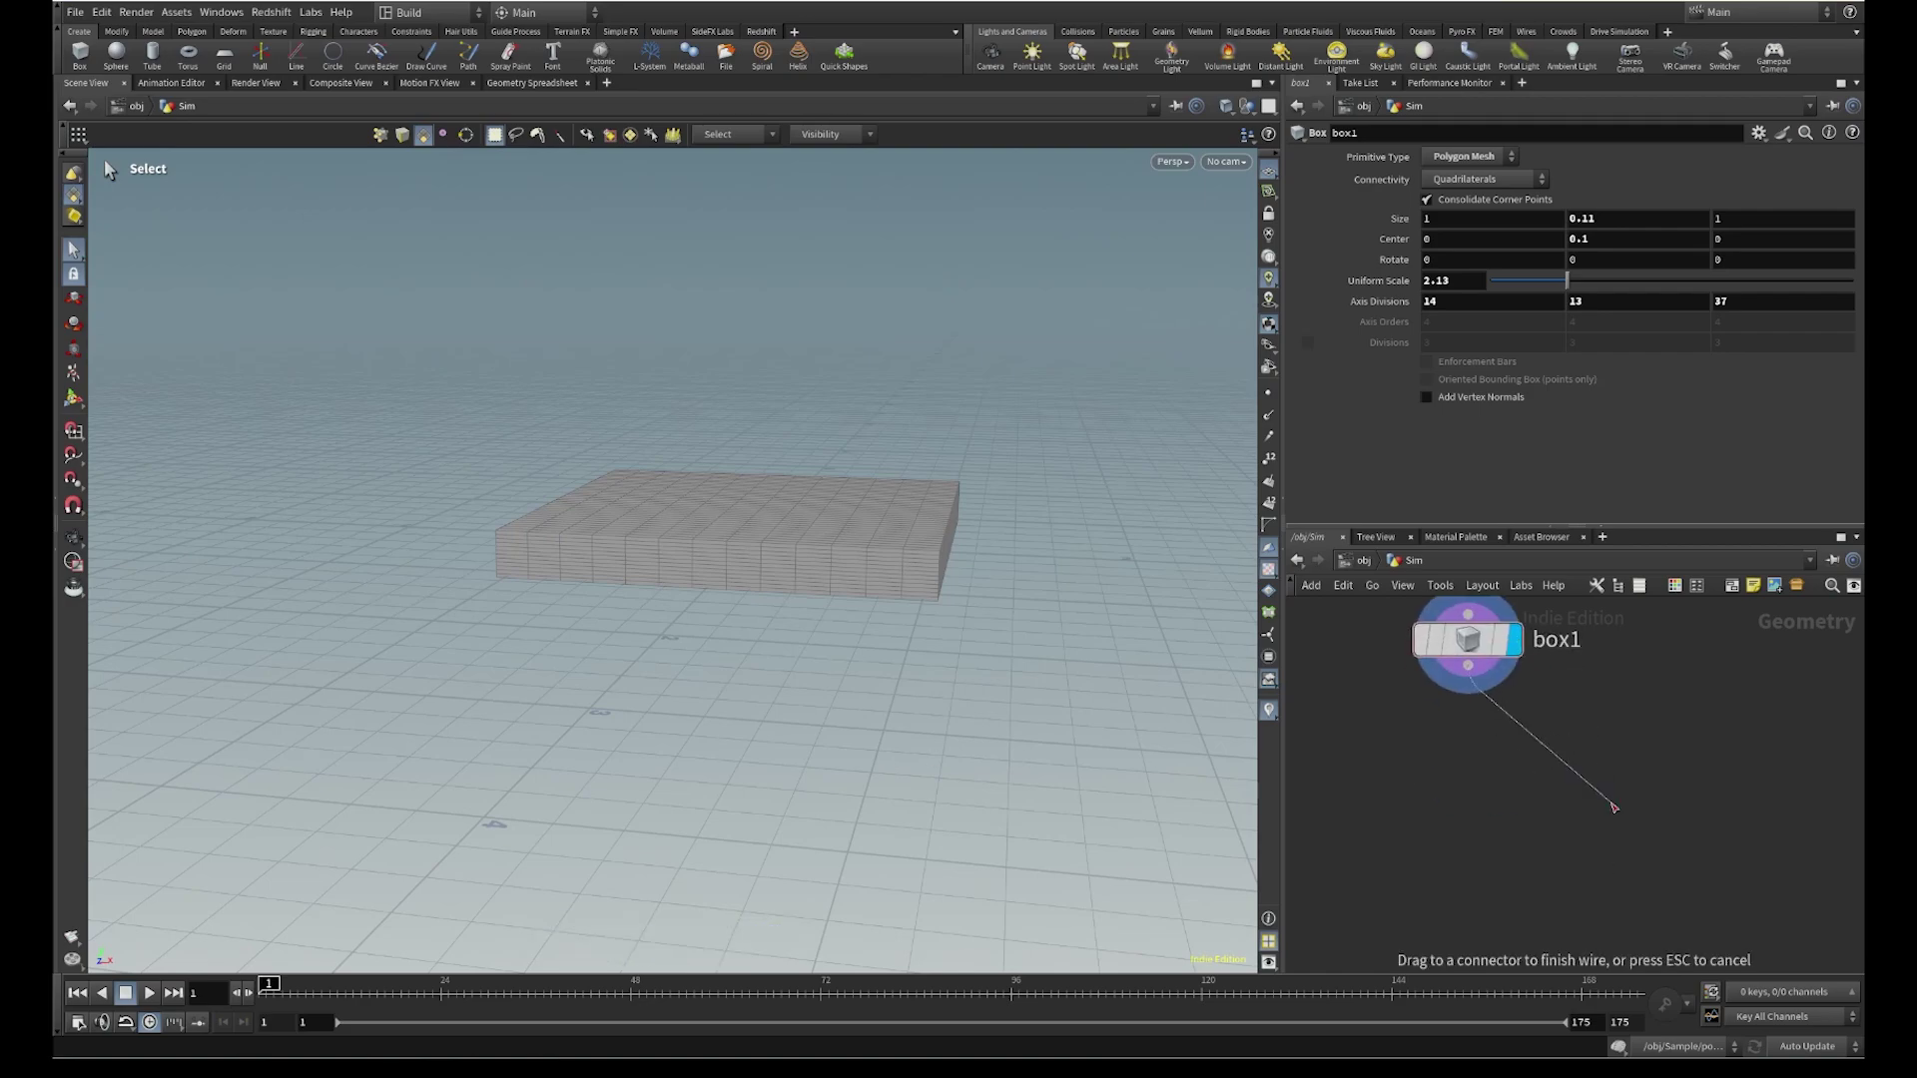
pyautogui.click(1591, 791)
pyautogui.press('Escape')
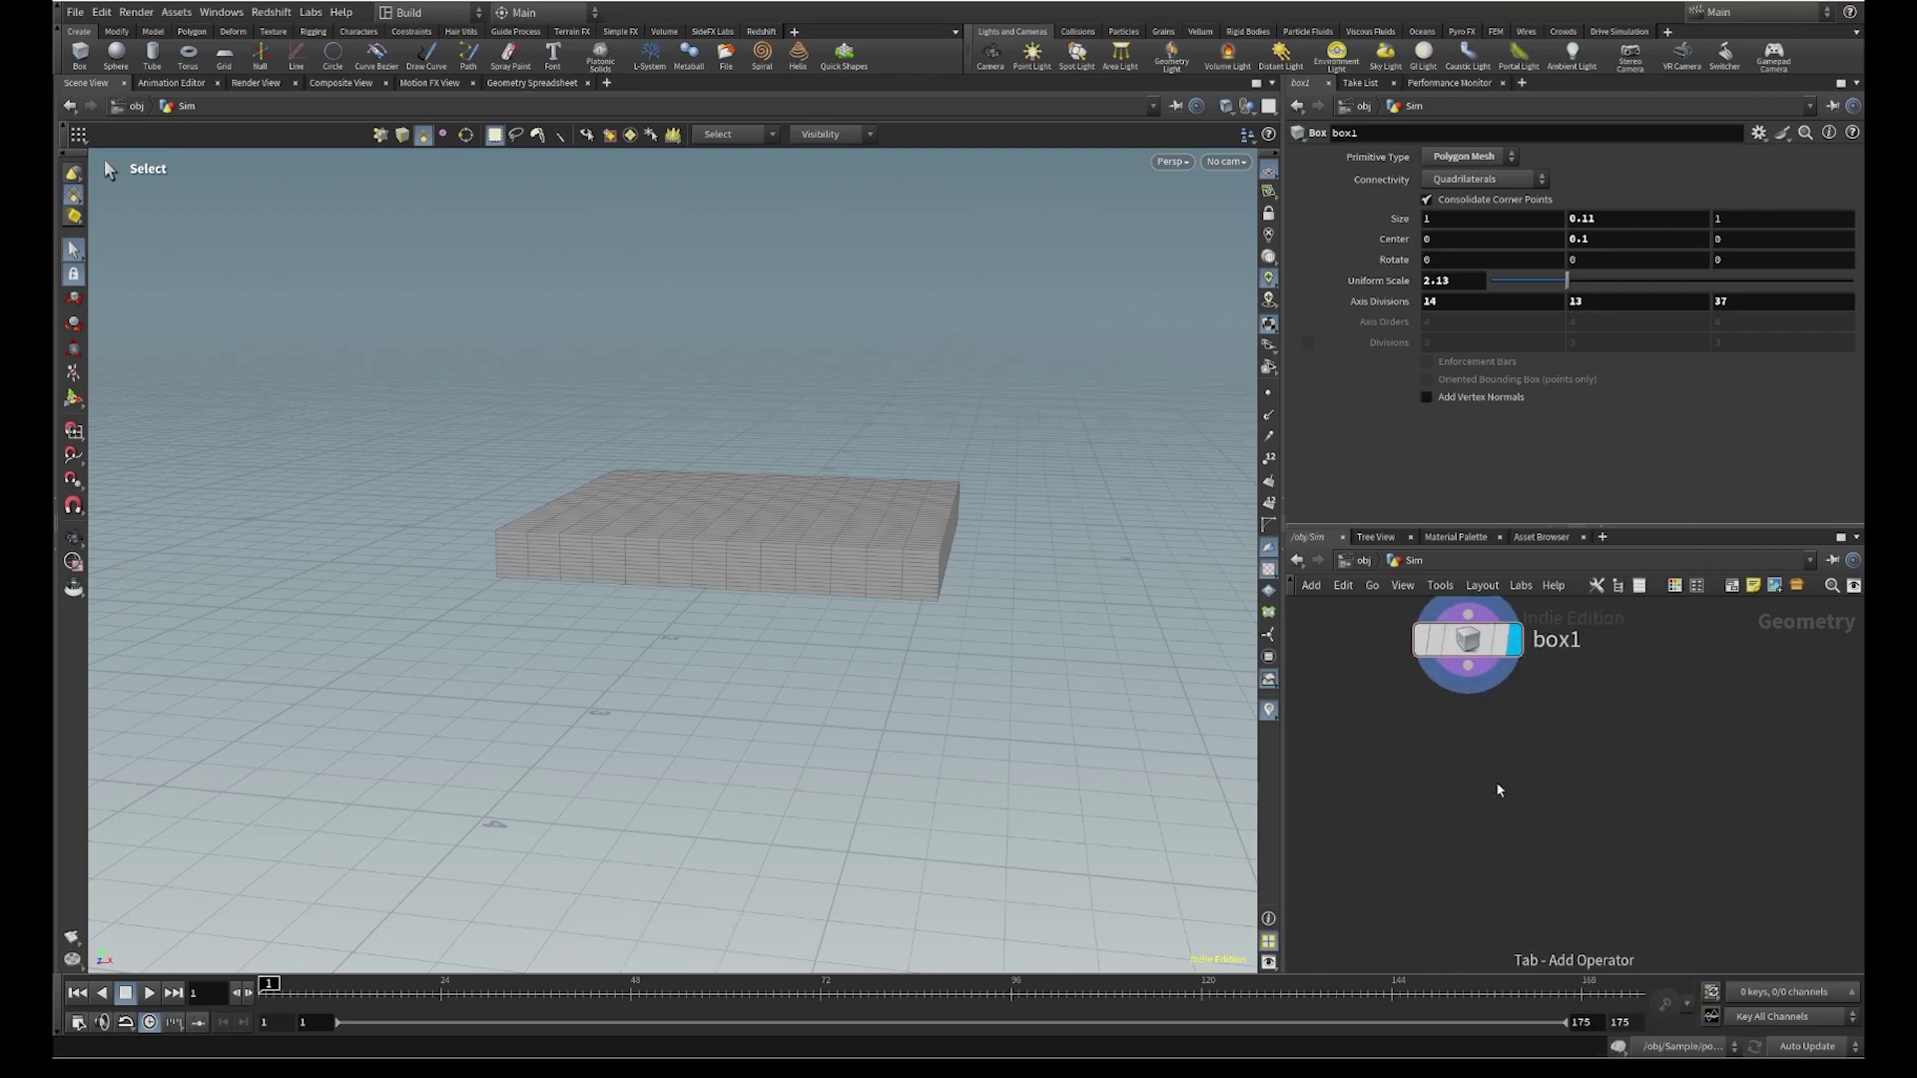
pyautogui.click(1468, 666)
pyautogui.click(1609, 766)
pyautogui.write('group')
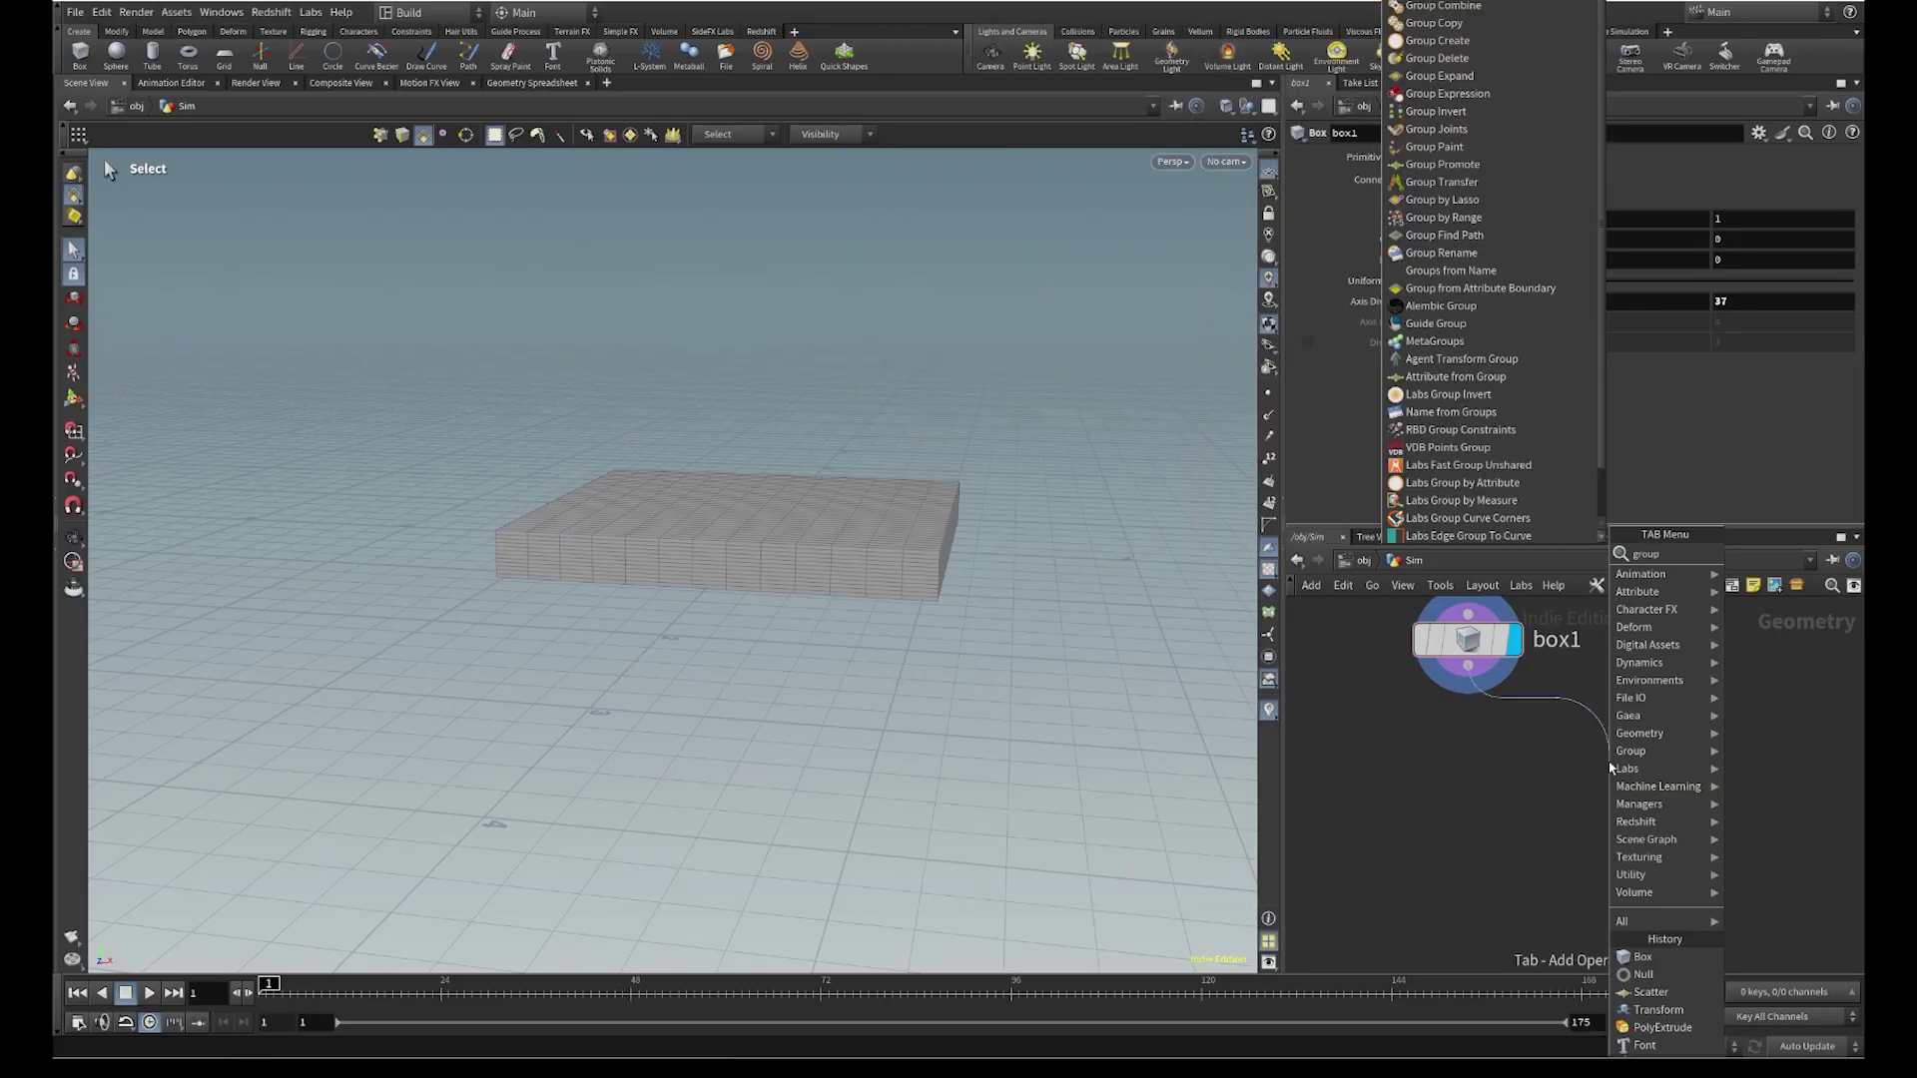
pyautogui.click(1271, 128)
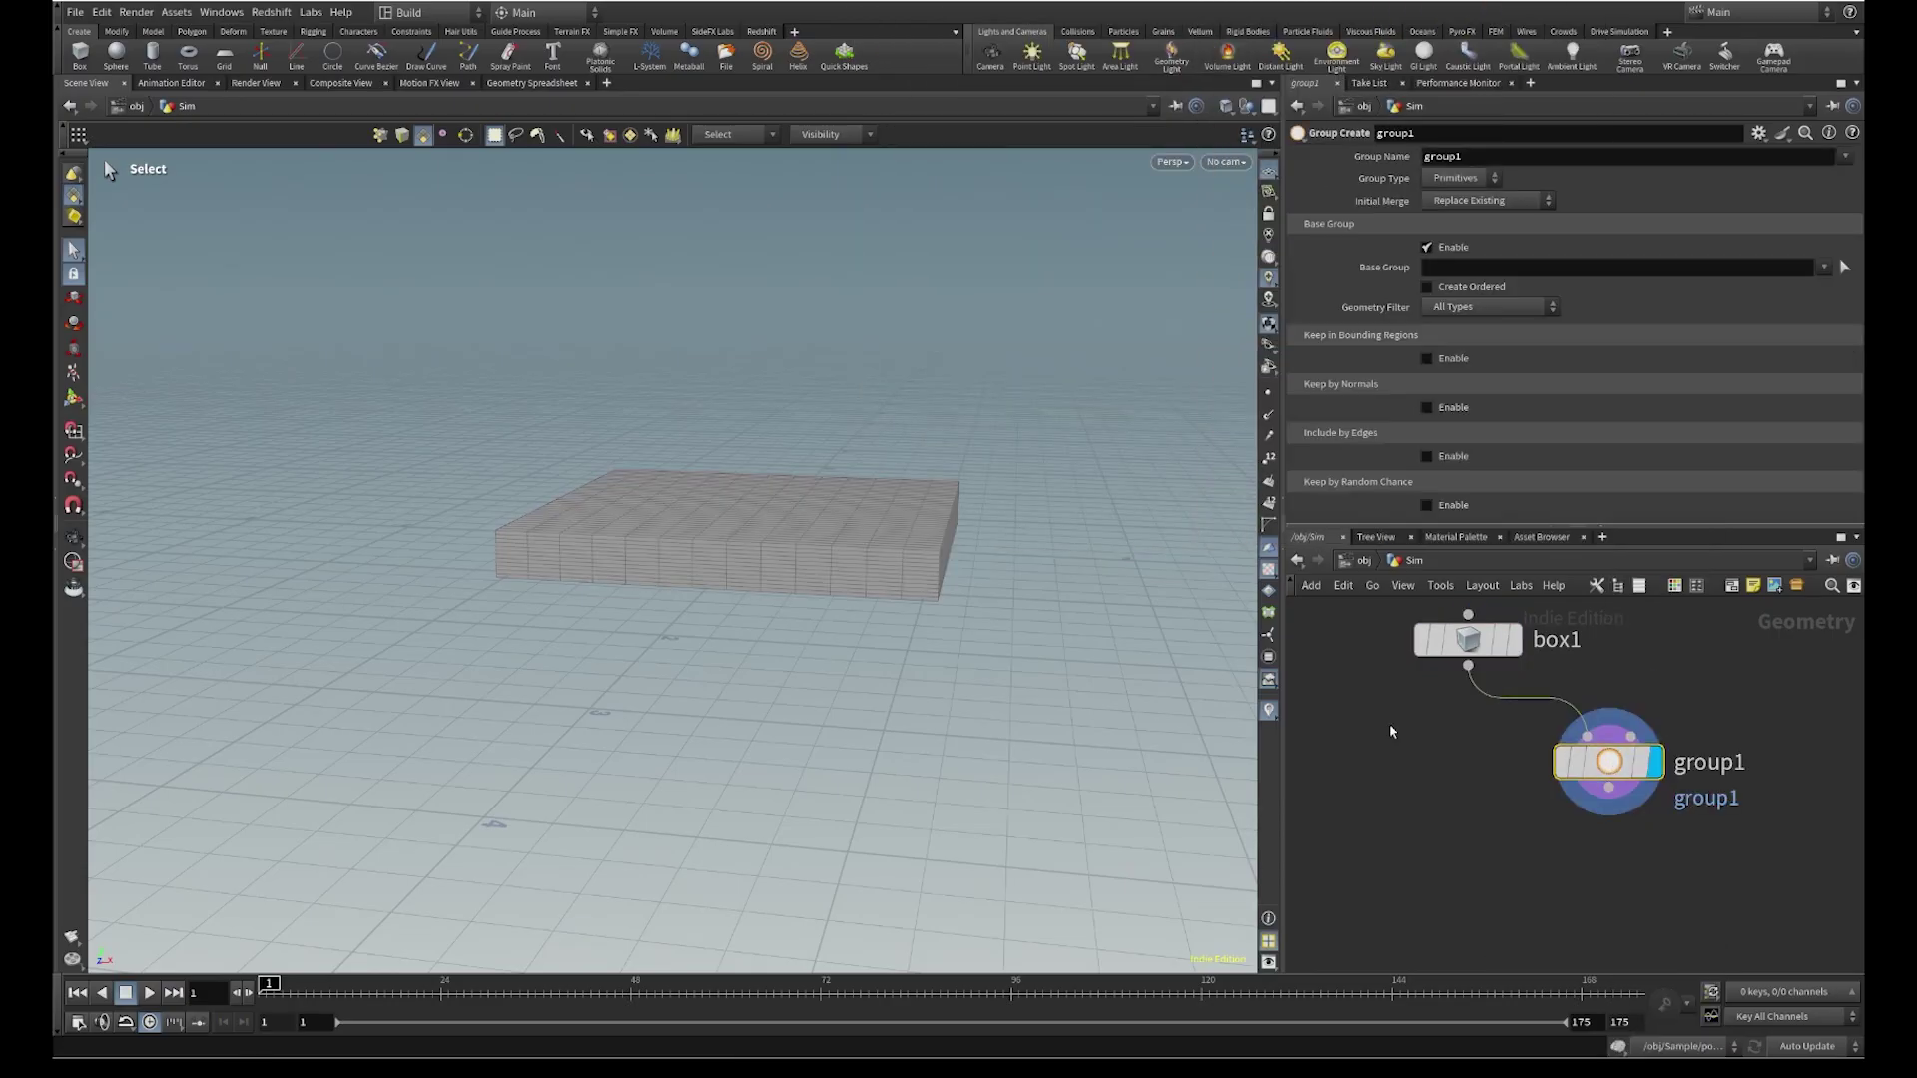
# Name the group dlt, disable its base group, and show the node's handles and group highlighting in the viewport
pyautogui.keyDown('alt'); pyautogui.moveTo(922, 587); pyautogui.dragTo(997, 676, button='middle'); pyautogui.keyUp('alt')
pyautogui.keyDown('alt'); pyautogui.moveTo(990, 551); pyautogui.dragTo(989, 600); pyautogui.keyUp('alt')
pyautogui.moveTo(1476, 160); pyautogui.dragTo(1305, 168)
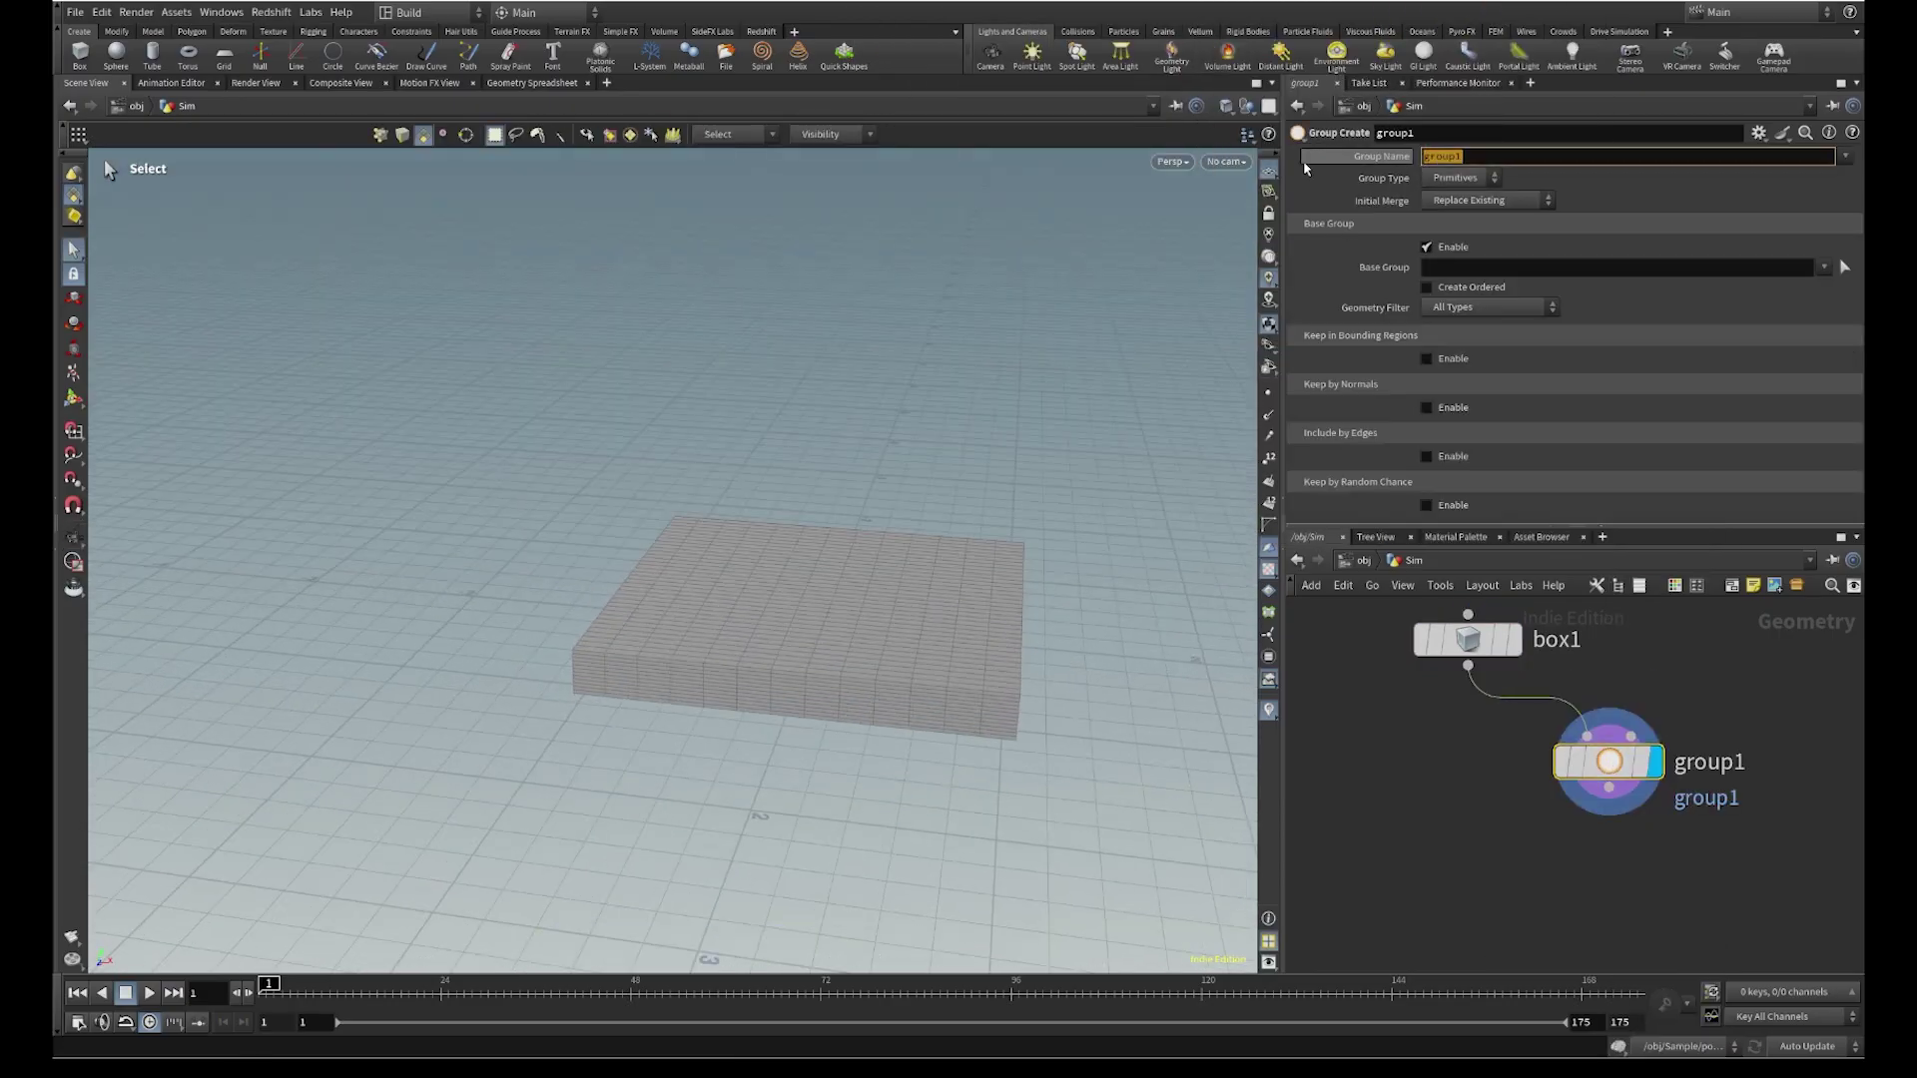
pyautogui.write('dlt')
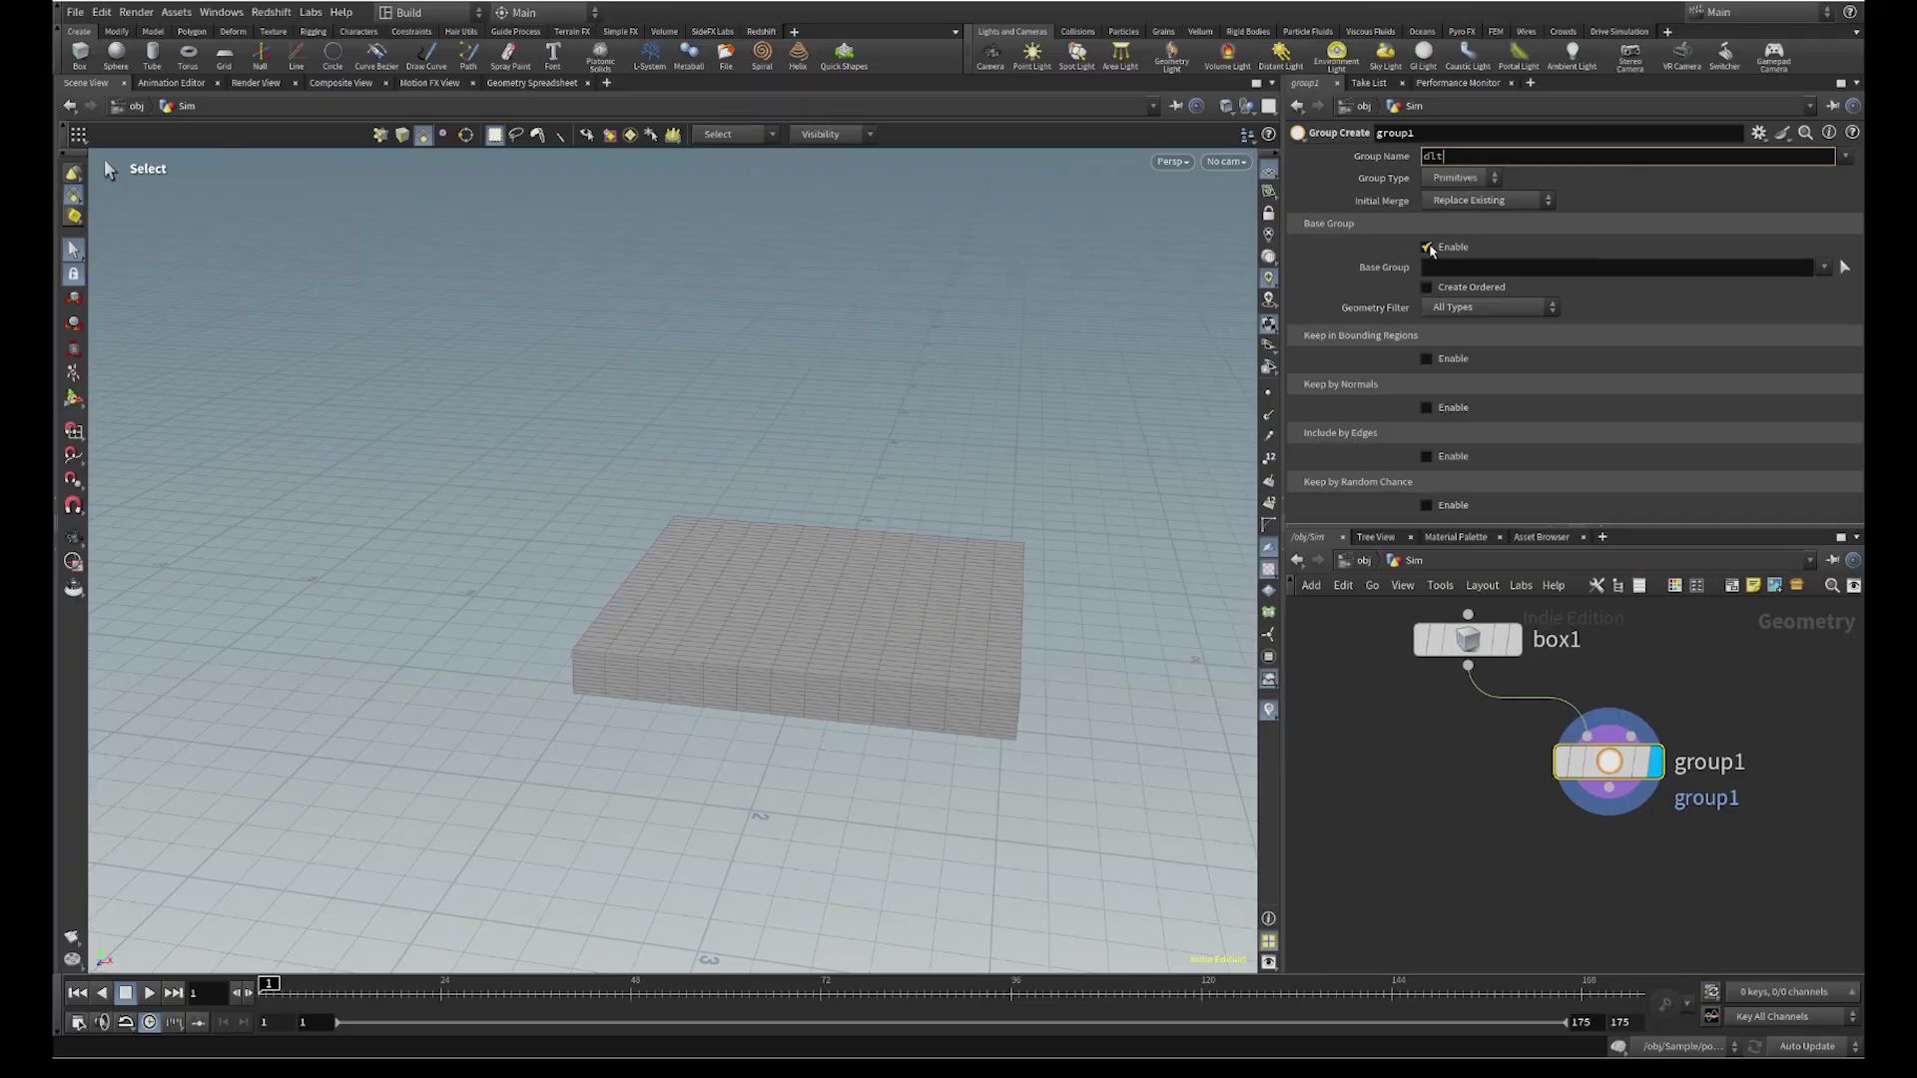
pyautogui.click(1428, 248)
pyautogui.keyDown('alt'); pyautogui.moveTo(1040, 607); pyautogui.dragTo(906, 560); pyautogui.keyUp('alt')
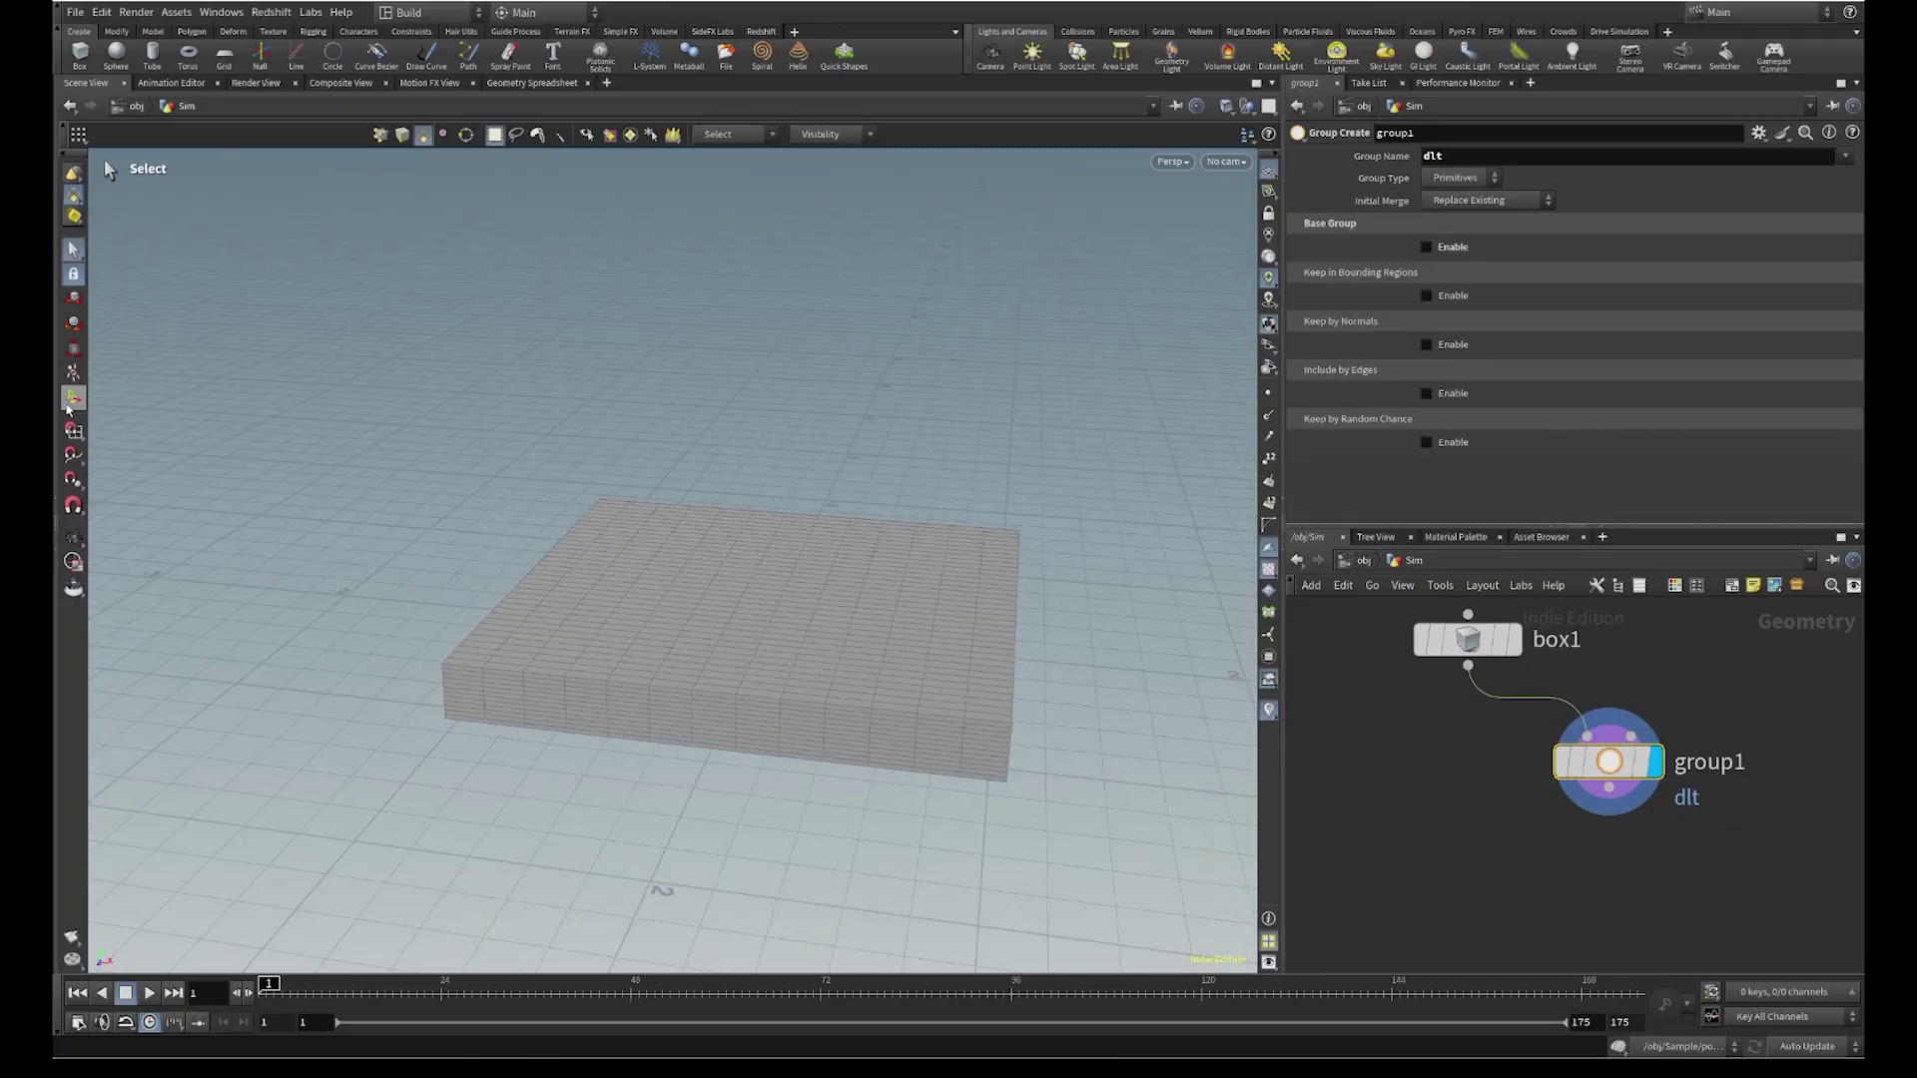
pyautogui.click(71, 399)
pyautogui.click(1428, 248)
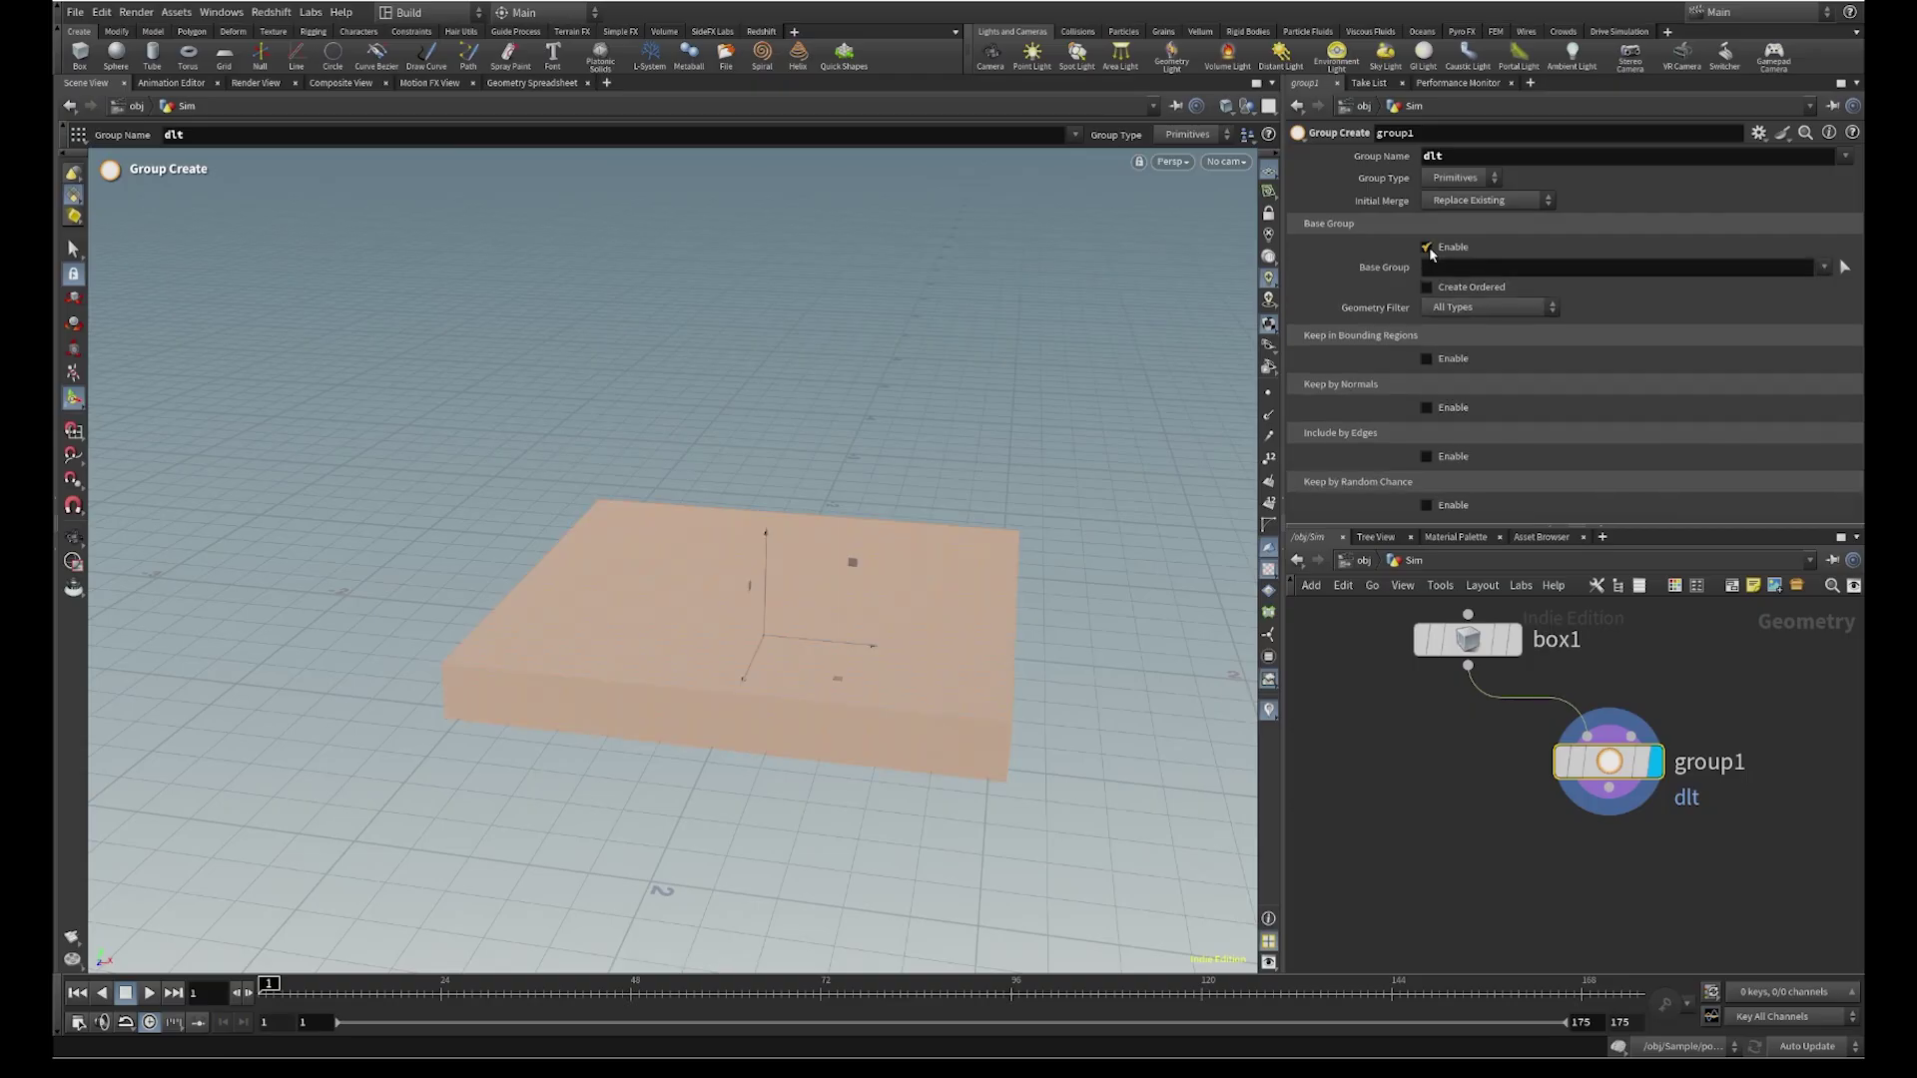
pyautogui.click(1428, 247)
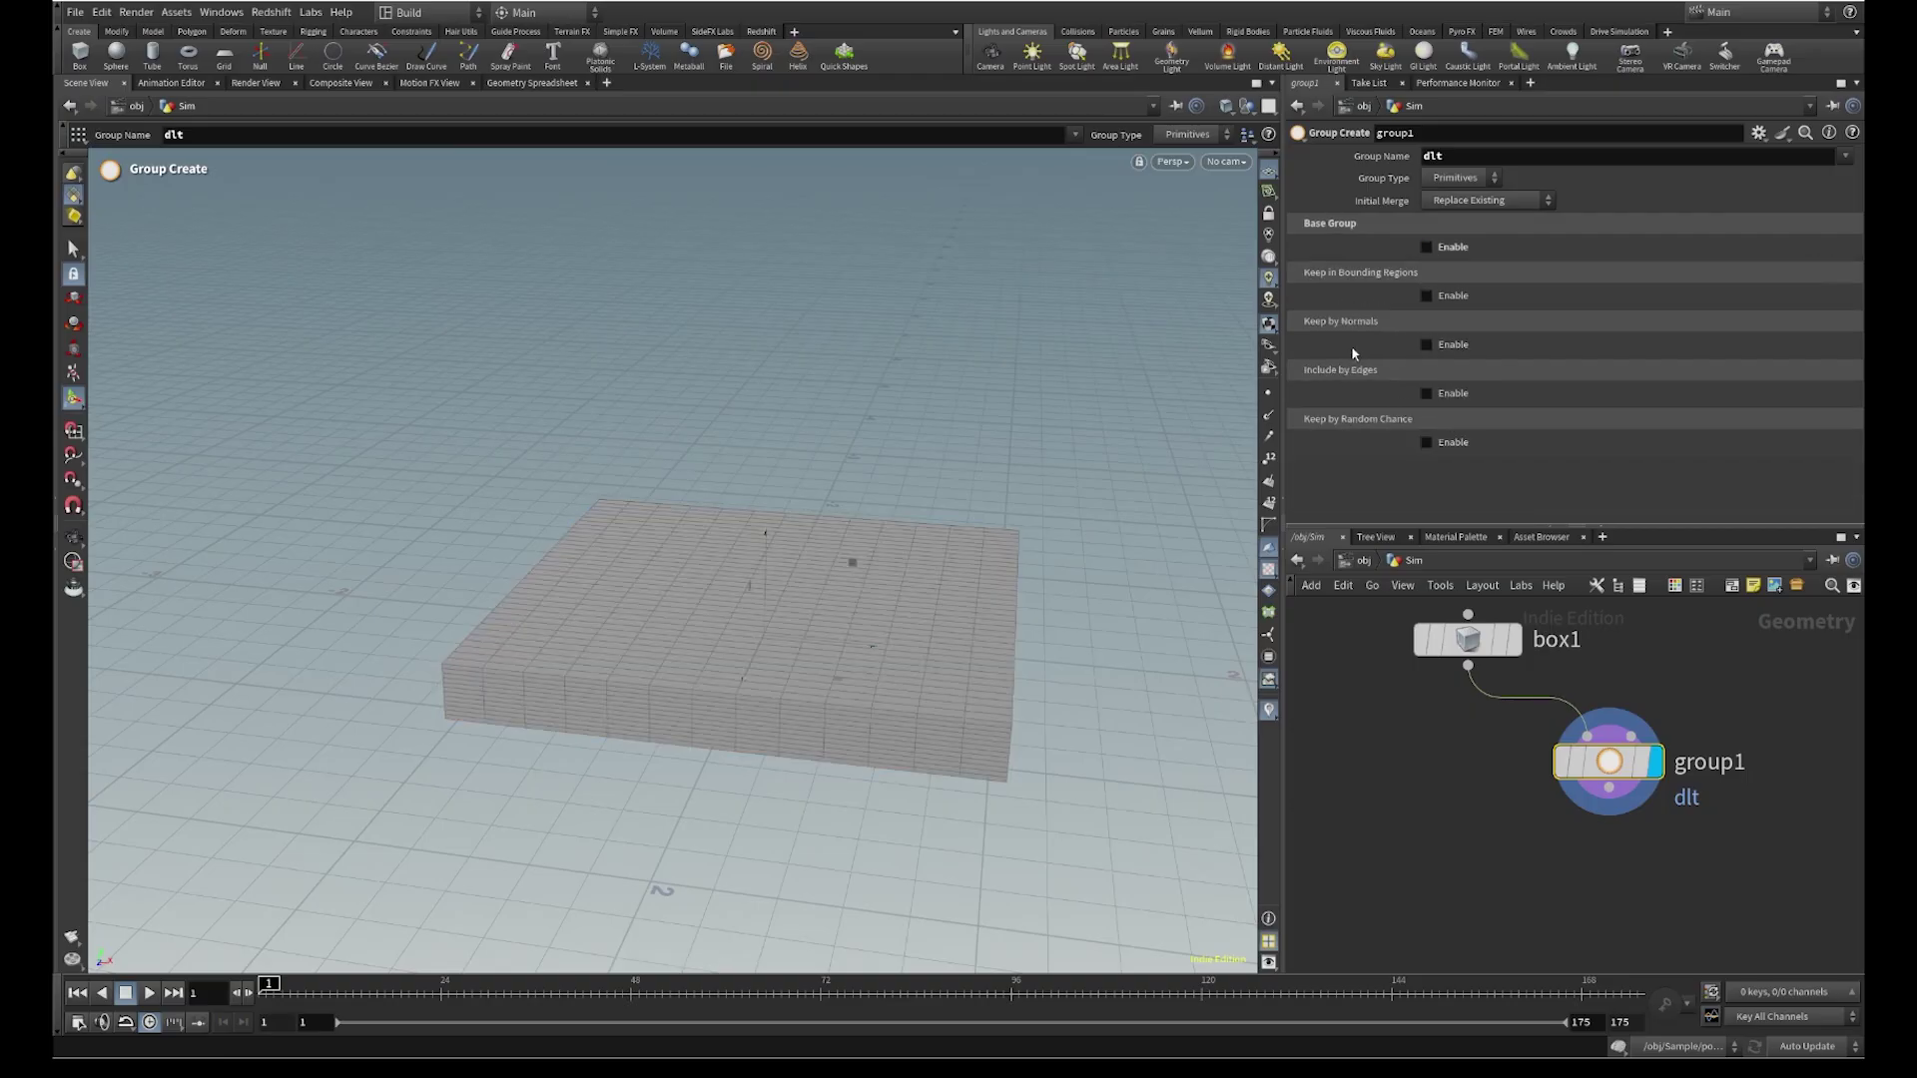
# Enable Keep by Normals with direction 0, 1, 0 and spread angle 60.7 to group only the box's upper faces
pyautogui.click(1425, 345)
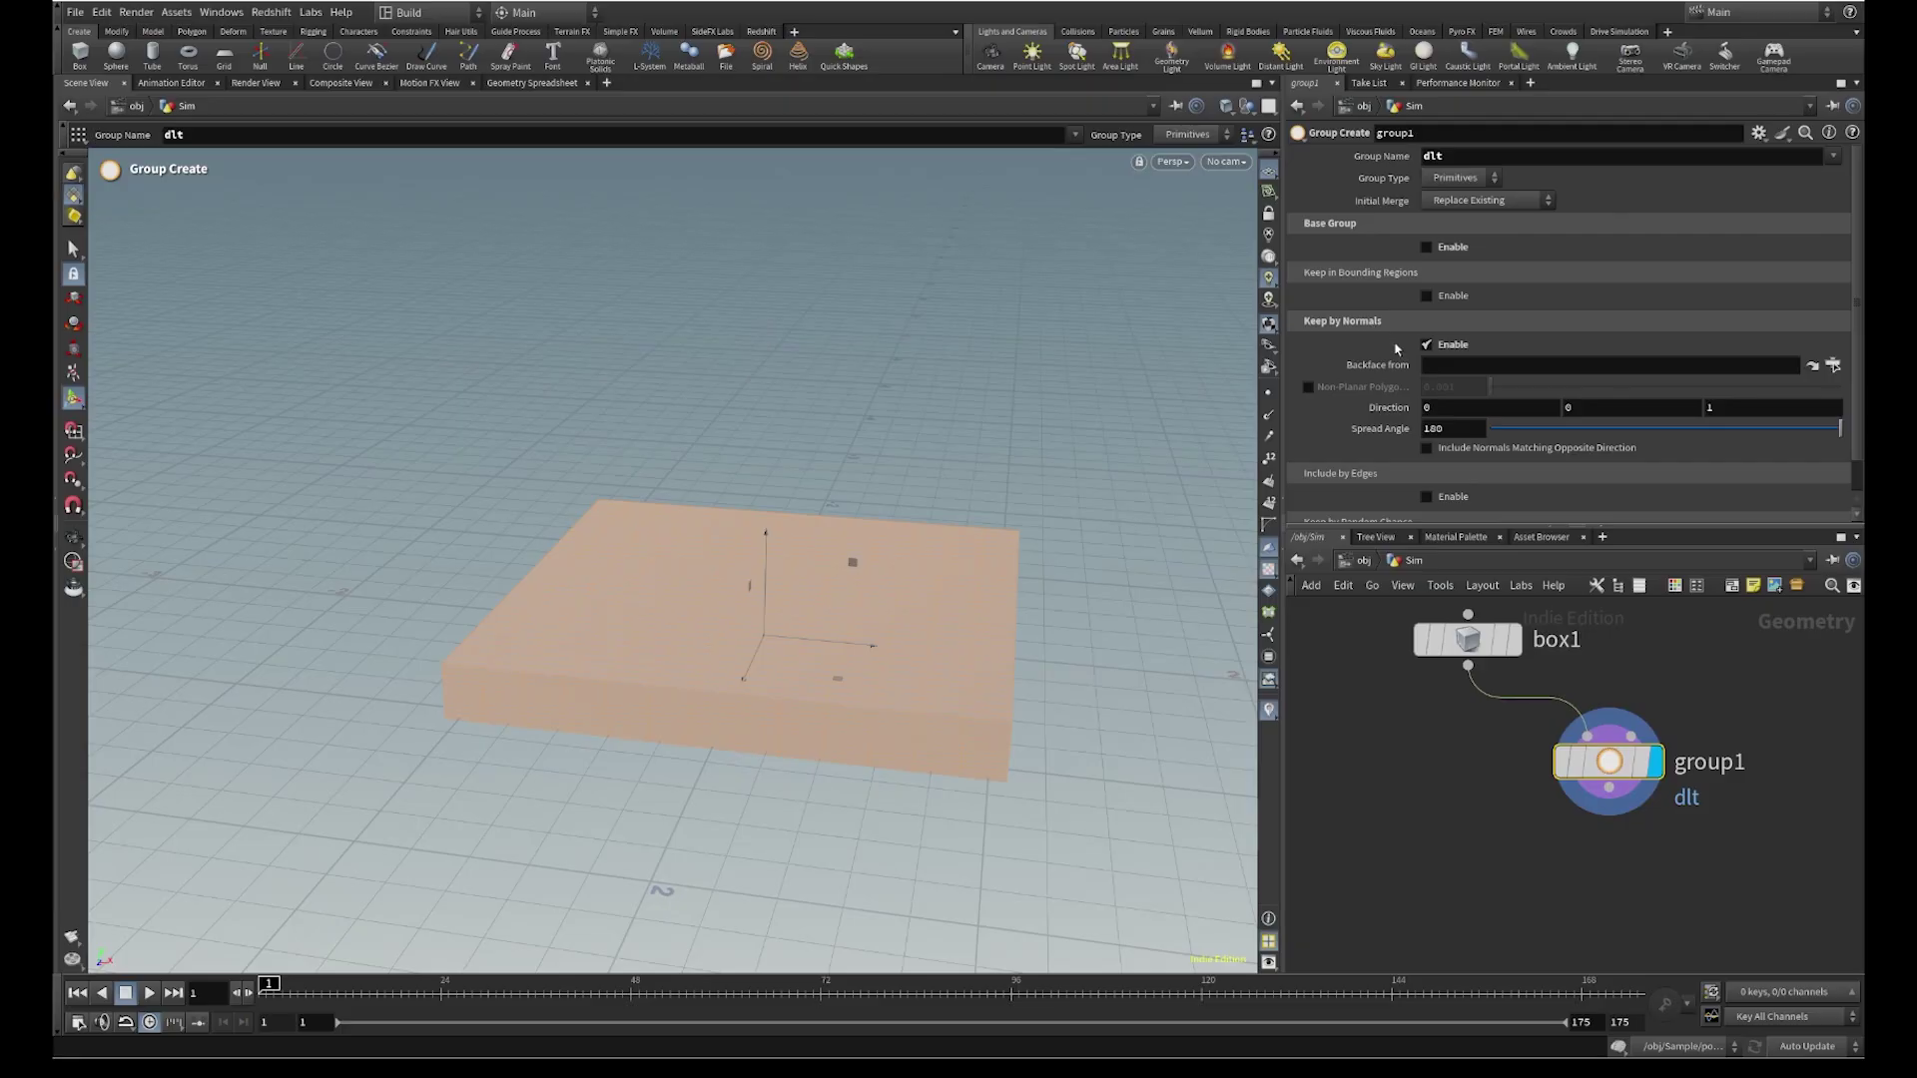
pyautogui.keyDown('alt'); pyautogui.moveTo(672, 443); pyautogui.dragTo(1253, 476, button='right'); pyautogui.keyUp('alt')
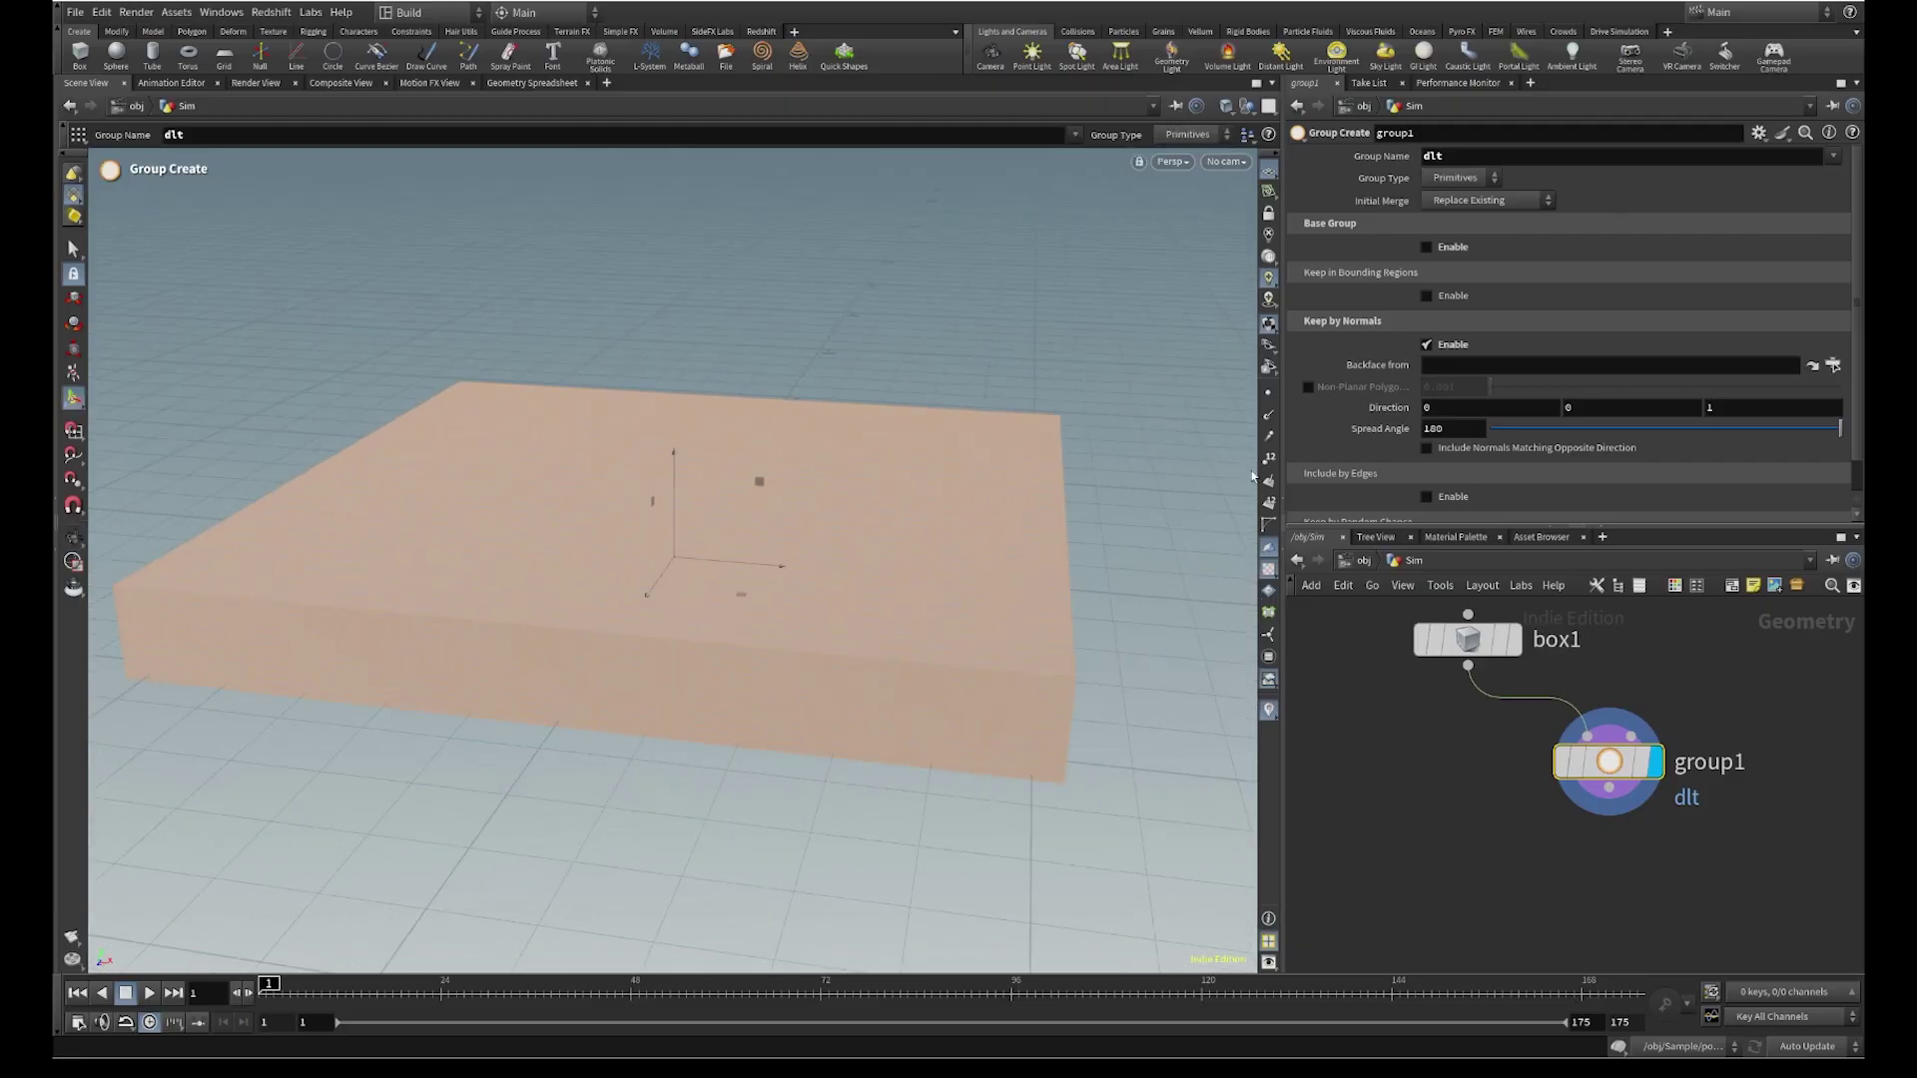
pyautogui.keyDown('alt'); pyautogui.moveTo(983, 519); pyautogui.dragTo(1086, 536, button='middle'); pyautogui.keyUp('alt')
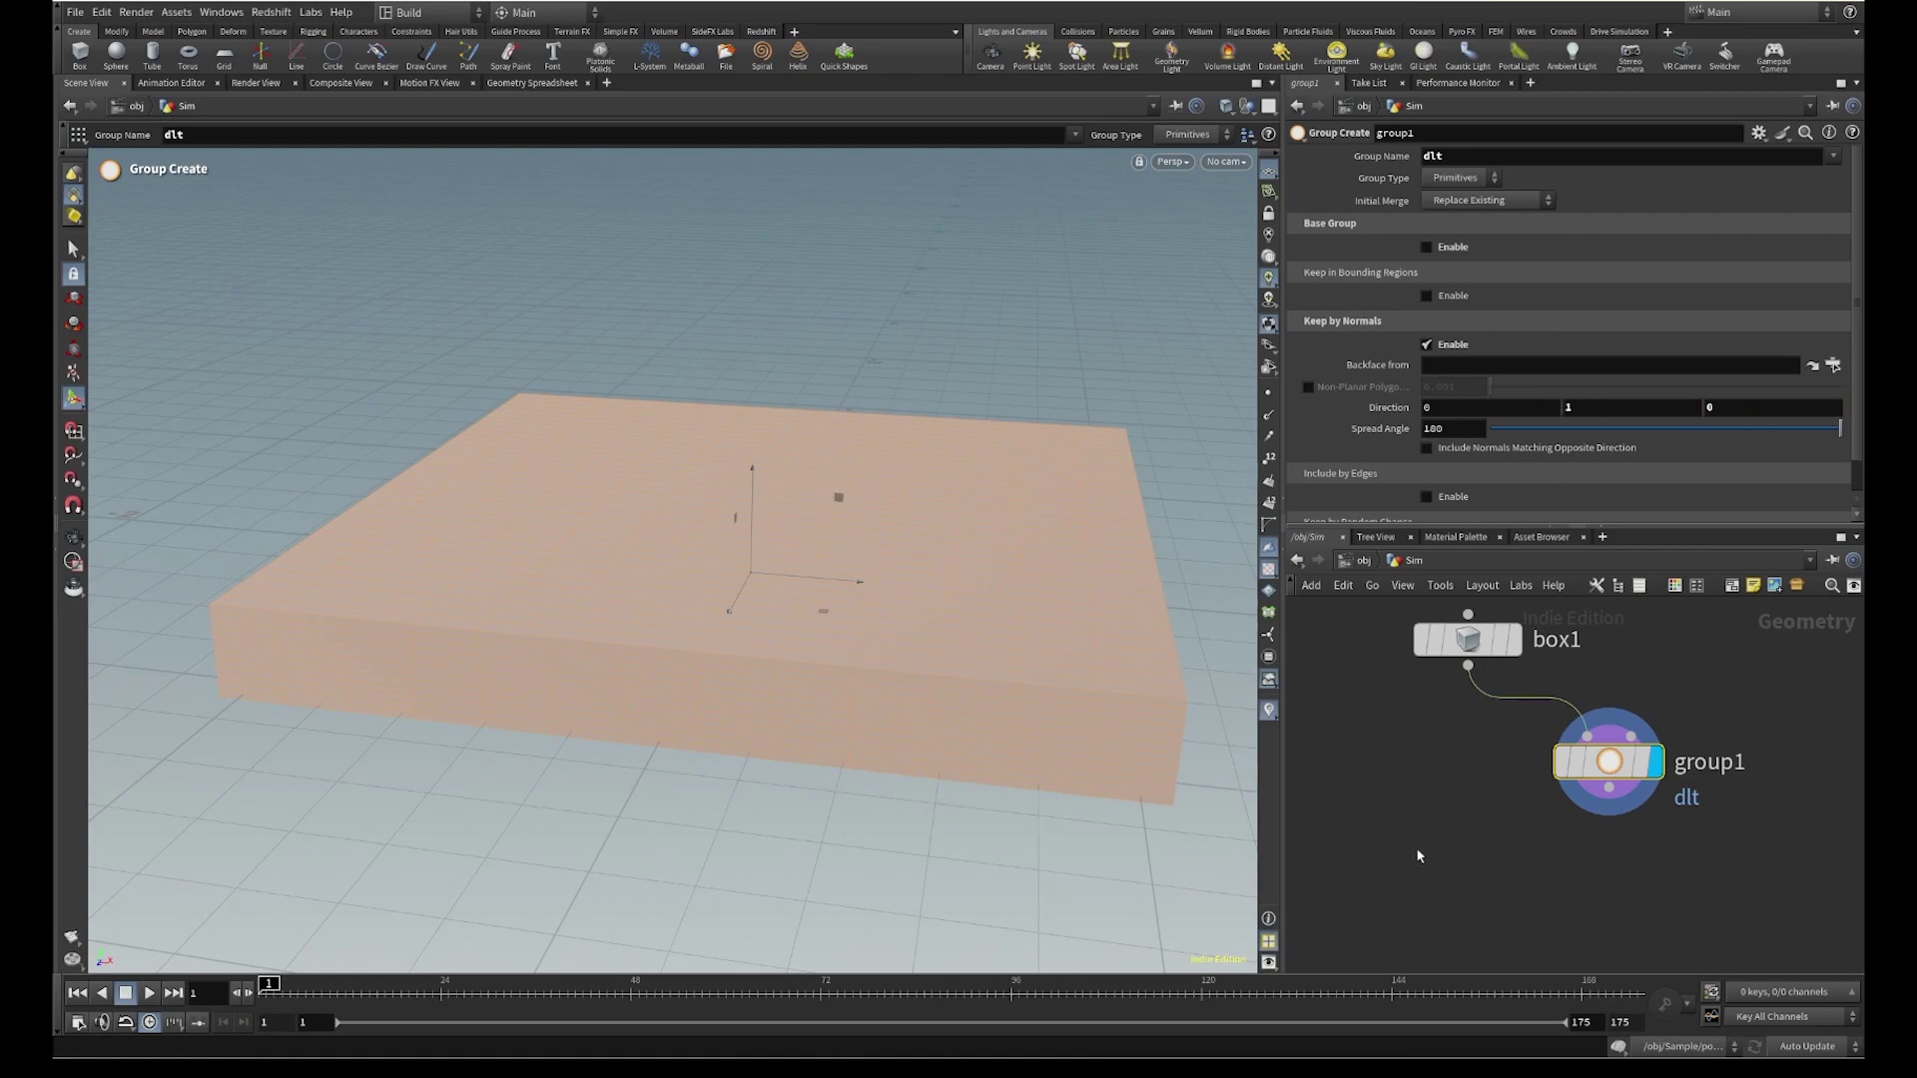
pyautogui.moveTo(1665, 451); pyautogui.dragTo(1610, 454)
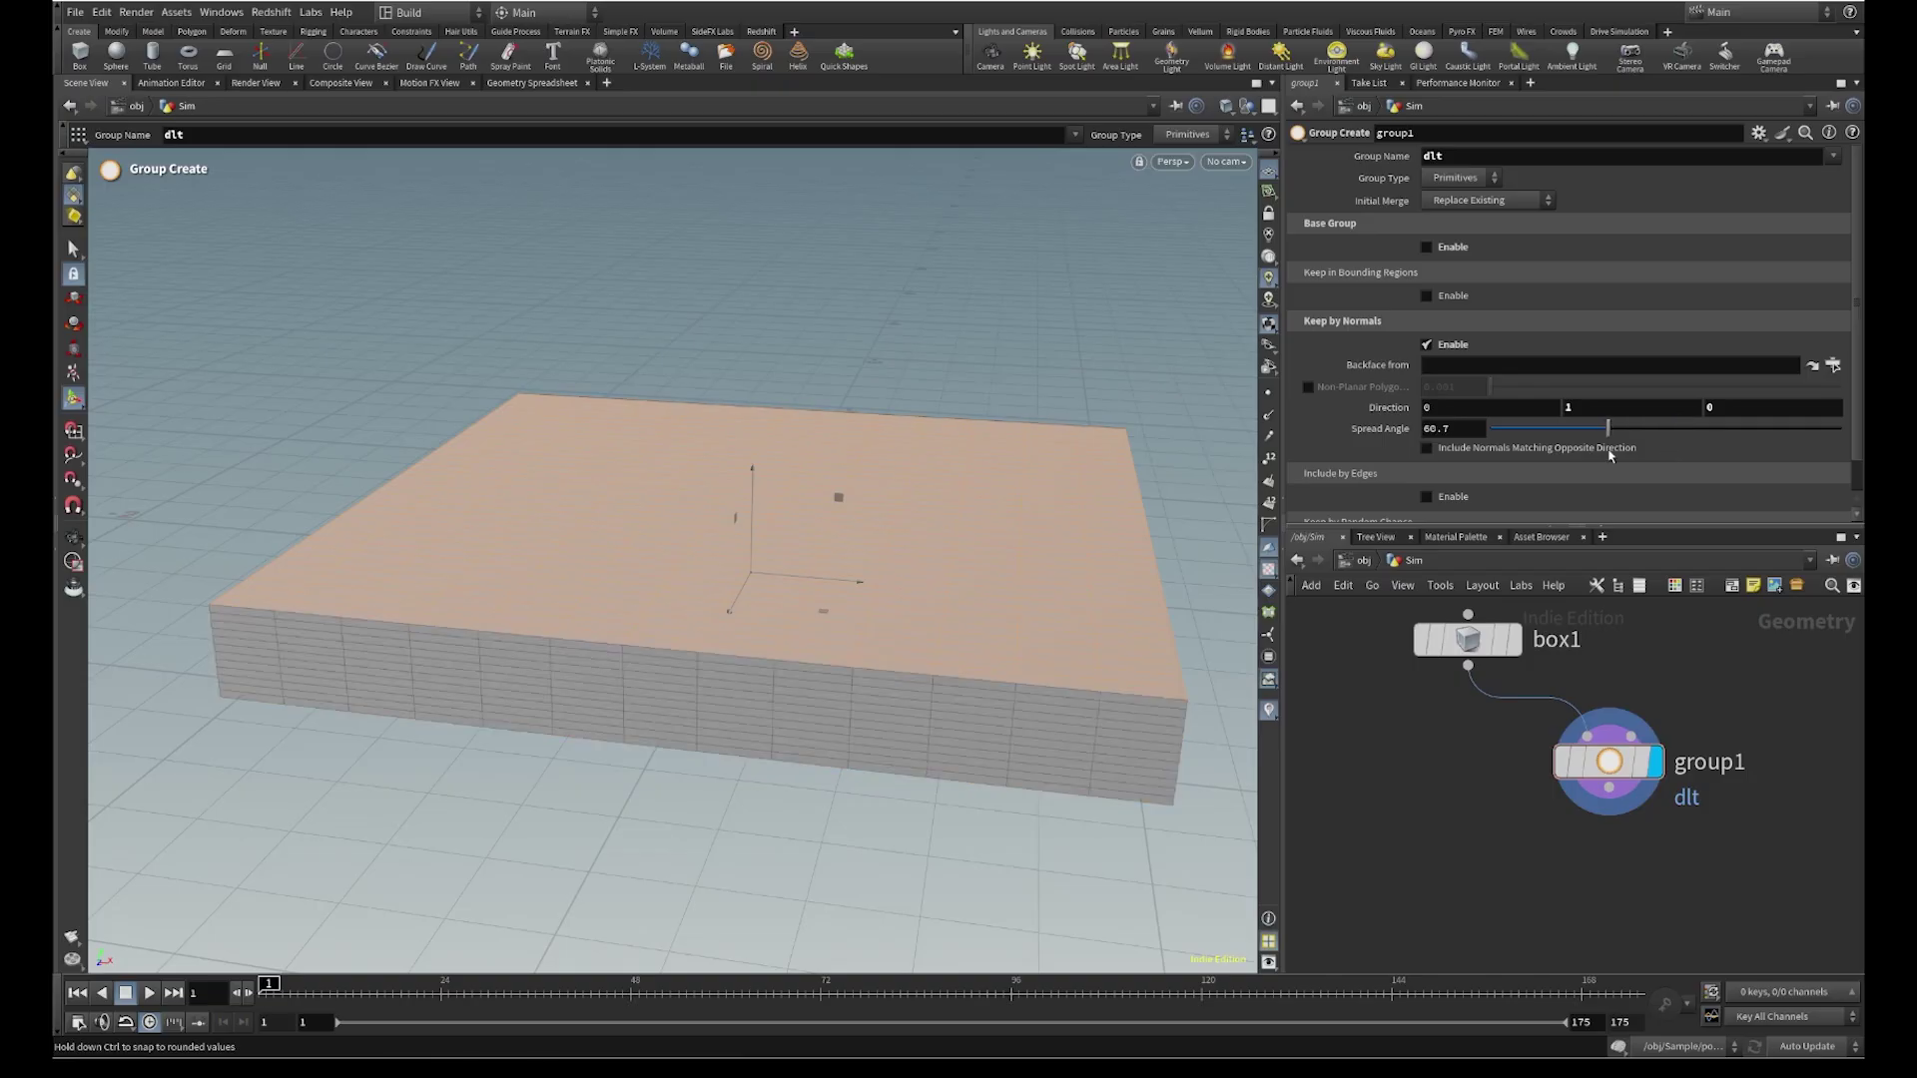
# Duplicate the group node below the original and wire the original's output into the copy's first input
pyautogui.press('Escape')
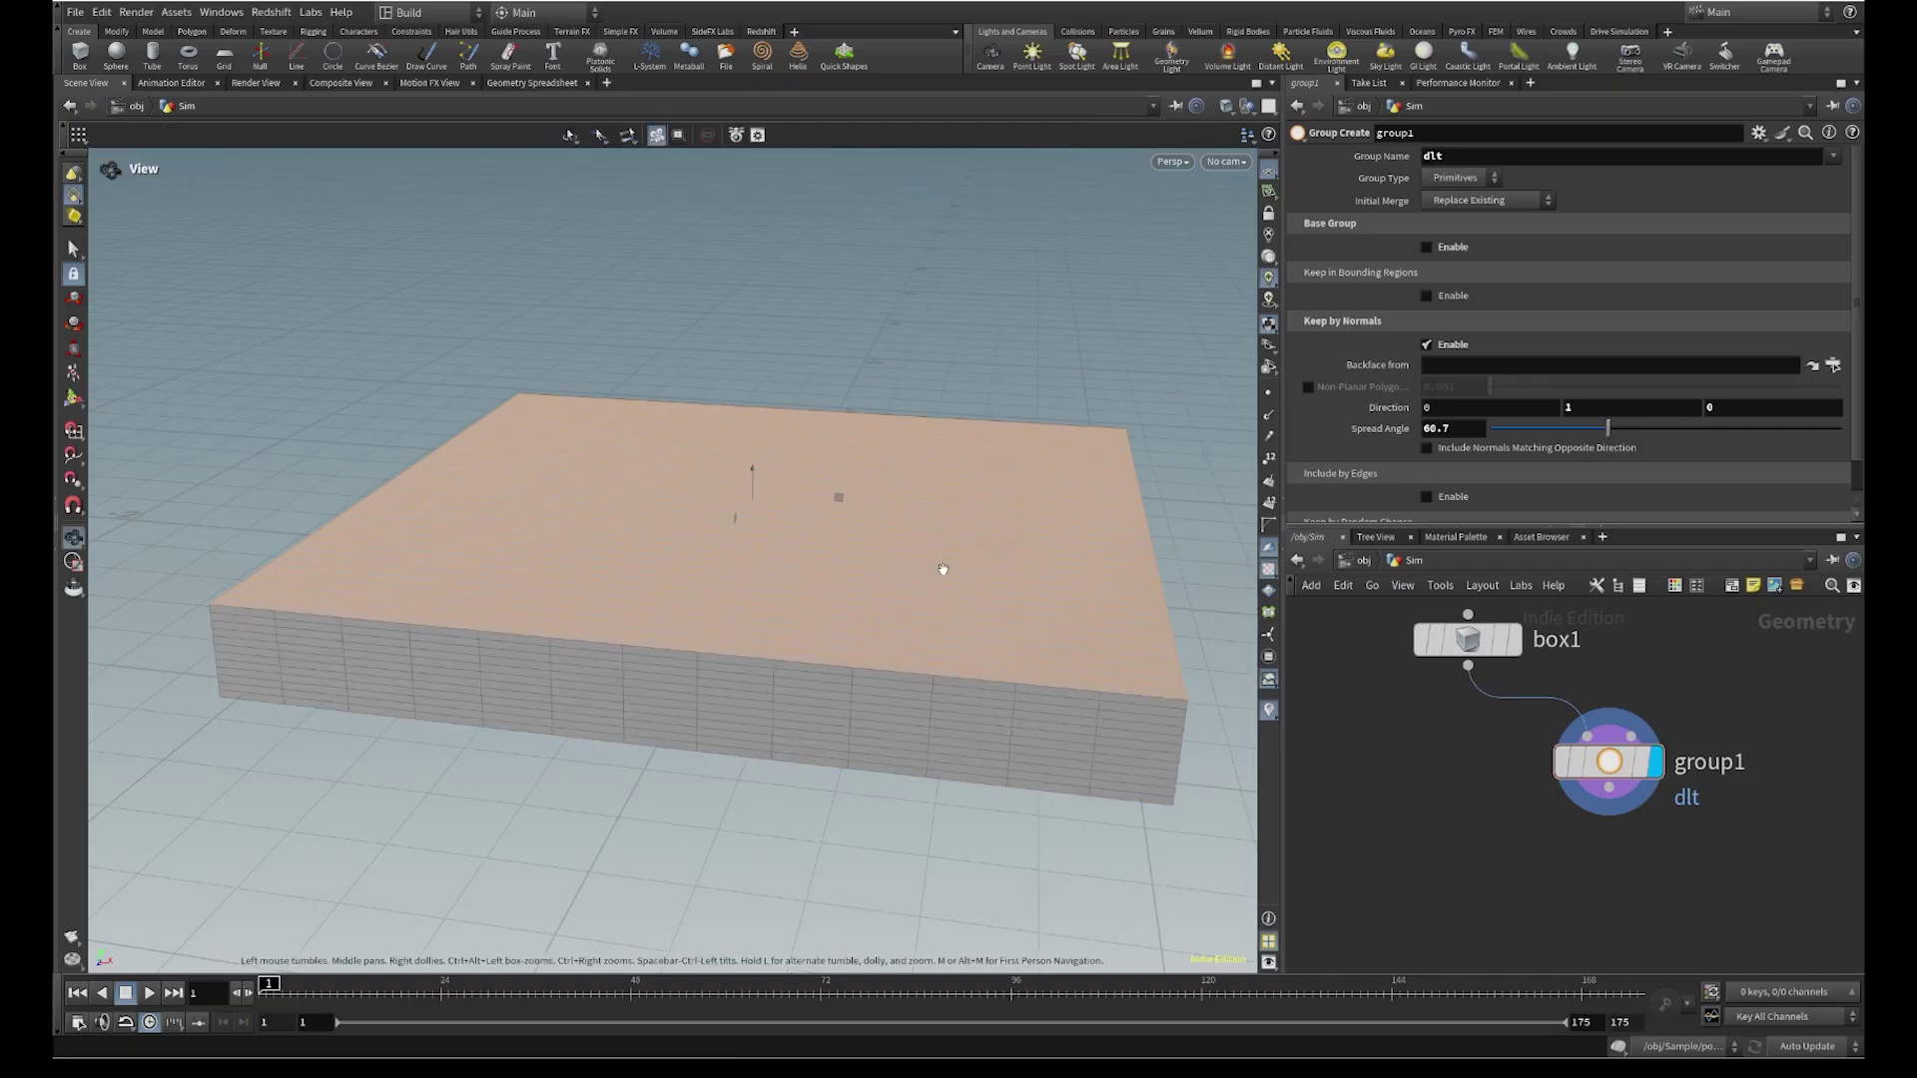
pyautogui.moveTo(942, 569); pyautogui.dragTo(903, 612)
pyautogui.keyDown('alt'); pyautogui.moveTo(929, 513); pyautogui.dragTo(944, 573); pyautogui.keyUp('alt')
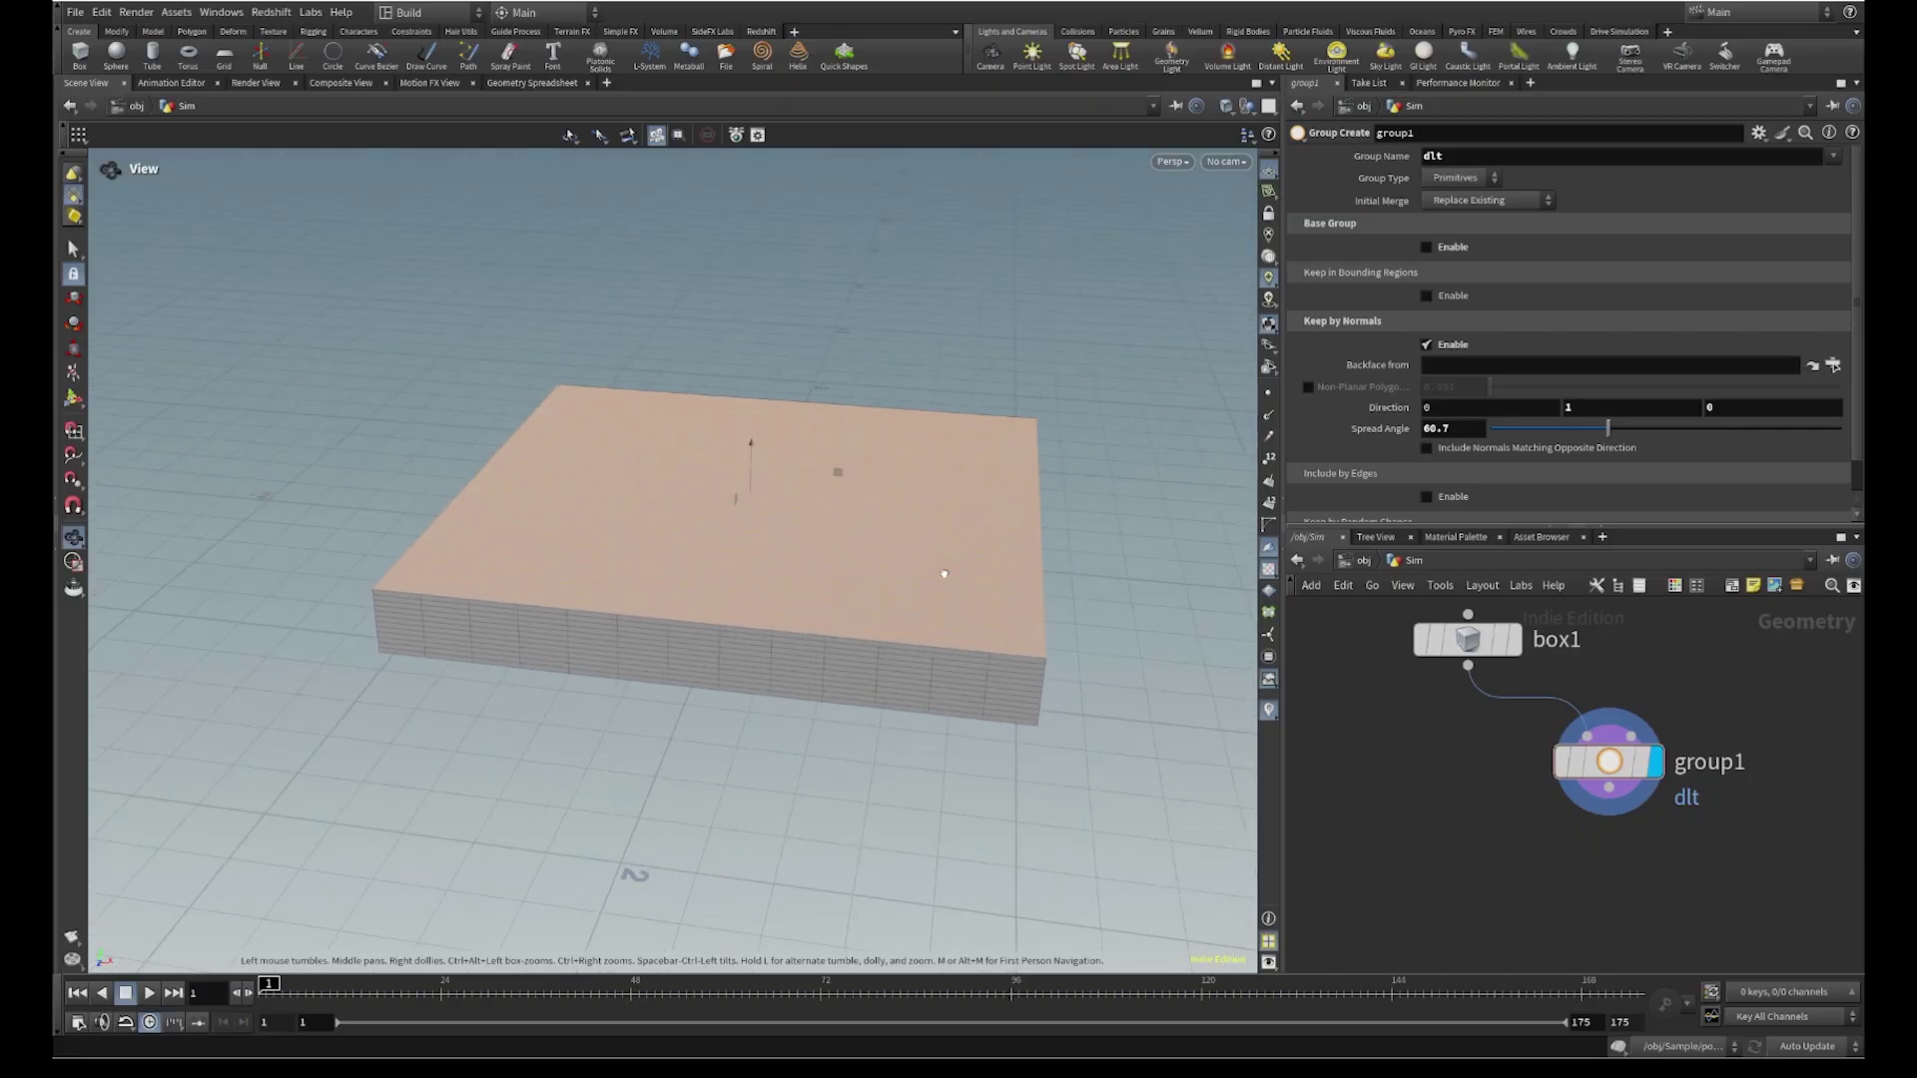
pyautogui.moveTo(943, 573); pyautogui.dragTo(997, 423, button='right')
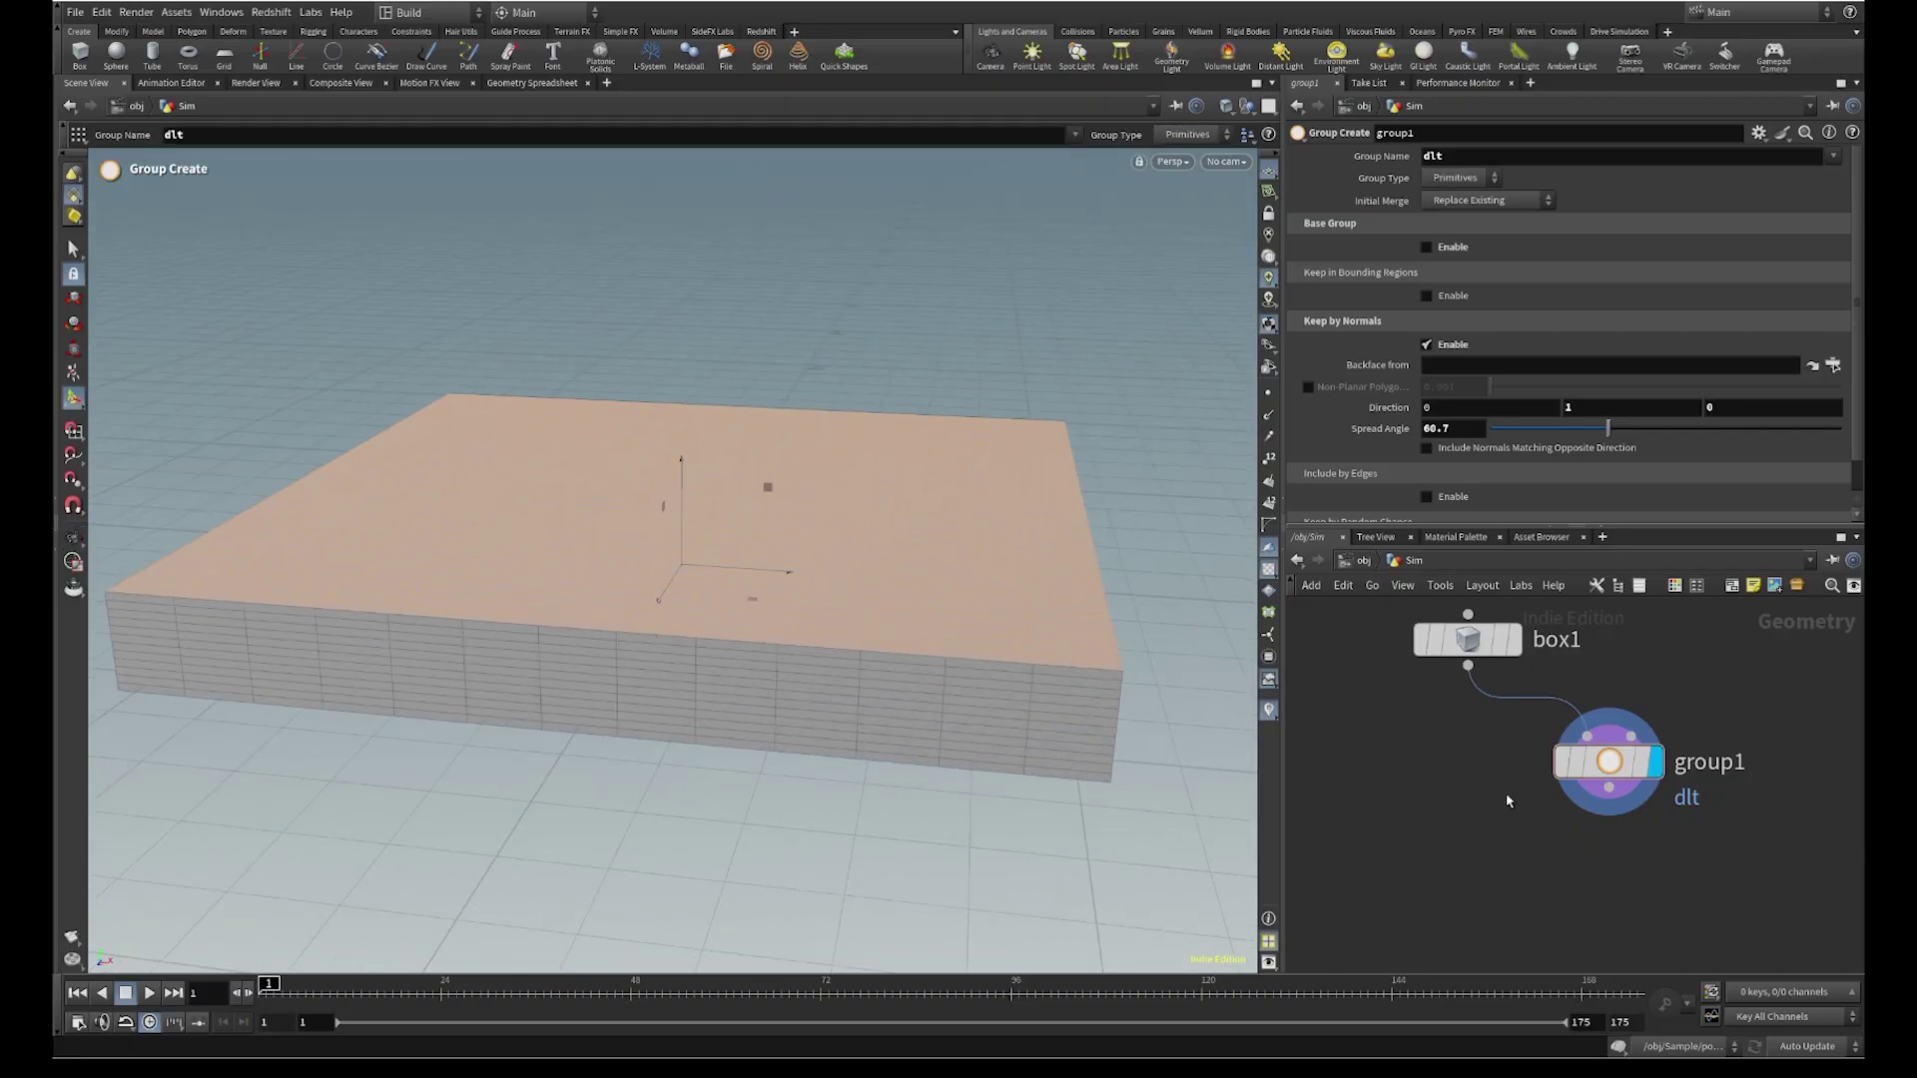
pyautogui.moveTo(1613, 878); pyautogui.dragTo(1599, 818, button='middle')
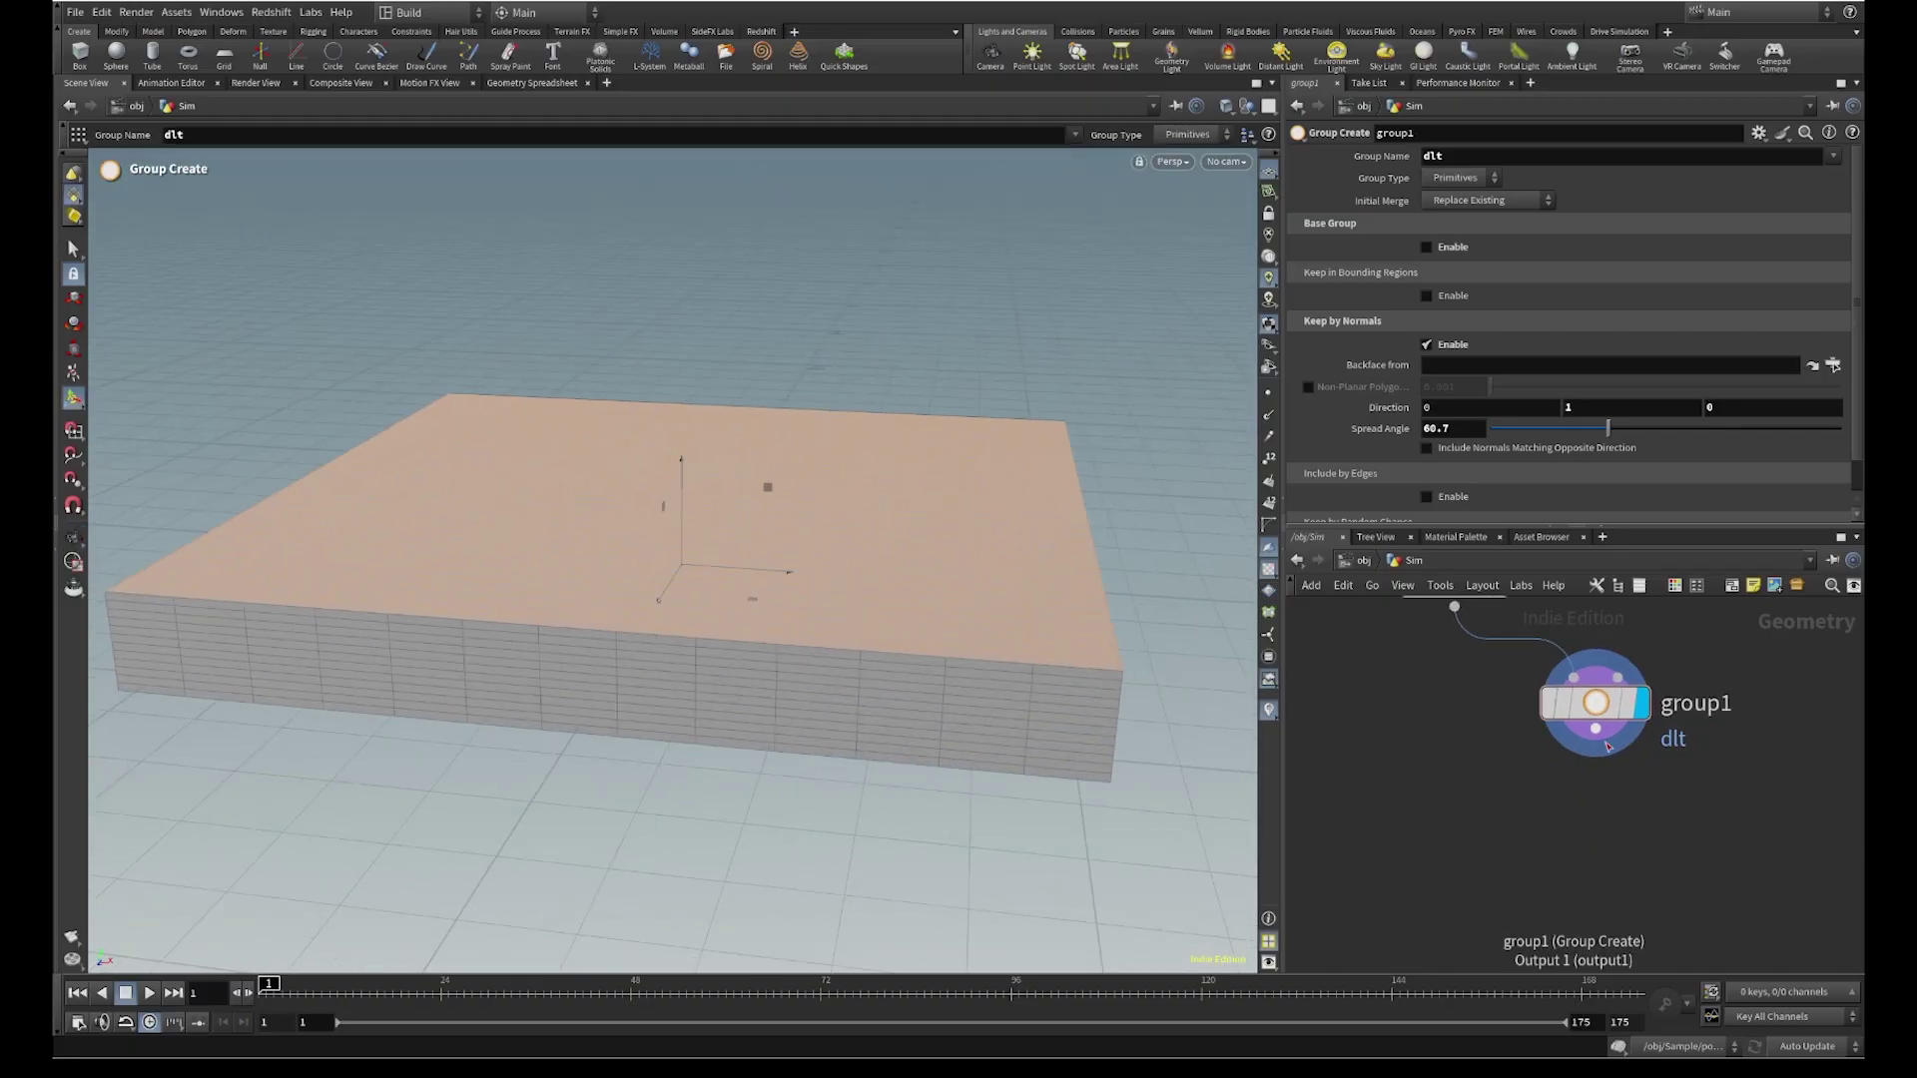
pyautogui.moveTo(1594, 729); pyautogui.dragTo(1476, 868)
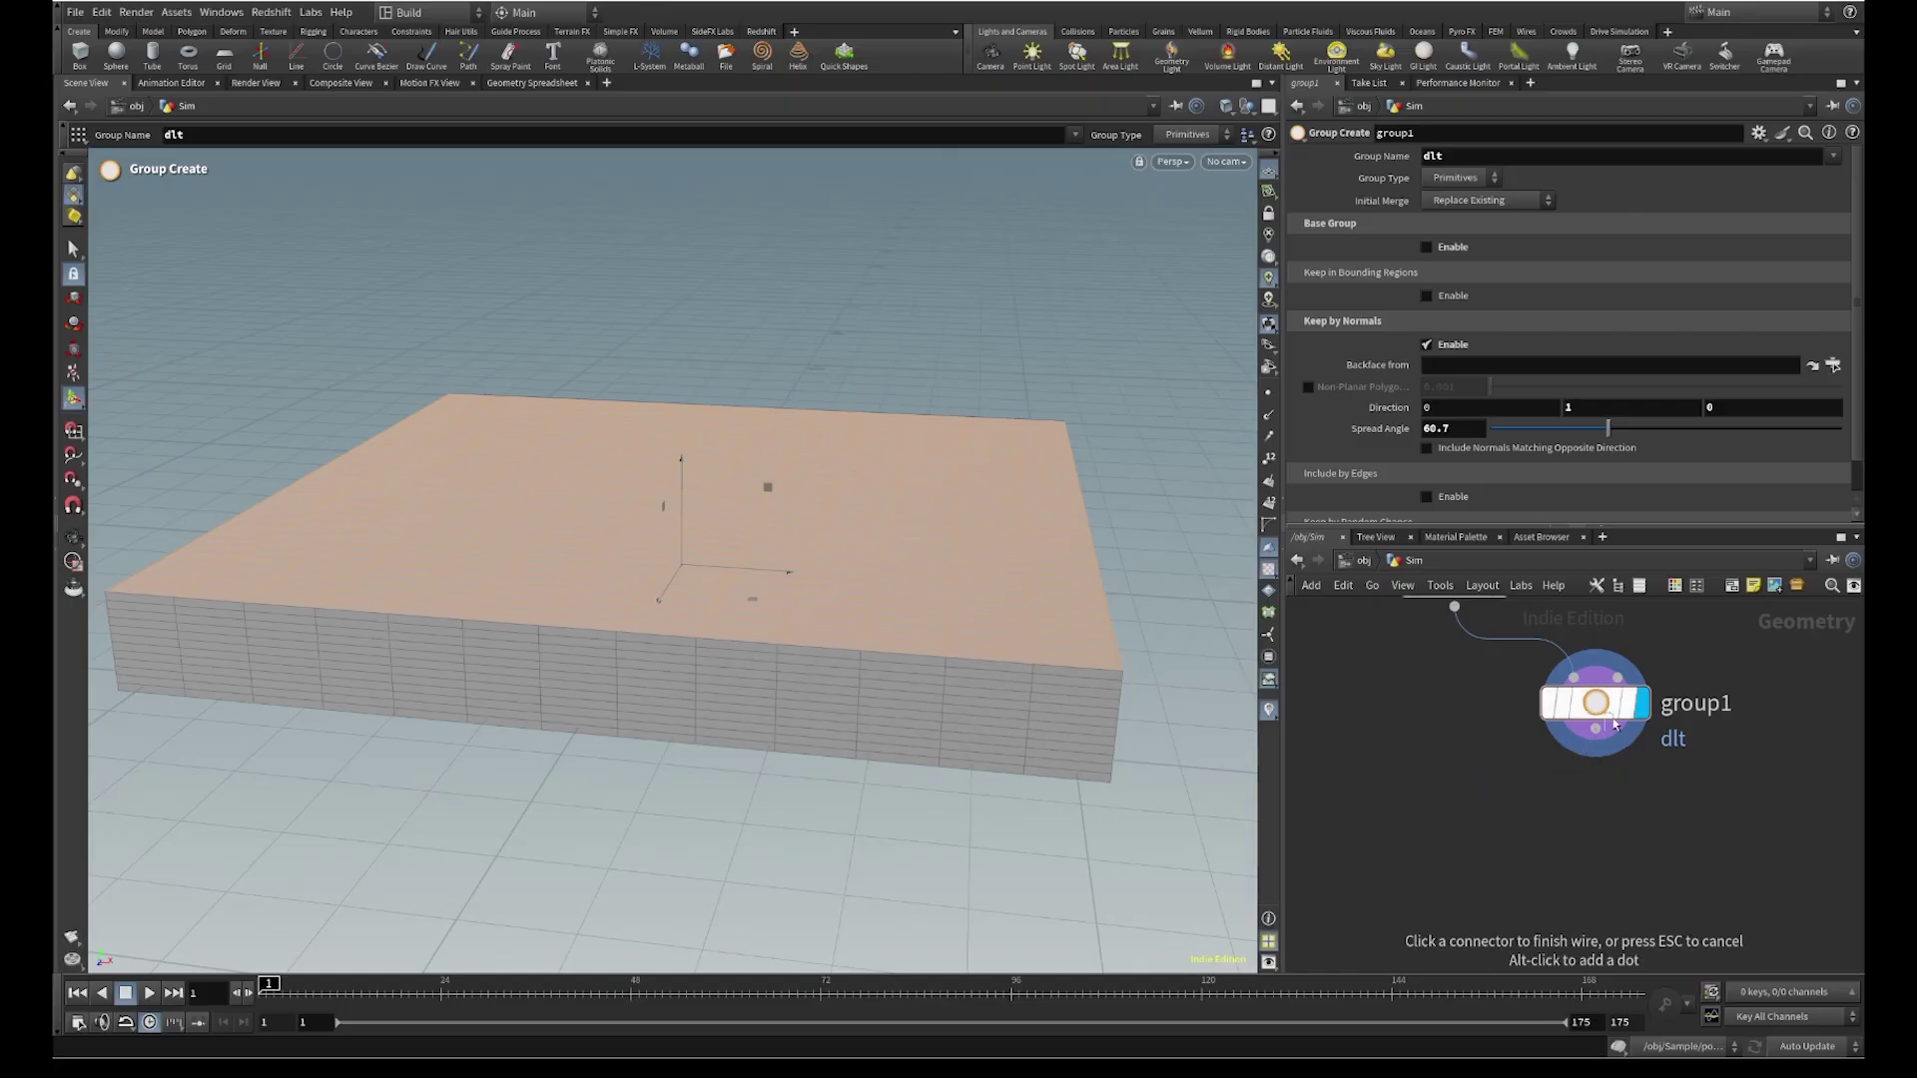
pyautogui.click(1608, 894)
pyautogui.keyDown('alt'); pyautogui.moveTo(1604, 705); pyautogui.dragTo(1537, 870); pyautogui.keyUp('alt')
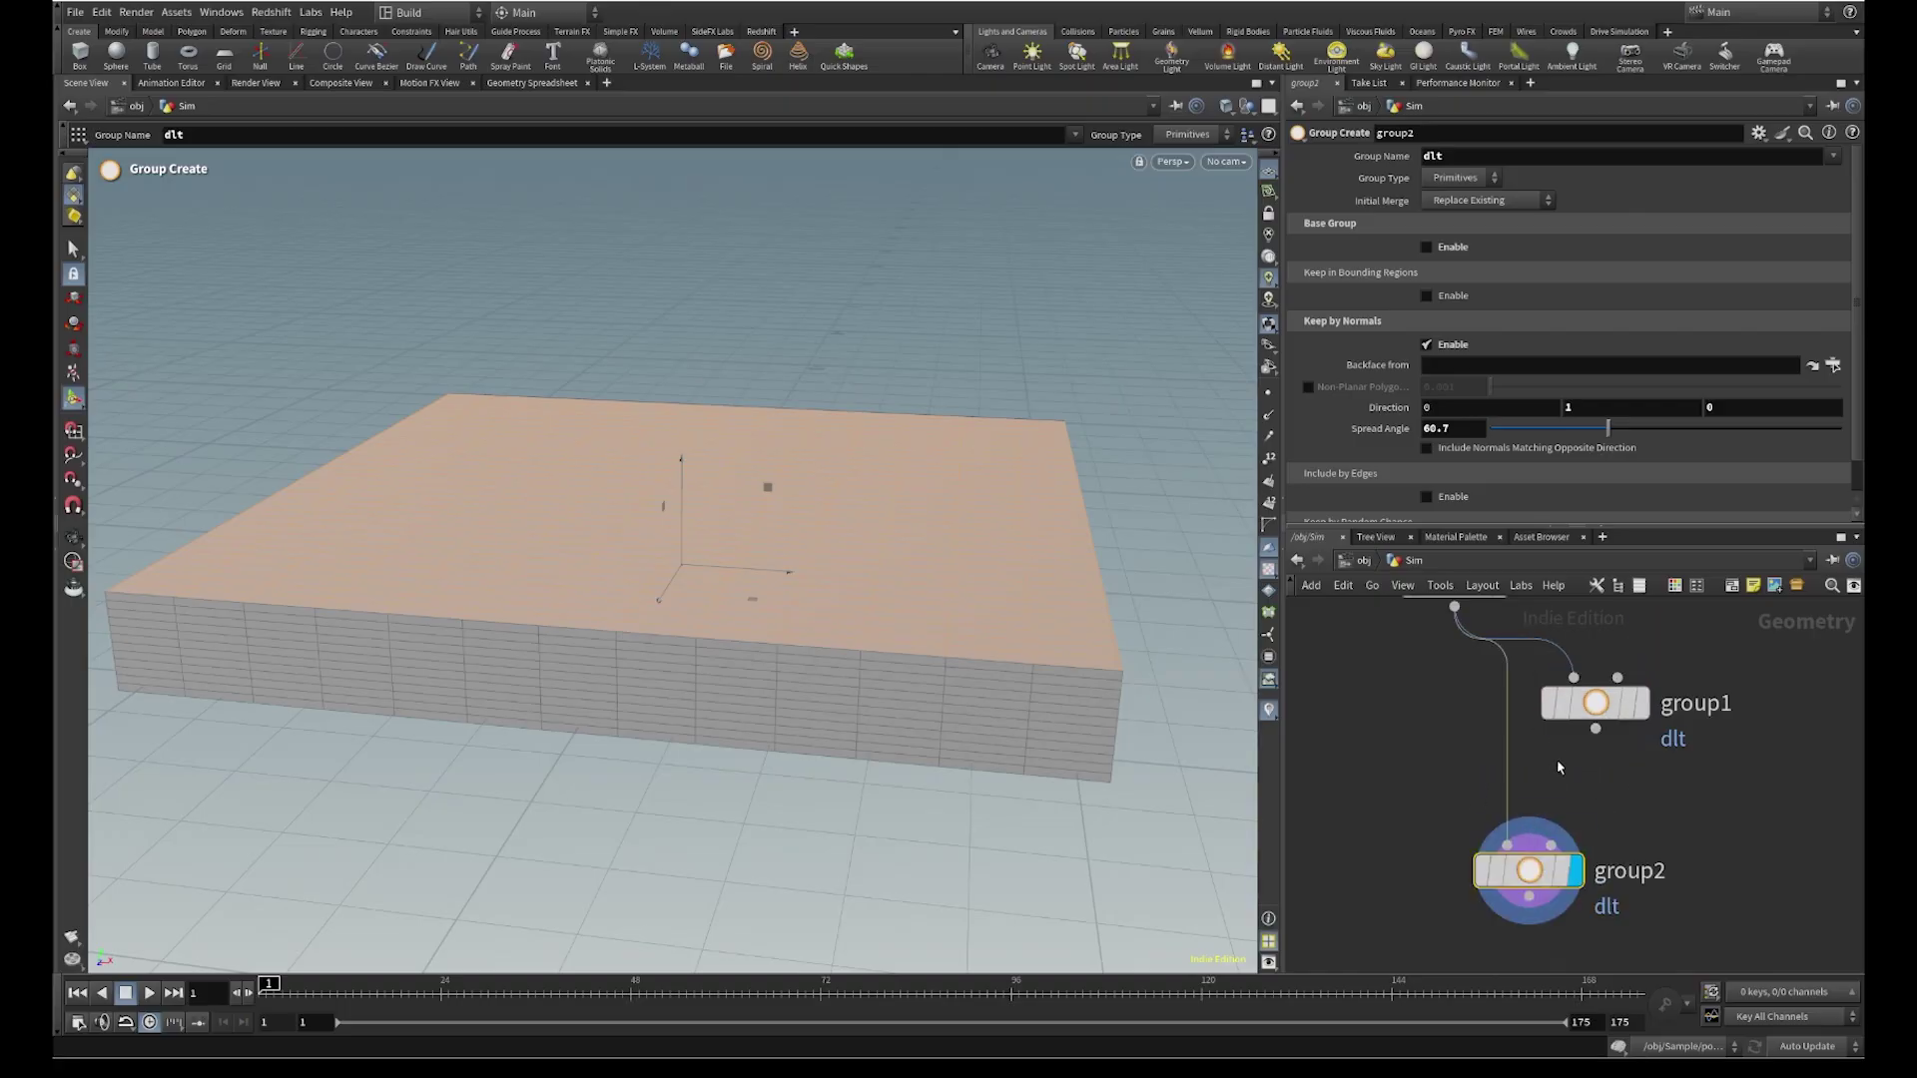
pyautogui.moveTo(1594, 730); pyautogui.dragTo(1508, 846)
# Set the second group node's normal direction to 0, -1, 0 to target the box's underside faces
pyautogui.keyDown('alt'); pyautogui.moveTo(1058, 710); pyautogui.dragTo(1080, 600, button='middle'); pyautogui.keyUp('alt')
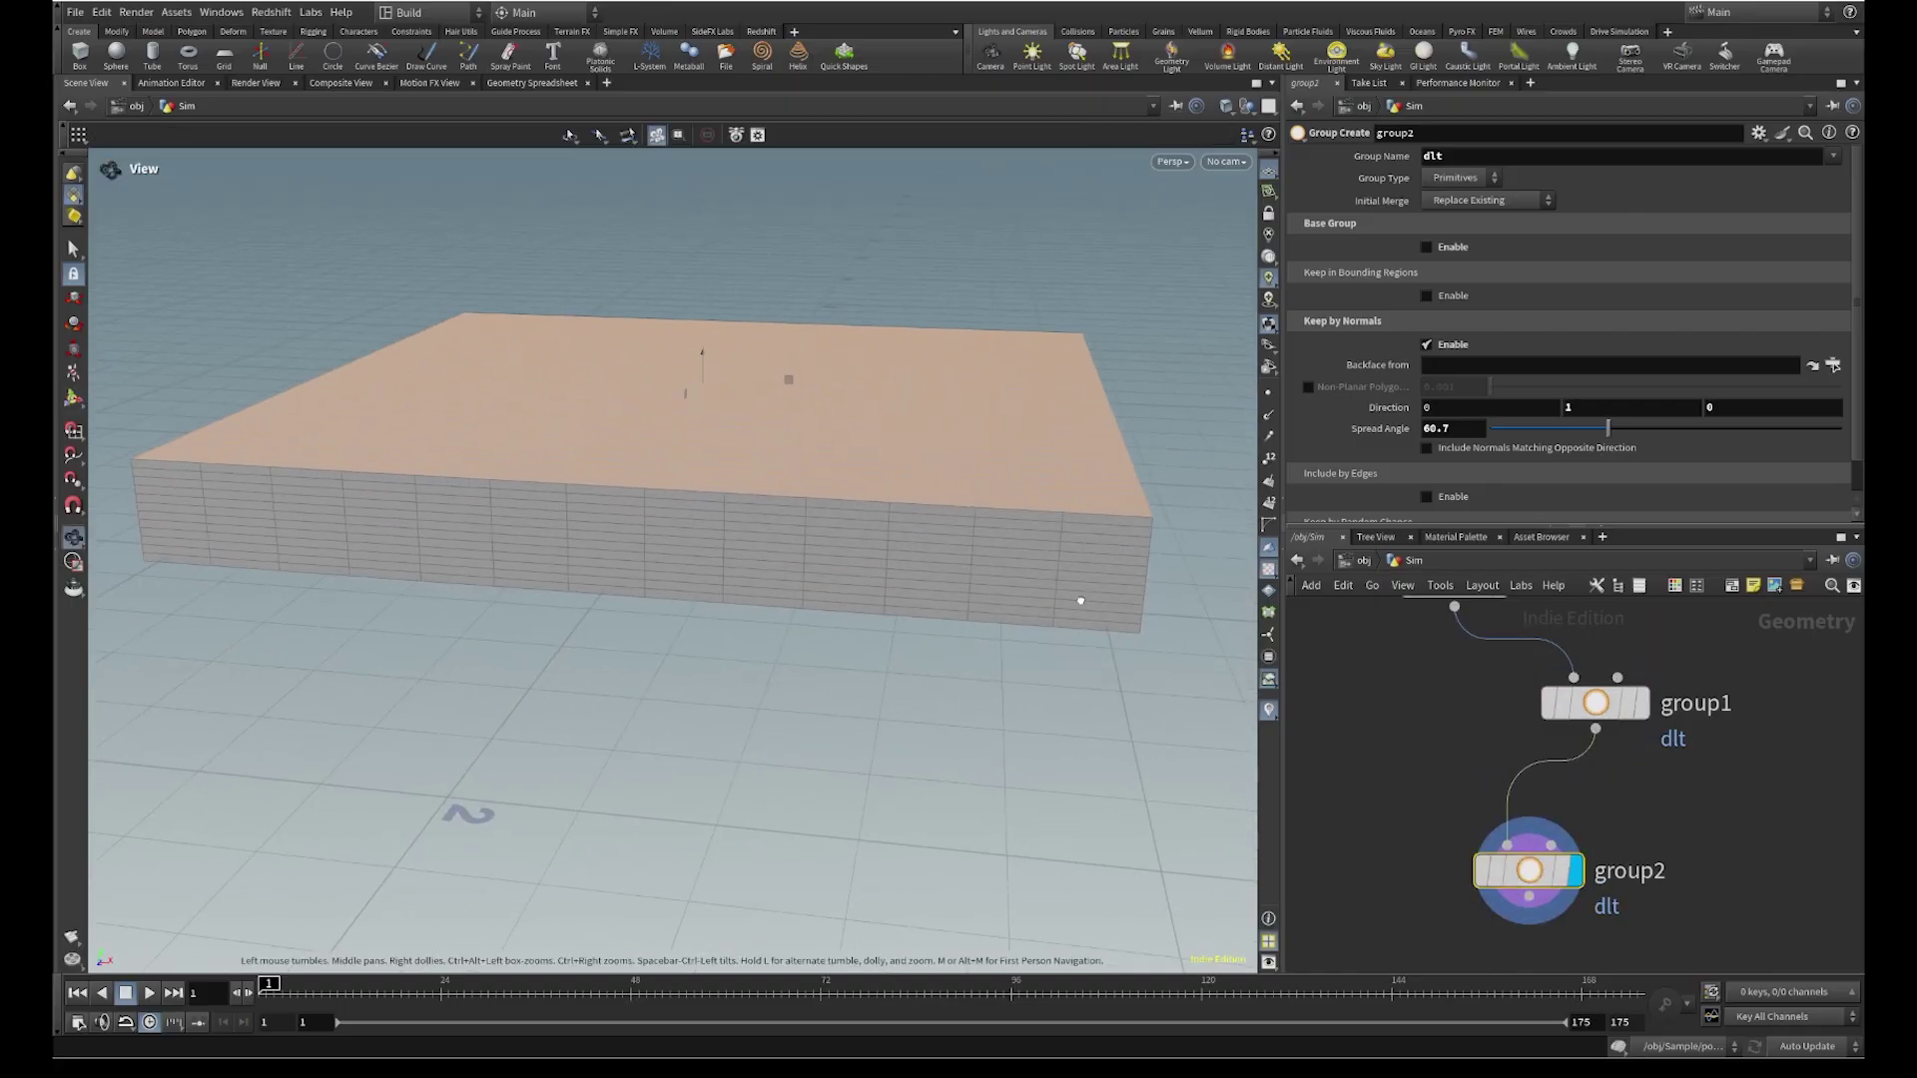
pyautogui.moveTo(1080, 600); pyautogui.dragTo(1164, 522)
pyautogui.press('Return')
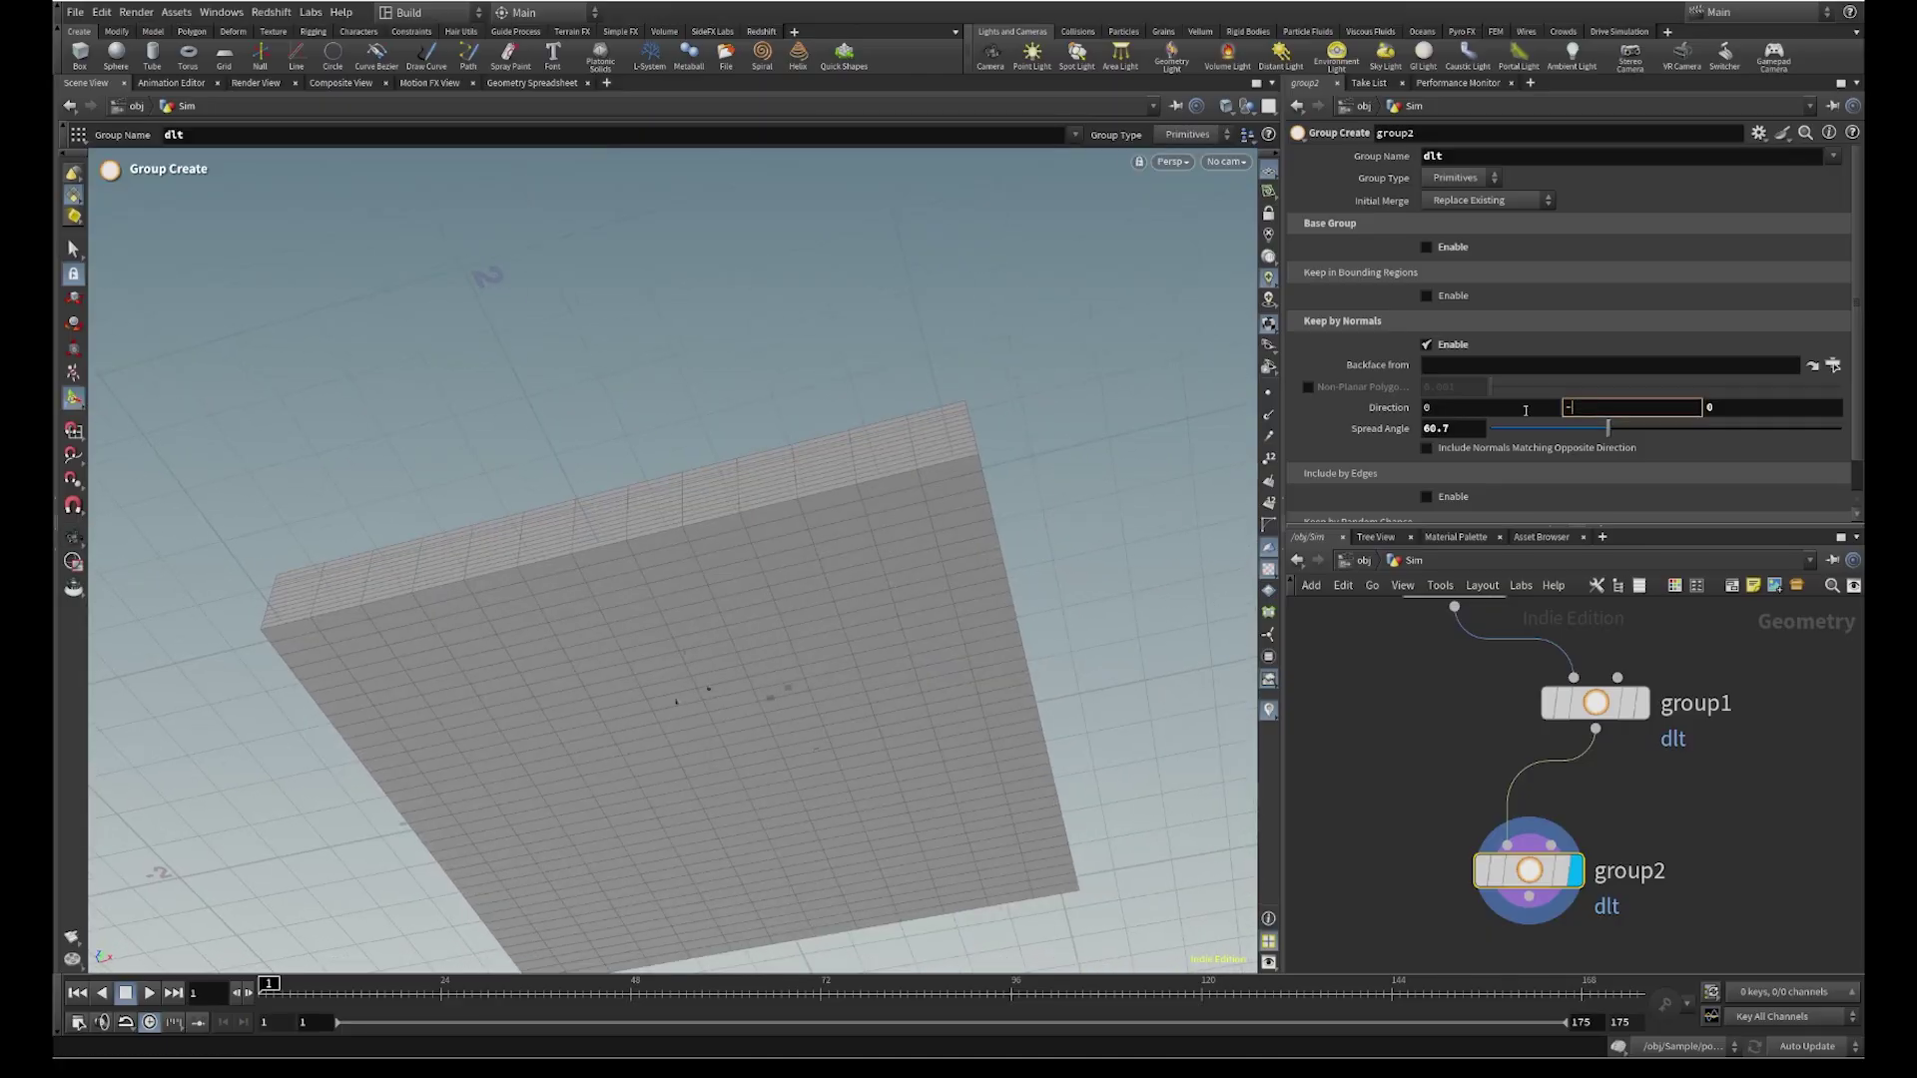
pyautogui.press('Return')
pyautogui.press('Escape')
pyautogui.moveTo(1058, 732); pyautogui.dragTo(1027, 689)
pyautogui.press('Return')
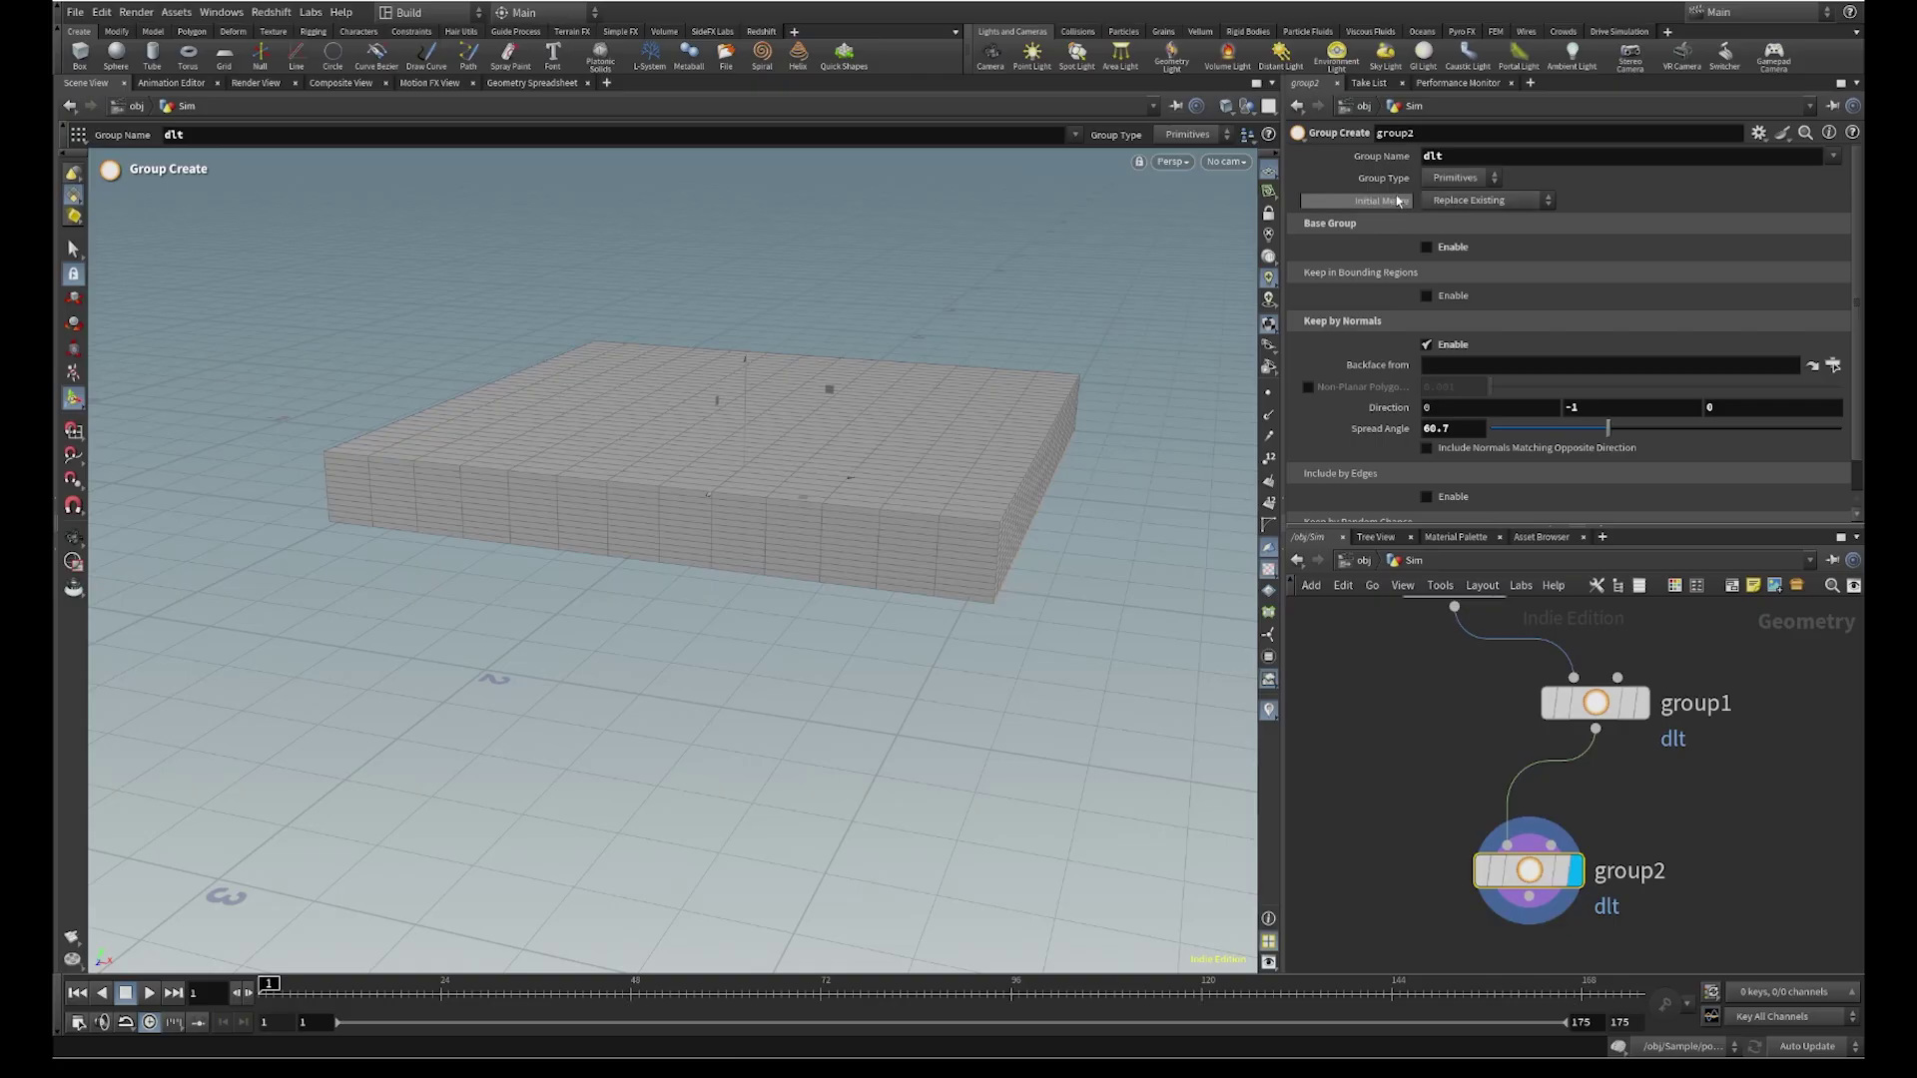
# Set the second group node's Initial Merge to Union with Existing and check the grouping on the box's top and underside
pyautogui.click(1448, 201)
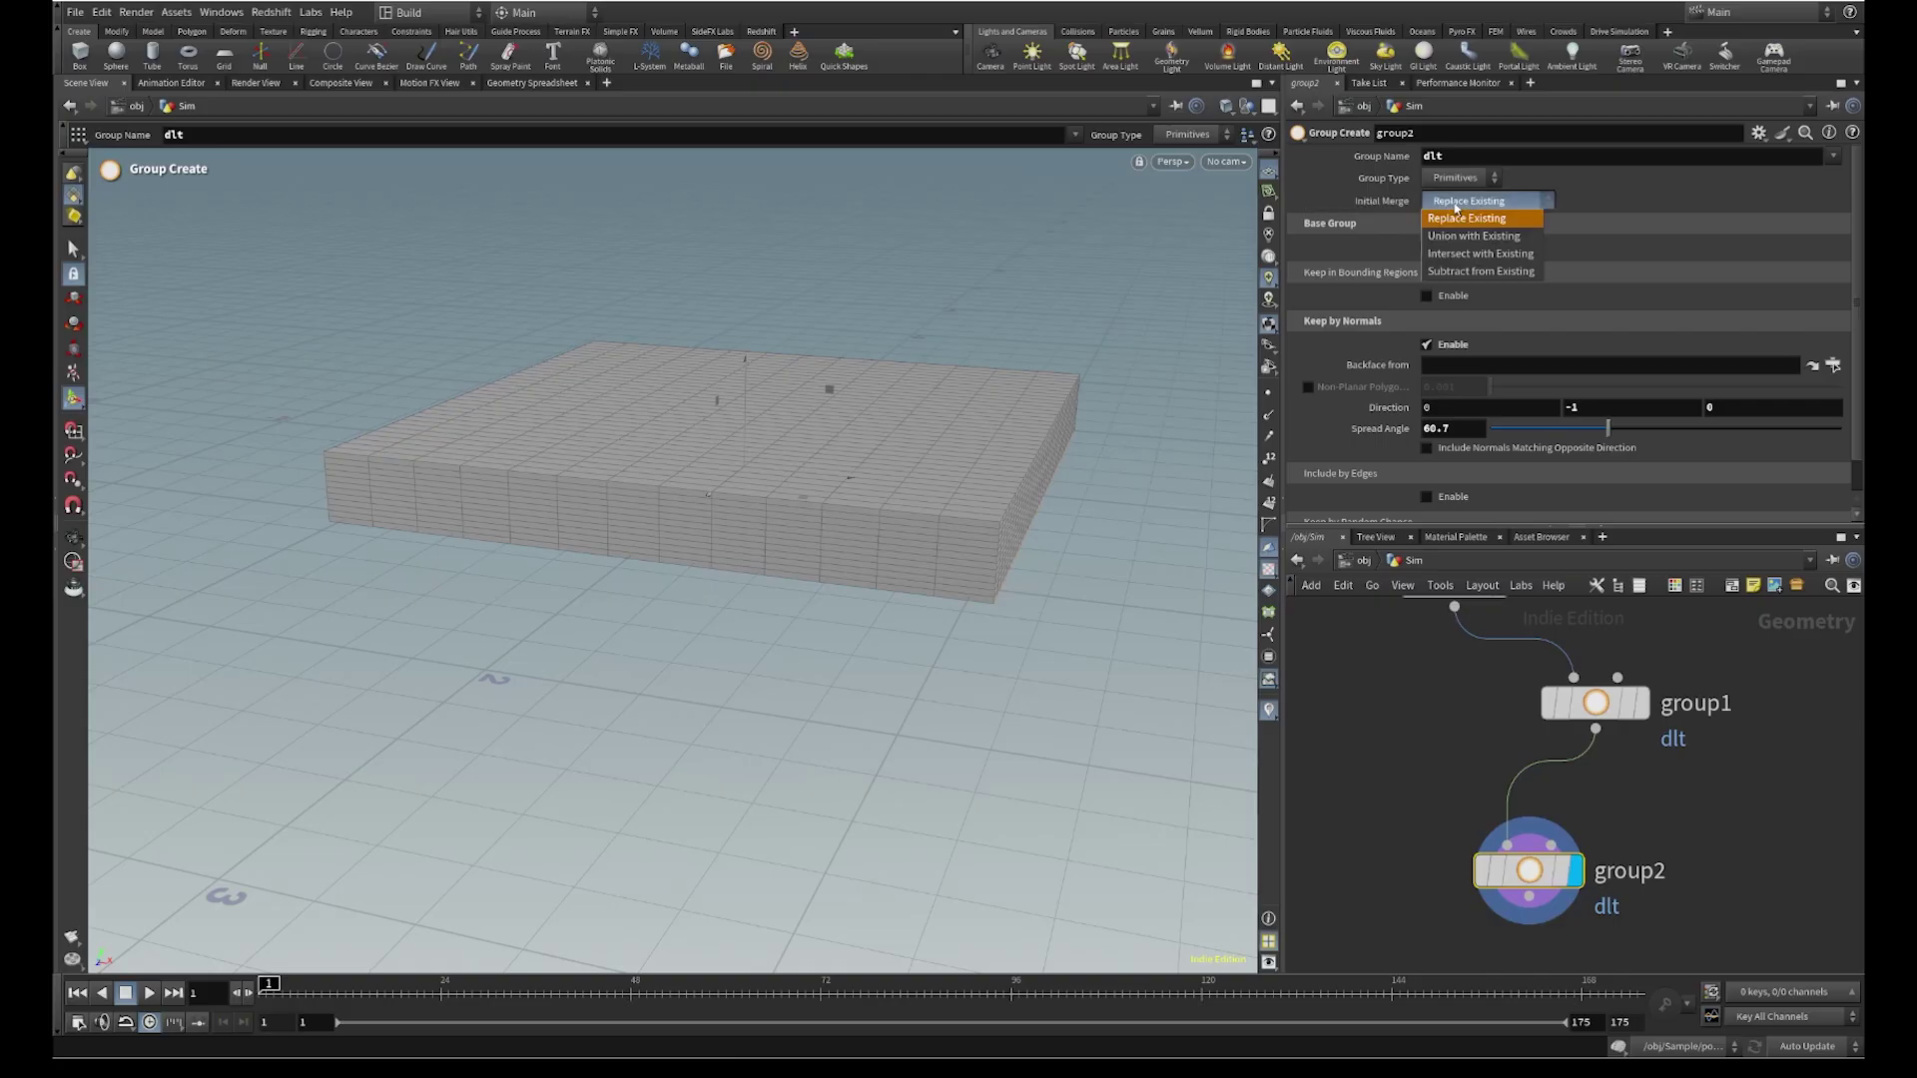
pyautogui.click(1465, 219)
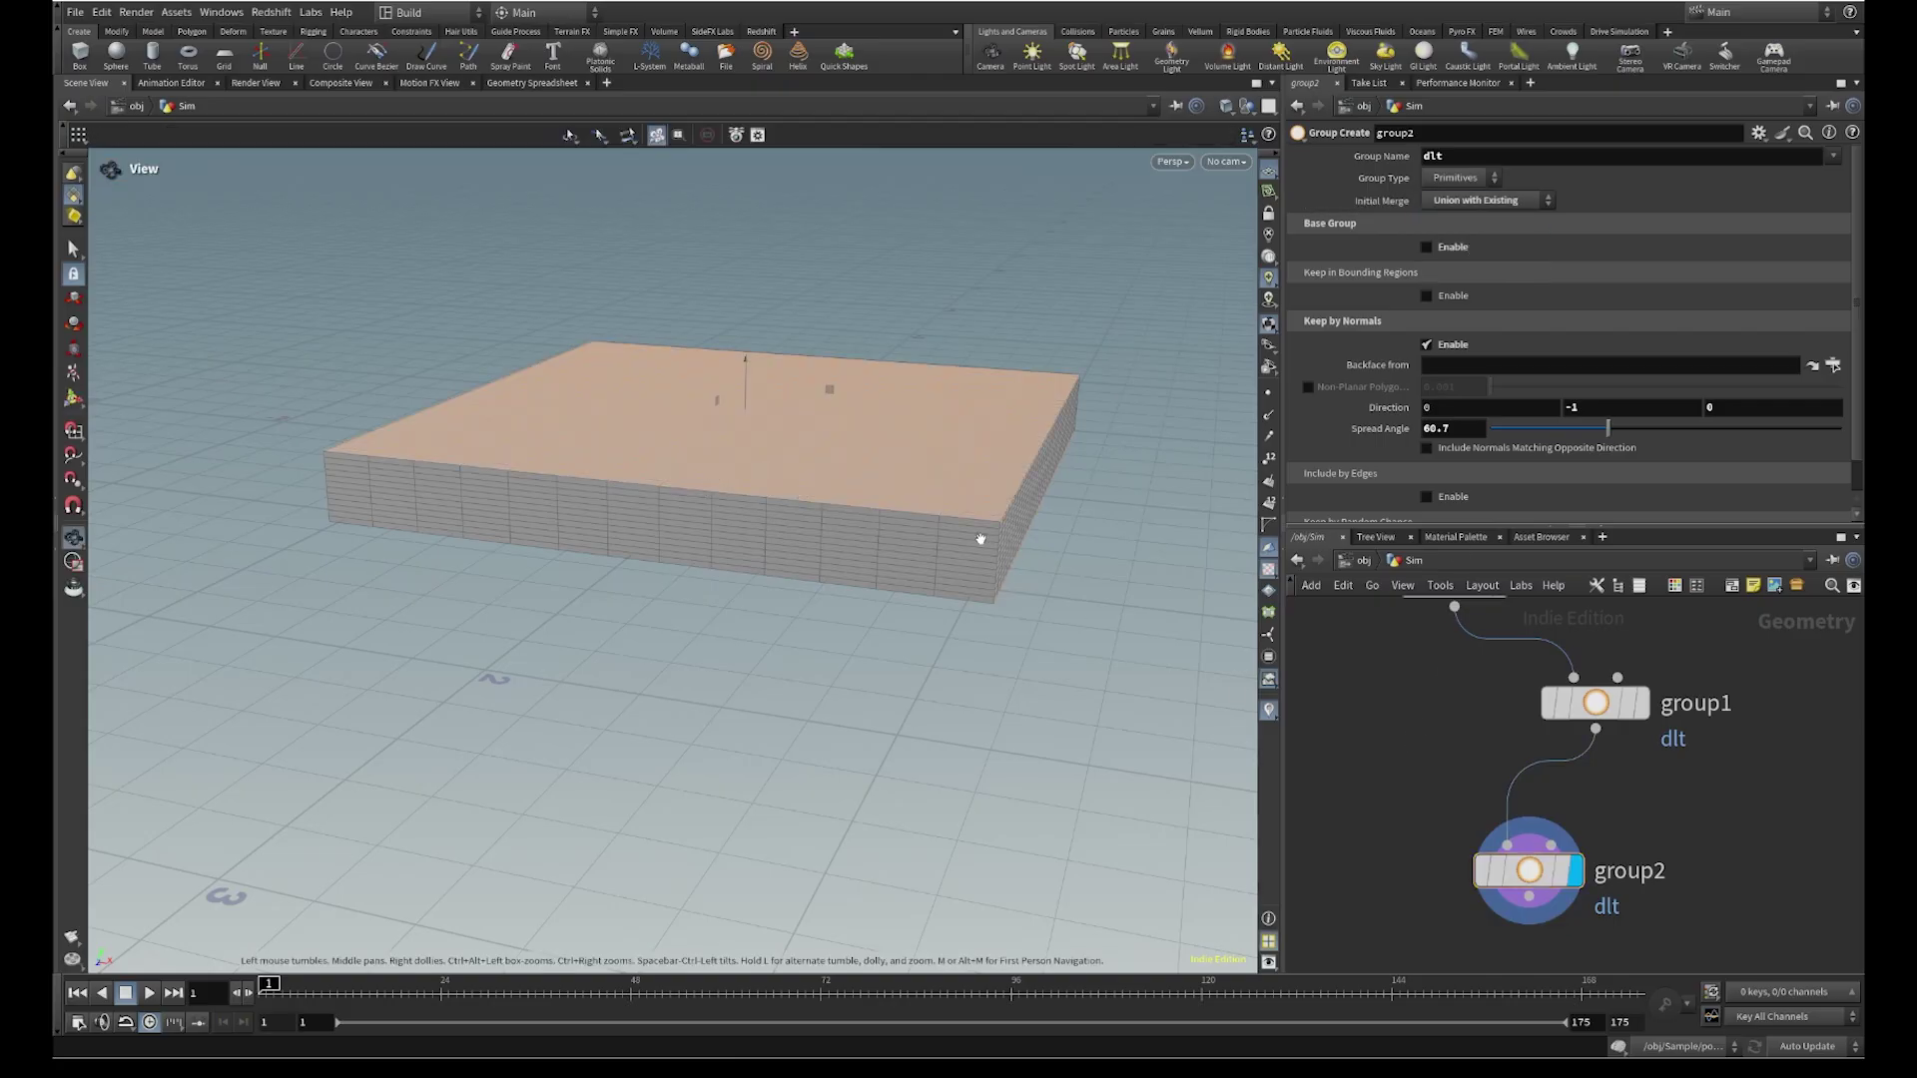
pyautogui.moveTo(985, 543); pyautogui.dragTo(1051, 601, button='middle')
pyautogui.click(1586, 710)
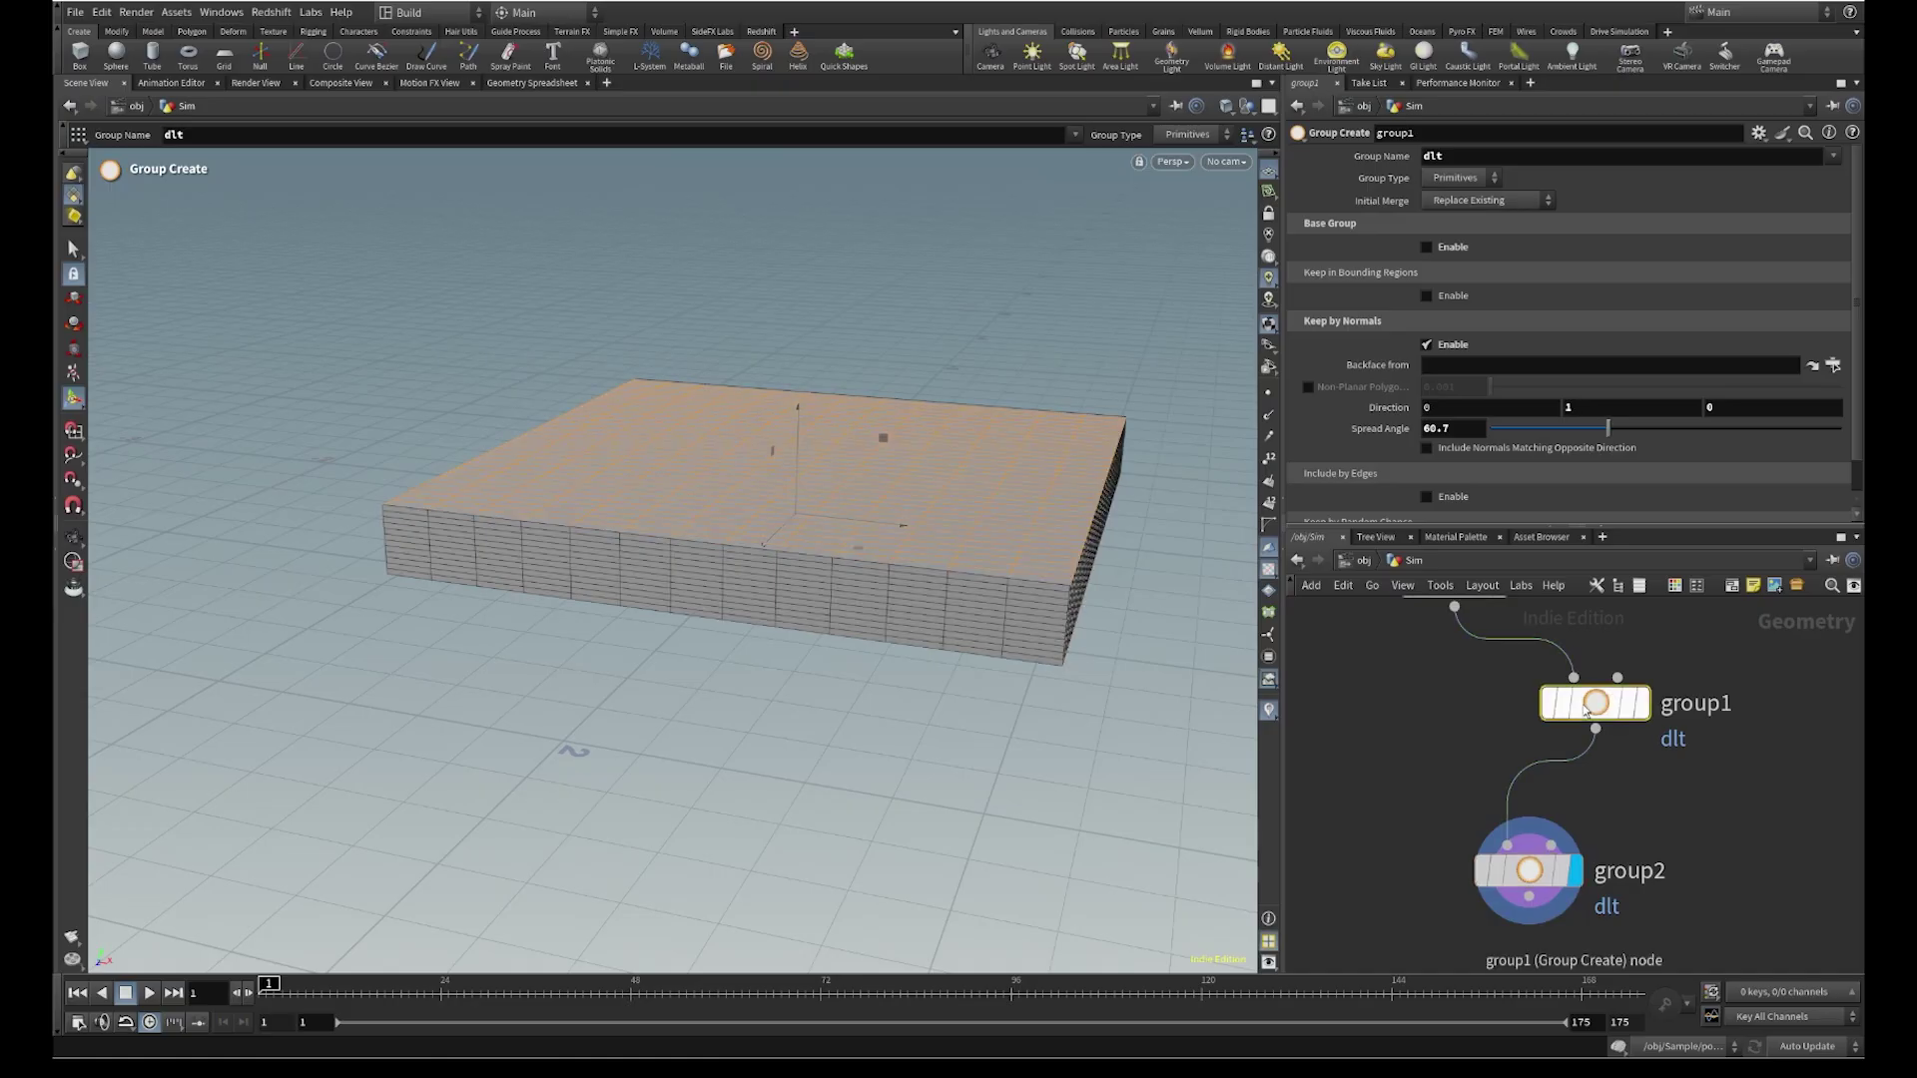
pyautogui.click(1522, 870)
pyautogui.press('Escape')
pyautogui.moveTo(1005, 586); pyautogui.dragTo(994, 445)
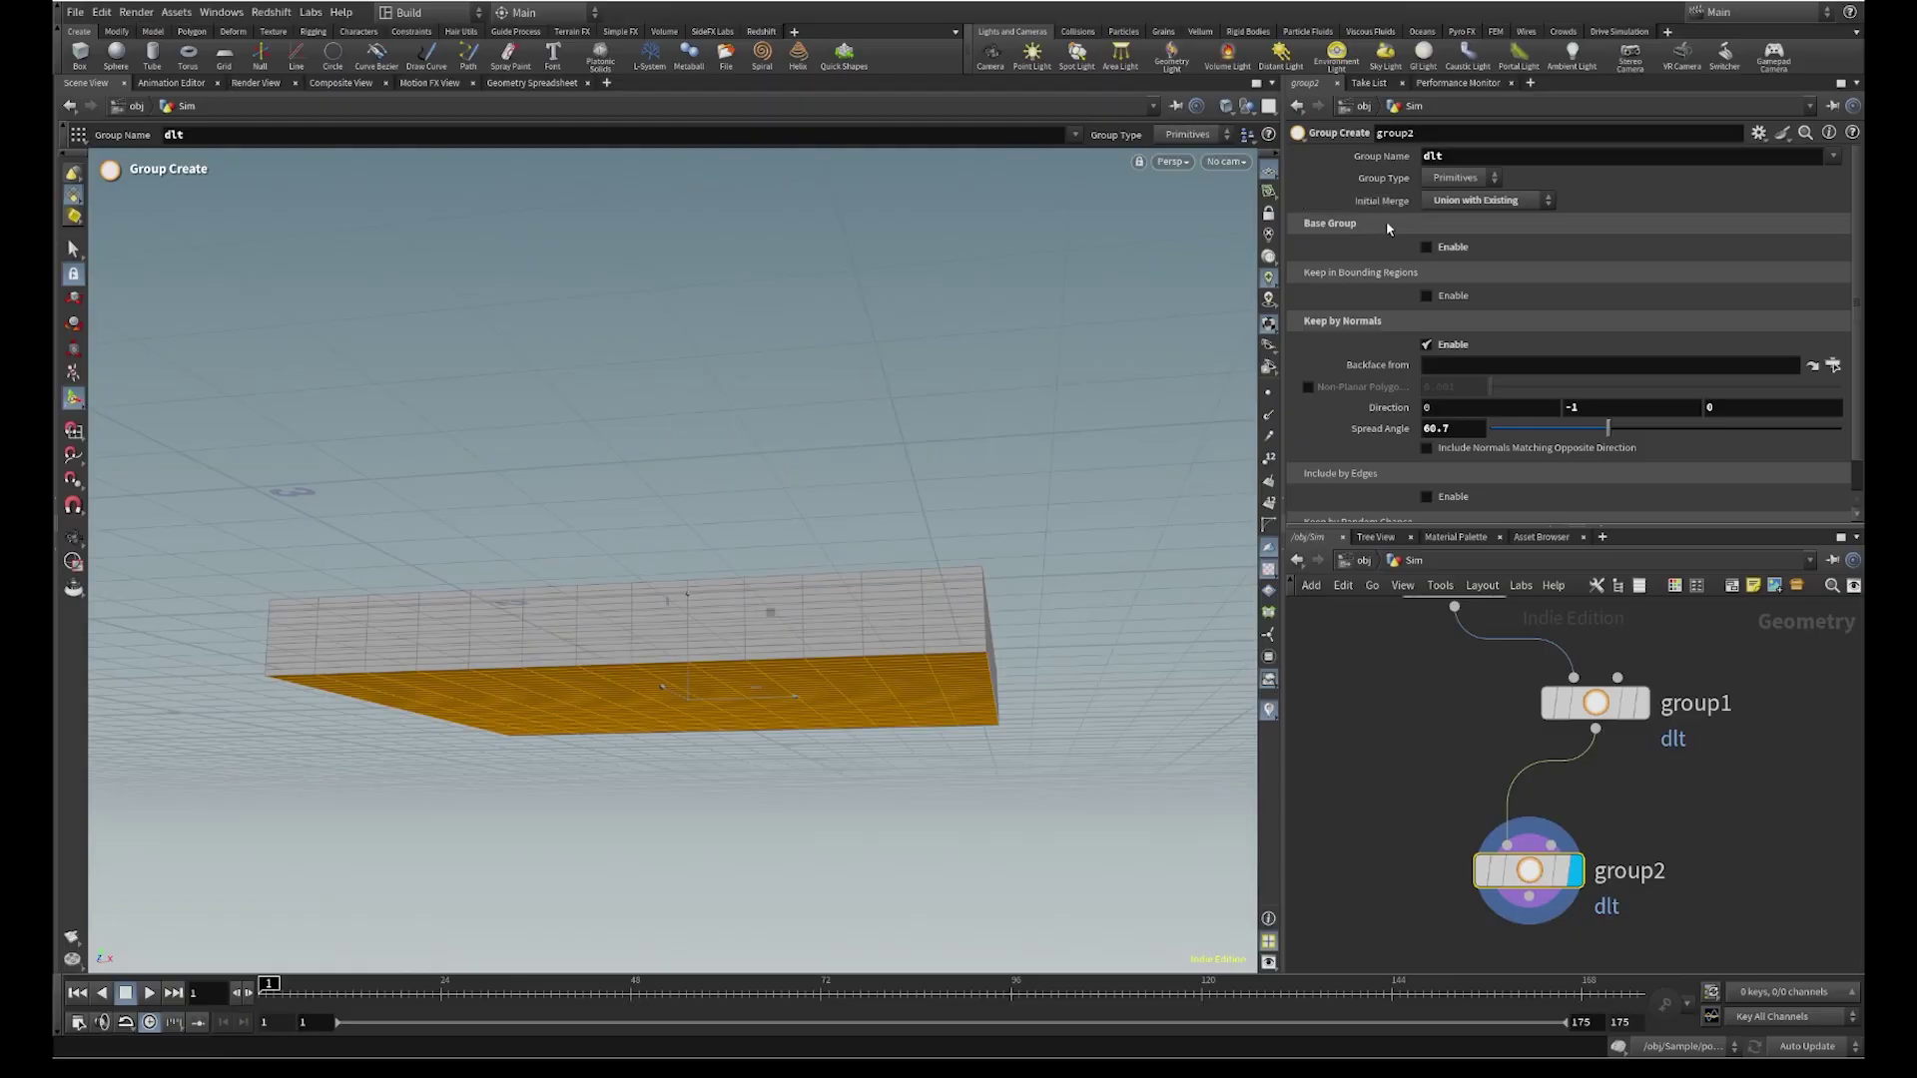
pyautogui.keyDown('alt'); pyautogui.moveTo(893, 528); pyautogui.dragTo(818, 644); pyautogui.keyUp('alt')
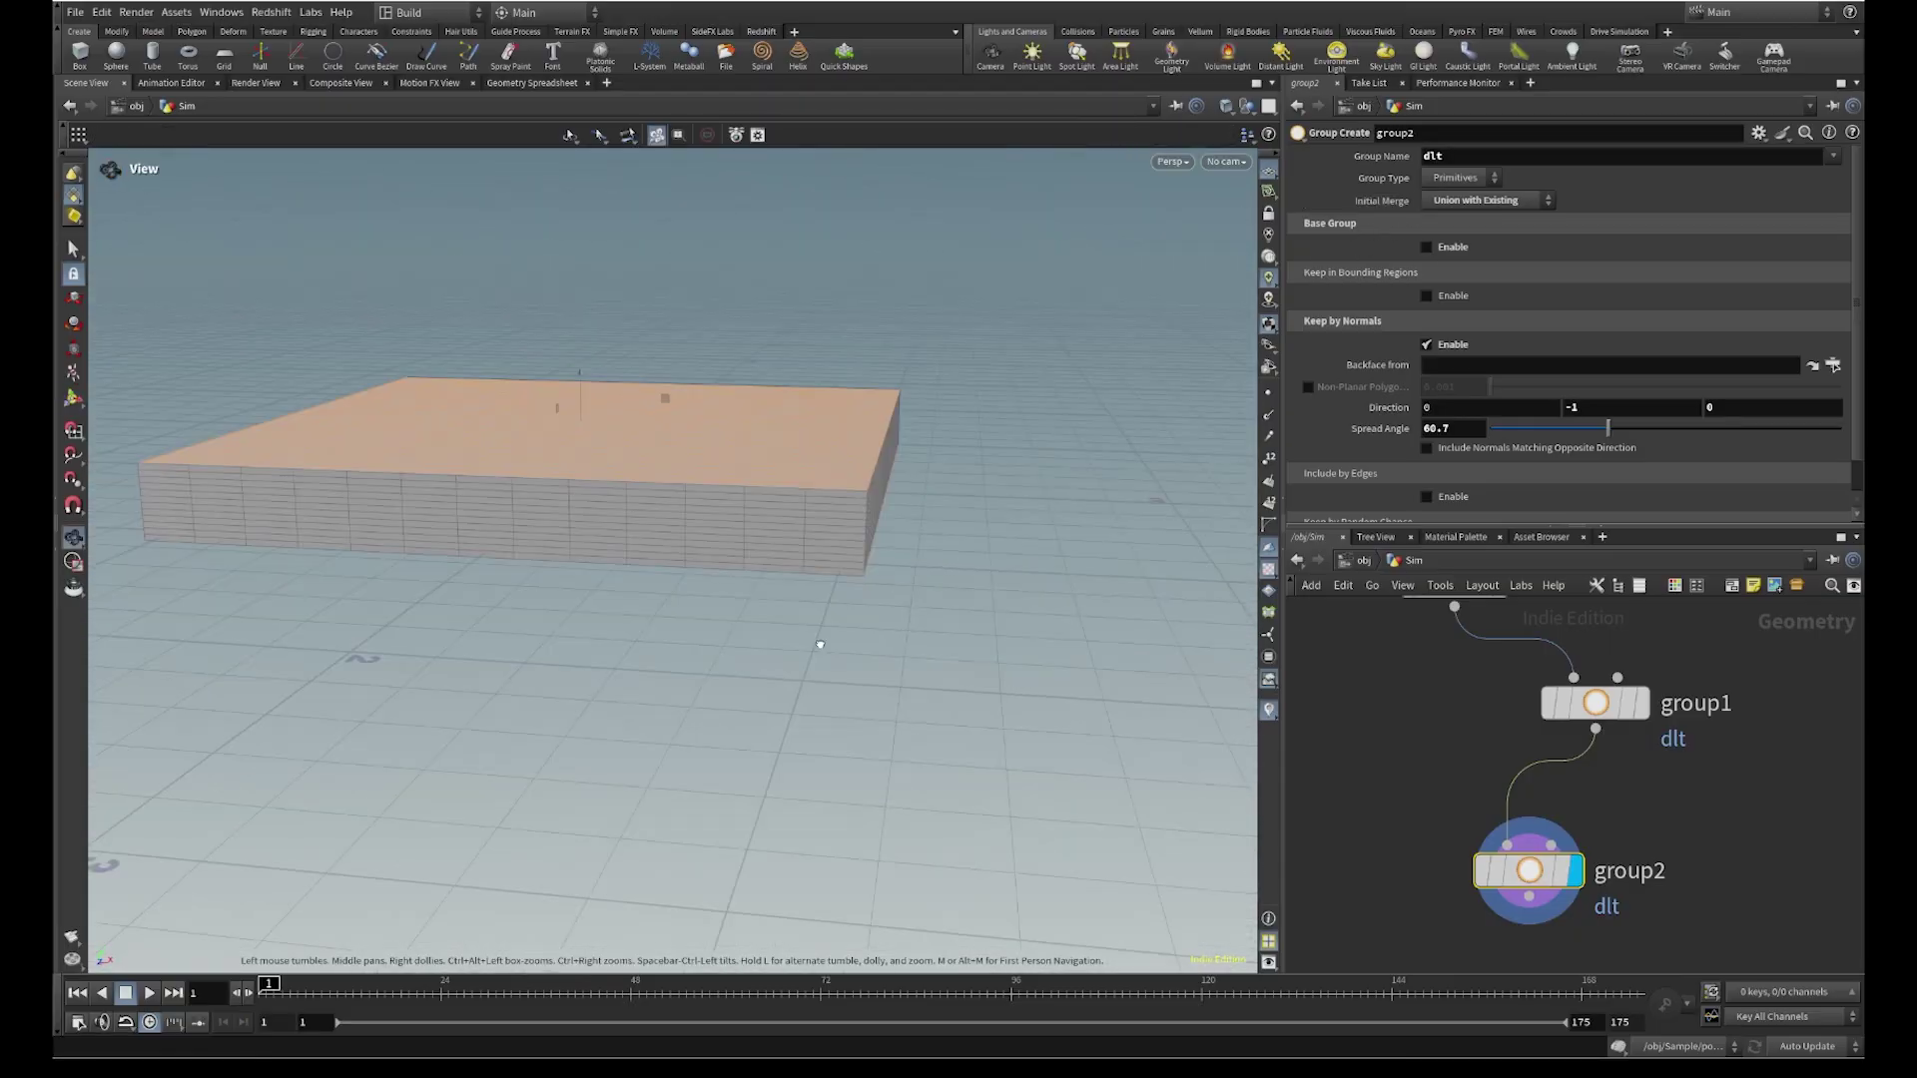
# Add a Blast node below the second group node, wired to its output, and display its result
pyautogui.scroll(-2, 1687, 896)
pyautogui.moveTo(1716, 903); pyautogui.dragTo(1703, 809, button='middle')
pyautogui.scroll(1, 1559, 805)
pyautogui.moveTo(1564, 802); pyautogui.dragTo(1459, 913)
pyautogui.press('Tab')
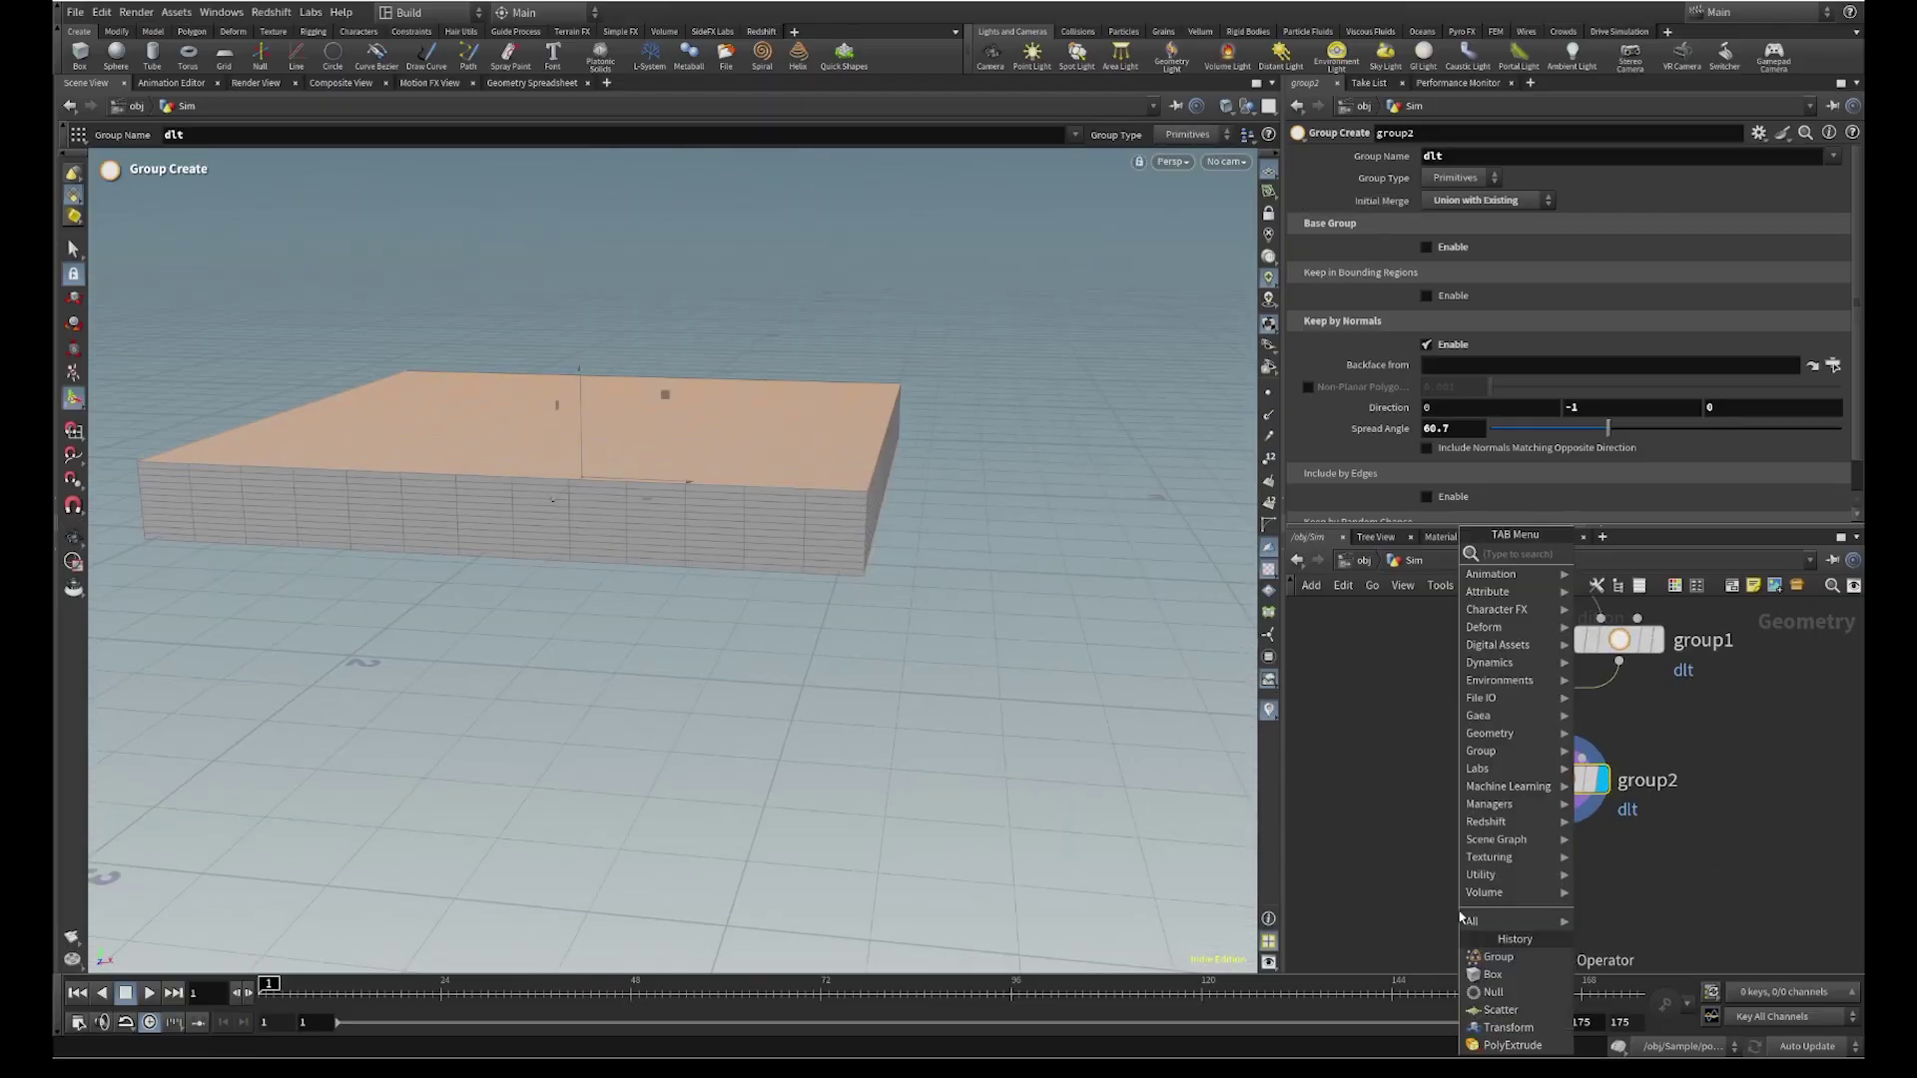
pyautogui.write('blast')
pyautogui.press('Return')
pyautogui.click(1458, 909)
pyautogui.click(1499, 912)
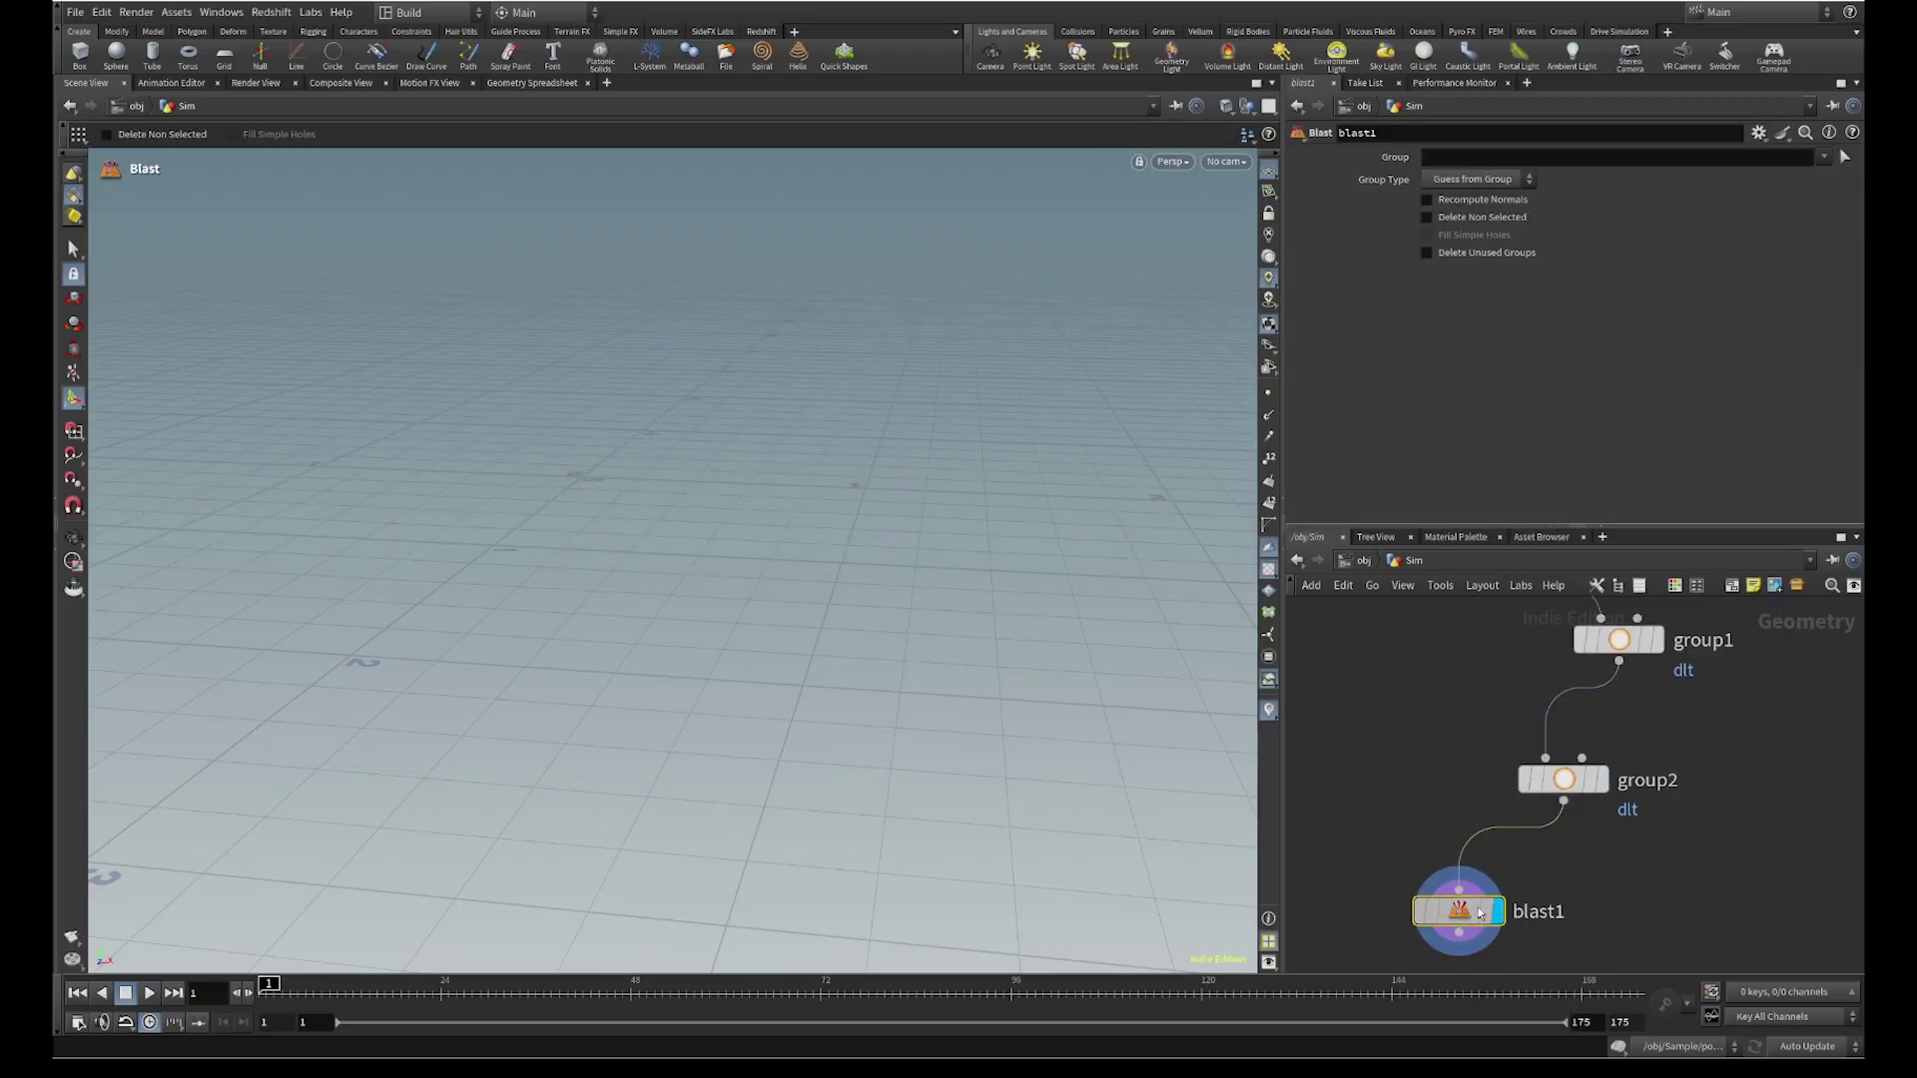
# Set the Blast node's Group to dlt to delete the box's top and underside, leaving only the side walls
pyautogui.click(1827, 180)
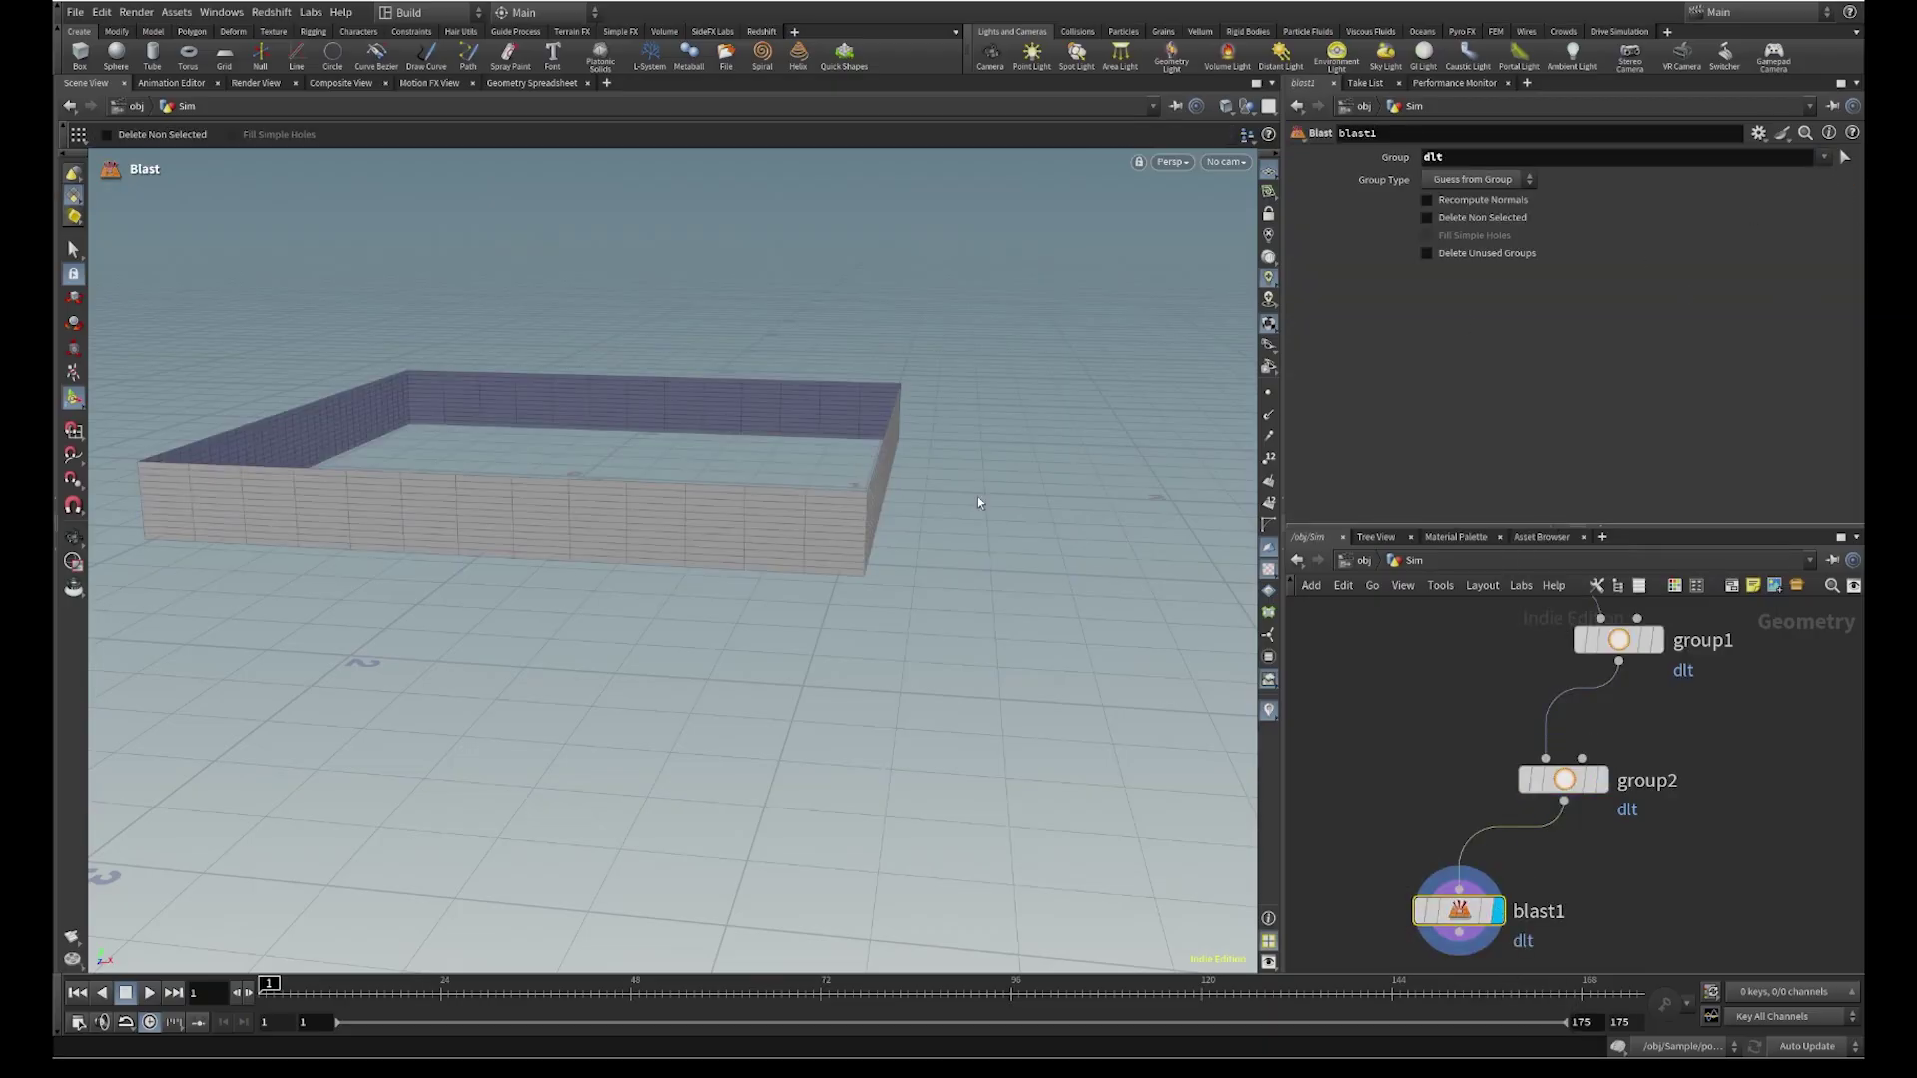
pyautogui.press('Escape')
pyautogui.moveTo(976, 501)
pyautogui.mouseDown()
pyautogui.moveTo(1082, 535)
pyautogui.moveTo(1010, 590)
pyautogui.moveTo(1004, 512)
pyautogui.mouseUp()
pyautogui.keyDown('alt'); pyautogui.moveTo(1004, 512); pyautogui.dragTo(877, 578, button='right'); pyautogui.keyUp('alt')
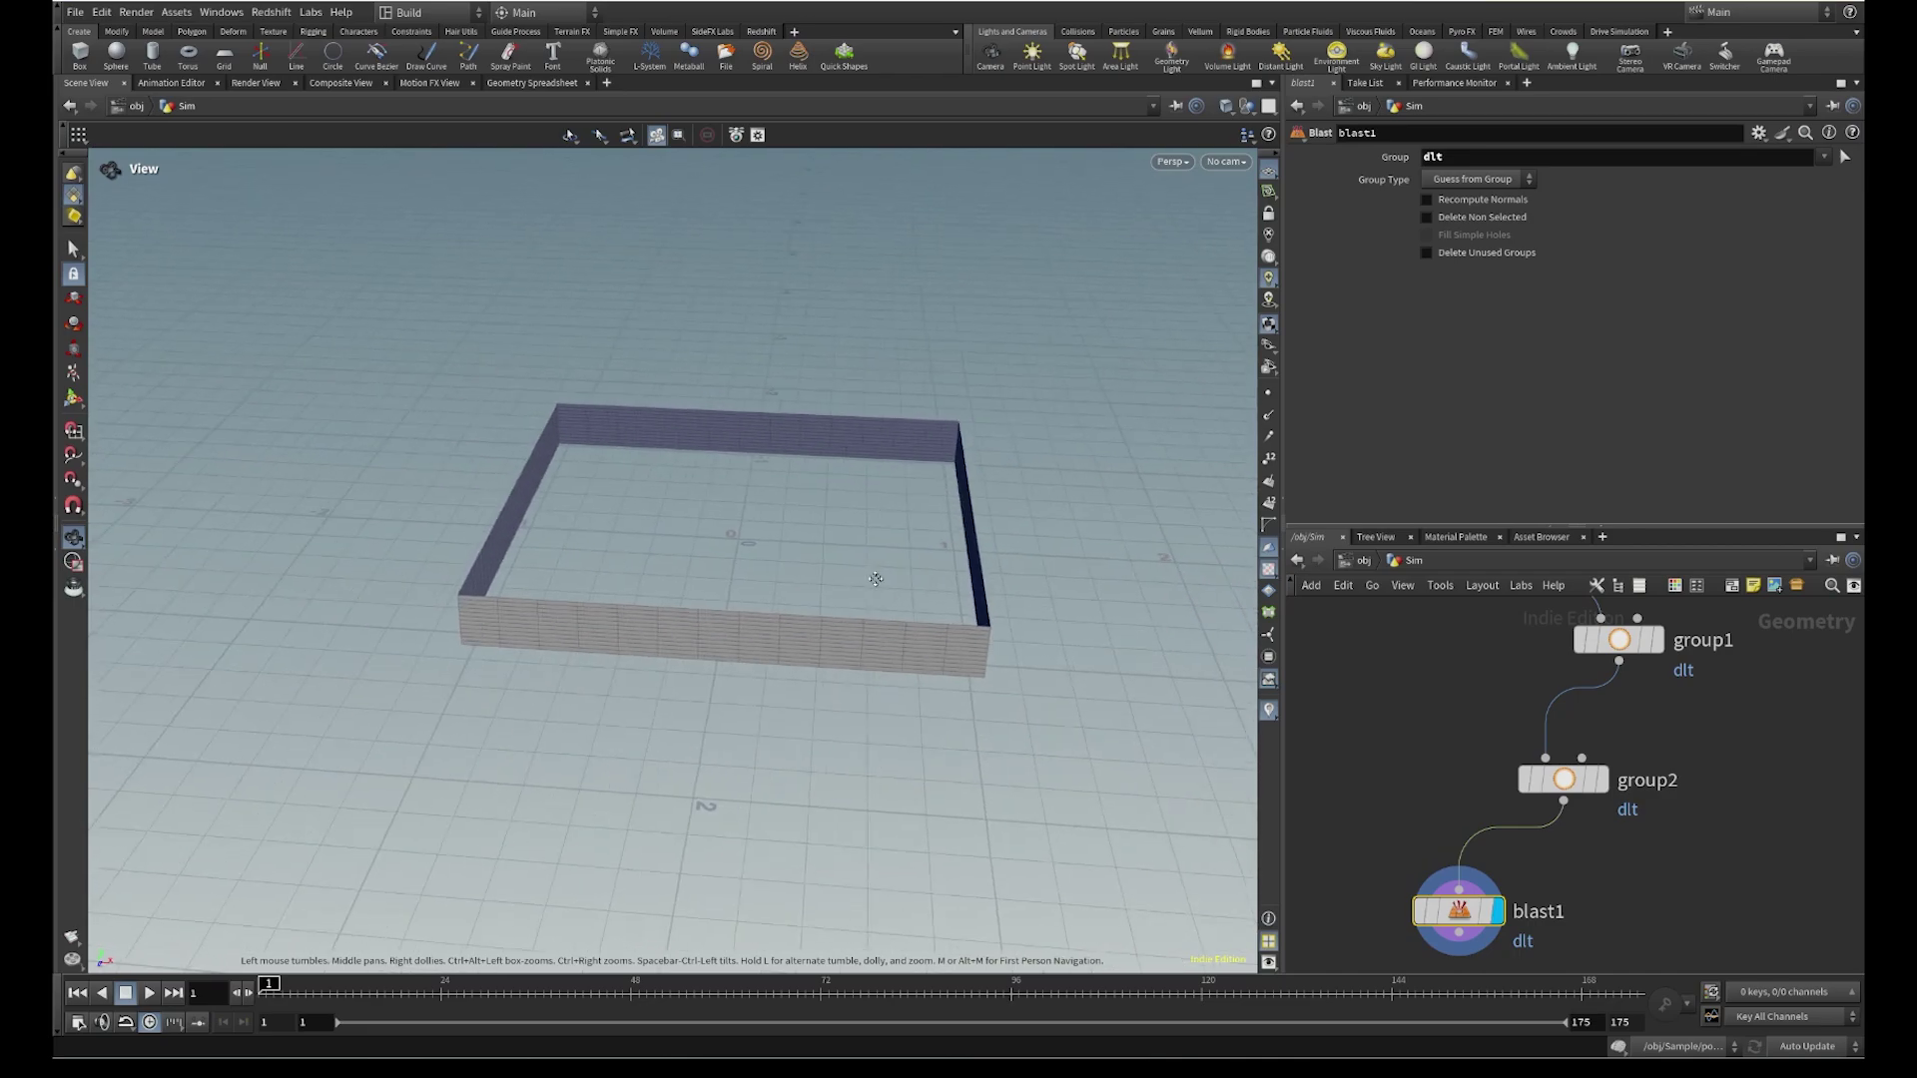
# Add a PolyExtrude node fed by the Blast node's output and display its result
pyautogui.scroll(-5, 1681, 866)
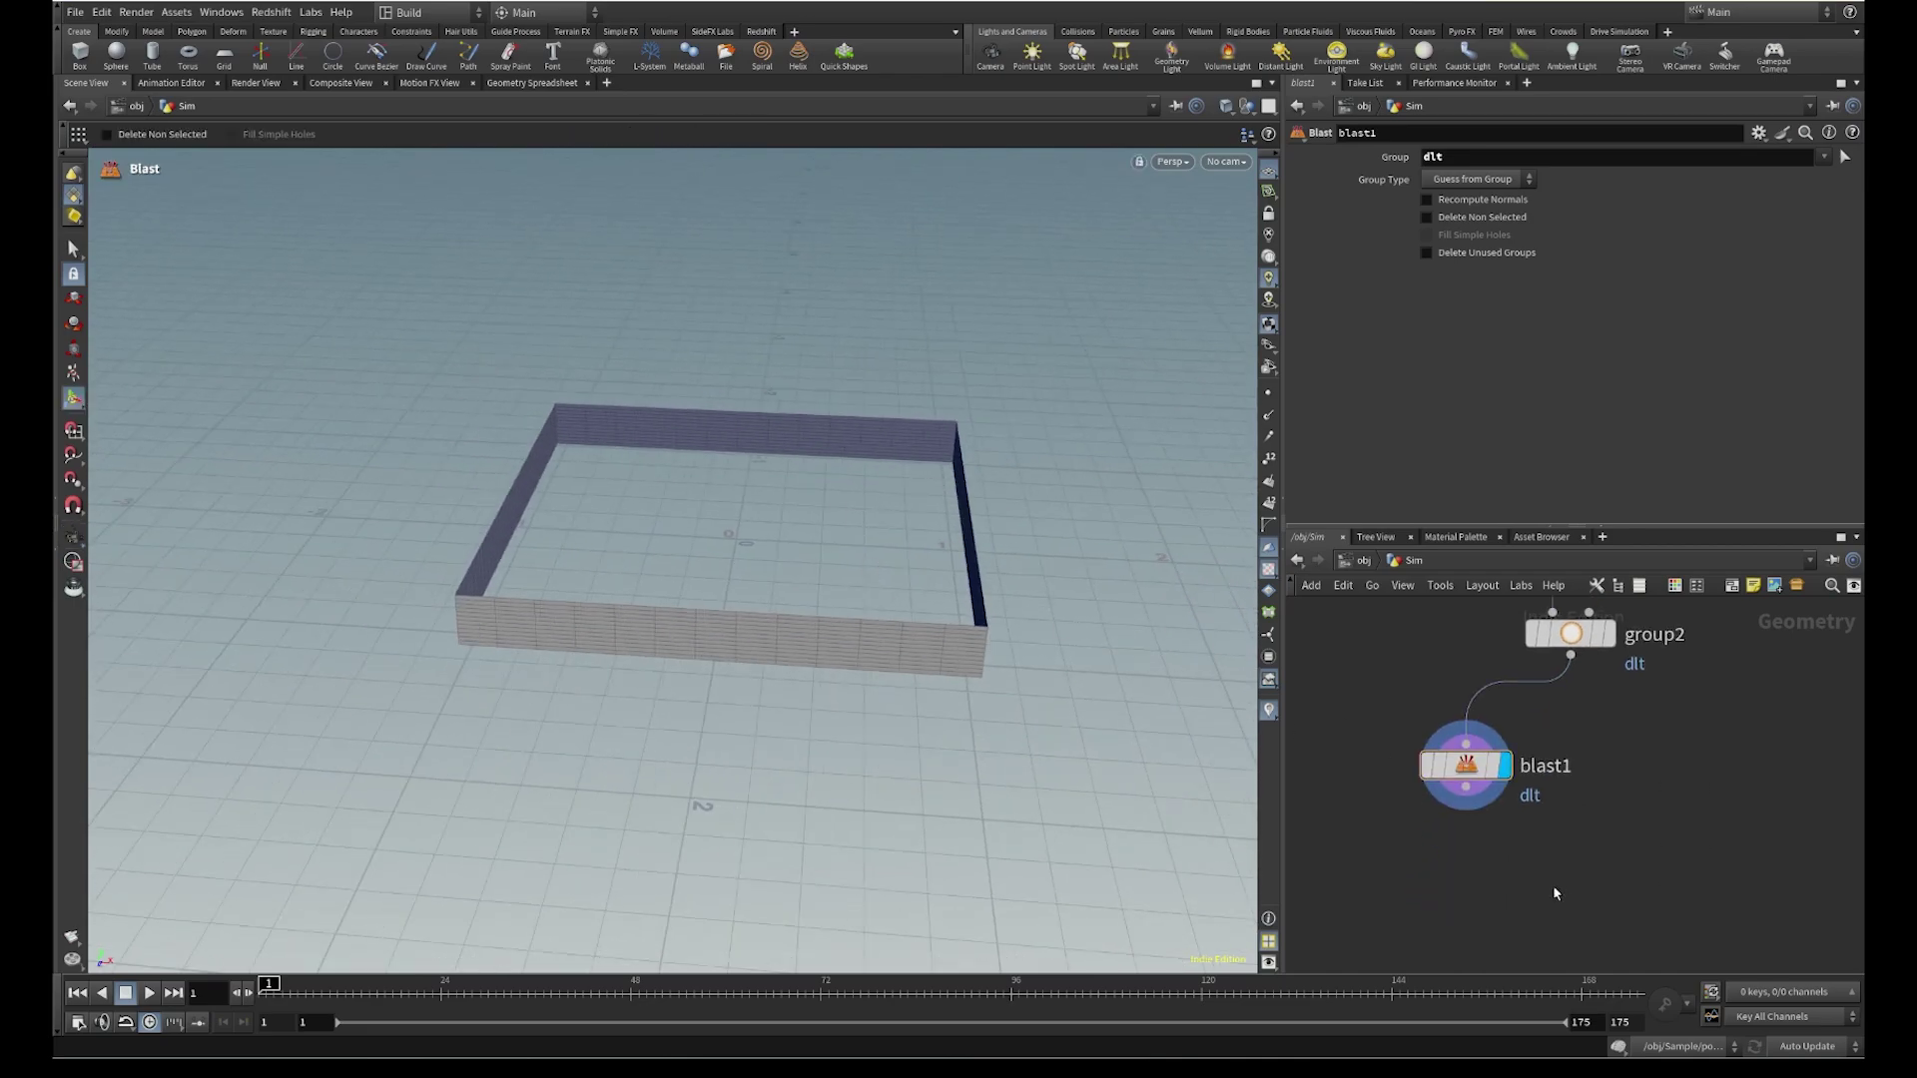
pyautogui.moveTo(1394, 681); pyautogui.dragTo(1498, 872)
pyautogui.write('p')
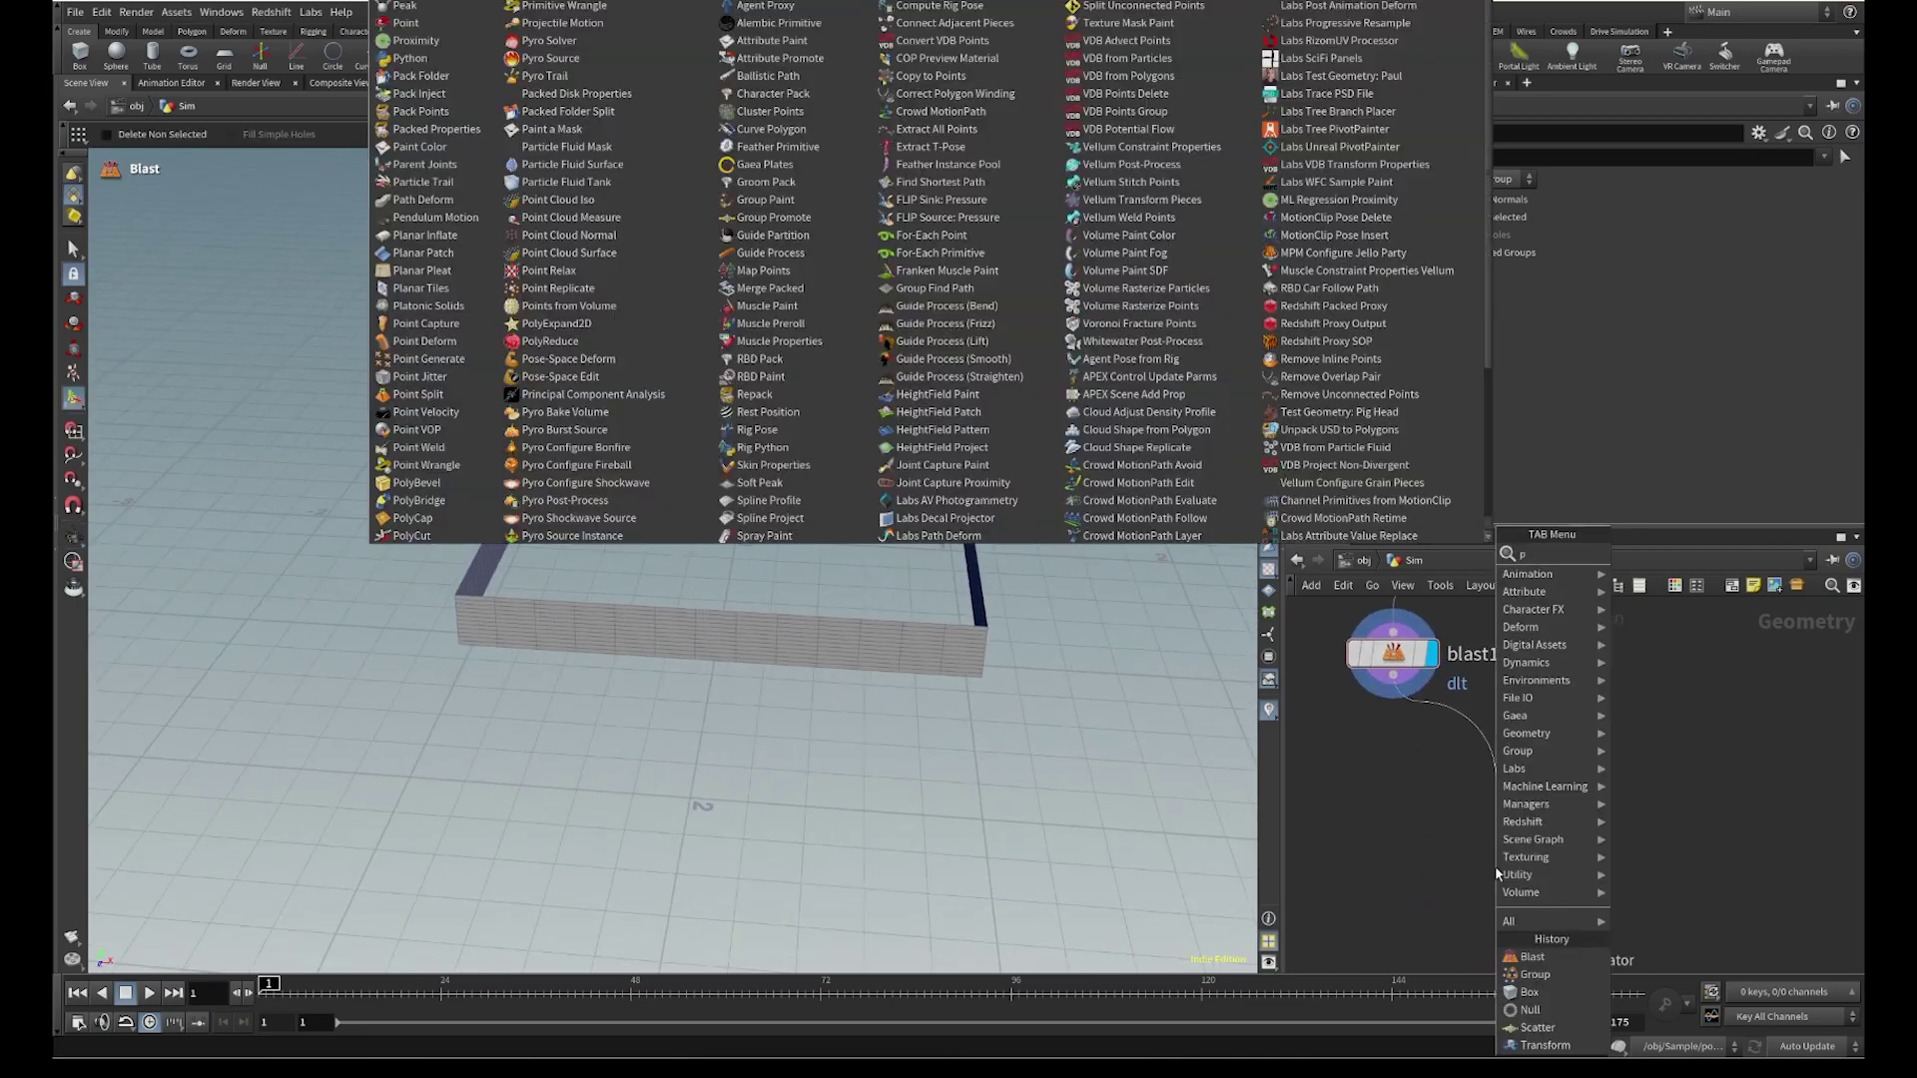
pyautogui.write('olyet')
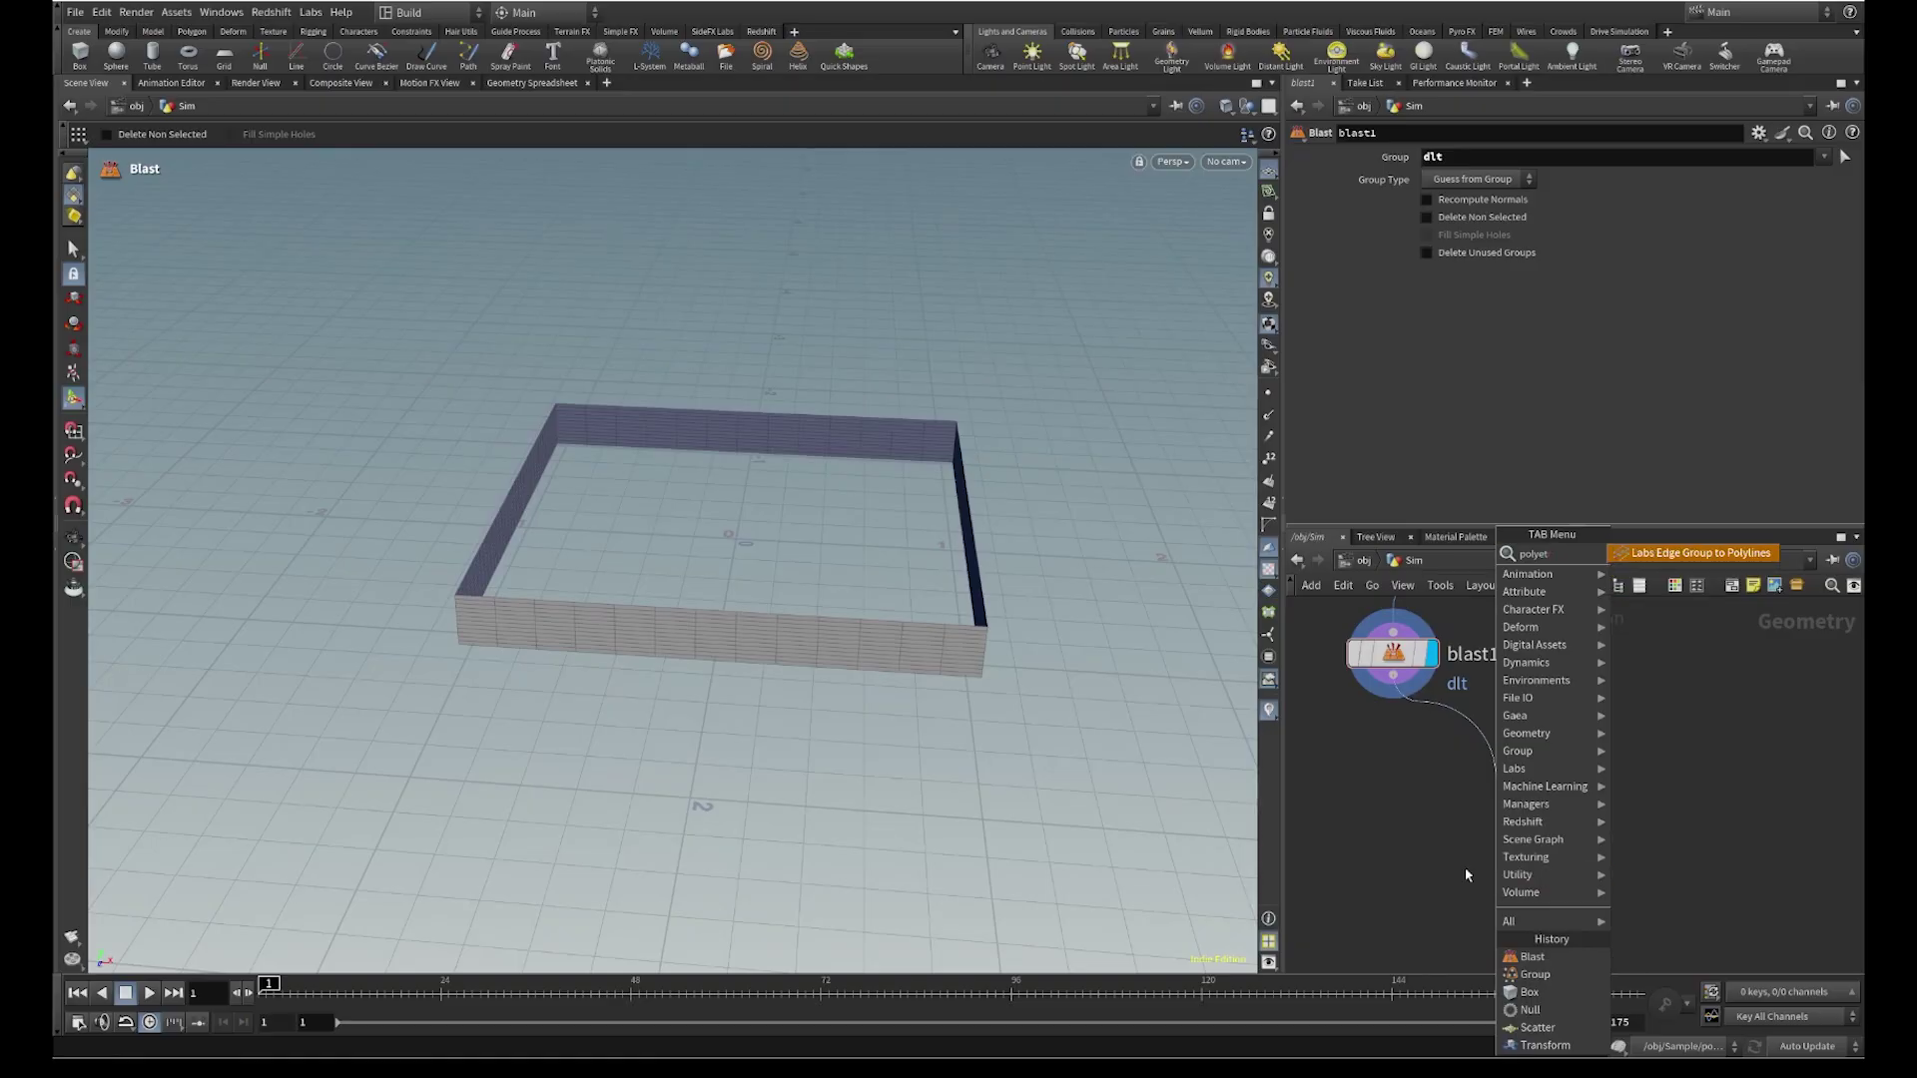
pyautogui.press('BackSpace')
pyautogui.write('xtr')
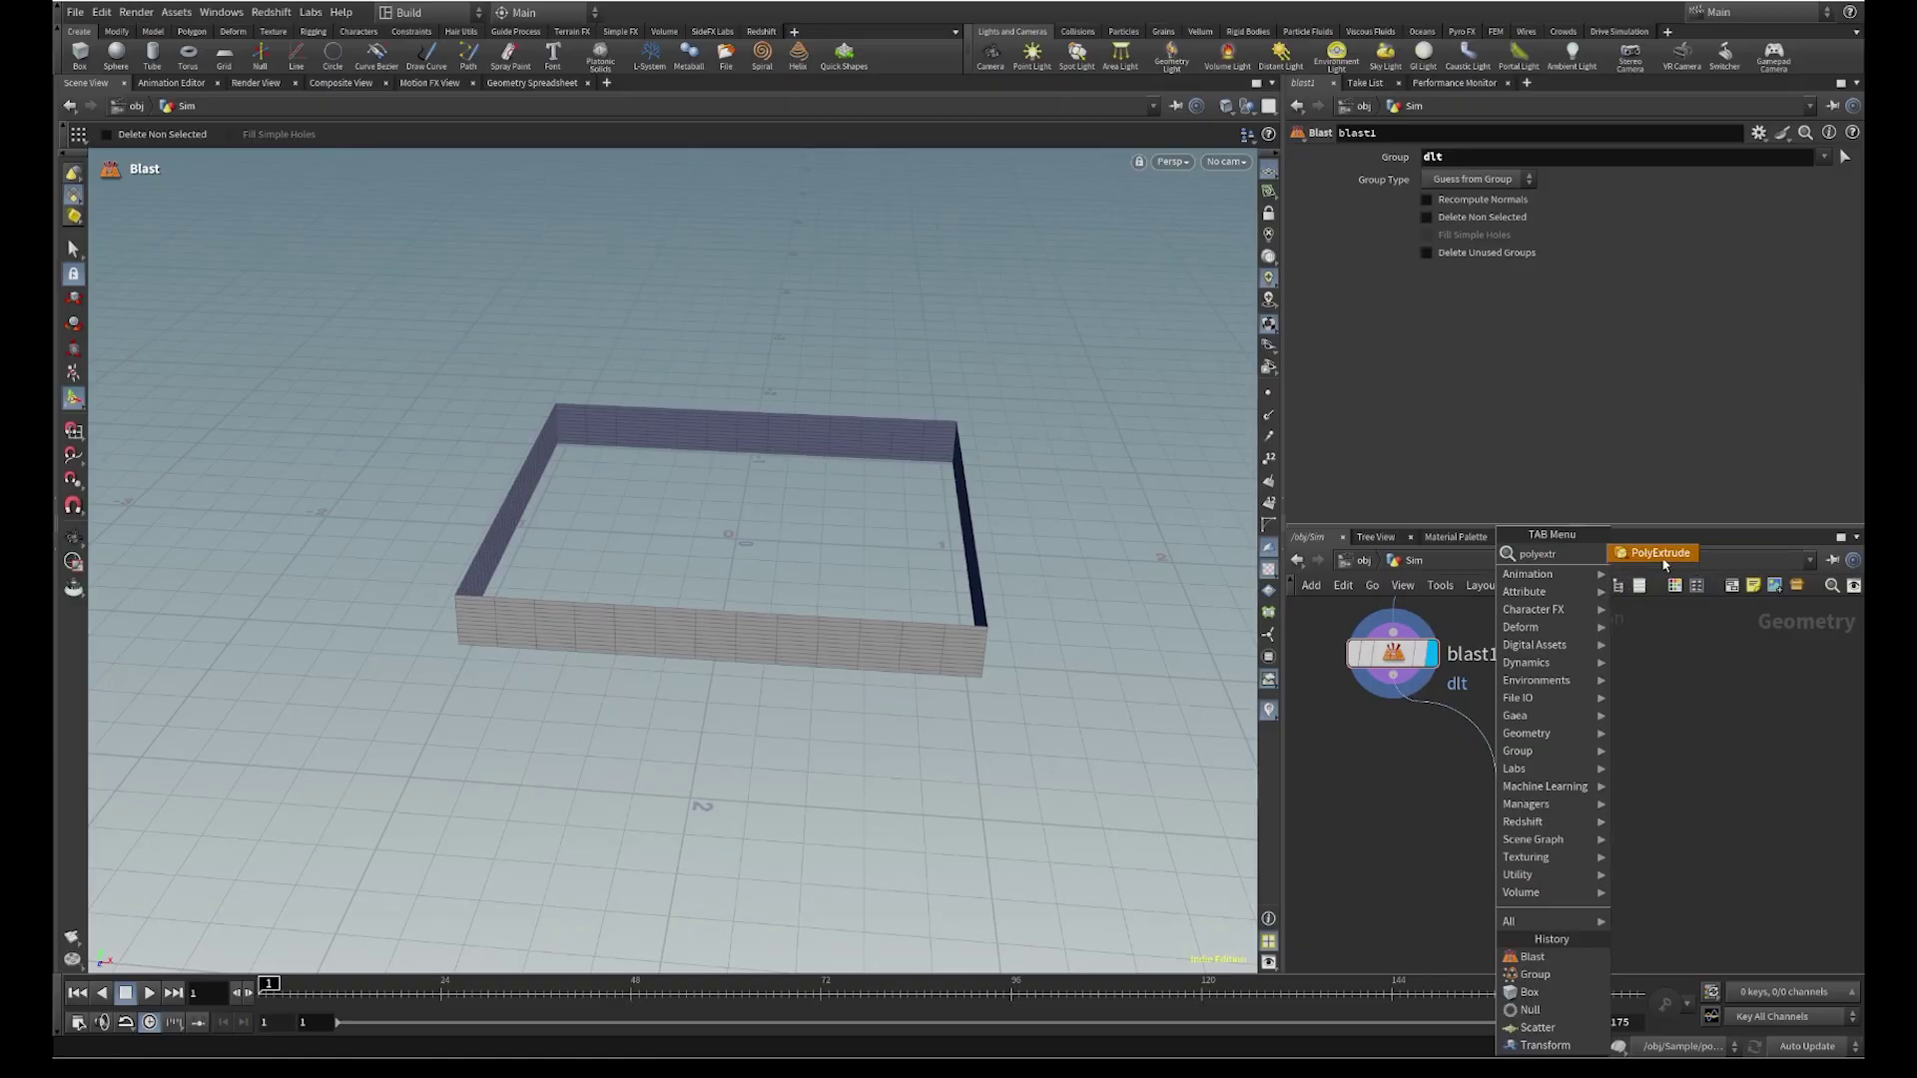
pyautogui.click(1663, 565)
pyautogui.click(1485, 865)
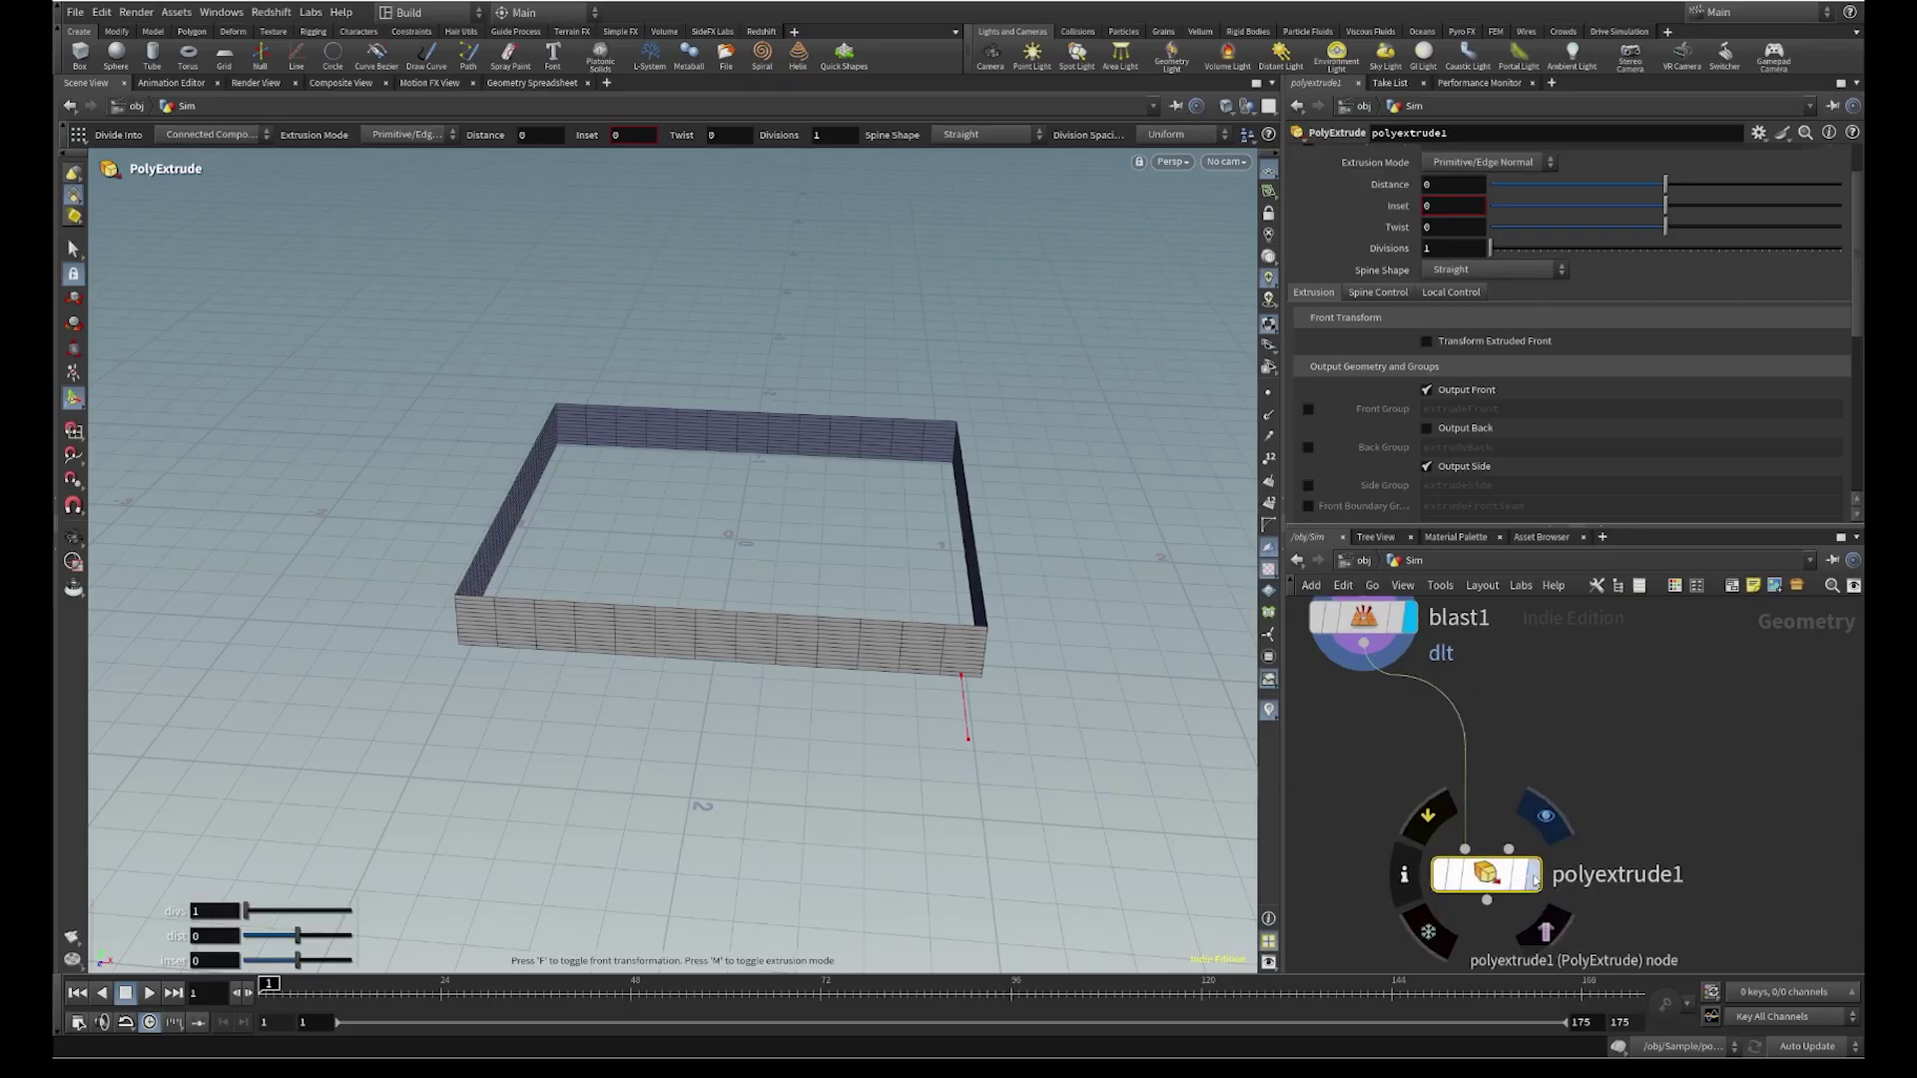
# Extrude the walls by a Distance of 0.005 and enable Output Back to give them closed thickness
pyautogui.scroll(3, 1040, 422)
pyautogui.press('Return')
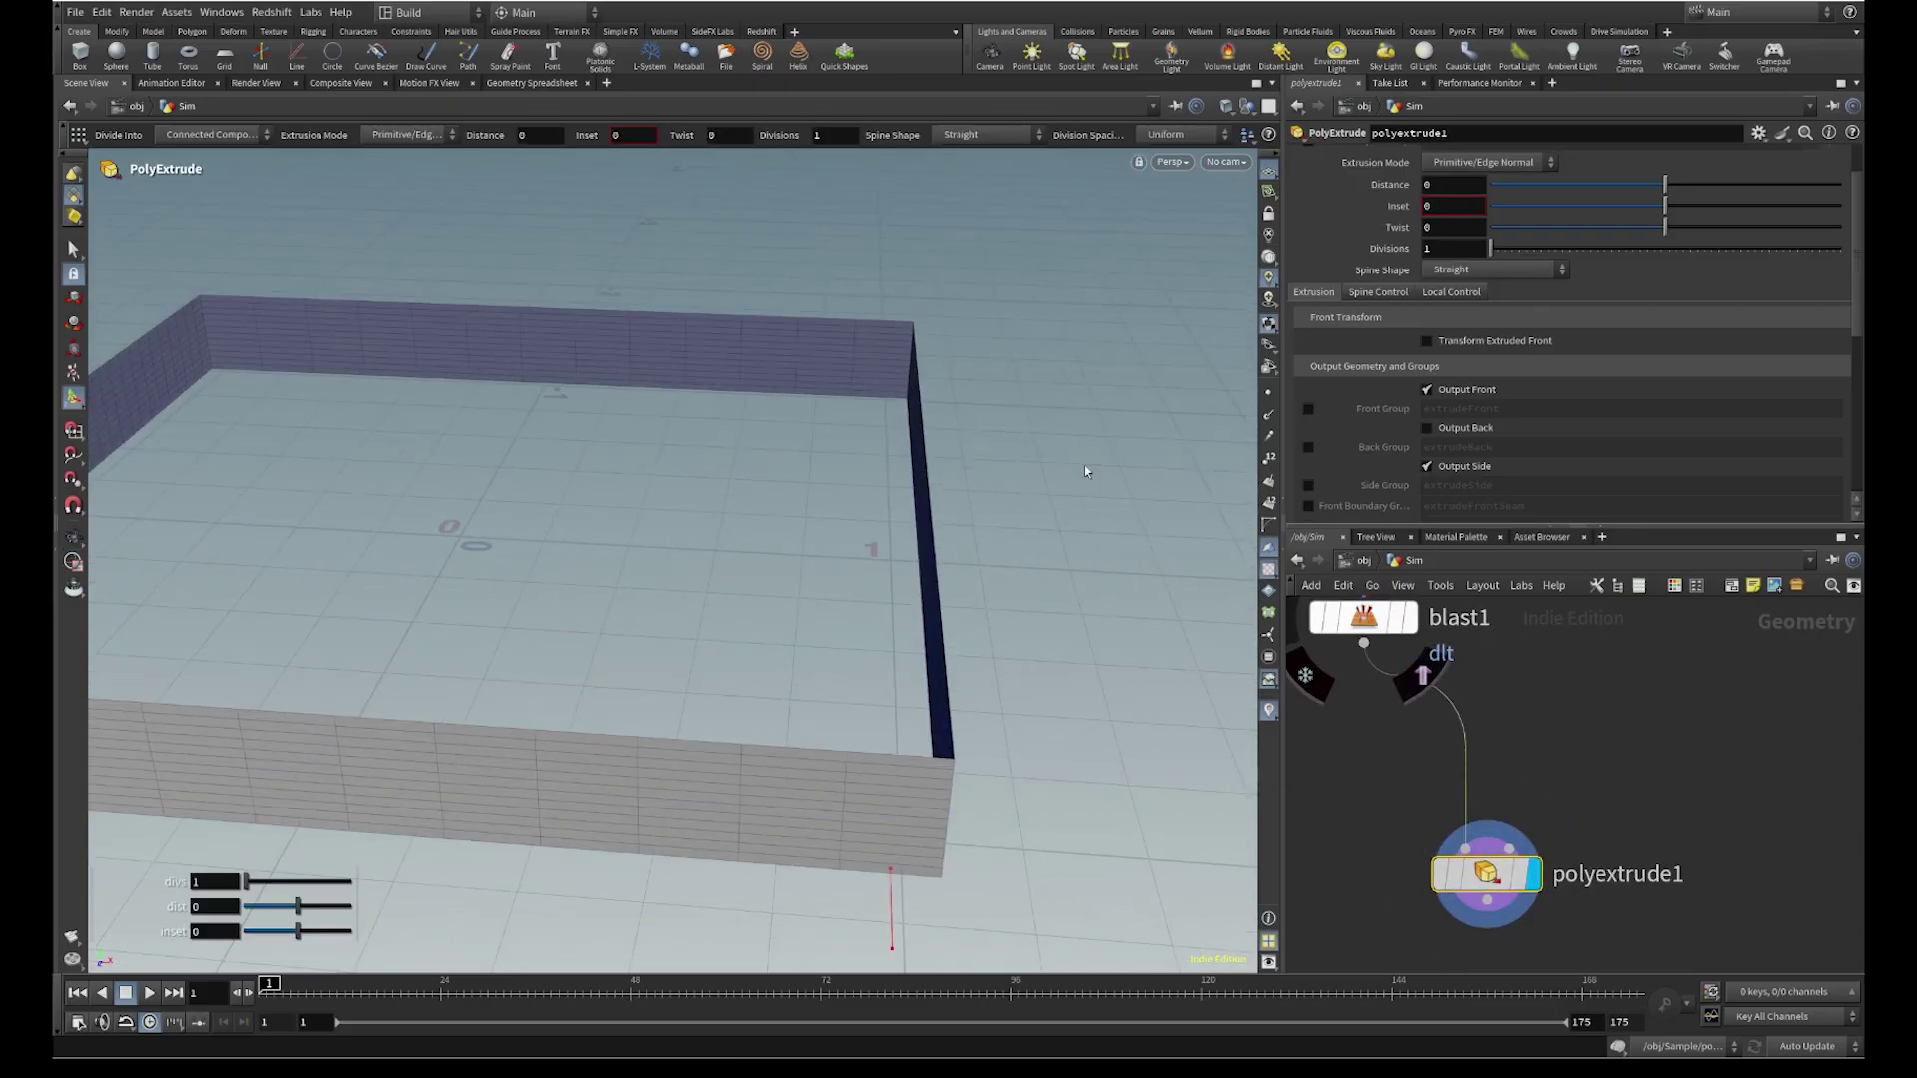
pyautogui.keyDown('alt'); pyautogui.moveTo(1073, 530); pyautogui.dragTo(1117, 446, button='middle'); pyautogui.keyUp('alt')
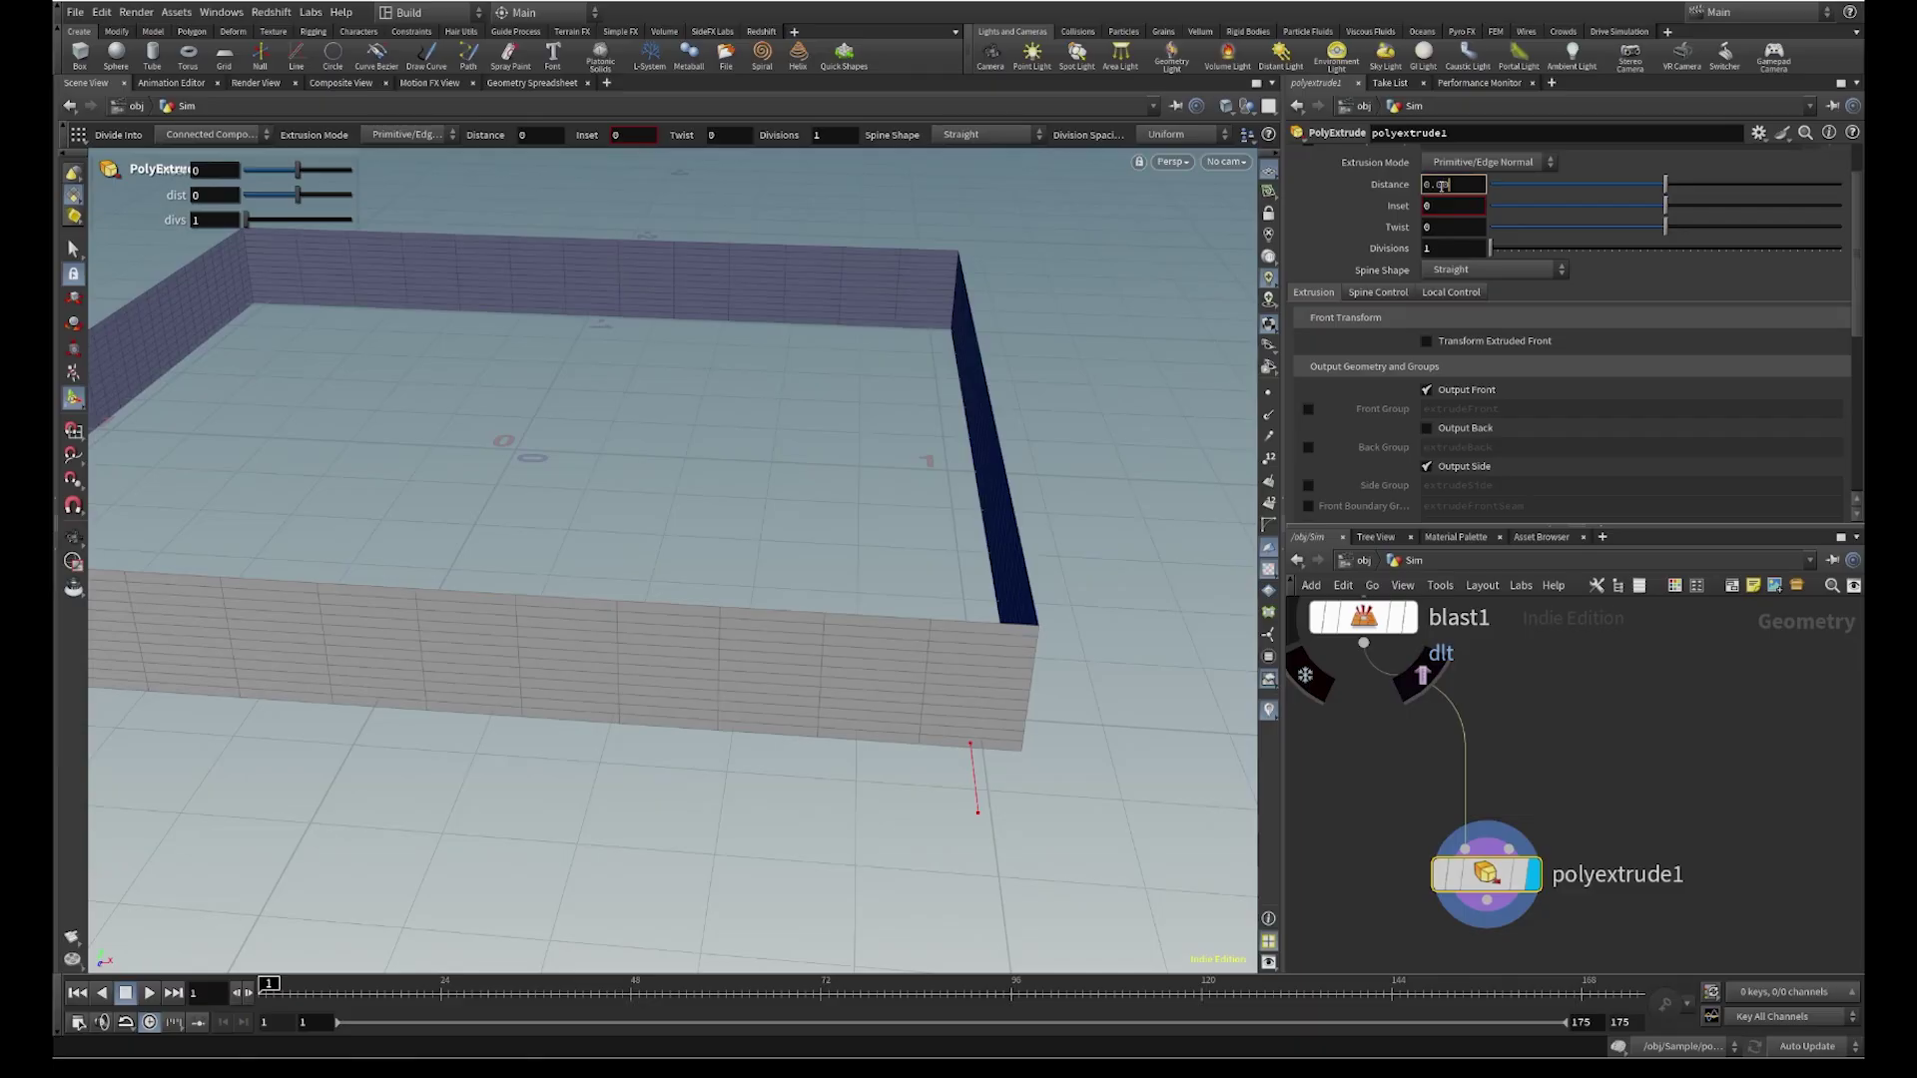
pyautogui.press('Return')
pyautogui.scroll(2, 967, 599)
pyautogui.keyDown('alt'); pyautogui.moveTo(968, 599); pyautogui.dragTo(1107, 611); pyautogui.keyUp('alt')
pyautogui.click(1426, 428)
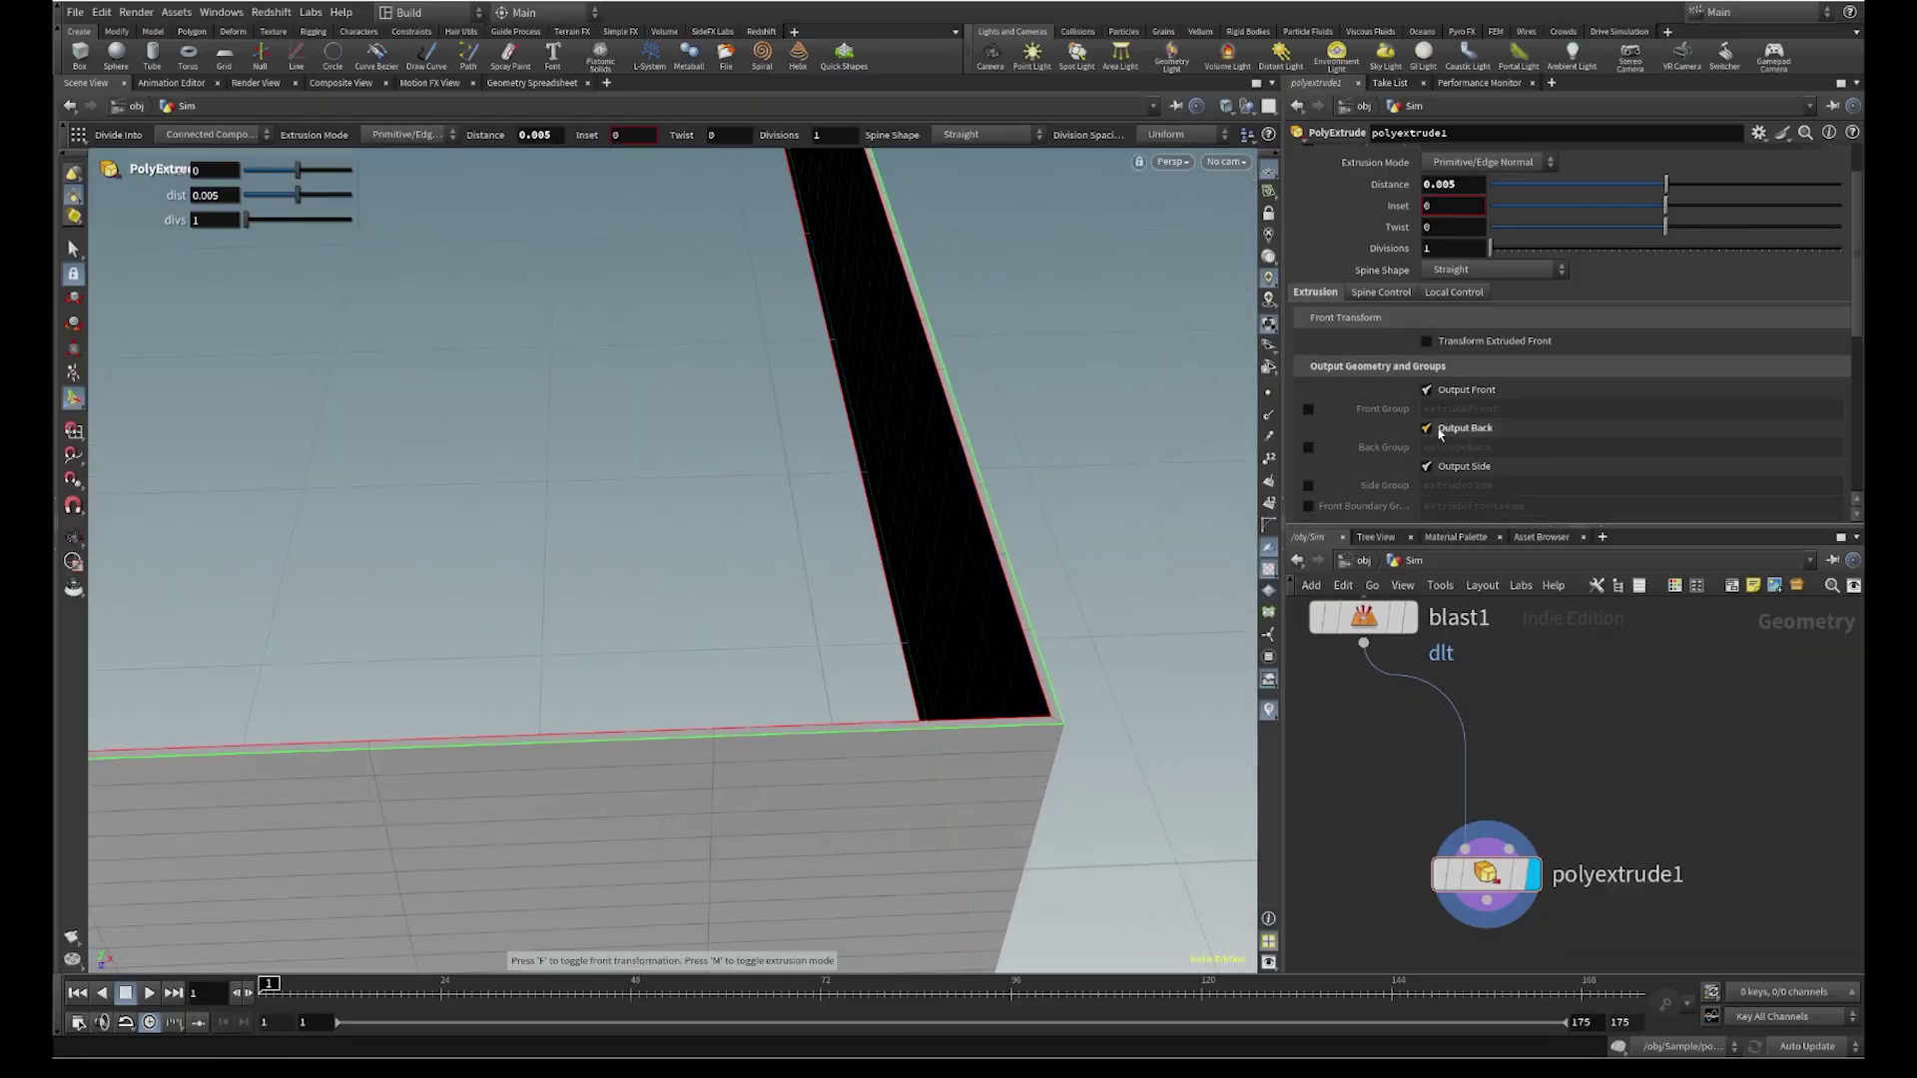
pyautogui.moveTo(892, 536); pyautogui.dragTo(1065, 532)
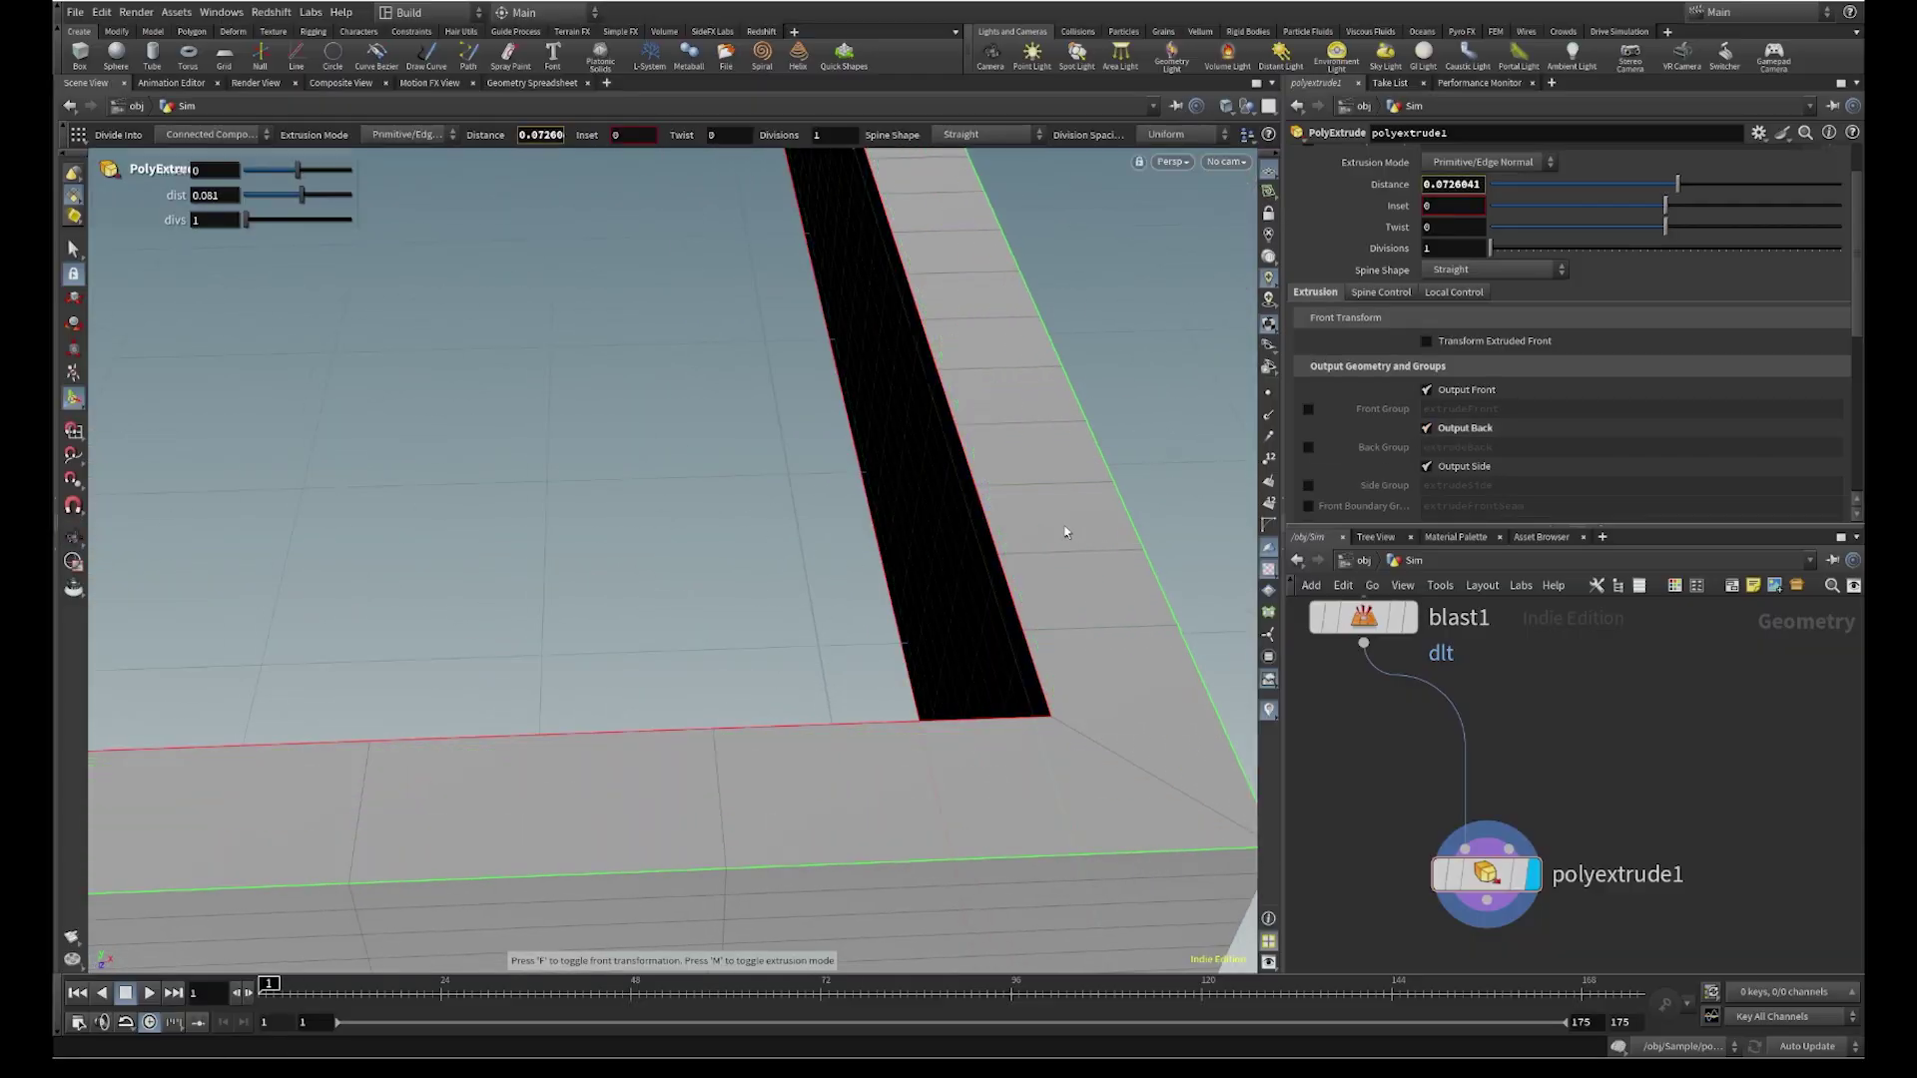
pyautogui.hotkey('ctrl', 'z')
pyautogui.press('Escape')
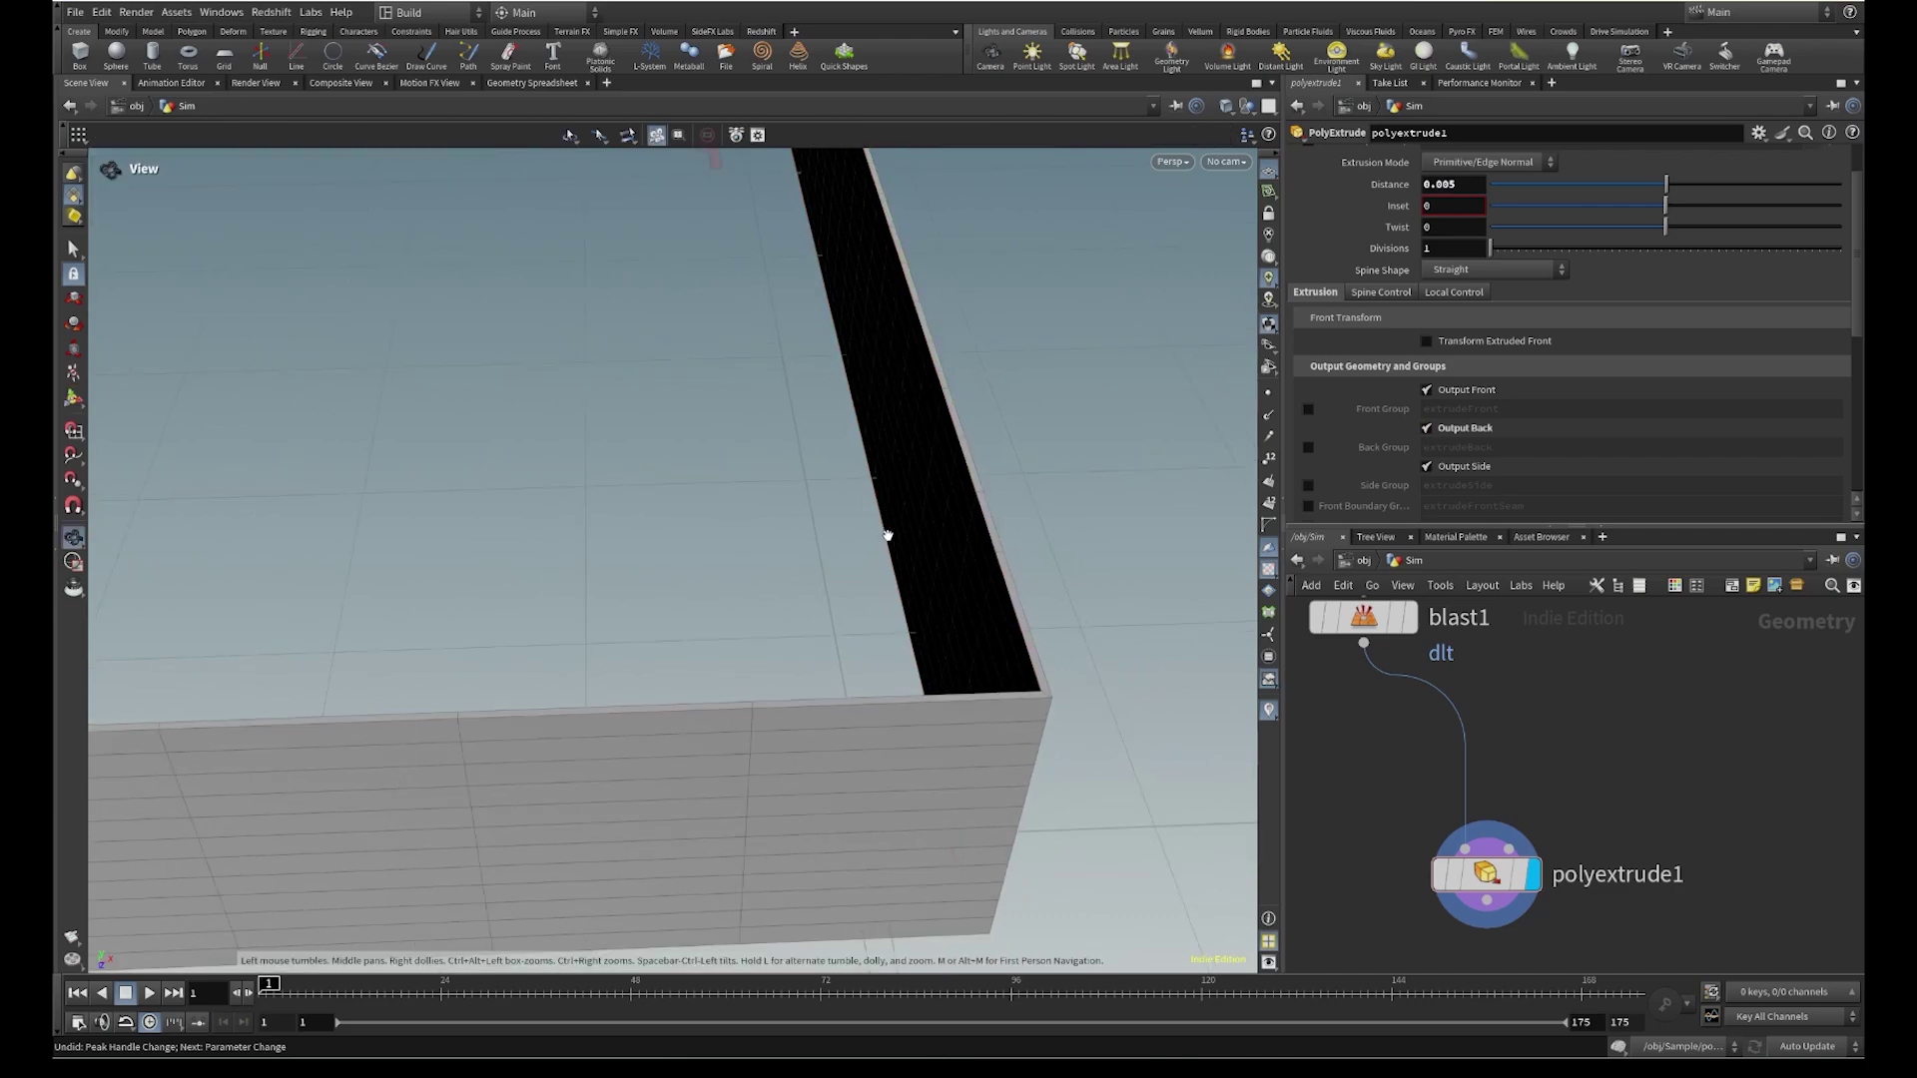
# Add an Attribute Adjust Float node after the PolyExtrude node and display its result
pyautogui.moveTo(886, 535); pyautogui.dragTo(650, 484)
pyautogui.moveTo(650, 483); pyautogui.dragTo(510, 675, button='right')
pyautogui.keyDown('alt'); pyautogui.moveTo(959, 569); pyautogui.dragTo(1126, 671); pyautogui.keyUp('alt')
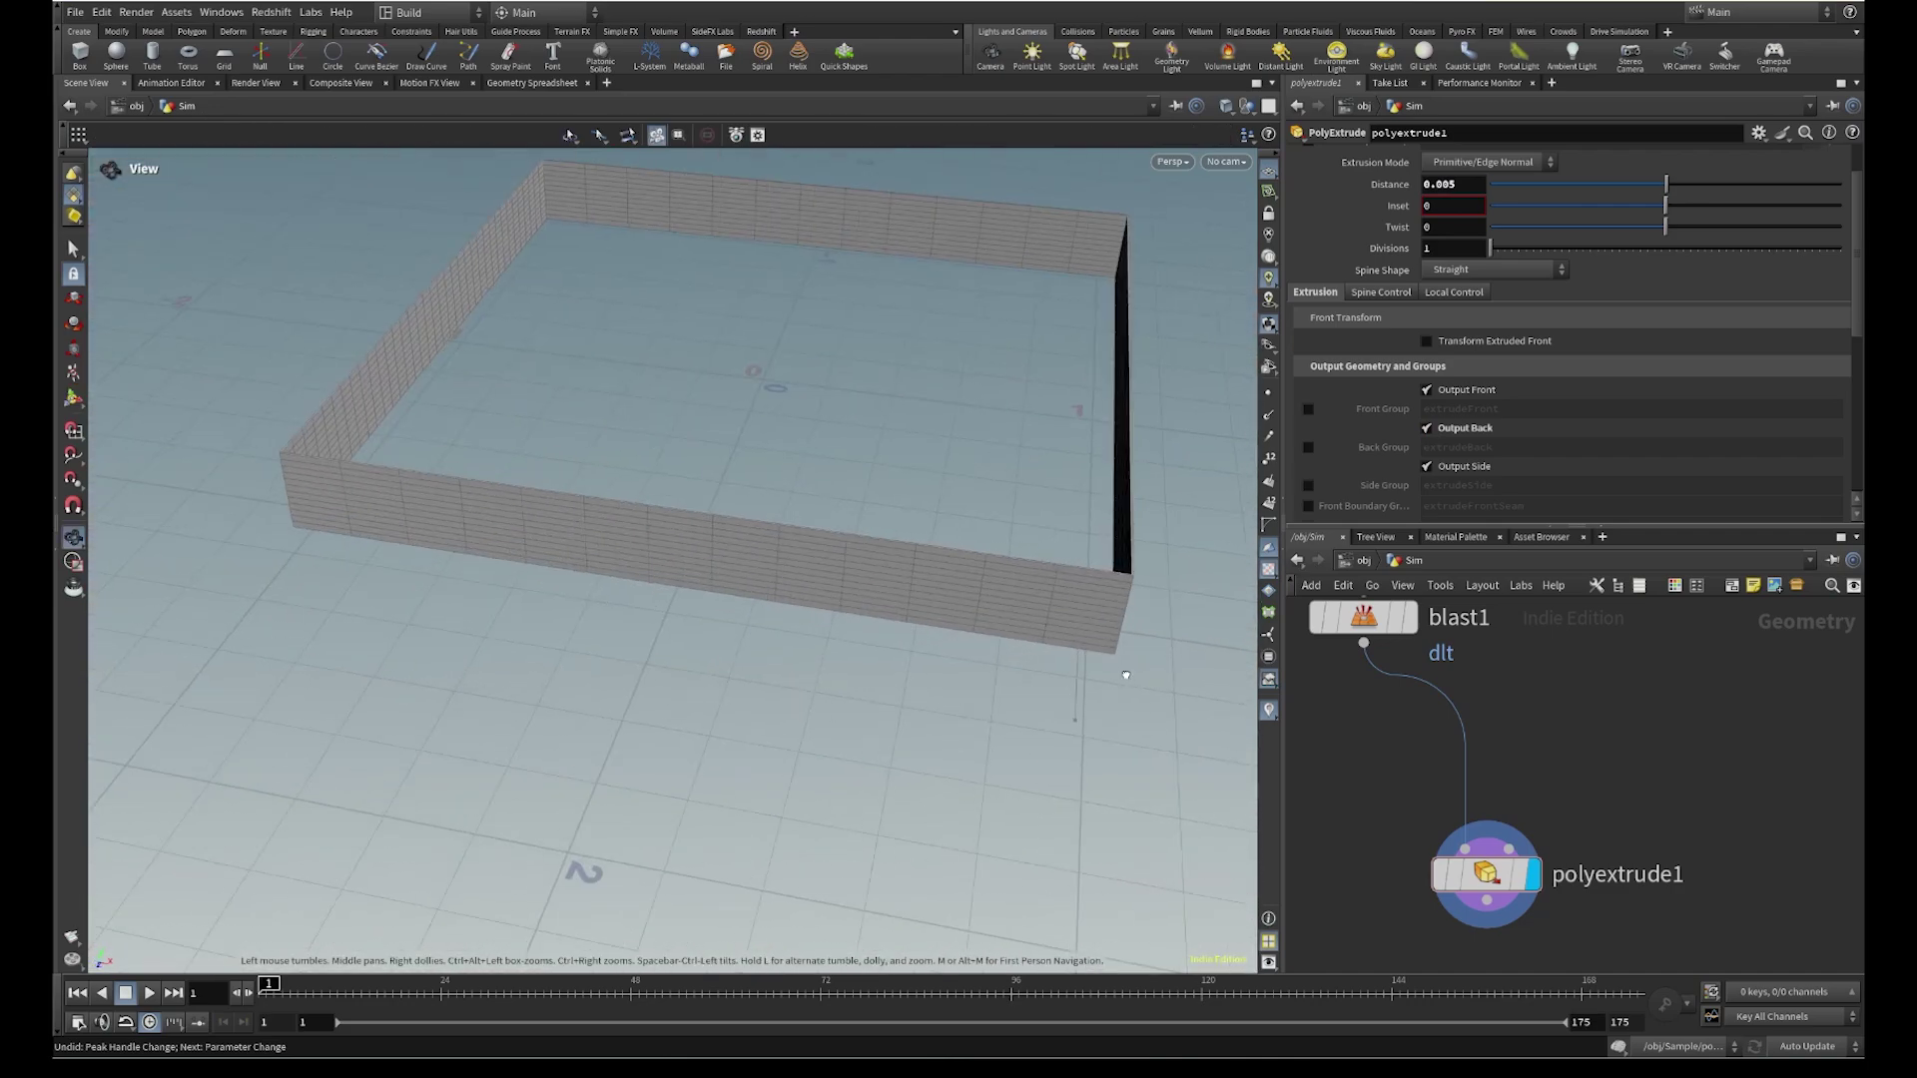
pyautogui.keyDown('alt'); pyautogui.moveTo(1125, 671); pyautogui.dragTo(933, 656, button='right'); pyautogui.keyUp('alt')
pyautogui.scroll(-2, 1715, 678)
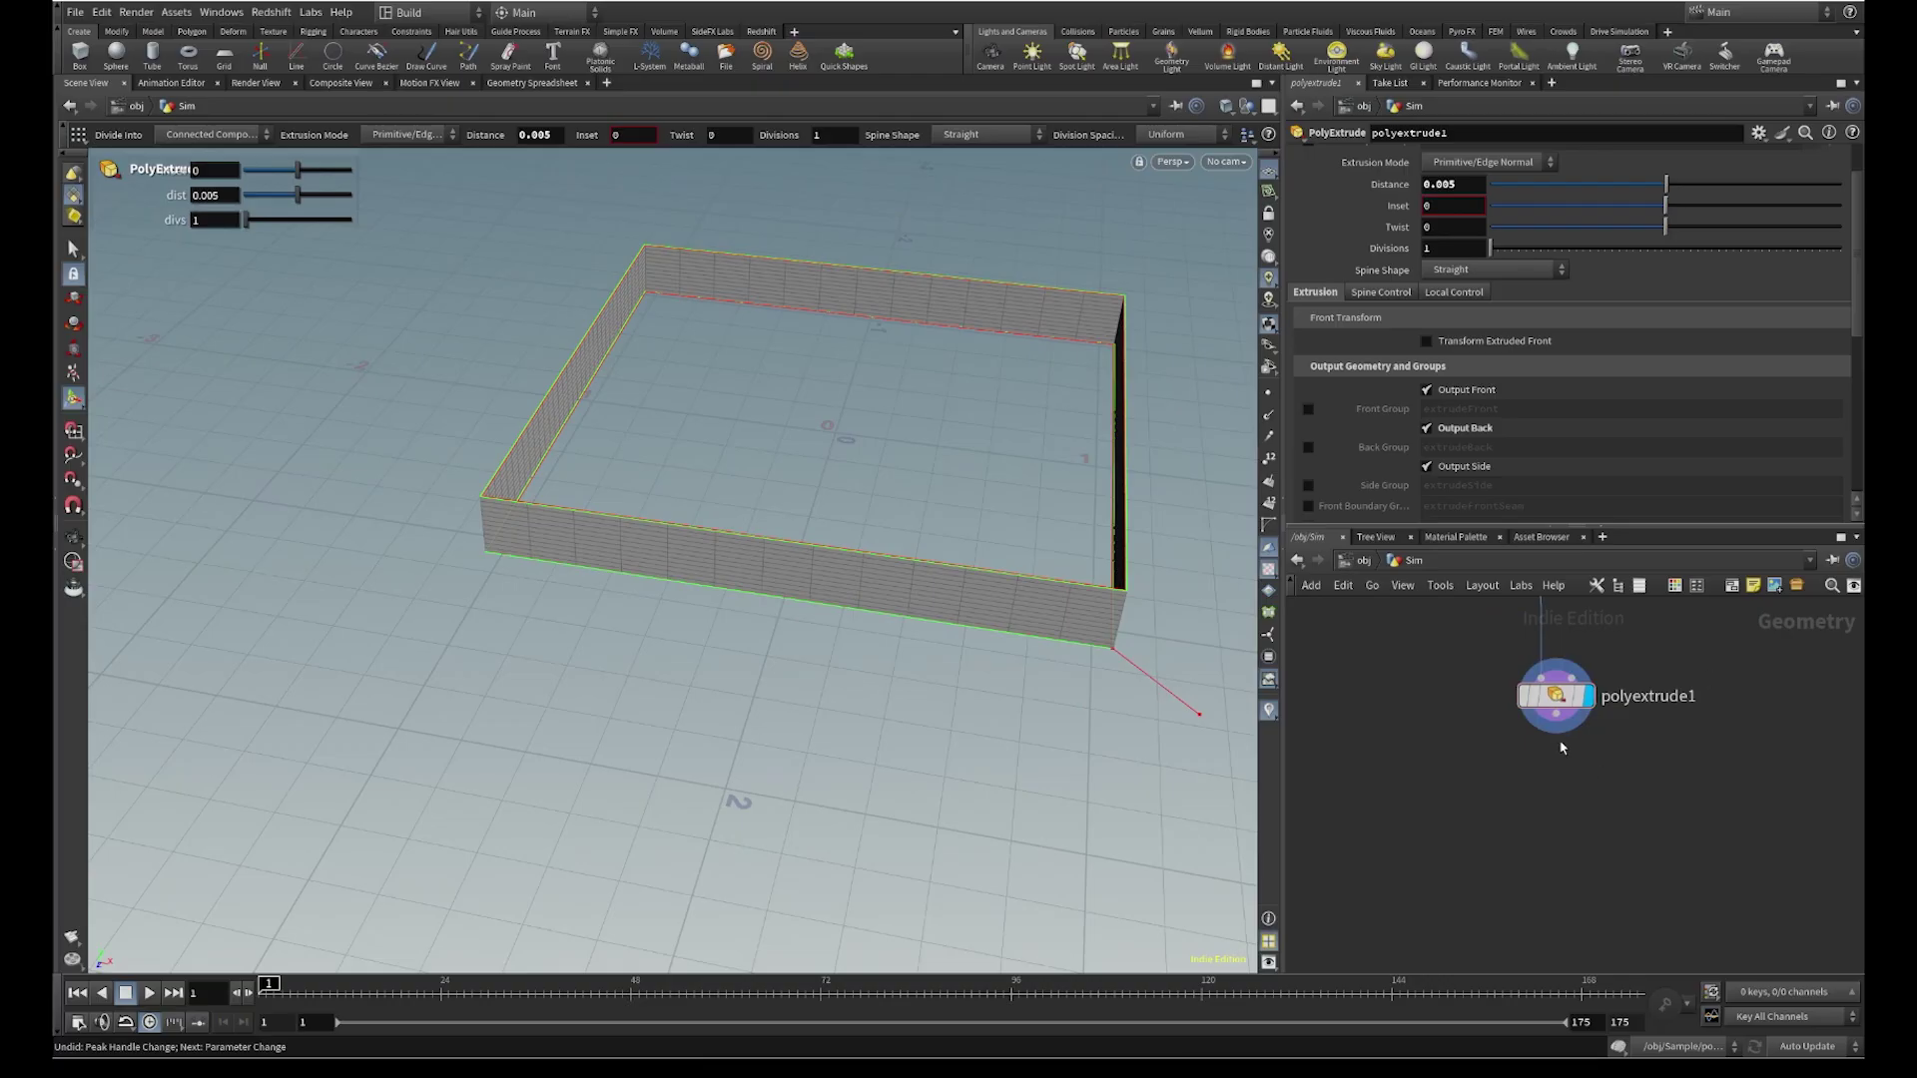
pyautogui.press('Tab')
pyautogui.write('aaf')
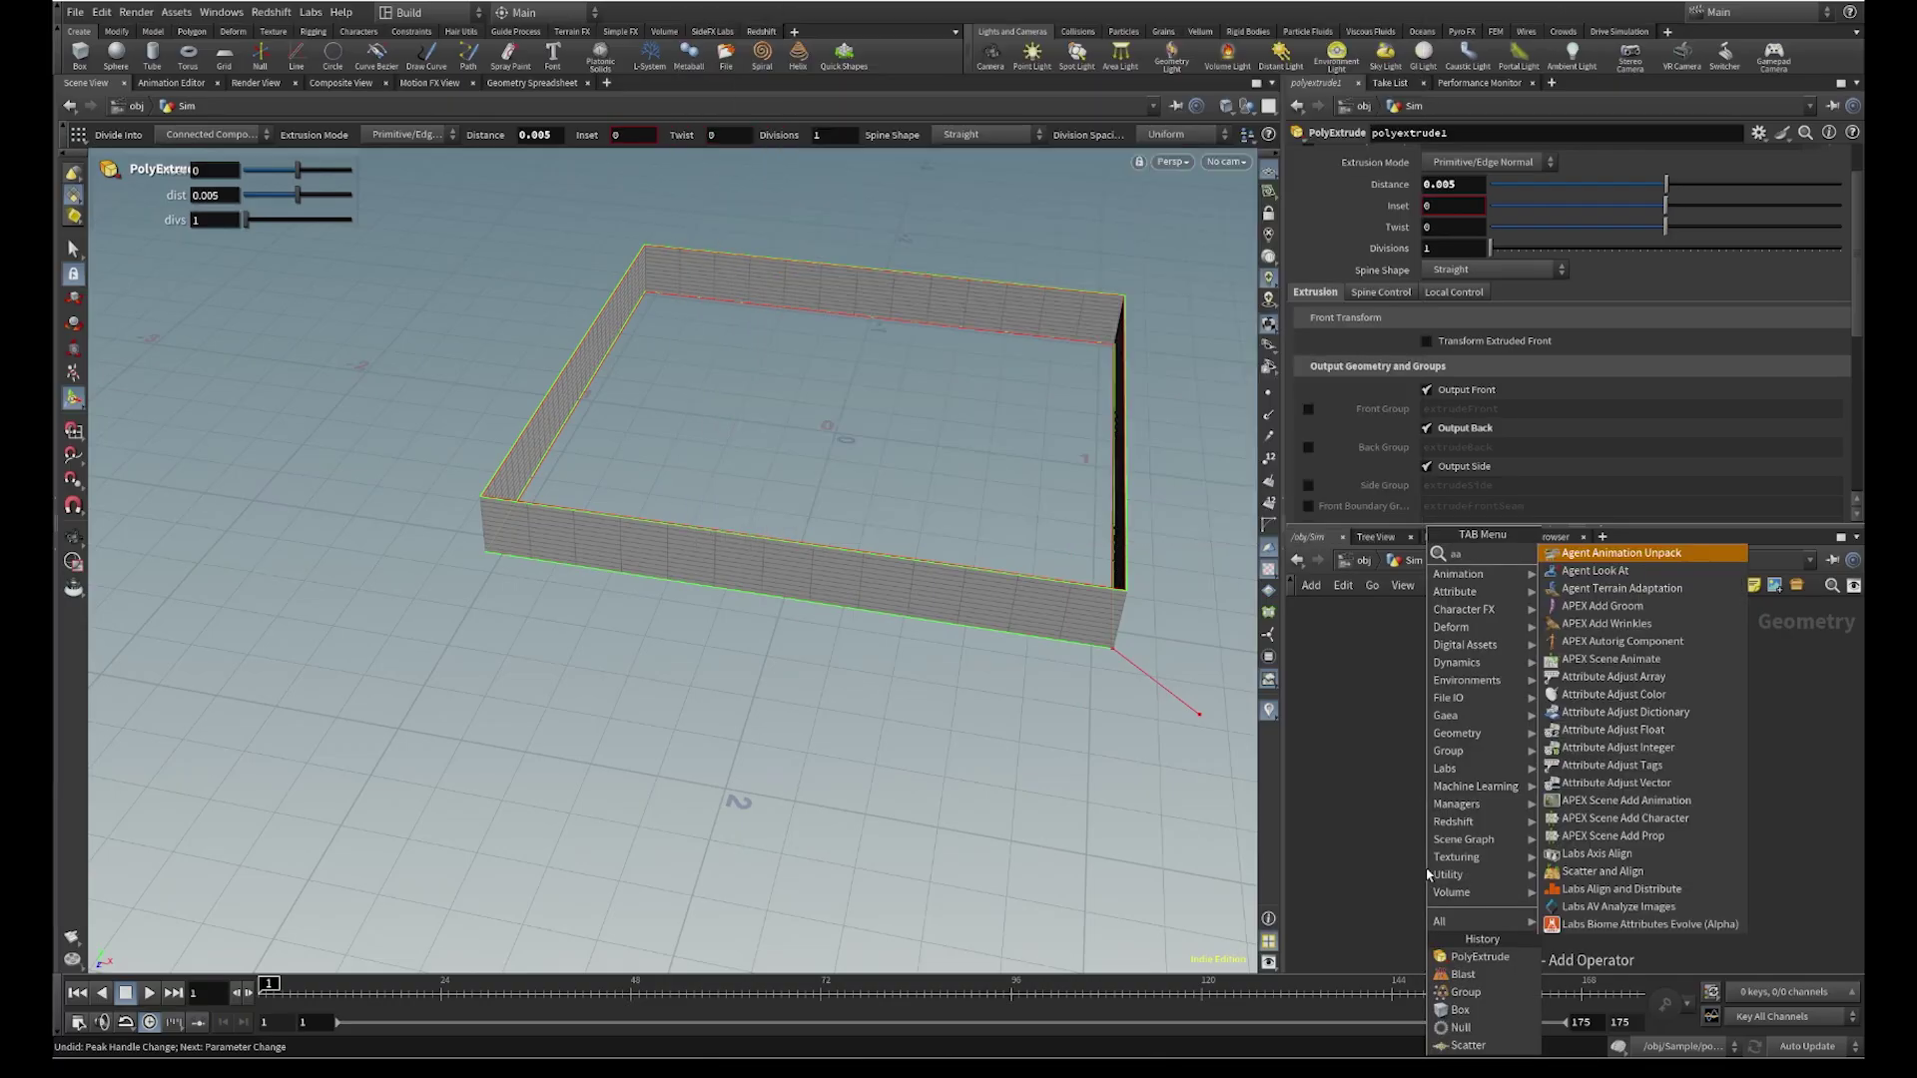
pyautogui.press('Return')
pyautogui.click(1427, 869)
pyautogui.click(1460, 872)
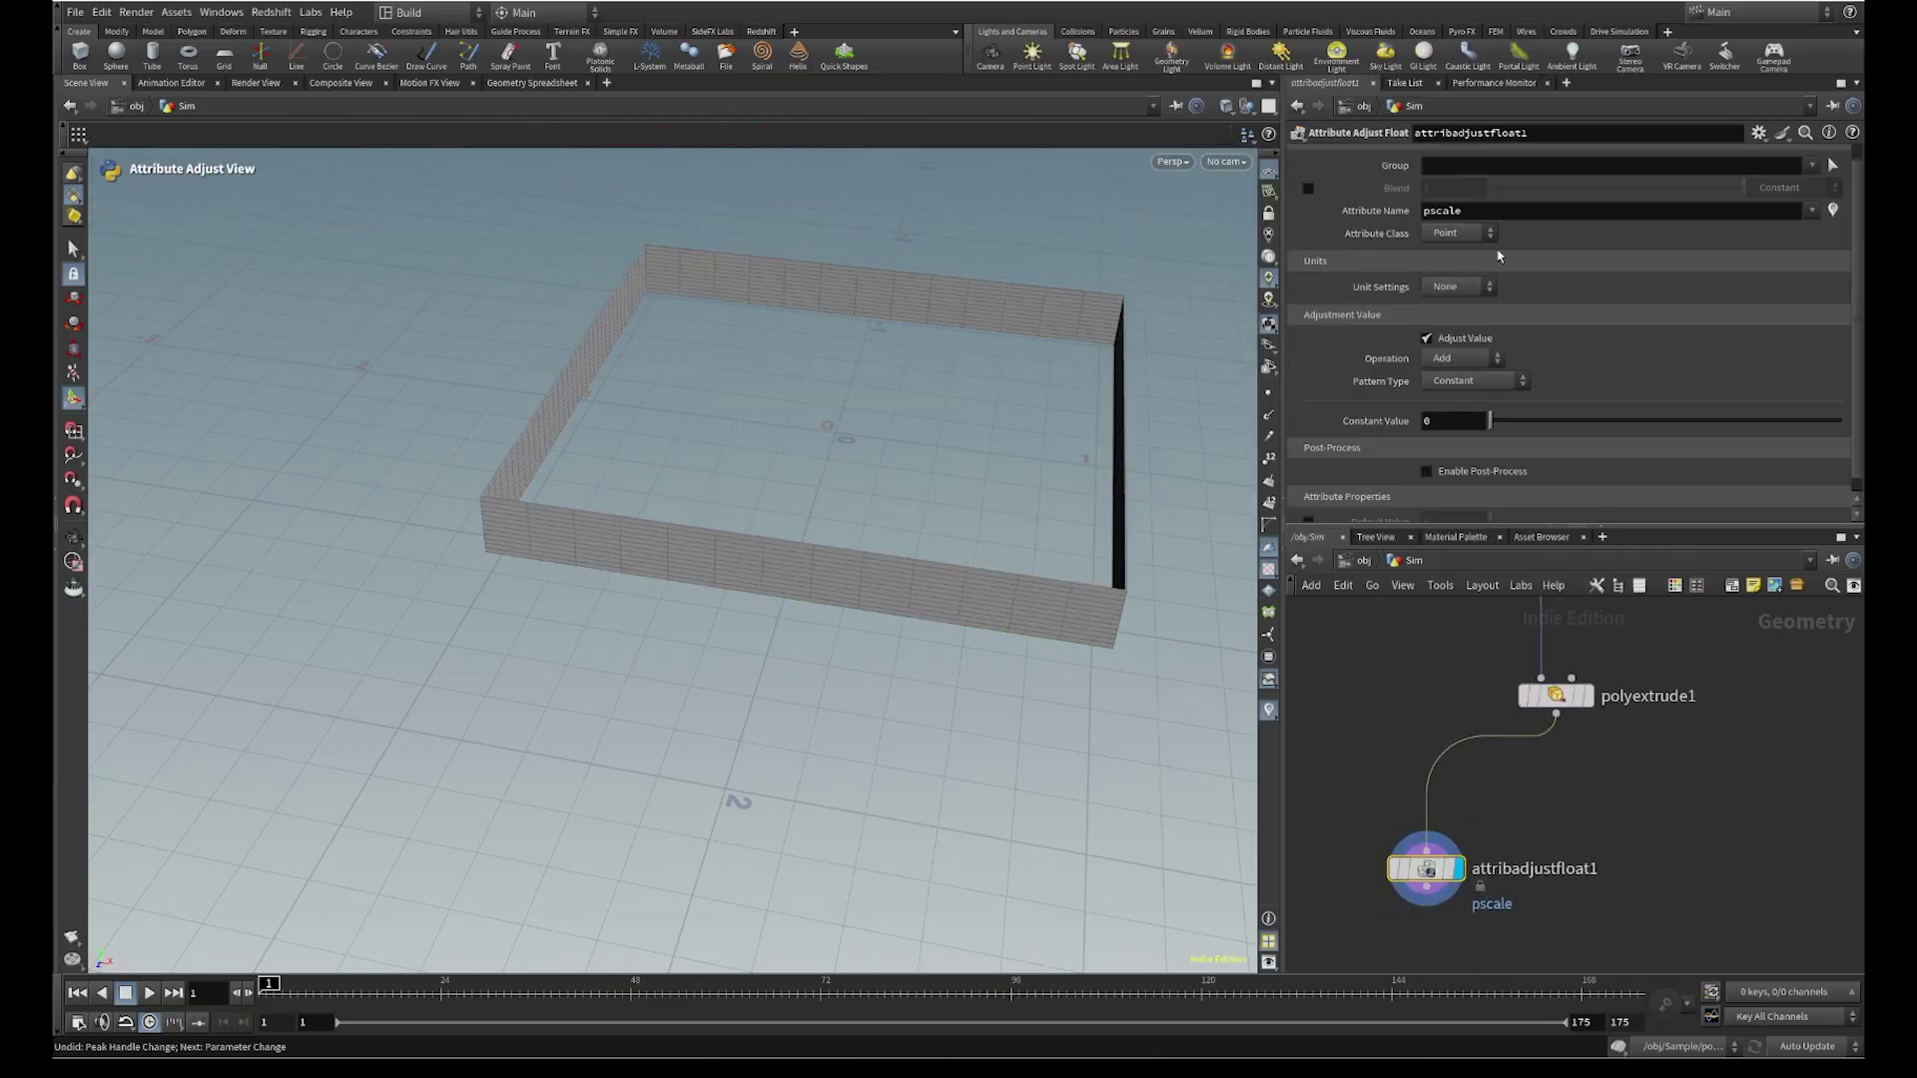
# Set the Attribute Adjust Float node's attribute name to mask
pyautogui.write('mas')
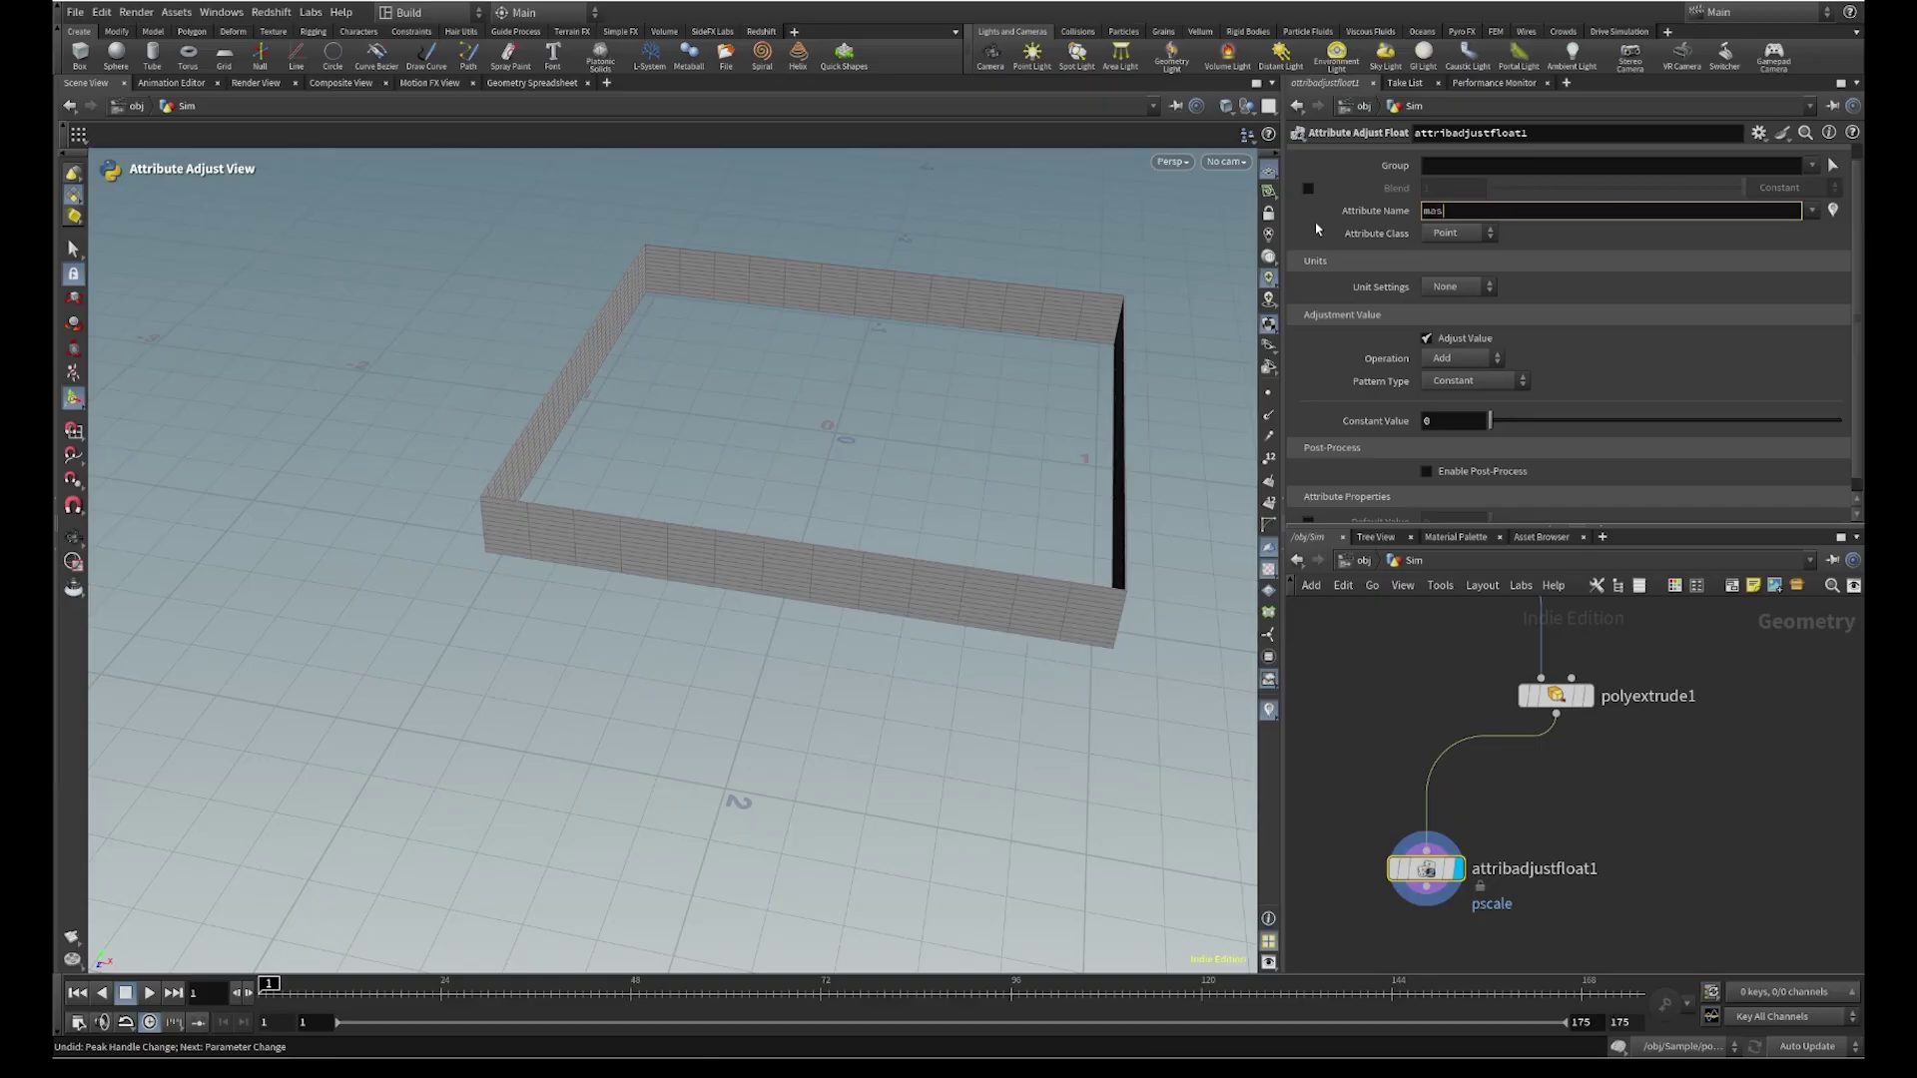
pyautogui.write('k')
pyautogui.press('Return')
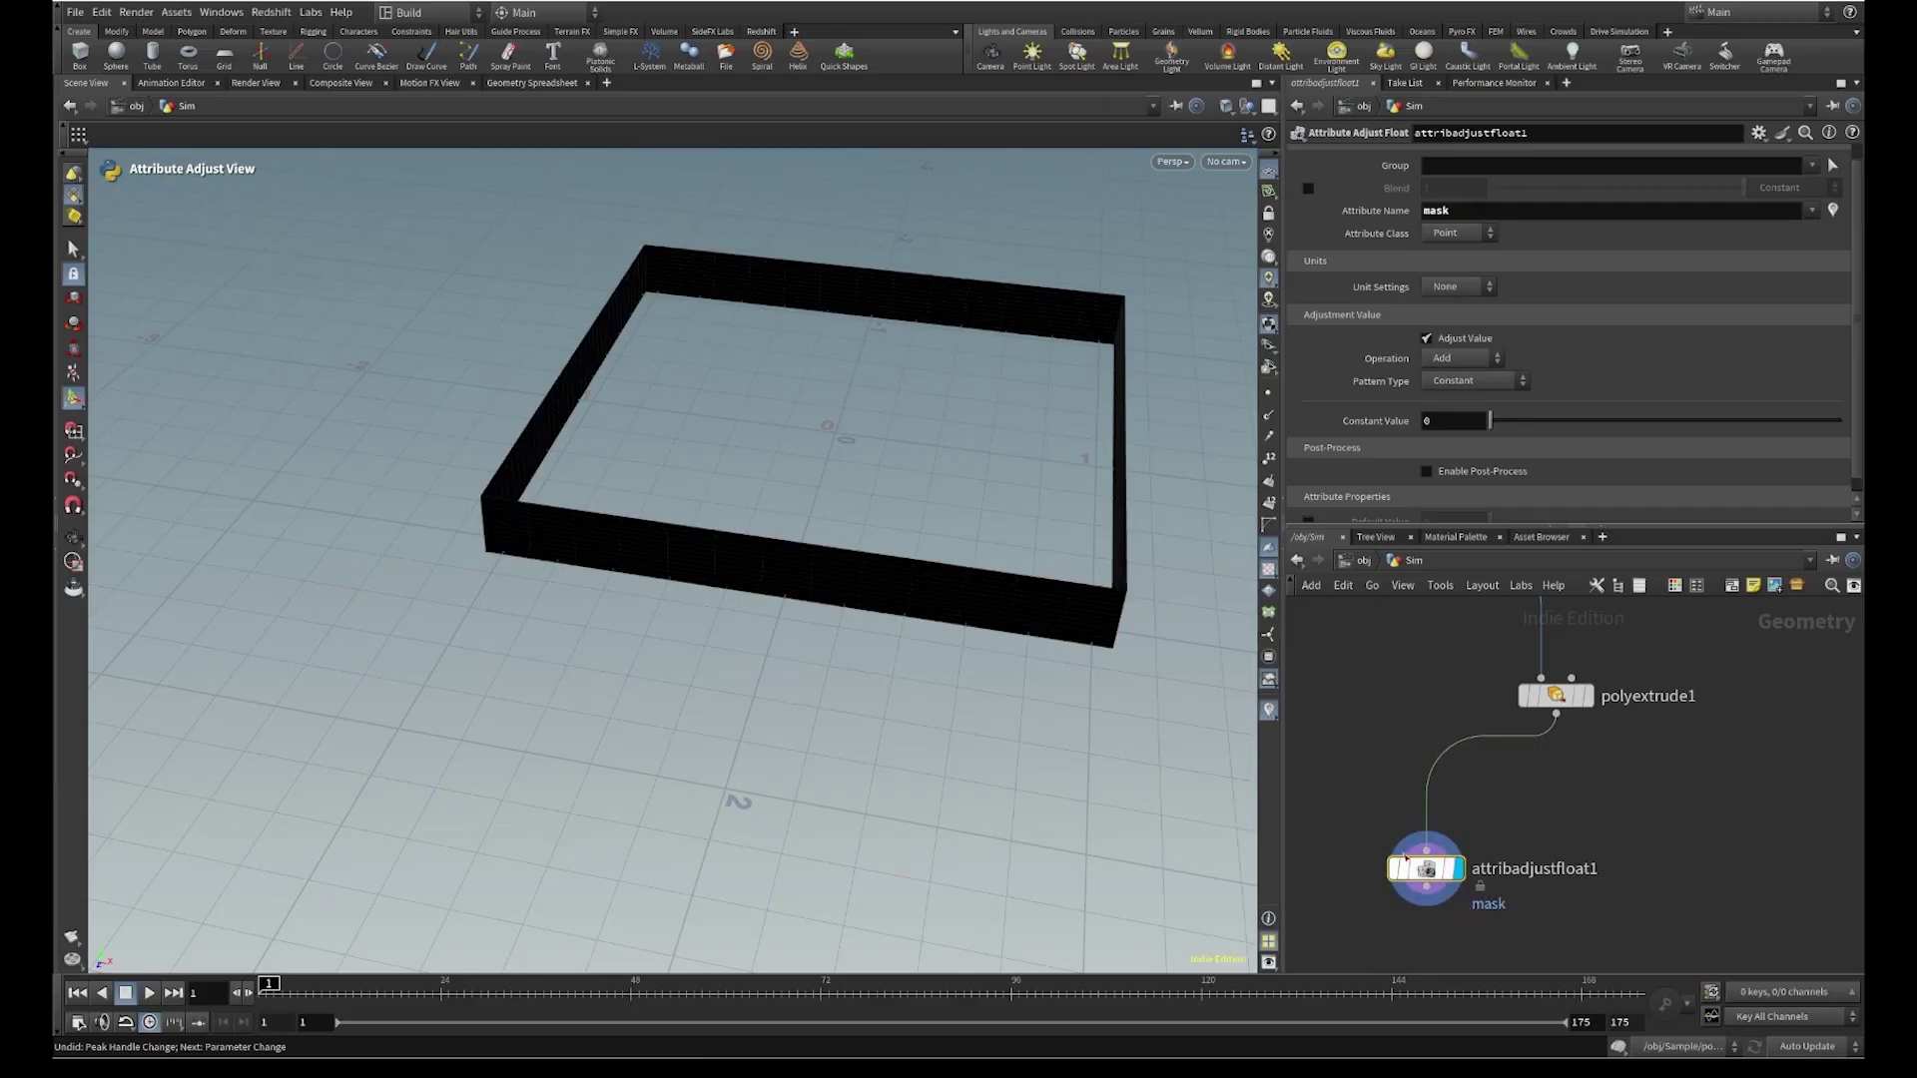
# Toggle the viewport's attribute visualization off and on to compare the walls with and without the mask display
pyautogui.keyDown('alt'); pyautogui.moveTo(1033, 517); pyautogui.dragTo(1011, 513, button='middle'); pyautogui.keyUp('alt')
pyautogui.keyDown('alt'); pyautogui.moveTo(1044, 387); pyautogui.dragTo(1054, 427); pyautogui.keyUp('alt')
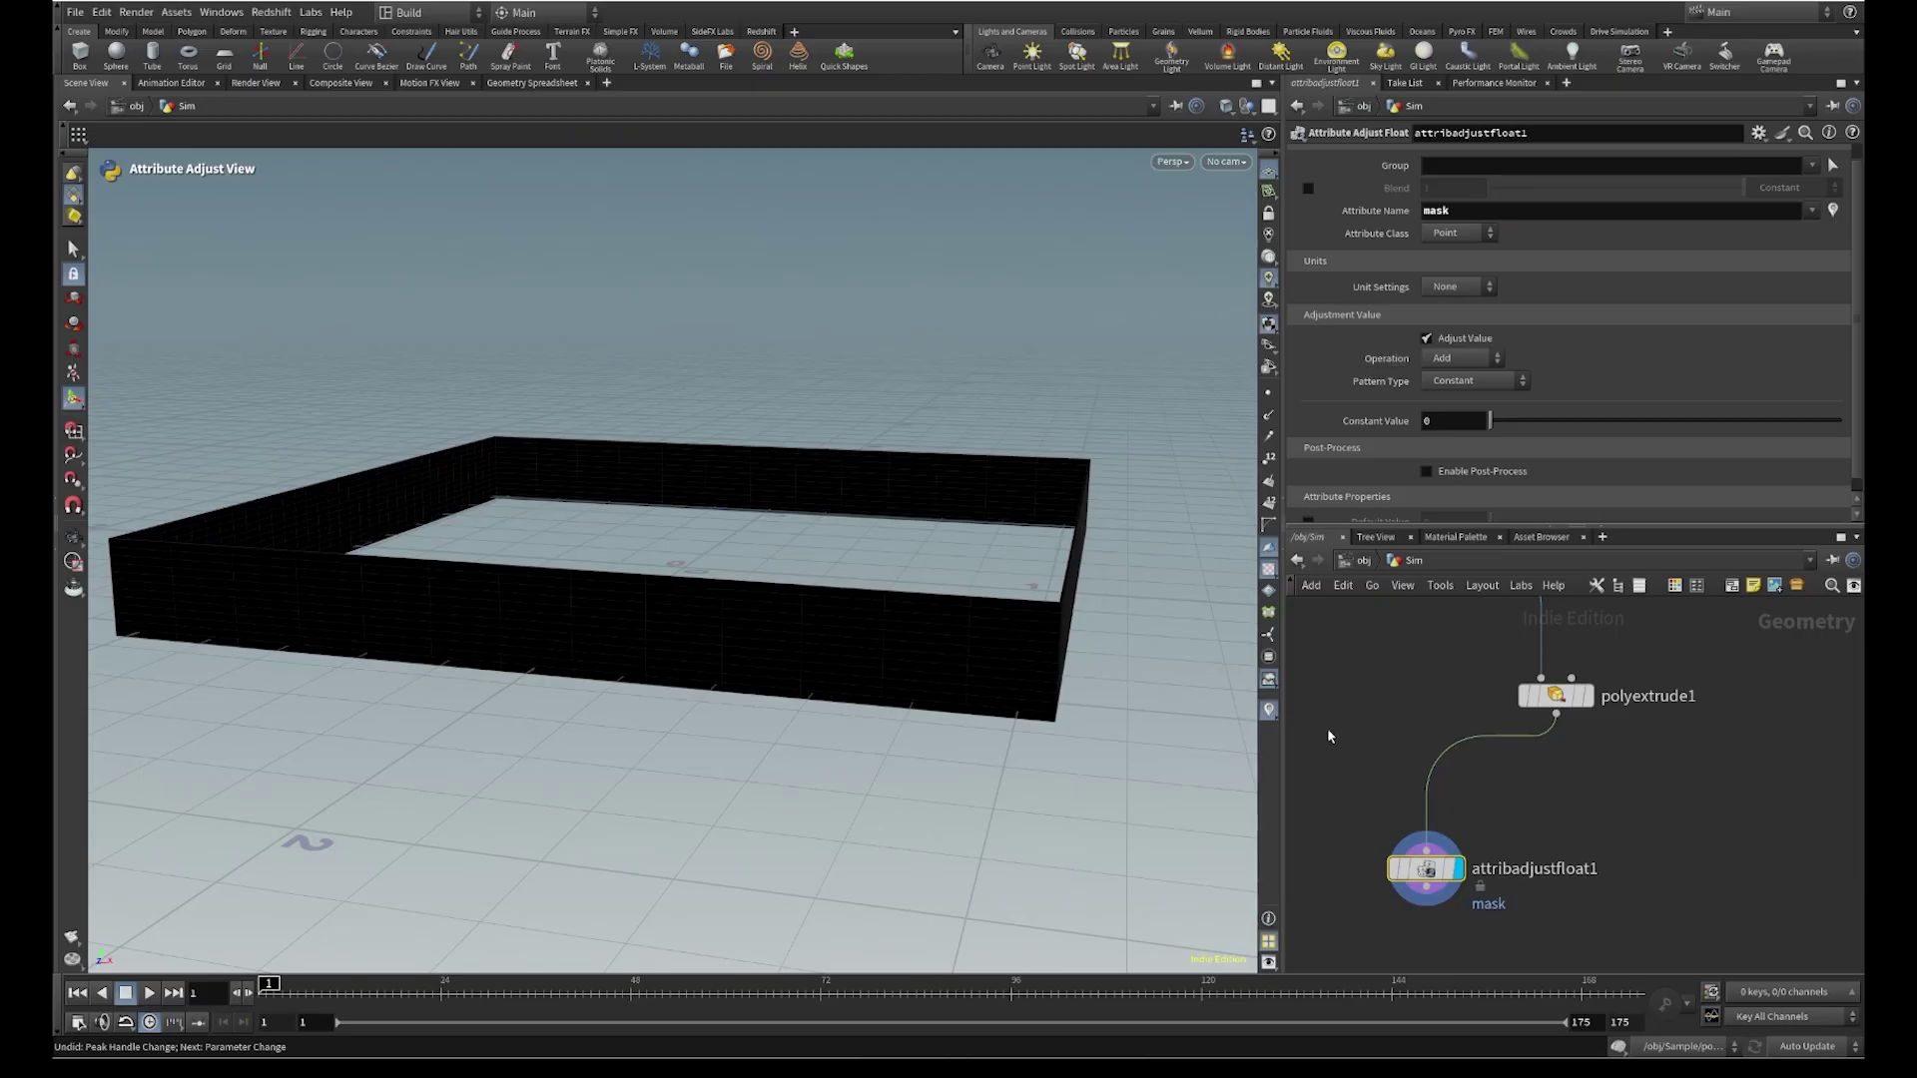
pyautogui.click(1269, 711)
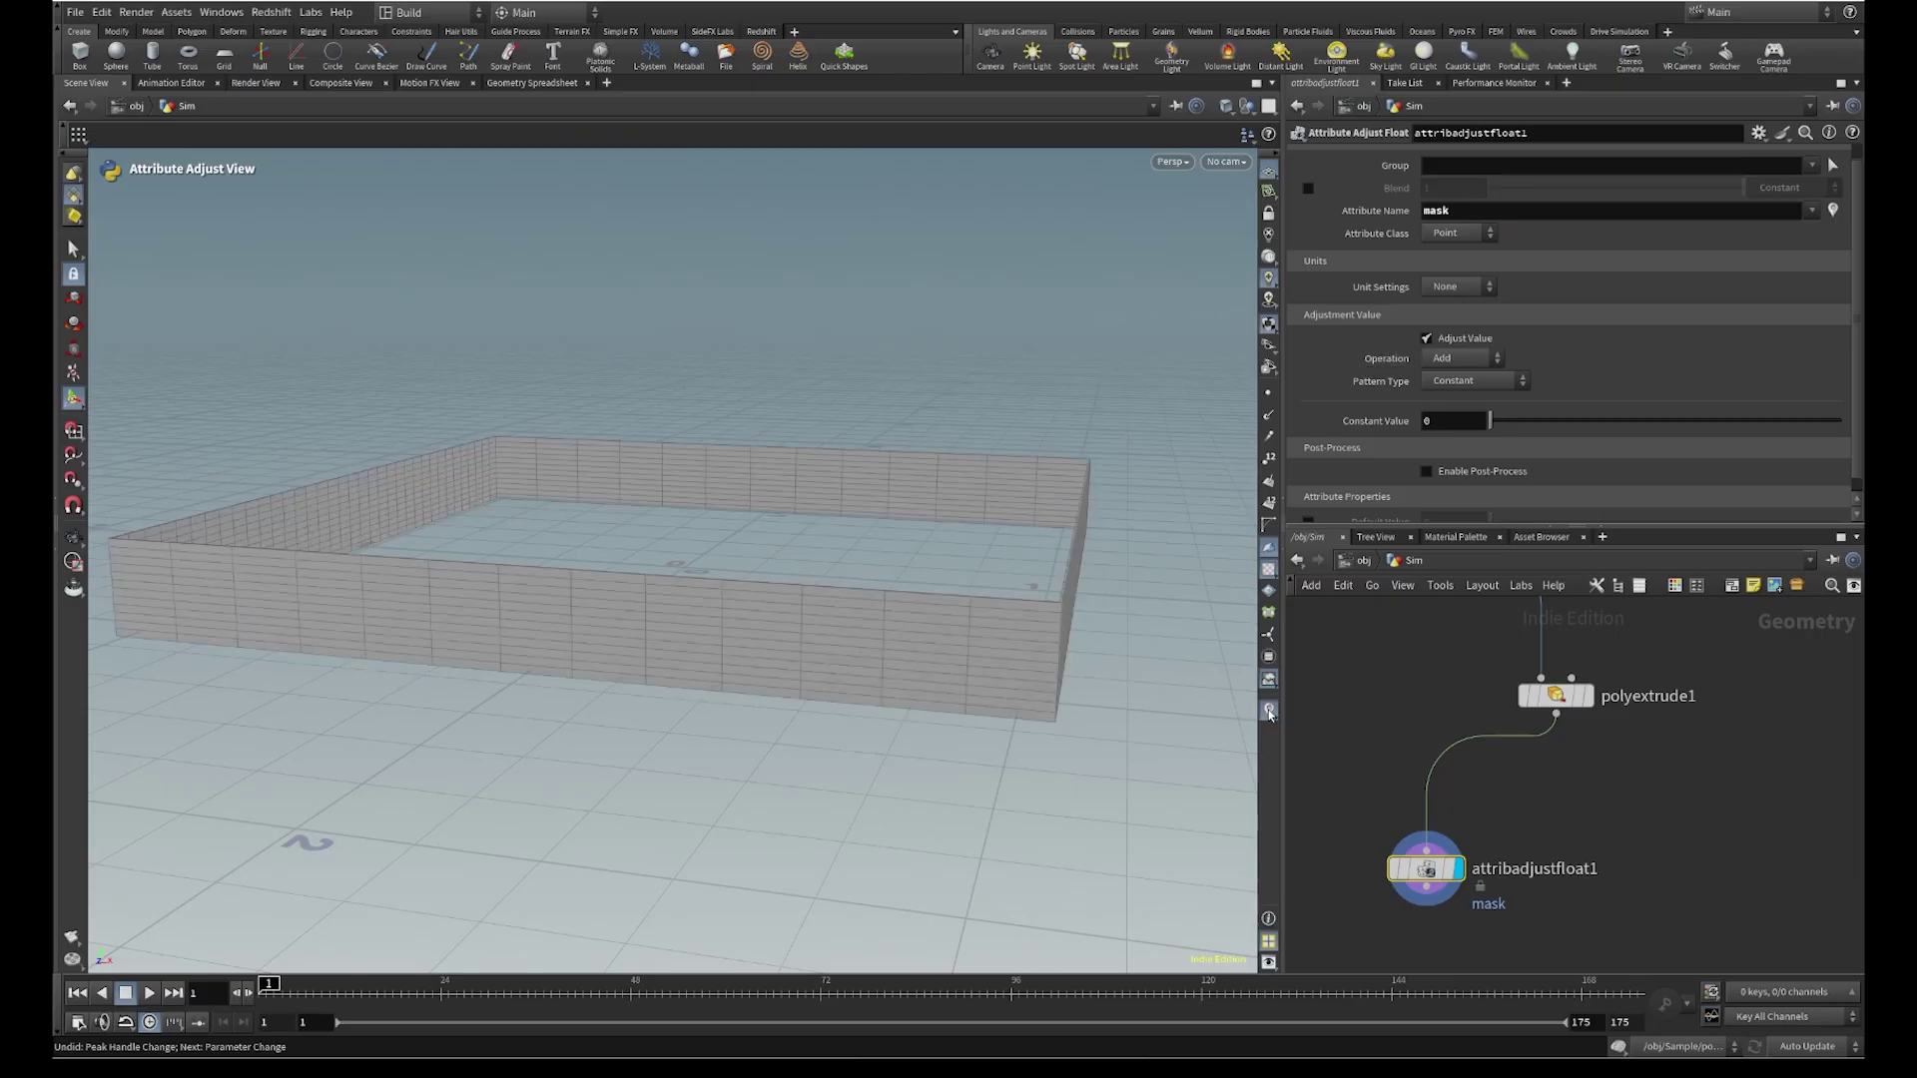
pyautogui.click(1269, 711)
pyautogui.click(1269, 711)
pyautogui.click(1269, 711)
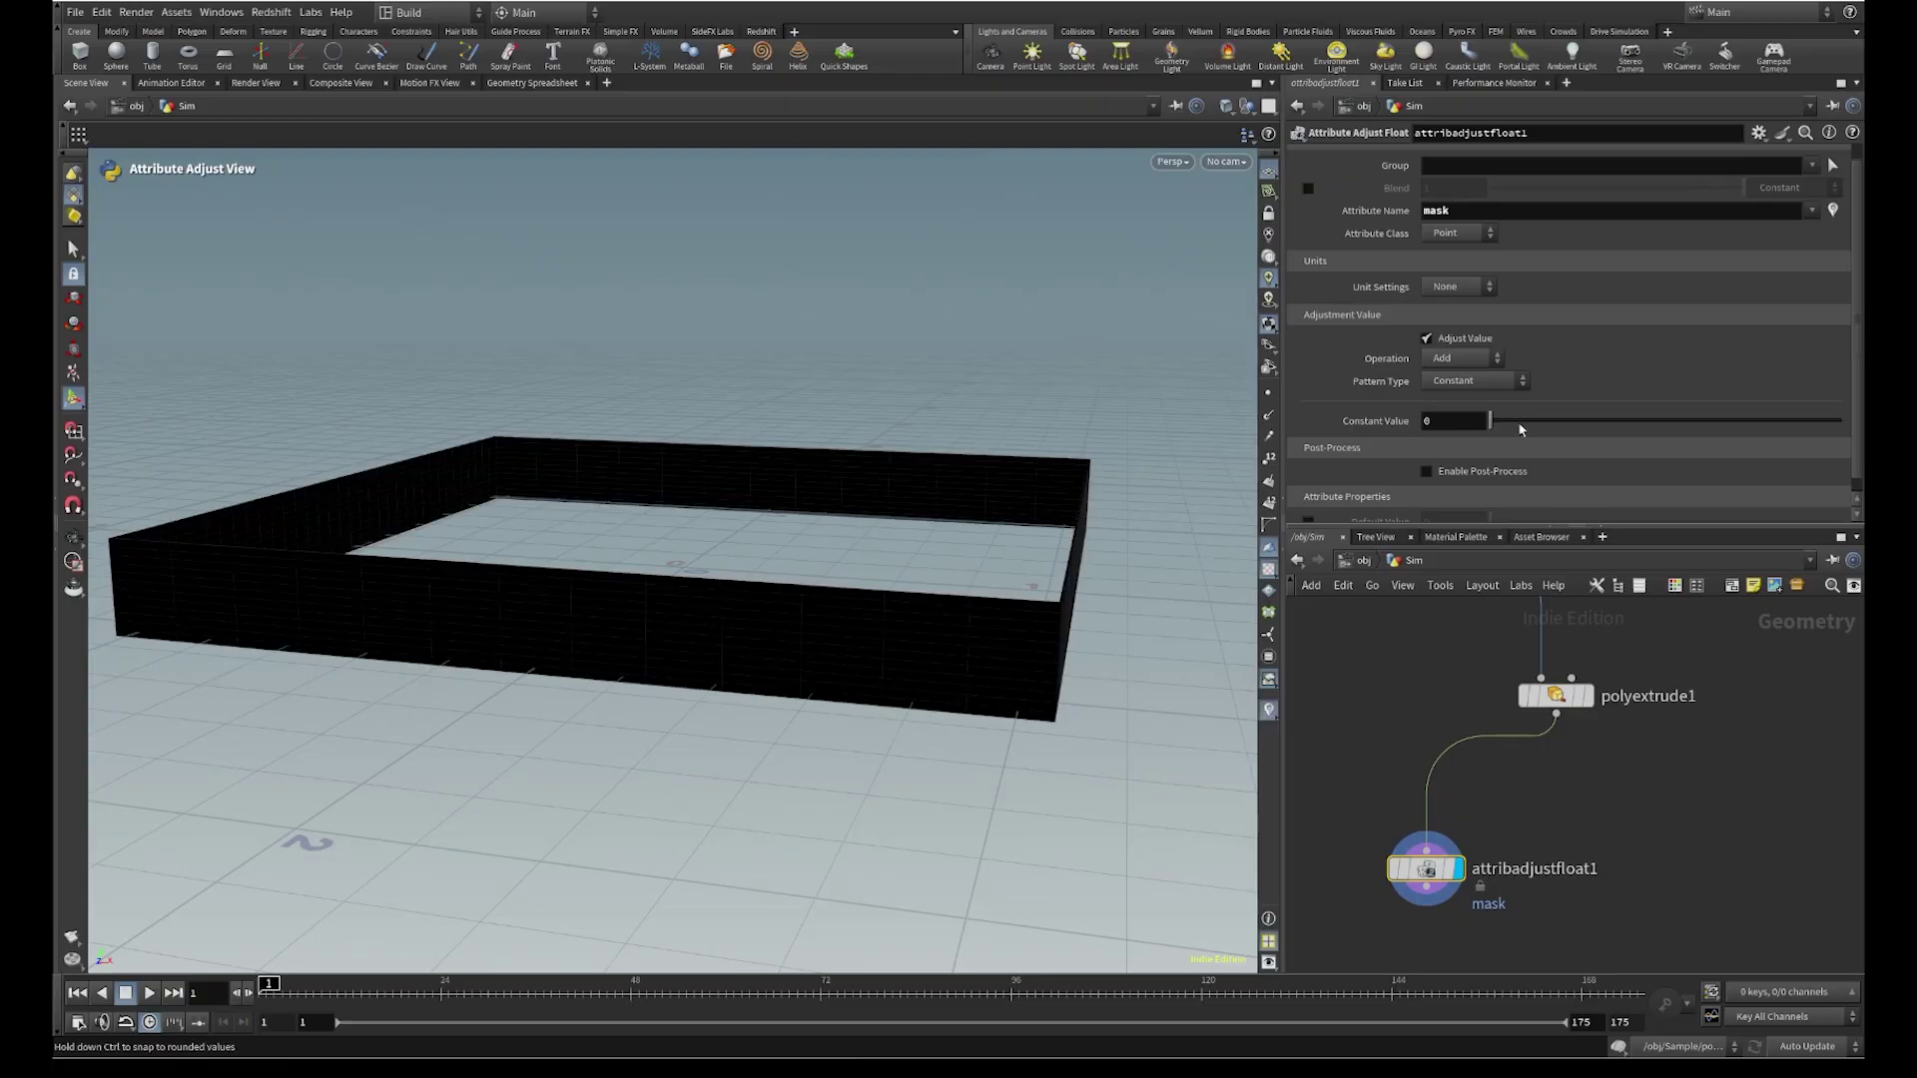
# Set the mask adjustment's Operation to Set Always and its Pattern Type to Noise
pyautogui.moveTo(1490, 421); pyautogui.dragTo(1442, 423)
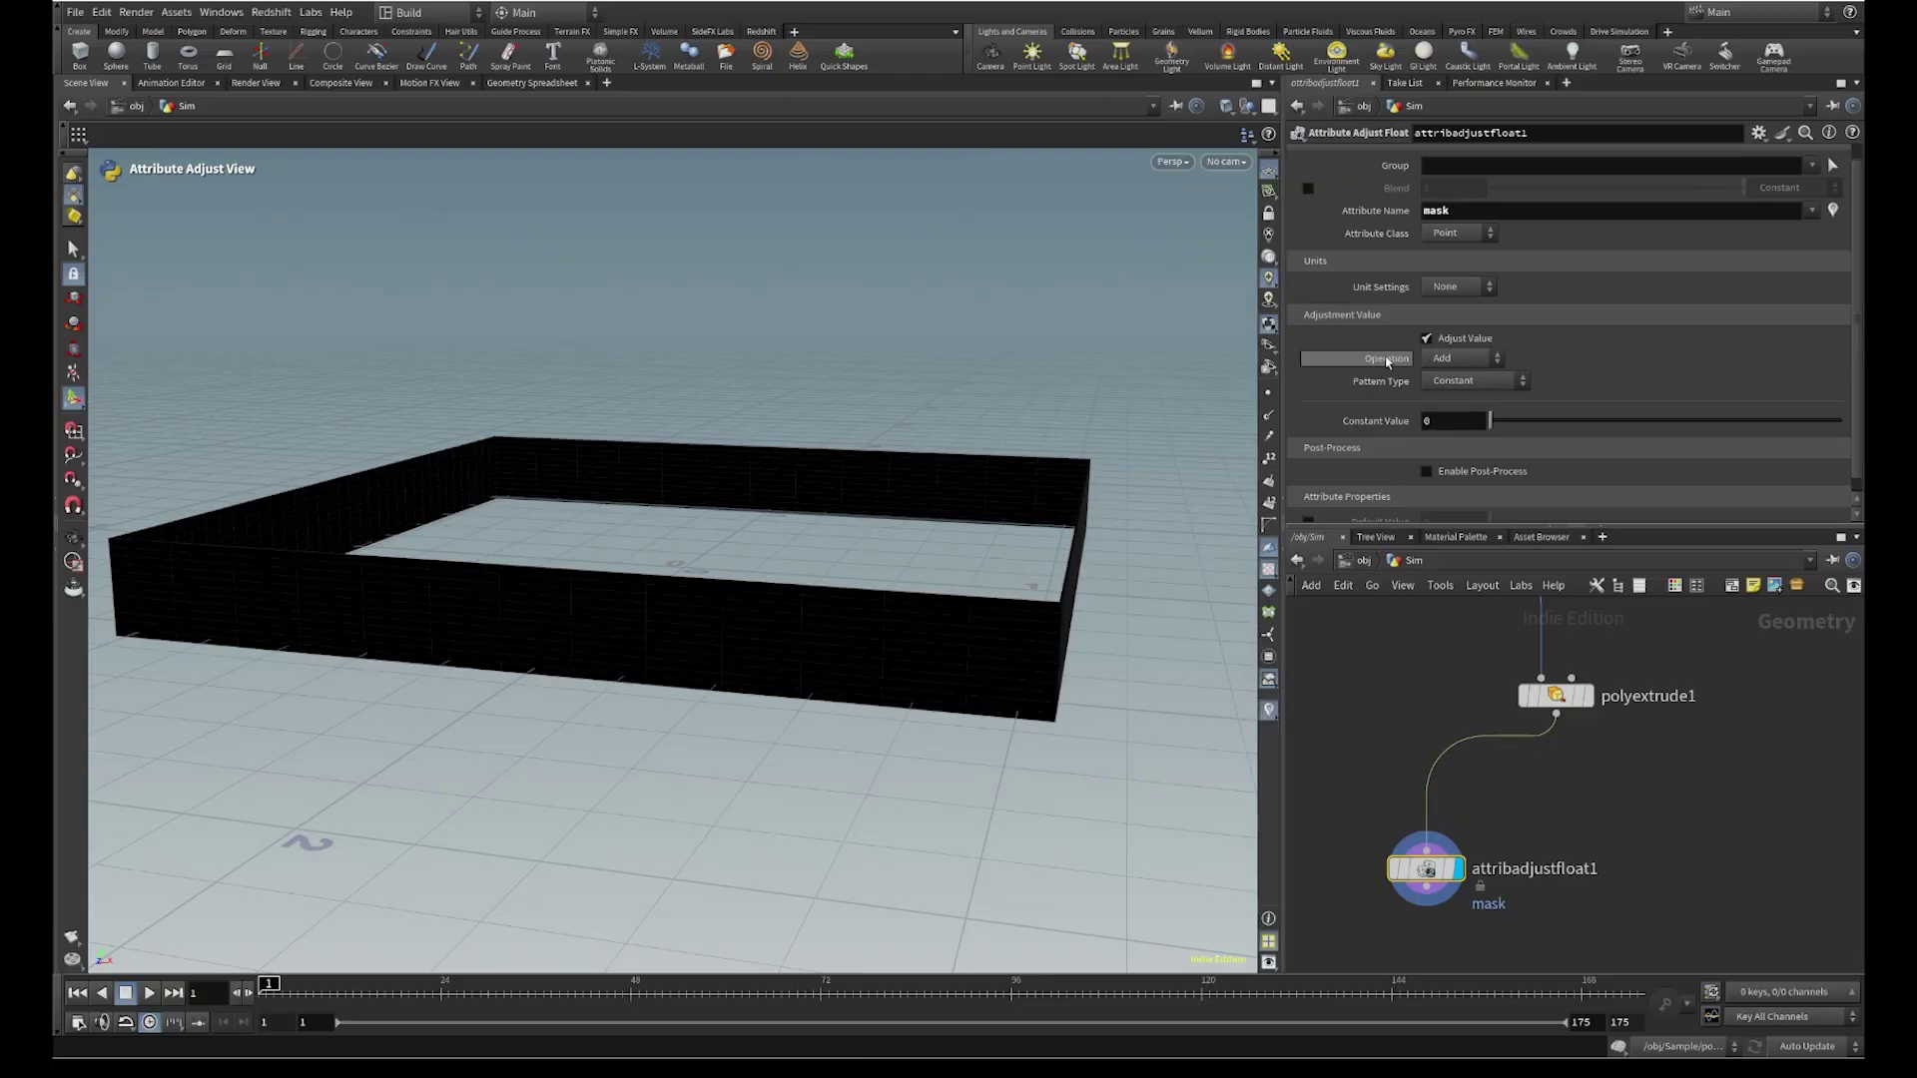
pyautogui.click(1445, 359)
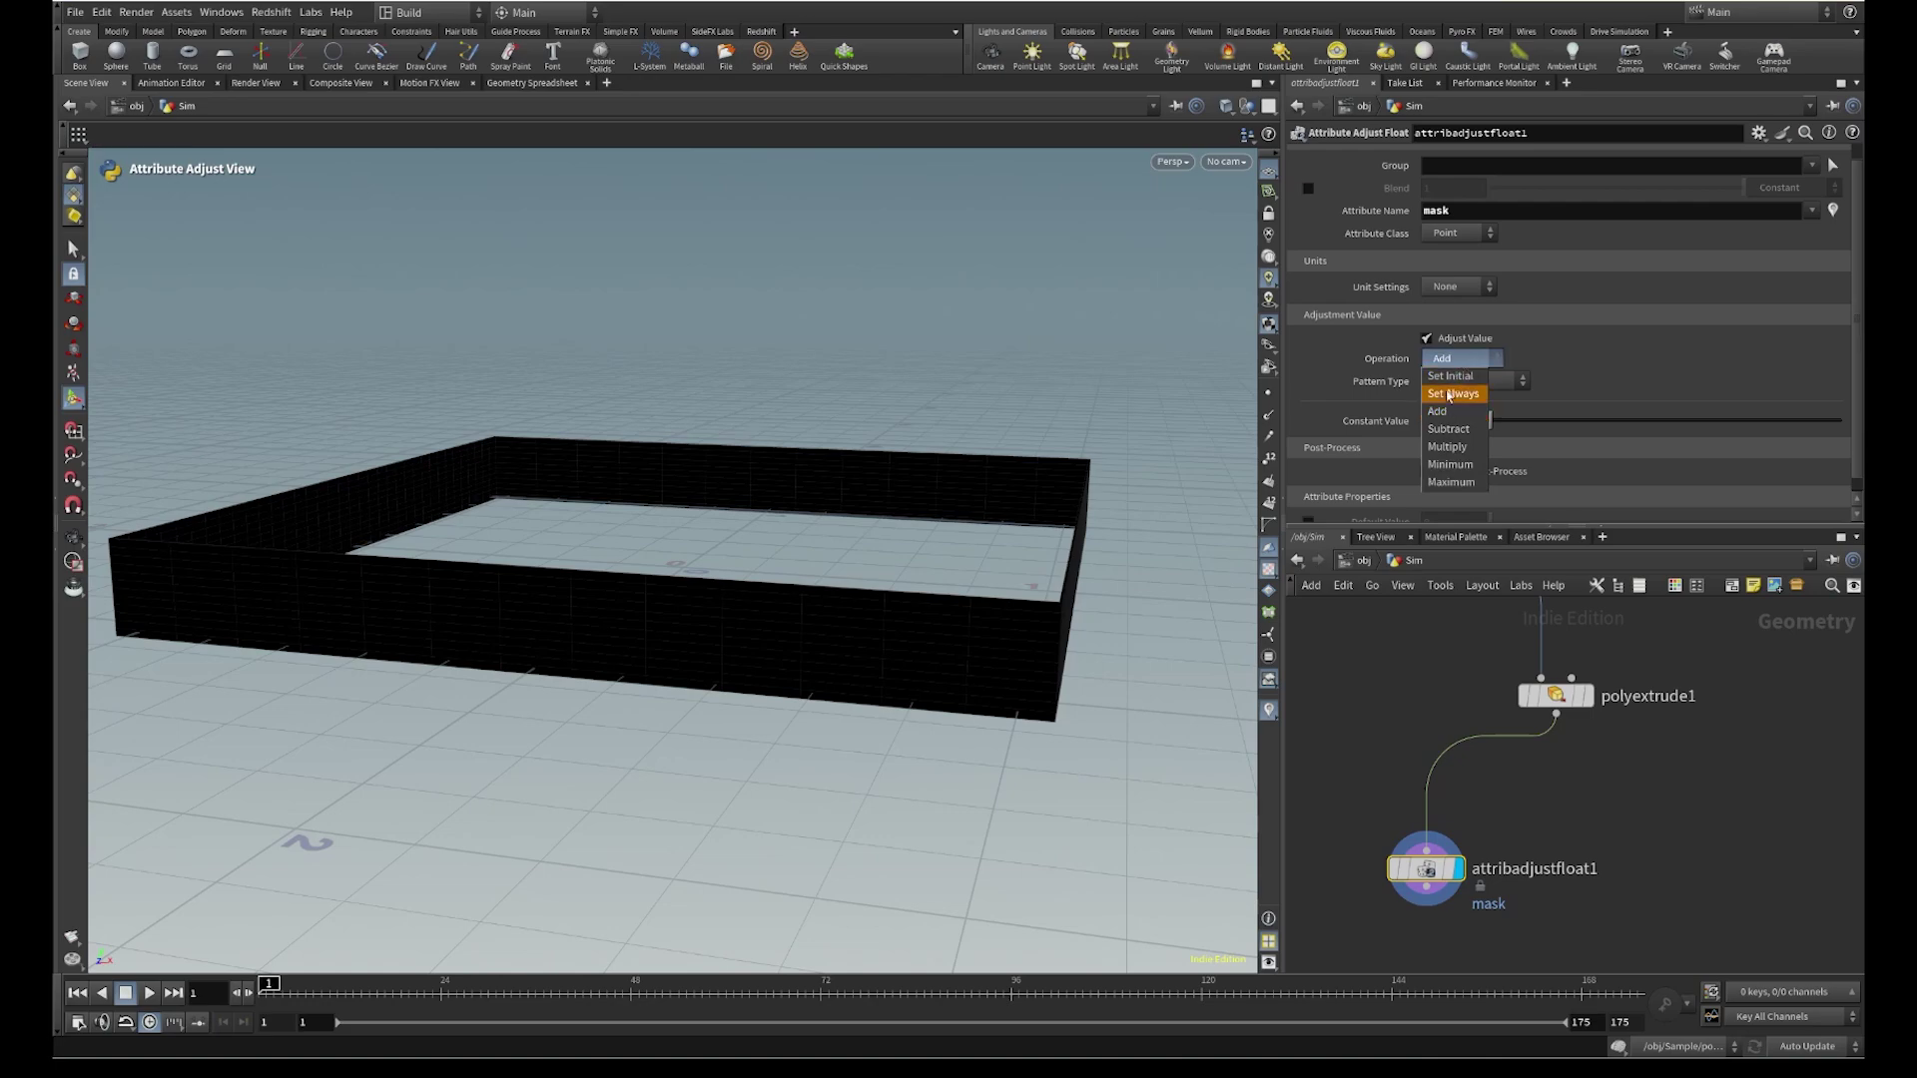
pyautogui.click(1447, 393)
pyautogui.click(1458, 380)
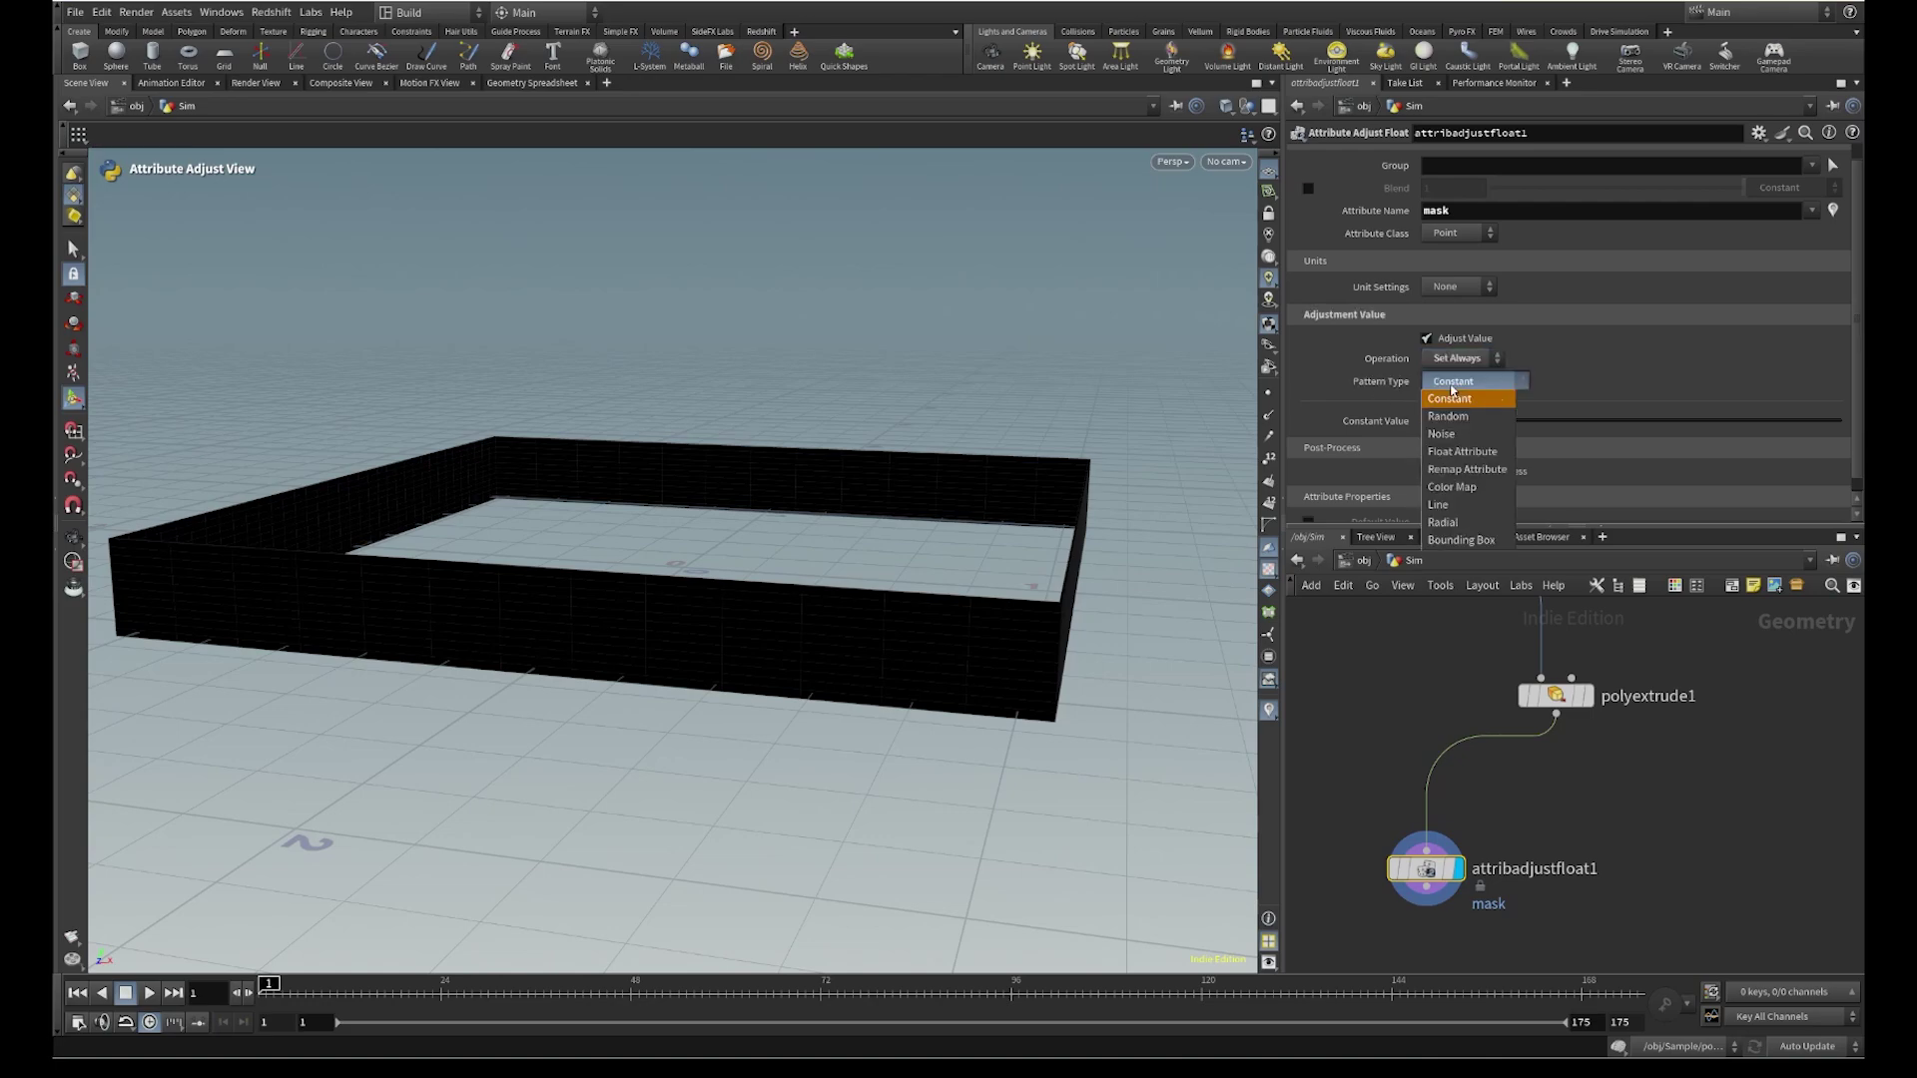
pyautogui.click(1461, 451)
pyautogui.click(1459, 380)
pyautogui.click(1442, 434)
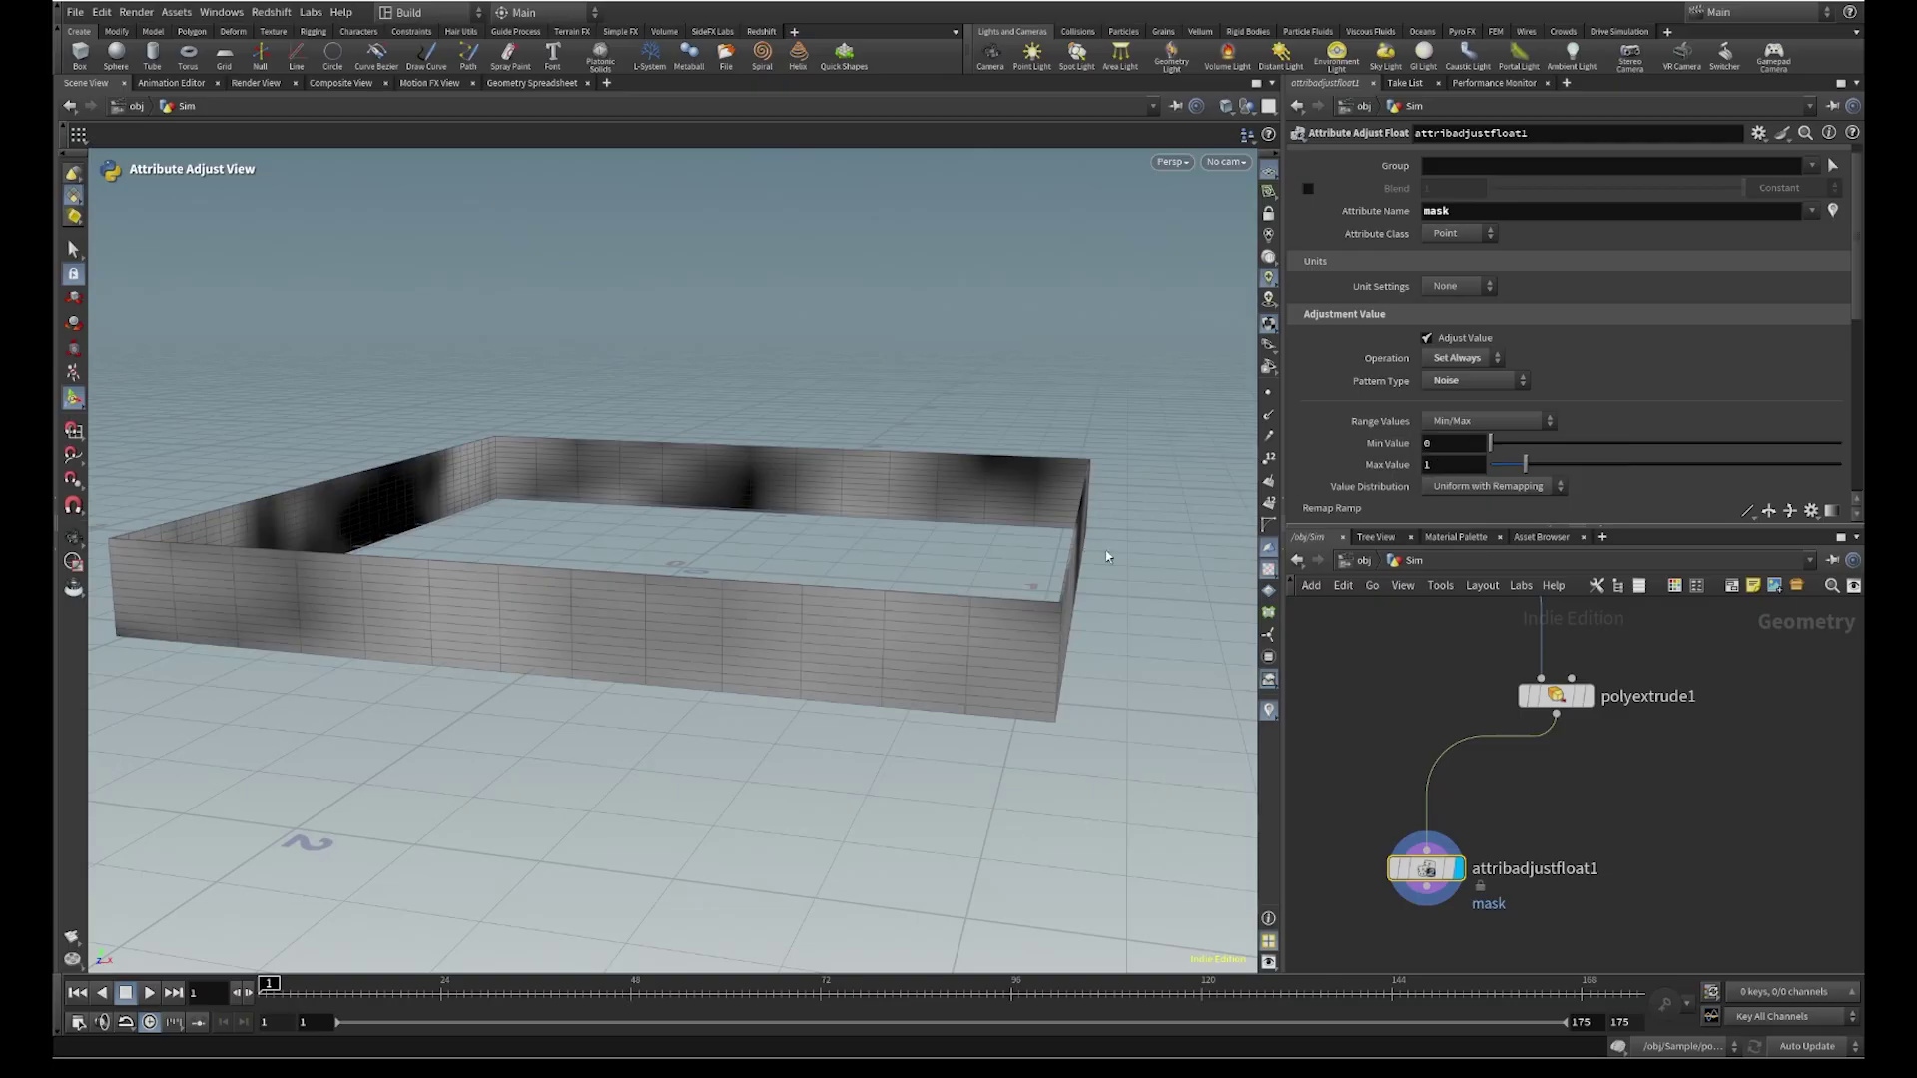
# Examine how the noise mask's dark and light areas are distributed around all four walls
pyautogui.keyDown('alt'); pyautogui.moveTo(1086, 491); pyautogui.dragTo(899, 499, button='right'); pyautogui.keyUp('alt')
pyautogui.keyDown('alt'); pyautogui.moveTo(699, 599); pyautogui.dragTo(1018, 607); pyautogui.keyUp('alt')
pyautogui.press('Return')
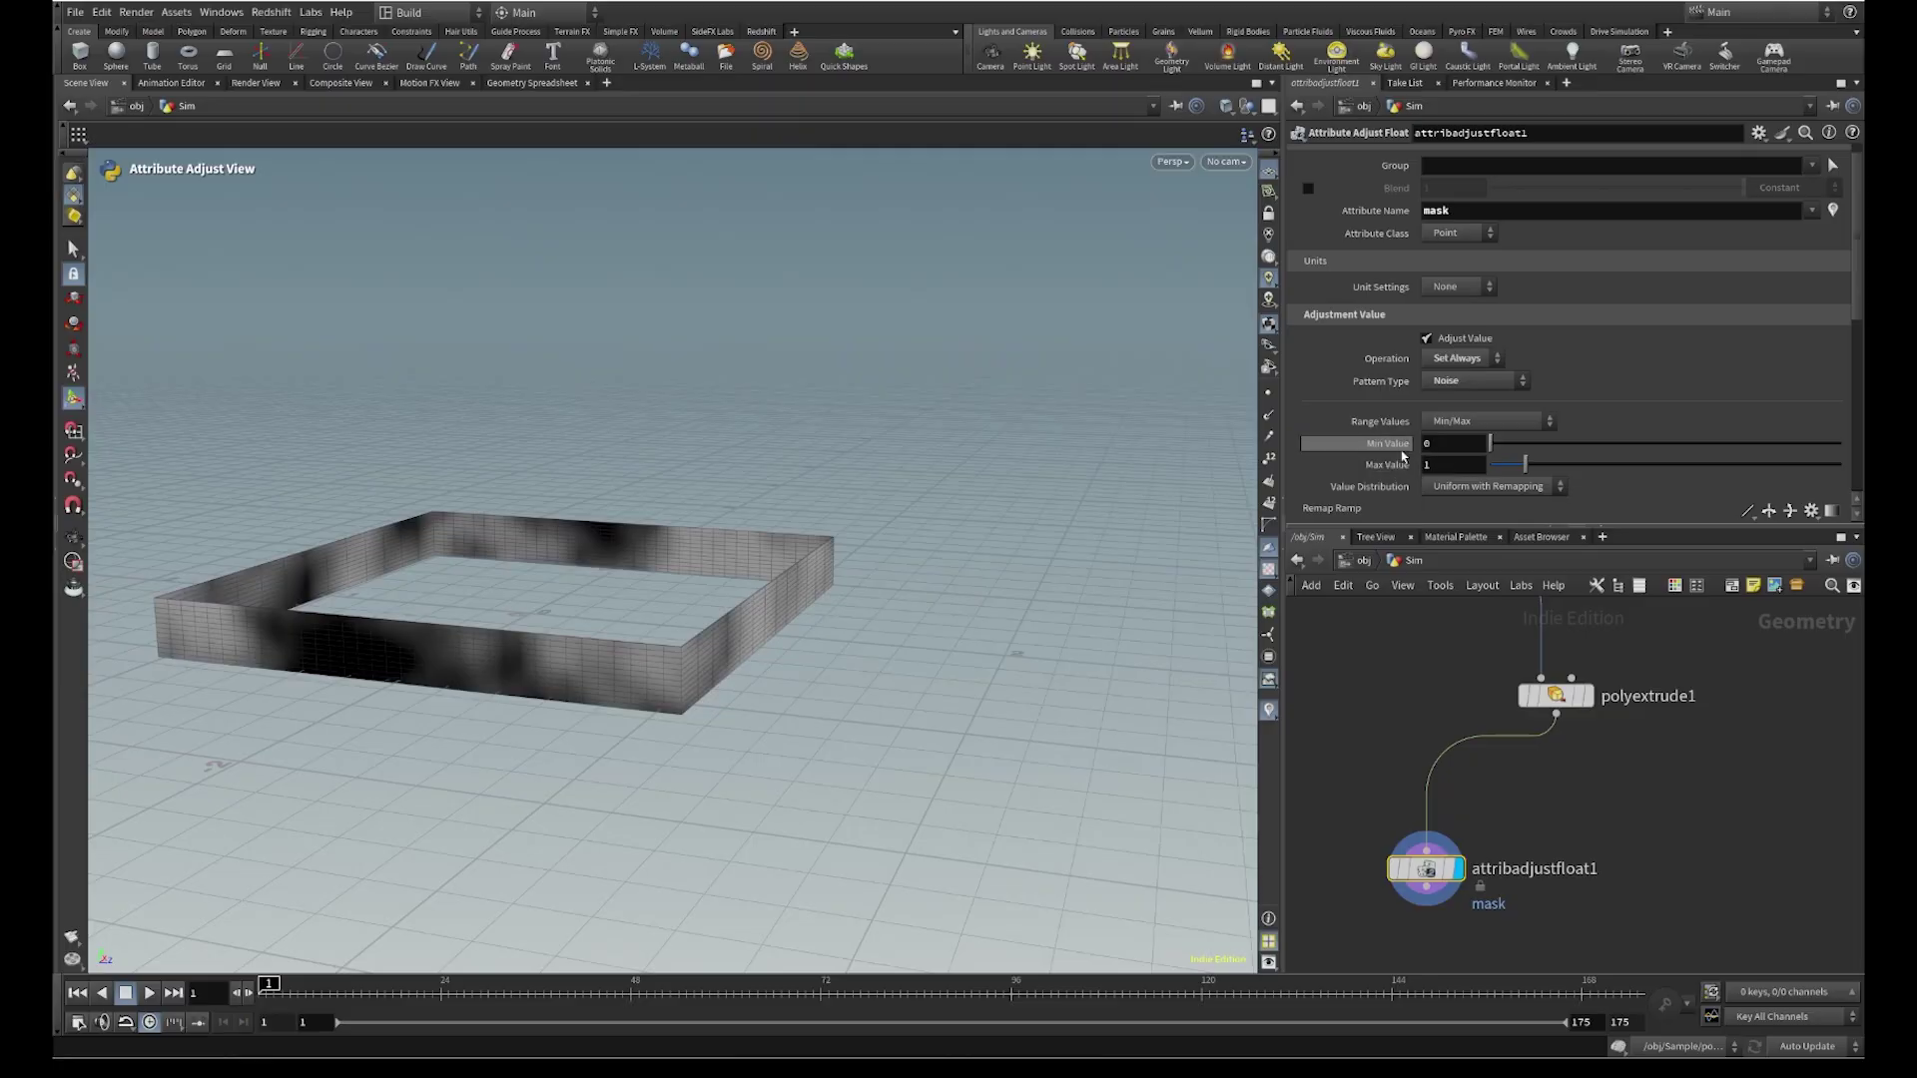
pyautogui.keyDown('alt'); pyautogui.moveTo(748, 560); pyautogui.dragTo(967, 553, button='middle'); pyautogui.keyUp('alt')
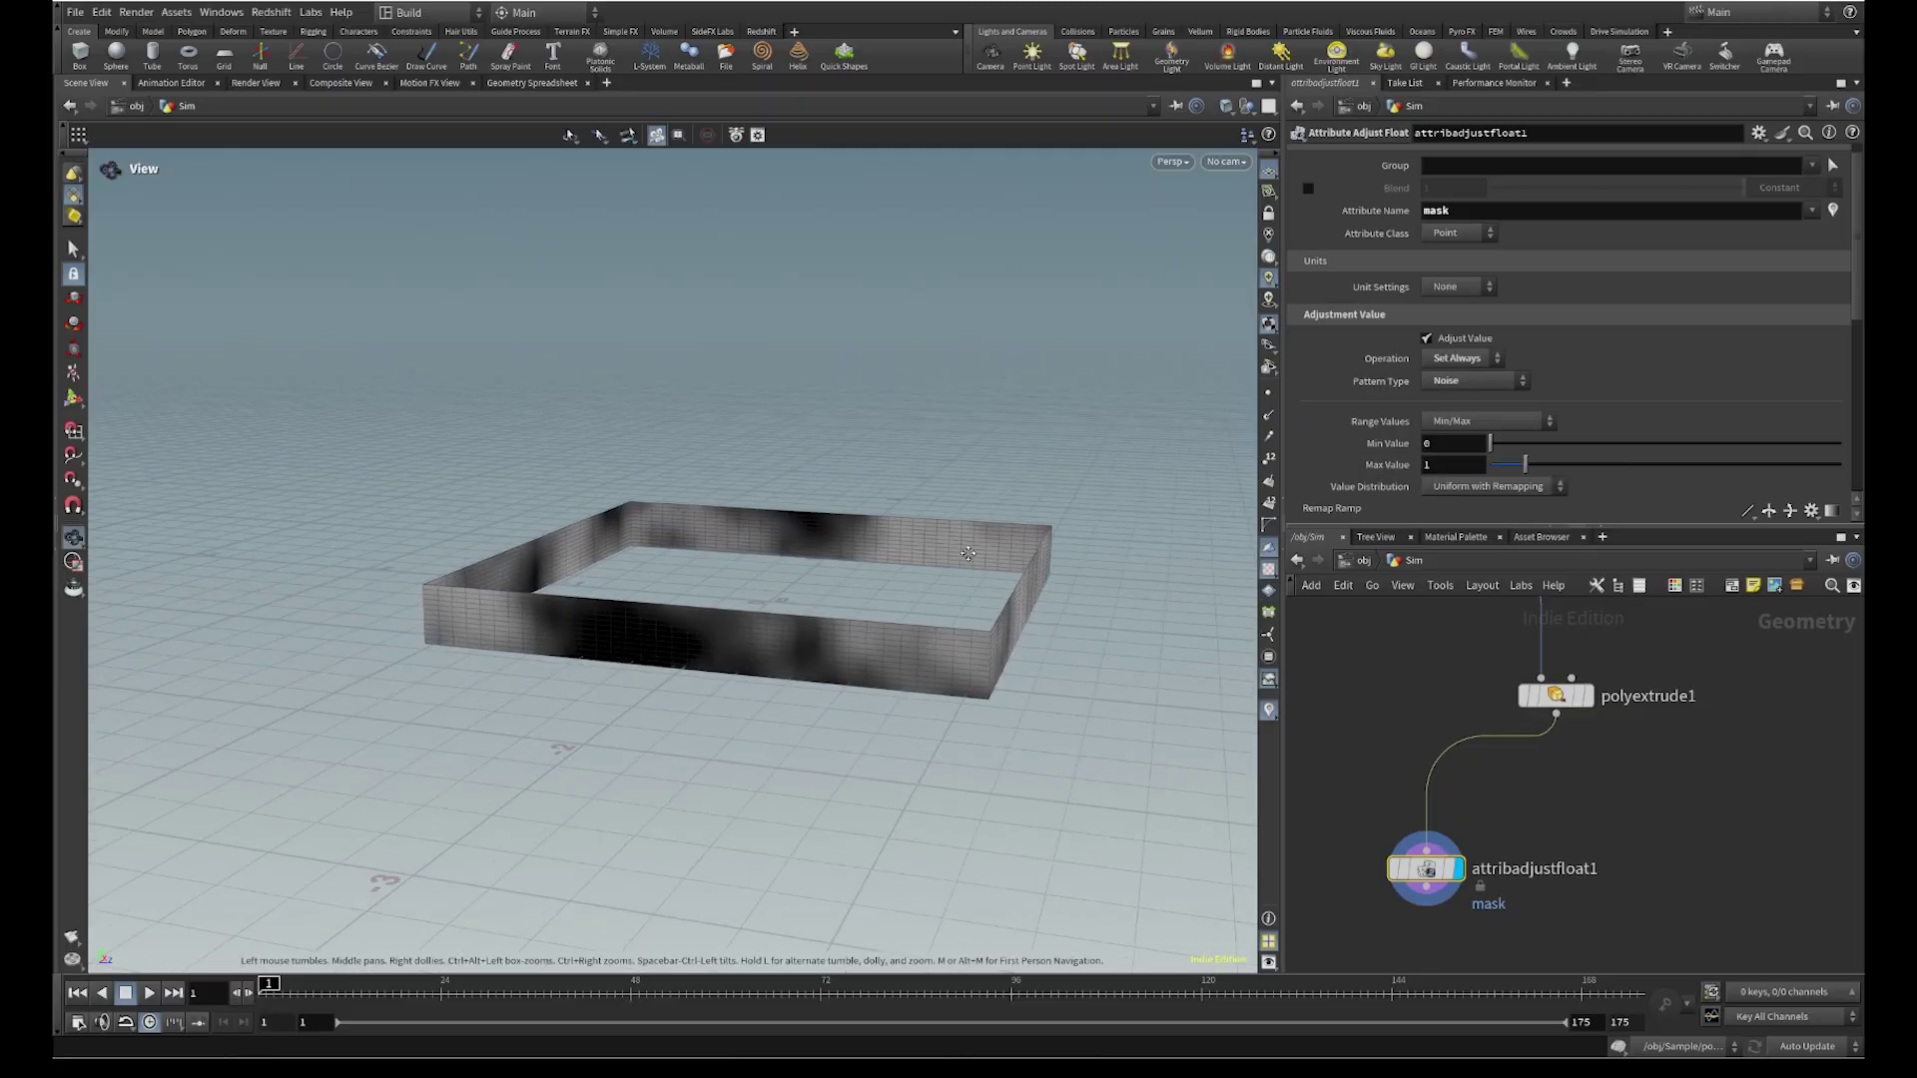
pyautogui.keyDown('alt'); pyautogui.moveTo(968, 553); pyautogui.dragTo(1100, 410, button='right'); pyautogui.keyUp('alt')
pyautogui.keyDown('alt'); pyautogui.moveTo(973, 644); pyautogui.dragTo(908, 672); pyautogui.keyUp('alt')
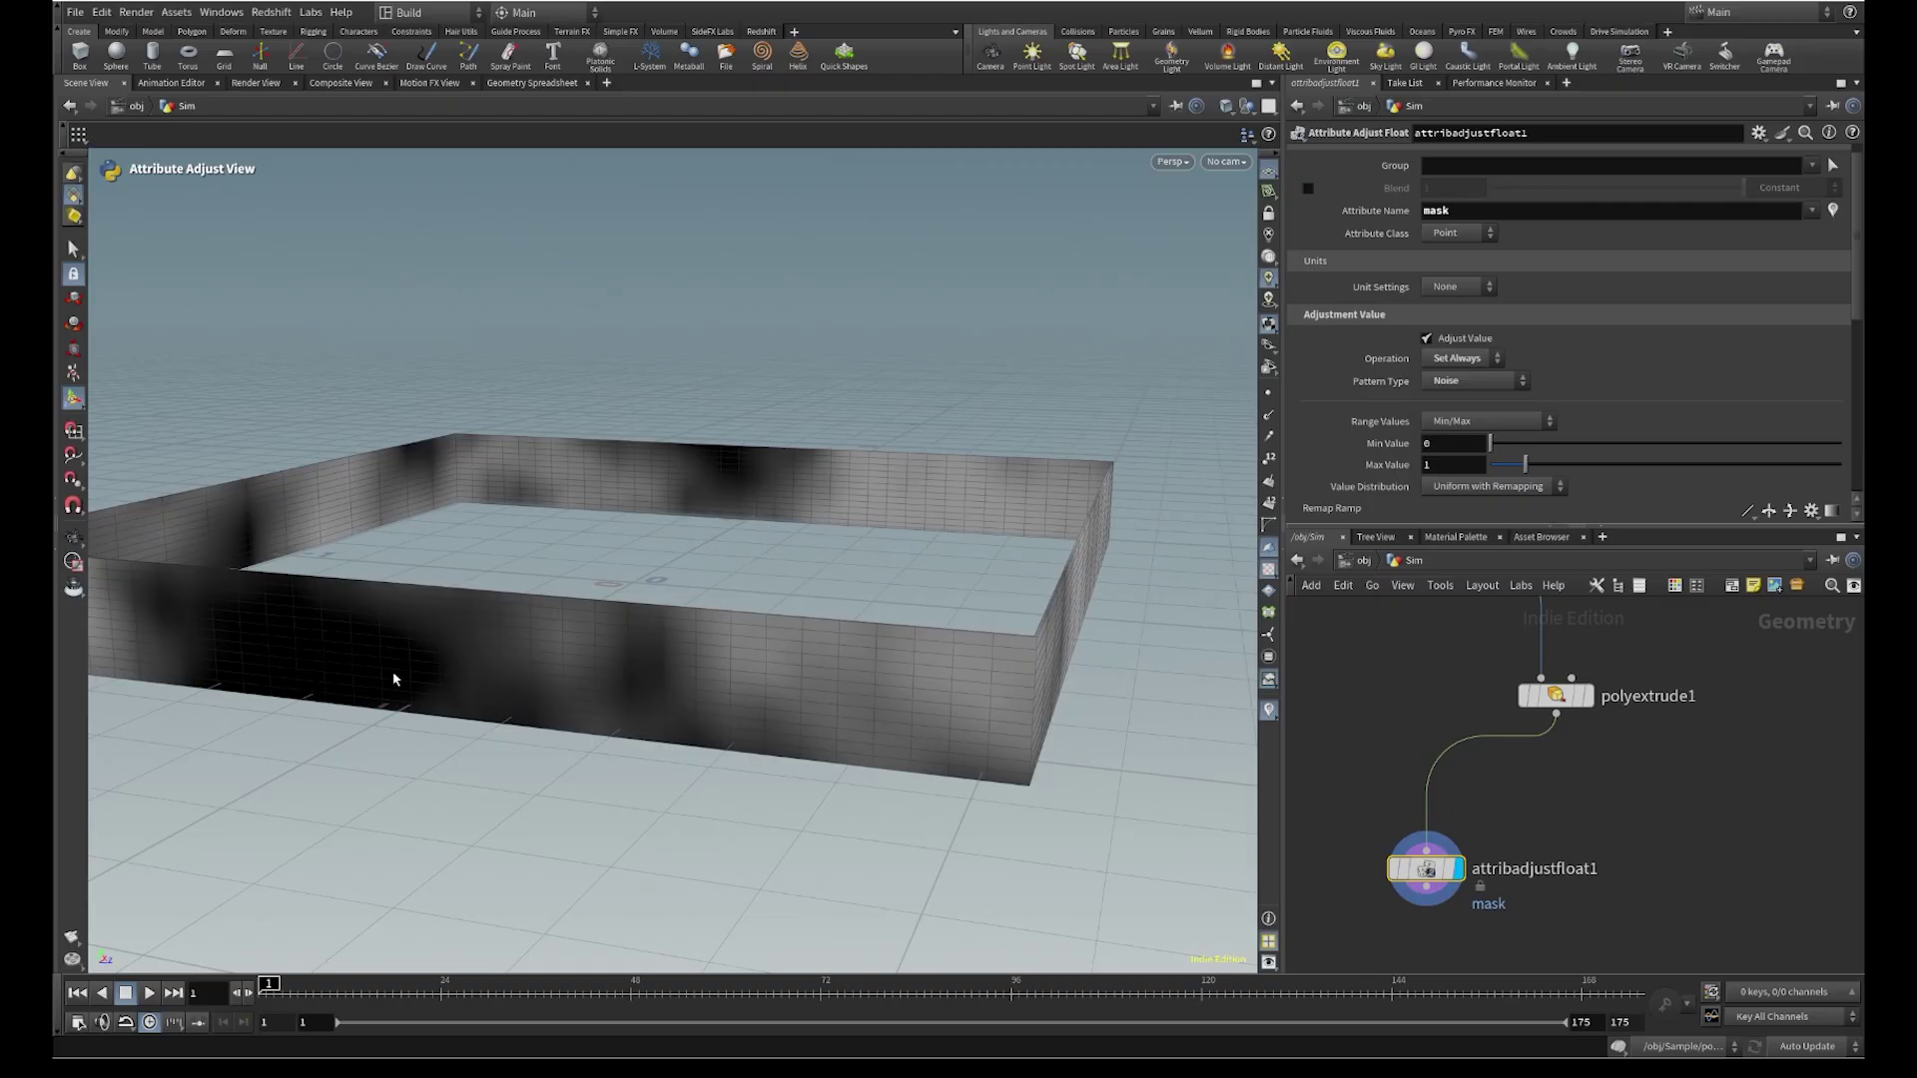
pyautogui.keyDown('alt'); pyautogui.moveTo(619, 650); pyautogui.dragTo(775, 622); pyautogui.keyUp('alt')
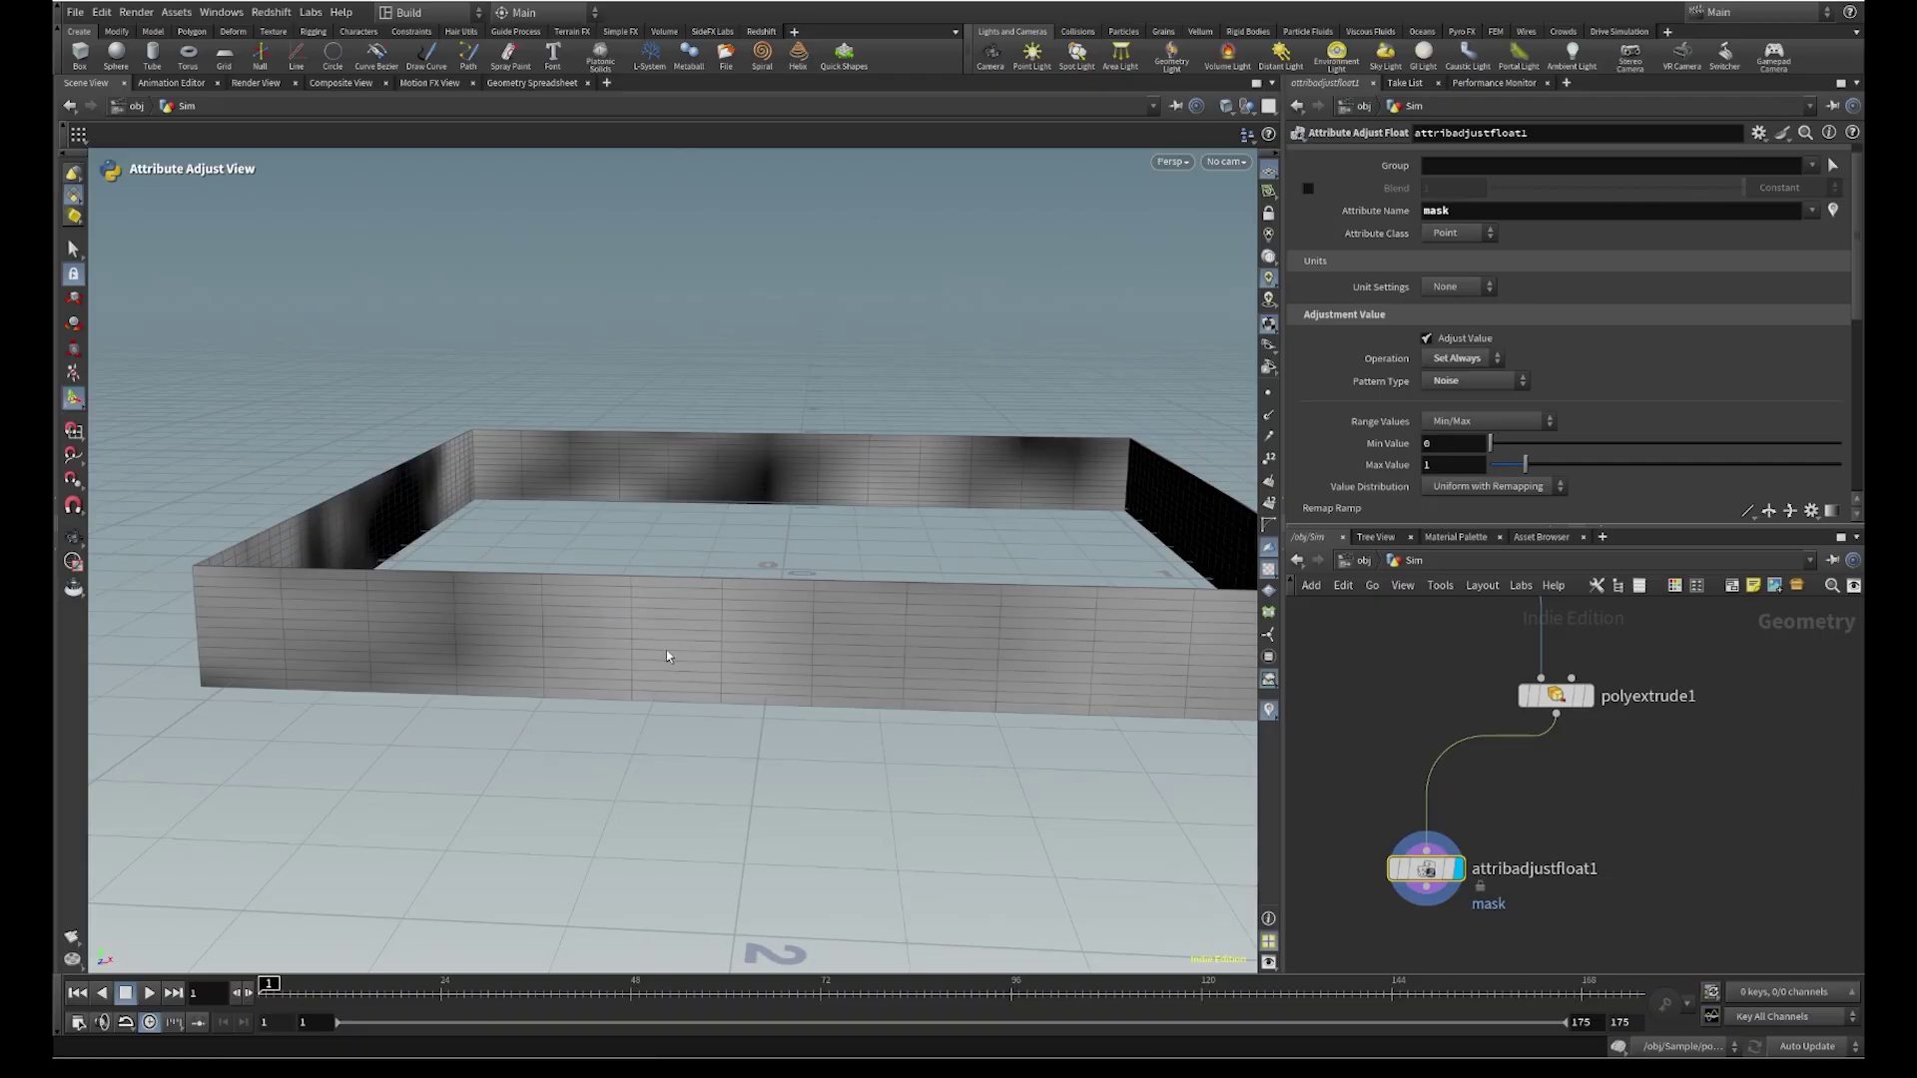
pyautogui.keyDown('alt'); pyautogui.moveTo(667, 655); pyautogui.dragTo(676, 578); pyautogui.keyUp('alt')
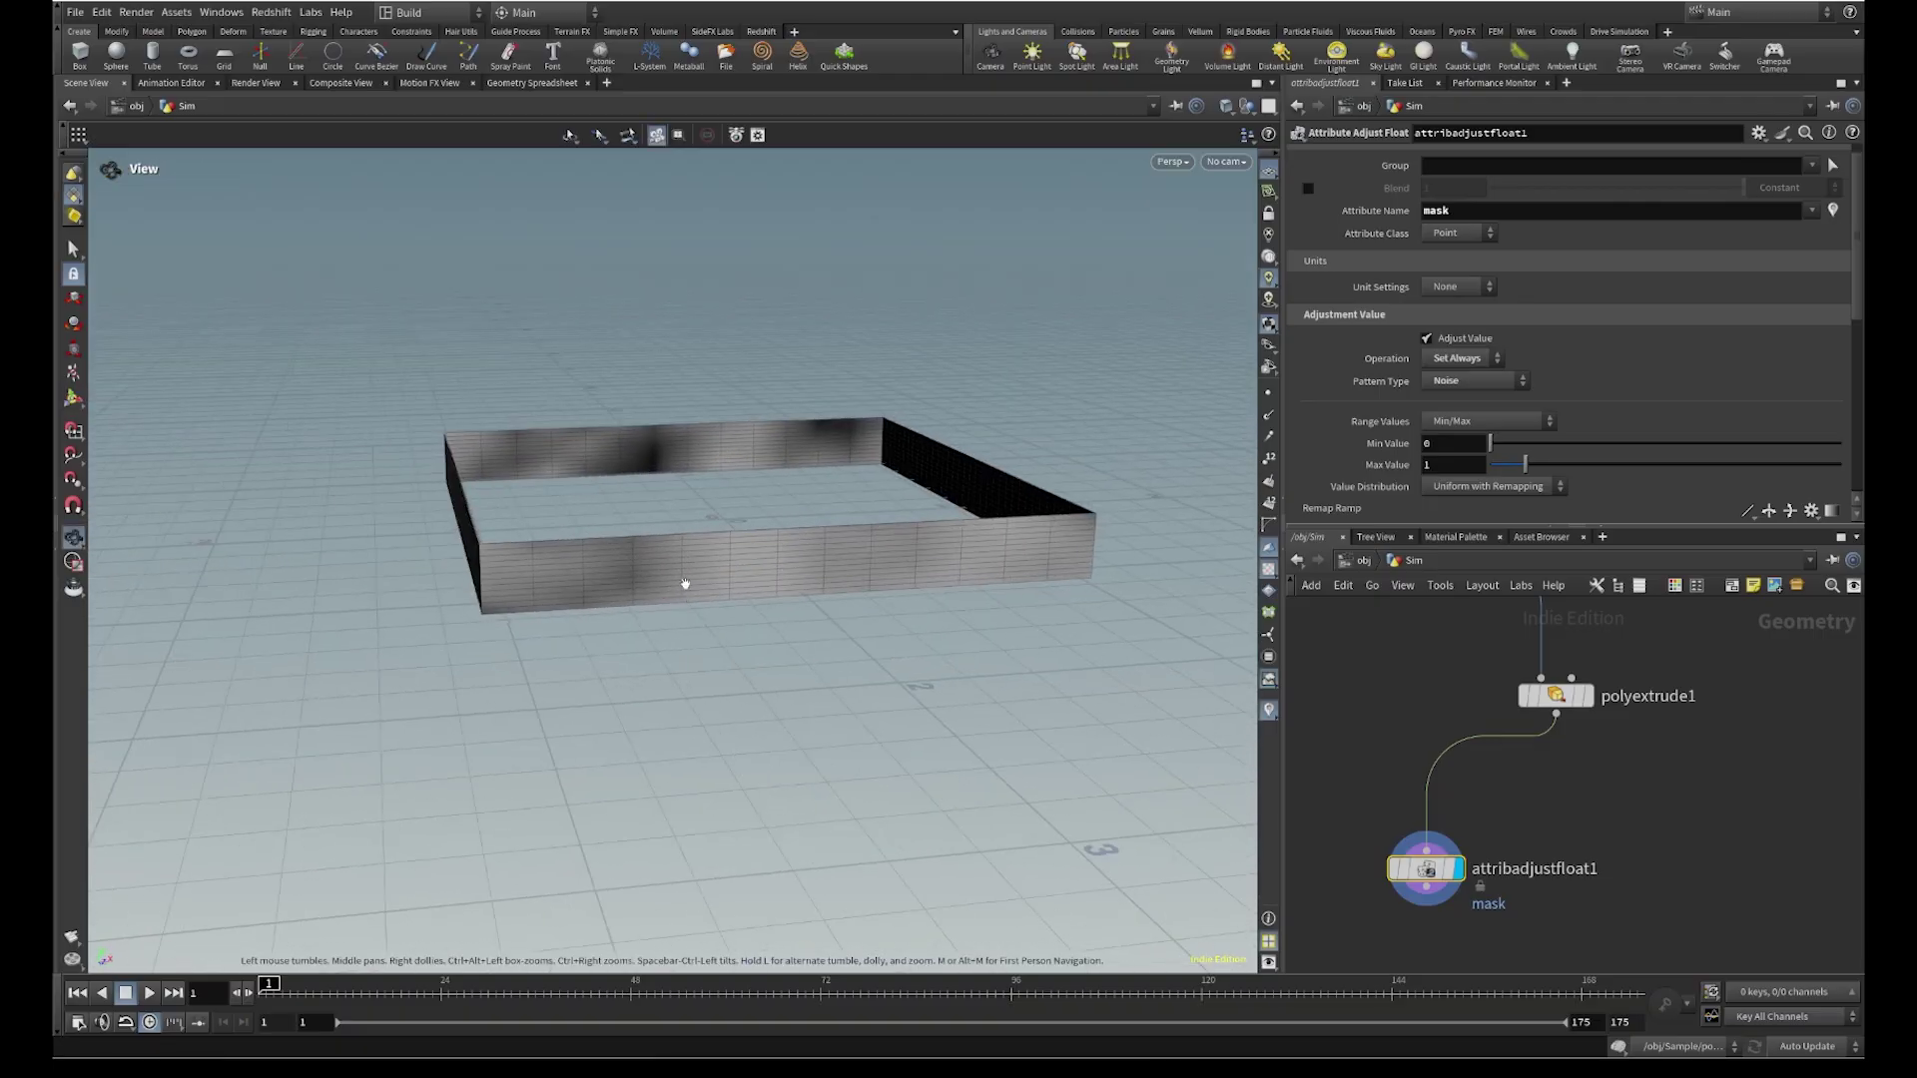
pyautogui.keyDown('alt'); pyautogui.moveTo(842, 505); pyautogui.dragTo(919, 572); pyautogui.keyUp('alt')
pyautogui.keyDown('alt'); pyautogui.moveTo(545, 506); pyautogui.dragTo(672, 595); pyautogui.keyUp('alt')
pyautogui.keyDown('alt'); pyautogui.moveTo(672, 595); pyautogui.dragTo(851, 444, button='right'); pyautogui.keyUp('alt')
pyautogui.keyDown('alt'); pyautogui.moveTo(876, 524); pyautogui.dragTo(740, 595, button='right'); pyautogui.keyUp('alt')
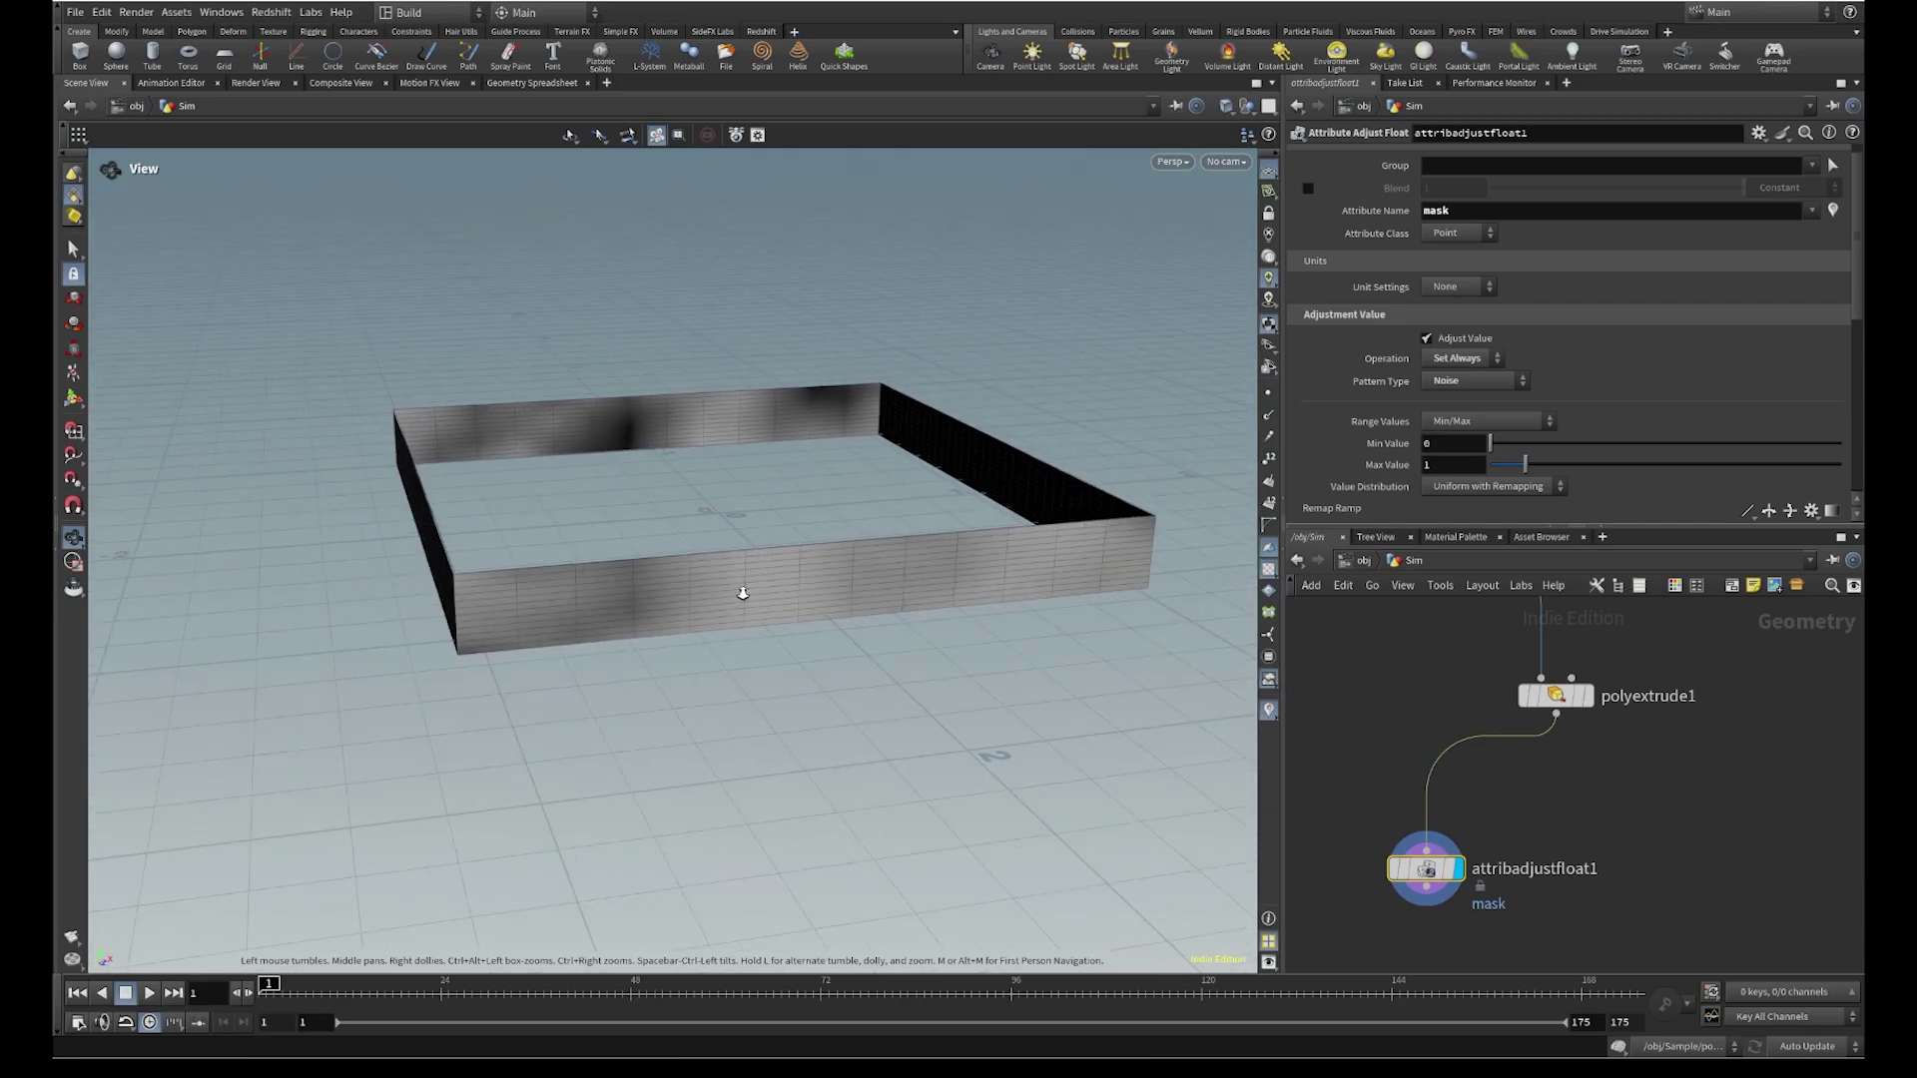
pyautogui.press('Return')
# Set the Element Size of the mask's noise pattern to 0.312
pyautogui.scroll(-5, 1414, 487)
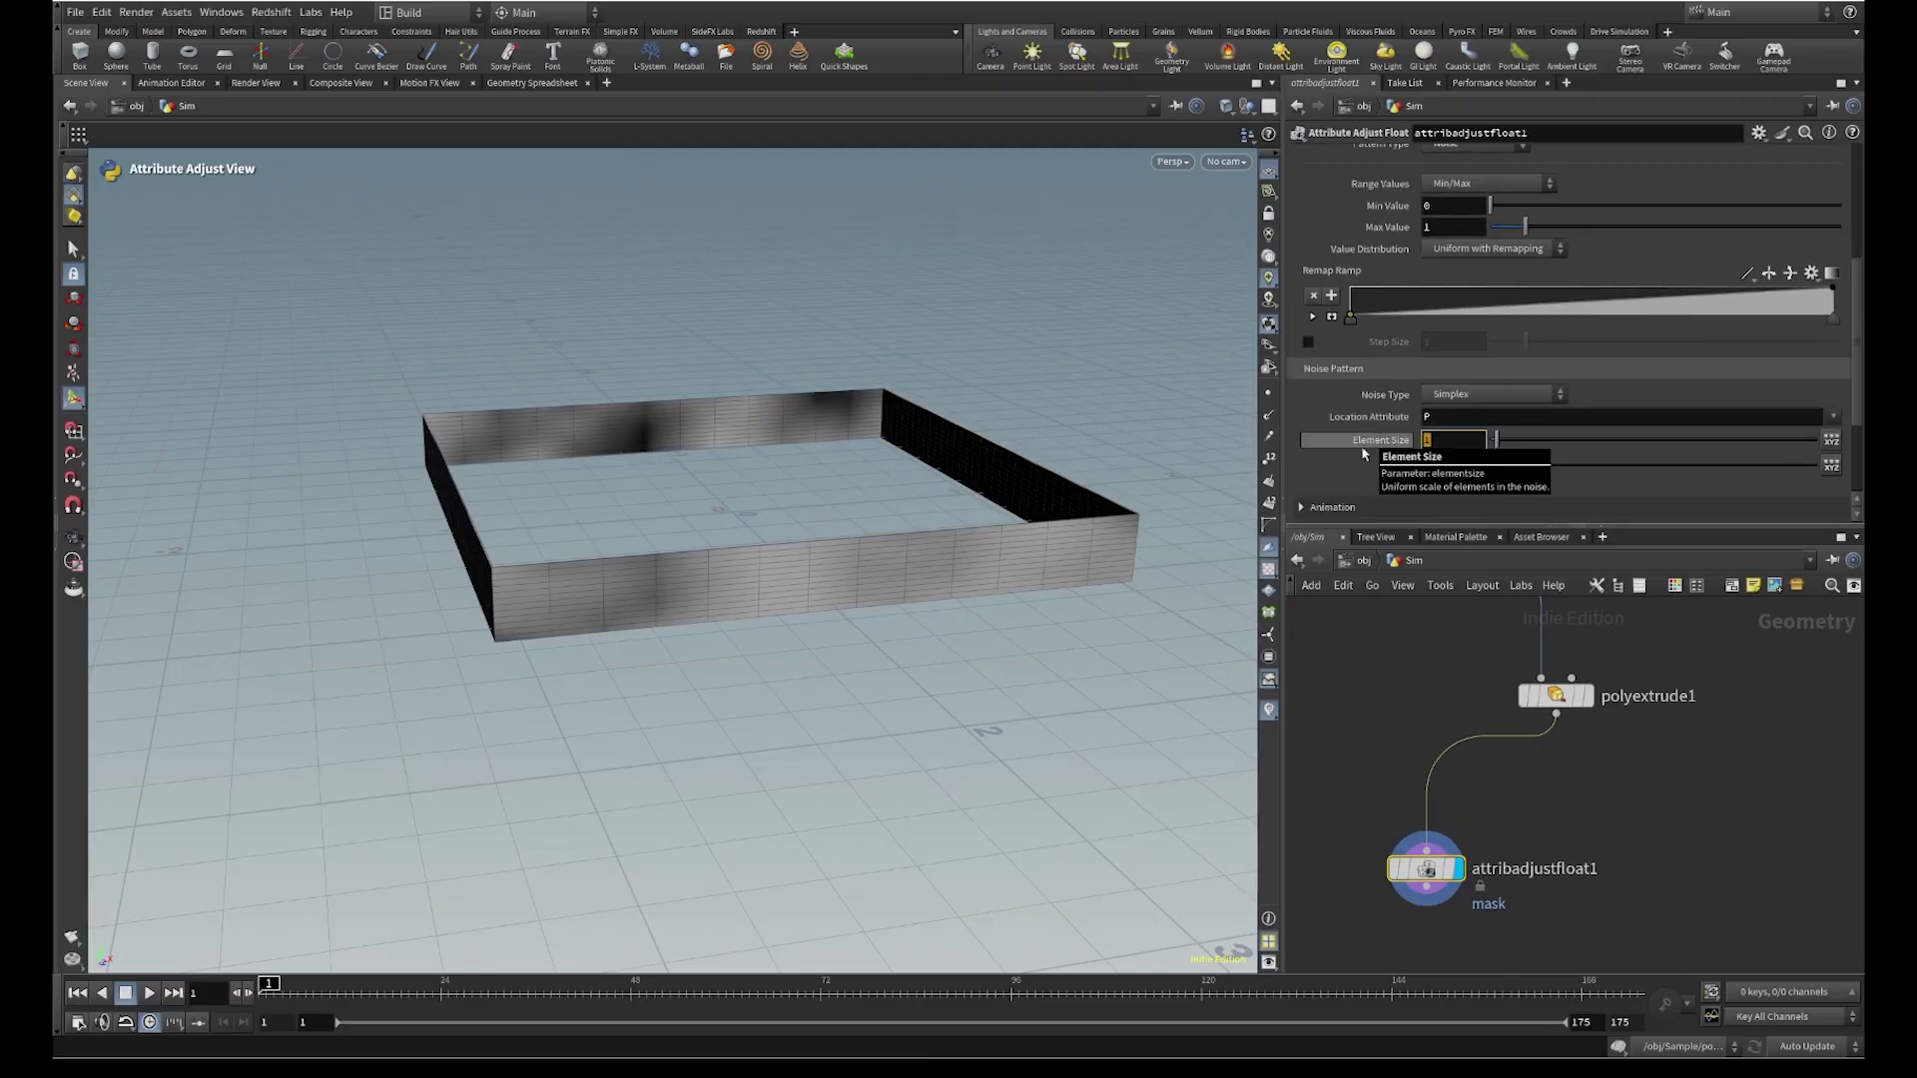
pyautogui.write('2')
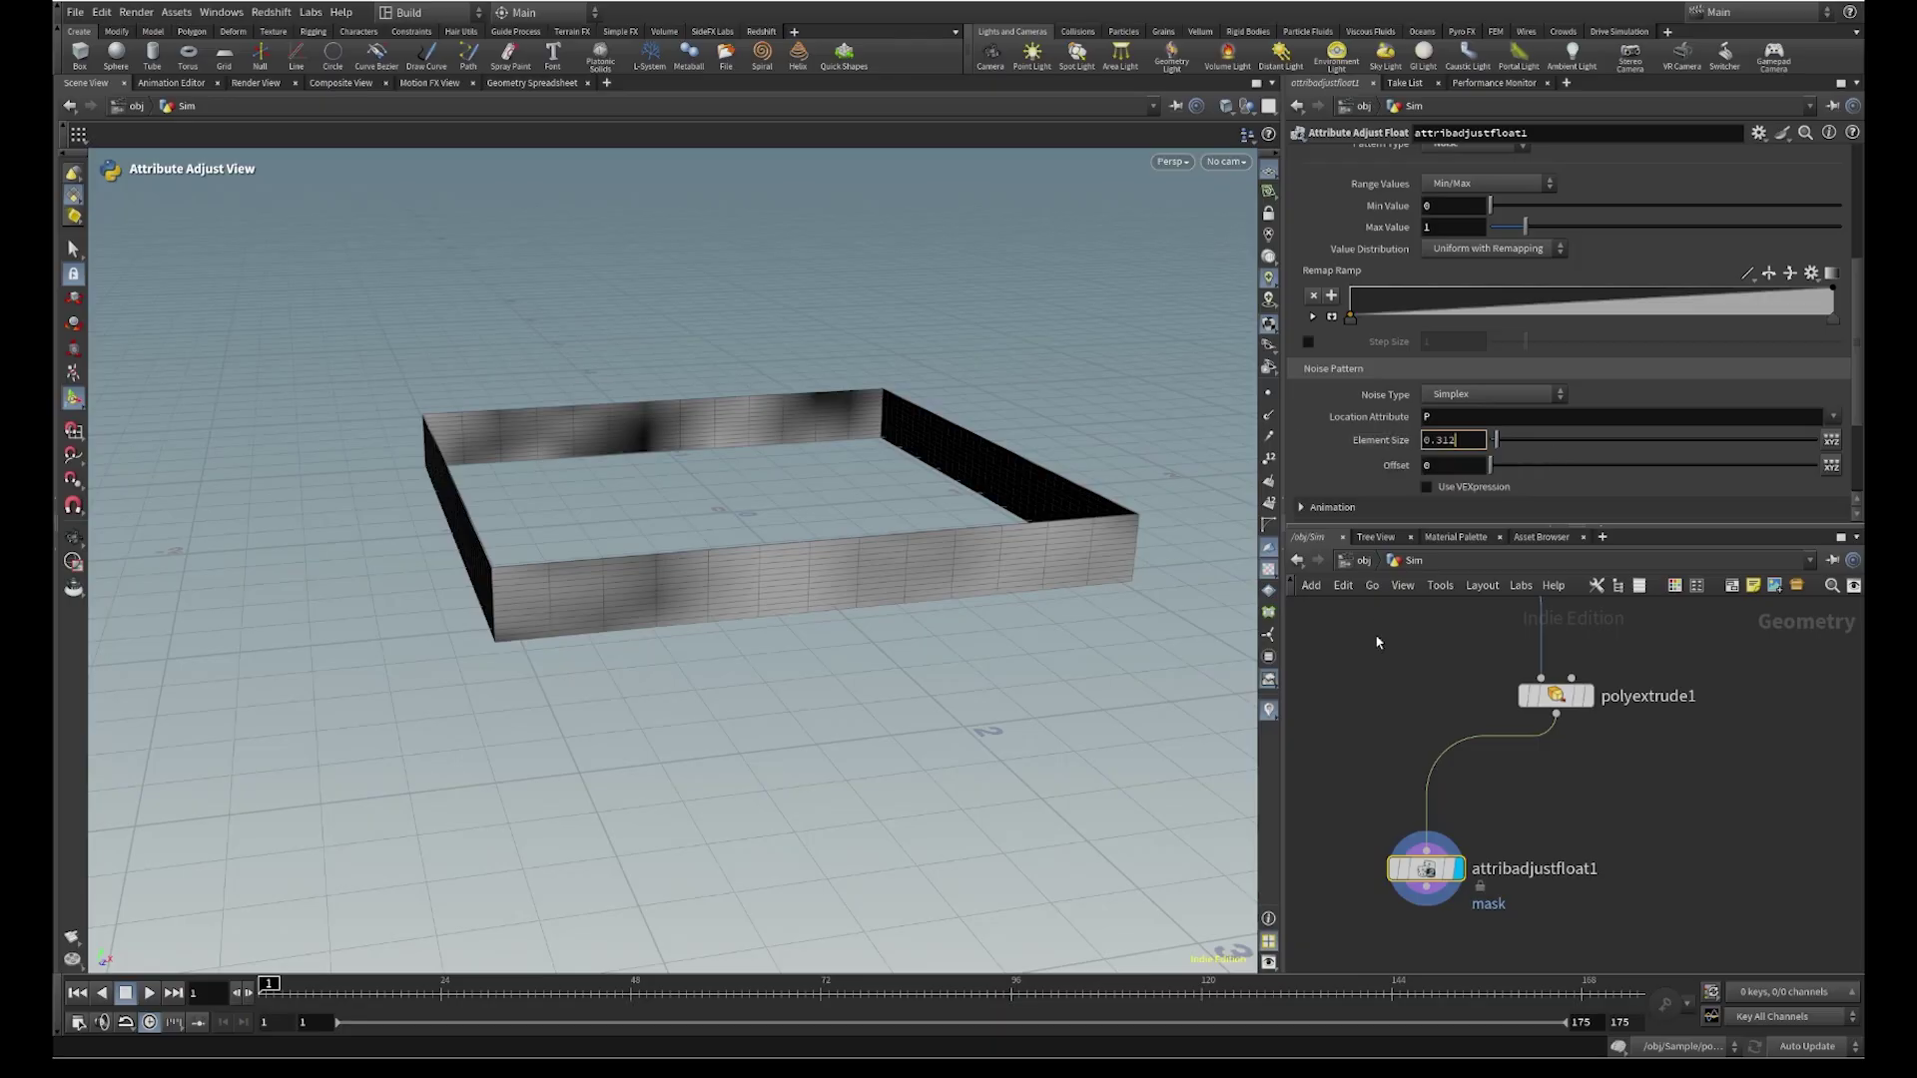
pyautogui.press('Return')
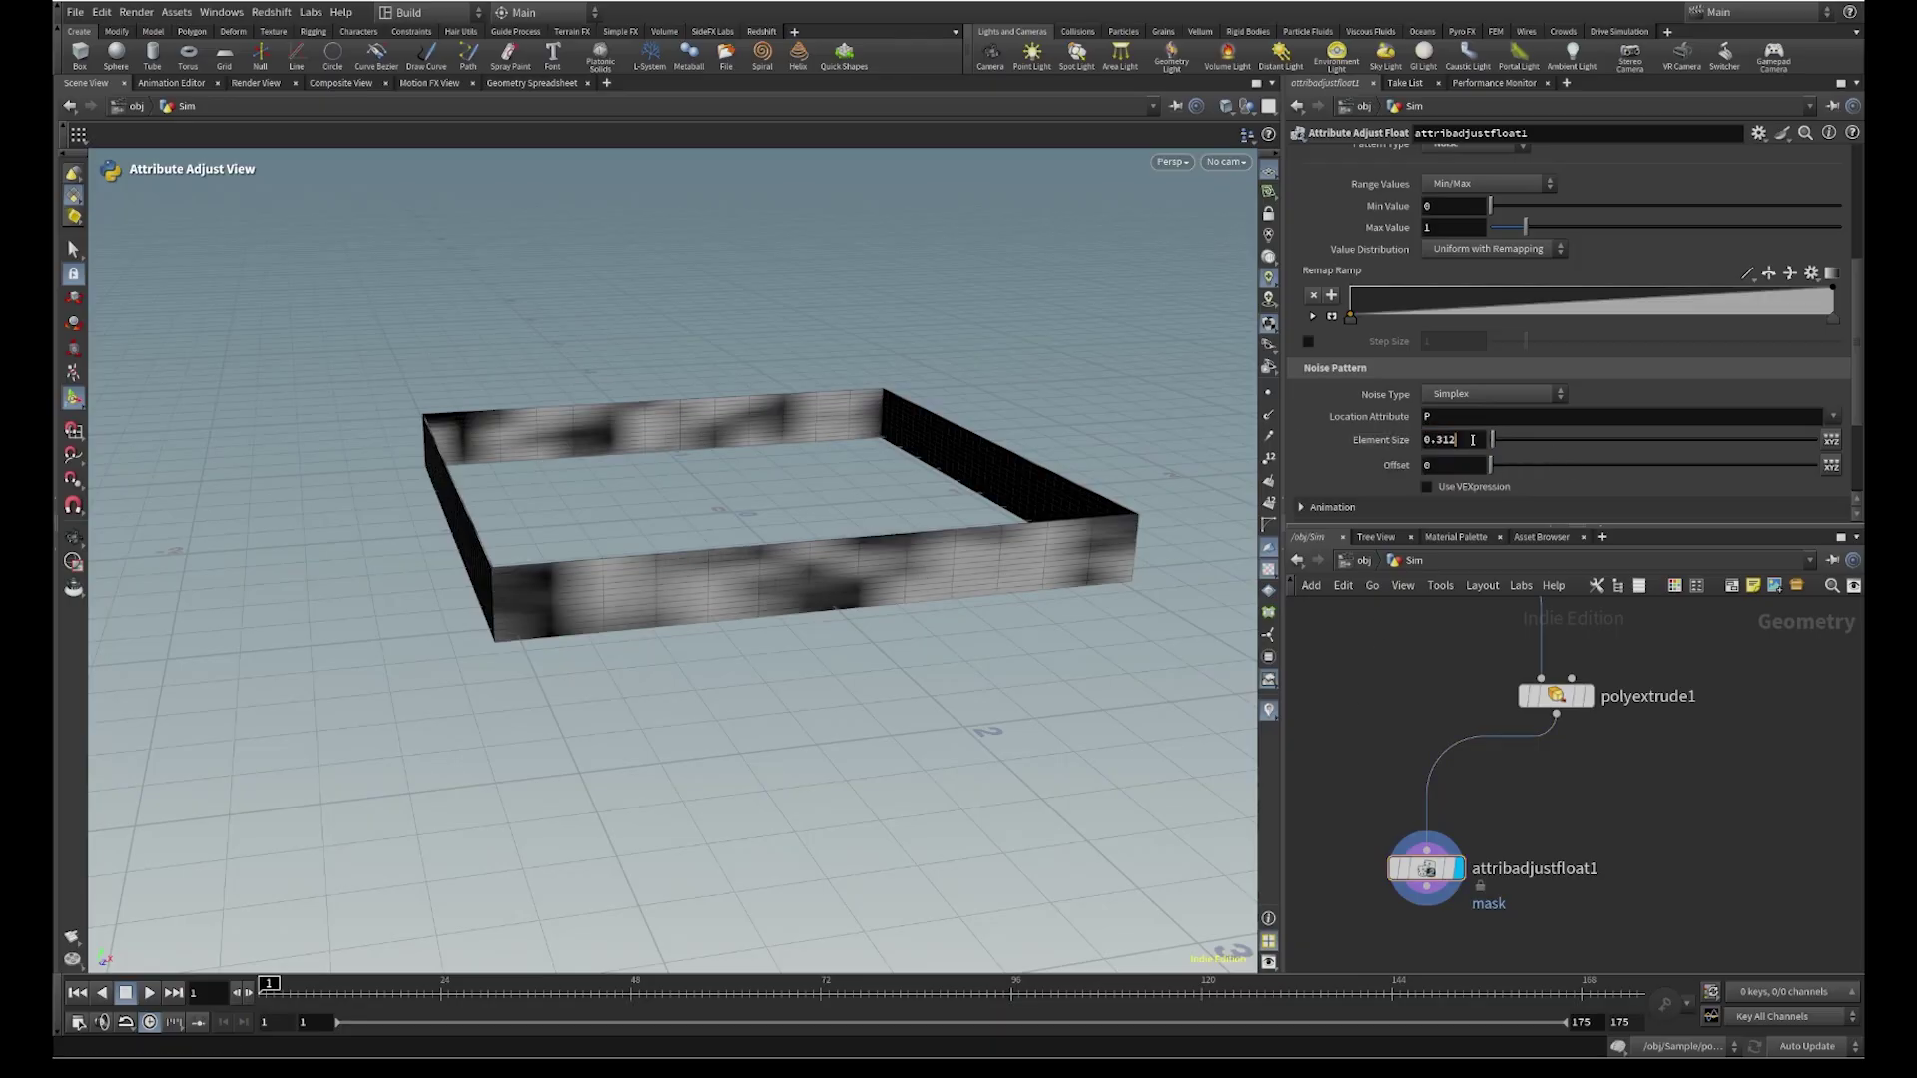
pyautogui.doubleClick(1447, 439)
pyautogui.press('Escape')
pyautogui.moveTo(920, 590); pyautogui.dragTo(819, 660)
pyautogui.moveTo(819, 660); pyautogui.dragTo(888, 740, button='middle')
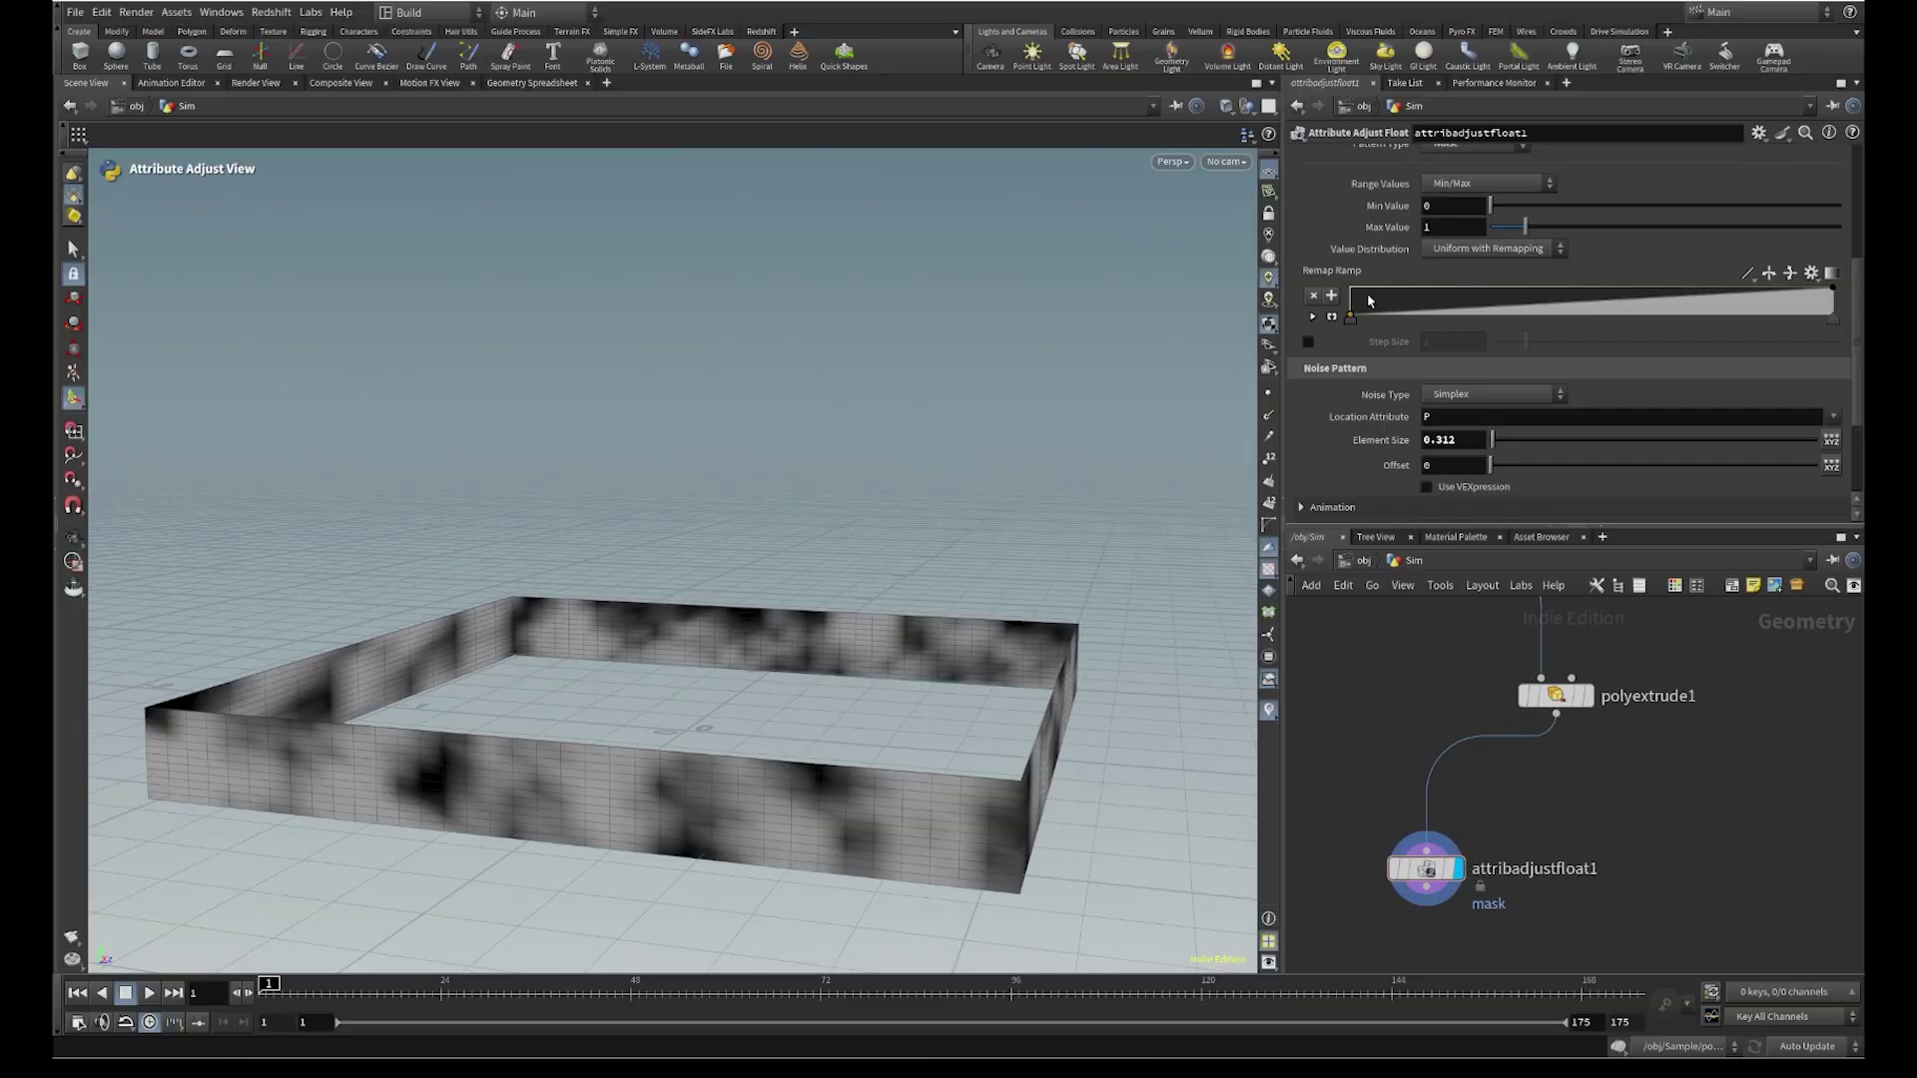
pyautogui.moveTo(912, 727); pyautogui.dragTo(1027, 483)
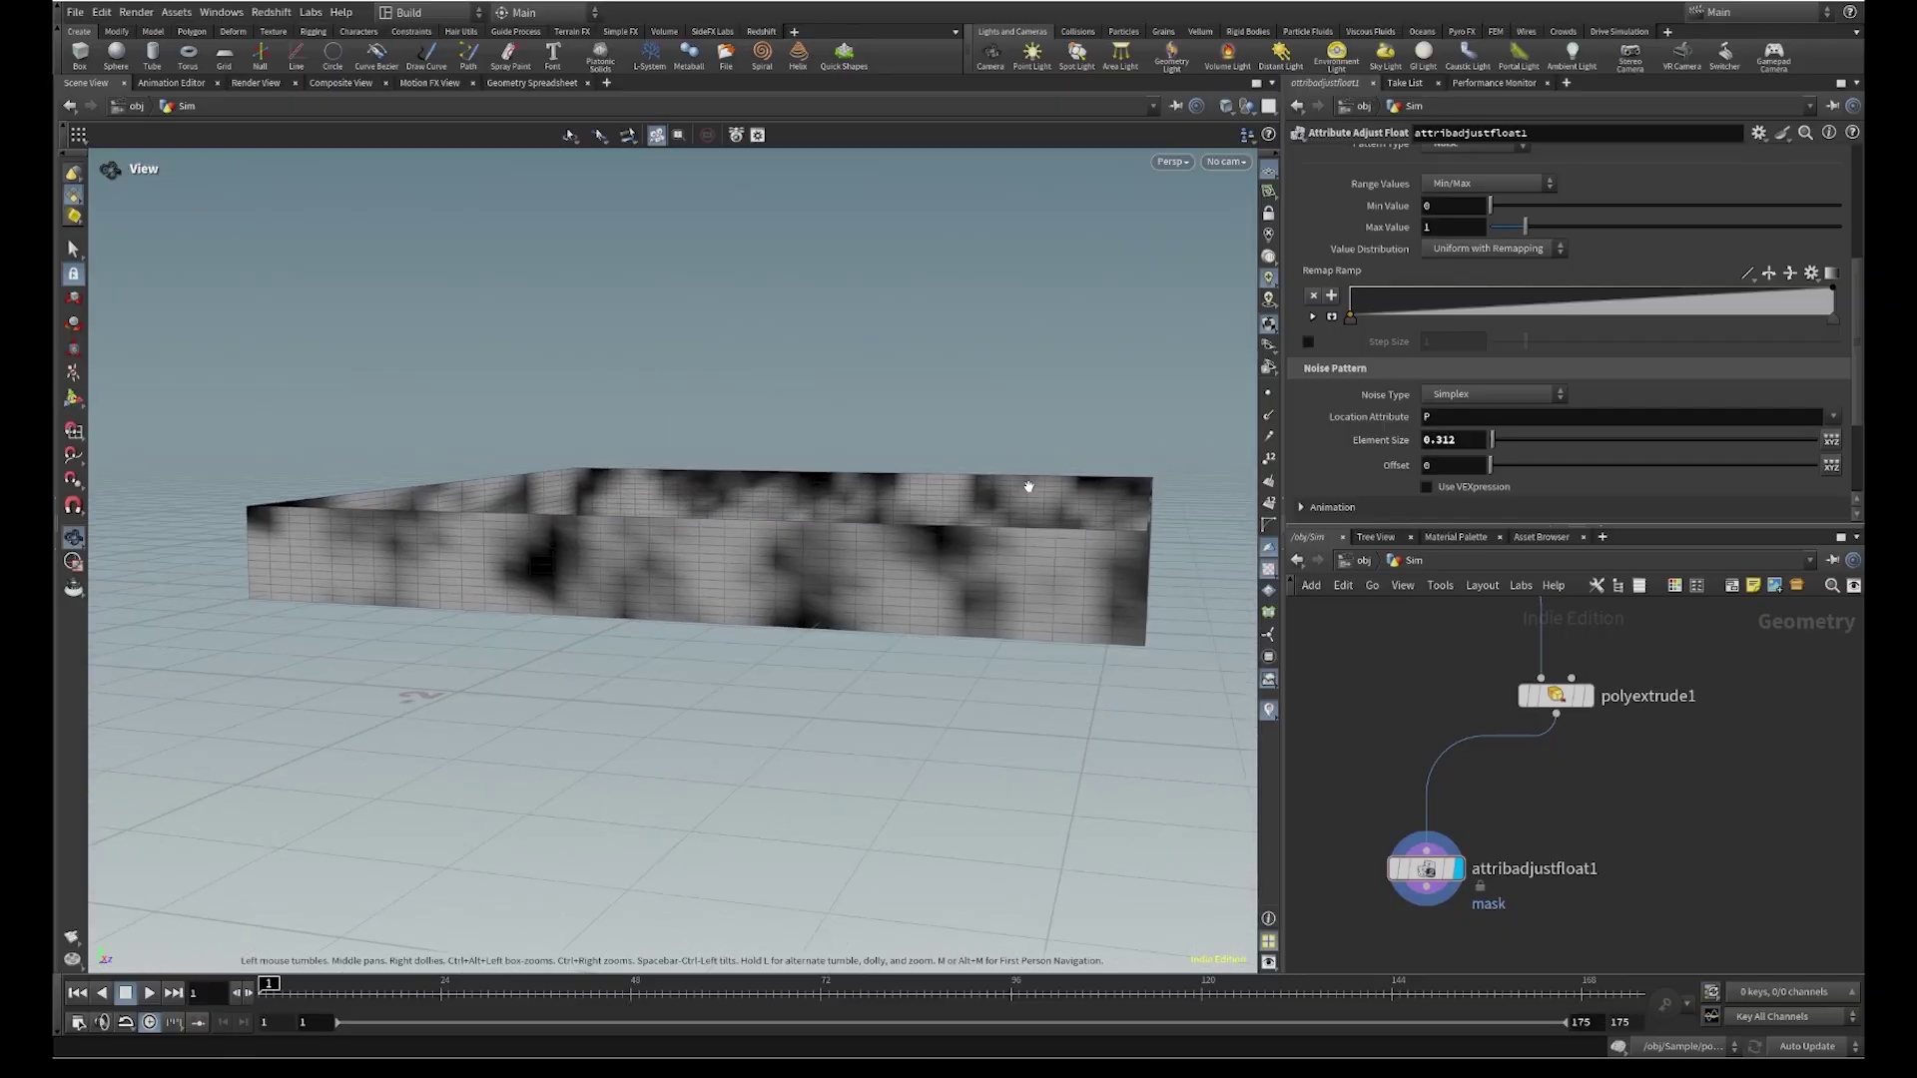
# Insert a Subdivide node between polyextrude1 and attribadjustfloat1 and set its Depth to 3
pyautogui.moveTo(1526, 805); pyautogui.dragTo(1484, 759, button='middle')
pyautogui.press('Tab')
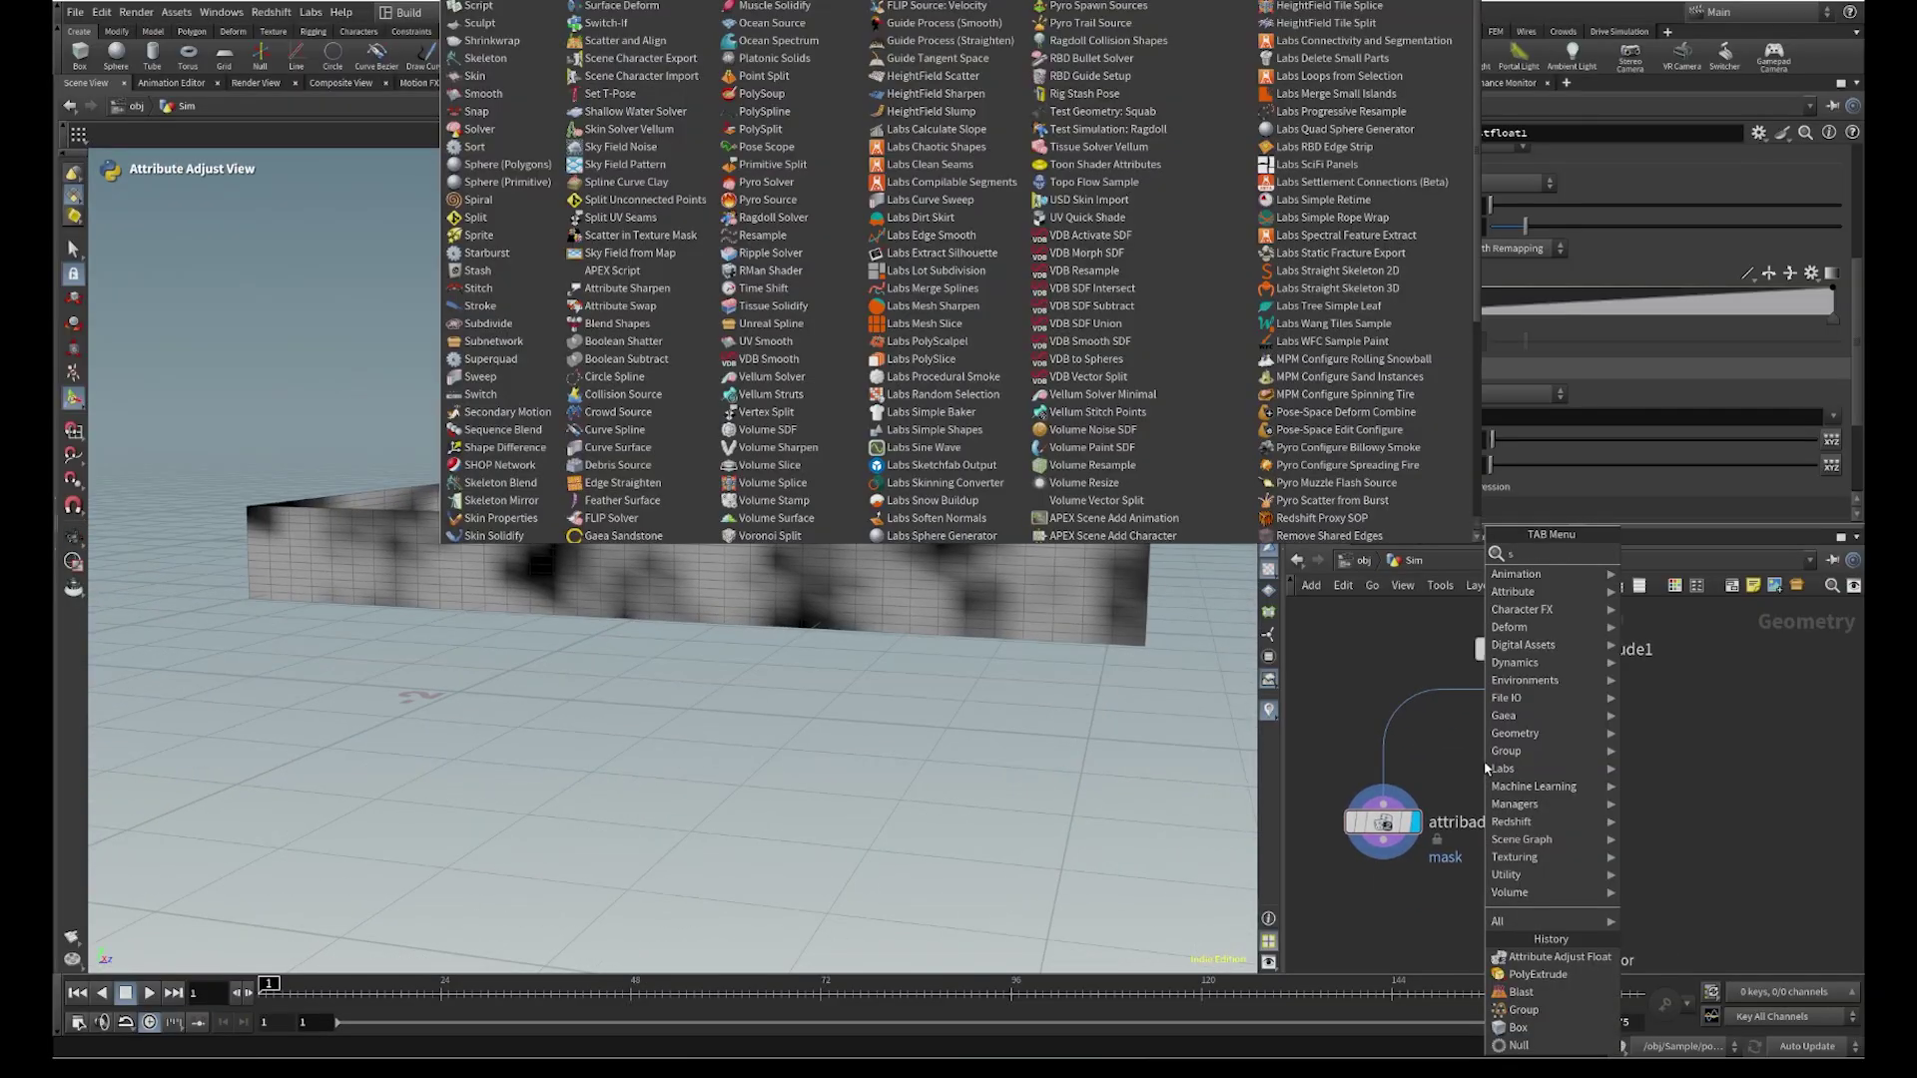
pyautogui.write('subd')
pyautogui.press('Return')
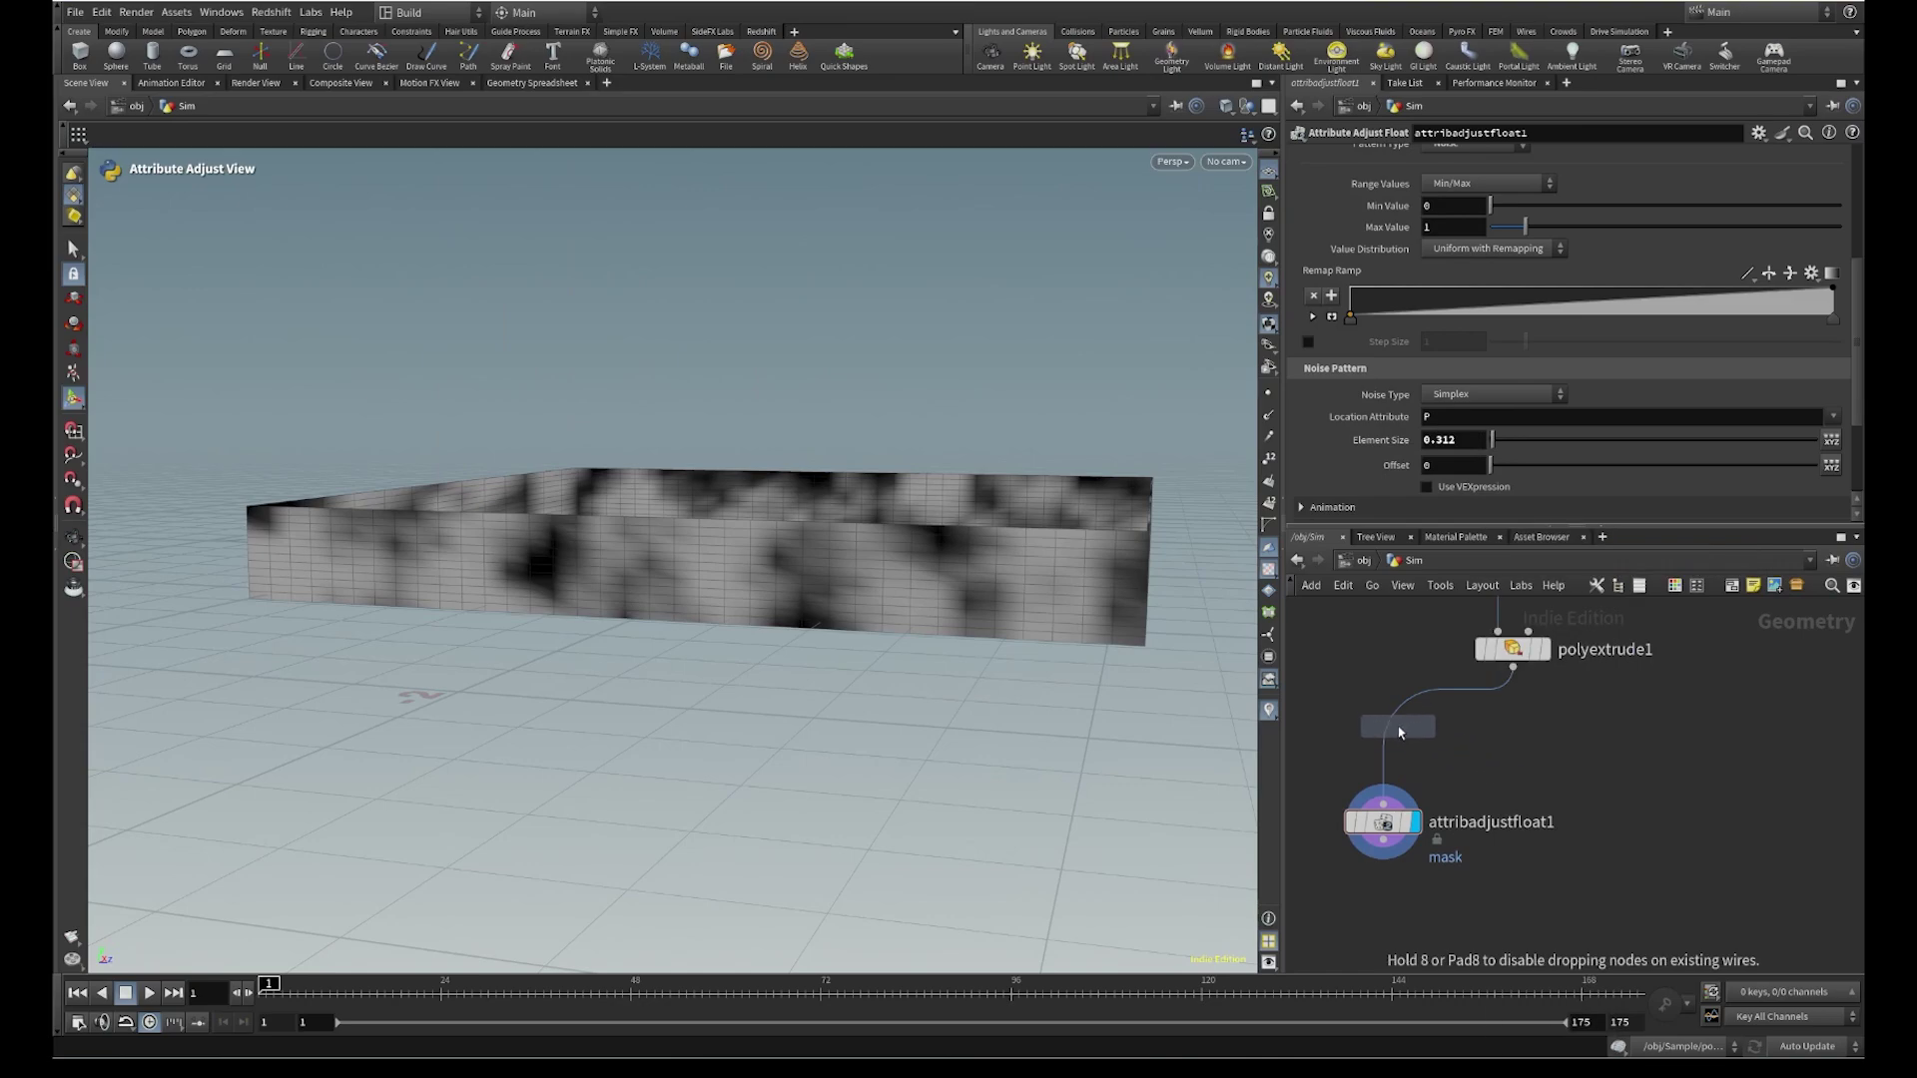
pyautogui.click(1416, 729)
pyautogui.click(1416, 729)
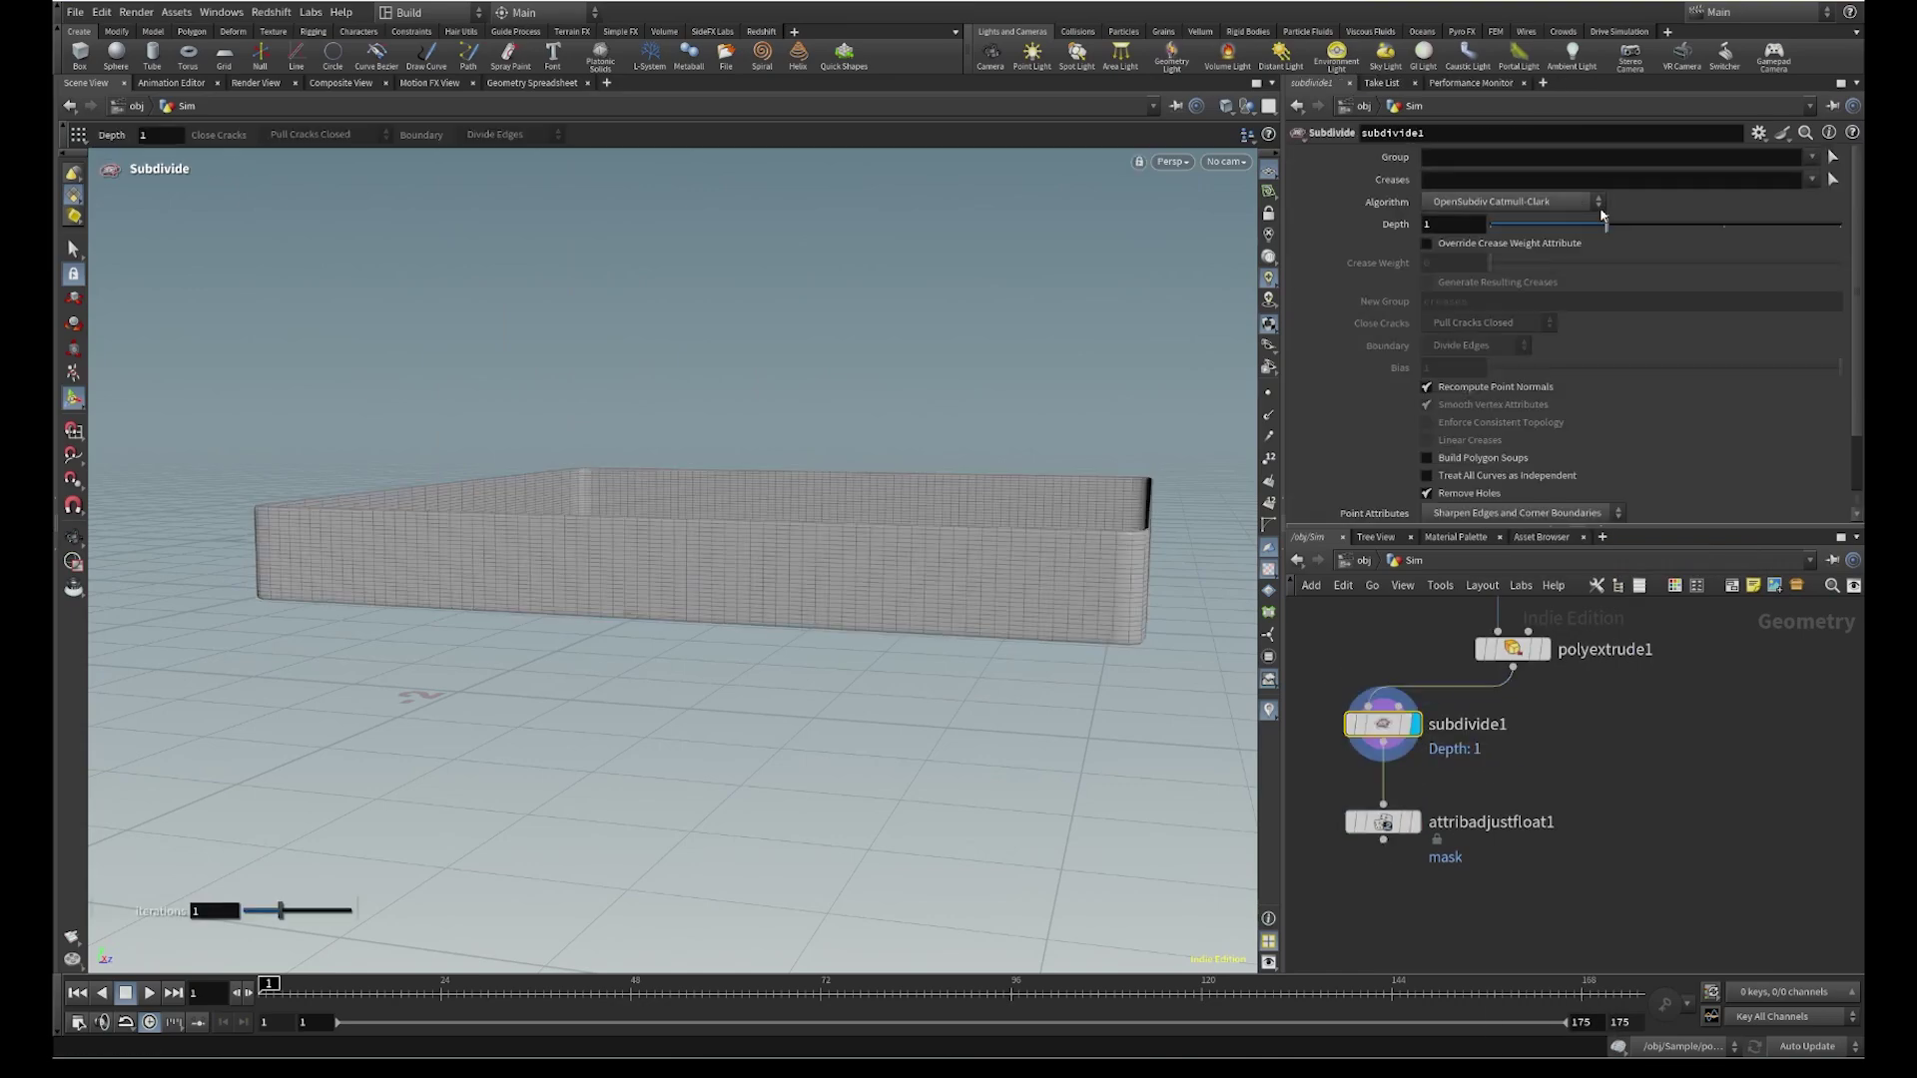
pyautogui.moveTo(1625, 222); pyautogui.dragTo(1840, 222)
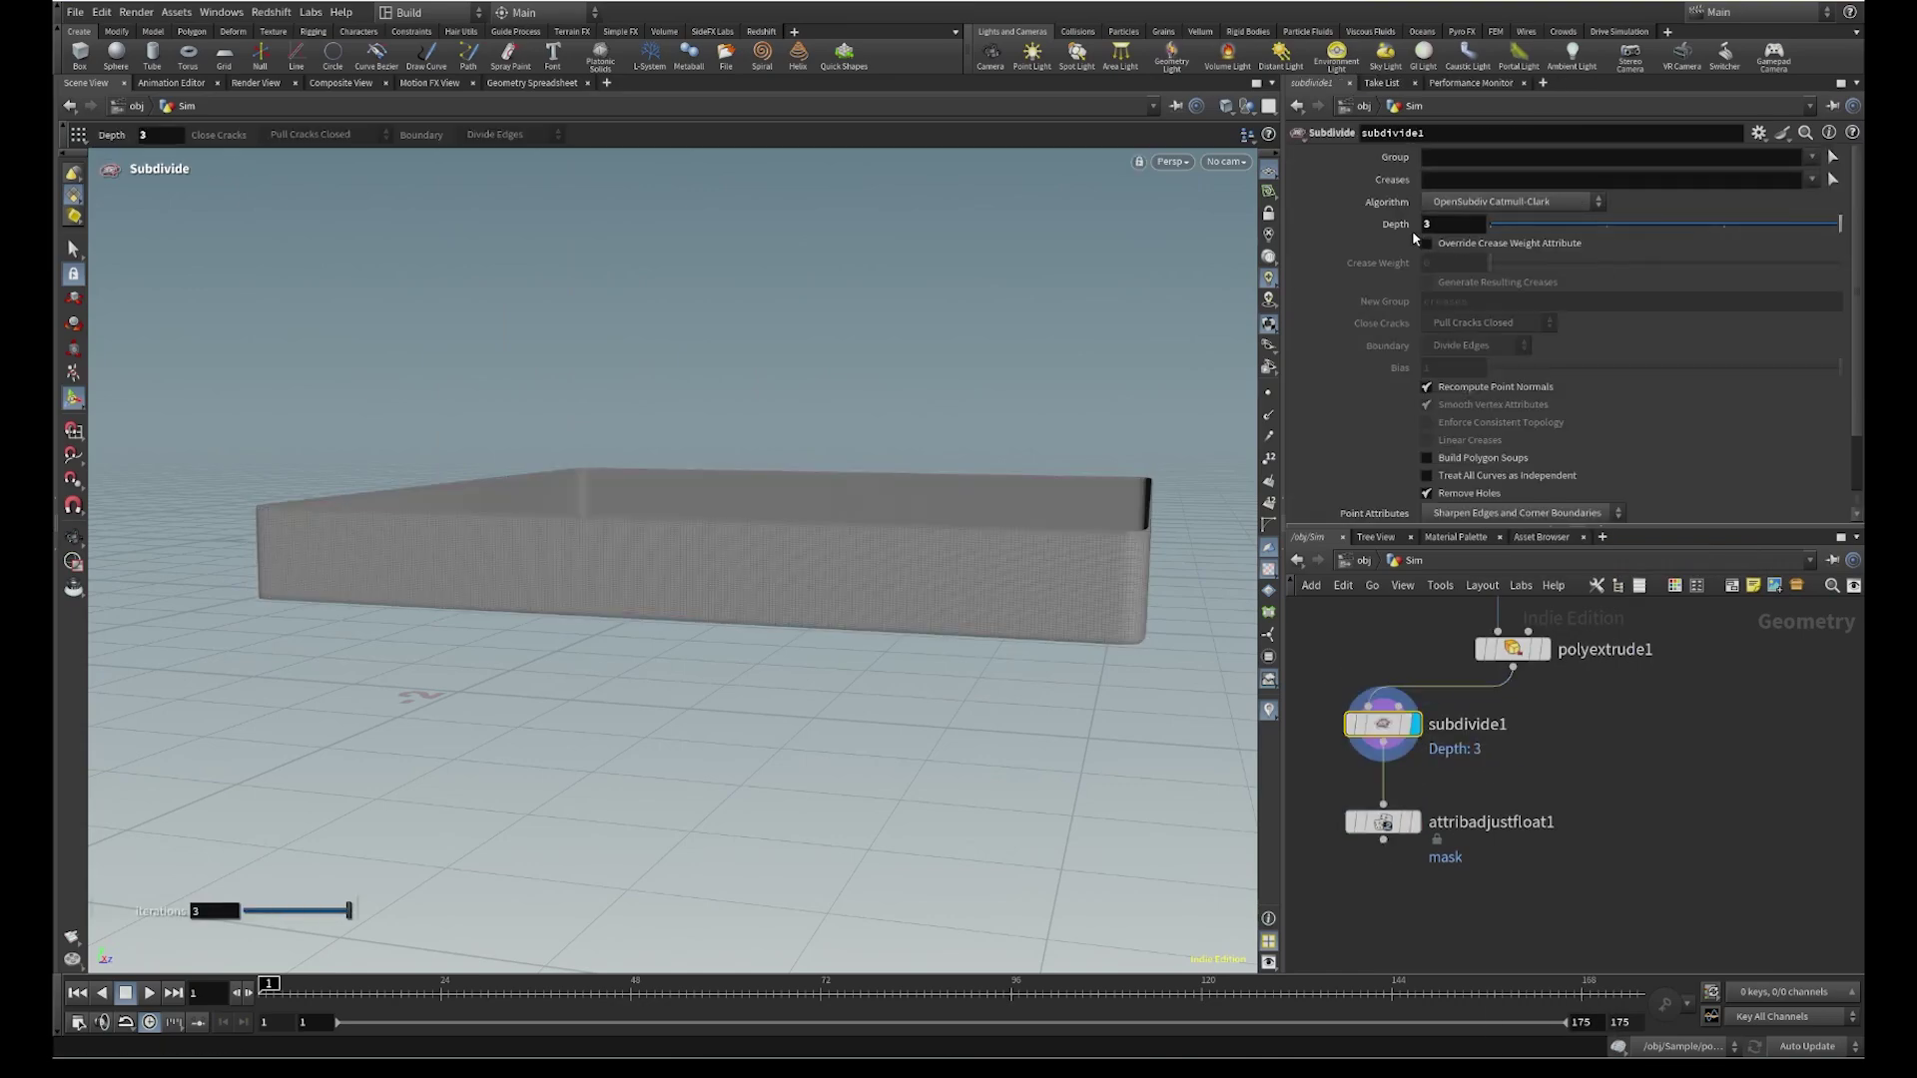
# Display the mask adjustment and examine the noise detail on the subdivided walls from near and far
pyautogui.click(1415, 823)
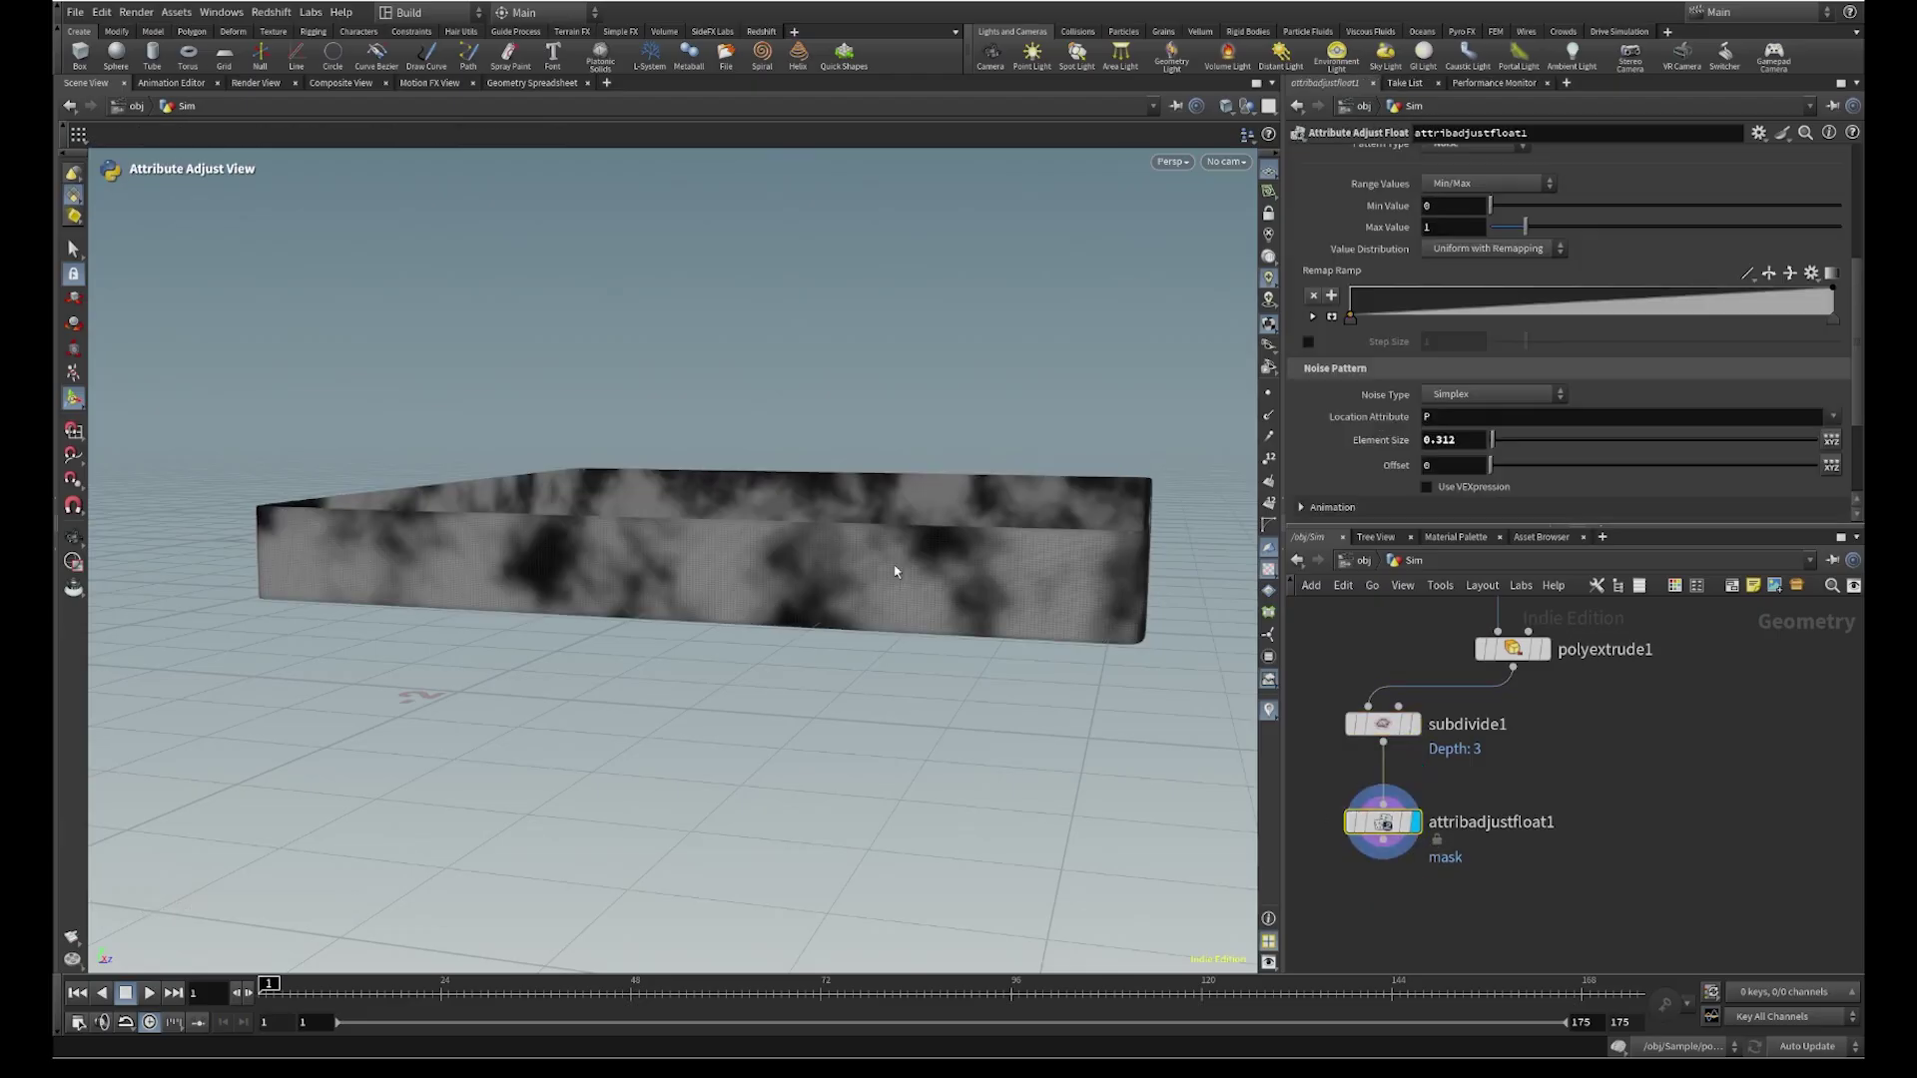
pyautogui.keyDown('alt'); pyautogui.moveTo(895, 569); pyautogui.dragTo(814, 574); pyautogui.keyUp('alt')
pyautogui.keyDown('alt'); pyautogui.moveTo(814, 574); pyautogui.dragTo(1023, 506, button='right'); pyautogui.keyUp('alt')
pyautogui.keyDown('alt'); pyautogui.moveTo(1024, 506); pyautogui.dragTo(1006, 705); pyautogui.keyUp('alt')
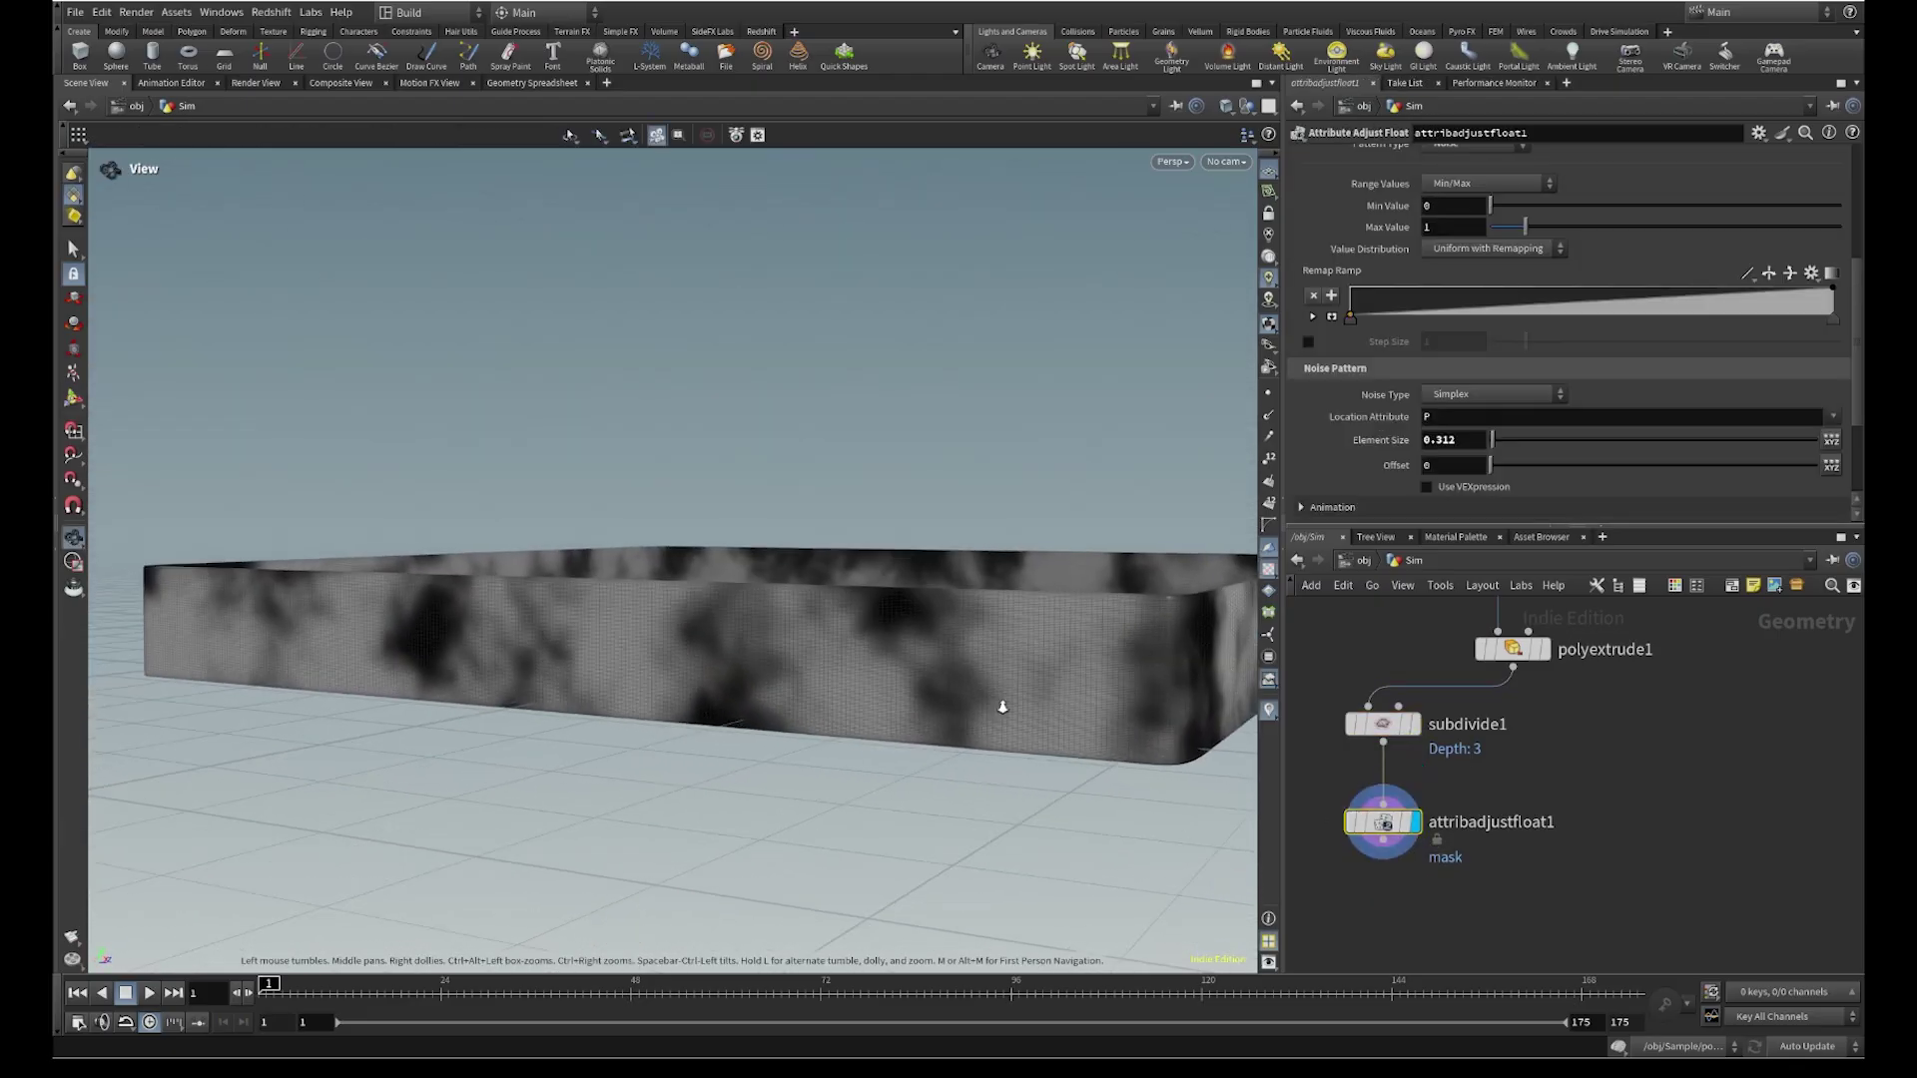
pyautogui.keyDown('alt'); pyautogui.moveTo(1005, 706); pyautogui.dragTo(1177, 530, button='right'); pyautogui.keyUp('alt')
pyautogui.keyDown('alt'); pyautogui.moveTo(1177, 530); pyautogui.dragTo(896, 649, button='middle'); pyautogui.keyUp('alt')
pyautogui.scroll(-10, 896, 649)
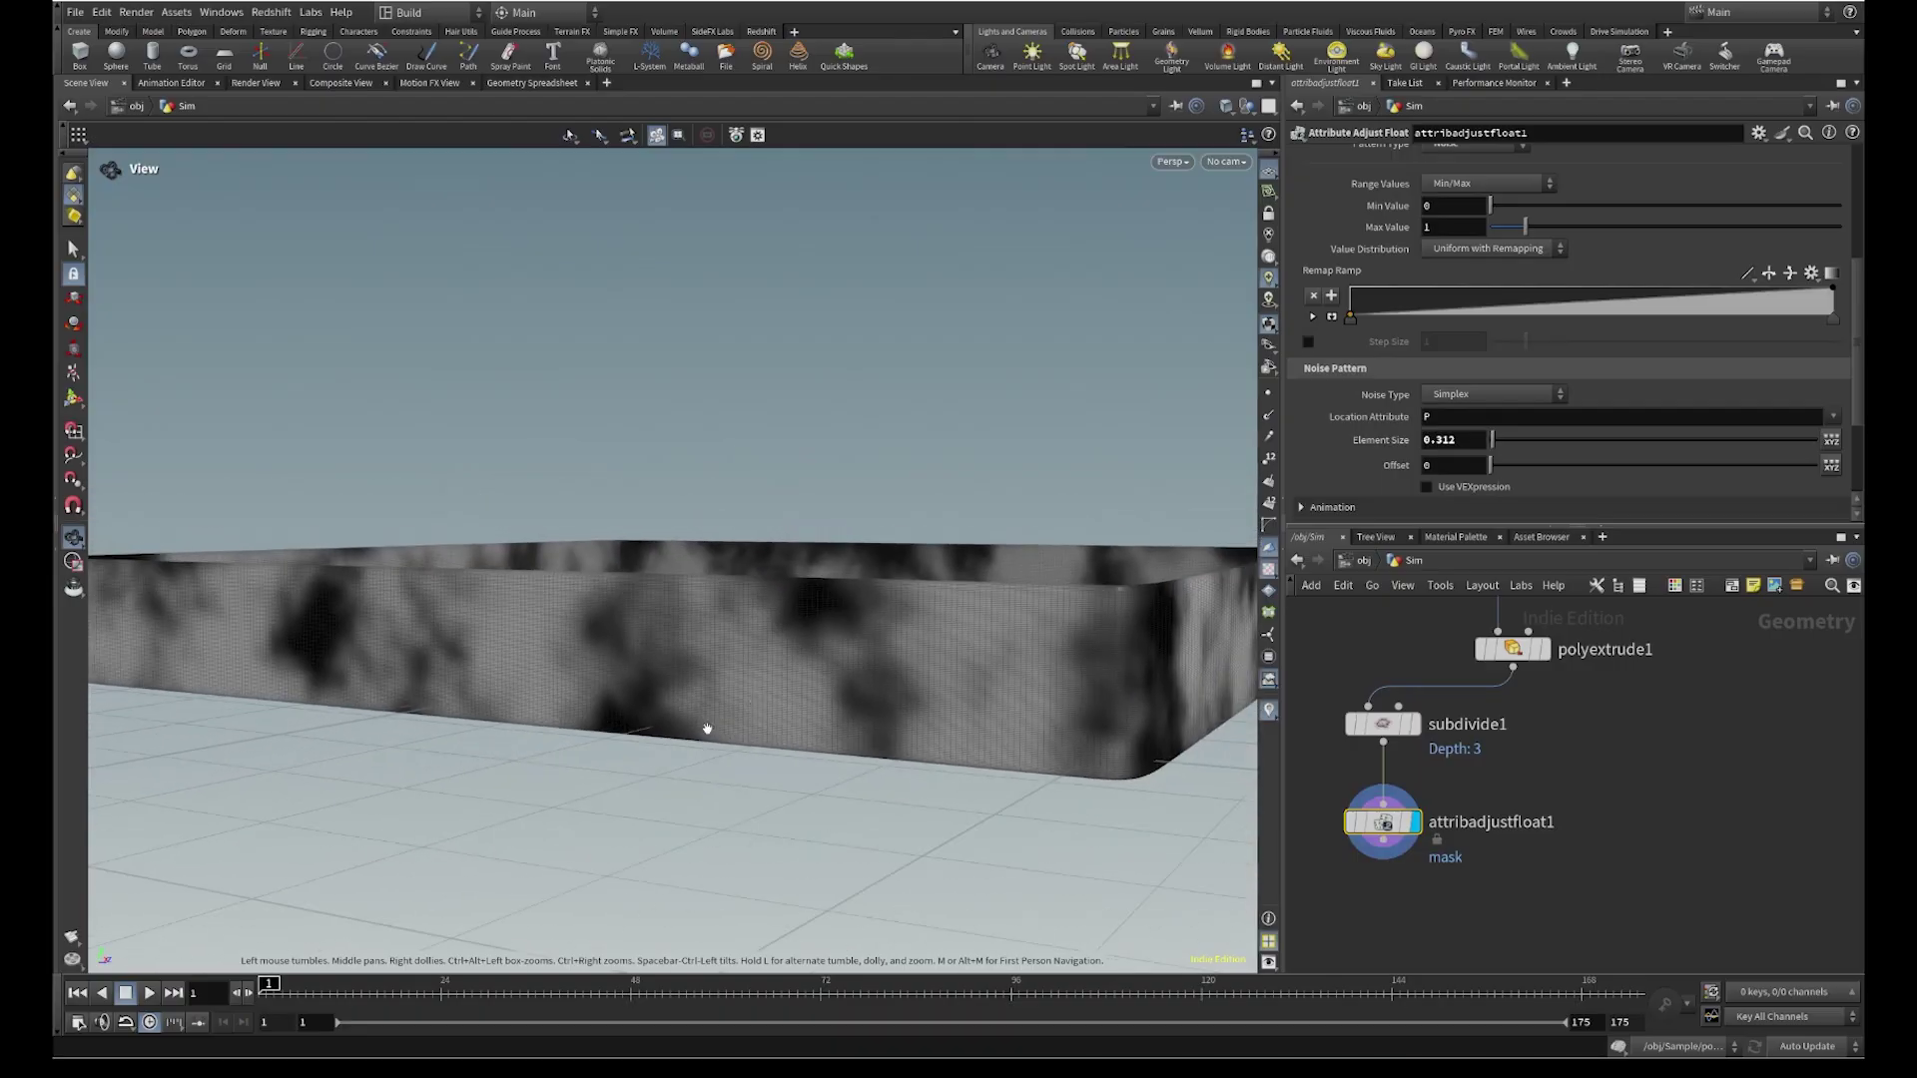
pyautogui.keyDown('alt'); pyautogui.moveTo(880, 792); pyautogui.dragTo(1097, 737); pyautogui.keyUp('alt')
pyautogui.press('Return')
pyautogui.press('Escape')
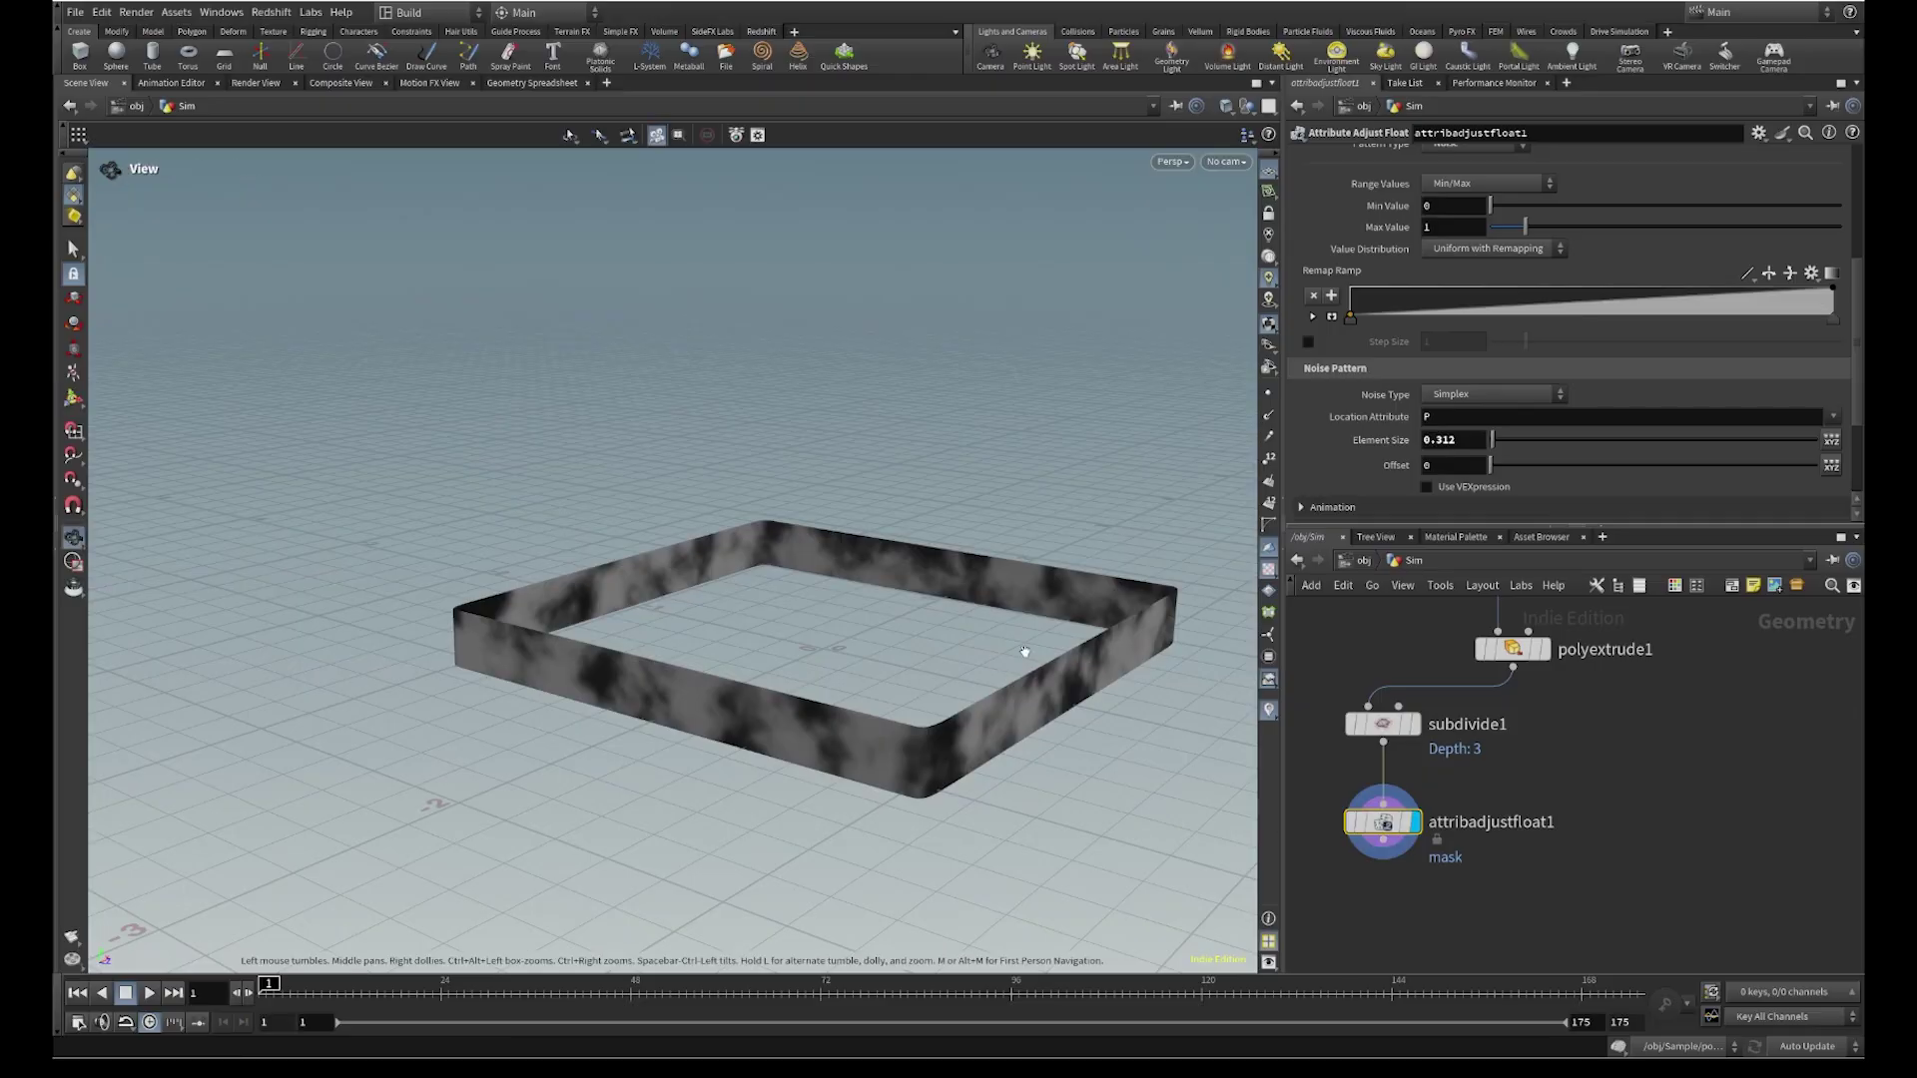
pyautogui.moveTo(1026, 642); pyautogui.dragTo(1018, 676)
pyautogui.scroll(3, 998, 639)
pyautogui.press('Return')
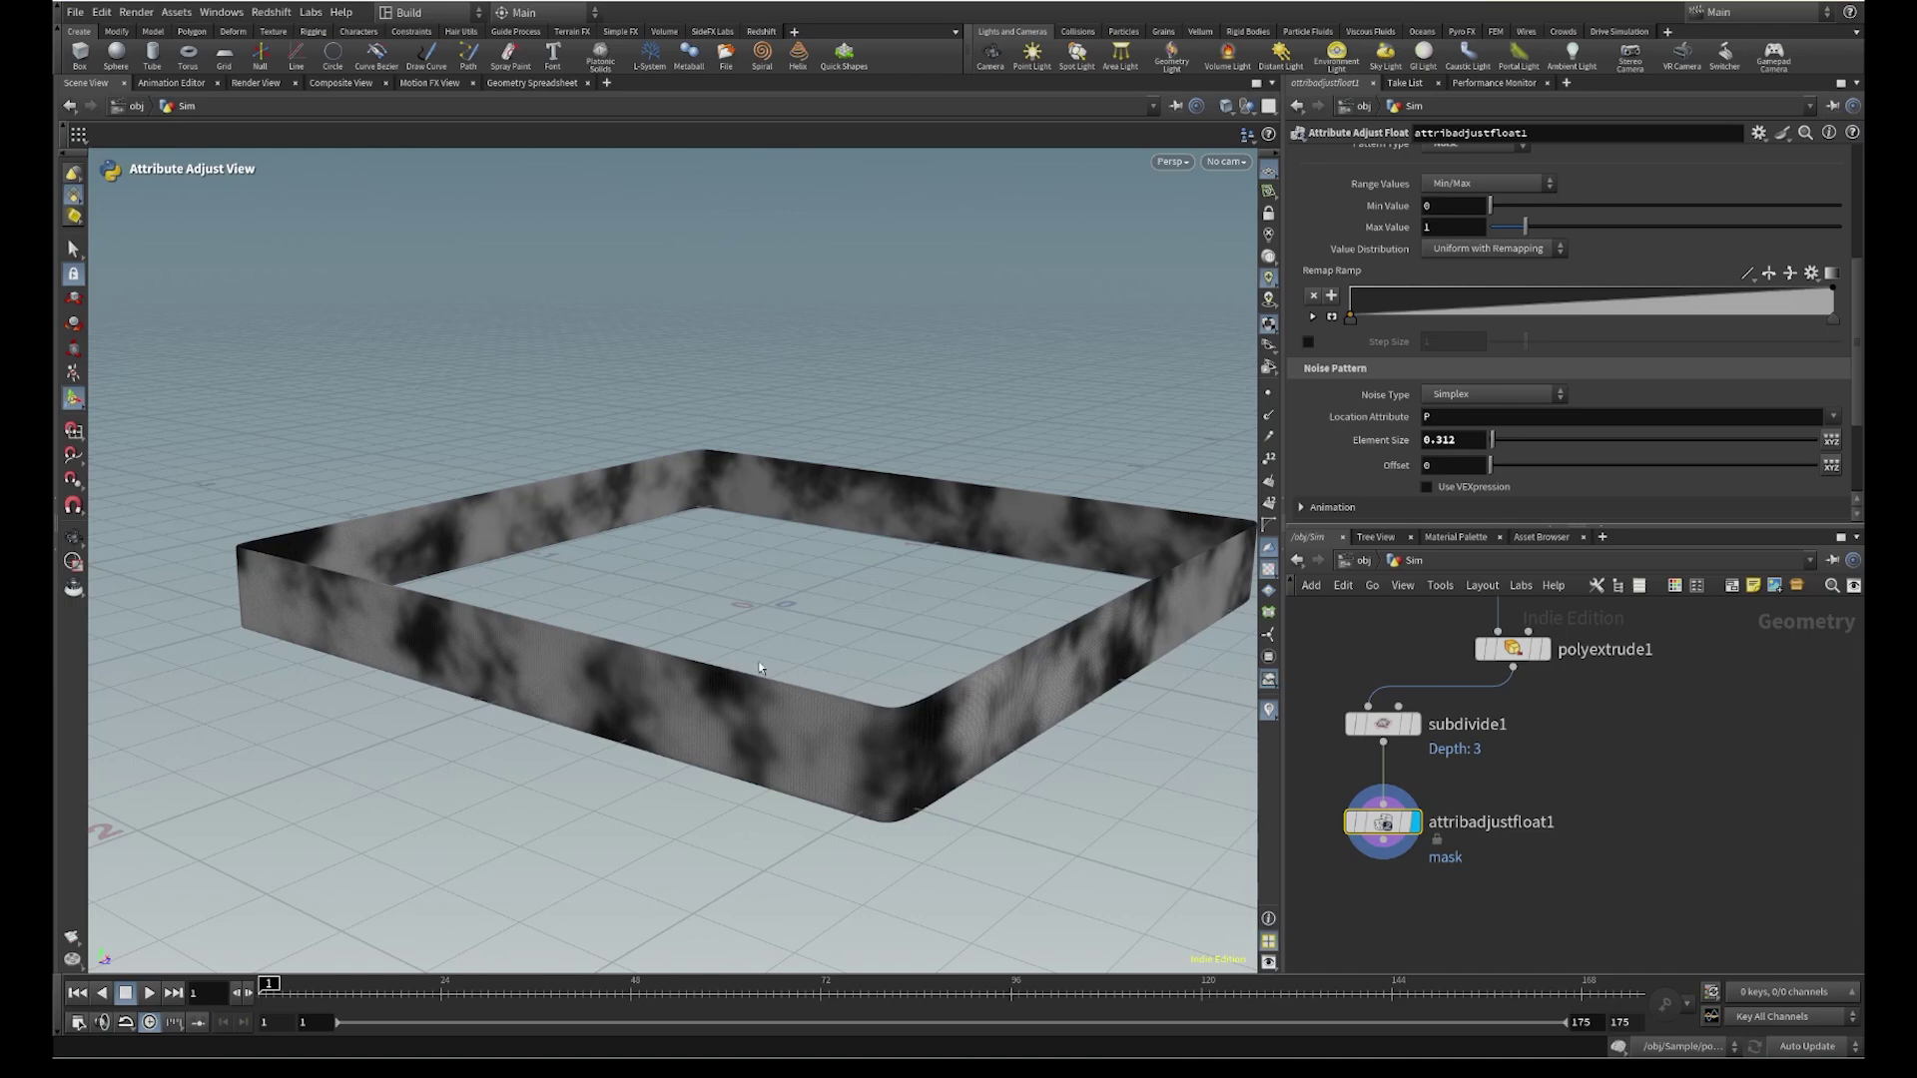
# Move the remap ramp's black start point inward to about one third of the ramp's width
pyautogui.moveTo(1351, 320); pyautogui.dragTo(1503, 337)
pyautogui.keyDown('alt'); pyautogui.moveTo(924, 507); pyautogui.dragTo(727, 595, button='right'); pyautogui.keyUp('alt')
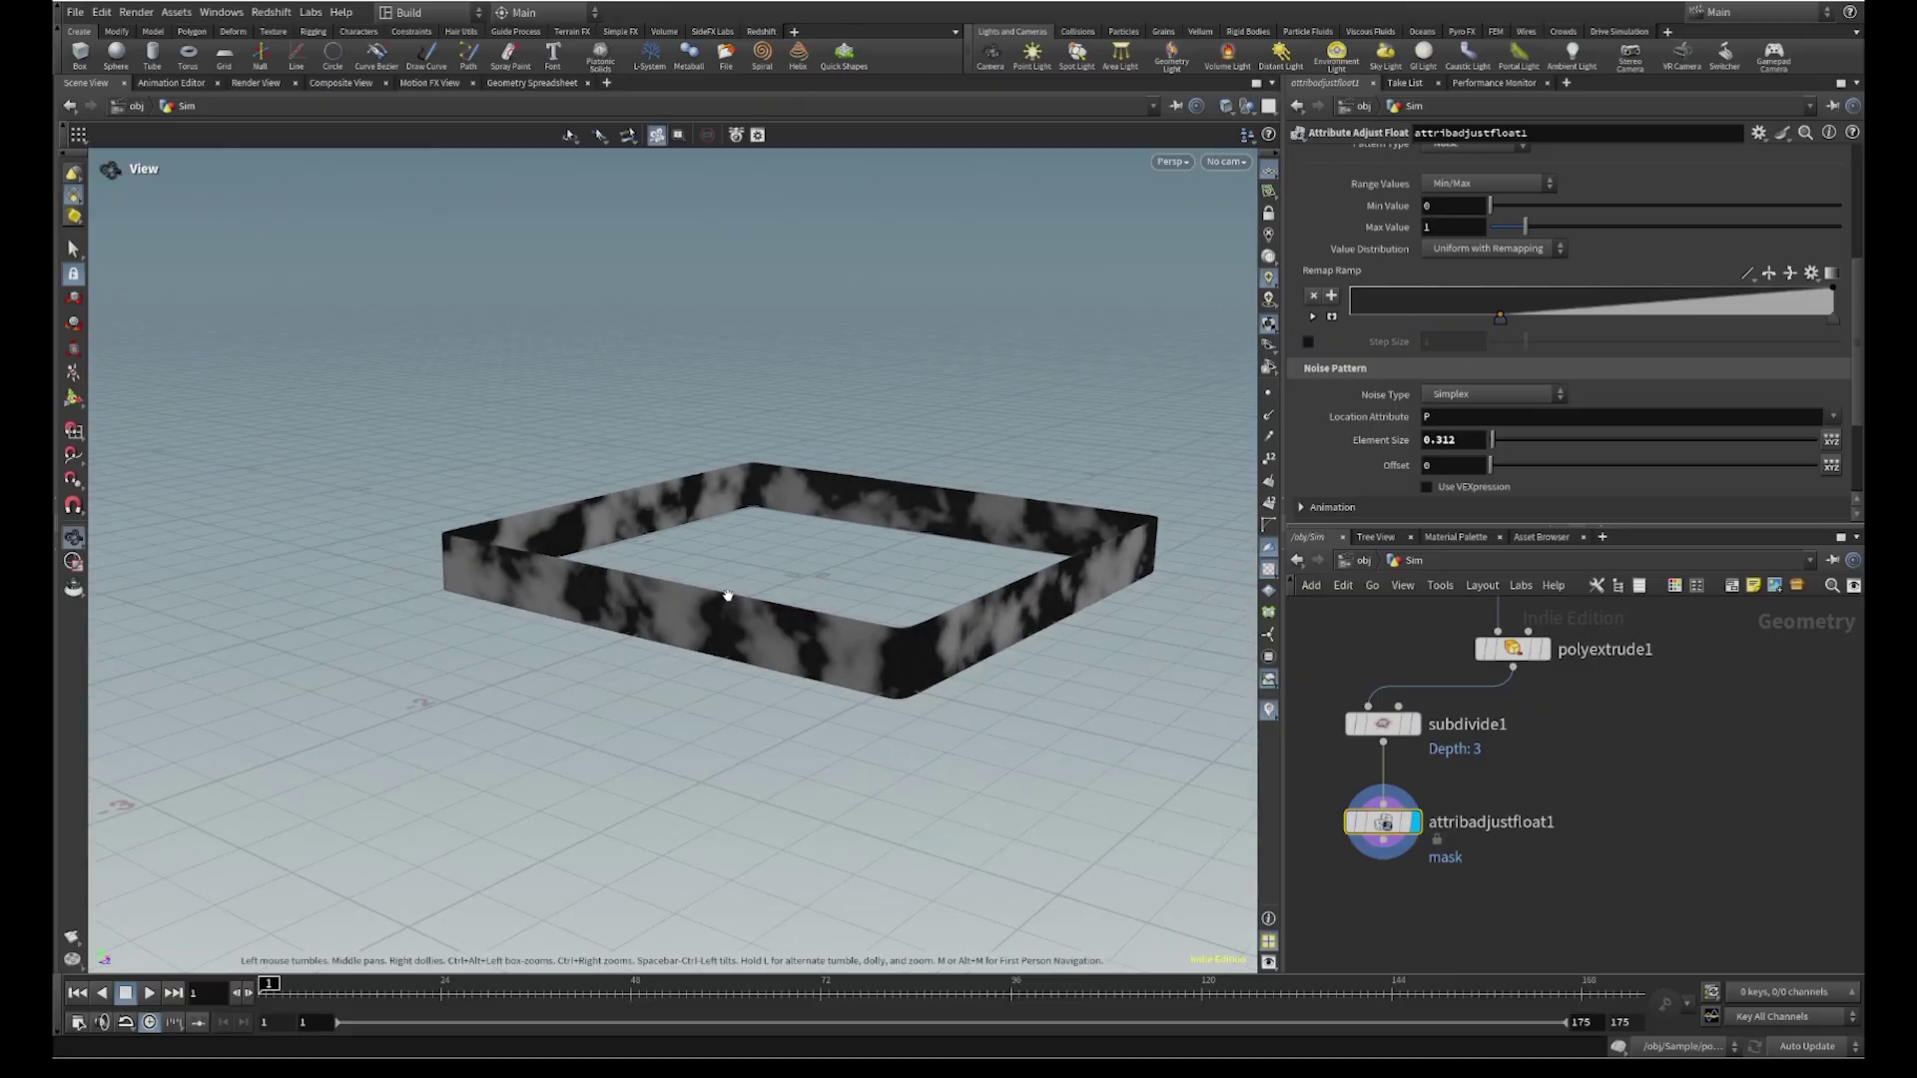
pyautogui.moveTo(727, 595)
pyautogui.keyDown('alt'); pyautogui.mouseDown()
pyautogui.moveTo(549, 599)
pyautogui.moveTo(842, 603)
pyautogui.moveTo(754, 607)
pyautogui.mouseUp(); pyautogui.keyUp('alt')
# Append a Null node below attribadjustfloat1 at the end of the wall network
pyautogui.scroll(-4, 1561, 856)
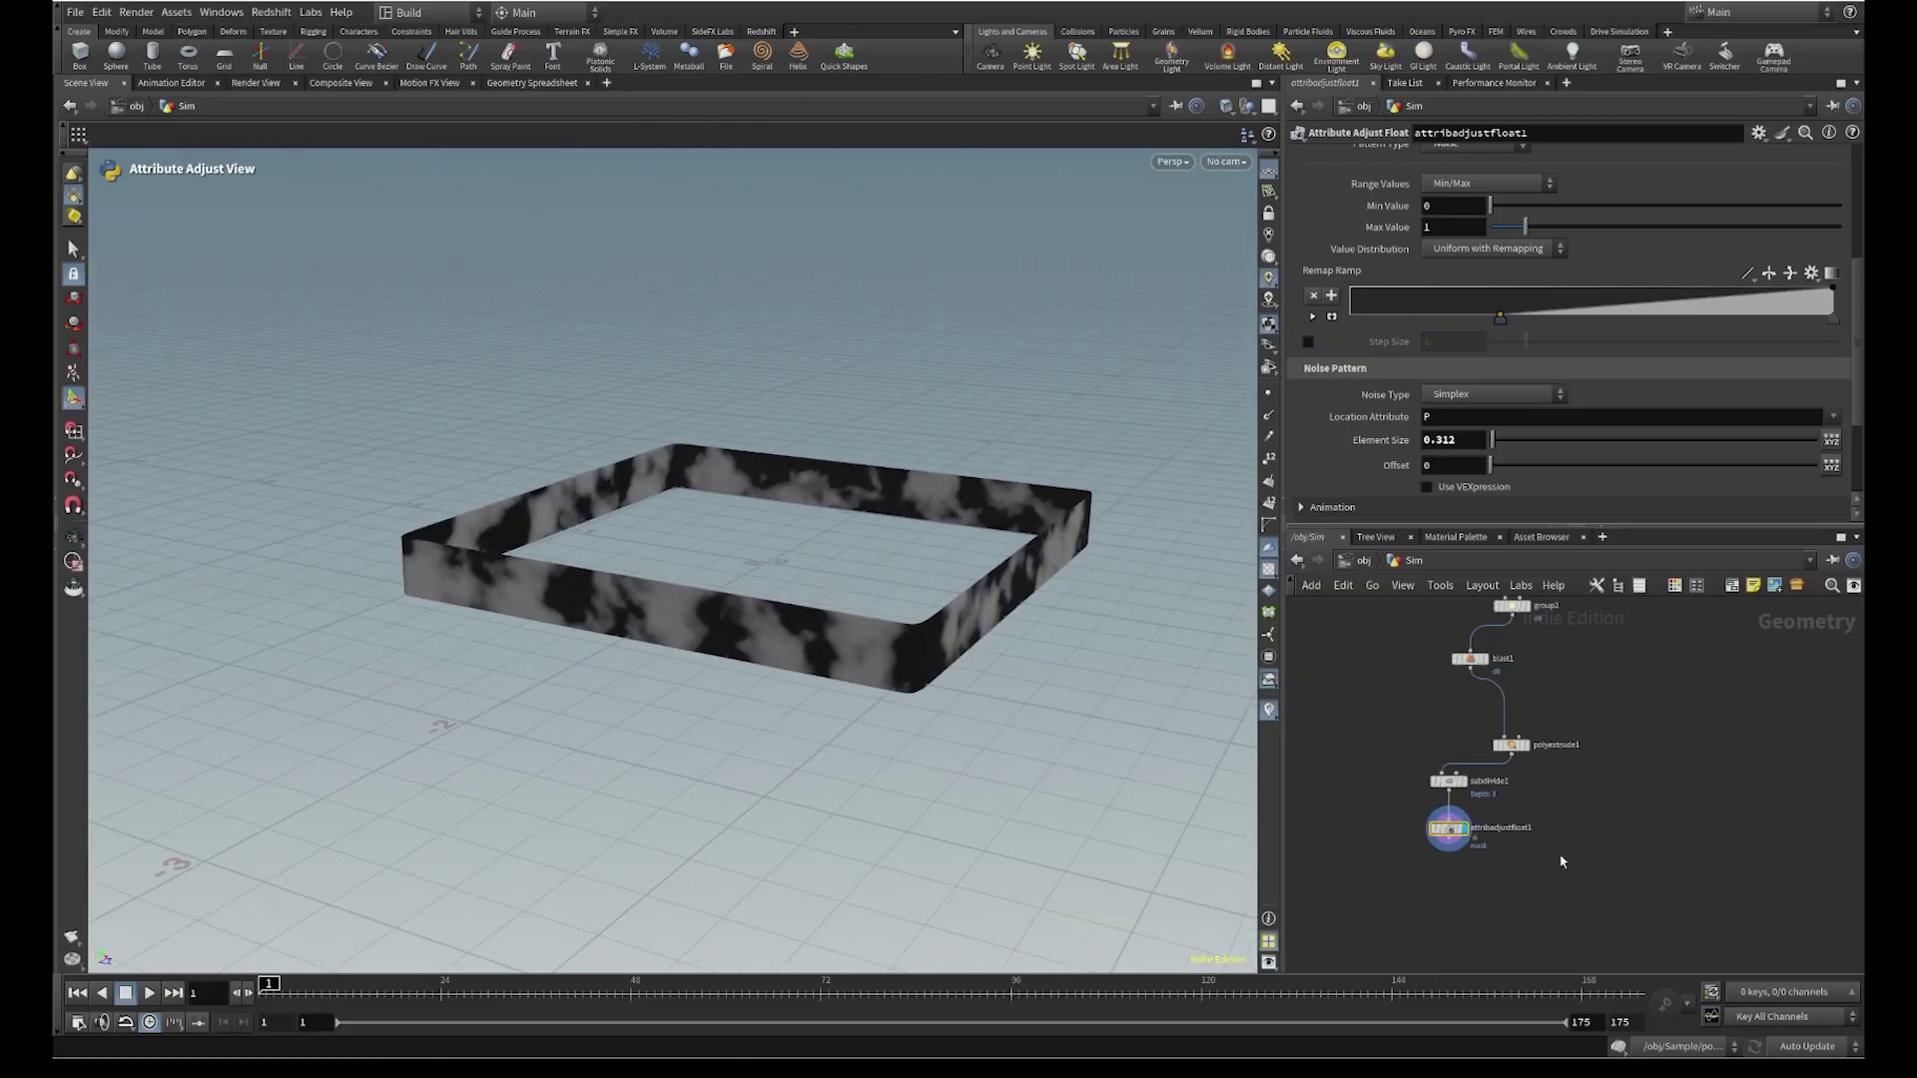
pyautogui.moveTo(1597, 888); pyautogui.dragTo(1416, 617)
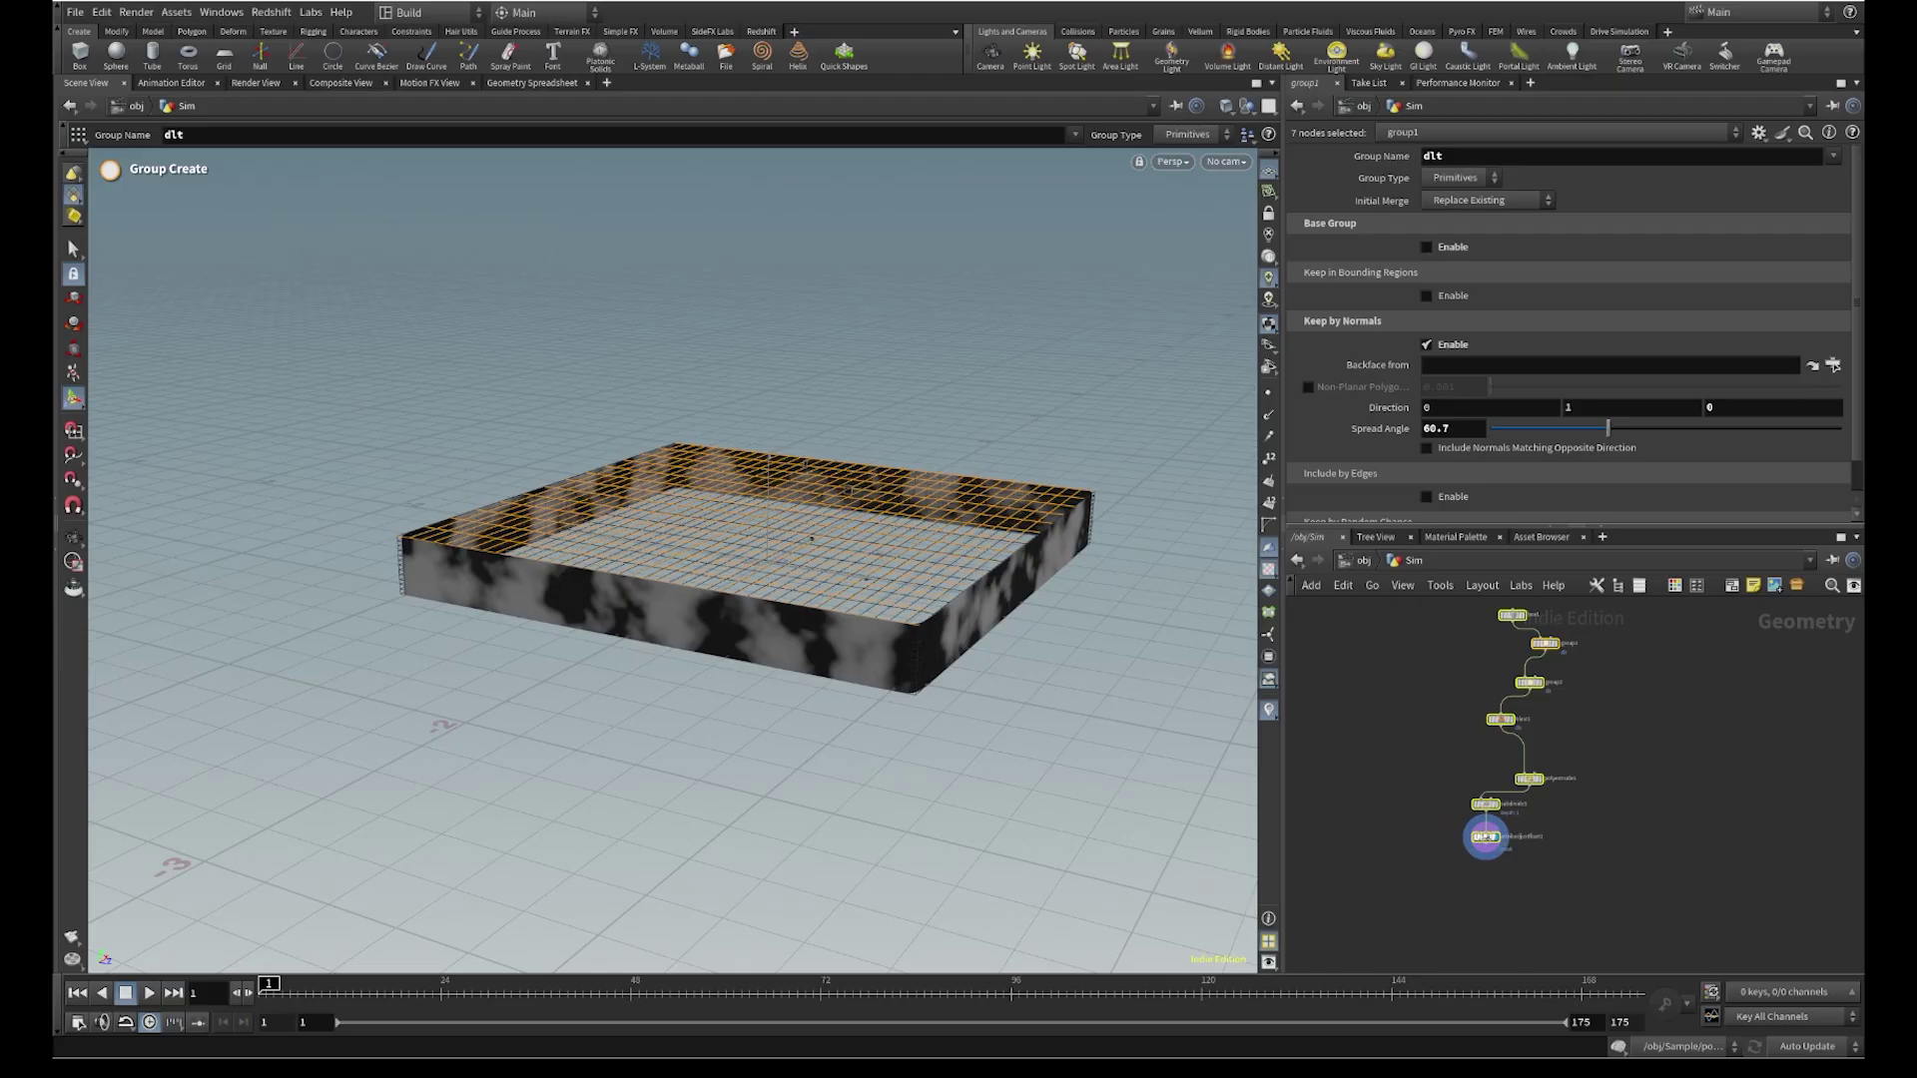
pyautogui.scroll(5, 1487, 839)
pyautogui.click(1436, 631)
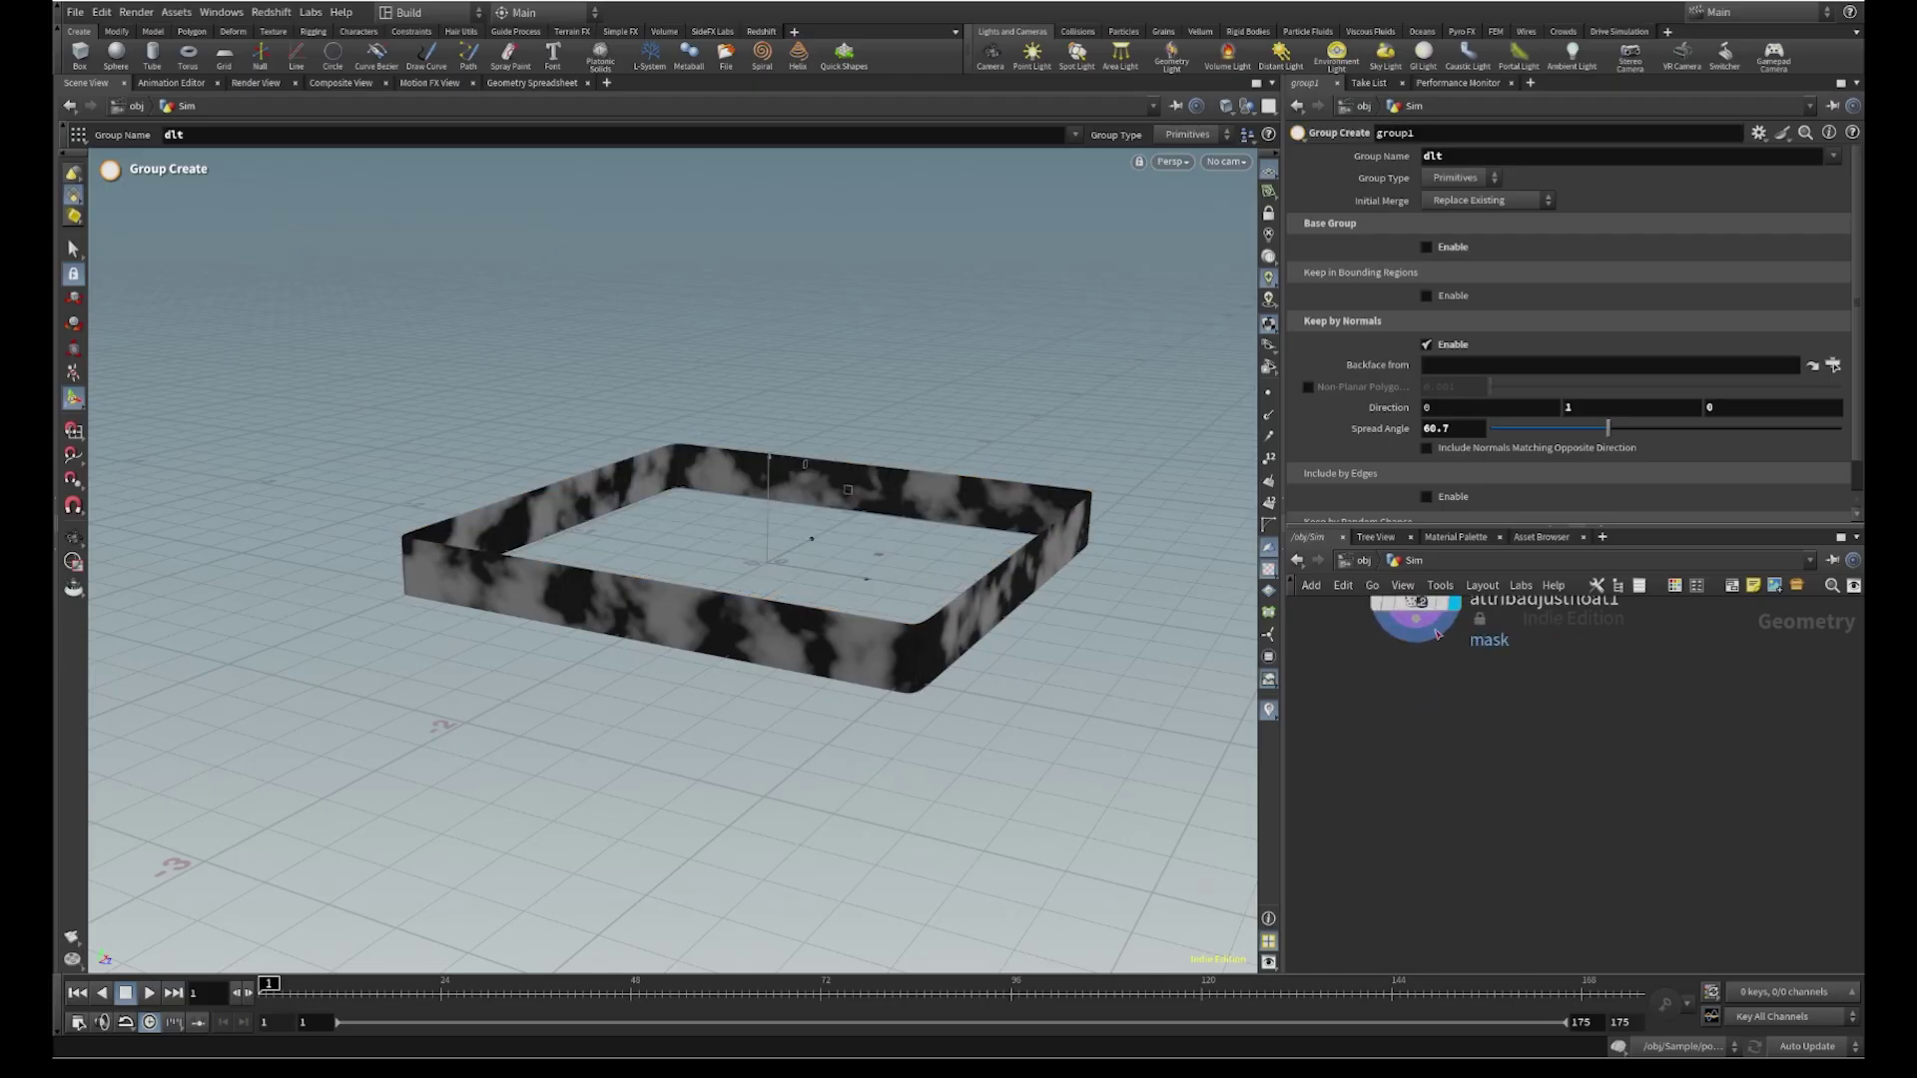
pyautogui.press('Tab')
pyautogui.write('null')
pyautogui.press('Return')
pyautogui.click(1523, 789)
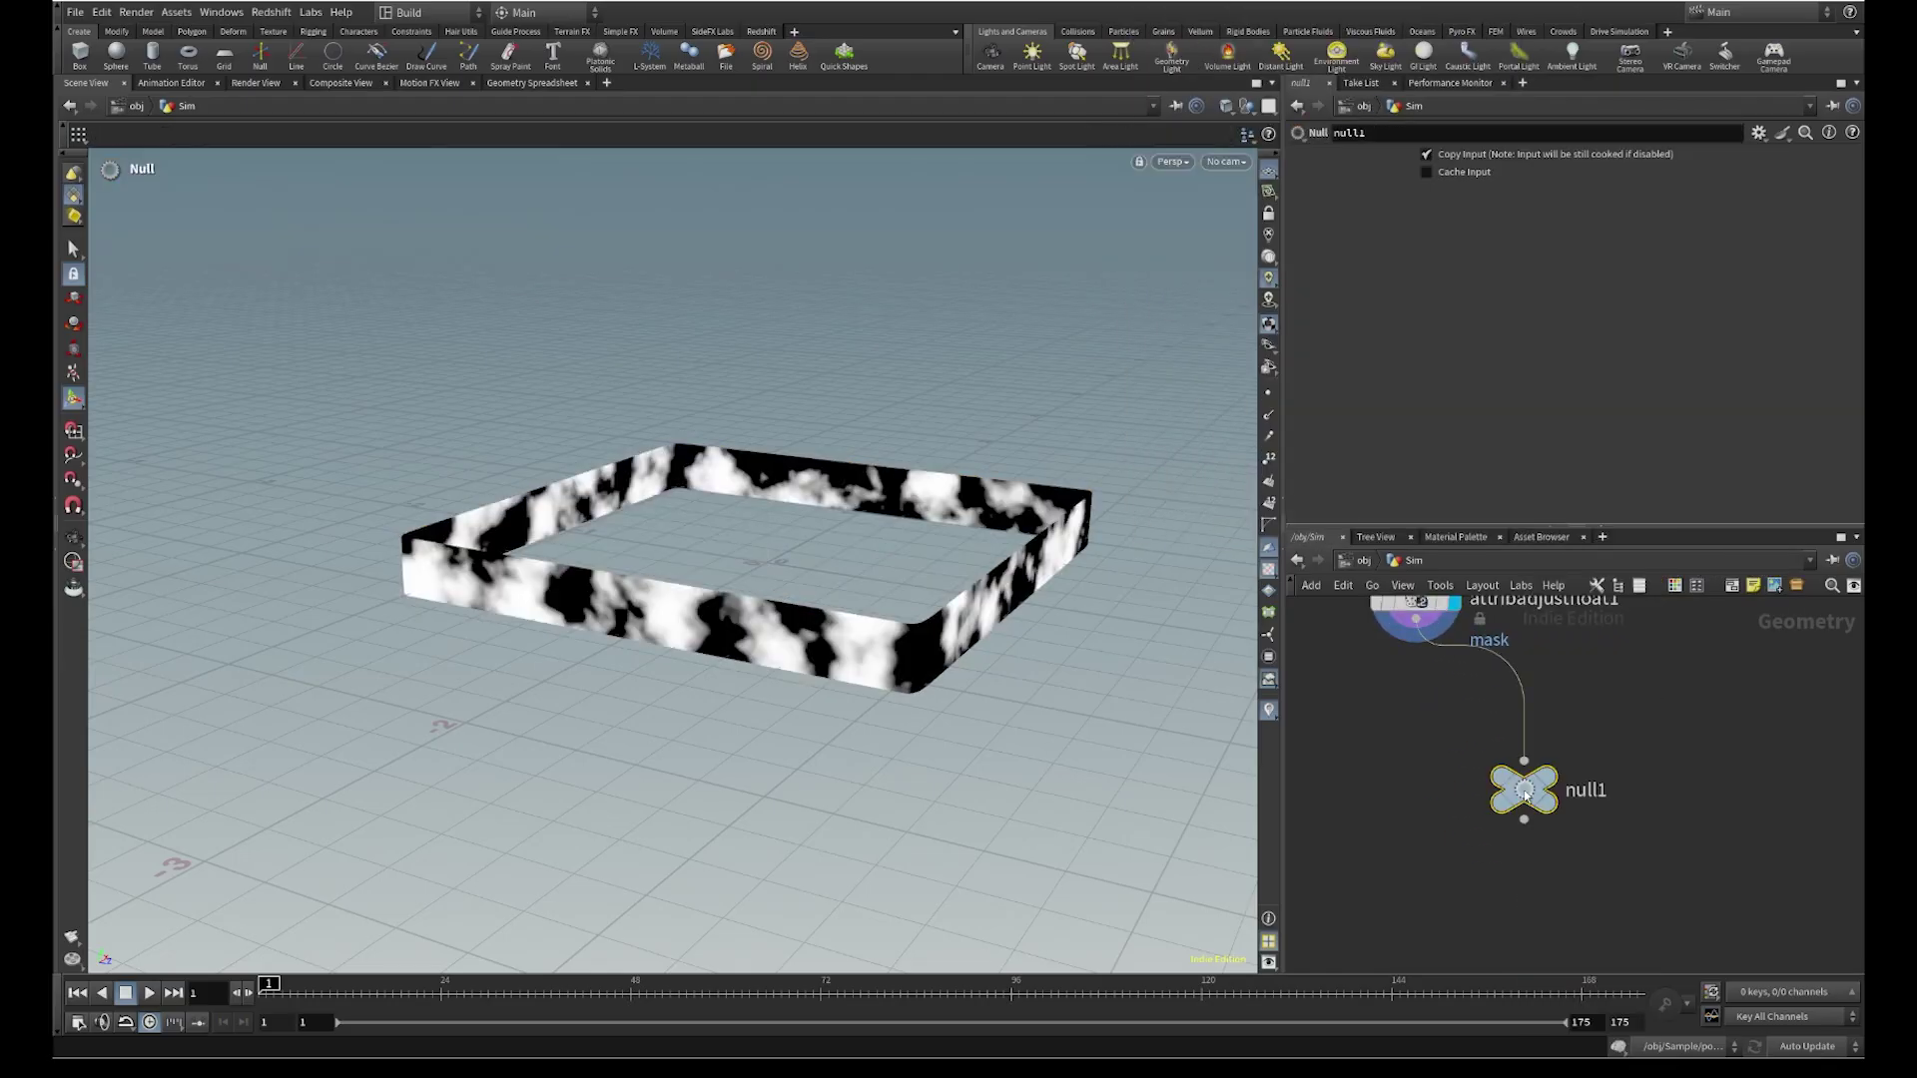
# Rename the new Null node Pop_Source and make it the displayed node
pyautogui.doubleClick(1585, 790)
pyautogui.write('Pop_Source')
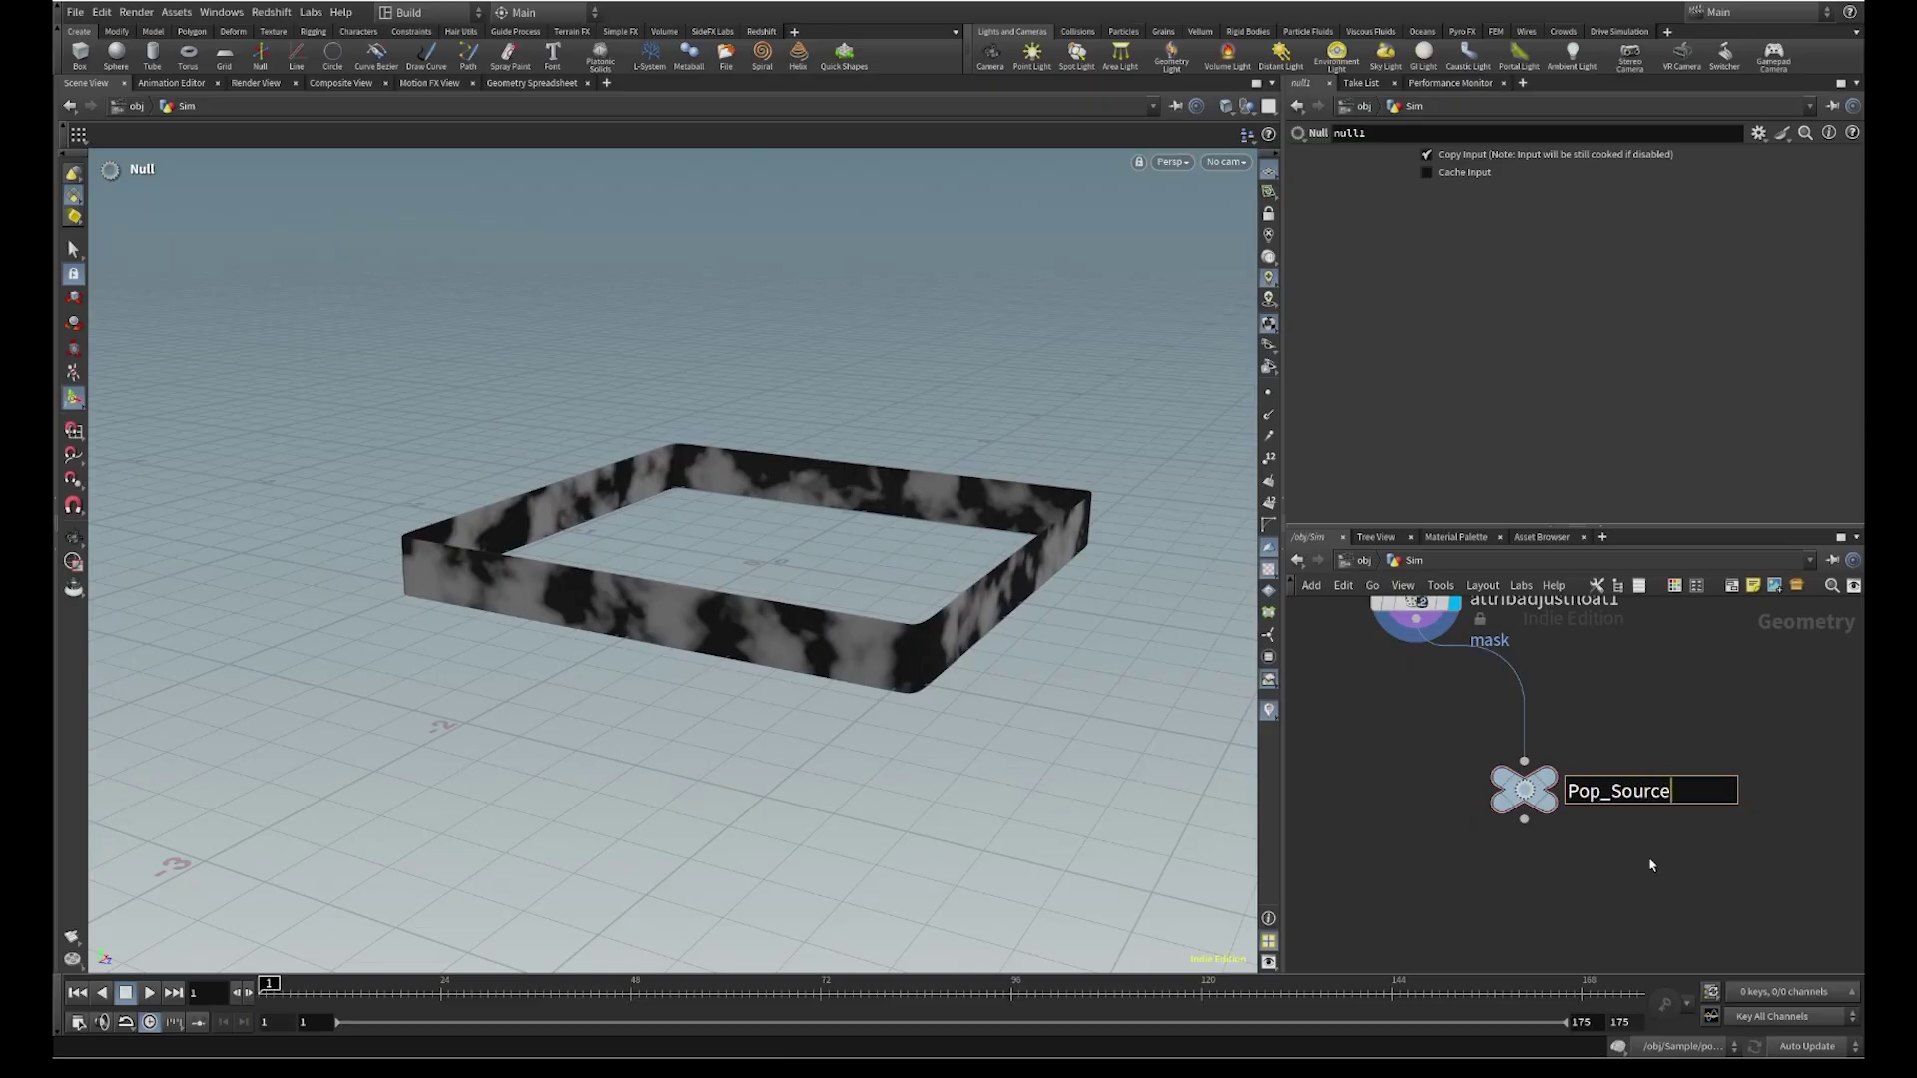
pyautogui.press('Return')
pyautogui.click(1547, 777)
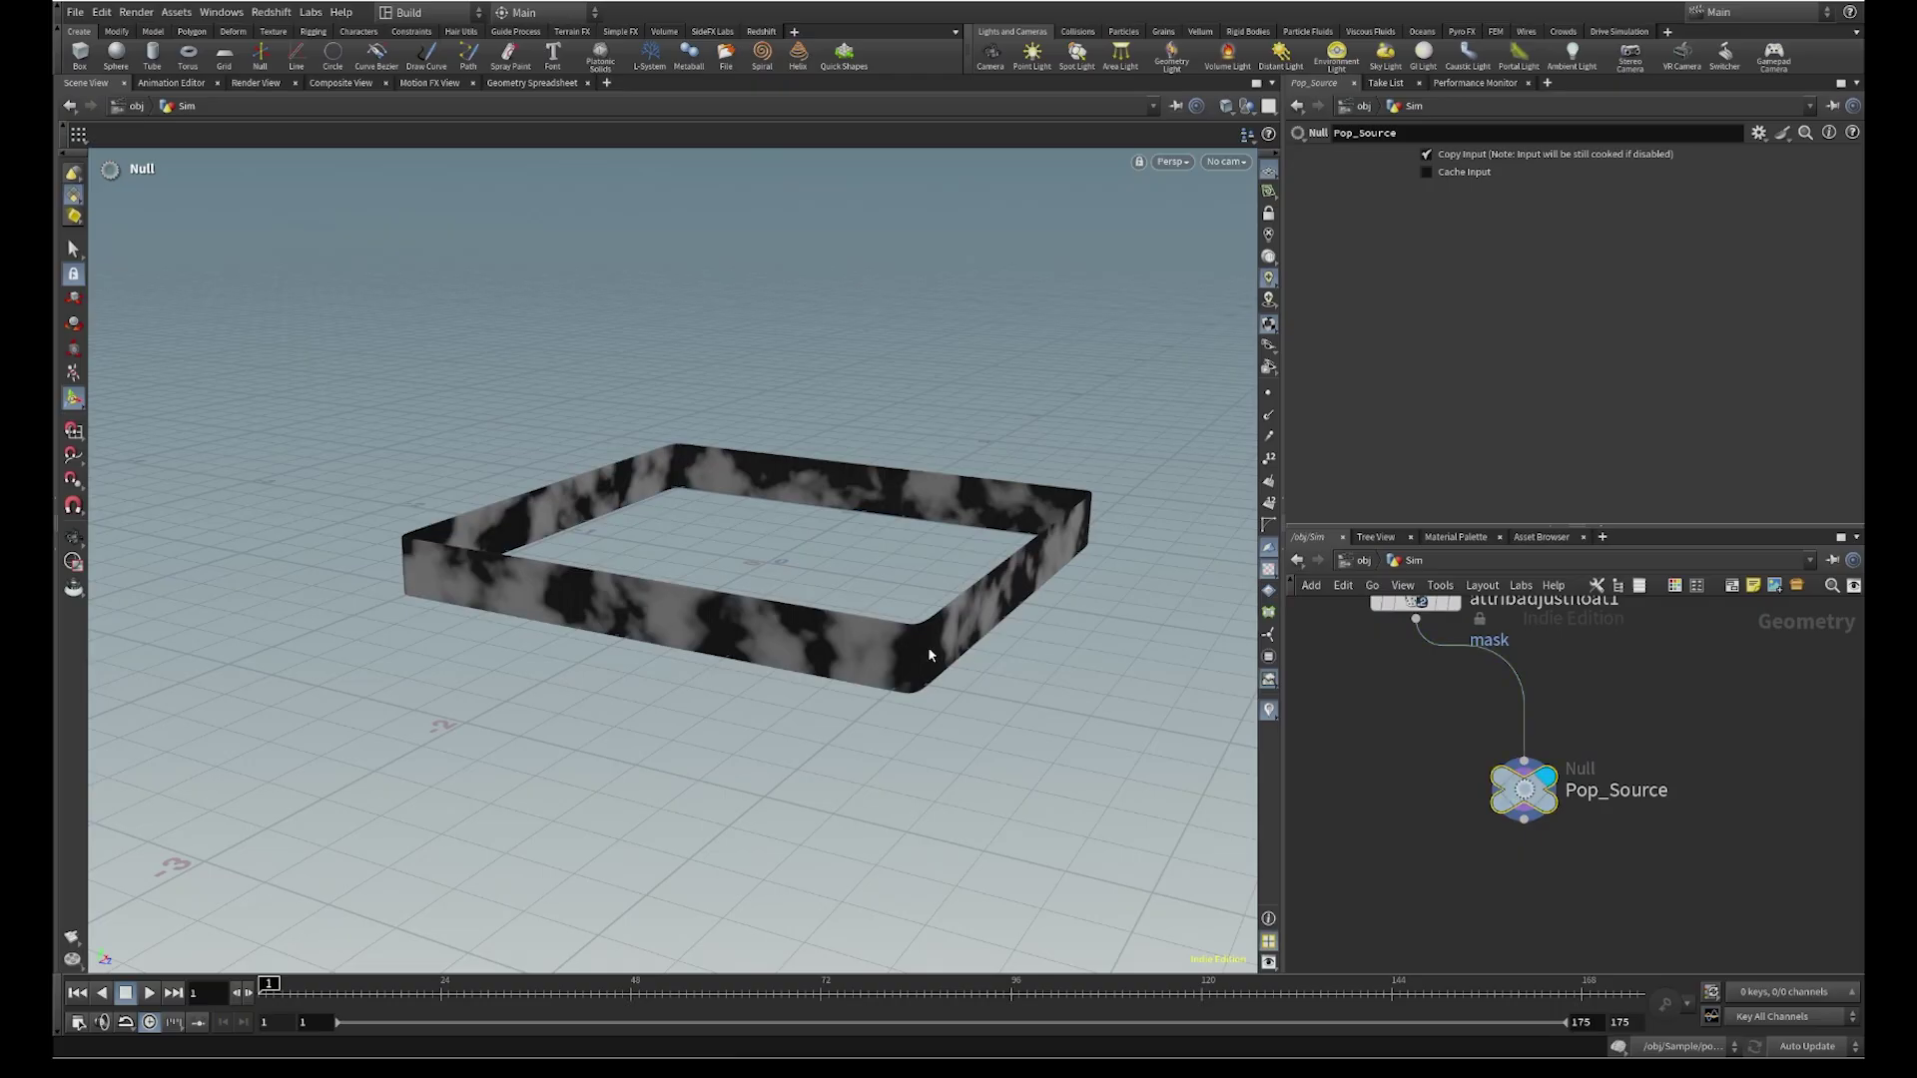
# Add a POP Network node wired to the output of Pop_Source
pyautogui.moveTo(914, 649); pyautogui.dragTo(849, 654)
pyautogui.keyDown('alt'); pyautogui.moveTo(849, 654); pyautogui.dragTo(827, 676, button='middle'); pyautogui.keyUp('alt')
pyautogui.keyDown('alt'); pyautogui.moveTo(826, 676); pyautogui.dragTo(881, 569, button='right'); pyautogui.keyUp('alt')
pyautogui.keyDown('alt'); pyautogui.moveTo(881, 569); pyautogui.dragTo(894, 607); pyautogui.keyUp('alt')
pyautogui.scroll(-1, 1618, 948)
pyautogui.moveTo(1559, 921); pyautogui.dragTo(1524, 806, button='middle')
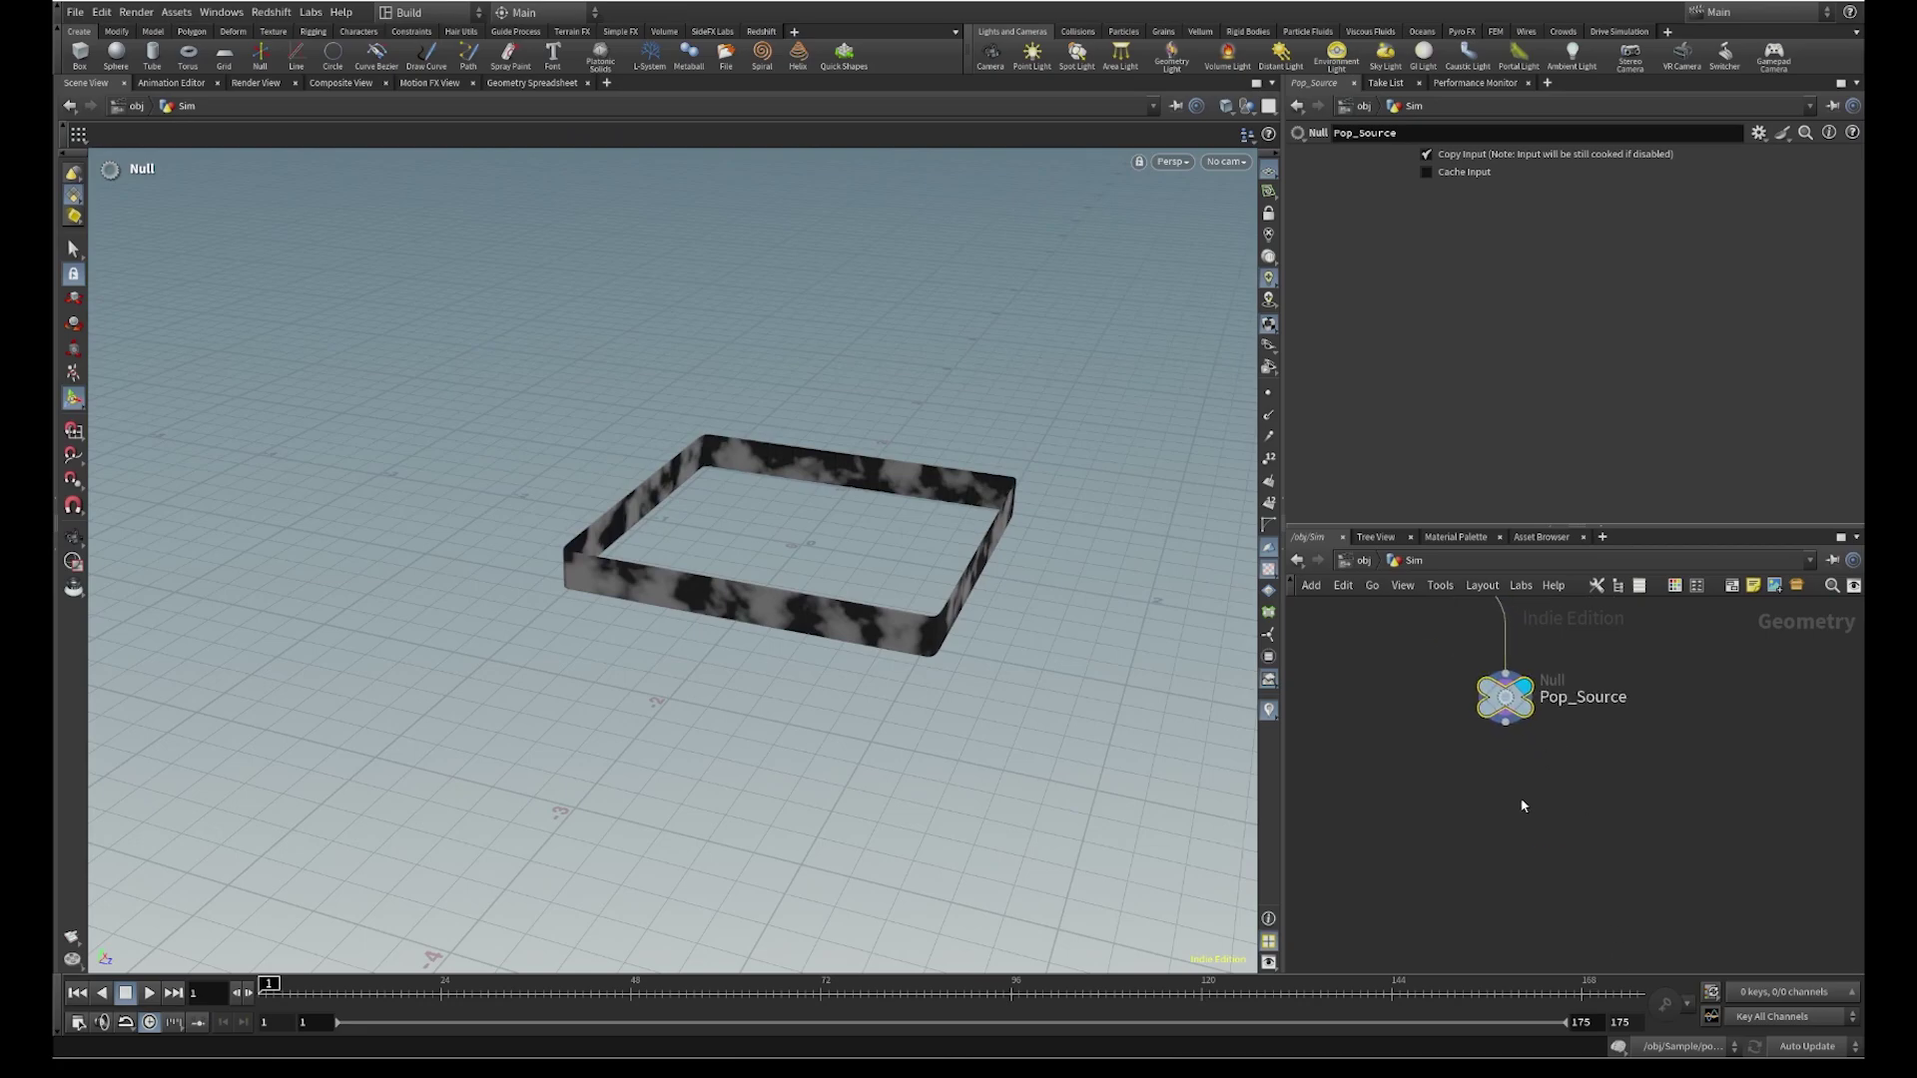
pyautogui.moveTo(1503, 726); pyautogui.dragTo(1558, 829)
pyautogui.write('pop')
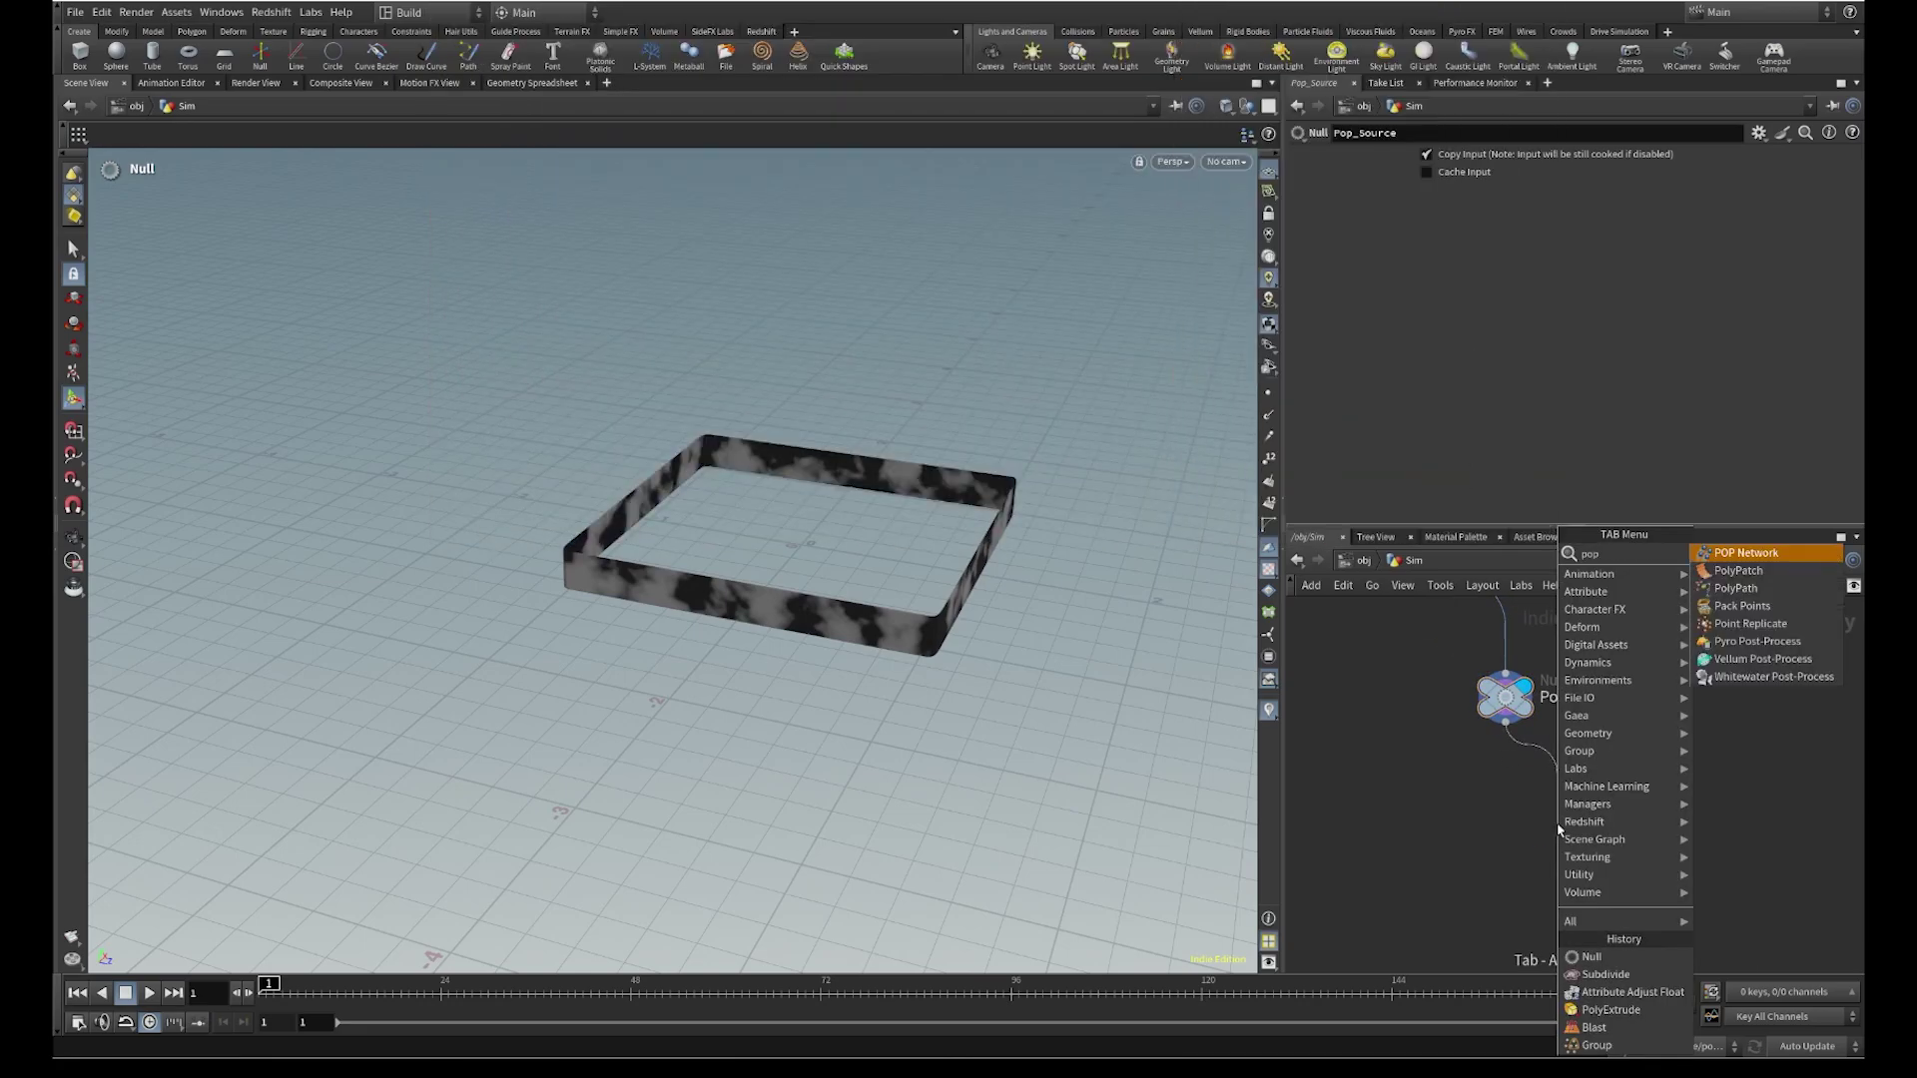
pyautogui.press('Return')
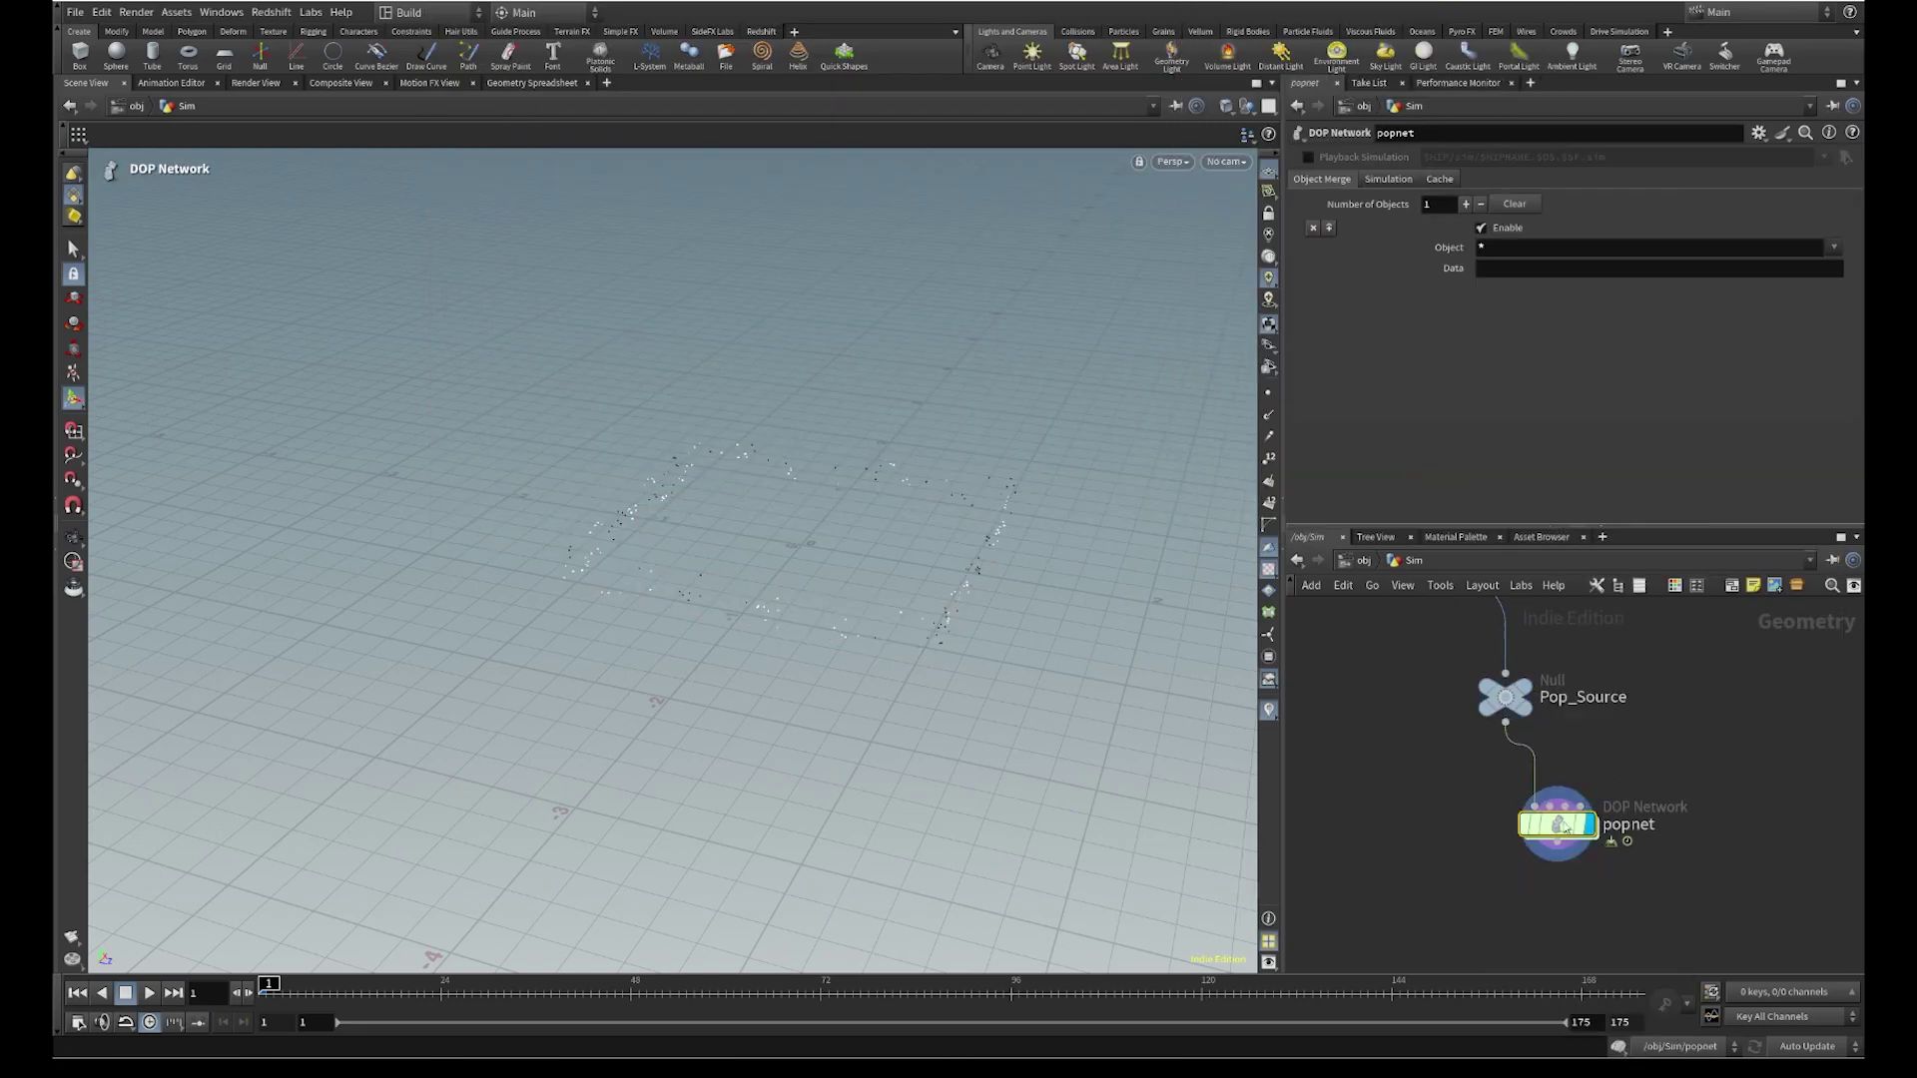
# Compare the emitted particles with the Pop_Source walls, then play the simulation and scrub through its frames
pyautogui.moveTo(898, 635); pyautogui.dragTo(1202, 436, button='right')
pyautogui.moveTo(1064, 634); pyautogui.dragTo(1073, 562)
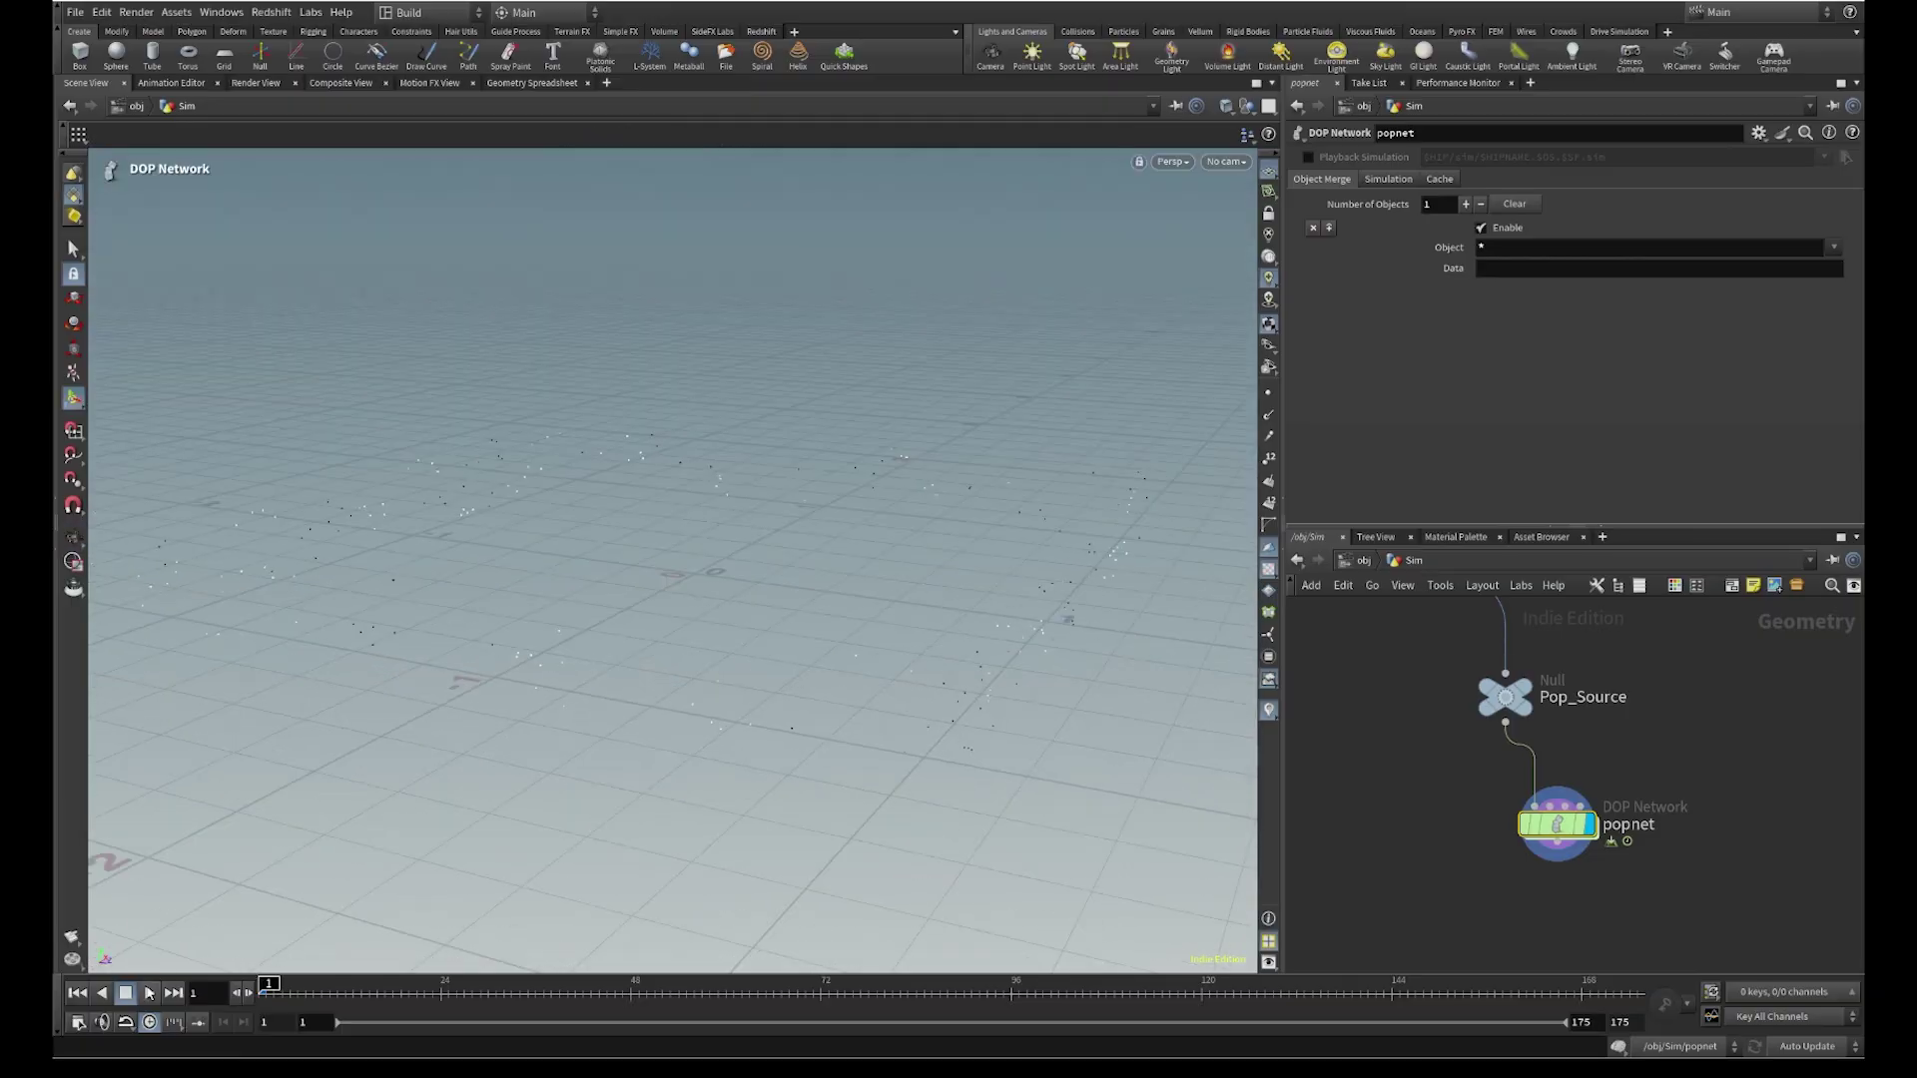
pyautogui.click(1525, 703)
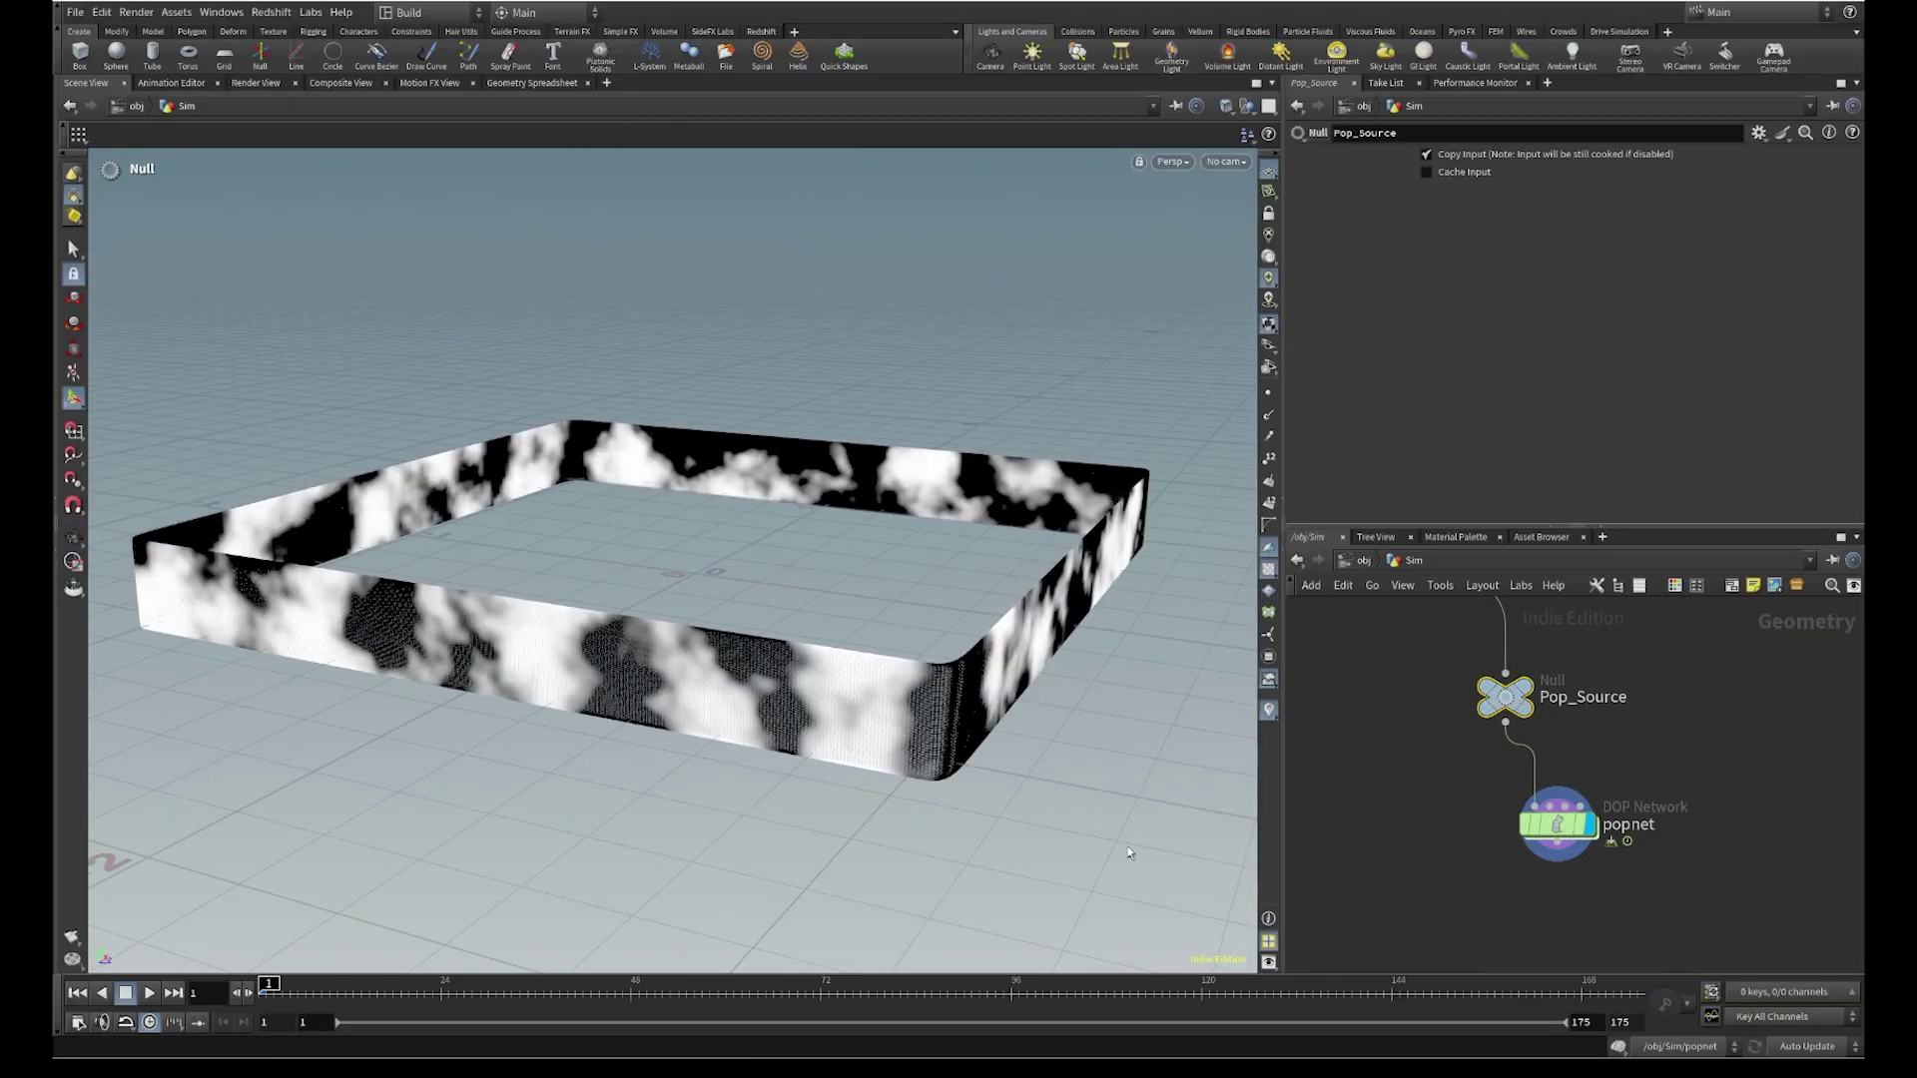
pyautogui.click(1552, 825)
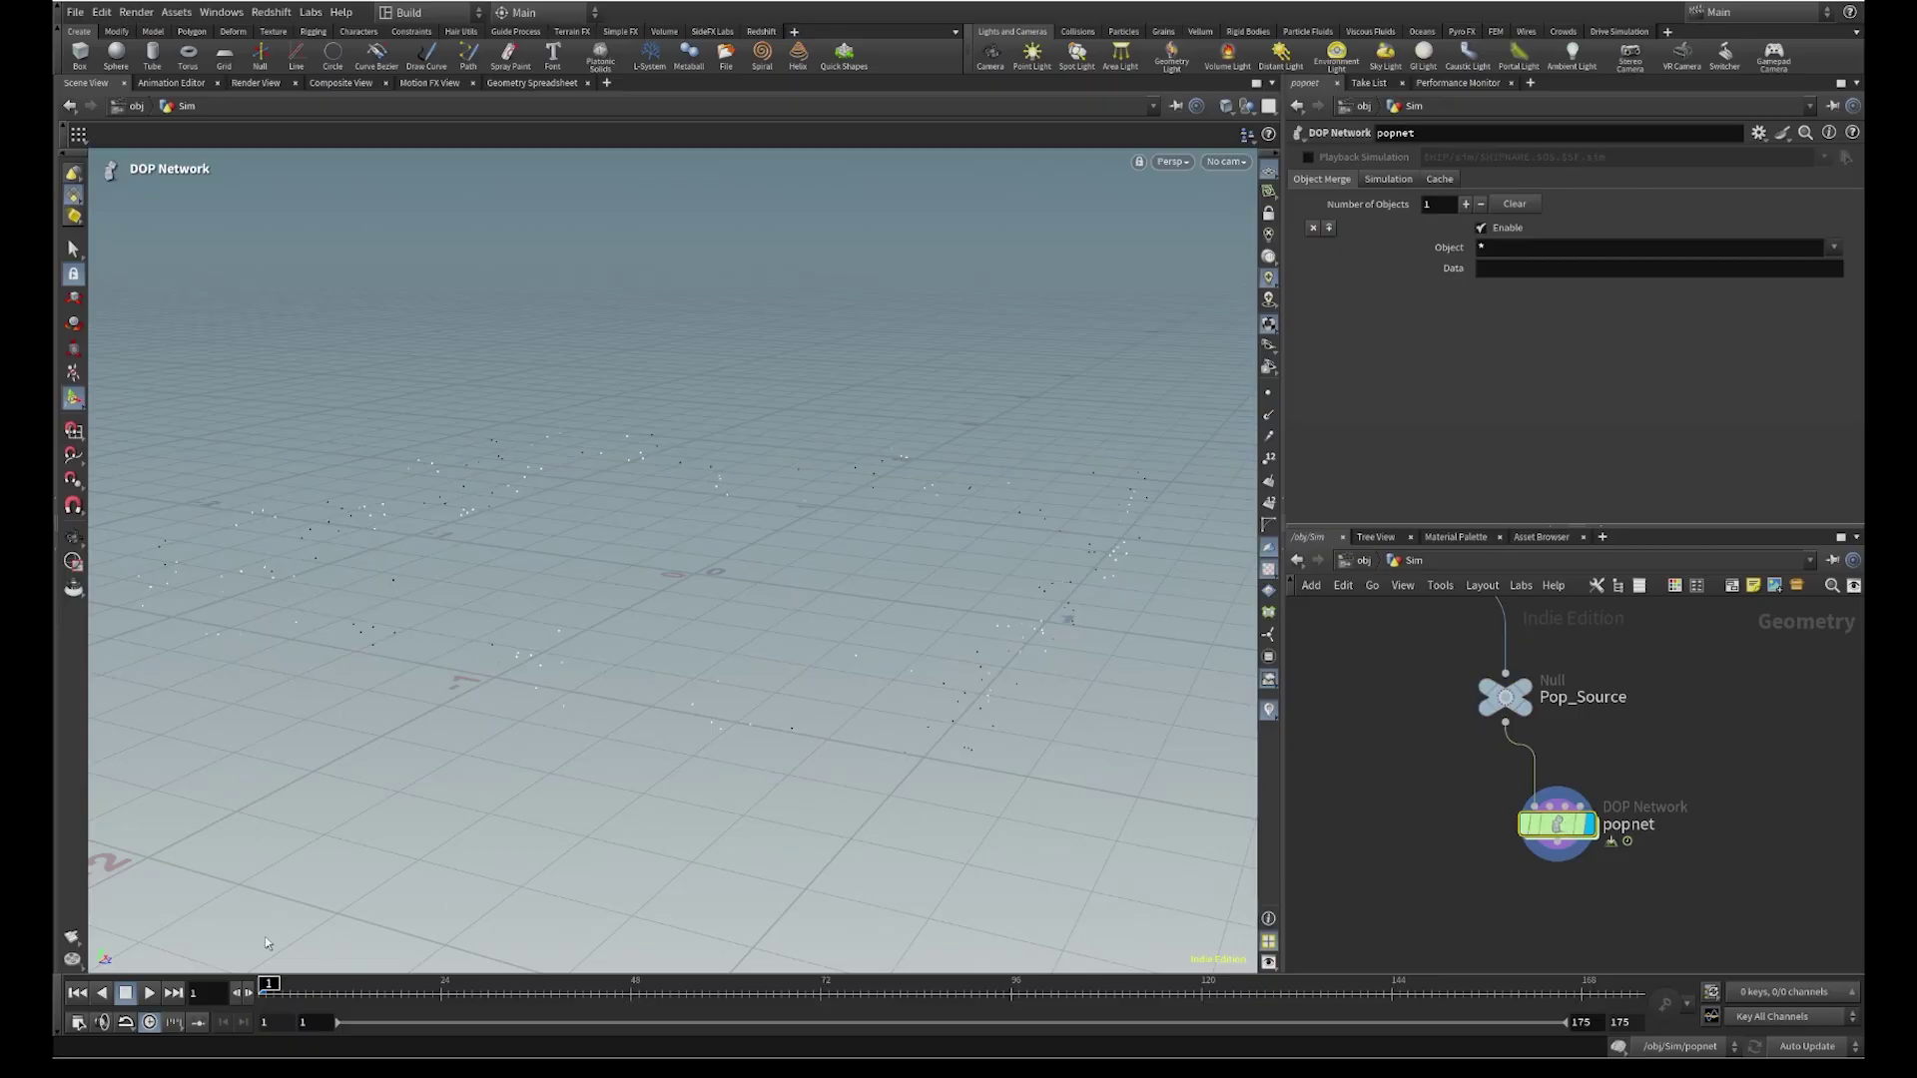
pyautogui.click(148, 992)
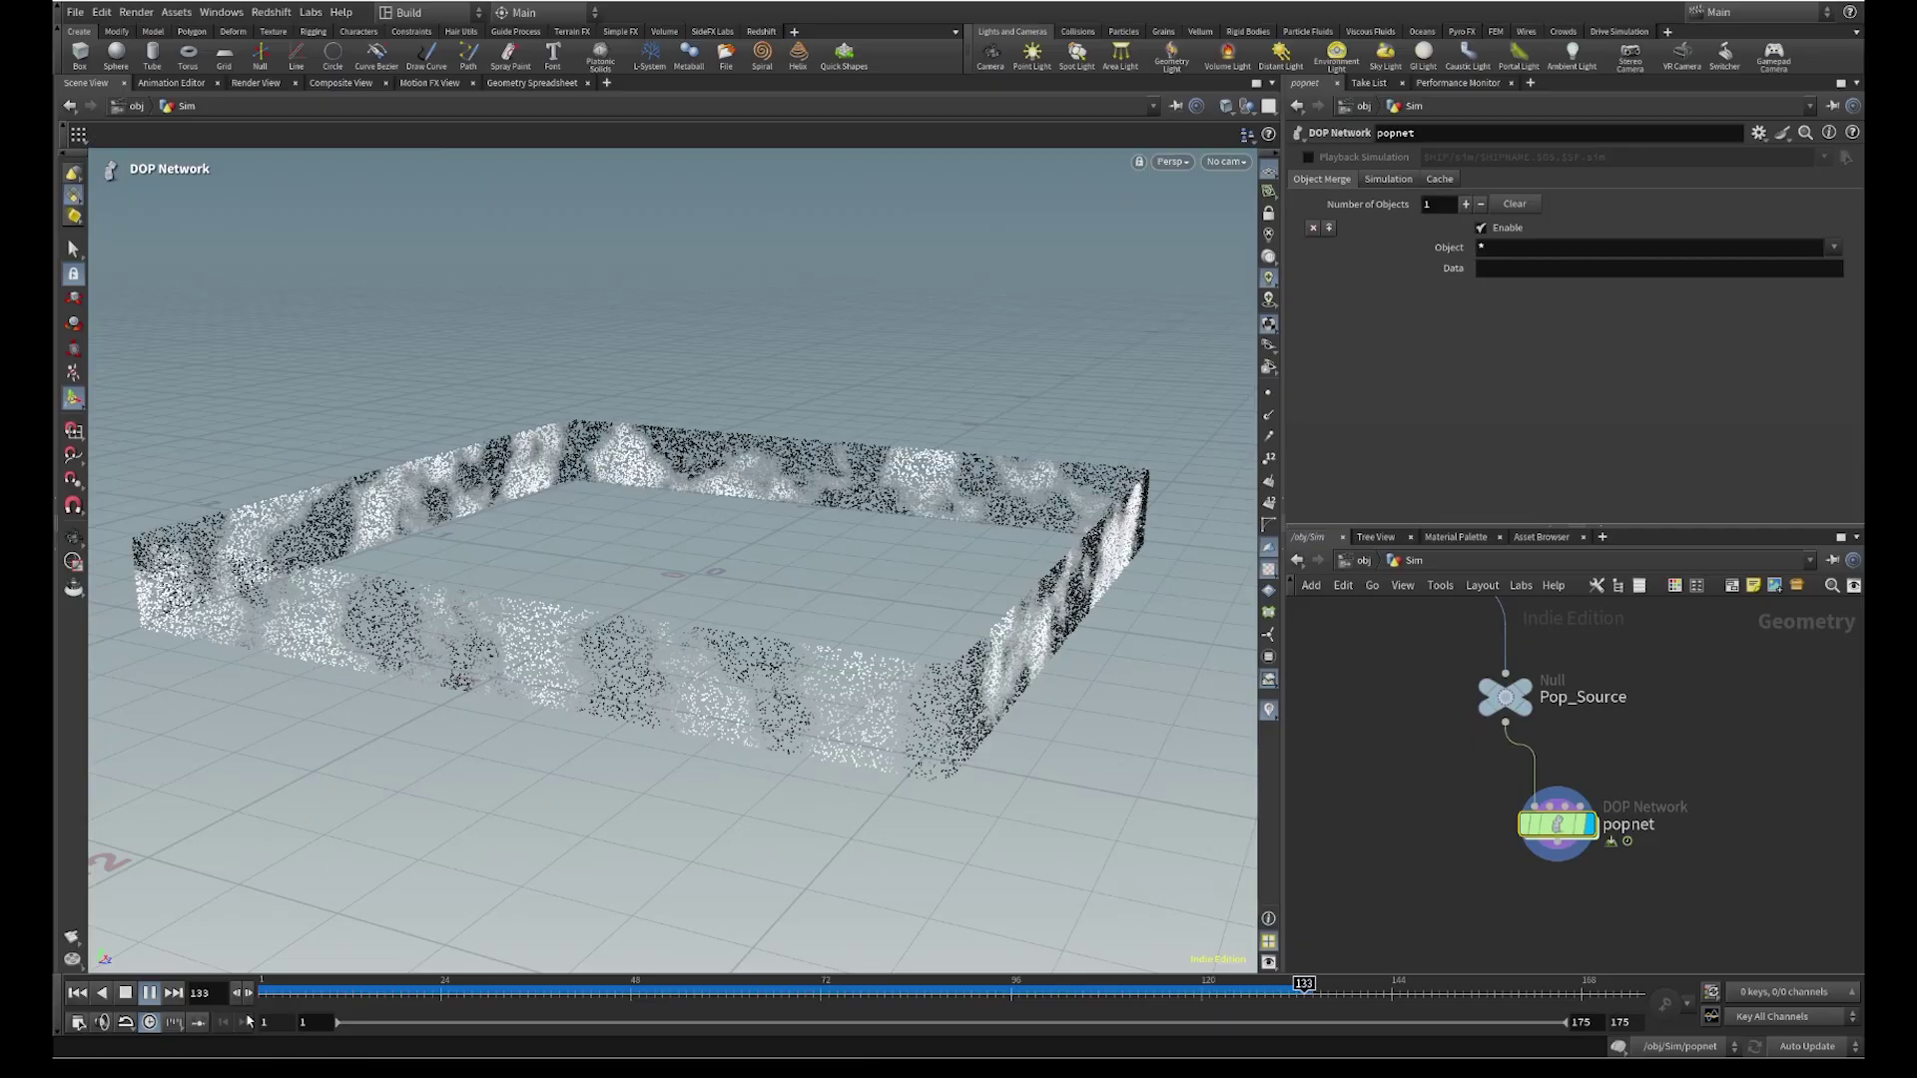
pyautogui.moveTo(261, 985); pyautogui.dragTo(1129, 983)
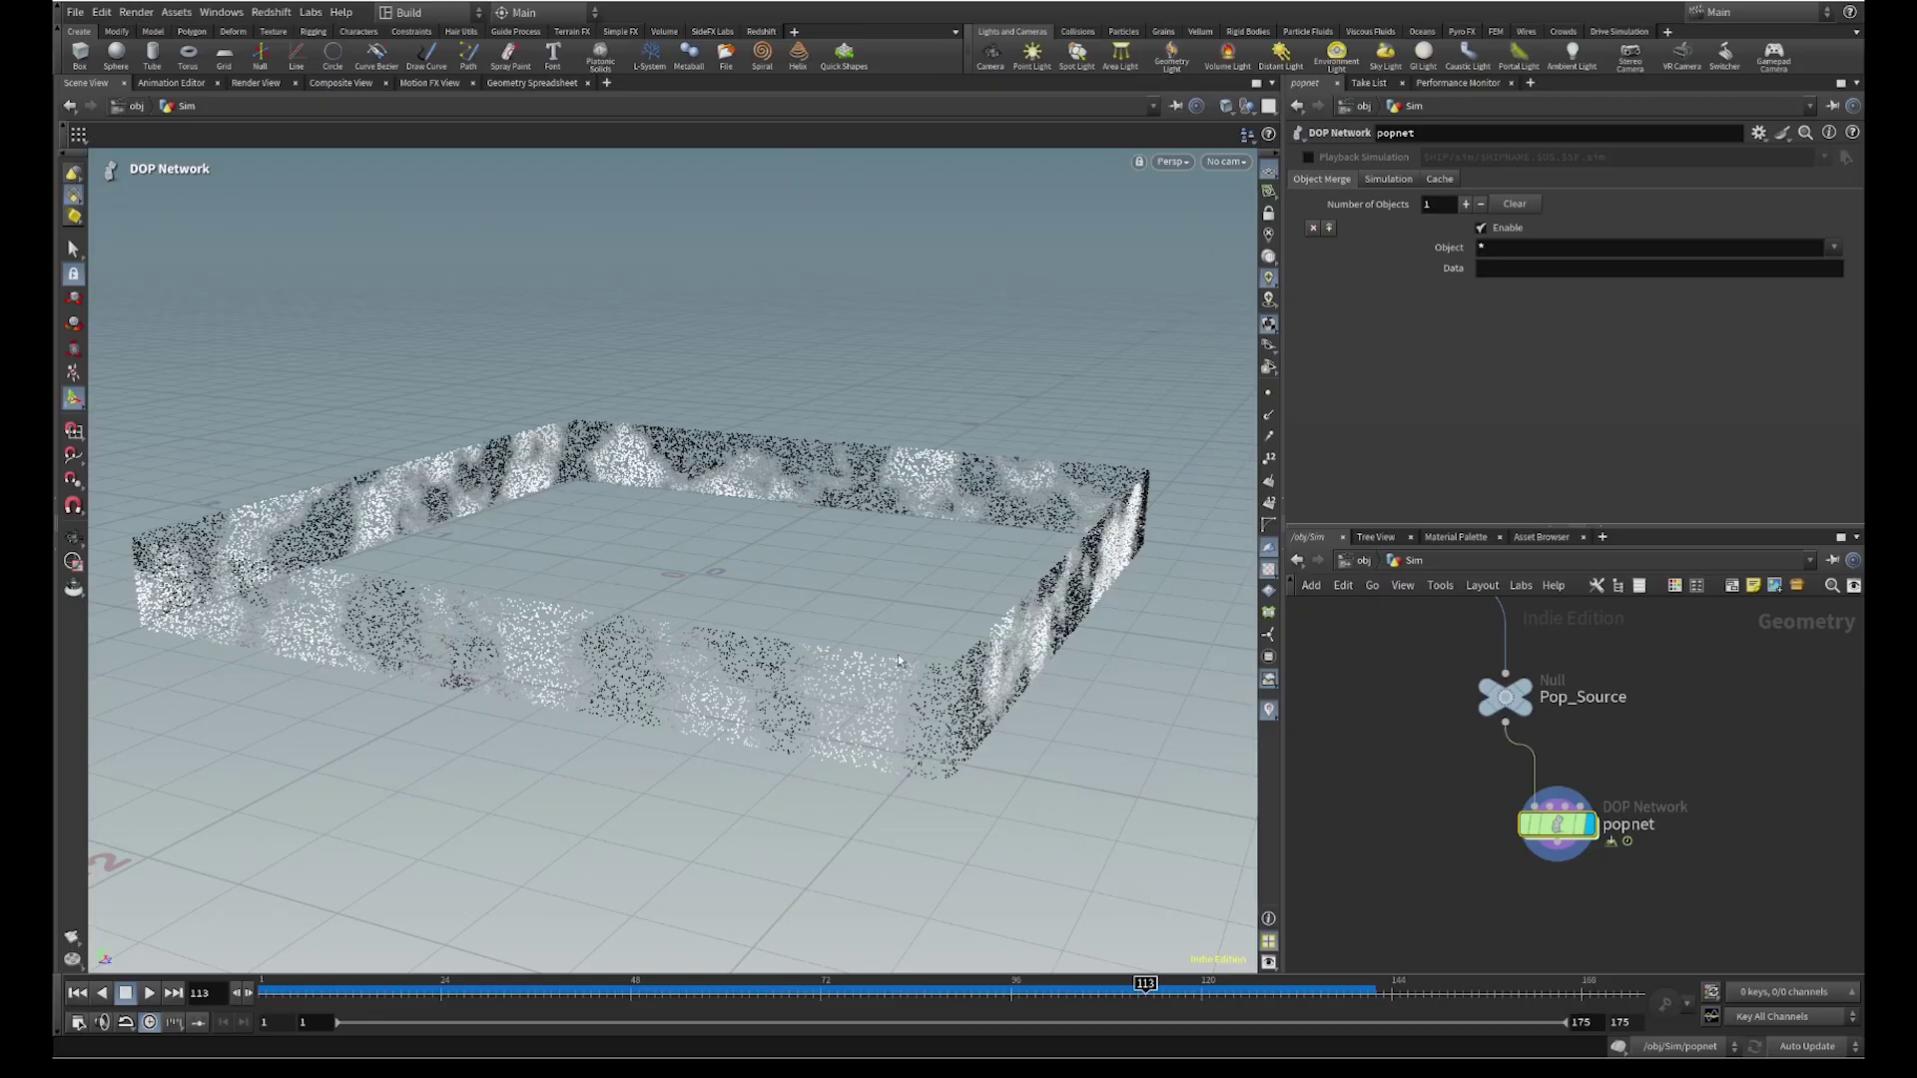
# Enter the popnet and turn off the guide display of the source_first_input POP Source
pyautogui.doubleClick(1546, 817)
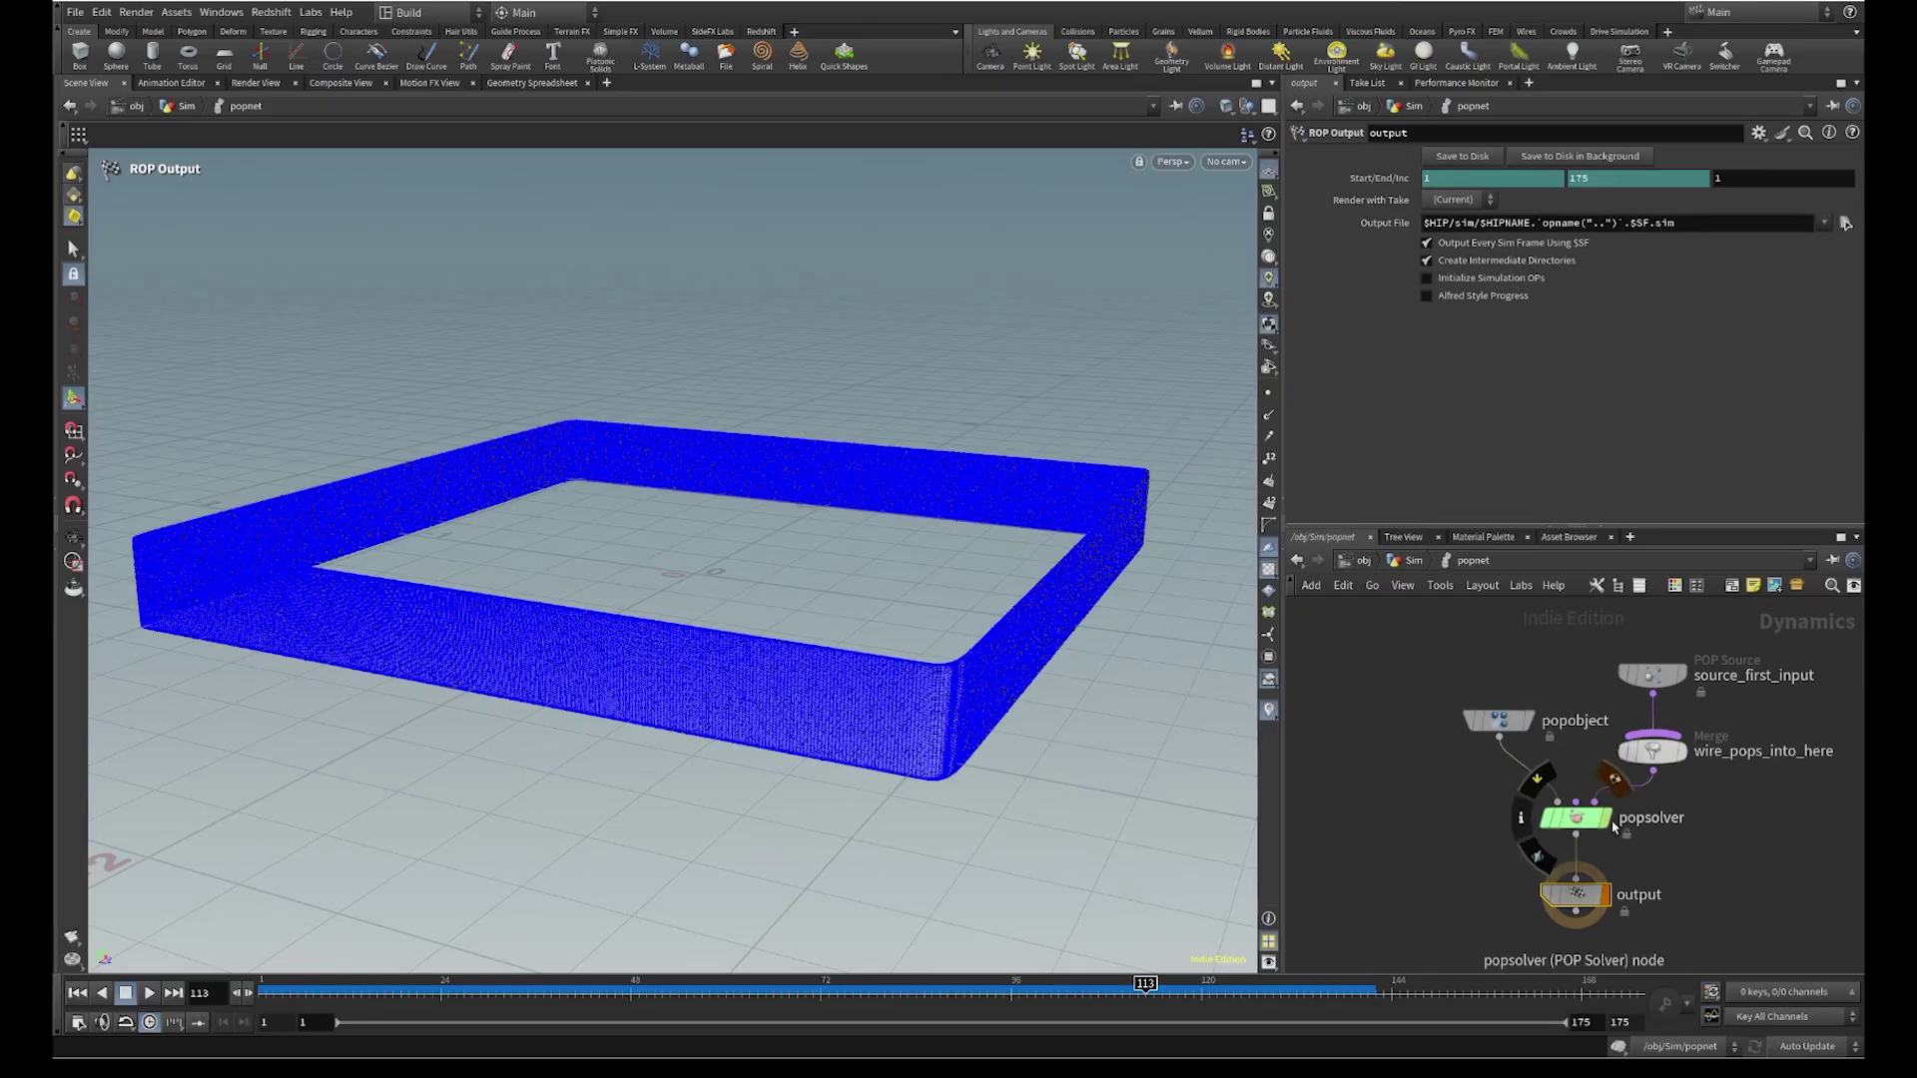
pyautogui.scroll(3, 1631, 795)
pyautogui.click(1585, 674)
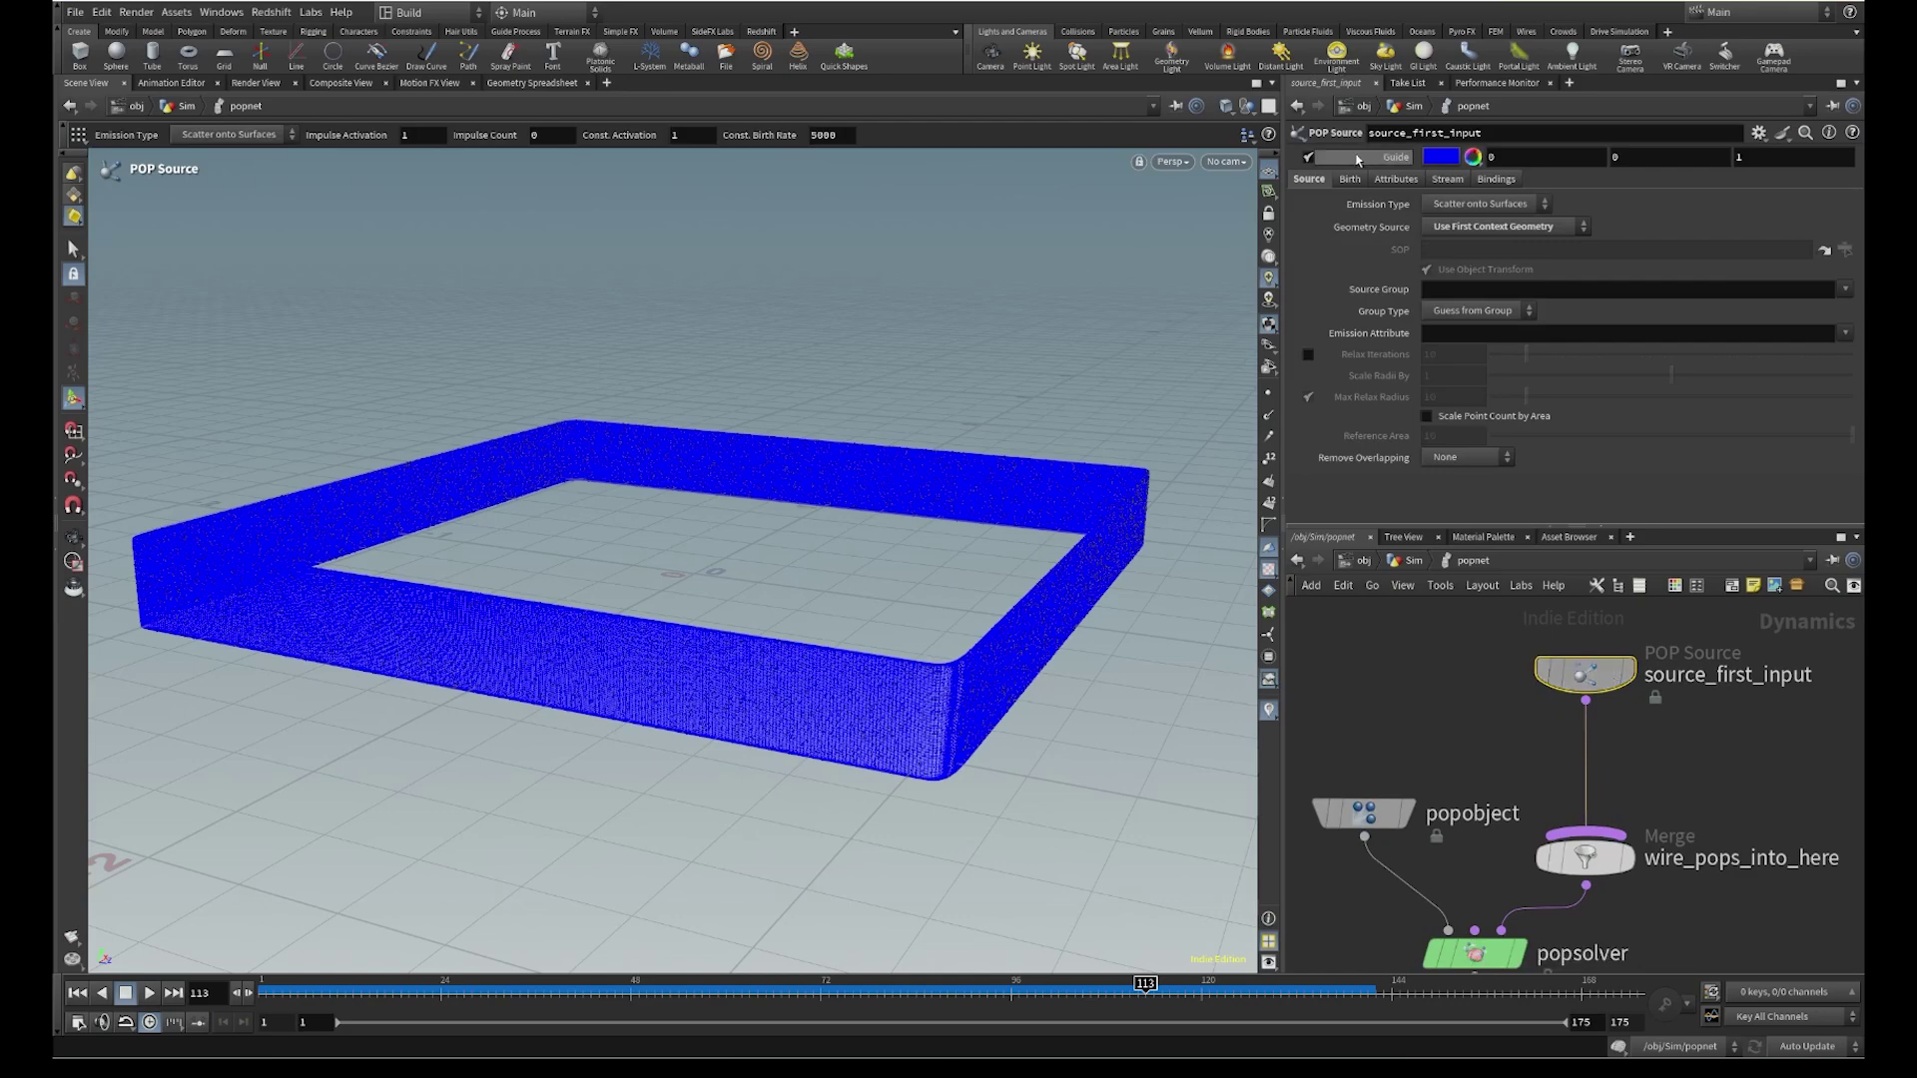
pyautogui.click(1309, 158)
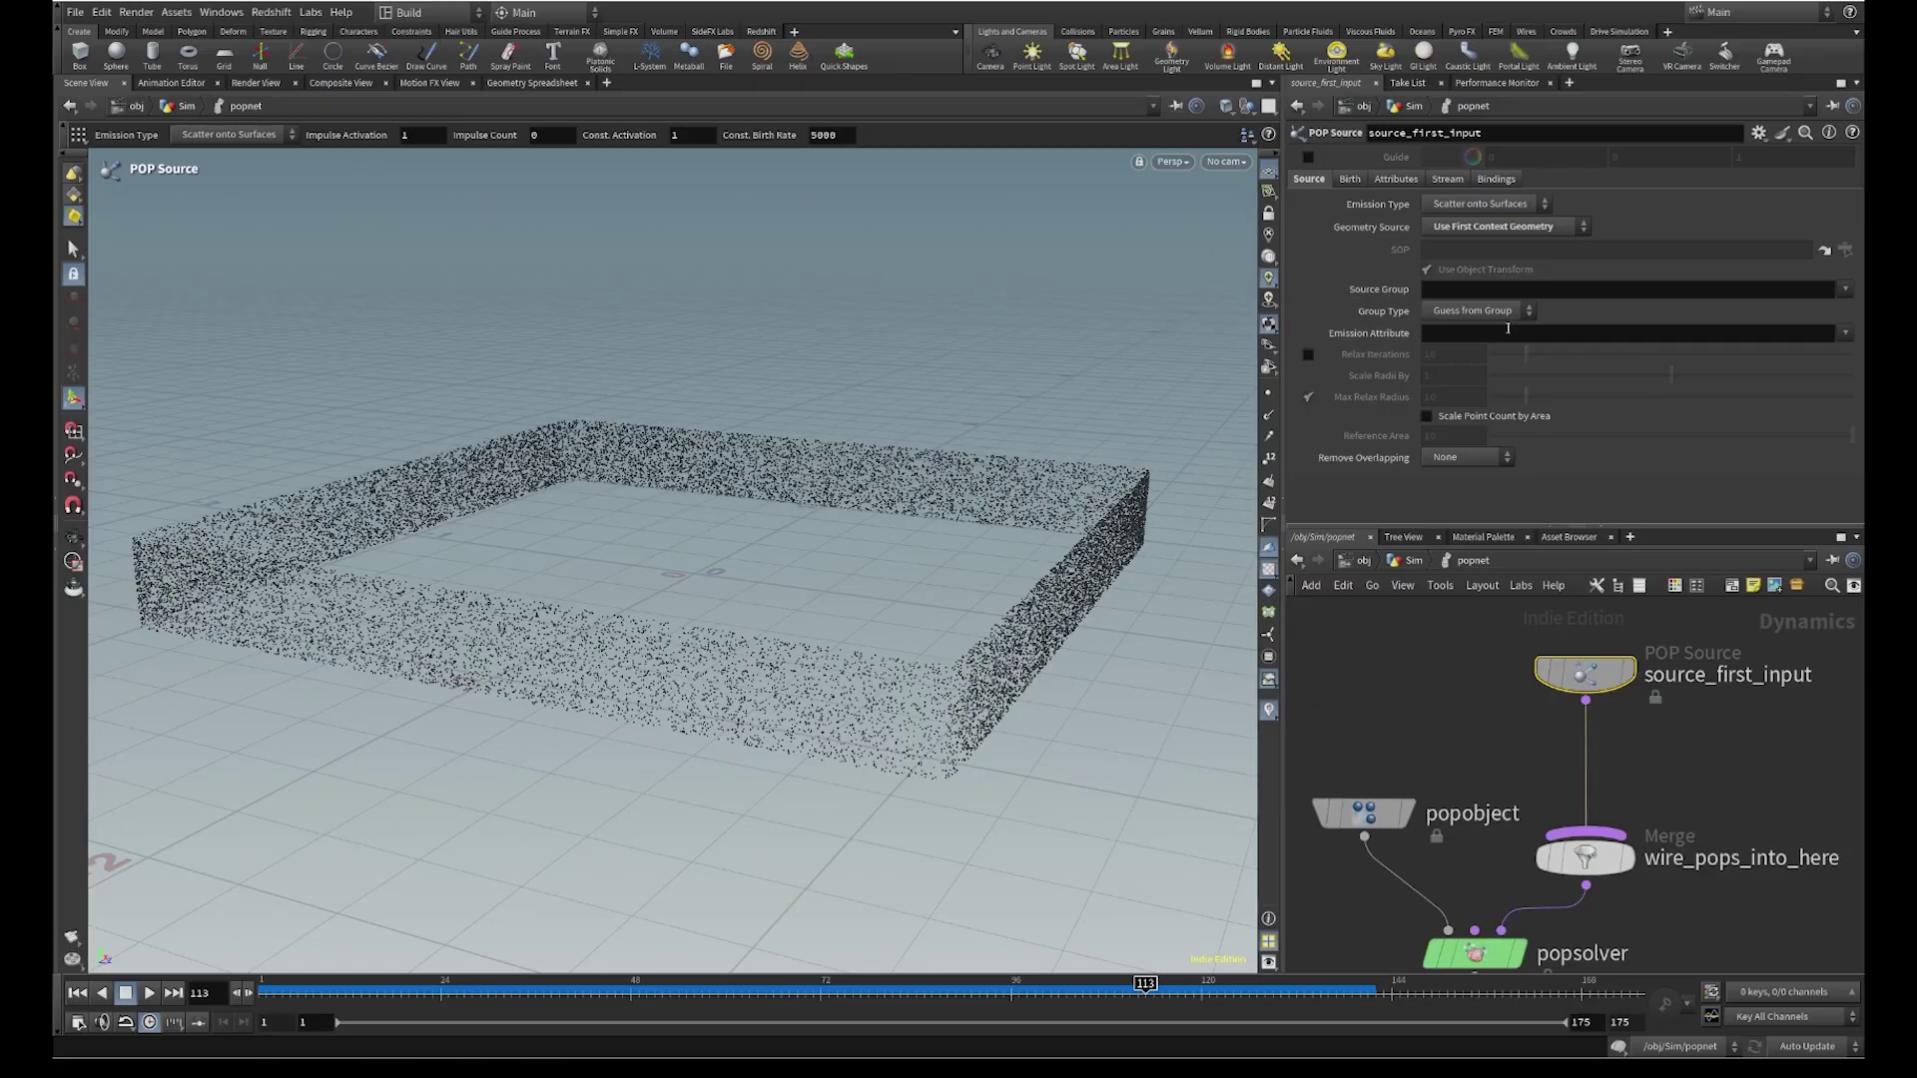
# Set the POP Source's Emission Attribute to mask and replay the simulation from the first frame
pyautogui.click(1846, 337)
pyautogui.click(1831, 373)
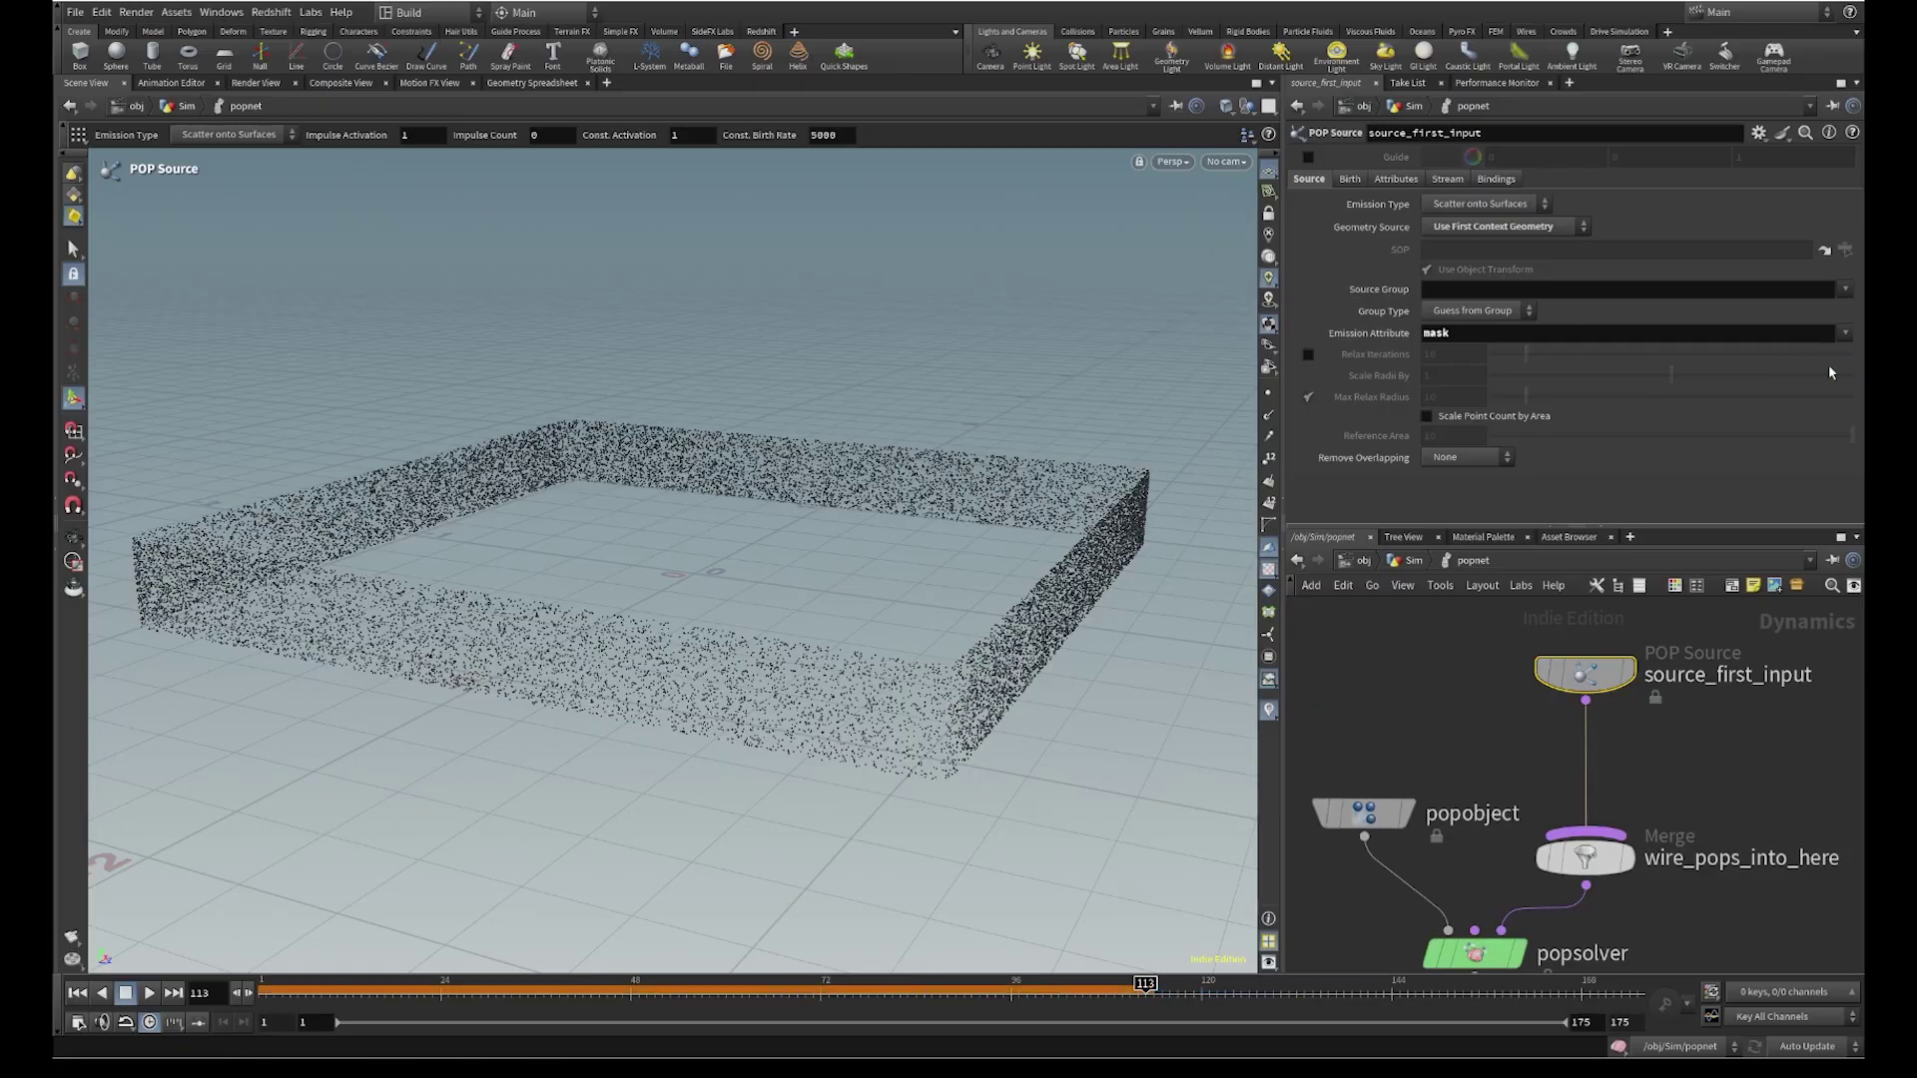
pyautogui.click(76, 994)
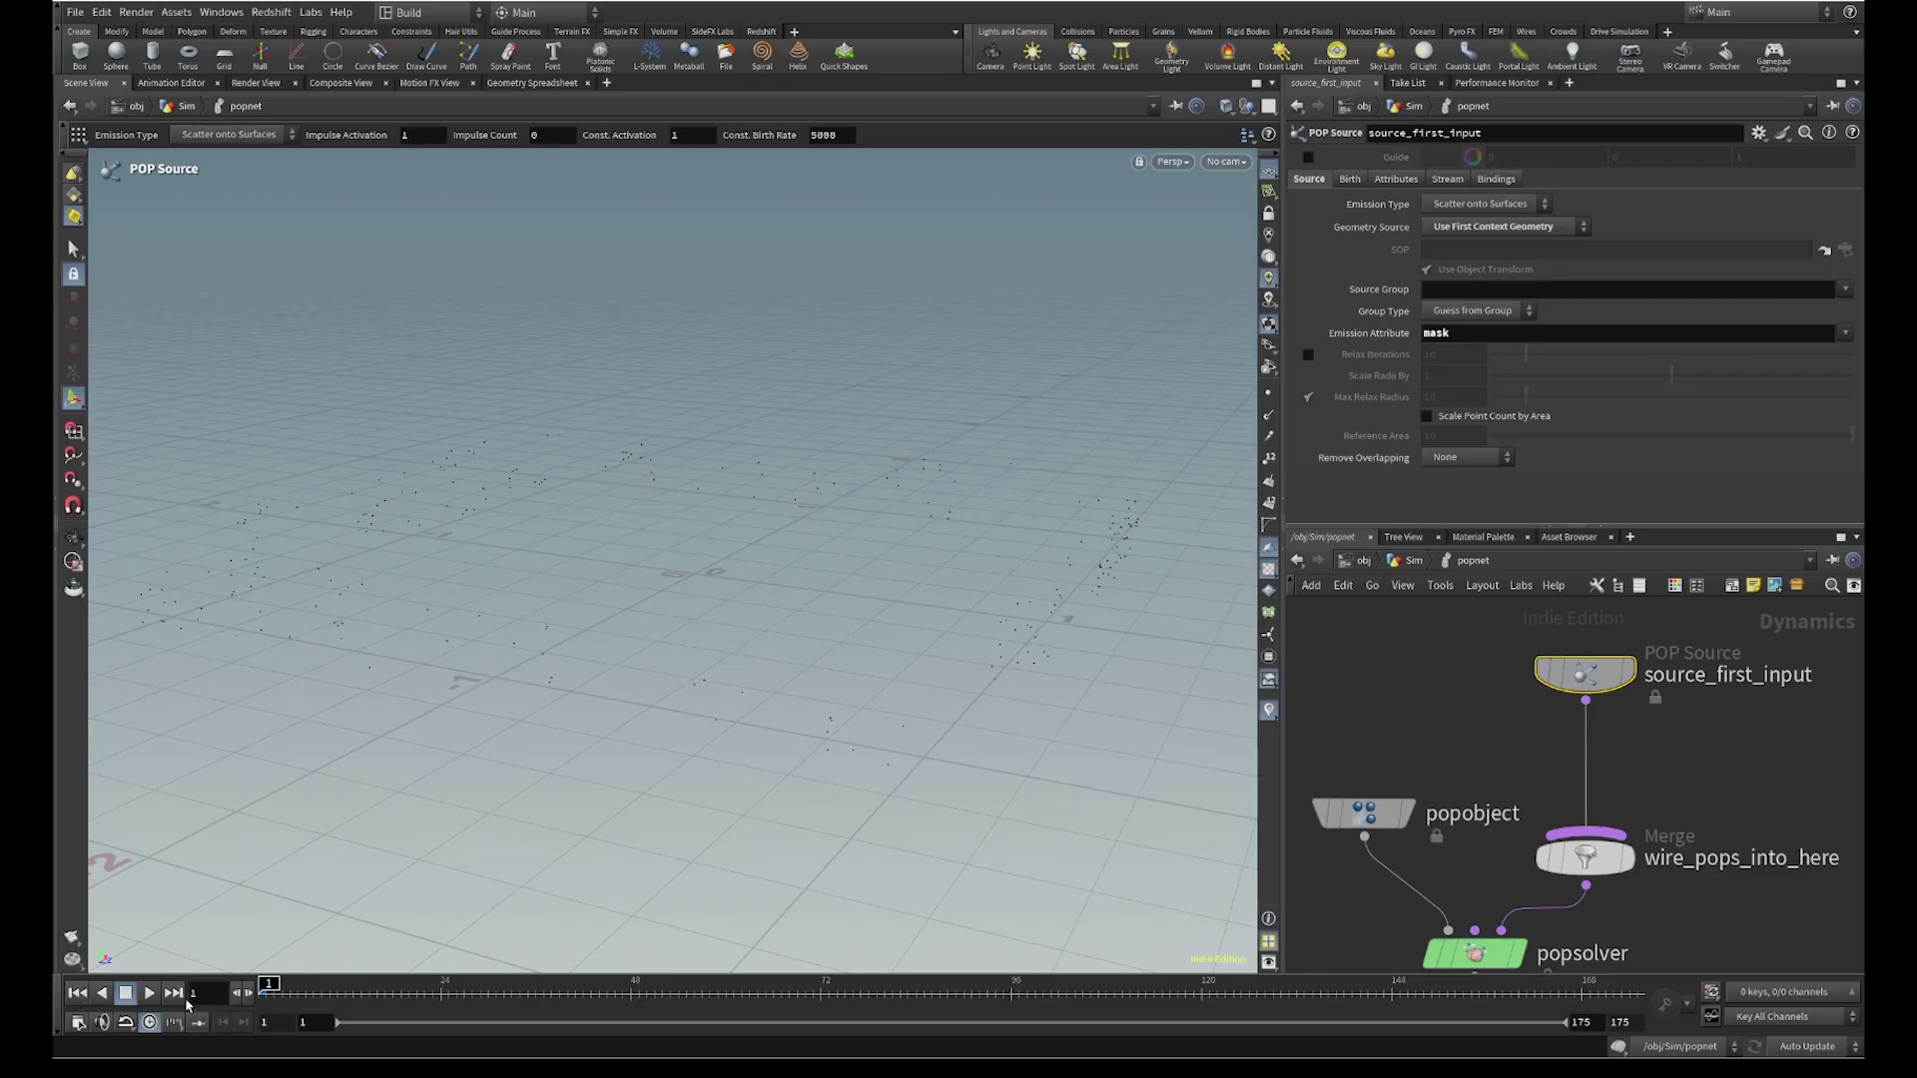
pyautogui.click(150, 994)
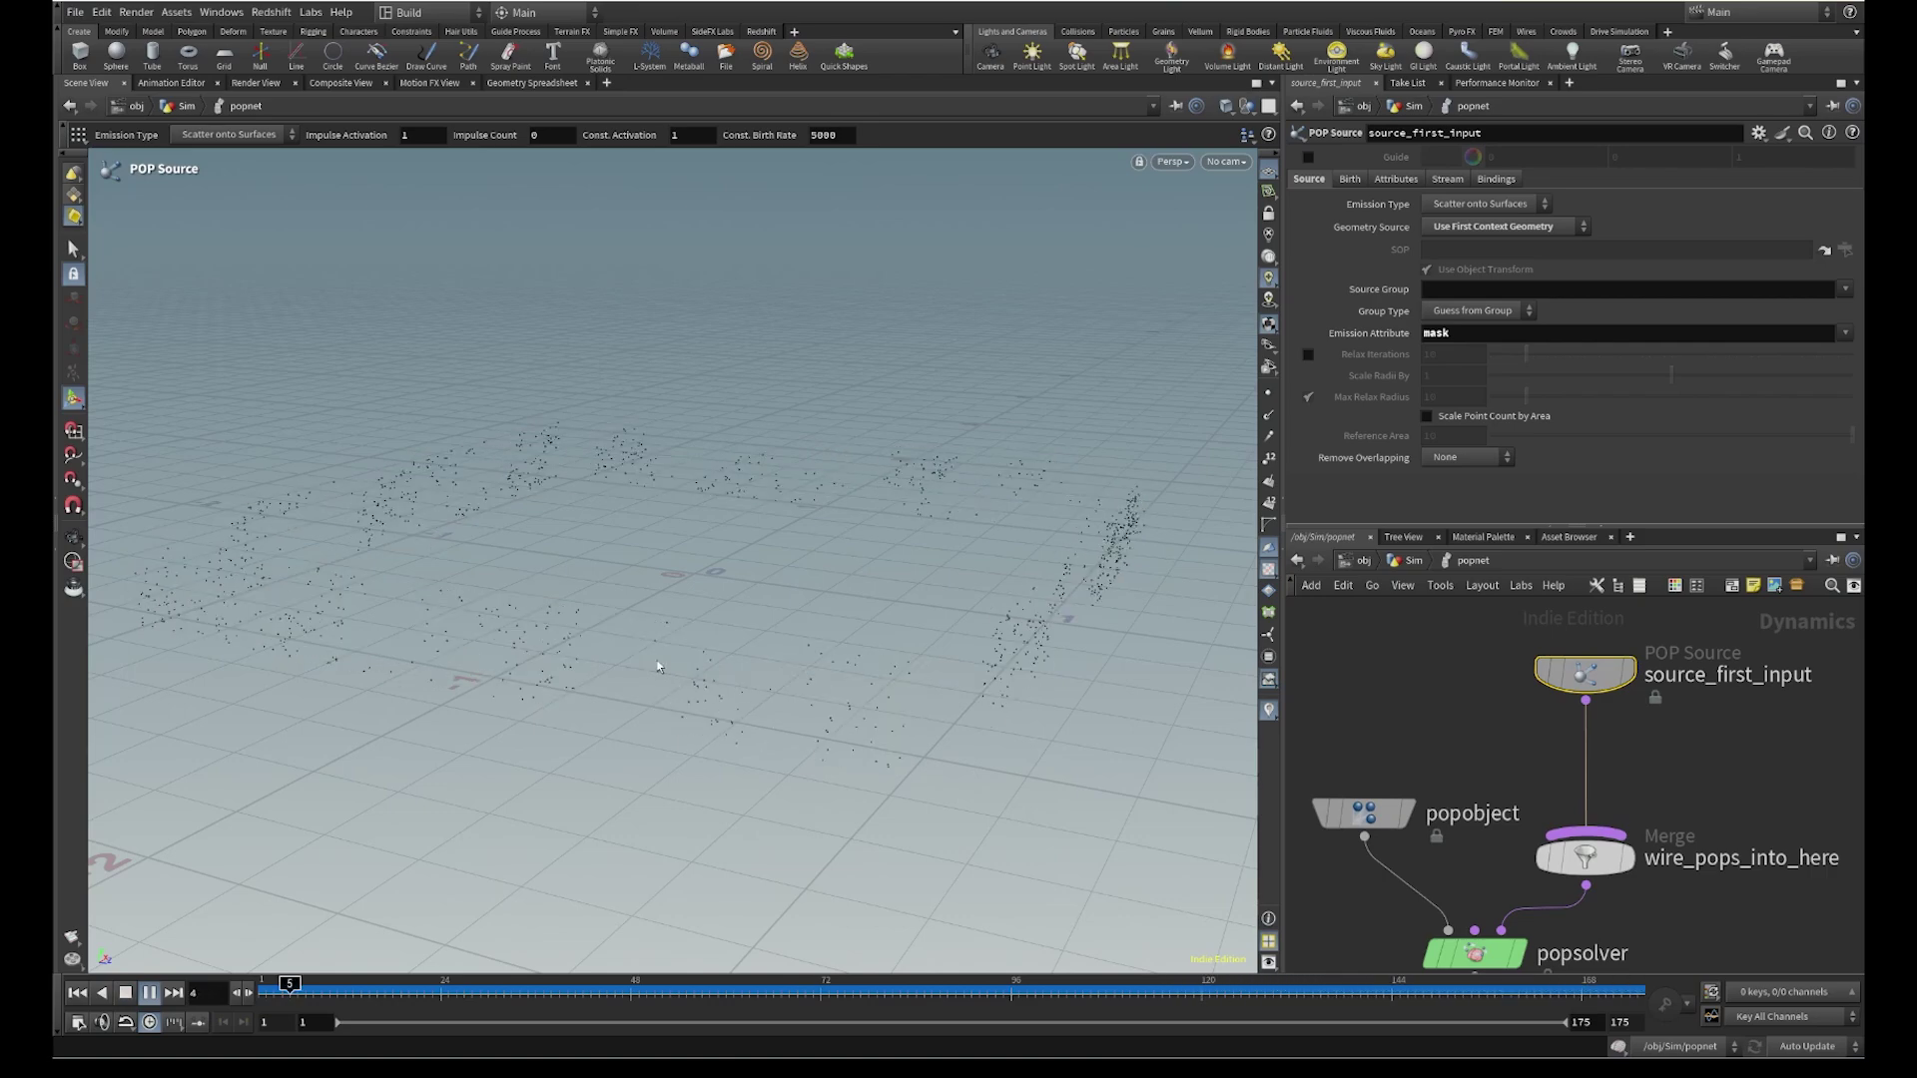
# Rewind to the first frame and set the POP Source's Const. Birth Rate to 50000
pyautogui.click(77, 992)
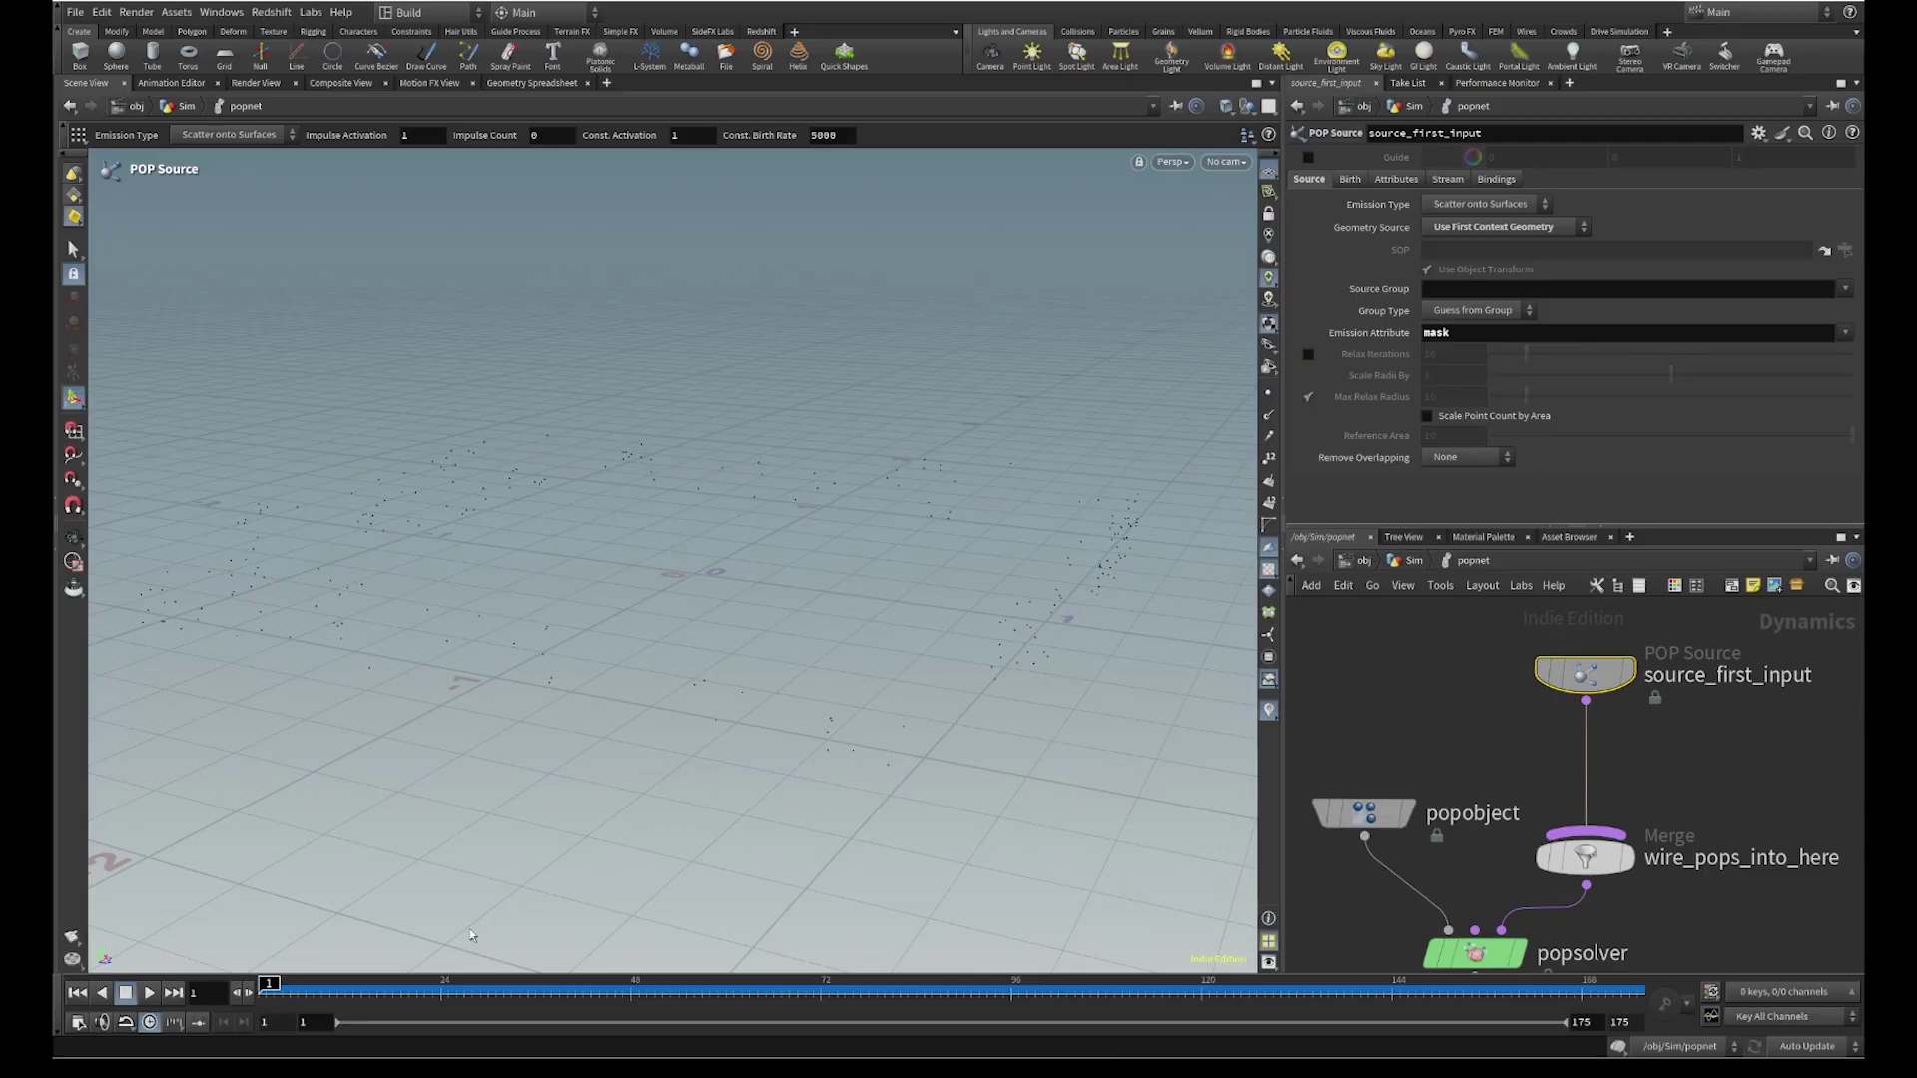
pyautogui.click(1351, 180)
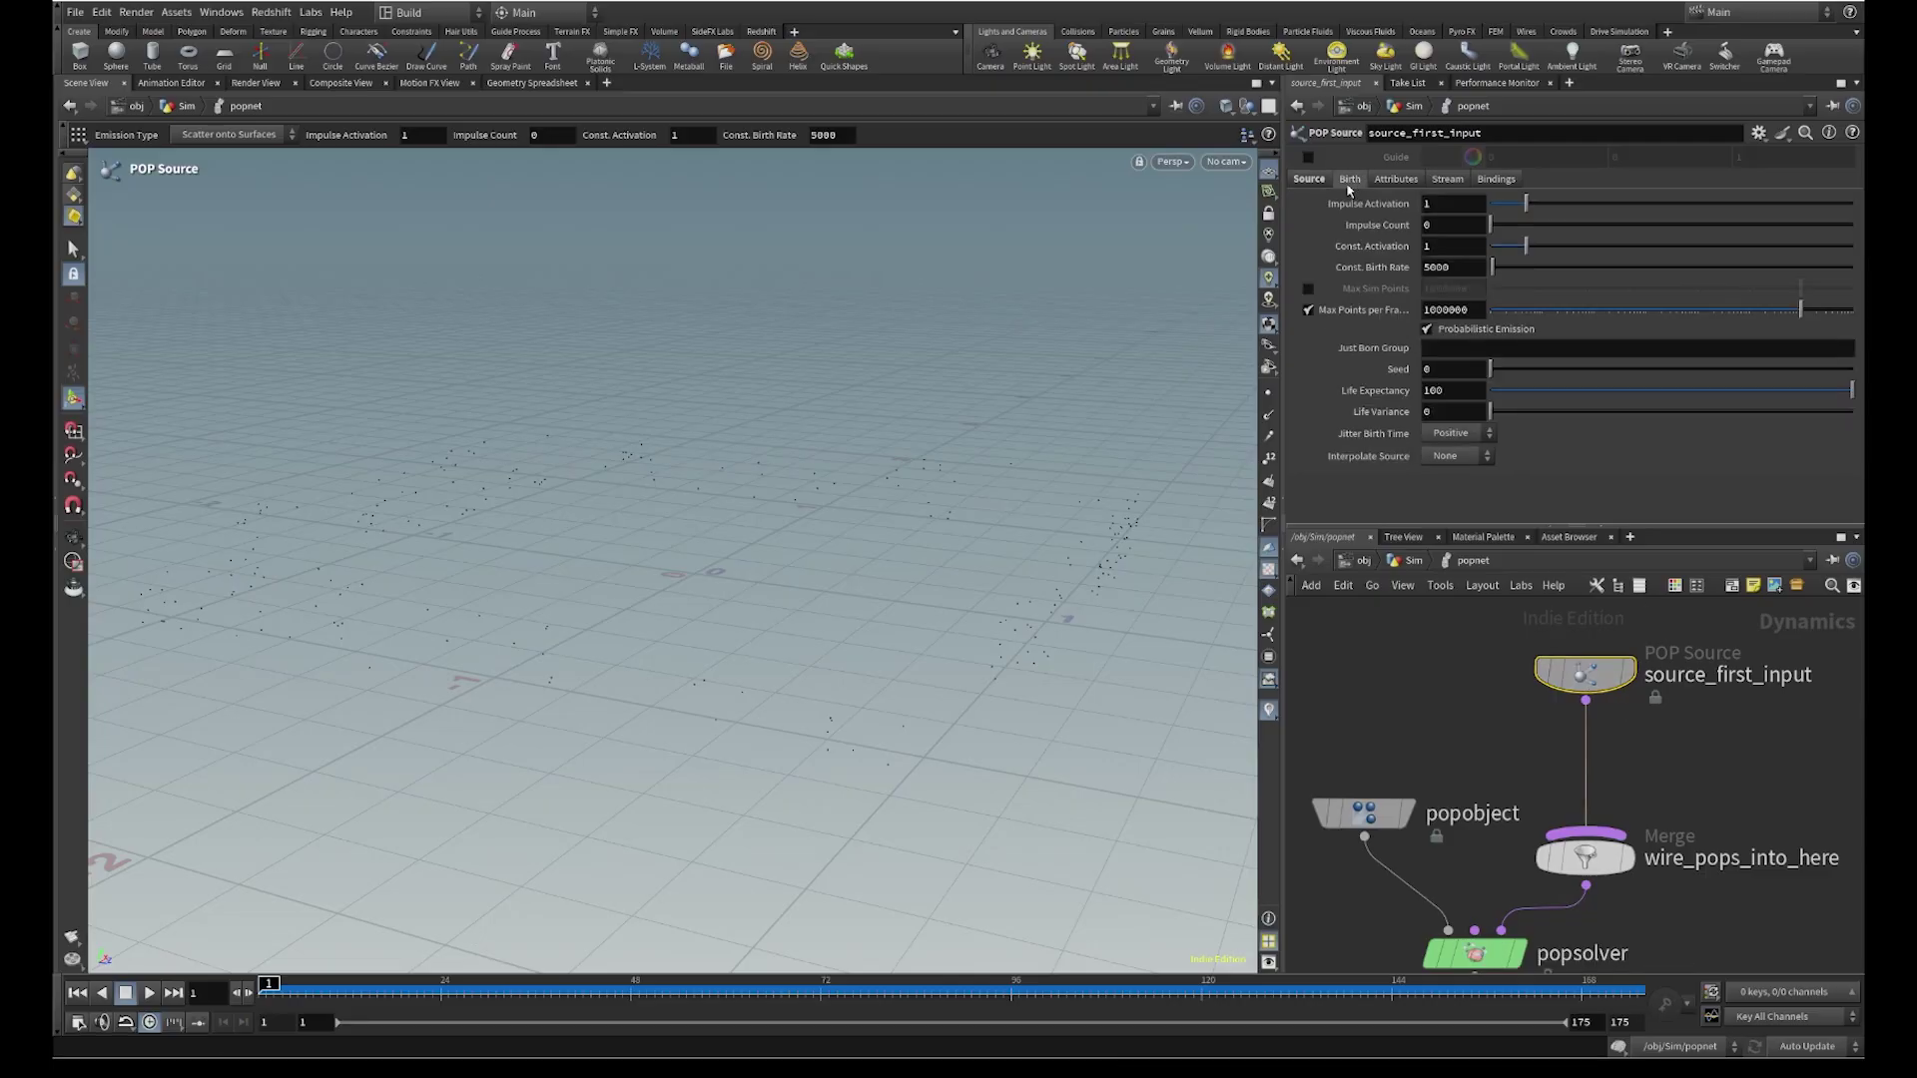
pyautogui.click(1463, 268)
pyautogui.write('0')
pyautogui.click(1438, 784)
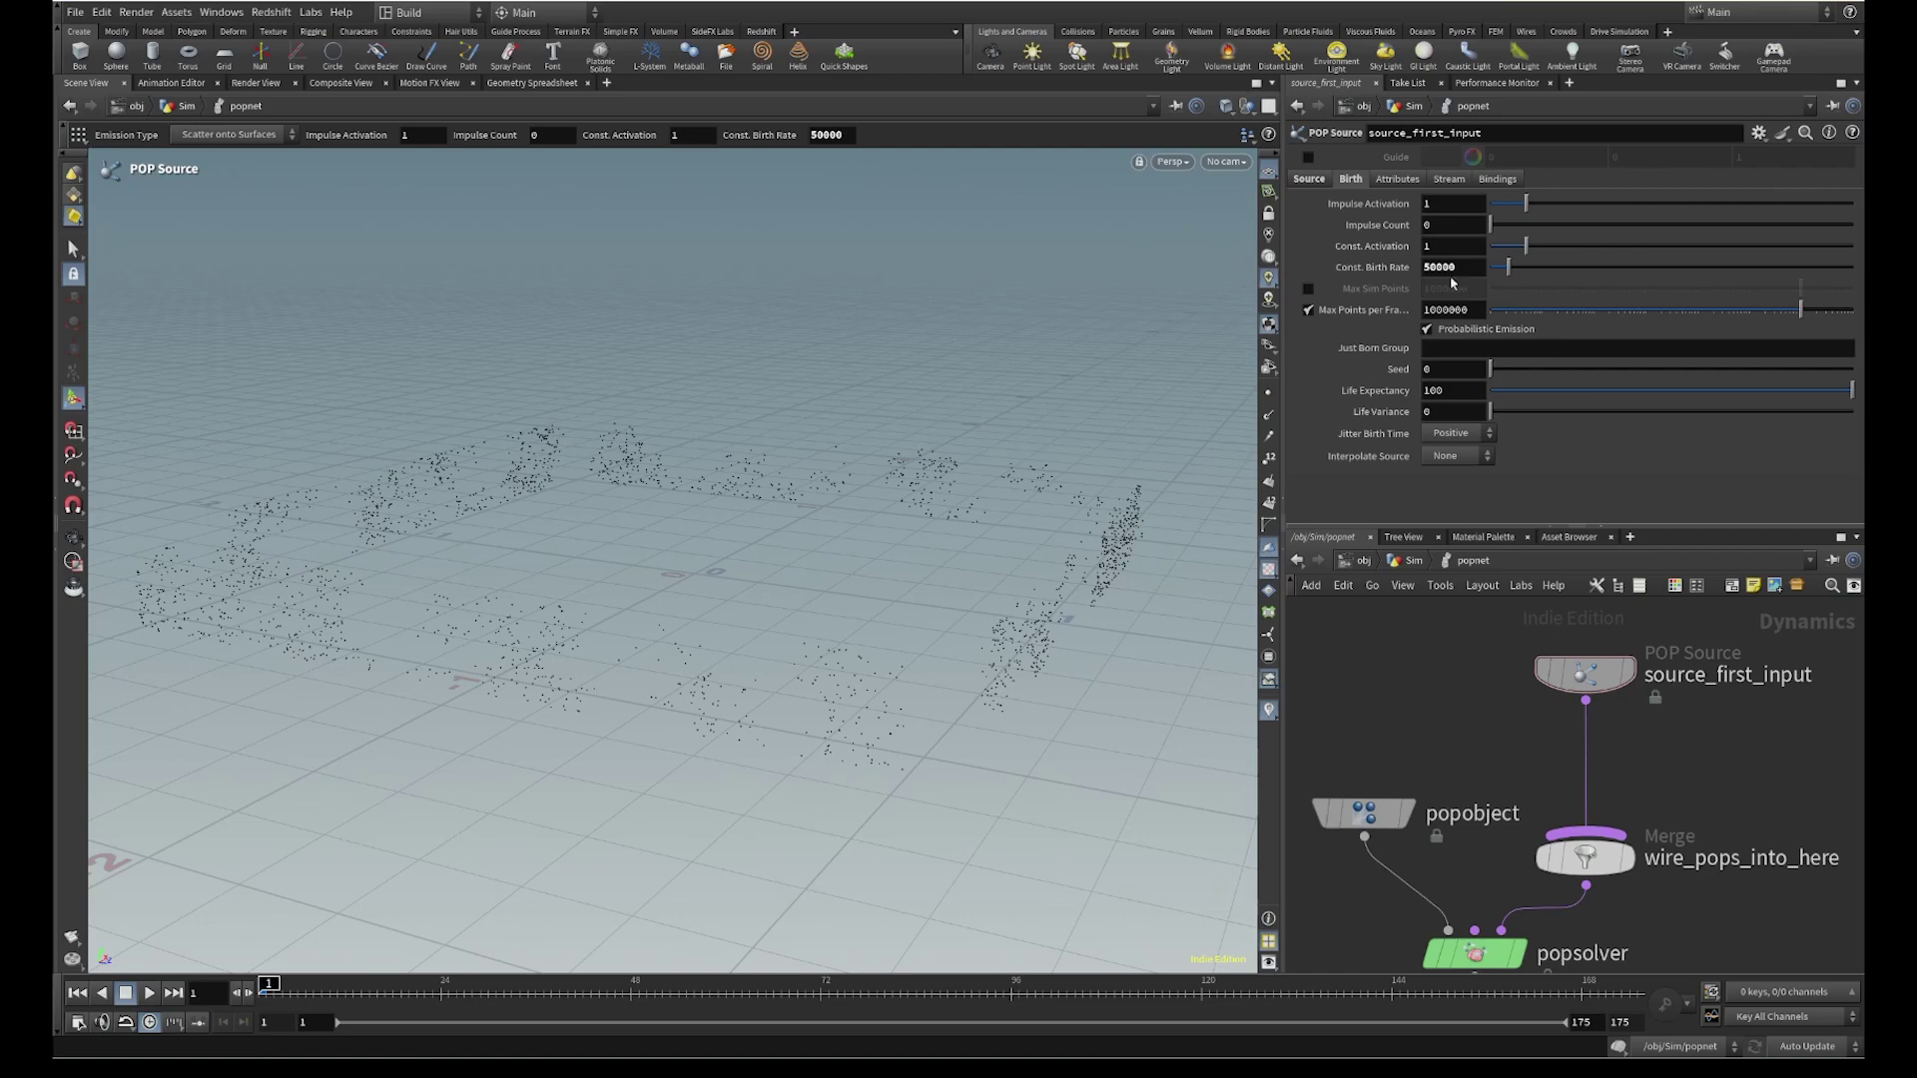
# Set the POP Source's Life Expectancy to 2 and its Life Variance to 1
pyautogui.write('2')
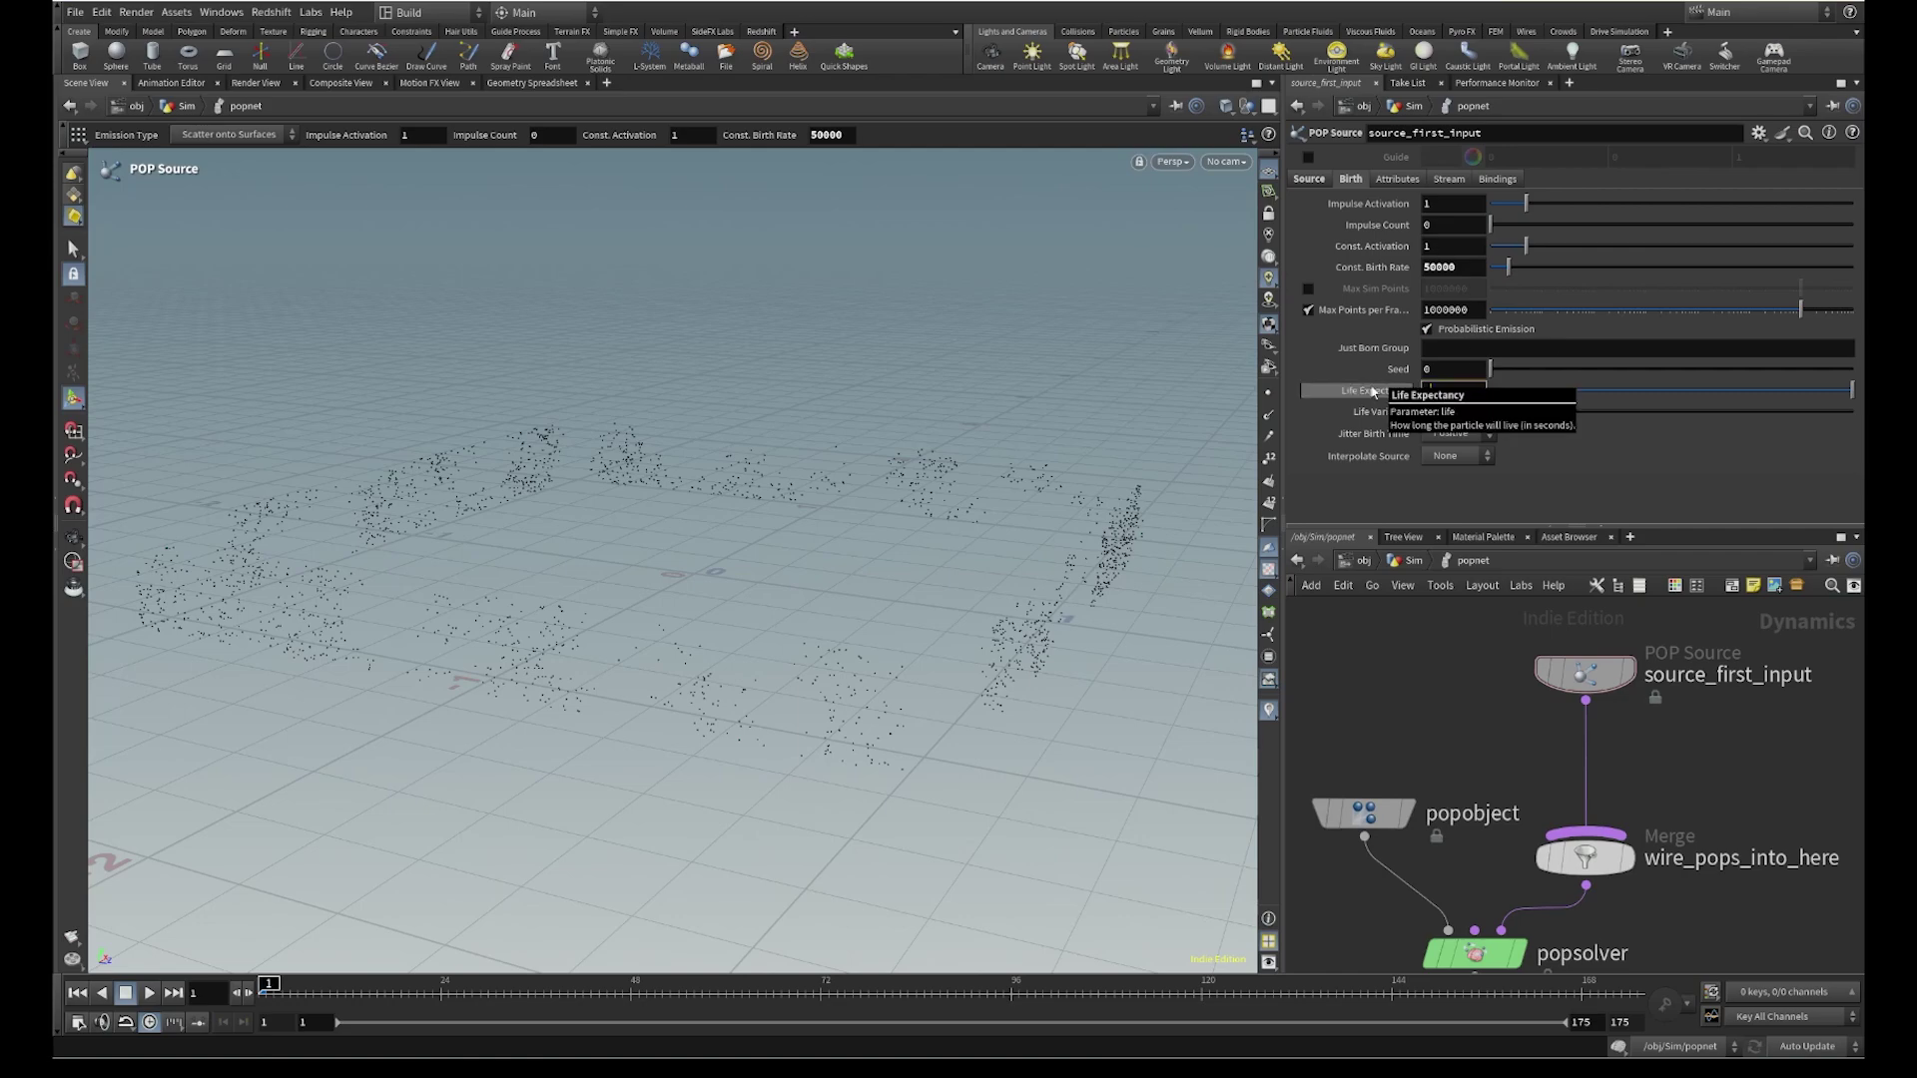
pyautogui.press('Tab')
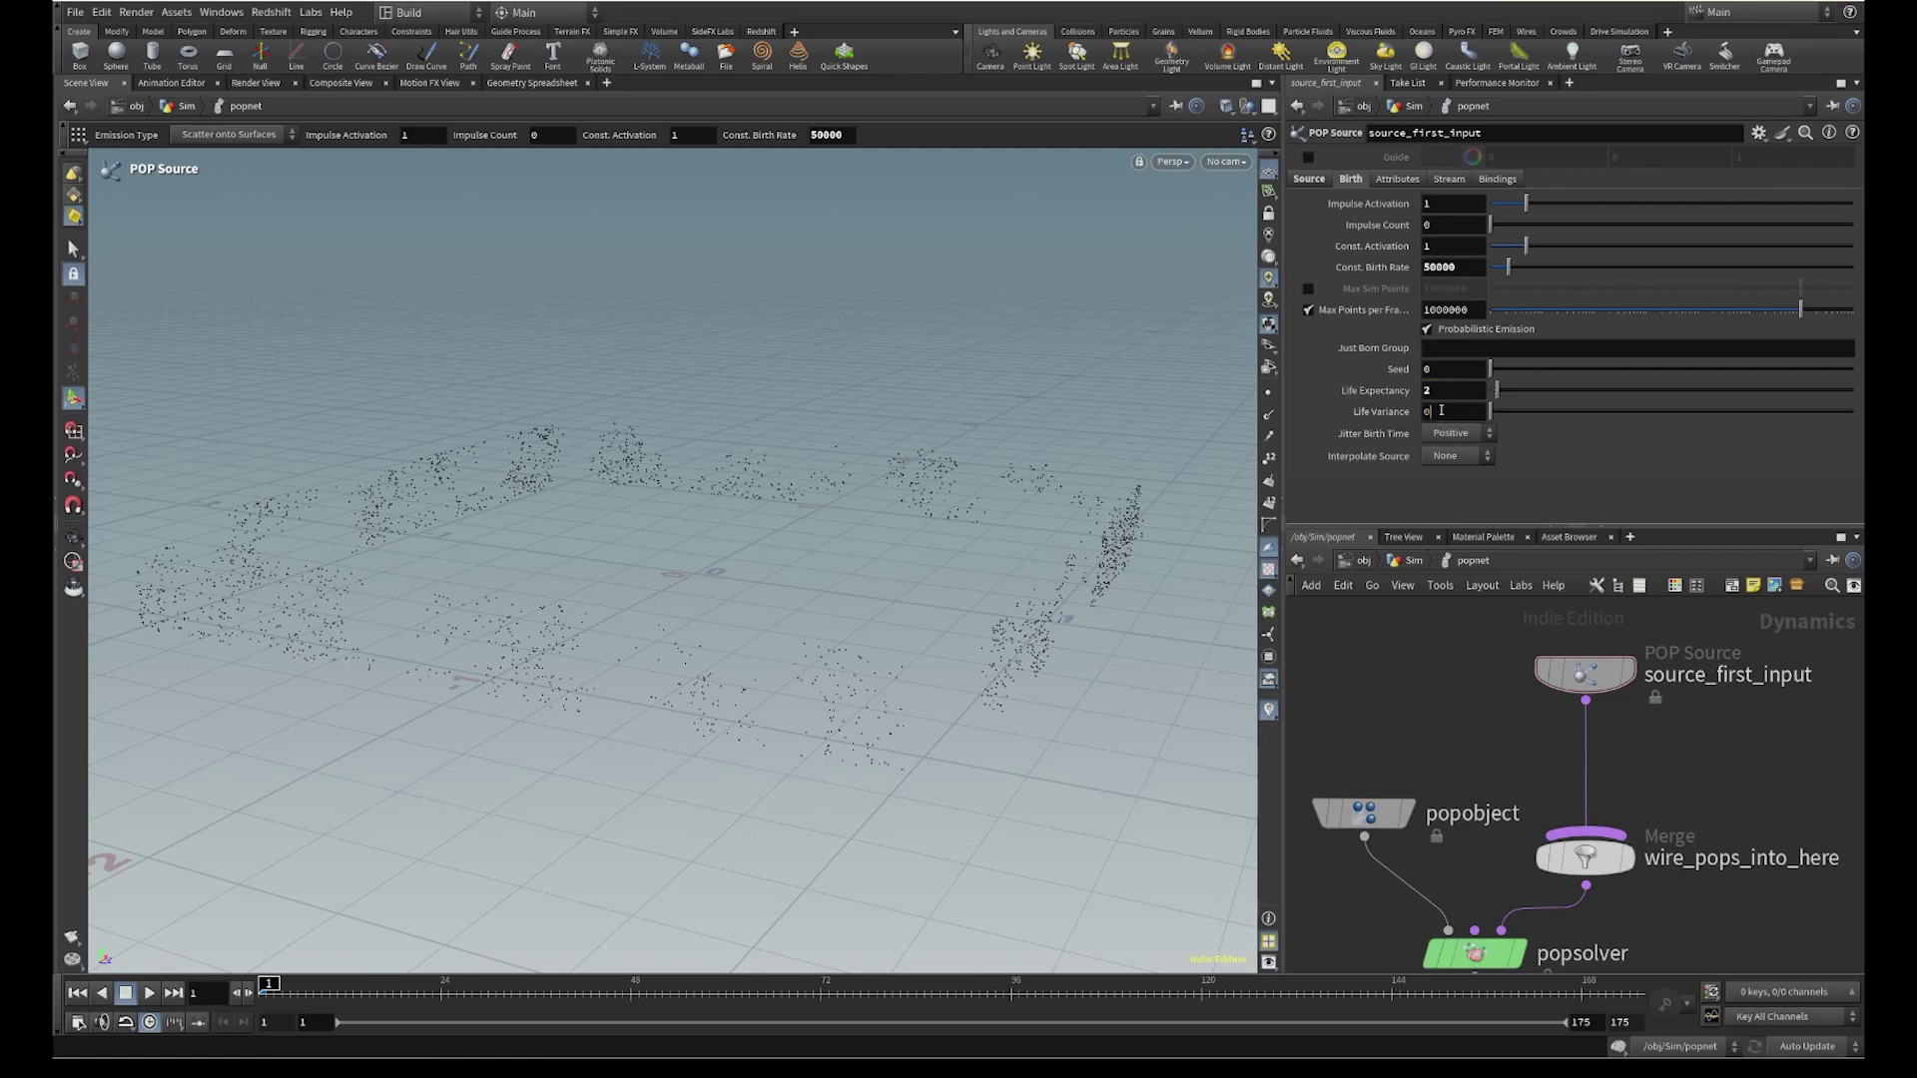
pyautogui.write('1')
# Play the simulation to inspect the denser wall emission from several angles, then return to frame 1
pyautogui.click(148, 992)
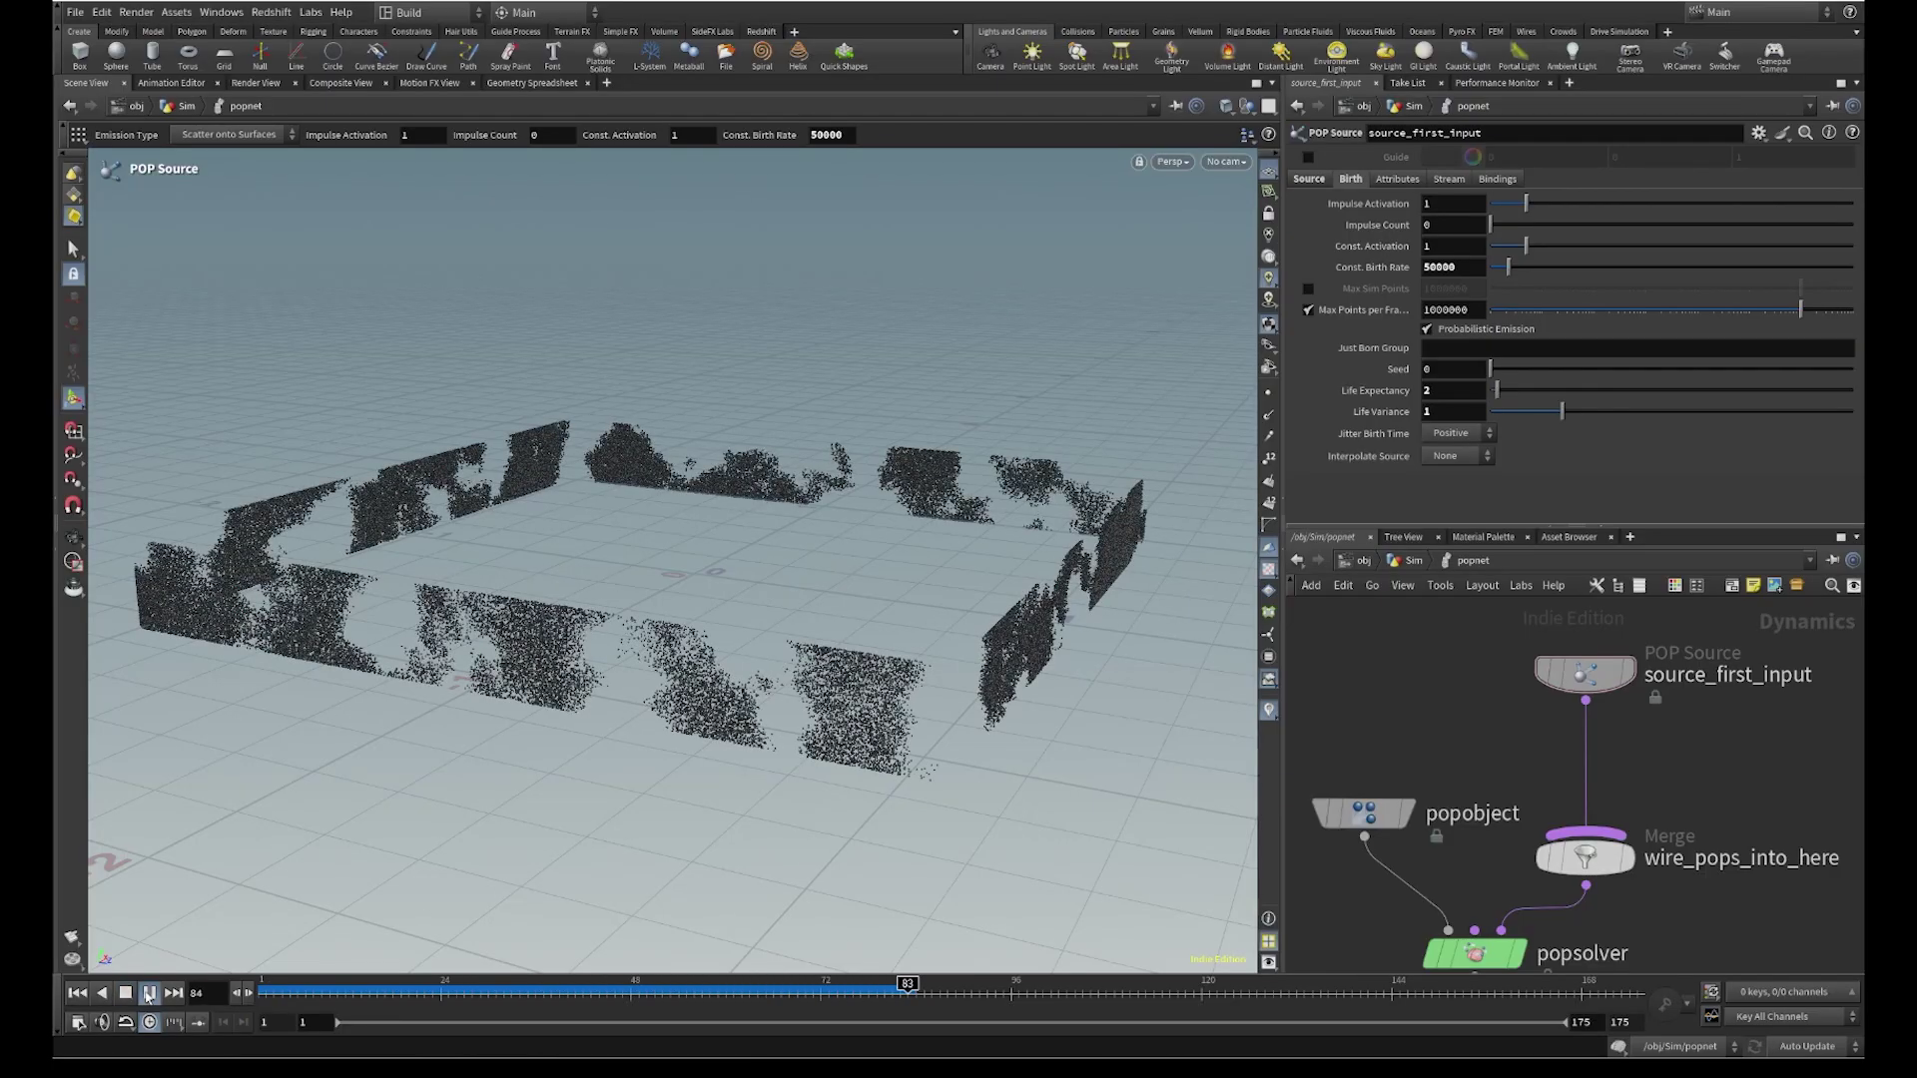
pyautogui.click(147, 995)
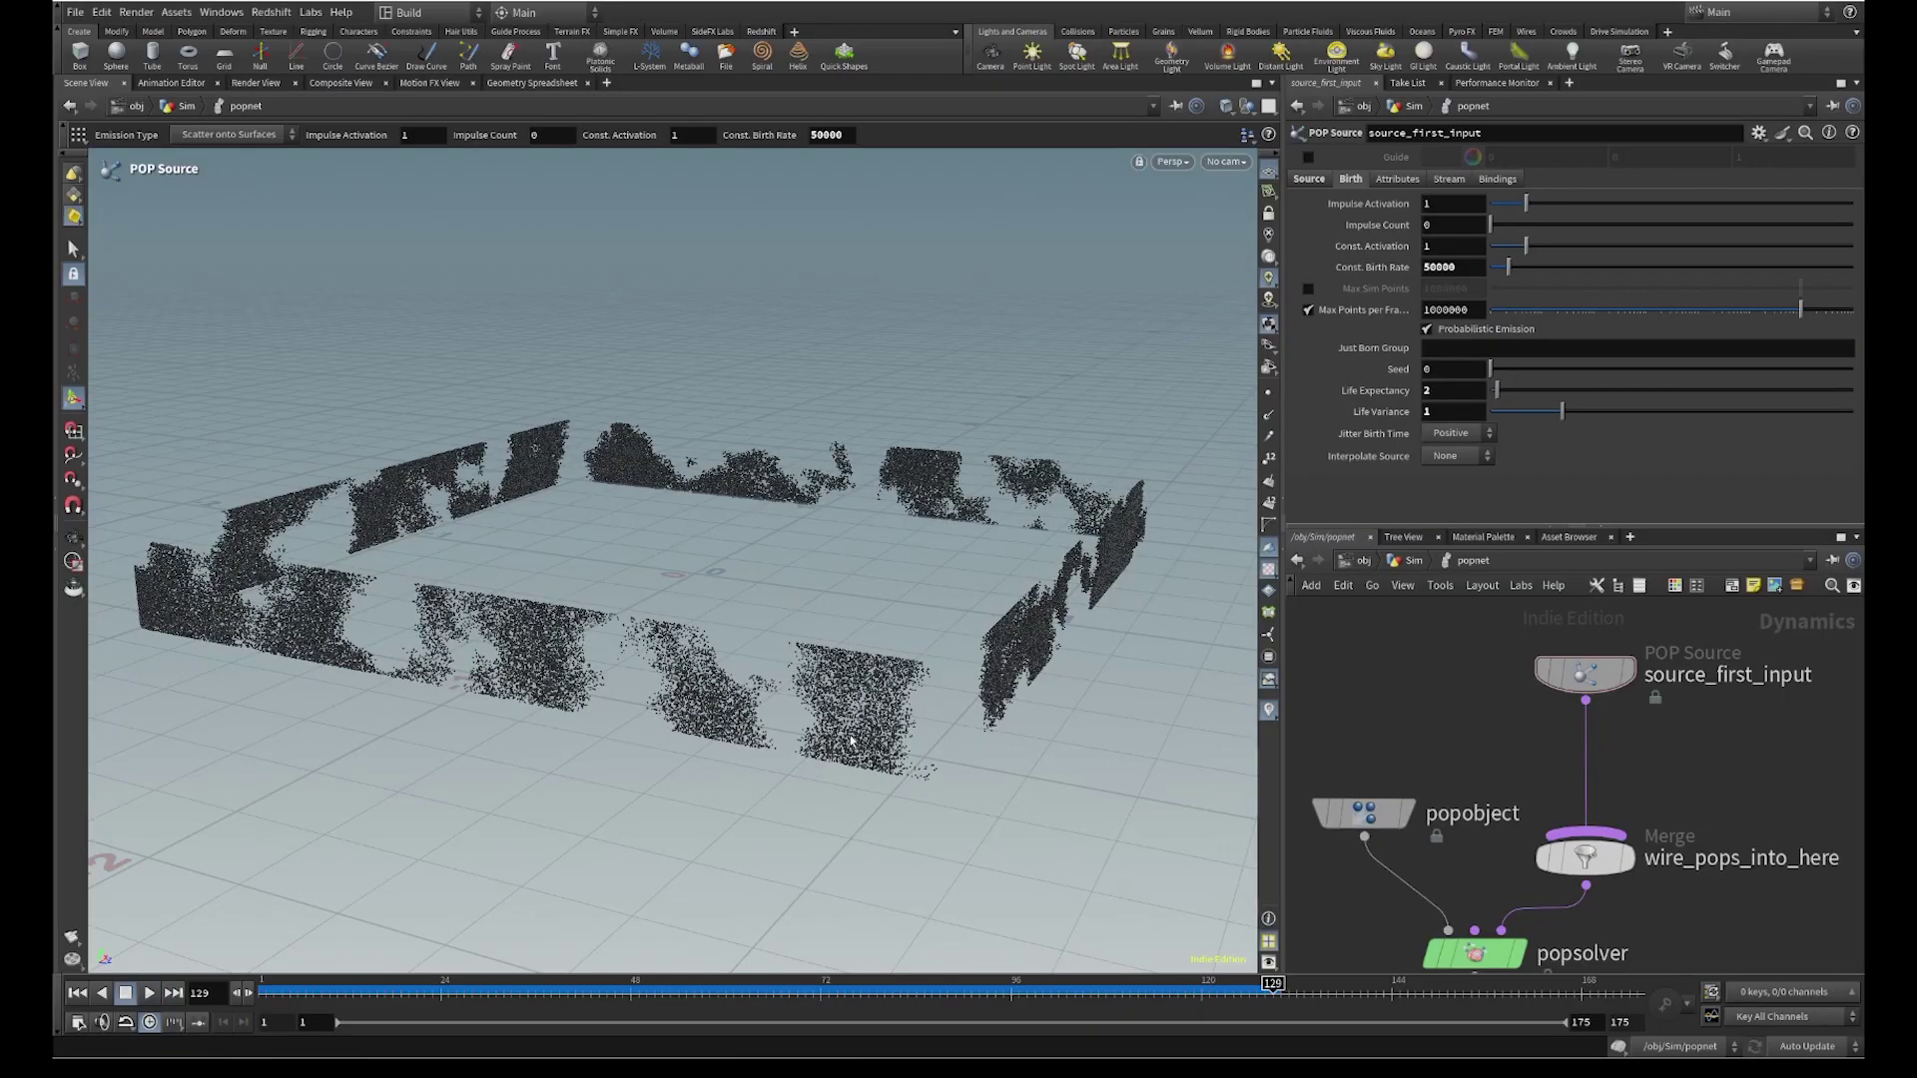
pyautogui.press('Escape')
pyautogui.moveTo(858, 724); pyautogui.dragTo(759, 798)
pyautogui.press('Return')
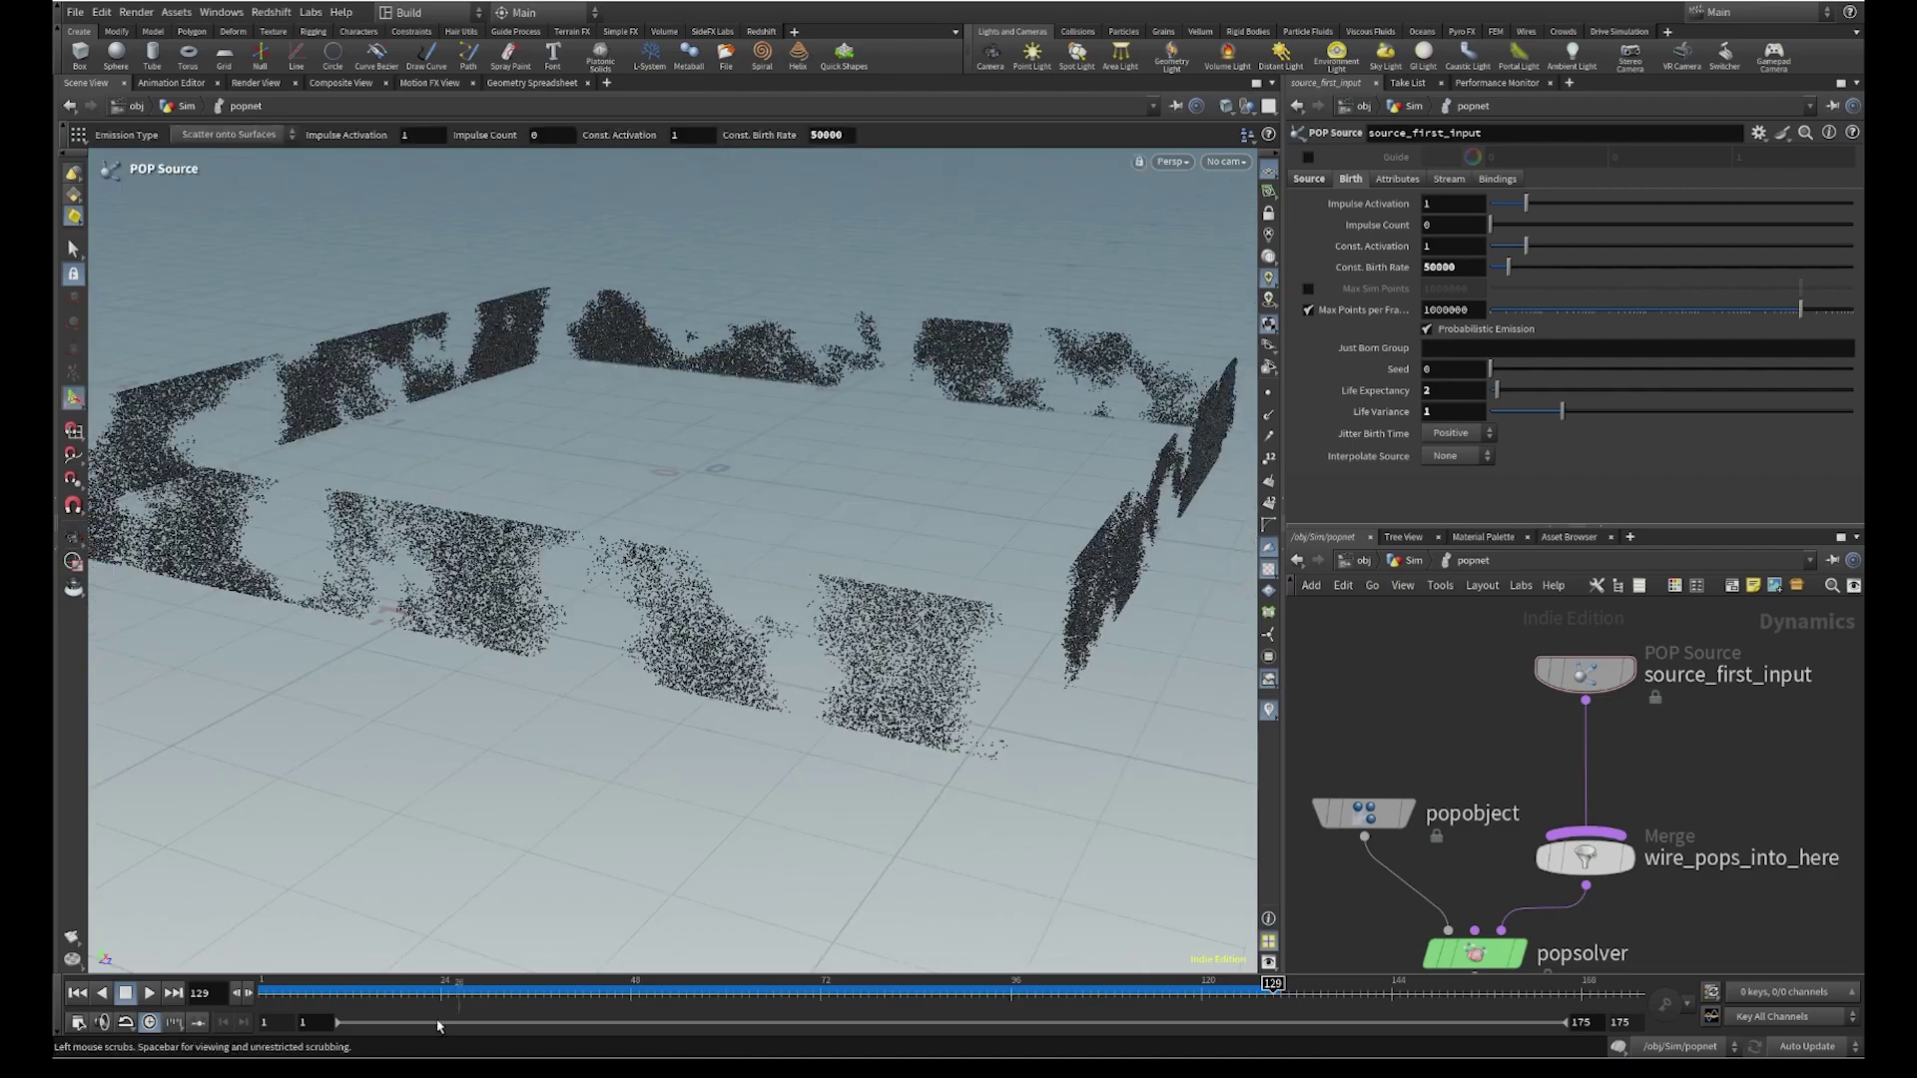
pyautogui.moveTo(295, 1012)
pyautogui.mouseDown()
pyautogui.moveTo(265, 988)
pyautogui.moveTo(669, 986)
pyautogui.moveTo(268, 986)
pyautogui.mouseUp()
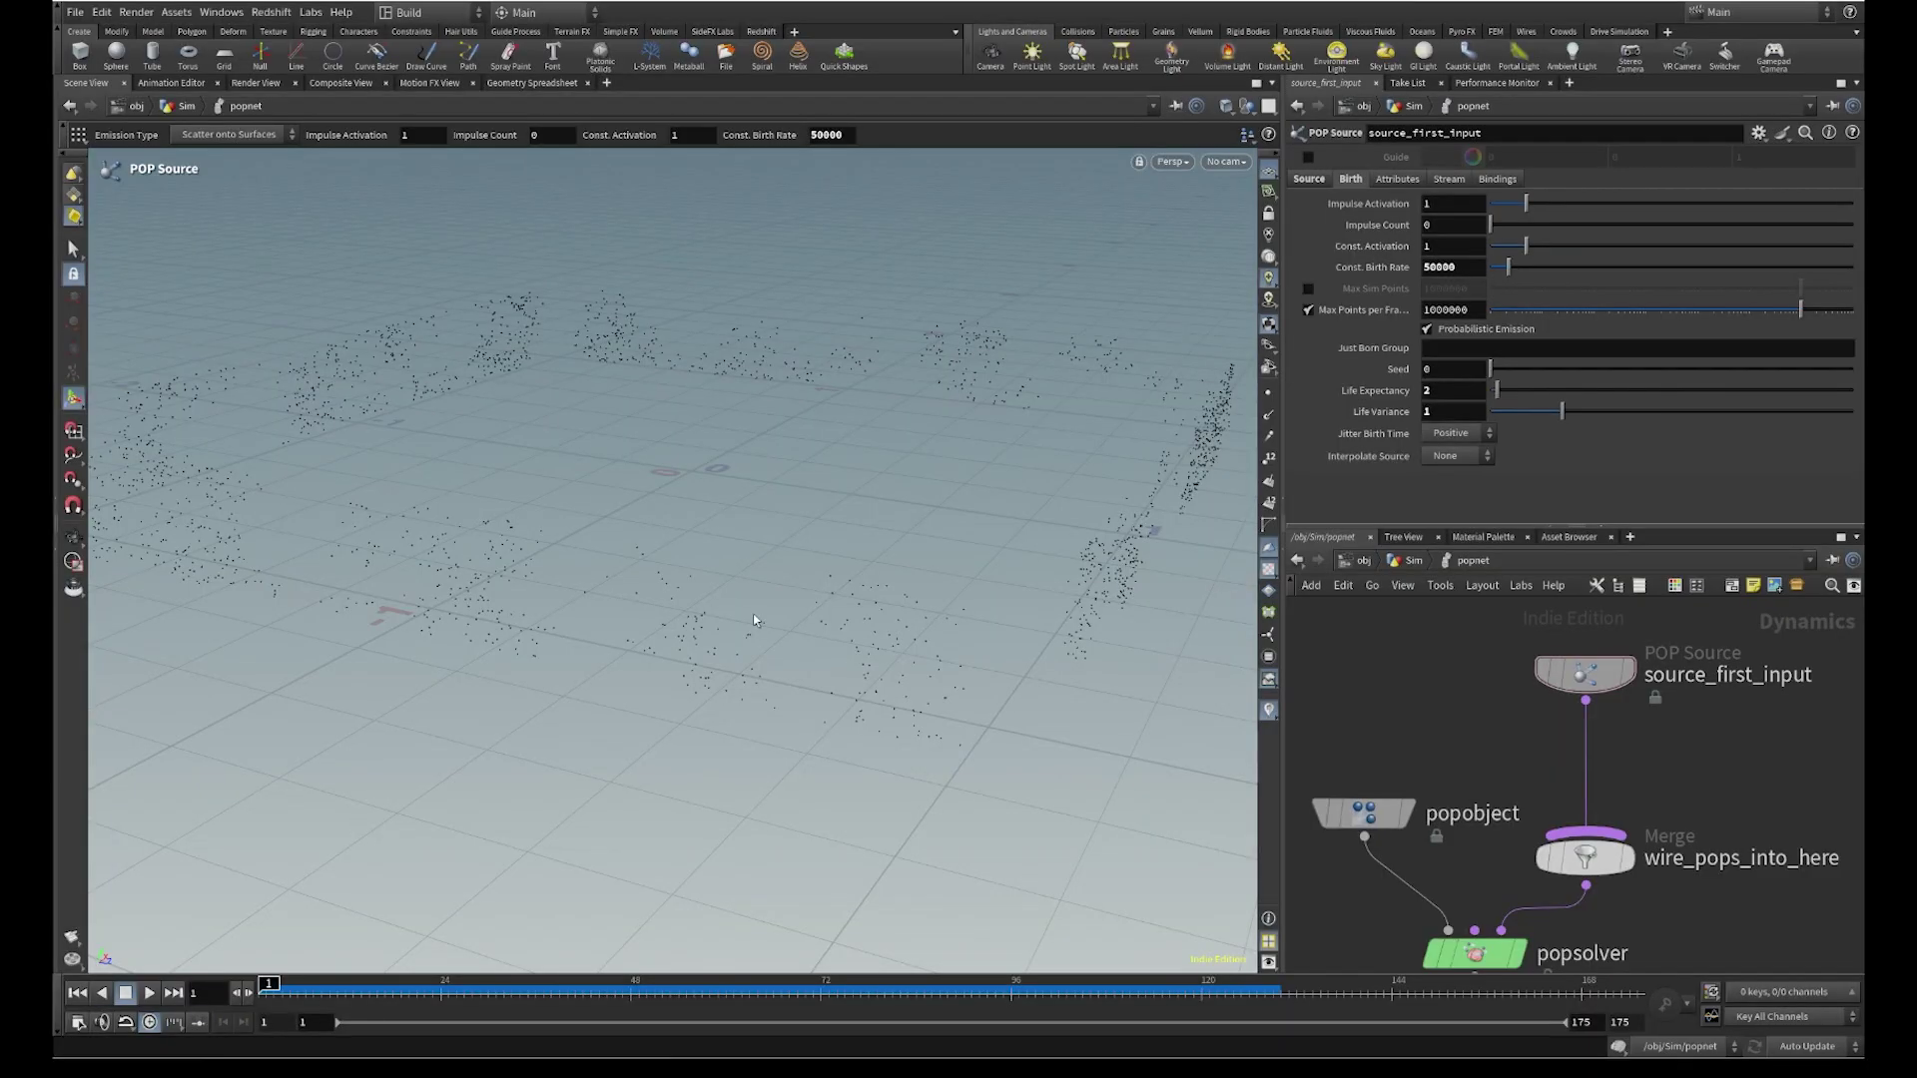
pyautogui.press('Escape')
pyautogui.moveTo(753, 620); pyautogui.dragTo(732, 498)
pyautogui.press('Return')
pyautogui.moveTo(266, 988)
pyautogui.mouseDown()
pyautogui.moveTo(528, 1013)
pyautogui.moveTo(266, 1008)
pyautogui.mouseUp()
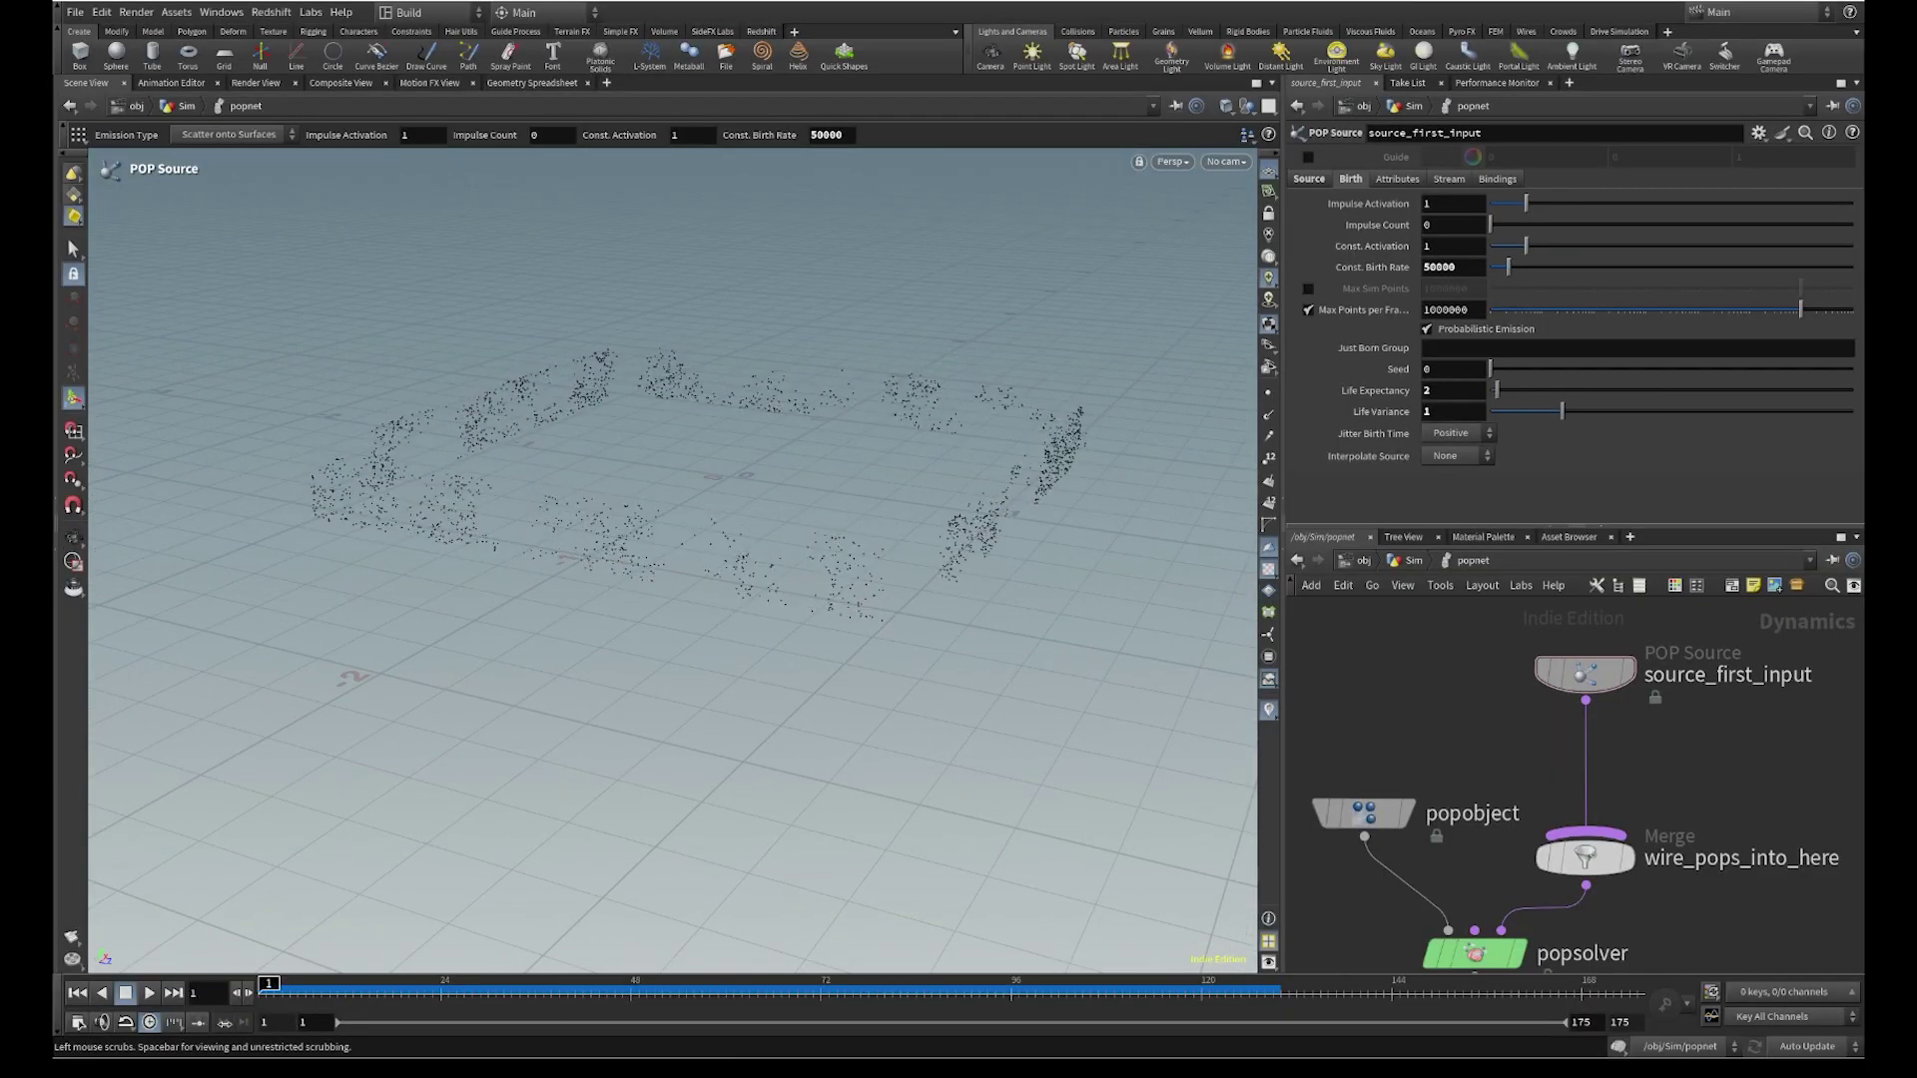
# Insert a POP Attract node between source_first_input and the wire_pops_into_here merge
pyautogui.moveTo(1646, 790); pyautogui.dragTo(1601, 836, button='middle')
pyautogui.press('Tab')
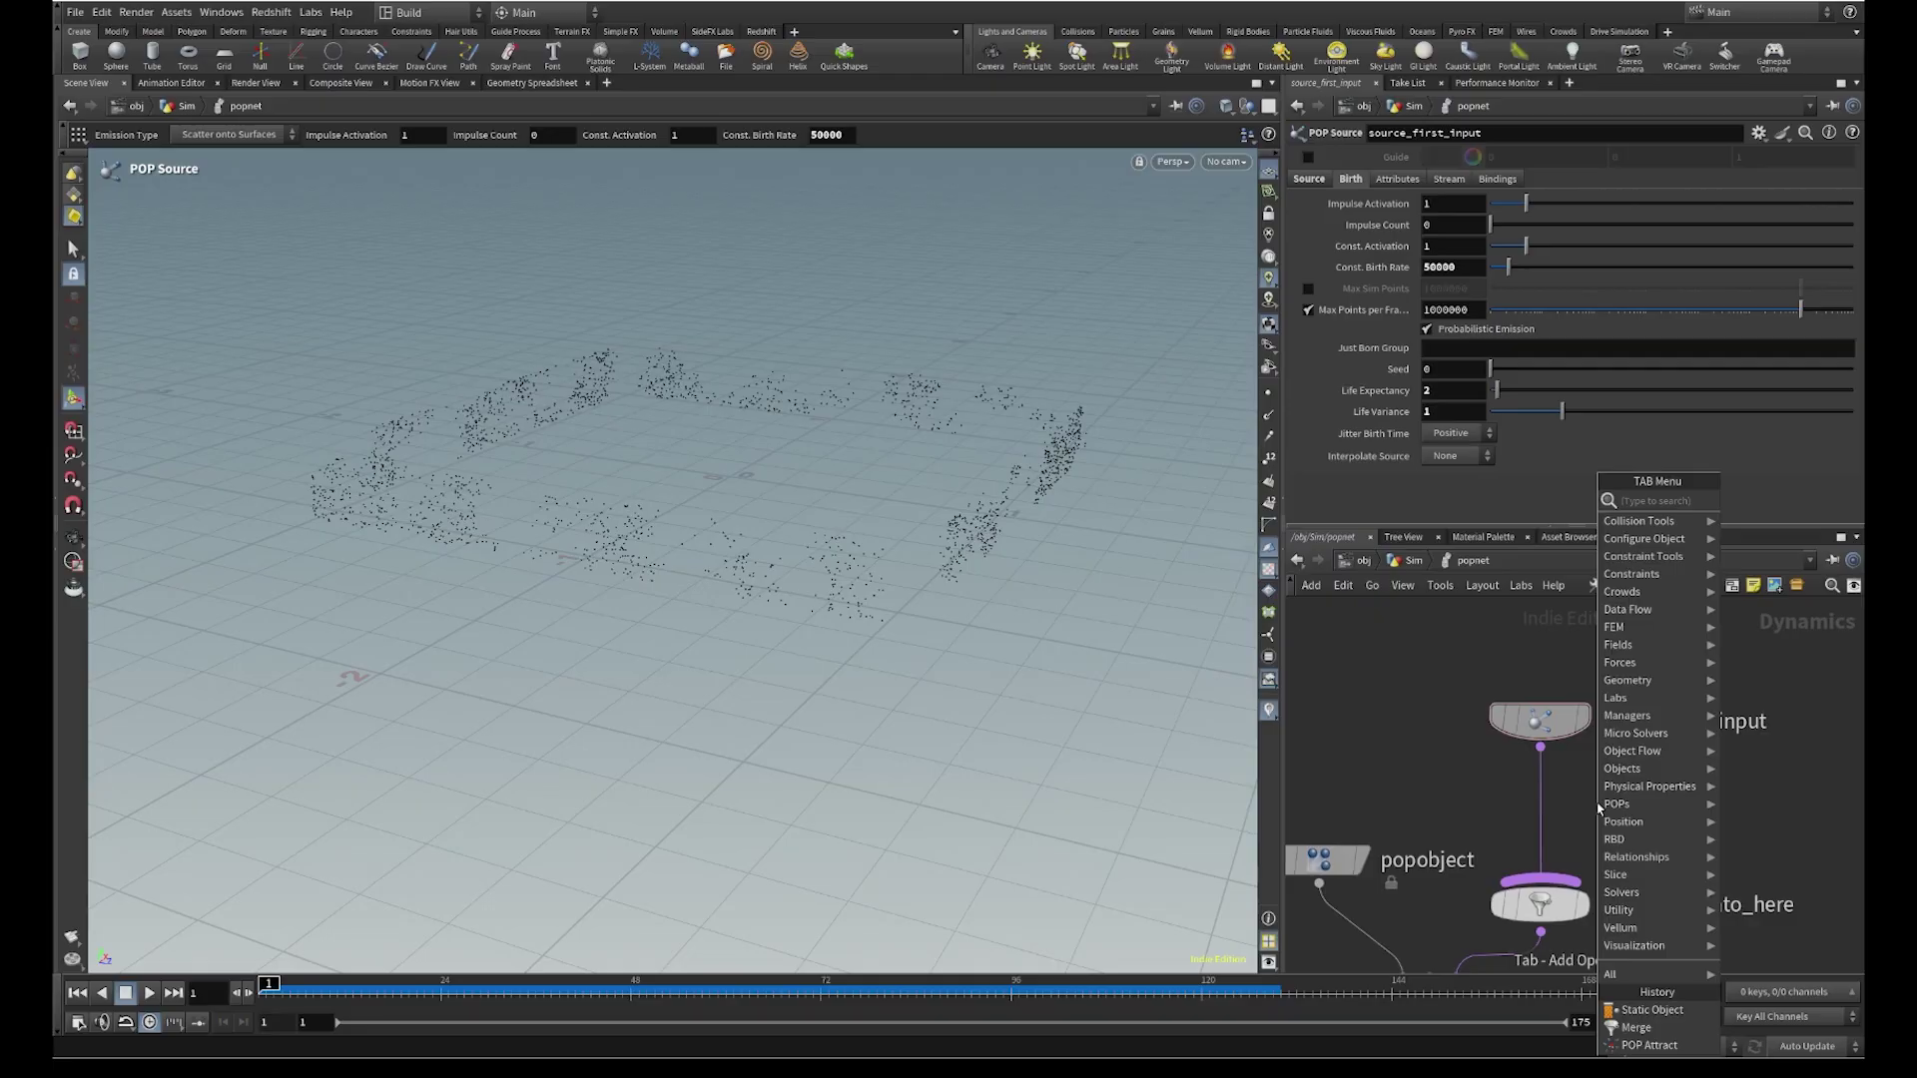
pyautogui.press('Escape')
pyautogui.keyDown('alt'); pyautogui.moveTo(863, 561); pyautogui.dragTo(735, 449, button='right'); pyautogui.keyUp('alt')
pyautogui.keyDown('alt'); pyautogui.moveTo(736, 410); pyautogui.dragTo(770, 446); pyautogui.keyUp('alt')
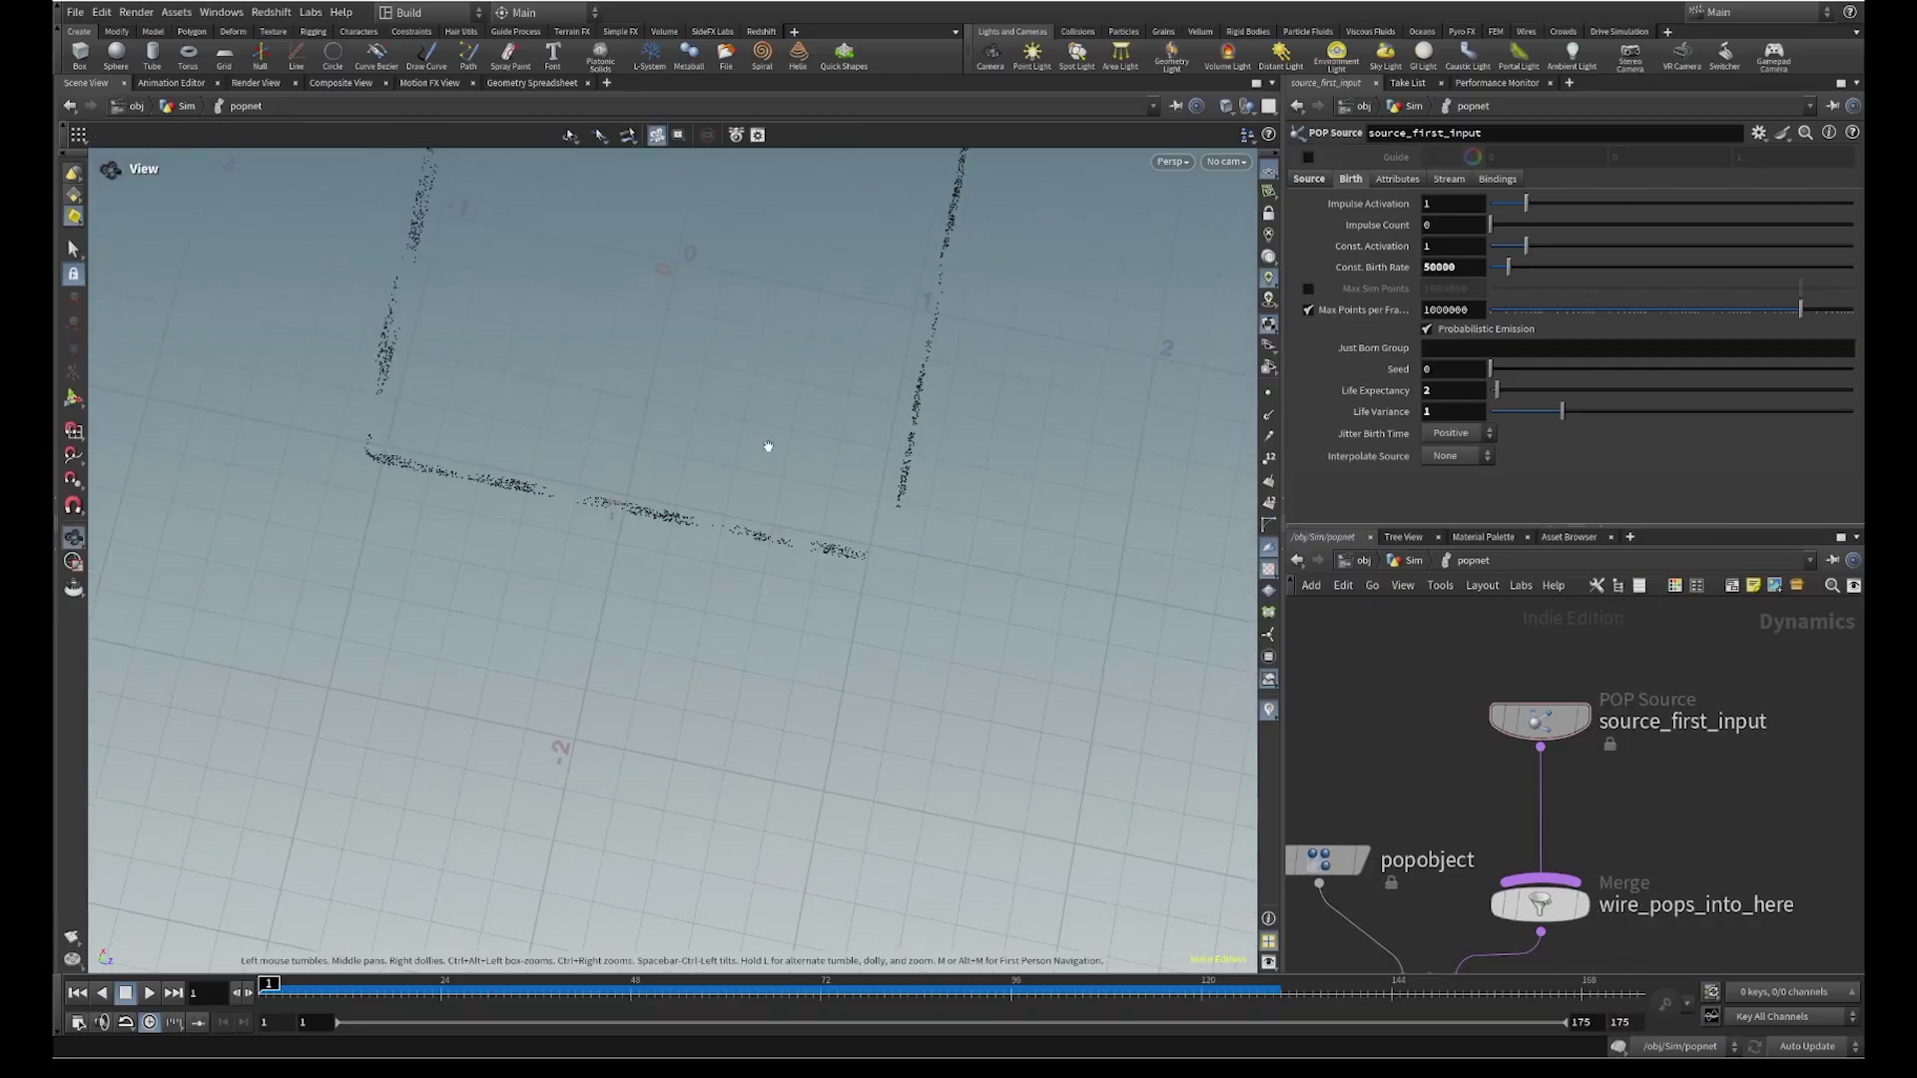
pyautogui.keyDown('alt'); pyautogui.moveTo(770, 445); pyautogui.dragTo(731, 580, button='middle'); pyautogui.keyUp('alt')
pyautogui.press('Tab')
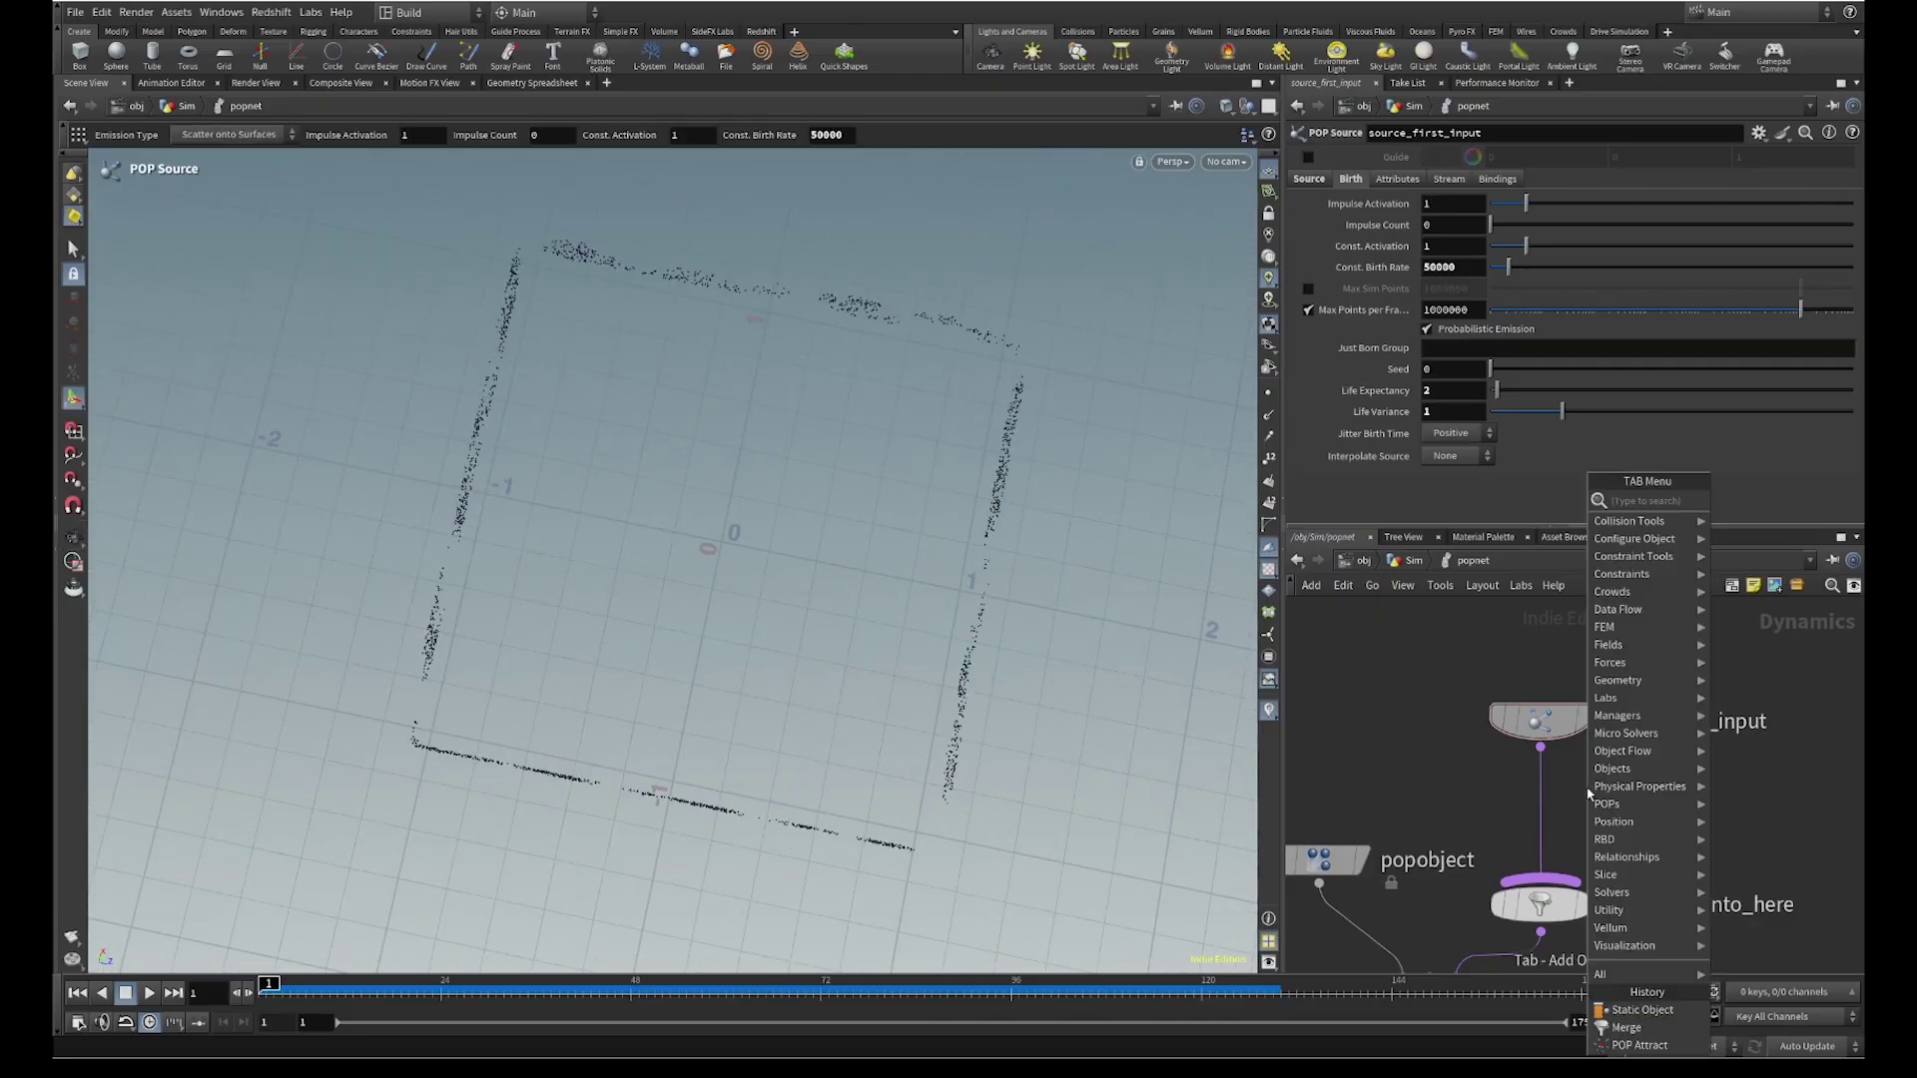
pyautogui.write('pop')
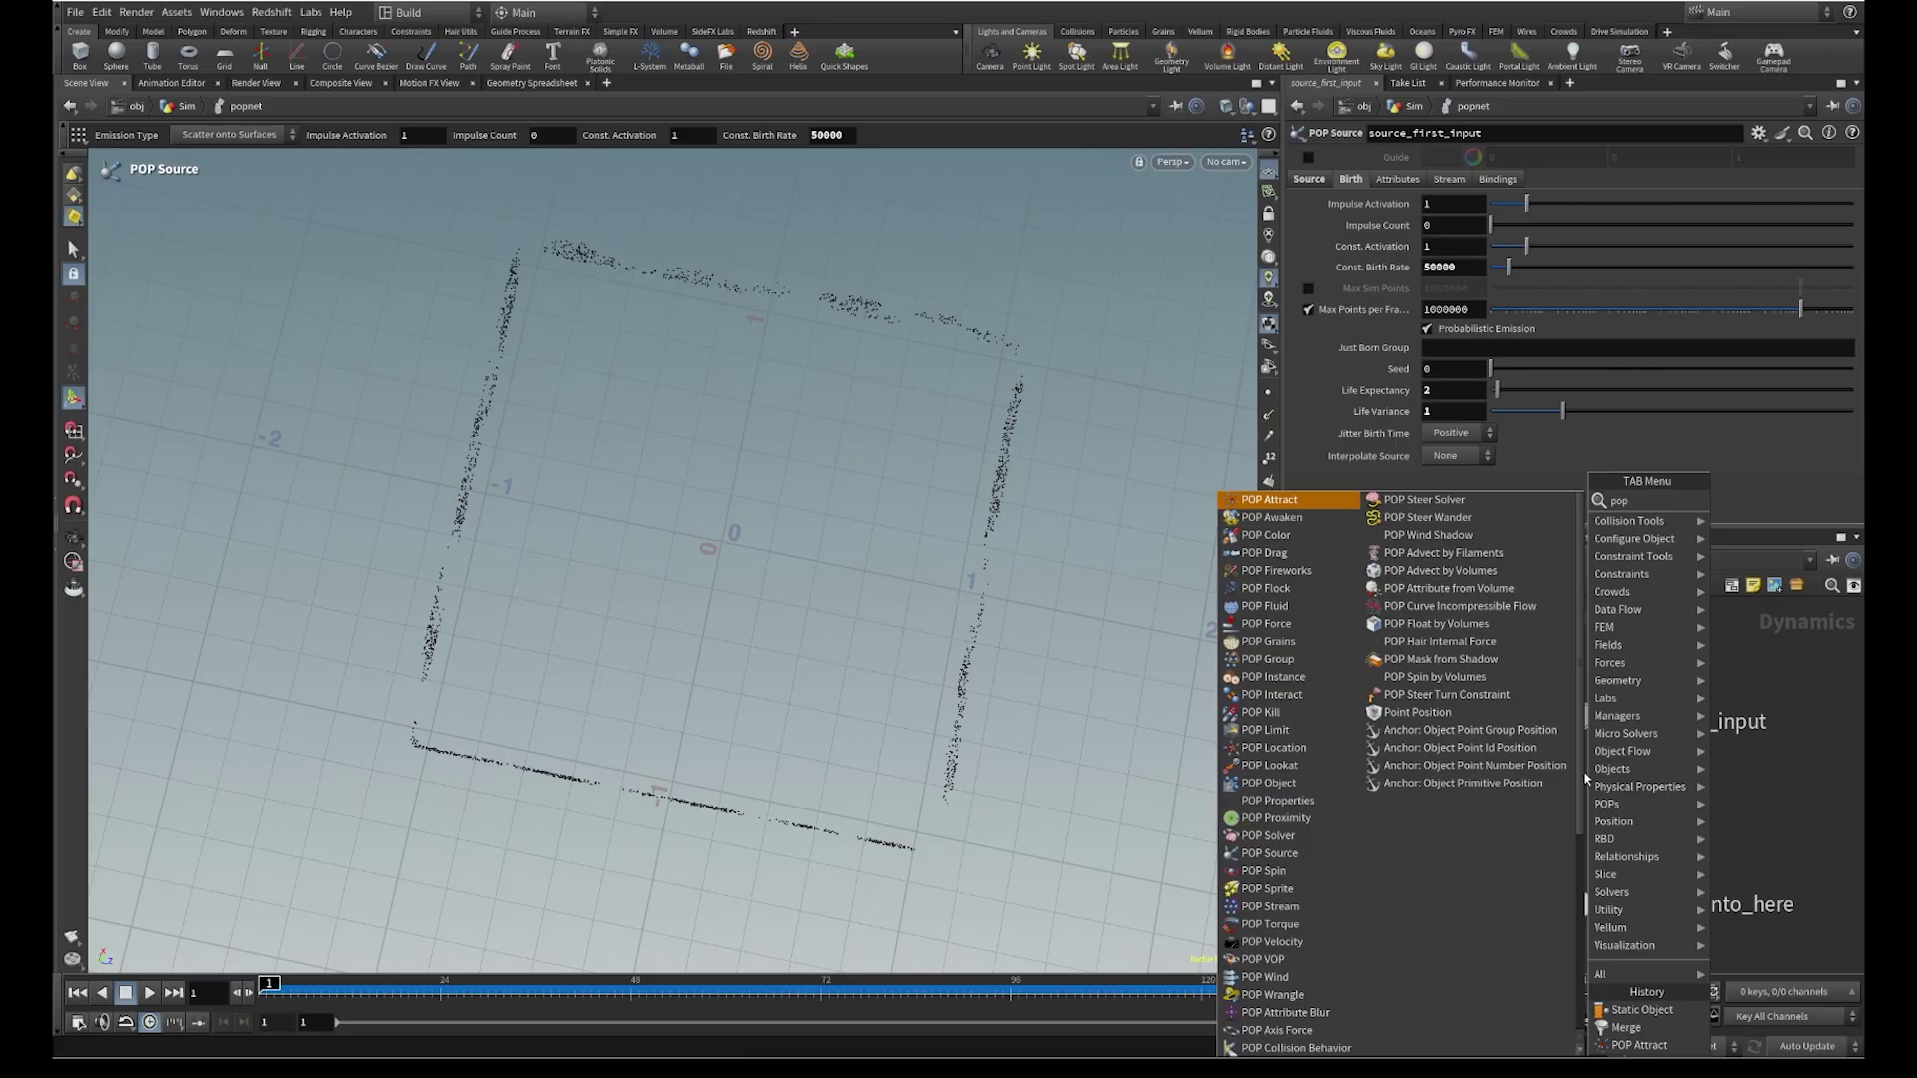
pyautogui.write(' att')
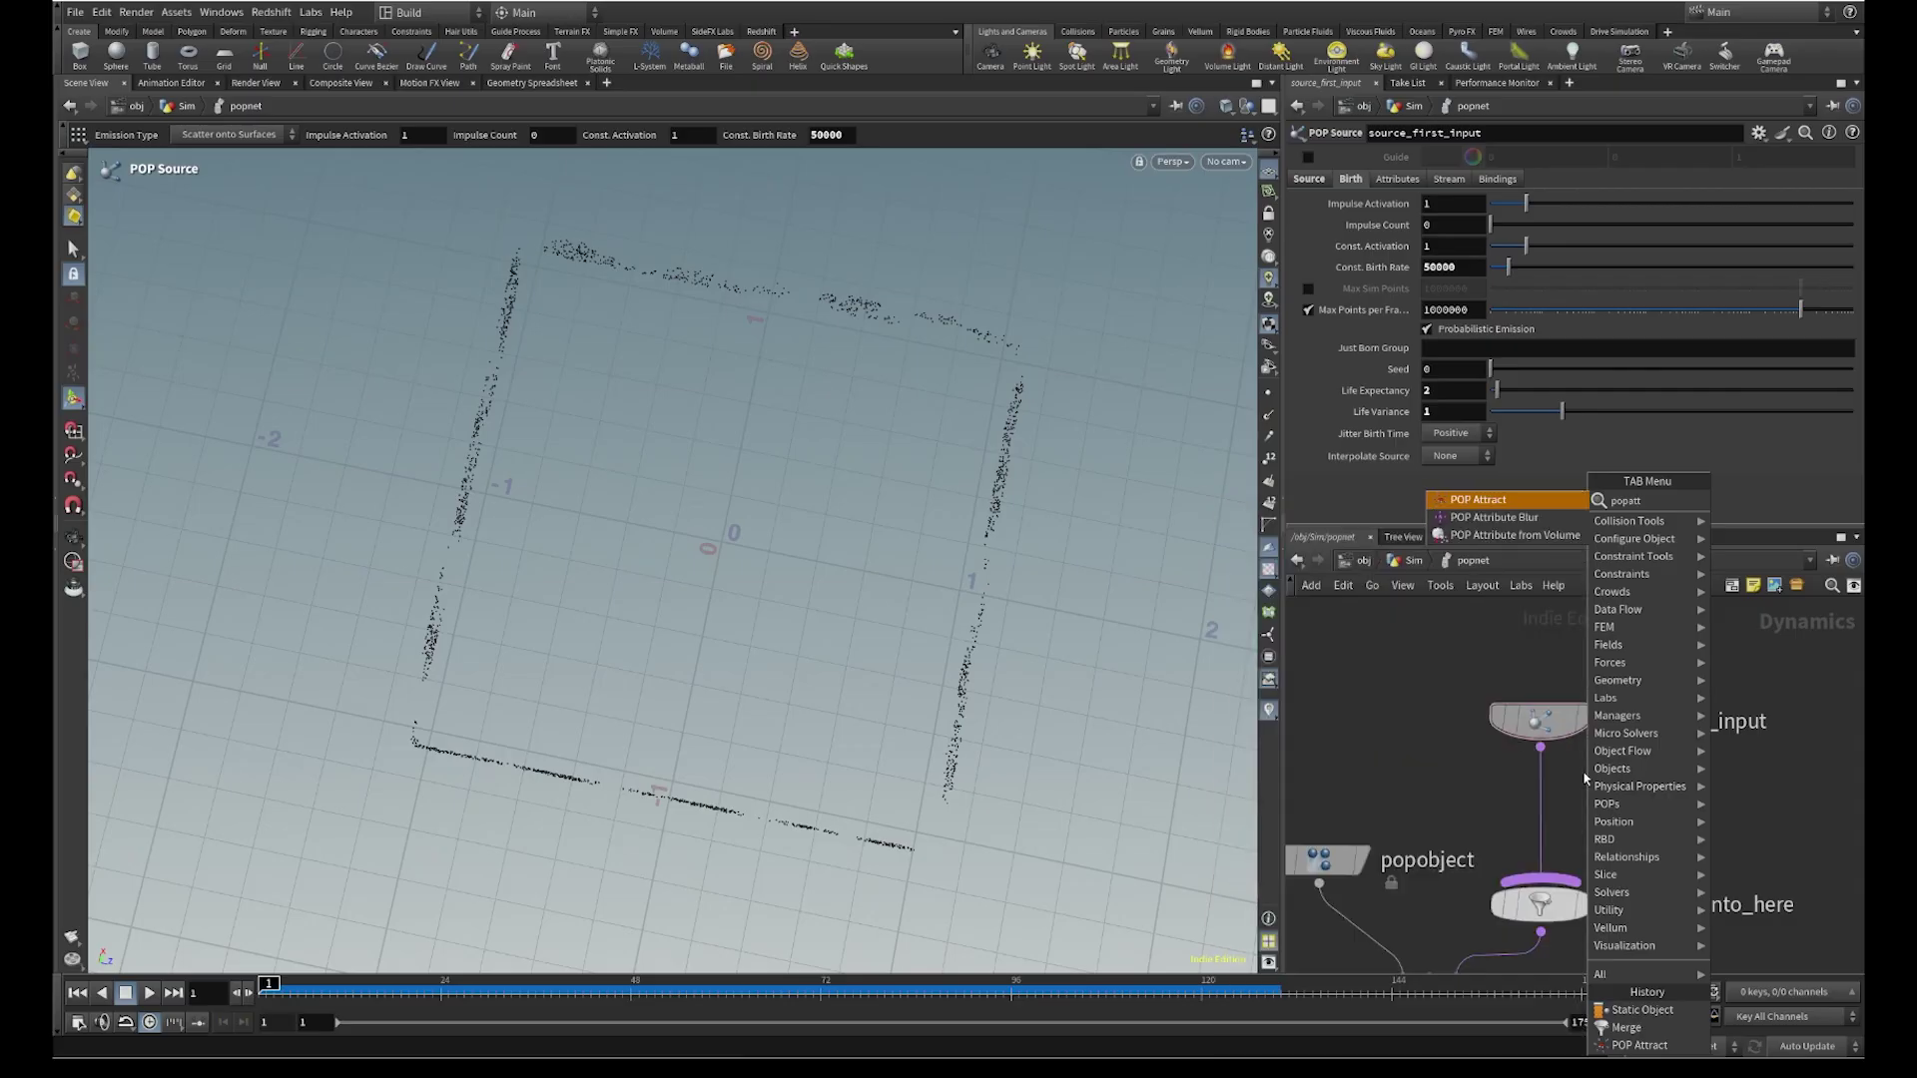
pyautogui.press('Return')
pyautogui.click(1546, 803)
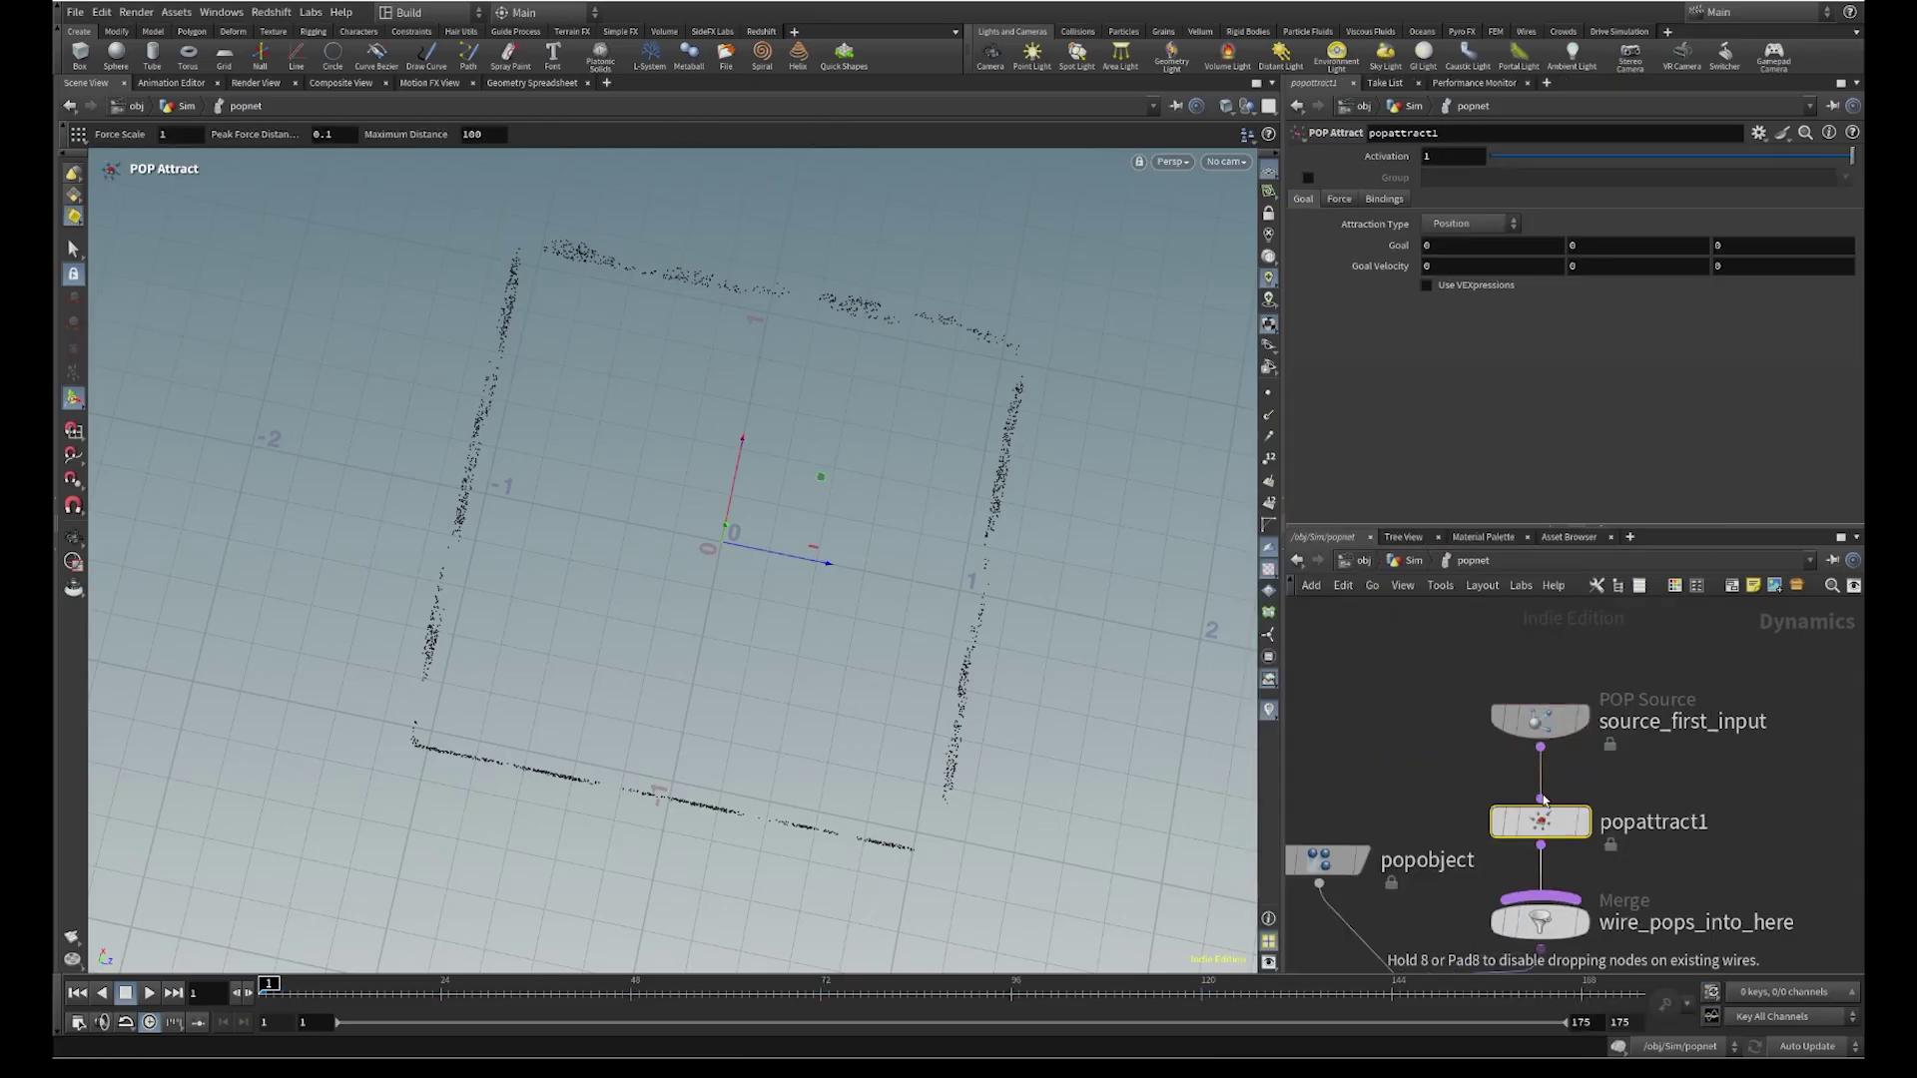
# Change the network wiring style to Rounded and space out source_first_input and popattract1 above the merge
pyautogui.hotkey('shift', 's')
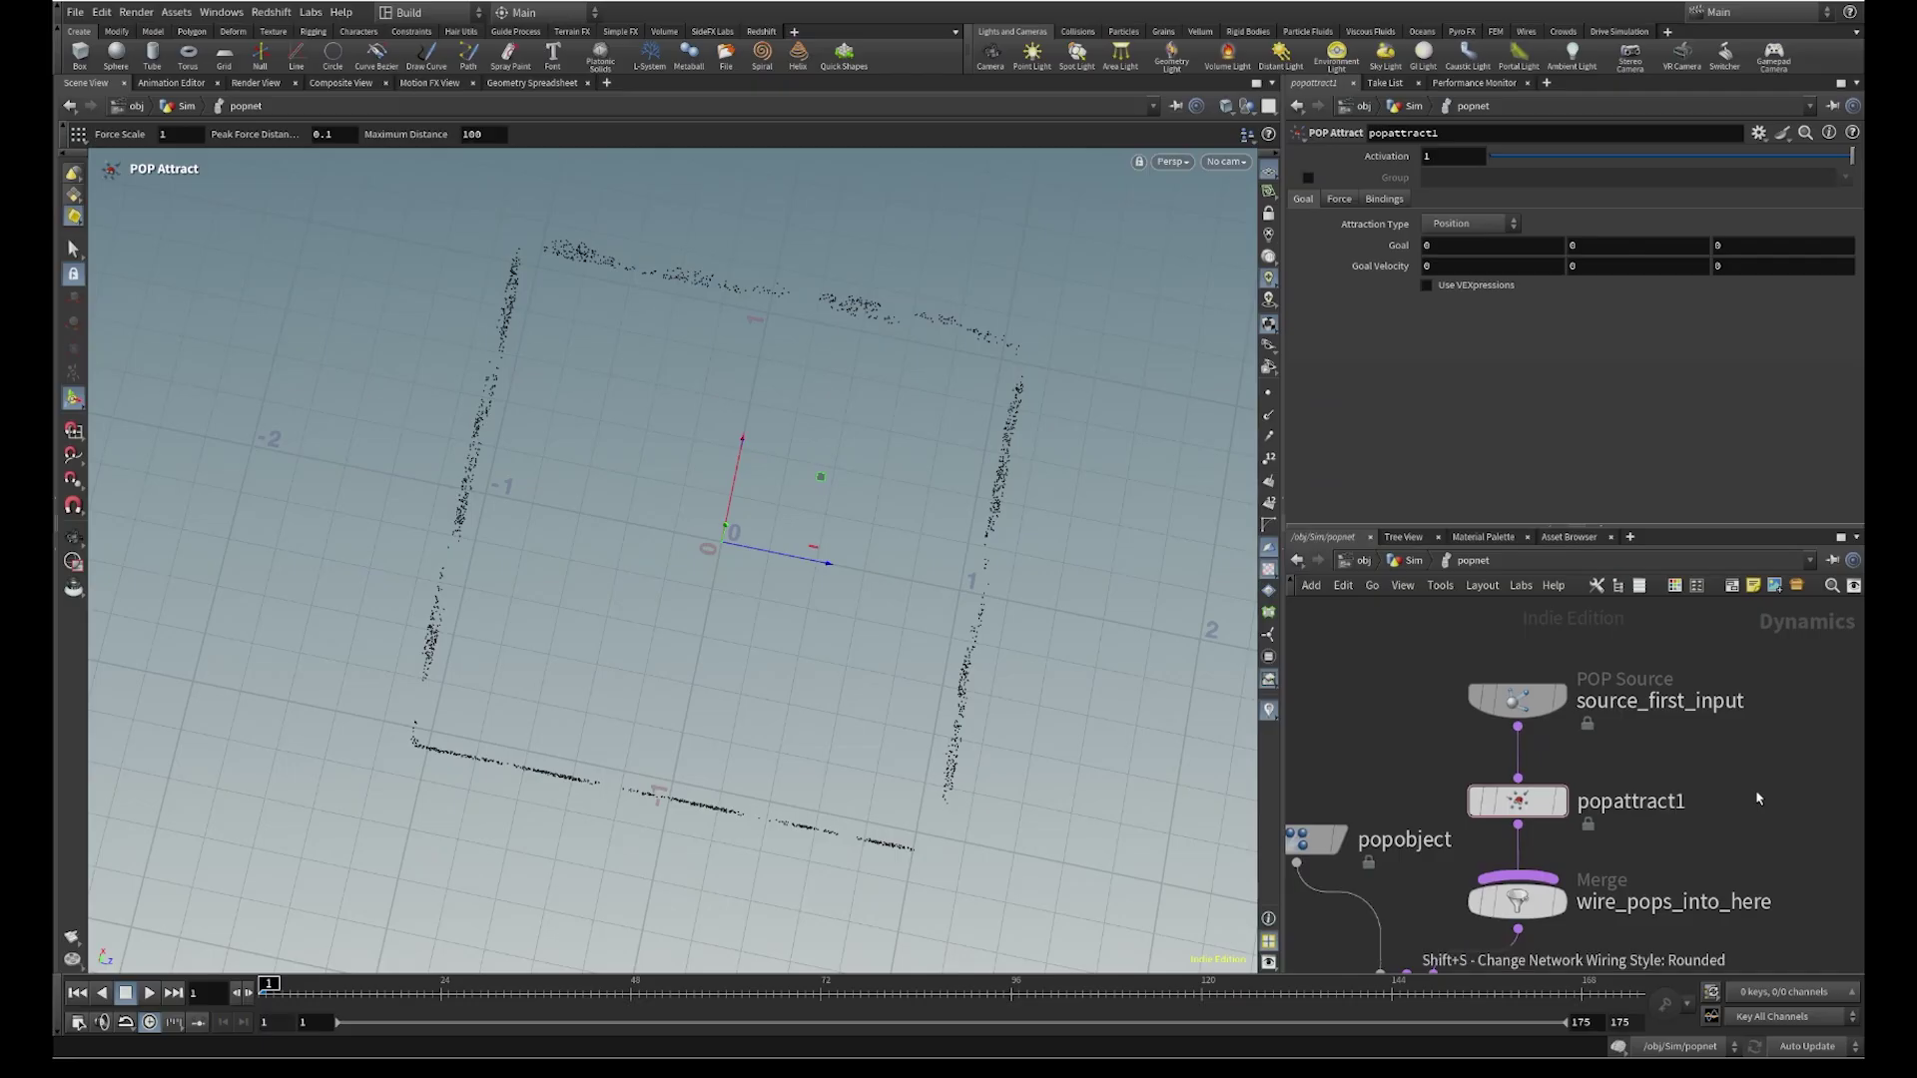
pyautogui.moveTo(1523, 801)
pyautogui.mouseDown()
pyautogui.moveTo(1619, 807)
pyautogui.moveTo(1523, 800)
pyautogui.mouseUp()
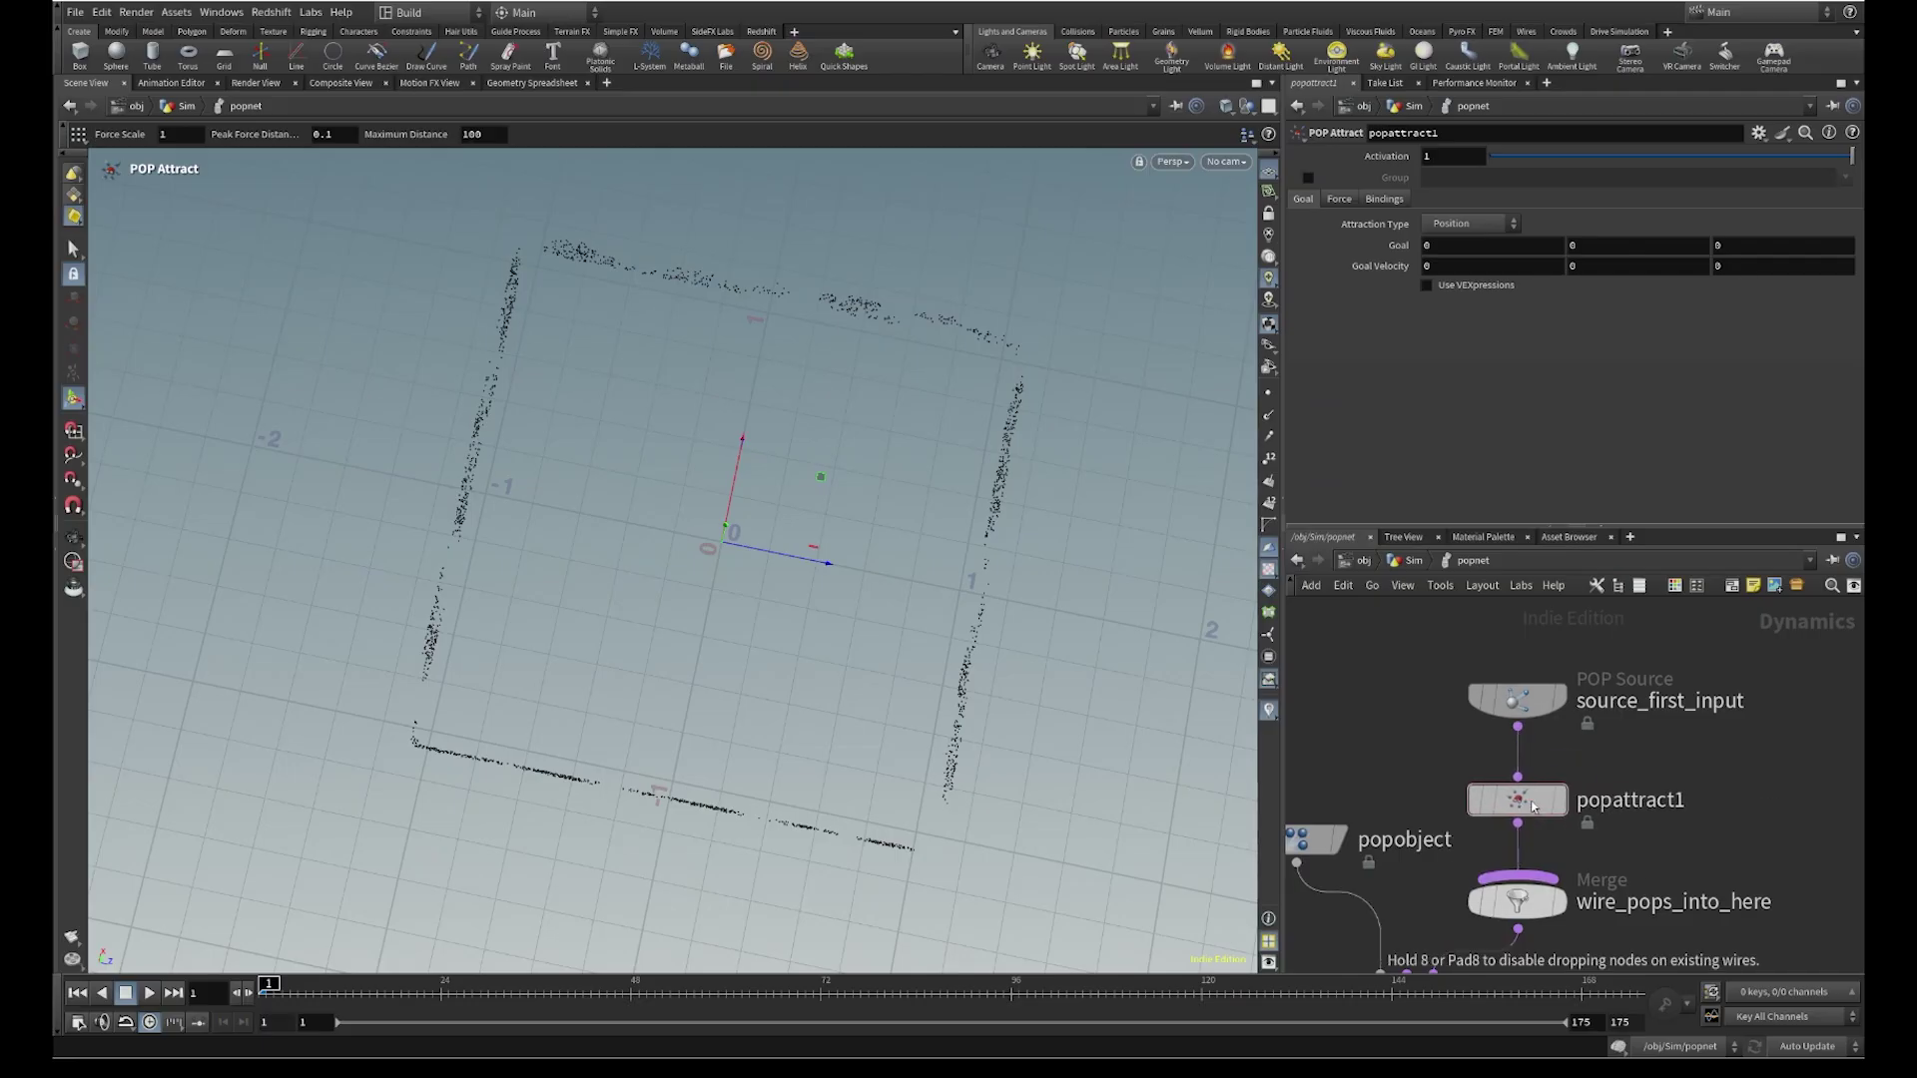
pyautogui.moveTo(1527, 703); pyautogui.dragTo(1526, 628)
pyautogui.moveTo(1629, 767); pyautogui.dragTo(1653, 819, button='middle')
pyautogui.moveTo(1558, 854); pyautogui.dragTo(1559, 813)
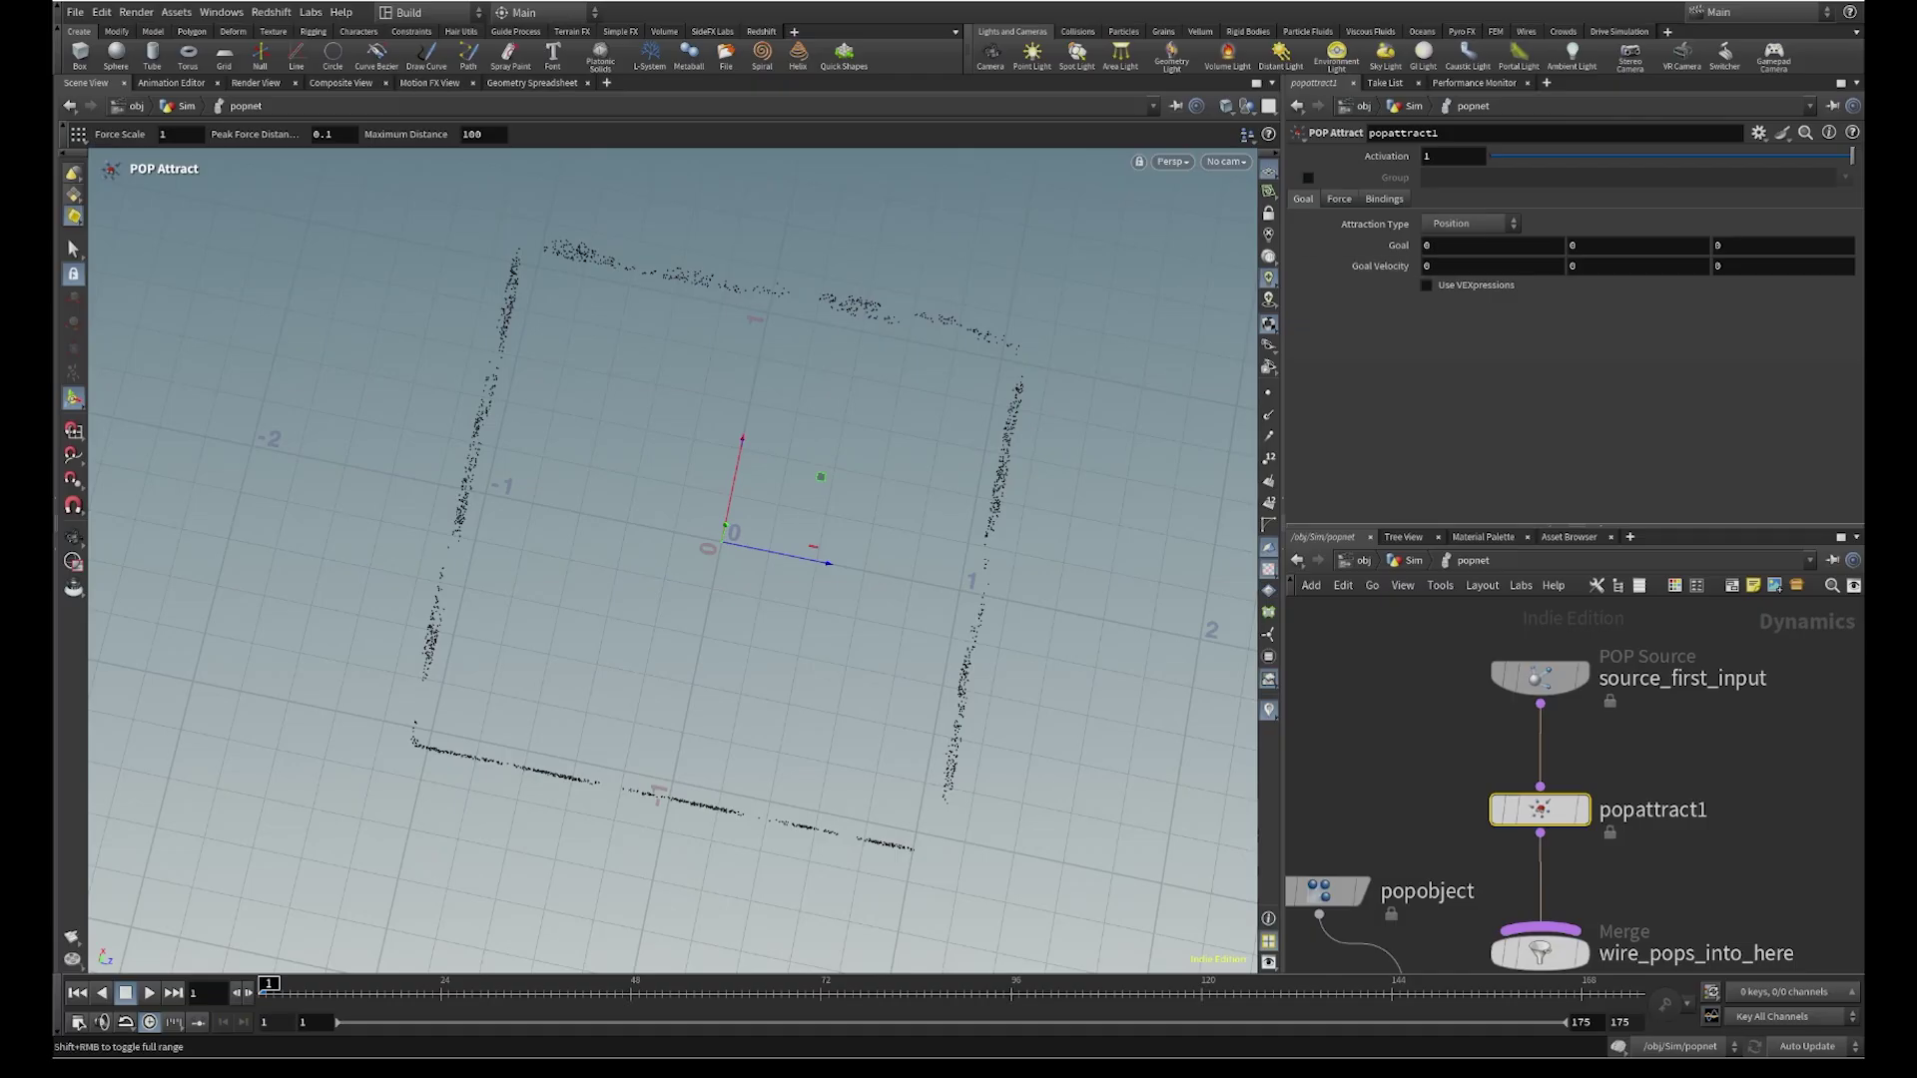
# Play the simulation and try moving the POP Attract goal beyond the particle walls and back toward the centre
pyautogui.click(148, 994)
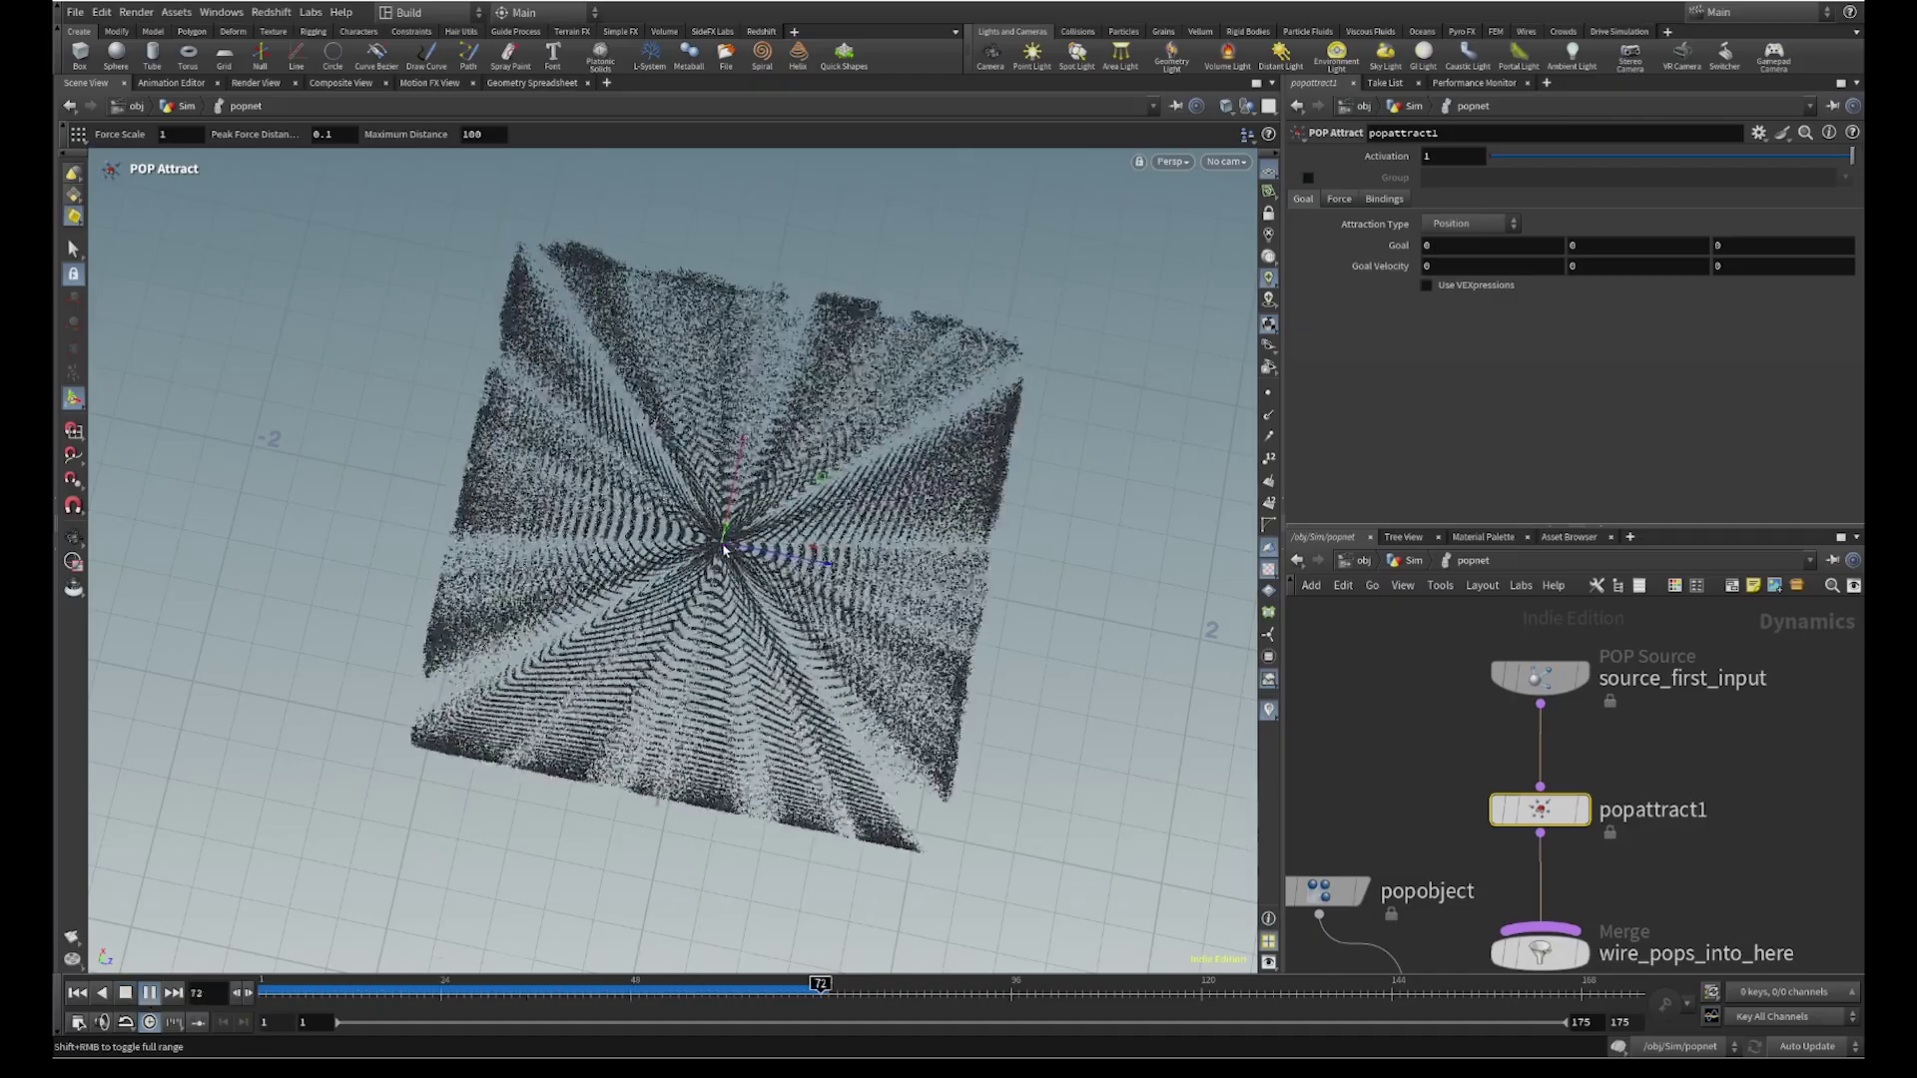
pyautogui.moveTo(762, 554); pyautogui.dragTo(1241, 619)
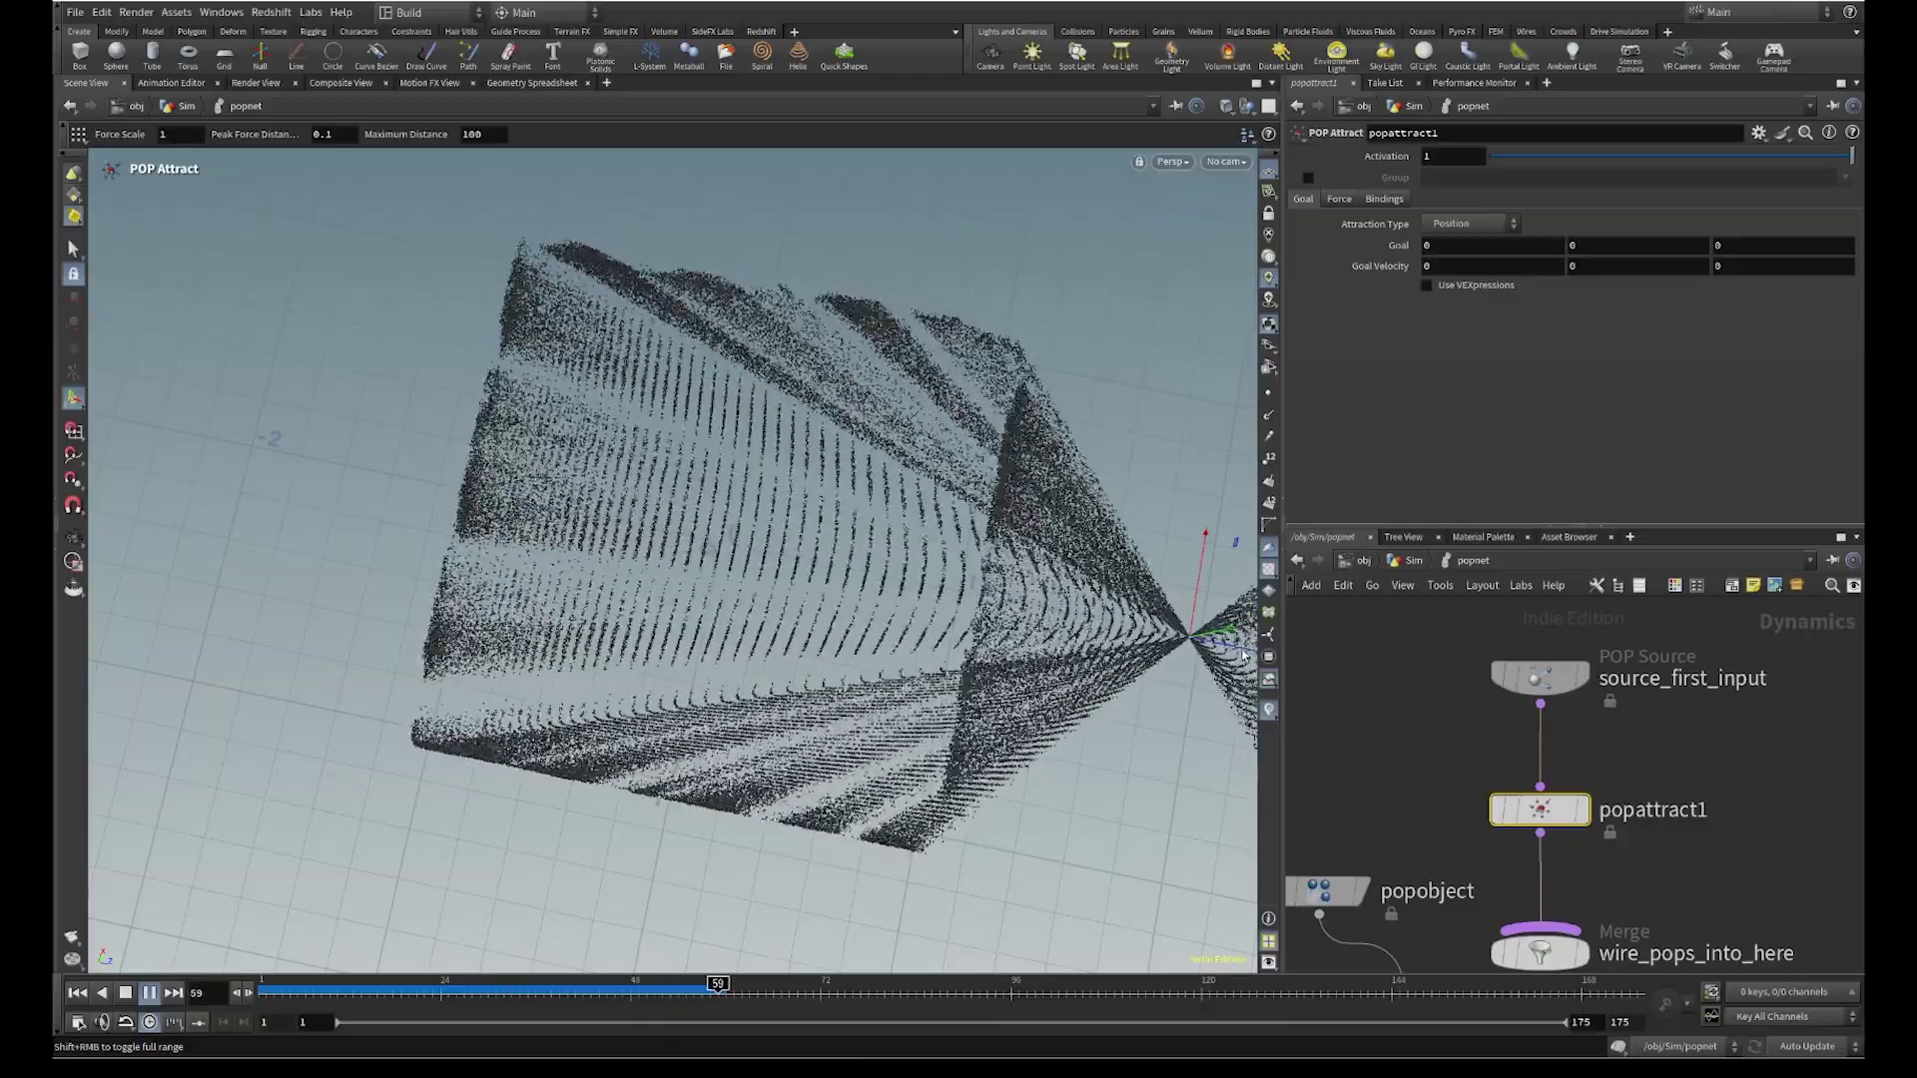
pyautogui.moveTo(1223, 652); pyautogui.dragTo(711, 547)
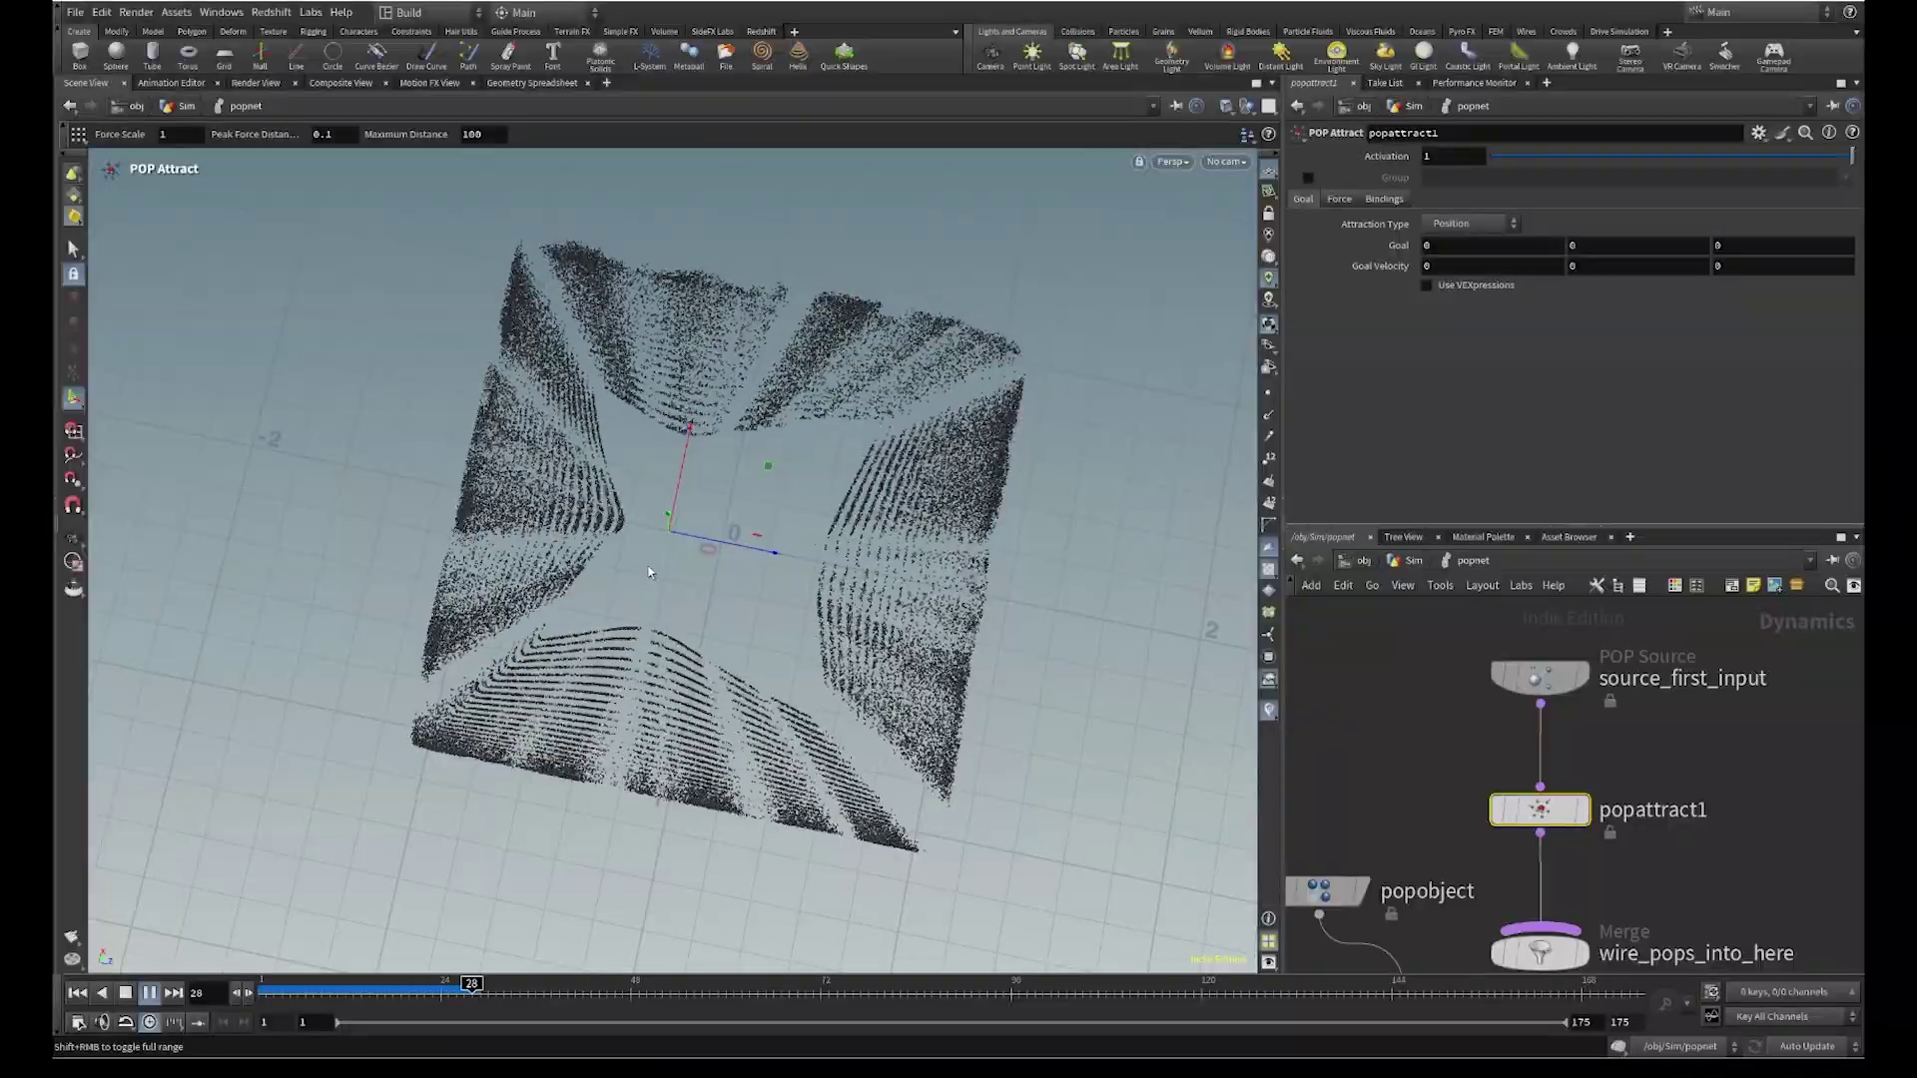
# Stop playback at frame 28 and move the POP Attract goal back to about the origin
pyautogui.moveTo(311, 991); pyautogui.dragTo(473, 985)
pyautogui.click(592, 988)
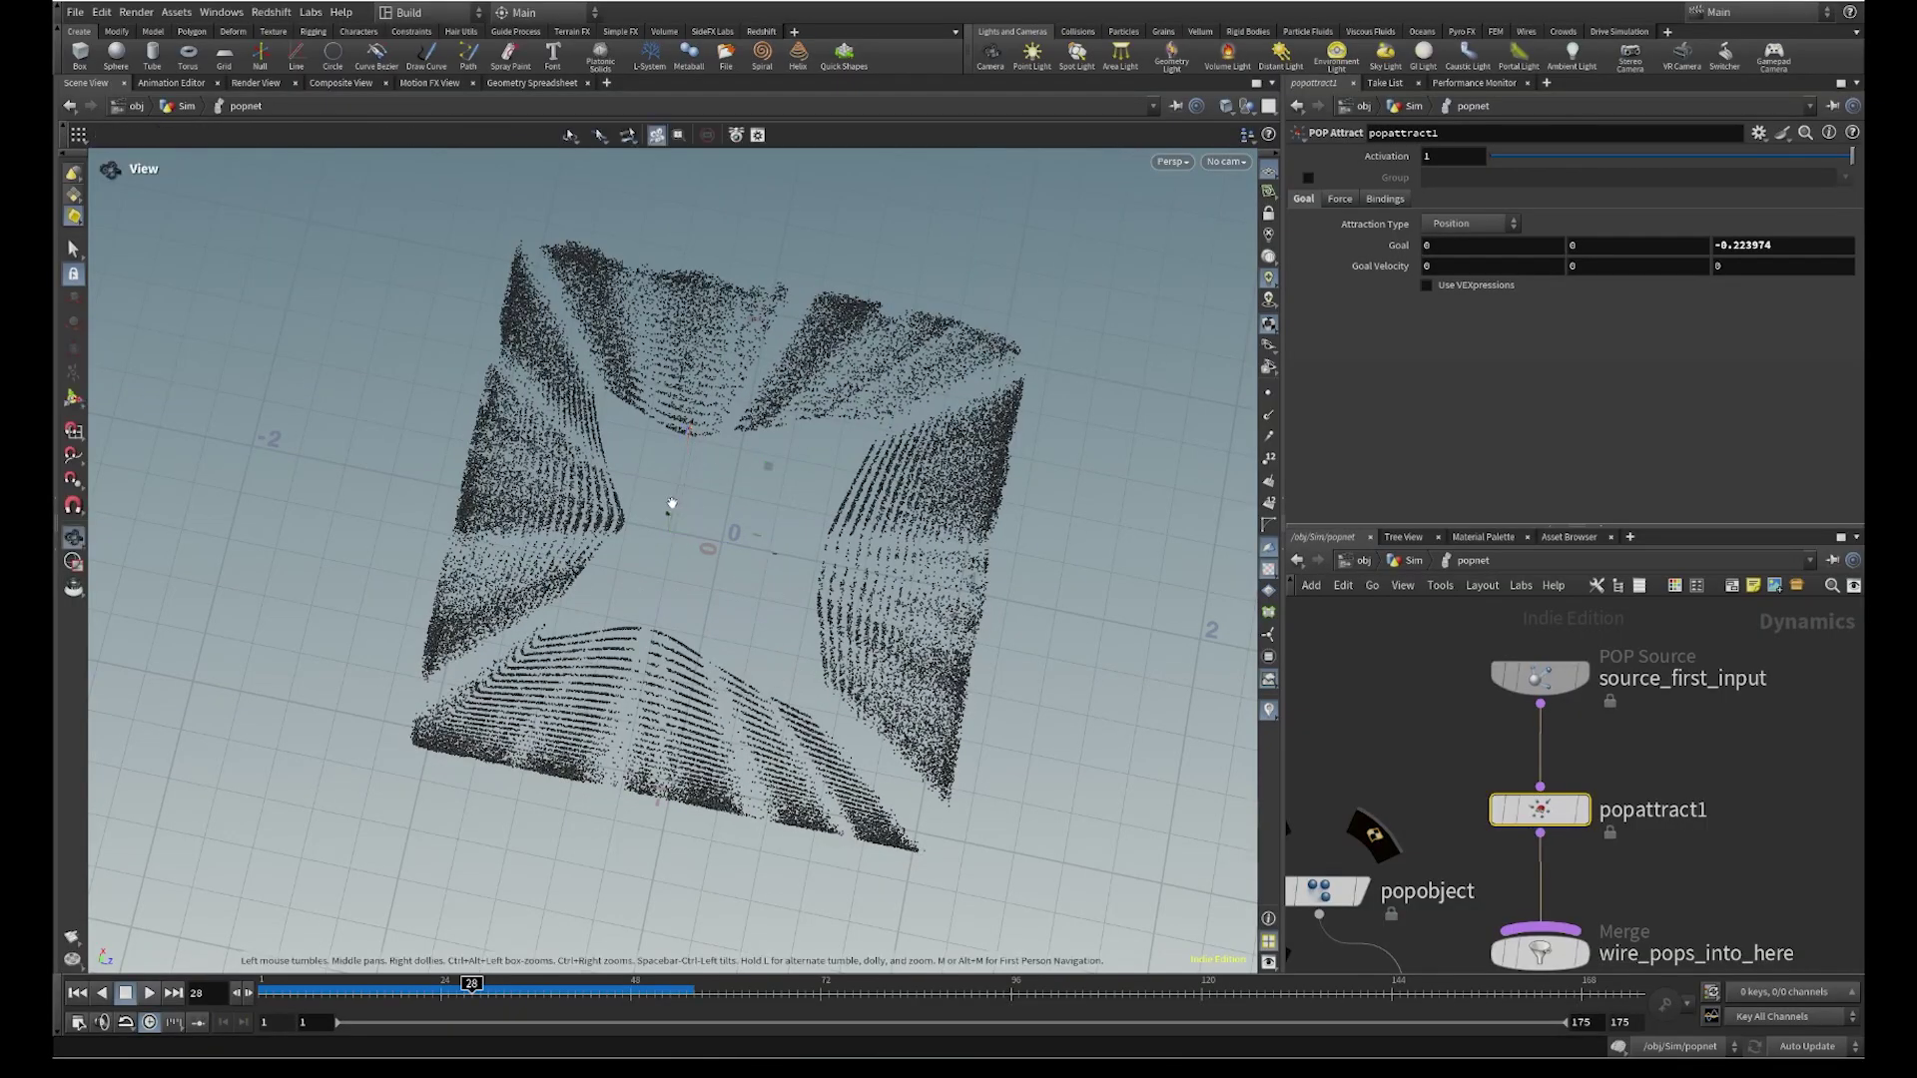
pyautogui.scroll(5, 663, 505)
pyautogui.moveTo(721, 559); pyautogui.dragTo(793, 565)
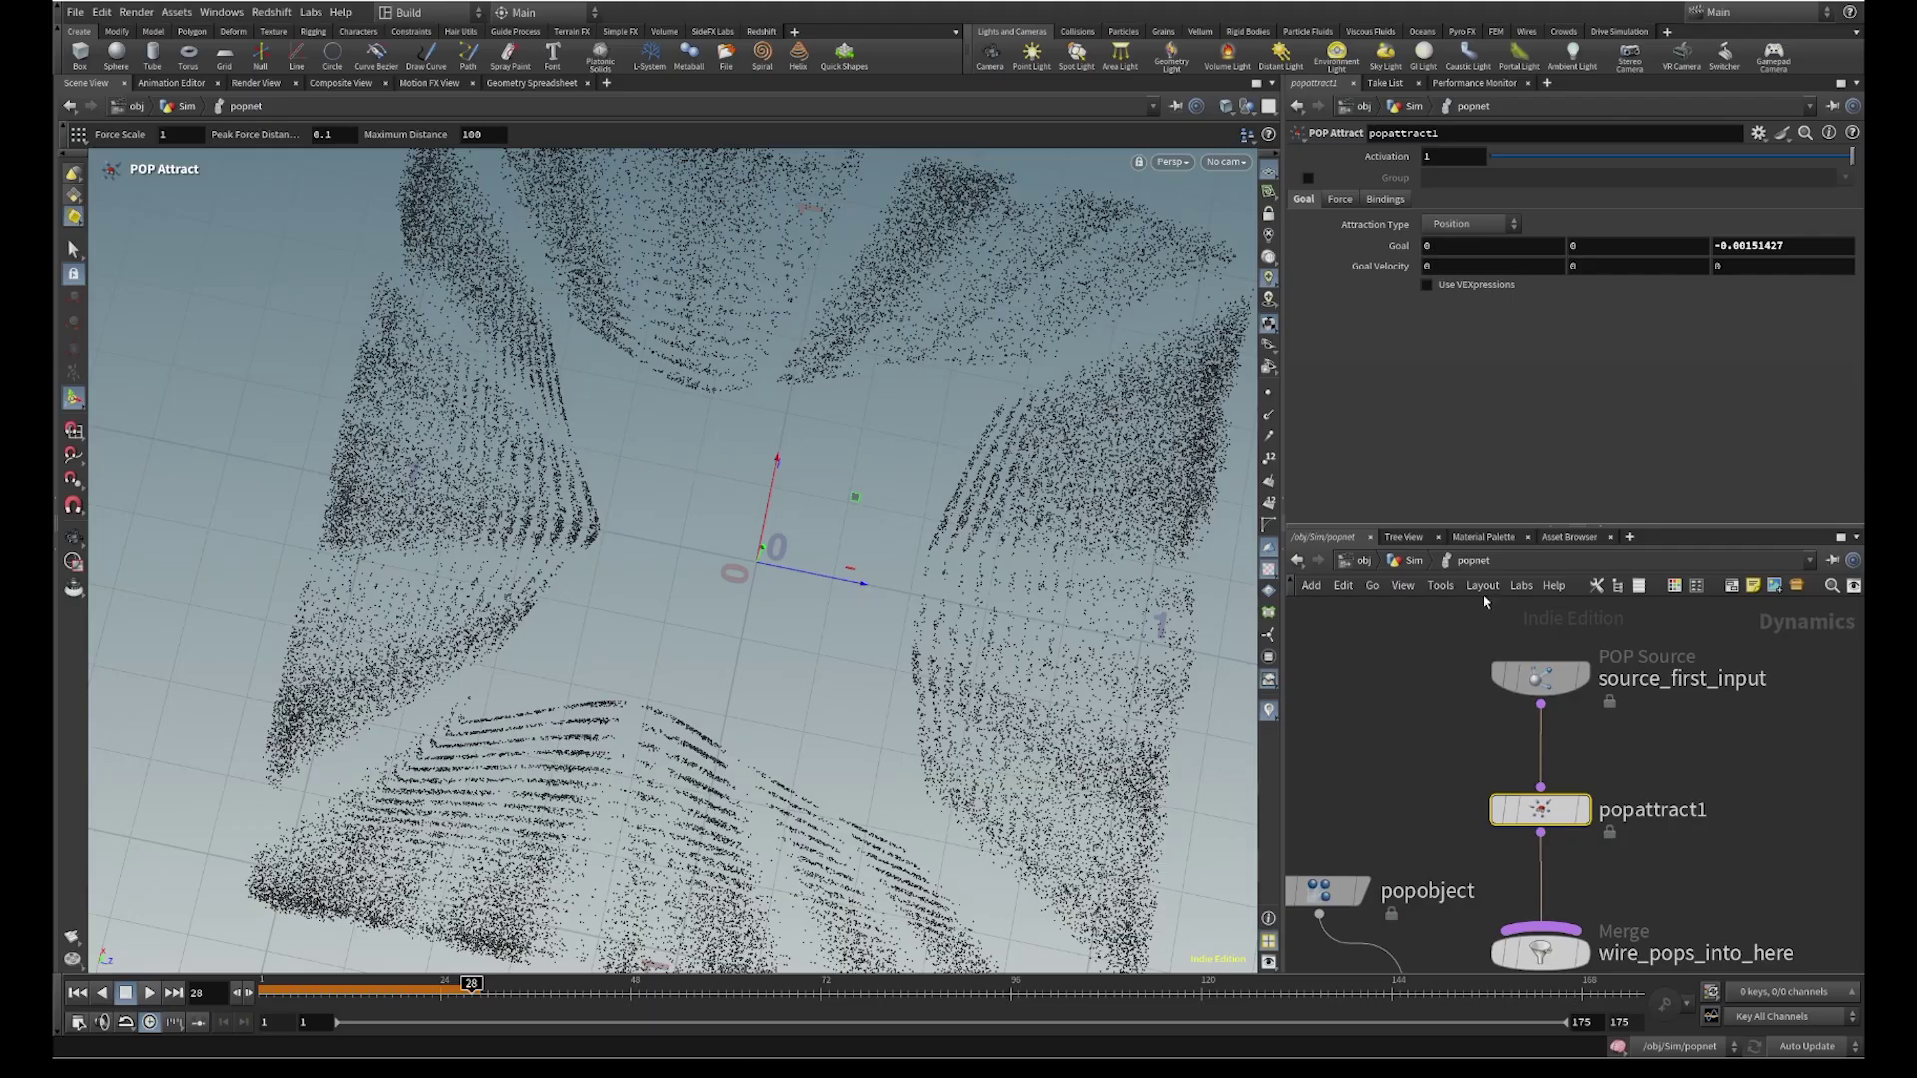
# Go up to the Sim network, add a Font node beside the box chain and display it
pyautogui.click(1405, 561)
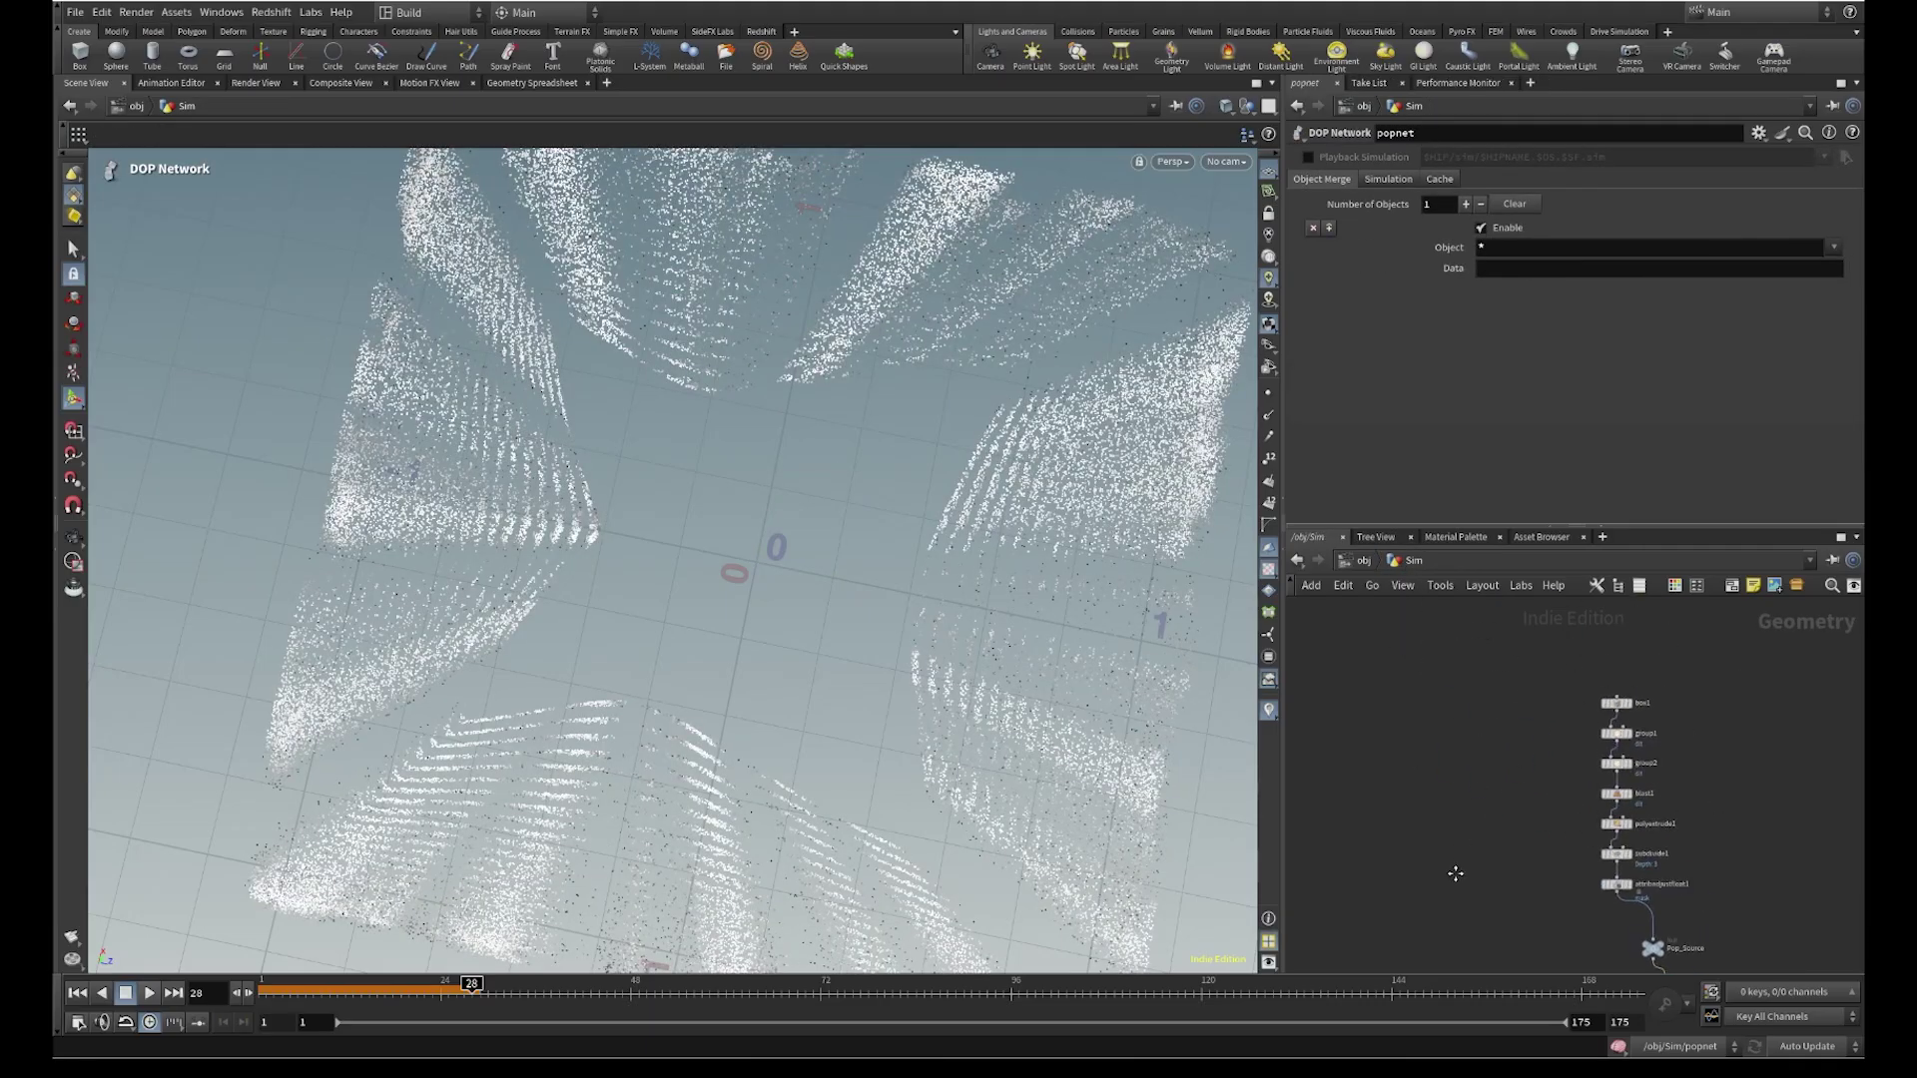
pyautogui.press('Tab')
pyautogui.write('font')
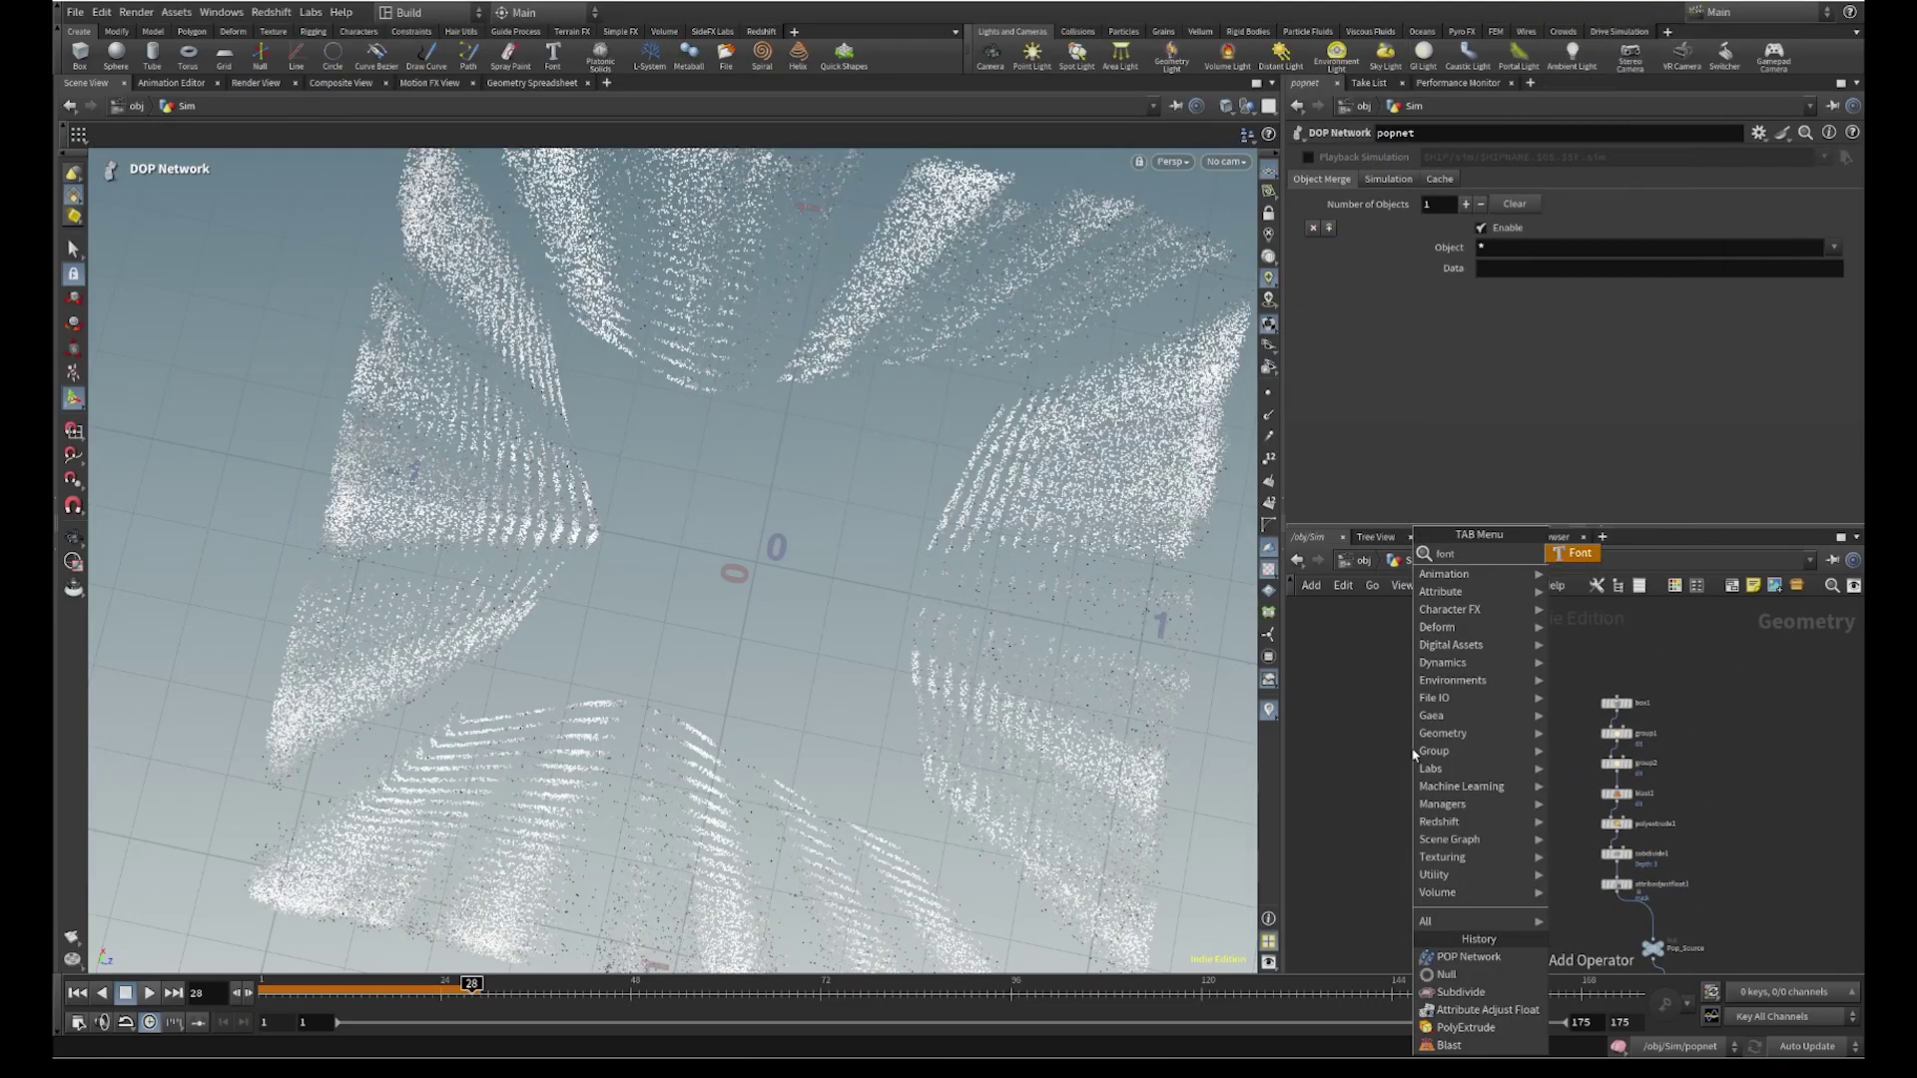
pyautogui.press('Return')
pyautogui.click(1411, 747)
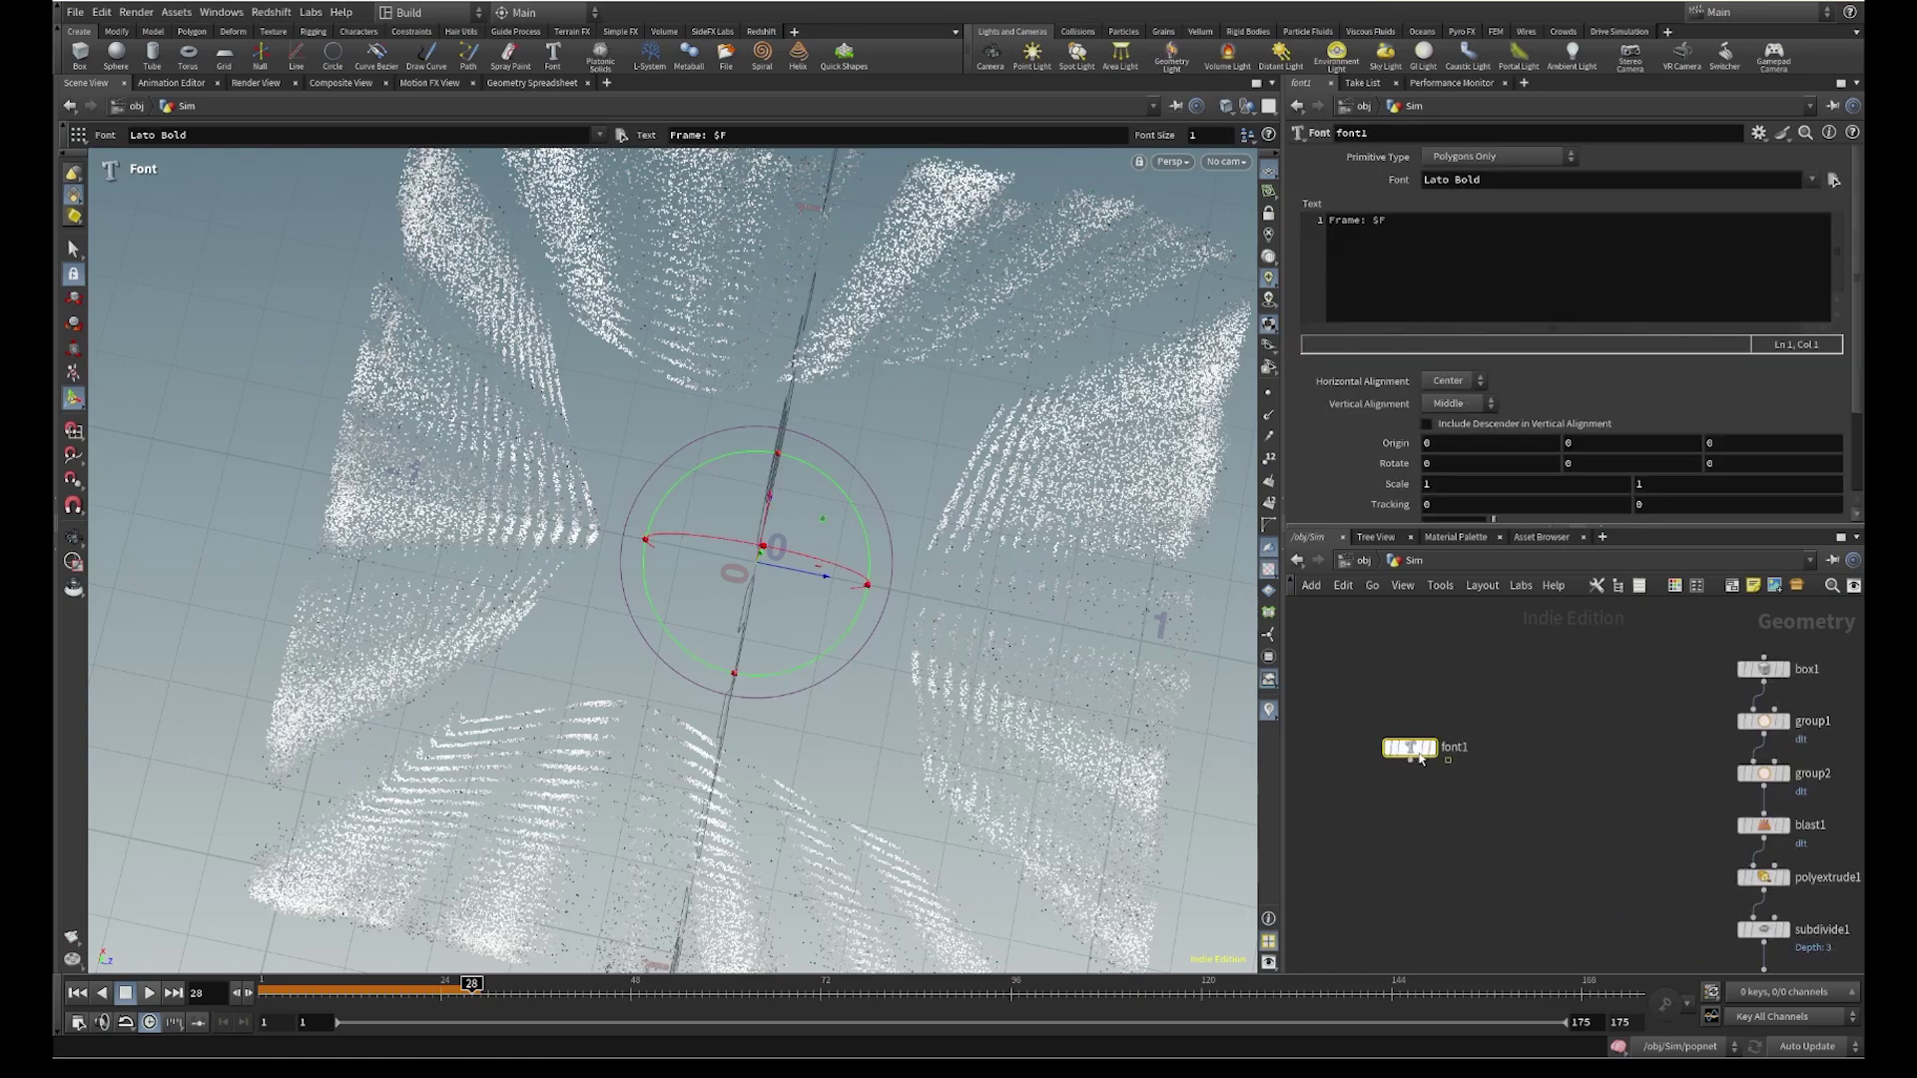
pyautogui.click(1436, 754)
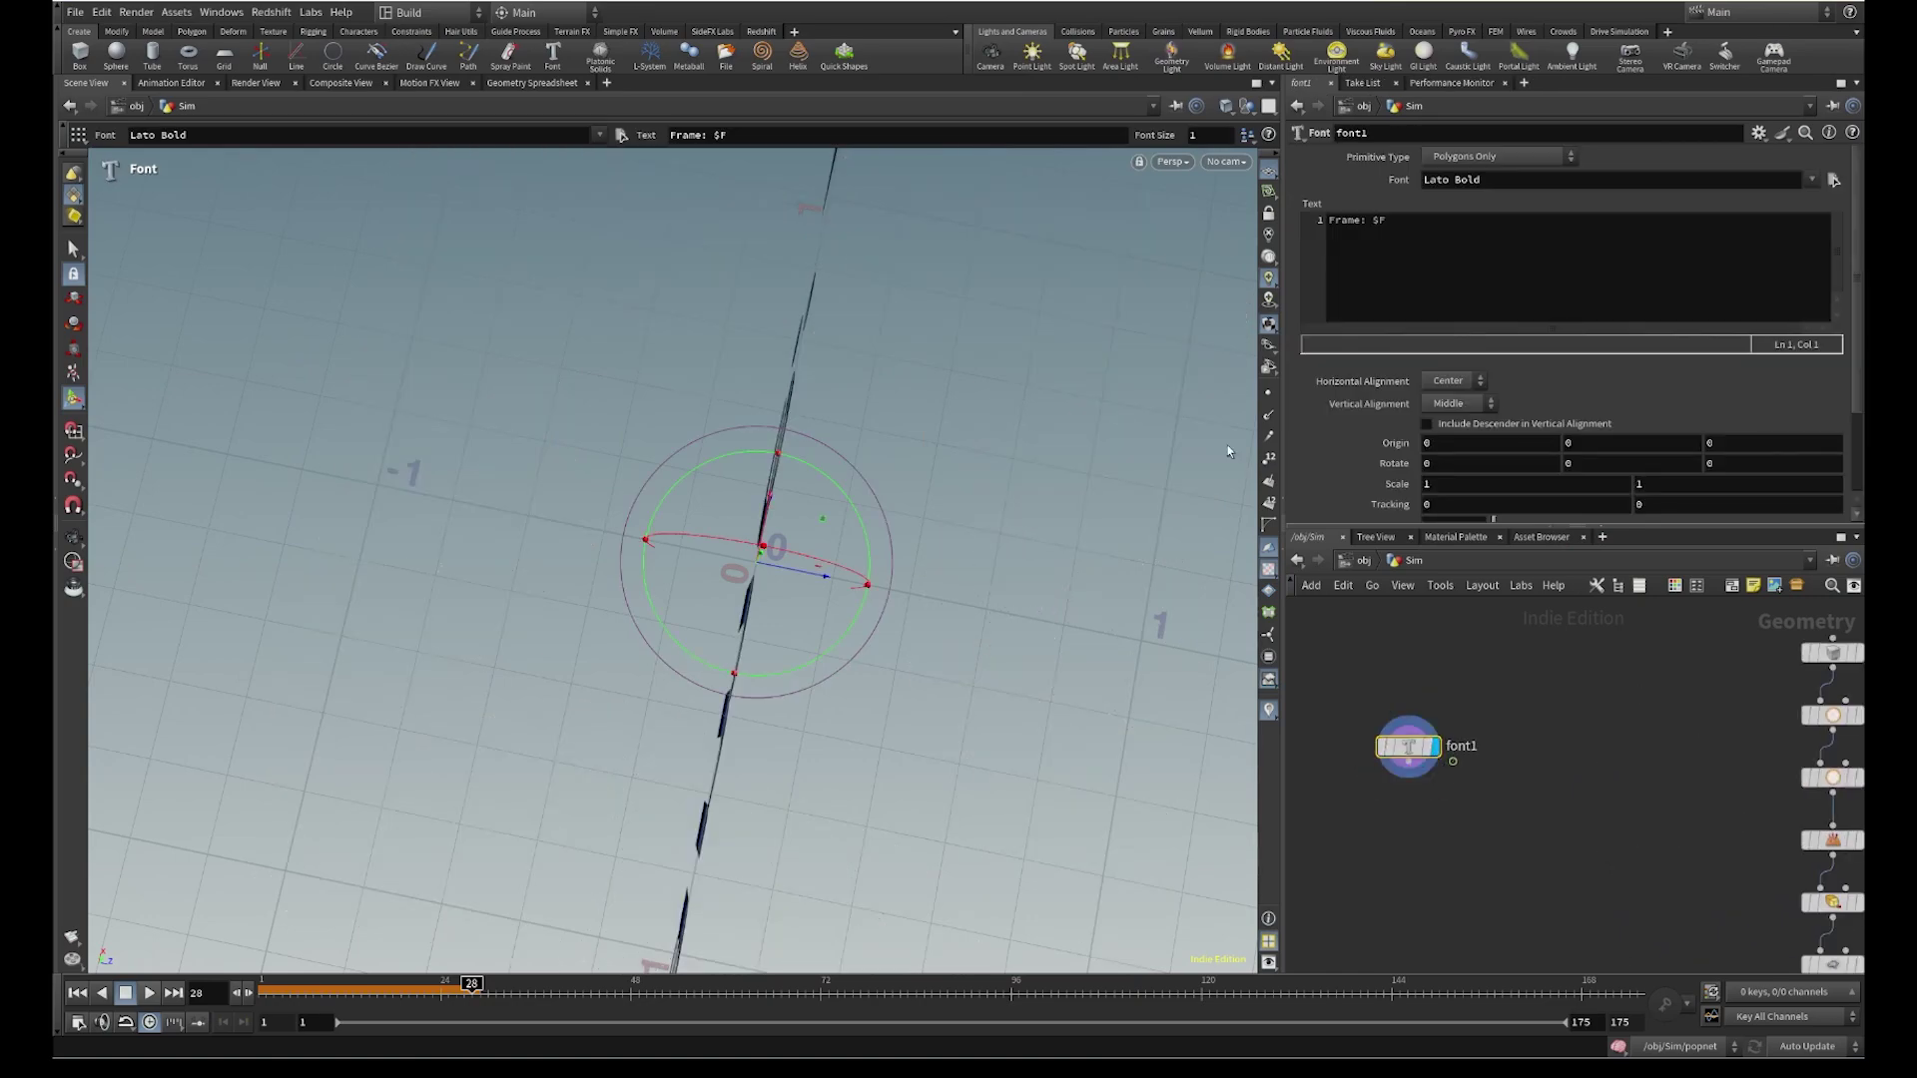
# Set the Font node's text to K and its X rotation to -90 so the letter lies flat
pyautogui.tripleClick(1399, 226)
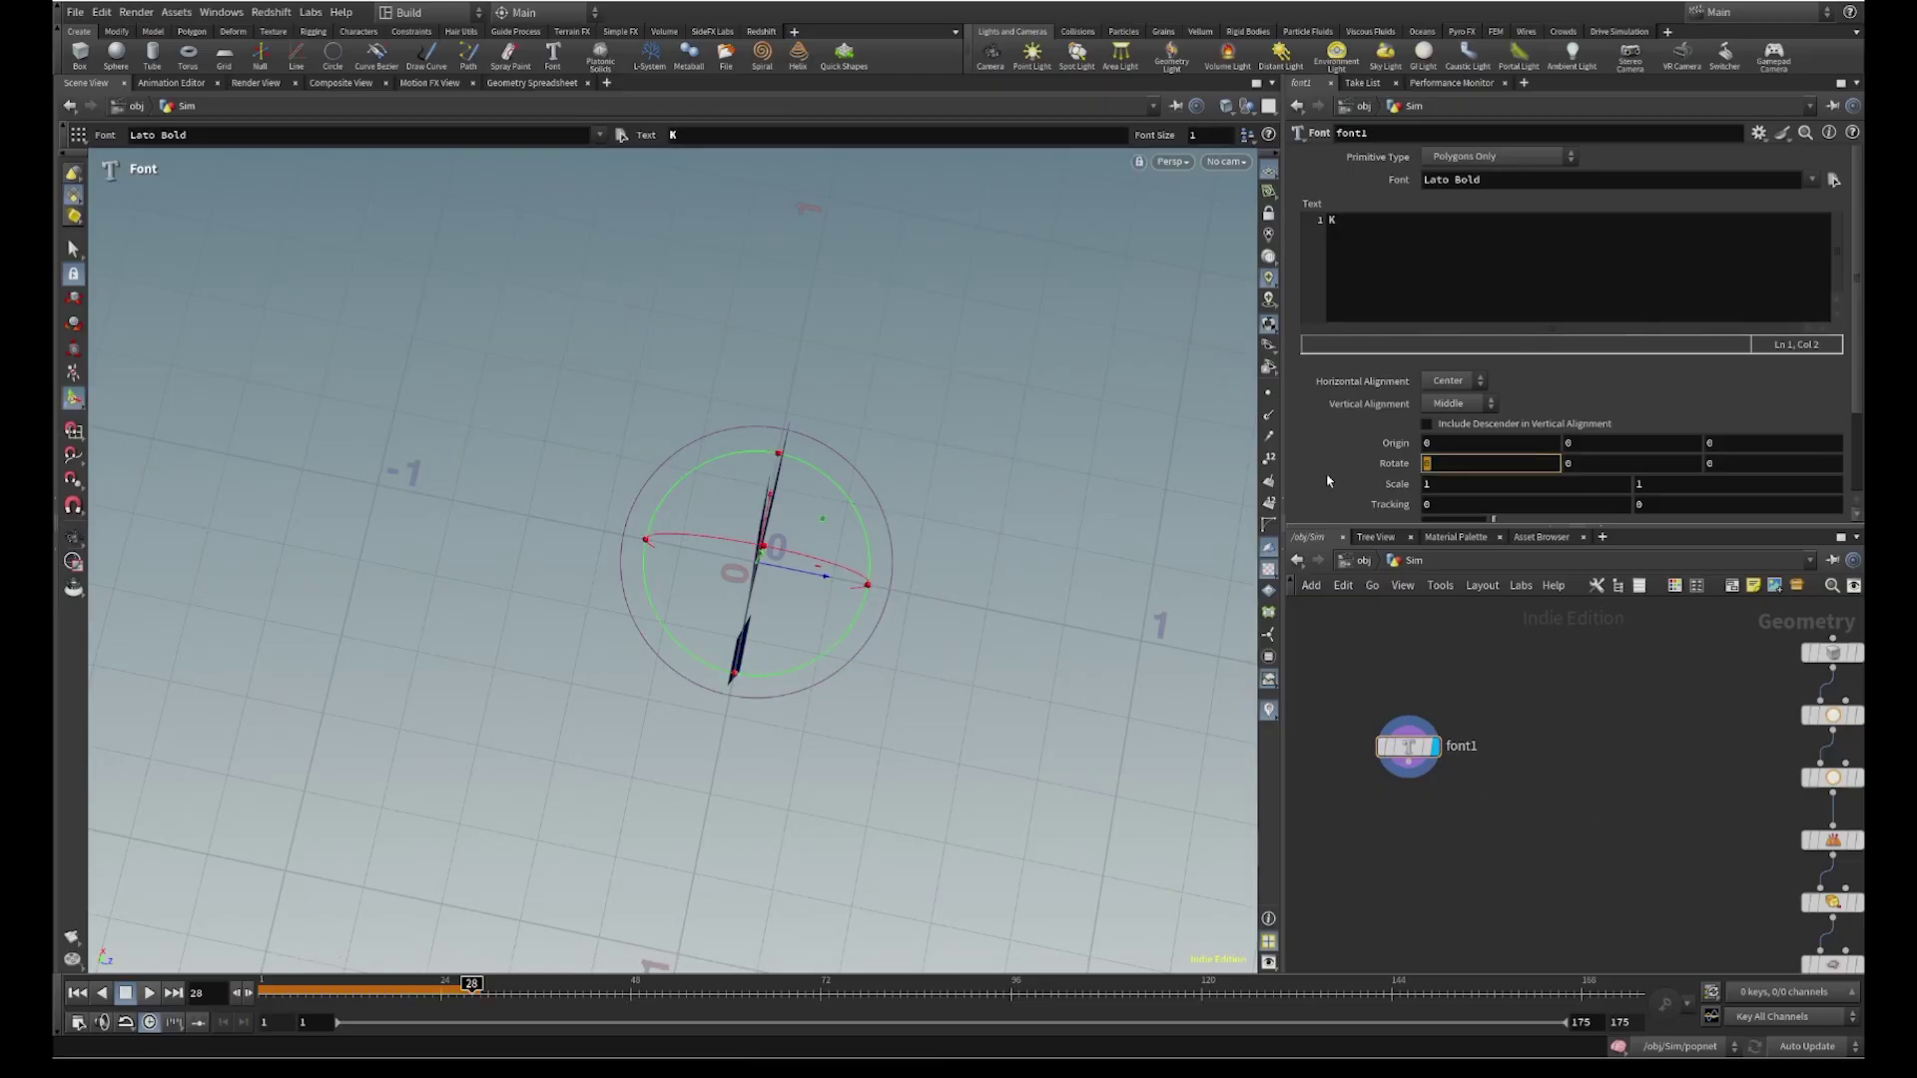
pyautogui.write('90')
pyautogui.press('Return')
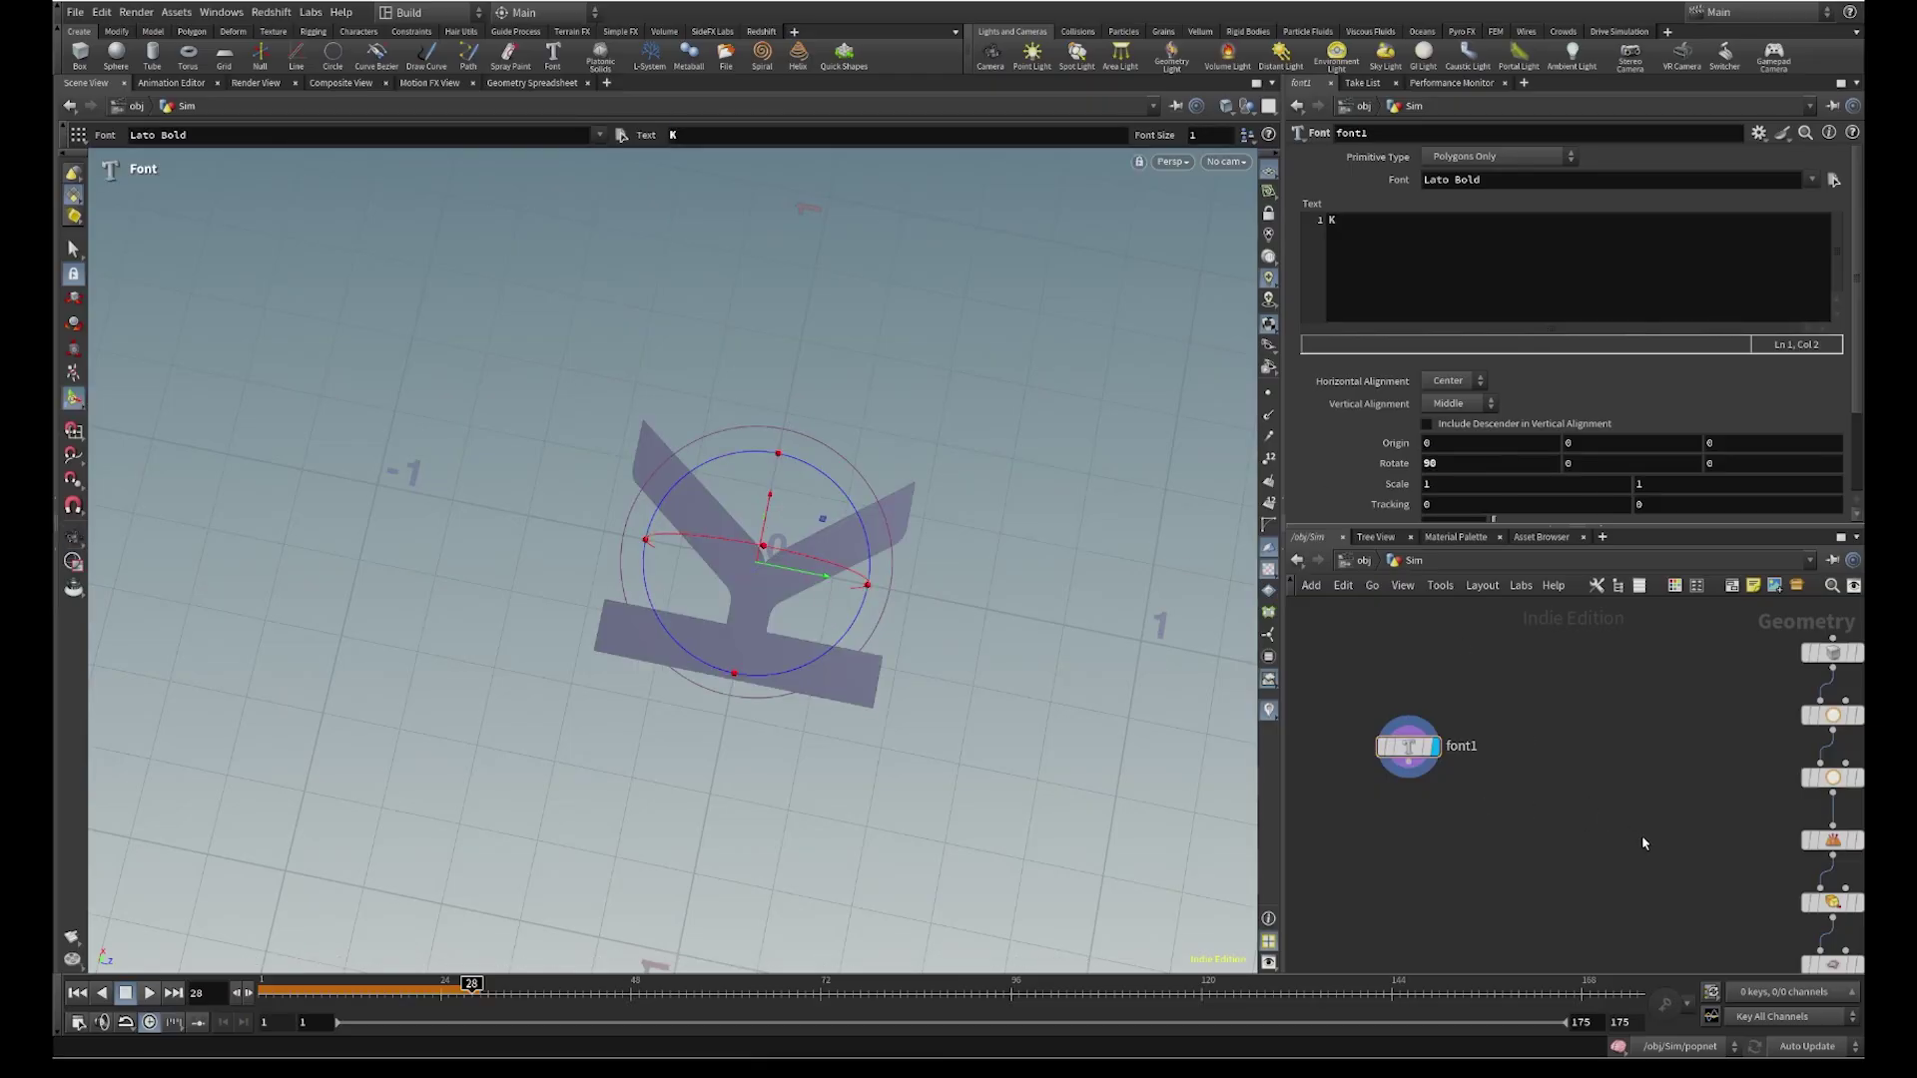
pyautogui.write('-9')
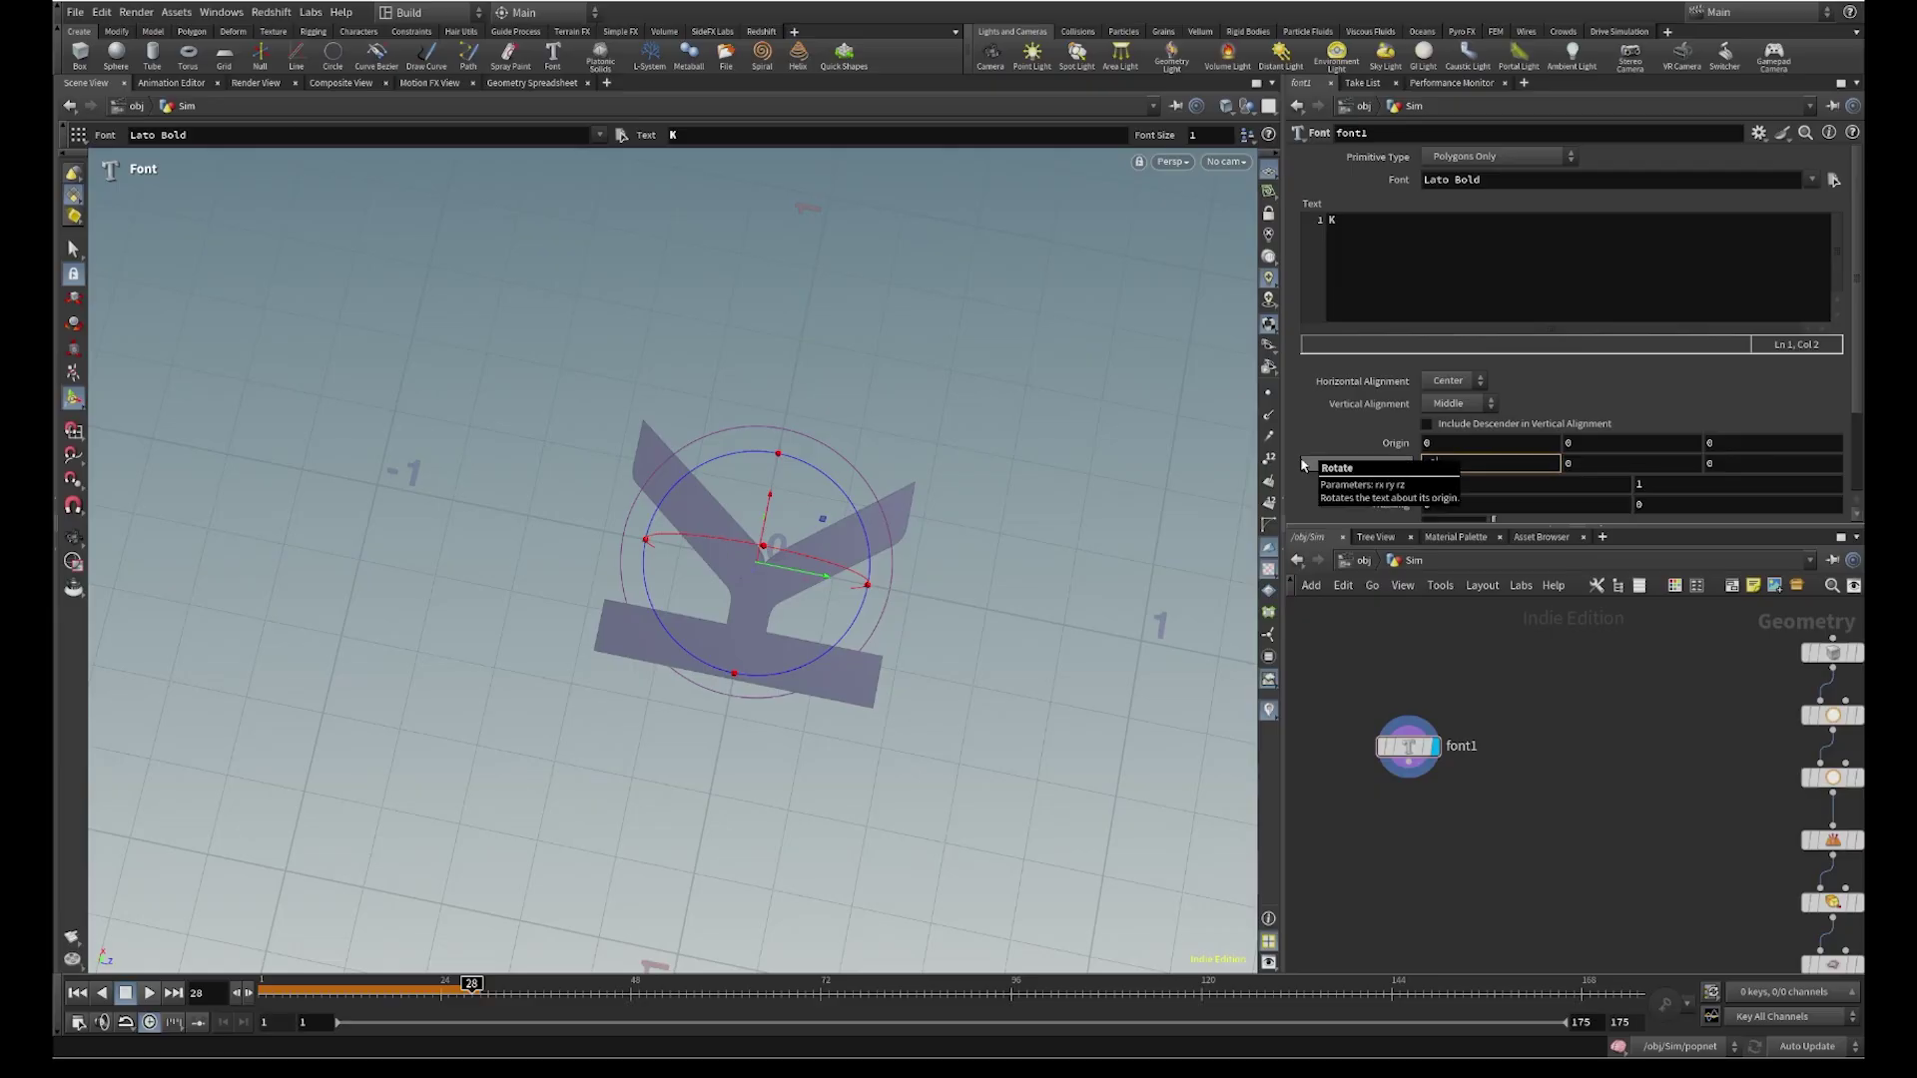
pyautogui.press('Return')
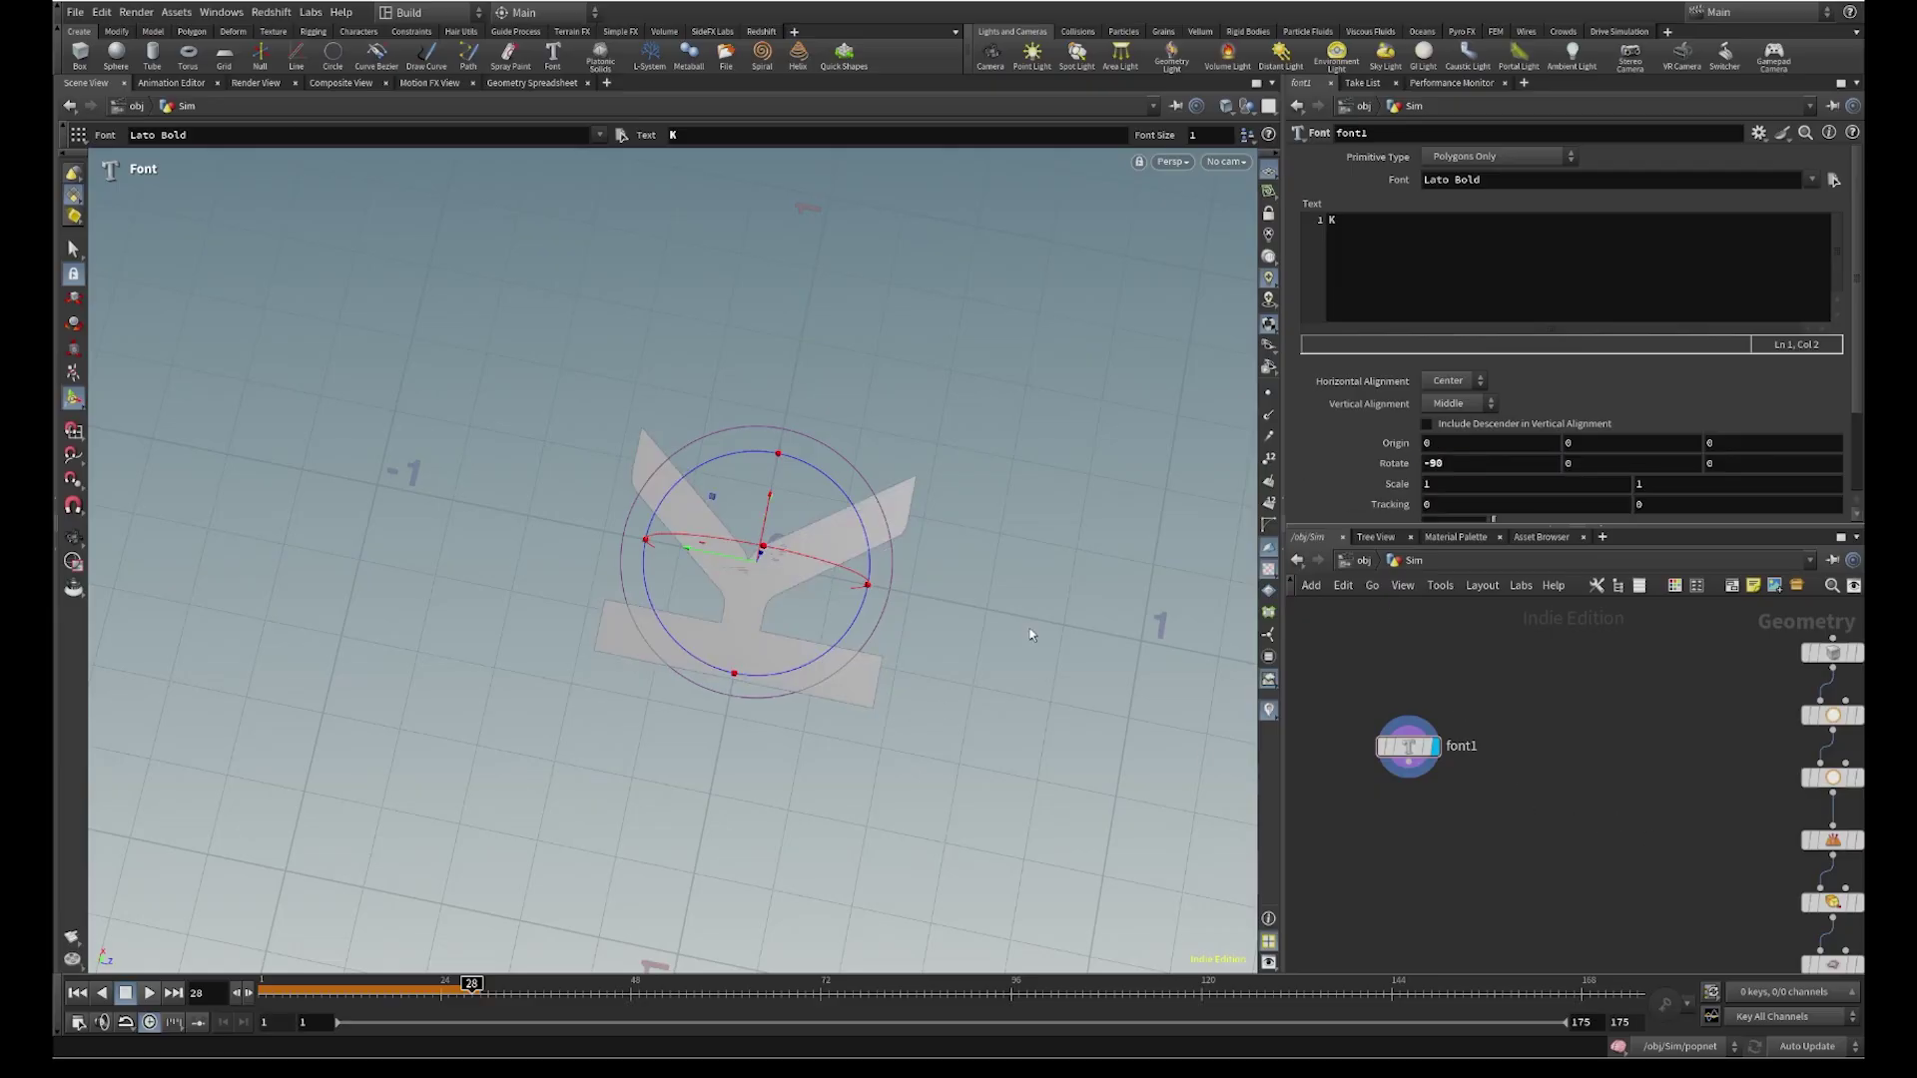
# Switch the viewport to the Top view and zoom in on the letter K
pyautogui.keyDown('alt'); pyautogui.moveTo(1031, 635); pyautogui.dragTo(758, 621); pyautogui.keyUp('alt')
pyautogui.keyDown('alt'); pyautogui.moveTo(1216, 225); pyautogui.dragTo(1151, 352, button='middle'); pyautogui.keyUp('alt')
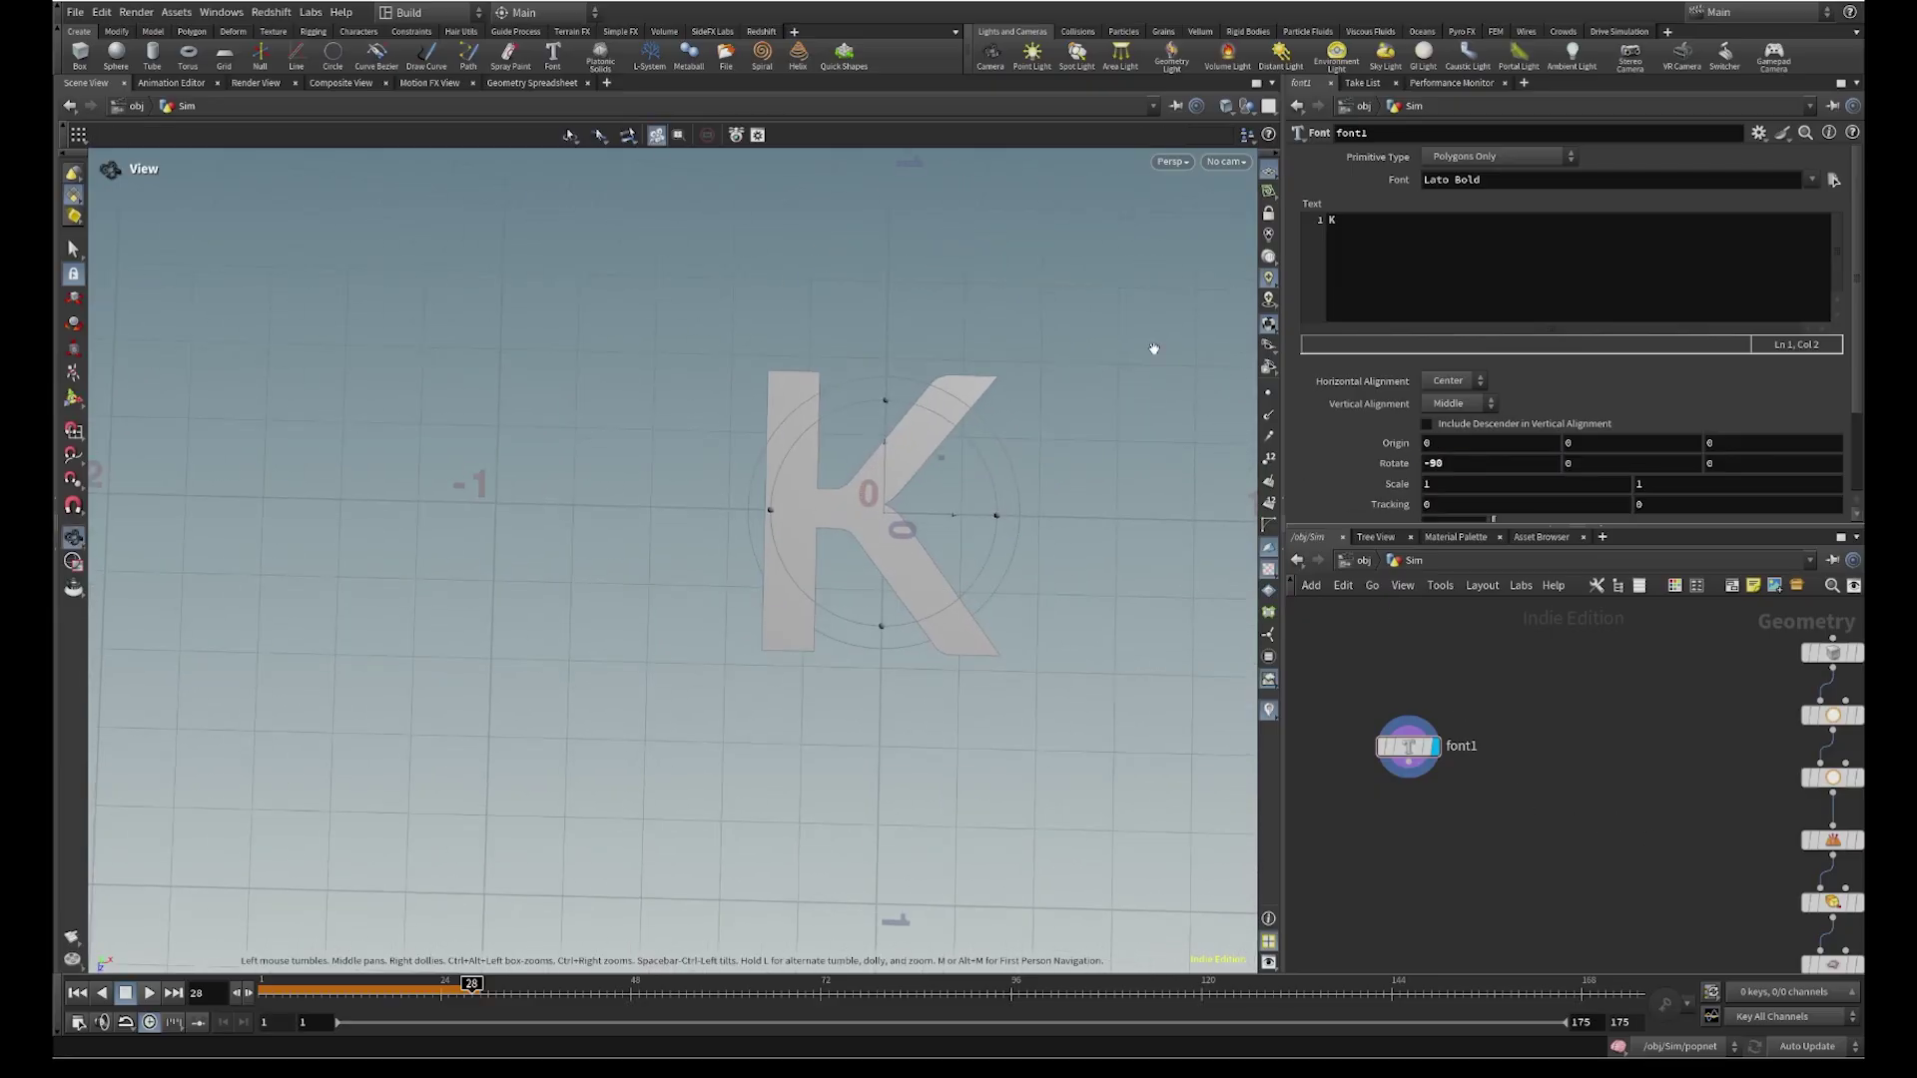
pyautogui.click(1171, 161)
pyautogui.moveTo(1208, 197)
pyautogui.click(1323, 223)
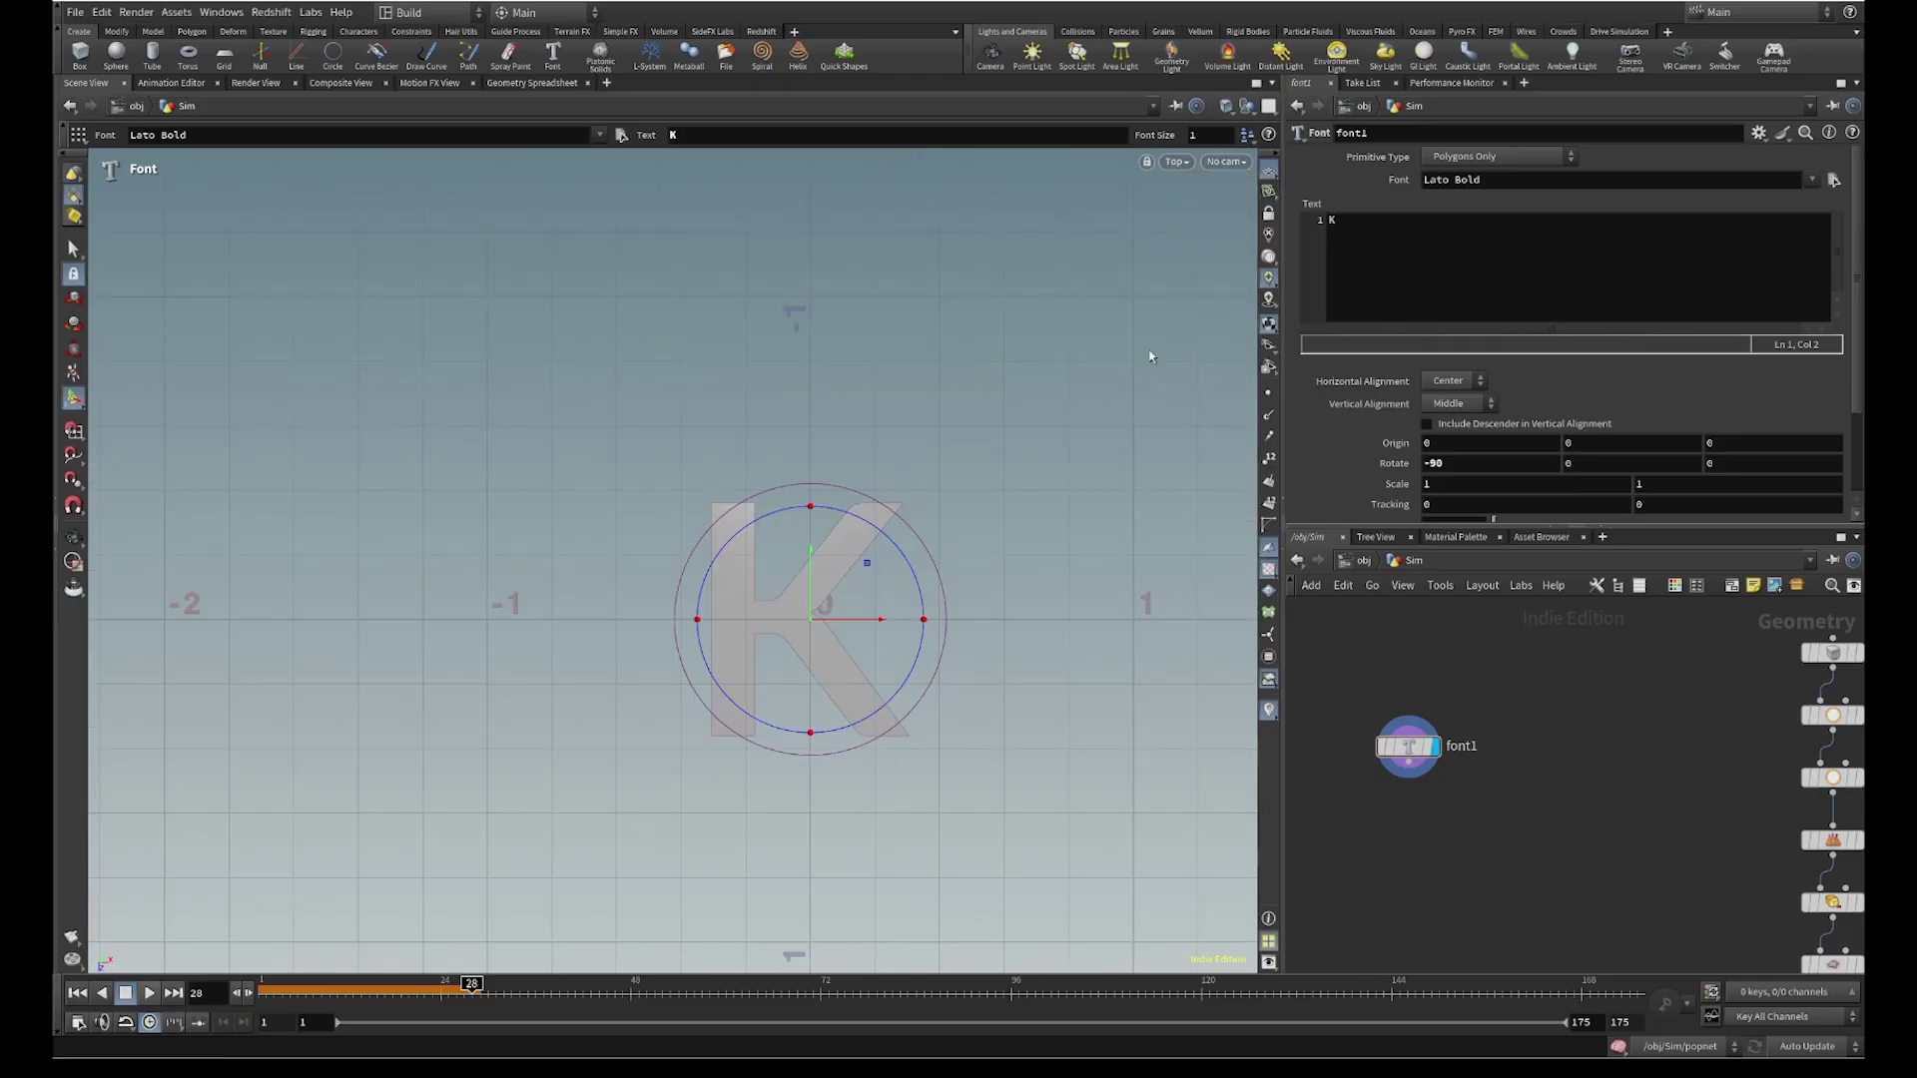
pyautogui.scroll(5, 814, 705)
pyautogui.press('Return')
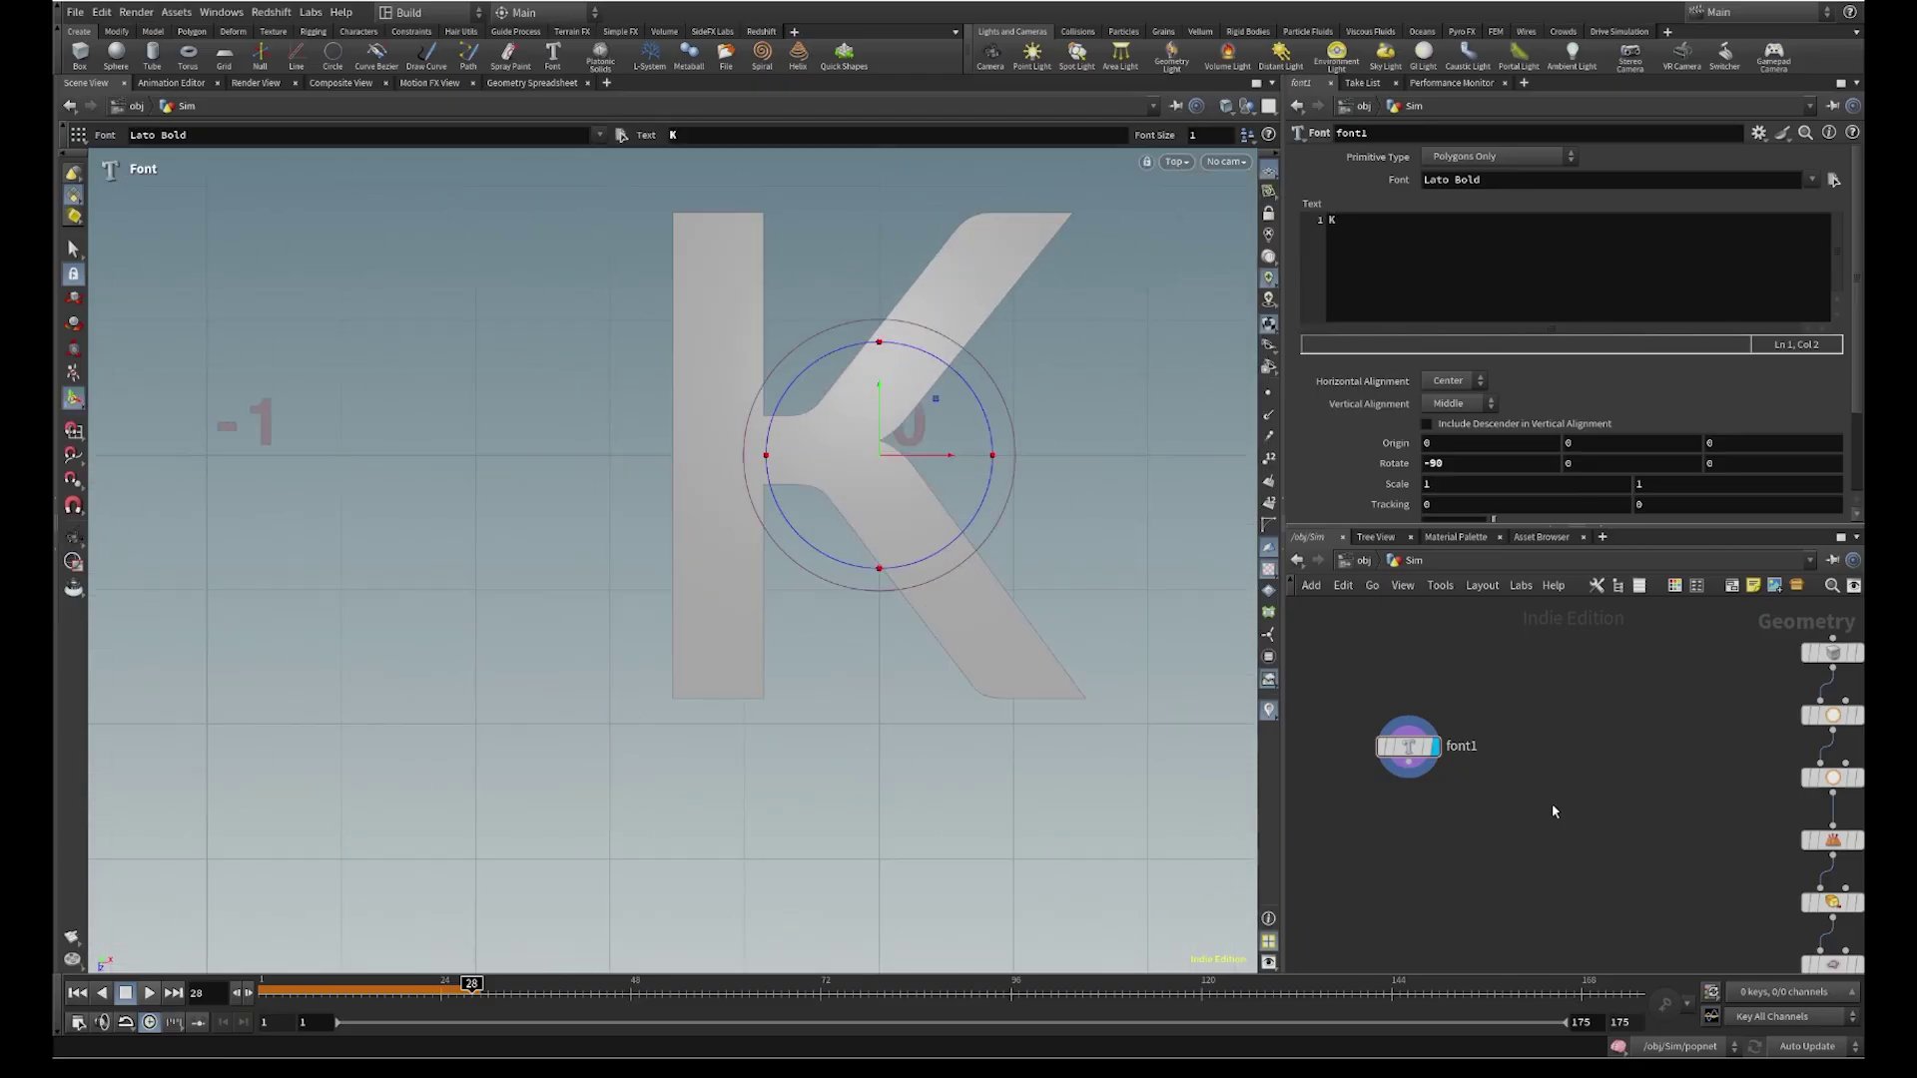
# Append a PolyExtrude node to the Font node and display it
pyautogui.moveTo(1553, 804); pyautogui.dragTo(1551, 741, button='middle')
pyautogui.click(1414, 707)
pyautogui.press('Tab')
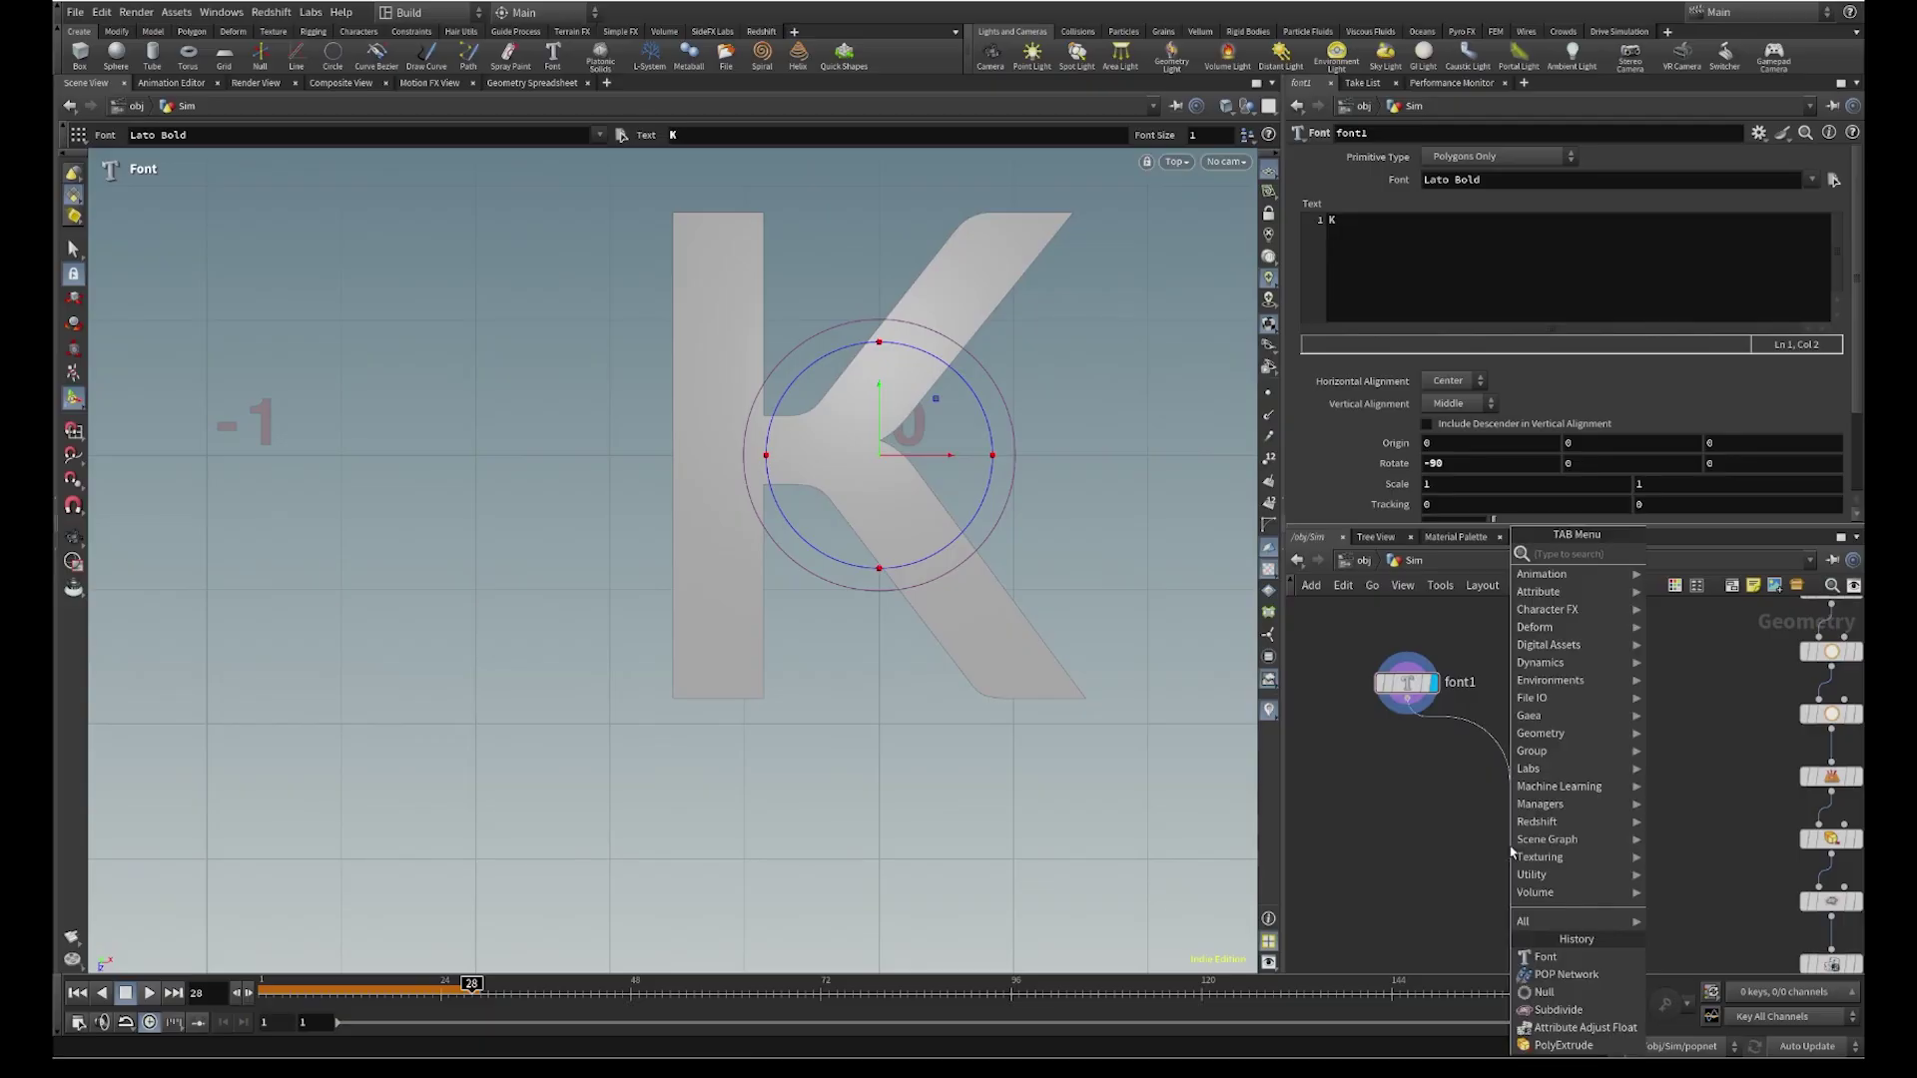
pyautogui.write('POLYE')
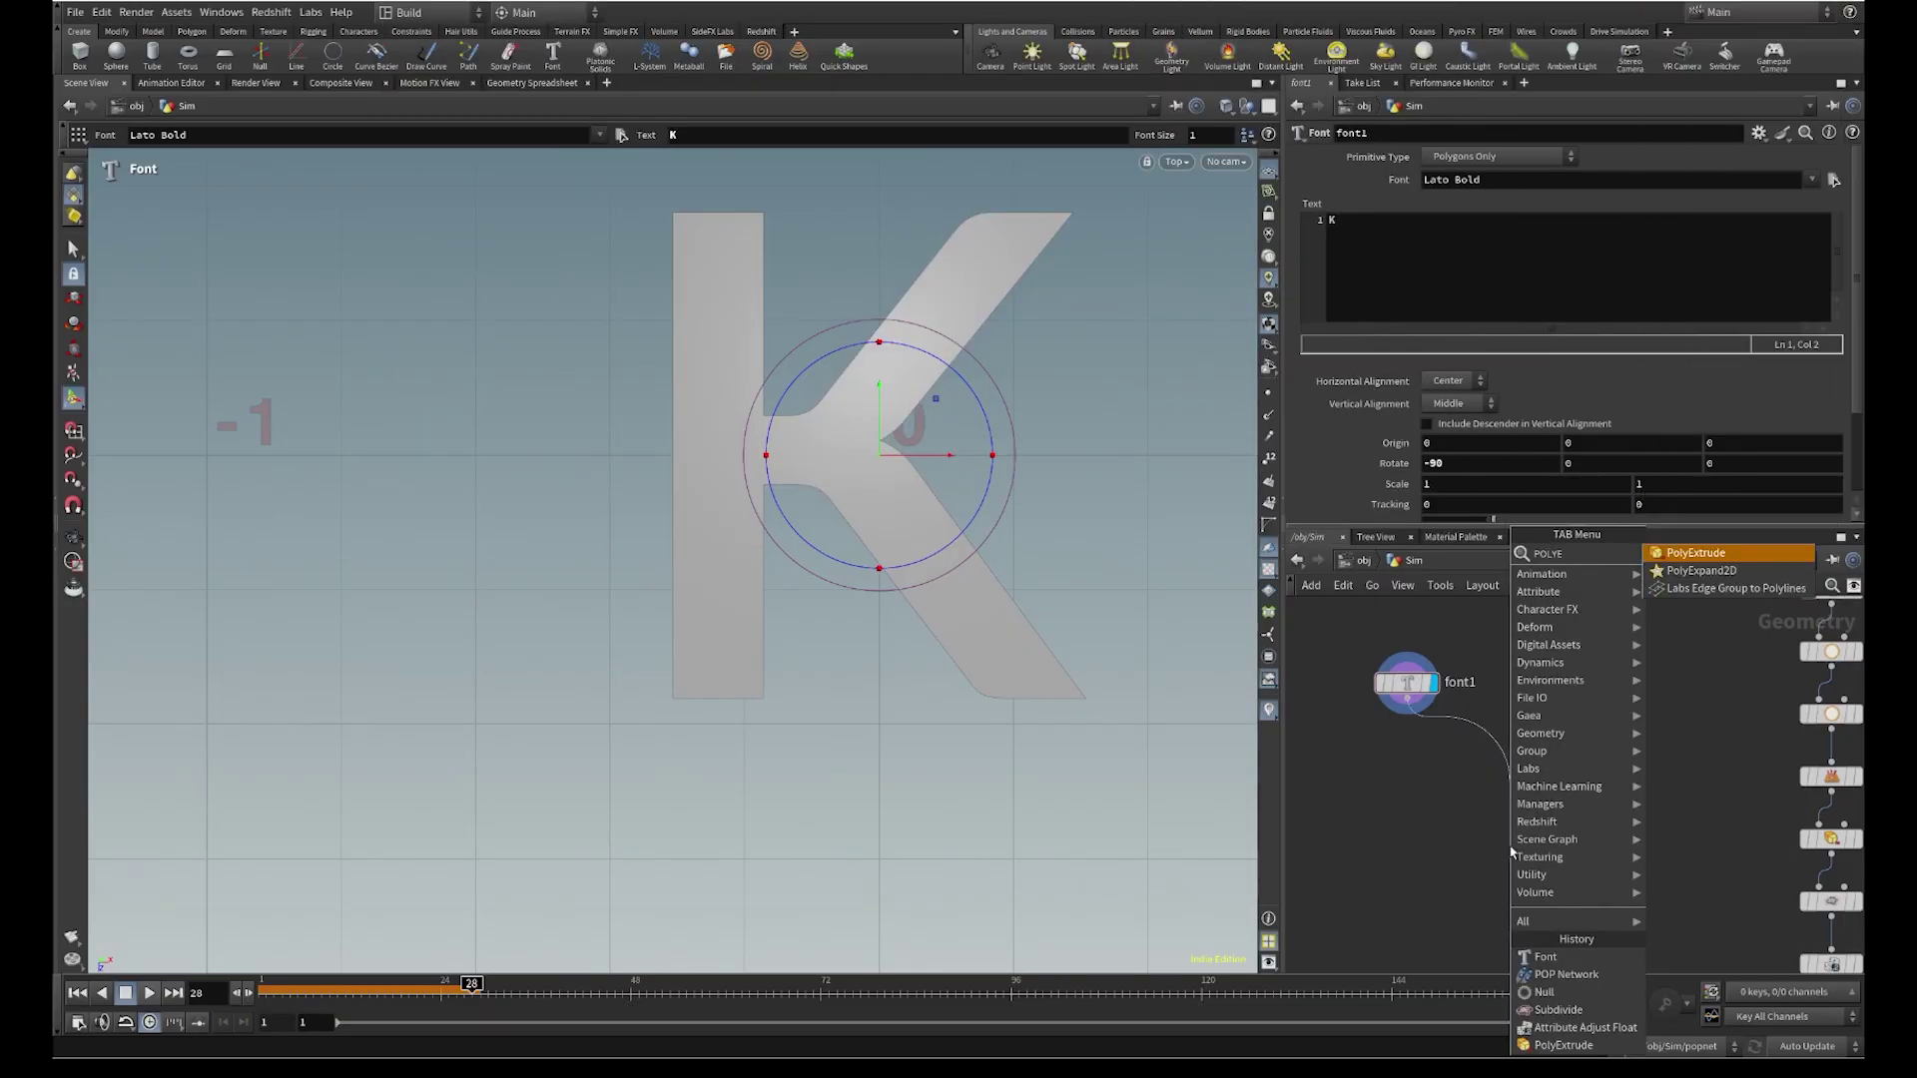
pyautogui.press('Return')
pyautogui.click(1509, 846)
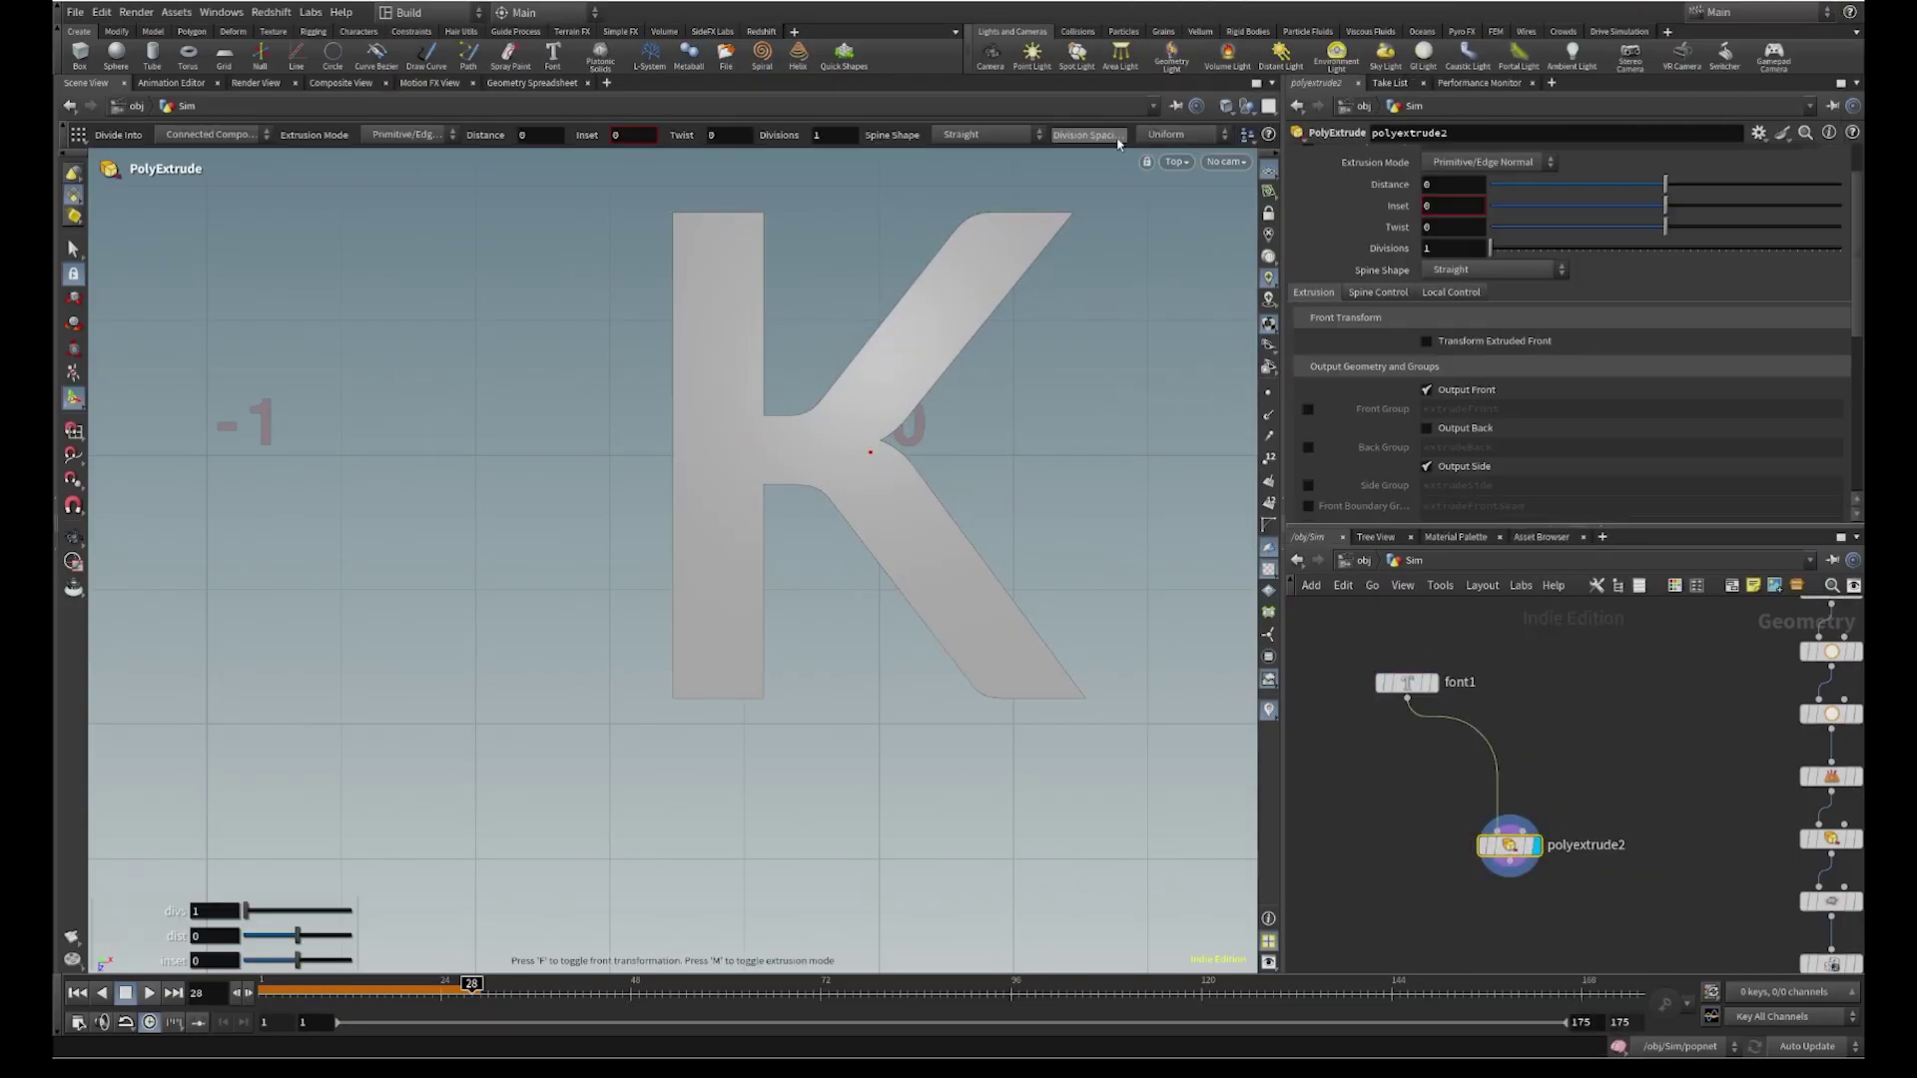
# Switch the viewport to the Perspective view and extrude the letter K by a distance of 0.212
pyautogui.click(1176, 163)
pyautogui.moveTo(1200, 196)
pyautogui.click(1306, 202)
pyautogui.keyDown('alt'); pyautogui.moveTo(972, 459); pyautogui.dragTo(1168, 367); pyautogui.keyUp('alt')
pyautogui.press('Return')
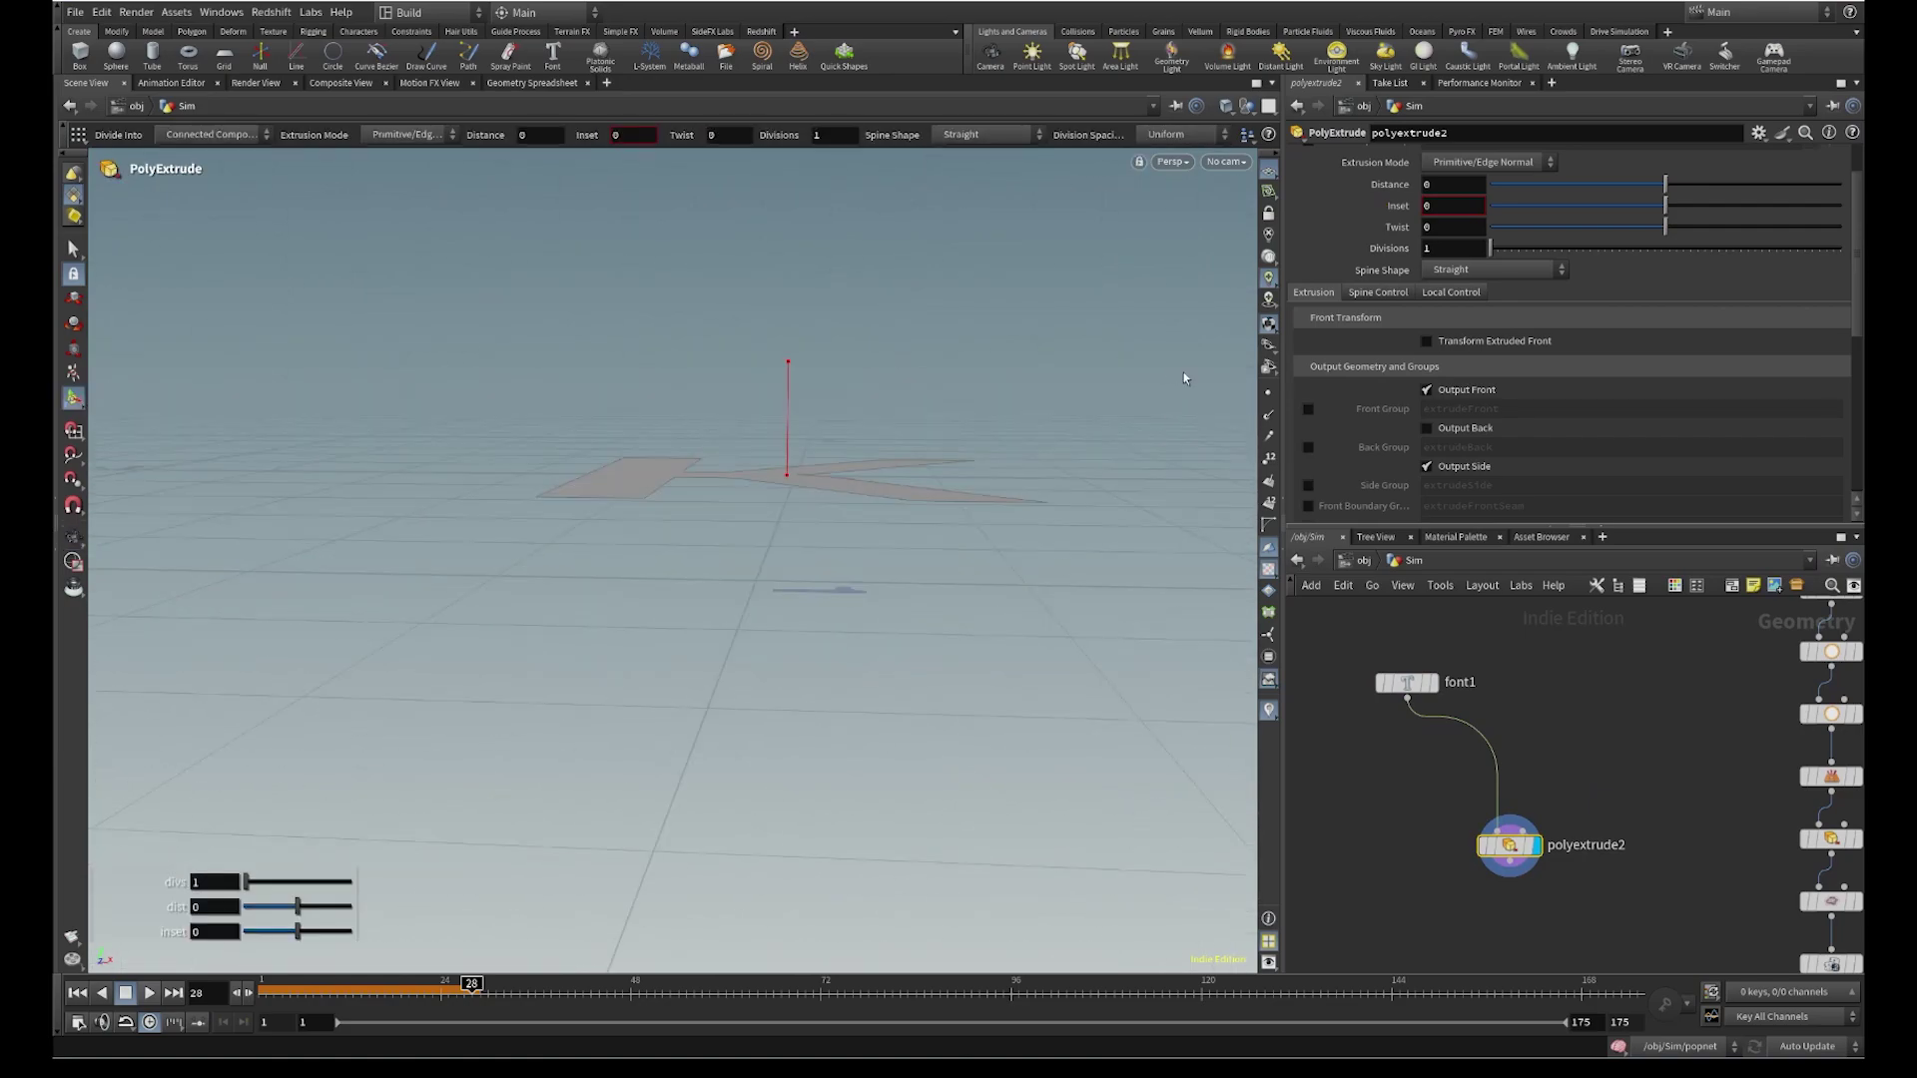
pyautogui.write('2.')
pyautogui.press('Return')
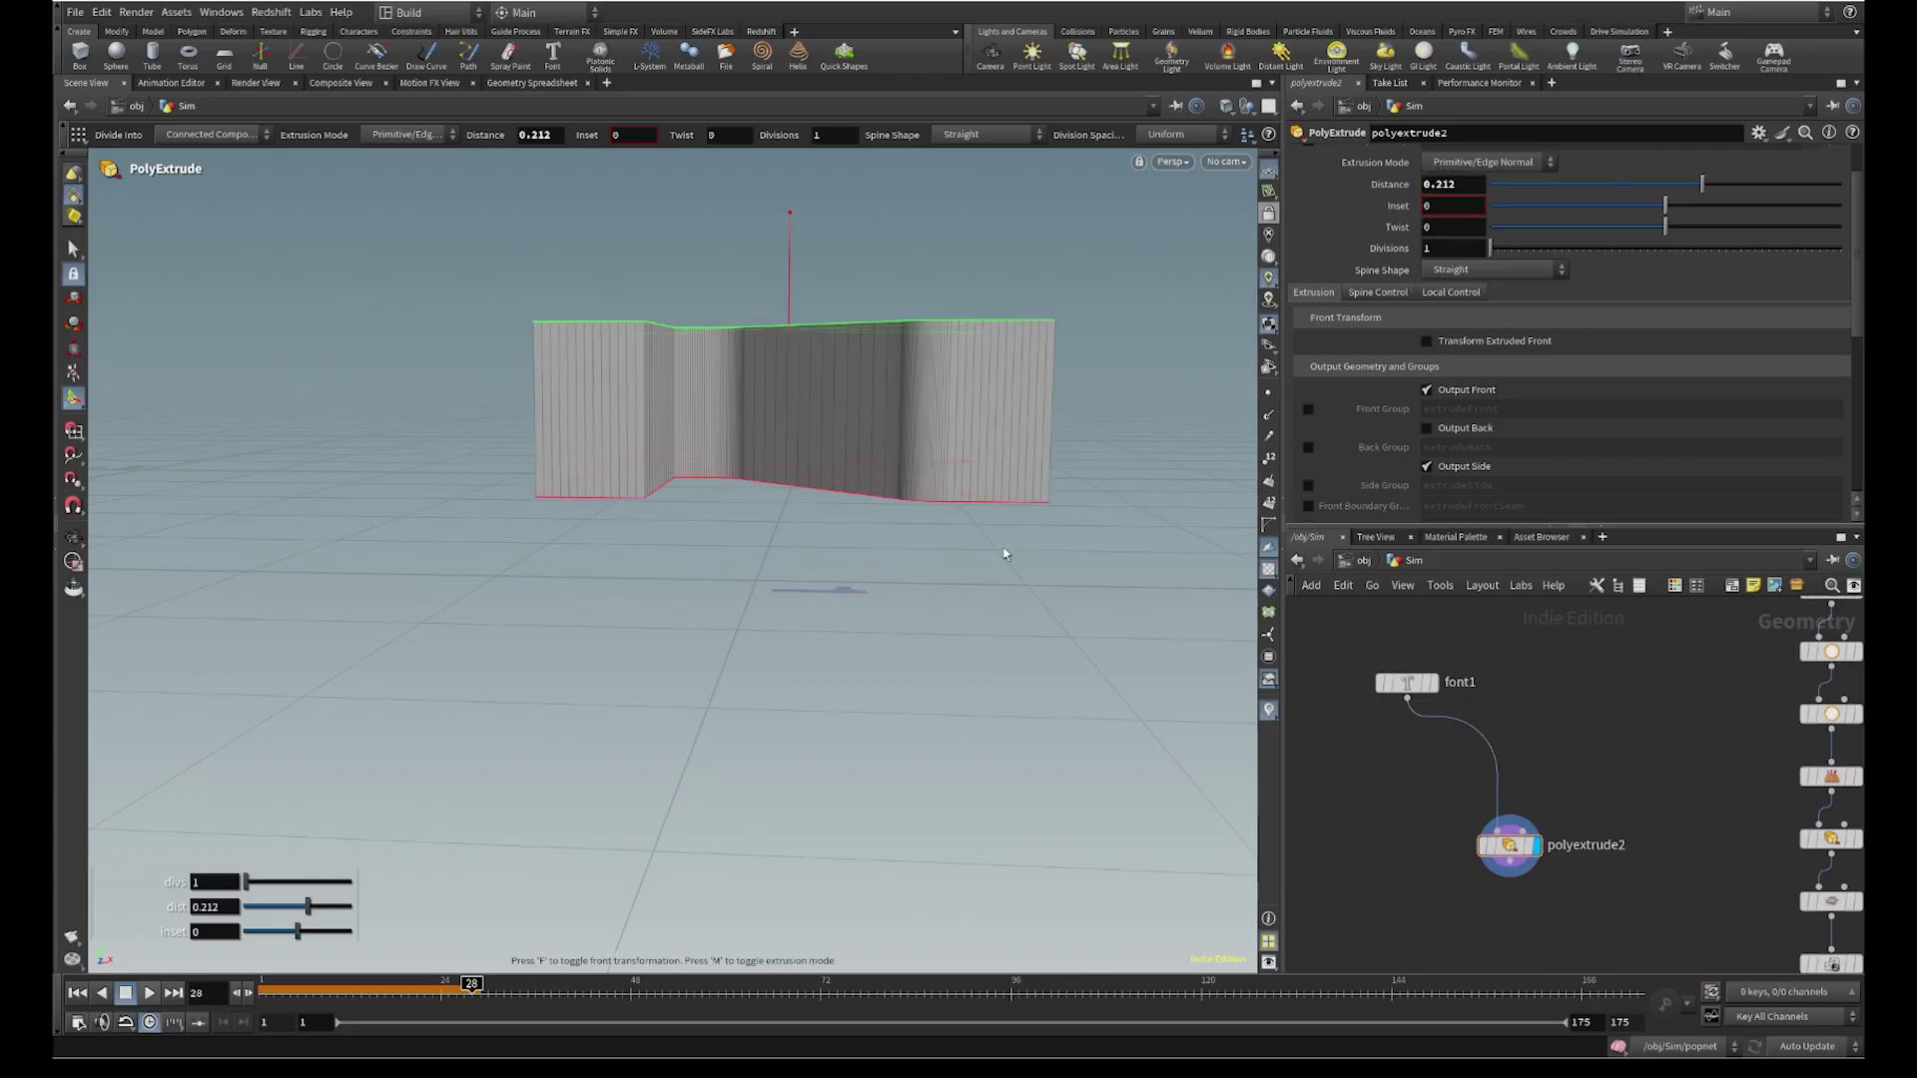
pyautogui.keyDown('alt'); pyautogui.moveTo(1004, 554); pyautogui.dragTo(908, 599); pyautogui.keyUp('alt')
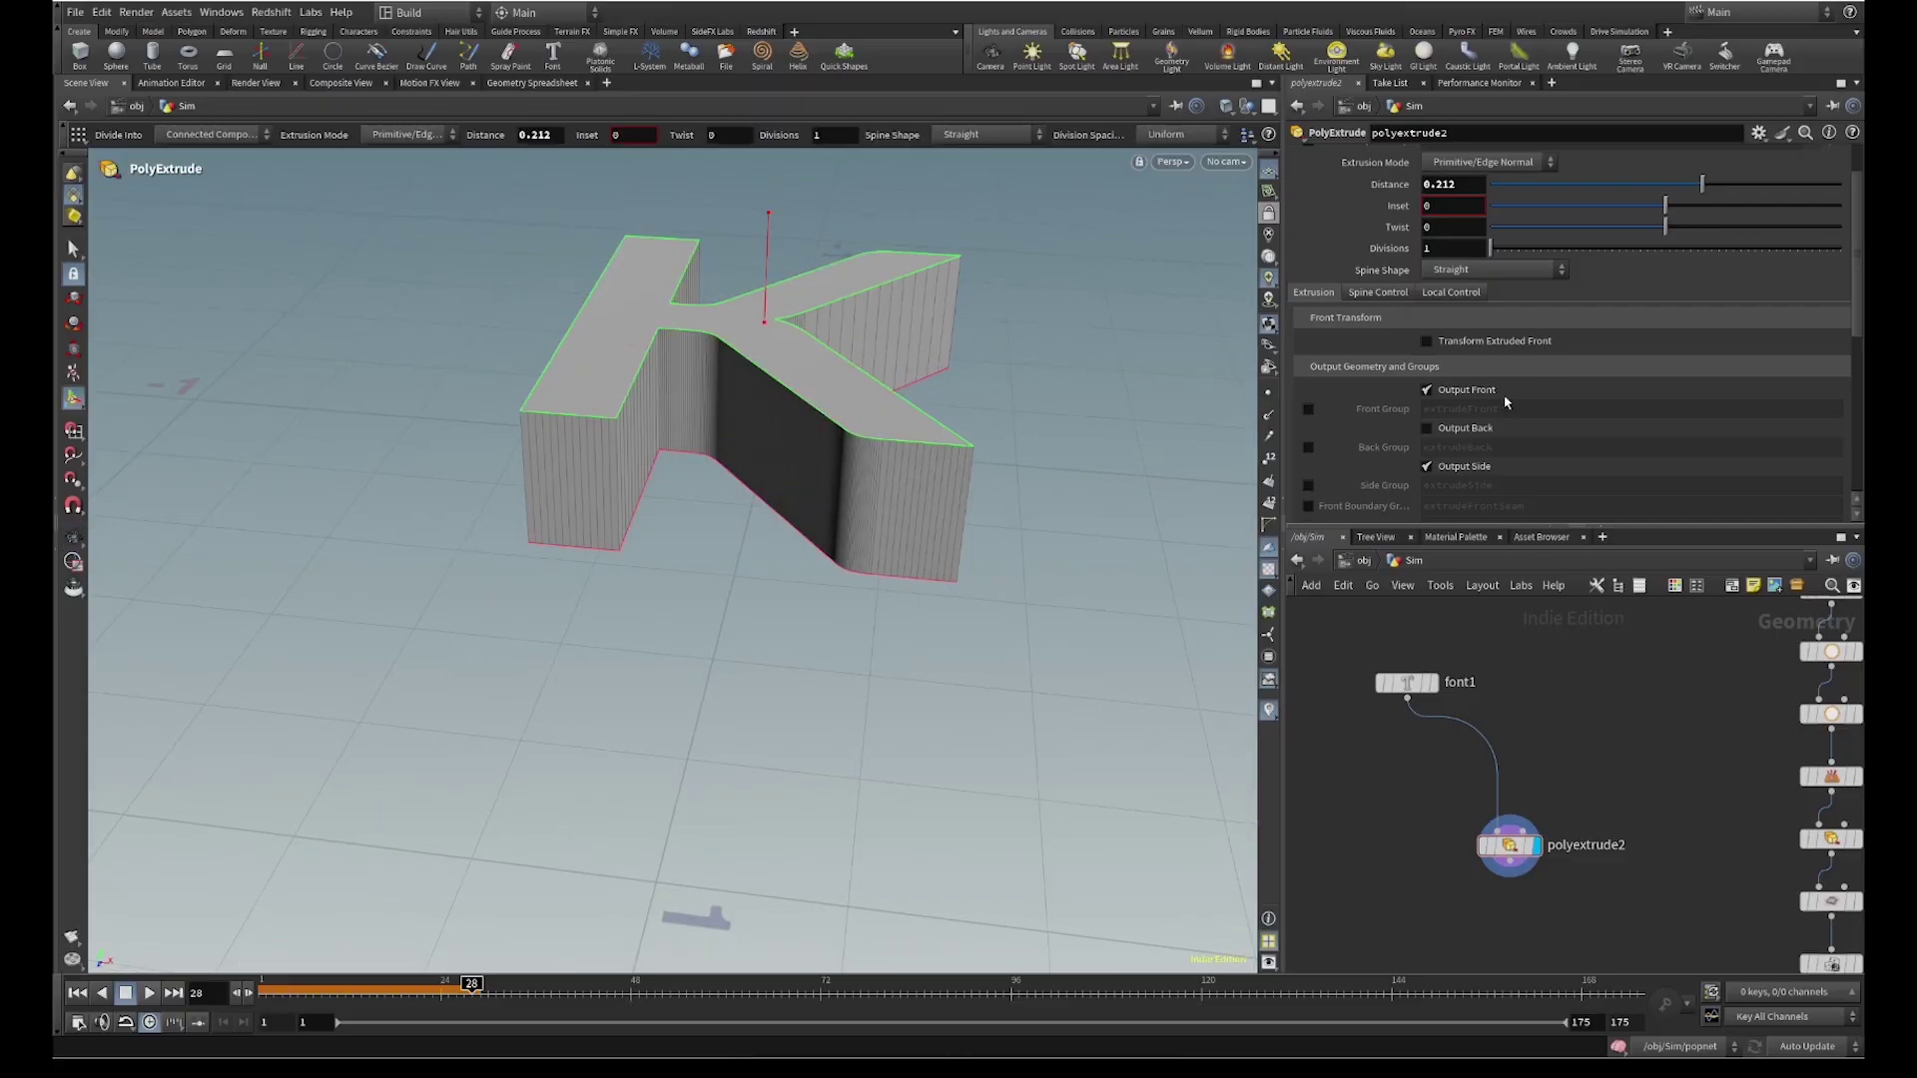
# Enable Output Back on the PolyExtrude and set its Divisions to 6
pyautogui.click(1426, 428)
pyautogui.press('Escape')
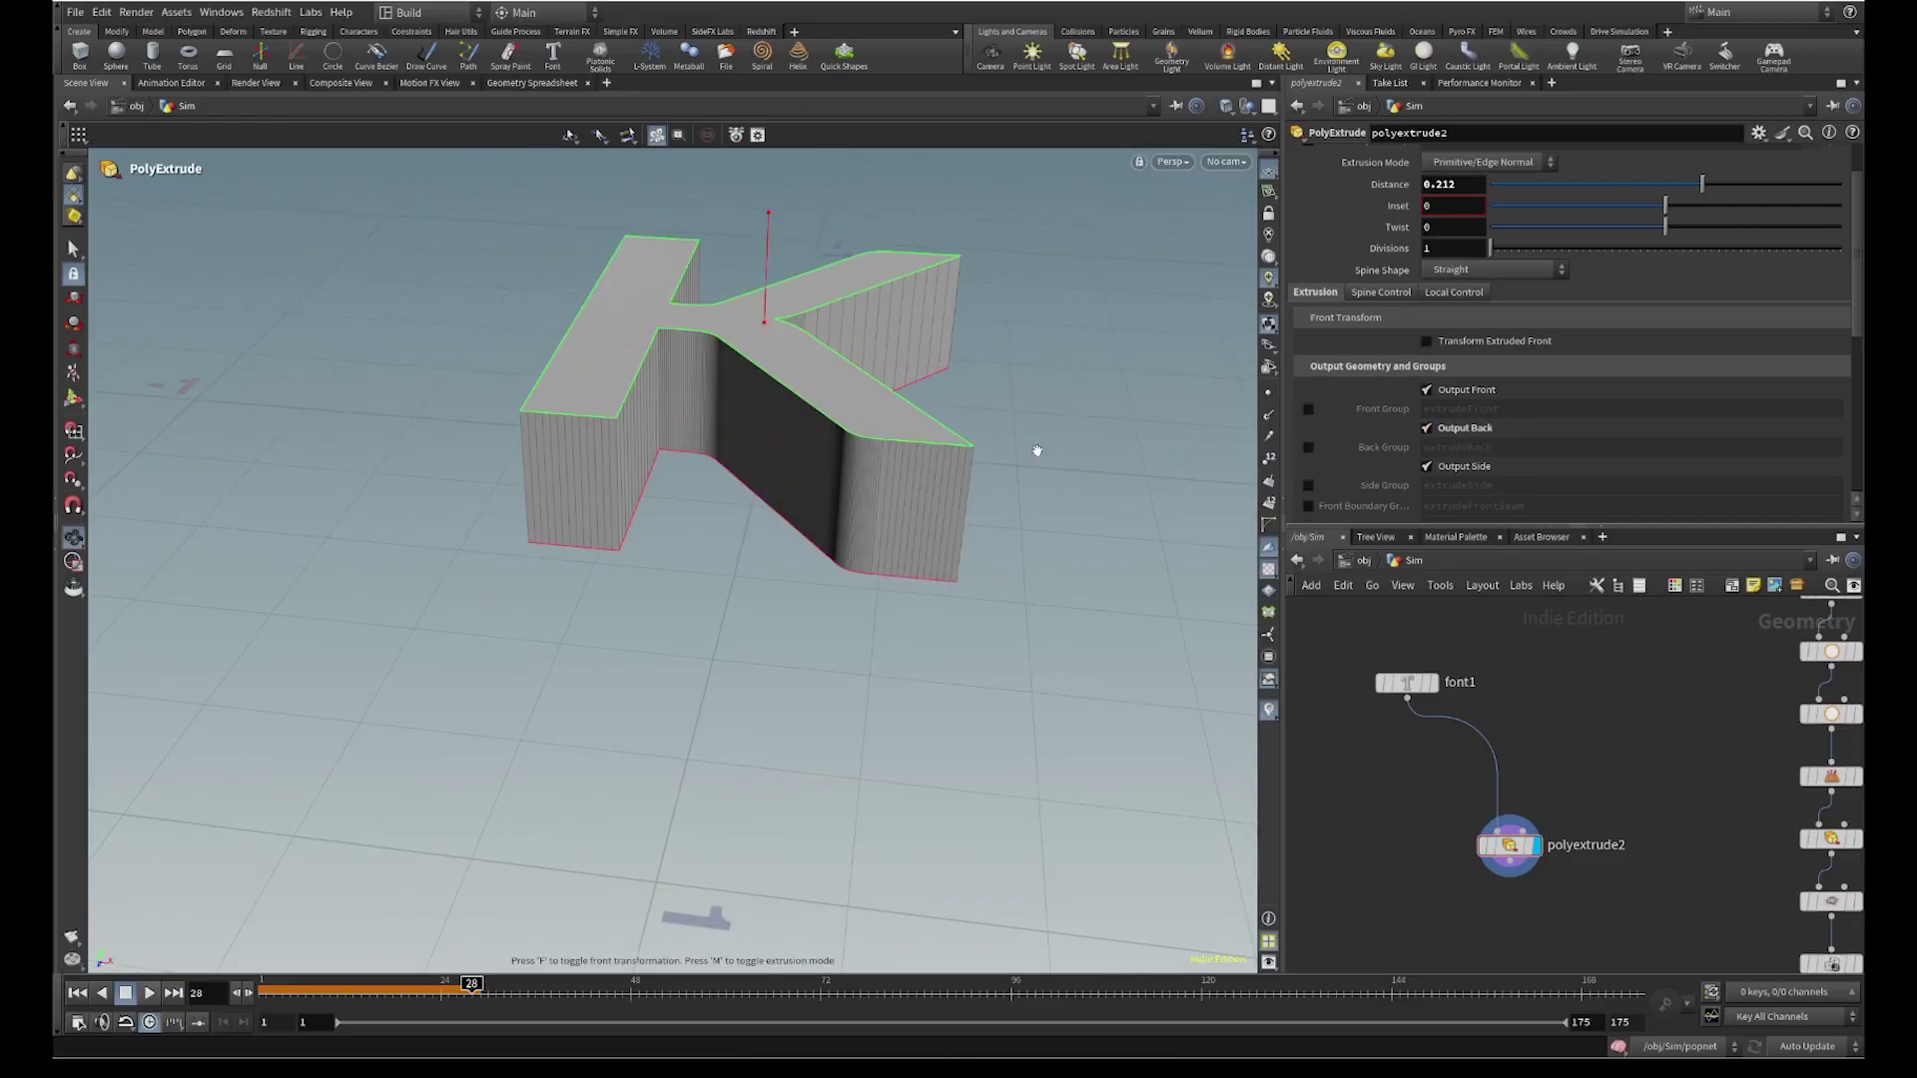
pyautogui.moveTo(1035, 445); pyautogui.dragTo(951, 489)
pyautogui.press('Return')
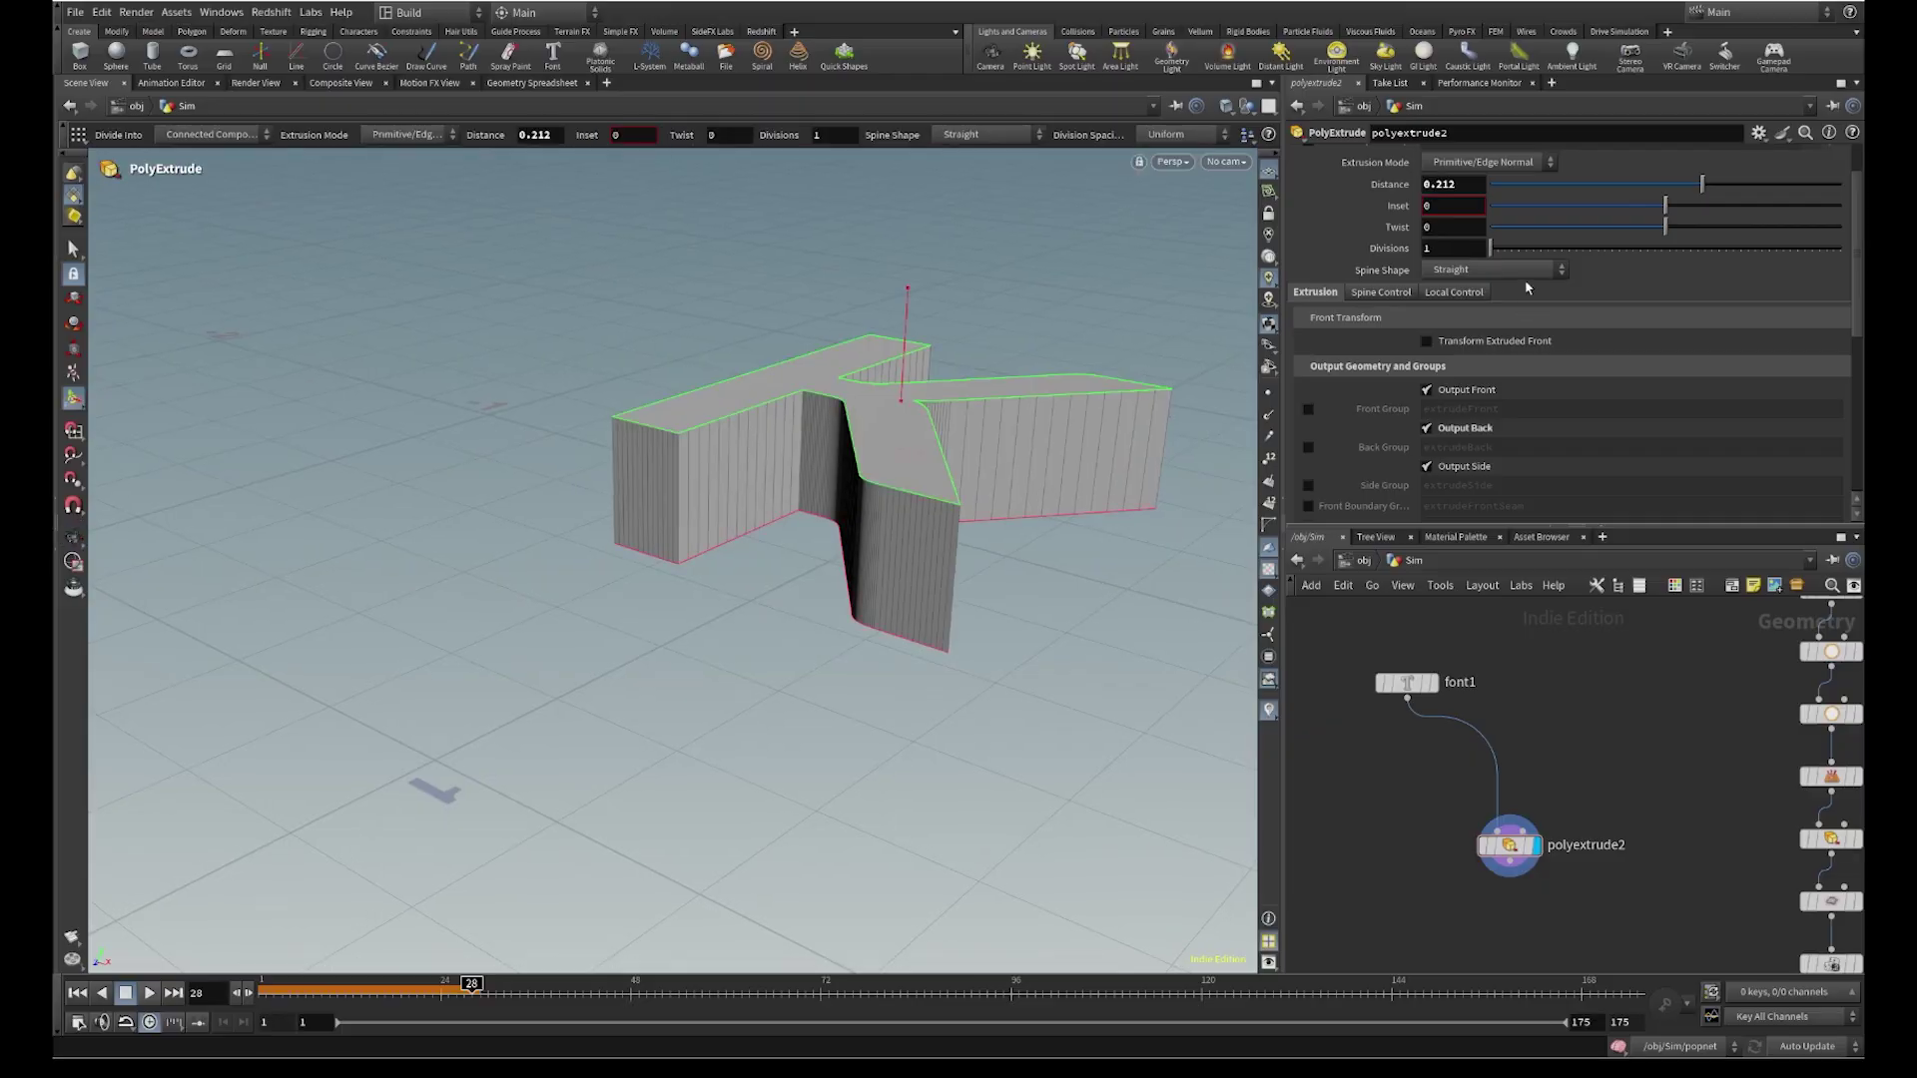
pyautogui.moveTo(1495, 253); pyautogui.dragTo(1506, 253)
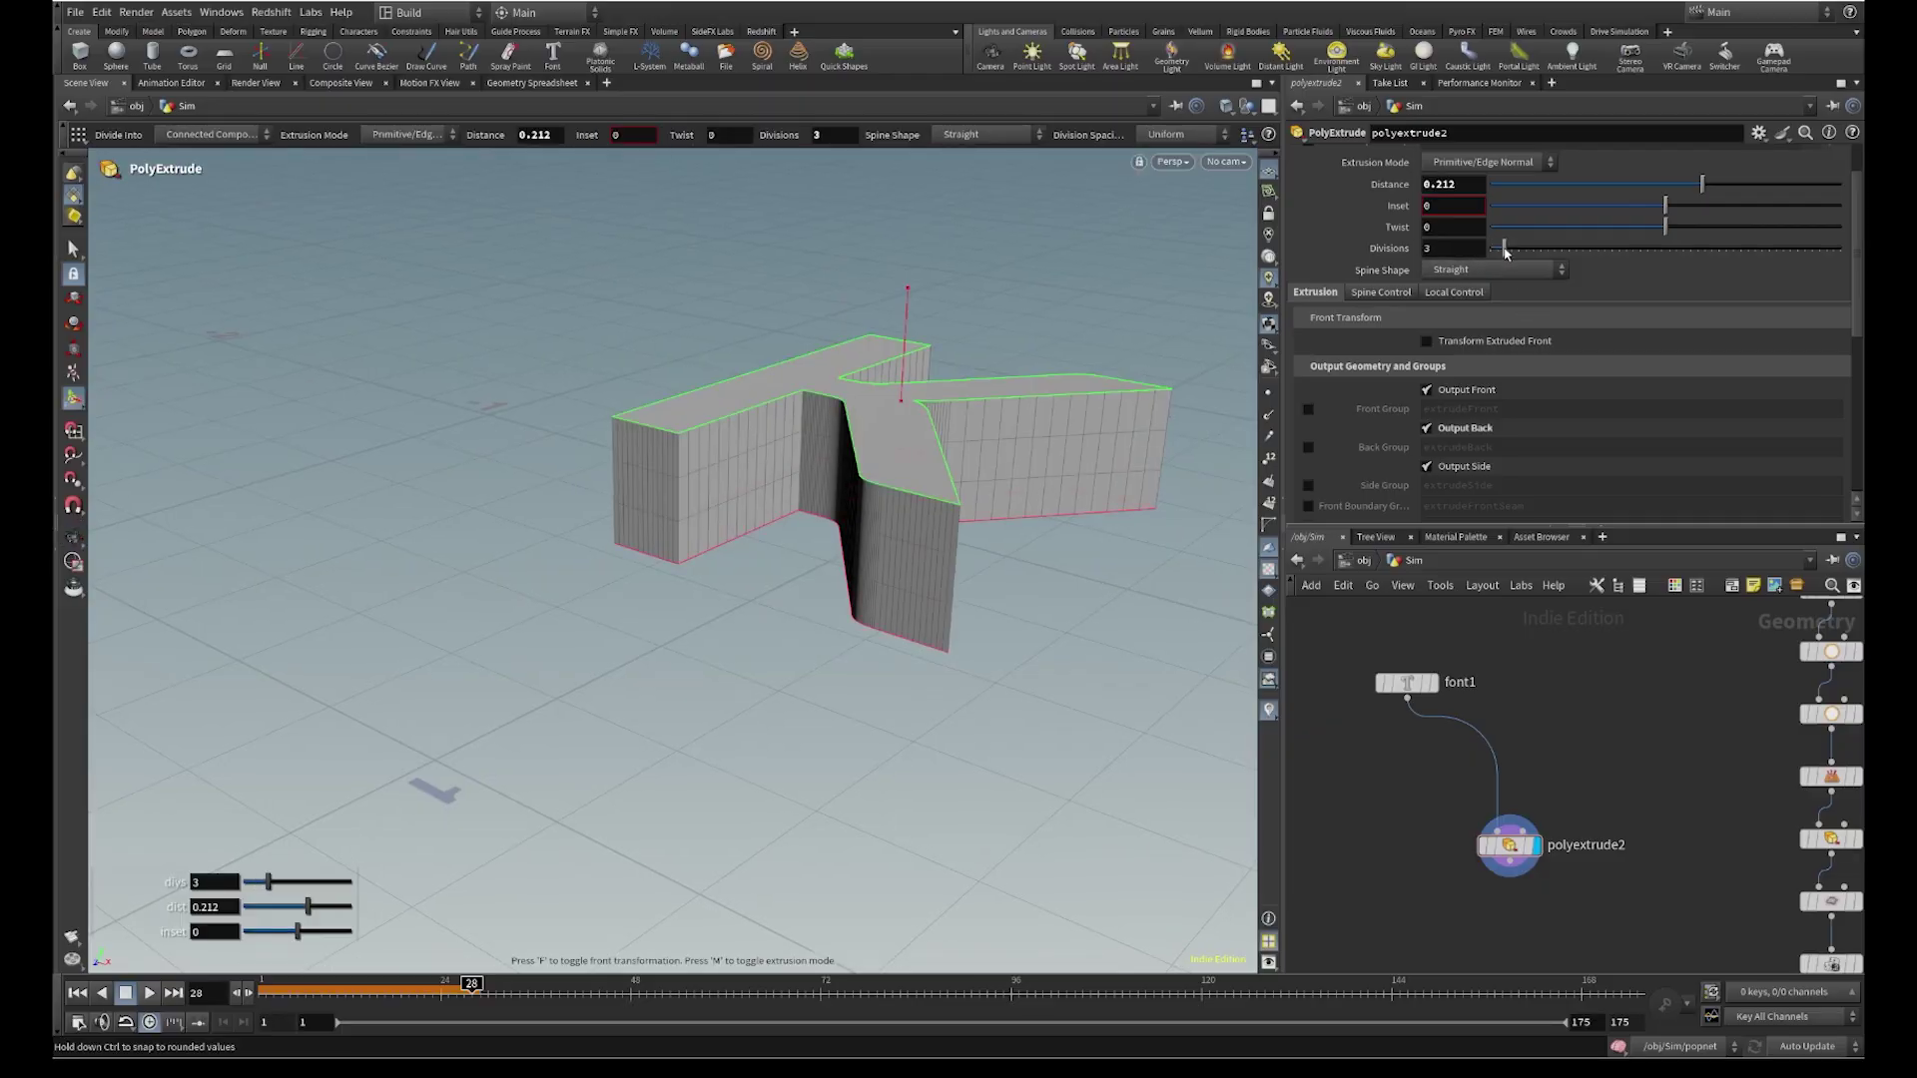
pyautogui.press('Escape')
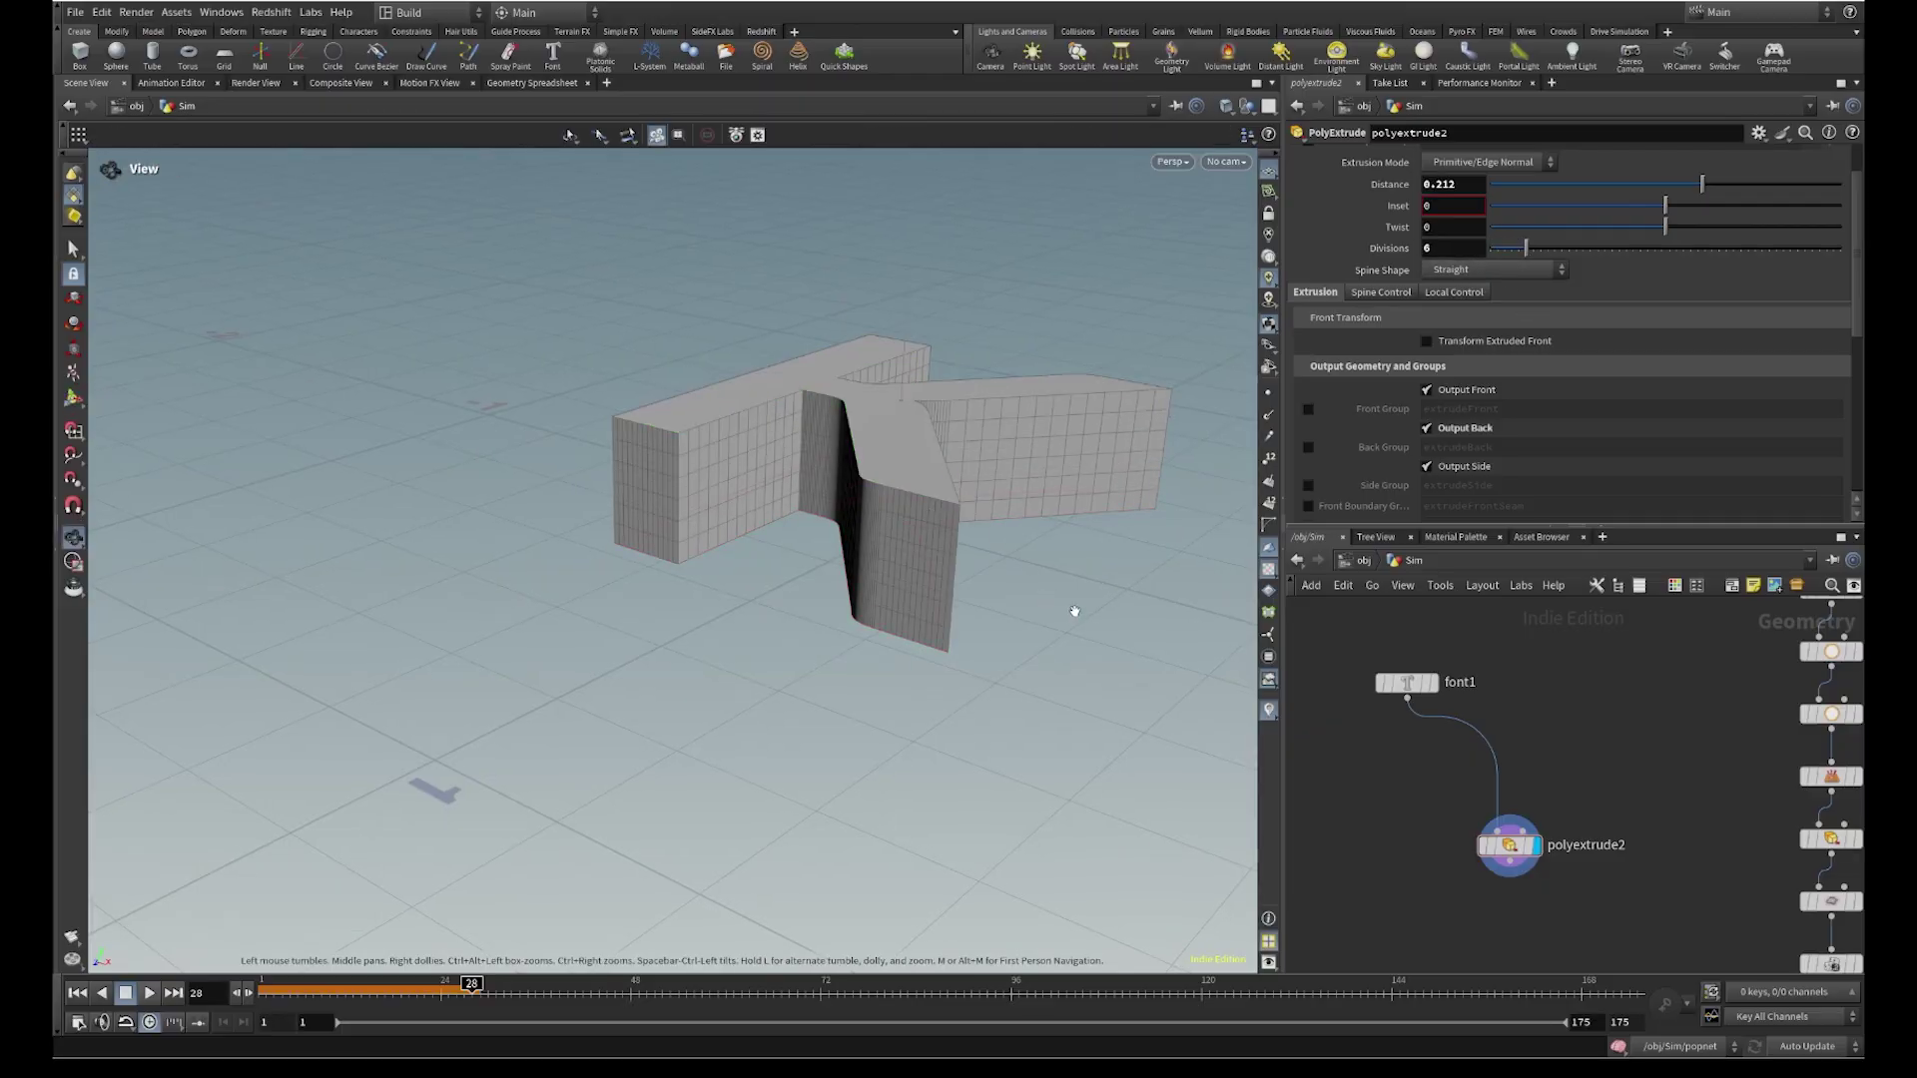
pyautogui.moveTo(1069, 608); pyautogui.dragTo(939, 633)
# Rewind to frame 1, move the PolyExtrude closer under the Font node and connect a Null named Collide to its output
pyautogui.moveTo(305, 986); pyautogui.dragTo(151, 992)
pyautogui.moveTo(1505, 854); pyautogui.dragTo(1452, 819)
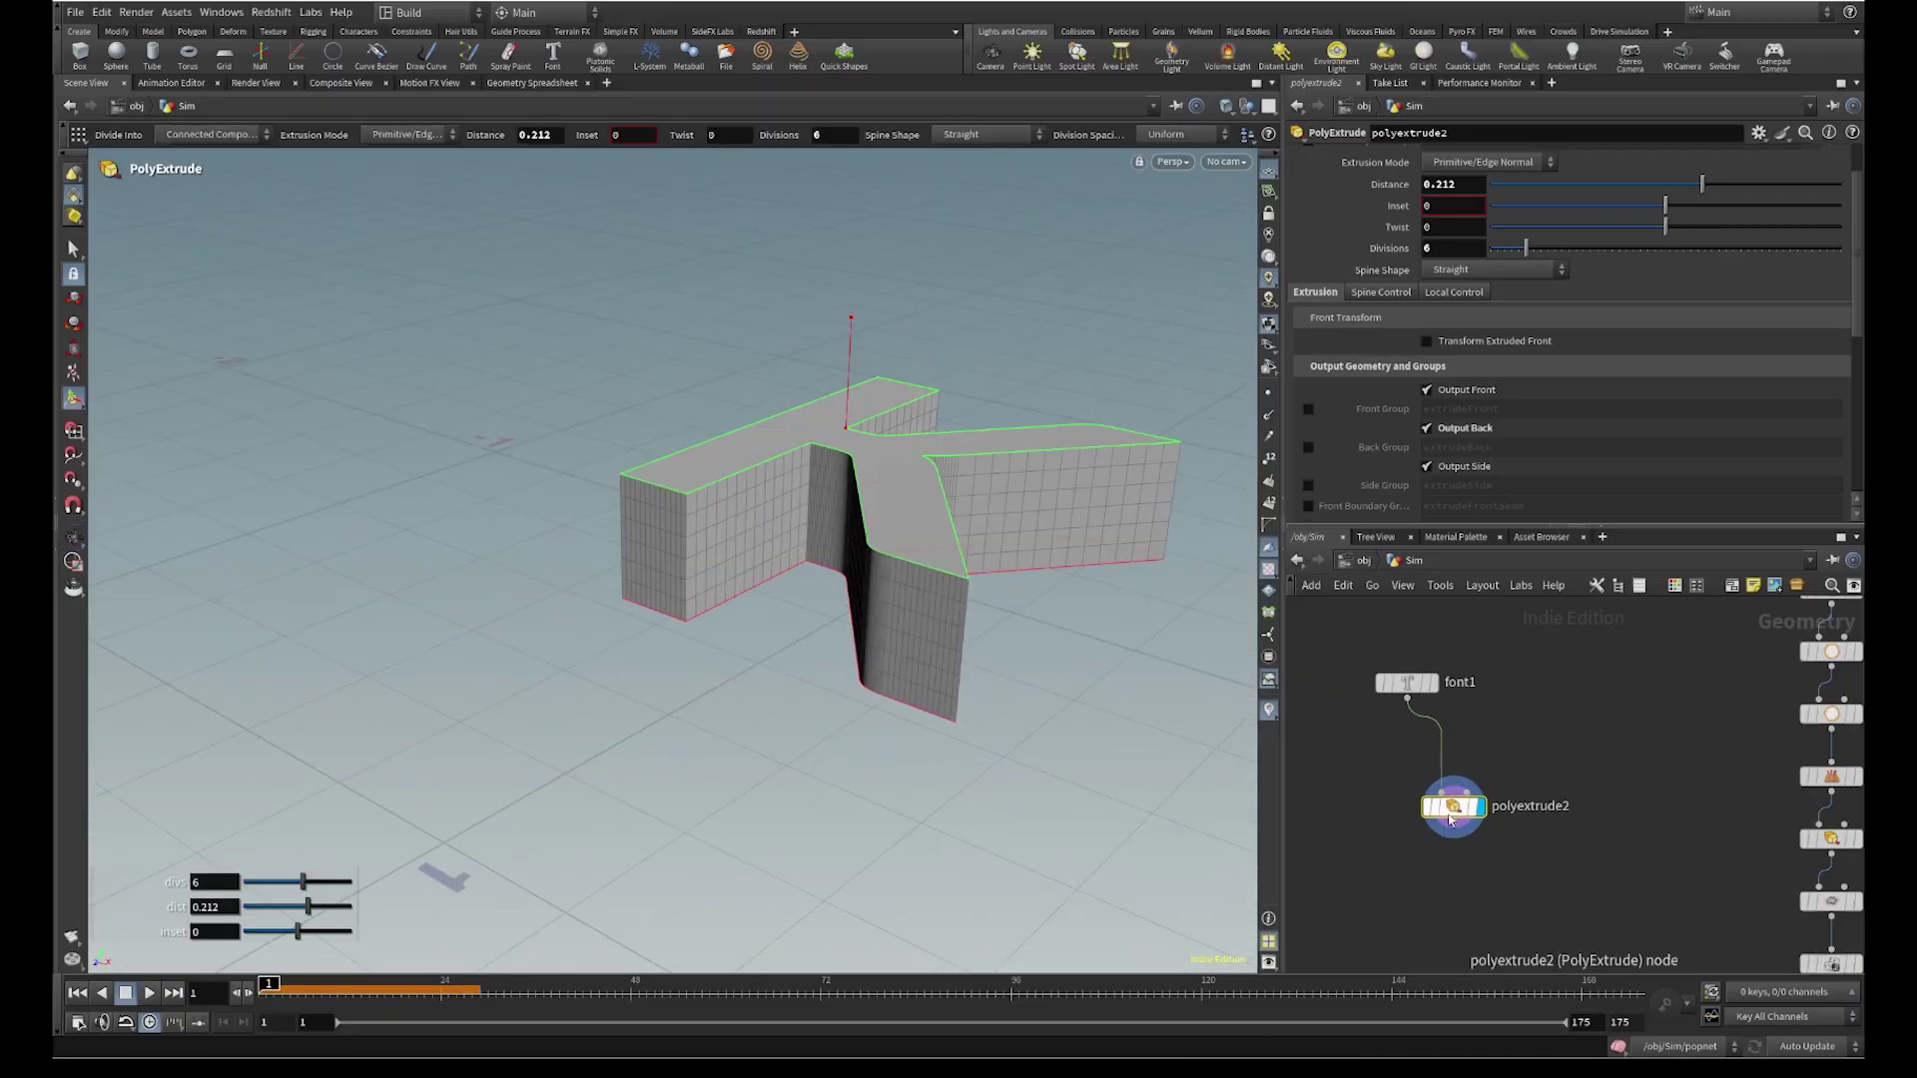
pyautogui.moveTo(1516, 890); pyautogui.dragTo(1532, 821, button='middle')
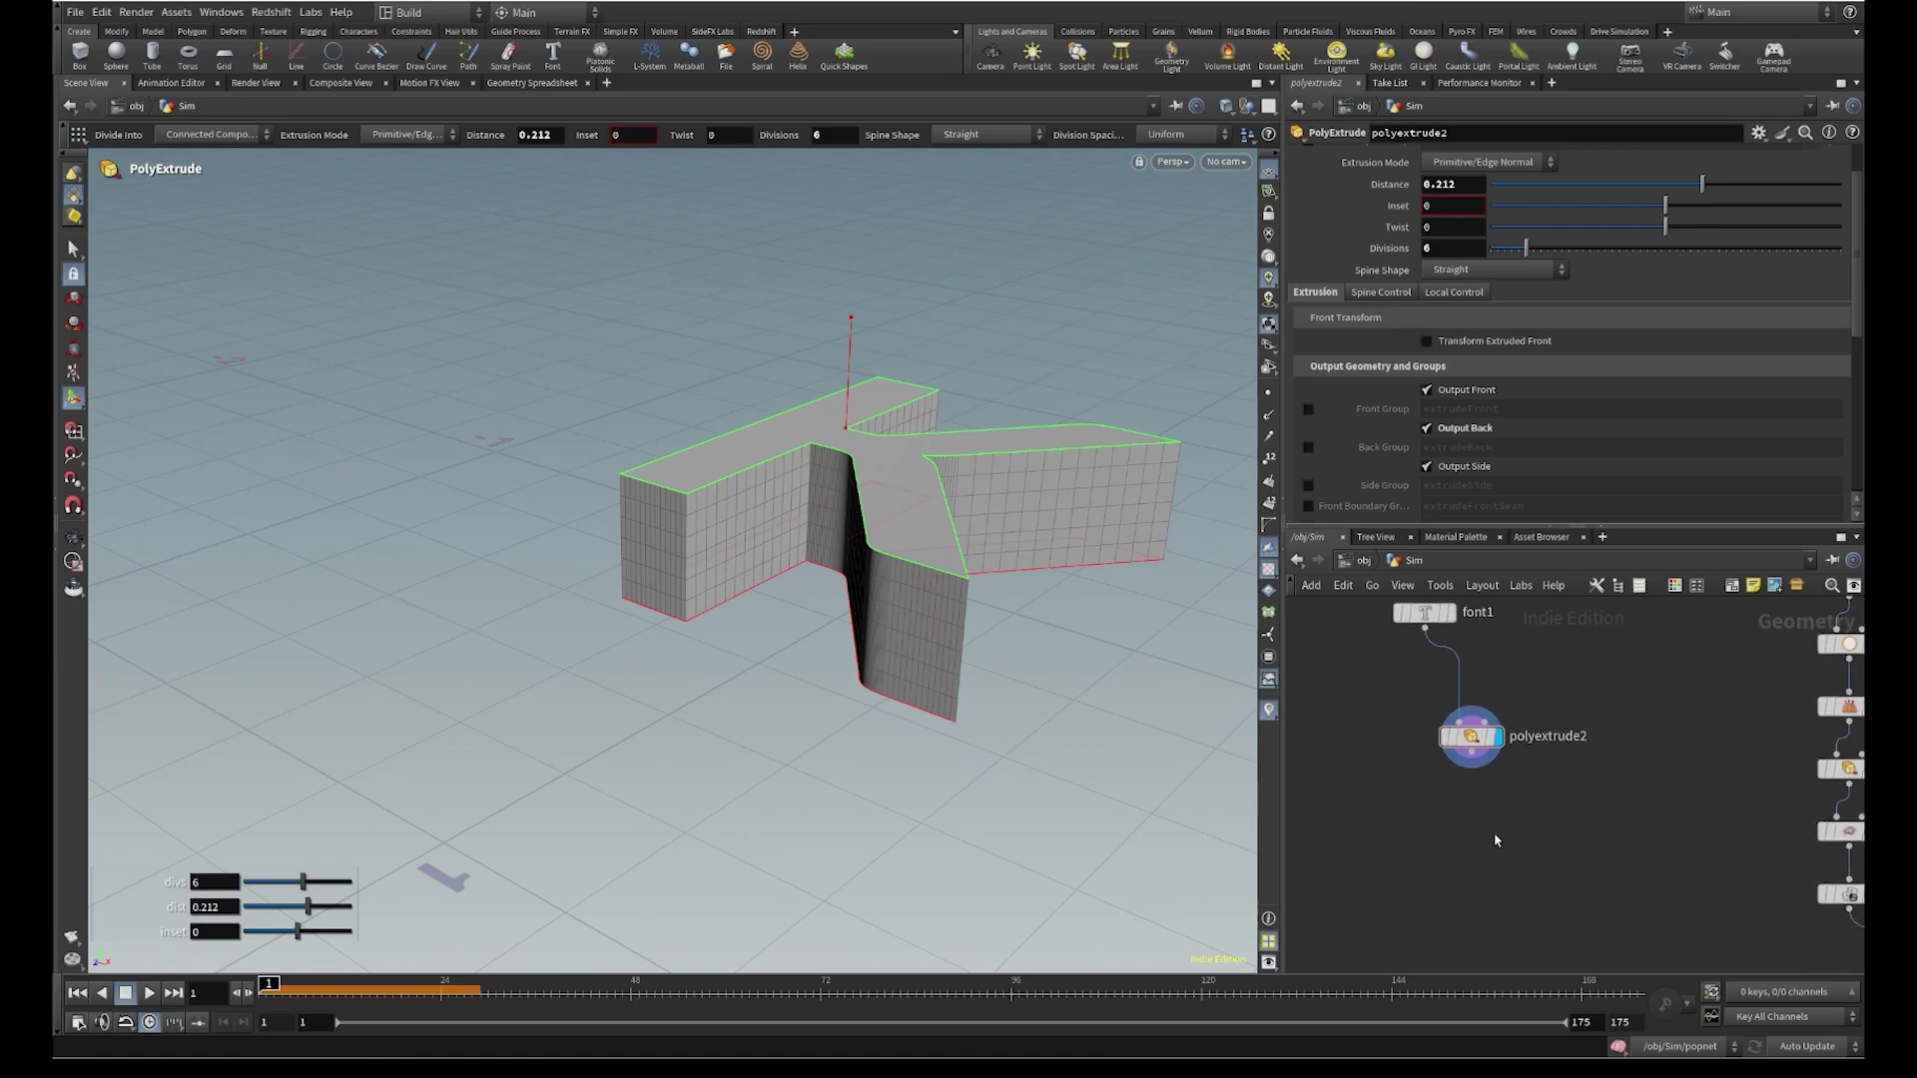
pyautogui.click(1459, 773)
pyautogui.press('Tab')
pyautogui.write('NULL')
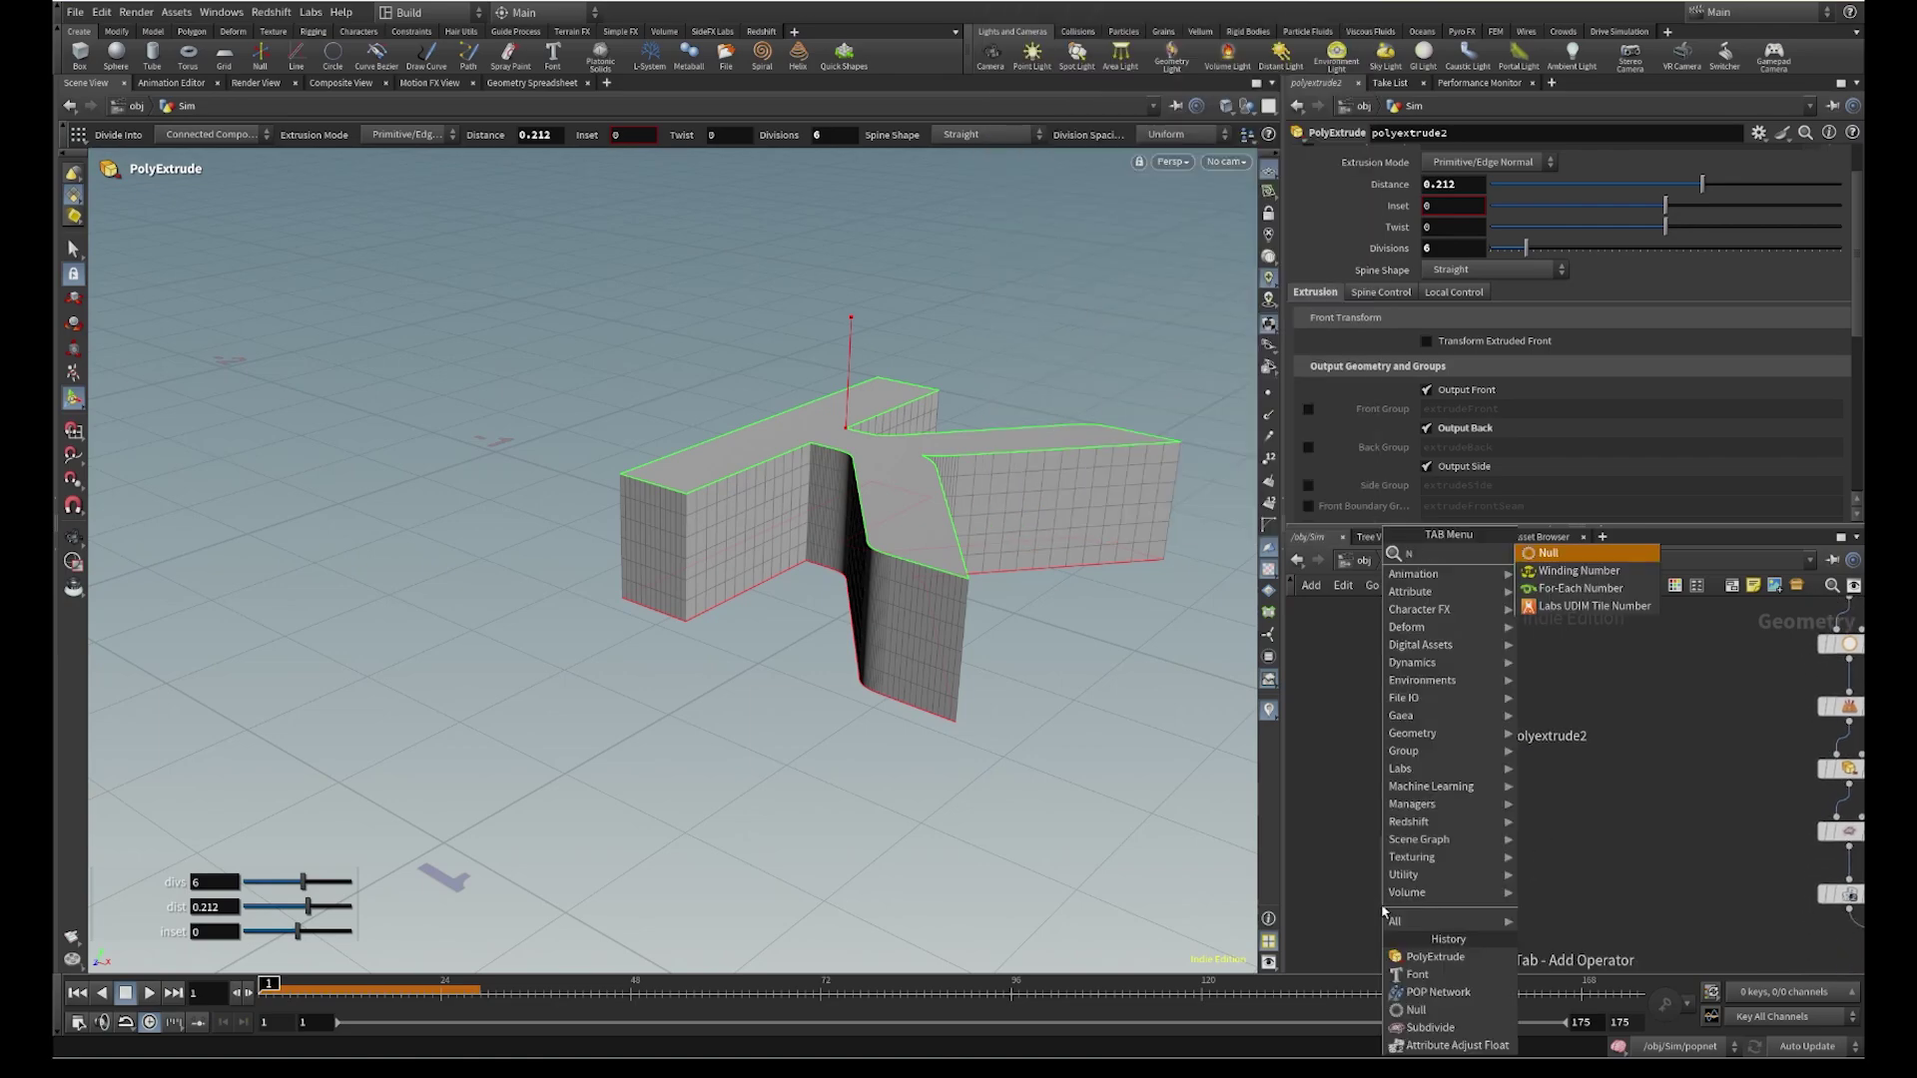
pyautogui.press('Return')
pyautogui.click(1383, 904)
pyautogui.click(1417, 905)
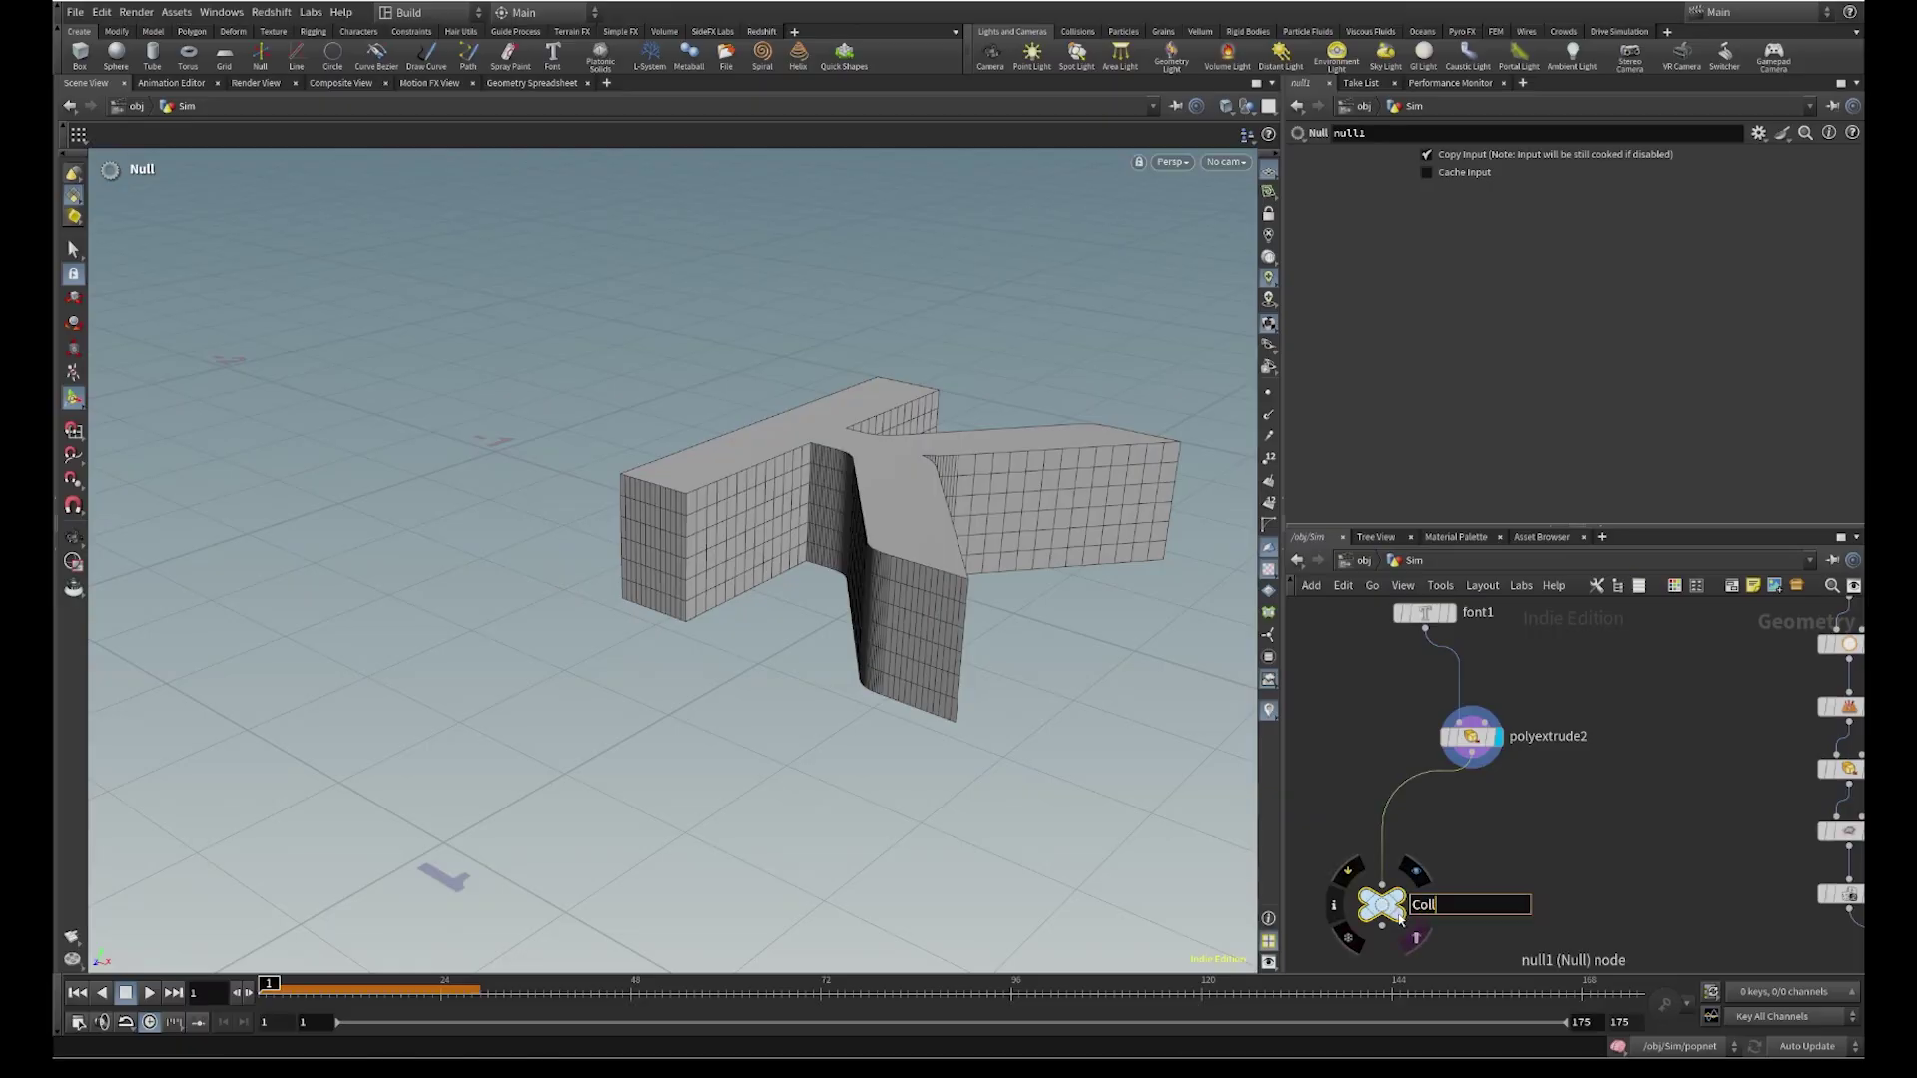
pyautogui.write('Collide')
pyautogui.press('Return')
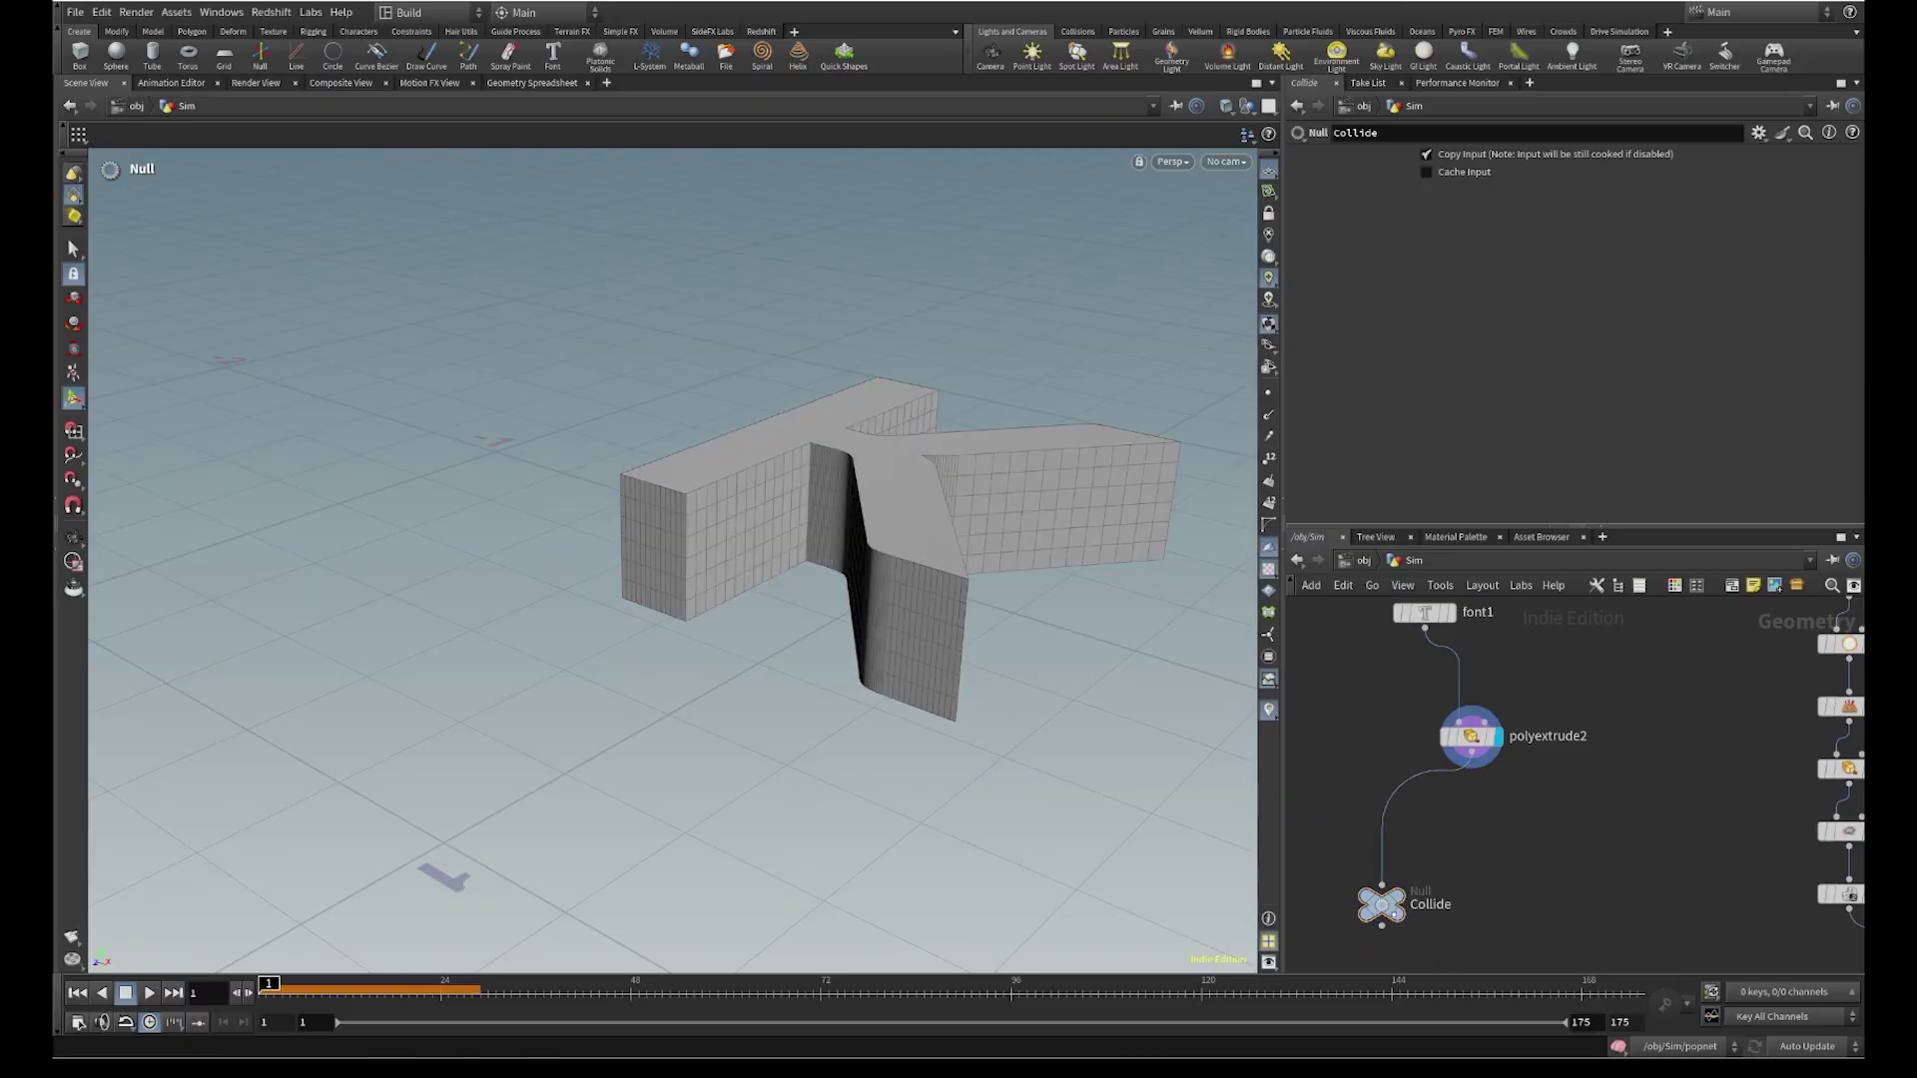
# Lay out the letter's node chain, display the Collide null and offset it to one side below the PolyExtrude
pyautogui.press('l')
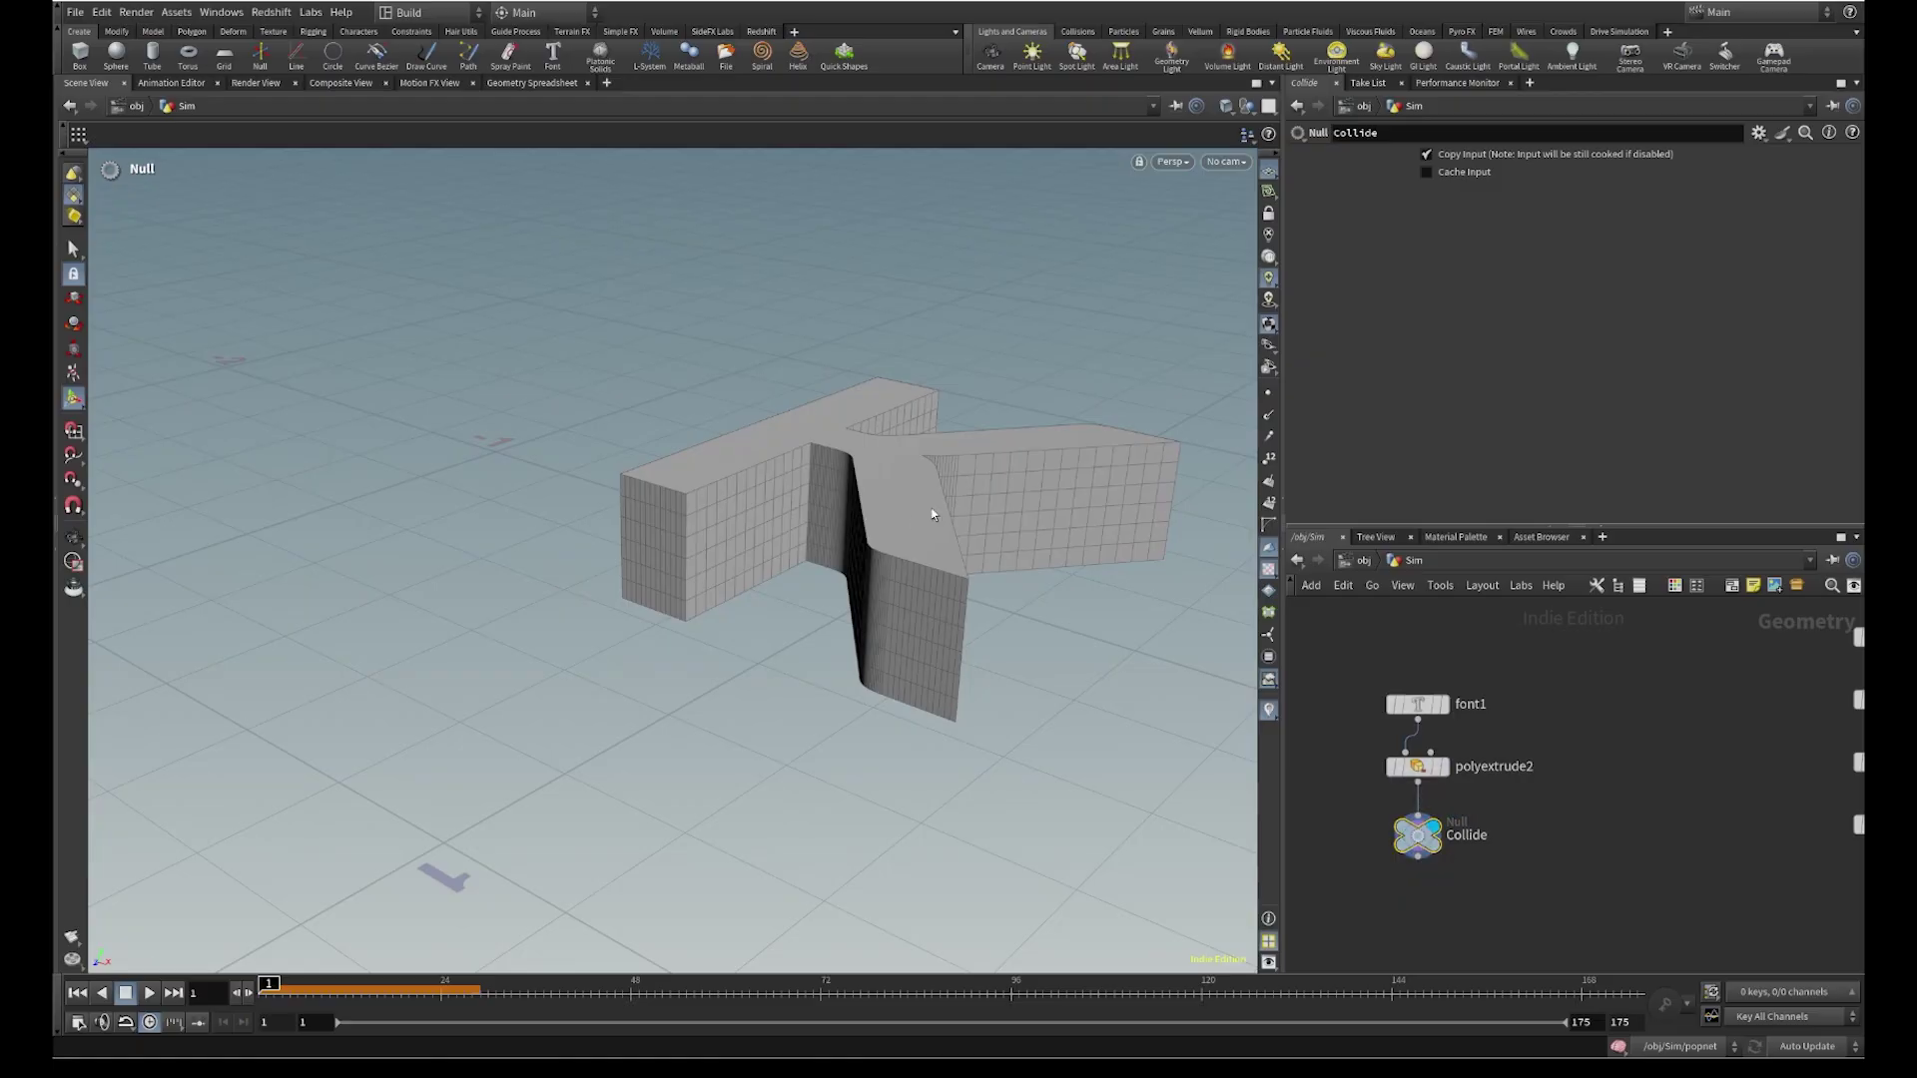
pyautogui.press('h')
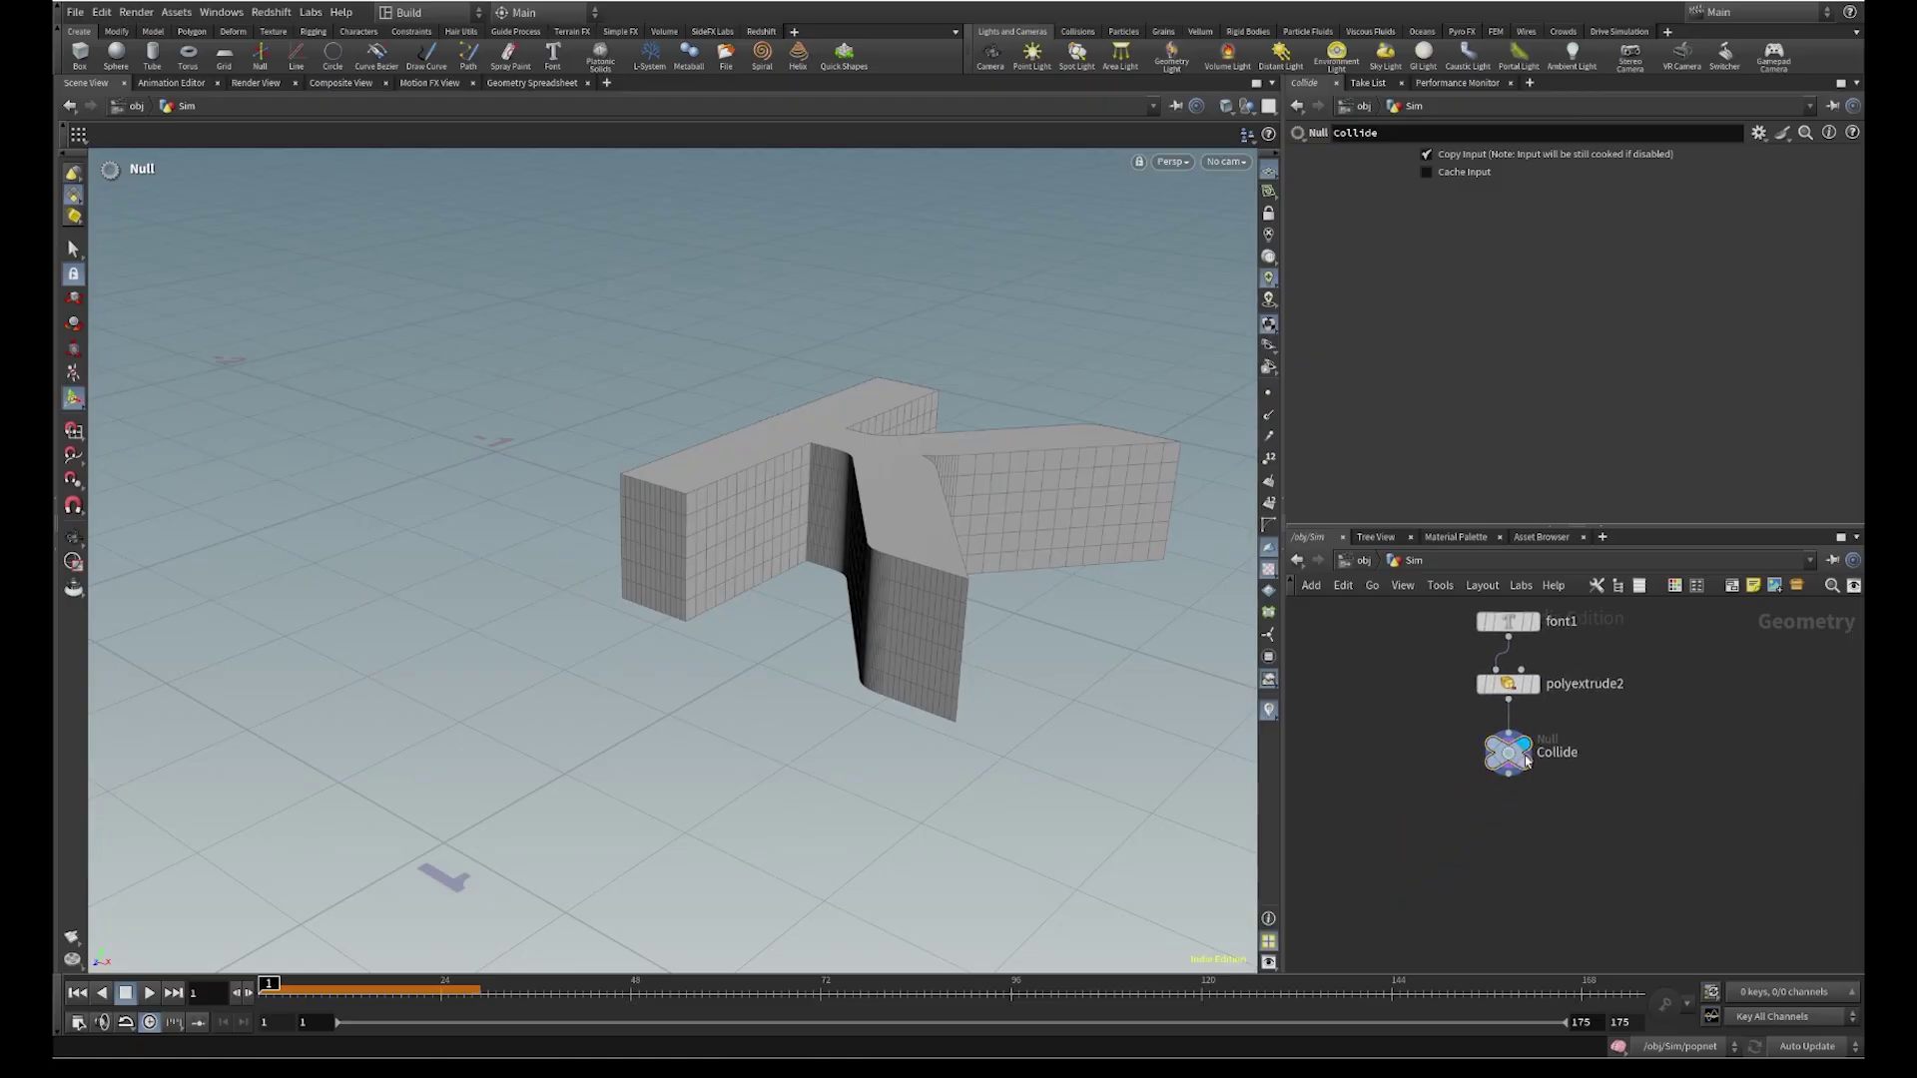
pyautogui.moveTo(1526, 761); pyautogui.dragTo(1400, 862)
pyautogui.press('h')
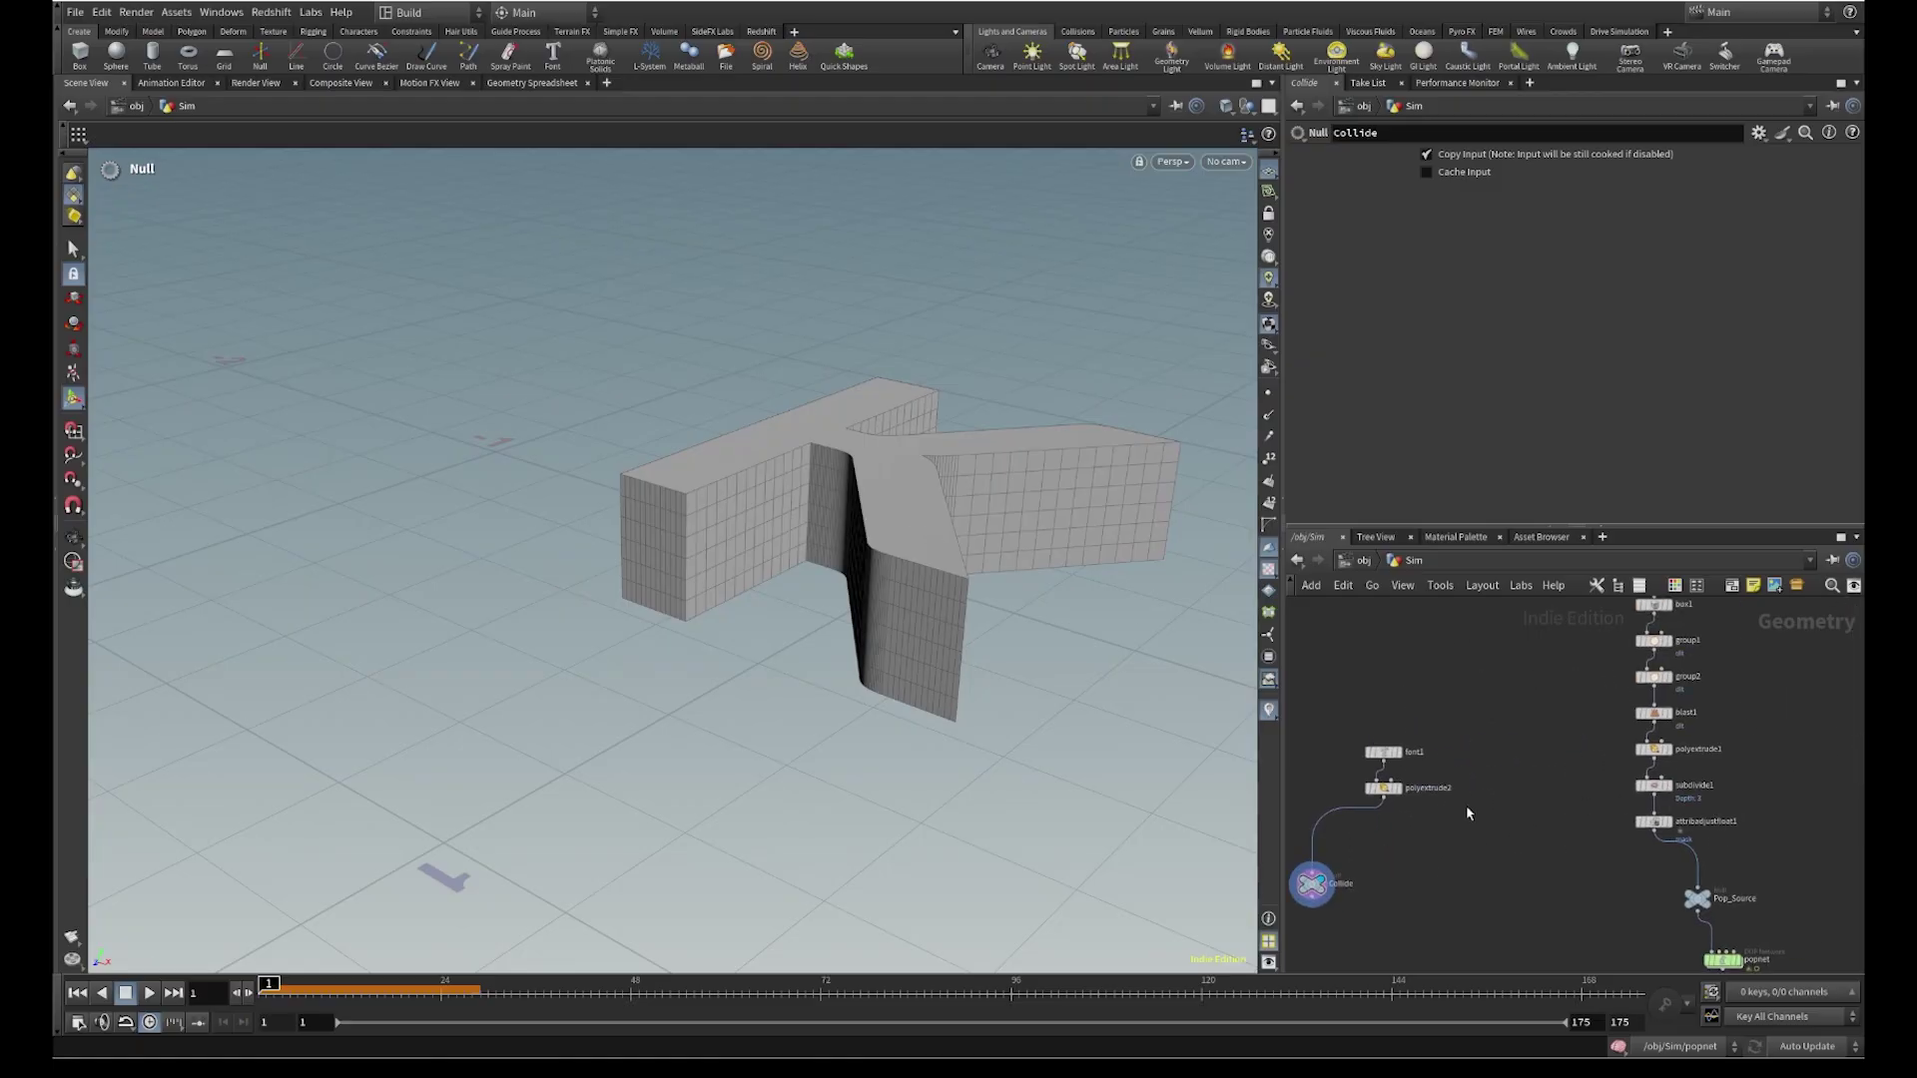
pyautogui.press('Escape')
pyautogui.moveTo(851, 543); pyautogui.dragTo(788, 599)
pyautogui.press('Return')
pyautogui.moveTo(1508, 736); pyautogui.dragTo(1493, 762, button='middle')
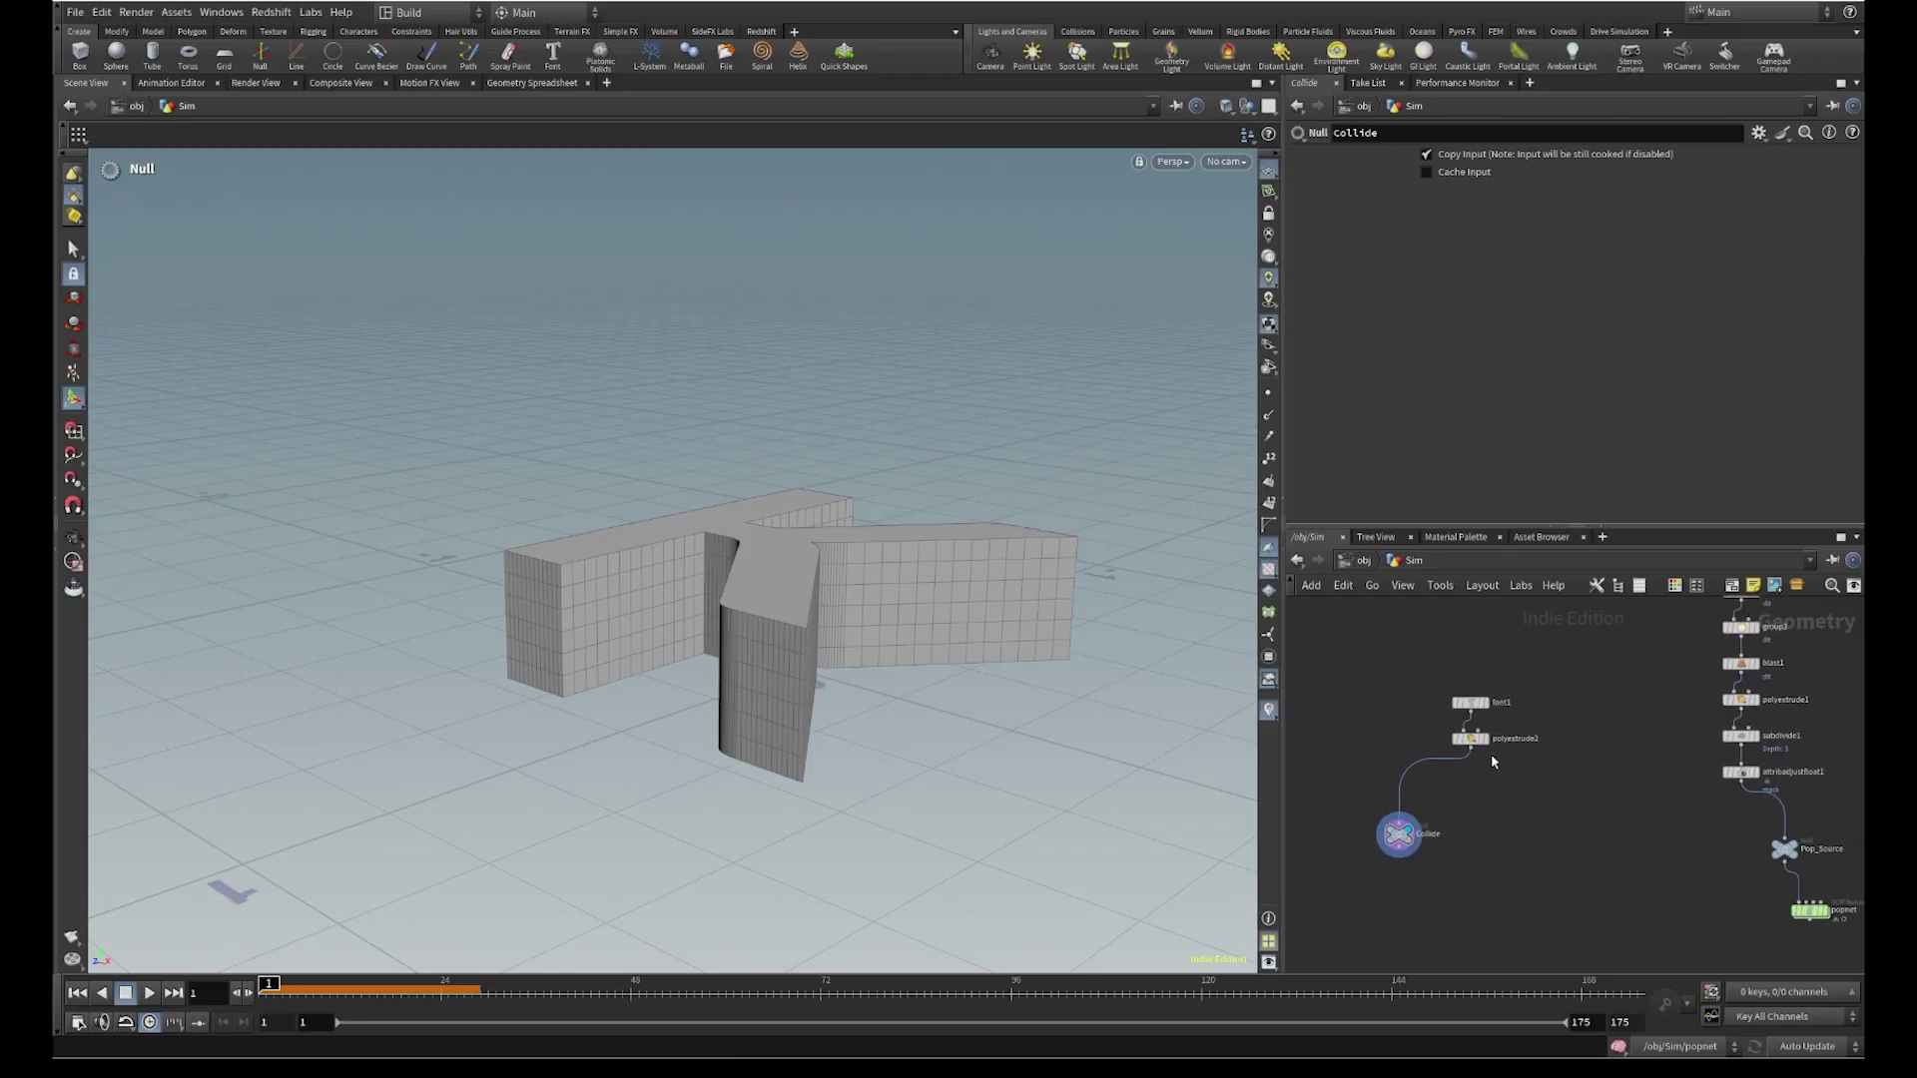
pyautogui.scroll(4, 1492, 762)
pyautogui.click(1454, 738)
pyautogui.press('Tab')
pyautogui.write('sc')
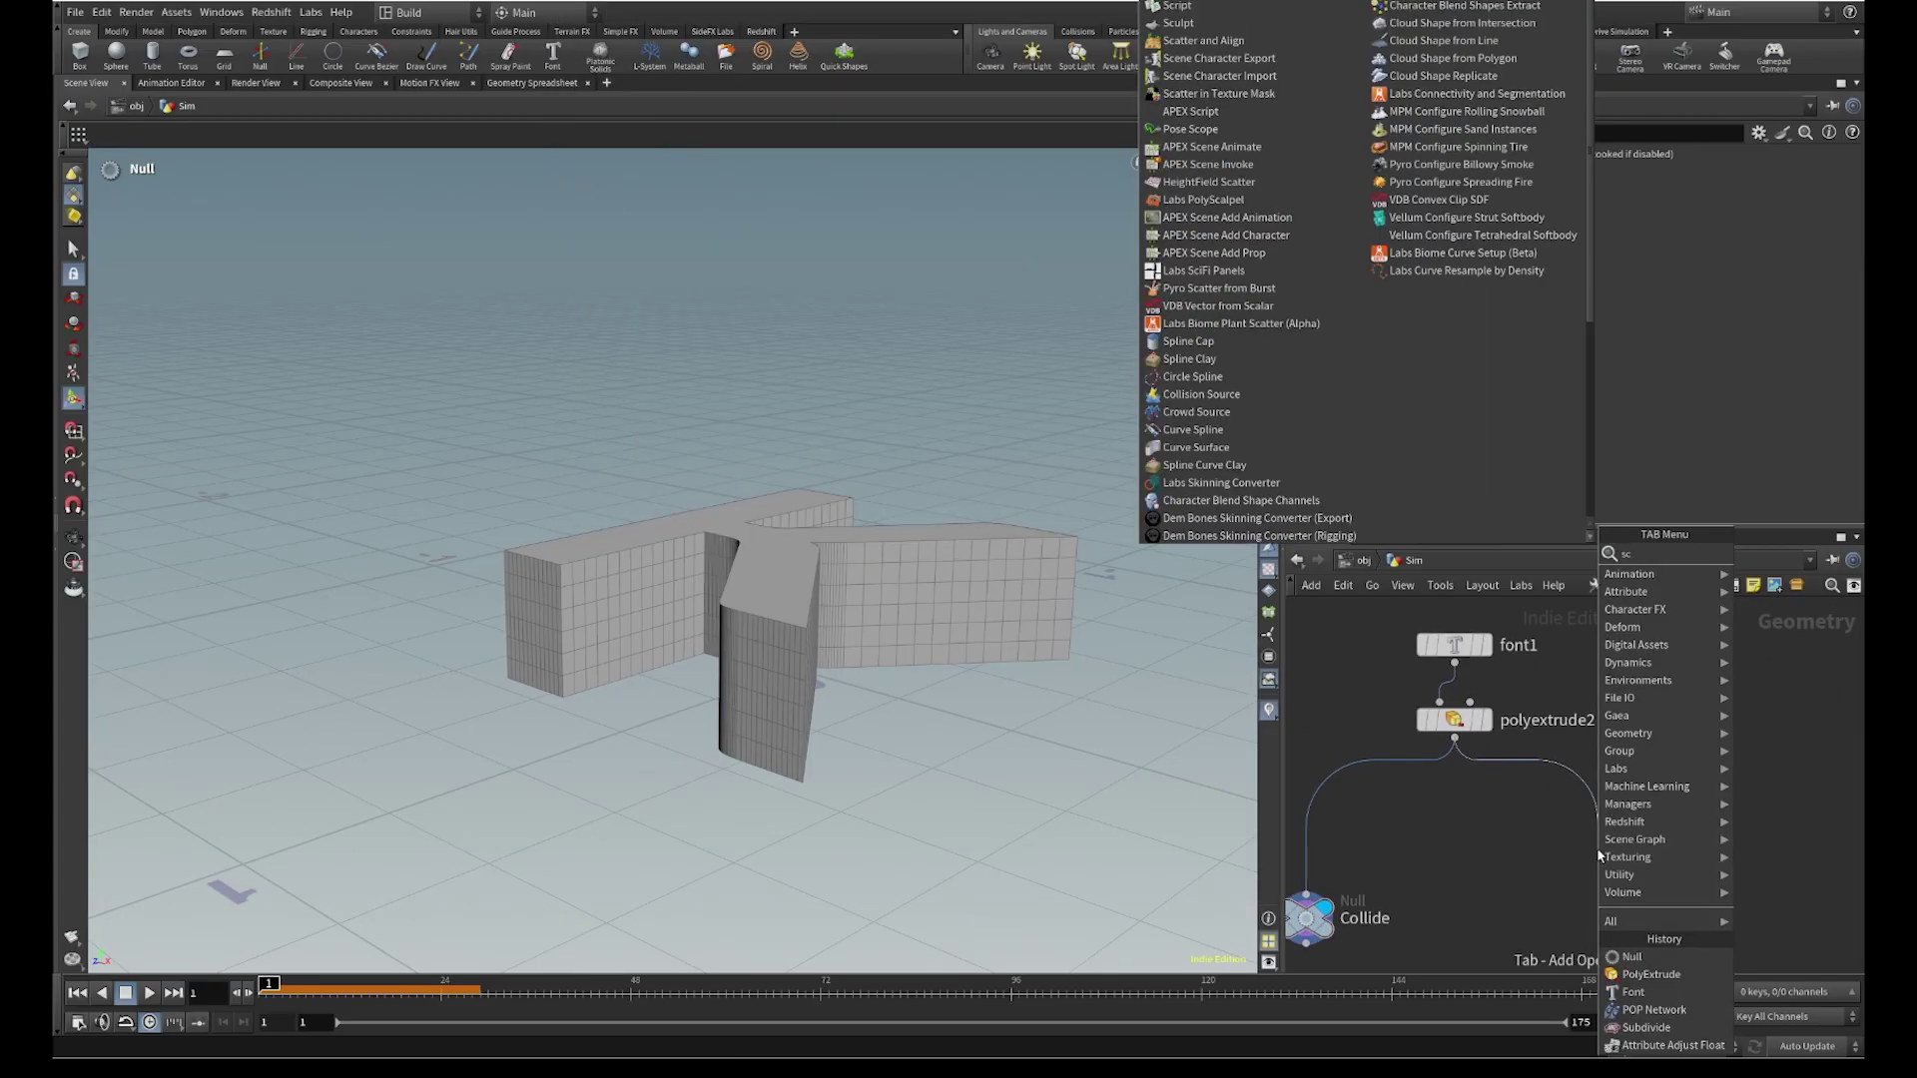
pyautogui.write(' a')
pyautogui.press('Return')
pyautogui.click(1597, 856)
pyautogui.click(1631, 857)
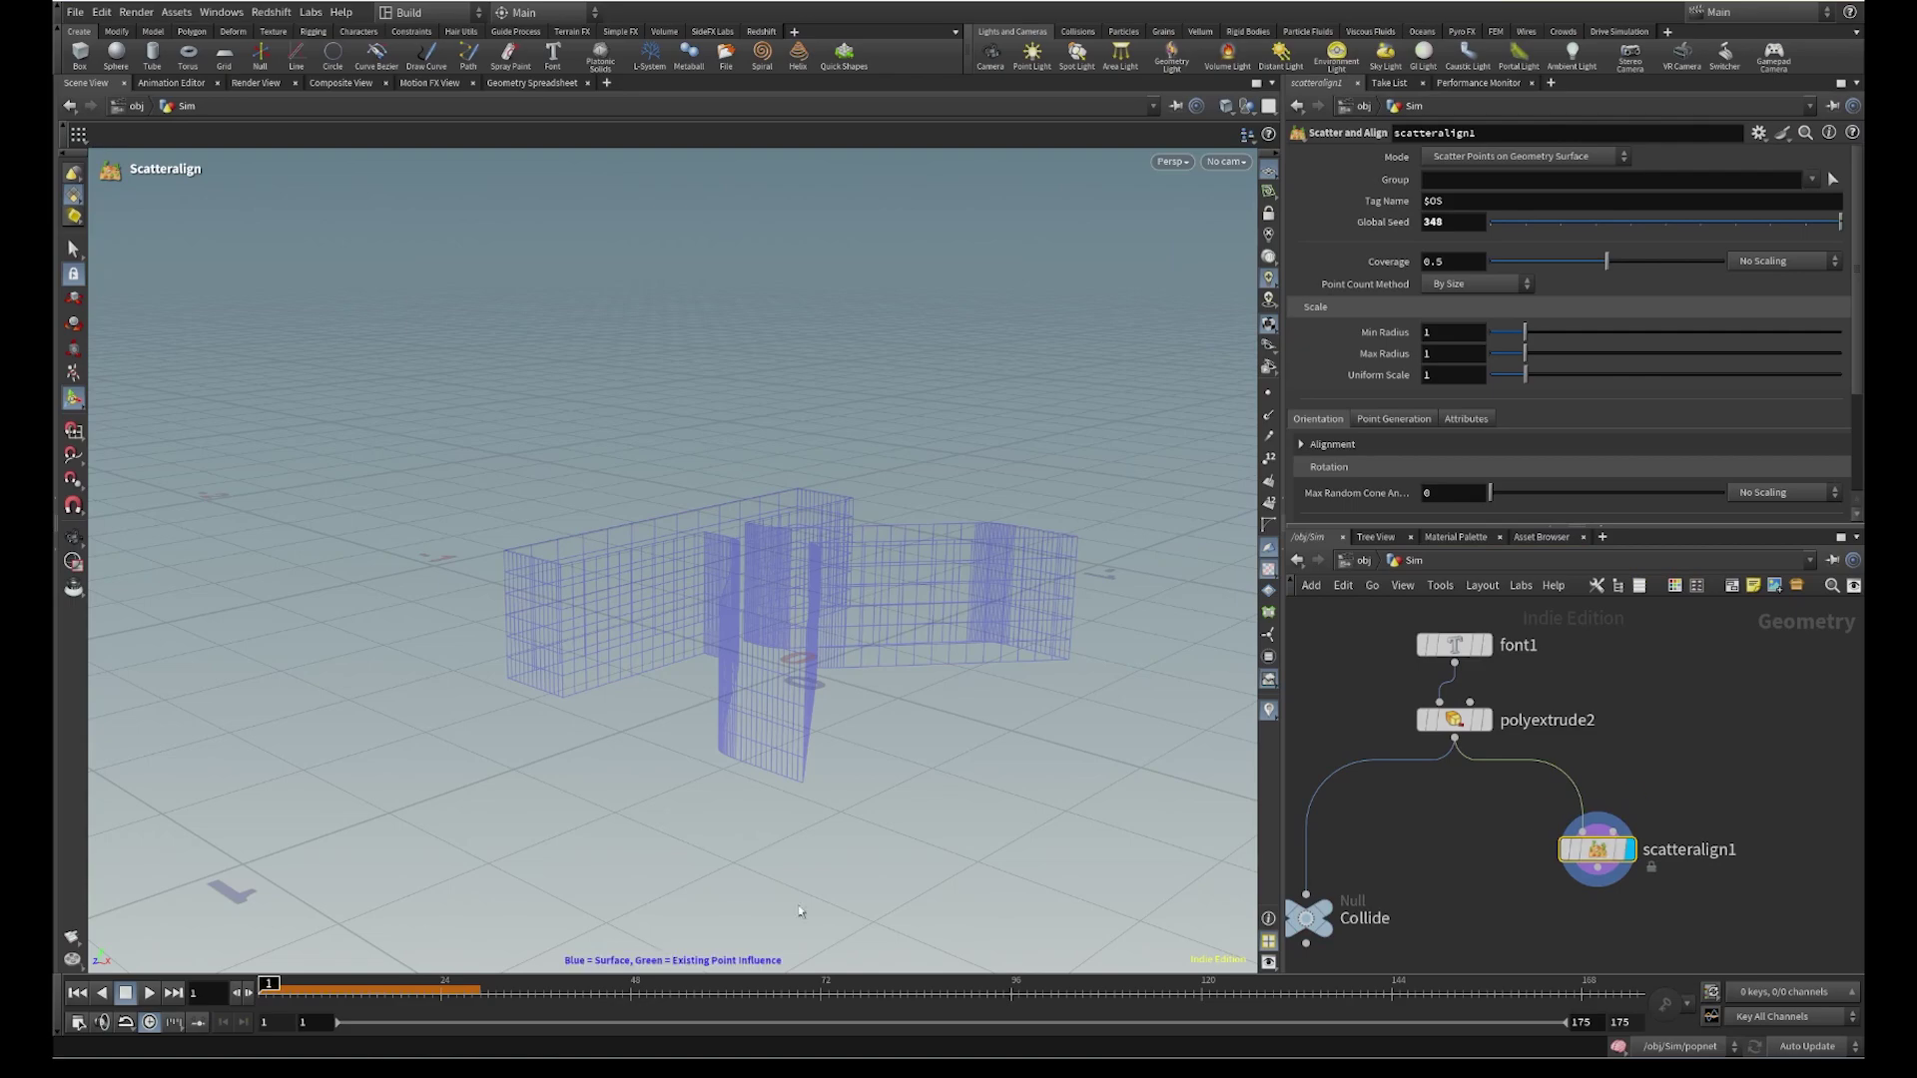
pyautogui.click(77, 994)
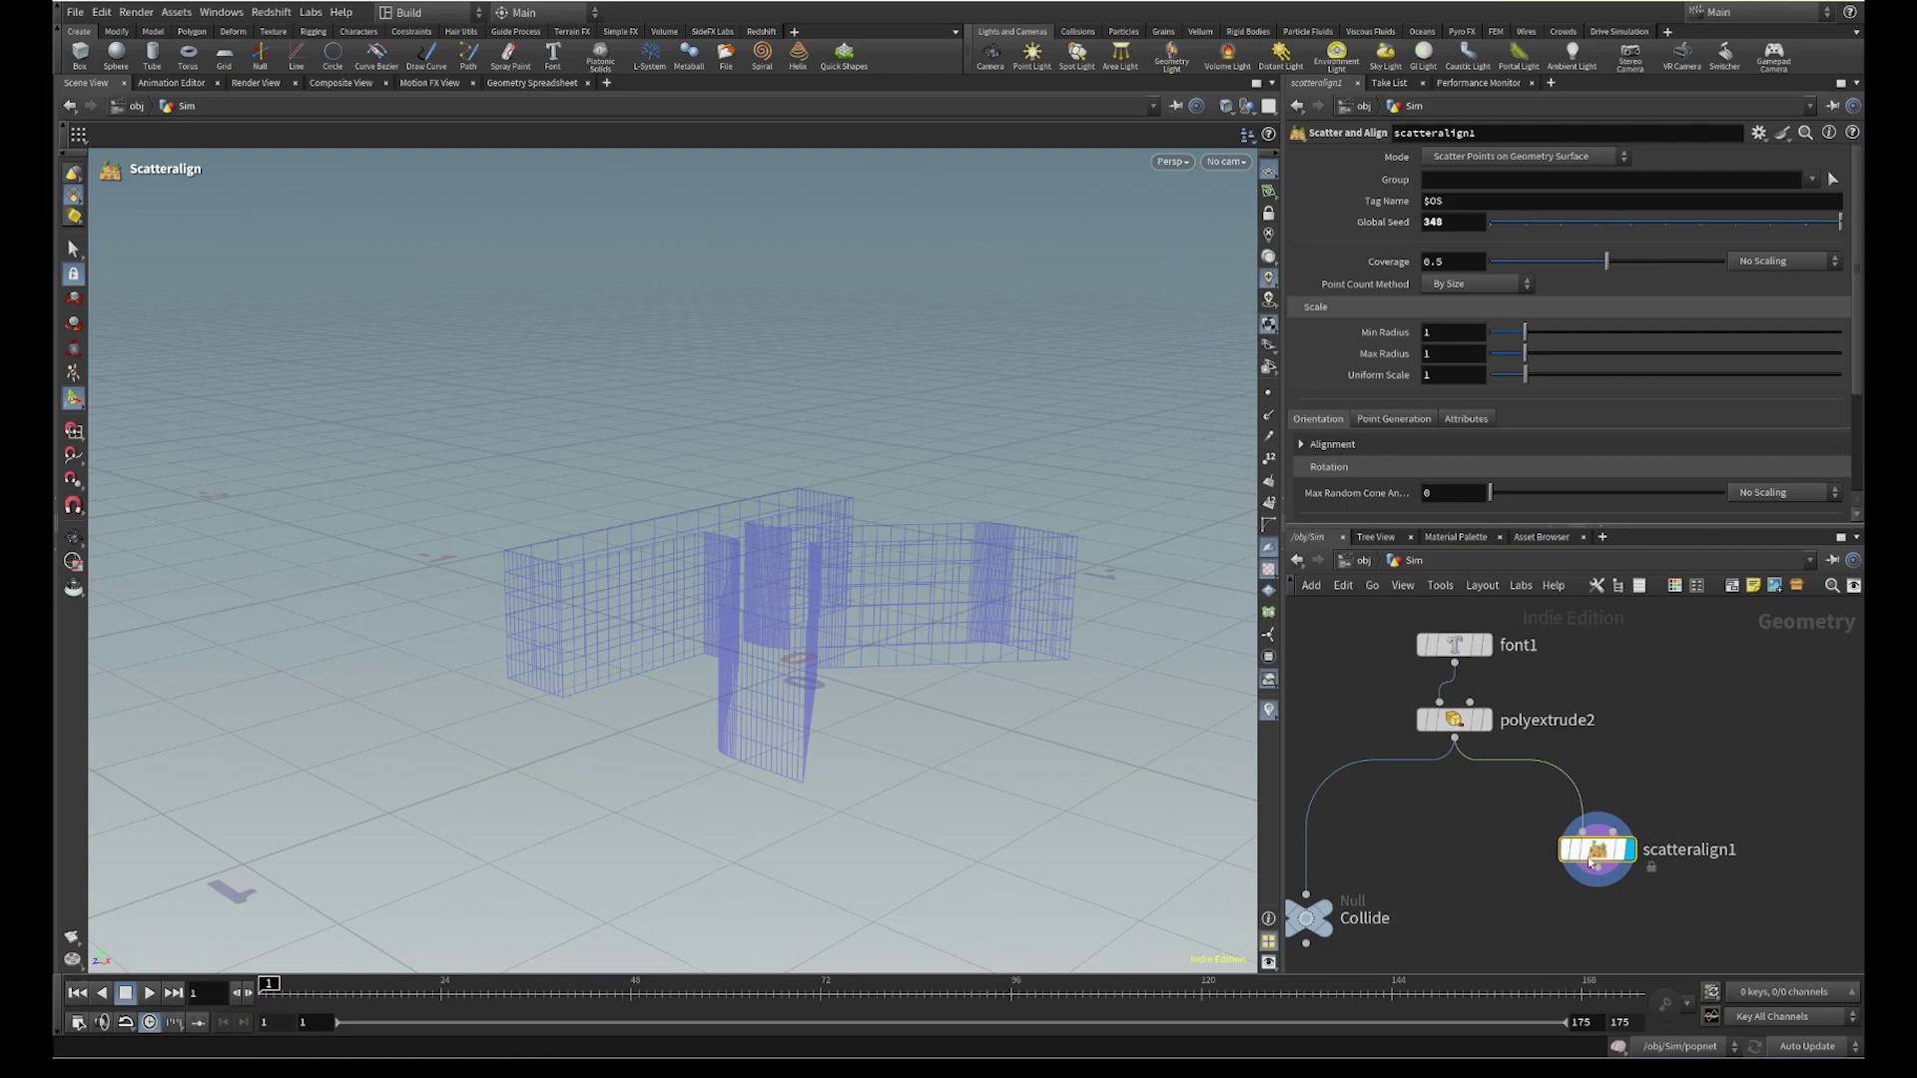
pyautogui.press('Delete')
# Branch a Scatter node off the PolyExtrude beside the Collide null and display its points
pyautogui.press('Tab')
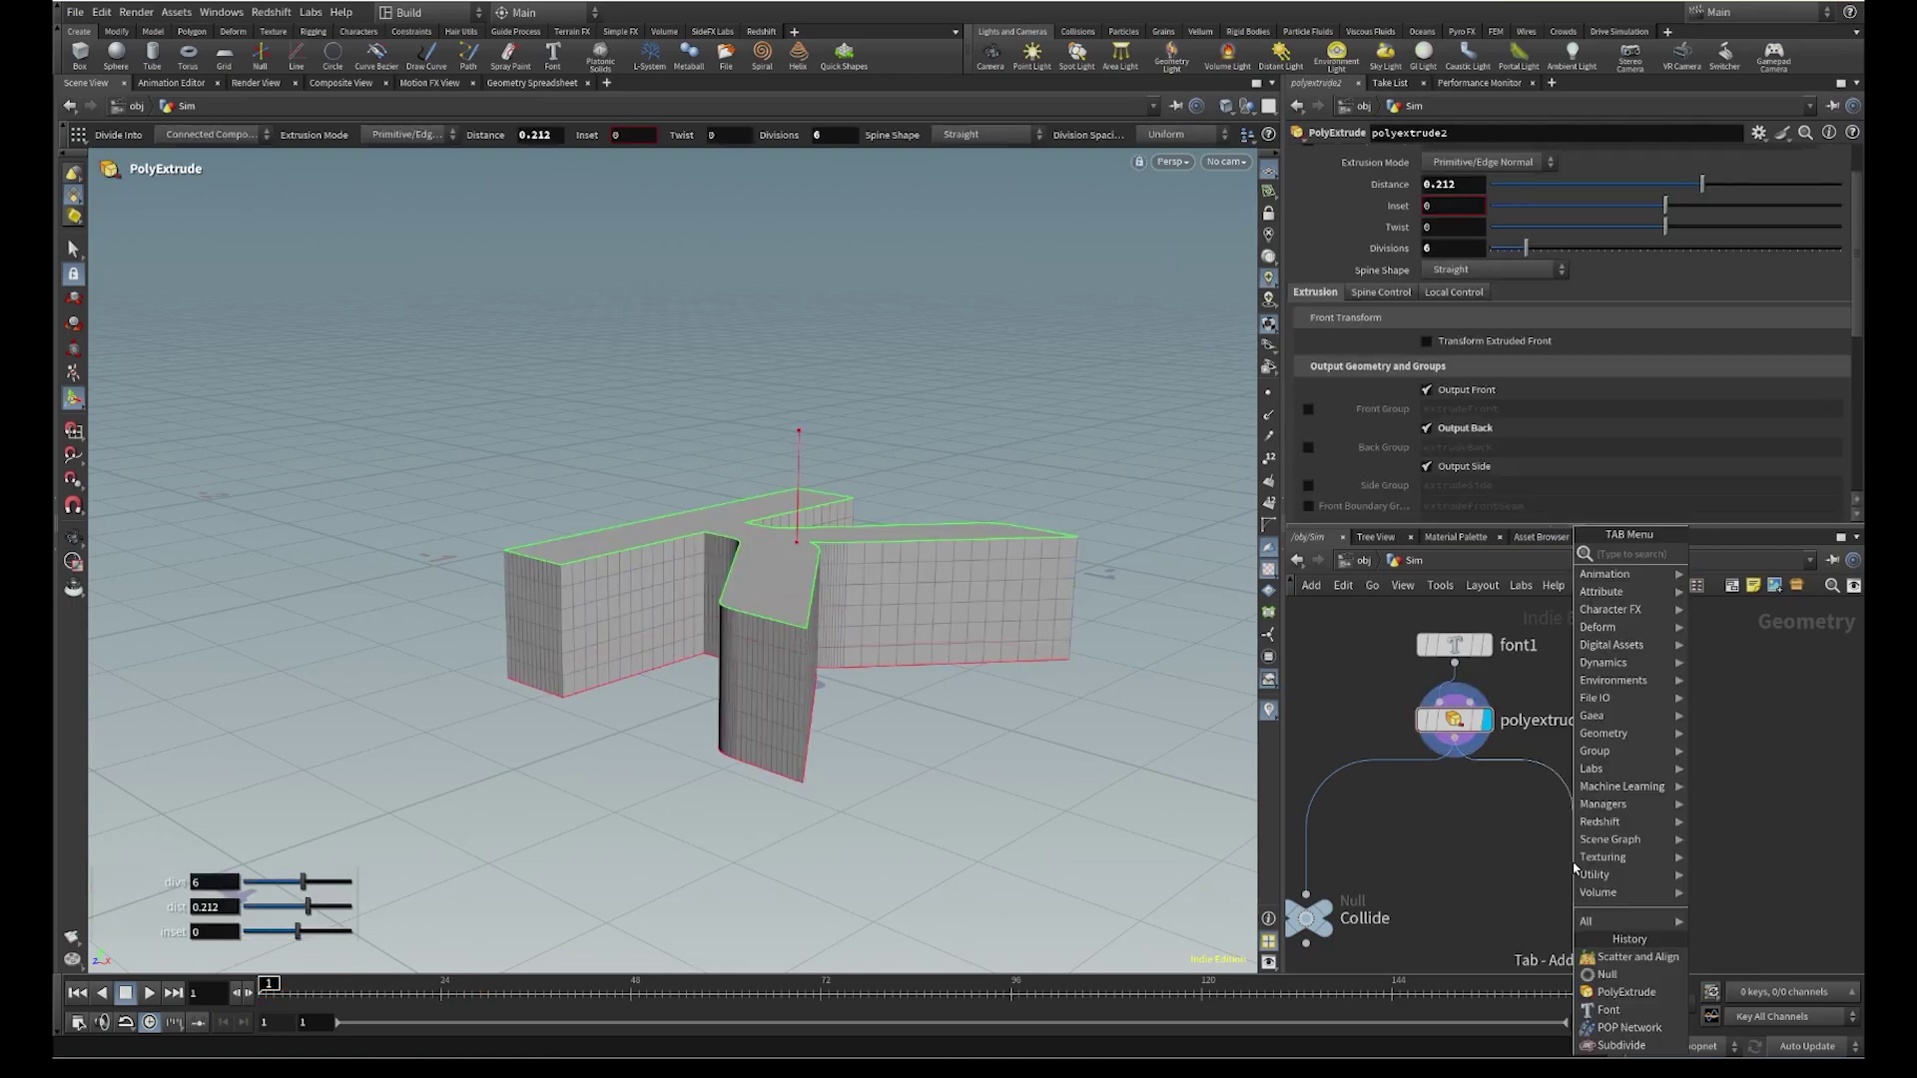
pyautogui.write('scatt')
pyautogui.press('Return')
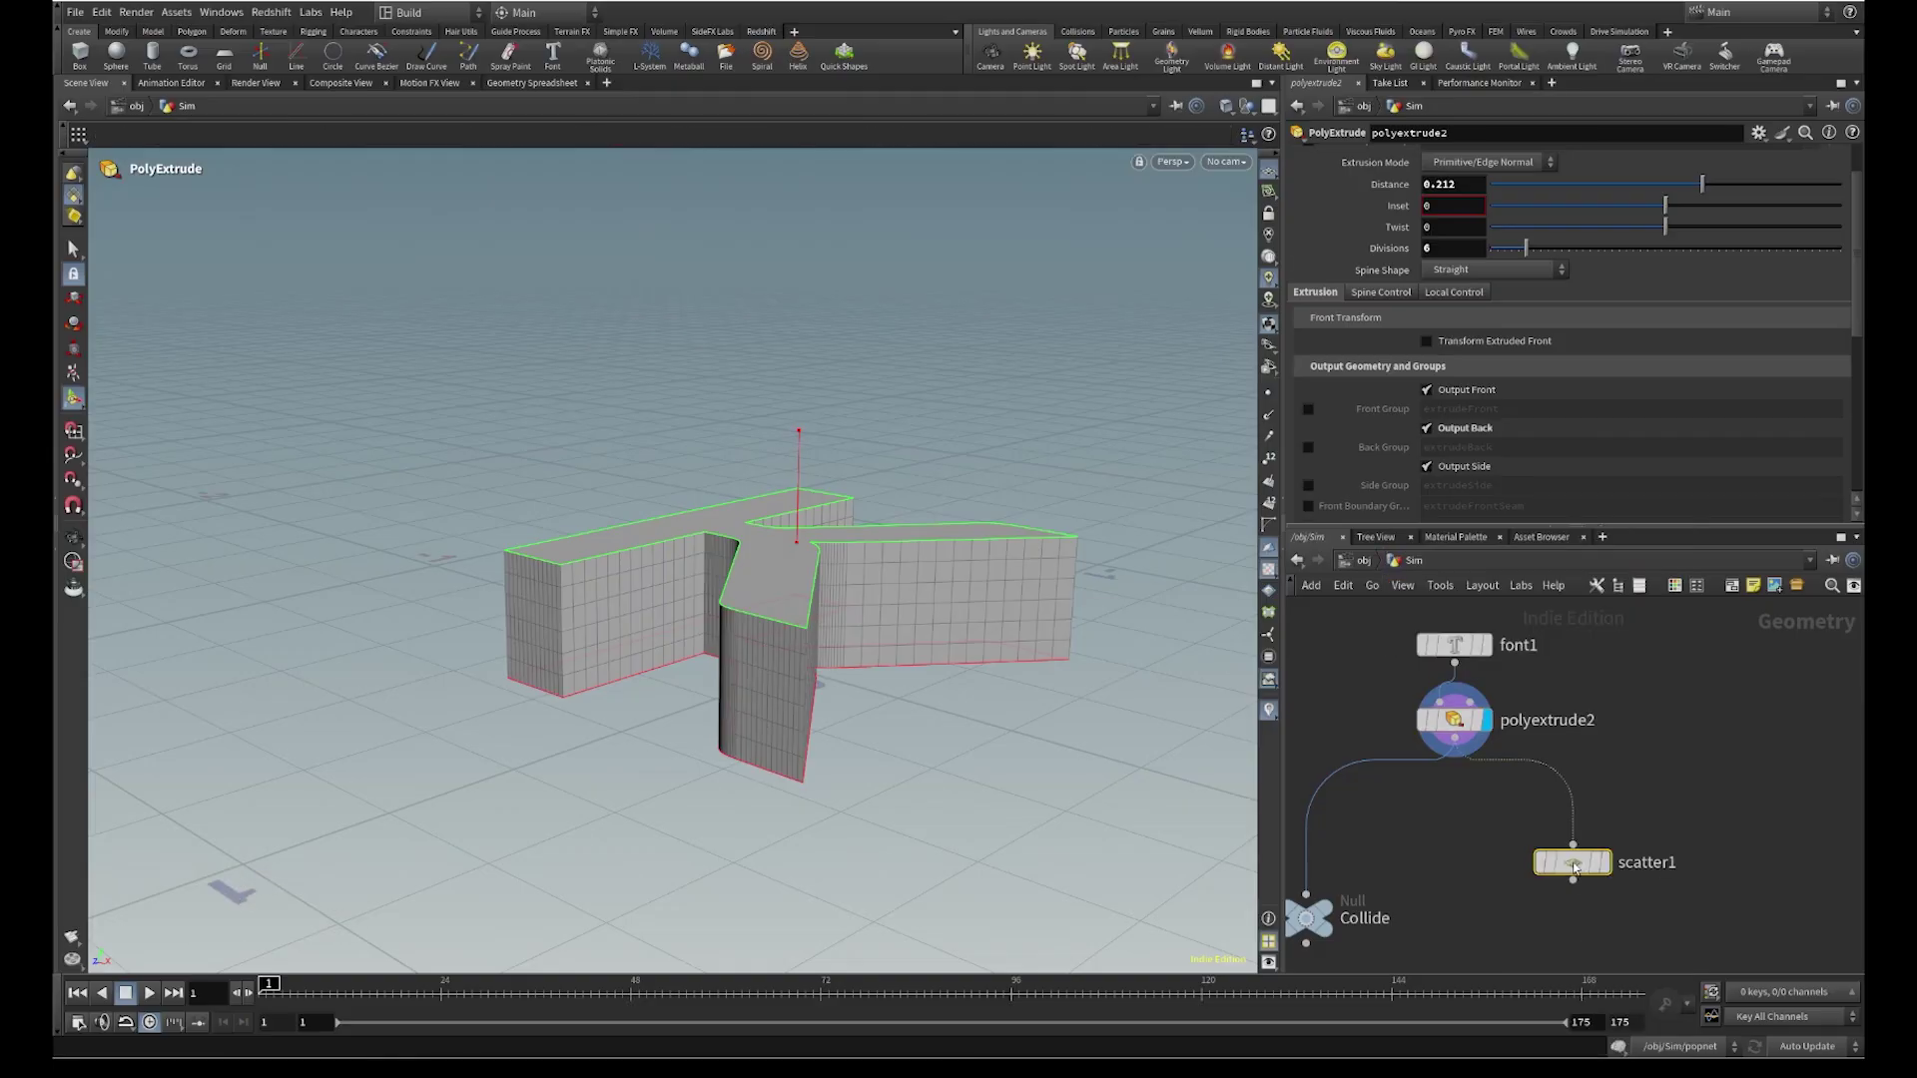
pyautogui.click(1572, 858)
pyautogui.moveTo(861, 643); pyautogui.dragTo(903, 639)
pyautogui.press('Return')
pyautogui.click(1487, 719)
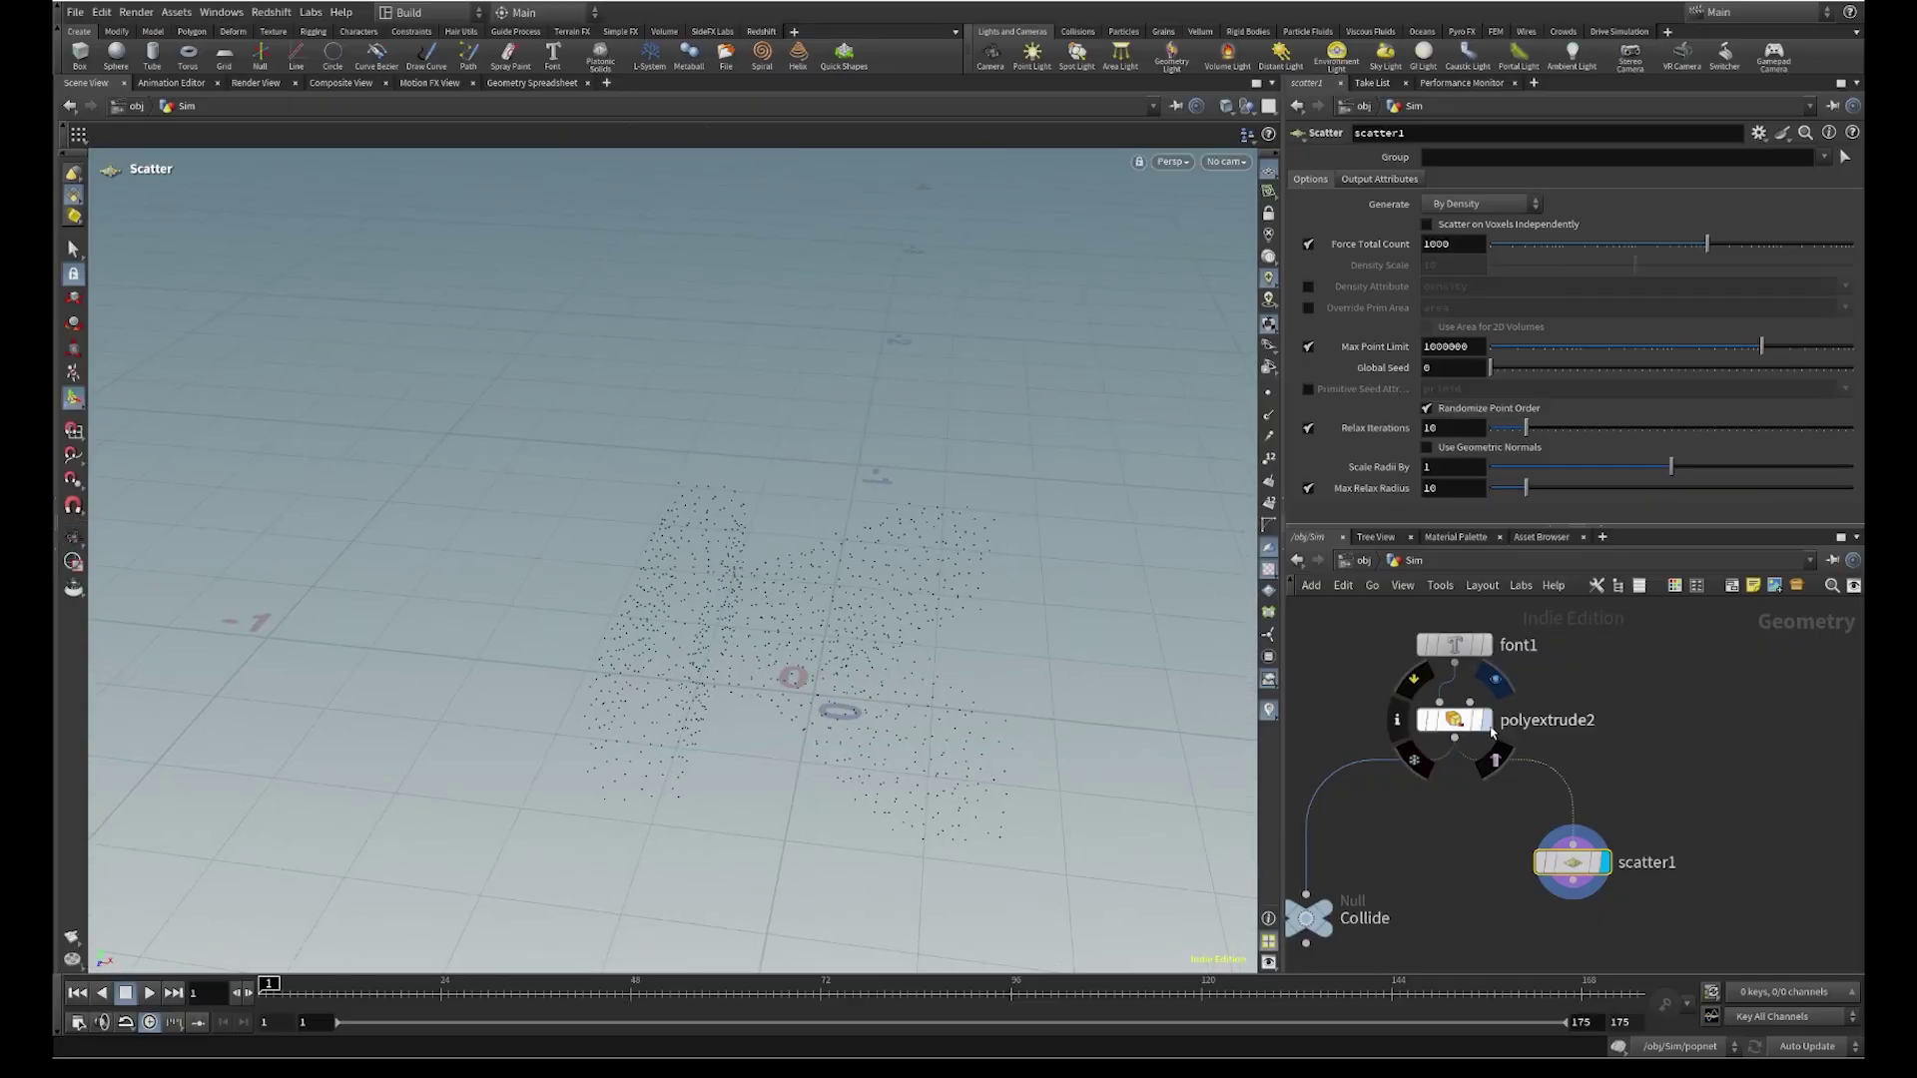
pyautogui.click(1604, 865)
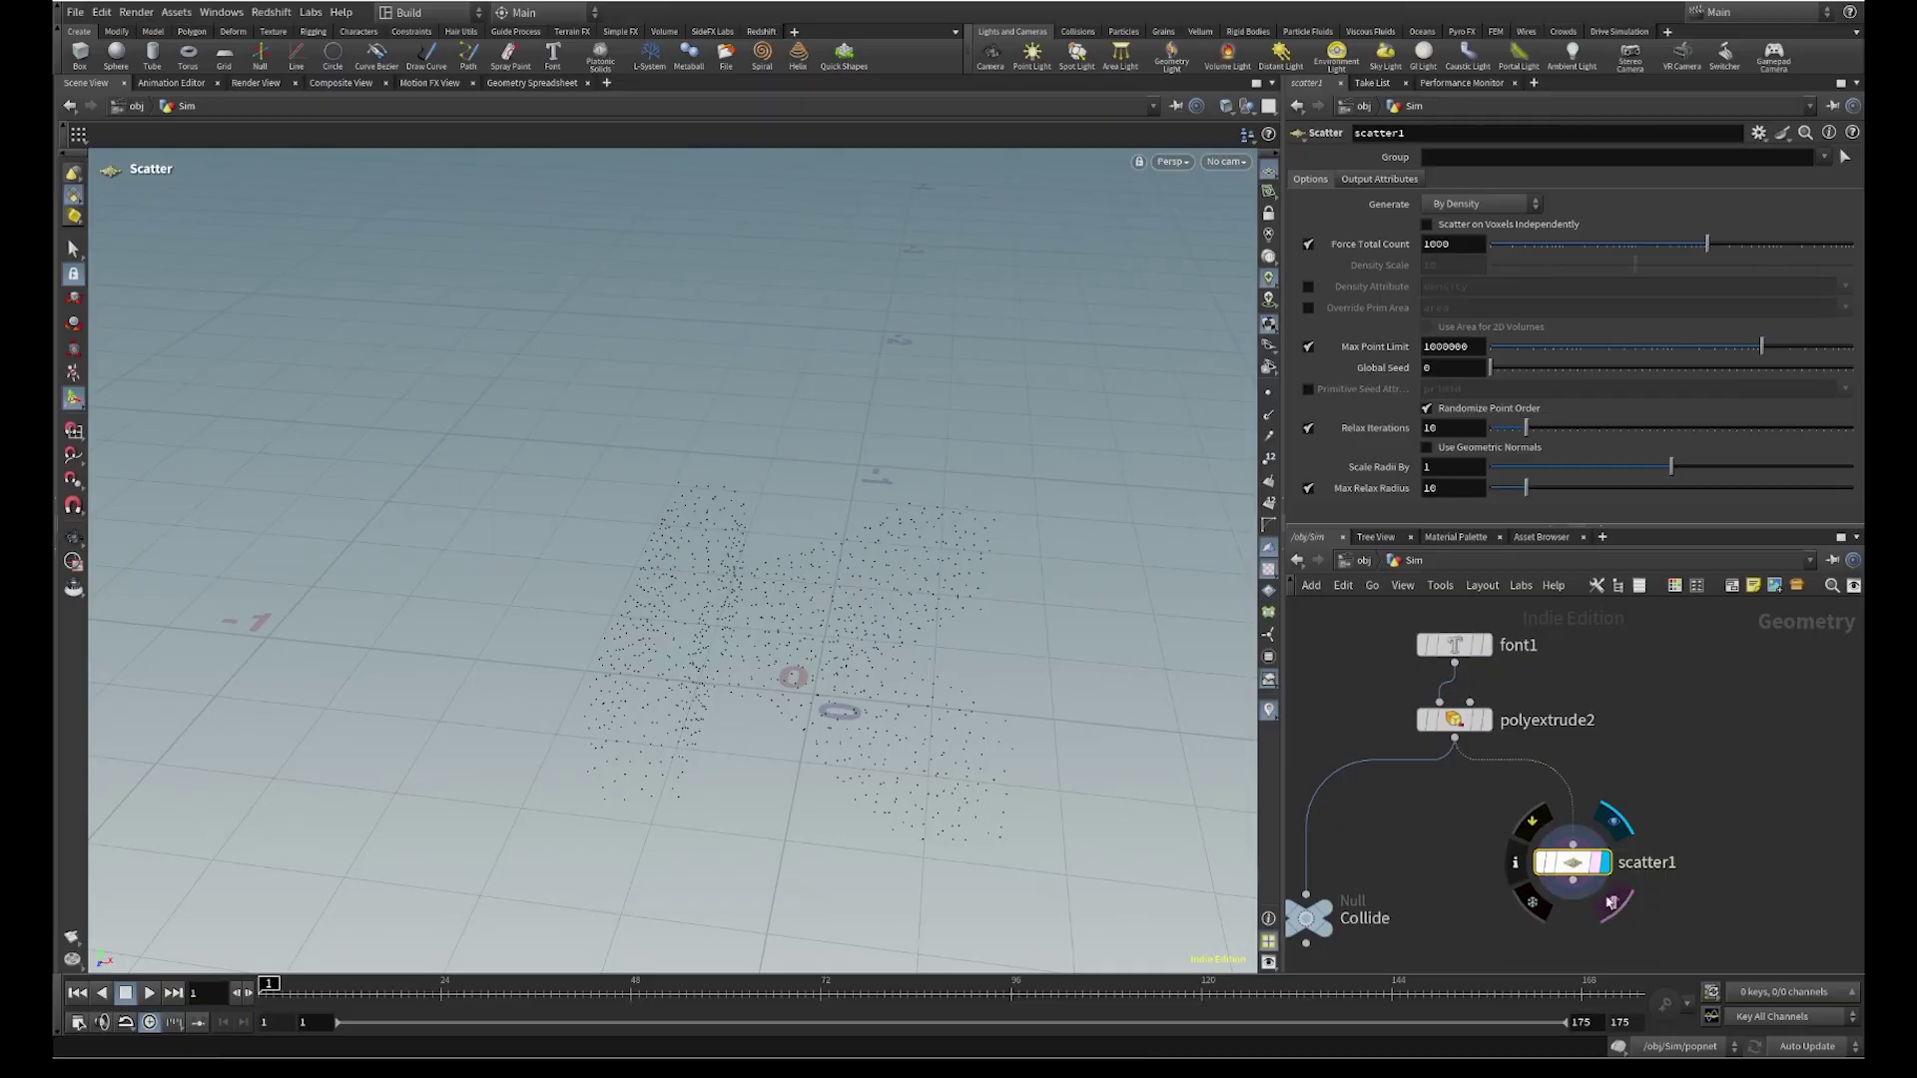
pyautogui.press('Escape')
pyautogui.moveTo(899, 638); pyautogui.dragTo(664, 436)
pyautogui.press('Return')
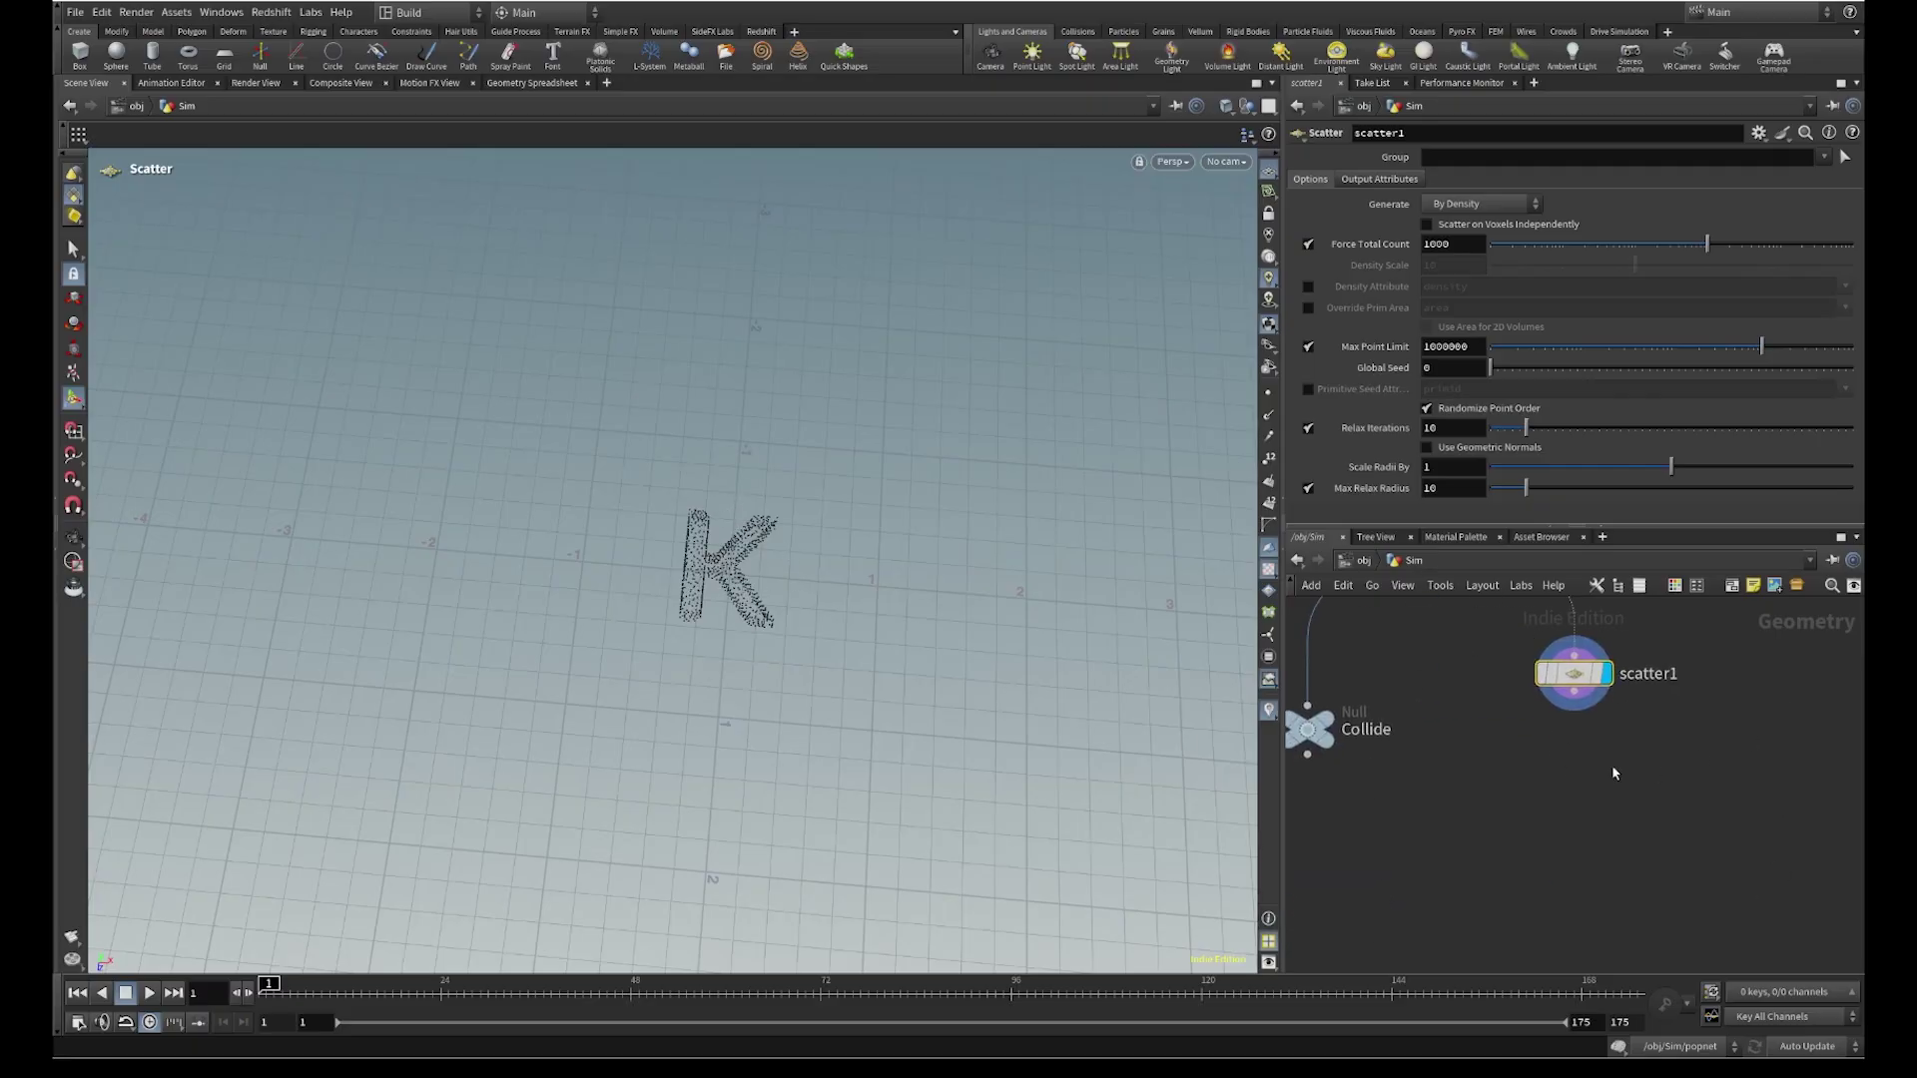
# Append a Null to the Scatter node and name it Pop_attract
pyautogui.press('Tab')
pyautogui.write('null')
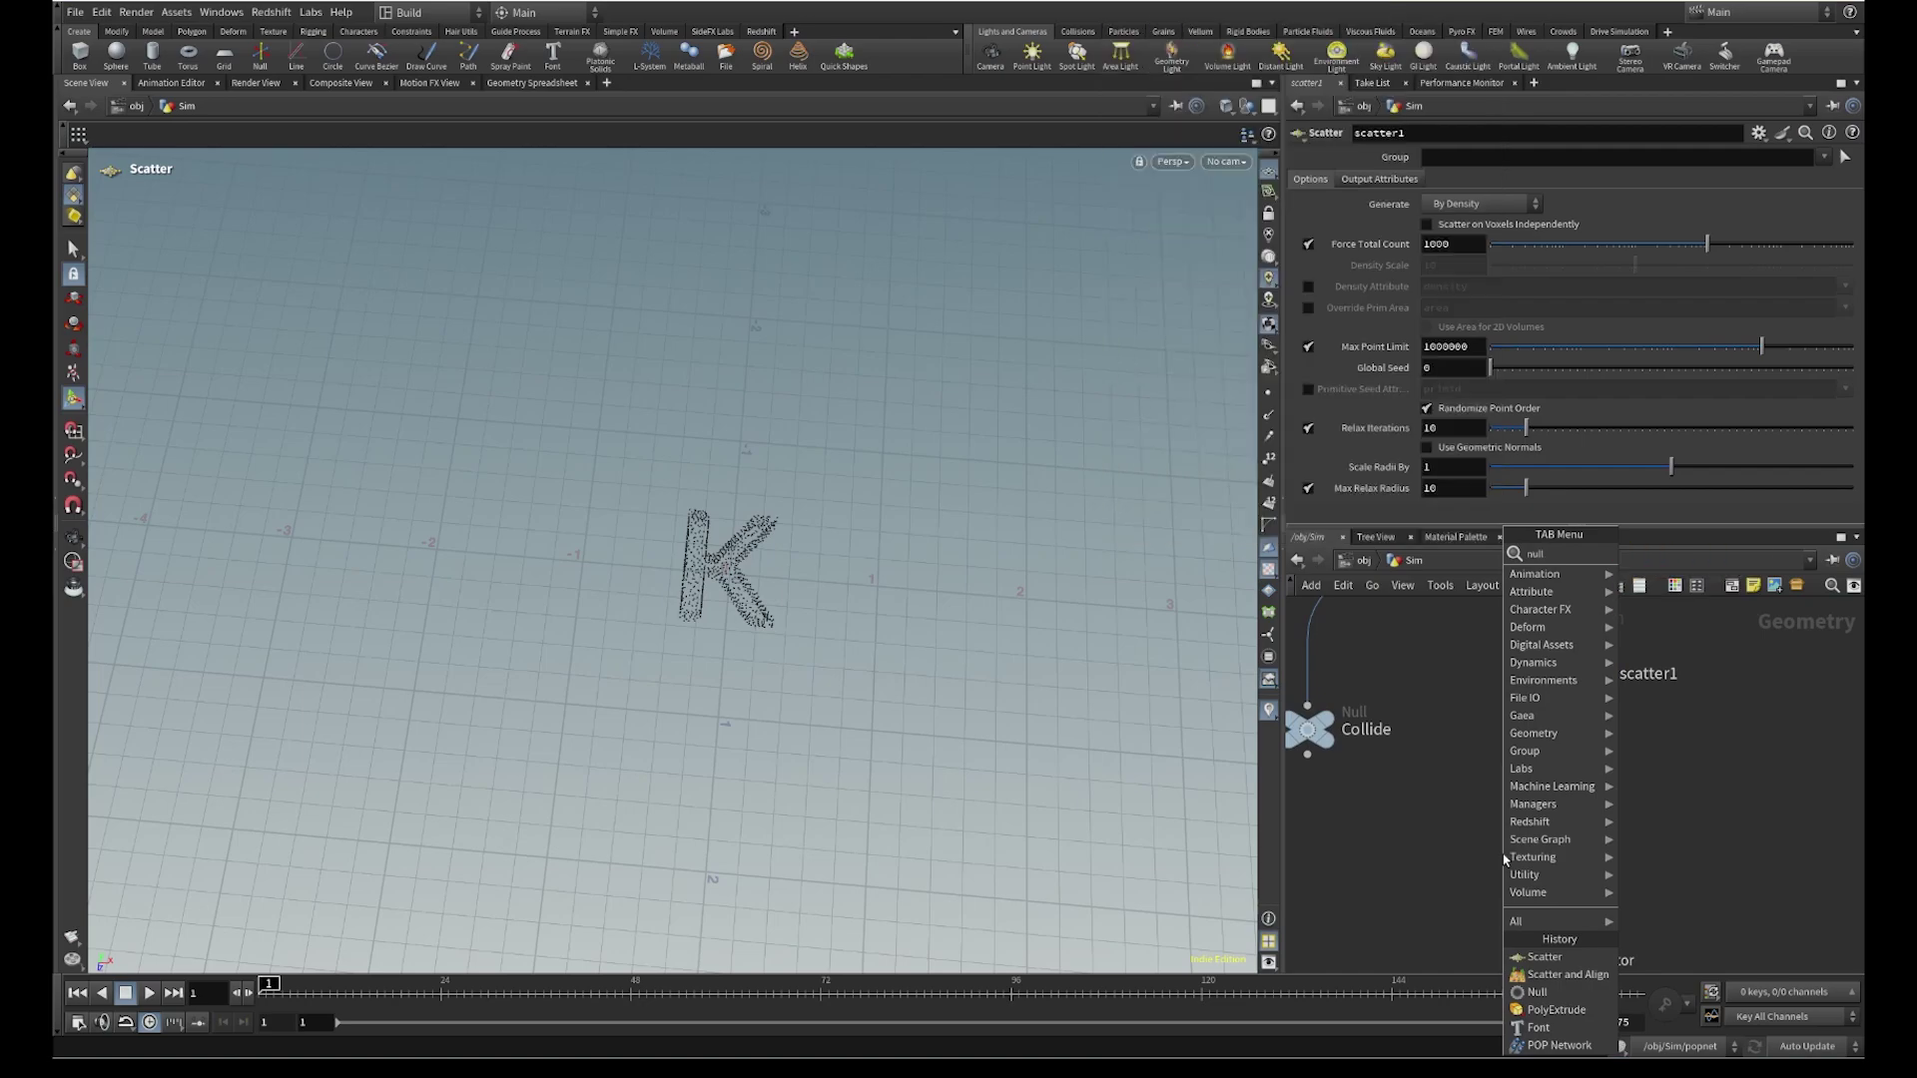
pyautogui.press('Return')
pyautogui.click(1503, 854)
pyautogui.doubleClick(1559, 855)
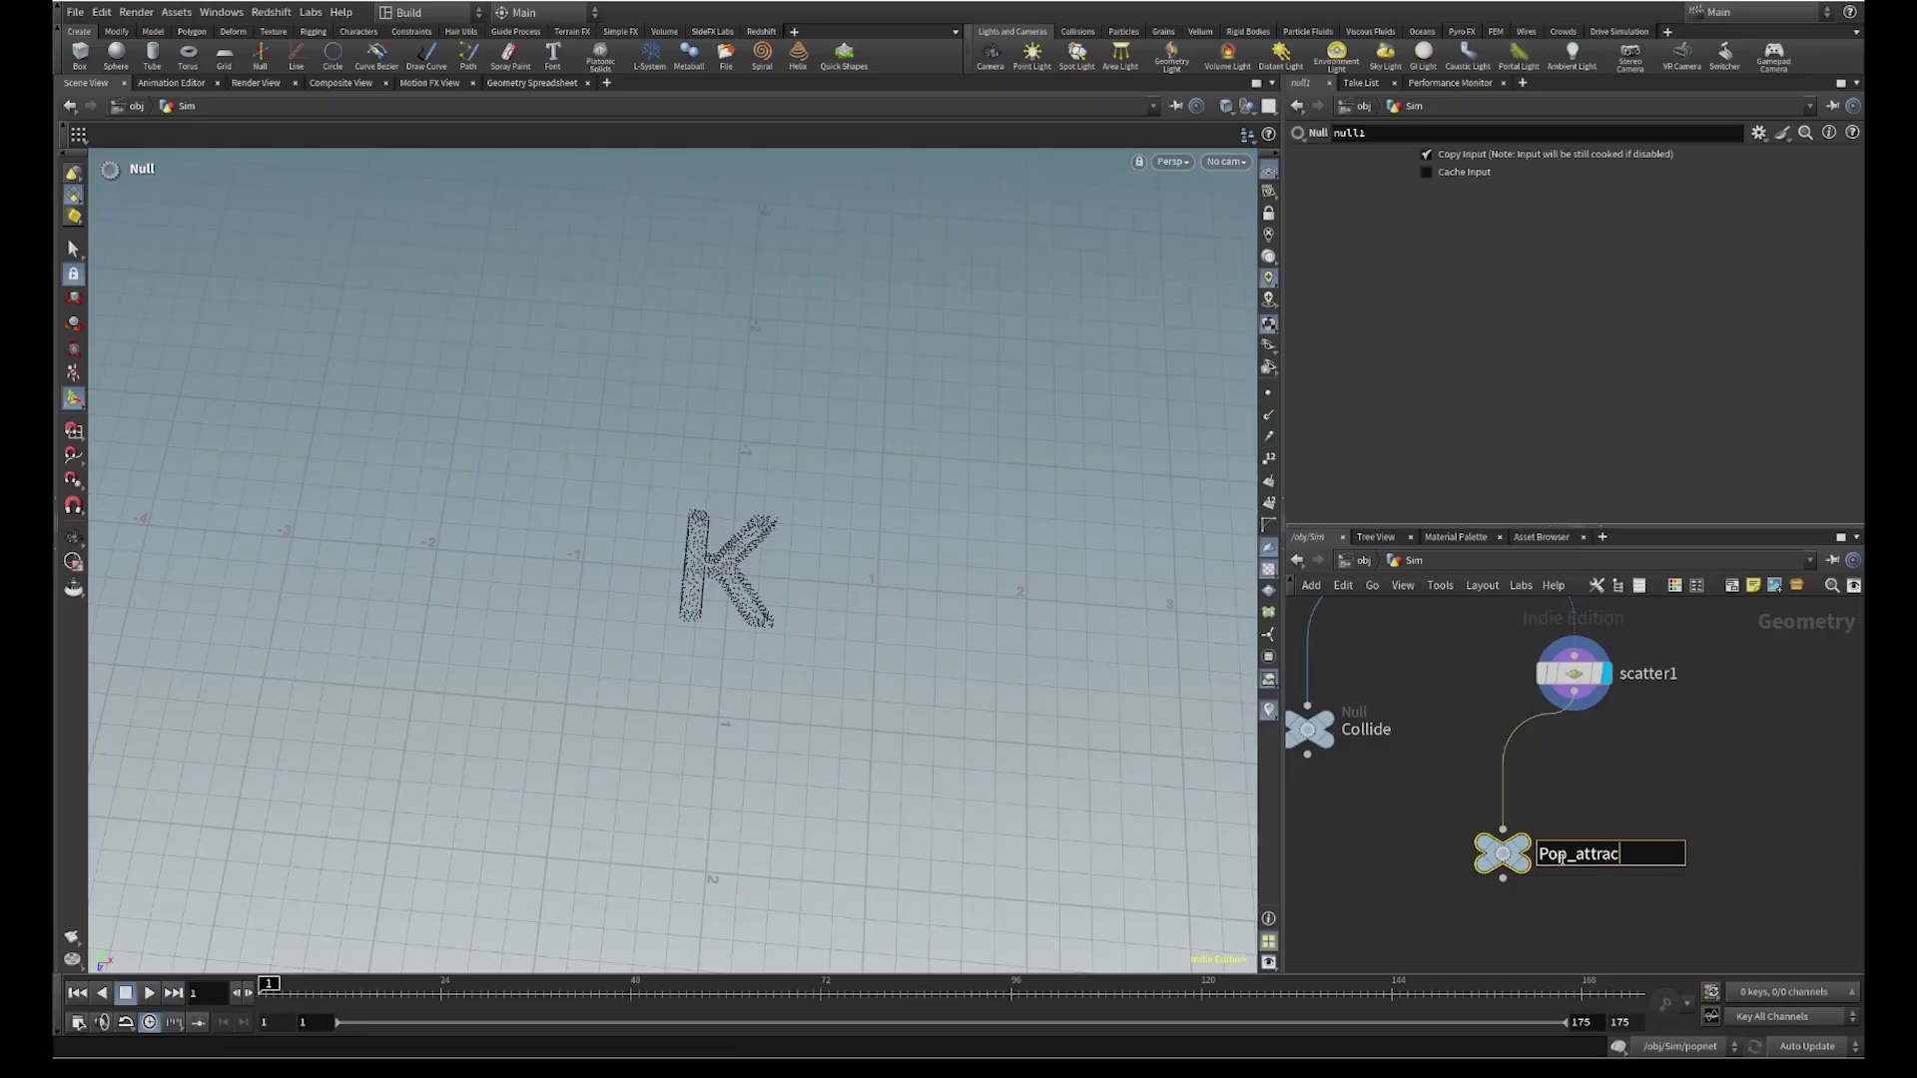
pyautogui.write('Pop_attract')
pyautogui.press('Return')
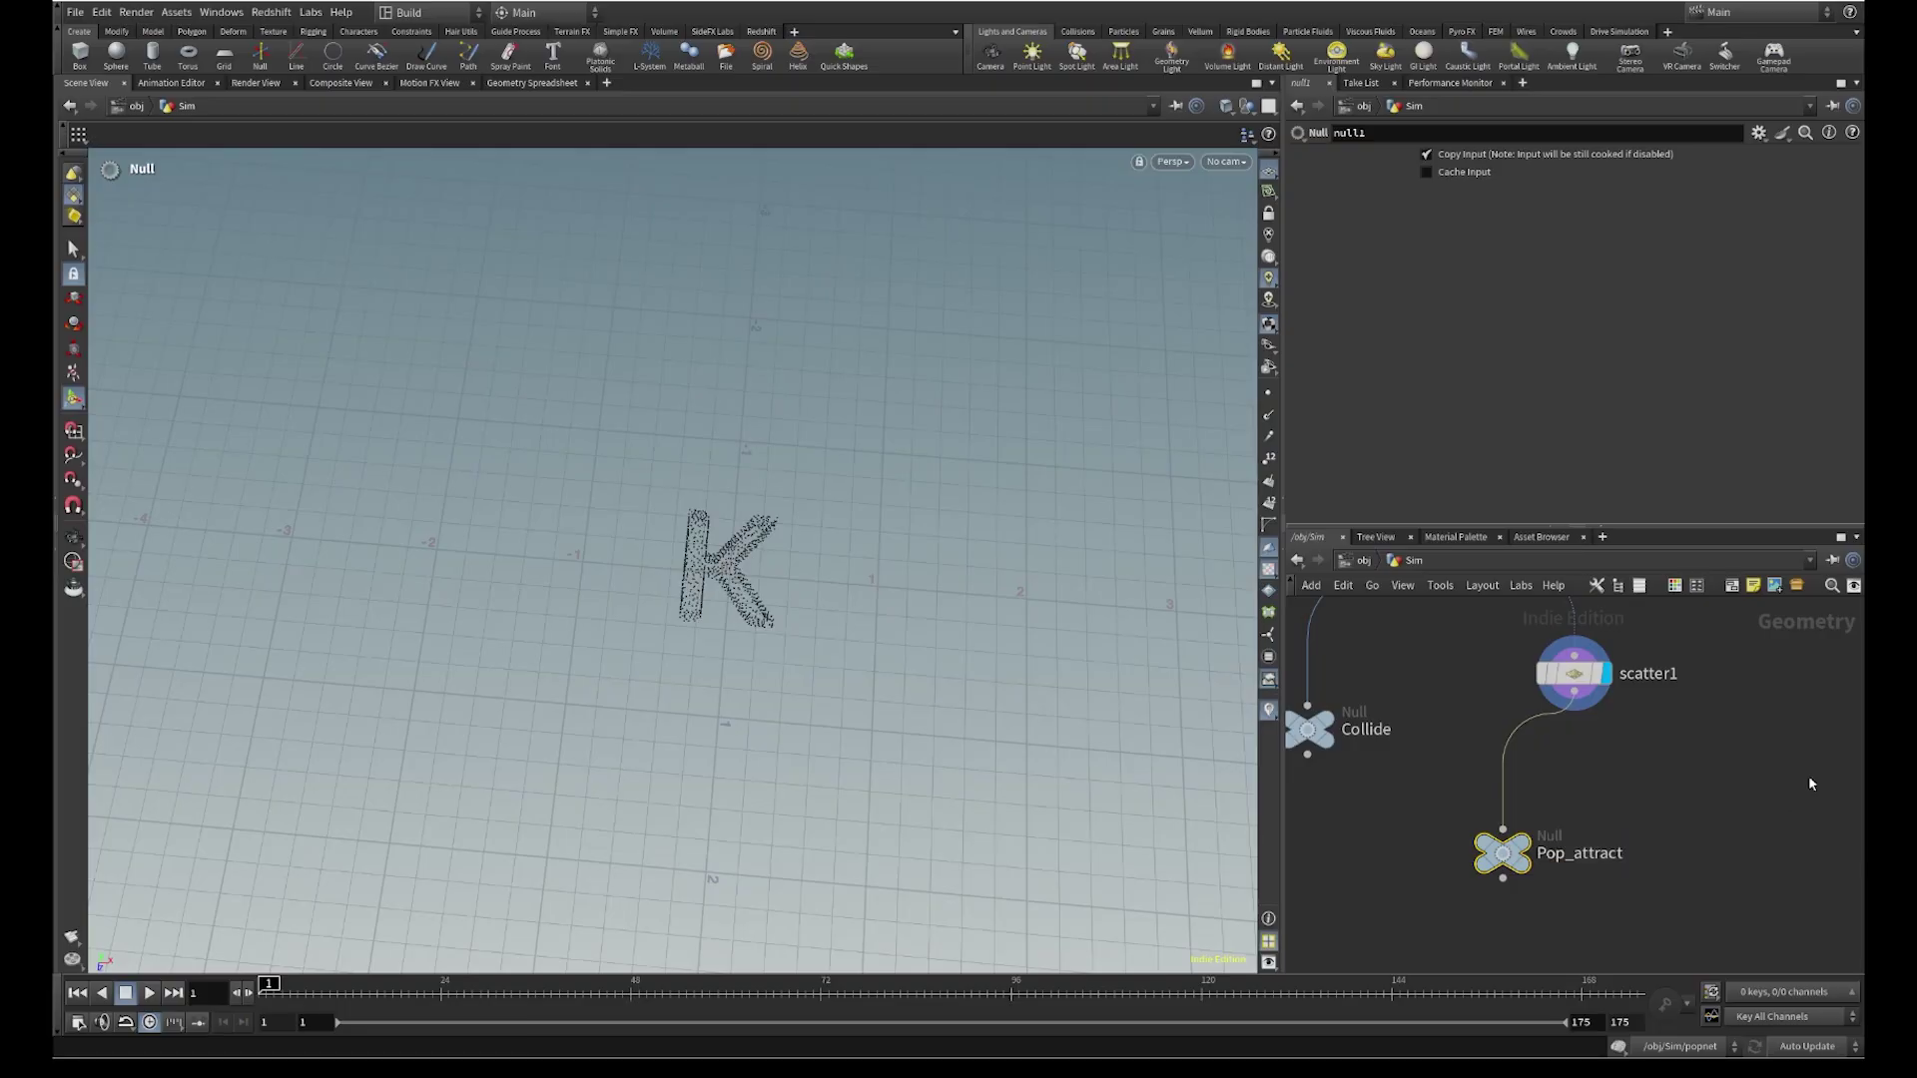
# Inside popnet, set the POP Attract's Attraction Type to Surface Points and return to the Sim network
pyautogui.scroll(-5, 1638, 744)
pyautogui.scroll(-2, 1695, 792)
pyautogui.moveTo(1774, 779); pyautogui.dragTo(1688, 706, button='middle')
pyautogui.scroll(6, 1666, 834)
pyautogui.doubleClick(1631, 855)
pyautogui.scroll(-5, 1630, 869)
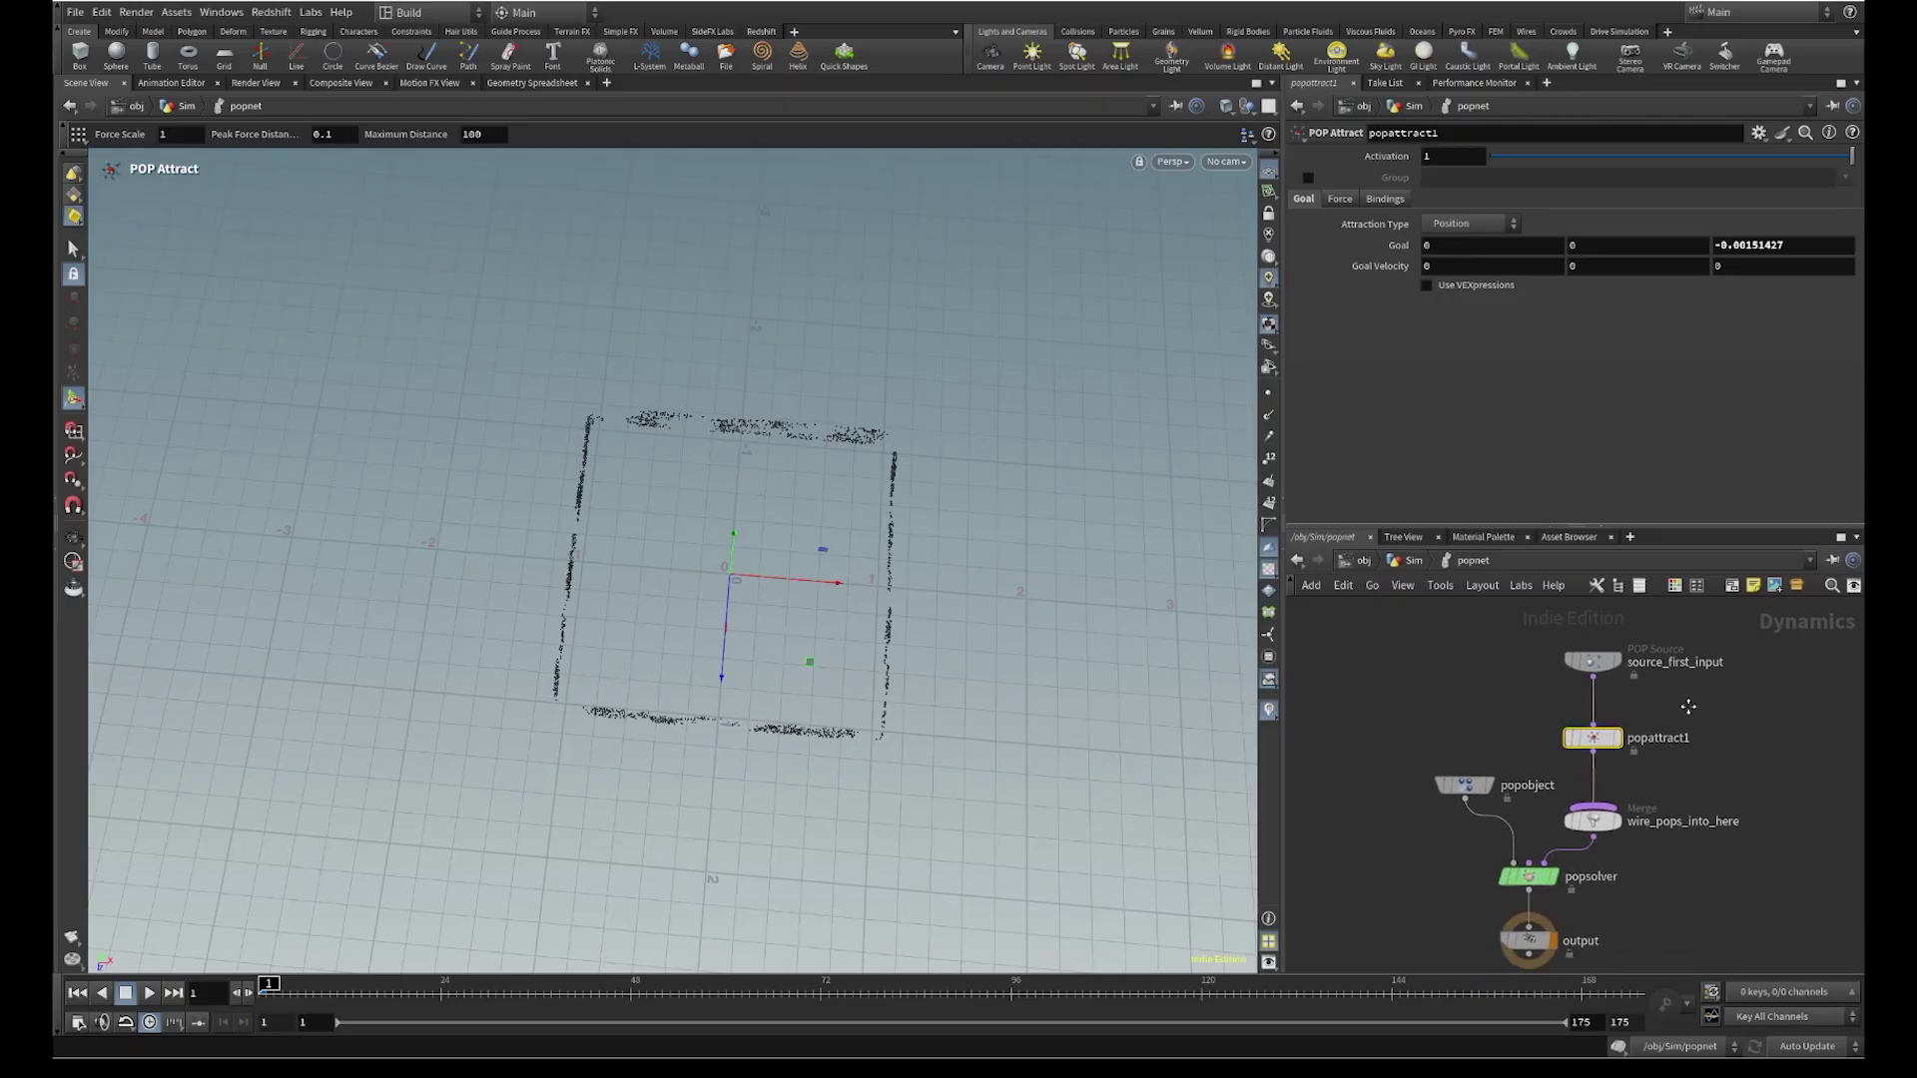
pyautogui.scroll(2, 1706, 757)
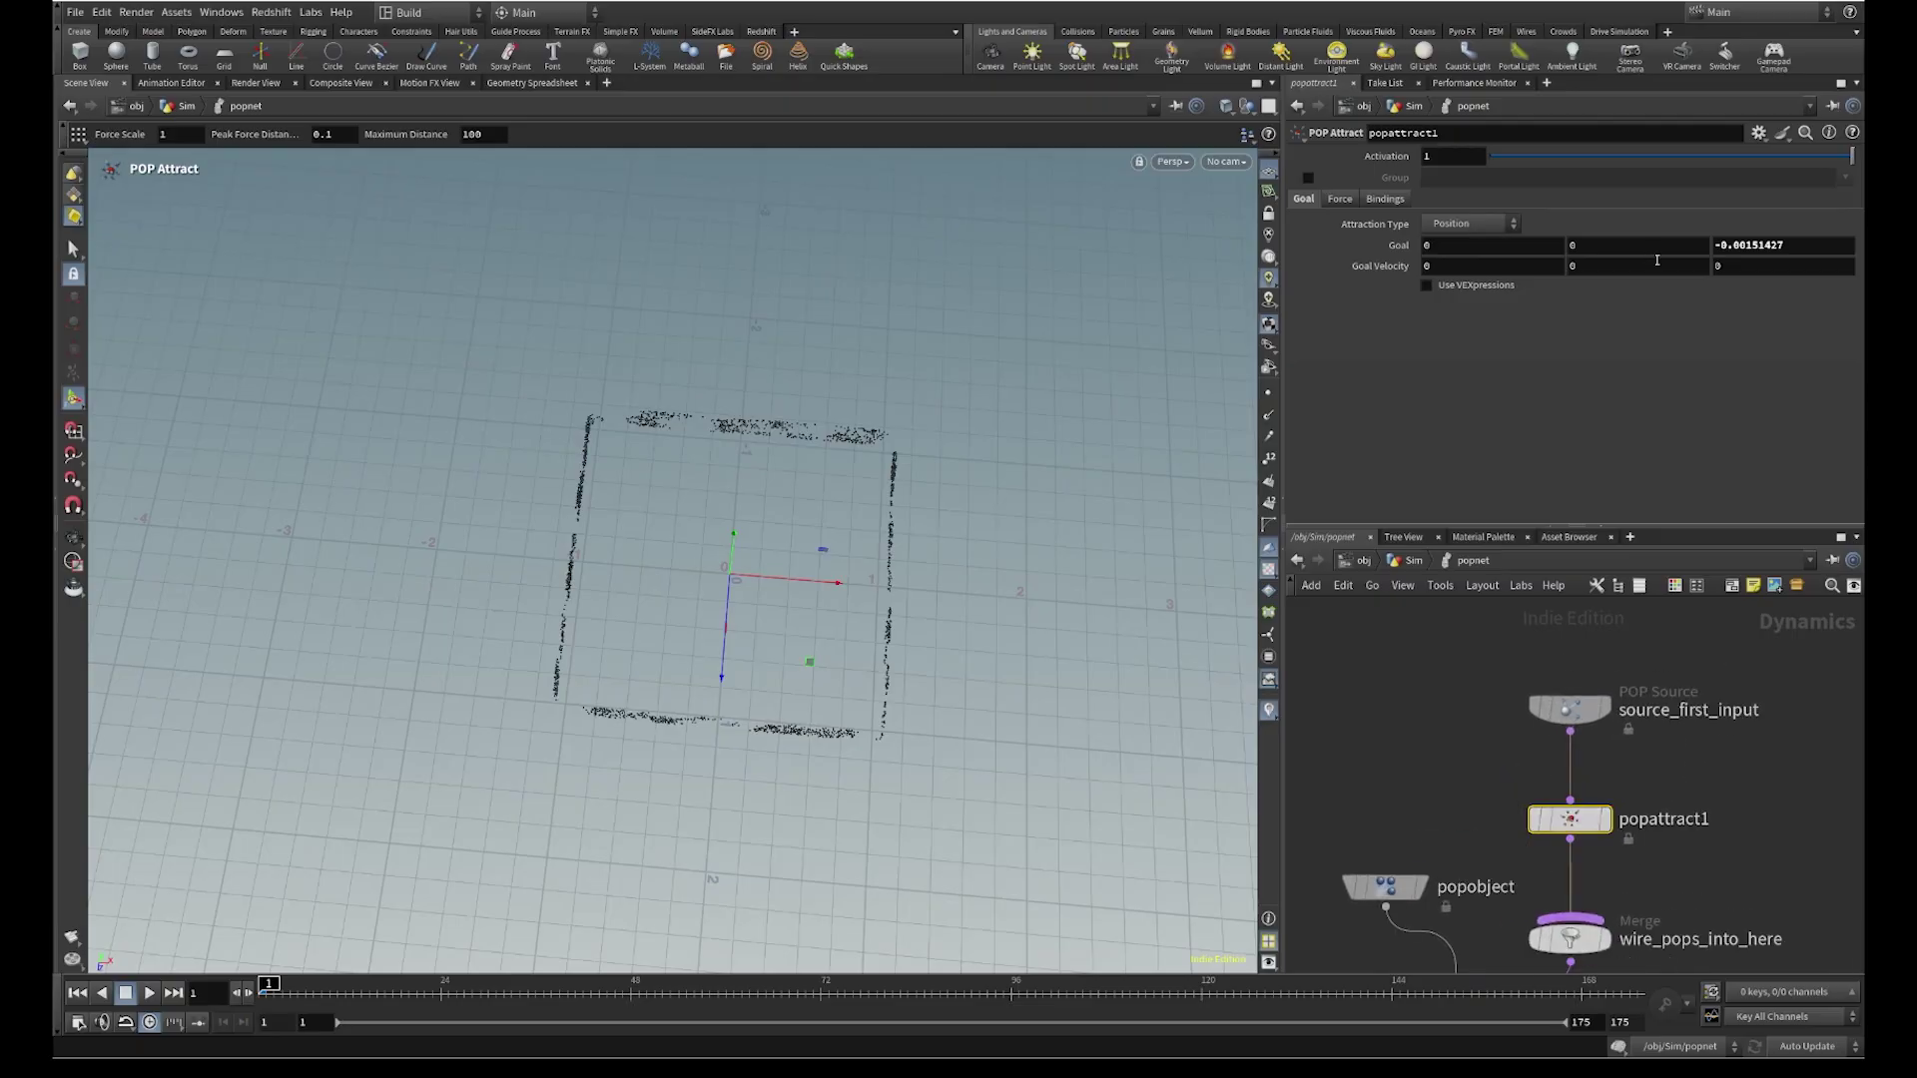
pyautogui.click(1448, 228)
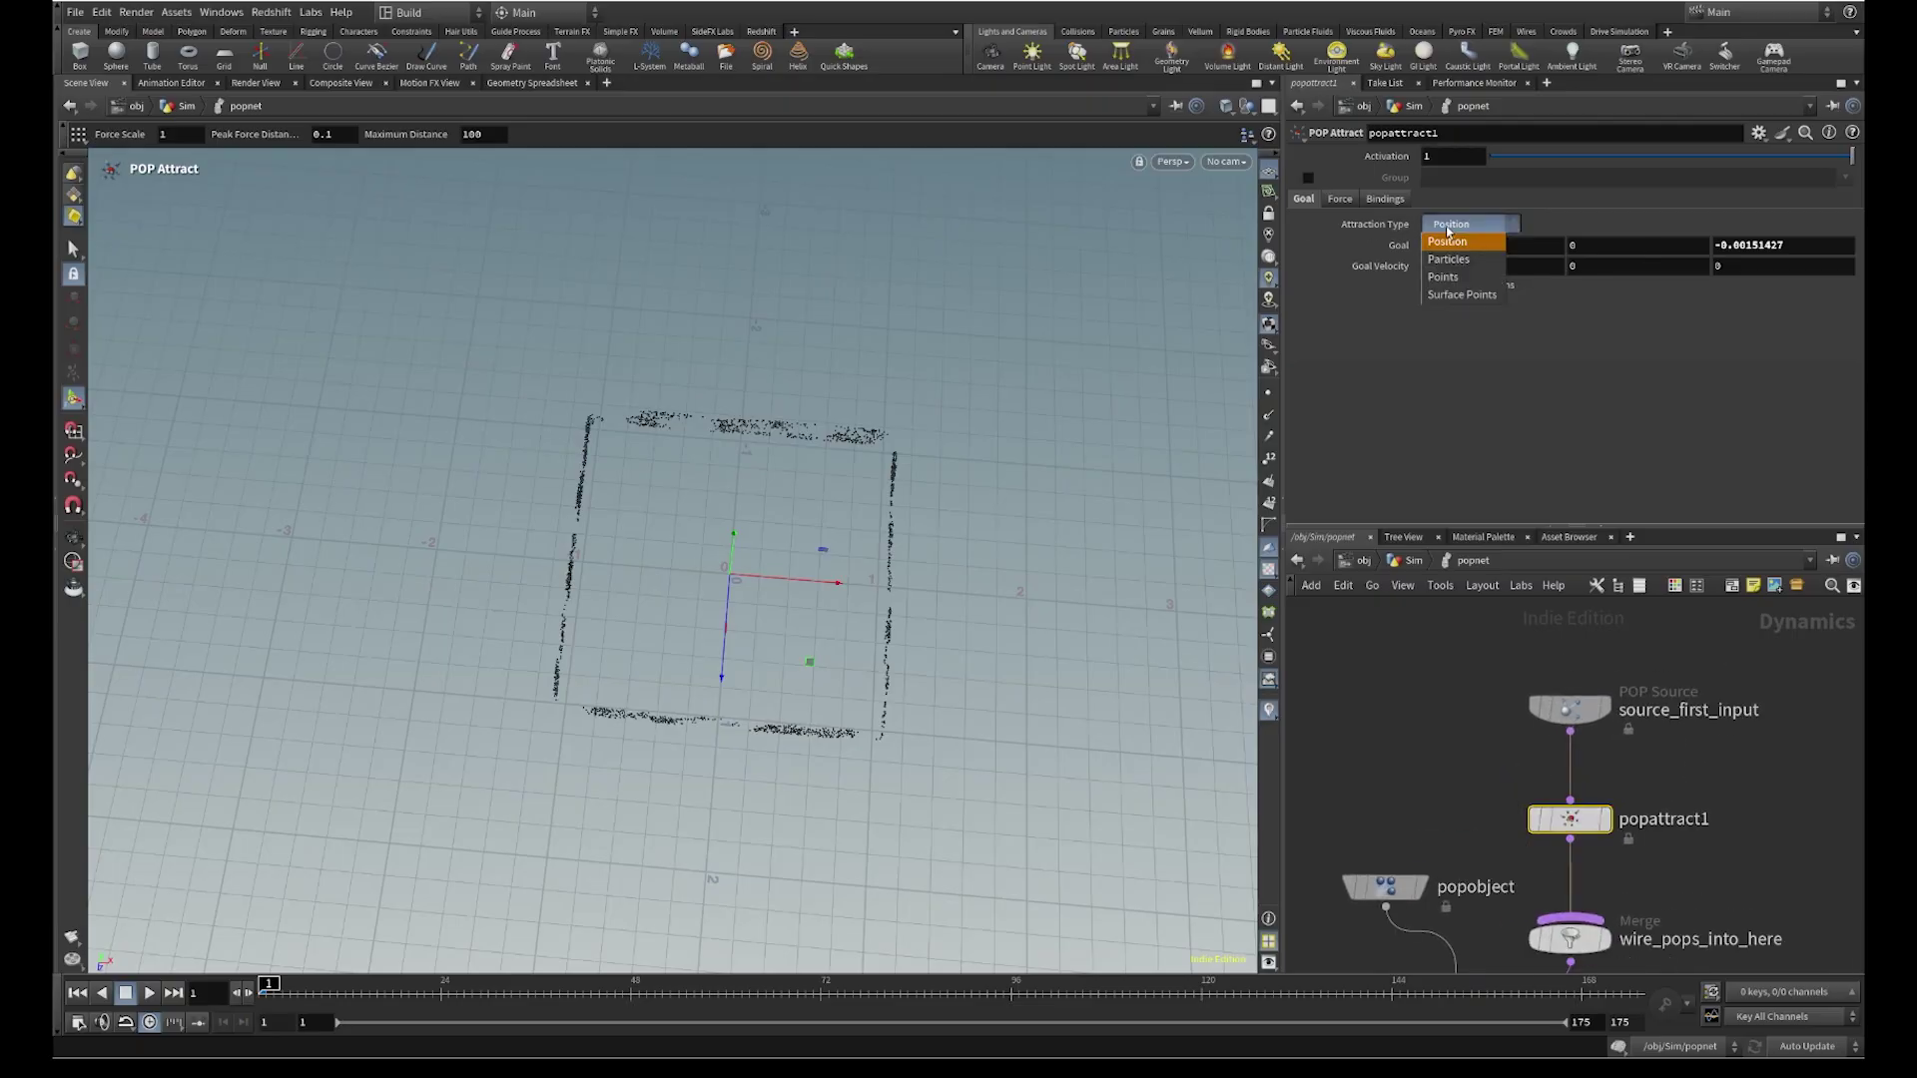
pyautogui.click(1461, 296)
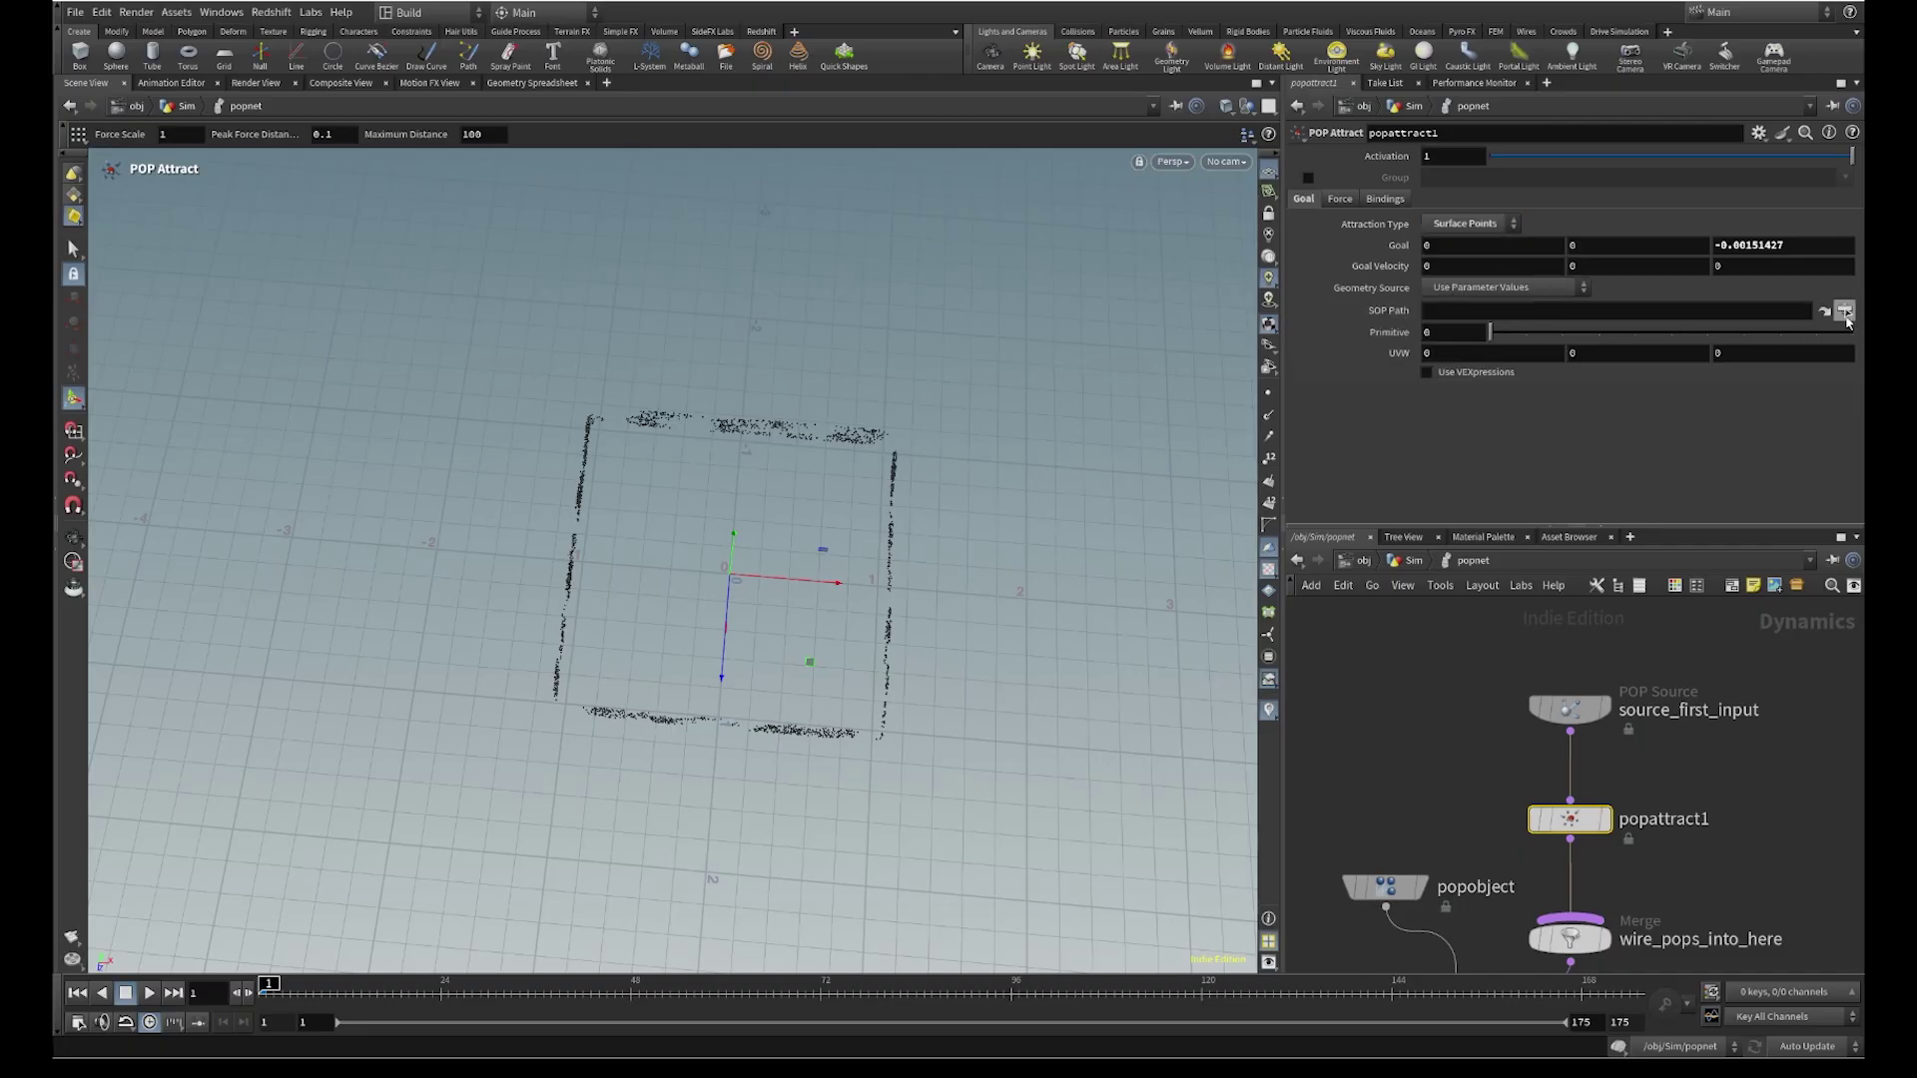
pyautogui.press('u')
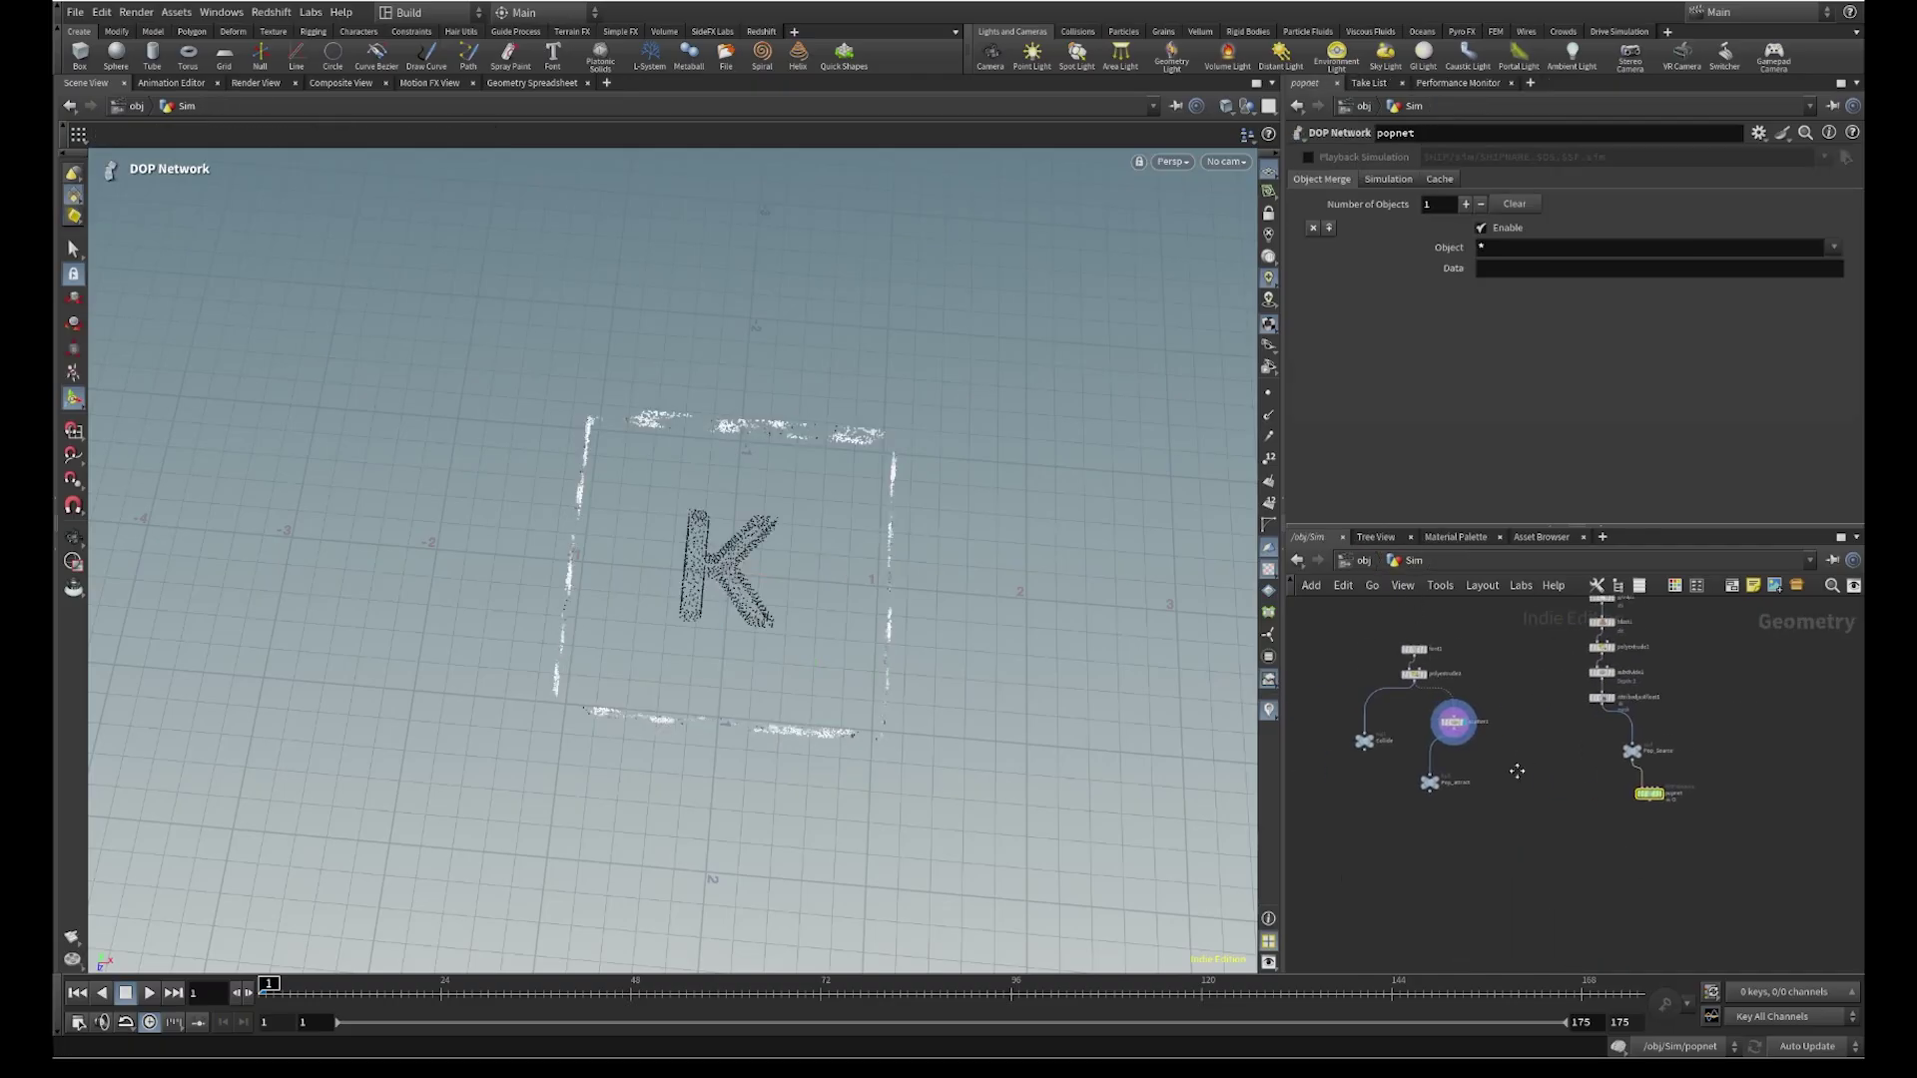
# Display the Pop_attract null and set popattract1's SOP Path in popnet to /obj/Sim/Pop_attract
pyautogui.moveTo(1597, 855); pyautogui.dragTo(1430, 740)
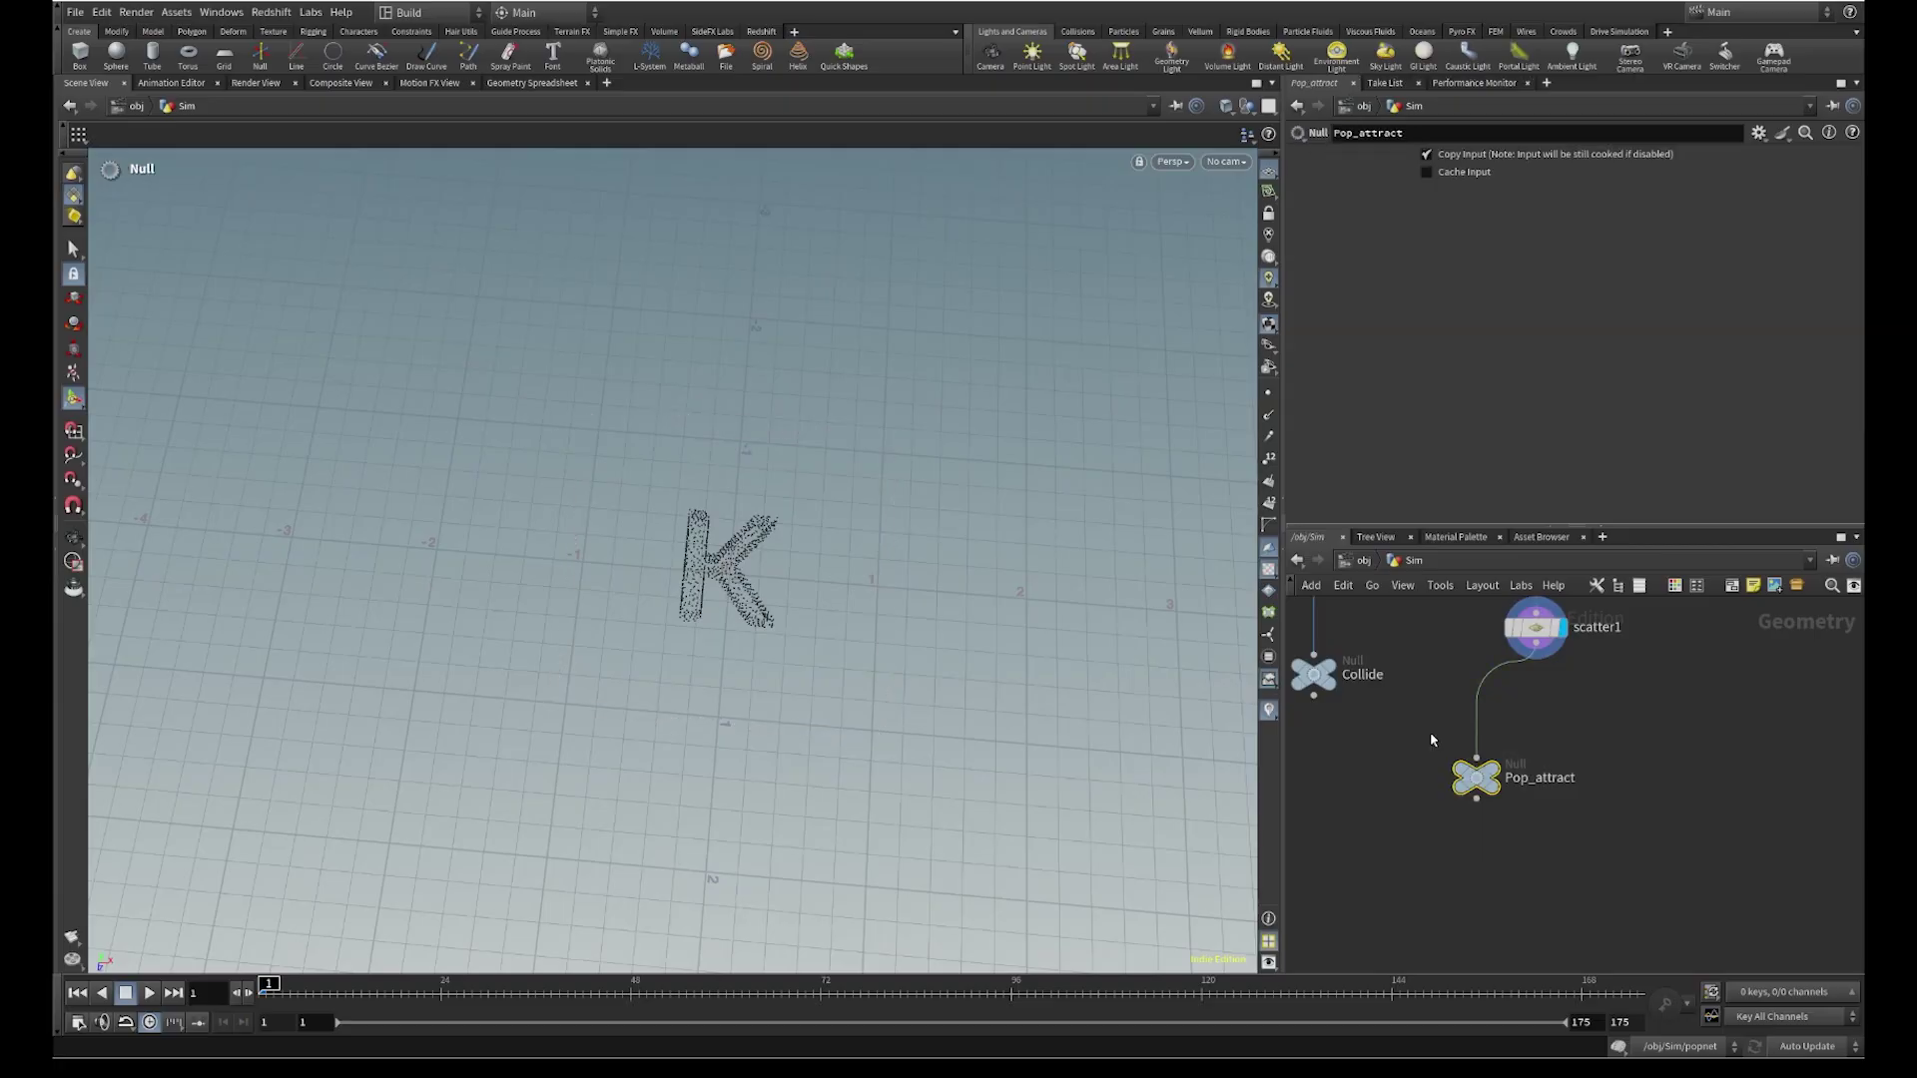
pyautogui.hotkey('ctrl', 'c')
pyautogui.click(1498, 778)
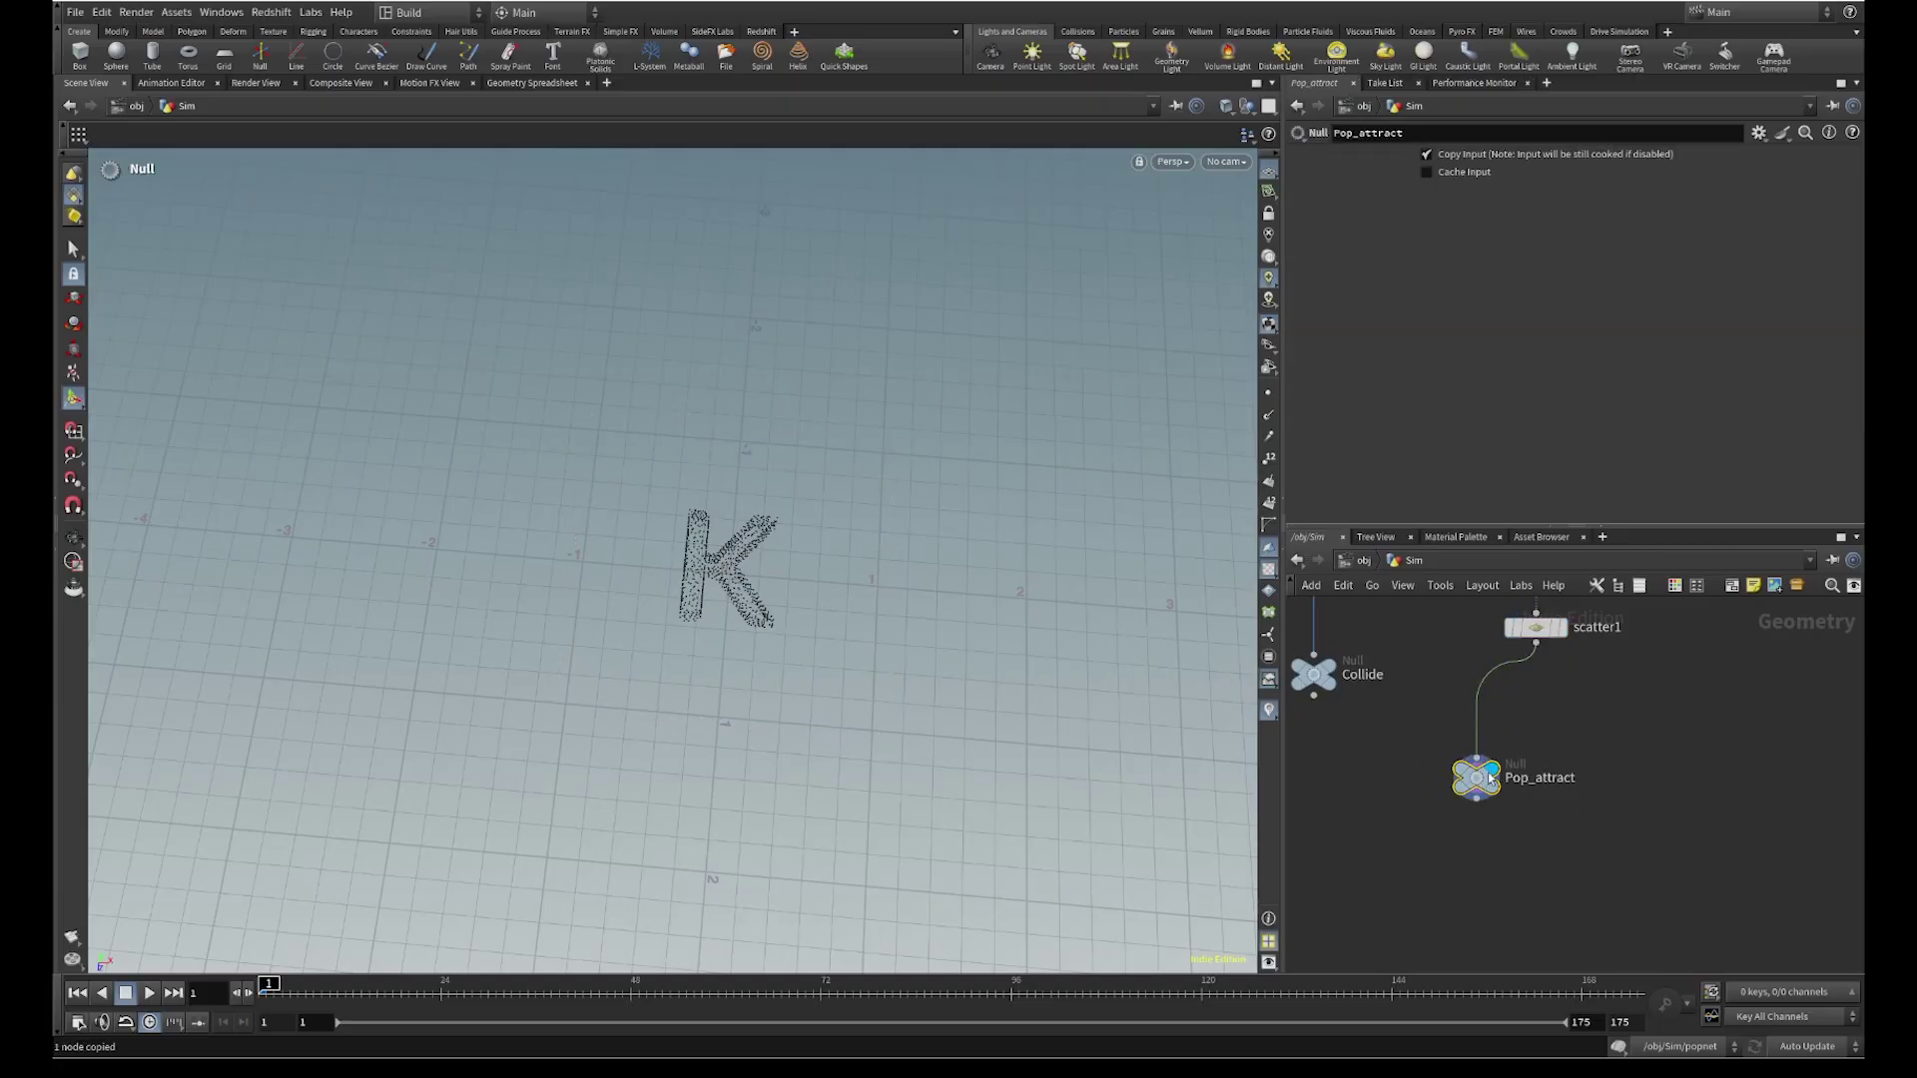
pyautogui.scroll(-2, 1498, 746)
pyautogui.doubleClick(1575, 764)
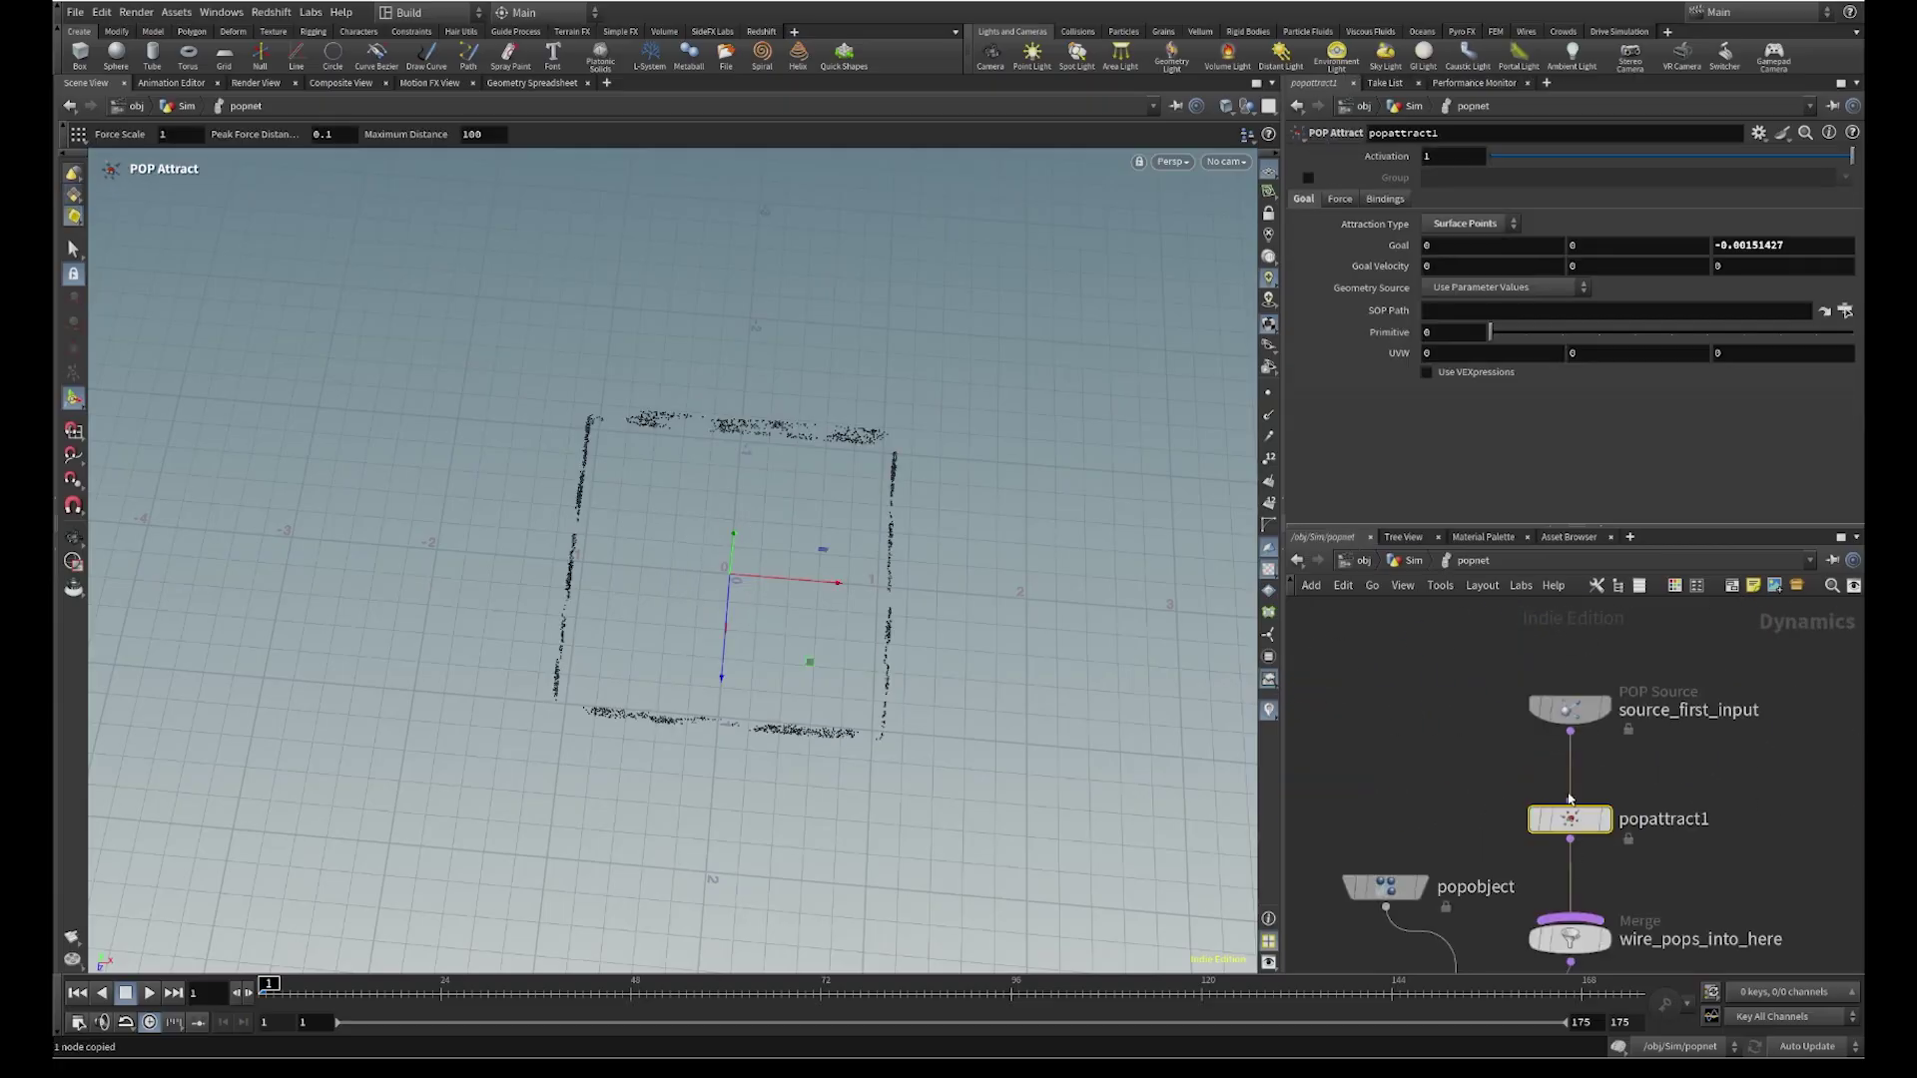
pyautogui.hotkey('ctrl', 'v')
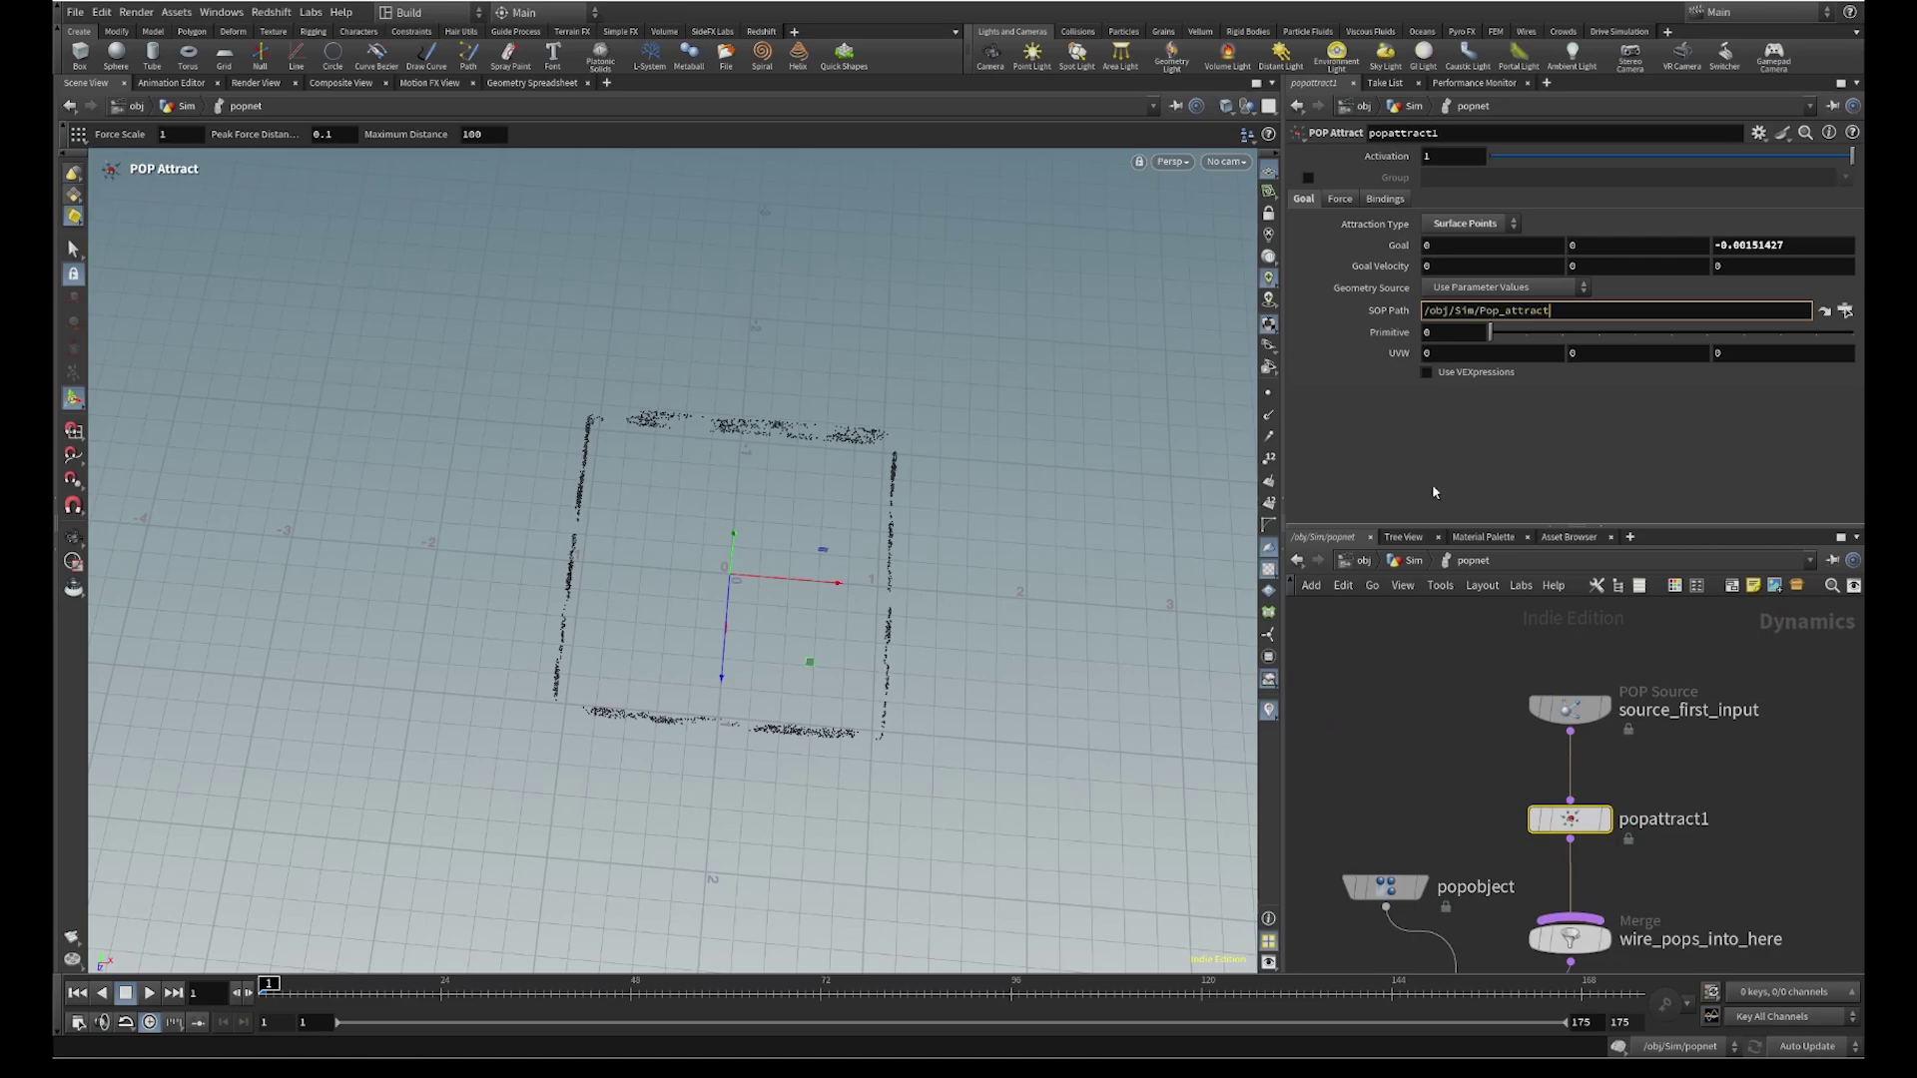
pyautogui.press('Return')
# Play and scrub the simulation to examine how the particles are attracted, and view the POP Attract's force settings
pyautogui.moveTo(848, 586)
pyautogui.keyDown('alt'); pyautogui.mouseDown(button='right')
pyautogui.moveTo(959, 518)
pyautogui.moveTo(875, 571)
pyautogui.mouseUp(button='right'); pyautogui.keyUp('alt')
pyautogui.click(149, 997)
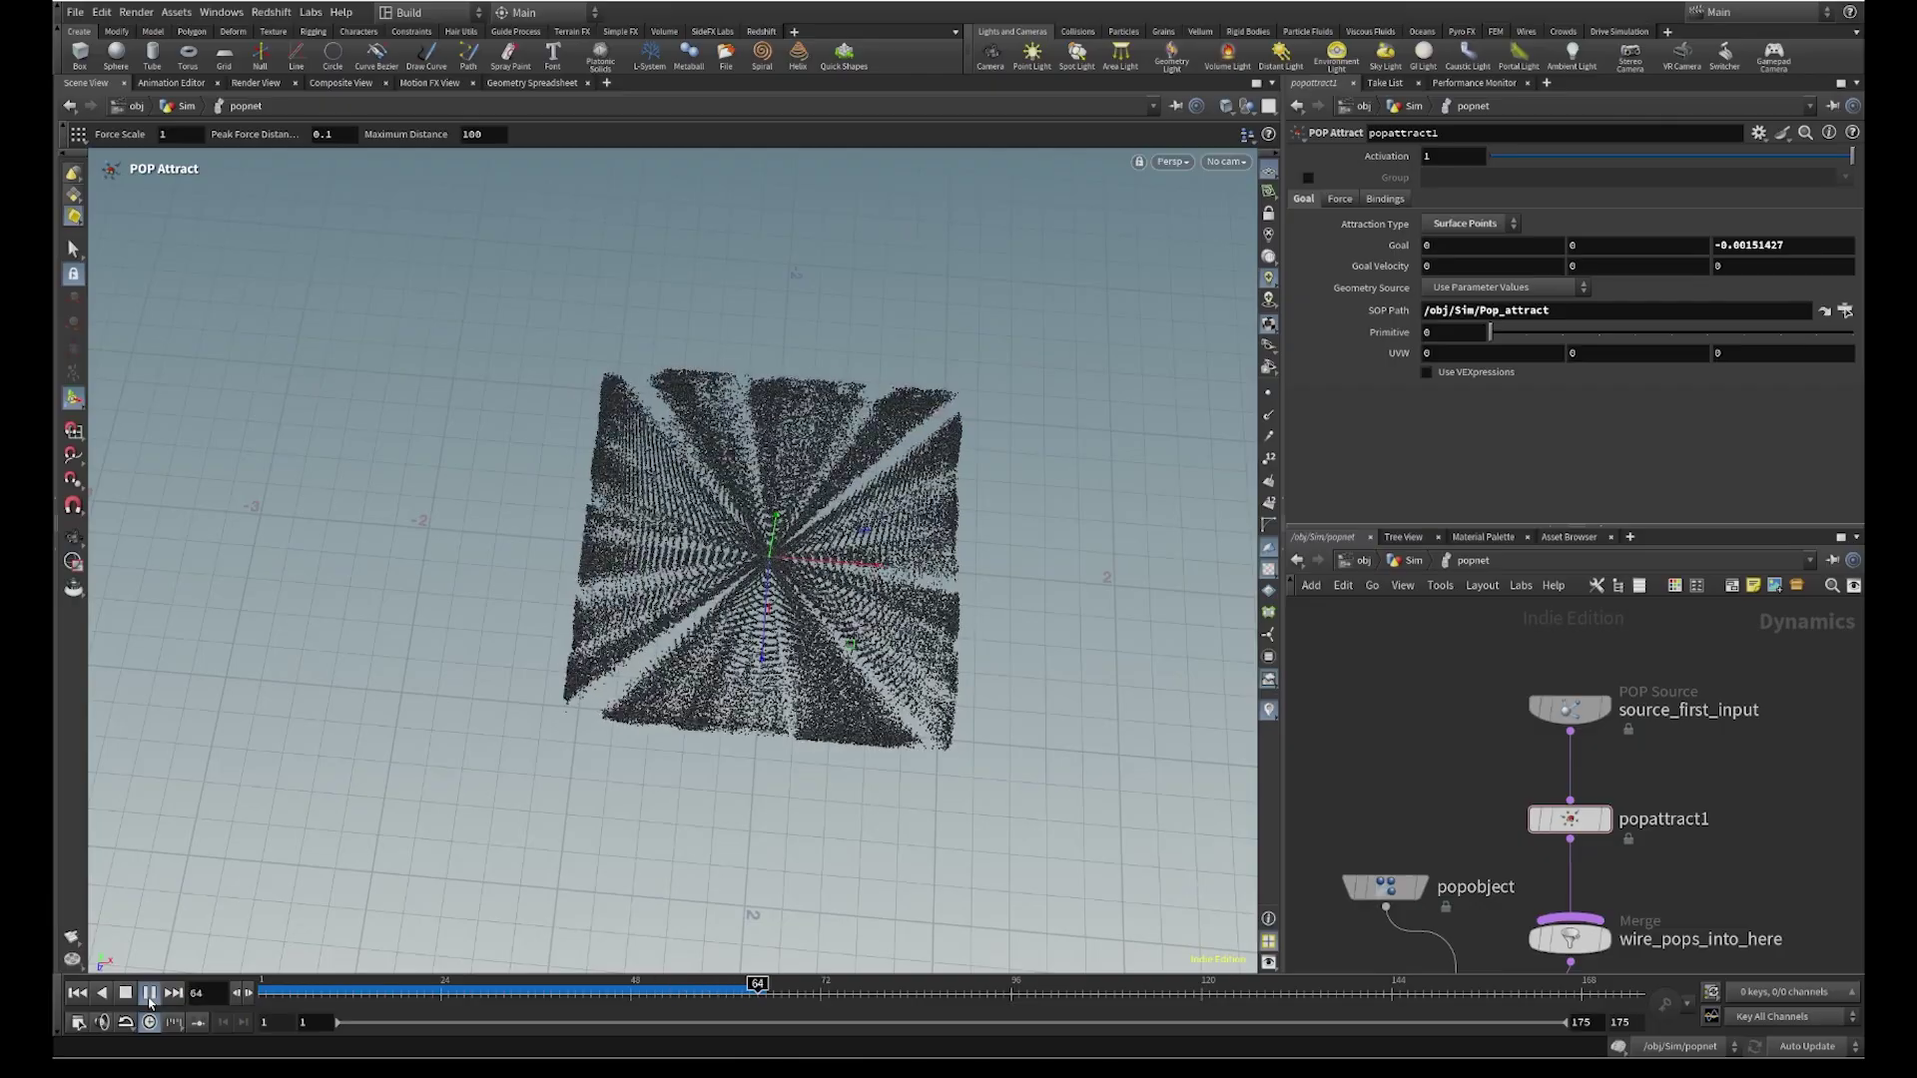
pyautogui.click(150, 996)
pyautogui.click(261, 992)
pyautogui.moveTo(262, 993); pyautogui.dragTo(441, 988)
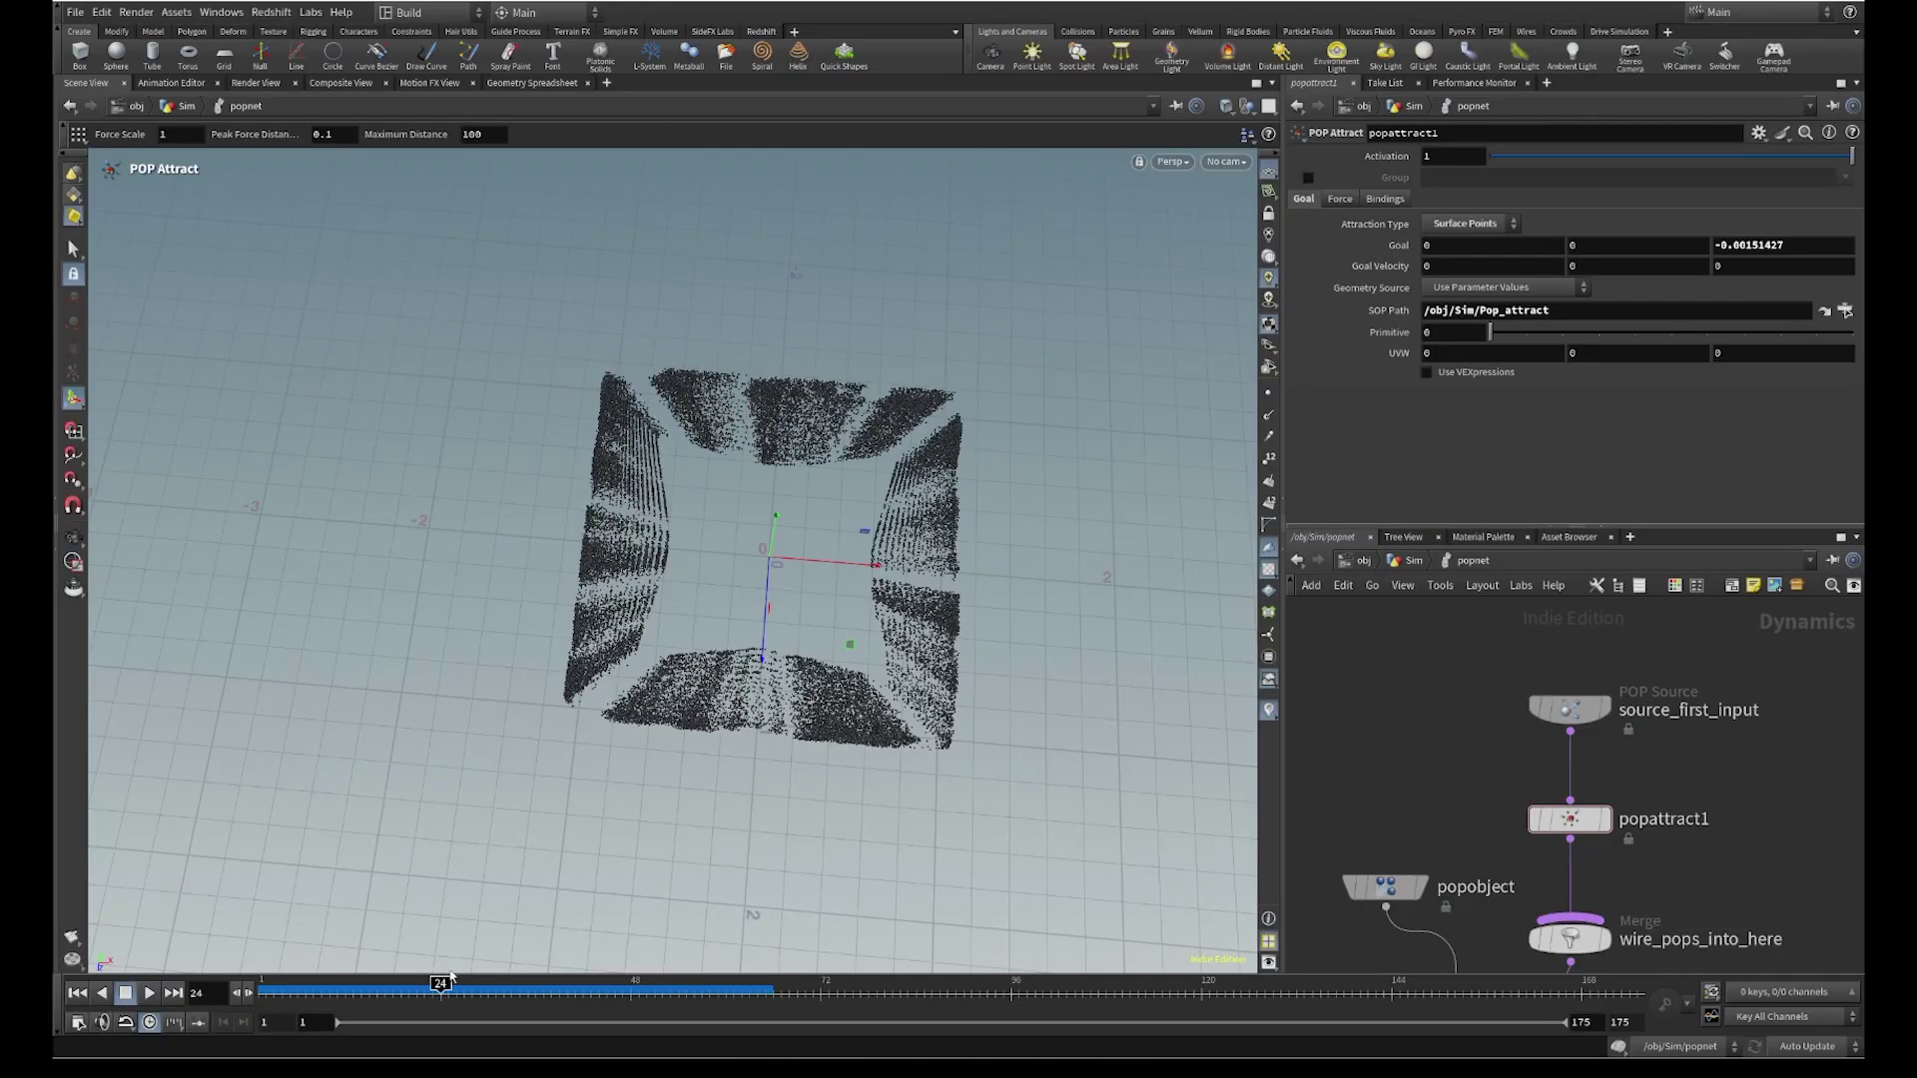
pyautogui.keyDown('alt'); pyautogui.moveTo(795, 591); pyautogui.dragTo(867, 617, button='middle'); pyautogui.keyUp('alt')
pyautogui.keyDown('alt'); pyautogui.moveTo(867, 617); pyautogui.dragTo(881, 650); pyautogui.keyUp('alt')
pyautogui.scroll(3, 881, 650)
pyautogui.press('Return')
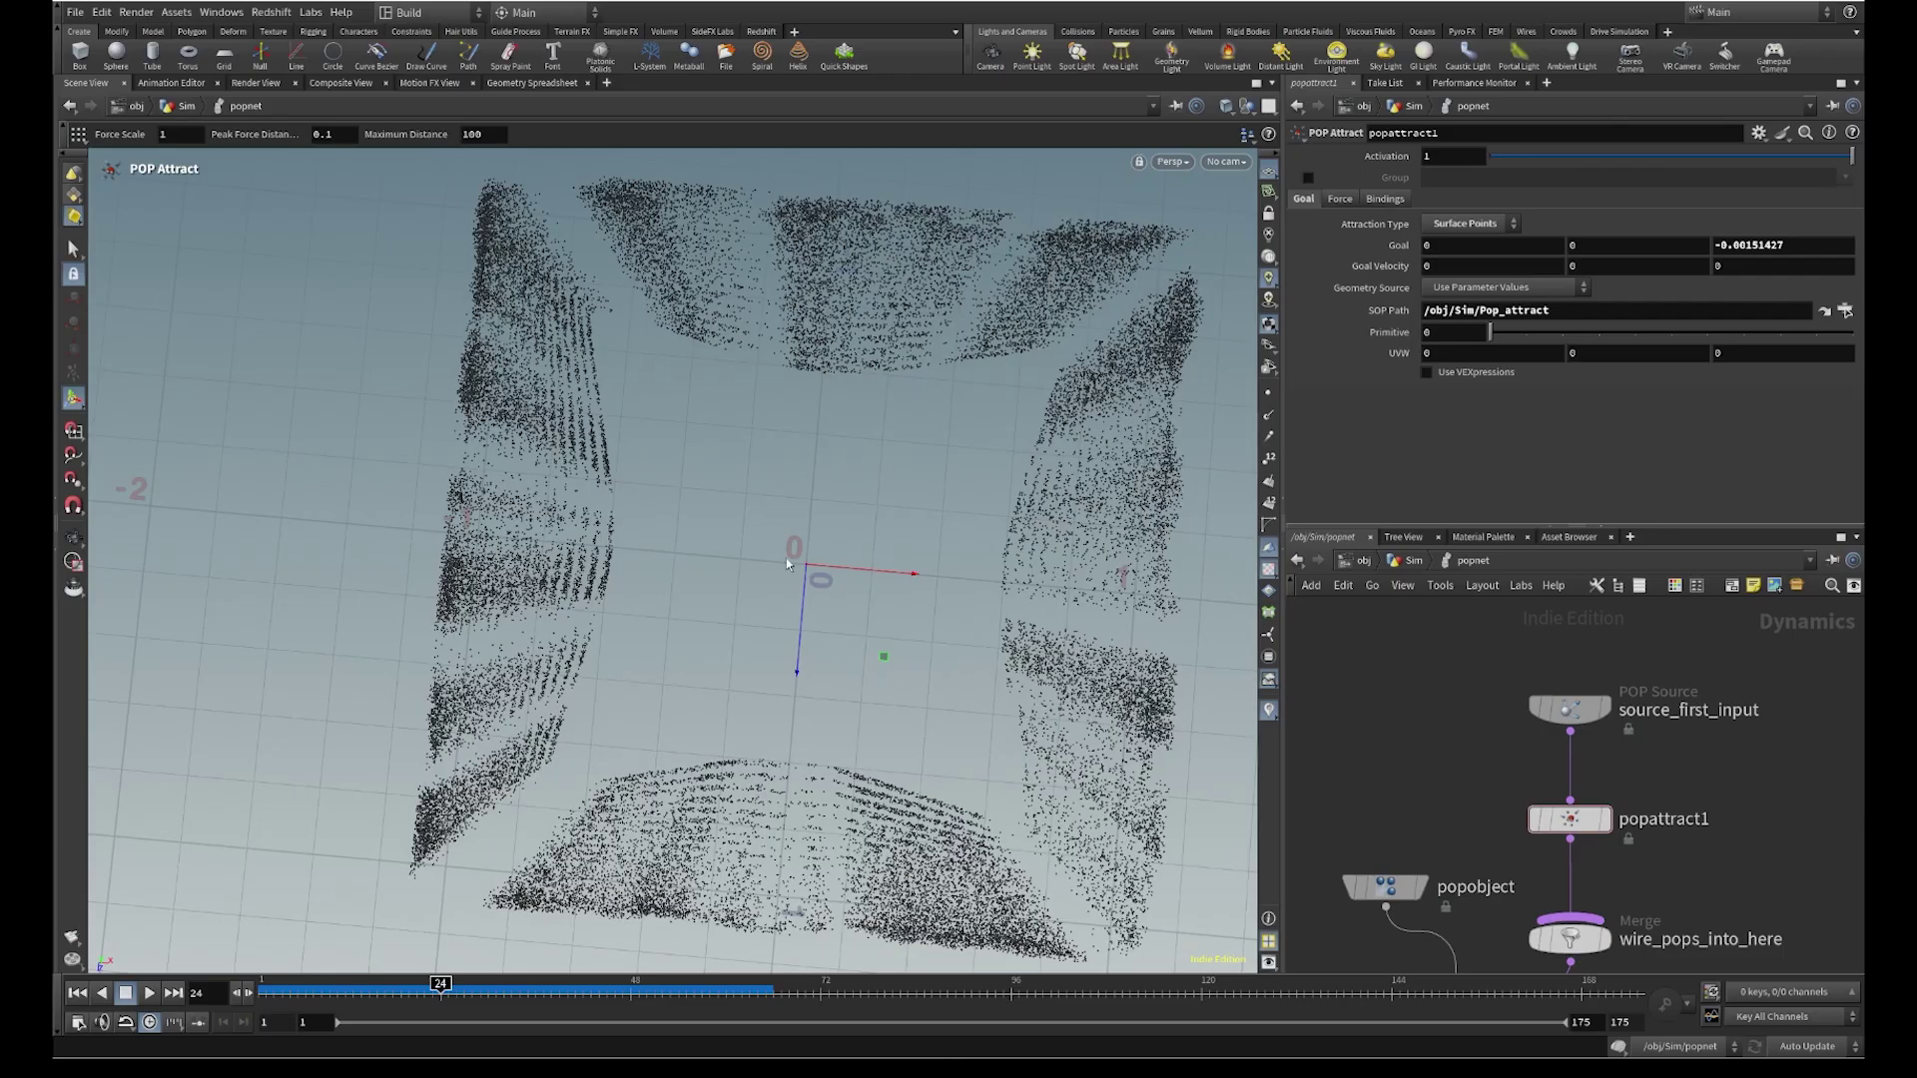
pyautogui.click(1340, 199)
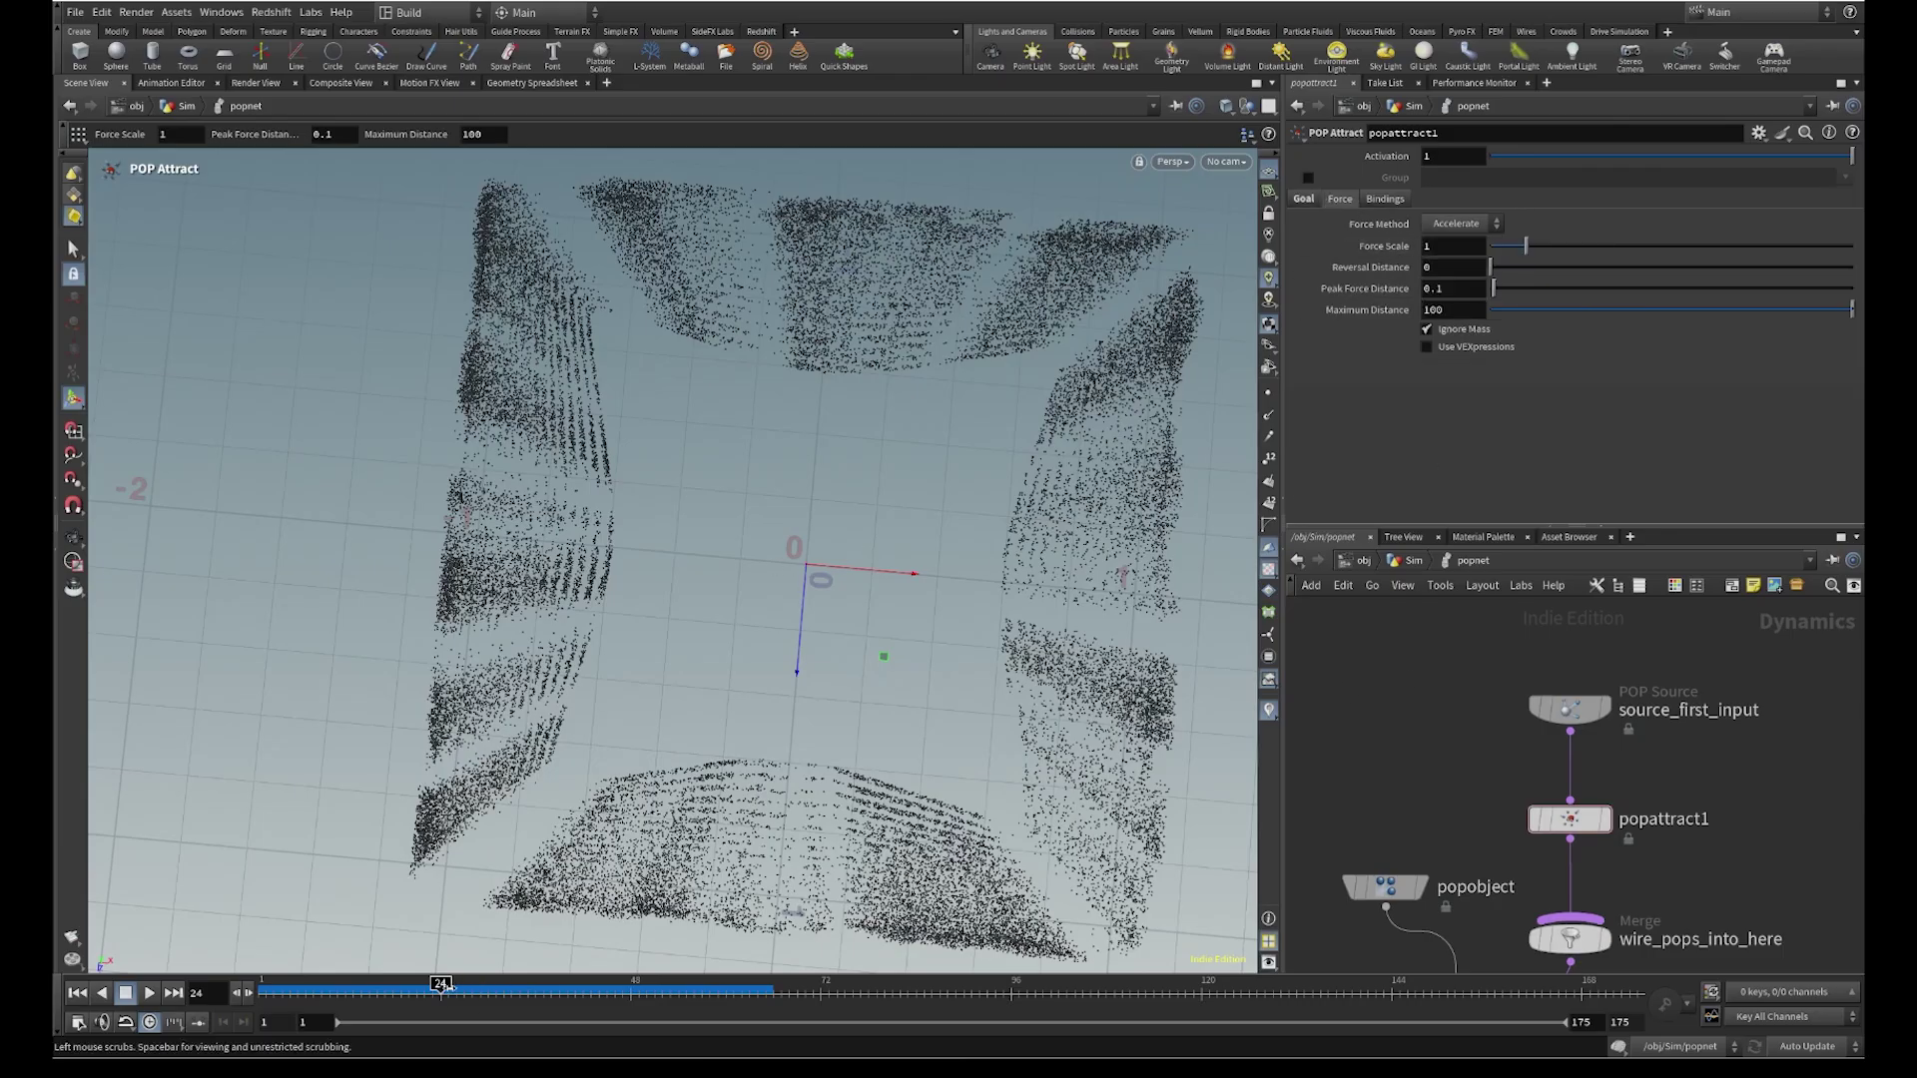
pyautogui.moveTo(445, 986); pyautogui.dragTo(662, 1018)
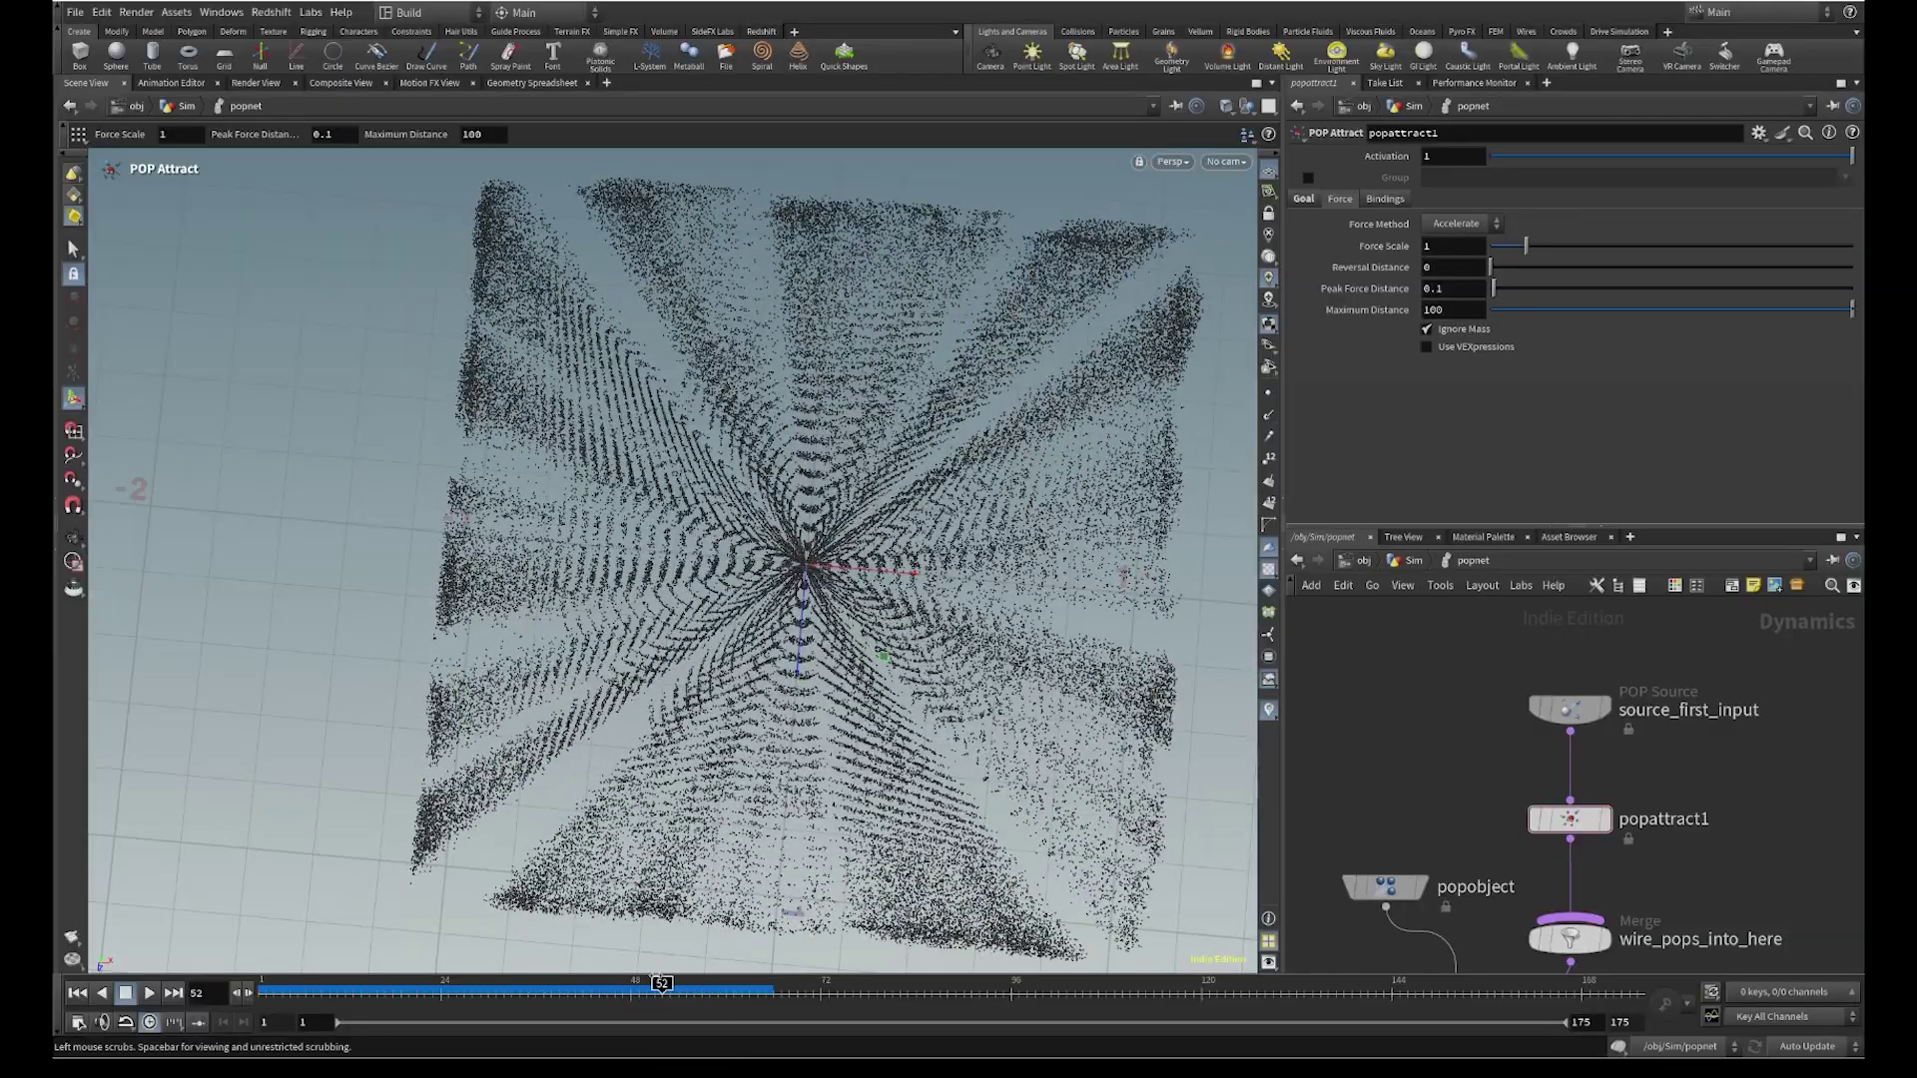
# Return to frame 1, move the output node further down and insert a Merge between popsolver and output
pyautogui.hotkey('ctrl', 'Up')
pyautogui.scroll(-3, 1428, 811)
pyautogui.moveTo(1427, 811); pyautogui.dragTo(1434, 728, button='middle')
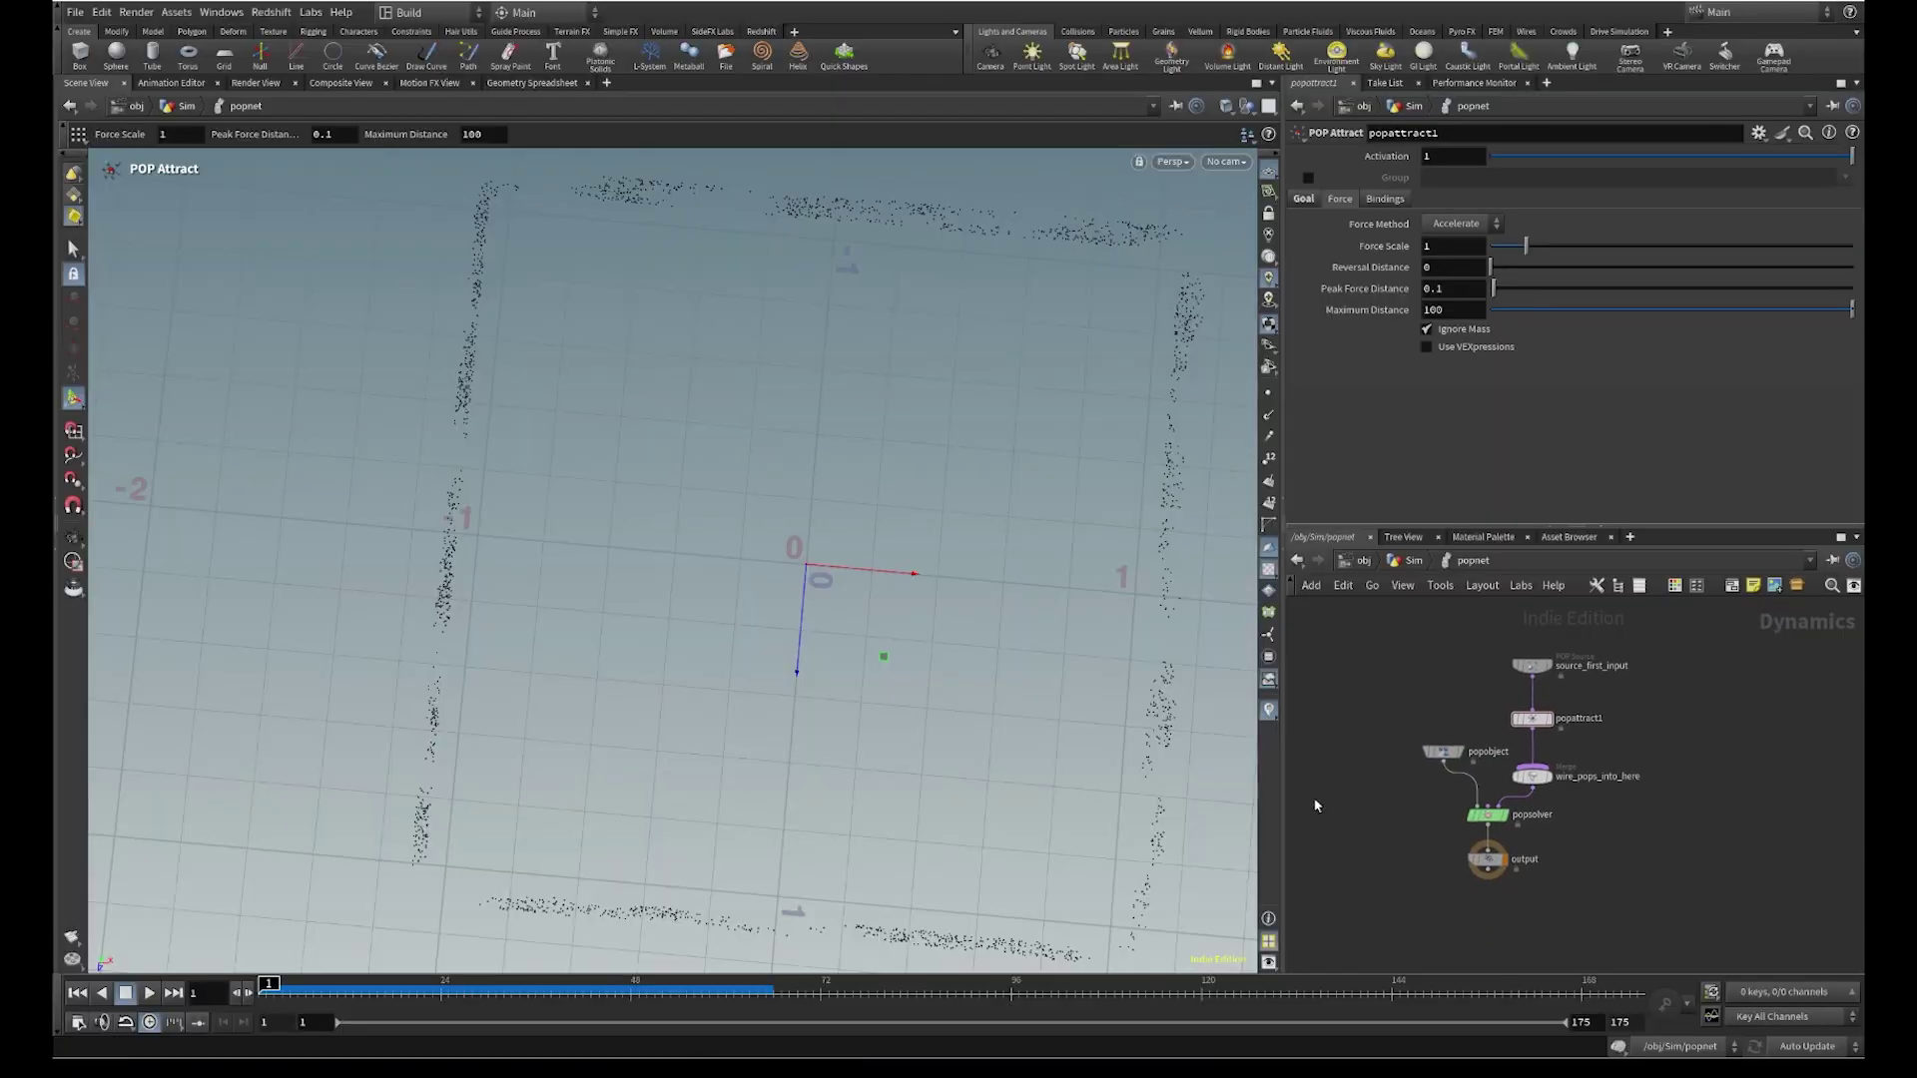
pyautogui.moveTo(296, 1002); pyautogui.dragTo(226, 1028)
pyautogui.moveTo(1422, 890); pyautogui.dragTo(1399, 792, button='middle')
pyautogui.moveTo(1465, 759); pyautogui.dragTo(1457, 922)
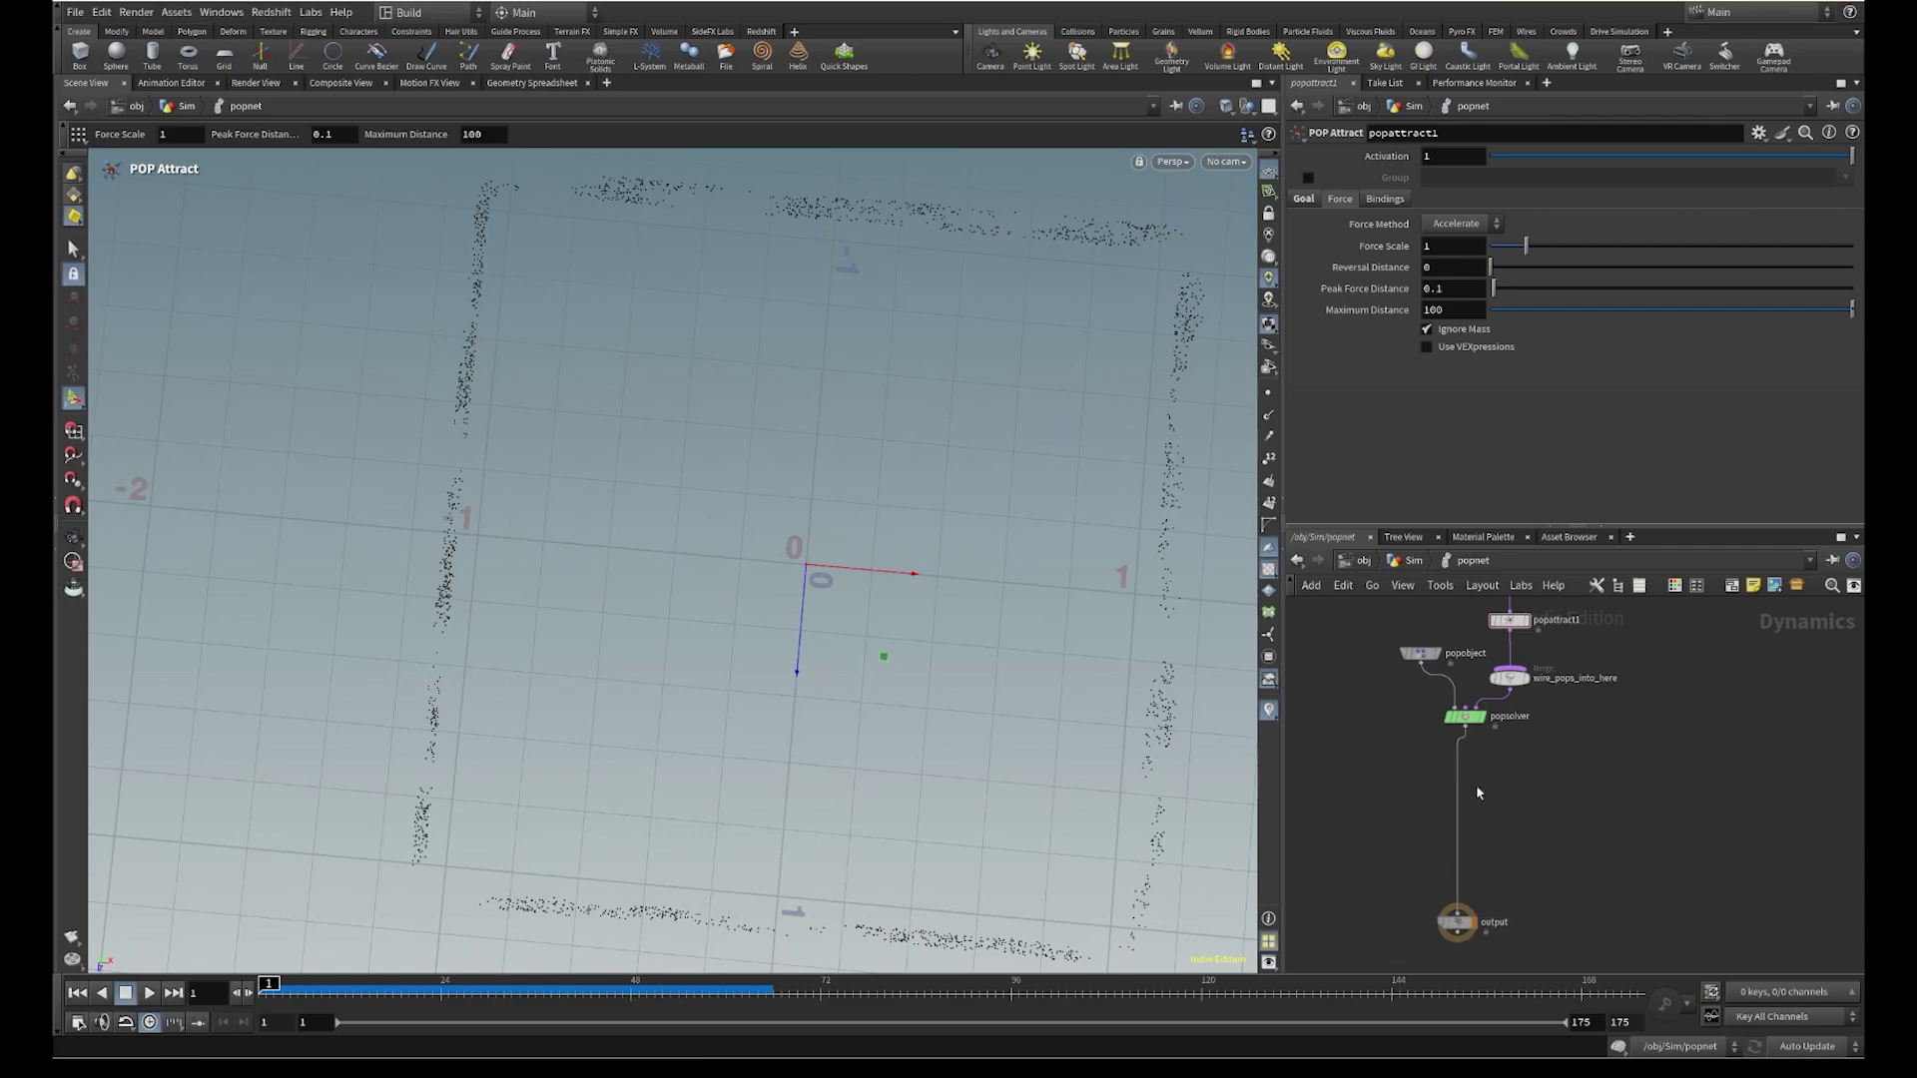
pyautogui.press('Tab')
pyautogui.write('merge')
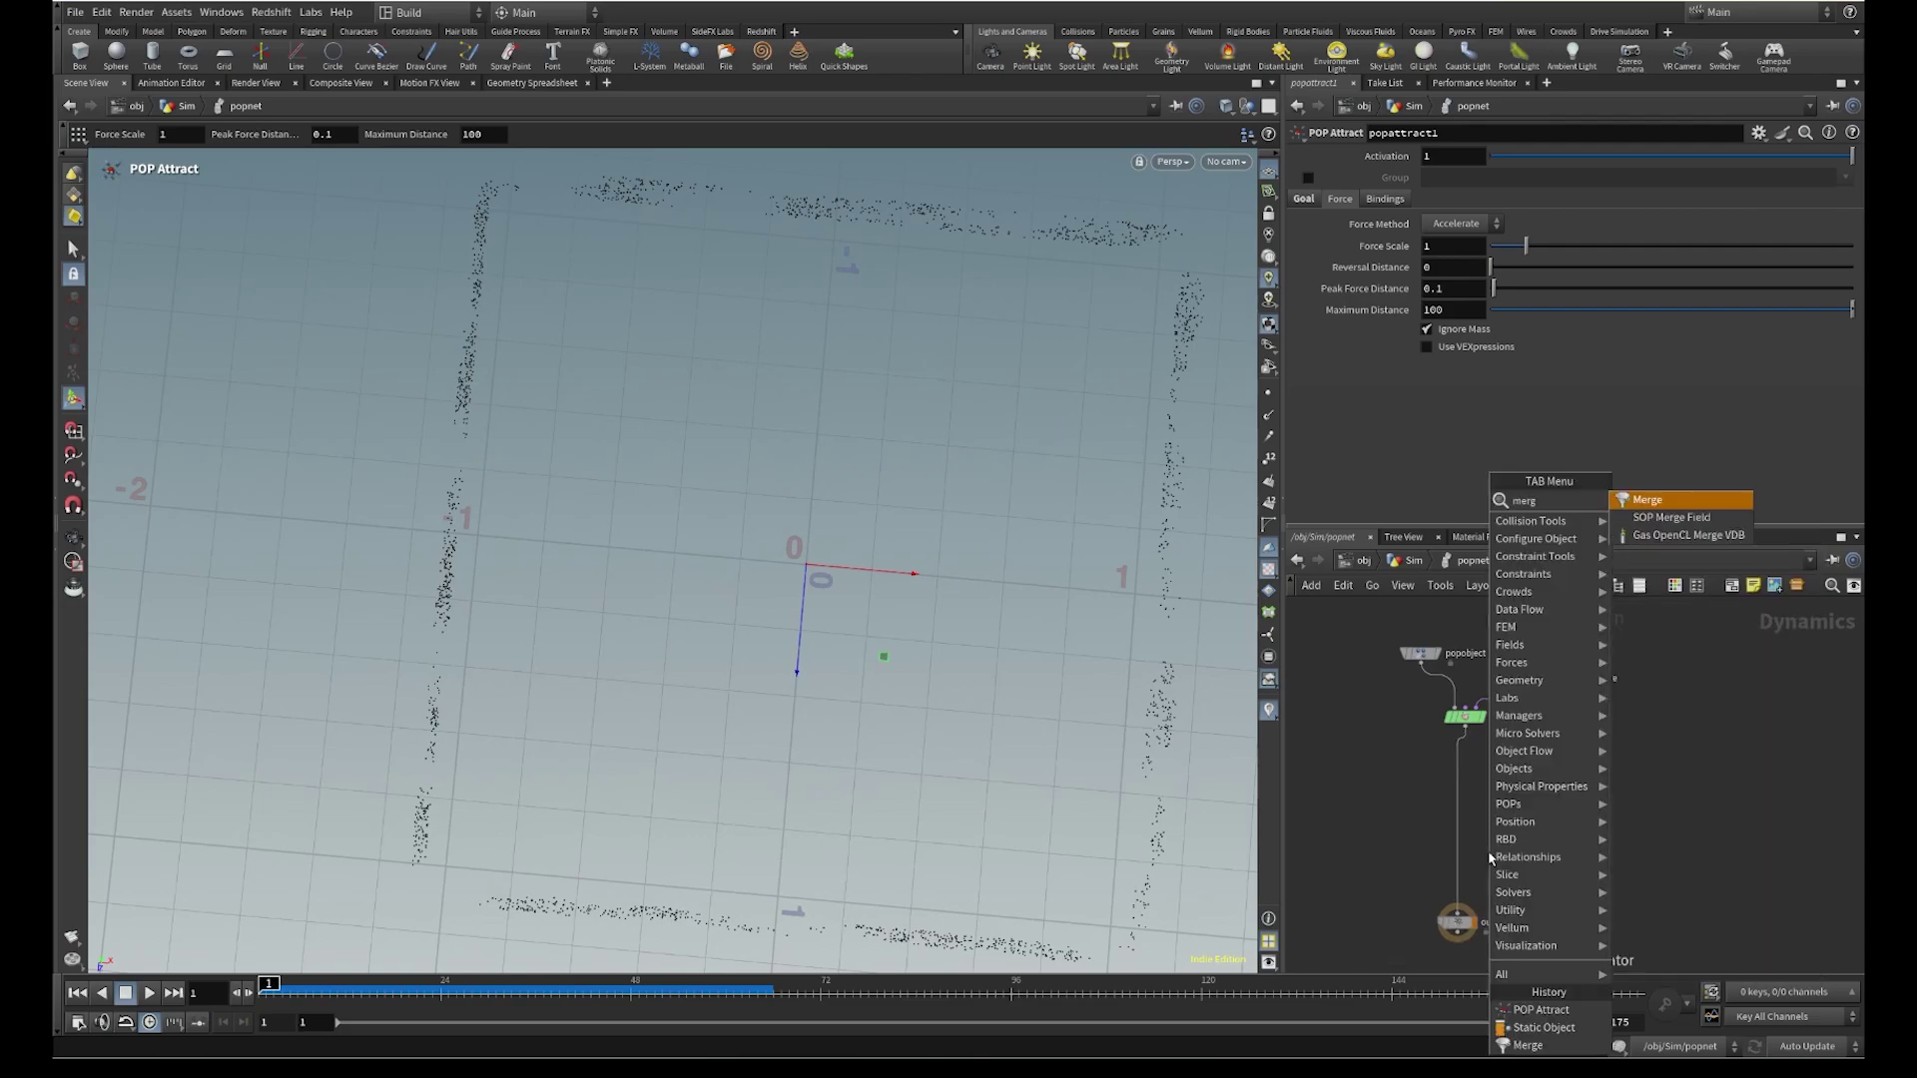
pyautogui.press('Return')
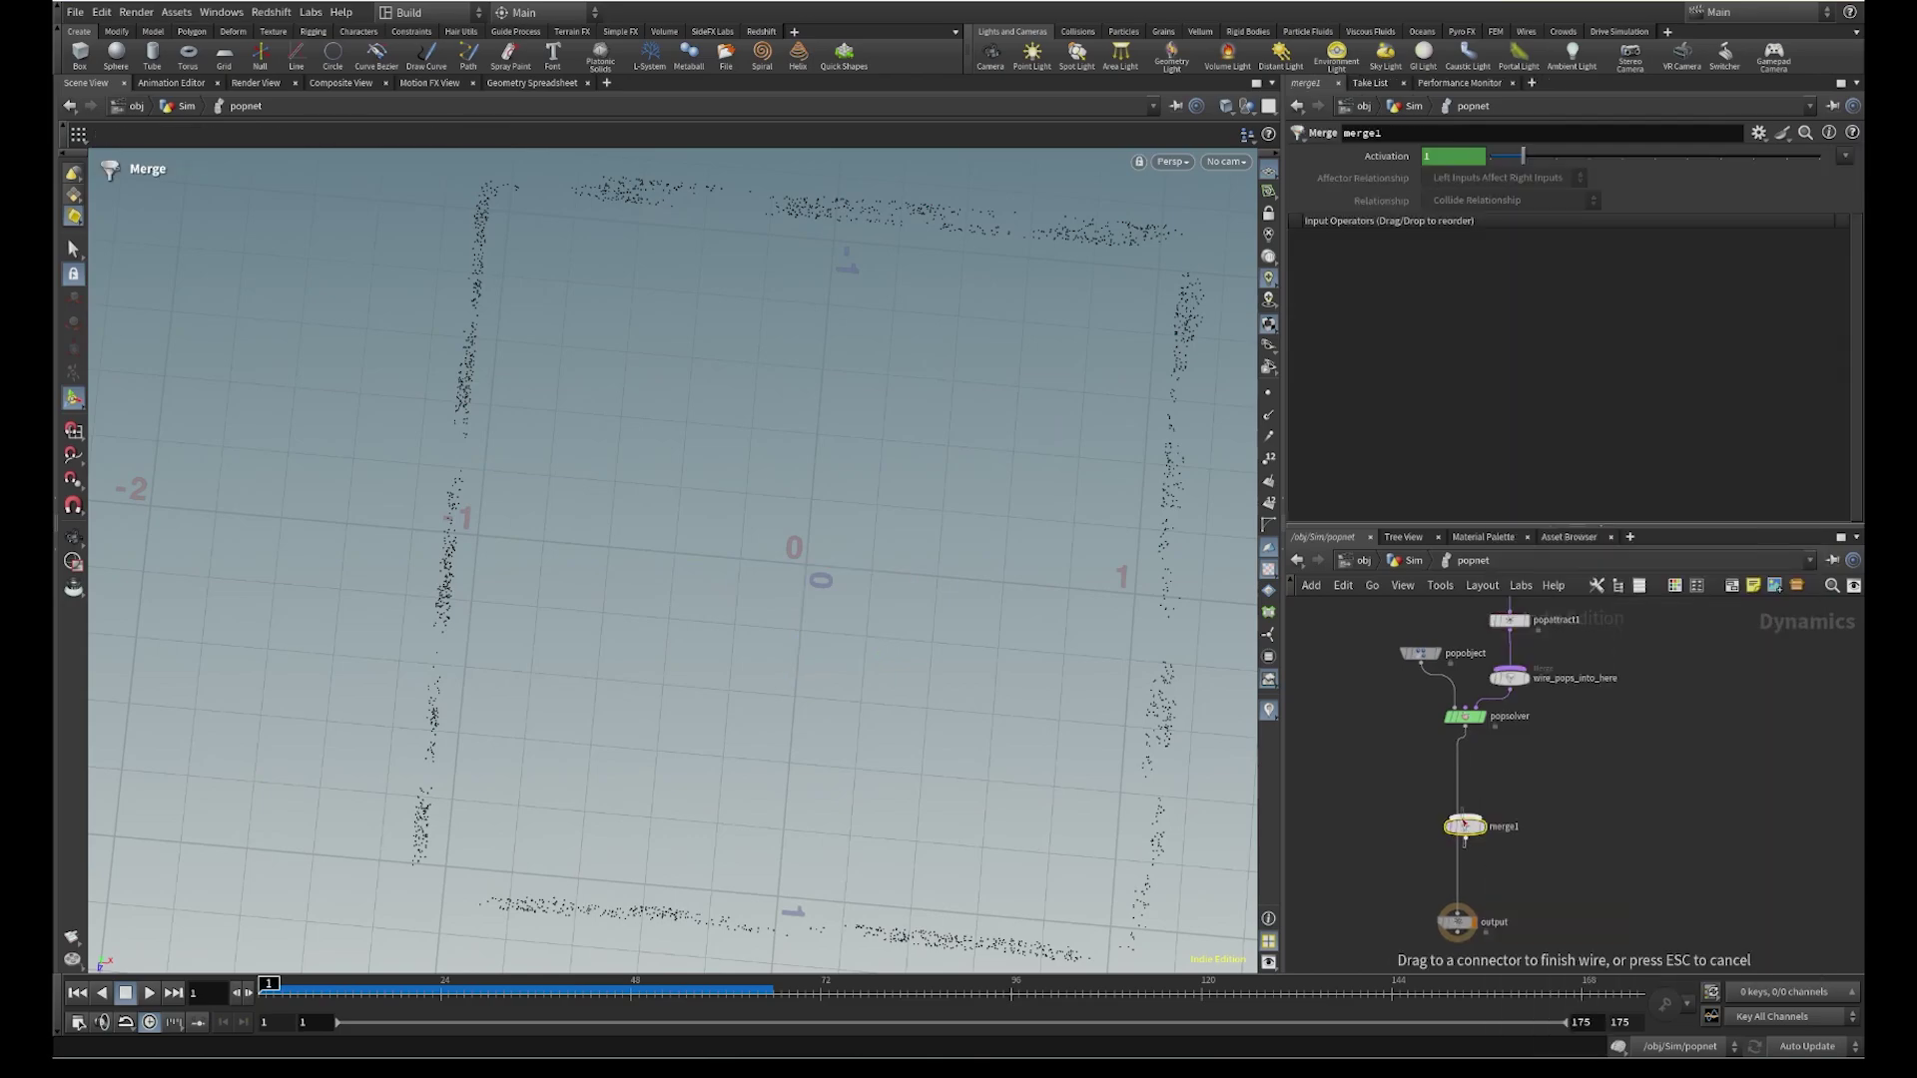
pyautogui.click(1478, 833)
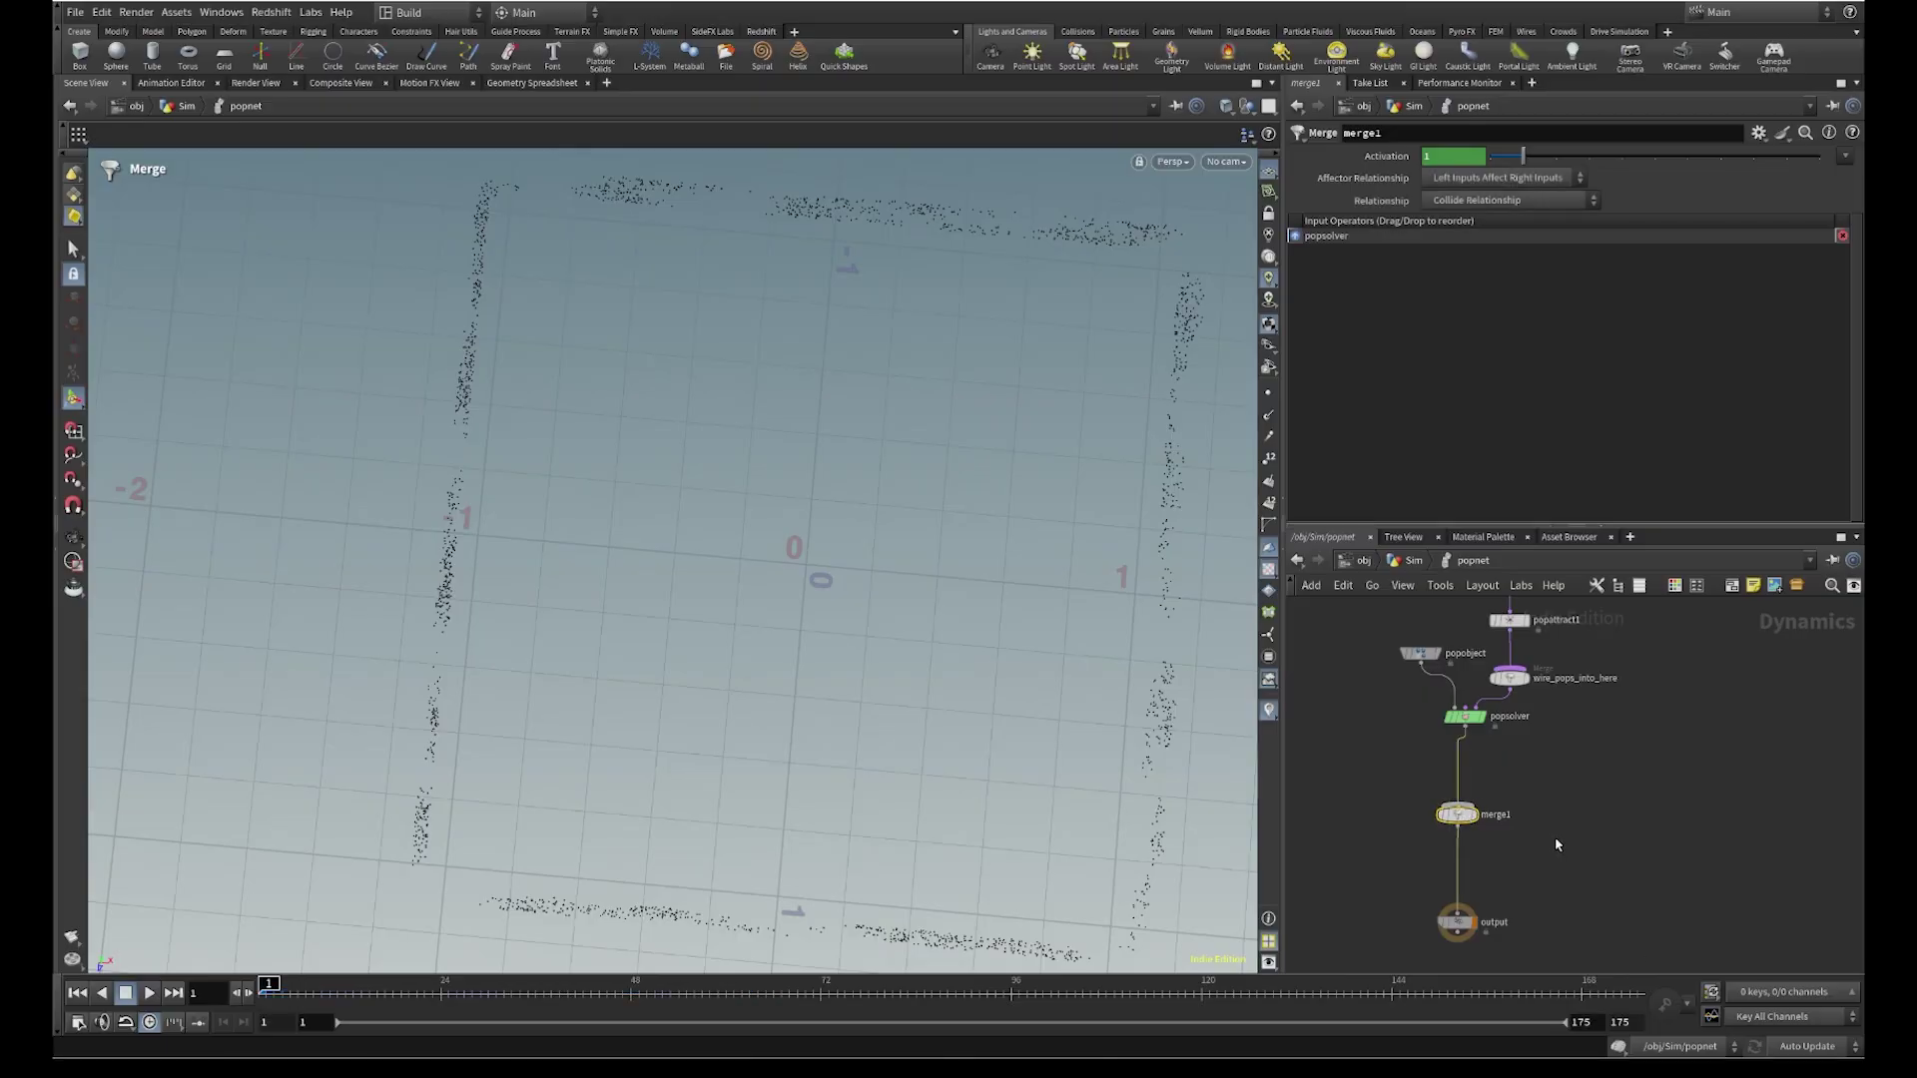
# Add a Static Object beside the popsolver and wire it into the Merge ahead of the popsolver
pyautogui.scroll(3, 1543, 836)
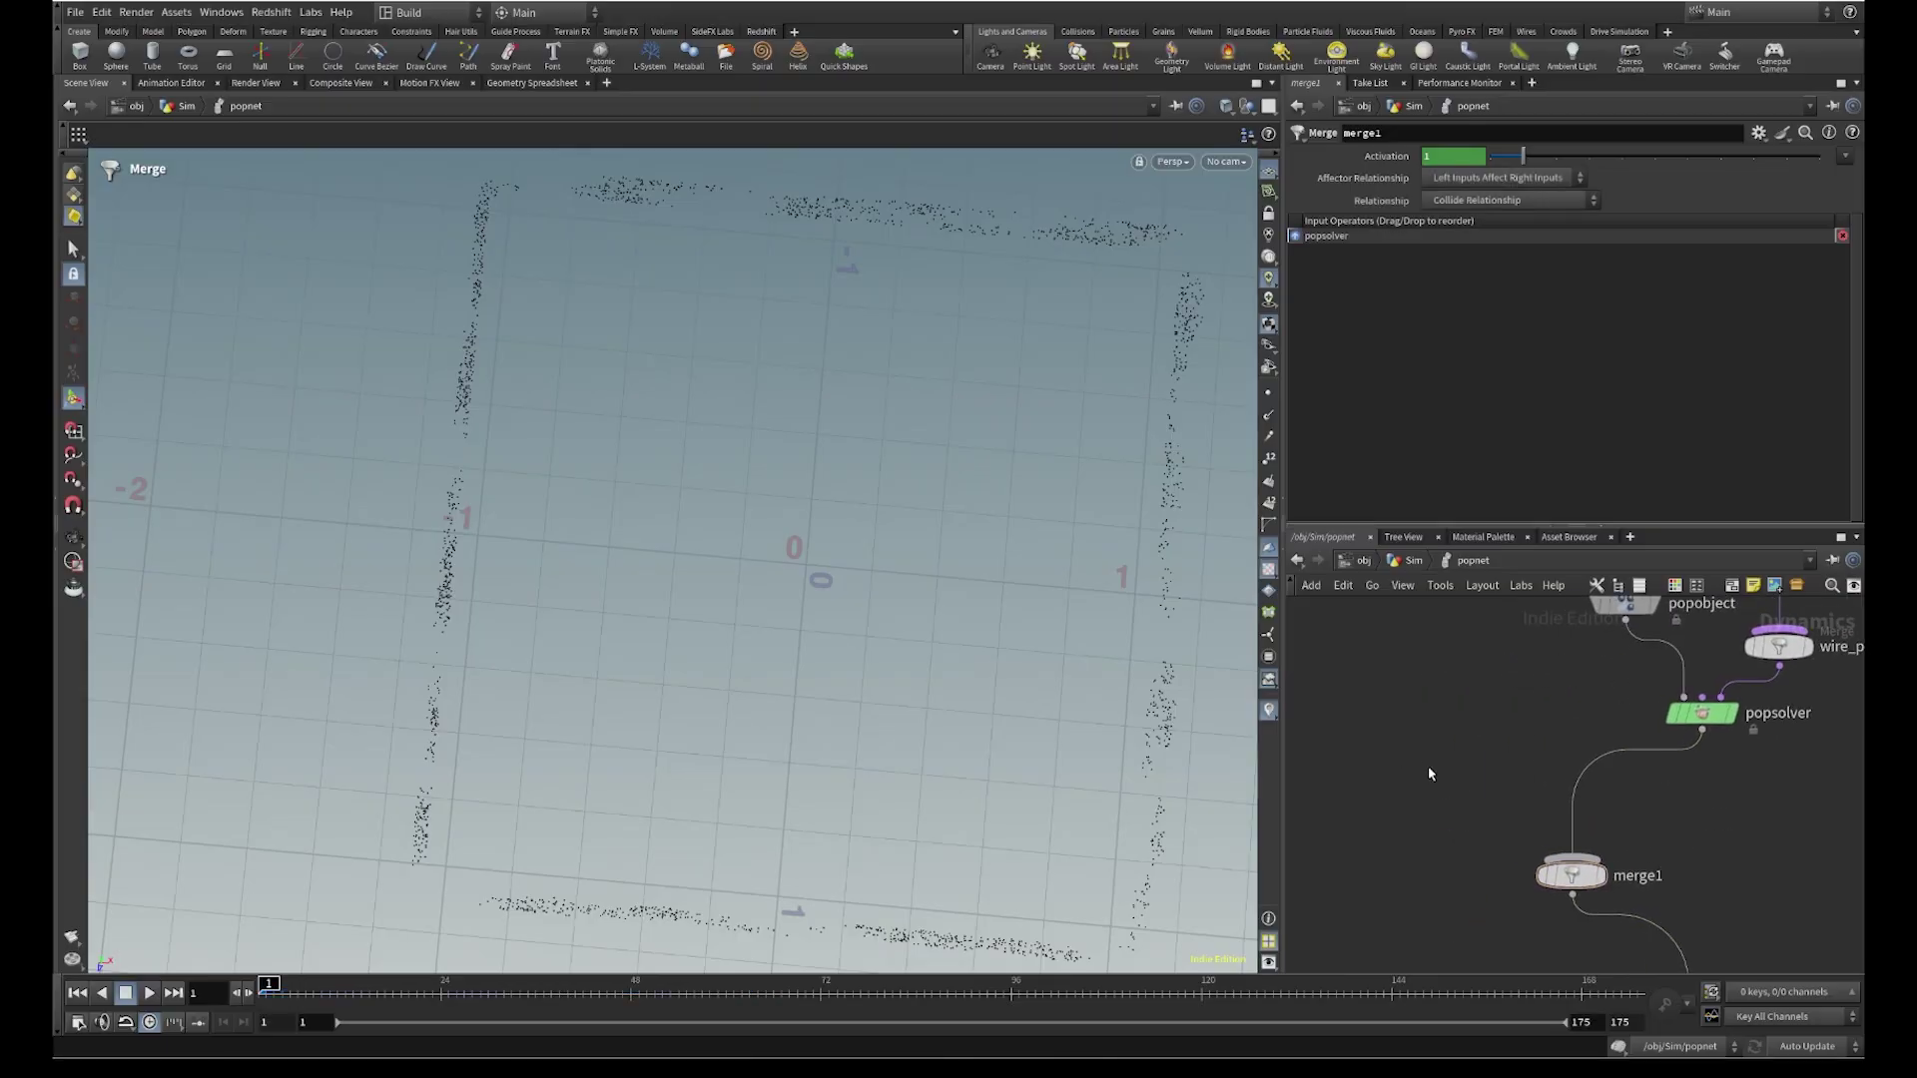
pyautogui.press('Tab')
pyautogui.write('st')
pyautogui.press('Return')
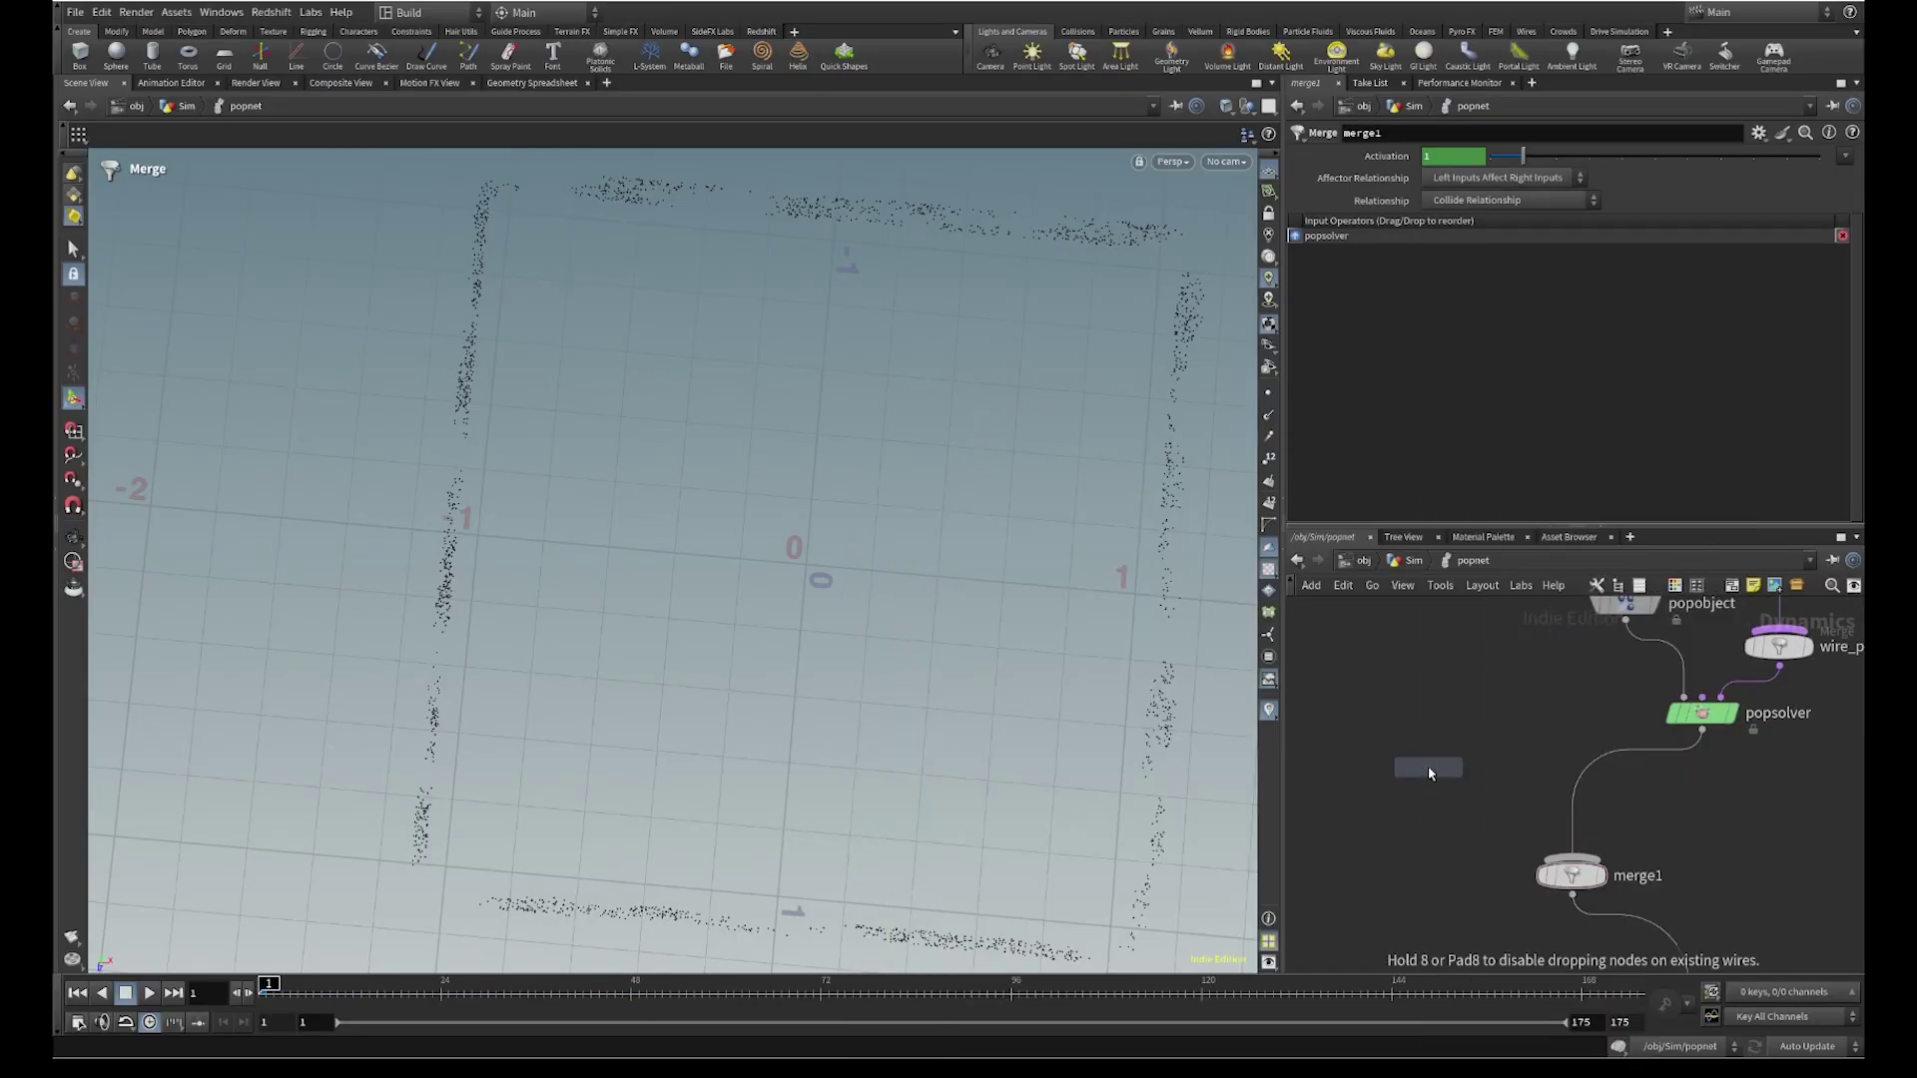
pyautogui.click(1407, 709)
pyautogui.moveTo(1519, 847); pyautogui.dragTo(1570, 867)
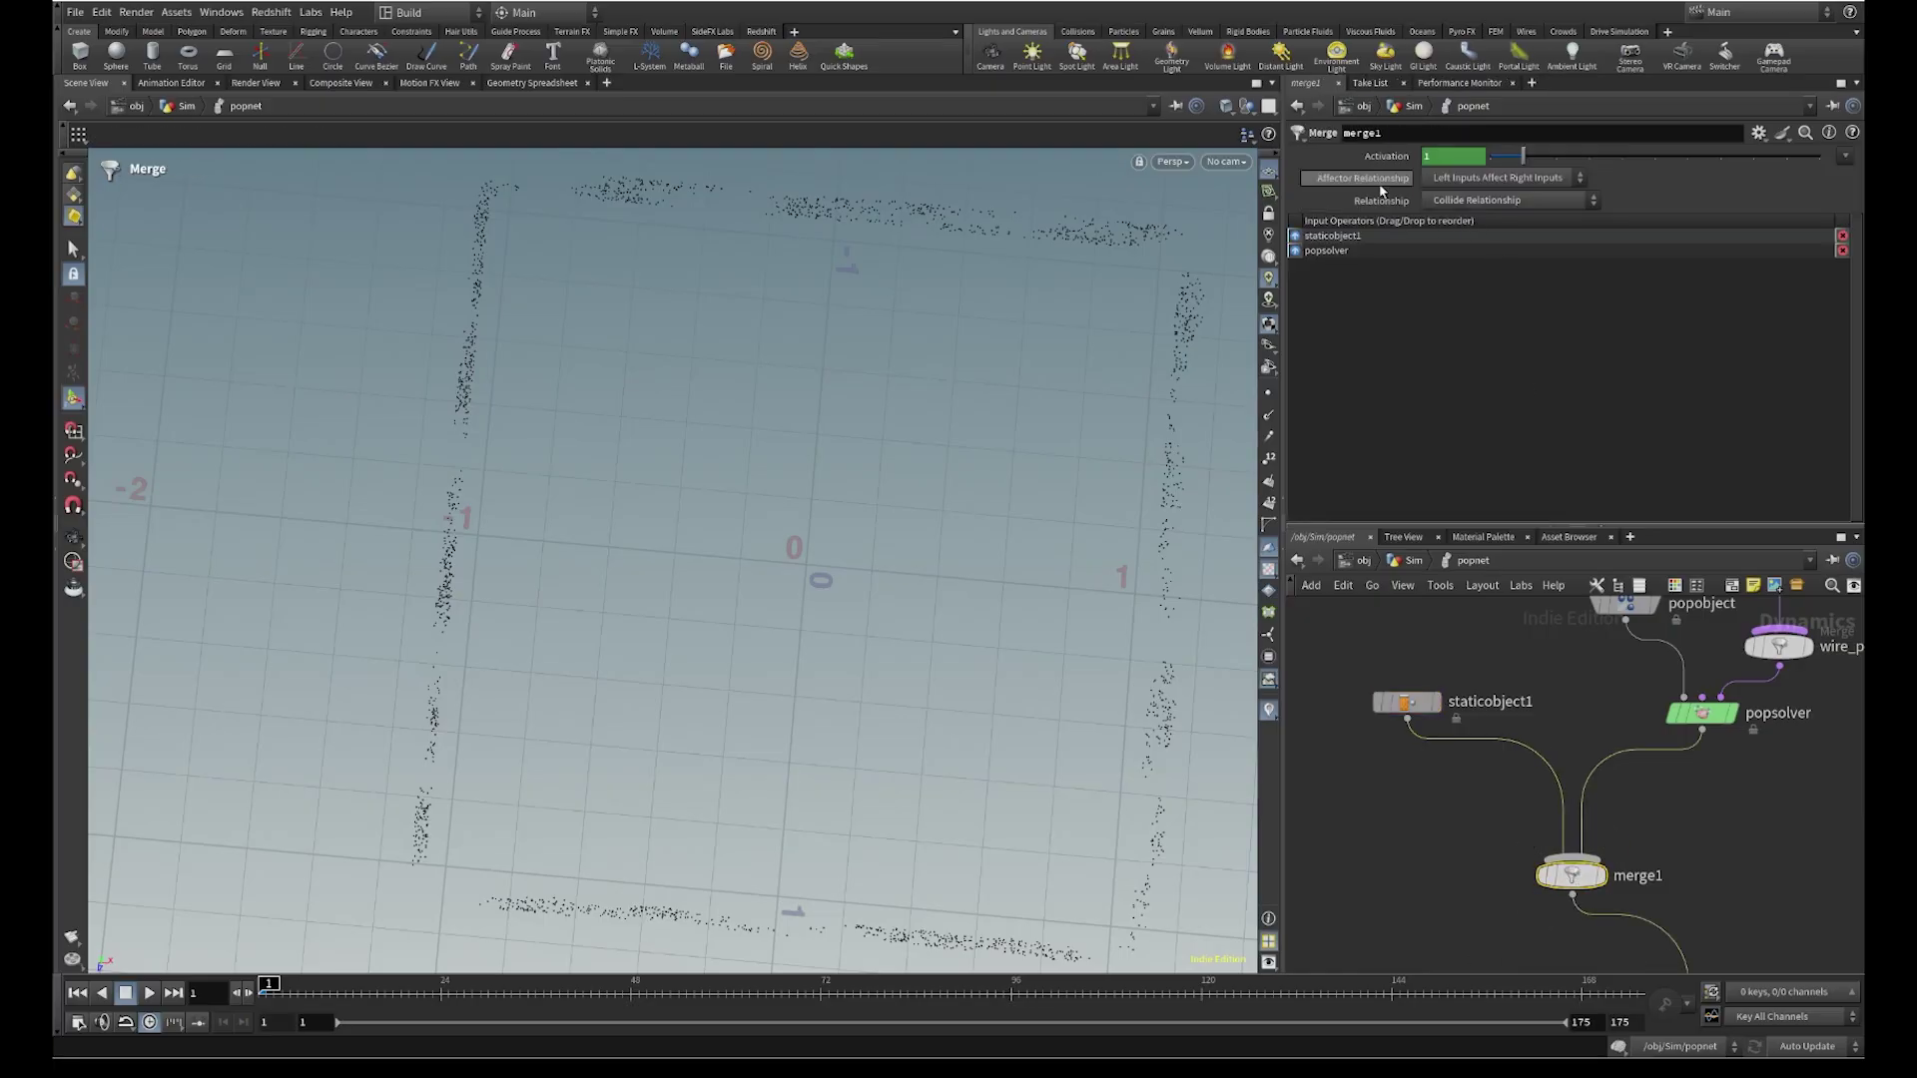
# Set the Merge's Affector Relationship to Mutual and check the Static Object and POP Solver feeding it
pyautogui.click(1472, 183)
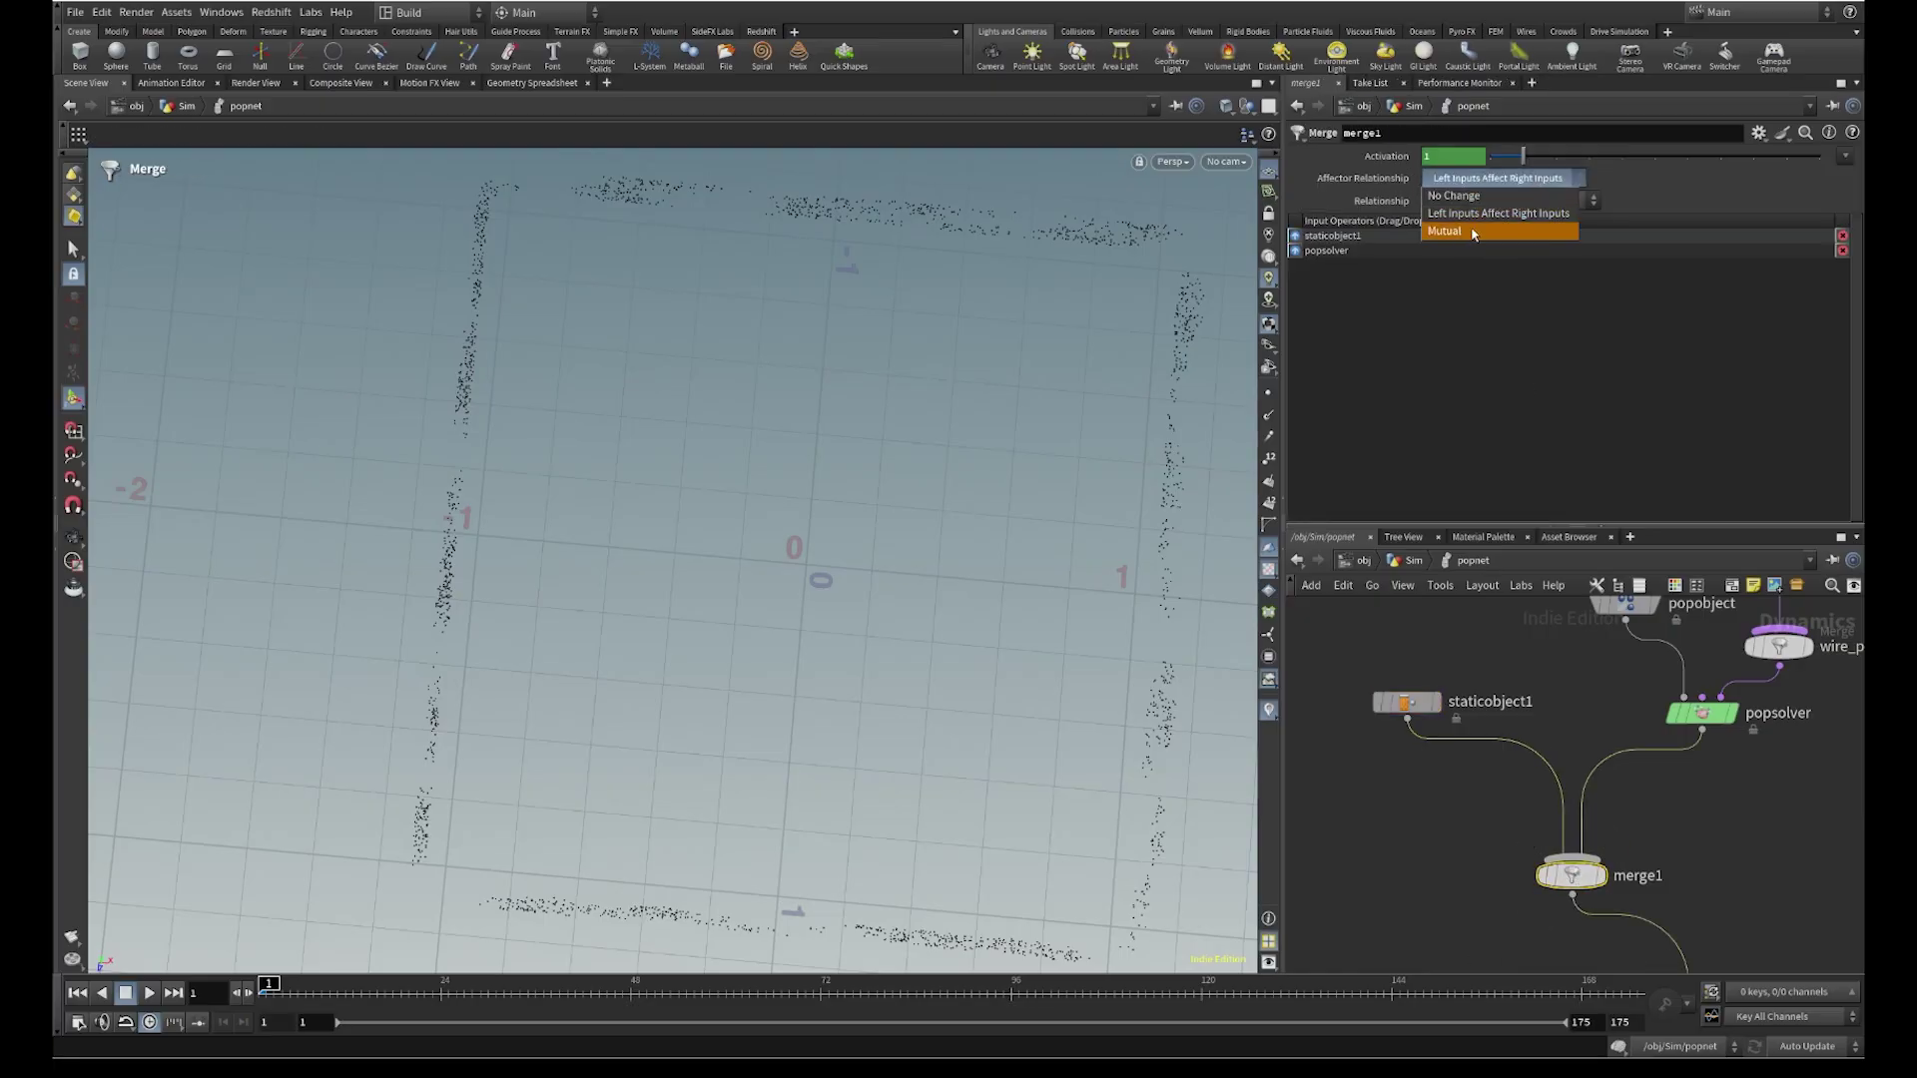
pyautogui.click(1472, 186)
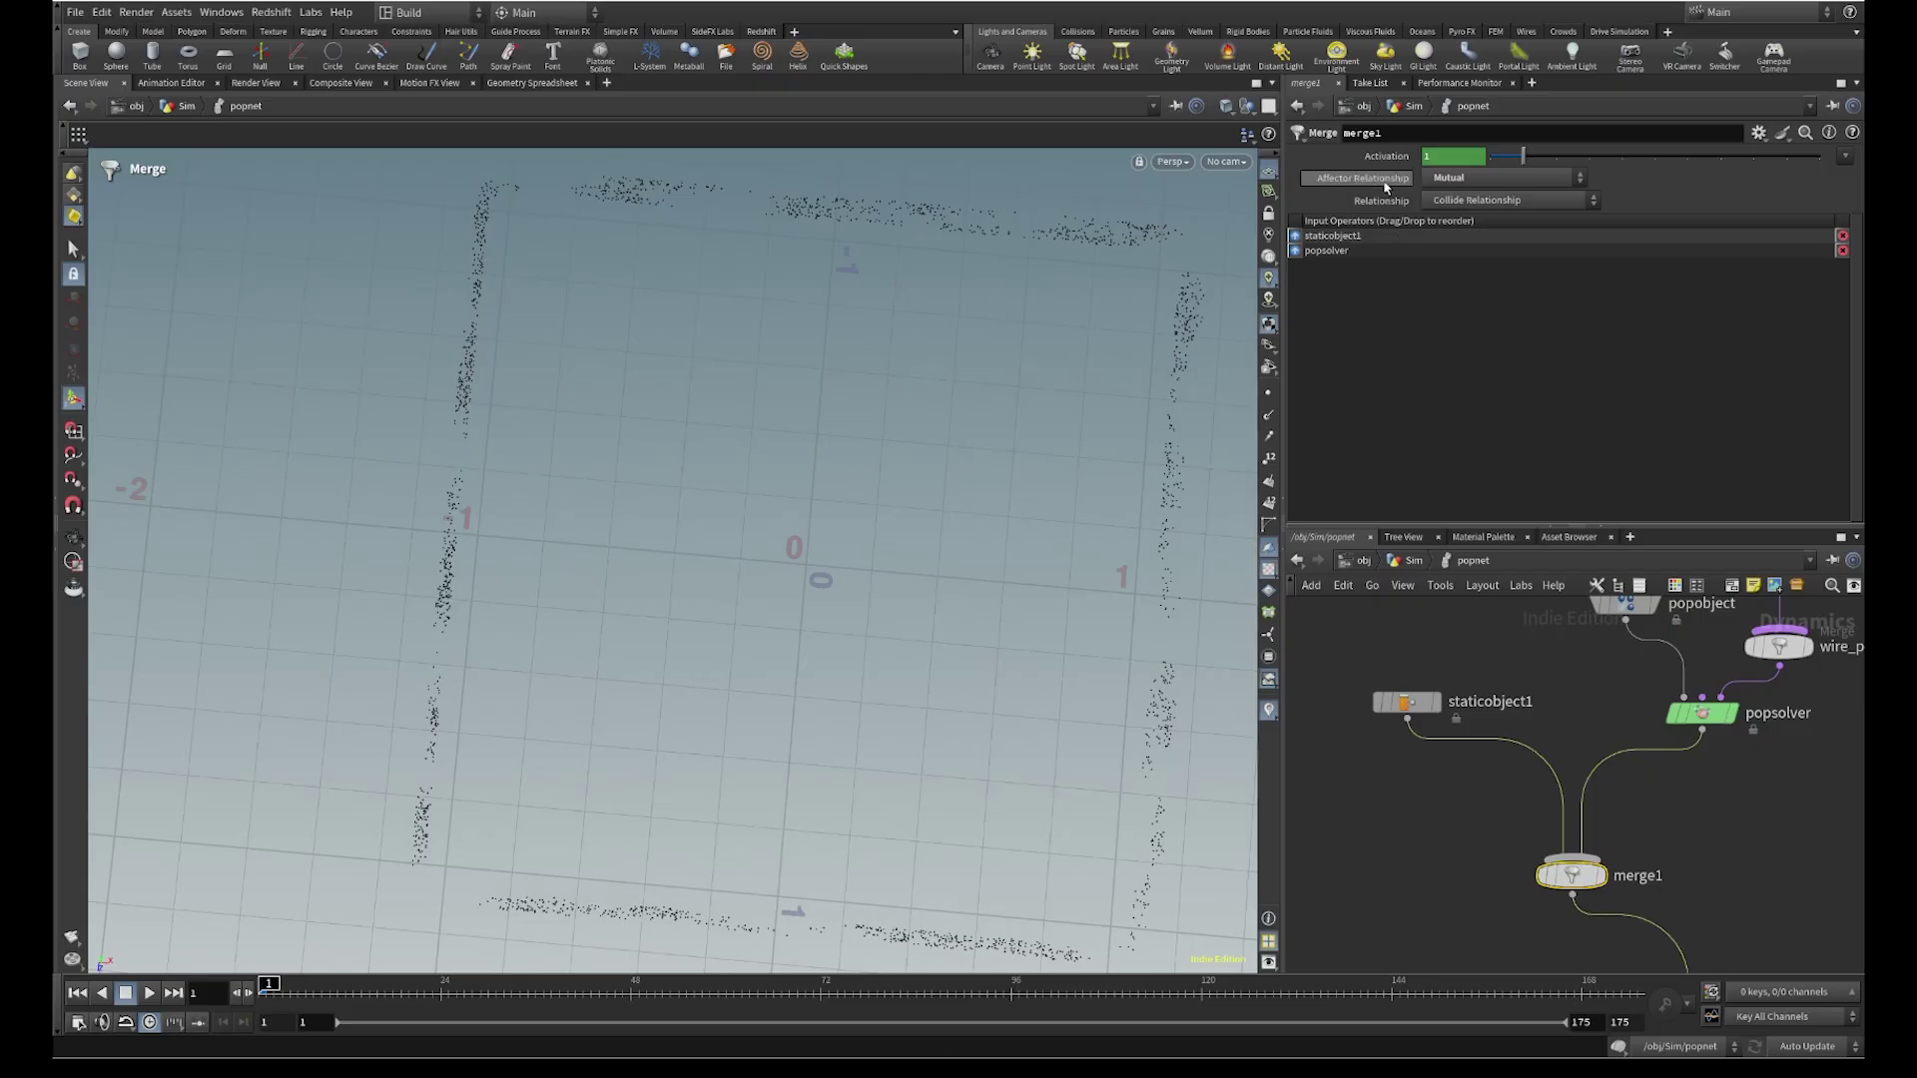
pyautogui.click(1406, 702)
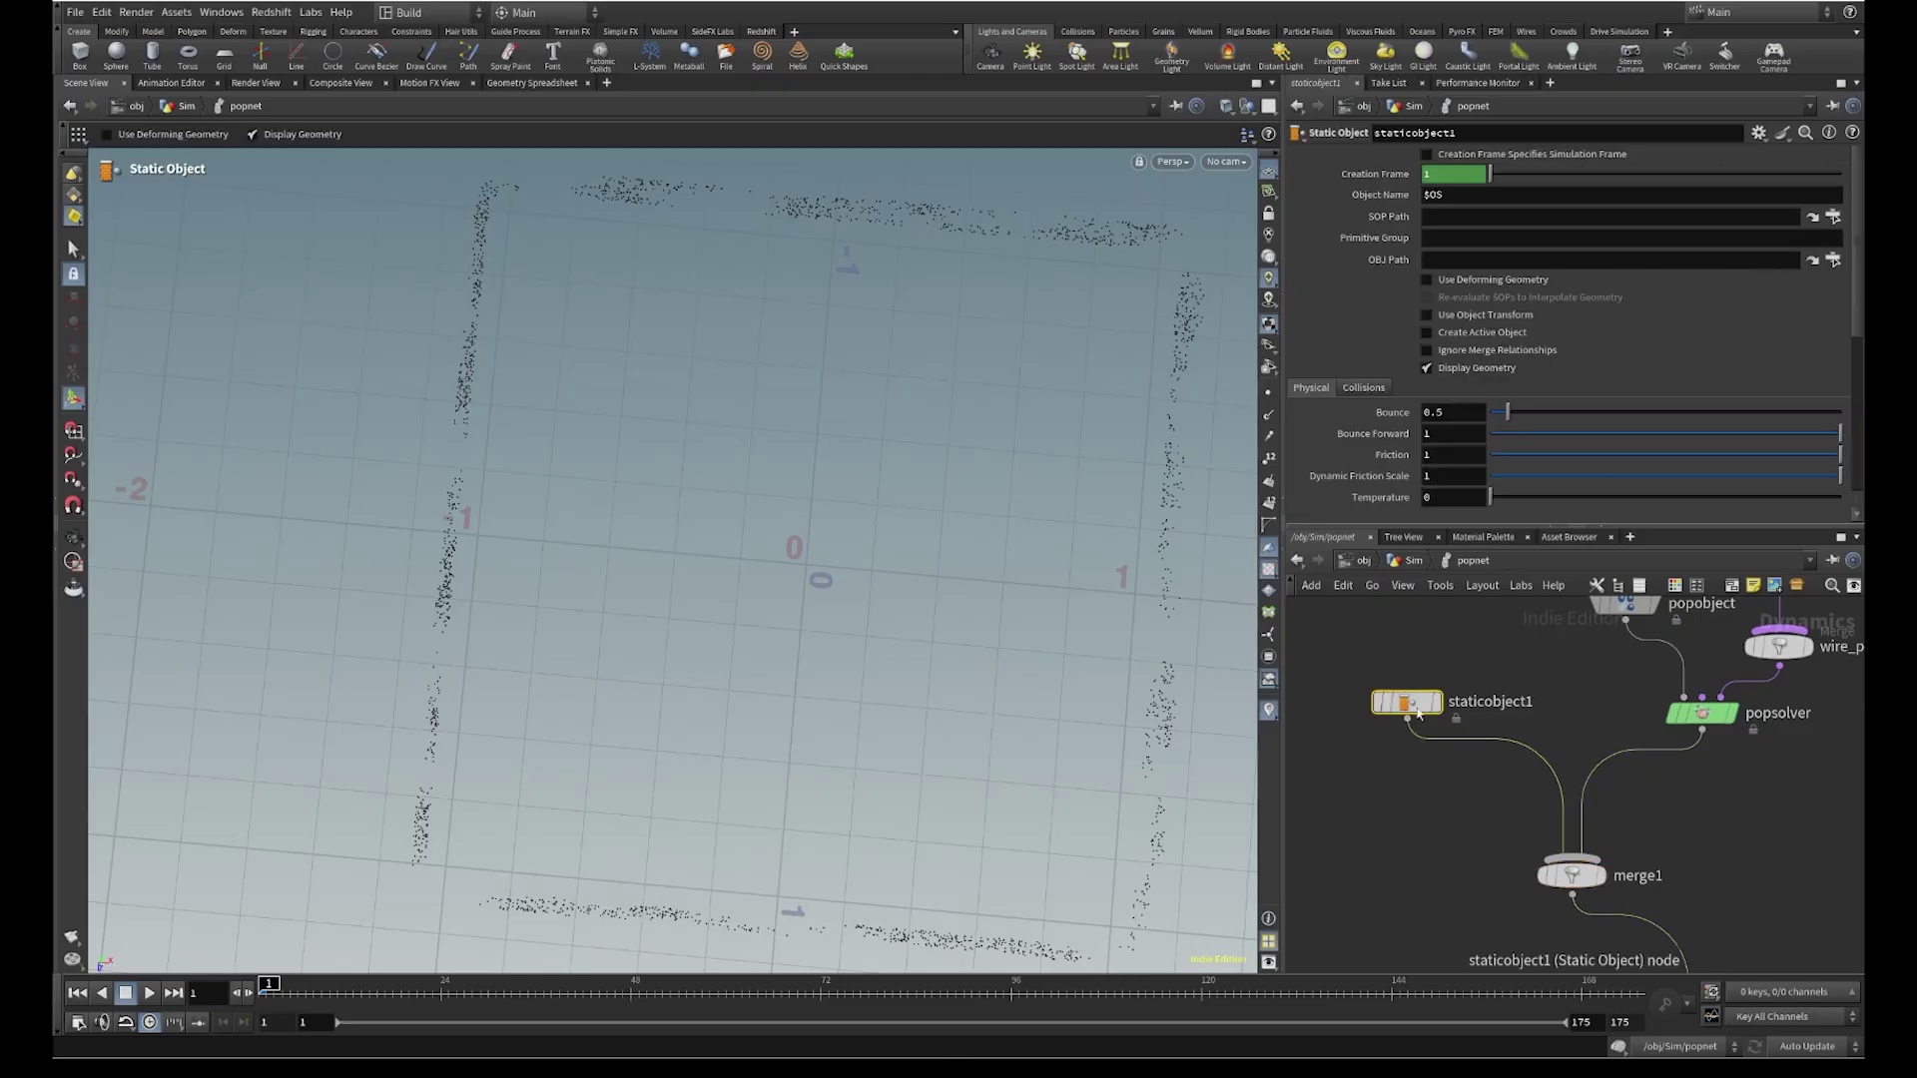
pyautogui.click(1702, 713)
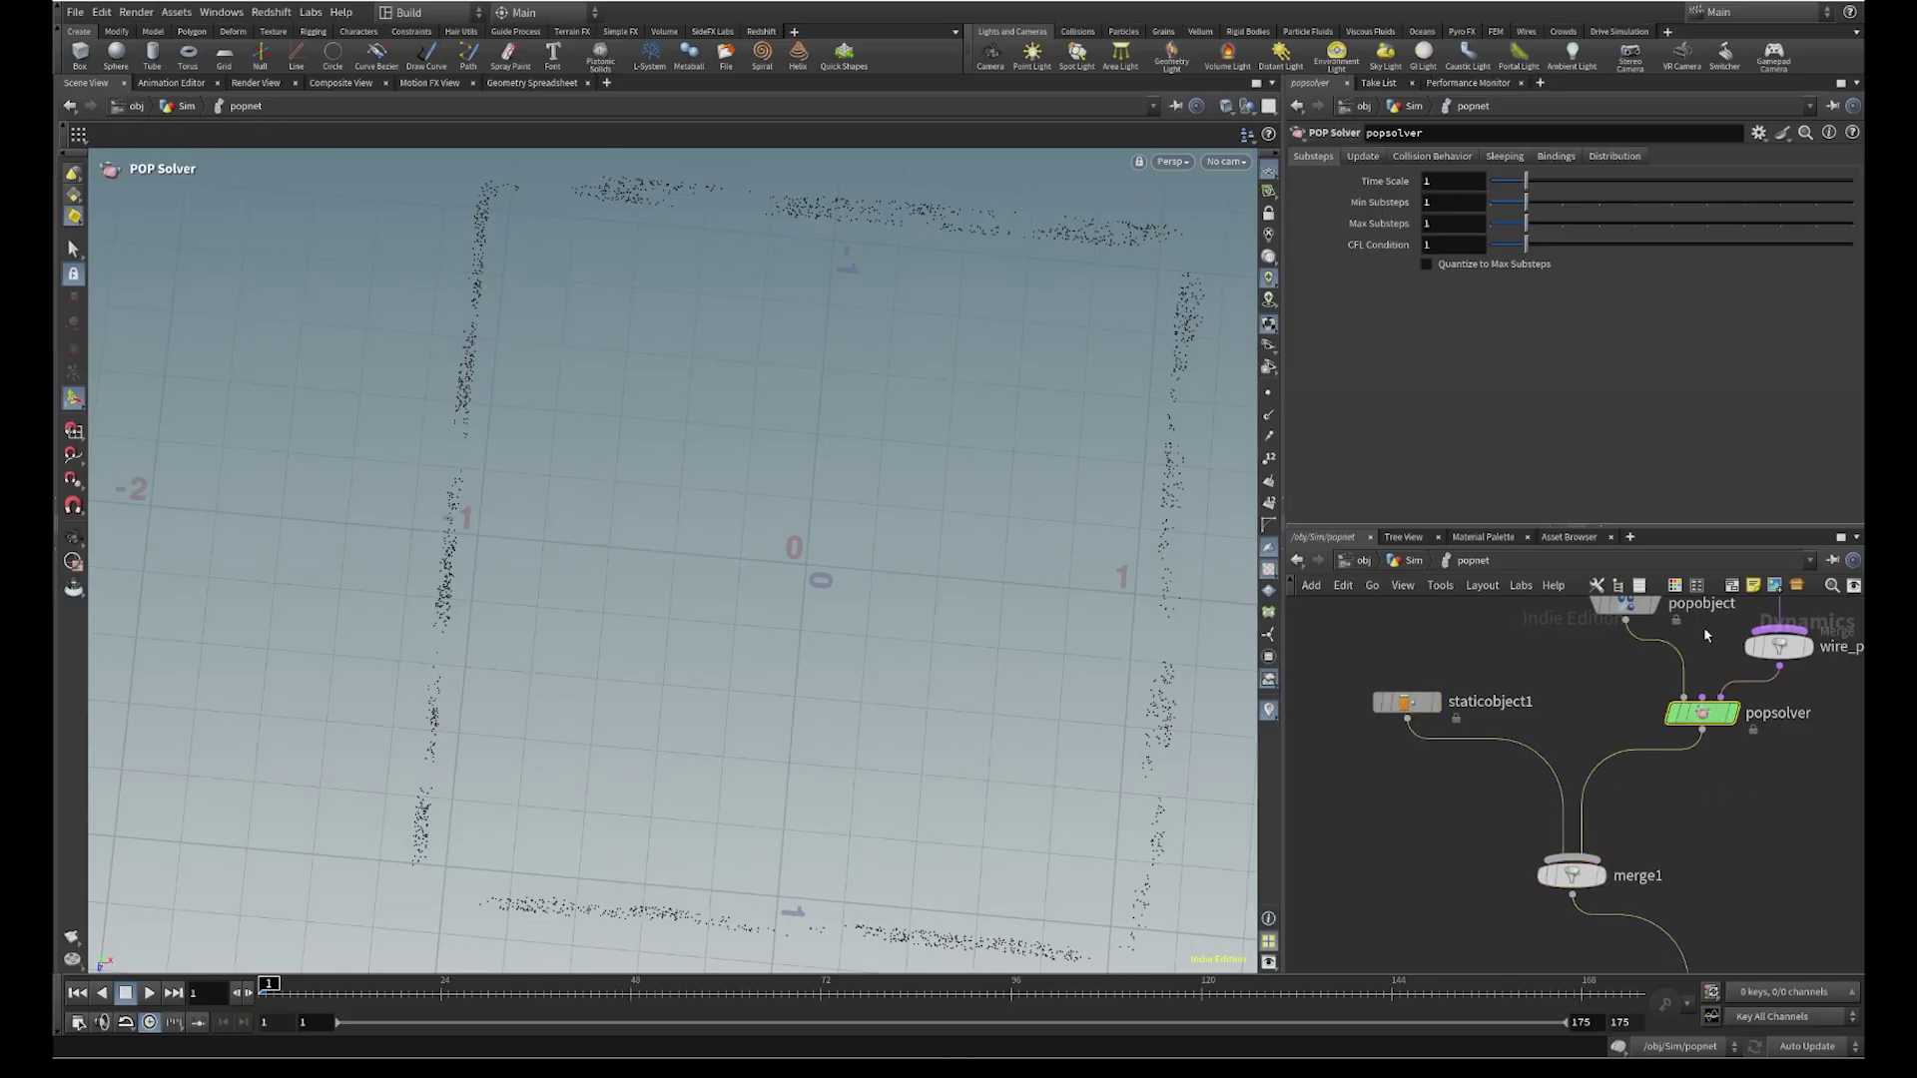
pyautogui.click(1565, 870)
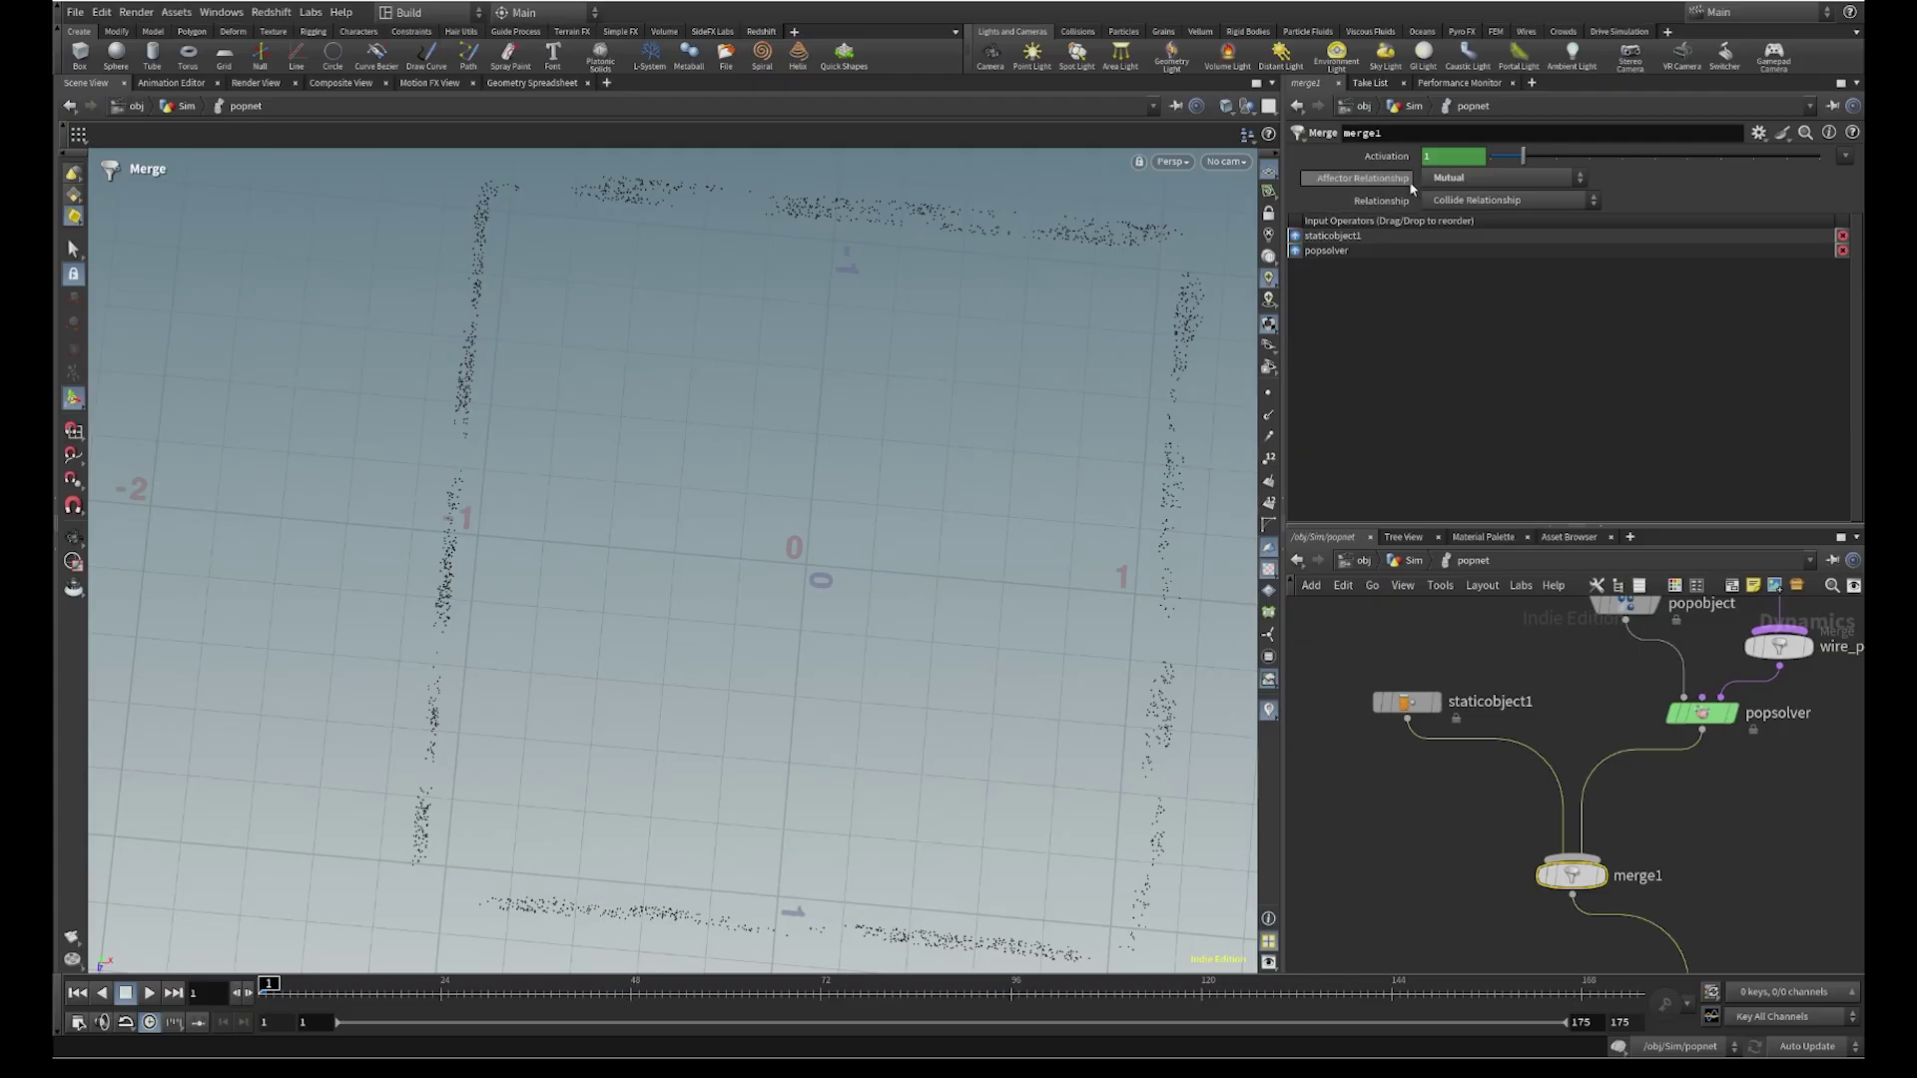
pyautogui.click(1449, 755)
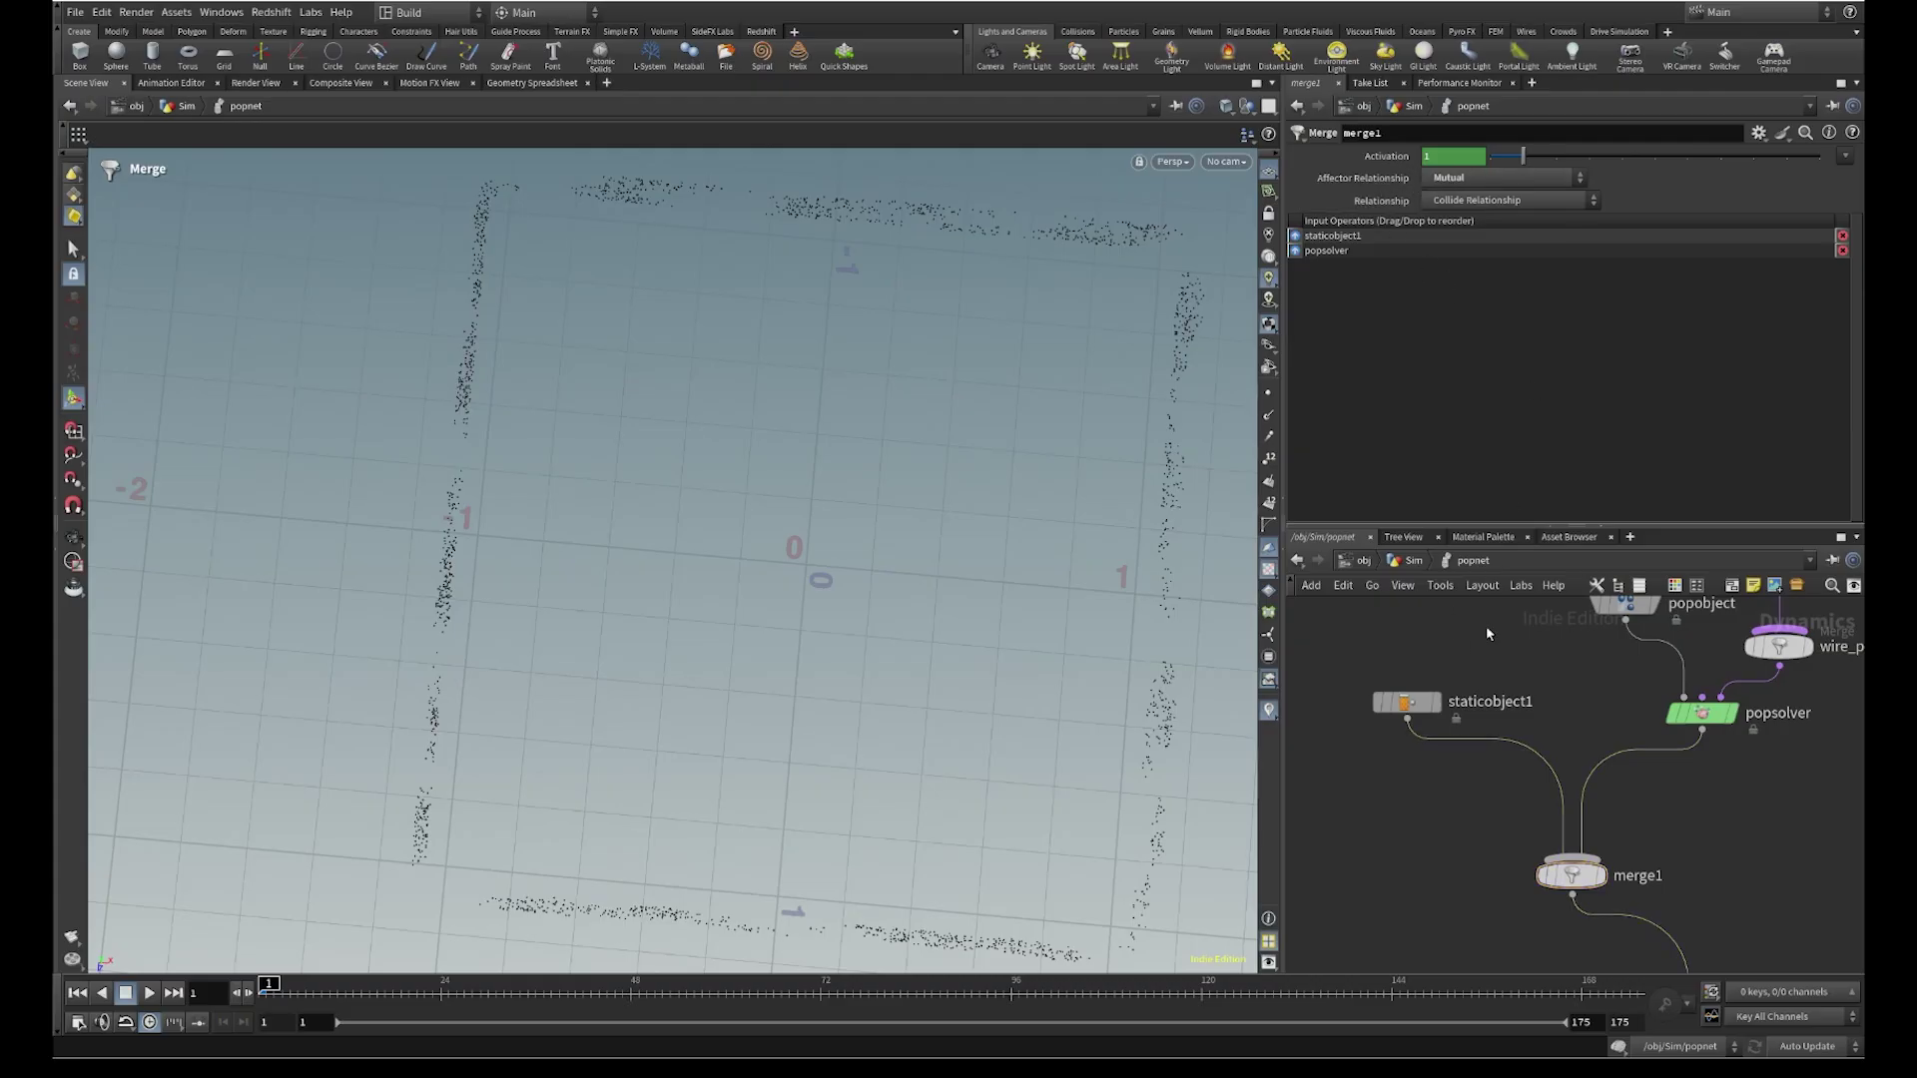
# Copy the Collide null from the Sim network and set the Static Object's SOP Path to /obj/Sim/Collide
pyautogui.click(1405, 703)
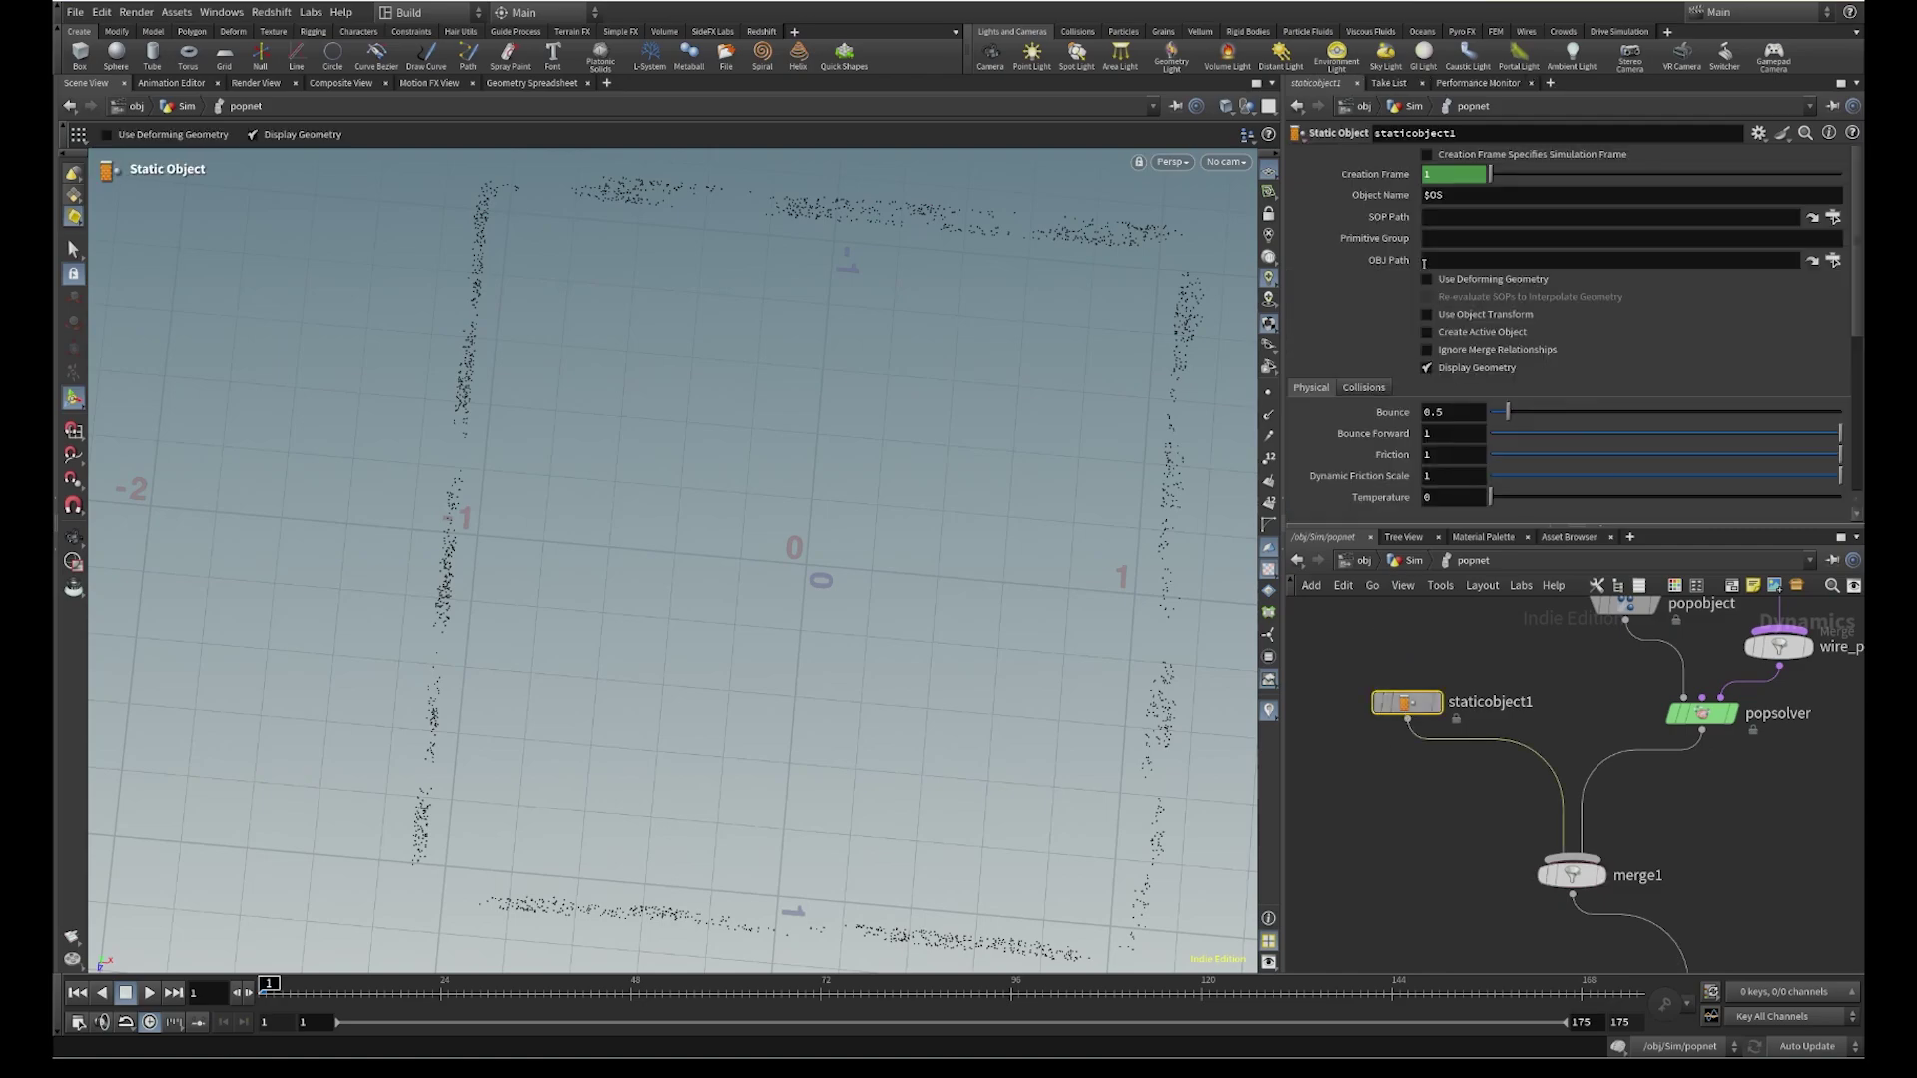
pyautogui.press('u')
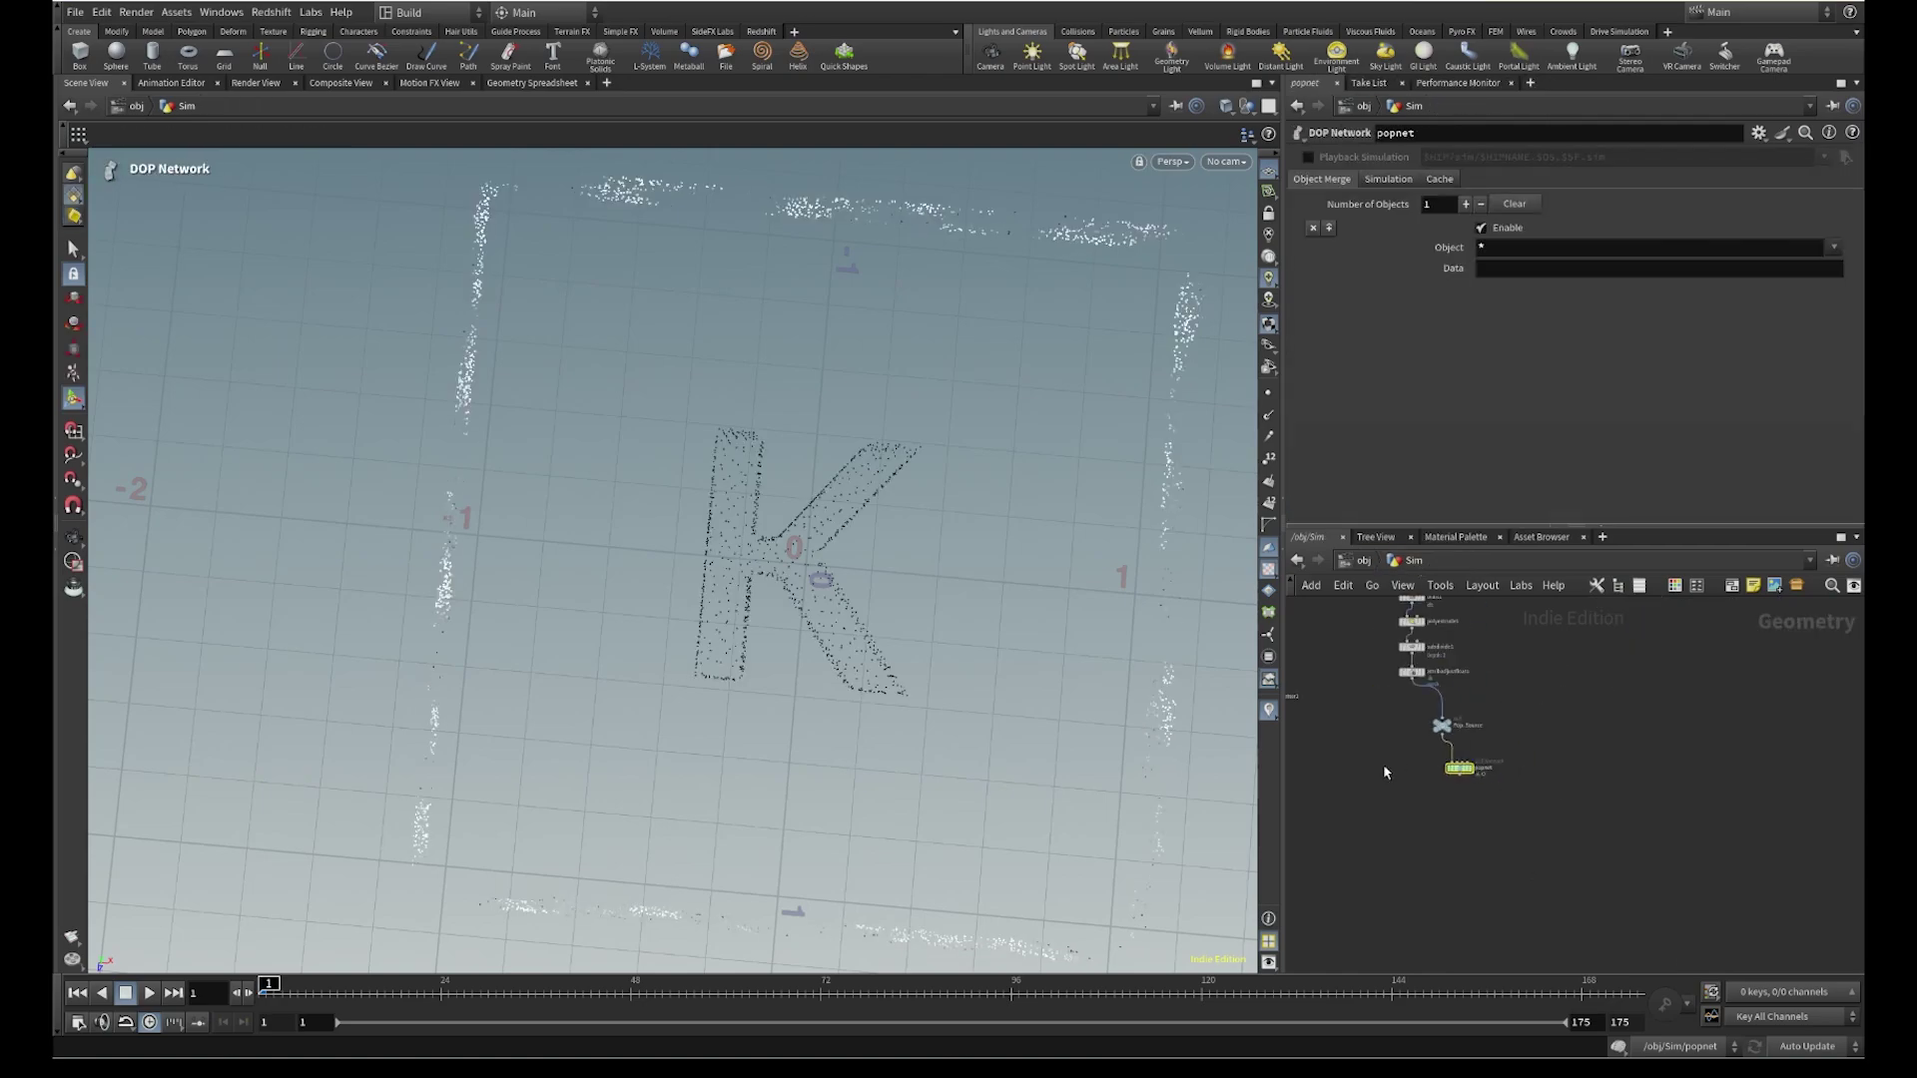
pyautogui.moveTo(1488, 803); pyautogui.dragTo(1380, 711)
pyautogui.hotkey('ctrl', 'c')
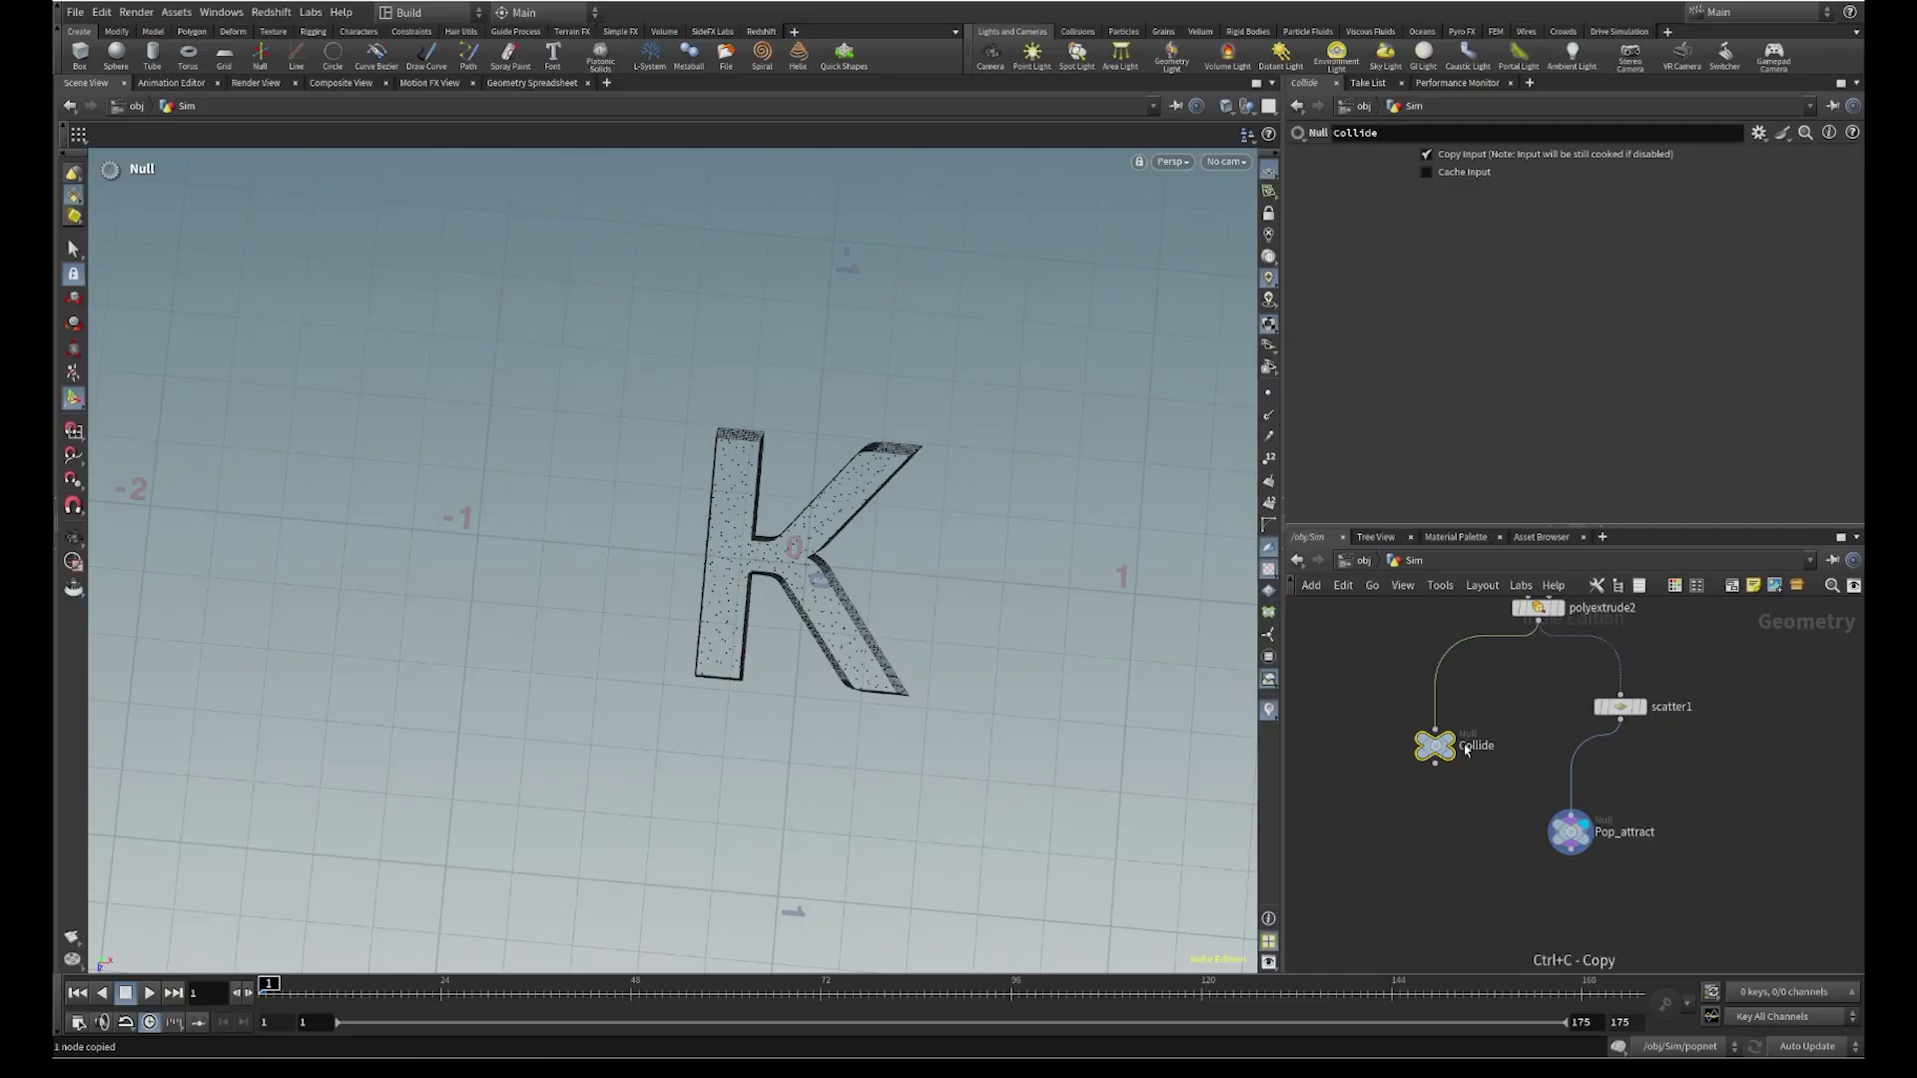
pyautogui.scroll(-5, 1678, 799)
pyautogui.moveTo(1747, 807); pyautogui.dragTo(1566, 796, button='middle')
pyautogui.scroll(3, 1576, 808)
pyautogui.doubleClick(1613, 794)
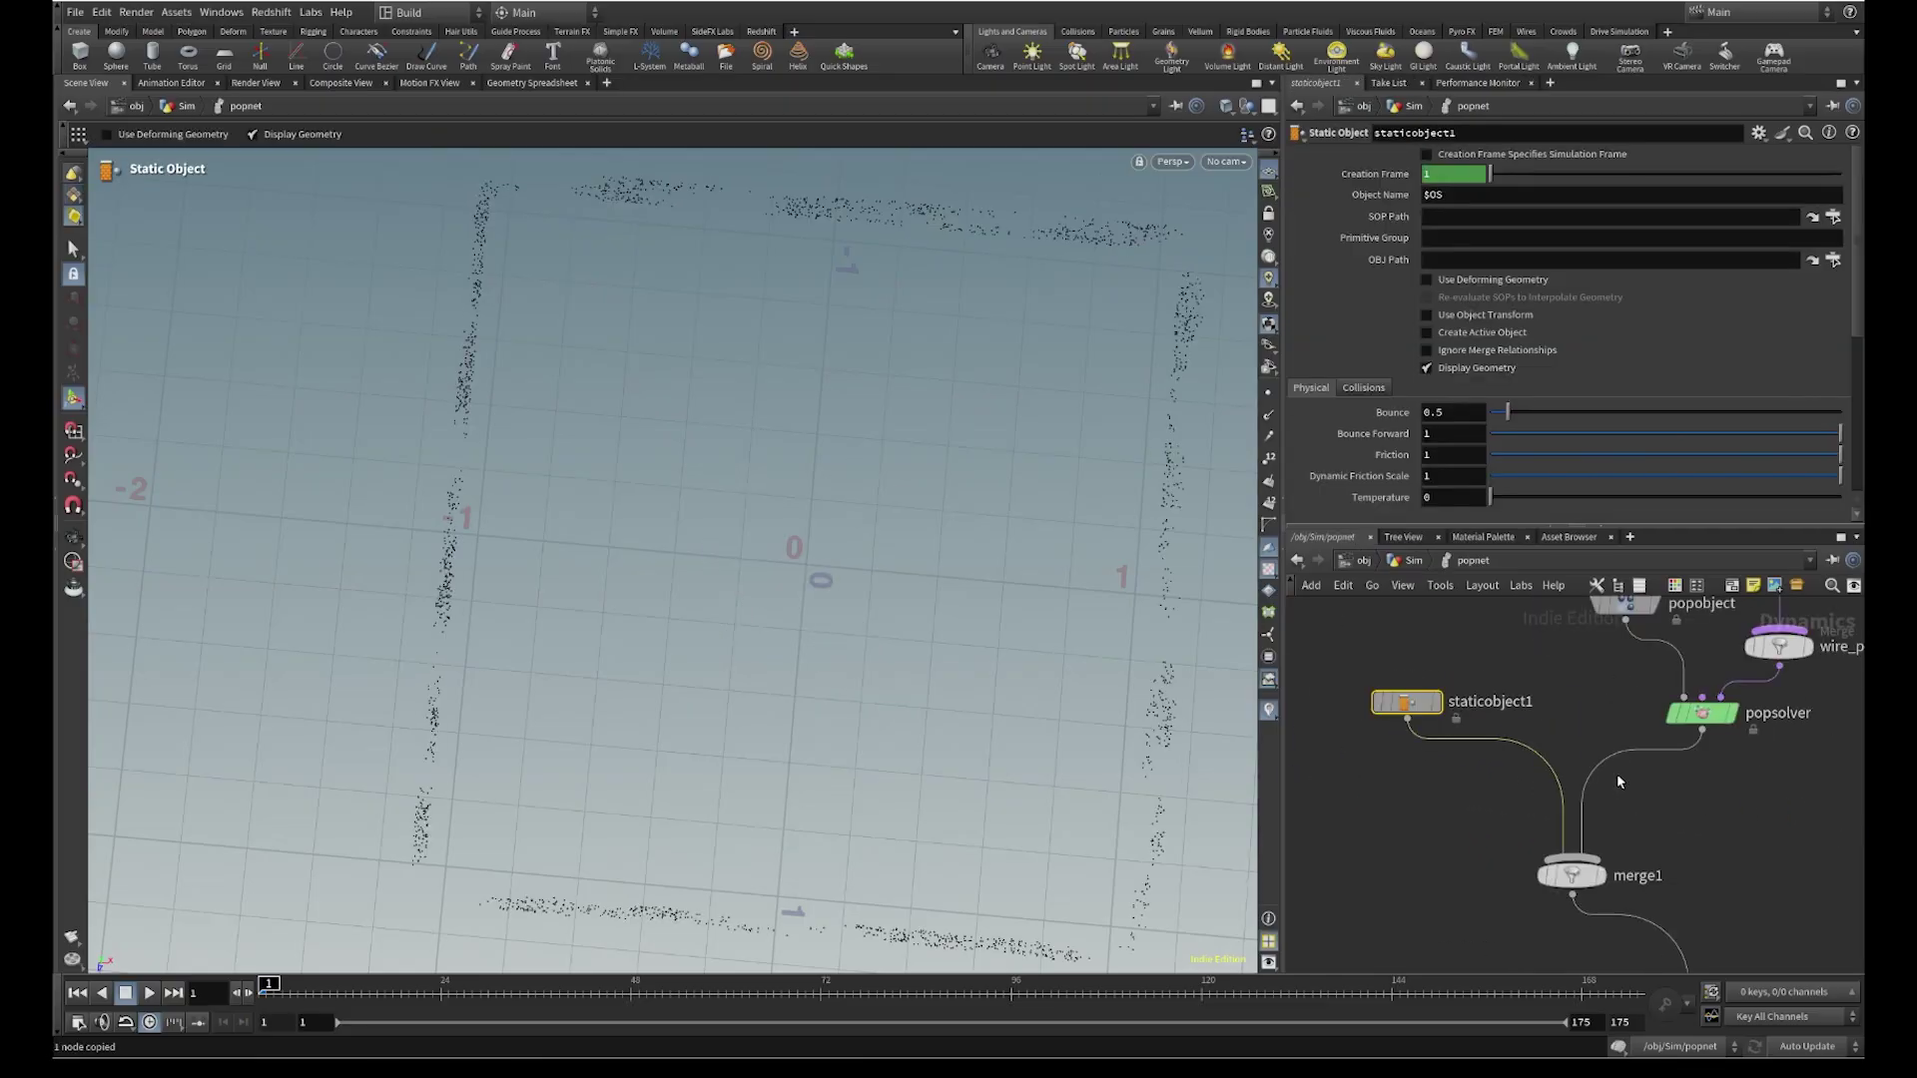
pyautogui.scroll(4, 1408, 611)
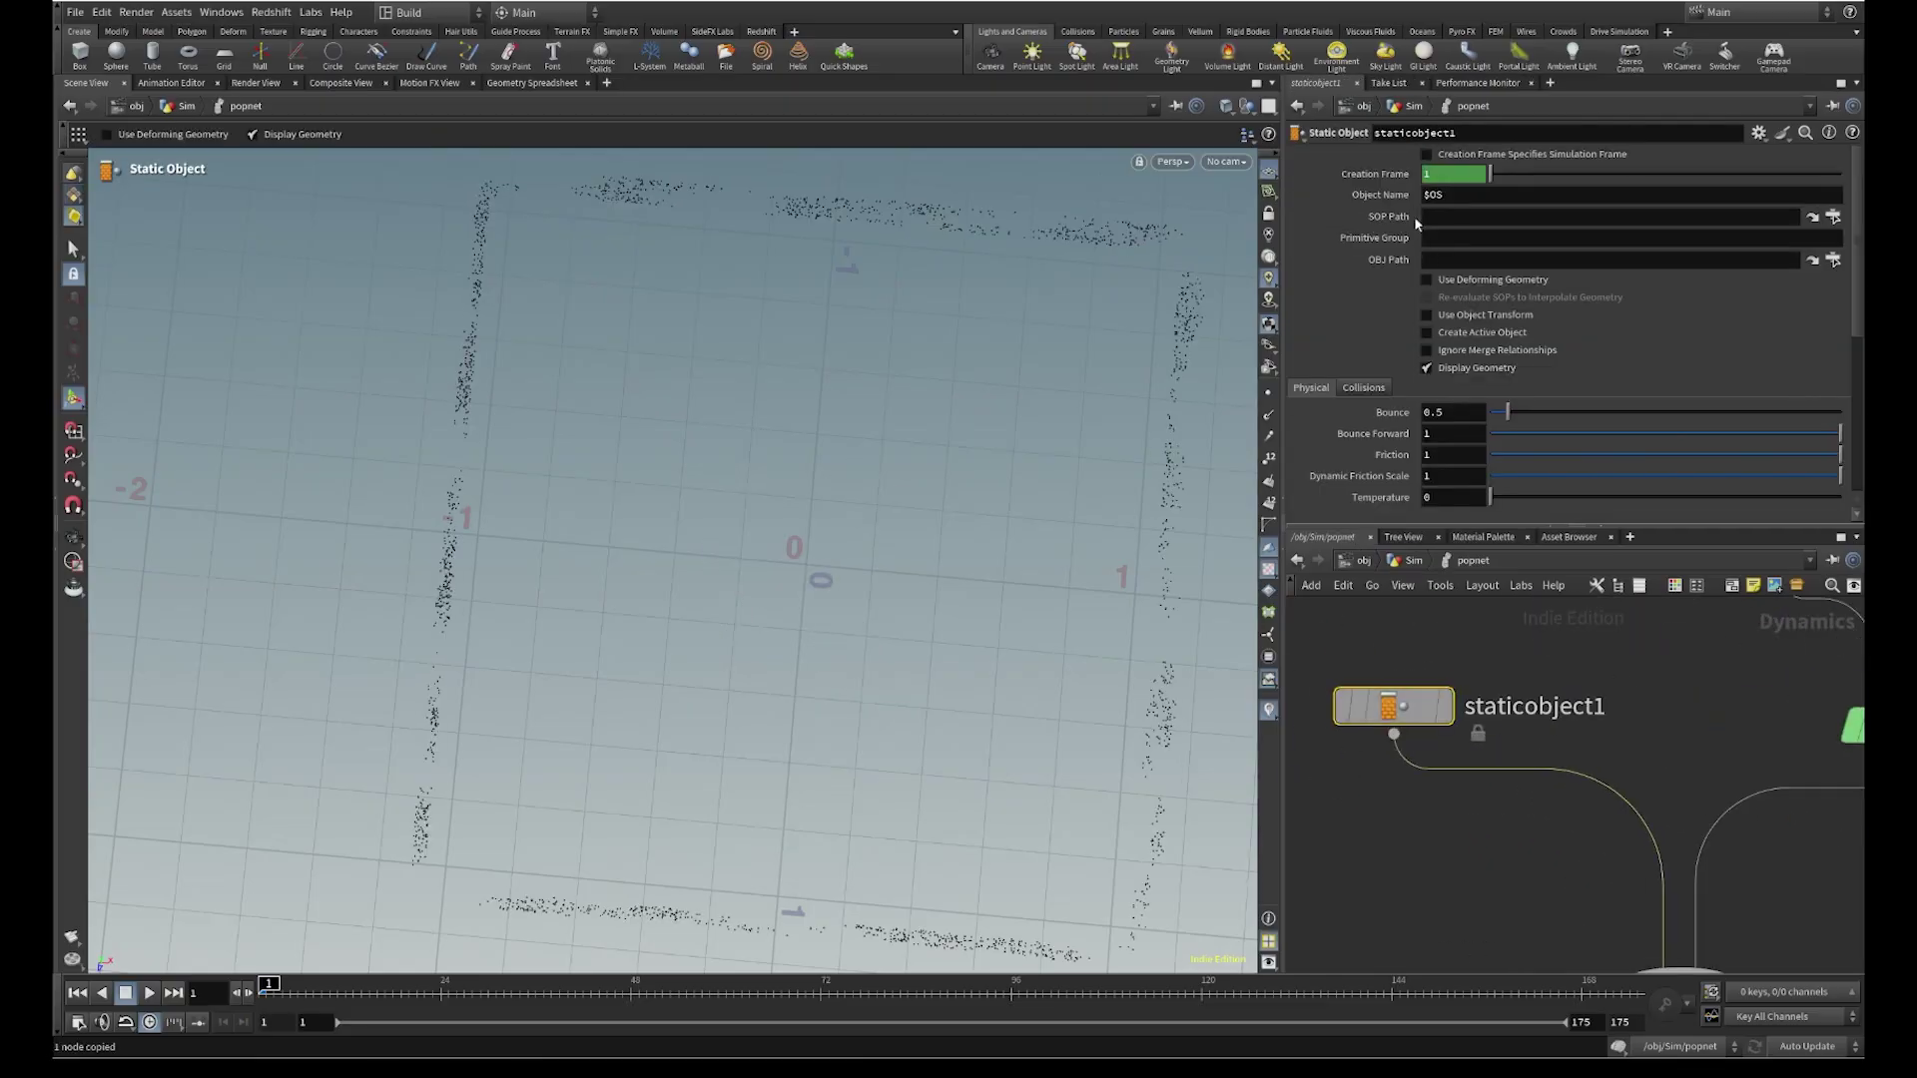
pyautogui.click(1480, 214)
pyautogui.press('Return')
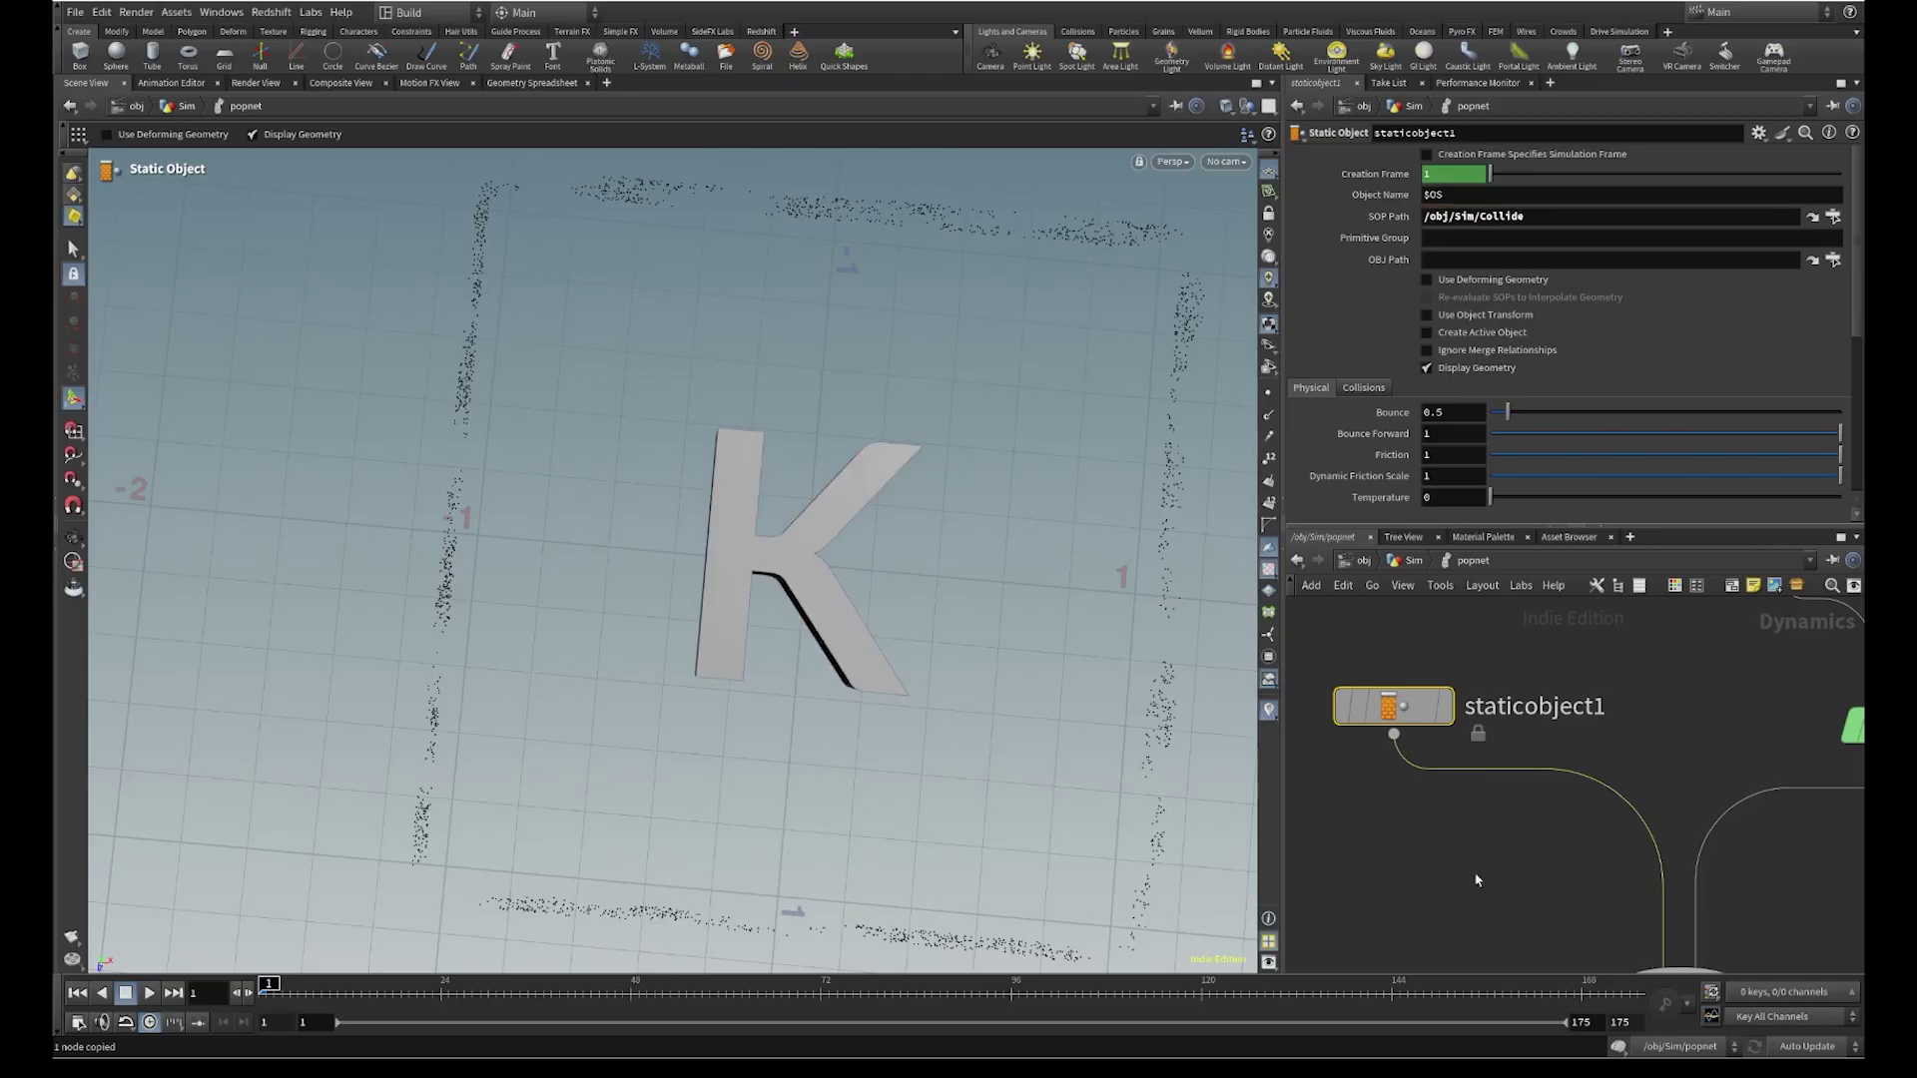
# Set the Static Object's Bounce to 0 and review its Collisions settings
pyautogui.press('Escape')
pyautogui.moveTo(900, 591); pyautogui.dragTo(828, 389)
pyautogui.press('Return')
pyautogui.scroll(-2, 1388, 427)
pyautogui.scroll(-1, 1387, 427)
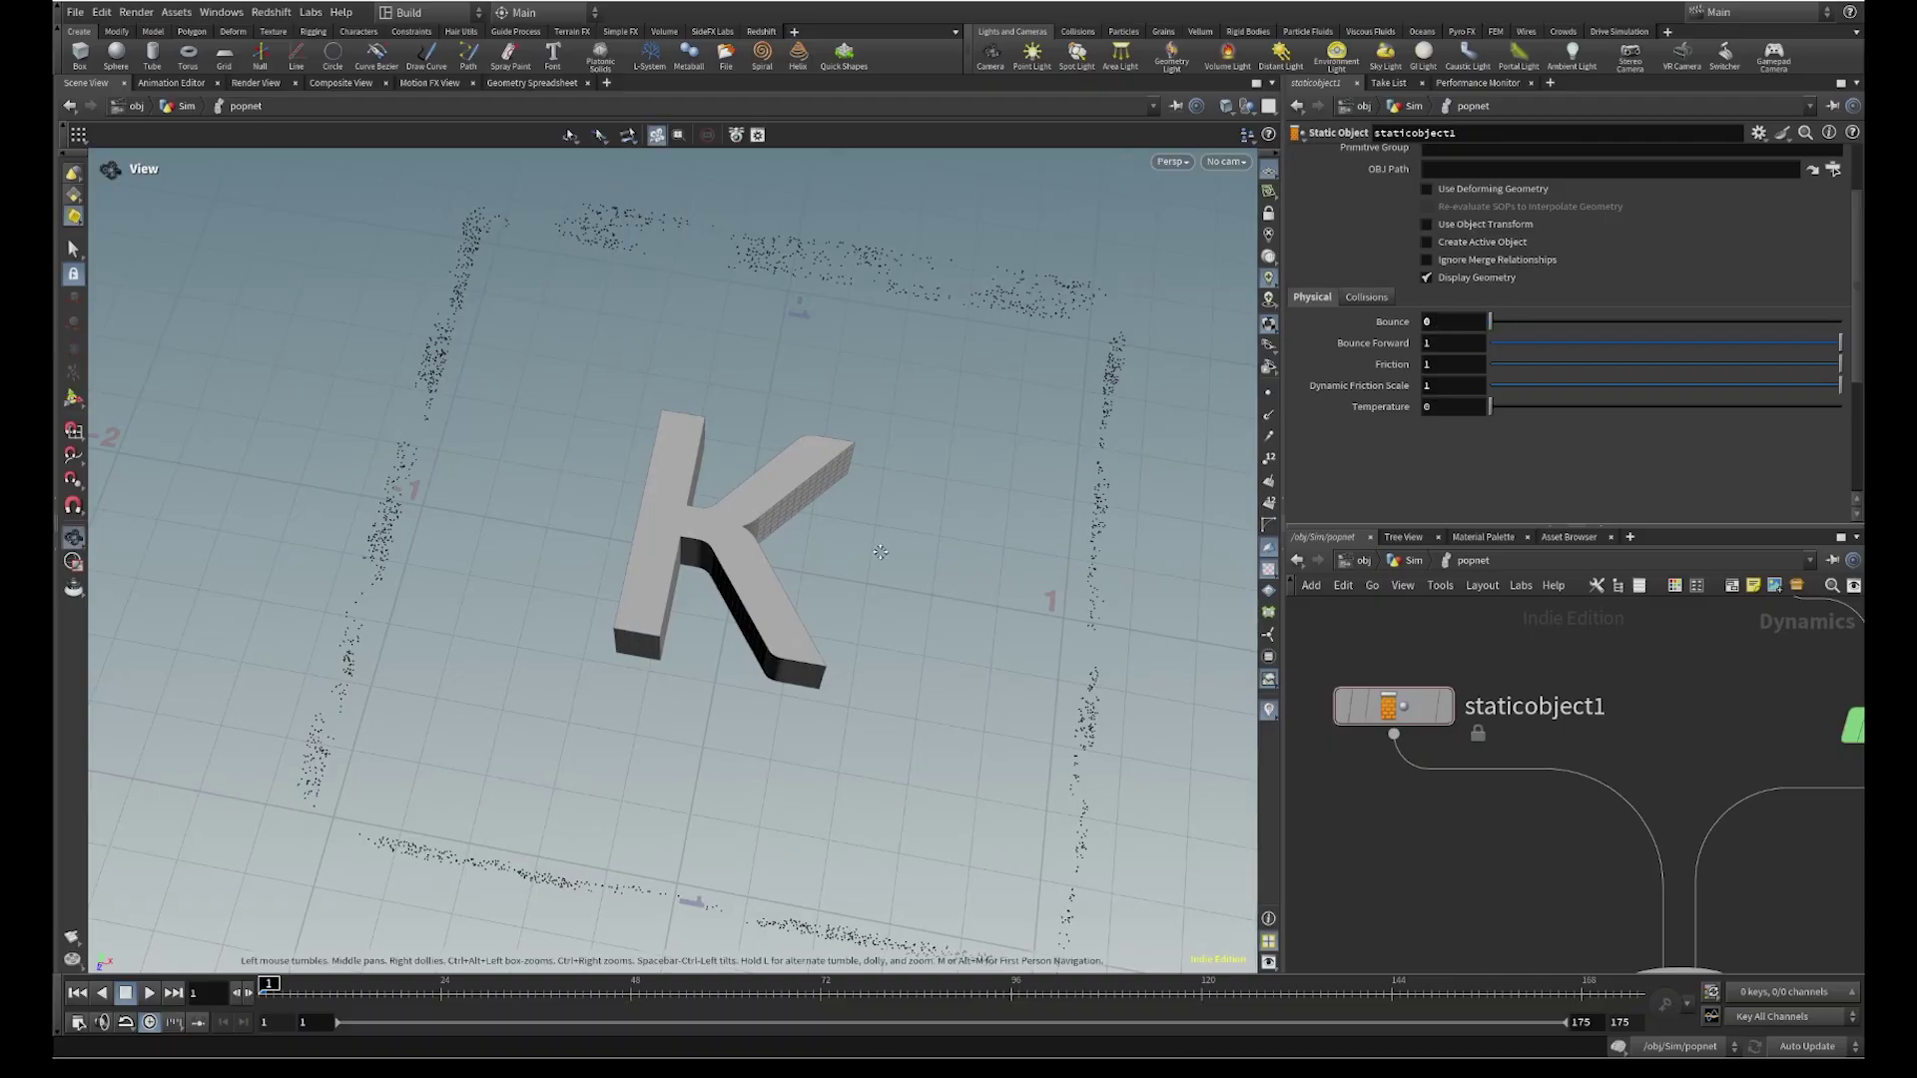
pyautogui.keyDown('alt'); pyautogui.moveTo(700, 528); pyautogui.dragTo(958, 638); pyautogui.keyUp('alt')
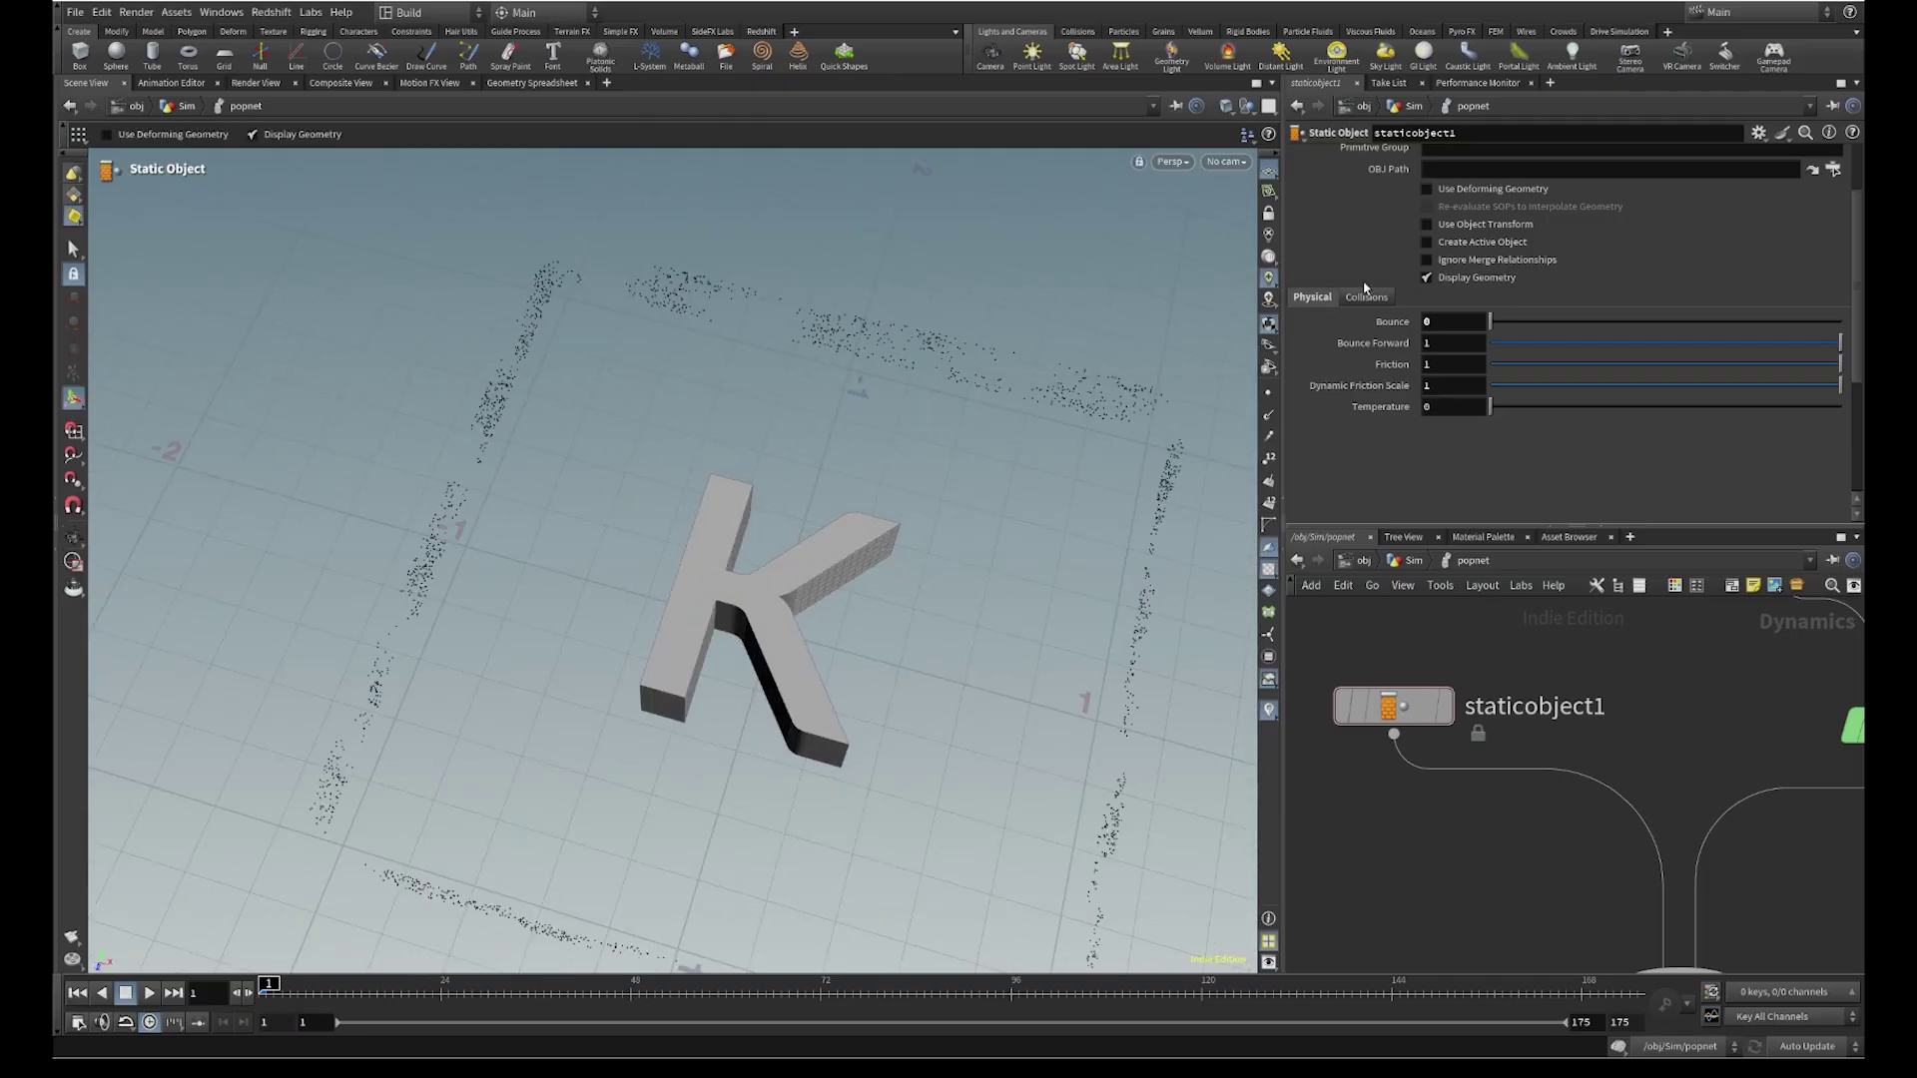
pyautogui.click(1362, 297)
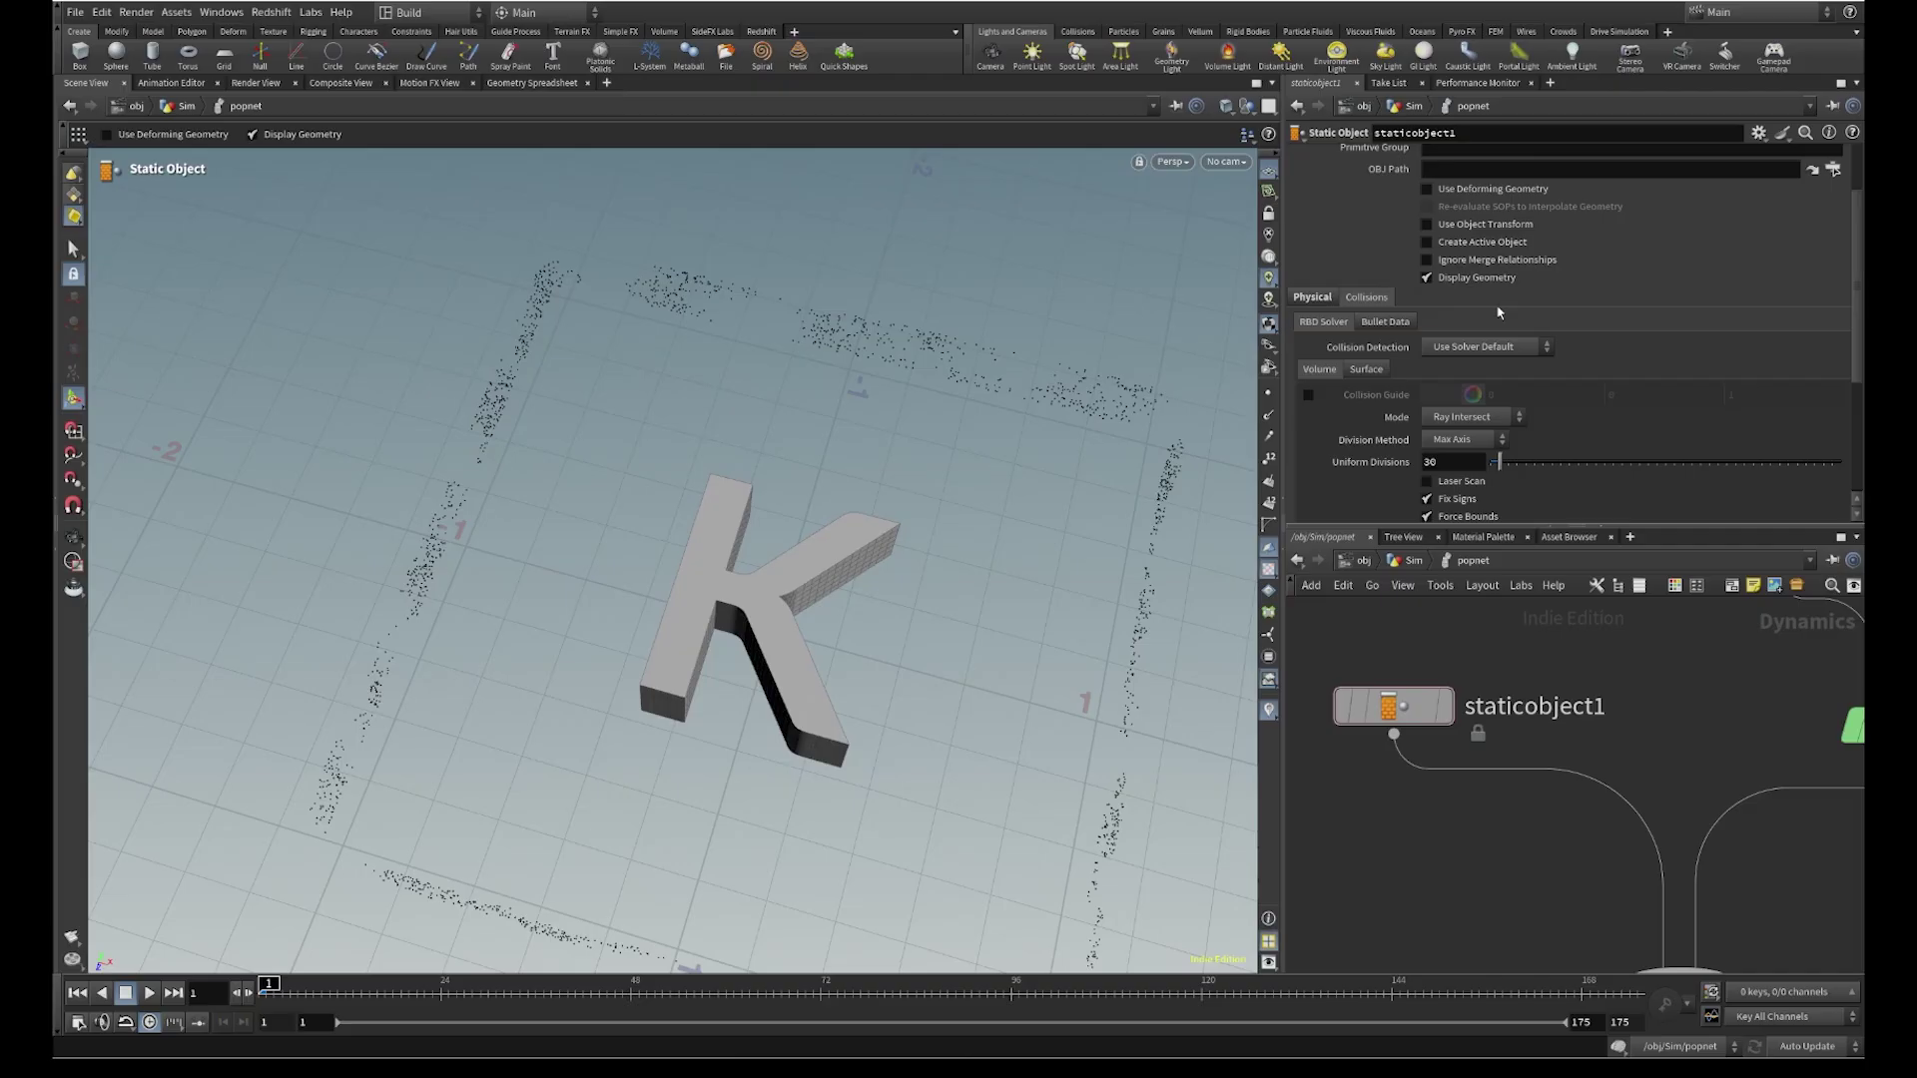
pyautogui.click(1385, 322)
pyautogui.click(1338, 298)
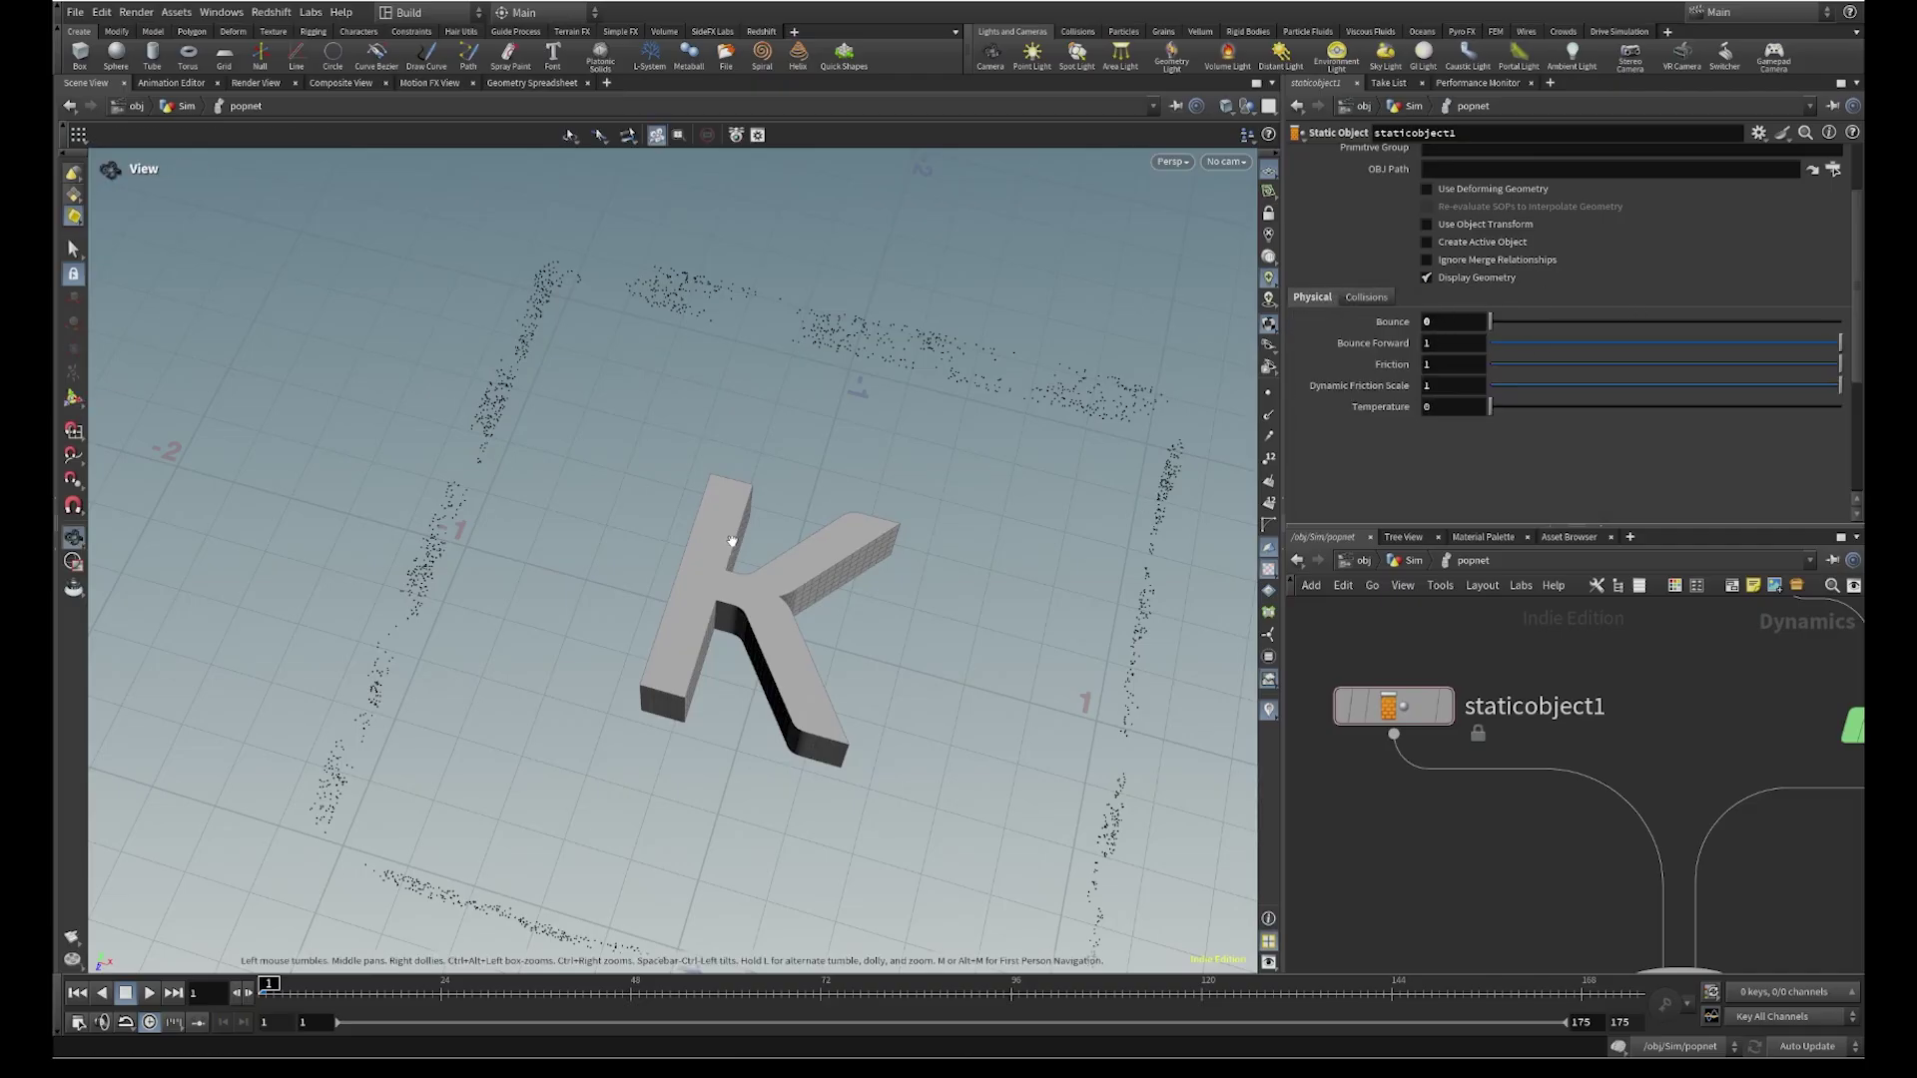
# Play the simulation from frame 1 to check how the particles behave around the collision letter K
pyautogui.keyDown('alt'); pyautogui.moveTo(710, 548); pyautogui.dragTo(649, 684, button='right'); pyautogui.keyUp('alt')
pyautogui.keyDown('alt'); pyautogui.moveTo(846, 577); pyautogui.dragTo(723, 535, button='middle'); pyautogui.keyUp('alt')
pyautogui.keyDown('alt'); pyautogui.moveTo(723, 535); pyautogui.dragTo(760, 615); pyautogui.keyUp('alt')
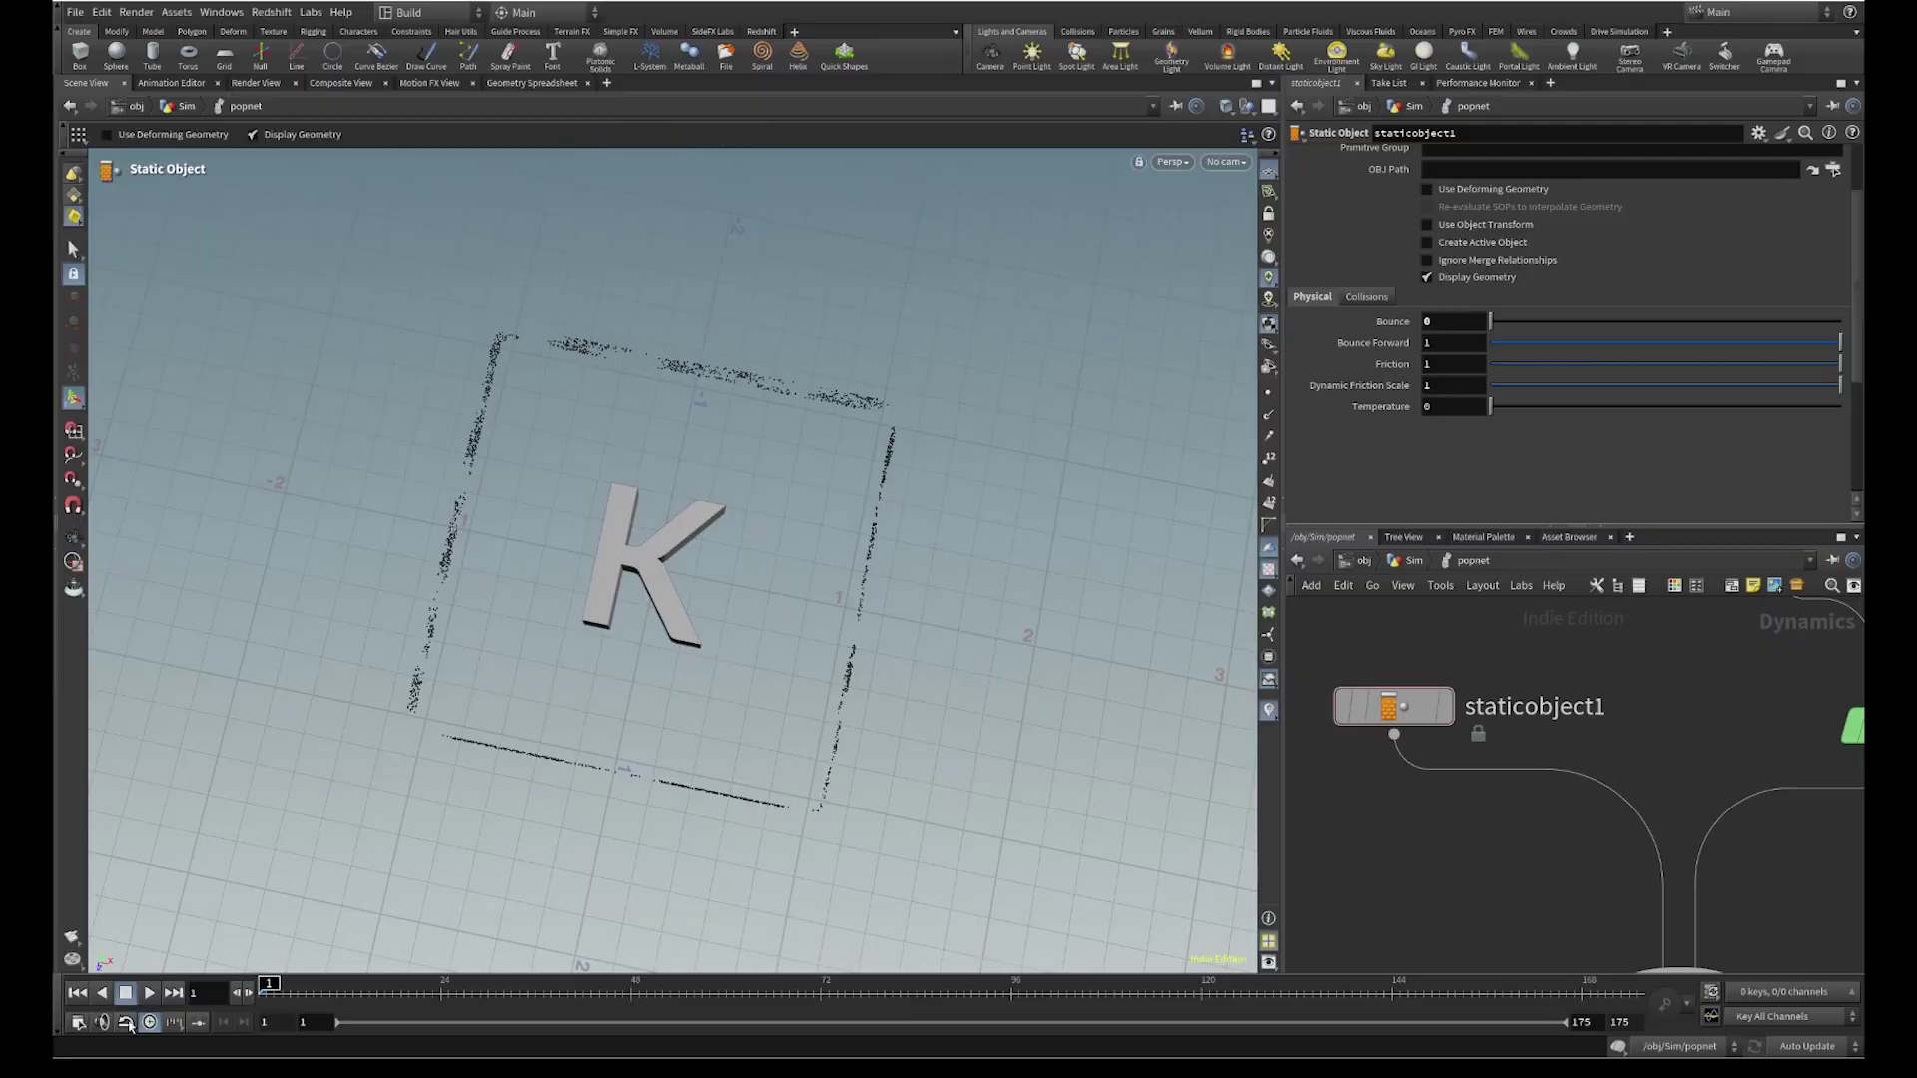
pyautogui.click(150, 993)
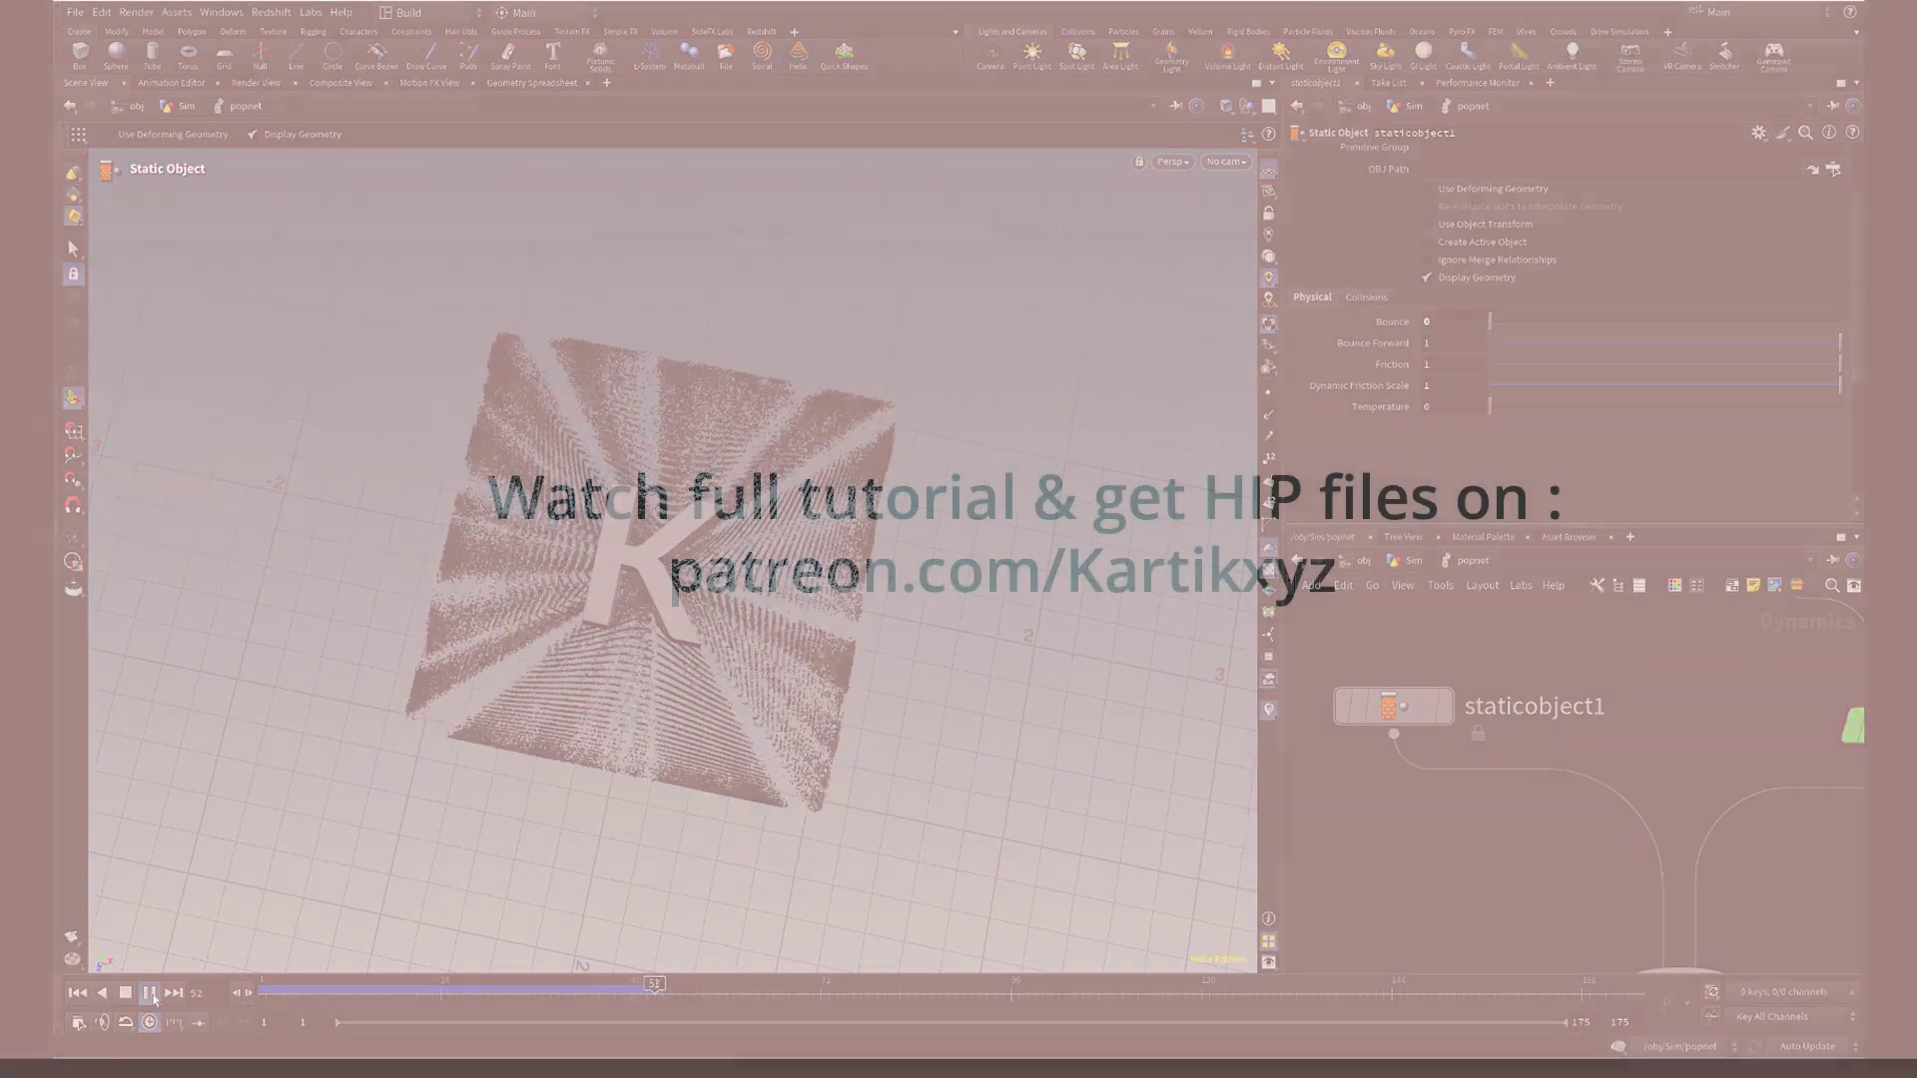
pyautogui.keyDown('alt'); pyautogui.moveTo(593, 674); pyautogui.dragTo(593, 674); pyautogui.keyUp('alt')
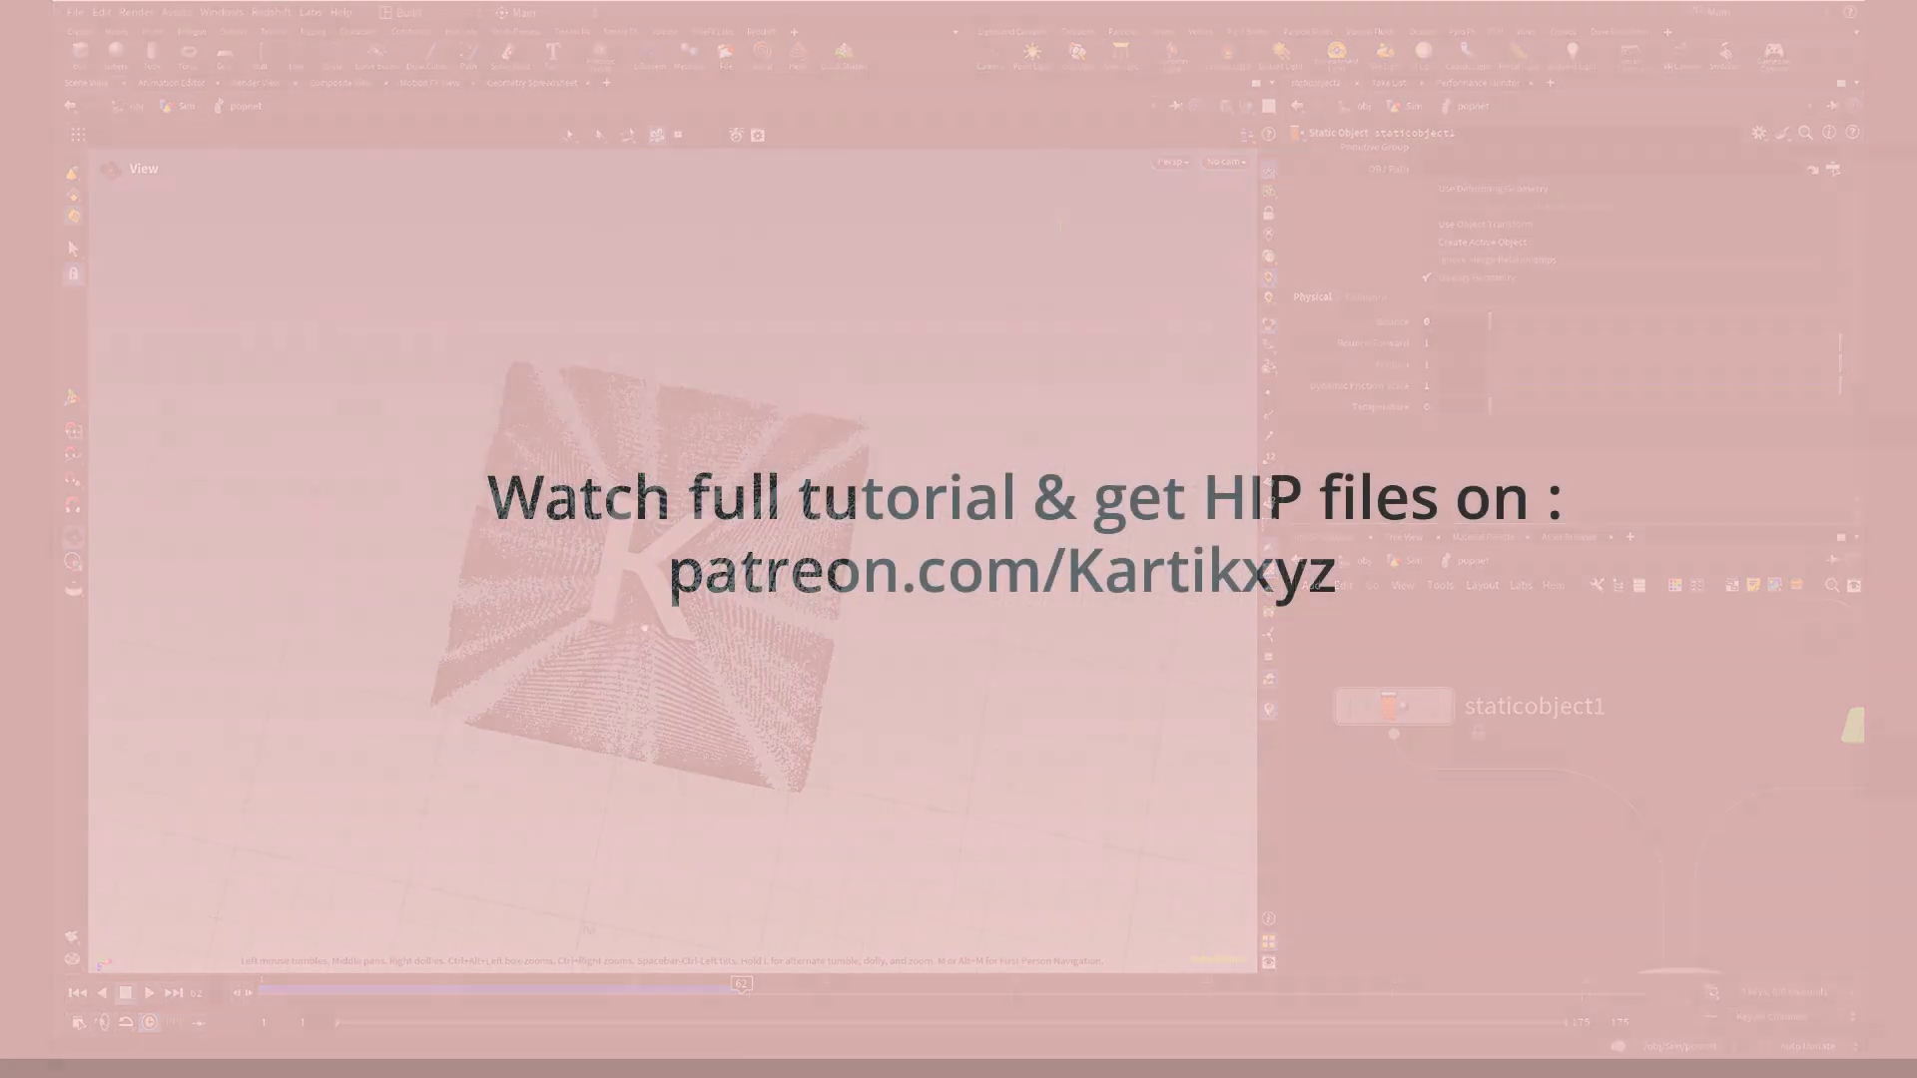